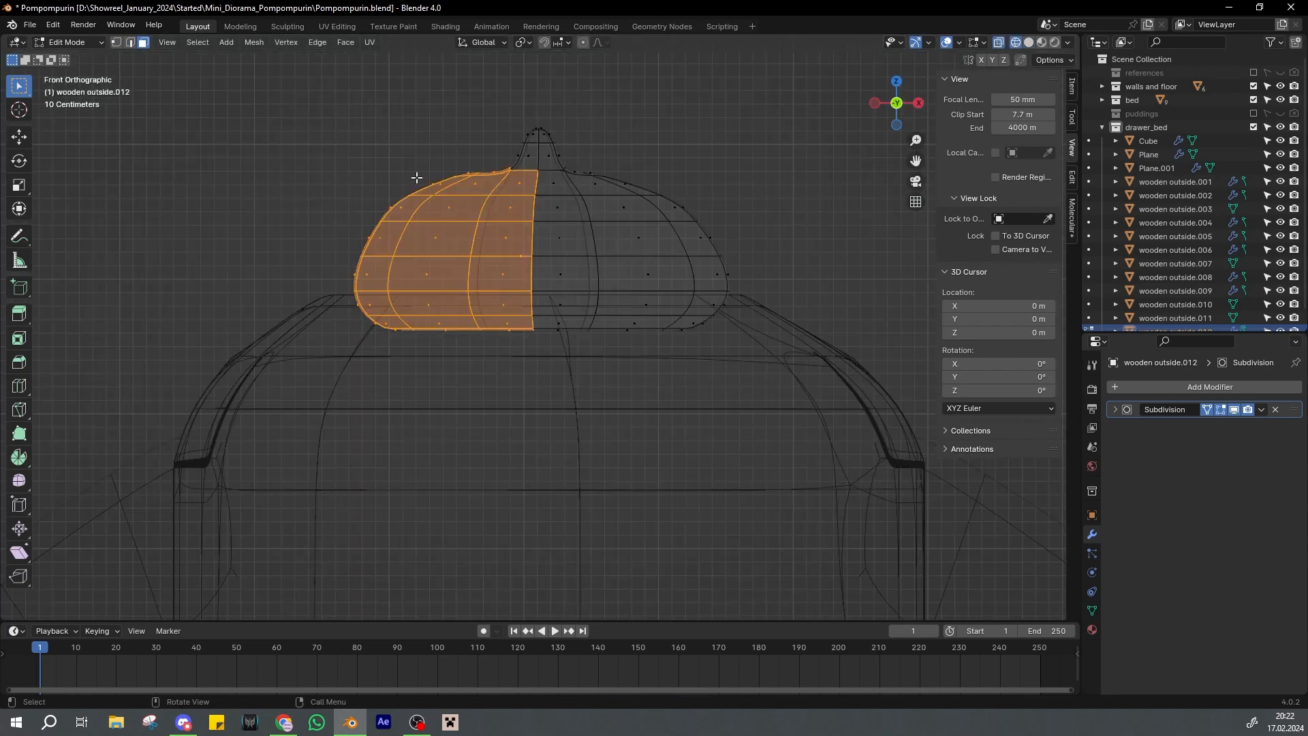
# Delete the faces of the hat shape's left half, leave Edit Mode and save the file
pyautogui.moveTo(336, 81); pyautogui.dragTo(526, 365)
pyautogui.press('x')
pyautogui.press('f')
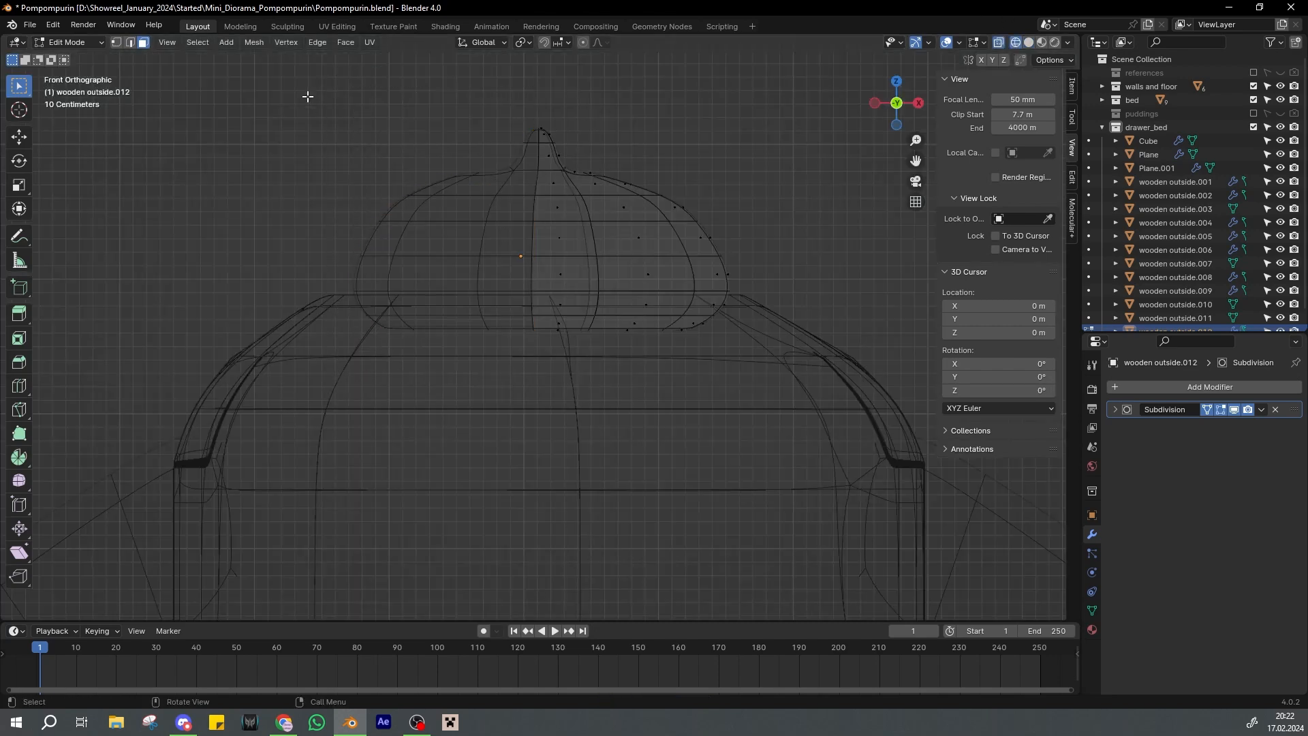
pyautogui.moveTo(308, 97); pyautogui.dragTo(532, 386)
pyautogui.scroll(-4, 532, 387)
pyautogui.moveTo(470, 235)
pyautogui.mouseDown(button='middle')
pyautogui.moveTo(508, 272)
pyautogui.moveTo(685, 359)
pyautogui.mouseUp(button='middle')
pyautogui.press('Tab')
pyautogui.press('KP_1')
pyautogui.hotkey('ctrl', 's')
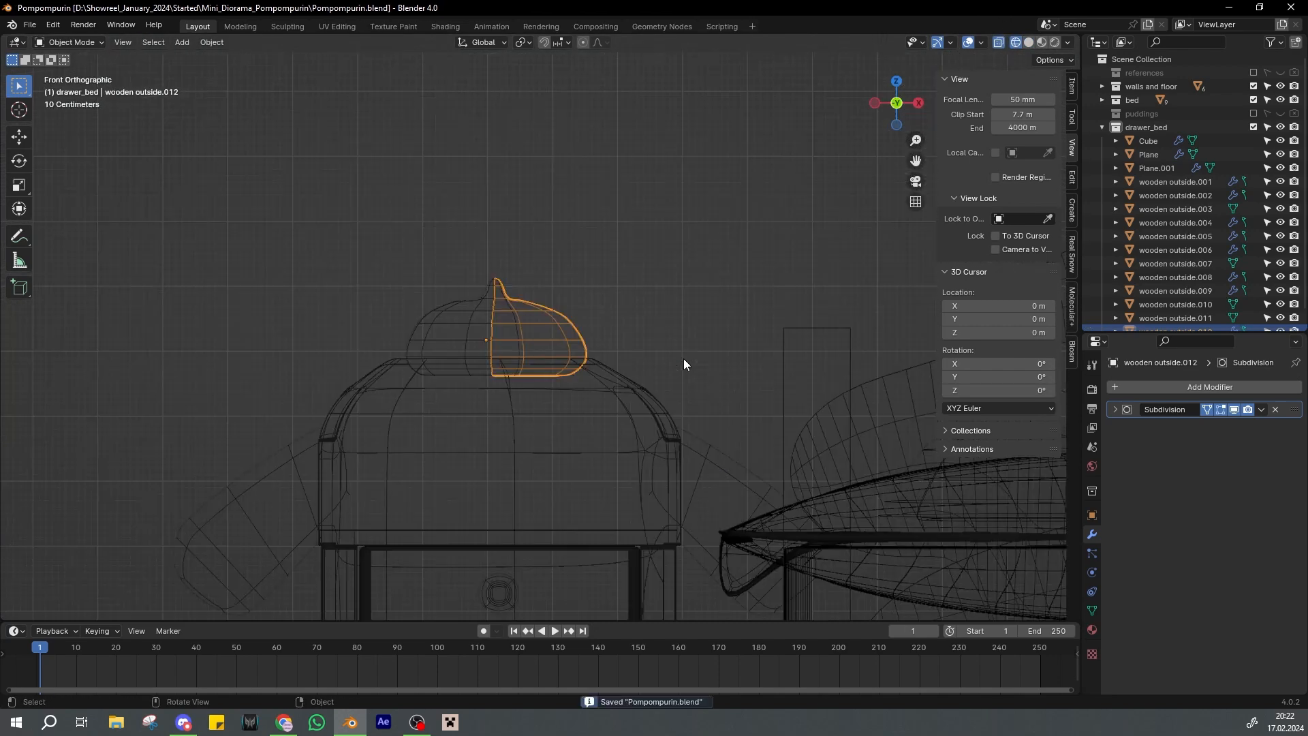
# Move the remaining half hat up along Z, clear of the nightstand's backrest
pyautogui.press('g')
pyautogui.press('z')
pyautogui.click(550, 217)
pyautogui.scroll(3, 563, 311)
pyautogui.keyDown('shift'); pyautogui.moveTo(550, 225); pyautogui.dragTo(549, 311, button='middle'); pyautogui.keyUp('shift')
pyautogui.scroll(-2, 559, 304)
pyautogui.press('Tab')
pyautogui.press('Tab')
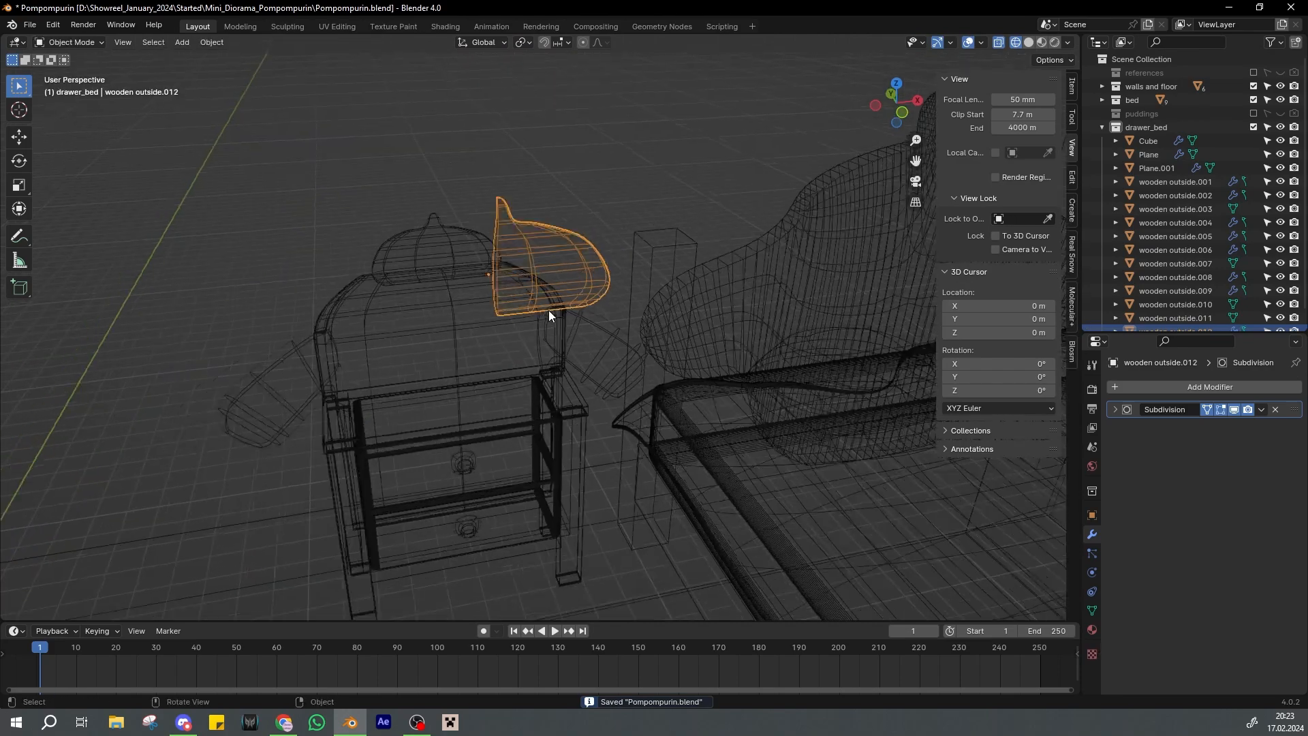
# Set the view's Clip Start to 0.001 m, save the file and show the front view in solid shading
pyautogui.moveTo(1023, 114); pyautogui.dragTo(967, 114)
pyautogui.scroll(1, 526, 249)
pyautogui.hotkey('ctrl', 's')
pyautogui.hotkey('shift', 'z')
pyautogui.press('KP_1')
pyautogui.press('Right')
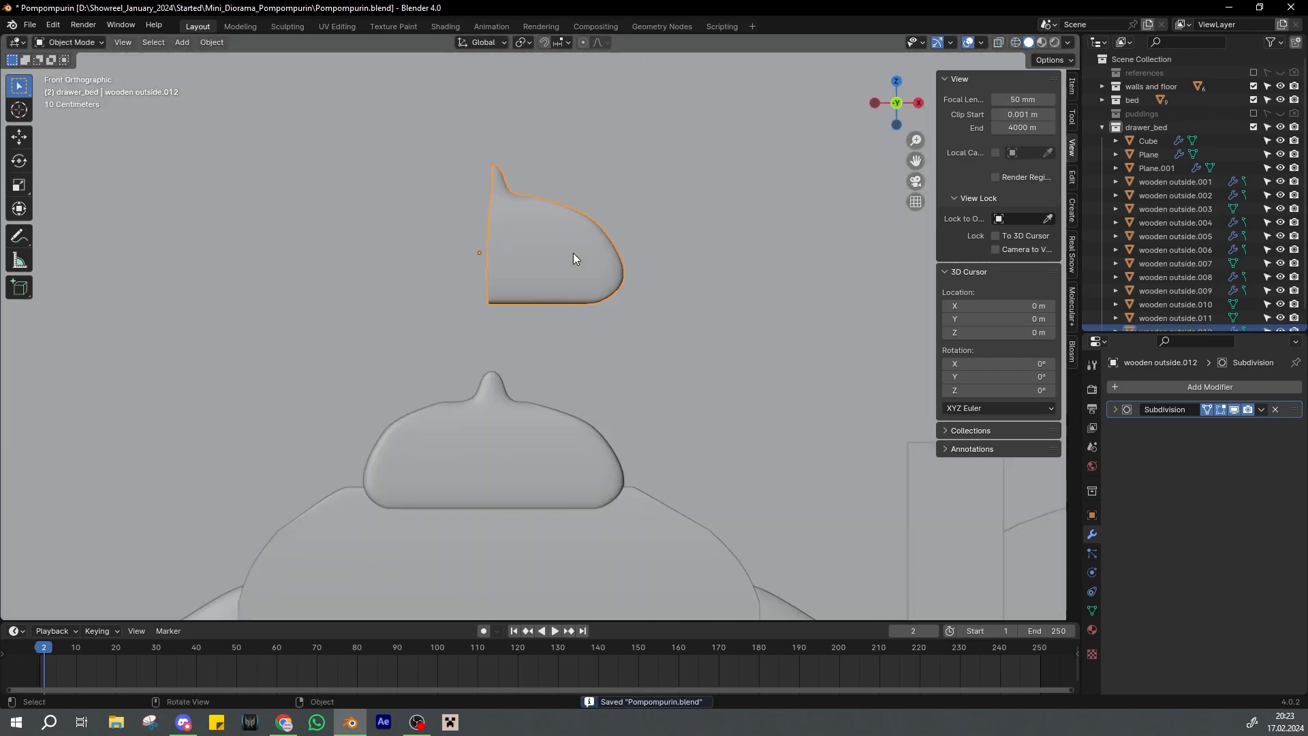
# Add a Mirror modifier on the X axis to the half hat and save the file
pyautogui.hotkey('ctrl', 's')
pyautogui.click(1142, 389)
pyautogui.click(1141, 389)
pyautogui.click(1066, 432)
pyautogui.scroll(3, 518, 274)
pyautogui.hotkey('ctrl', 's')
# Shift all of the half hat's geometry along X in Edit Mode until the mirrored halves meet, and save
pyautogui.keyDown('shift'); pyautogui.moveTo(525, 276); pyautogui.dragTo(538, 301, button='middle'); pyautogui.keyUp('shift')
pyautogui.press('Tab')
pyautogui.press('a')
pyautogui.press('g')
pyautogui.press('x')
pyautogui.click(570, 315)
pyautogui.hotkey('ctrl', 's')
pyautogui.scroll(1, 573, 313)
pyautogui.press('KP_1')
pyautogui.press('Tab')
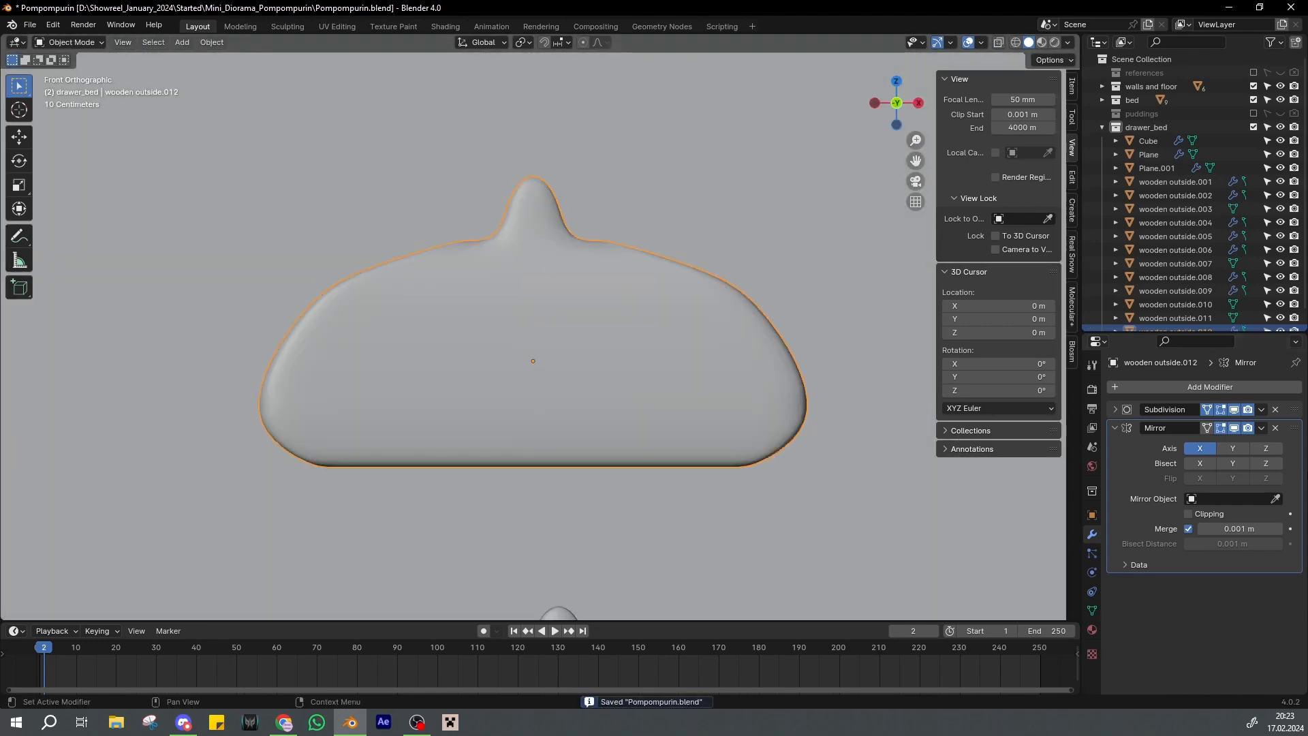
# Lower the mirrored hat along Z in two moves of about 4.95 m and 4.05 m
pyautogui.click(1117, 430)
pyautogui.scroll(-3, 641, 341)
pyautogui.moveTo(641, 340); pyautogui.dragTo(604, 372, button='middle')
pyautogui.scroll(-6, 501, 361)
pyautogui.hotkey('ctrl', 's')
pyautogui.press('g')
pyautogui.press('z')
pyautogui.click(734, 441)
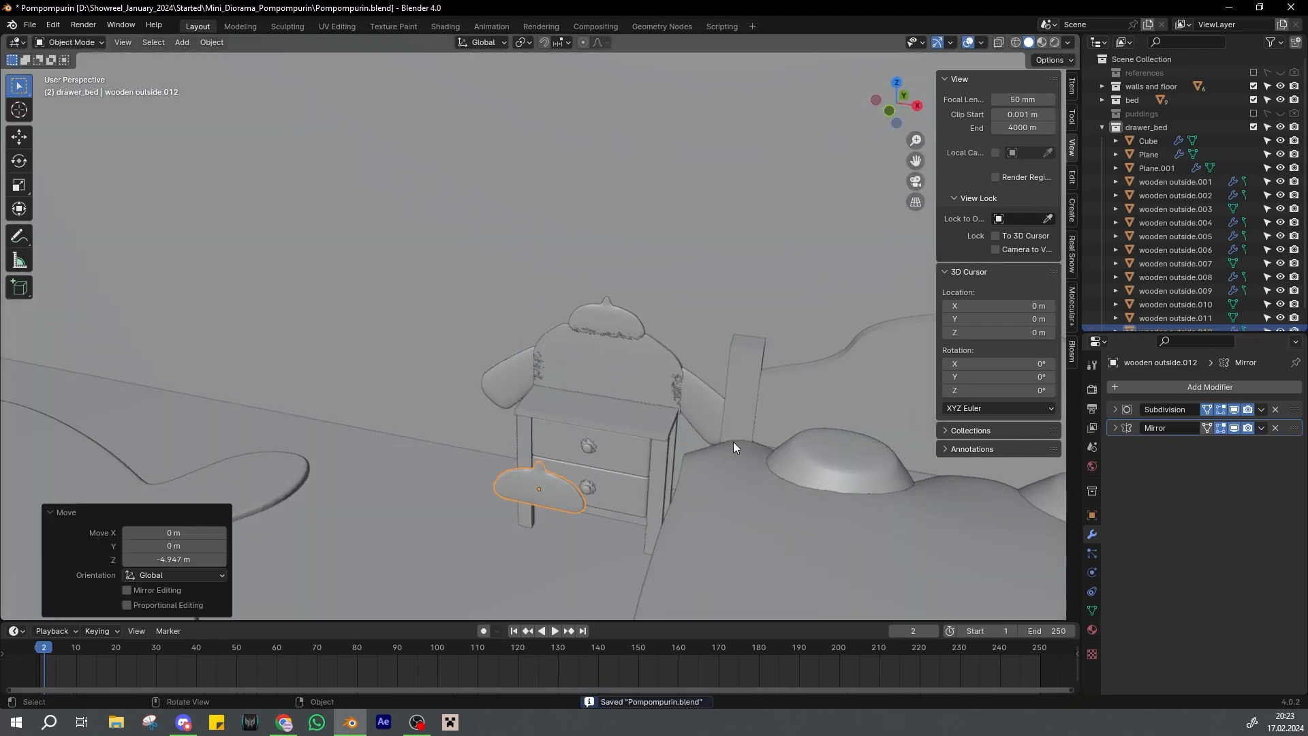
pyautogui.moveTo(608, 442); pyautogui.dragTo(632, 409, button='middle')
pyautogui.press('g')
pyautogui.press('z')
pyautogui.click(603, 531)
# Move the hat along Y toward the nightstand's front and raise it about 0.96 m onto the lower drawer
pyautogui.press('KP_7')
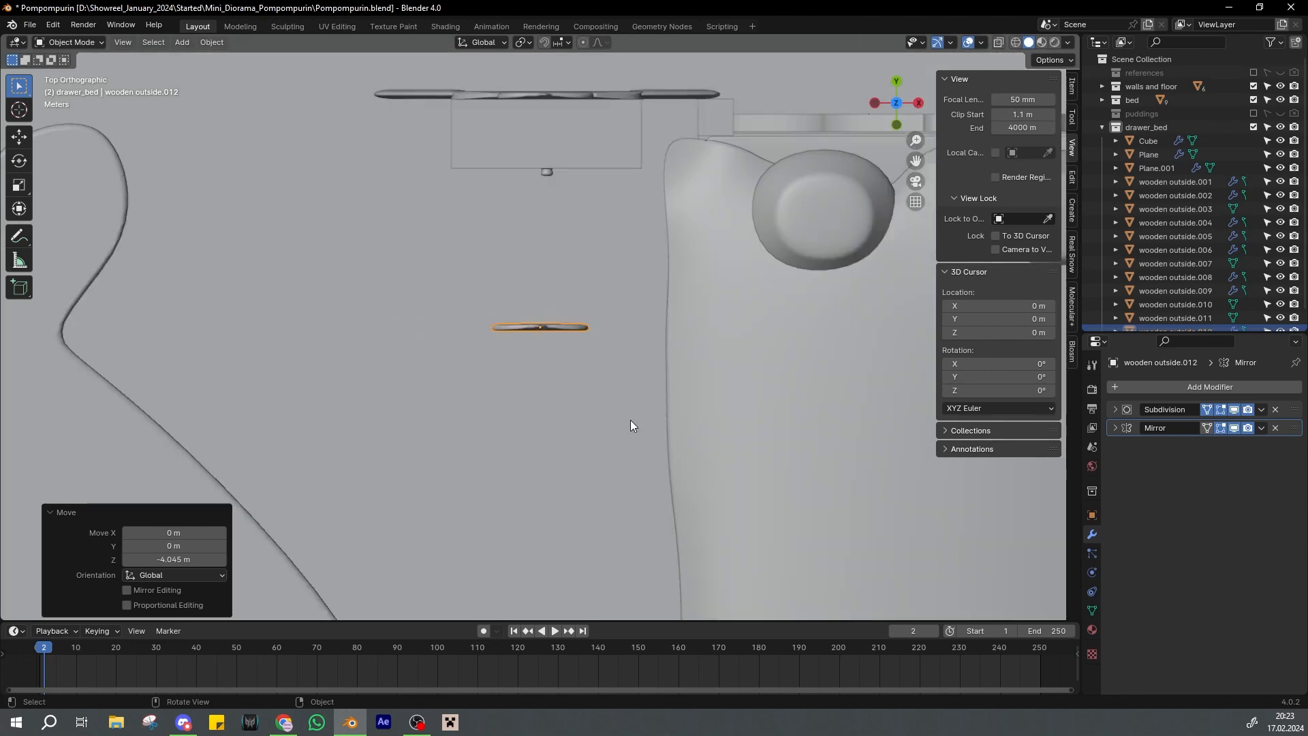
pyautogui.press('g')
pyautogui.press('y')
pyautogui.click(622, 272)
pyautogui.press('KP_1')
pyautogui.scroll(6, 622, 271)
pyautogui.press('g')
pyautogui.press('z')
pyautogui.click(571, 252)
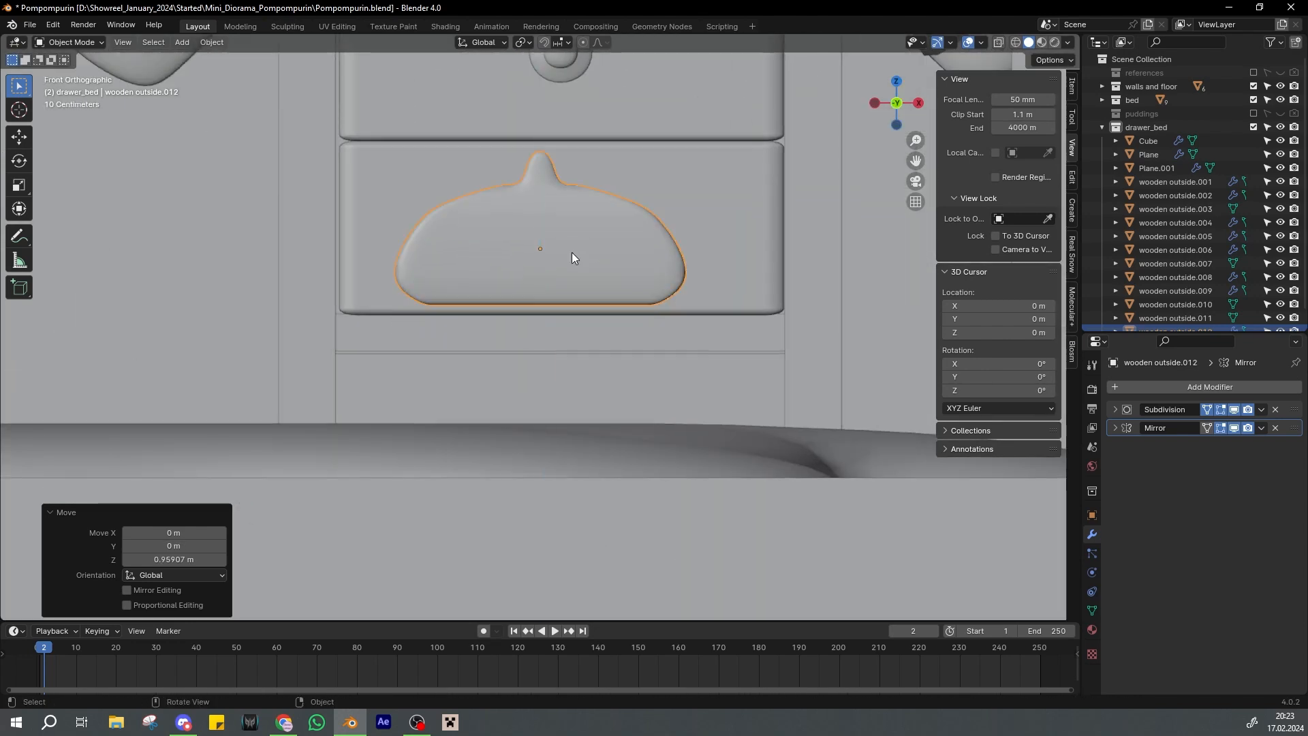
# Scale the hat uniformly to 0.408 and save the file
pyautogui.press('s')
pyautogui.click(598, 260)
pyautogui.hotkey('ctrl', 's')
# Move the small hat along Z and X to centre it over the lower drawer's round knob
pyautogui.keyDown('shift'); pyautogui.moveTo(553, 278); pyautogui.dragTo(550, 389, button='middle'); pyautogui.keyUp('shift')
pyautogui.scroll(4, 550, 389)
pyautogui.press('g')
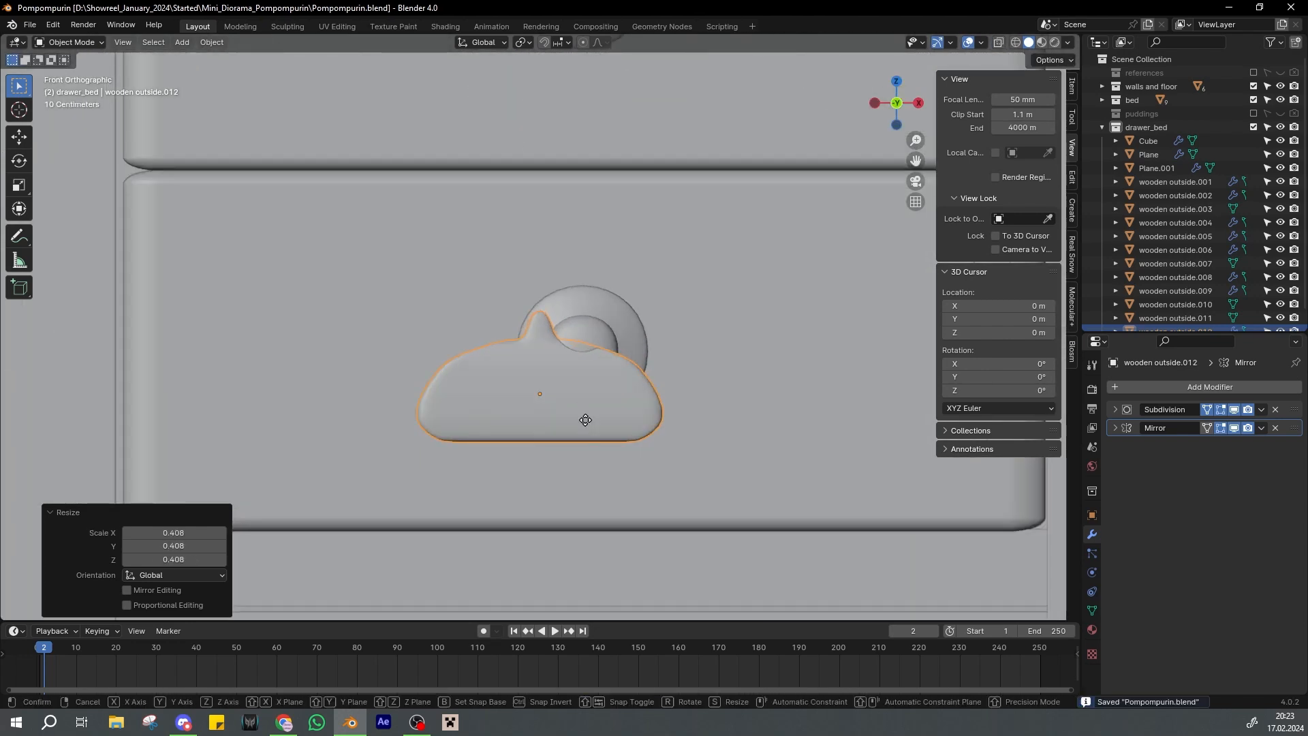
pyautogui.press('z')
pyautogui.click(573, 385)
pyautogui.press('g')
pyautogui.press('x')
pyautogui.click(612, 317)
# Set Clip Start to 0.001 m, move the hat about -0.039 m along Y against the knob, and save
pyautogui.moveTo(612, 317); pyautogui.dragTo(559, 371, button='middle')
pyautogui.moveTo(1014, 116); pyautogui.dragTo(971, 115)
pyautogui.scroll(1, 586, 336)
pyautogui.moveTo(586, 337); pyautogui.dragTo(702, 317, button='middle')
pyautogui.press('g')
pyautogui.press('y')
pyautogui.click(576, 370)
pyautogui.hotkey('ctrl', 's')
# Duplicate the hat-shaped handle along Z so that both drawer fronts carry one, and save the file
pyautogui.press('KP_1')
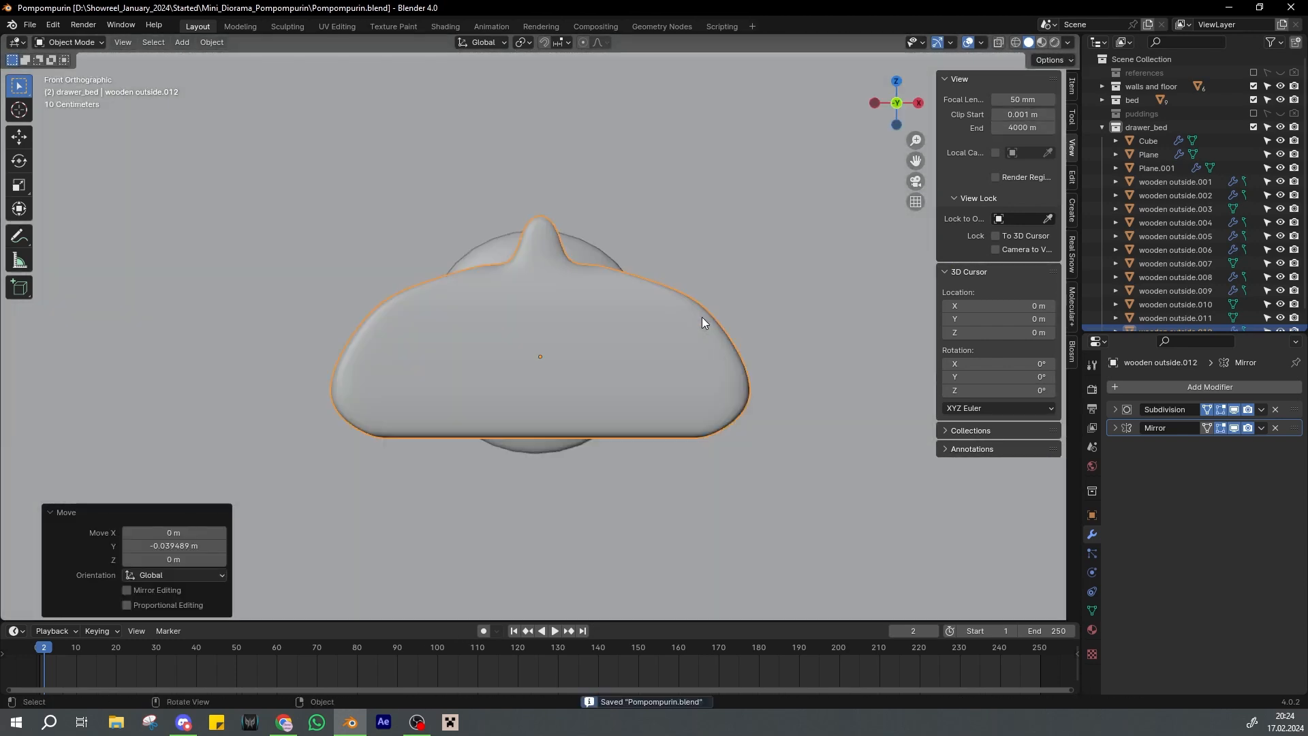
pyautogui.scroll(-6, 702, 317)
pyautogui.keyDown('shift'); pyautogui.moveTo(627, 289); pyautogui.dragTo(640, 353, button='middle'); pyautogui.keyUp('shift')
pyautogui.click(1169, 385)
pyautogui.click(1186, 437)
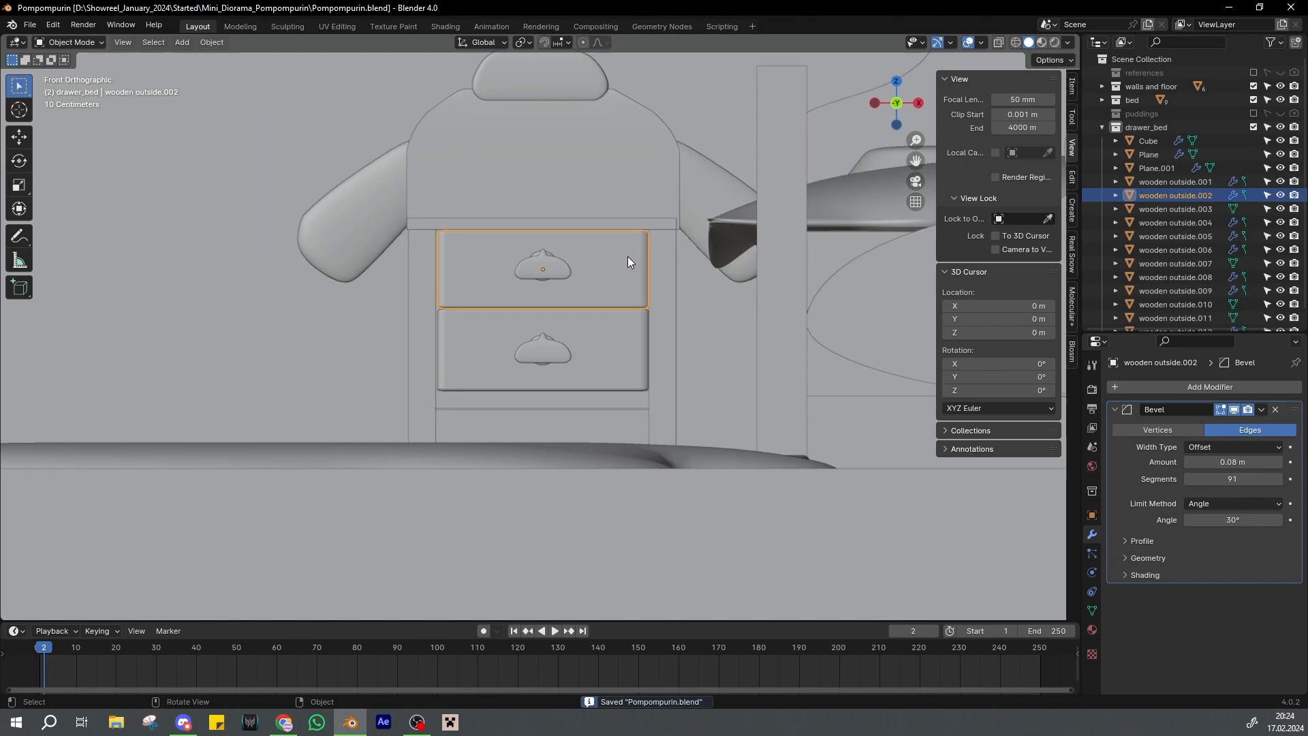
pyautogui.scroll(-2, 628, 256)
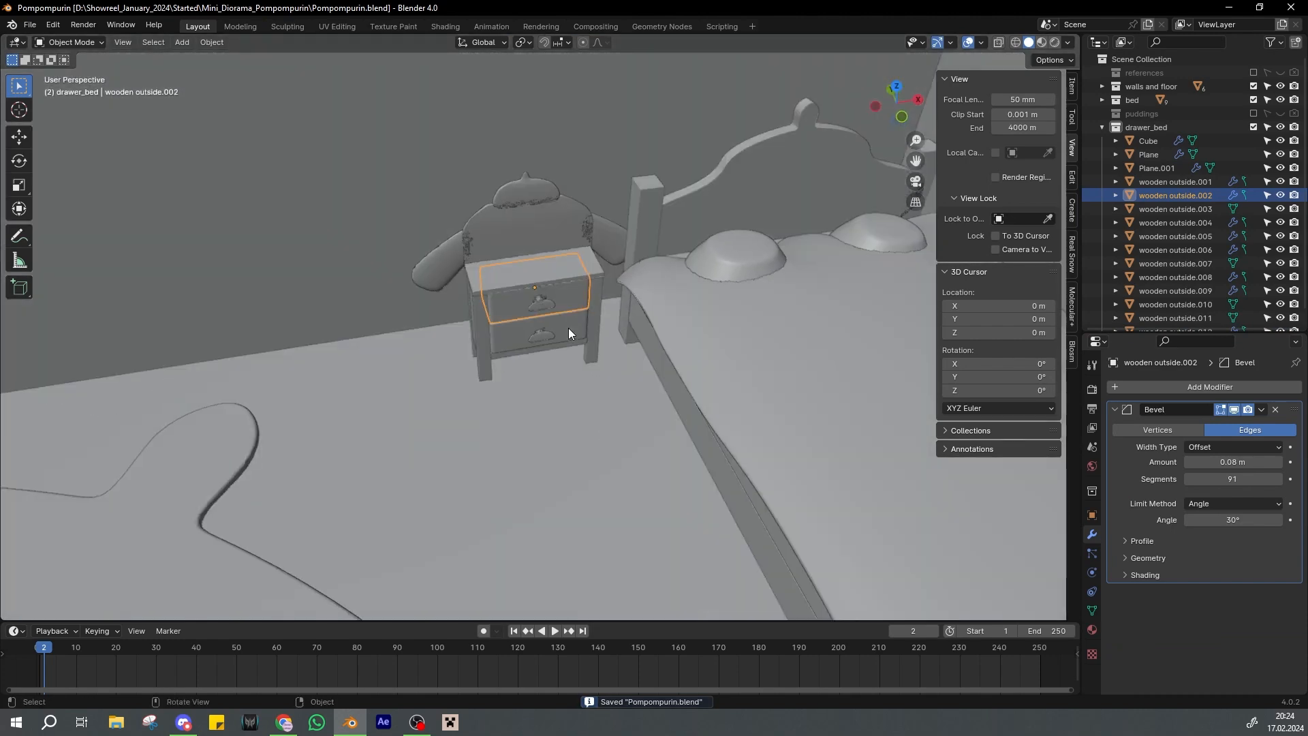
pyautogui.scroll(-4, 628, 306)
pyautogui.moveTo(586, 334); pyautogui.dragTo(562, 345, button='middle')
pyautogui.click(552, 333)
pyautogui.hotkey('ctrl', 's')
pyautogui.hotkey('shift', 'd')
pyautogui.press('z')
pyautogui.click(563, 193)
# Select the nightstand's legs one after another and move them along Y
pyautogui.click(515, 304)
pyautogui.press('KP_Decimal')
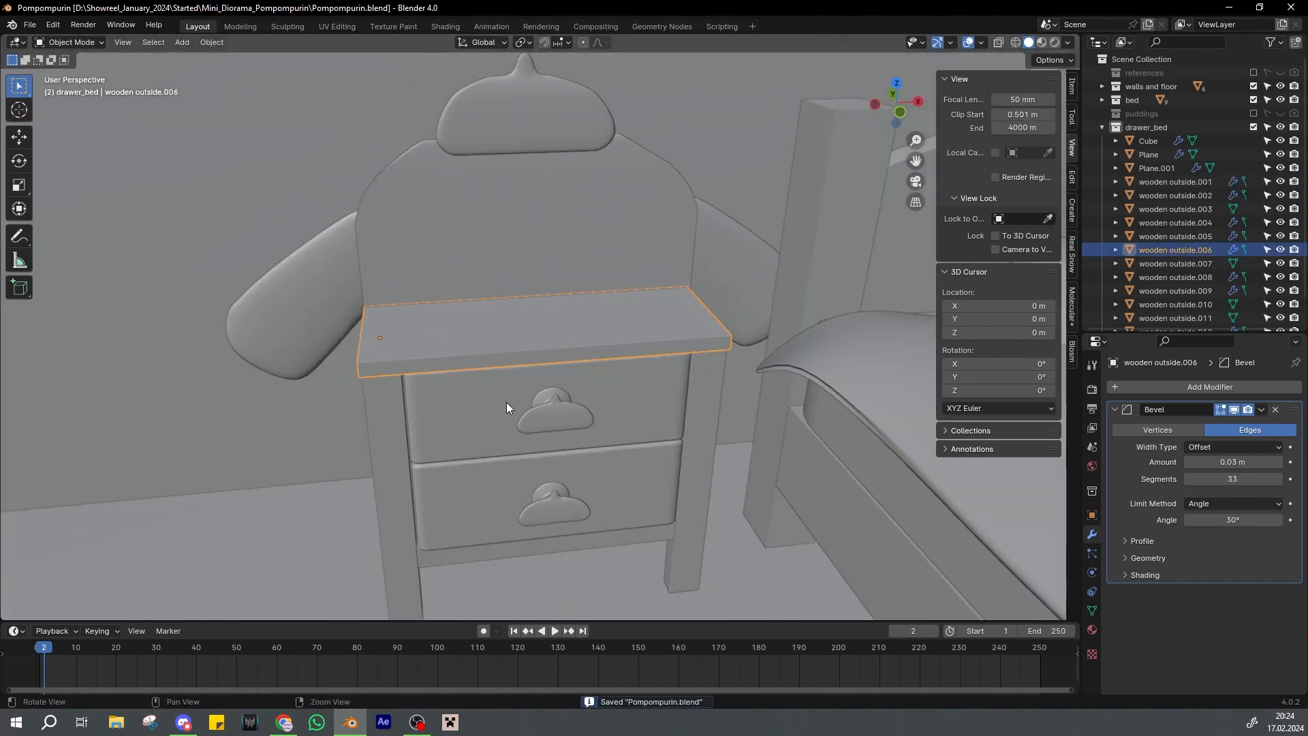
pyautogui.moveTo(506, 402); pyautogui.dragTo(492, 368, button='middle')
pyautogui.click(383, 409)
pyautogui.moveTo(385, 411); pyautogui.dragTo(442, 417, button='middle')
pyautogui.keyDown('shift'); pyautogui.click(694, 469); pyautogui.keyUp('shift')
pyautogui.moveTo(630, 465); pyautogui.dragTo(715, 456, button='middle')
pyautogui.keyDown('shift'); pyautogui.click(435, 443); pyautogui.keyUp('shift')
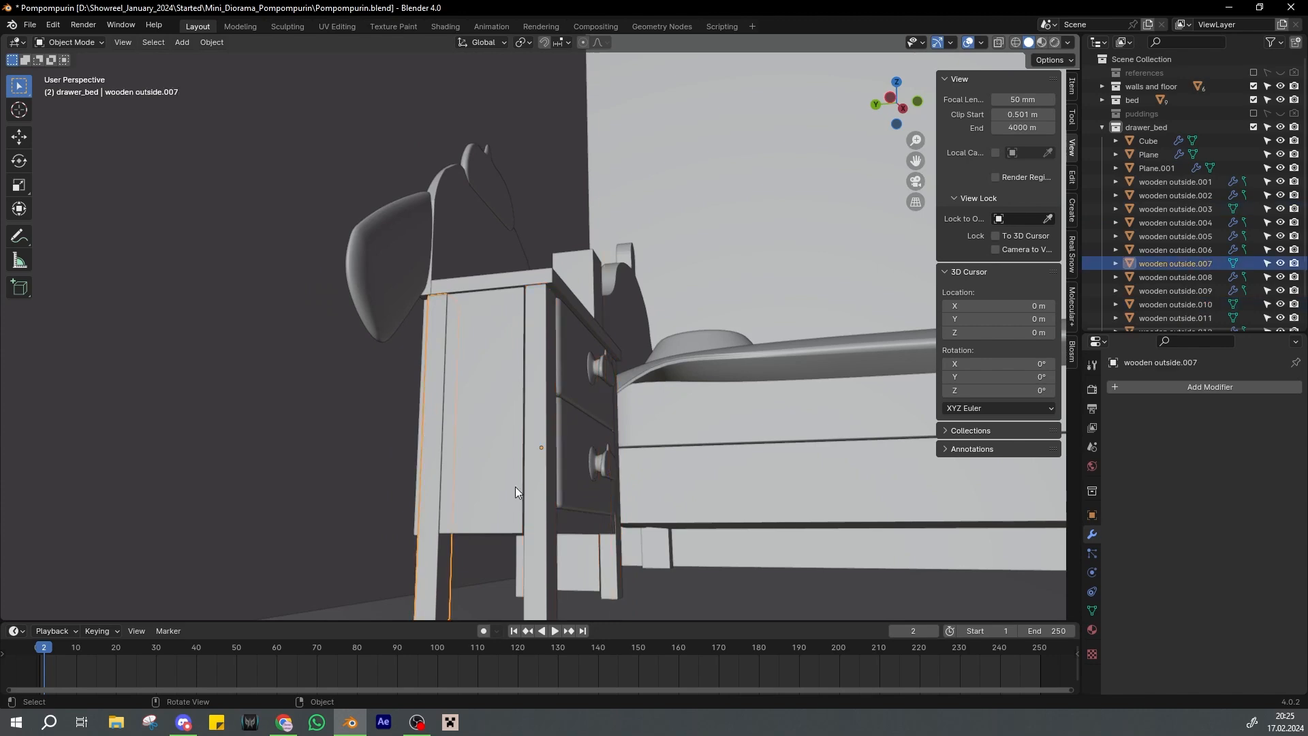
pyautogui.moveTo(671, 539); pyautogui.dragTo(590, 555, button='middle')
pyautogui.keyDown('shift'); pyautogui.click(599, 557); pyautogui.keyUp('shift')
pyautogui.moveTo(507, 470)
pyautogui.mouseDown(button='middle')
pyautogui.moveTo(586, 505)
pyautogui.moveTo(443, 492)
pyautogui.moveTo(603, 486)
pyautogui.moveTo(538, 484)
pyautogui.moveTo(533, 470)
pyautogui.mouseUp(button='middle')
pyautogui.press('g')
pyautogui.press('y')
pyautogui.click(583, 504)
# Rescale the nightstand's side panel along Y, scale it to 1.062 along X, adjust its Y position, and save
pyautogui.click(632, 491)
pyautogui.scroll(3, 602, 486)
pyautogui.click(538, 484)
pyautogui.scroll(-2, 539, 484)
pyautogui.press('s')
pyautogui.press('y')
pyautogui.click(616, 498)
pyautogui.press('g')
pyautogui.press('y')
pyautogui.click(616, 498)
pyautogui.press('s')
pyautogui.press('x')
pyautogui.click(617, 498)
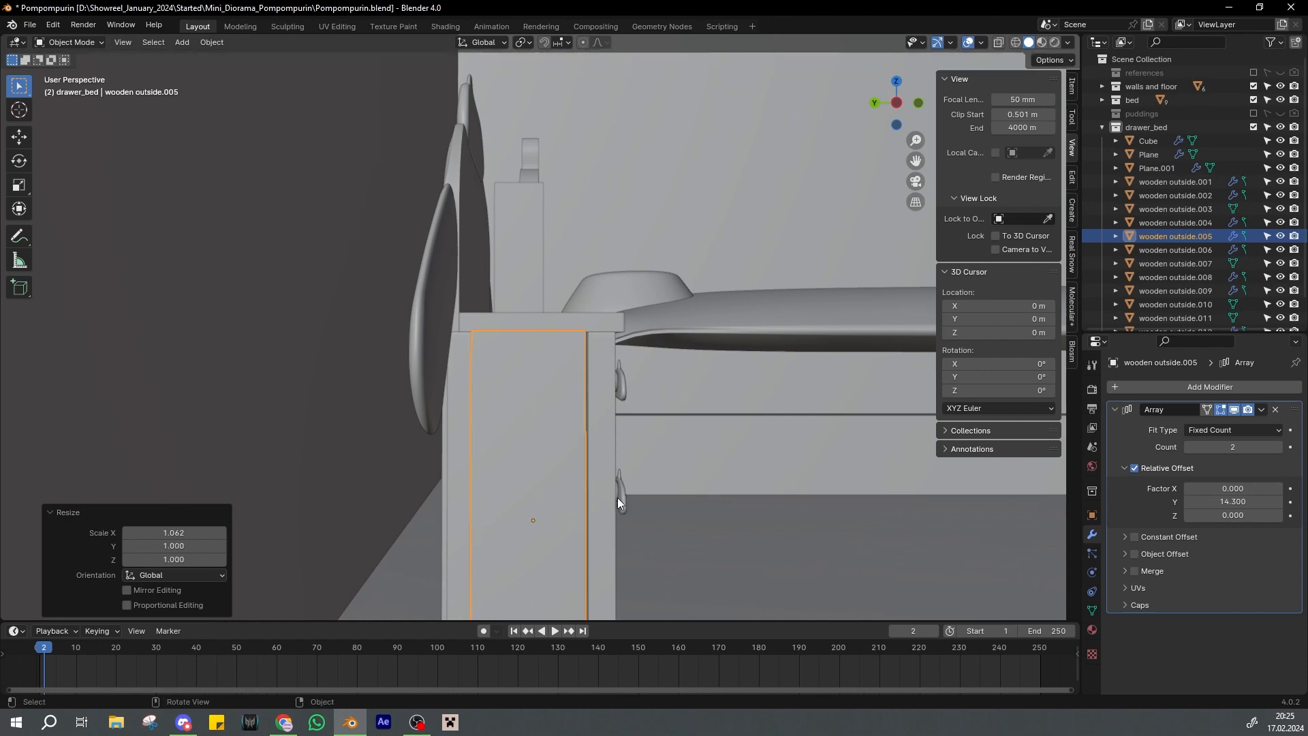
pyautogui.hotkey('ctrl', 's')
# Move the side panels about 0.5 m along X and set their Array modifier's relative Y factor to 13
pyautogui.moveTo(617, 498); pyautogui.dragTo(549, 390, button='middle')
pyautogui.press('g')
pyautogui.press('y')
pyautogui.press('x')
pyautogui.click(463, 440)
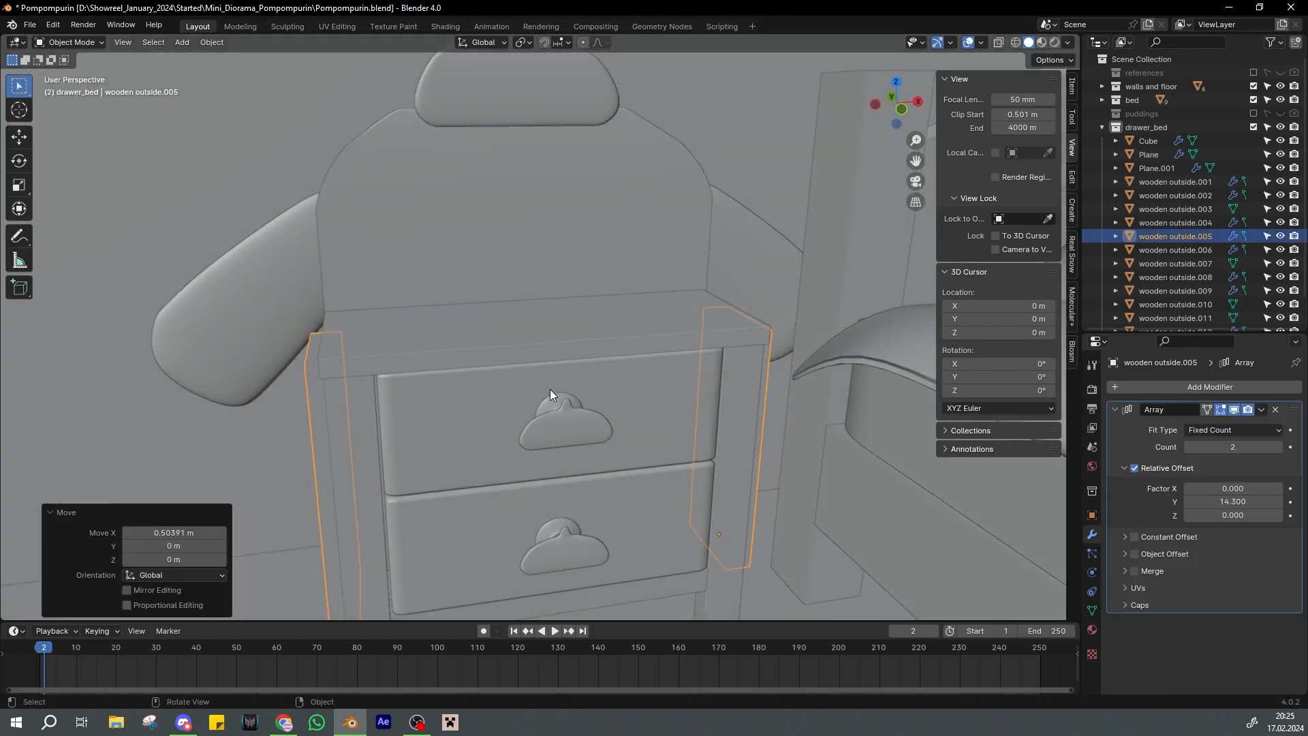
pyautogui.click(1188, 501)
pyautogui.click(1188, 501)
pyautogui.click(1189, 501)
# Shift the side panels about -0.045 m along X to line them up with the legs, and save the file
pyautogui.moveTo(885, 540); pyautogui.dragTo(703, 447, button='middle')
pyautogui.press('g')
pyautogui.press('x')
pyautogui.click(723, 437)
pyautogui.press('KP_1')
pyautogui.press('g')
pyautogui.click(759, 438)
pyautogui.press('KP_1')
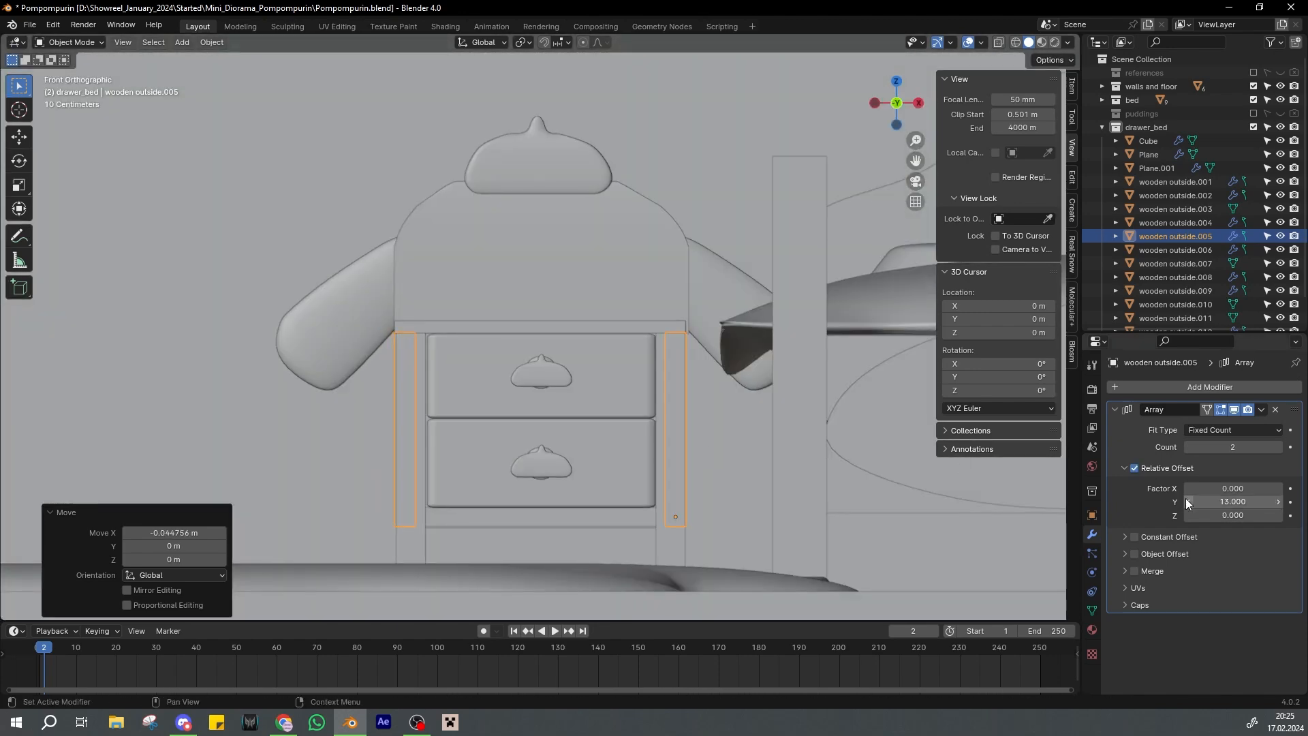
pyautogui.click(640, 421)
pyautogui.hotkey('ctrl', 's')
# Rescale the nightstand's side panel along Y to fit between the front and back legs
pyautogui.moveTo(503, 396); pyautogui.dragTo(453, 490, button='middle')
pyautogui.click(485, 403)
pyautogui.press('s')
pyautogui.press('x')
pyautogui.rightClick(654, 426)
pyautogui.press('s')
pyautogui.press('y')
pyautogui.click(658, 429)
# Join the nightstand's four legs into one object, merge it with the side panel, and select the tabletop
pyautogui.click(508, 554)
pyautogui.click(436, 542)
pyautogui.moveTo(463, 545)
pyautogui.mouseDown(button='middle')
pyautogui.moveTo(545, 559)
pyautogui.moveTo(477, 542)
pyautogui.mouseUp(button='middle')
pyautogui.keyDown('shift'); pyautogui.click(545, 559); pyautogui.keyUp('shift')
pyautogui.keyDown('shift'); pyautogui.click(581, 523); pyautogui.keyUp('shift')
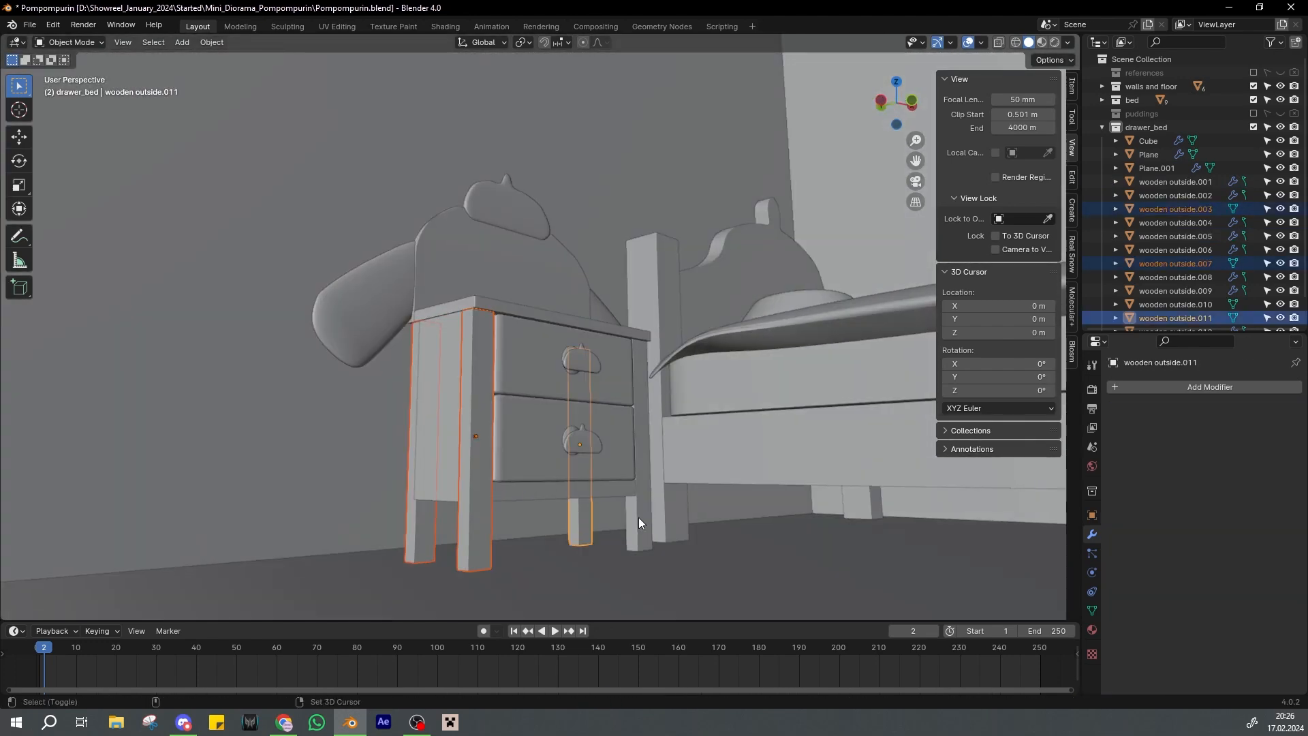
pyautogui.keyDown('shift'); pyautogui.click(640, 518); pyautogui.keyUp('shift')
pyautogui.hotkey('ctrl', 'j')
pyautogui.hotkey('ctrl', 's')
pyautogui.moveTo(640, 517); pyautogui.dragTo(671, 541, button='middle')
pyautogui.keyDown('shift'); pyautogui.click(468, 428); pyautogui.keyUp('shift')
pyautogui.moveTo(593, 416); pyautogui.dragTo(525, 435, button='middle')
pyautogui.hotkey('ctrl', 'j')
pyautogui.click(562, 316)
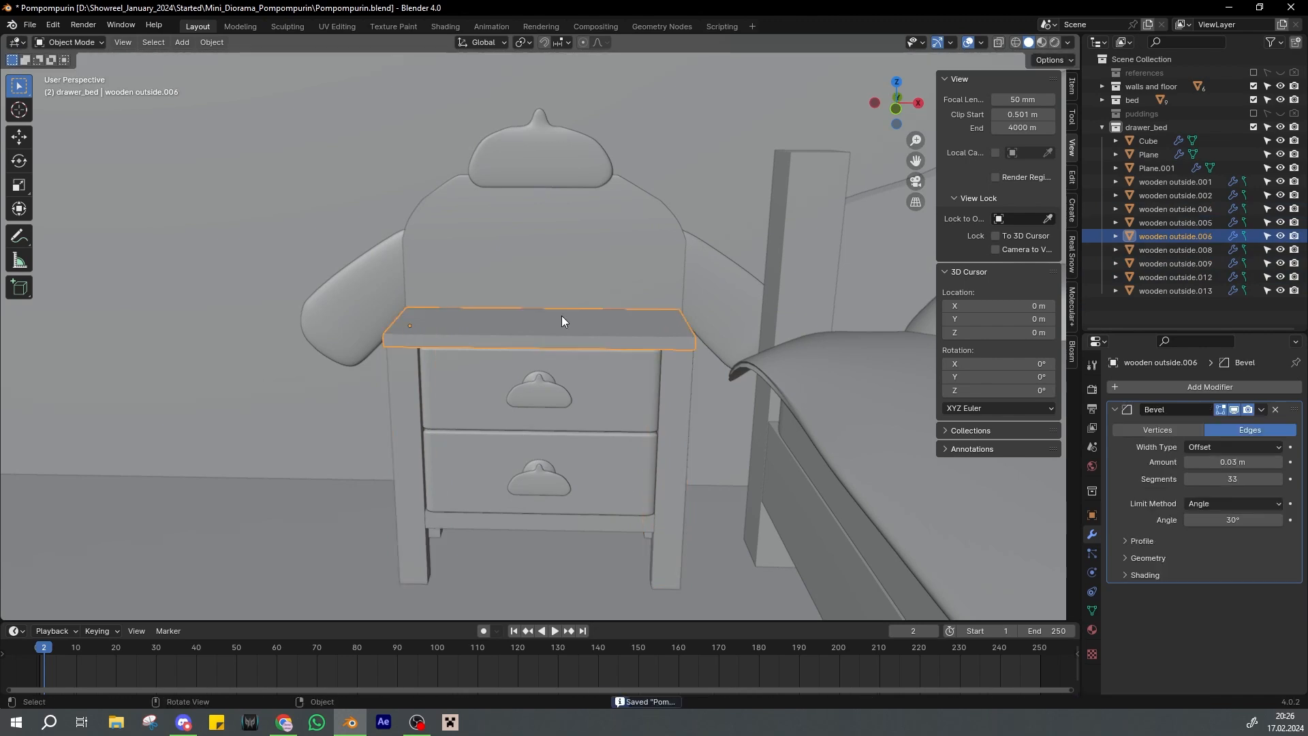
# Join the tabletop with the nightstand's legs and sides, and join the ears and head-shaped backboard into one object
pyautogui.keyDown('shift'); pyautogui.click(681, 383); pyautogui.keyUp('shift')
pyautogui.hotkey('ctrl', 'j')
pyautogui.hotkey('ctrl', 's')
pyautogui.click(713, 314)
pyautogui.keyDown('shift'); pyautogui.click(477, 280); pyautogui.keyUp('shift')
pyautogui.keyDown('shift'); pyautogui.click(396, 288); pyautogui.keyUp('shift')
pyautogui.hotkey('ctrl', 'j')
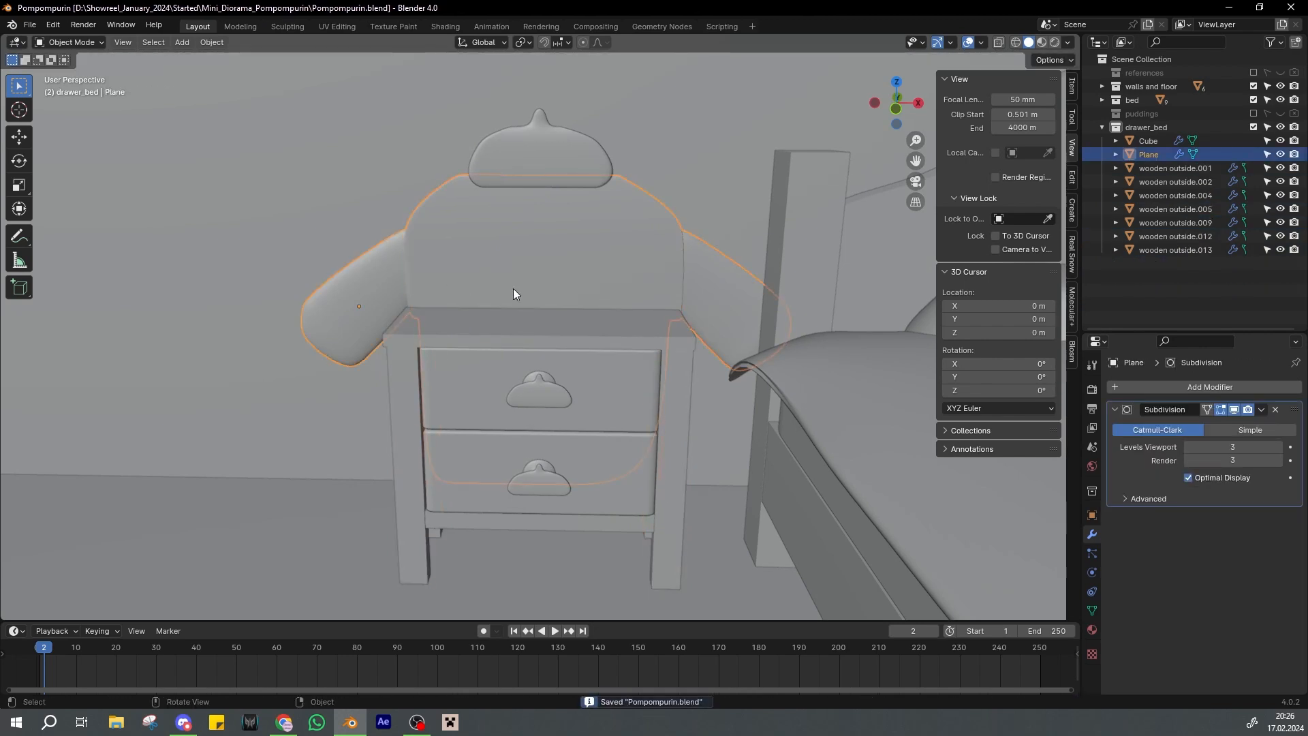
# Save the file and rename the joined head-and-ears object as pompompurin_head
pyautogui.click(542, 394)
pyautogui.scroll(-1, 543, 395)
pyautogui.moveTo(543, 397); pyautogui.dragTo(573, 394, button='middle')
pyautogui.click(572, 394)
pyautogui.hotkey('ctrl', 's')
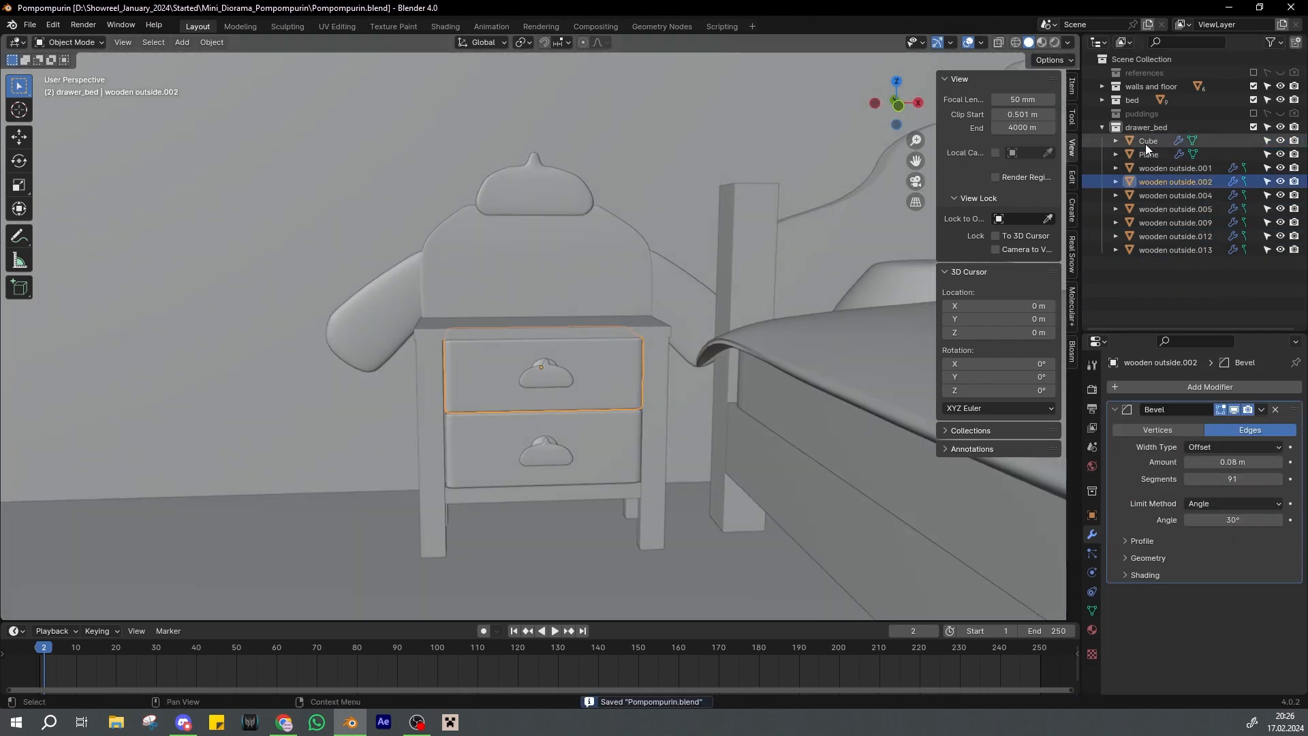
pyautogui.doubleClick(1150, 155)
pyautogui.write('pompompurin_head')
pyautogui.press('Return')
# Rename the hat piece as hat, the frame as nightstand, both drawer fronts as drawer, and the brim-shaped handle parts as smol_detail
pyautogui.click(566, 194)
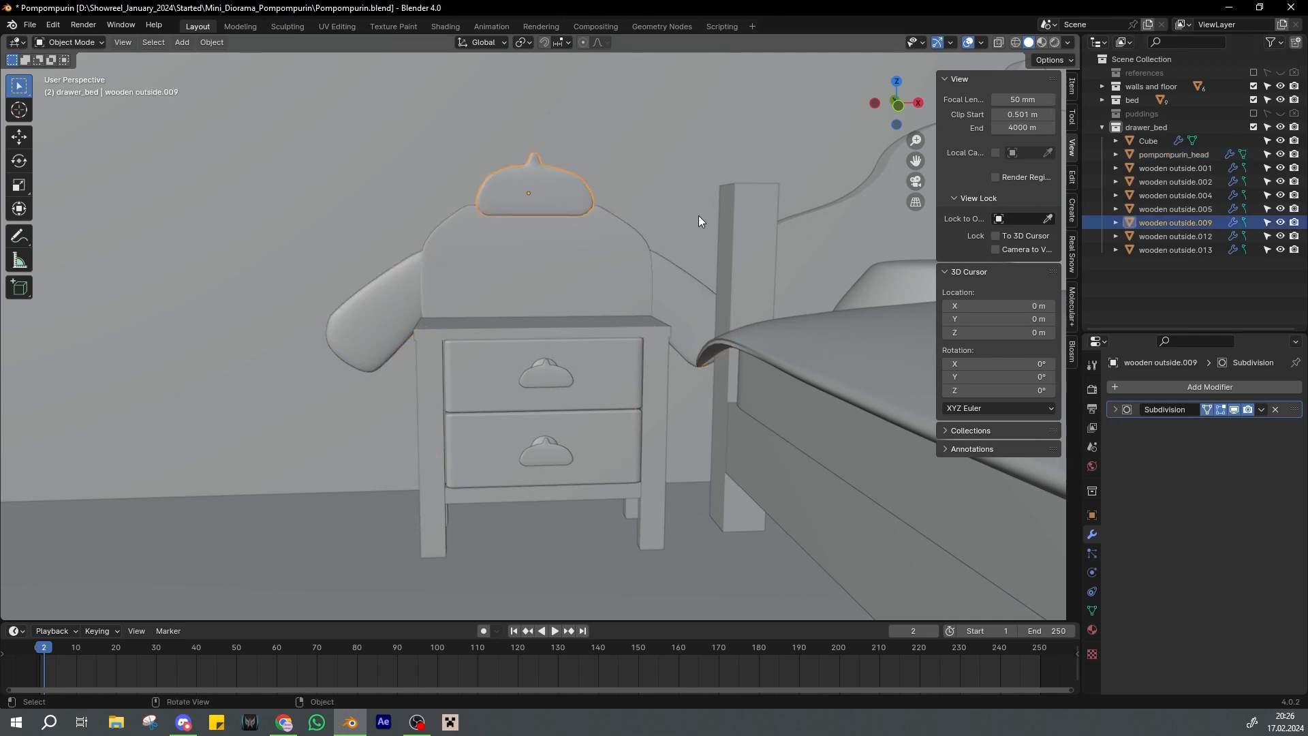
pyautogui.click(1176, 223)
pyautogui.hotkey('ctrl', 's')
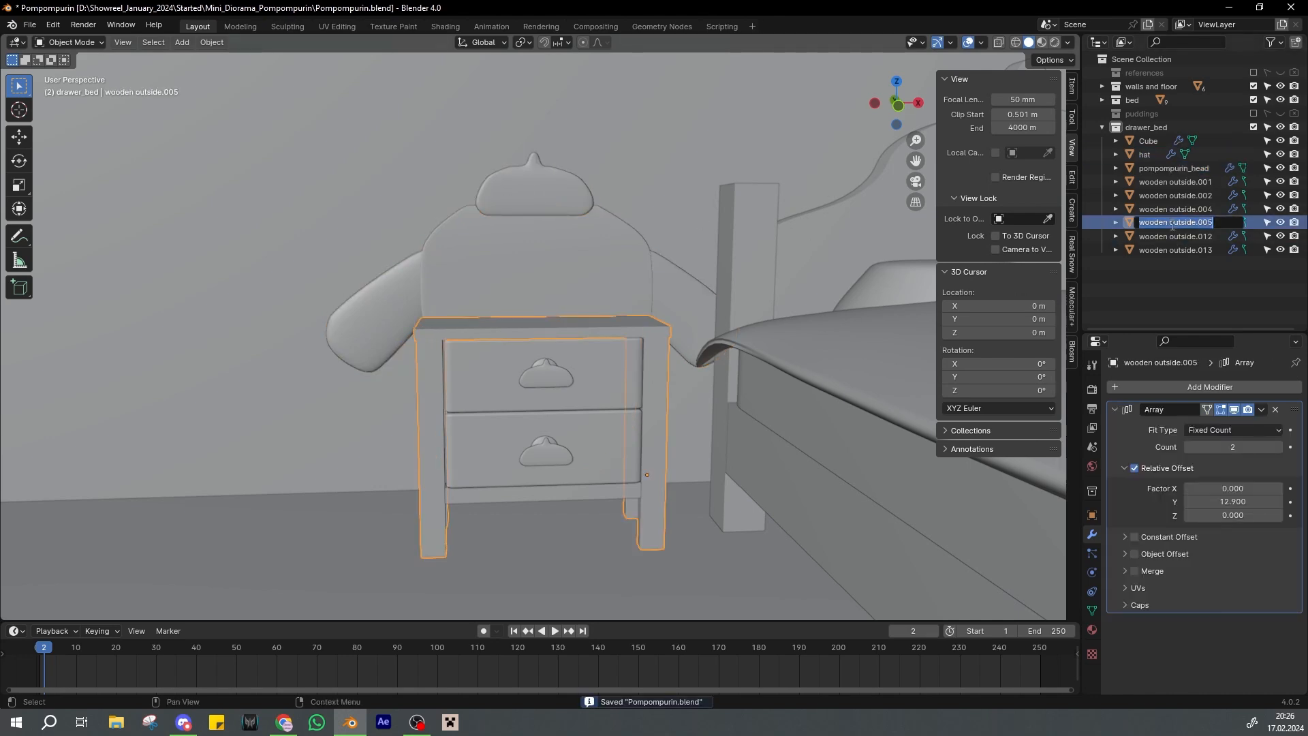
pyautogui.click(1160, 210)
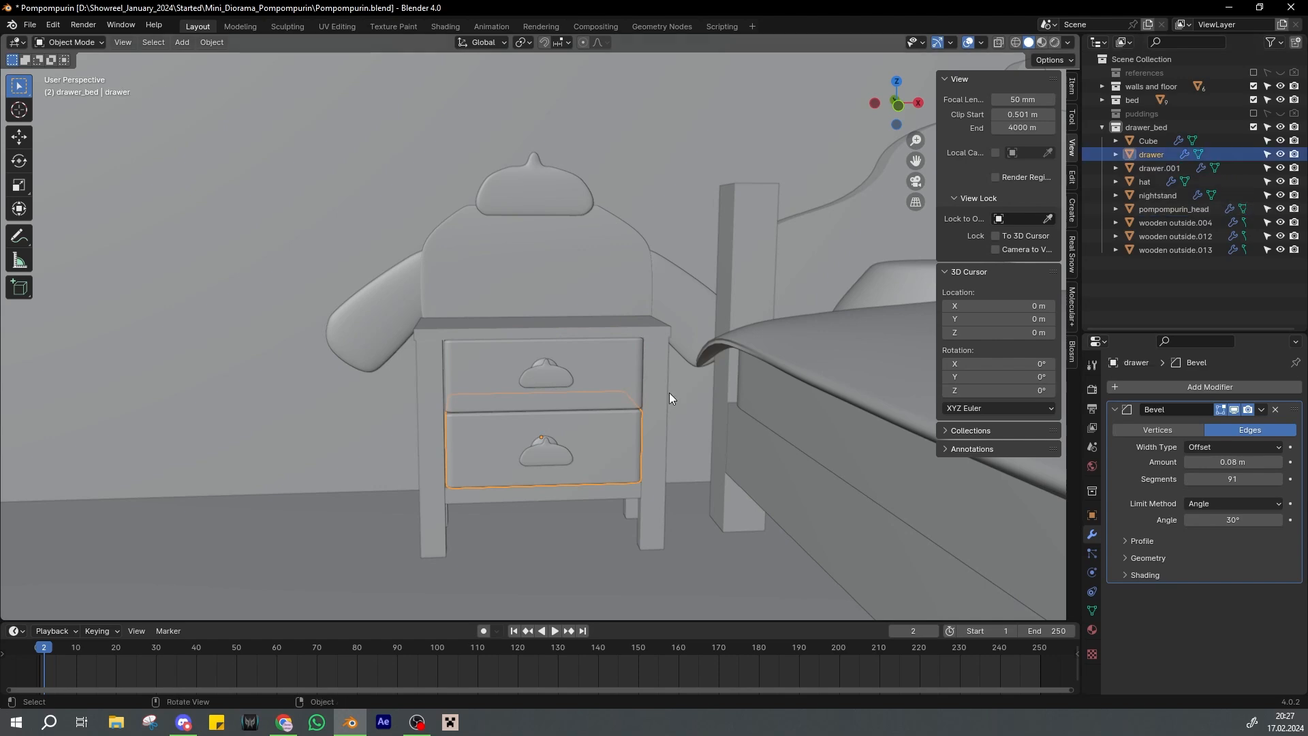
pyautogui.click(1177, 237)
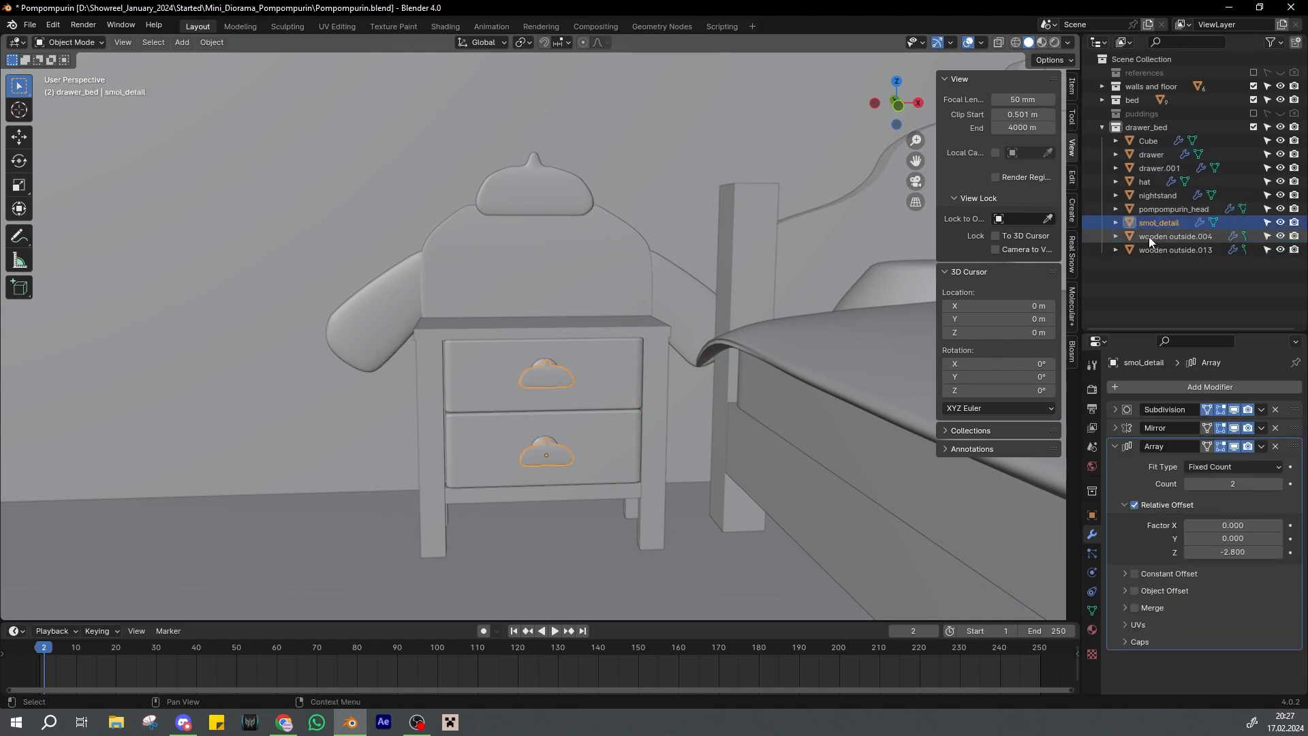
# Rename the round handle object Cube as knob and save the file
pyautogui.scroll(3, 547, 358)
pyautogui.doubleClick(1149, 140)
pyautogui.write('kno')
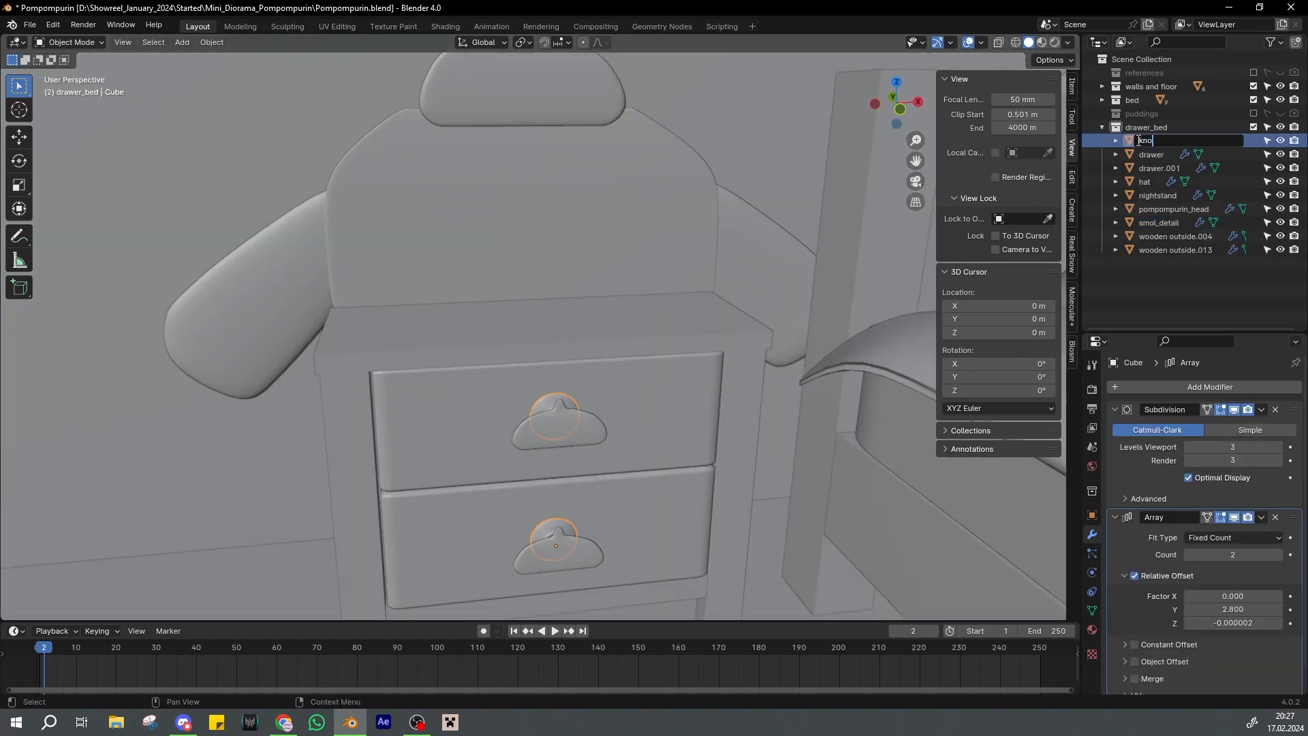
pyautogui.write('b')
pyautogui.press('Return')
pyautogui.hotkey('ctrl', 's')
# Join the rail below the drawers with the nightstand's frame and save the file
pyautogui.moveTo(639, 340); pyautogui.dragTo(591, 370, button='middle')
pyautogui.click(591, 369)
pyautogui.click(616, 392)
pyautogui.click(1173, 237)
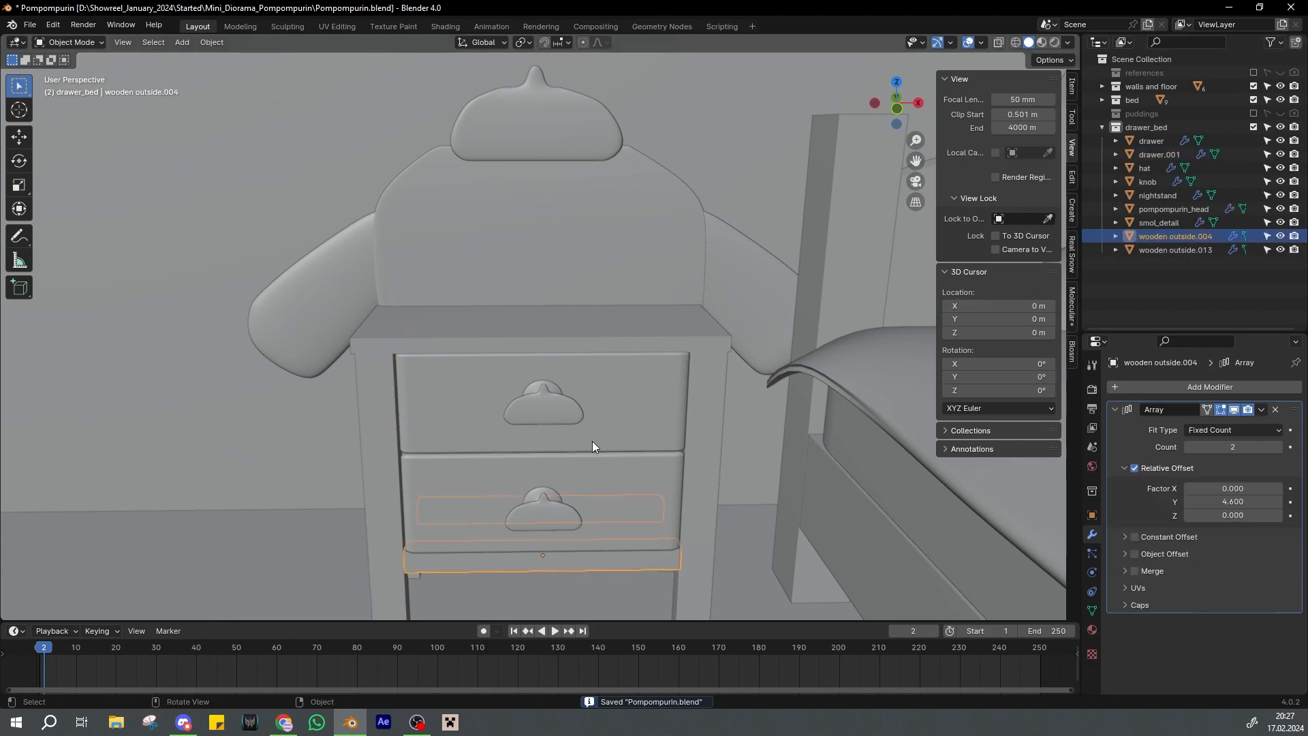
pyautogui.moveTo(593, 443); pyautogui.dragTo(592, 419, button='middle')
pyautogui.scroll(-2, 592, 419)
pyautogui.keyDown('shift'); pyautogui.click(433, 496); pyautogui.keyUp('shift')
pyautogui.hotkey('ctrl', 'j')
pyautogui.click(1162, 239)
pyautogui.moveTo(446, 437); pyautogui.dragTo(566, 400, button='middle')
pyautogui.hotkey('ctrl', 's')
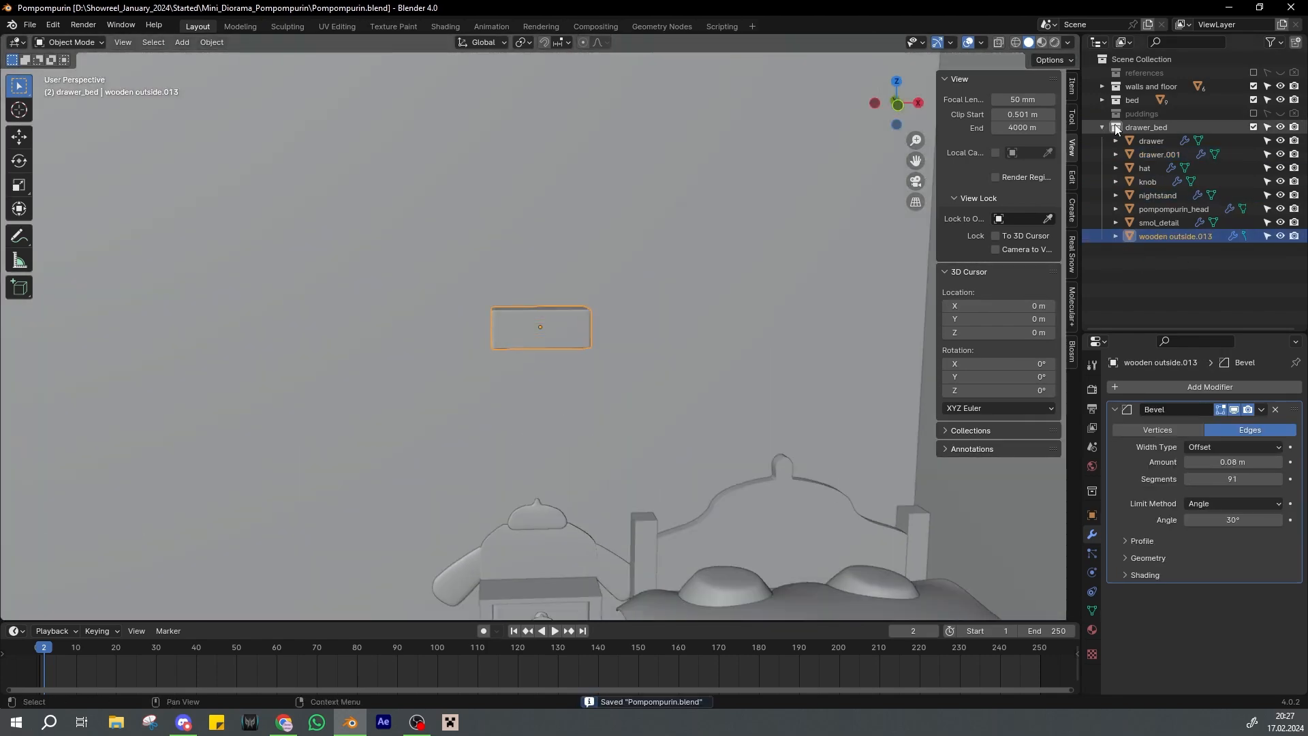
# Rename the drawer_bed collection as drawers and save the file
pyautogui.press('Return')
pyautogui.hotkey('ctrl', 's')
pyautogui.scroll(-2, 640, 426)
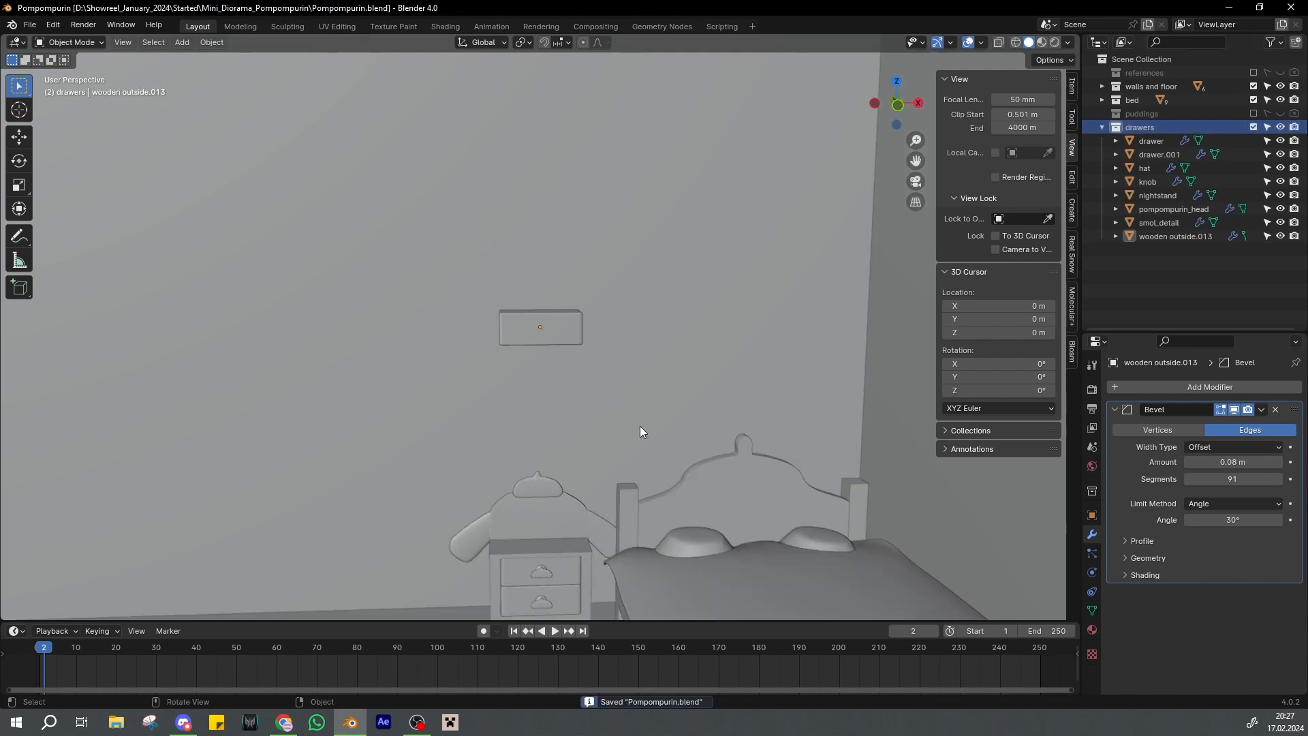
# Rename the spare box above the nightstand as wall_drawer and save the file
pyautogui.keyDown('shift'); pyautogui.moveTo(640, 426); pyautogui.dragTo(637, 382, button='middle'); pyautogui.keyUp('shift')
pyautogui.click(533, 280)
pyautogui.scroll(1, 535, 278)
pyautogui.scroll(-2, 536, 278)
pyautogui.scroll(1, 536, 278)
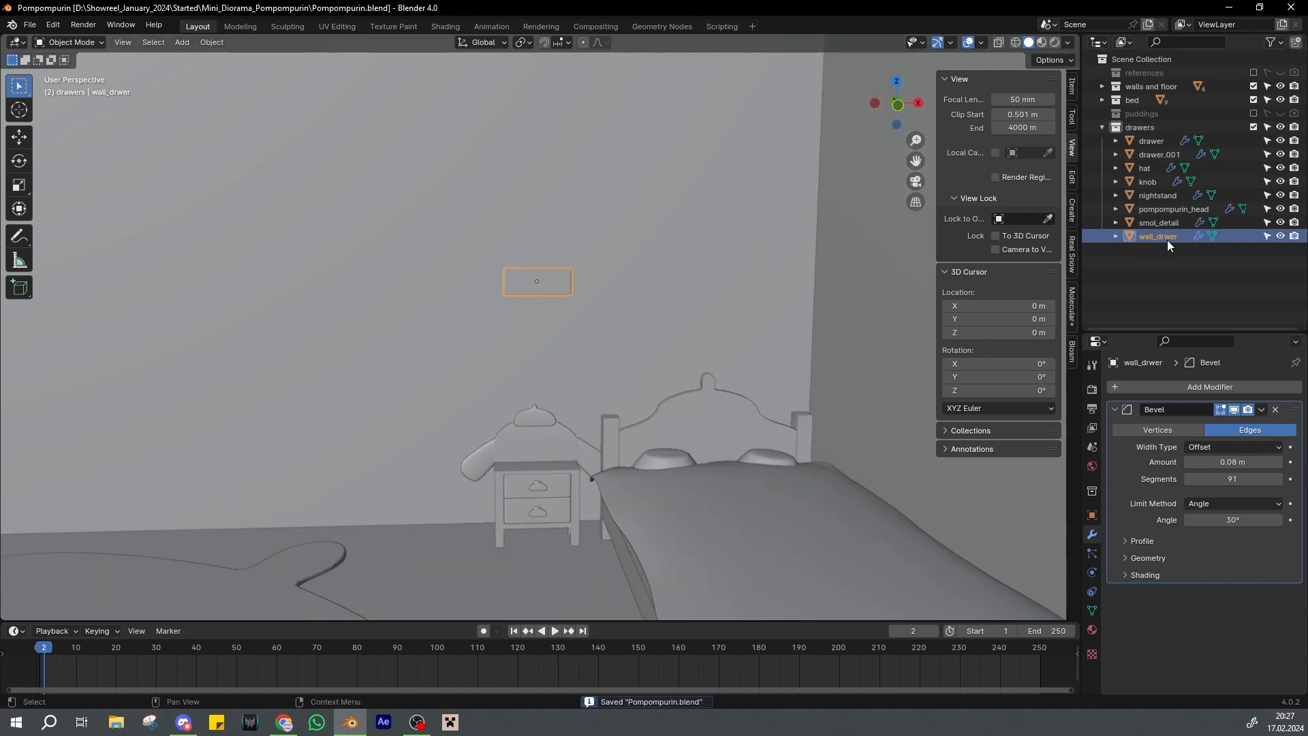
pyautogui.scroll(2, 580, 382)
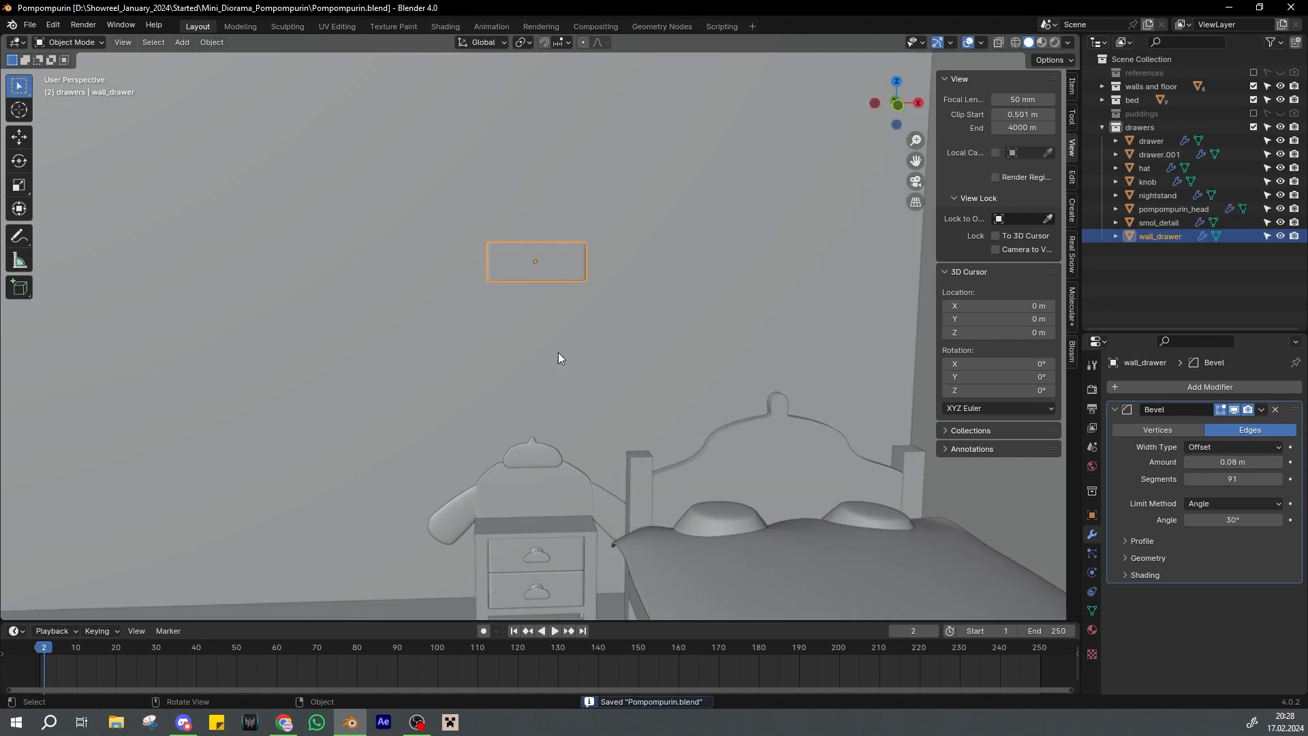
pyautogui.scroll(1, 563, 346)
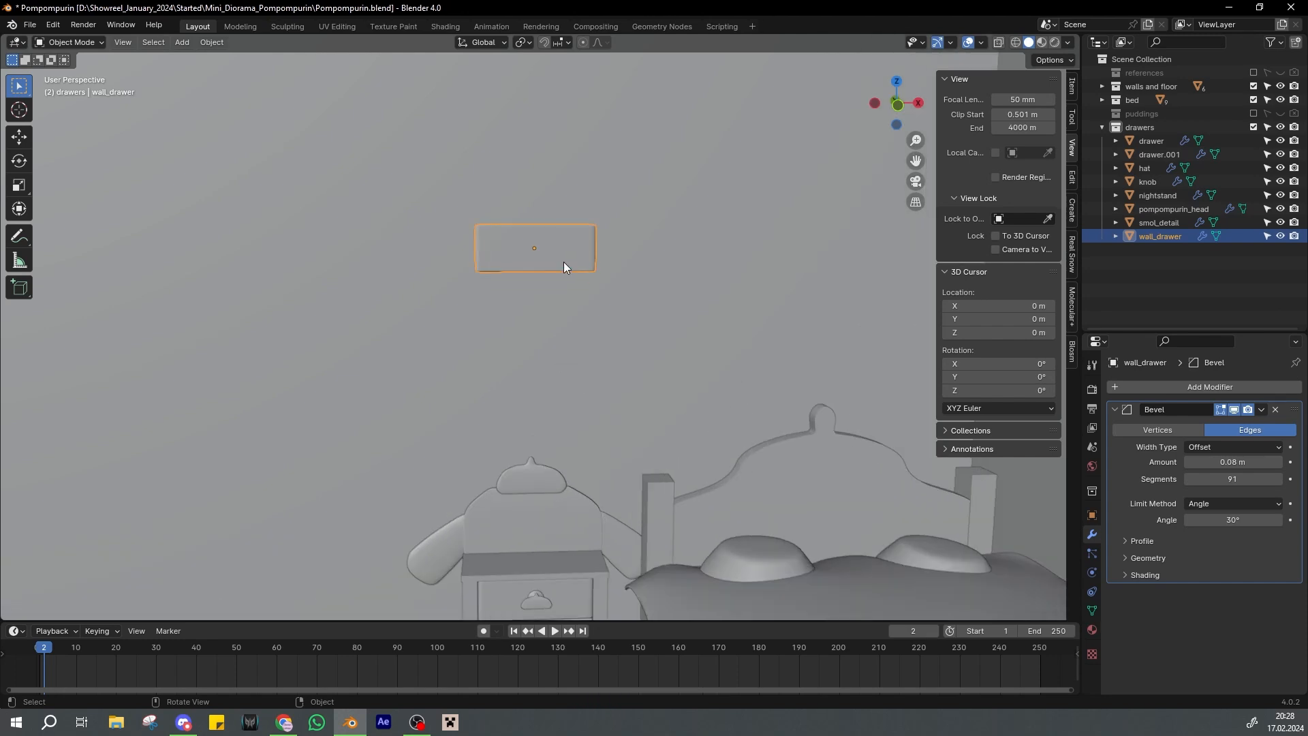
pyautogui.hotkey('ctrl', 's')
# Rotate the wall drawer 90° about X and scale it by about 1.73 along X
pyautogui.write('rx90')
pyautogui.press('Return')
pyautogui.scroll(3, 574, 264)
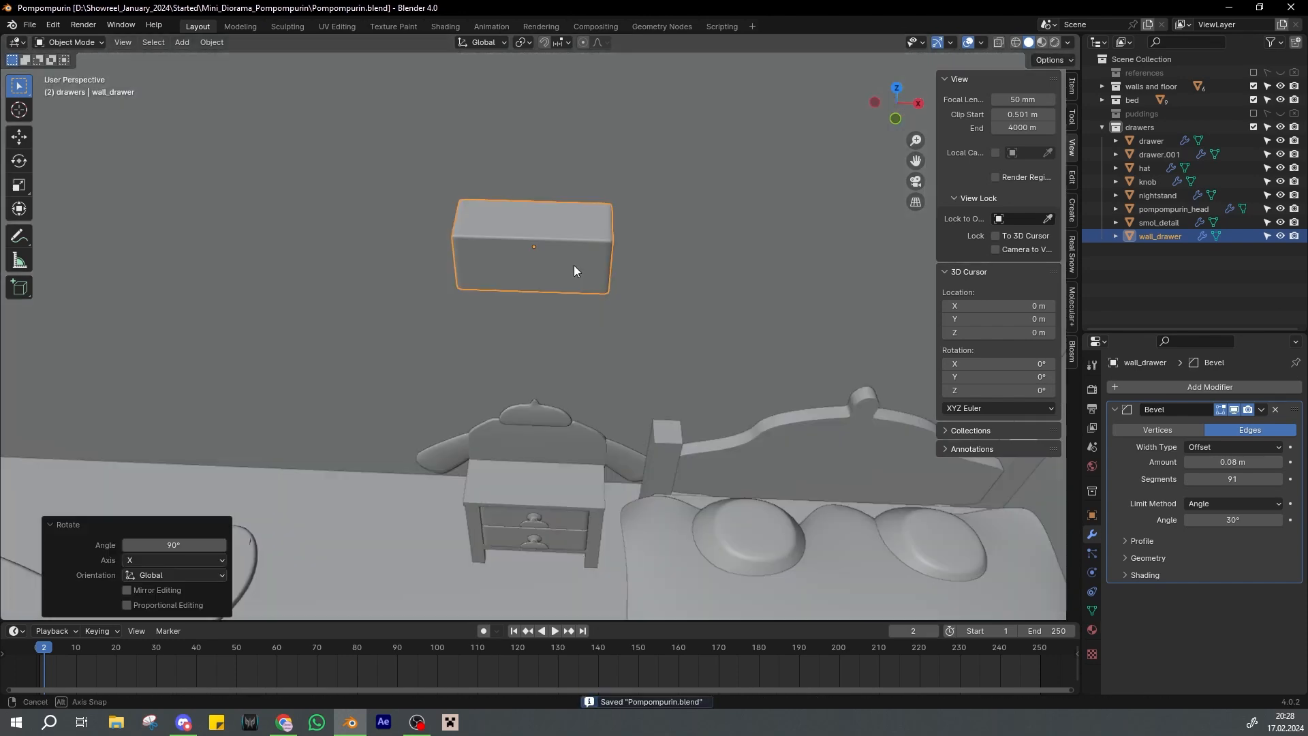
pyautogui.press('s')
pyautogui.press('x')
pyautogui.click(658, 241)
# Lower the wall drawer along Z and move it about -9.13 m along X, beside the nightstand
pyautogui.scroll(-7, 657, 243)
pyautogui.moveTo(656, 246); pyautogui.dragTo(559, 294, button='middle')
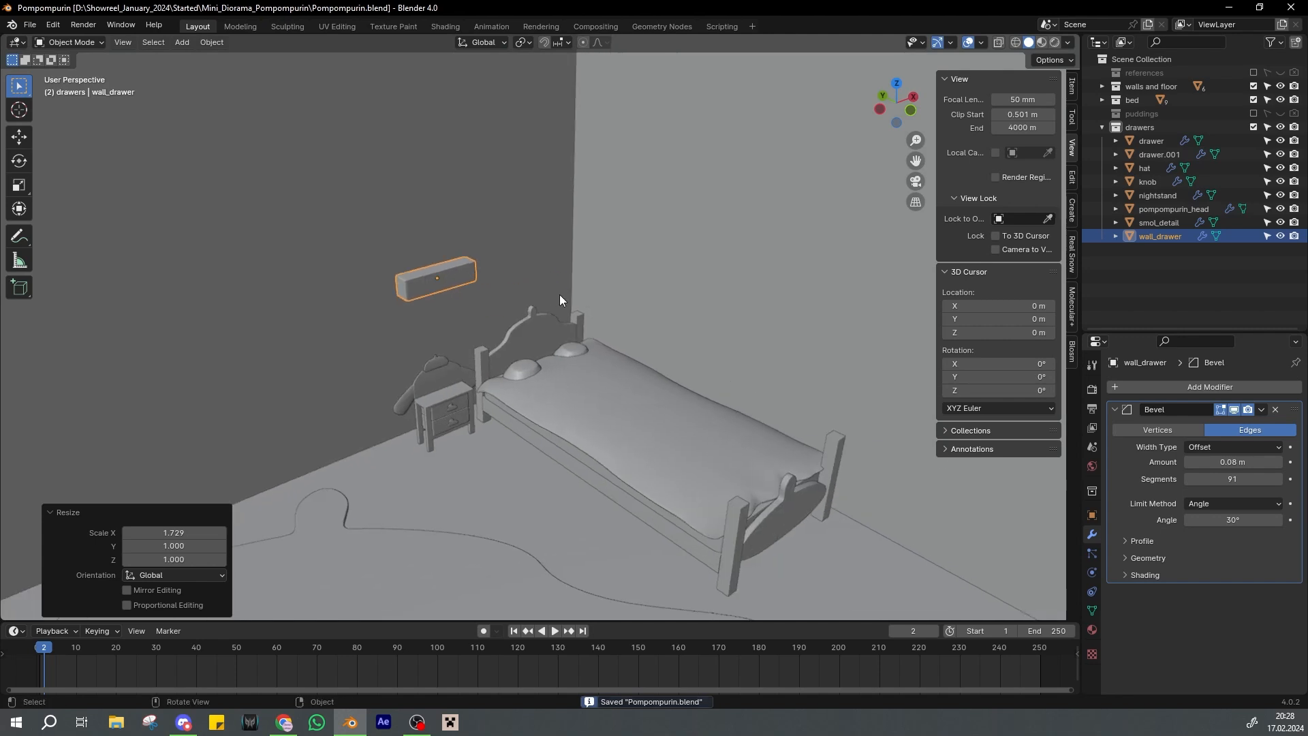
pyautogui.press('KP_1')
pyautogui.scroll(-1, 545, 284)
pyautogui.keyDown('shift'); pyautogui.moveTo(418, 257); pyautogui.dragTo(492, 295); pyautogui.keyUp('shift')
pyautogui.scroll(1, 522, 325)
pyautogui.scroll(1, 523, 355)
pyautogui.keyDown('shift'); pyautogui.moveTo(516, 380); pyautogui.dragTo(603, 379, button='middle'); pyautogui.keyUp('shift')
pyautogui.press('g')
pyautogui.press('z')
pyautogui.click(664, 464)
pyautogui.press('g')
pyautogui.press('x')
pyautogui.click(600, 451)
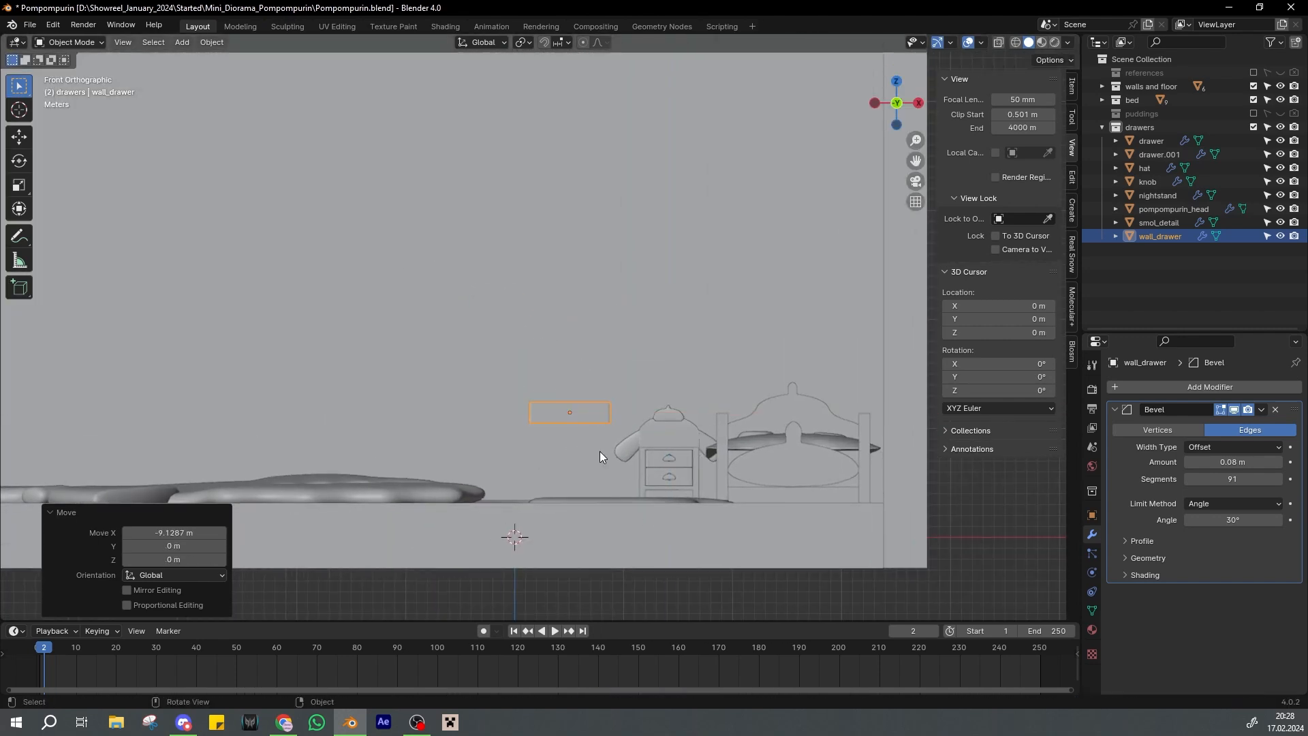
# Scale the wall drawer by about 1.62 along Z and adjust its depth along Y
pyautogui.scroll(2, 601, 451)
pyautogui.press('s')
pyautogui.press('z')
pyautogui.click(611, 455)
pyautogui.press('KP_Decimal')
pyautogui.moveTo(610, 455); pyautogui.dragTo(572, 498, button='middle')
pyautogui.scroll(-2, 603, 465)
pyautogui.press('s')
pyautogui.press('y')
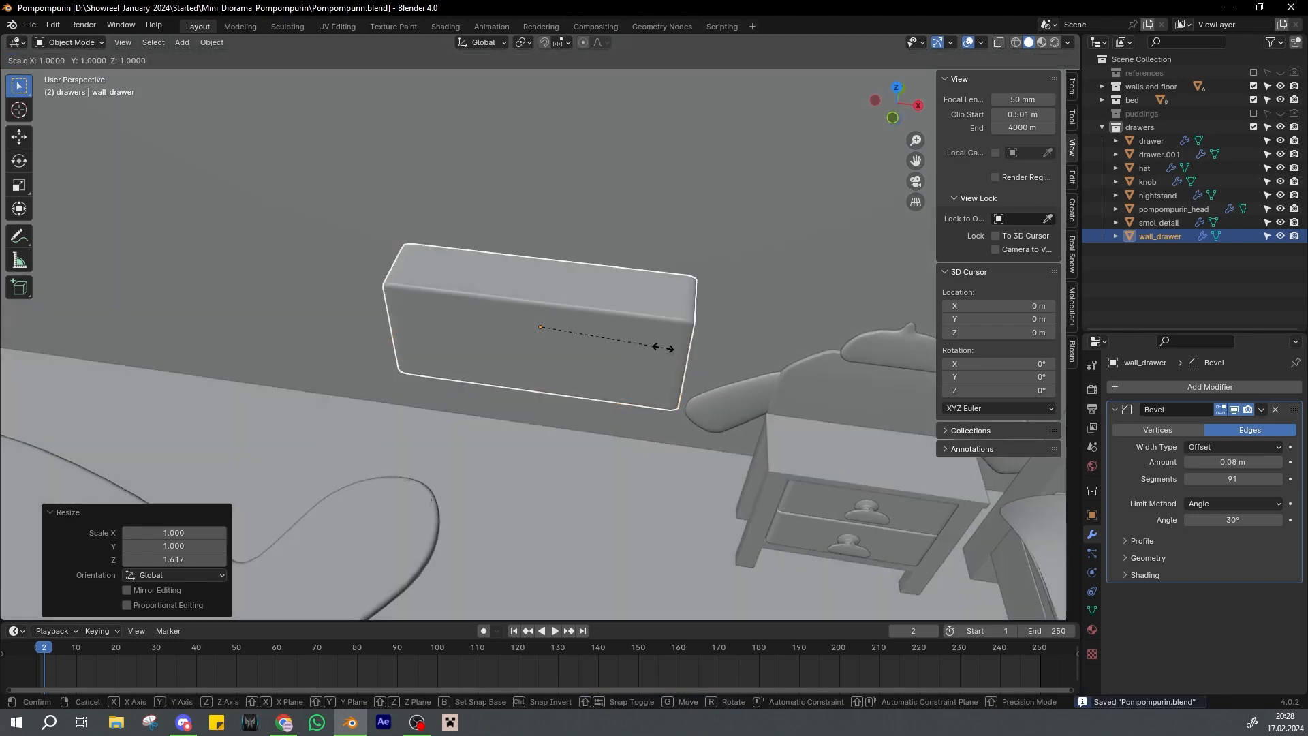
pyautogui.click(652, 389)
# Open the wall drawer for mesh editing, hide the walls and floor collection, and save the file
pyautogui.press('Tab')
pyautogui.moveTo(653, 390); pyautogui.dragTo(532, 313, button='middle')
pyautogui.click(636, 335)
pyautogui.click(1254, 87)
pyautogui.click(696, 307)
pyautogui.hotkey('ctrl', 's')
# Delete the wall drawer's large front and back faces to leave an open frame, and save the file
pyautogui.click(546, 327)
pyautogui.keyDown('shift'); pyautogui.click(540, 332); pyautogui.keyUp('shift')
pyautogui.press('x')
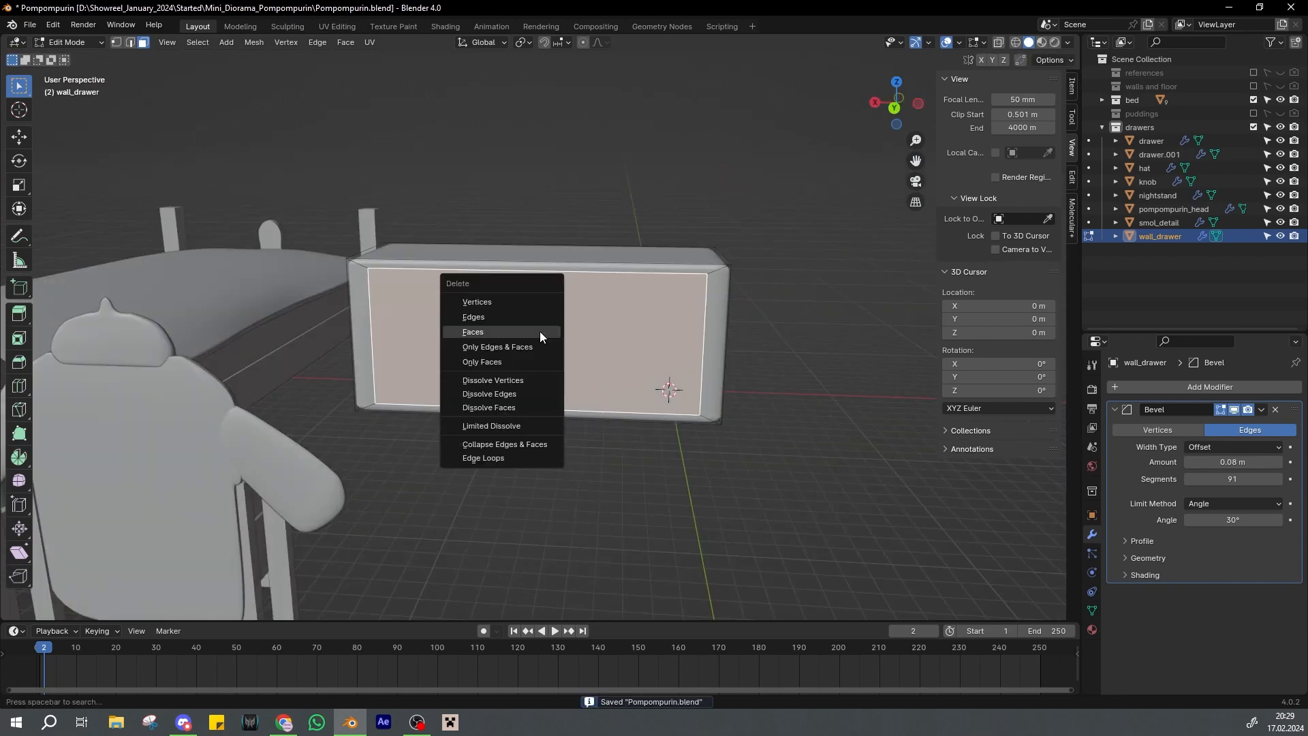
pyautogui.click(540, 331)
pyautogui.press('Tab')
pyautogui.moveTo(682, 317); pyautogui.dragTo(501, 314, button='middle')
pyautogui.press('Tab')
pyautogui.hotkey('ctrl', 's')
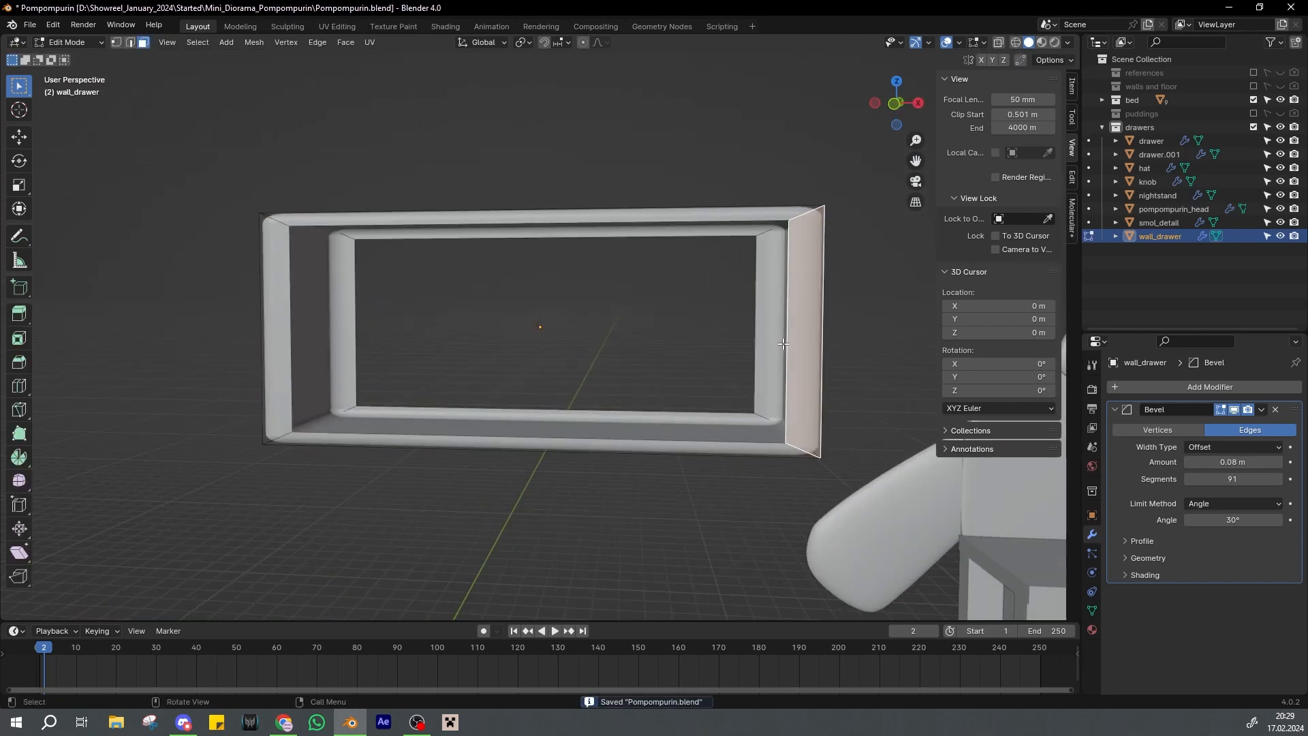
pyautogui.press('2')
pyautogui.click(784, 344)
pyautogui.moveTo(784, 344); pyautogui.dragTo(559, 337, button='middle')
pyautogui.keyDown('shift'); pyautogui.click(456, 330); pyautogui.keyUp('shift')
pyautogui.moveTo(471, 331); pyautogui.dragTo(641, 328, button='middle')
pyautogui.keyDown('shift'); pyautogui.click(346, 332); pyautogui.keyUp('shift')
pyautogui.press('KP_1')
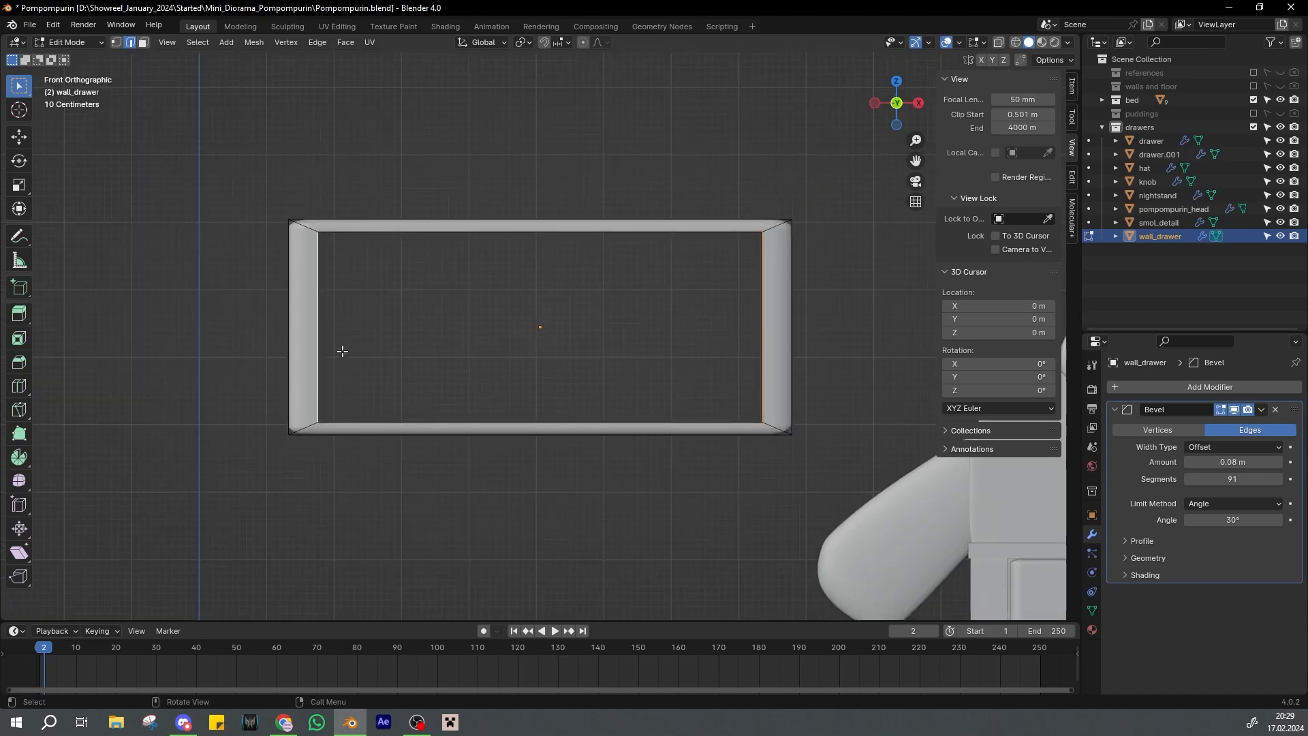
pyautogui.rightClick(712, 351)
# Move the front and back inner vertical edges on the wall drawer's right side outward to thin that side
pyautogui.click(750, 339)
pyautogui.moveTo(750, 339); pyautogui.dragTo(797, 356, button='middle')
pyautogui.keyDown('shift'); pyautogui.click(689, 317); pyautogui.keyUp('shift')
pyautogui.press('KP_1')
pyautogui.hotkey('ctrl', 's')
pyautogui.press('g')
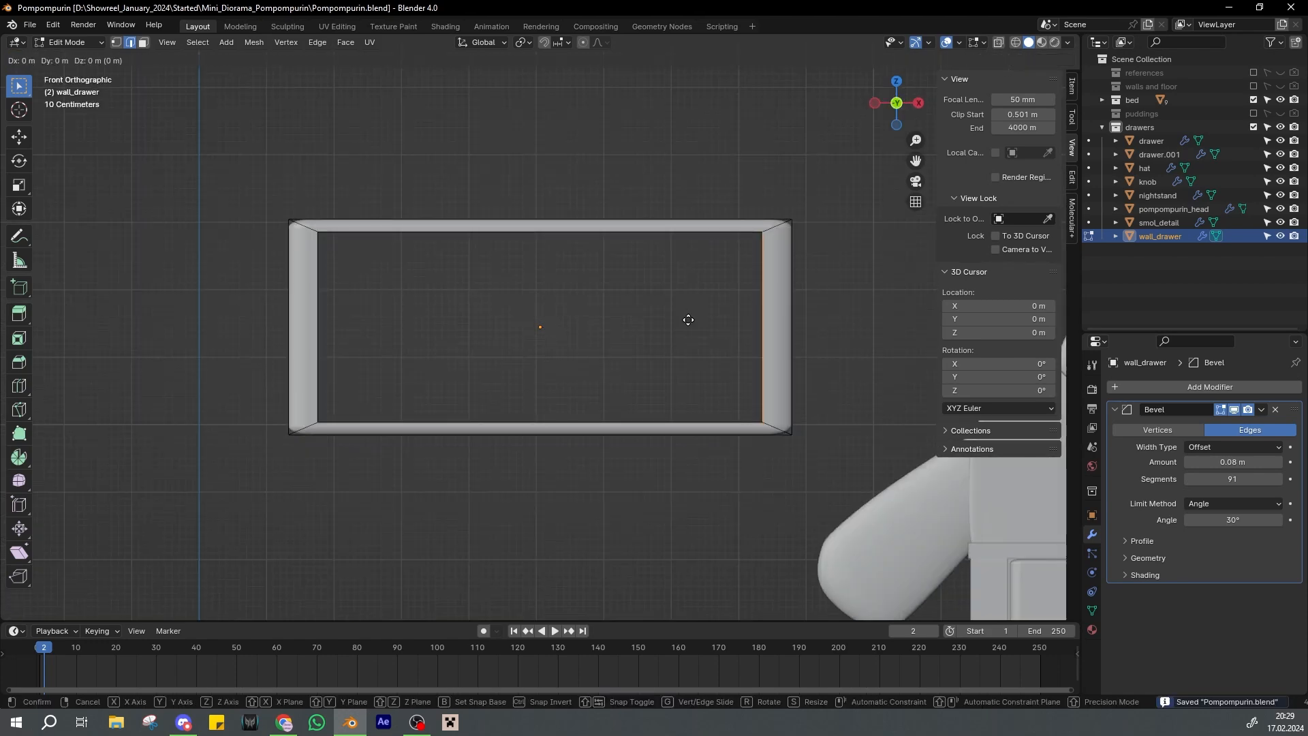
pyautogui.click(699, 320)
# Move the front and back inner vertical edges on the wall drawer's left side outward to match, and save the file
pyautogui.click(330, 313)
pyautogui.moveTo(329, 313); pyautogui.dragTo(283, 326, button='middle')
pyautogui.keyDown('shift'); pyautogui.click(426, 300); pyautogui.keyUp('shift')
pyautogui.press('KP_1')
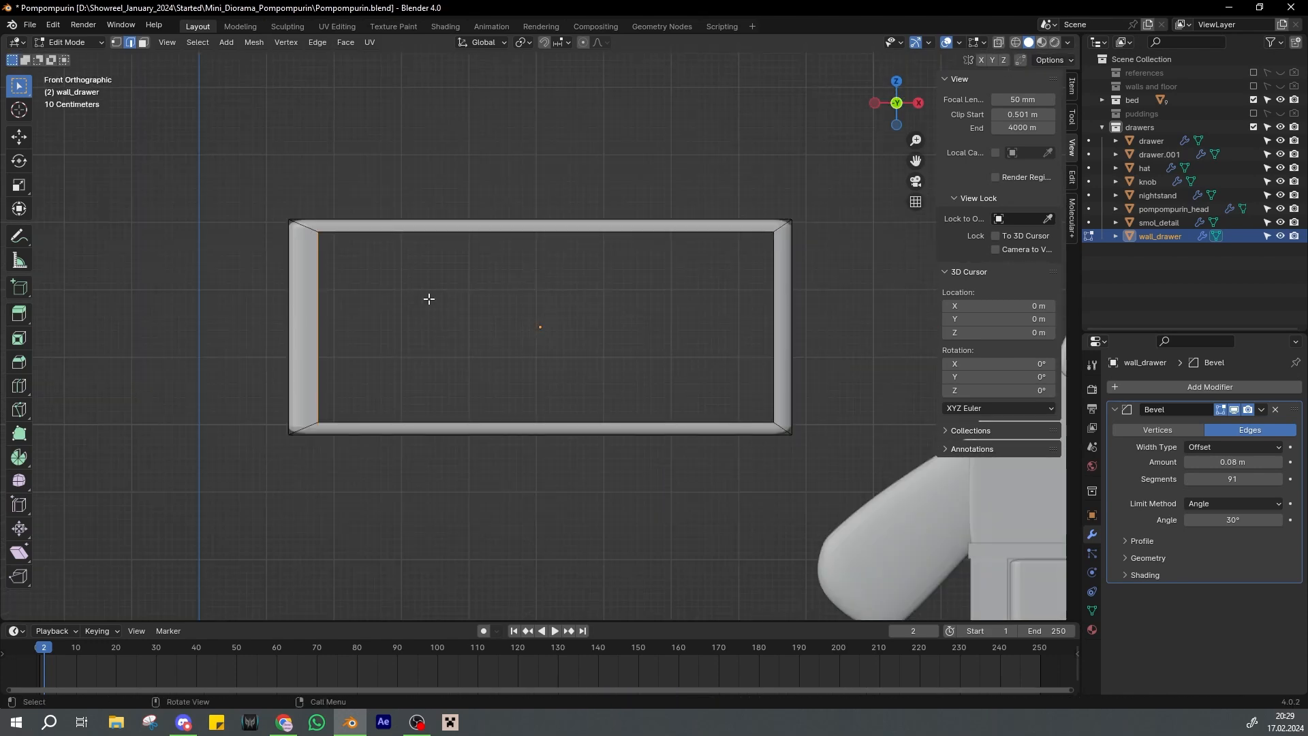
pyautogui.click(419, 298)
pyautogui.hotkey('ctrl', 's')
# Try adding a Subdivision Surface modifier with 2 viewport levels to the wall drawer
pyautogui.moveTo(419, 298); pyautogui.dragTo(603, 361, button='middle')
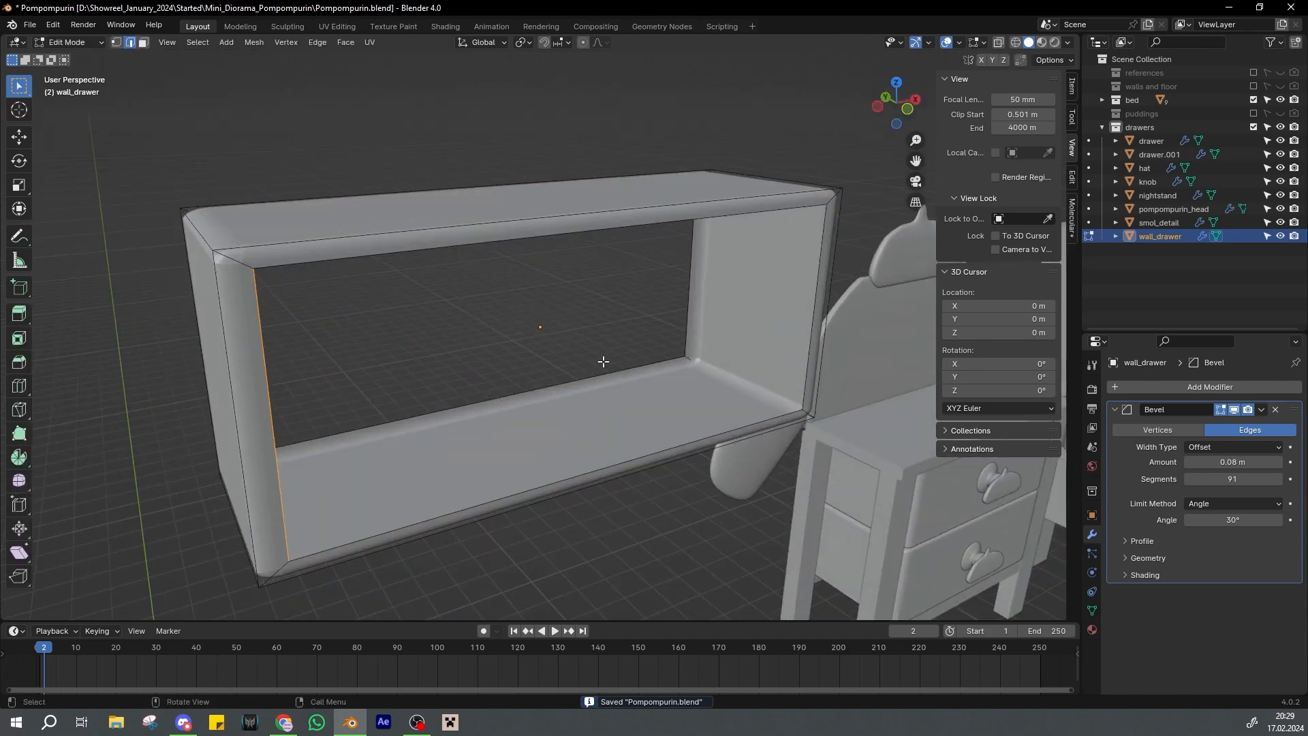
pyautogui.click(1167, 387)
pyautogui.click(1116, 437)
pyautogui.scroll(-1, 488, 304)
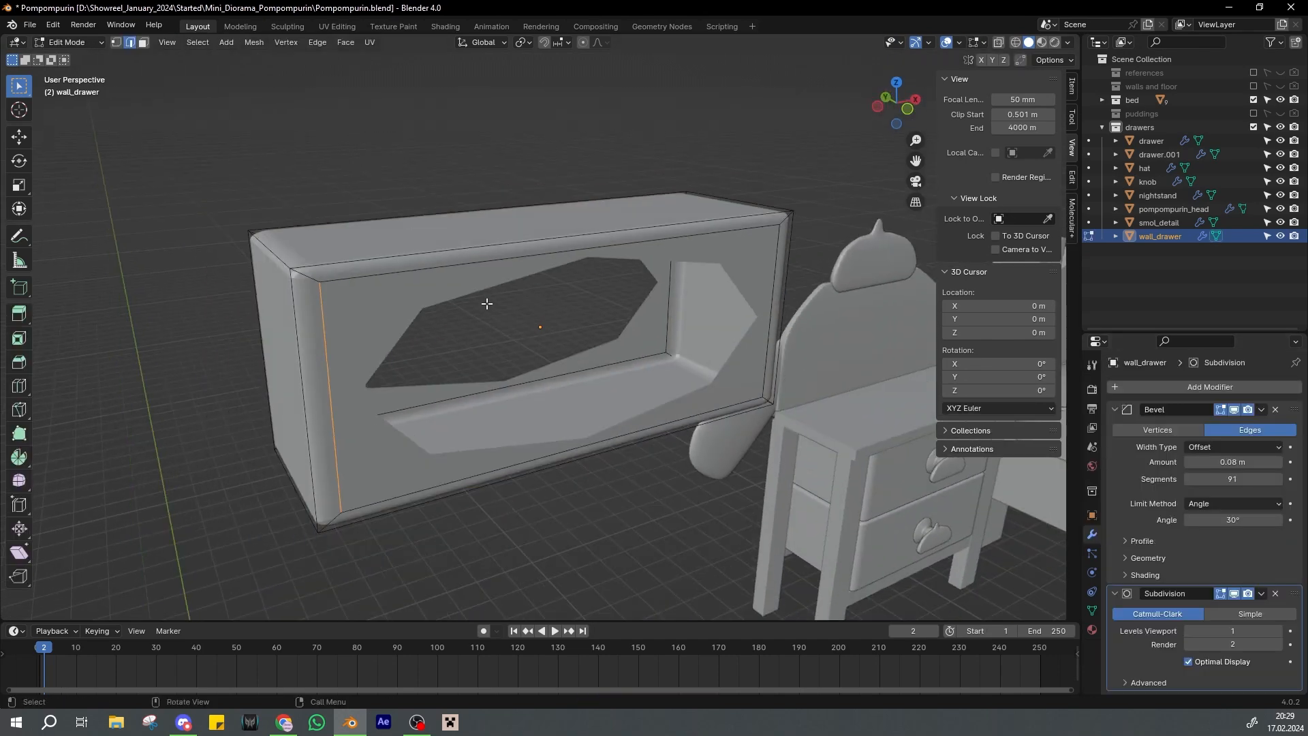
pyautogui.moveTo(488, 304); pyautogui.dragTo(440, 289, button='middle')
pyautogui.write('2')
pyautogui.press('Return')
pyautogui.hotkey('ctrl', 's')
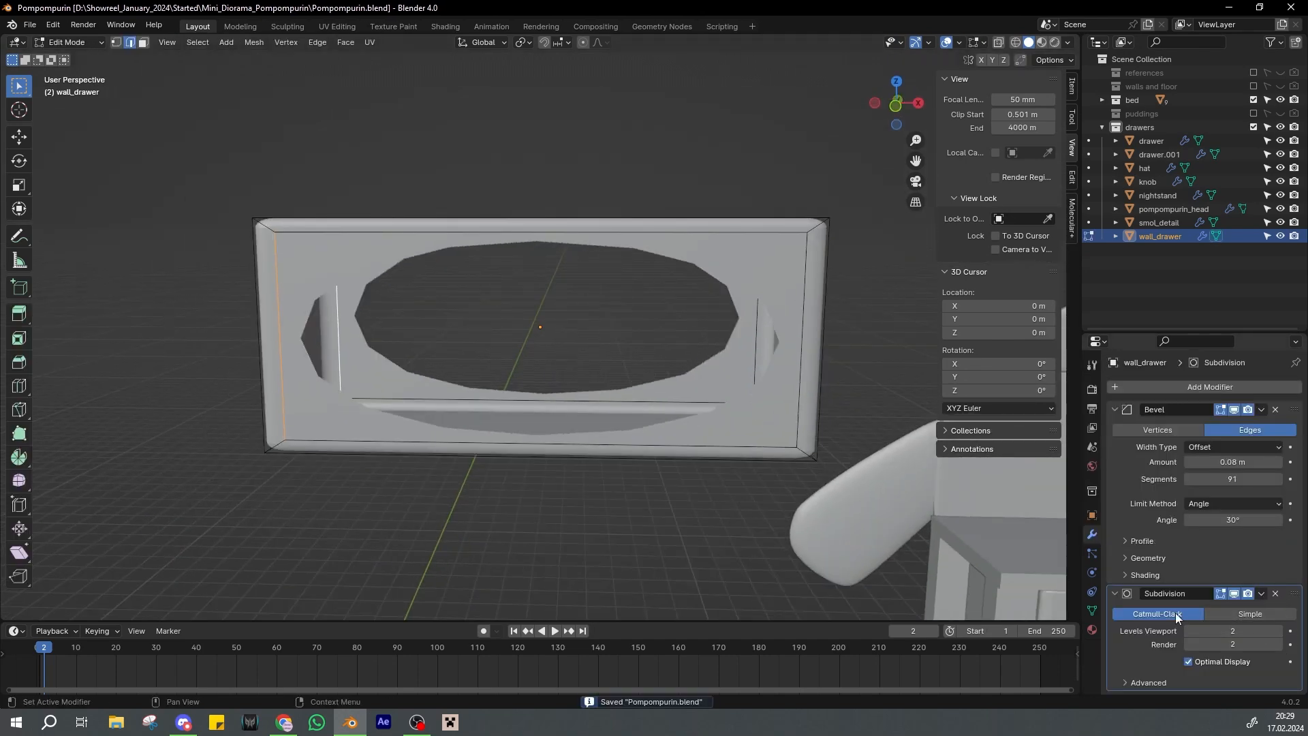
# Try placing the Subdivision modifier above the Bevel modifier and removing the Bevel
pyautogui.click(1116, 594)
pyautogui.moveTo(1293, 594); pyautogui.dragTo(1288, 410)
pyautogui.moveTo(619, 283); pyautogui.dragTo(622, 319, button='middle')
pyautogui.press('Tab')
pyautogui.press('Tab')
pyautogui.click(1275, 429)
# Undo the Subdivision and Bevel modifier changes on the wall drawer
pyautogui.hotkey('ctrl', 'z')
pyautogui.hotkey('ctrl', 'z')
pyautogui.hotkey('ctrl', 'z')
pyautogui.hotkey('ctrl', 'z')
pyautogui.hotkey('ctrl', 'z')
# Leave Edit Mode, save the file, and remove the Array modifier from the nightstand to delete its stray copy
pyautogui.scroll(-1, 705, 300)
pyautogui.press('Tab')
pyautogui.press('KP_1')
pyautogui.hotkey('ctrl', 's')
pyautogui.scroll(-2, 707, 300)
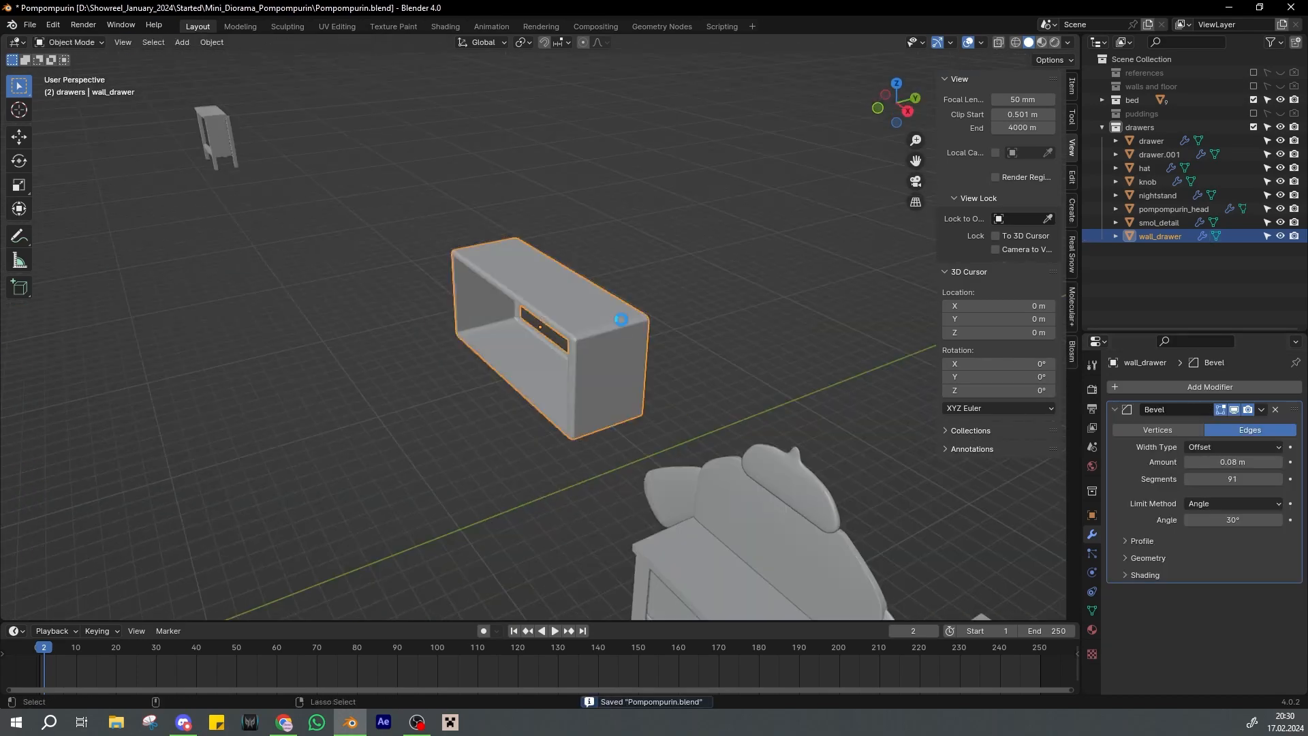
pyautogui.scroll(-4, 422, 300)
pyautogui.moveTo(402, 300); pyautogui.dragTo(524, 293, button='middle')
pyautogui.click(205, 291)
pyautogui.scroll(-3, 688, 294)
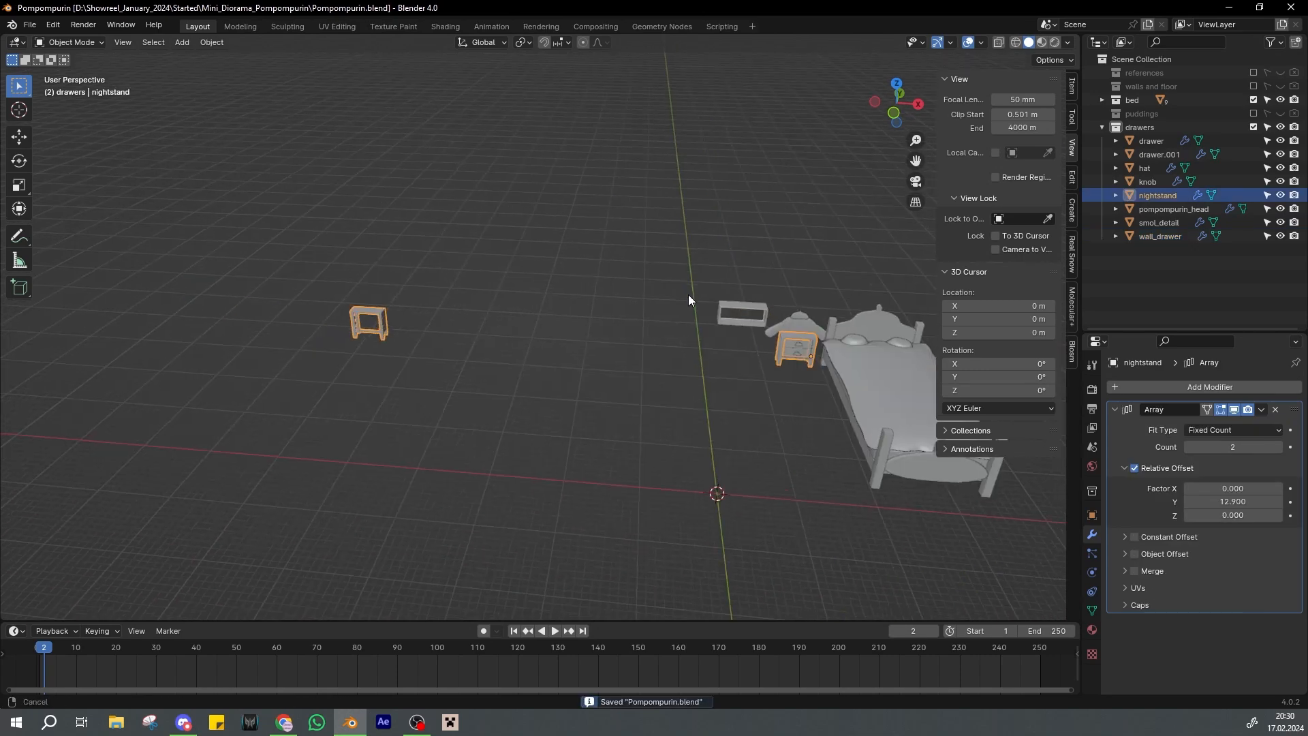
pyautogui.moveTo(689, 295); pyautogui.dragTo(536, 328, button='middle')
pyautogui.click(536, 330)
pyautogui.click(1276, 408)
# Show the walls and floor collection again and move the wall drawer about 2.56 m along Y toward the wall
pyautogui.scroll(1, 613, 293)
pyautogui.click(581, 259)
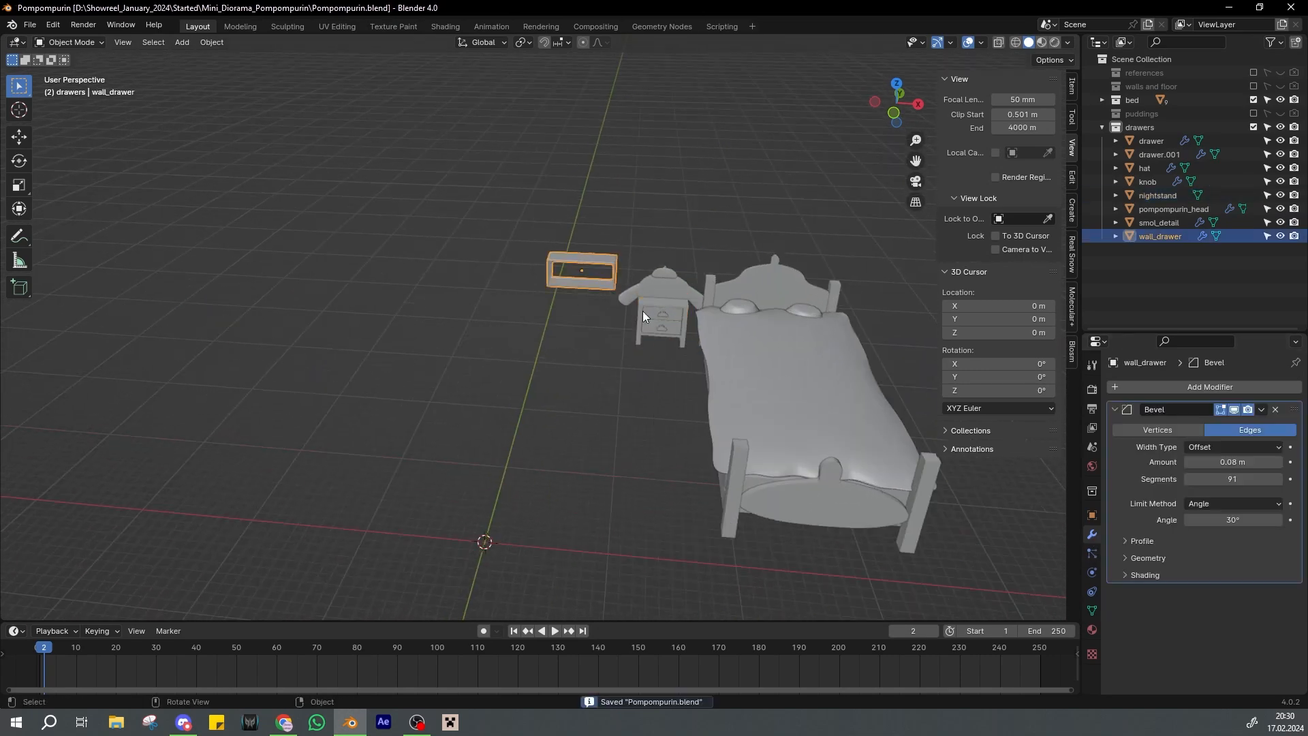
pyautogui.press('KP_1')
pyautogui.hotkey('ctrl', 's')
pyautogui.click(1280, 87)
pyautogui.moveTo(702, 222); pyautogui.dragTo(660, 280, button='middle')
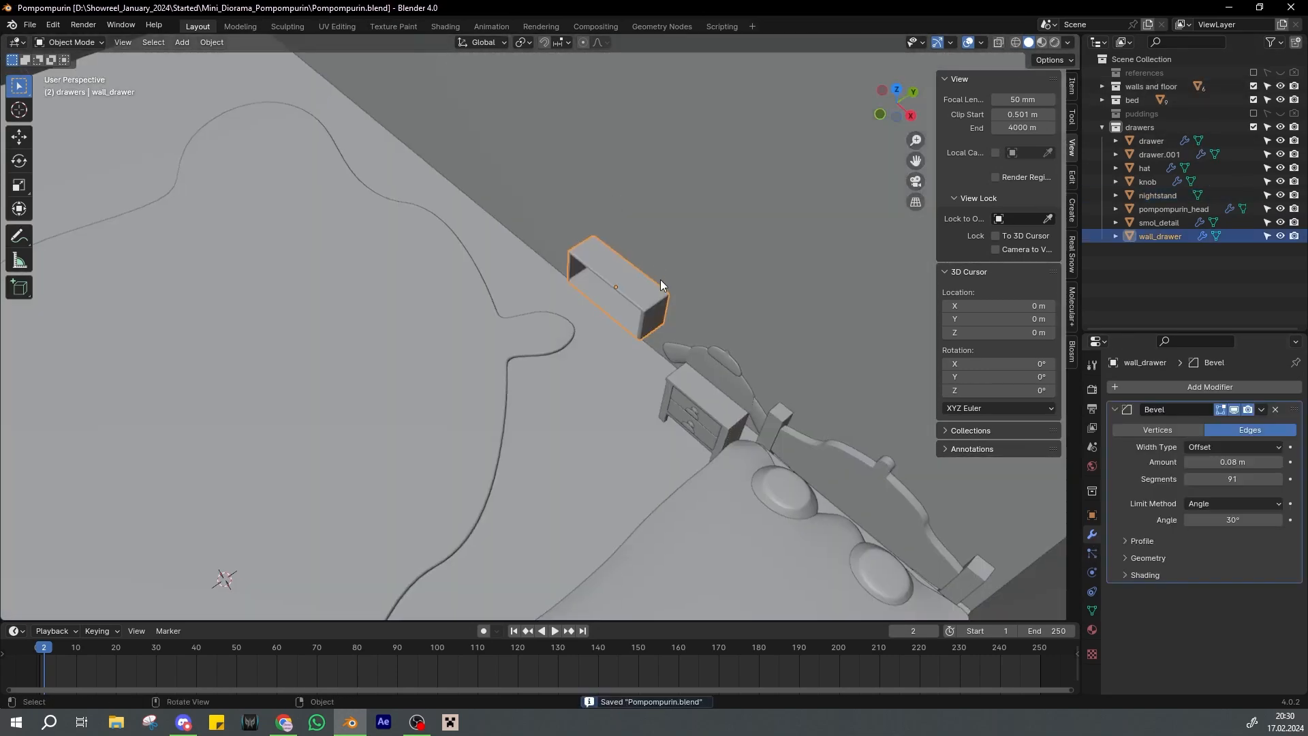
pyautogui.press('g')
pyautogui.press('y')
pyautogui.click(693, 277)
# Duplicate the wall drawer, raising the copy along Z and shifting it about -7.66 m along X
pyautogui.press('KP_1')
pyautogui.hotkey('shift', 'd')
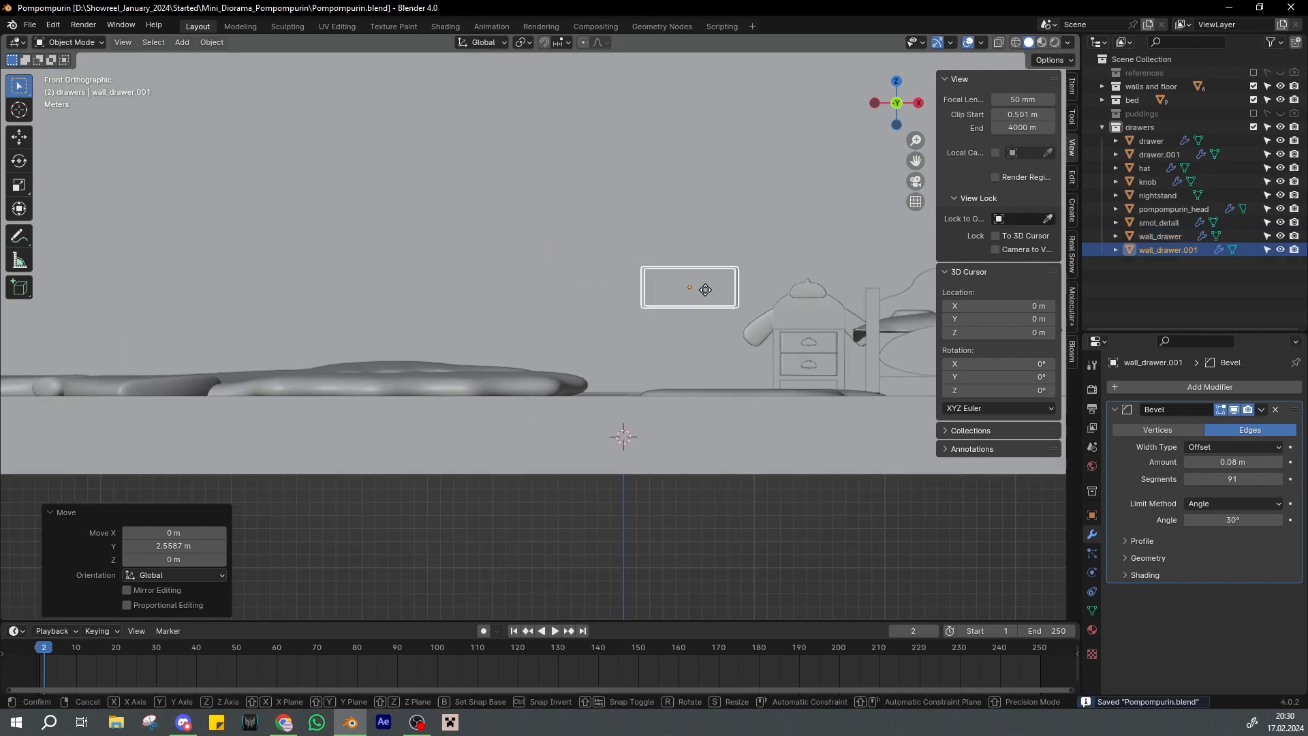
pyautogui.press('z')
pyautogui.click(716, 245)
pyautogui.press('g')
pyautogui.click(605, 238)
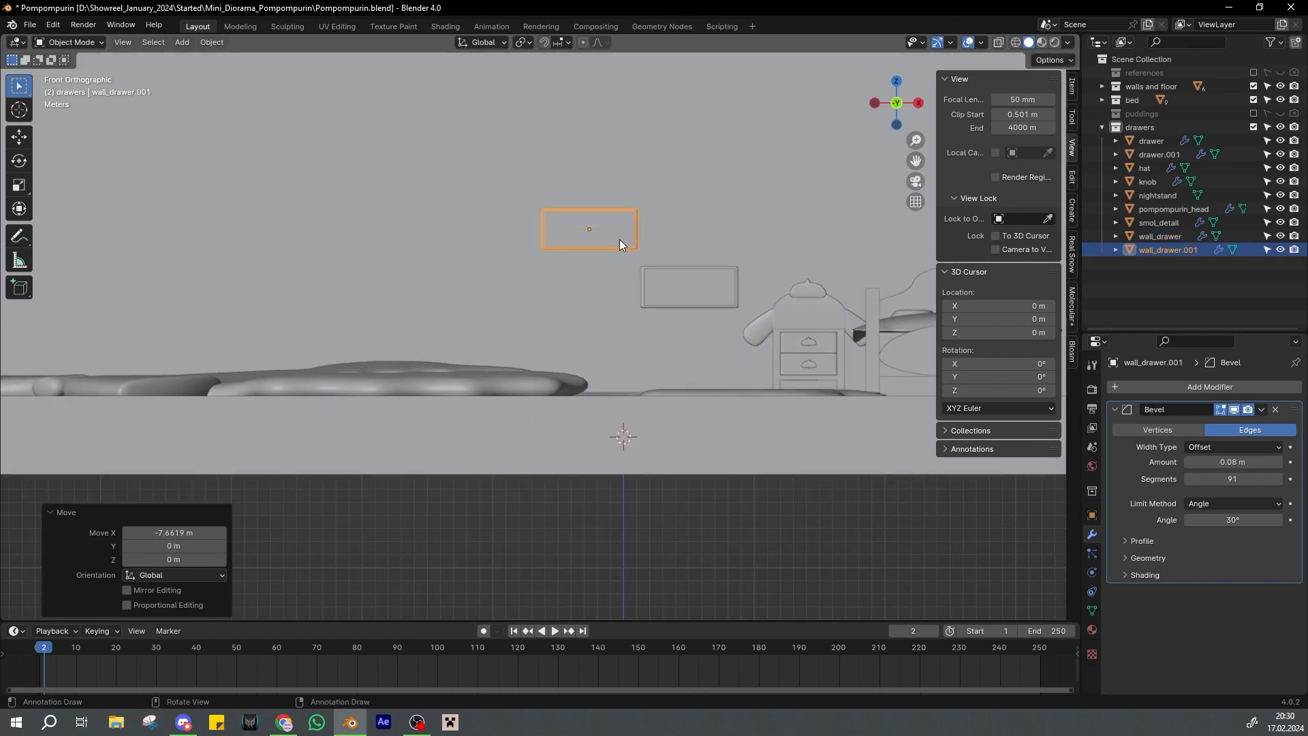
# Duplicate the raised wall drawer about 5.07 m up along Z, shift the copy sideways along X, and save
pyautogui.scroll(-1, 634, 232)
pyautogui.hotkey('ctrl', 's')
pyautogui.hotkey('shift', 'd')
pyautogui.press('z')
pyautogui.click(675, 236)
pyautogui.press('g')
pyautogui.press('y')
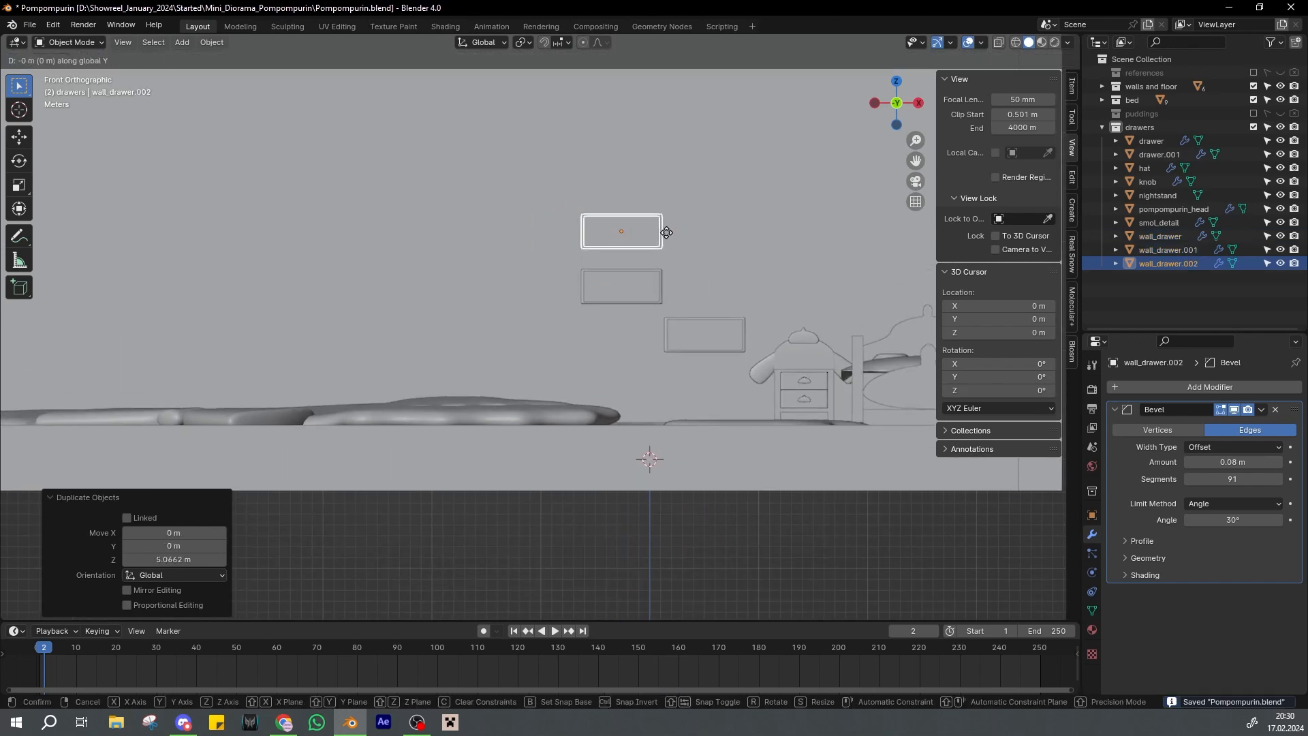
pyautogui.click(589, 224)
pyautogui.hotkey('ctrl', 's')
# Duplicate the middle-height wall drawer about -16.25 m along X to the opposite side of the topmost drawer
pyautogui.scroll(-2, 625, 231)
pyautogui.moveTo(627, 232)
pyautogui.mouseDown(button='middle')
pyautogui.moveTo(612, 263)
pyautogui.moveTo(612, 241)
pyautogui.mouseUp(button='middle')
pyautogui.press('KP_1')
pyautogui.scroll(1, 612, 263)
pyautogui.scroll(2, 608, 228)
pyautogui.scroll(-3, 614, 242)
pyautogui.scroll(1, 614, 243)
pyautogui.moveTo(668, 288)
pyautogui.keyDown('shift'); pyautogui.mouseDown(button='middle')
pyautogui.moveTo(737, 306)
pyautogui.moveTo(678, 301)
pyautogui.mouseUp(button='middle'); pyautogui.keyUp('shift')
pyautogui.click(711, 313)
pyautogui.scroll(1, 747, 309)
pyautogui.scroll(1, 717, 300)
pyautogui.hotkey('ctrl', 's')
pyautogui.scroll(2, 707, 299)
pyautogui.hotkey('shift', 'd')
pyautogui.press('x')
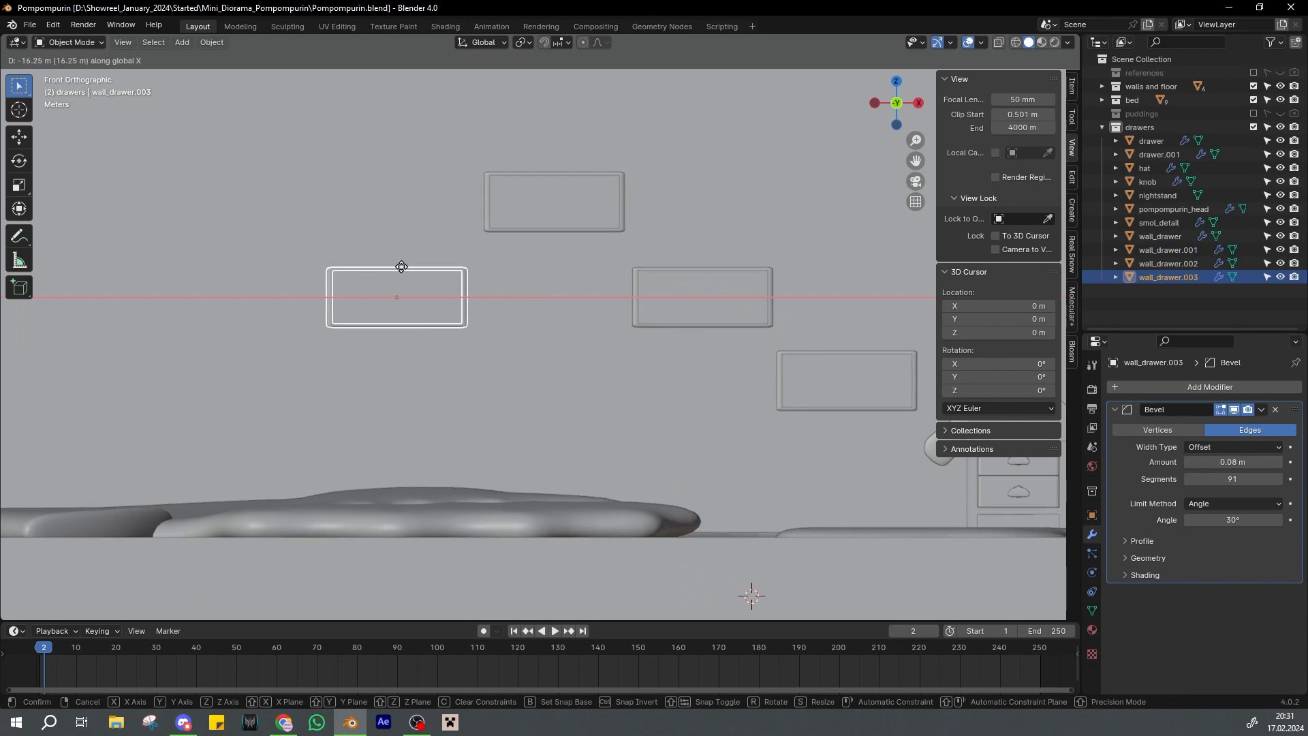
pyautogui.click(401, 266)
# Duplicate the lowest wall drawer about -31.8 m along X to complete the pyramid arrangement, and save
pyautogui.click(782, 379)
pyautogui.hotkey('shift', 'd')
pyautogui.press('x')
pyautogui.click(455, 328)
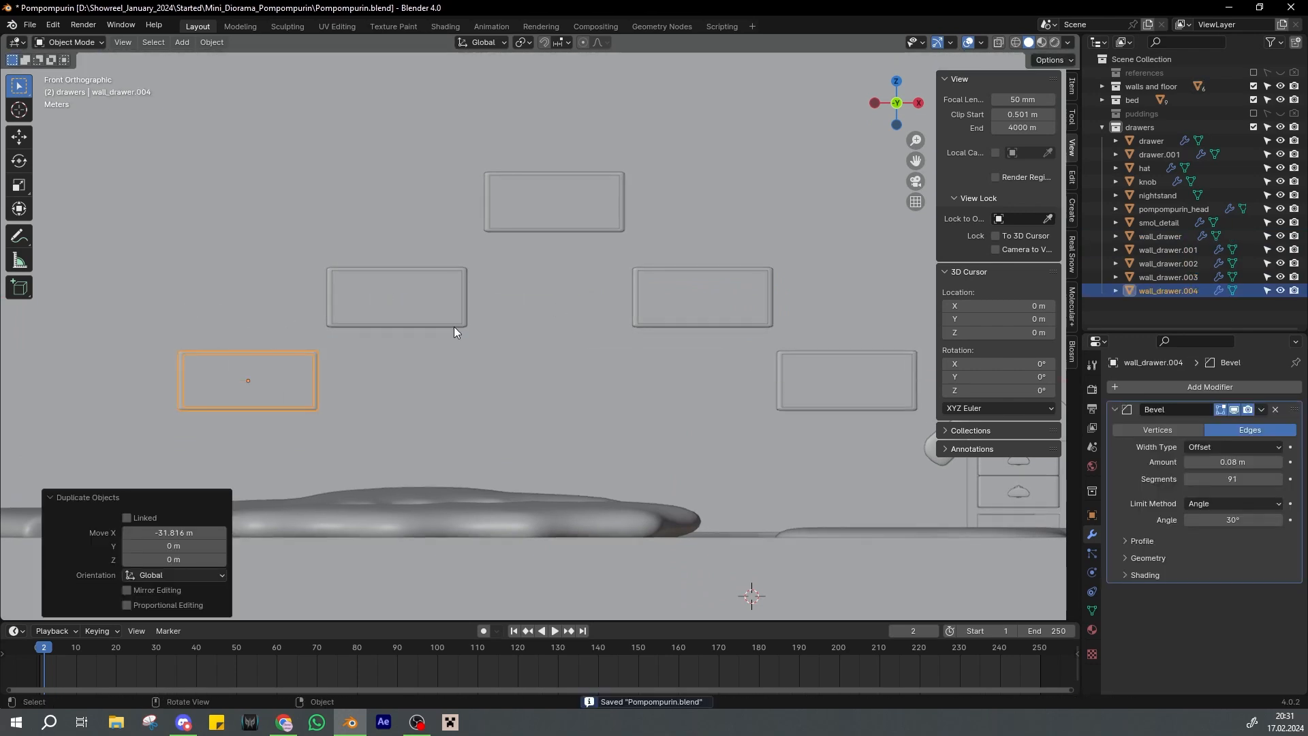
pyautogui.scroll(-5, 532, 310)
pyautogui.hotkey('ctrl', 's')
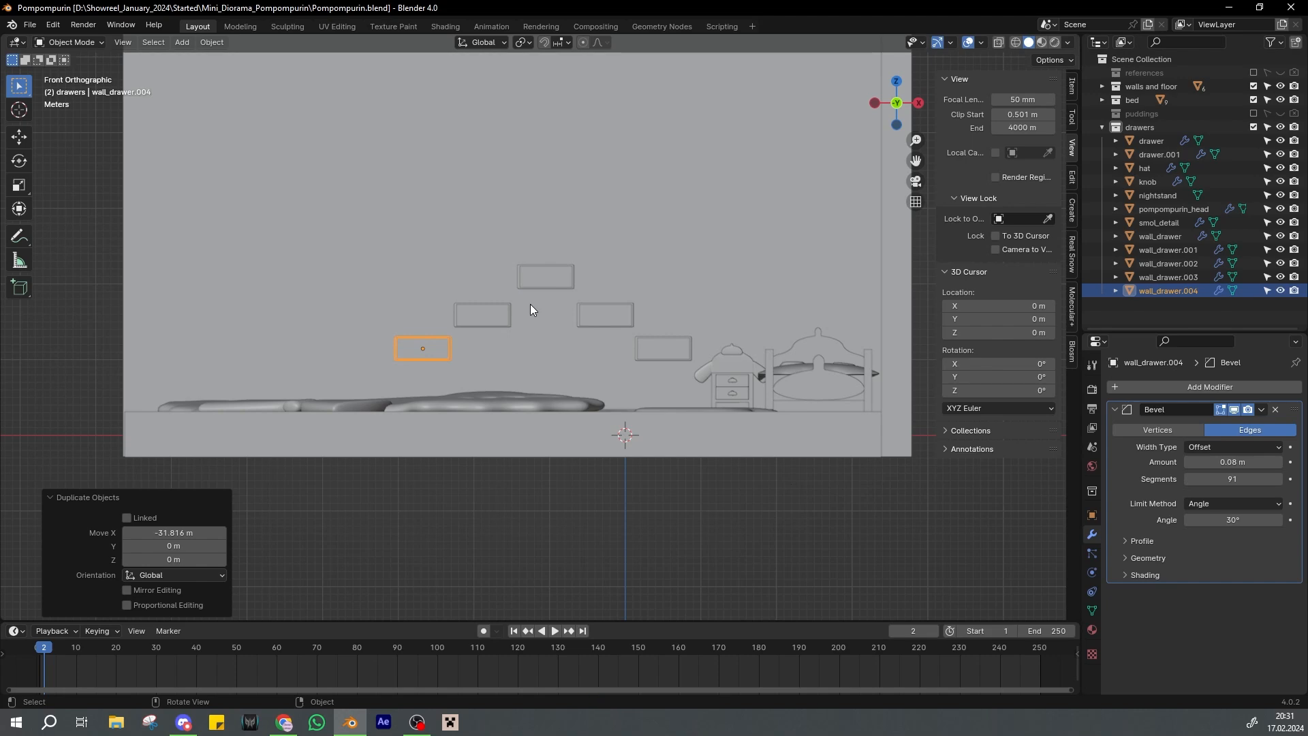
# Nudge the wall drawer beside the one nearest the bed along X to even out the row's spacing, and save
pyautogui.moveTo(532, 311); pyautogui.dragTo(570, 284, button='middle')
pyautogui.scroll(3, 569, 273)
pyautogui.press('KP_7')
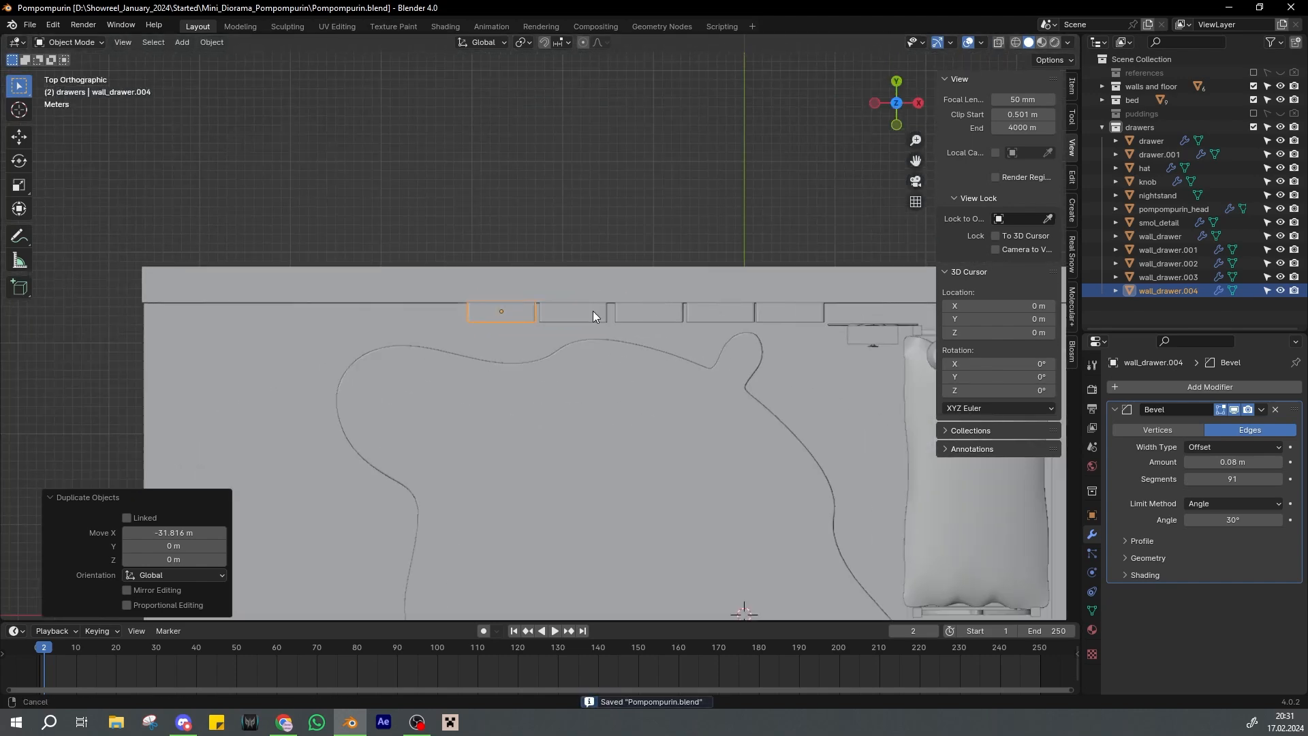
pyautogui.scroll(2, 593, 310)
pyautogui.click(552, 292)
pyautogui.click(646, 314)
pyautogui.hotkey('ctrl', 's')
pyautogui.click(703, 289)
pyautogui.press('g')
pyautogui.press('x')
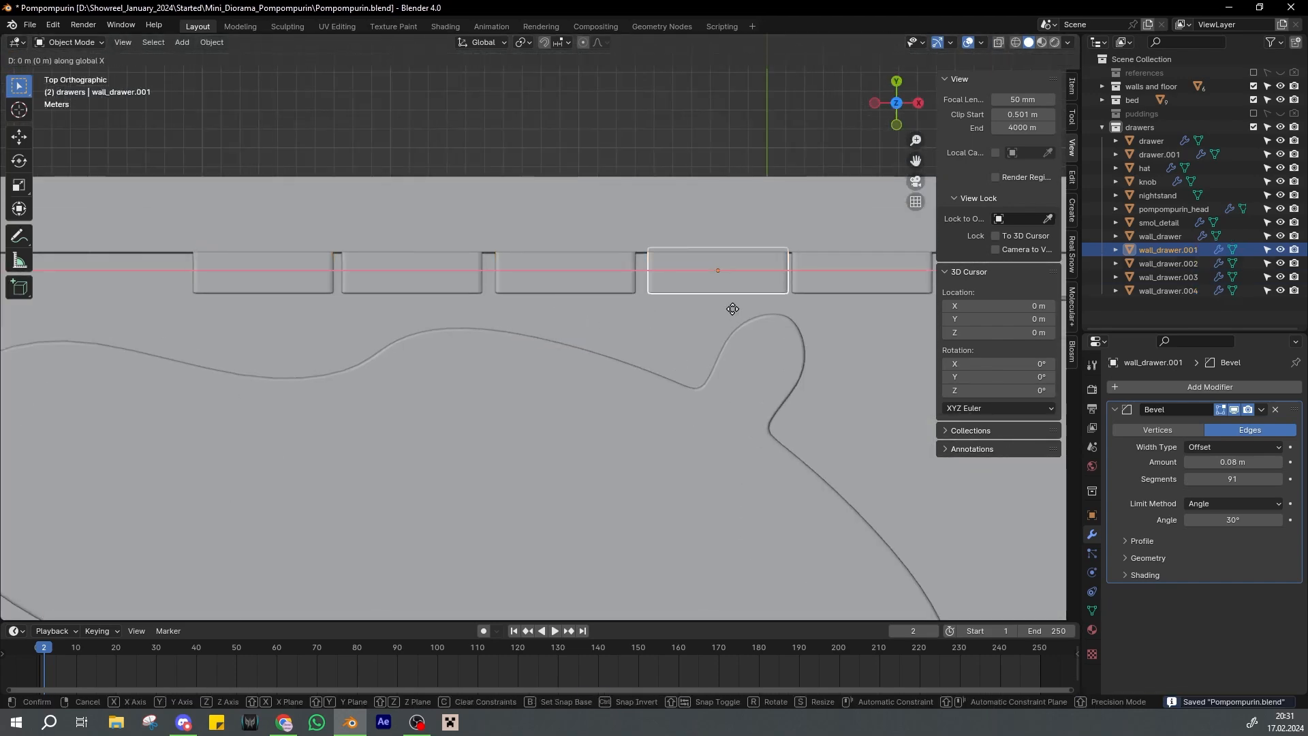
pyautogui.click(733, 309)
pyautogui.hotkey('ctrl', 's')
# Duplicate the selected wall drawer in place, rotate the copy 90° about Z, and save
pyautogui.press('KP_1')
pyautogui.scroll(-1, 733, 309)
pyautogui.keyDown('shift'); pyautogui.moveTo(722, 299); pyautogui.dragTo(579, 320, button='middle'); pyautogui.keyUp('shift')
pyautogui.hotkey('shift', 'd')
pyautogui.rightClick(545, 289)
pyautogui.write('rz90')
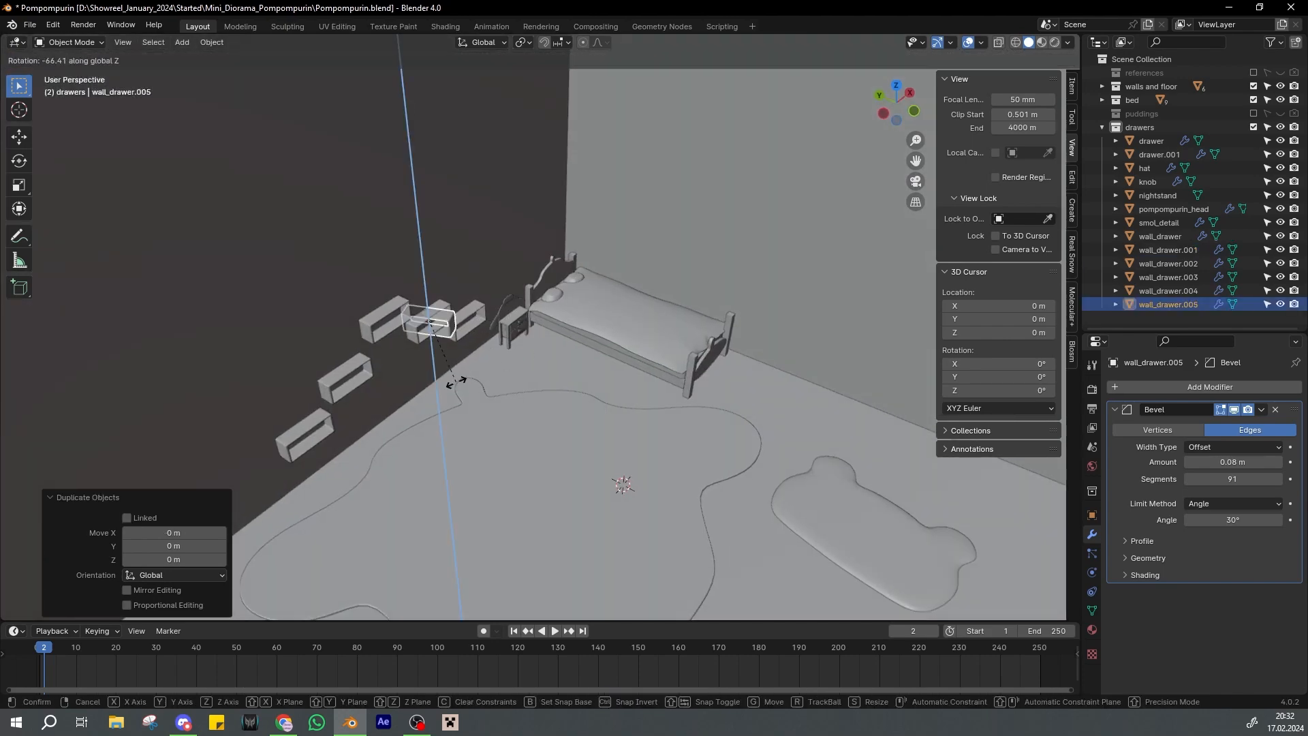
pyautogui.press('Return')
pyautogui.hotkey('ctrl', 's')
# Move the rotated drawer copy about -23.8 m along Y and about 38.5 m along X to the wall above the bed
pyautogui.press('g')
pyautogui.press('y')
pyautogui.click(611, 420)
pyautogui.press('g')
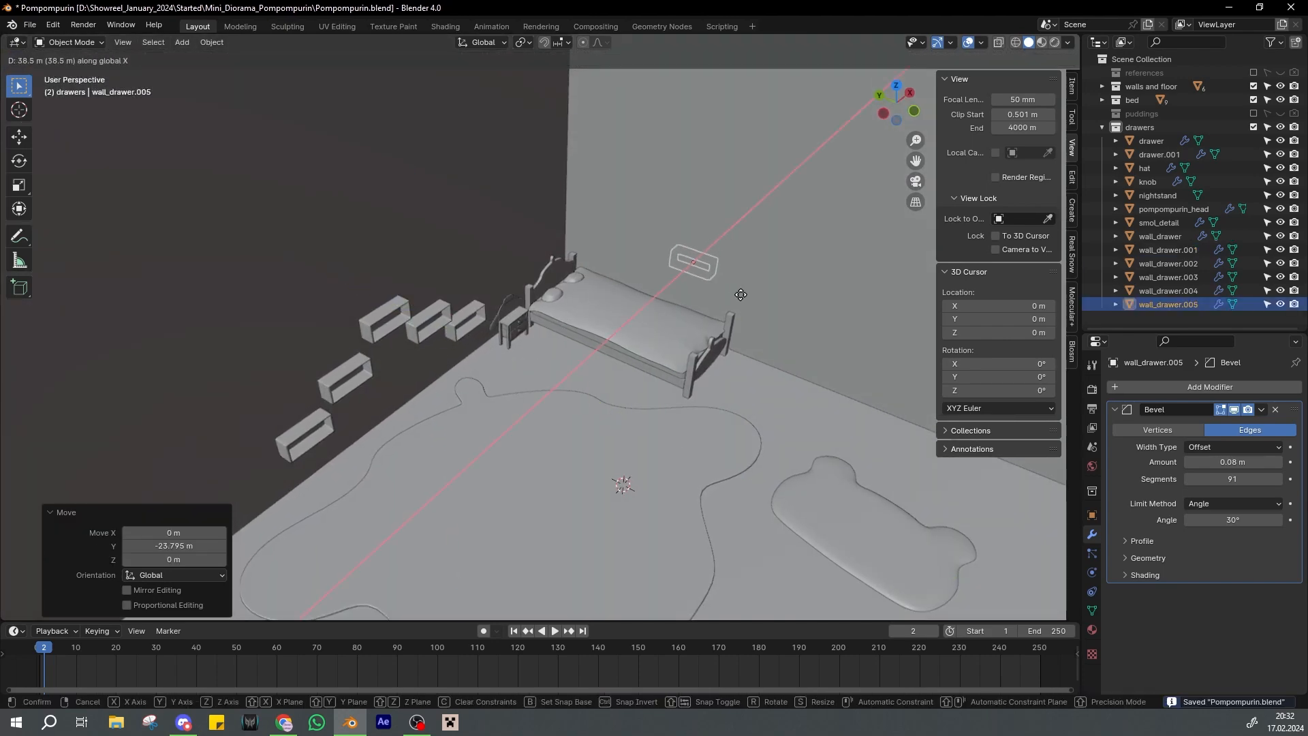
pyautogui.click(736, 297)
# Resize the drawer copy above the bed uniformly and save
pyautogui.press('KP_Decimal')
pyautogui.scroll(-3, 733, 297)
pyautogui.moveTo(733, 297); pyautogui.dragTo(599, 305, button='middle')
pyautogui.press('s')
pyautogui.click(738, 315)
pyautogui.hotkey('ctrl', 's')
# Narrow the drawer copy along Y into a nearly square box and scale it uniformly to 0.663
pyautogui.moveTo(722, 299); pyautogui.dragTo(655, 314, button='middle')
pyautogui.press('s')
pyautogui.press('y')
pyautogui.rightClick(574, 312)
pyautogui.press('s')
pyautogui.press('y')
pyautogui.click(600, 296)
pyautogui.press('s')
pyautogui.click(593, 310)
pyautogui.scroll(-3, 616, 312)
# Move the square box along Y toward the headboard end of the bed and save
pyautogui.press('KP_Decimal')
pyautogui.scroll(-8, 627, 297)
pyautogui.press('g')
pyautogui.press('y')
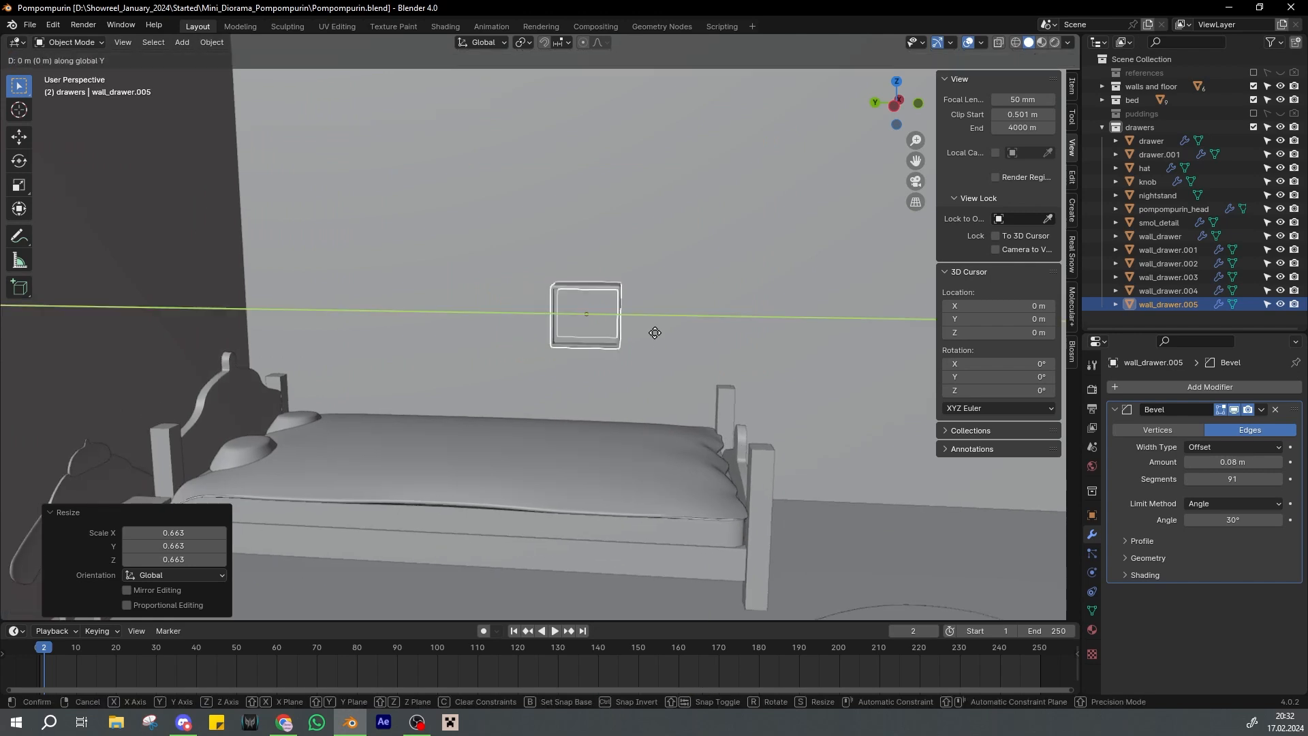
pyautogui.click(462, 317)
pyautogui.hotkey('ctrl', 's')
# Reduce the square box's depth by scaling it to 0.420 along X, and save
pyautogui.press('KP_Decimal')
pyautogui.moveTo(591, 254); pyautogui.dragTo(523, 283, button='middle')
pyautogui.press('s')
pyautogui.press('y')
pyautogui.press('x')
pyautogui.click(532, 293)
pyautogui.scroll(-8, 663, 316)
pyautogui.scroll(1, 662, 317)
pyautogui.scroll(2, 523, 283)
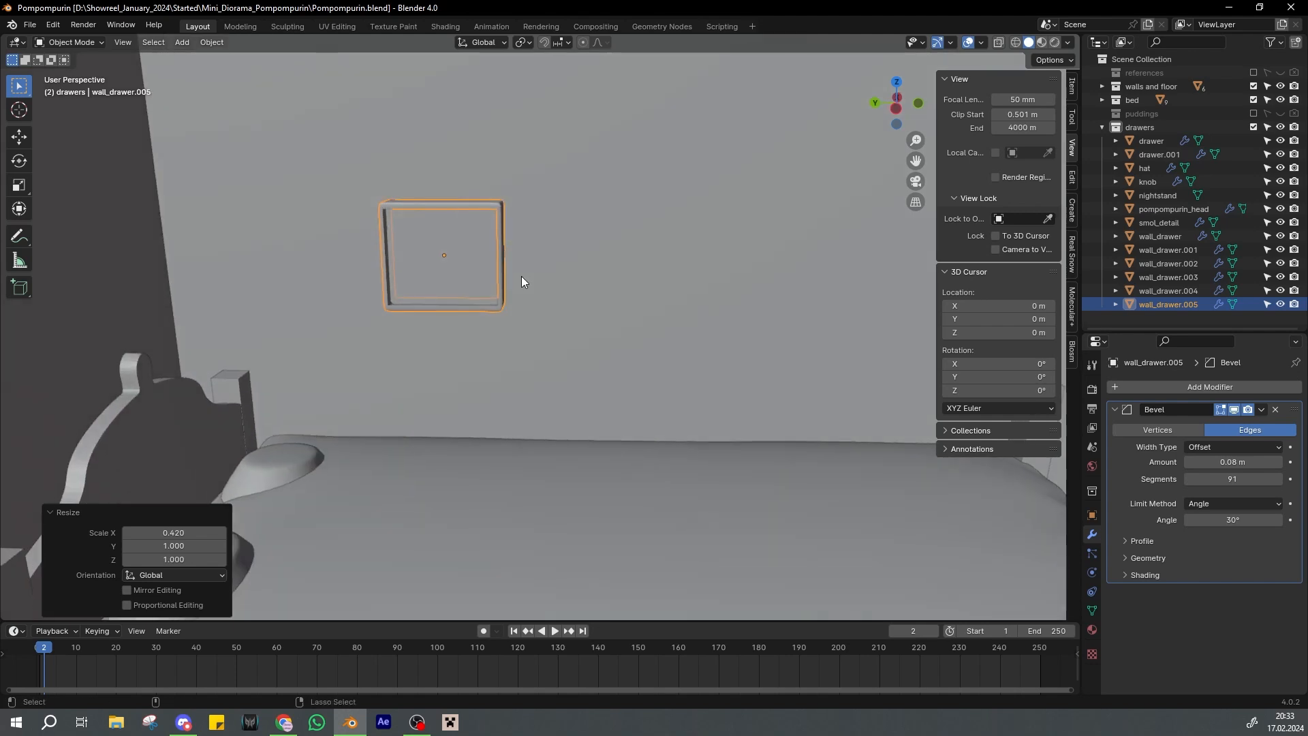
pyautogui.hotkey('ctrl', 's')
# Add a Solidify modifier to the square box with a thickness of 0.16 m and an offset of 1
pyautogui.click(1152, 387)
pyautogui.click(1118, 443)
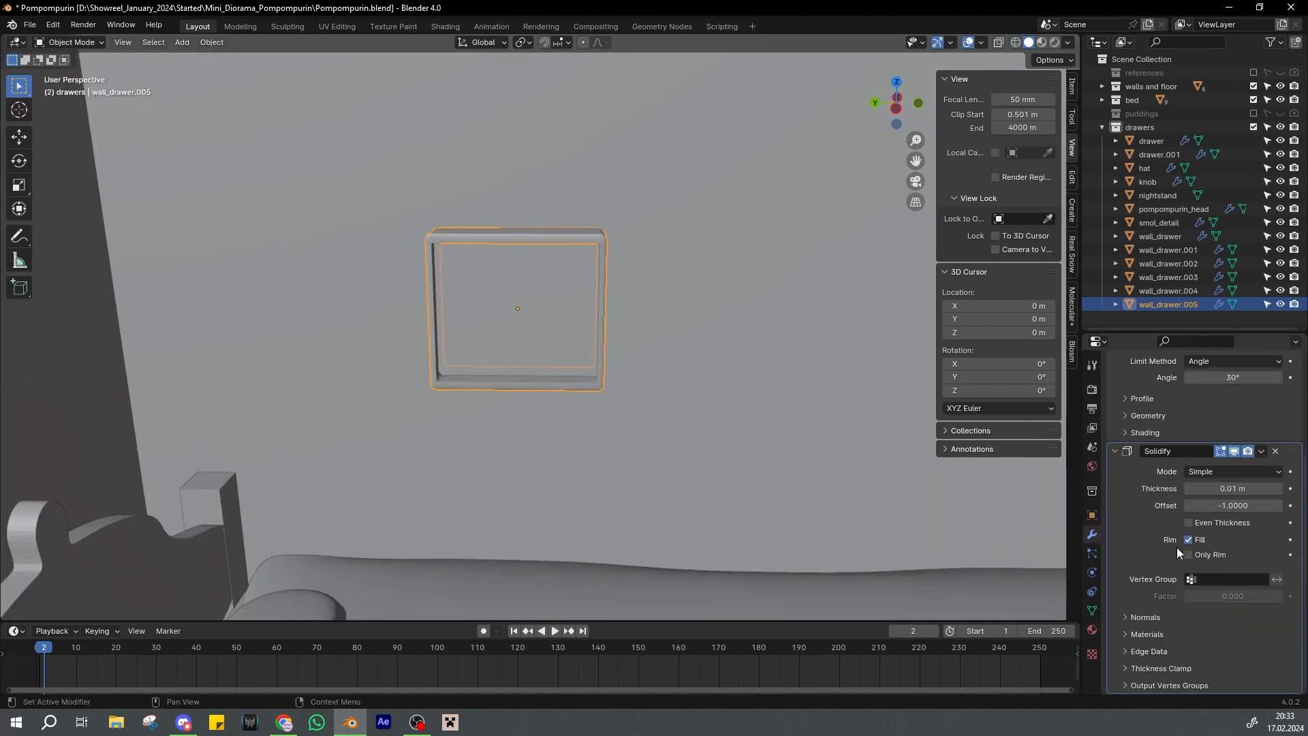
pyautogui.write('1')
pyautogui.press('Return')
pyautogui.scroll(2, 538, 344)
pyautogui.moveTo(597, 346)
pyautogui.mouseDown(button='middle')
pyautogui.moveTo(531, 351)
pyautogui.moveTo(573, 346)
pyautogui.mouseUp(button='middle')
pyautogui.moveTo(1227, 489); pyautogui.dragTo(1213, 489)
pyautogui.scroll(-3, 648, 373)
# Scale the thickened box uniformly to 0.832 and save
pyautogui.press('s')
pyautogui.click(627, 368)
pyautogui.moveTo(587, 414); pyautogui.dragTo(624, 391, button='middle')
pyautogui.hotkey('ctrl', 's')
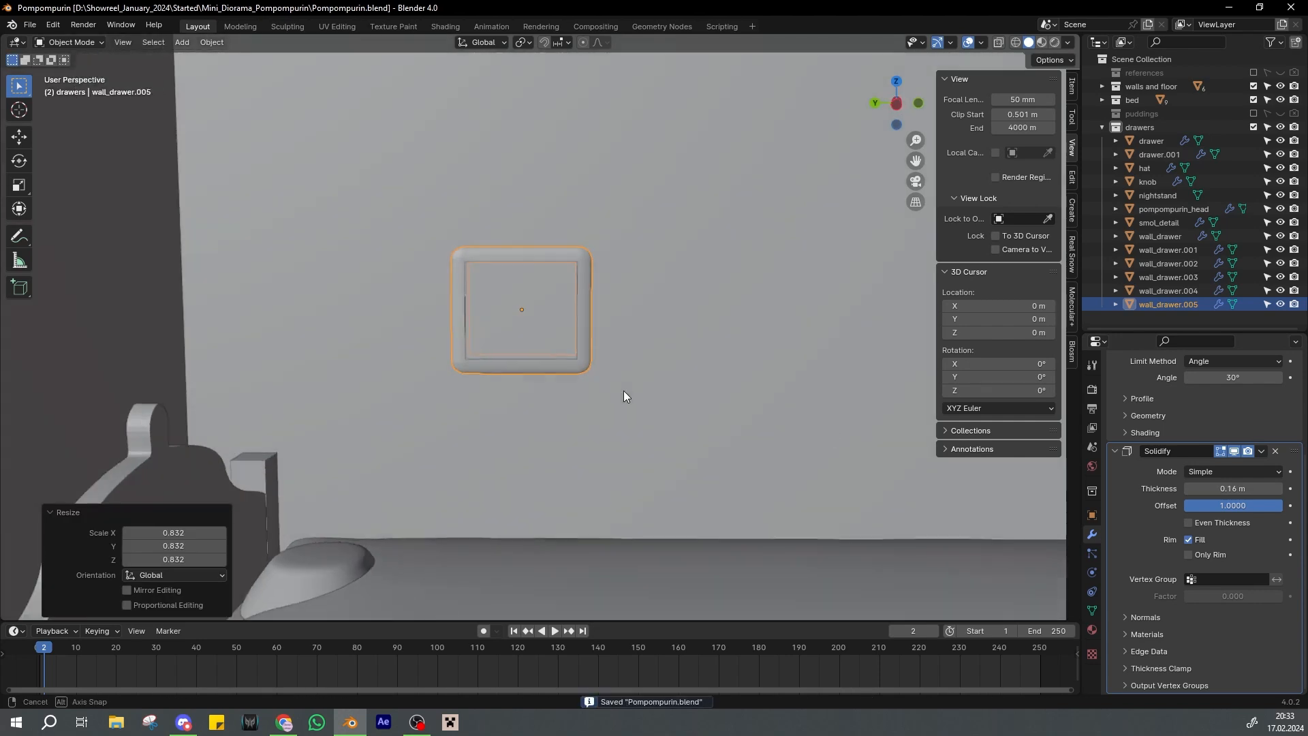
# Add a Subdivision modifier to the box, place it above Bevel and Solidify, set it to level 2, and save
pyautogui.click(1116, 452)
pyautogui.click(1116, 409)
pyautogui.click(1136, 391)
pyautogui.click(1136, 393)
pyautogui.click(1114, 429)
pyautogui.scroll(2, 600, 313)
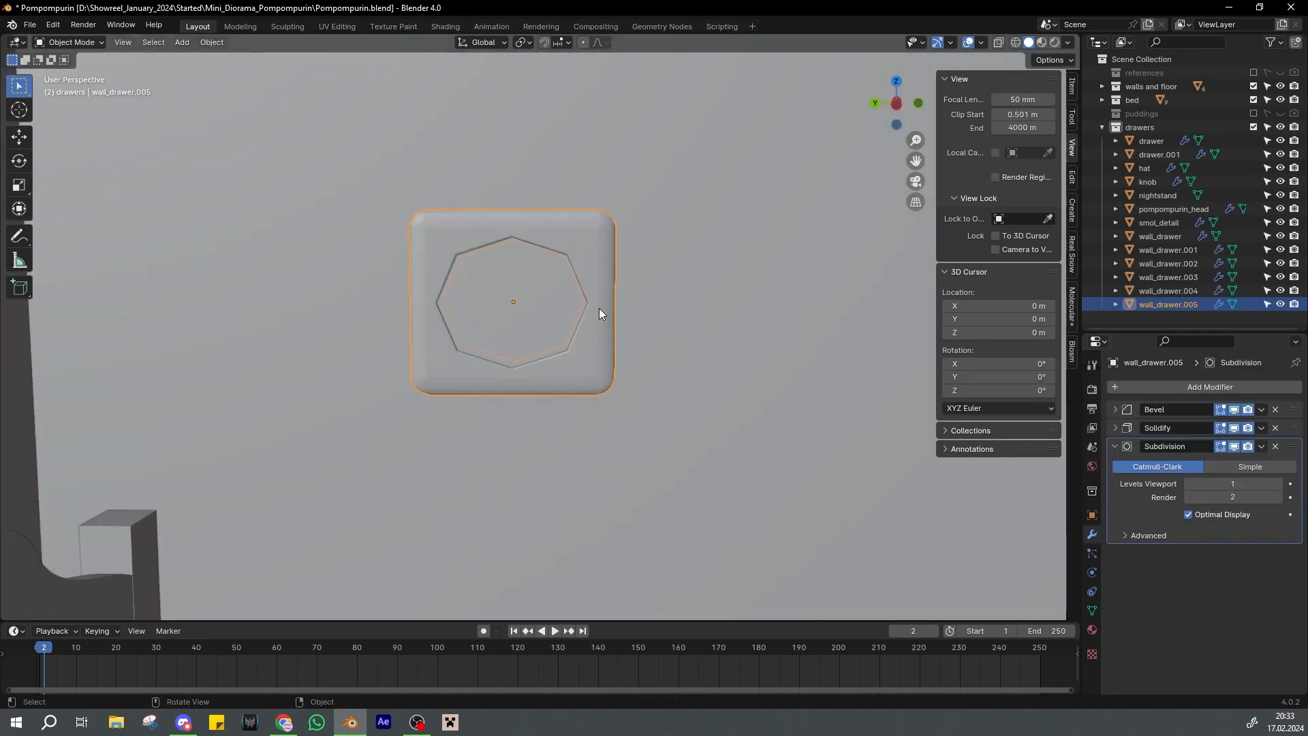
pyautogui.moveTo(1295, 447); pyautogui.dragTo(1295, 409)
pyautogui.moveTo(722, 388); pyautogui.dragTo(537, 355, button='middle')
pyautogui.hotkey('ctrl', '2')
pyautogui.hotkey('ctrl', 's')
# Duplicate the ring-shaped frame about -5.2 m along Y and save
pyautogui.hotkey('shift', 'd')
pyautogui.click(712, 372)
pyautogui.scroll(-4, 681, 374)
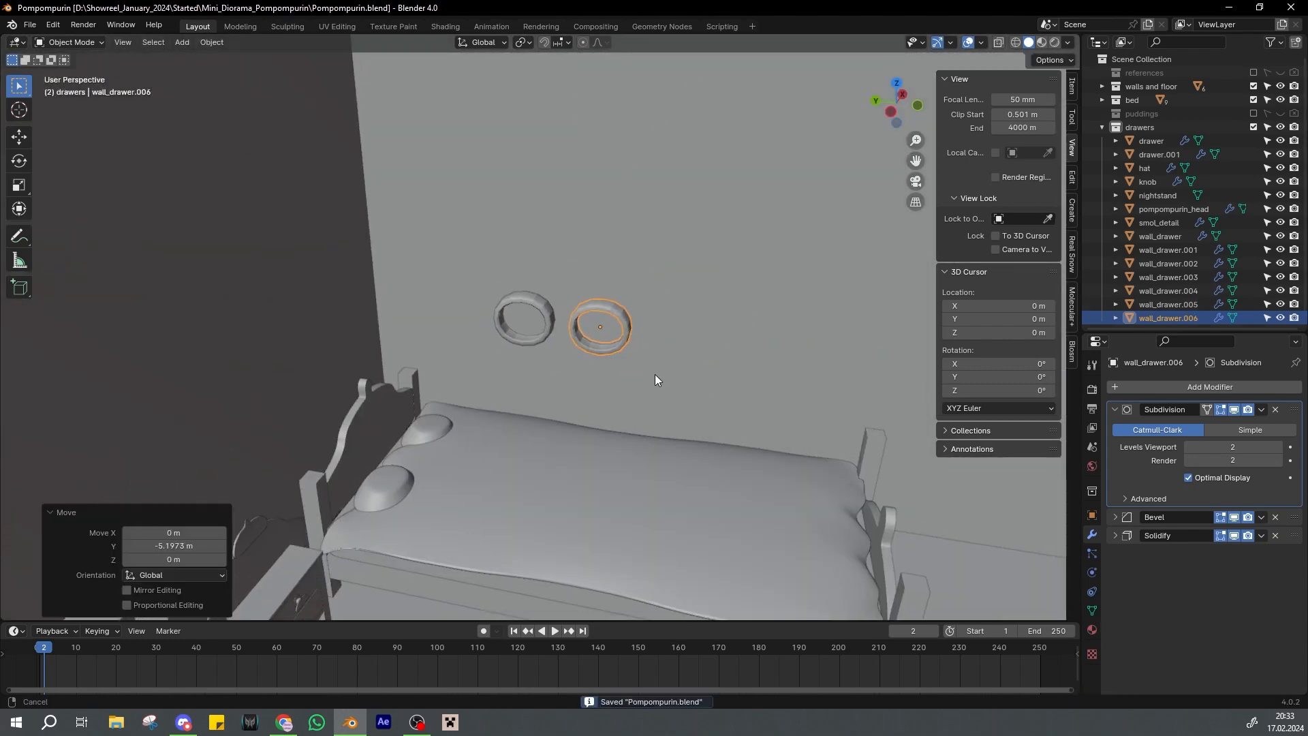
pyautogui.scroll(2, 620, 373)
pyautogui.hotkey('ctrl', 's')
# Duplicate the ring along Y to the headboard side of the first ring, making a row of three, and save
pyautogui.moveTo(618, 373)
pyautogui.keyDown('shift'); pyautogui.mouseDown(button='middle')
pyautogui.moveTo(538, 353)
pyautogui.moveTo(604, 362)
pyautogui.mouseUp(button='middle'); pyautogui.keyUp('shift')
pyautogui.scroll(1, 539, 353)
pyautogui.hotkey('shift', 'd')
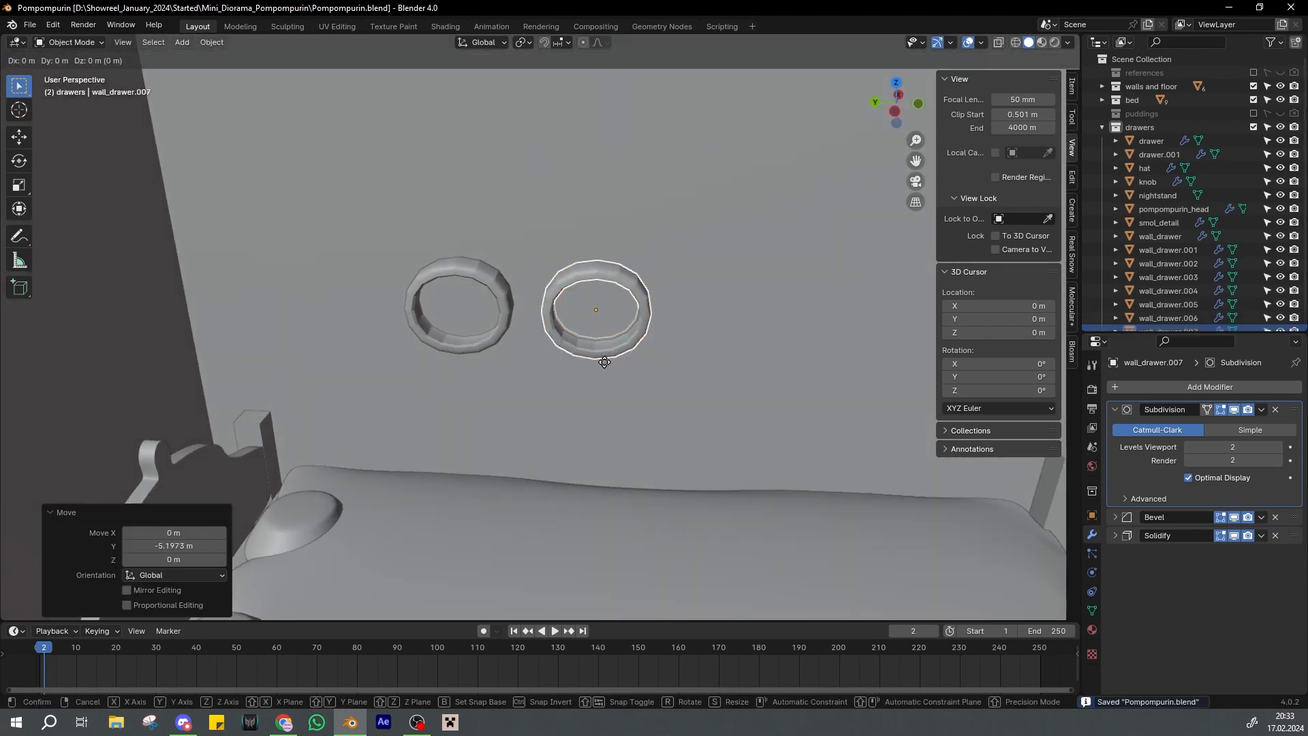
pyautogui.press('y')
pyautogui.click(321, 355)
pyautogui.click(619, 268)
pyautogui.hotkey('ctrl', 's')
pyautogui.moveTo(619, 268)
pyautogui.mouseDown(button='middle')
pyautogui.moveTo(550, 292)
pyautogui.moveTo(661, 325)
pyautogui.moveTo(619, 292)
pyautogui.mouseUp(button='middle')
pyautogui.rightClick(619, 292)
pyautogui.click(618, 292)
pyautogui.hotkey('ctrl', 's')
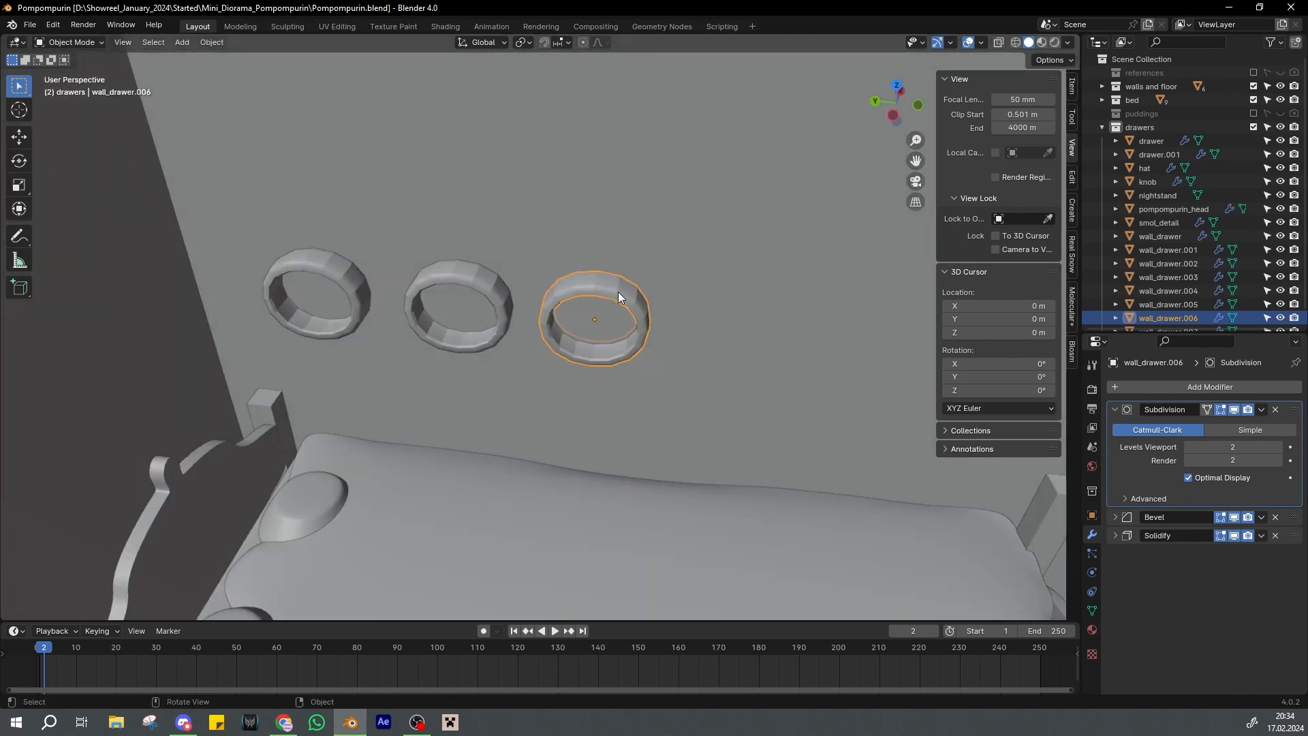
pyautogui.click(283, 723)
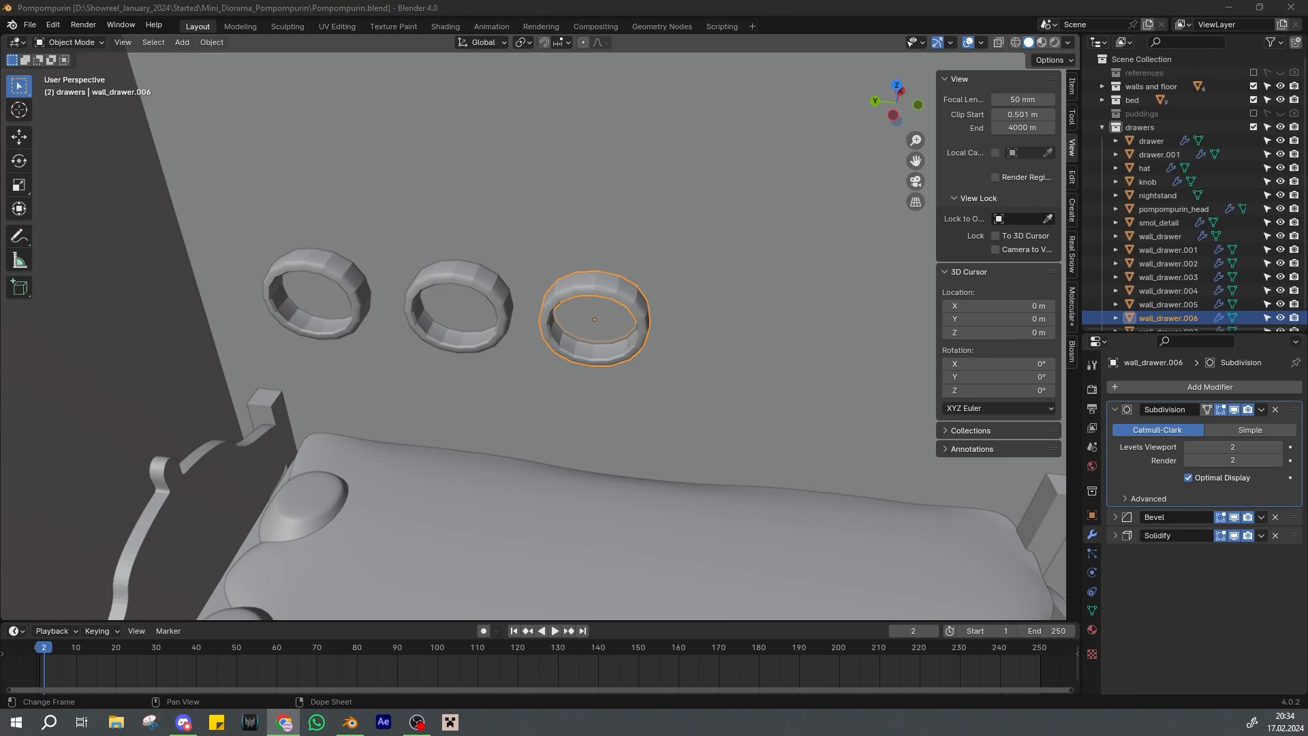
# Smooth-shade the ring farthest from the headboard and set its viewport and render subdivision levels to 3
pyautogui.rightClick(609, 313)
pyautogui.click(609, 290)
pyautogui.scroll(2, 619, 359)
pyautogui.moveTo(619, 358); pyautogui.dragTo(631, 314, button='middle')
pyautogui.scroll(2, 631, 313)
pyautogui.moveTo(1236, 447); pyautogui.dragTo(1235, 461)
pyautogui.write('3')
pyautogui.press('Return')
# Set the viewport and render subdivision levels of the ring nearest the headboard to 3, and save
pyautogui.click(169, 241)
pyautogui.write('3')
pyautogui.press('Return')
pyautogui.hotkey('ctrl', 's')
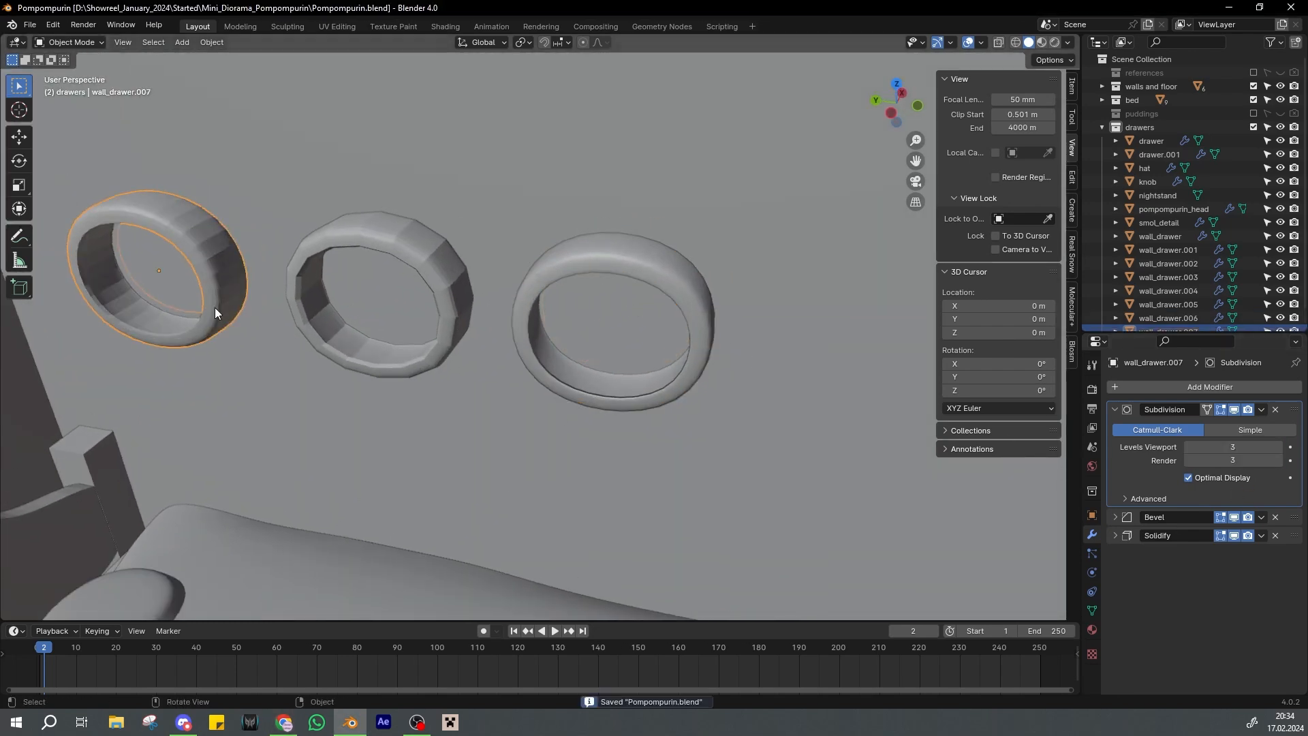
# Smooth-shade the ring nearest the headboard, delete the Subdivision modifier from the middle frame to make it square, and save
pyautogui.rightClick(214, 308)
pyautogui.click(215, 308)
pyautogui.moveTo(314, 346); pyautogui.dragTo(621, 418, button='middle')
pyautogui.click(345, 342)
pyautogui.click(1276, 409)
pyautogui.scroll(2, 593, 368)
pyautogui.scroll(-4, 557, 418)
pyautogui.hotkey('ctrl', 's')
# Select the three wall frames, scale them together along X to make them shallower, and save
pyautogui.press('KP_1')
pyautogui.keyDown('shift'); pyautogui.click(575, 390); pyautogui.keyUp('shift')
pyautogui.click(596, 397)
pyautogui.keyDown('shift'); pyautogui.click(513, 333); pyautogui.keyUp('shift')
pyautogui.keyDown('shift'); pyautogui.click(418, 315); pyautogui.keyUp('shift')
pyautogui.keyDown('shift'); pyautogui.click(615, 378); pyautogui.keyUp('shift')
pyautogui.click(615, 378)
pyautogui.keyDown('shift'); pyautogui.click(513, 347); pyautogui.keyUp('shift')
pyautogui.keyDown('shift'); pyautogui.click(417, 281); pyautogui.keyUp('shift')
pyautogui.press('s')
pyautogui.press('x')
pyautogui.click(591, 408)
pyautogui.hotkey('ctrl', 's')
# Move the three frames about -4.55 m along Y and about 0.21 m along X toward the wall, and save
pyautogui.press('g')
pyautogui.press('y')
pyautogui.click(710, 453)
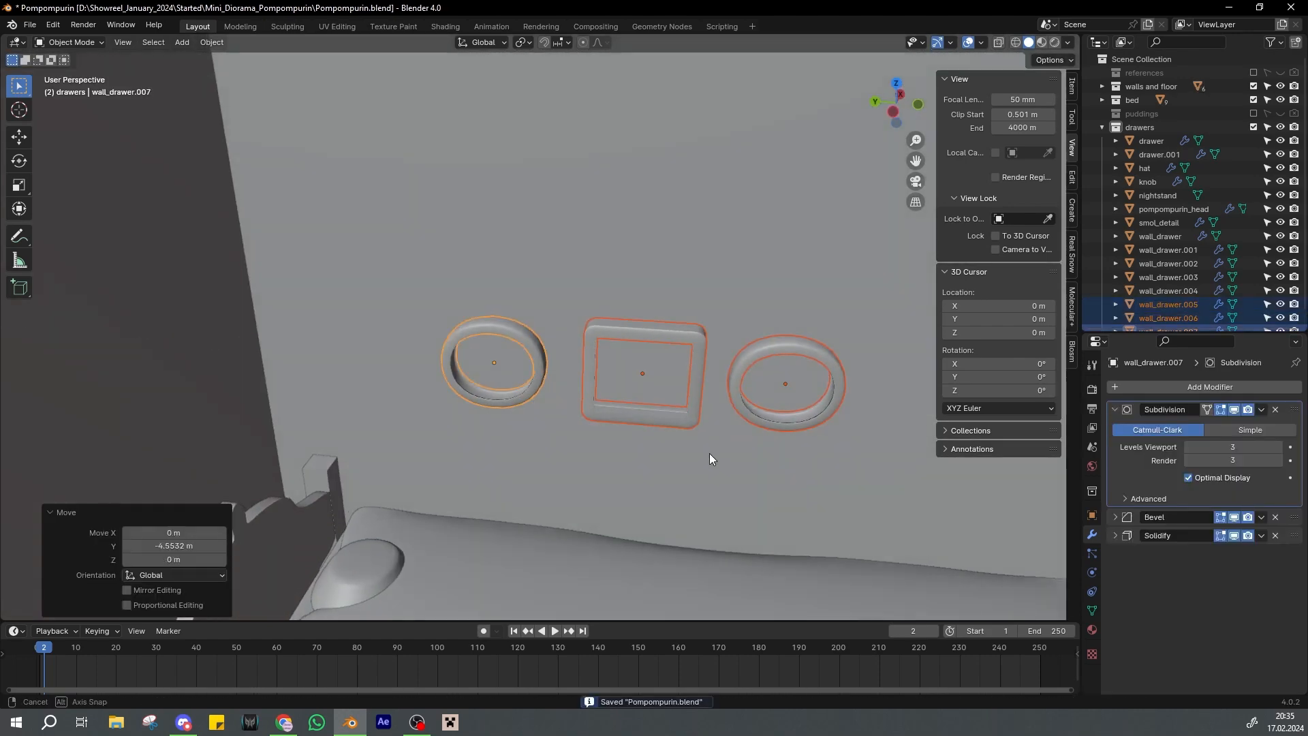
pyautogui.moveTo(706, 455)
pyautogui.mouseDown(button='middle')
pyautogui.moveTo(518, 432)
pyautogui.moveTo(566, 415)
pyautogui.moveTo(722, 460)
pyautogui.mouseUp(button='middle')
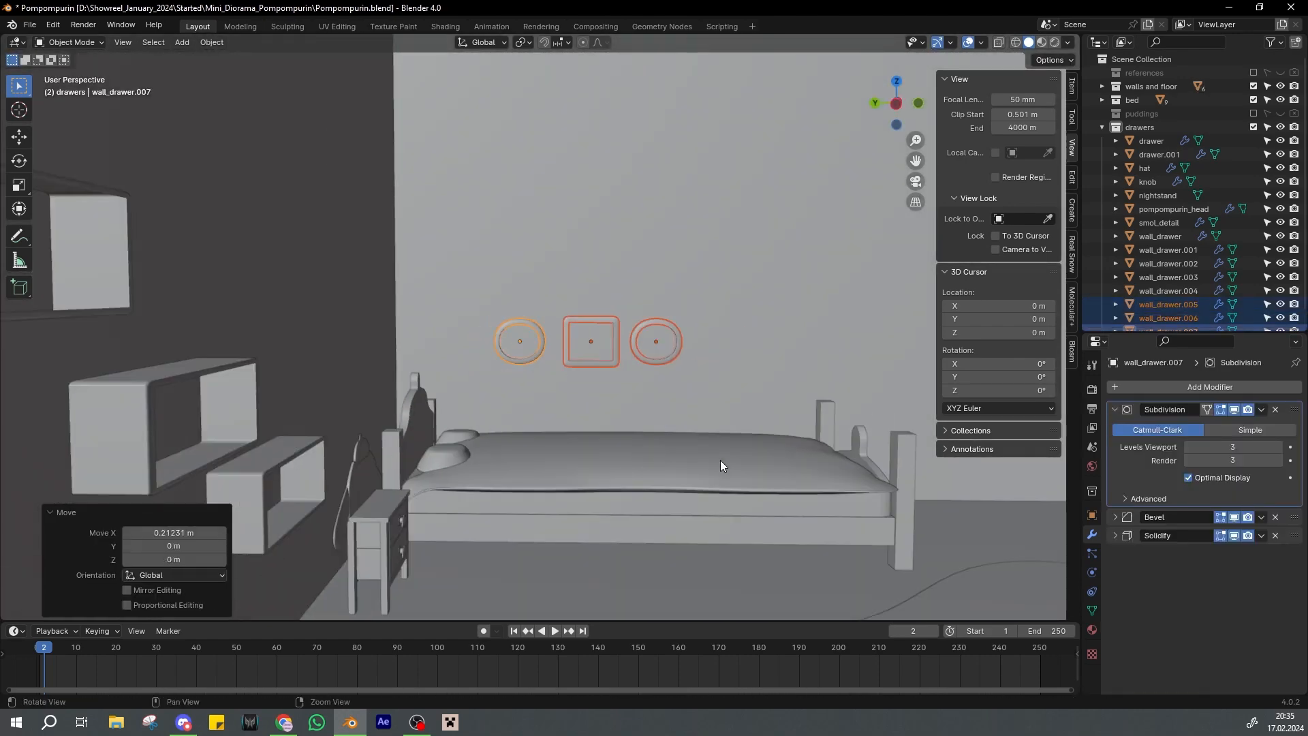
pyautogui.click(676, 534)
pyautogui.hotkey('ctrl', 's')
# Separate the macaron carpet's mesh into its individual parts
pyautogui.press('KP_Decimal')
pyautogui.click(529, 552)
pyautogui.press('Tab')
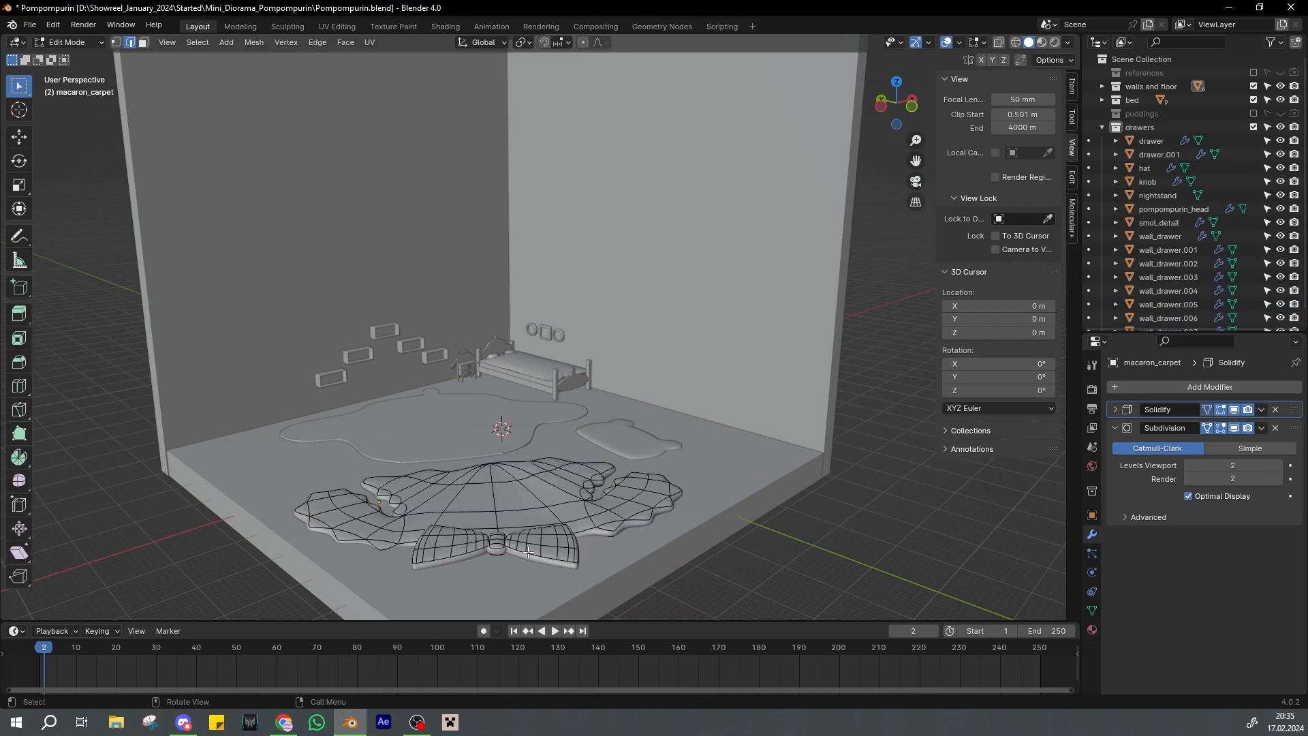
pyautogui.press('p')
pyautogui.click(517, 584)
pyautogui.press('Tab')
# Select the three bow pieces on the carpet, duplicate them, and raise the copy above the floor
pyautogui.click(524, 554)
pyautogui.hotkey('ctrl', 's')
pyautogui.keyDown('shift'); pyautogui.click(501, 546); pyautogui.keyUp('shift')
pyautogui.keyDown('shift'); pyautogui.click(458, 549); pyautogui.keyUp('shift')
pyautogui.hotkey('shift', 'd')
pyautogui.press('Escape')
pyautogui.press('g')
pyautogui.press('z')
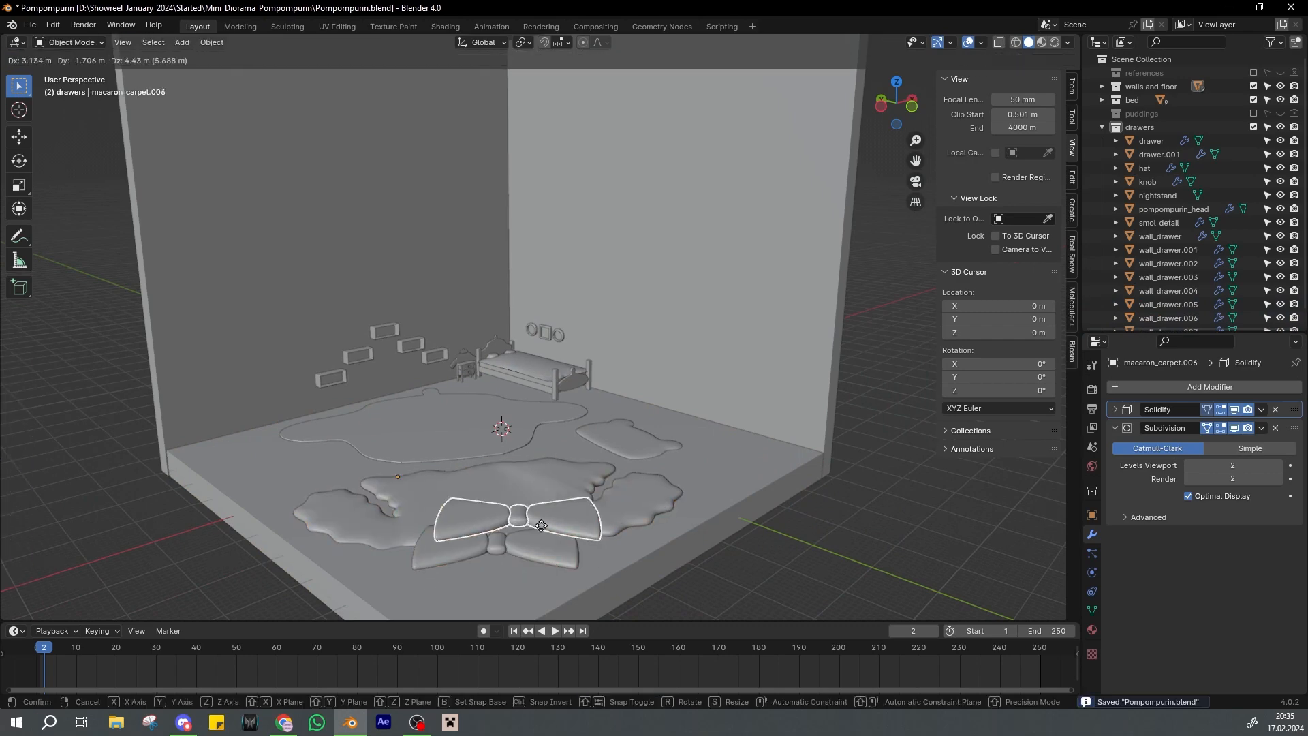
pyautogui.click(455, 545)
pyautogui.click(522, 417)
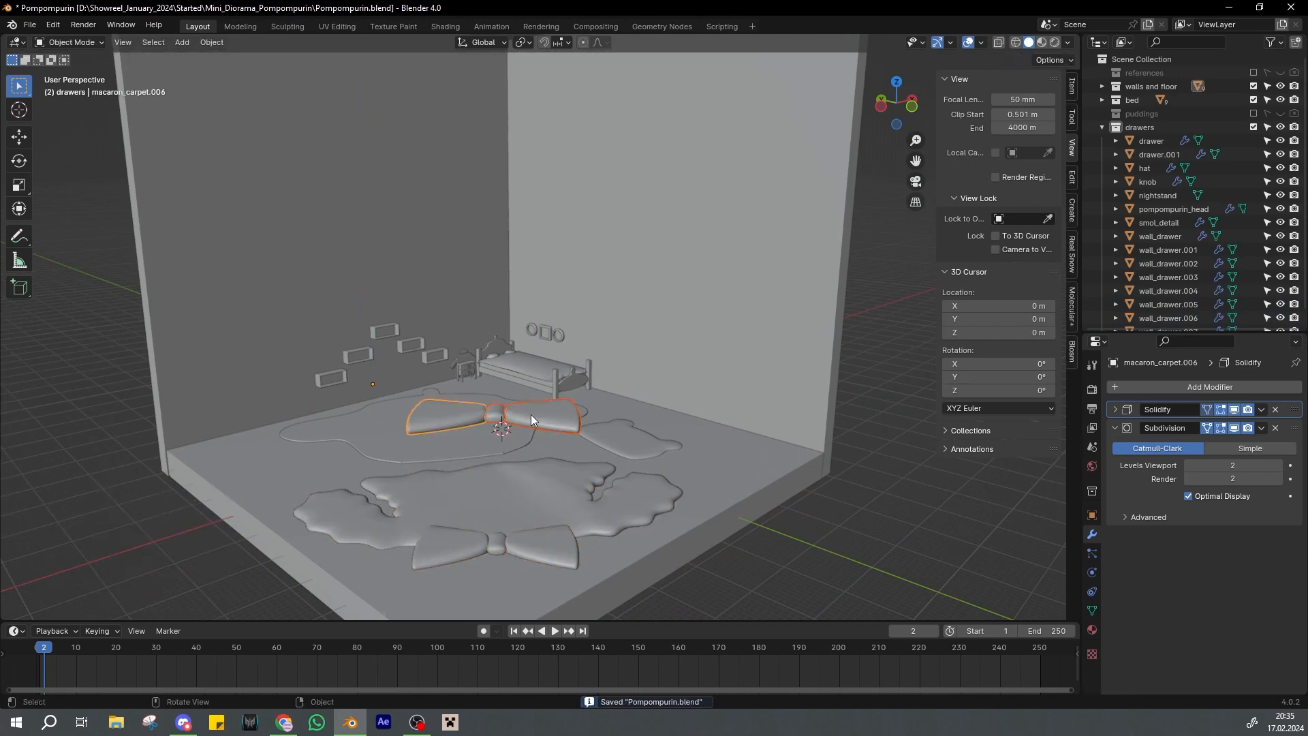
pyautogui.press('r')
pyautogui.press('x')
pyautogui.press('9')
pyautogui.press('0')
pyautogui.rightClick(531, 415)
# Join the copied bow pieces into one object, save, and set its origin to its geometry
pyautogui.hotkey('ctrl', 'j')
pyautogui.hotkey('ctrl', 's')
pyautogui.click(212, 42)
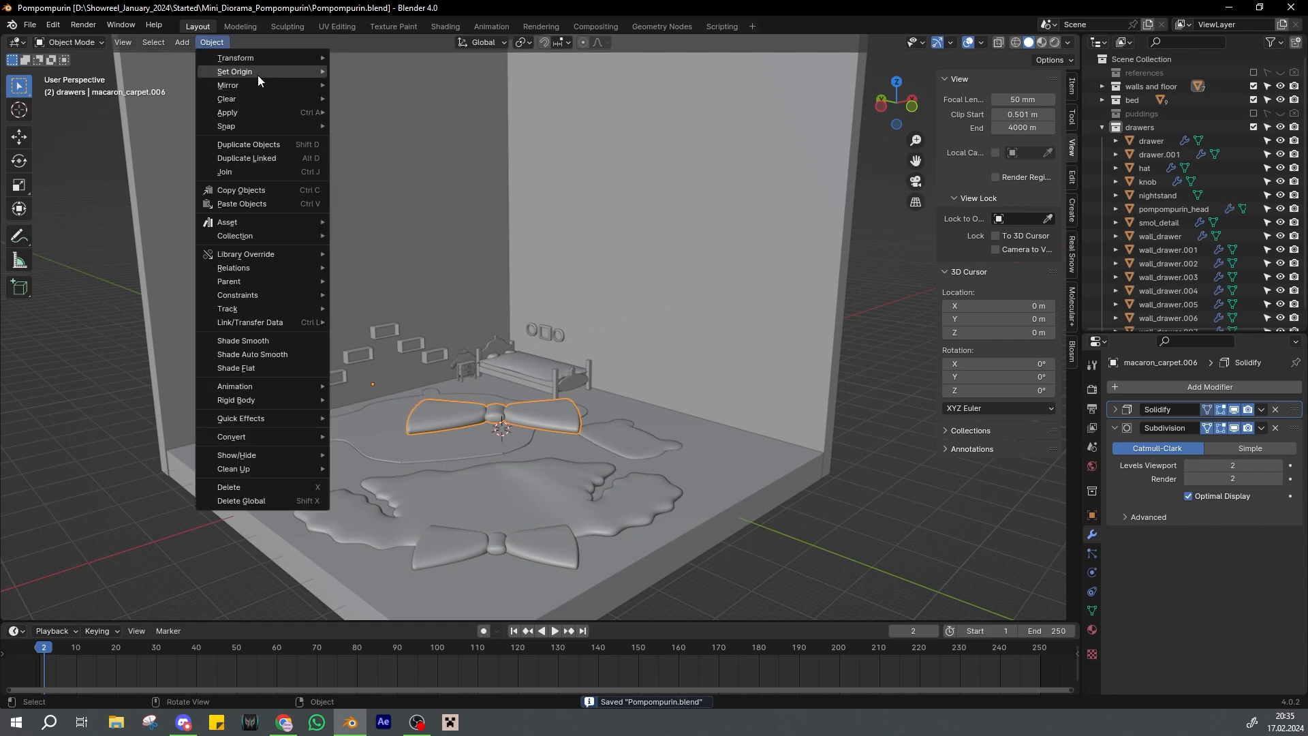
pyautogui.moveTo(258, 75)
pyautogui.click(371, 86)
pyautogui.scroll(2, 626, 355)
pyautogui.press('r')
pyautogui.press('y')
pyautogui.press('z')
pyautogui.rightClick(635, 307)
# Set the bow's X, Y and Z rotation to 0°
pyautogui.click(1091, 516)
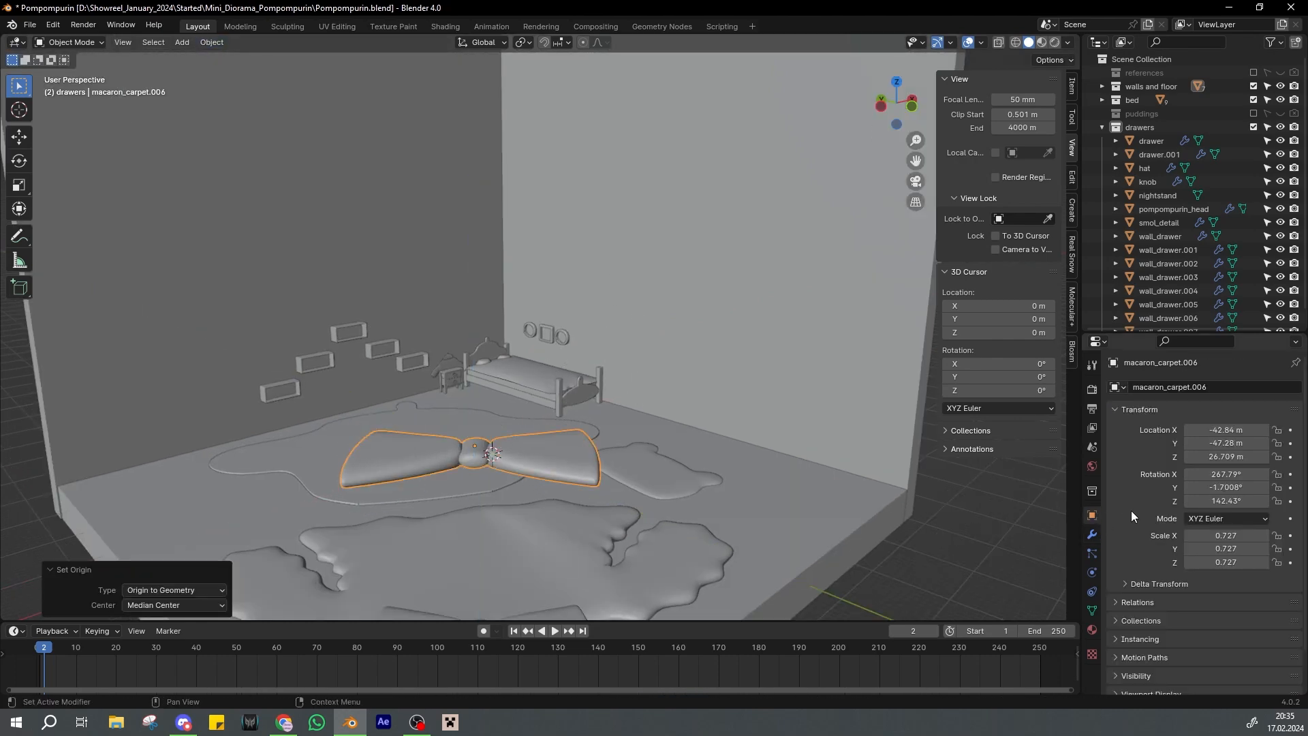
pyautogui.moveTo(1216, 474); pyautogui.dragTo(1216, 483)
pyautogui.write('0')
pyautogui.press('Return')
pyautogui.click(1217, 502)
pyautogui.write('0')
pyautogui.press('Return')
pyautogui.scroll(-3, 491, 426)
# Try rotating the bow 90° about X, save, and set its X rotation back to 0°
pyautogui.moveTo(489, 425); pyautogui.dragTo(590, 432, button='middle')
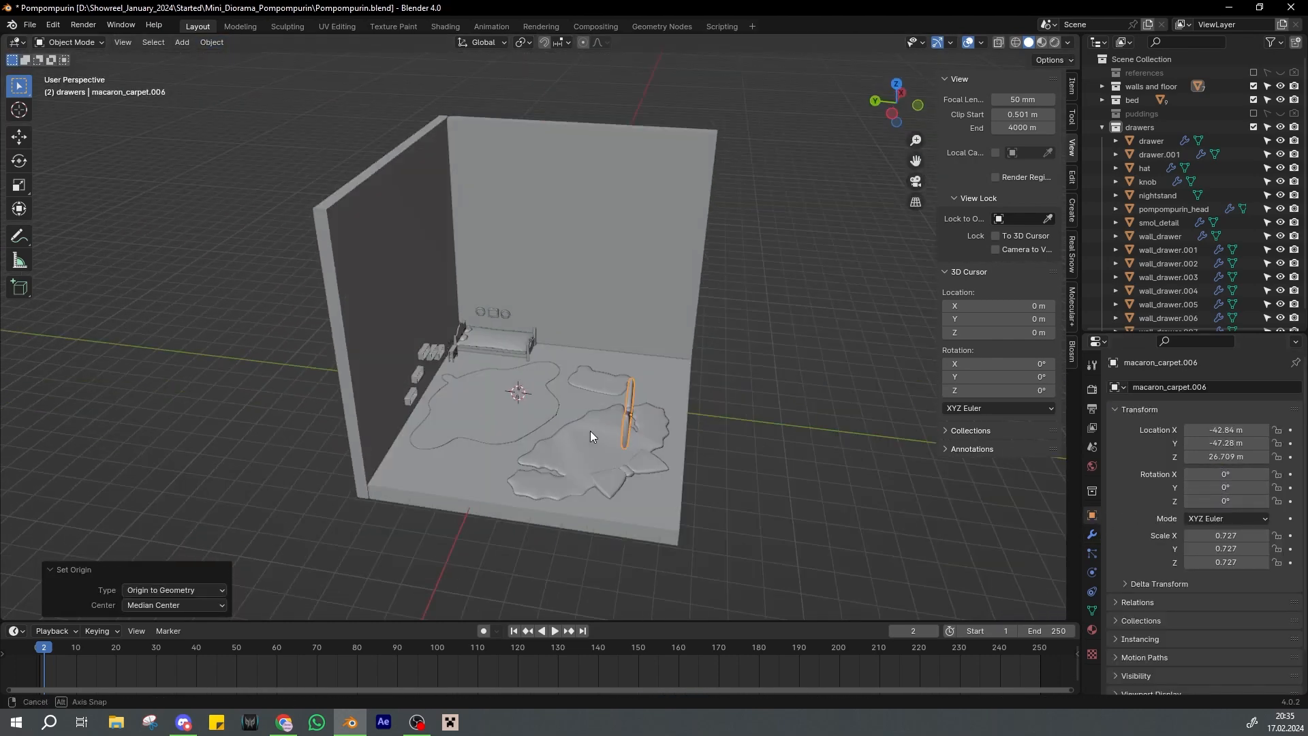
pyautogui.write('rx90')
pyautogui.press('Return')
pyautogui.hotkey('ctrl', 's')
pyautogui.click(1225, 475)
pyautogui.write('0')
pyautogui.press('Return')
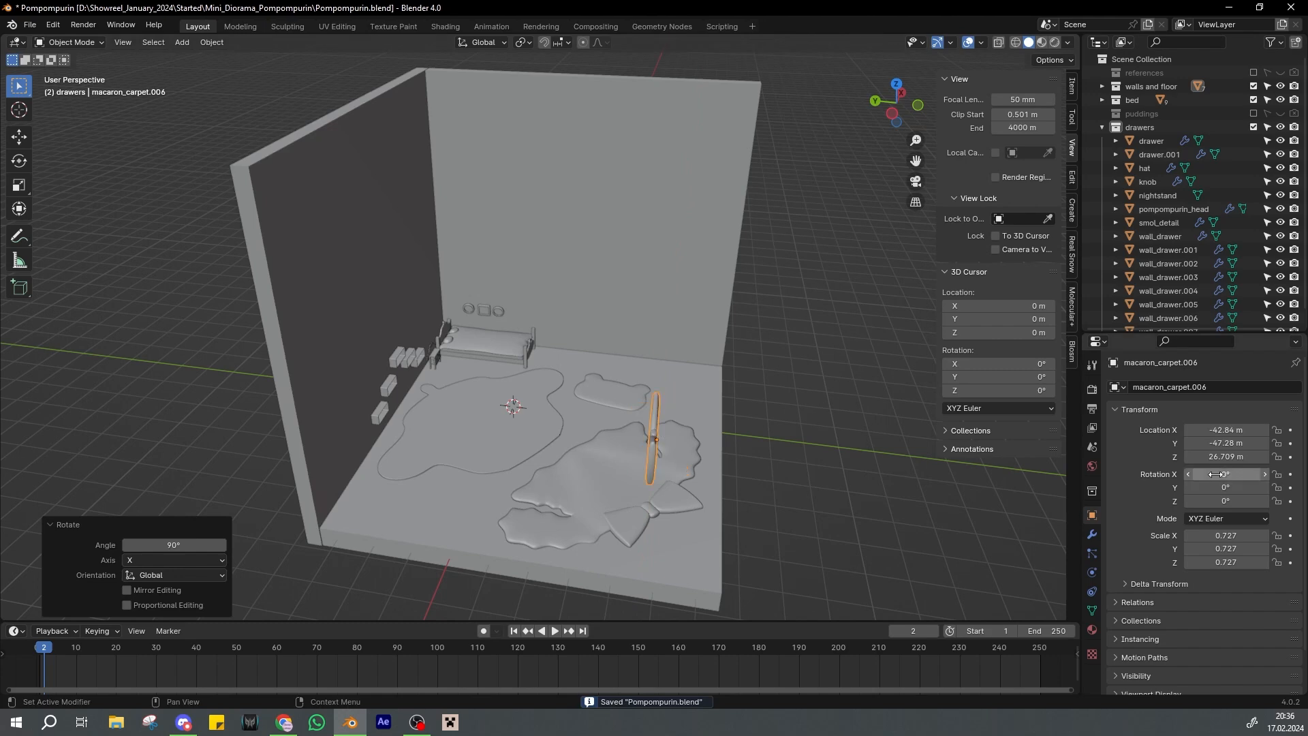
# Rotate the bow 90° about Z and move it about 76 m along X to the wall beside the bed
pyautogui.write('rz90')
pyautogui.press('Return')
pyautogui.moveTo(755, 451); pyautogui.dragTo(528, 428, button='middle')
pyautogui.press('g')
pyautogui.press('x')
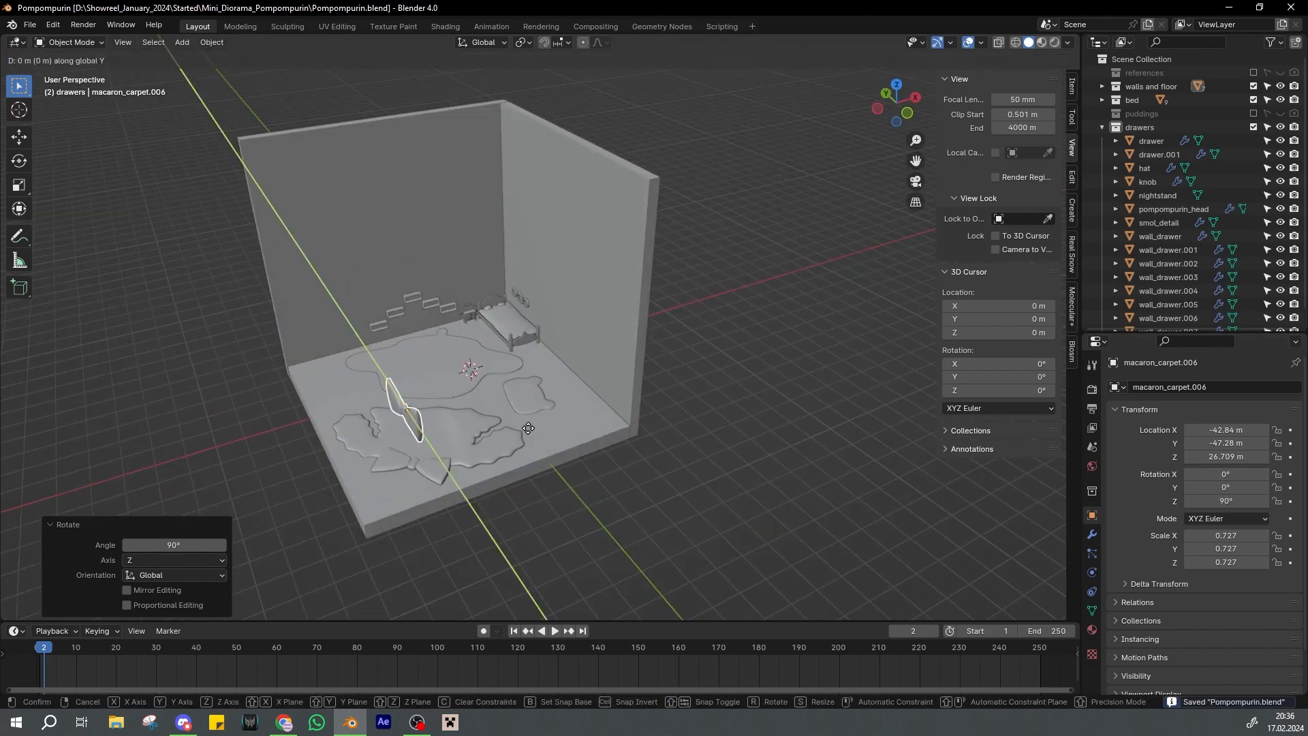
pyautogui.click(726, 370)
pyautogui.press('KP_Decimal')
pyautogui.scroll(-5, 726, 370)
pyautogui.moveTo(726, 370); pyautogui.dragTo(669, 394, button='middle')
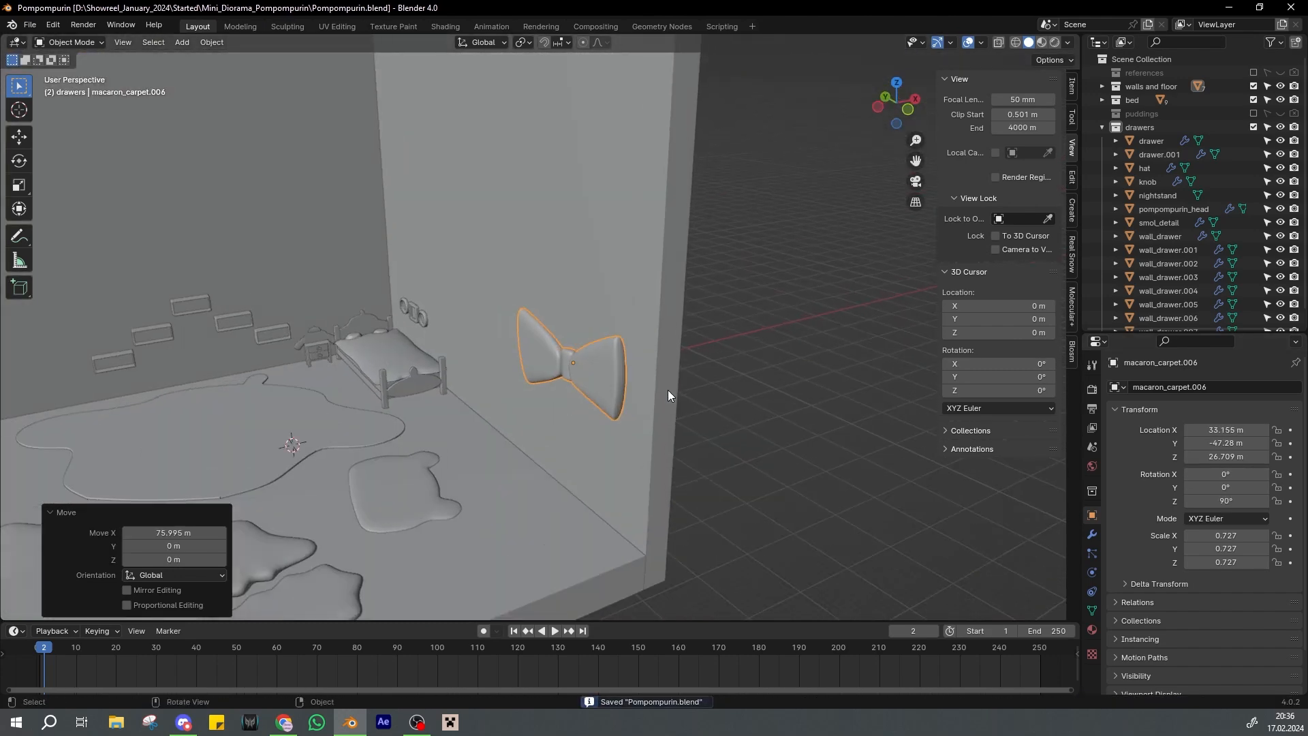
pyautogui.press('r')
pyautogui.press('z')
pyautogui.press('Escape')
# Set the bow's Z rotation to -90° and save
pyautogui.click(1212, 504)
pyautogui.write('-90')
pyautogui.press('Return')
pyautogui.moveTo(615, 558); pyautogui.dragTo(696, 477, button='middle')
pyautogui.hotkey('ctrl', 's')
# Move the bow about 51.8 m along Y toward the wall frames
pyautogui.press('g')
pyautogui.press('x')
pyautogui.press('y')
pyautogui.click(332, 398)
pyautogui.scroll(1, 330, 398)
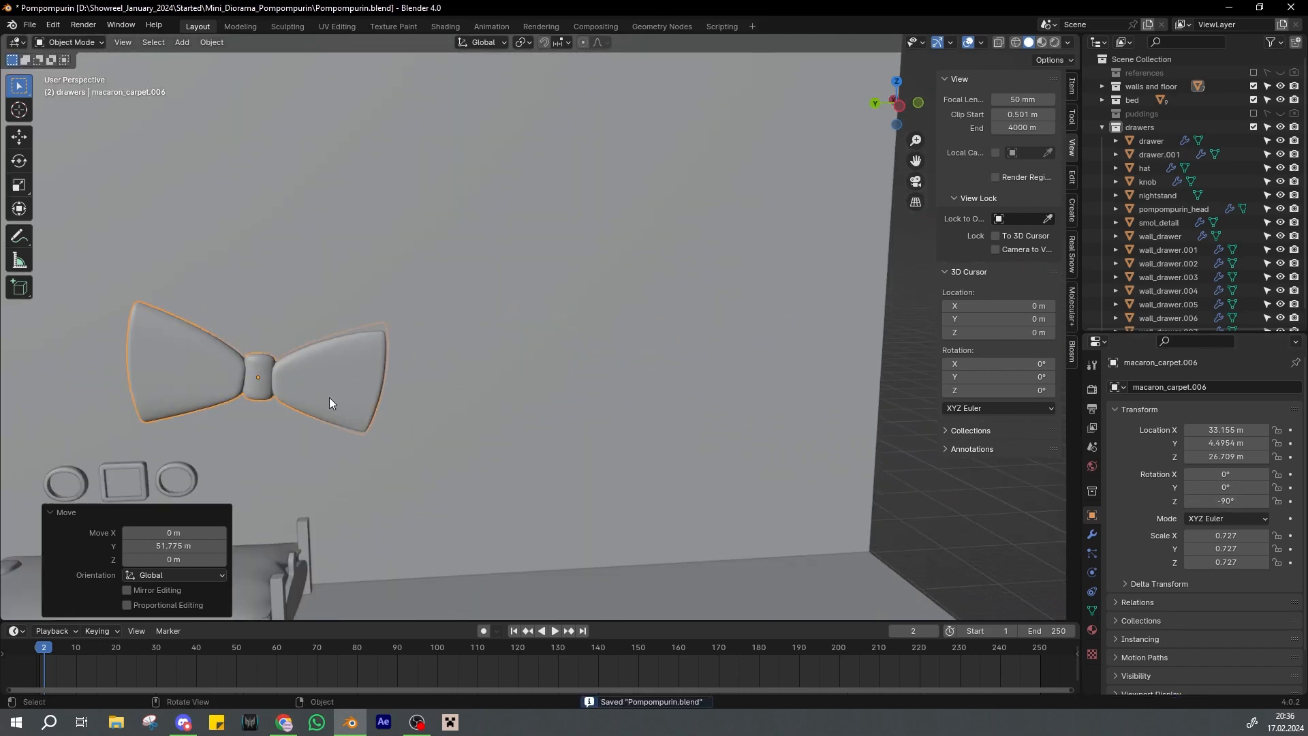
# Scale the bow uniformly down to a scale of 0.302 and rotate it -8.1° about X
pyautogui.press('s')
pyautogui.click(409, 382)
pyautogui.keyDown('shift'); pyautogui.moveTo(329, 398); pyautogui.dragTo(520, 345, button='middle'); pyautogui.keyUp('shift')
pyautogui.press('r')
pyautogui.press('x')
pyautogui.click(538, 352)
# Move the bow along Y to about 18 m, in line with the square frame
pyautogui.press('g')
pyautogui.press('x')
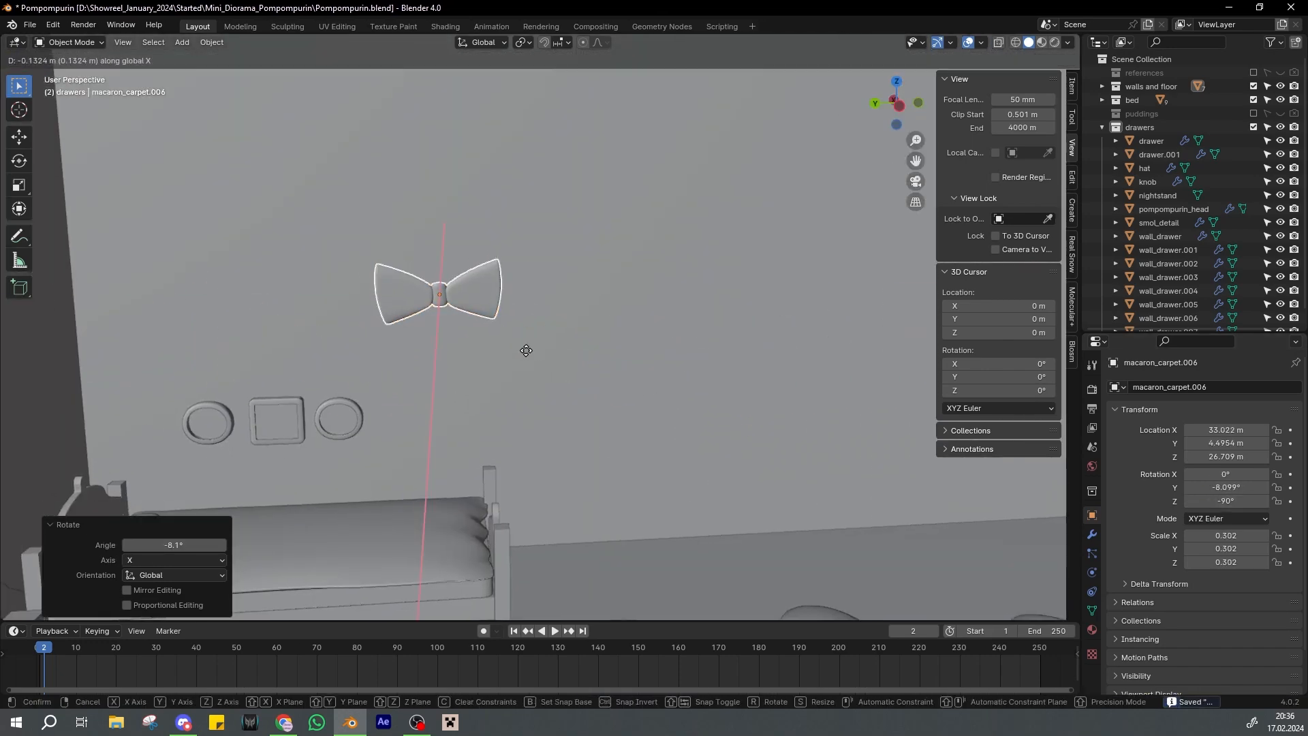
pyautogui.press('y')
pyautogui.click(361, 362)
pyautogui.scroll(1, 361, 362)
pyautogui.scroll(-2, 361, 362)
pyautogui.keyDown('shift'); pyautogui.moveTo(361, 362); pyautogui.dragTo(395, 358, button='middle'); pyautogui.keyUp('shift')
pyautogui.scroll(1, 527, 341)
# Lower the bow about 6.2 m along Z to sit just above the three frames, and save
pyautogui.press('g')
pyautogui.press('z')
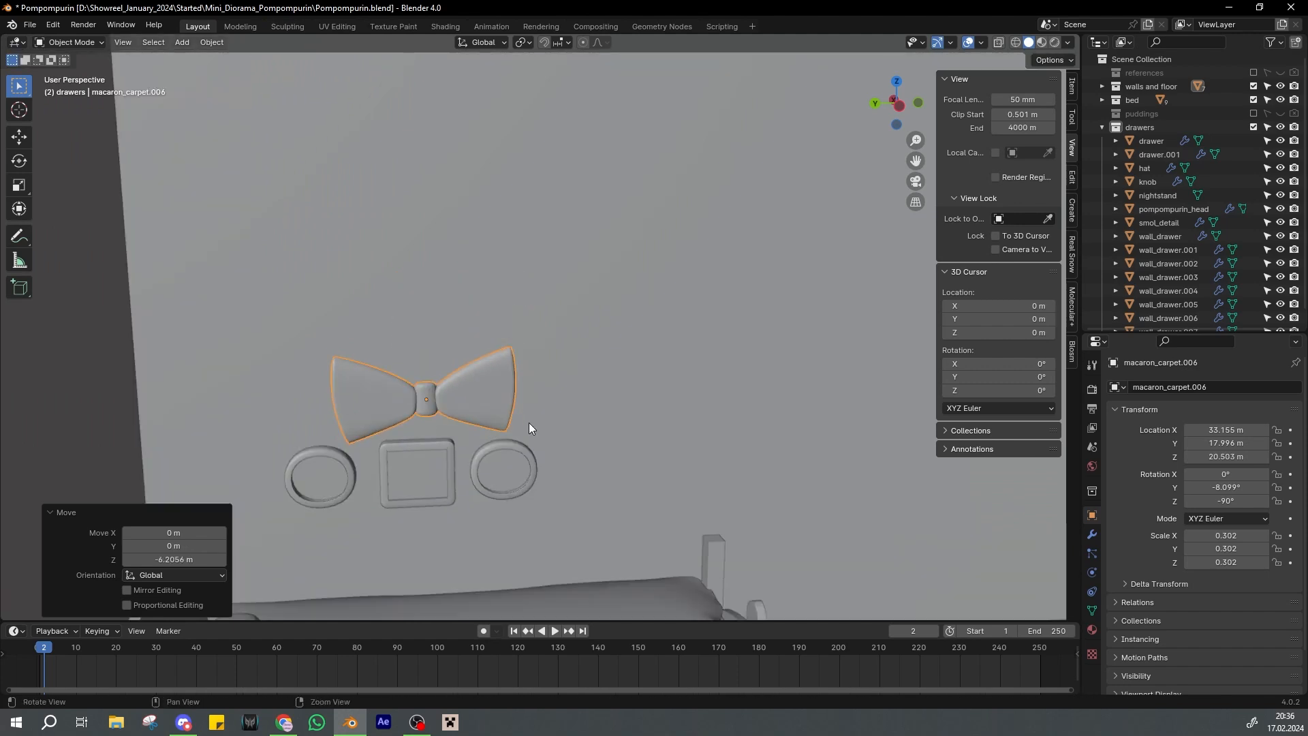
pyautogui.click(529, 423)
pyautogui.hotkey('ctrl', 's')
pyautogui.scroll(5, 533, 284)
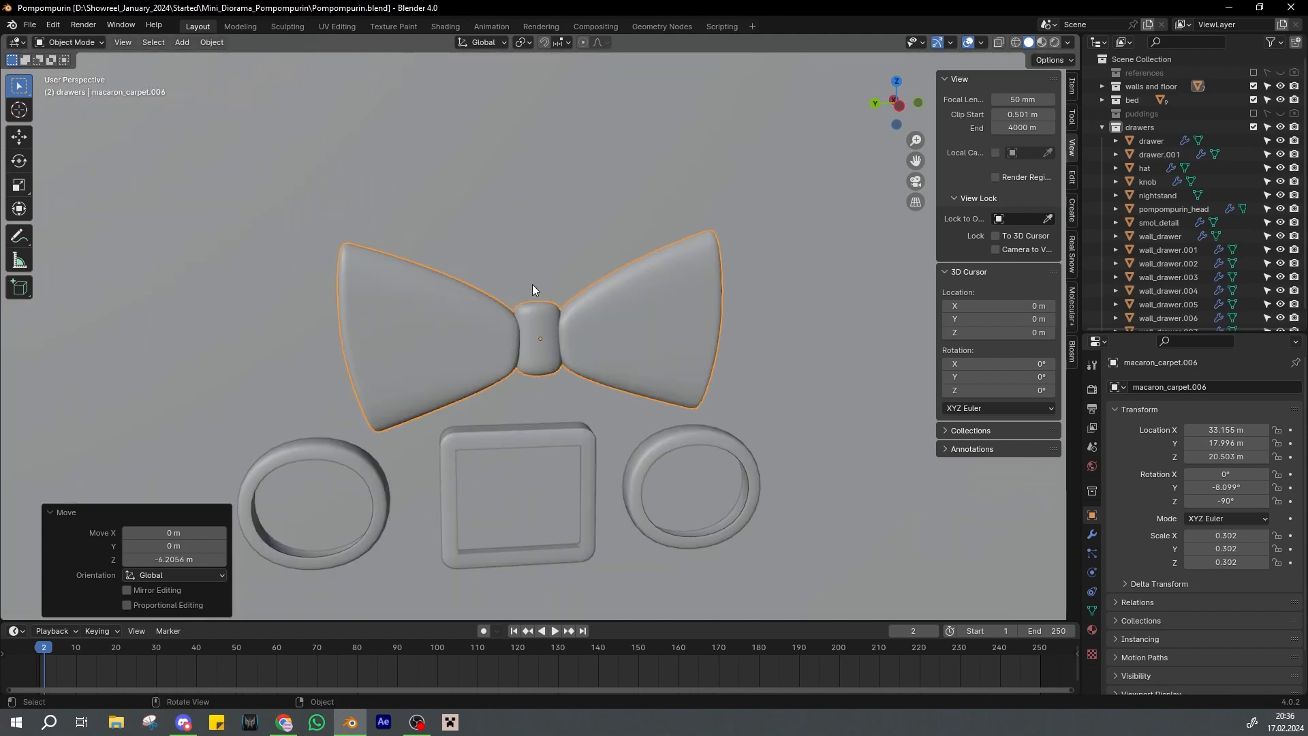
pyautogui.click(284, 723)
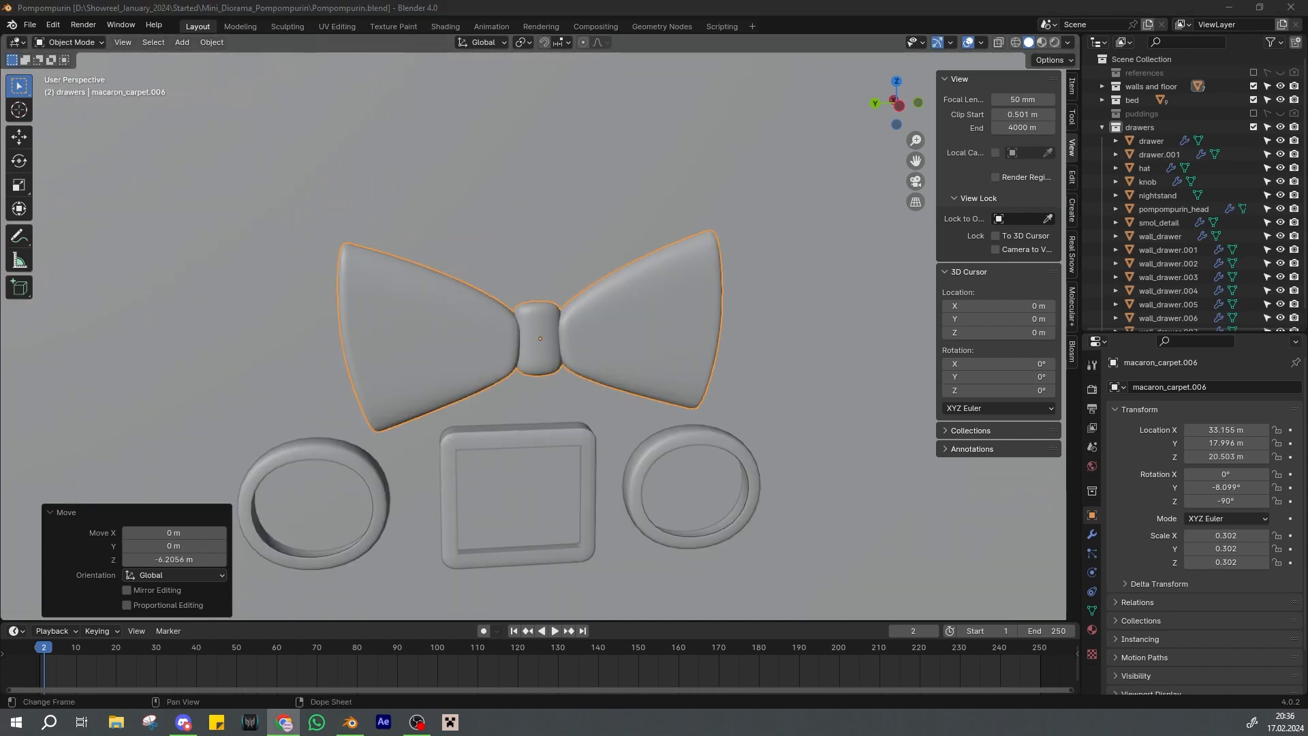
pyautogui.click(400, 280)
pyautogui.scroll(-2, 665, 320)
pyautogui.press('Tab')
pyautogui.press('Tab')
pyautogui.hotkey('ctrl', 's')
# Thin the bow by scaling it to 0.606 along X
pyautogui.scroll(1, 436, 307)
pyautogui.keyDown('alt'); pyautogui.moveTo(594, 198); pyautogui.dragTo(579, 317); pyautogui.keyUp('alt')
pyautogui.press('s')
pyautogui.press('x')
pyautogui.click(623, 343)
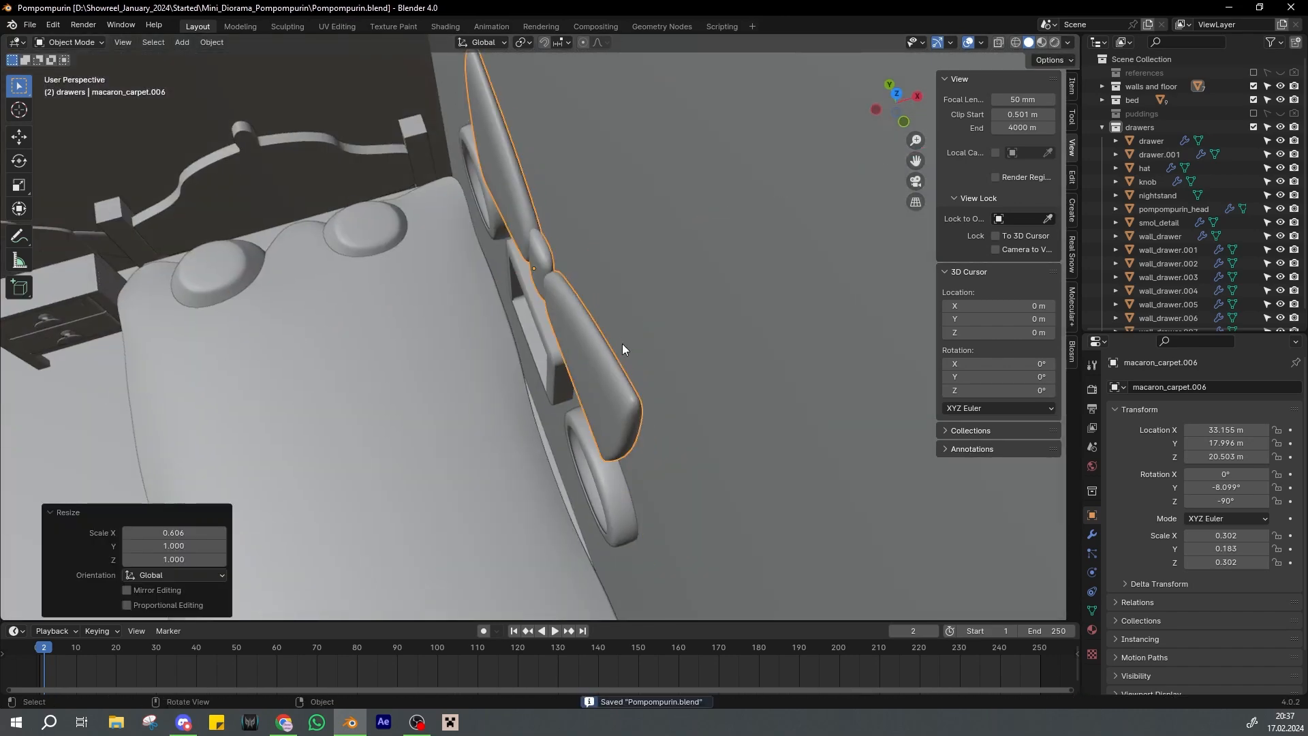
# Move the bow about 0.46 m along X against the wall and save
pyautogui.press('g')
pyautogui.press('x')
pyautogui.click(639, 339)
pyautogui.moveTo(528, 375); pyautogui.dragTo(636, 292, button='middle')
pyautogui.scroll(2, 634, 300)
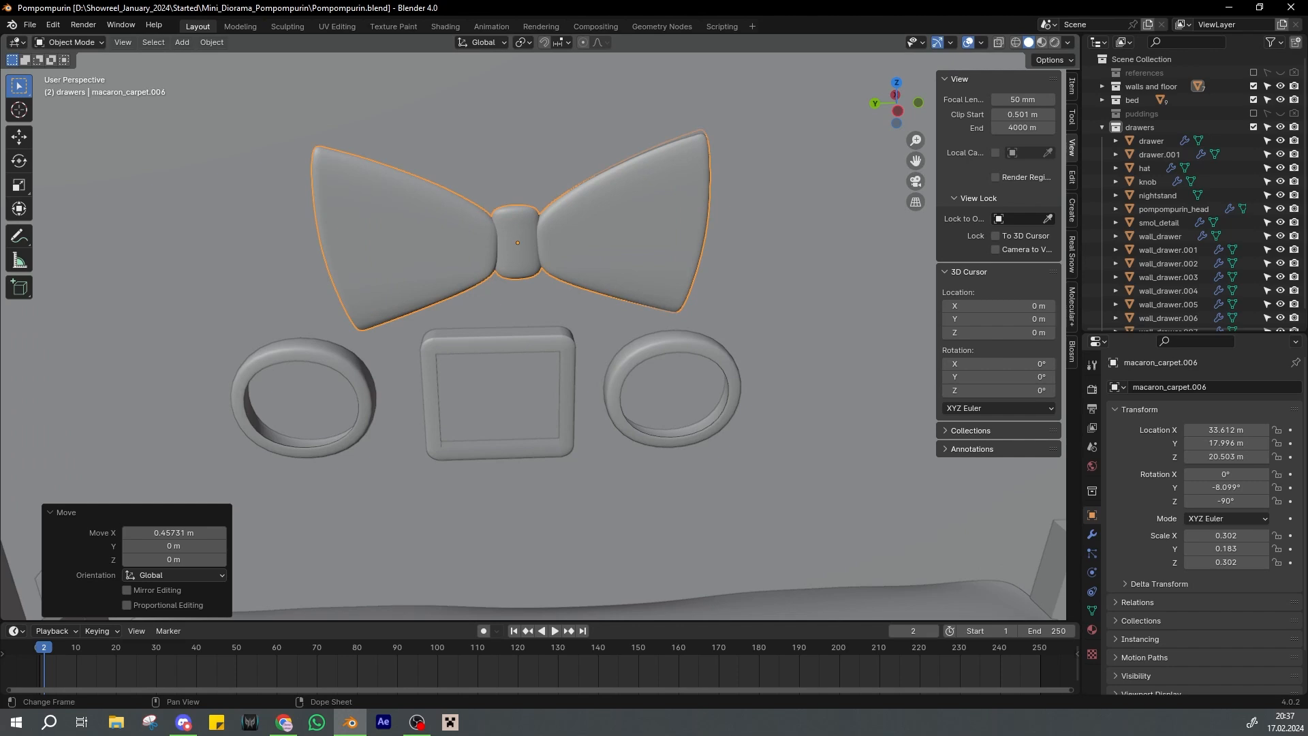
pyautogui.hotkey('alt', 'Tab')
pyautogui.hotkey('alt', 'Tab')
pyautogui.hotkey('ctrl', 's')
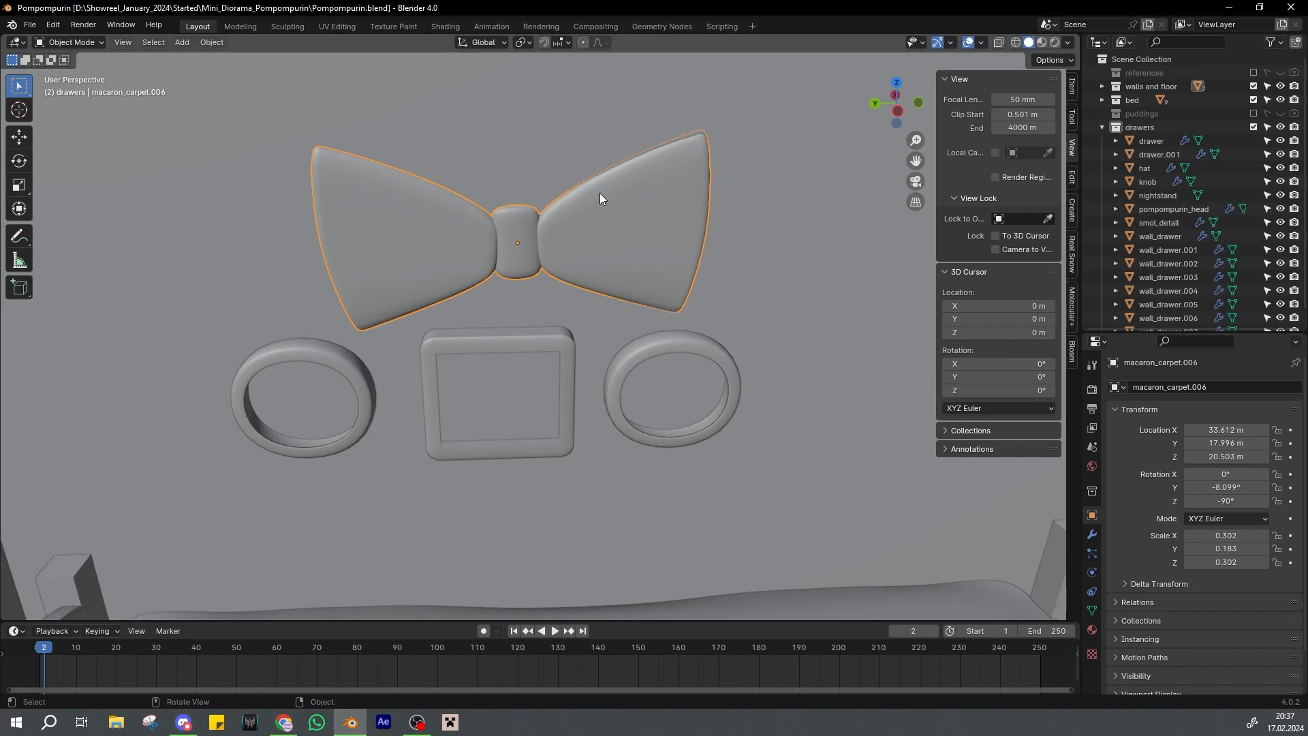
# Add a Wireframe modifier to the bow
pyautogui.click(1092, 535)
pyautogui.click(1166, 385)
pyautogui.write('wir')
pyautogui.click(1093, 405)
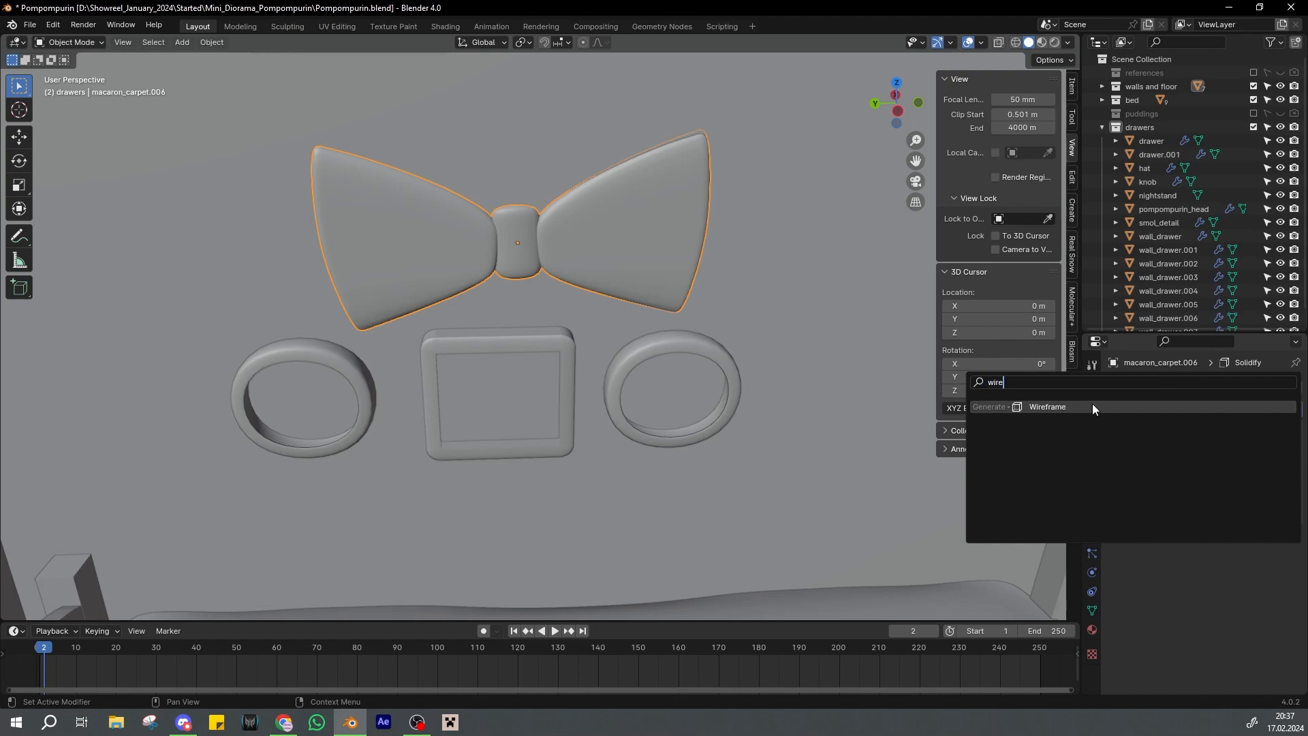
pyautogui.scroll(3, 641, 286)
pyautogui.moveTo(635, 282); pyautogui.dragTo(545, 334, button='middle')
pyautogui.scroll(-1, 1194, 624)
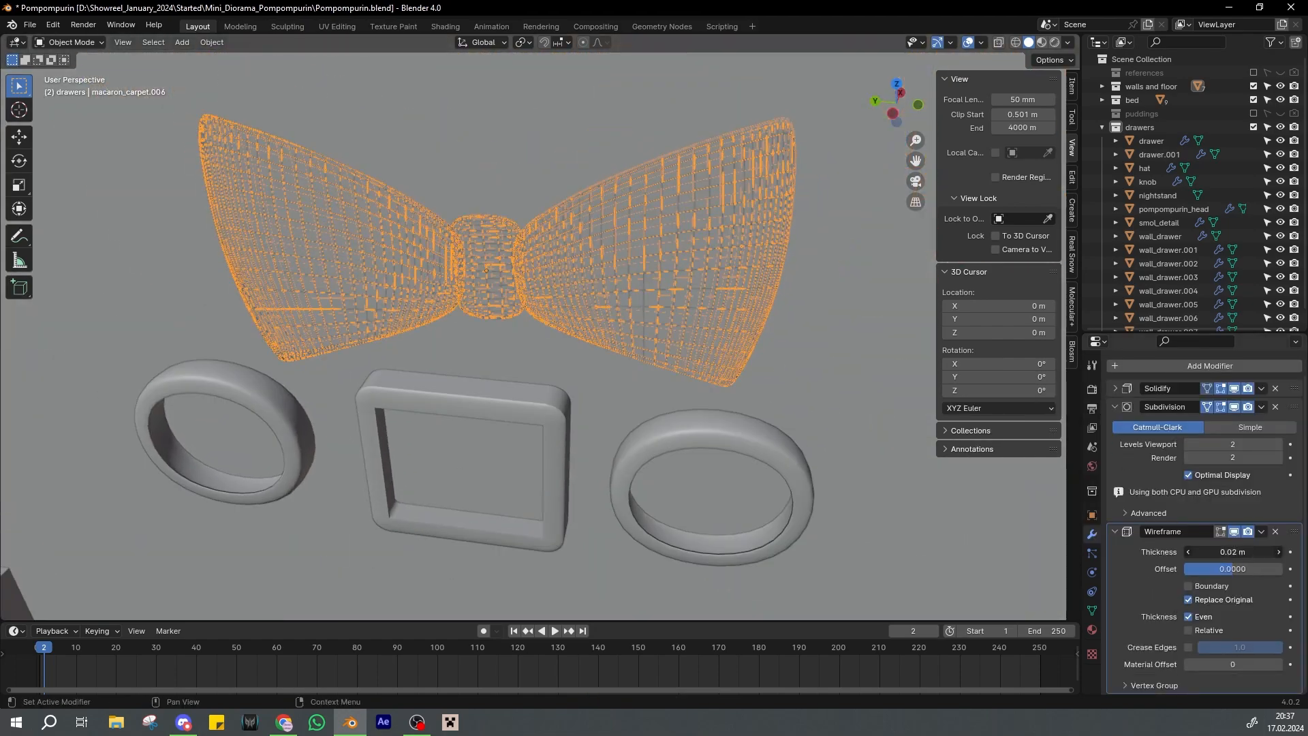
# Set the bow's wireframe thickness to about 0.576 m and its offset to -1, with Boundary enabled
pyautogui.moveTo(1232, 552); pyautogui.dragTo(1208, 552)
pyautogui.moveTo(702, 347)
pyautogui.mouseDown(button='middle')
pyautogui.moveTo(669, 330)
pyautogui.moveTo(757, 378)
pyautogui.moveTo(693, 369)
pyautogui.mouseUp(button='middle')
pyautogui.scroll(-1, 767, 384)
pyautogui.click(770, 386)
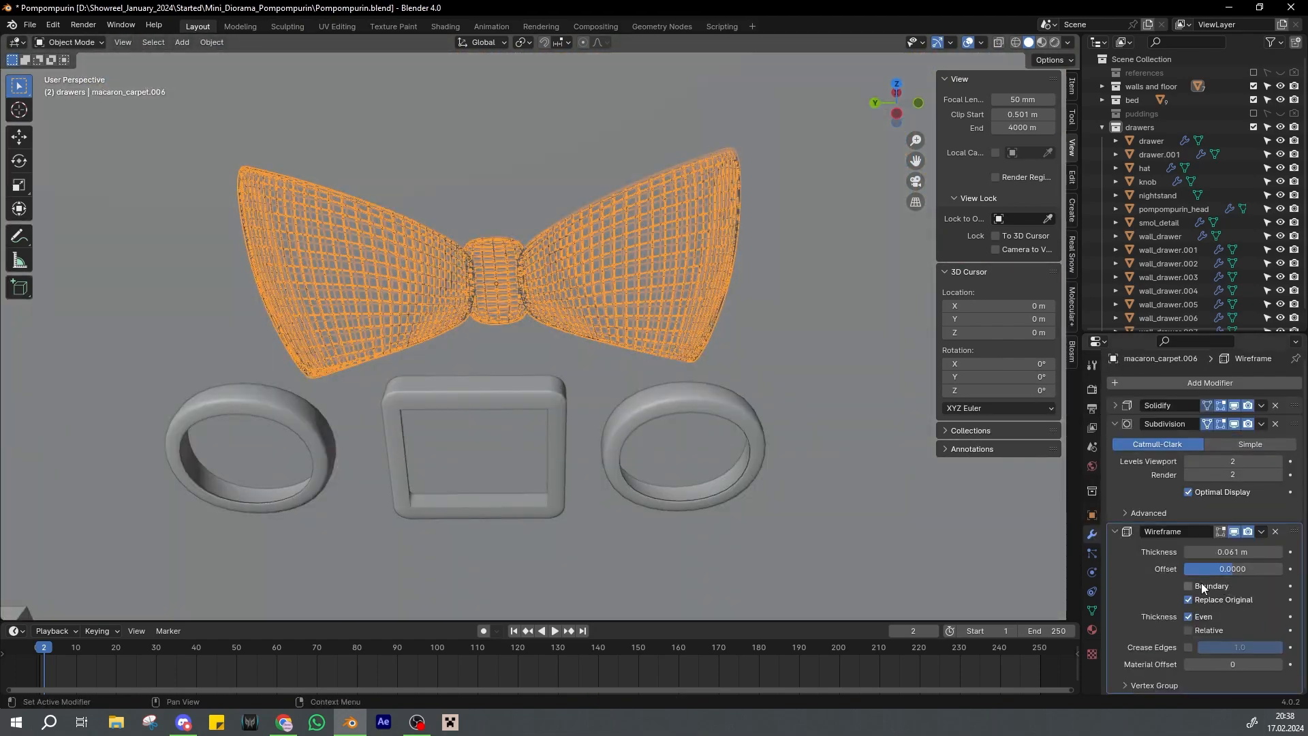
pyautogui.moveTo(1224, 569); pyautogui.dragTo(1125, 569)
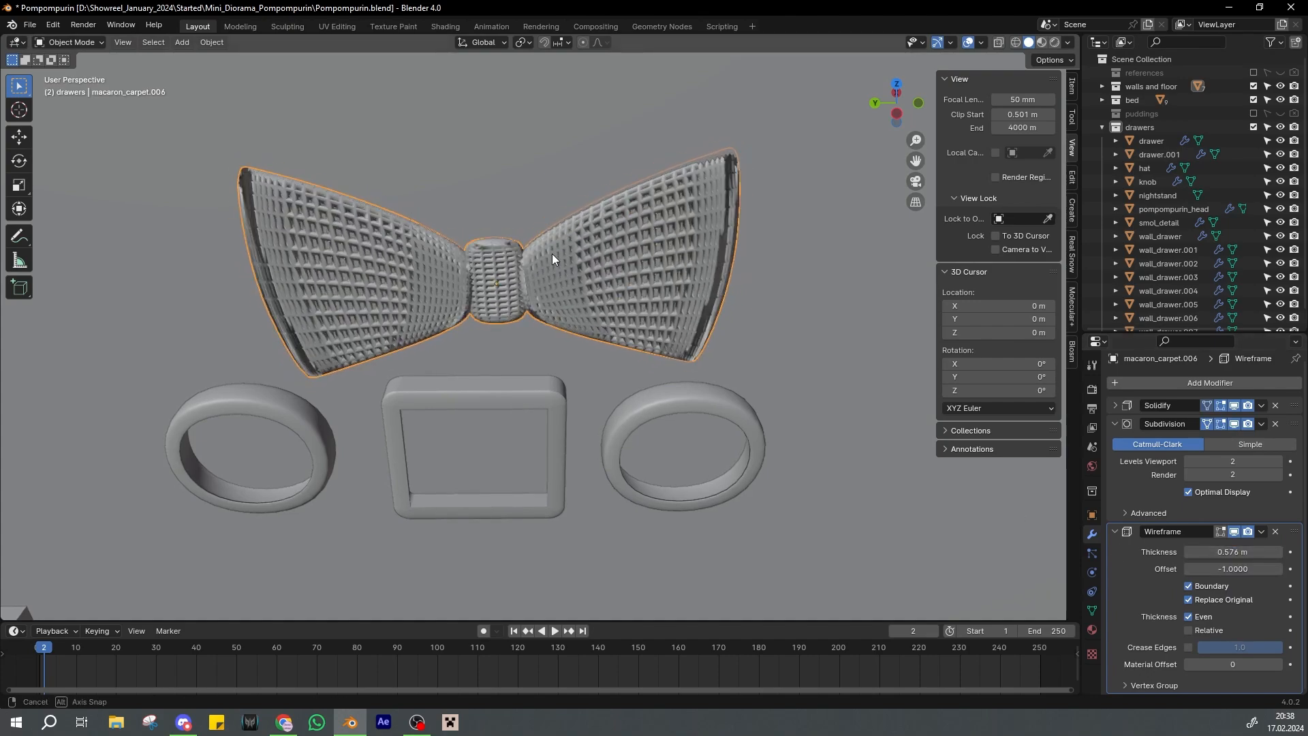
# Save the scene and delete the Wireframe modifier from the bow
pyautogui.scroll(3, 617, 298)
pyautogui.moveTo(552, 254); pyautogui.dragTo(702, 272, button='middle')
pyautogui.click(980, 43)
pyautogui.scroll(-2, 730, 278)
pyautogui.scroll(-2, 702, 272)
pyautogui.hotkey('ctrl', 's')
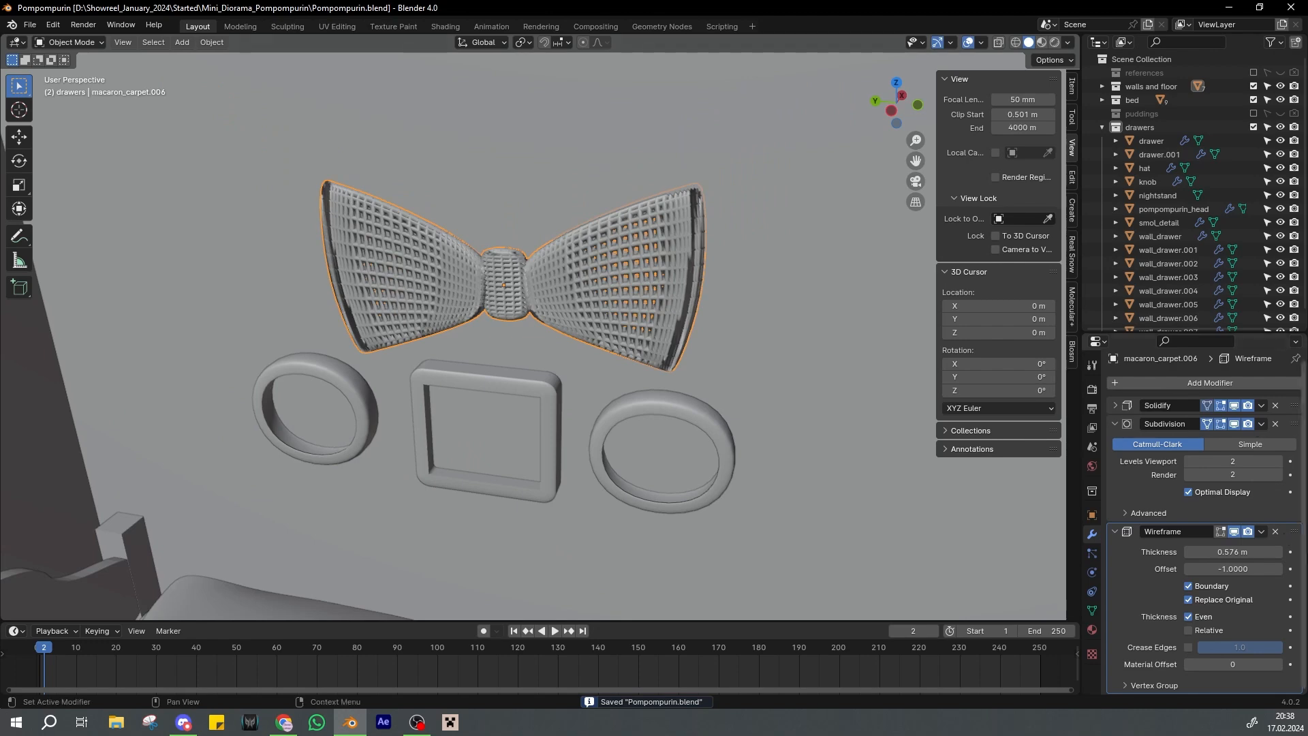
pyautogui.click(1276, 532)
pyautogui.scroll(-1, 630, 315)
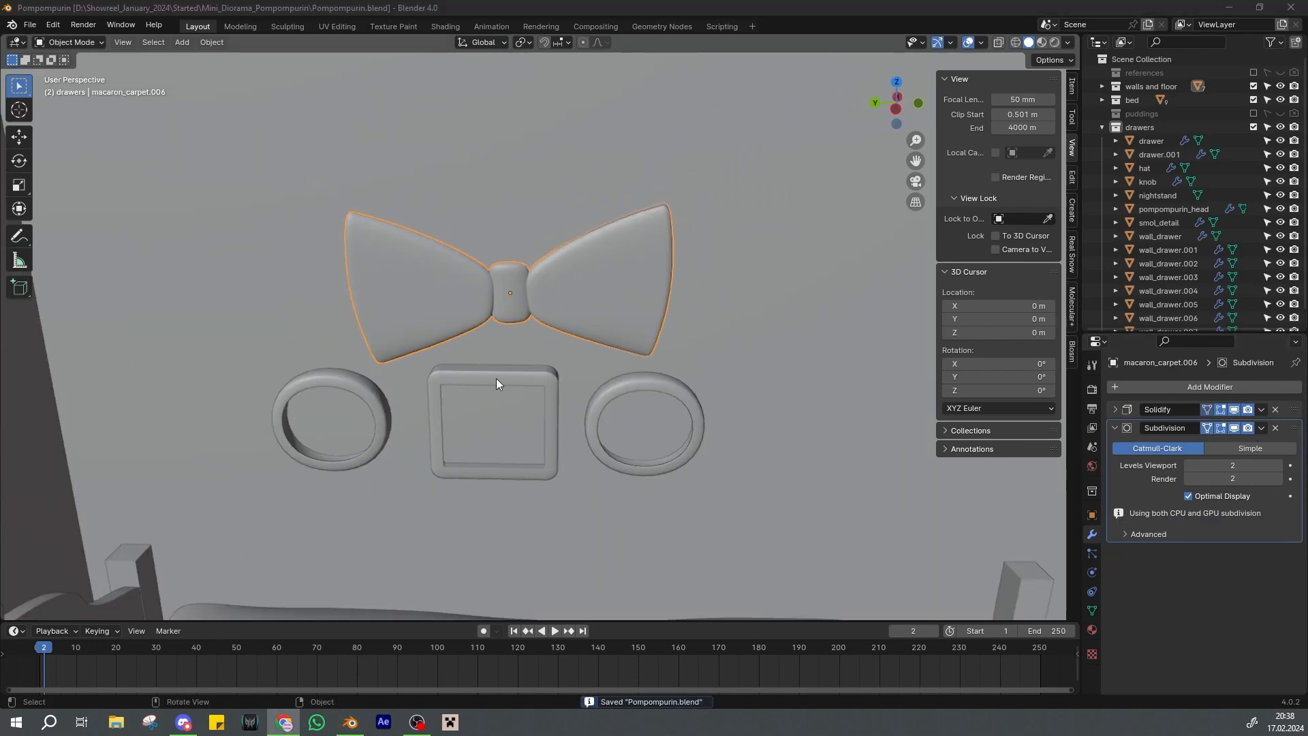
# Scale the bow down to about 0.488 of its size
pyautogui.scroll(-3, 559, 324)
pyautogui.moveTo(582, 304); pyautogui.dragTo(671, 319, button='middle')
pyautogui.scroll(2, 670, 319)
pyautogui.press('s')
pyautogui.click(584, 335)
# Tilt the bow about the X axis and shift it along Y above the row of frames
pyautogui.press('r')
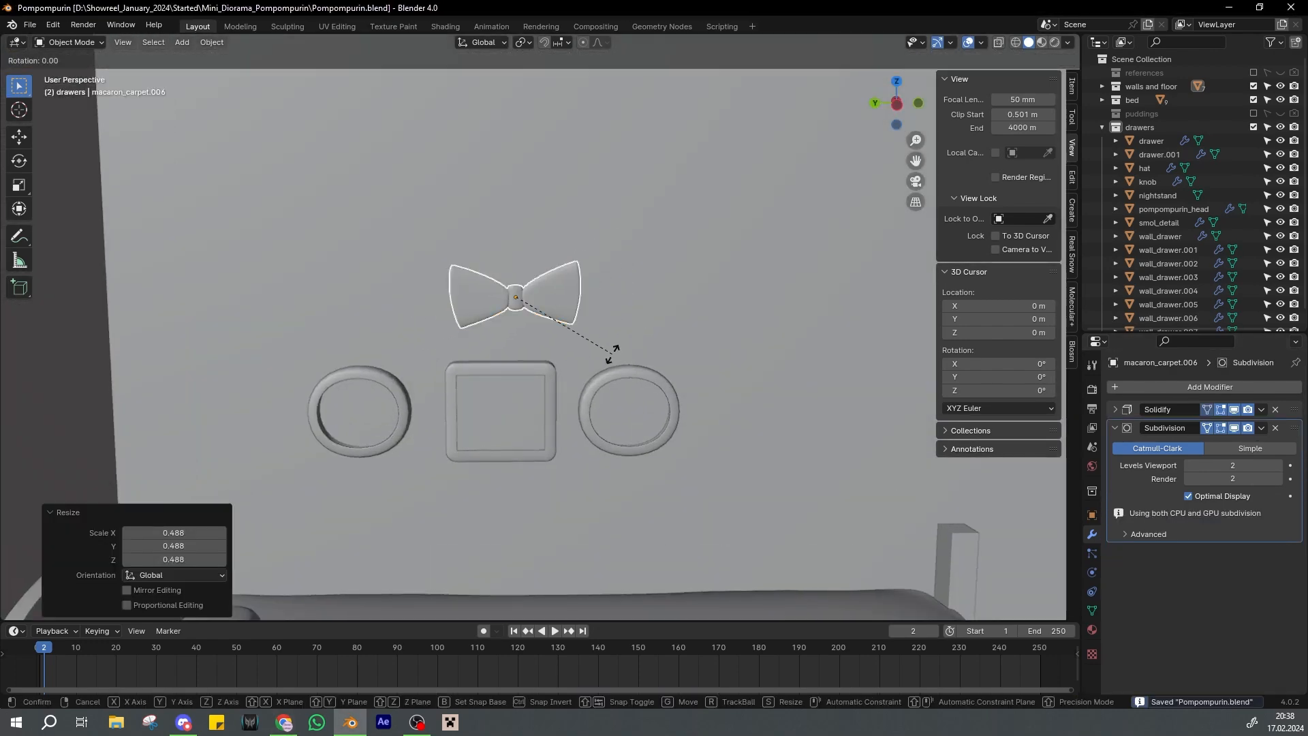
pyautogui.press('x')
pyautogui.click(664, 326)
pyautogui.press('g')
pyautogui.press('y')
pyautogui.click(594, 315)
# Duplicate the hat by the nightstand in place, rotate the copy 90° about Z, and save
pyautogui.scroll(-4, 586, 312)
pyautogui.scroll(-4, 423, 365)
pyautogui.moveTo(587, 312); pyautogui.dragTo(520, 402, button='middle')
pyautogui.scroll(2, 422, 366)
pyautogui.click(379, 368)
pyautogui.hotkey('shift', 'd')
pyautogui.rightClick(403, 363)
pyautogui.press('r')
pyautogui.press('z')
pyautogui.press('9')
pyautogui.press('0')
pyautogui.press('Return')
pyautogui.hotkey('ctrl', 's')
# Raise the hat copy about 7.06 m along Z and move it along X toward the wall with the frames
pyautogui.press('g')
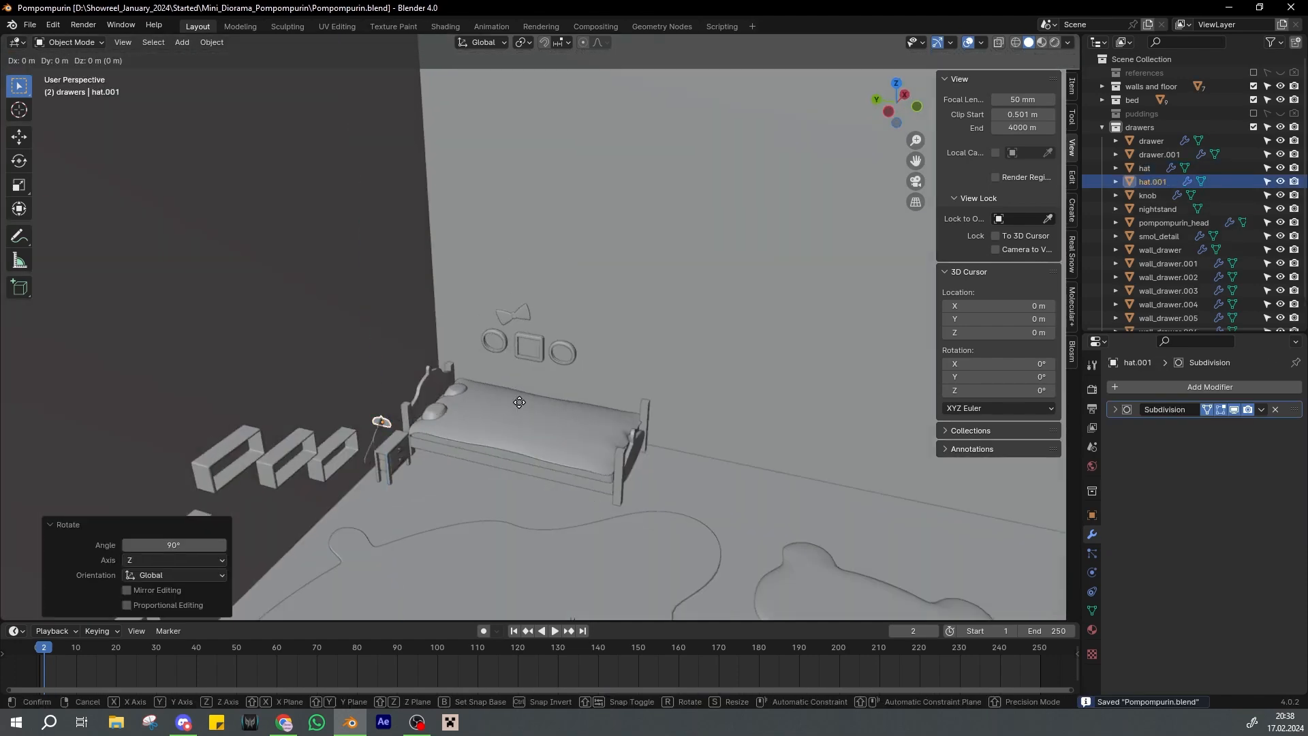
pyautogui.press('z')
pyautogui.click(603, 383)
pyautogui.press('g')
pyautogui.press('x')
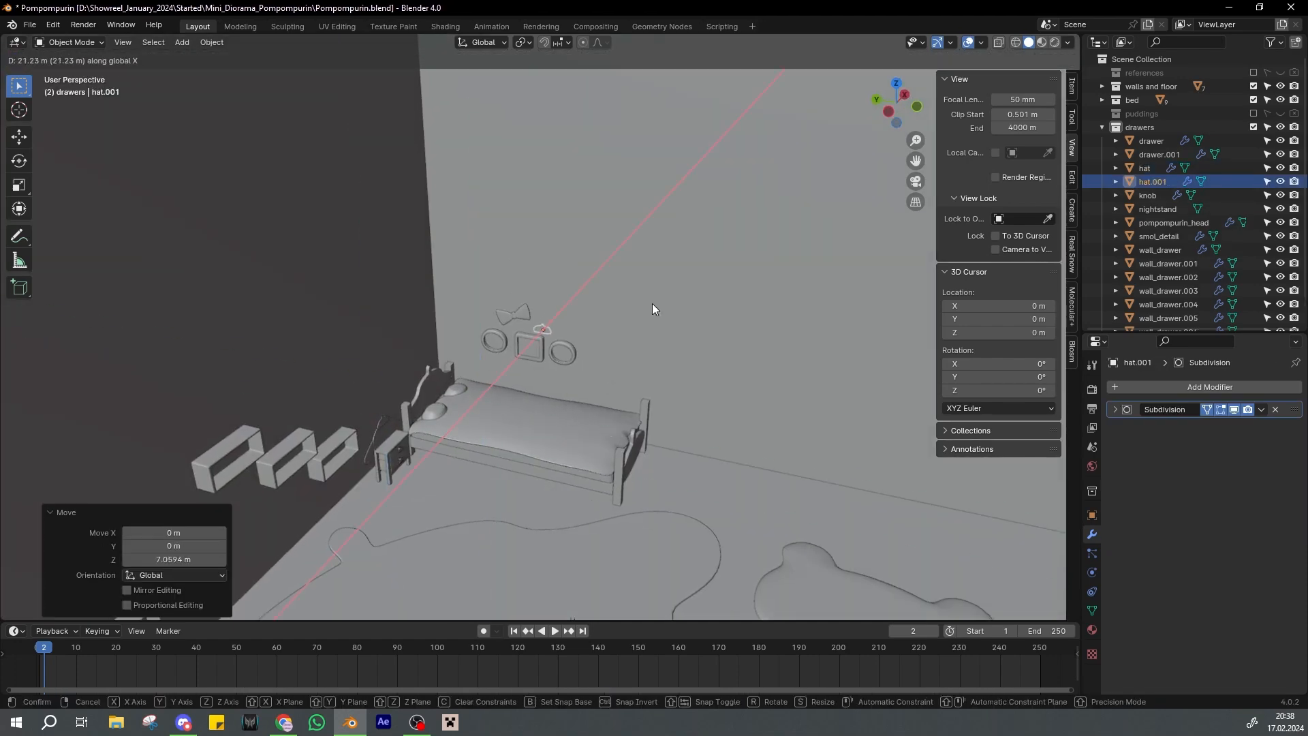
pyautogui.click(653, 304)
# Fine-position the hat copy against the wall above the frames, beside the bow, and save
pyautogui.scroll(9, 654, 303)
pyautogui.press('g')
pyautogui.press('y')
pyautogui.moveTo(657, 298)
pyautogui.mouseDown(button='middle')
pyautogui.moveTo(628, 304)
pyautogui.moveTo(645, 294)
pyautogui.mouseUp(button='middle')
pyautogui.press('x')
pyautogui.click(572, 327)
pyautogui.press('g')
pyautogui.press('z')
pyautogui.click(596, 259)
pyautogui.hotkey('ctrl', 's')
# Tilt the hat copy about the X axis and adjust its position along Y
pyautogui.press('r')
pyautogui.press('x')
pyautogui.click(611, 340)
pyautogui.press('g')
pyautogui.press('y')
pyautogui.click(611, 300)
# Shrink the bow and lower it along Z closer to the frames
pyautogui.click(477, 253)
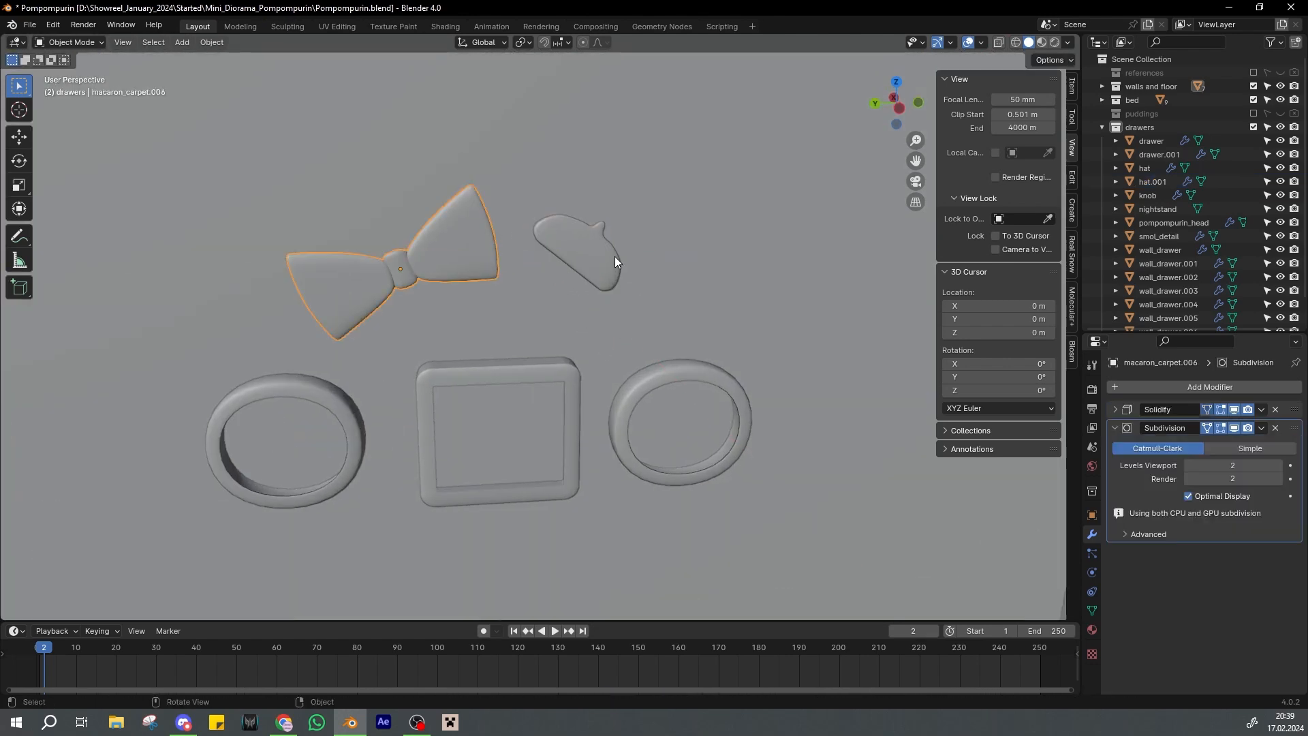
pyautogui.press('s')
pyautogui.click(545, 268)
pyautogui.hotkey('ctrl', 's')
pyautogui.press('g')
pyautogui.press('z')
pyautogui.click(530, 334)
# Enlarge the hat copy, rotate it about -15.4° around X, and save
pyautogui.click(594, 272)
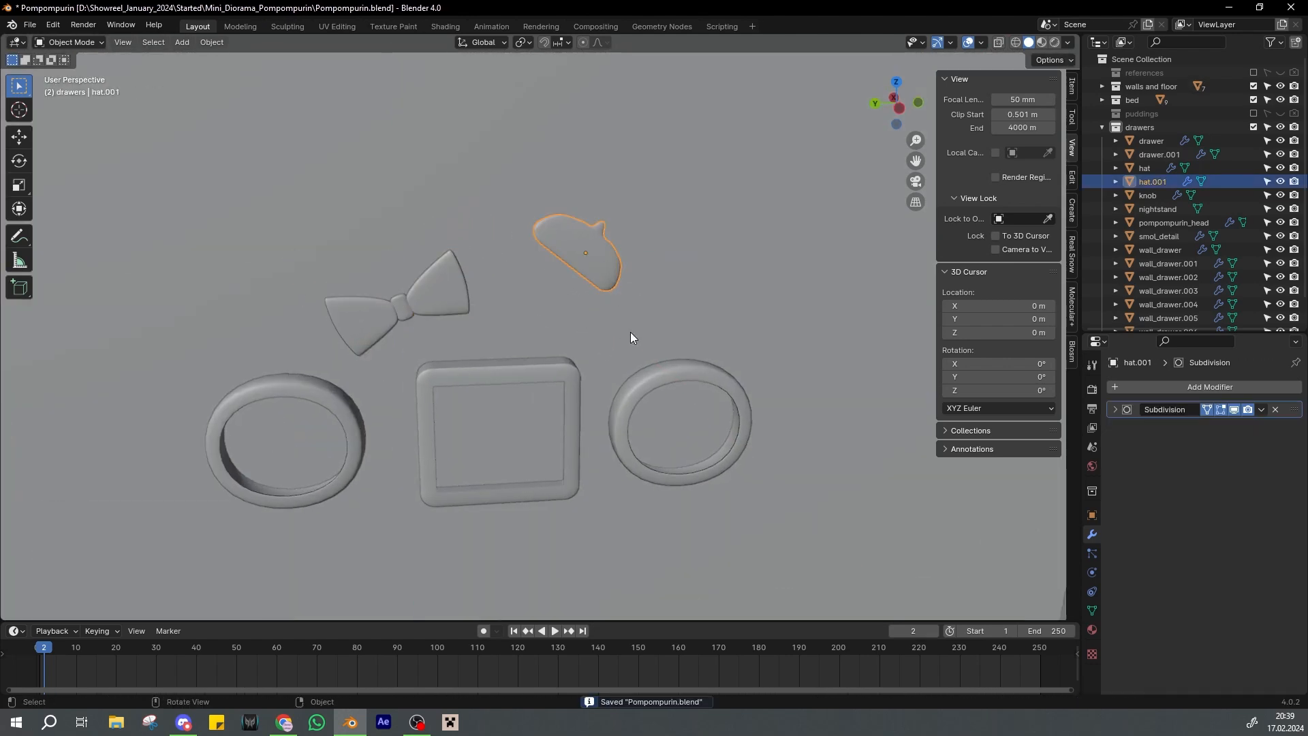
pyautogui.press('s')
pyautogui.click(666, 342)
pyautogui.hotkey('ctrl', 's')
pyautogui.press('r')
pyautogui.press('x')
pyautogui.click(701, 326)
pyautogui.scroll(2, 701, 324)
pyautogui.moveTo(702, 318); pyautogui.dragTo(692, 297, button='middle')
pyautogui.hotkey('ctrl', 's')
# Lower the hat copy along Z toward the frames and enlarge it slightly
pyautogui.press('g')
pyautogui.press('z')
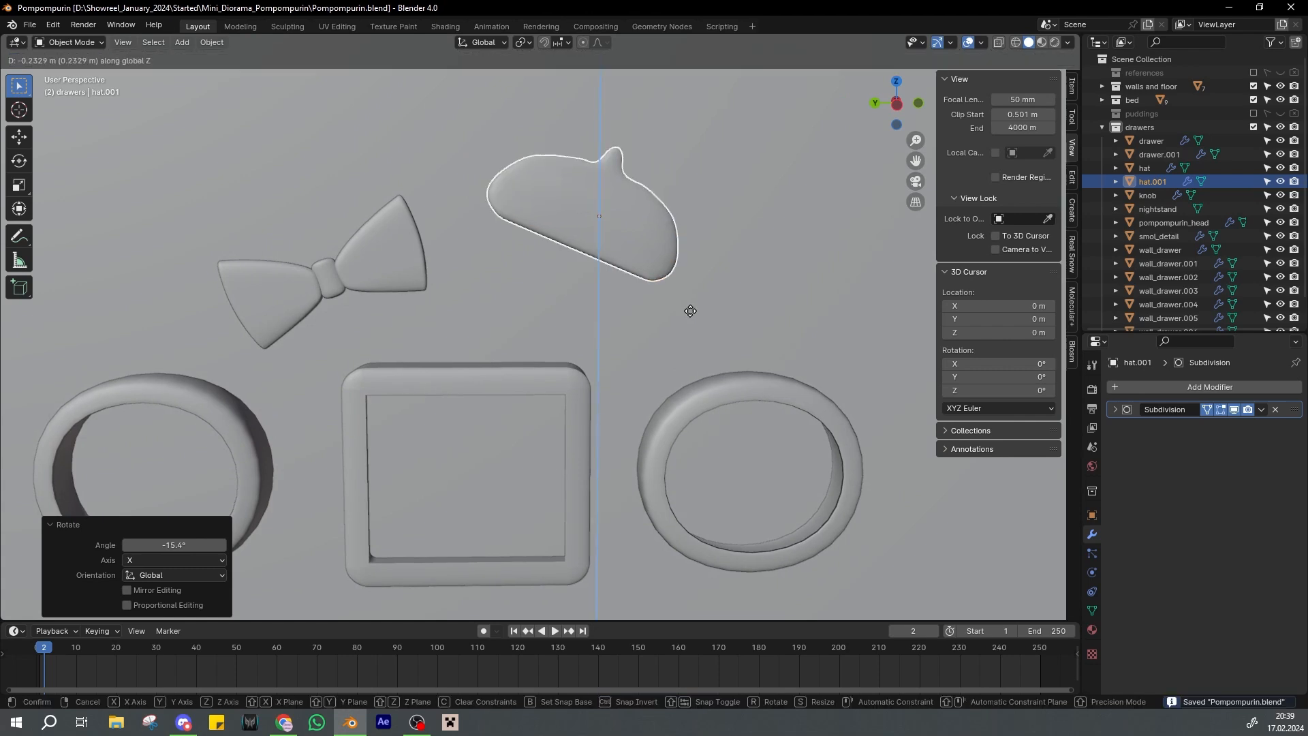
pyautogui.click(688, 333)
pyautogui.hotkey('ctrl', 's')
pyautogui.press('s')
pyautogui.click(682, 335)
# Scale the bow down, rotate it about -6.31° around X, and save
pyautogui.click(382, 267)
pyautogui.press('s')
pyautogui.click(543, 300)
pyautogui.hotkey('ctrl', 's')
pyautogui.press('r')
pyautogui.press('x')
pyautogui.click(558, 282)
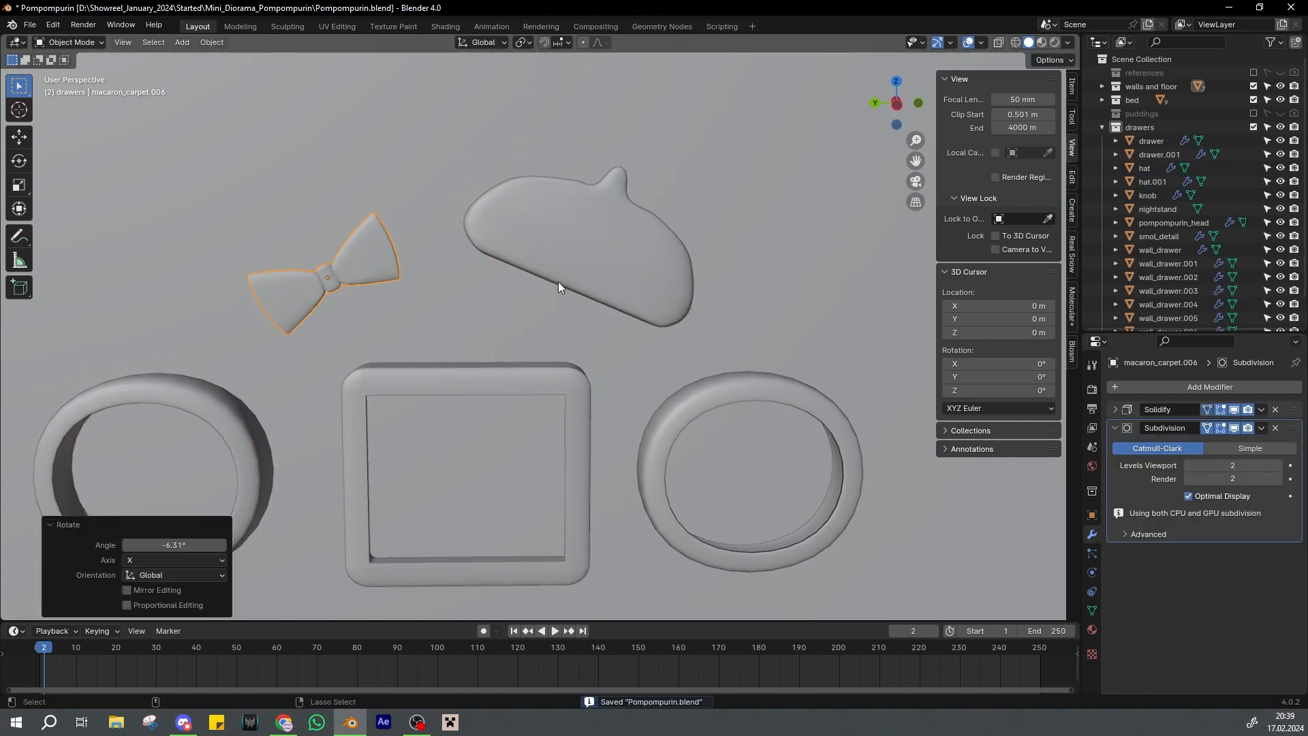
pyautogui.hotkey('ctrl', 's')
# Review the wall decorations, bed, carpet and wall drawers from several angles, saving the scene
pyautogui.click(558, 281)
pyautogui.scroll(-6, 522, 253)
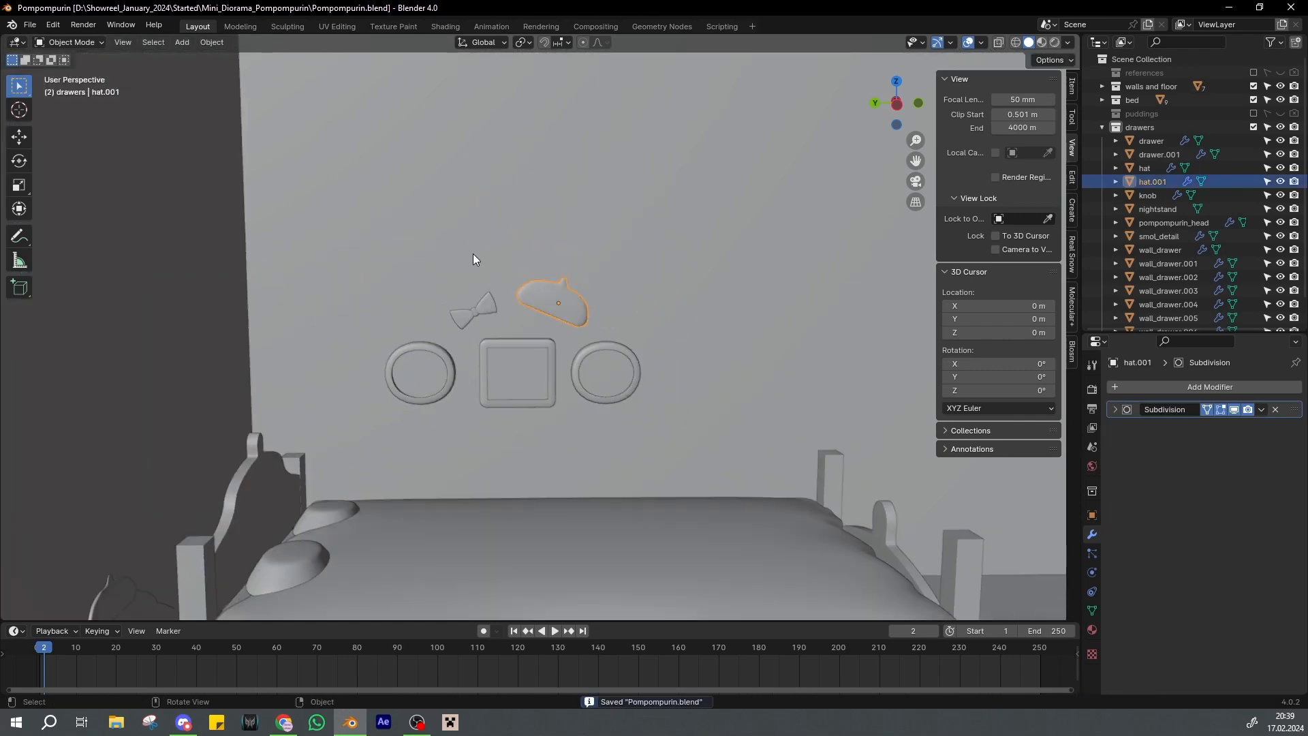
pyautogui.click(473, 255)
pyautogui.scroll(-3, 473, 254)
pyautogui.moveTo(473, 254); pyautogui.dragTo(553, 262, button='middle')
pyautogui.scroll(-2, 532, 320)
pyautogui.click(570, 315)
pyautogui.hotkey('ctrl', 's')
pyautogui.scroll(-2, 571, 315)
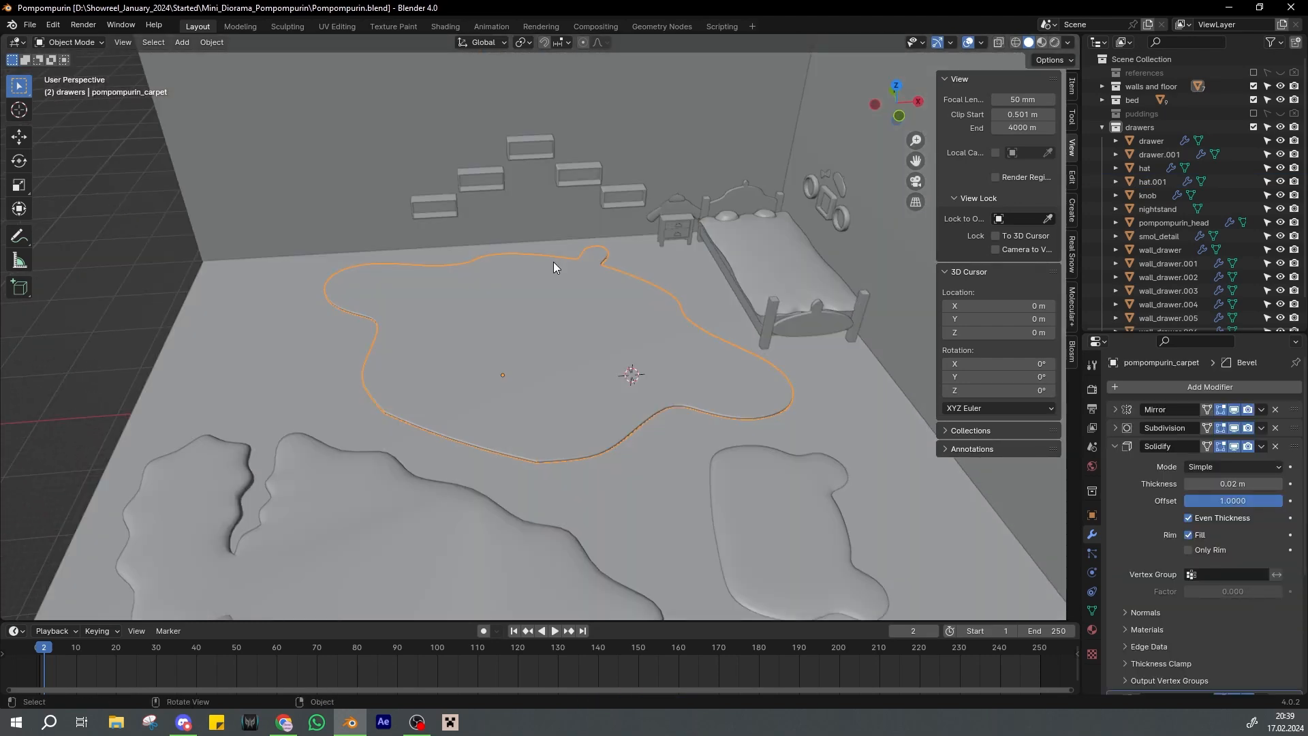
pyautogui.moveTo(553, 262); pyautogui.dragTo(571, 141, button='middle')
pyautogui.click(571, 141)
pyautogui.hotkey('ctrl', 's')
pyautogui.scroll(-2, 571, 146)
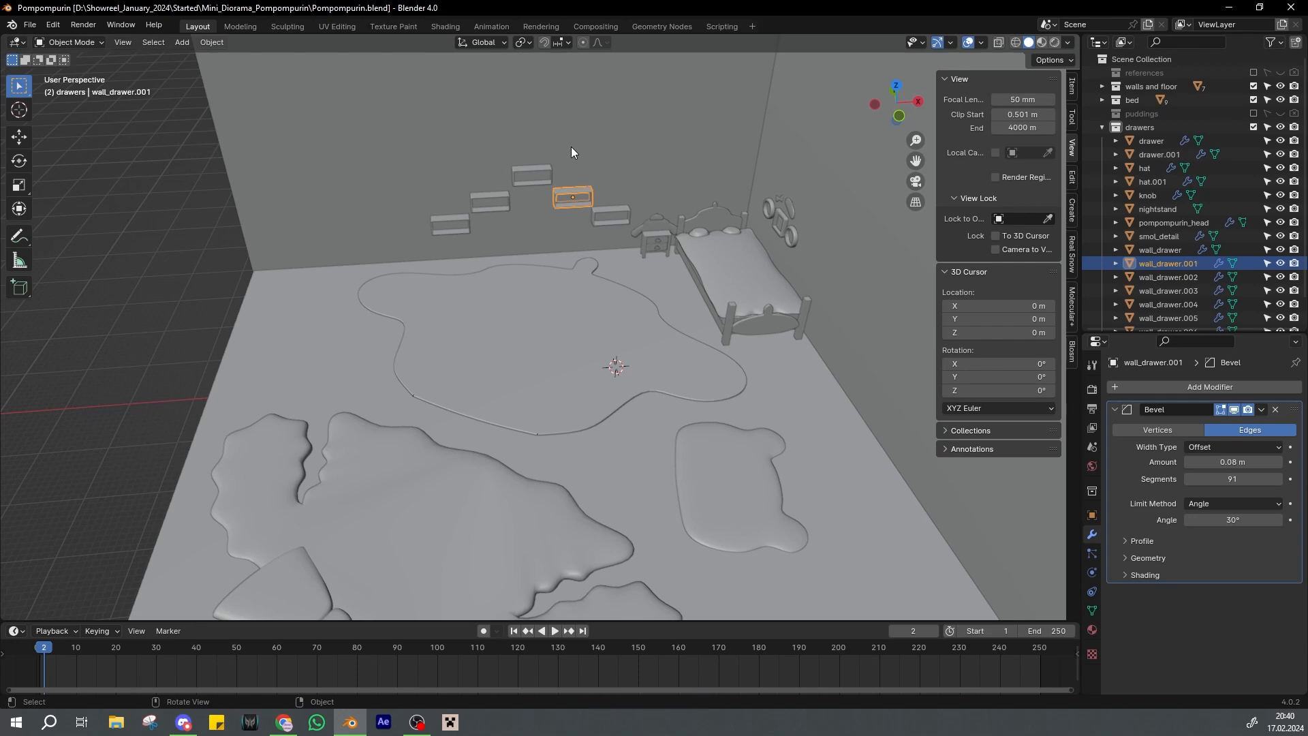
pyautogui.hotkey('ctrl', 's')
pyautogui.moveTo(572, 146); pyautogui.dragTo(661, 210, button='middle')
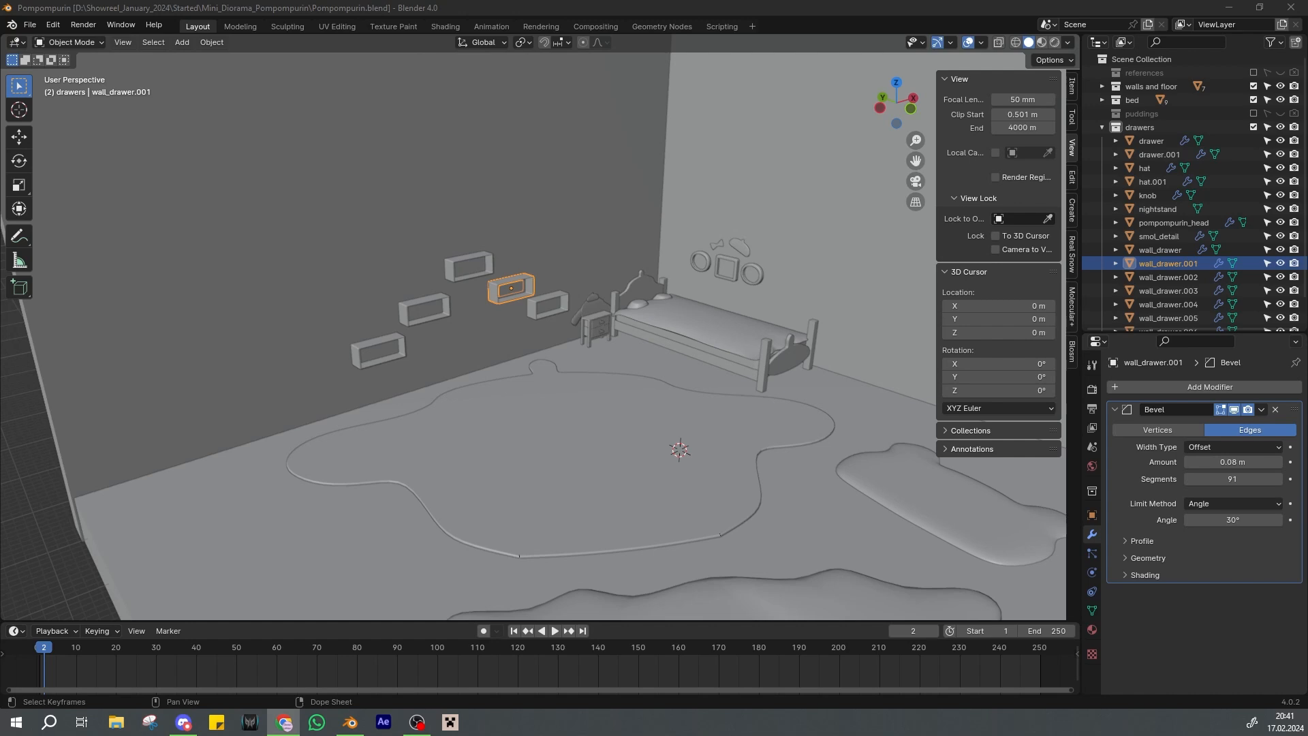
# Duplicate the bed's poles and wooden base together and move the copies along X across the room
pyautogui.moveTo(637, 412); pyautogui.dragTo(684, 400, button='middle')
pyautogui.scroll(1, 600, 417)
pyautogui.hotkey('ctrl', 's')
pyautogui.click(743, 339)
pyautogui.click(871, 453)
pyautogui.click(902, 482)
pyautogui.moveTo(901, 479); pyautogui.dragTo(832, 456, button='middle')
pyautogui.keyDown('shift'); pyautogui.click(868, 414); pyautogui.keyUp('shift')
pyautogui.hotkey('shift', 'd')
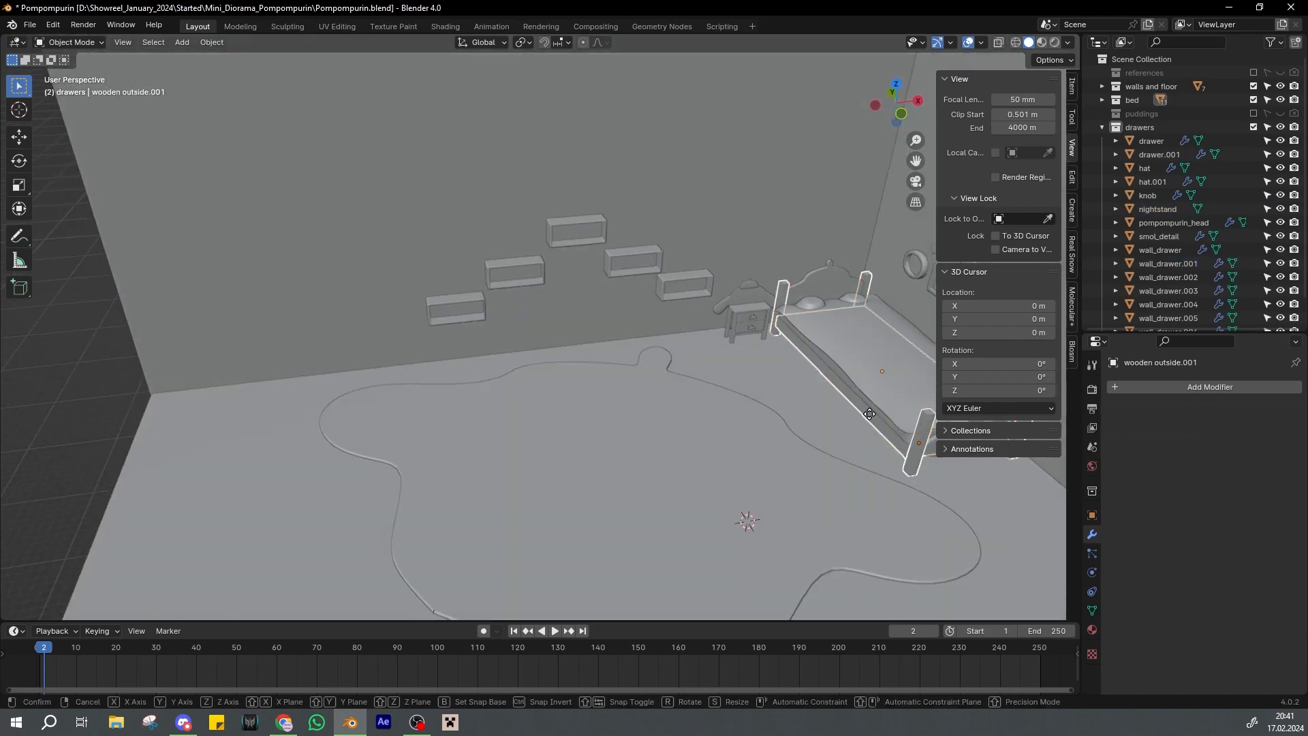
pyautogui.press('y')
pyautogui.press('x')
pyautogui.click(395, 440)
# Narrow the copied wooden base along the Y axis
pyautogui.moveTo(396, 443); pyautogui.dragTo(518, 470, button='middle')
pyautogui.click(722, 455)
pyautogui.press('s')
pyautogui.press('y')
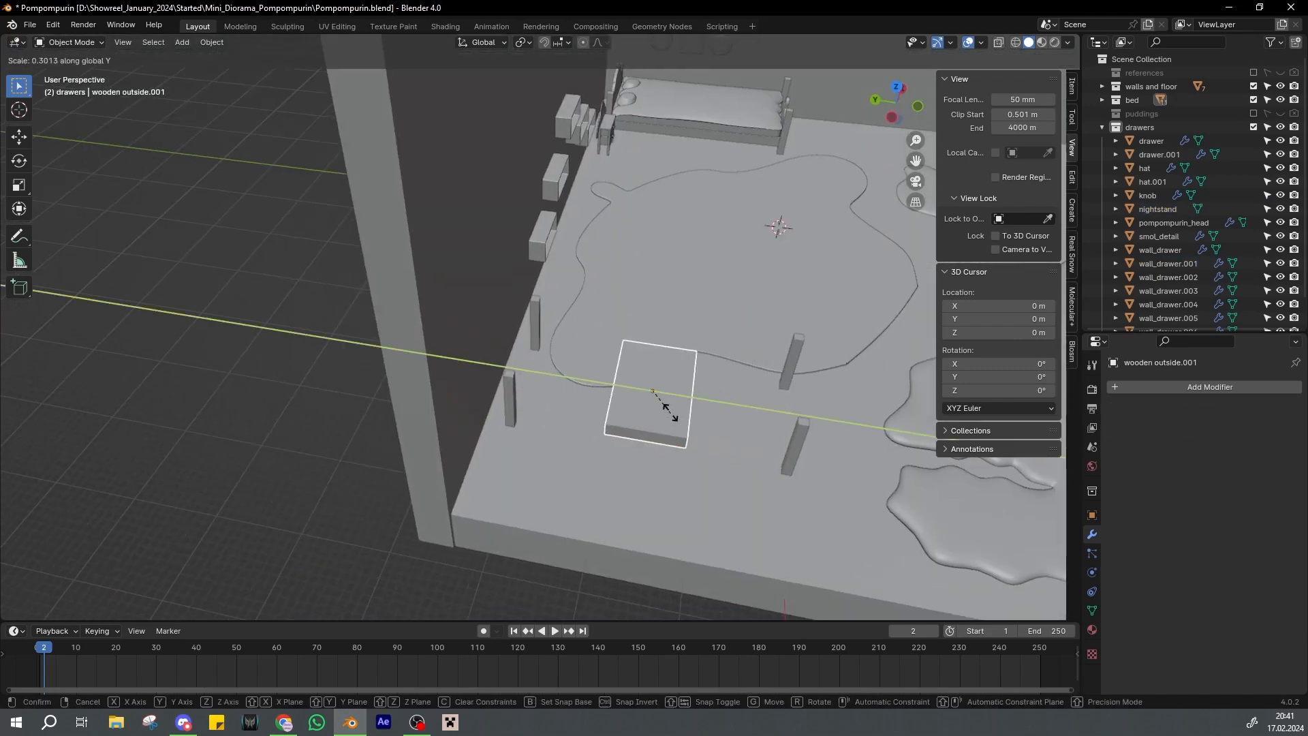
pyautogui.click(656, 396)
# Flatten the copied wooden base to about 0.404 along Z
pyautogui.moveTo(656, 399); pyautogui.dragTo(546, 402, button='middle')
pyautogui.scroll(1, 575, 442)
pyautogui.press('s')
pyautogui.press('z')
pyautogui.click(564, 440)
# Thin the wooden base further along Z, adjust its width along Y, and save
pyautogui.press('KP_Decimal')
pyautogui.press('s')
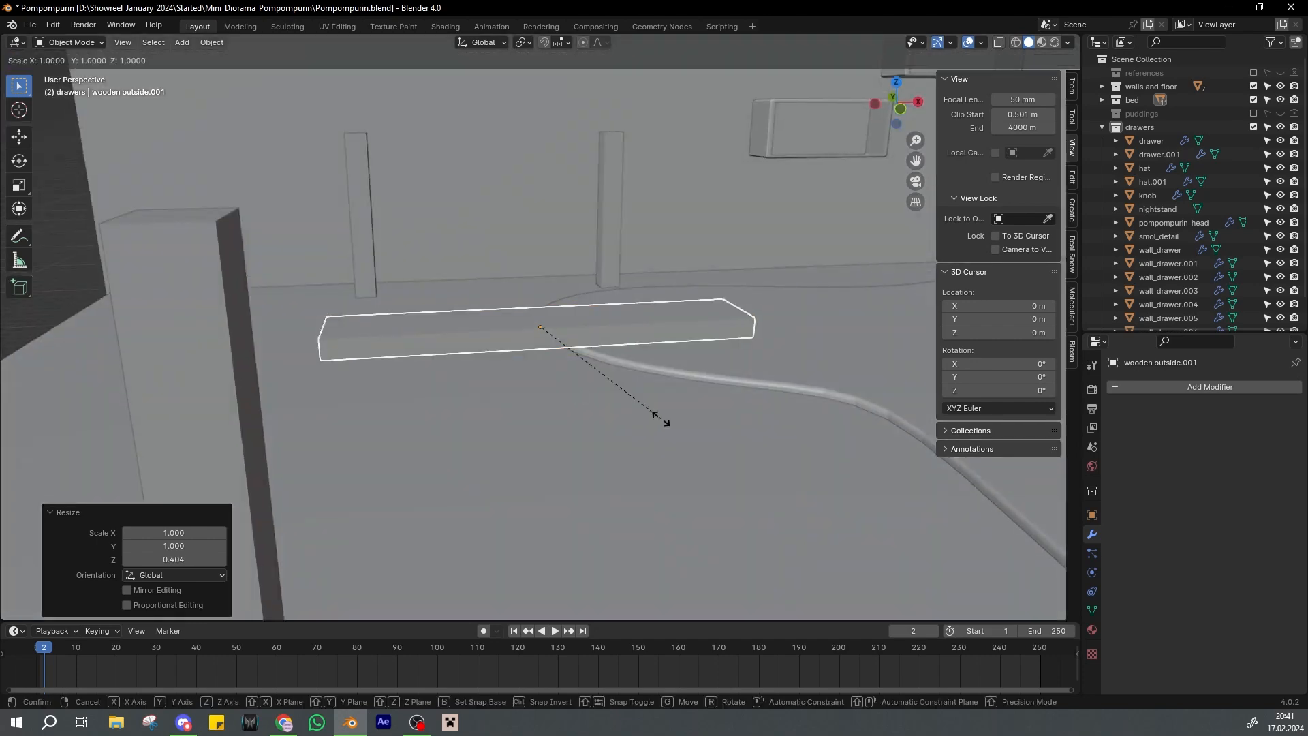
pyautogui.press('z')
pyautogui.click(571, 390)
pyautogui.press('s')
pyautogui.press('y')
pyautogui.click(649, 447)
pyautogui.scroll(-3, 649, 447)
pyautogui.hotkey('ctrl', 's')
# Set the copied poles' Array.001 relative offset Y factor to 5.1
pyautogui.click(463, 390)
pyautogui.moveTo(463, 390); pyautogui.dragTo(580, 471, button='middle')
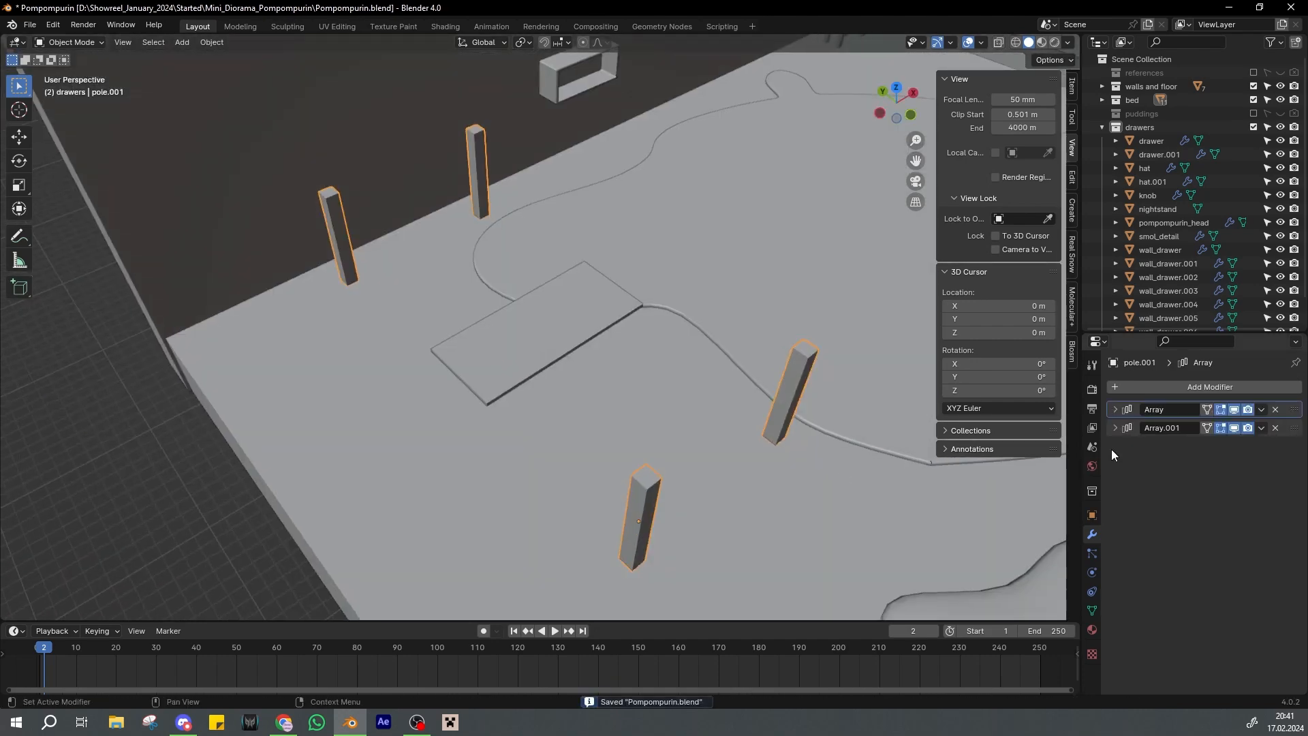
pyautogui.click(1116, 428)
pyautogui.moveTo(1232, 520); pyautogui.dragTo(1141, 520)
pyautogui.moveTo(747, 436); pyautogui.dragTo(664, 378, button='middle')
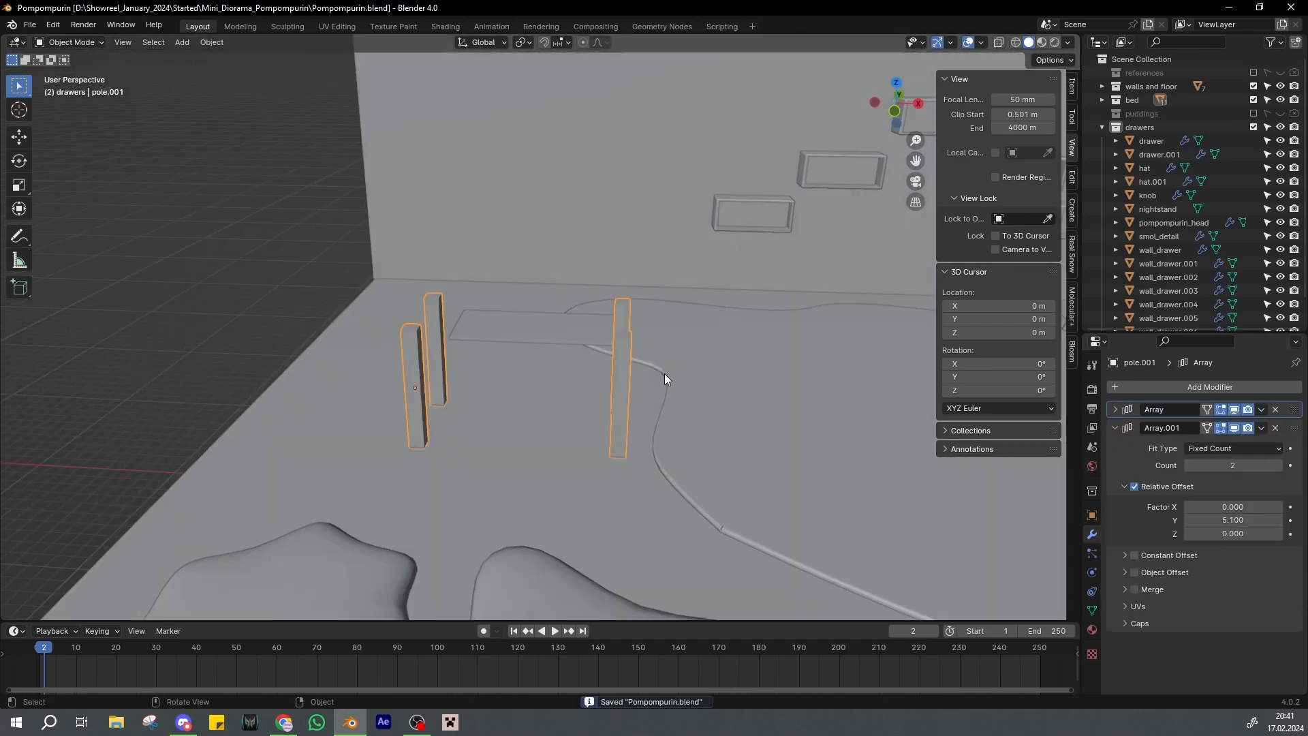
# Move the flattened slab along Y between the four poles and scale it to about 1.14 along Y
pyautogui.click(603, 343)
pyautogui.moveTo(603, 343); pyautogui.dragTo(622, 373, button='middle')
pyautogui.press('g')
pyautogui.press('y')
pyautogui.click(614, 514)
pyautogui.press('KP_Decimal')
pyautogui.moveTo(614, 514); pyautogui.dragTo(655, 394, button='middle')
pyautogui.press('g')
pyautogui.press('y')
pyautogui.click(716, 390)
# Align the slab with the four poles along Y in top view and save
pyautogui.press('g')
pyautogui.press('y')
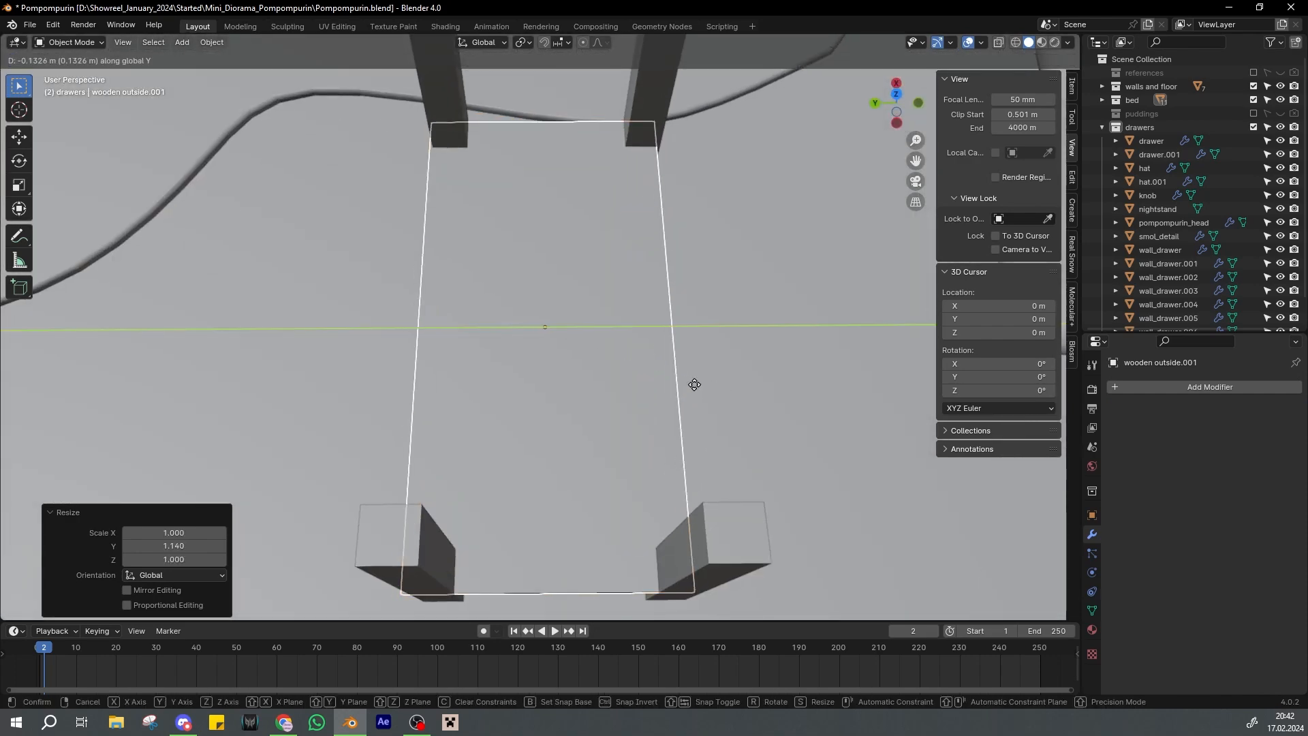
pyautogui.click(697, 392)
pyautogui.press('KP_7')
pyautogui.press('g')
pyautogui.press('y')
pyautogui.click(742, 379)
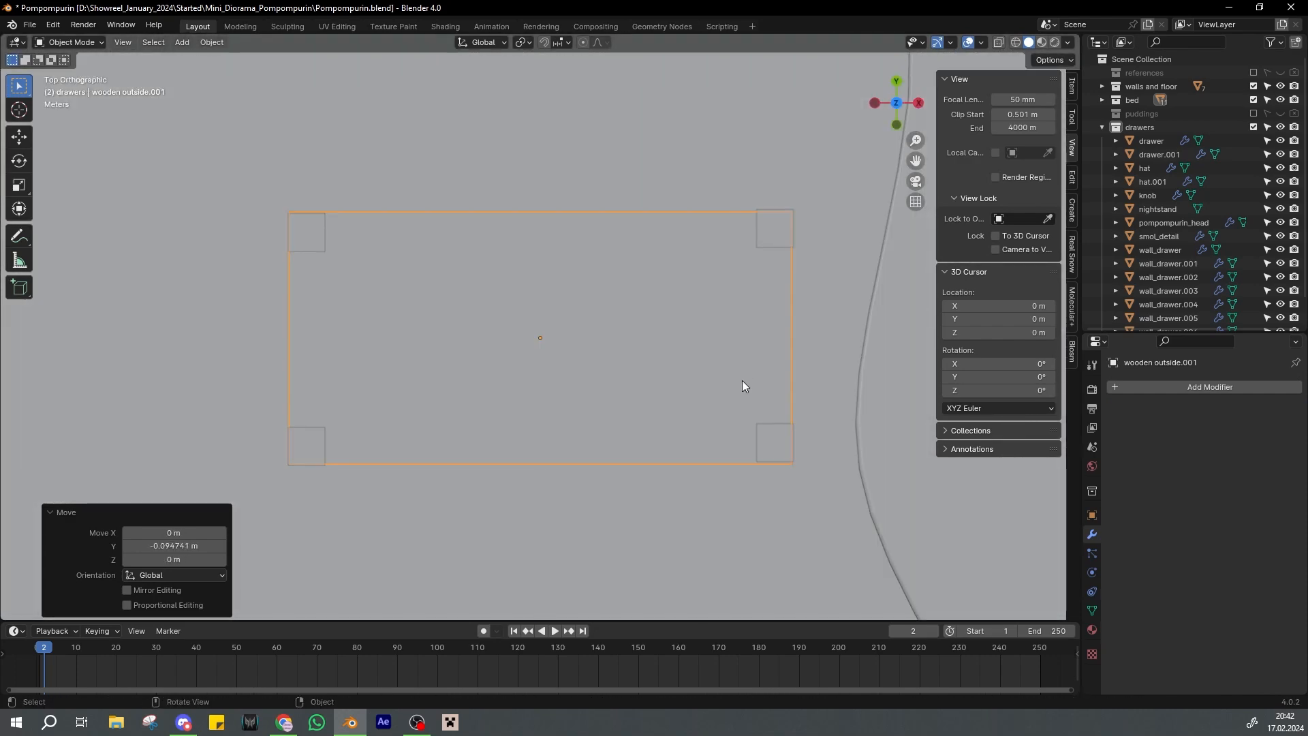
pyautogui.hotkey('ctrl', 's')
# Scale the slab to about 1.003 along Y and 0.984 uniformly to fit the poles, and save
pyautogui.press('s')
pyautogui.press('y')
pyautogui.click(742, 379)
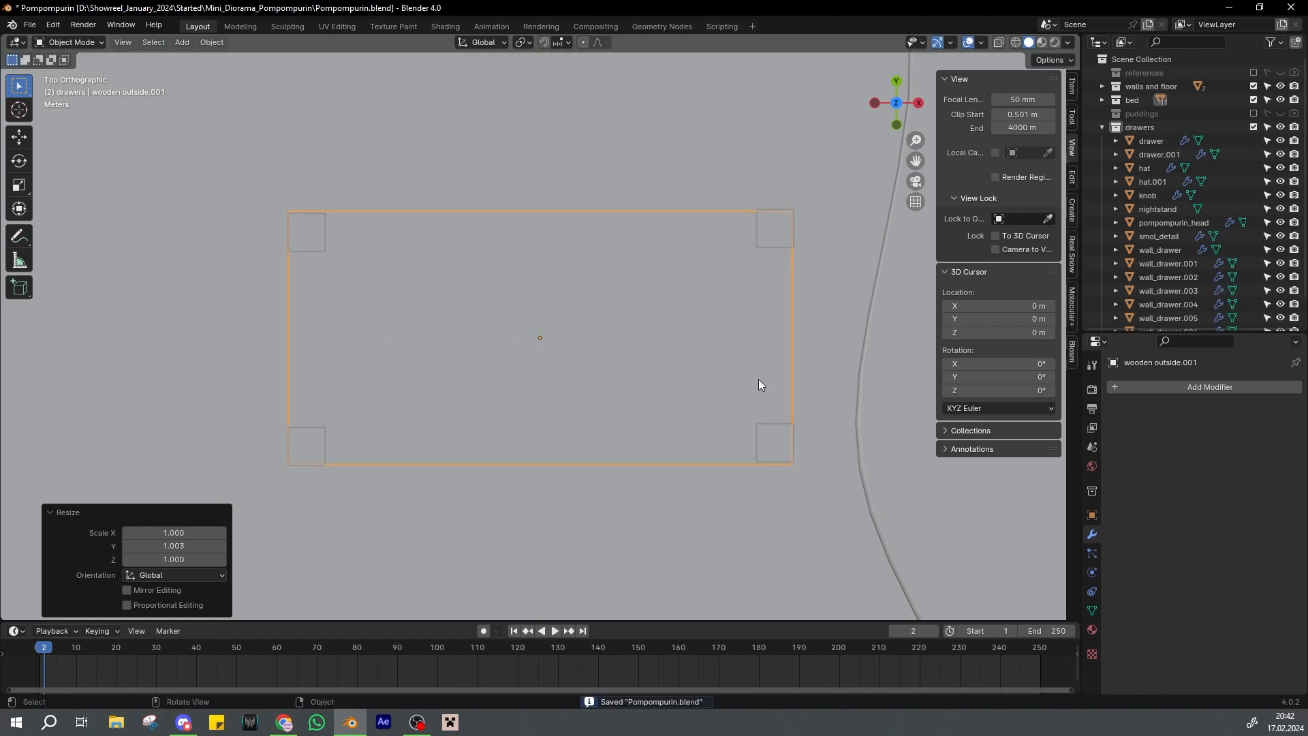
pyautogui.press('s')
pyautogui.click(760, 380)
pyautogui.press('s')
pyautogui.click(792, 377)
pyautogui.hotkey('ctrl', 's')
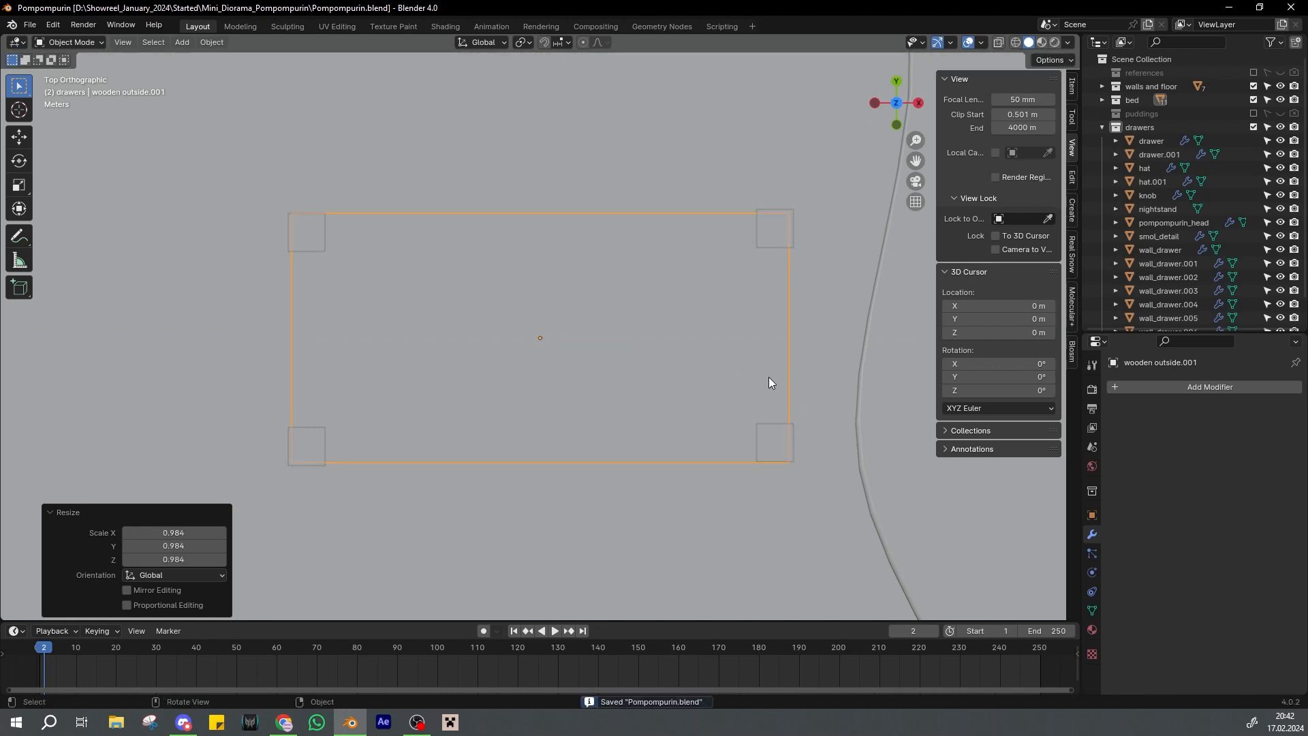
# Reduce the poles' X spacing in the first Array modifier to match the slab's edge, and select the slab
pyautogui.click(773, 435)
pyautogui.click(1279, 522)
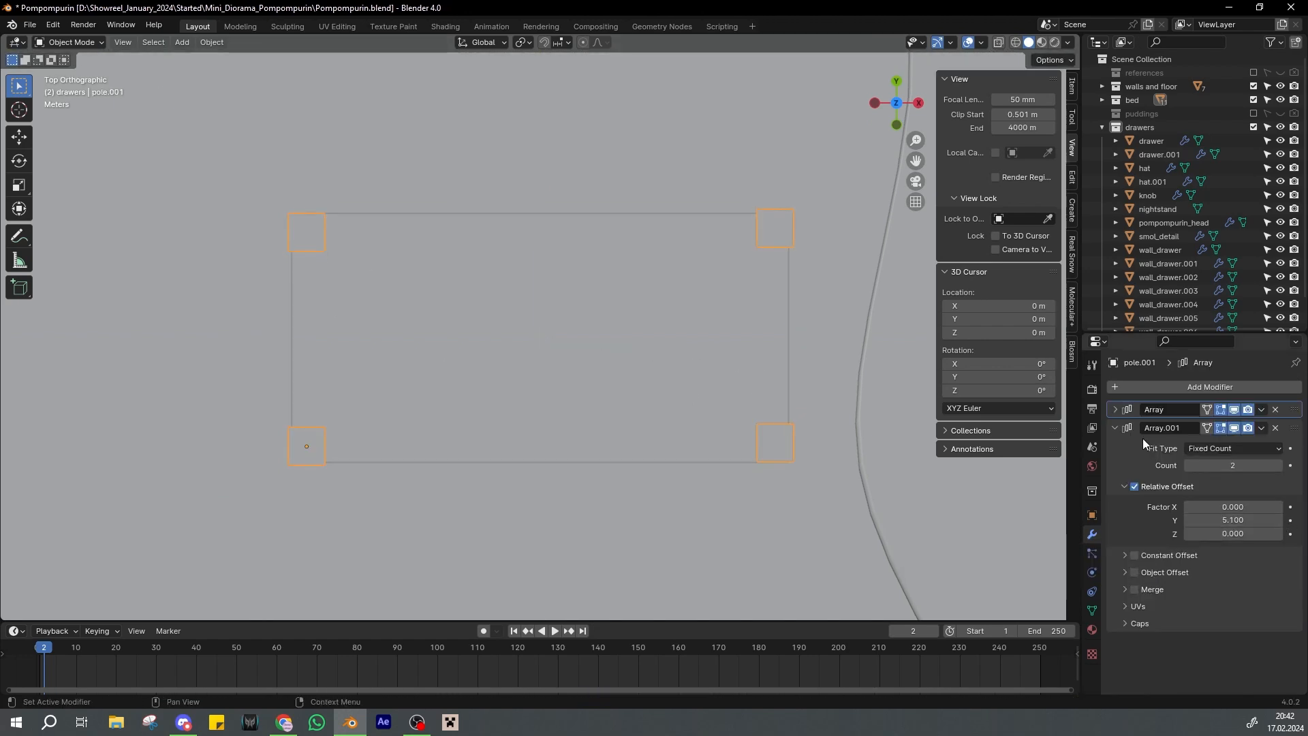
pyautogui.click(1116, 411)
pyautogui.click(586, 428)
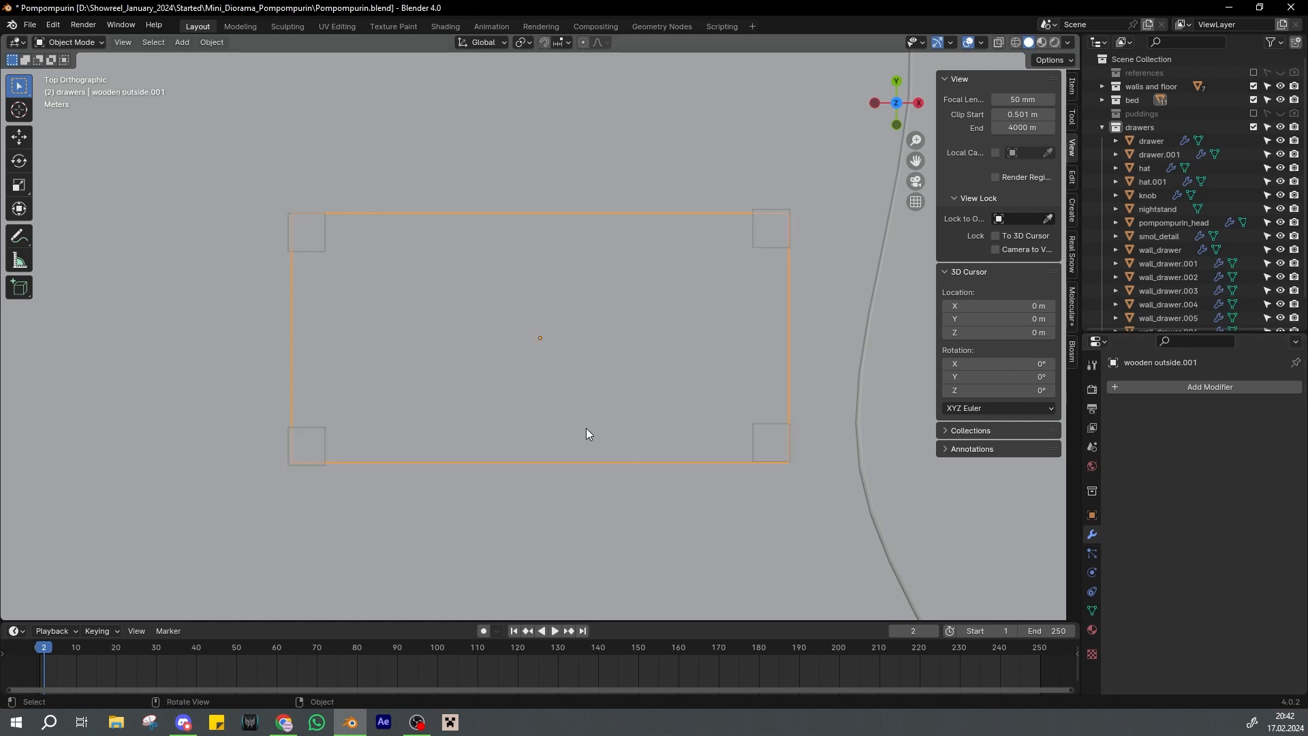
# Save the file and nudge the slab to line up with the four poles in top view
pyautogui.moveTo(586, 428); pyautogui.dragTo(652, 438, button='middle')
pyautogui.press('KP_7')
pyautogui.hotkey('ctrl', 's')
pyautogui.scroll(1, 739, 401)
pyautogui.press('g')
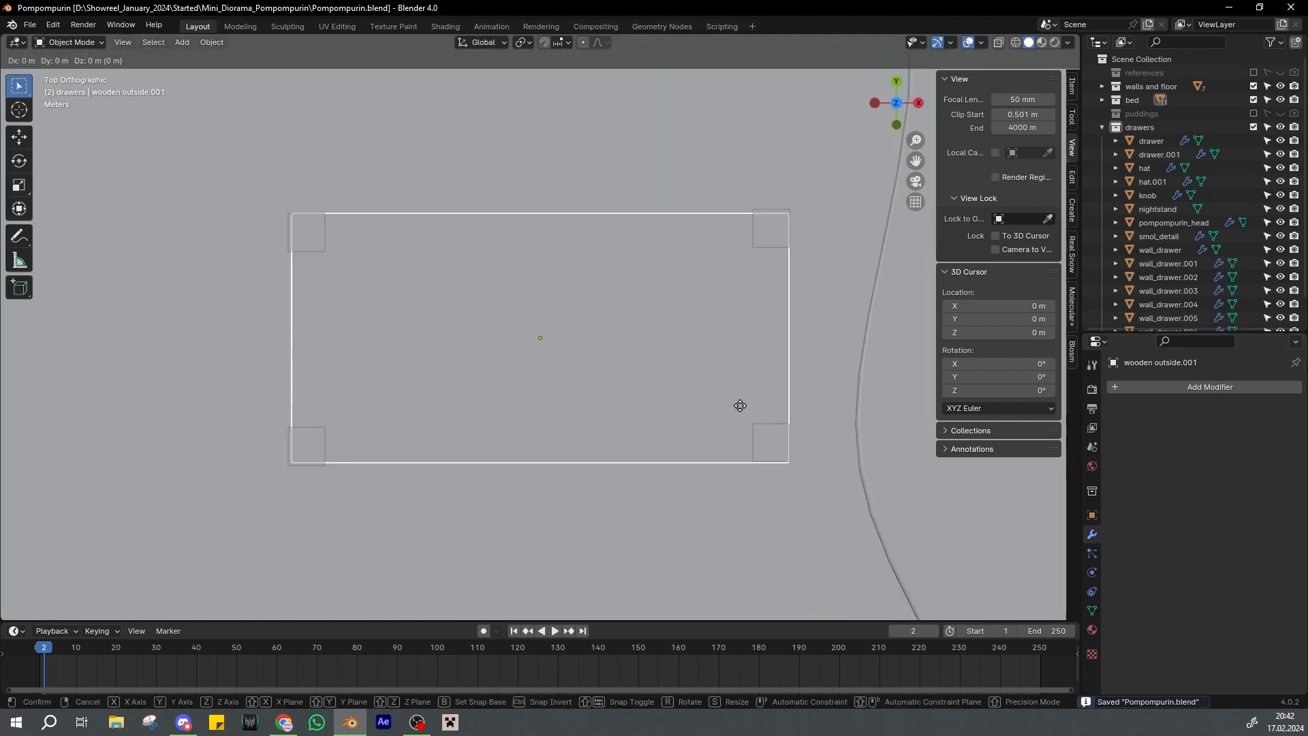
pyautogui.click(740, 406)
pyautogui.click(761, 431)
pyautogui.press('g')
pyautogui.press('y')
pyautogui.rightClick(778, 293)
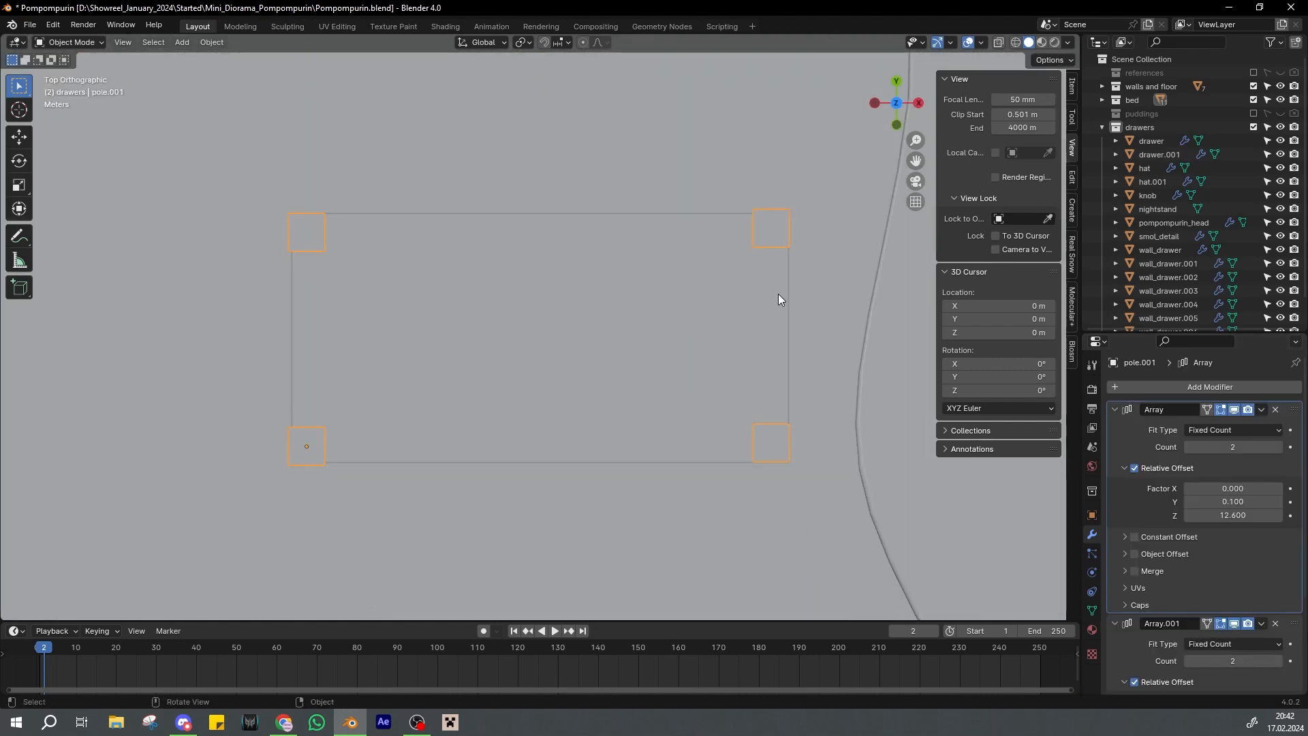
pyautogui.click(779, 294)
pyautogui.hotkey('ctrl', 's')
# Apply the poles' Array modifiers and separate the mesh by loose parts into individual poles
pyautogui.click(767, 449)
pyautogui.hotkey('ctrl', 'a')
pyautogui.hotkey('ctrl', 'a')
pyautogui.press('Tab')
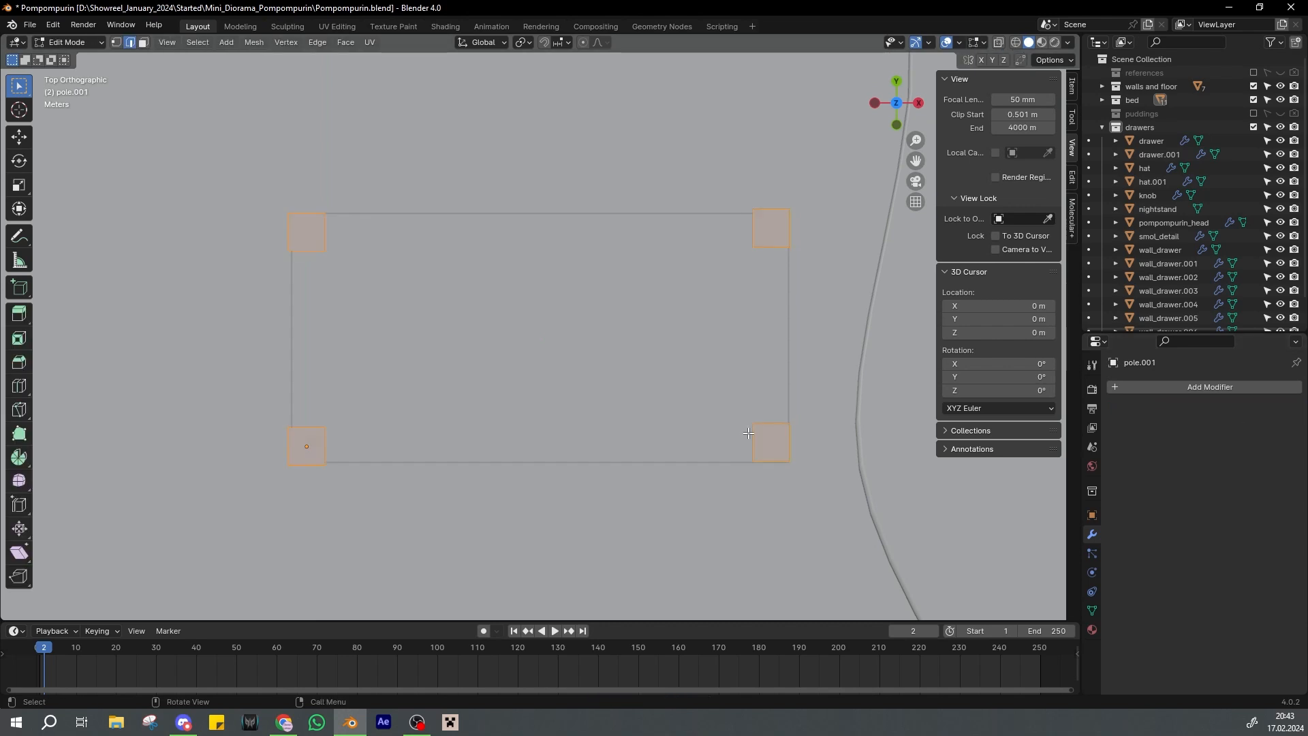
pyautogui.press('p')
pyautogui.click(747, 432)
pyautogui.press('Tab')
# Move the back-left pole along X until its outer side is flush with the slab's edge
pyautogui.click(301, 233)
pyautogui.scroll(2, 375, 273)
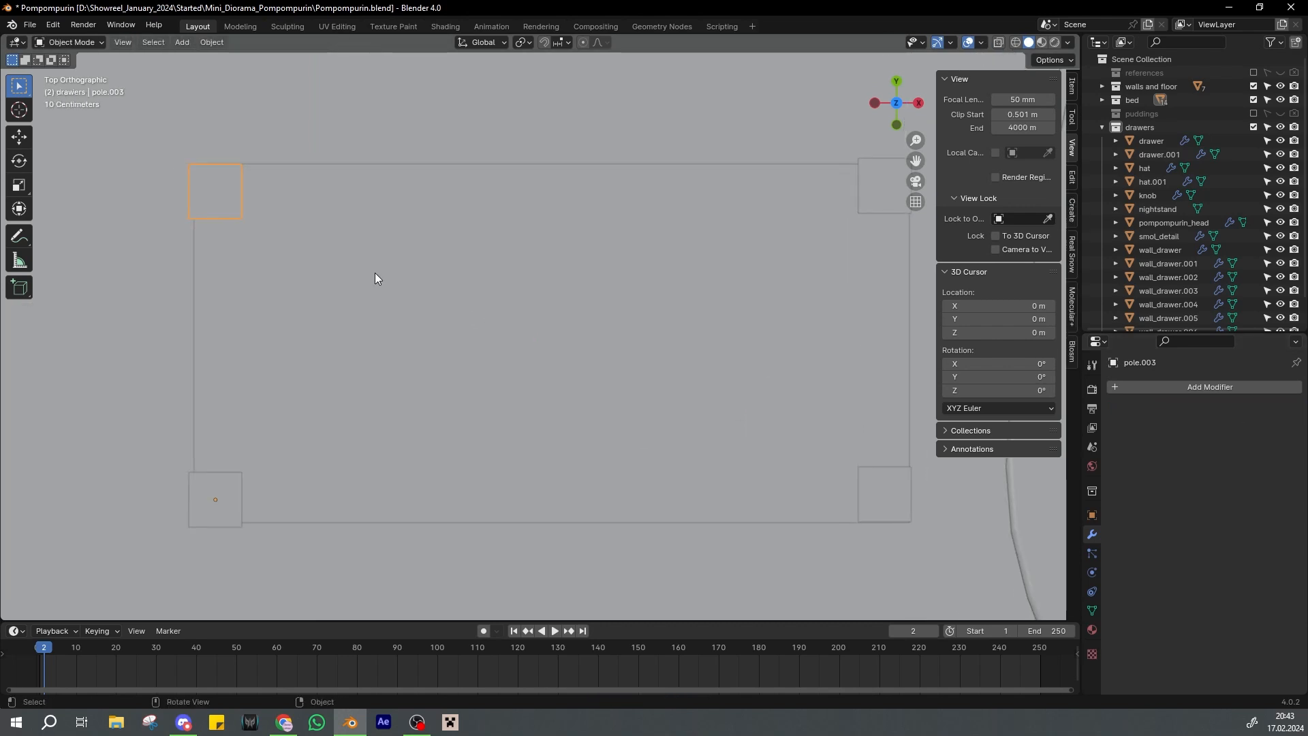
pyautogui.press('g')
pyautogui.press('x')
pyautogui.click(380, 274)
# Move the front-left pole along X and Y to fit flush in the slab's corner
pyautogui.click(236, 479)
pyautogui.press('g')
pyautogui.press('x')
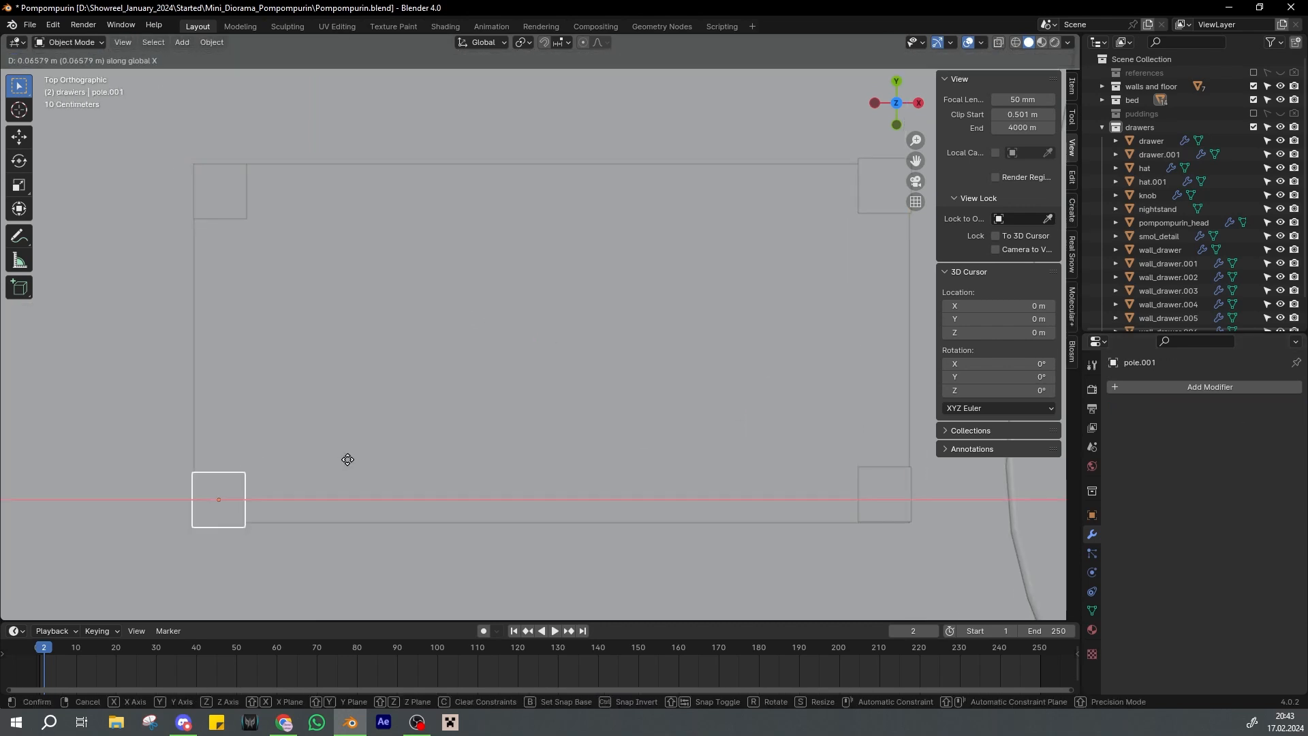
pyautogui.click(349, 459)
pyautogui.press('g')
pyautogui.press('y')
pyautogui.click(351, 455)
# Move the front-right pole to fit flush in the slab's corner
pyautogui.keyDown('shift'); pyautogui.moveTo(705, 446); pyautogui.dragTo(423, 427, button='middle'); pyautogui.keyUp('shift')
pyautogui.click(603, 470)
pyautogui.scroll(2, 648, 463)
pyautogui.keyDown('shift'); pyautogui.moveTo(685, 466); pyautogui.dragTo(603, 420, button='middle'); pyautogui.keyUp('shift')
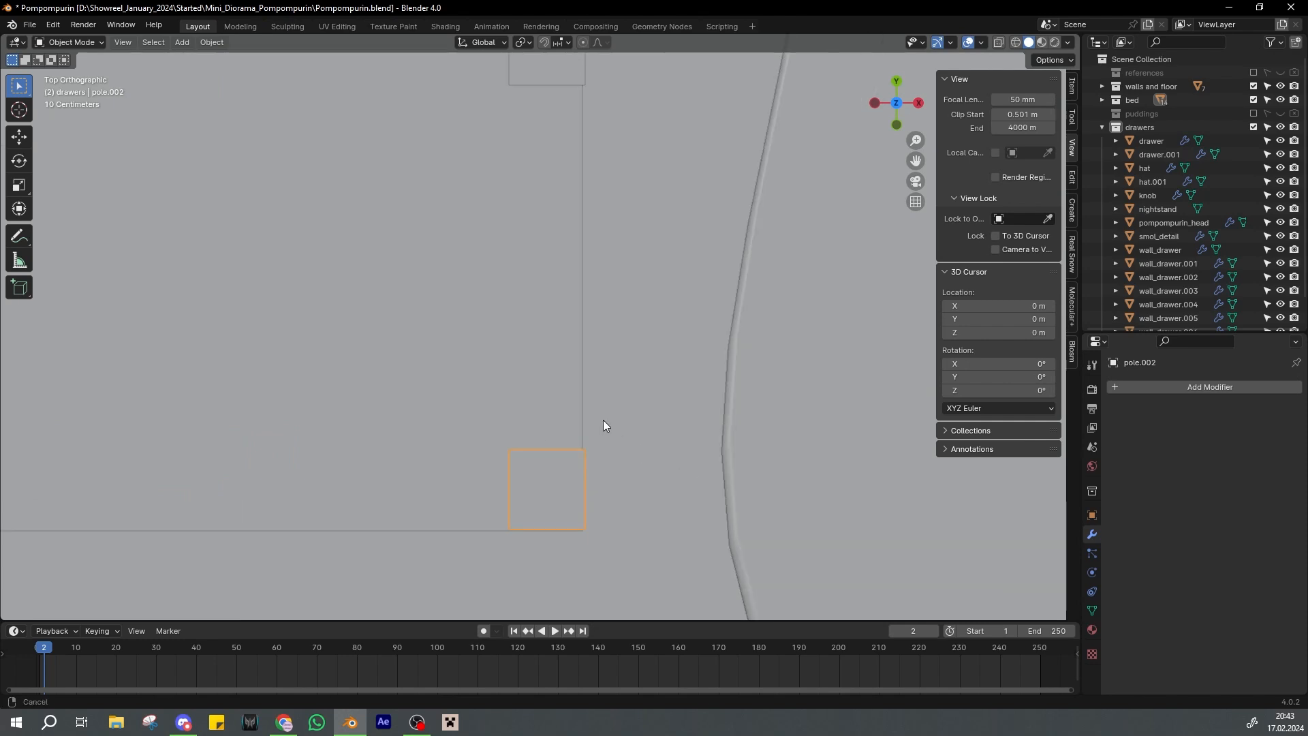
pyautogui.scroll(1, 601, 420)
pyautogui.press('g')
pyautogui.click(641, 466)
pyautogui.scroll(-2, 637, 464)
pyautogui.click(549, 122)
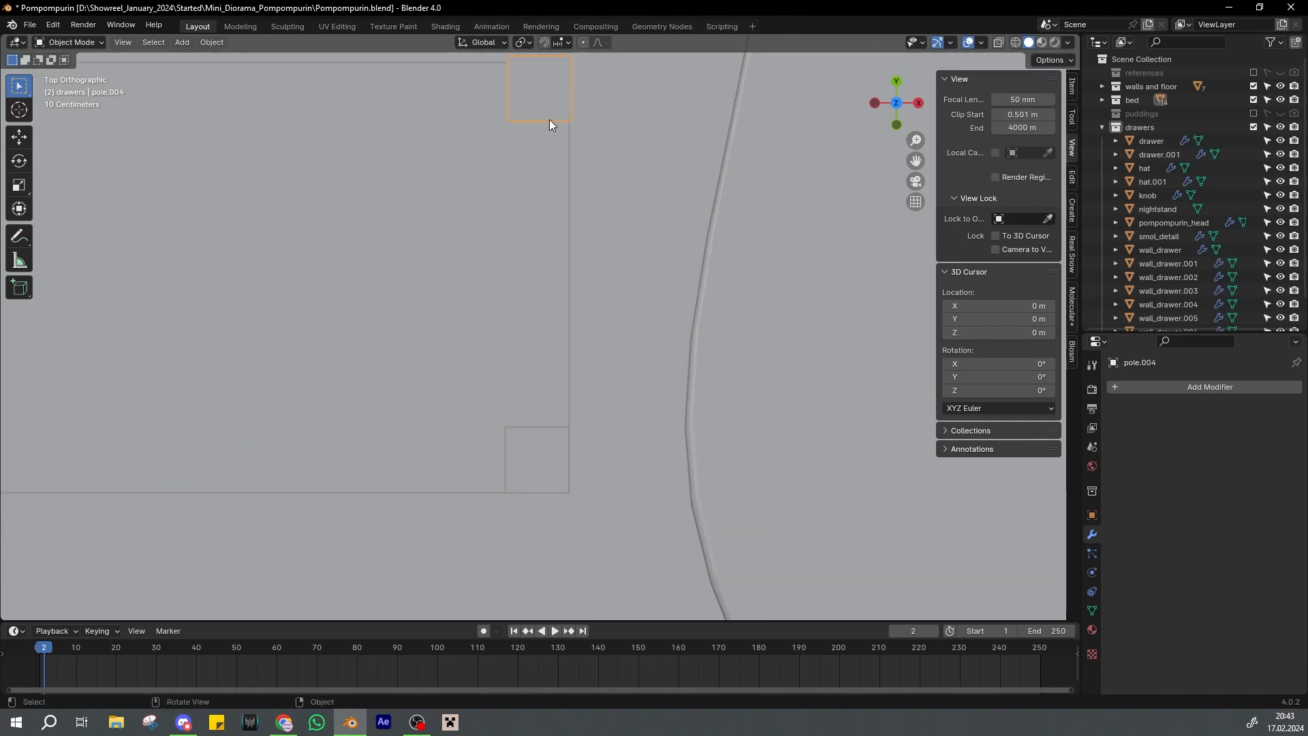
pyautogui.scroll(-2, 1186, 276)
pyautogui.scroll(2, 713, 227)
pyautogui.scroll(-3, 682, 213)
pyautogui.click(542, 154)
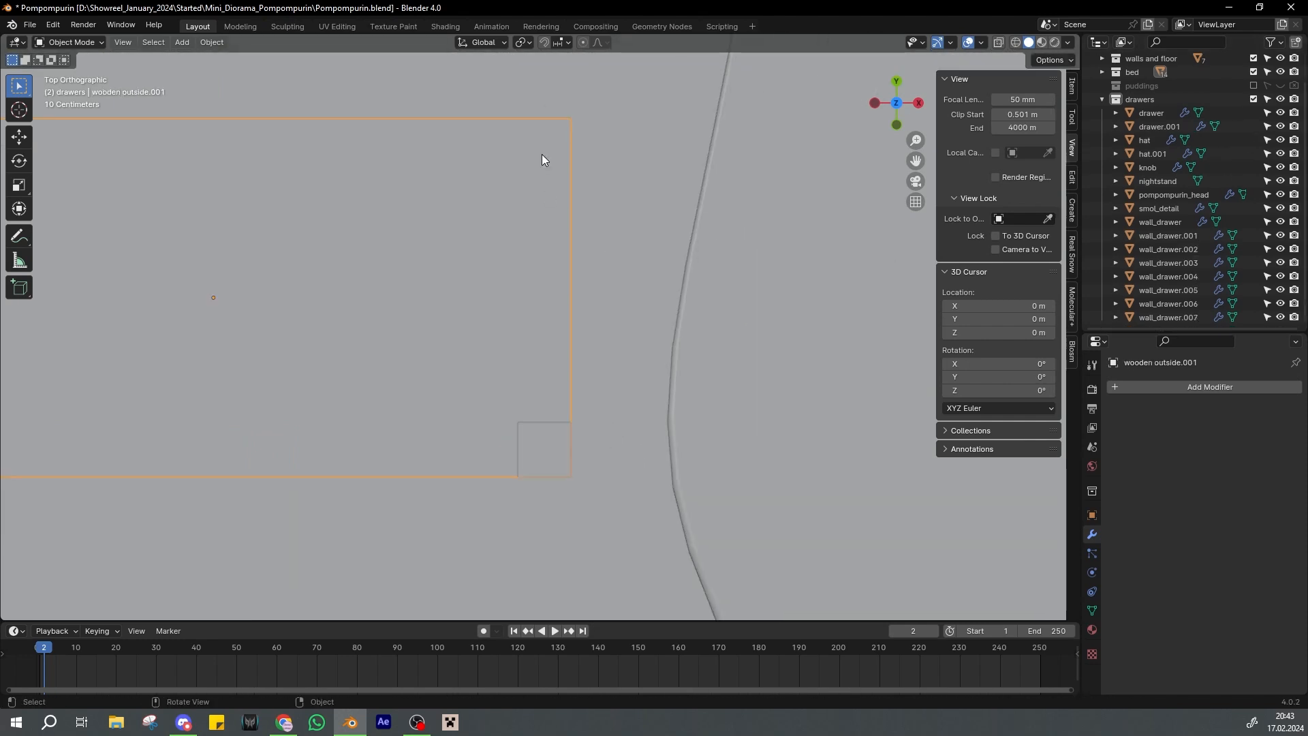
pyautogui.click(1159, 250)
pyautogui.press('a')
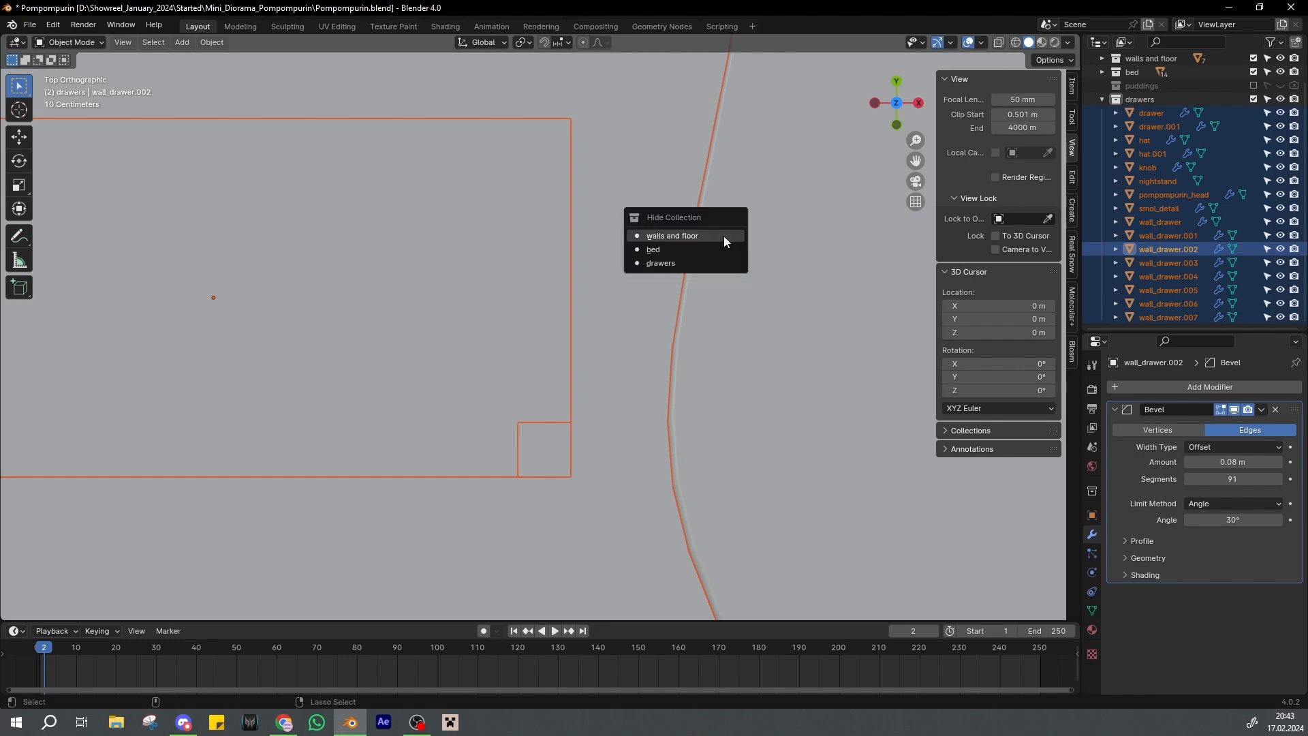
pyautogui.press('h')
pyautogui.moveTo(1281, 113); pyautogui.dragTo(1281, 141)
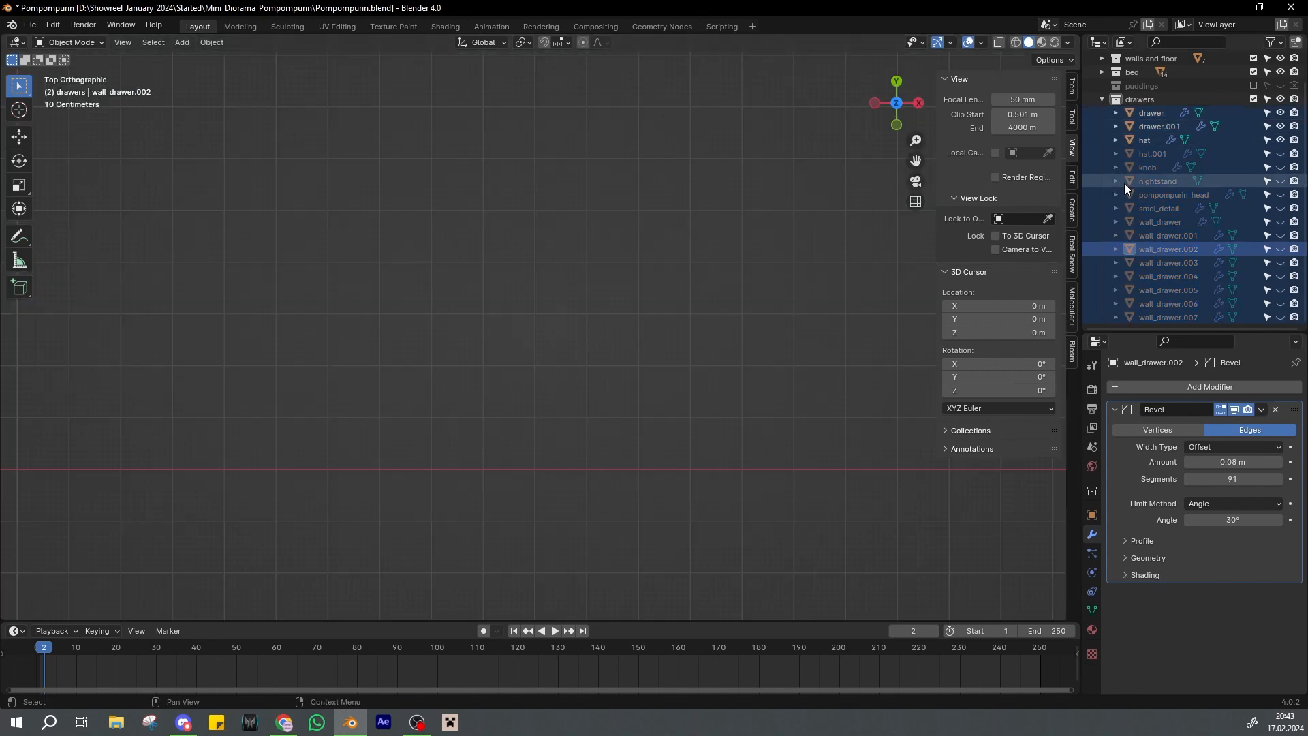
pyautogui.hotkey('ctrl', 's')
pyautogui.press('a')
pyautogui.scroll(-1, 674, 266)
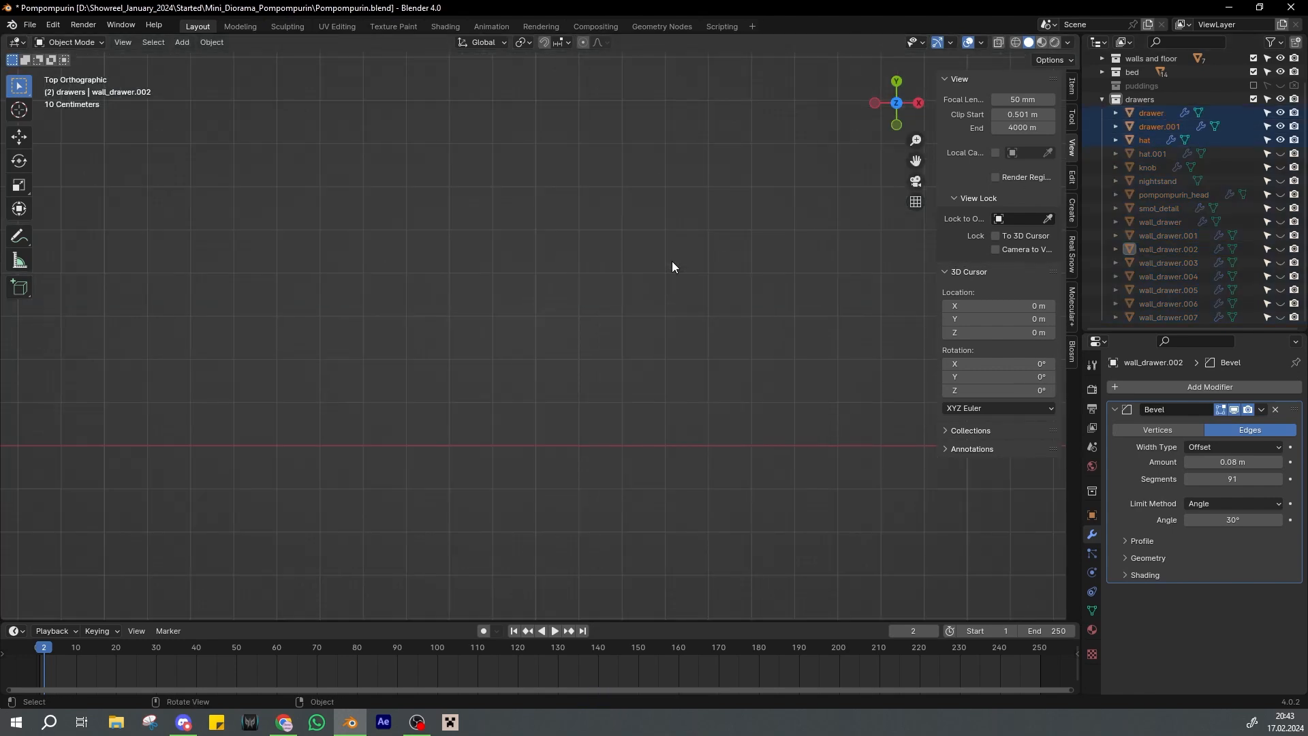
pyautogui.hotkey('alt', 'h')
# Select the back-right pole, save, and move it from the bed collection into the drawers collection
pyautogui.click(552, 189)
pyautogui.moveTo(552, 186); pyautogui.dragTo(584, 256)
pyautogui.keyDown('shift'); pyautogui.moveTo(552, 185); pyautogui.dragTo(583, 256, button='middle'); pyautogui.keyUp('shift')
pyautogui.hotkey('ctrl', 's')
pyautogui.scroll(3, 722, 242)
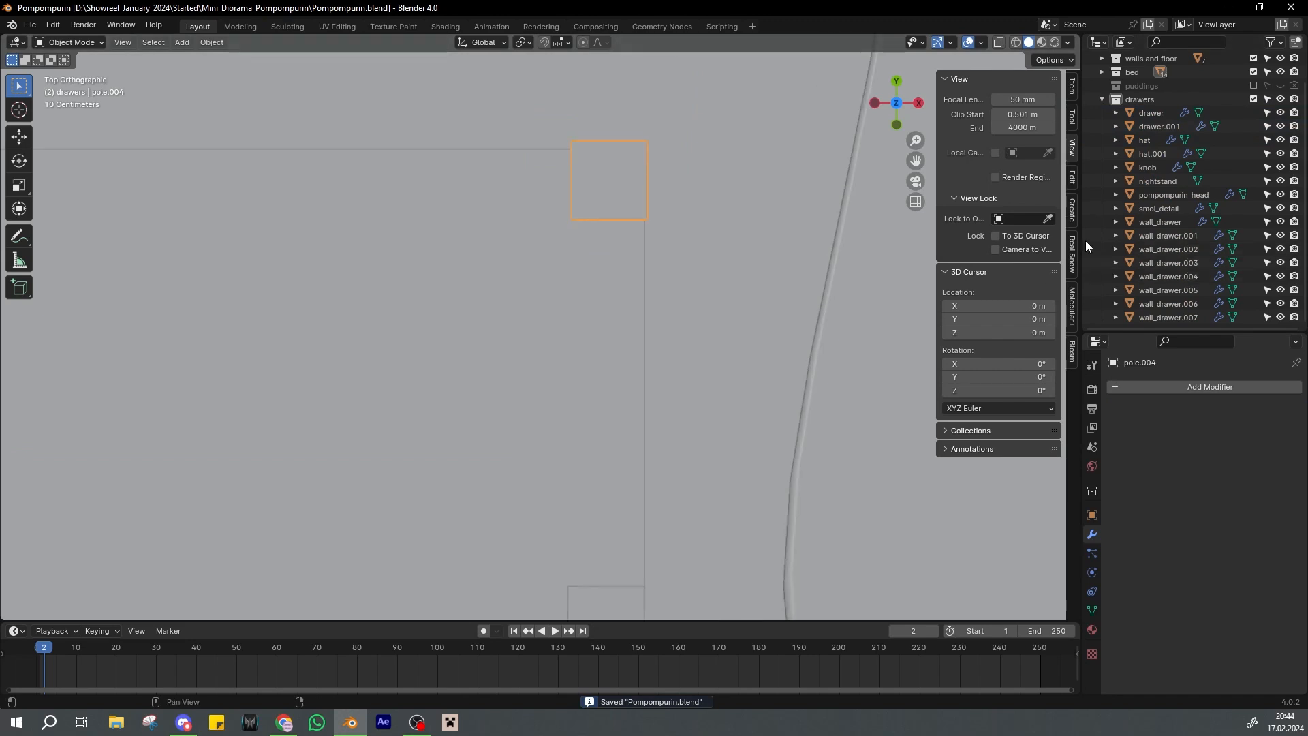
pyautogui.moveTo(1118, 332); pyautogui.dragTo(1125, 406)
pyautogui.press('KP_Decimal')
pyautogui.moveTo(1167, 227); pyautogui.dragTo(1162, 318)
pyautogui.click(1102, 100)
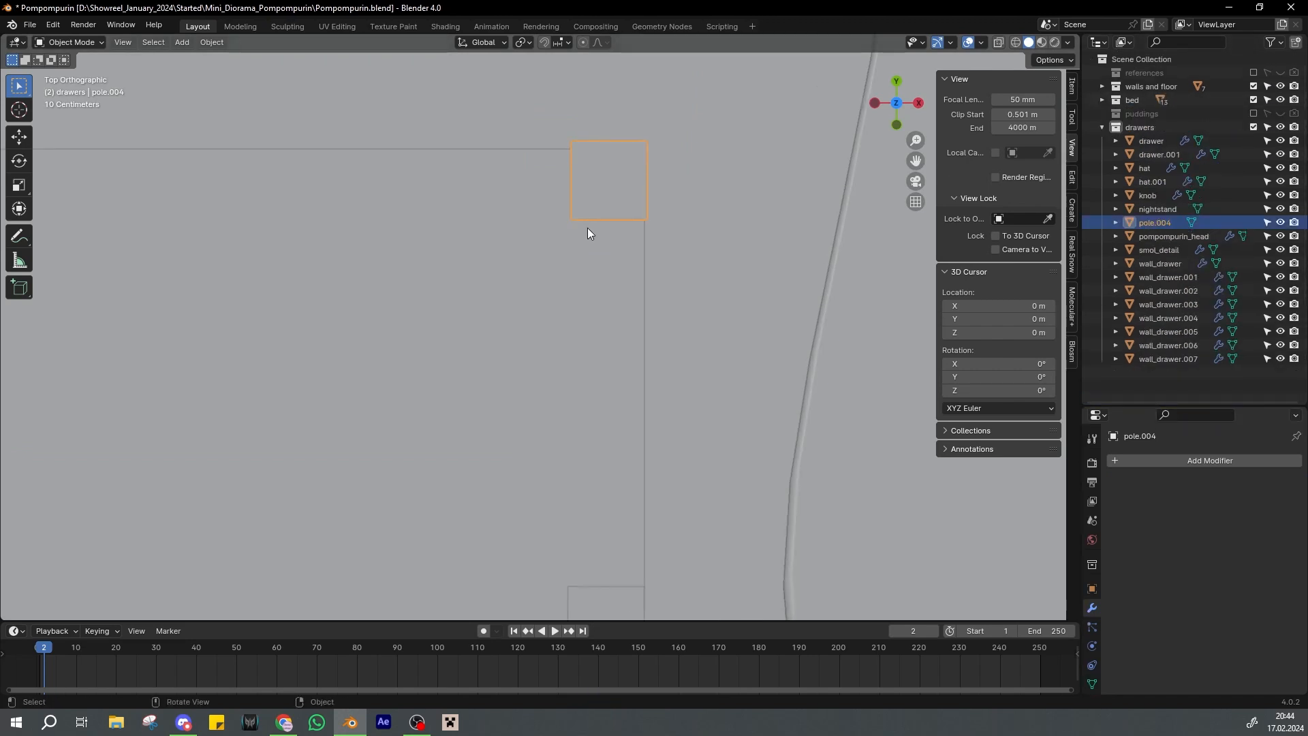
# Move the back-right pole along Y and X to fit flush in the slab's corner, and save
pyautogui.press('g')
pyautogui.press('y')
pyautogui.click(712, 208)
pyautogui.press('g')
pyautogui.press('x')
pyautogui.click(709, 207)
pyautogui.hotkey('ctrl', 's')
pyautogui.scroll(-7, 681, 238)
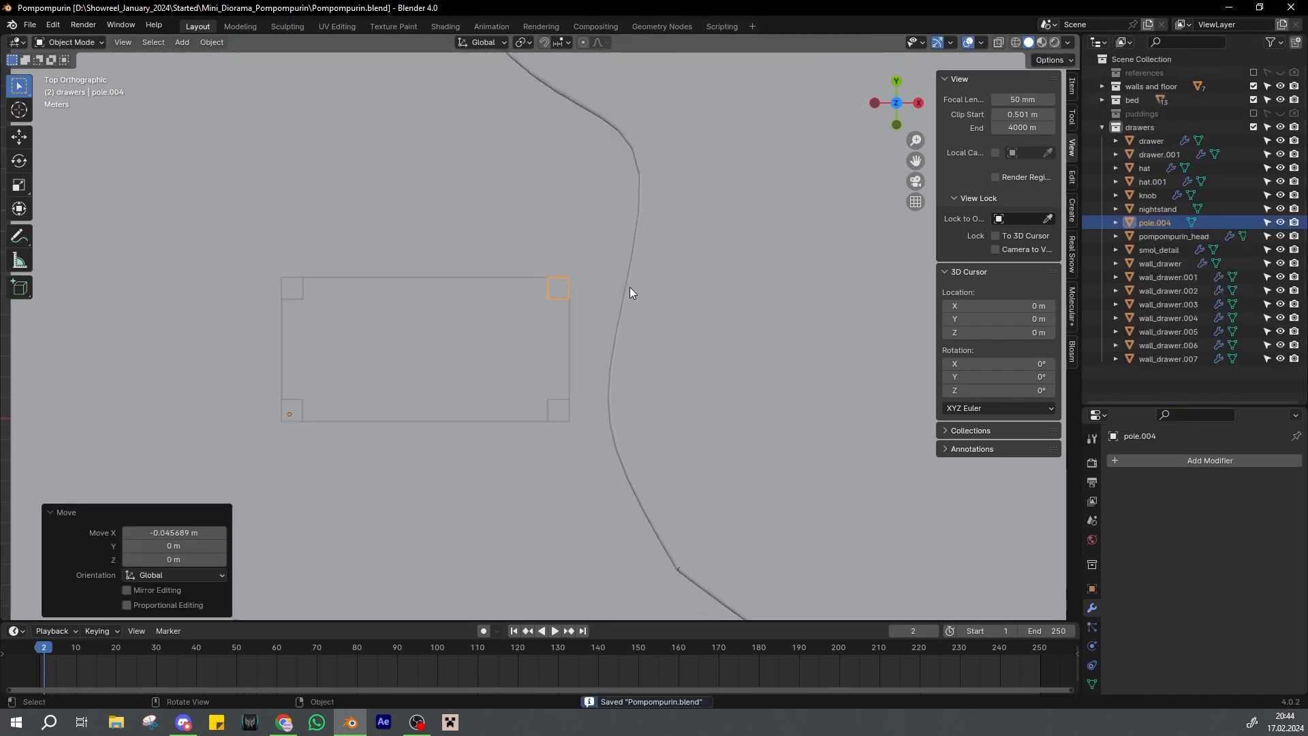
# Join the four poles into one object and move it to the drawers collection
pyautogui.moveTo(629, 289); pyautogui.dragTo(648, 246, button='middle')
pyautogui.keyDown('shift'); pyautogui.click(389, 322); pyautogui.keyUp('shift')
pyautogui.keyDown('shift'); pyautogui.click(403, 396); pyautogui.keyUp('shift')
pyautogui.keyDown('shift'); pyautogui.click(557, 359); pyautogui.keyUp('shift')
pyautogui.rightClick(542, 285)
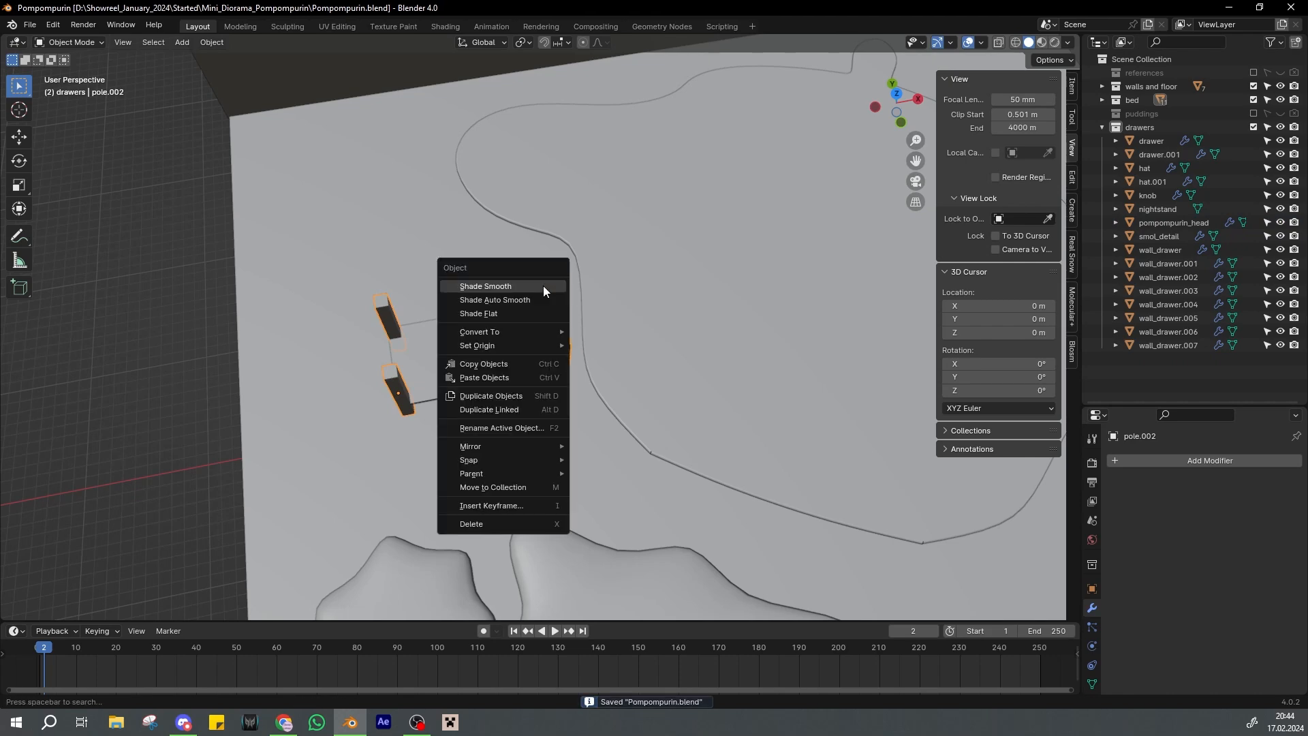
pyautogui.click(524, 477)
pyautogui.click(508, 570)
# Move the slab to the drawers collection, save, and collapse that collection in the outliner
pyautogui.click(479, 351)
pyautogui.rightClick(478, 350)
pyautogui.click(478, 351)
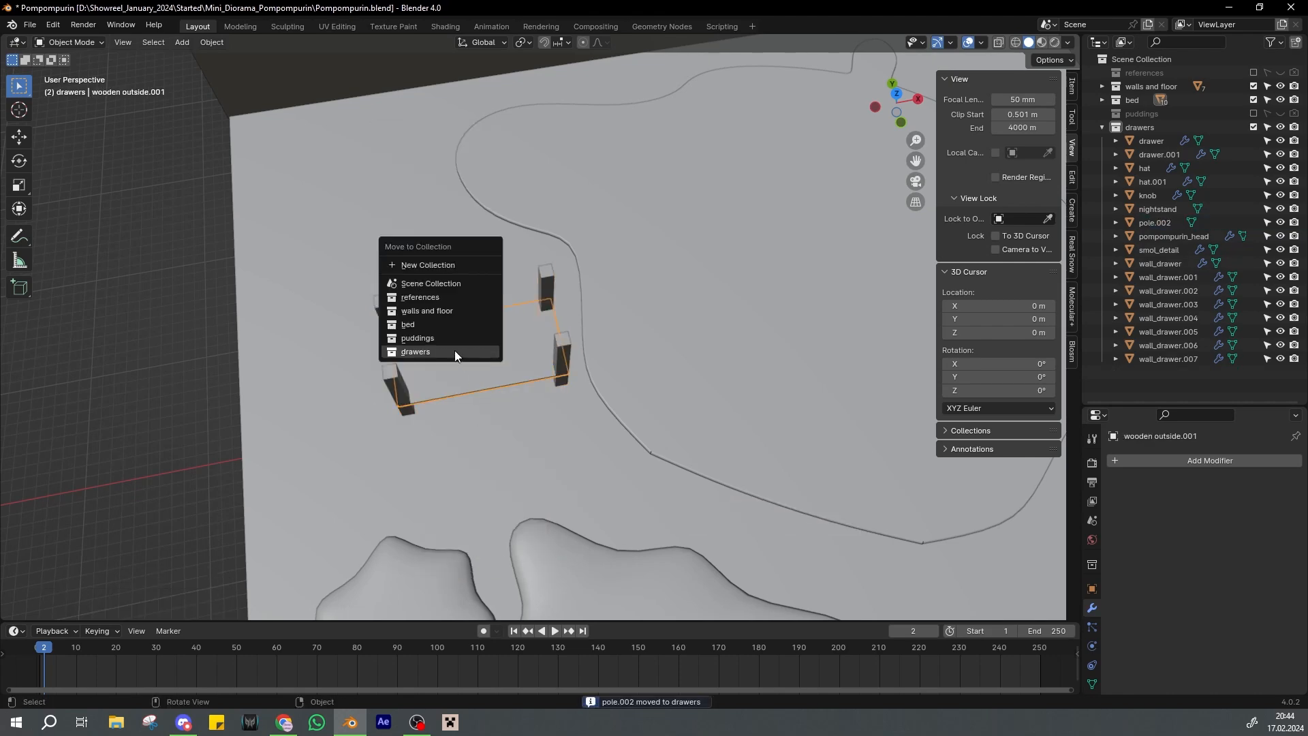
pyautogui.click(455, 353)
pyautogui.hotkey('ctrl', 's')
pyautogui.moveTo(456, 347); pyautogui.dragTo(467, 296, button='middle')
pyautogui.click(1102, 128)
pyautogui.moveTo(631, 293)
pyautogui.mouseDown(button='middle')
pyautogui.moveTo(654, 278)
pyautogui.moveTo(646, 295)
pyautogui.mouseUp(button='middle')
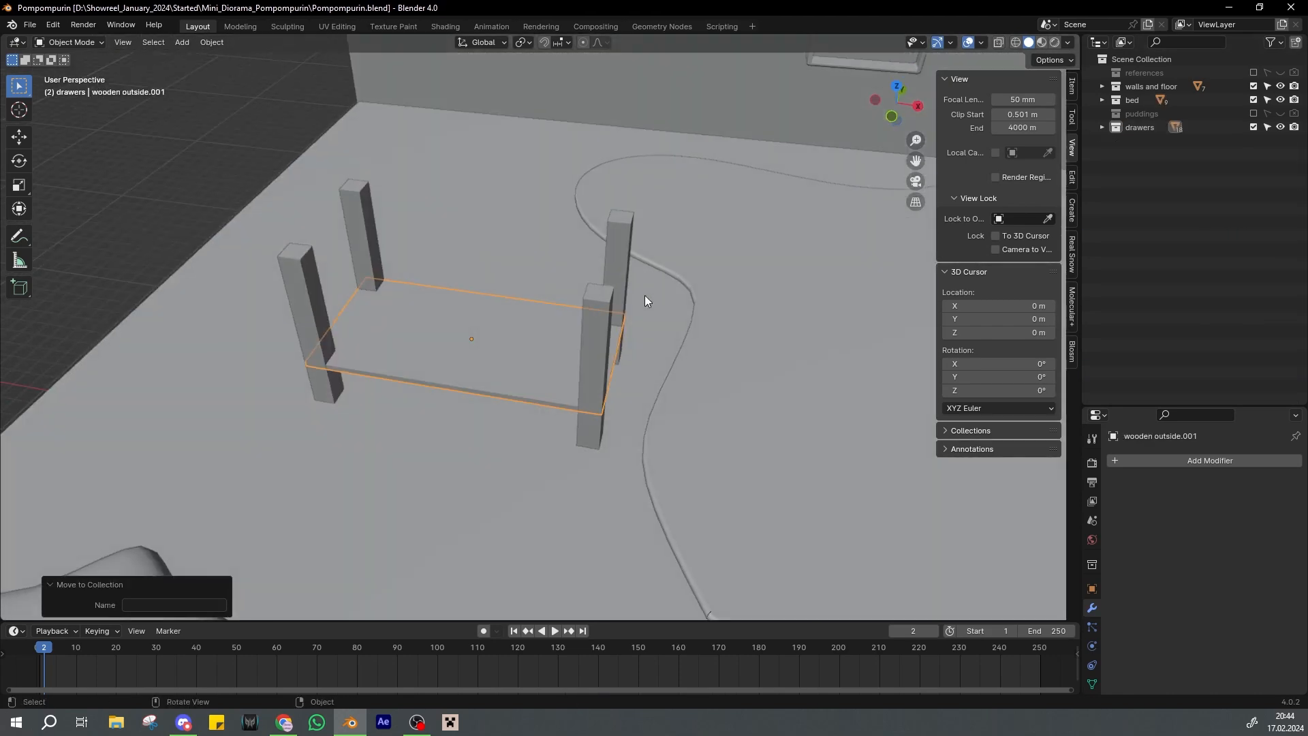
# Duplicate the slab in place
pyautogui.hotkey('shift', 'd')
pyautogui.press('Escape')
pyautogui.write('ry90')
pyautogui.press('Return')
pyautogui.hotkey('ctrl', 'z')
pyautogui.write('ry90')
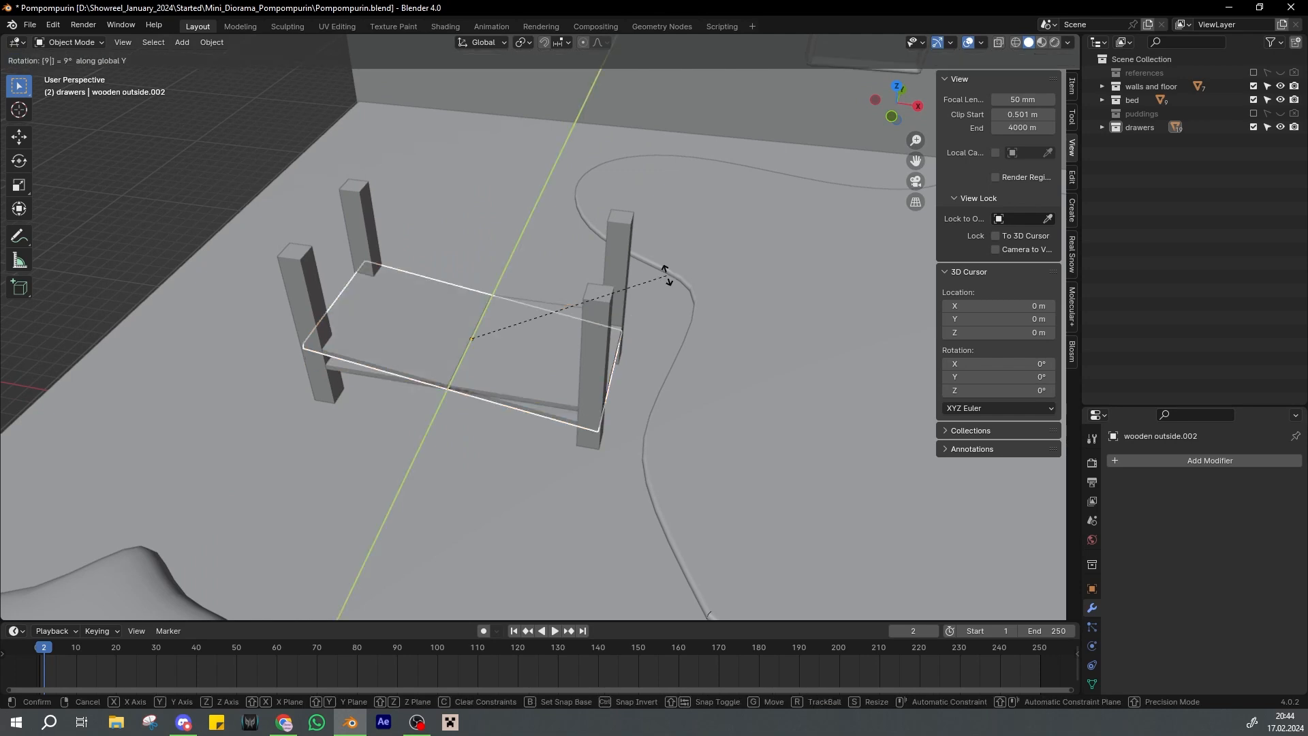
pyautogui.press('Escape')
# Rotate the duplicated slab 90° about the X axis and save
pyautogui.write('rx90')
pyautogui.press('Return')
pyautogui.hotkey('ctrl', 's')
# Move the upright panel about 3.63 m along Y to the back side of the rear poles
pyautogui.press('KP_7')
pyautogui.press('g')
pyautogui.press('y')
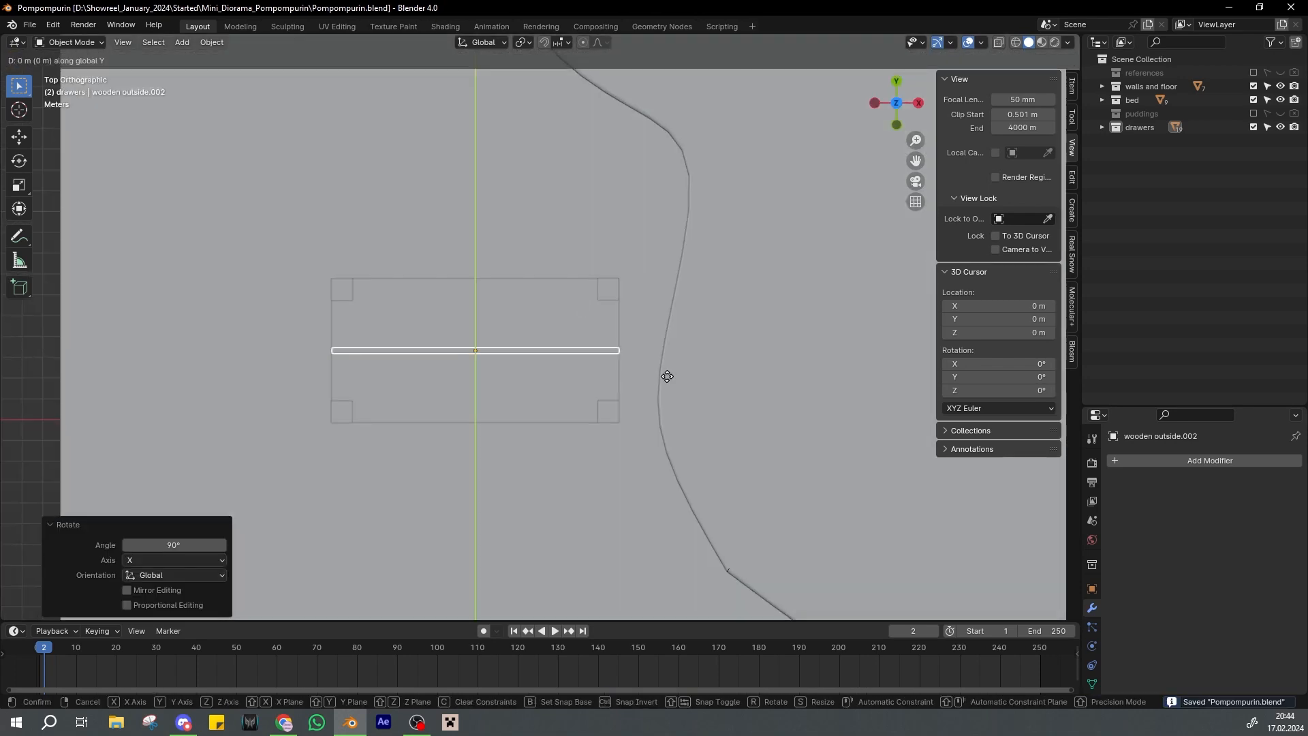
pyautogui.click(638, 297)
pyautogui.scroll(5, 628, 262)
pyautogui.press('g')
pyautogui.press('y')
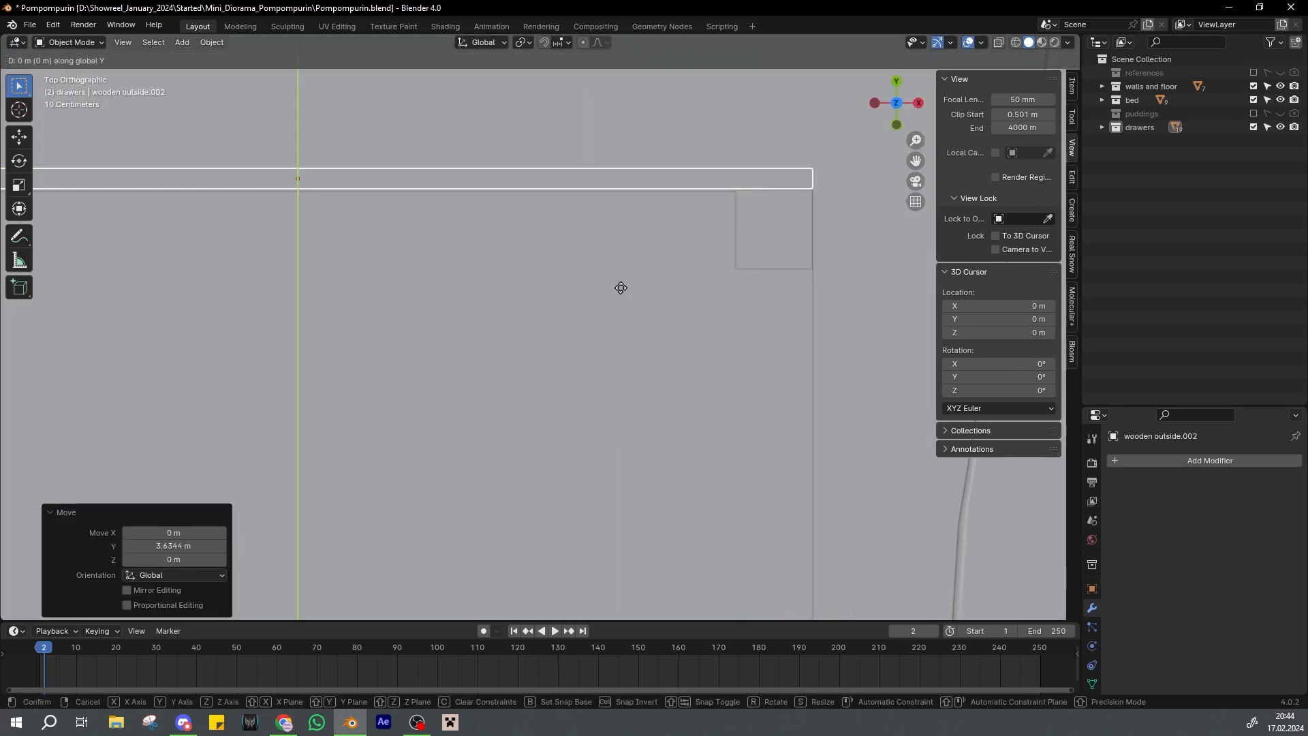
pyautogui.click(619, 287)
pyautogui.scroll(-4, 617, 290)
# Scale the upright back panel along Z by about 3.08, and then by about 1.2
pyautogui.moveTo(616, 313); pyautogui.dragTo(585, 239, button='middle')
pyautogui.press('s')
pyautogui.press('z')
pyautogui.click(643, 341)
pyautogui.press('s')
pyautogui.press('z')
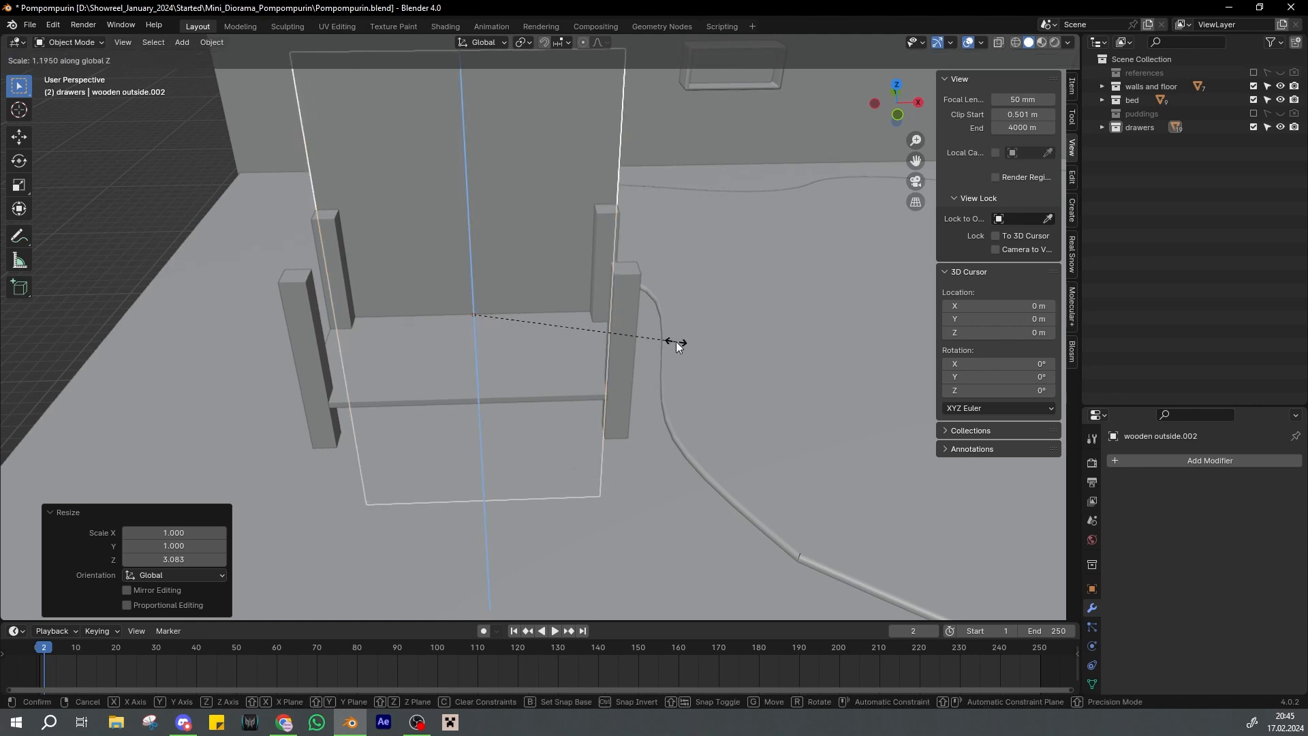
pyautogui.click(674, 346)
# Raise the back panel along Z until its lower edge sits at floor level
pyautogui.press('g')
pyautogui.press('z')
pyautogui.click(649, 242)
pyautogui.press('KP_1')
pyautogui.press('g')
pyautogui.press('z')
pyautogui.click(642, 260)
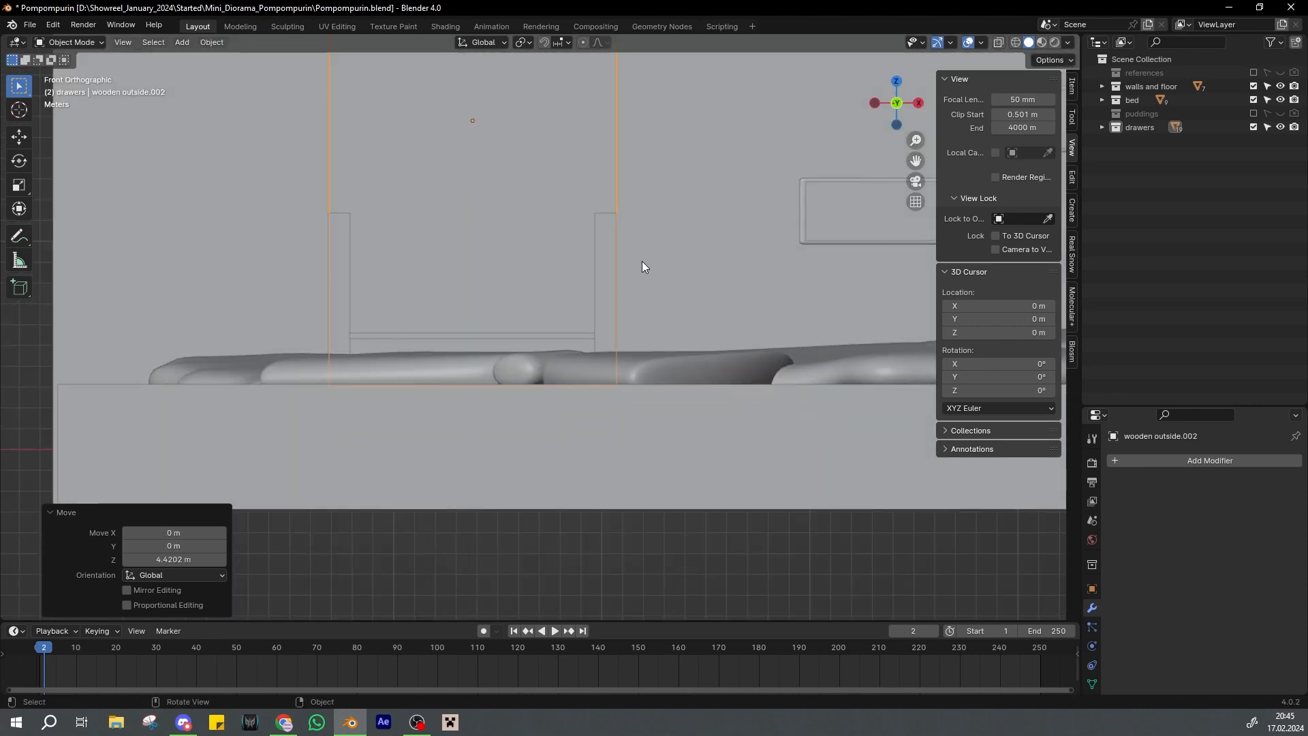
# Lower the horizontal slab about 2.24 m along Z to the foot of the poles and save
pyautogui.moveTo(642, 260); pyautogui.dragTo(582, 276, button='middle')
pyautogui.click(533, 345)
pyautogui.scroll(3, 568, 349)
pyautogui.press('g')
pyautogui.press('z')
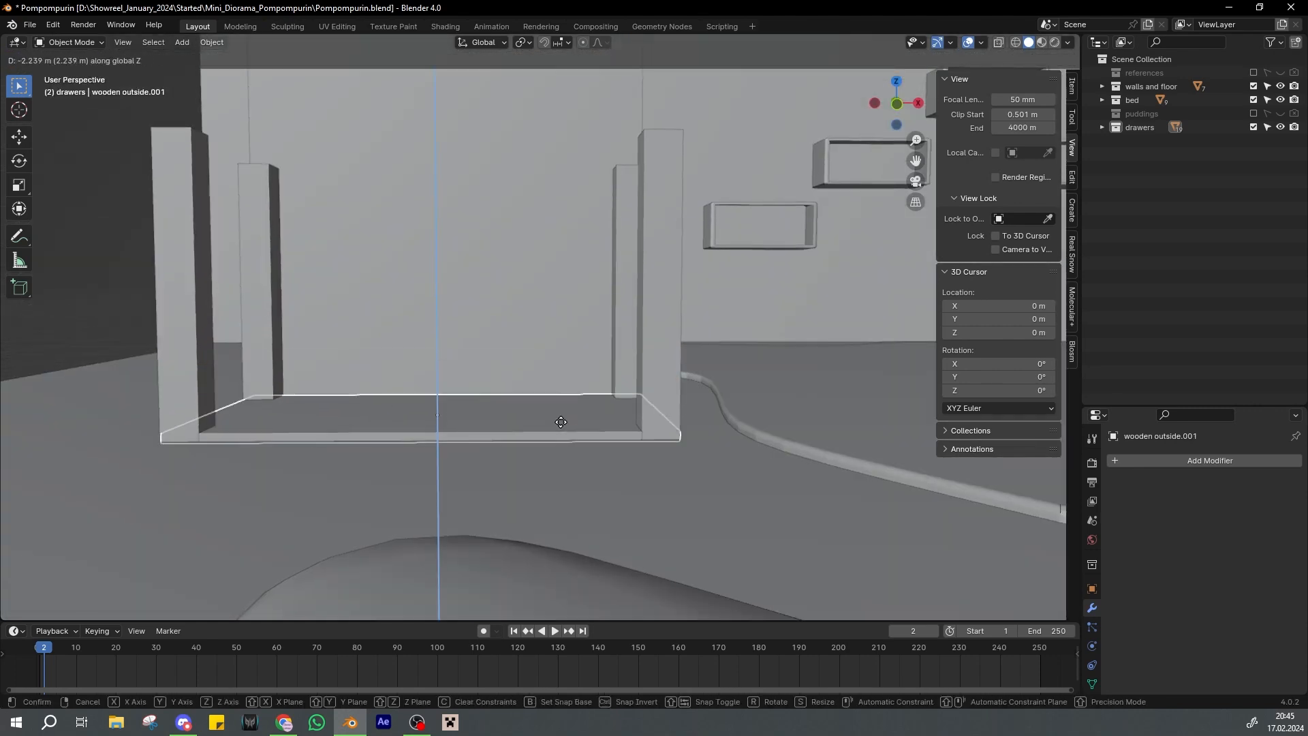
pyautogui.click(564, 421)
pyautogui.scroll(-1, 564, 422)
pyautogui.hotkey('ctrl', 's')
# Add an Array modifier to the slab with count 6 and X factor 0, spacing the copies along Z as shelves
pyautogui.click(1172, 464)
pyautogui.click(1171, 467)
pyautogui.click(1091, 530)
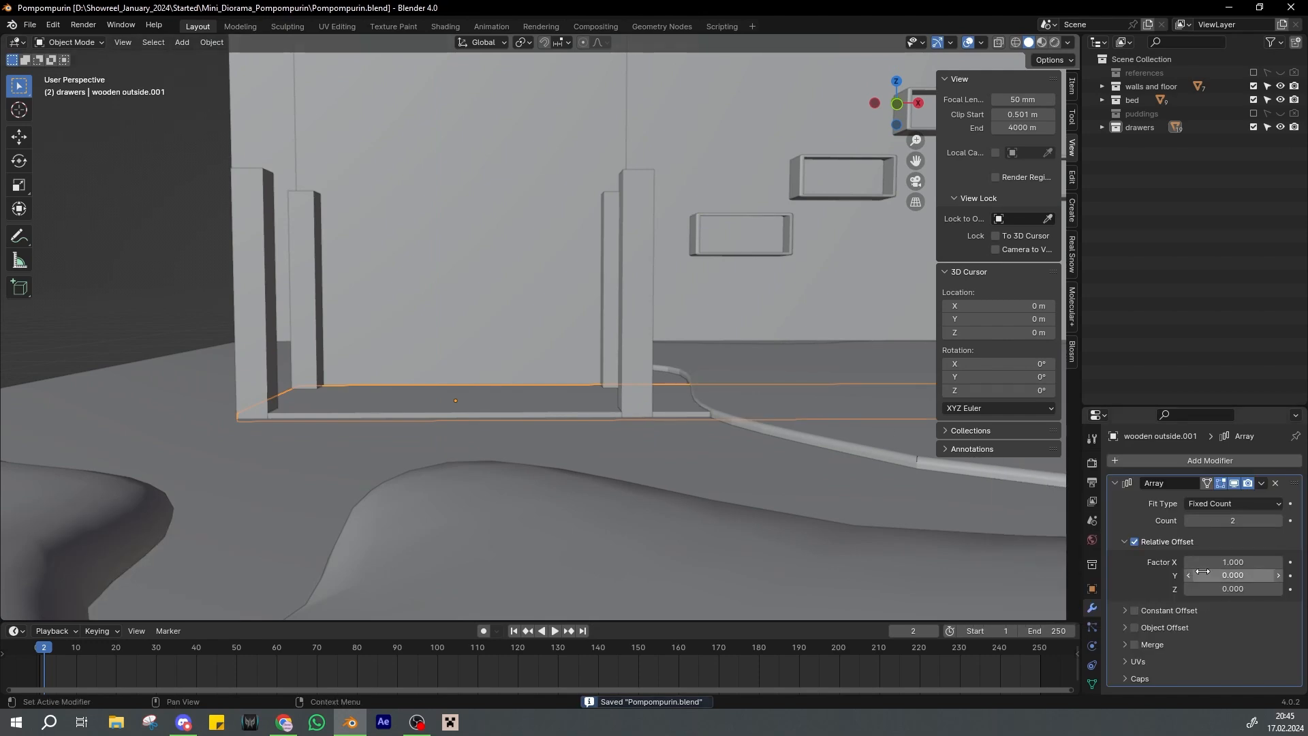
pyautogui.moveTo(1229, 589); pyautogui.dragTo(1291, 589)
# Select the shelves, poles and back panel together, move them along Y against the back wall, and save
pyautogui.keyDown('alt'); pyautogui.moveTo(644, 246); pyautogui.dragTo(617, 265); pyautogui.keyUp('alt')
pyautogui.keyDown('shift'); pyautogui.click(617, 267); pyautogui.keyUp('shift')
pyautogui.keyDown('alt'); pyautogui.moveTo(525, 306); pyautogui.dragTo(643, 353); pyautogui.keyUp('alt')
pyautogui.scroll(-4, 643, 352)
pyautogui.press('g')
pyautogui.press('y')
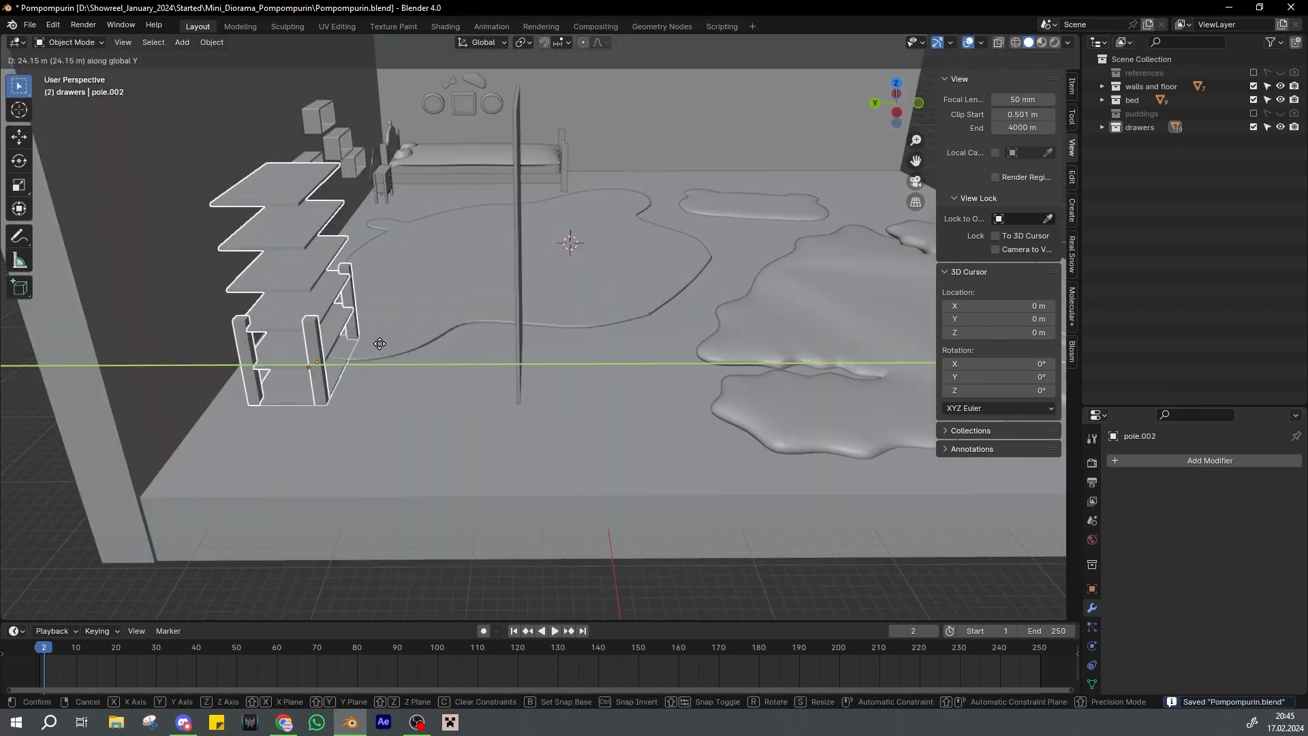
pyautogui.rightClick(380, 342)
pyautogui.keyDown('shift'); pyautogui.click(523, 279); pyautogui.keyUp('shift')
pyautogui.press('g')
pyautogui.press('y')
pyautogui.click(341, 247)
pyautogui.keyDown('alt'); pyautogui.moveTo(341, 246); pyautogui.dragTo(610, 288); pyautogui.keyUp('alt')
pyautogui.hotkey('ctrl', 's')
# Move the whole shelving unit about -8.33 m along X toward the room's corner
pyautogui.keyDown('shift'); pyautogui.moveTo(609, 288); pyautogui.dragTo(638, 302, button='middle'); pyautogui.keyUp('shift')
pyautogui.press('g')
pyautogui.press('x')
pyautogui.click(539, 294)
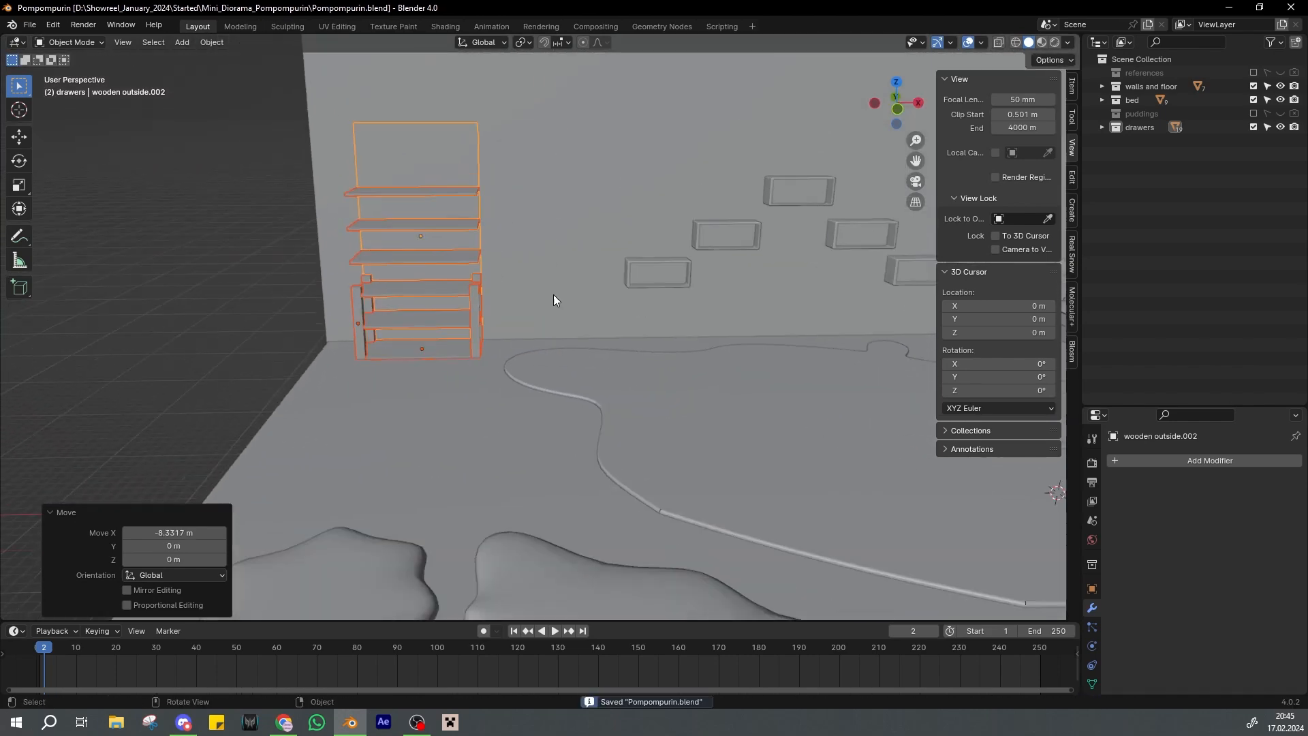
# Increase the shelves' Array Z factor to about 18 so the highest shelf meets the back panel's upper edge
pyautogui.click(479, 236)
pyautogui.moveTo(479, 236); pyautogui.dragTo(605, 281, button='middle')
pyautogui.scroll(3, 550, 305)
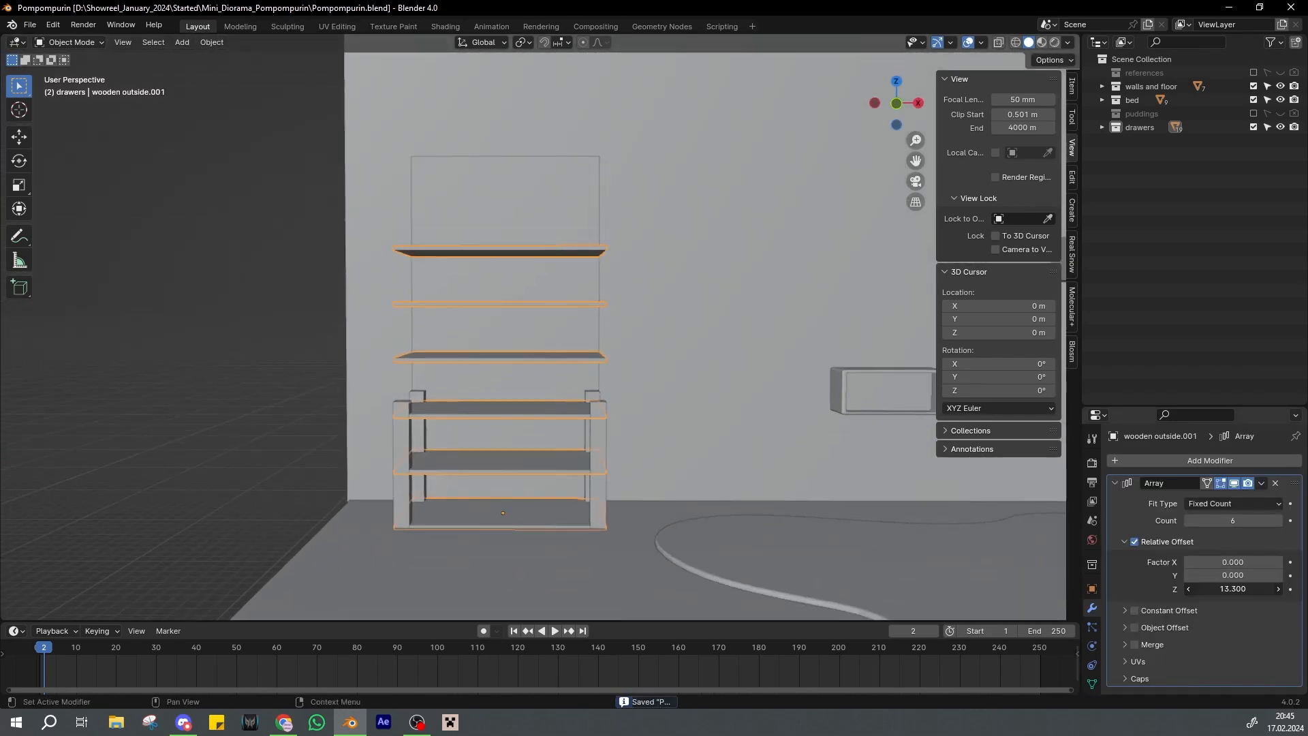
pyautogui.moveTo(1233, 589); pyautogui.dragTo(1266, 589)
pyautogui.moveTo(615, 197); pyautogui.dragTo(705, 450, button='middle')
pyautogui.scroll(3, 624, 253)
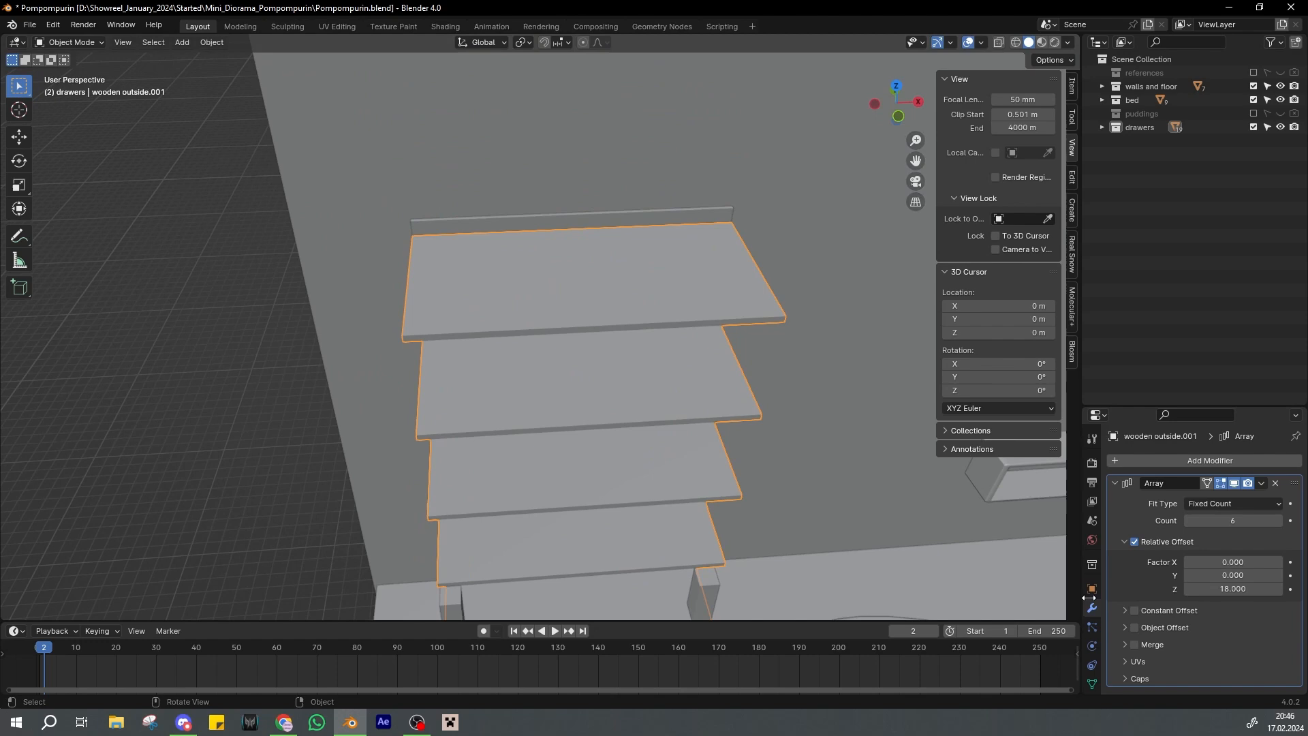
pyautogui.click(1282, 590)
pyautogui.click(1282, 590)
pyautogui.moveTo(763, 587); pyautogui.dragTo(723, 538, button='middle')
# Scale the four poles by about 1.839 along Z
pyautogui.click(647, 571)
pyautogui.scroll(-3, 689, 578)
pyautogui.press('s')
pyautogui.press('z')
pyautogui.click(842, 554)
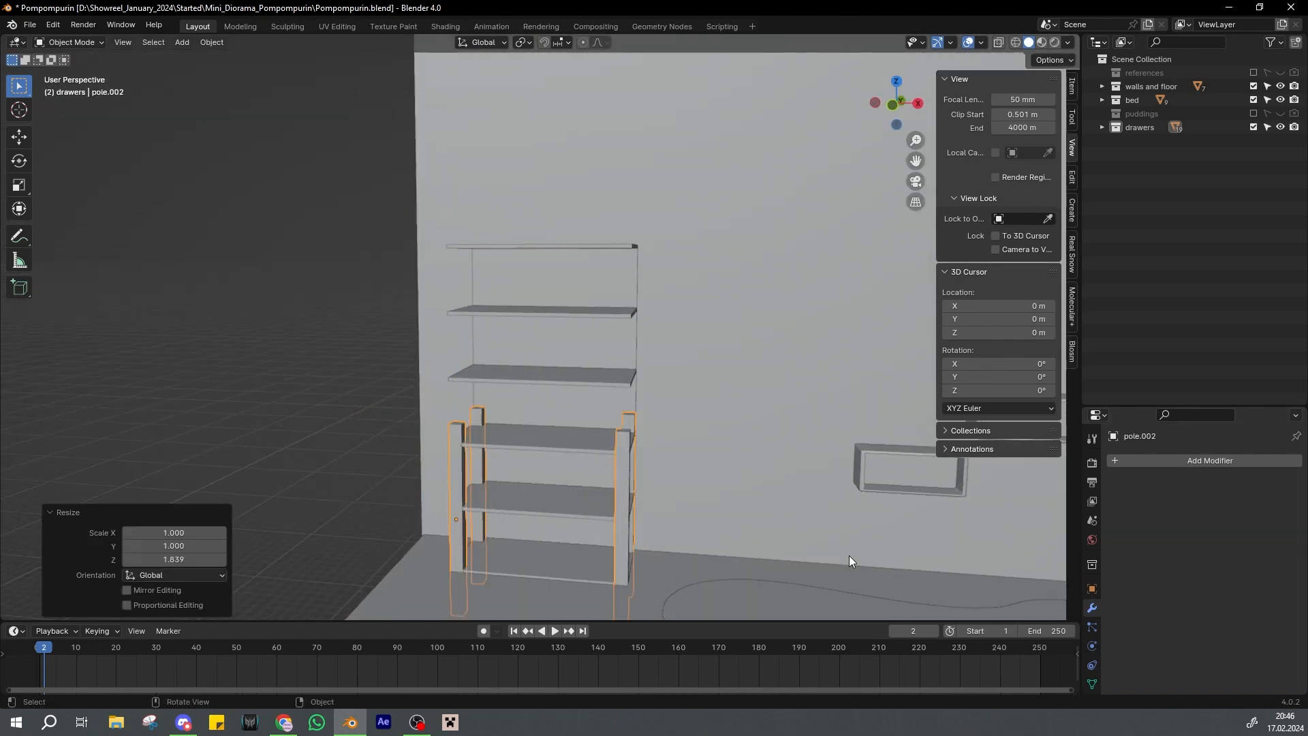
# Move the four shelf poles up about 7.46 m along Z and stretch them along Z toward the top shelf
pyautogui.press('g')
pyautogui.press('z')
pyautogui.click(687, 442)
pyautogui.press('s')
pyautogui.press('z')
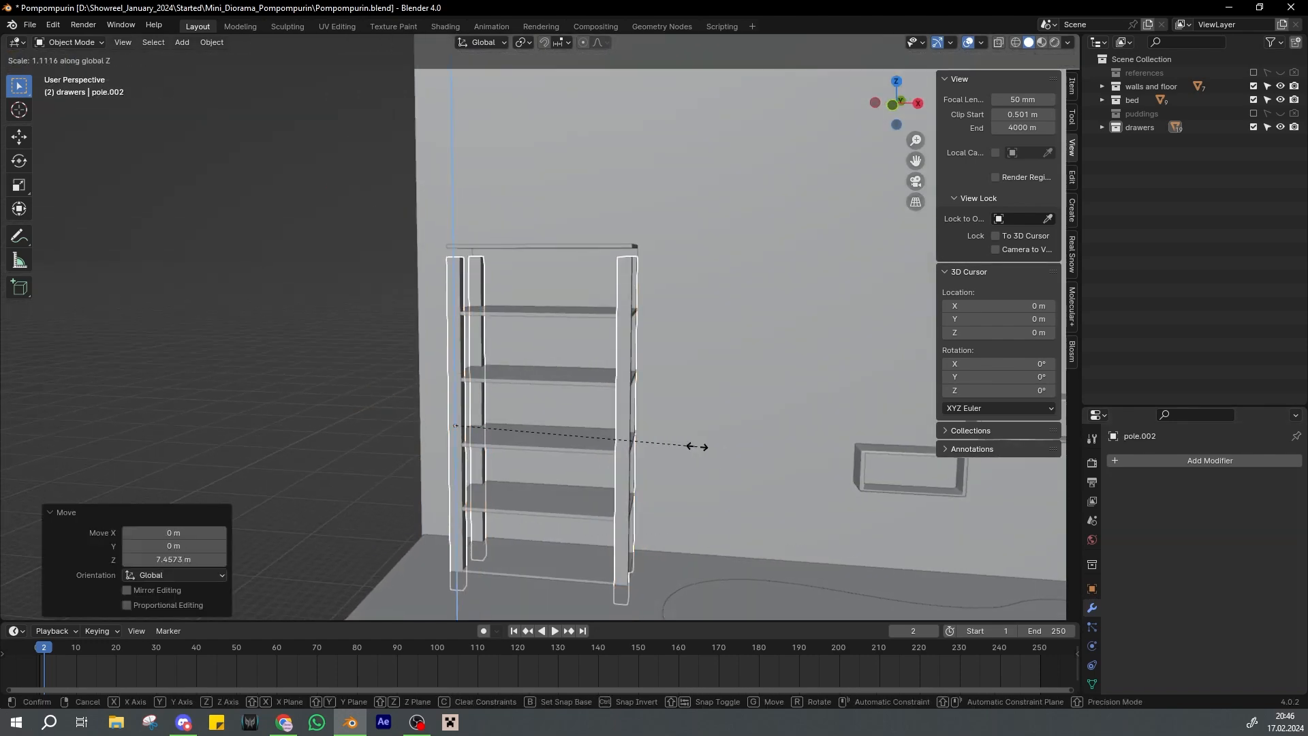
pyautogui.click(705, 446)
# Raise the poles, stretch them by 1.05 along Z, adjust their height against the shelves, and save the file
pyautogui.press('g')
pyautogui.click(721, 423)
pyautogui.press('s')
pyautogui.press('z')
pyautogui.click(687, 440)
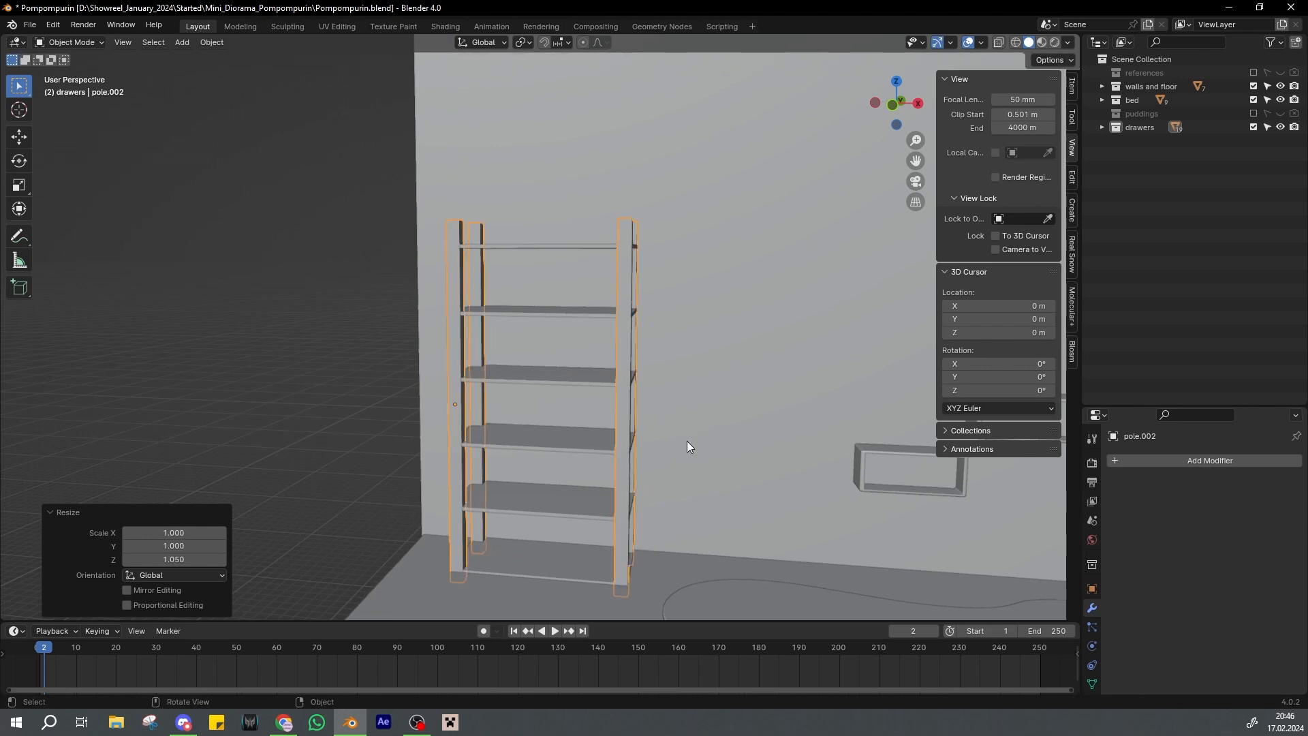
pyautogui.press('g')
pyautogui.press('z')
pyautogui.click(698, 431)
pyautogui.moveTo(615, 349); pyautogui.dragTo(637, 345, button='middle')
pyautogui.hotkey('ctrl', 's')
# Shorten the poles along Z and shift them vertically so they end at the highest shelf, and save the file
pyautogui.scroll(1, 600, 279)
pyautogui.moveTo(600, 279); pyautogui.dragTo(679, 340, button='middle')
pyautogui.click(533, 263)
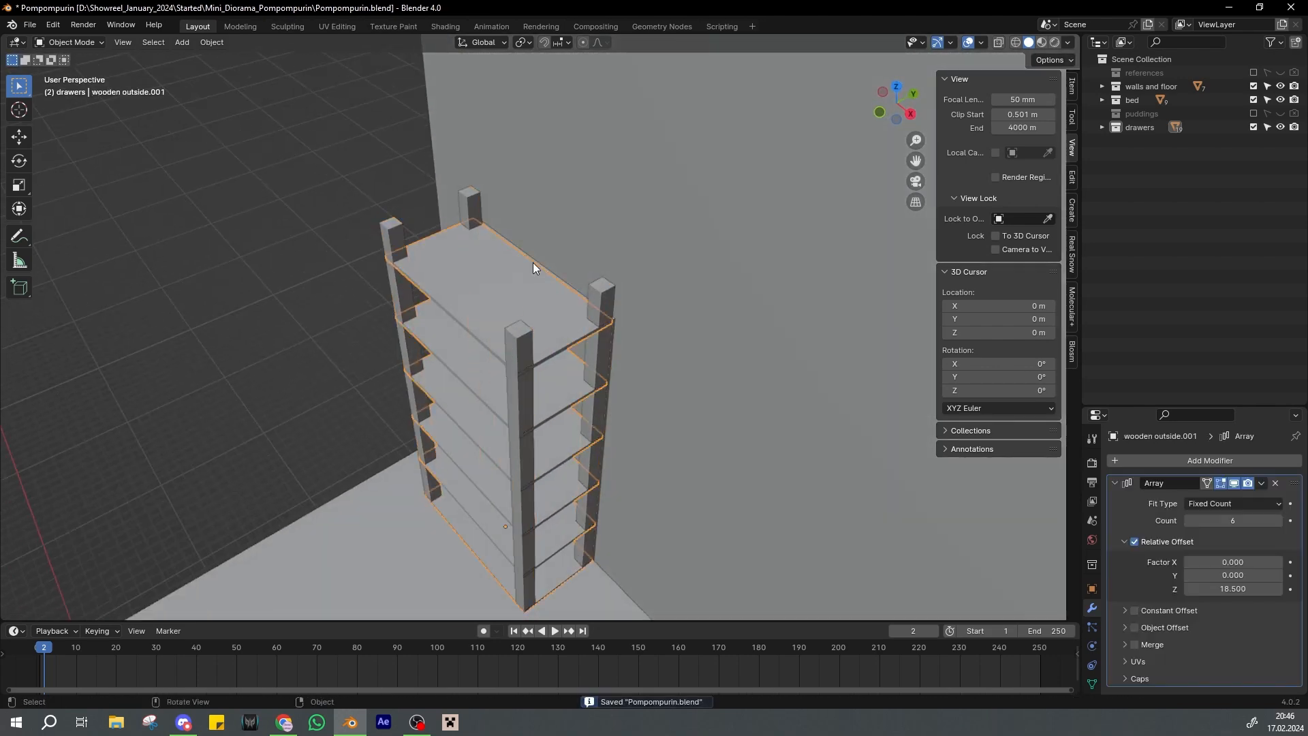
pyautogui.moveTo(533, 263); pyautogui.dragTo(453, 215, button='middle')
pyautogui.click(456, 275)
pyautogui.scroll(-1, 641, 375)
pyautogui.moveTo(640, 375); pyautogui.dragTo(663, 420, button='middle')
pyautogui.press('KP_1')
pyautogui.press('s')
pyautogui.press('z')
pyautogui.click(675, 375)
pyautogui.press('g')
pyautogui.press('z')
pyautogui.click(666, 412)
pyautogui.click(616, 417)
pyautogui.hotkey('ctrl', 's')
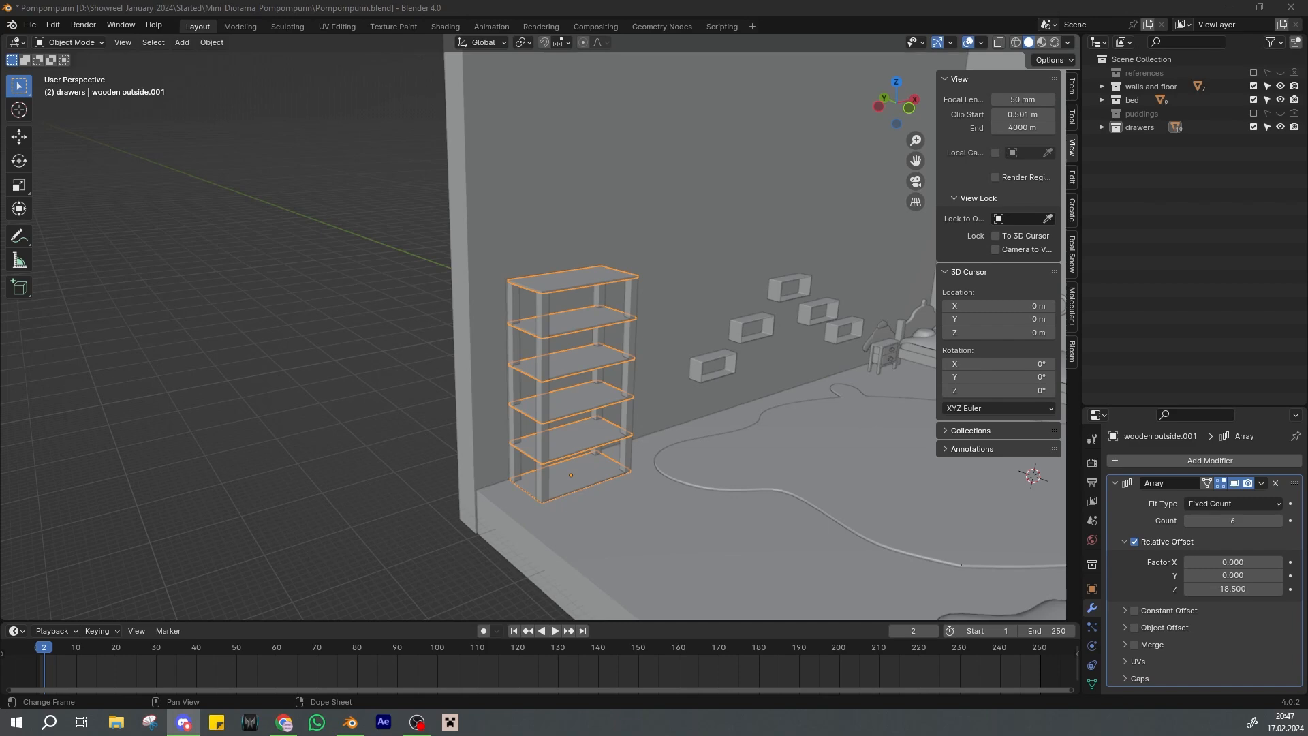
# Examine the nightstand and the area beside the bed's headboard
pyautogui.click(1127, 344)
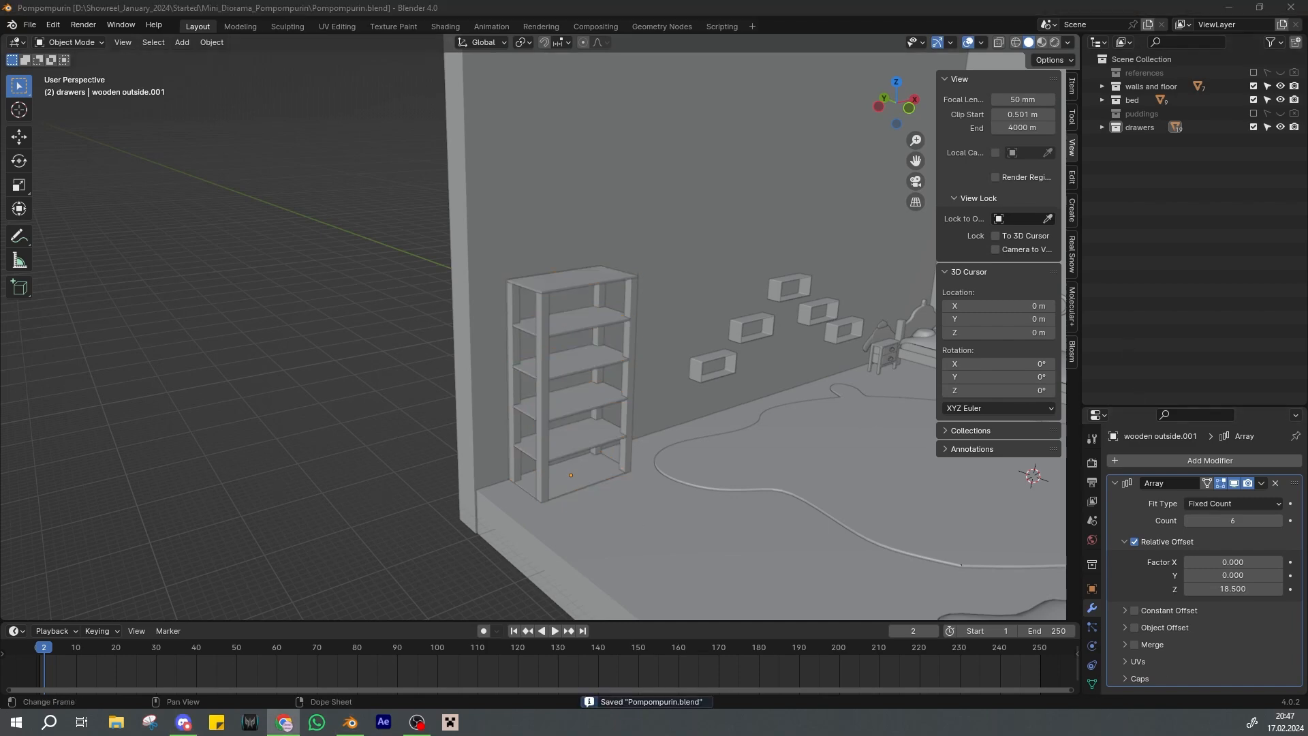
pyautogui.hotkey('alt', 'Tab')
pyautogui.scroll(-2, 758, 281)
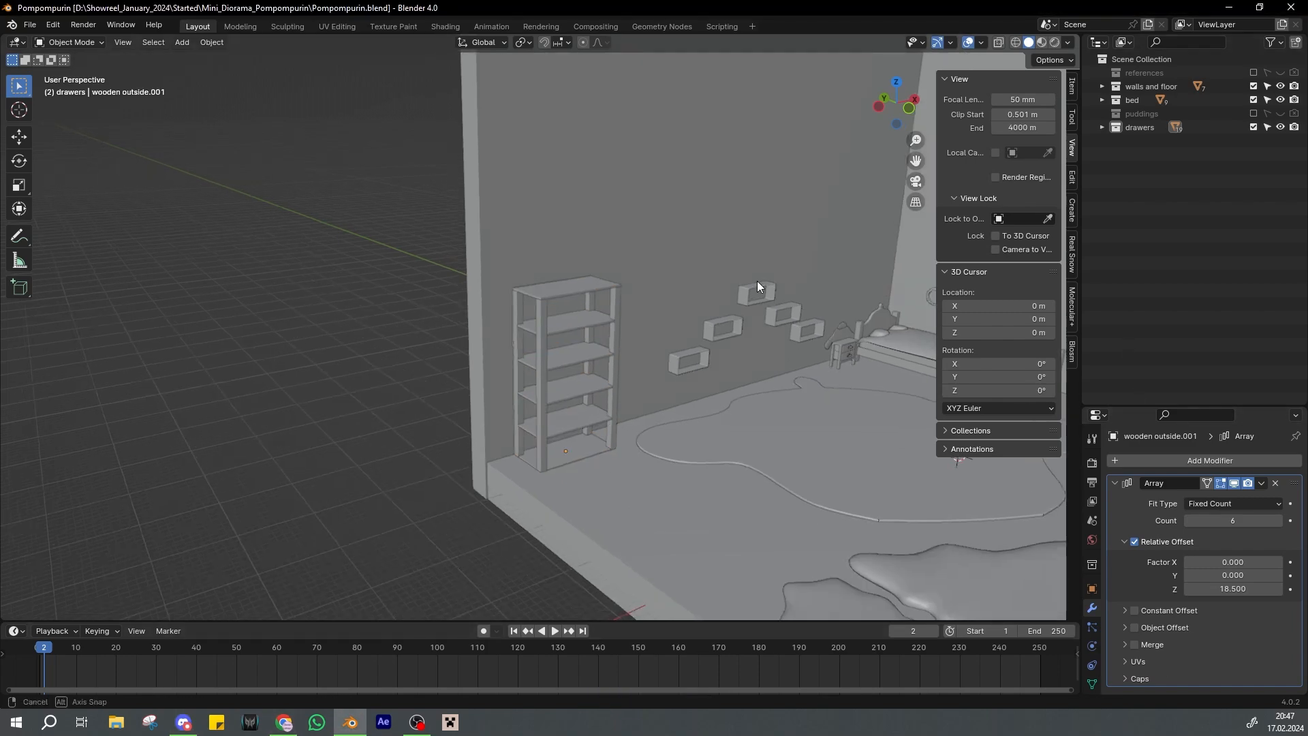
pyautogui.hotkey('ctrl', 's')
pyautogui.keyDown('shift'); pyautogui.moveTo(758, 281); pyautogui.dragTo(636, 268, button='middle'); pyautogui.keyUp('shift')
pyautogui.click(736, 334)
pyautogui.press('KP_Decimal')
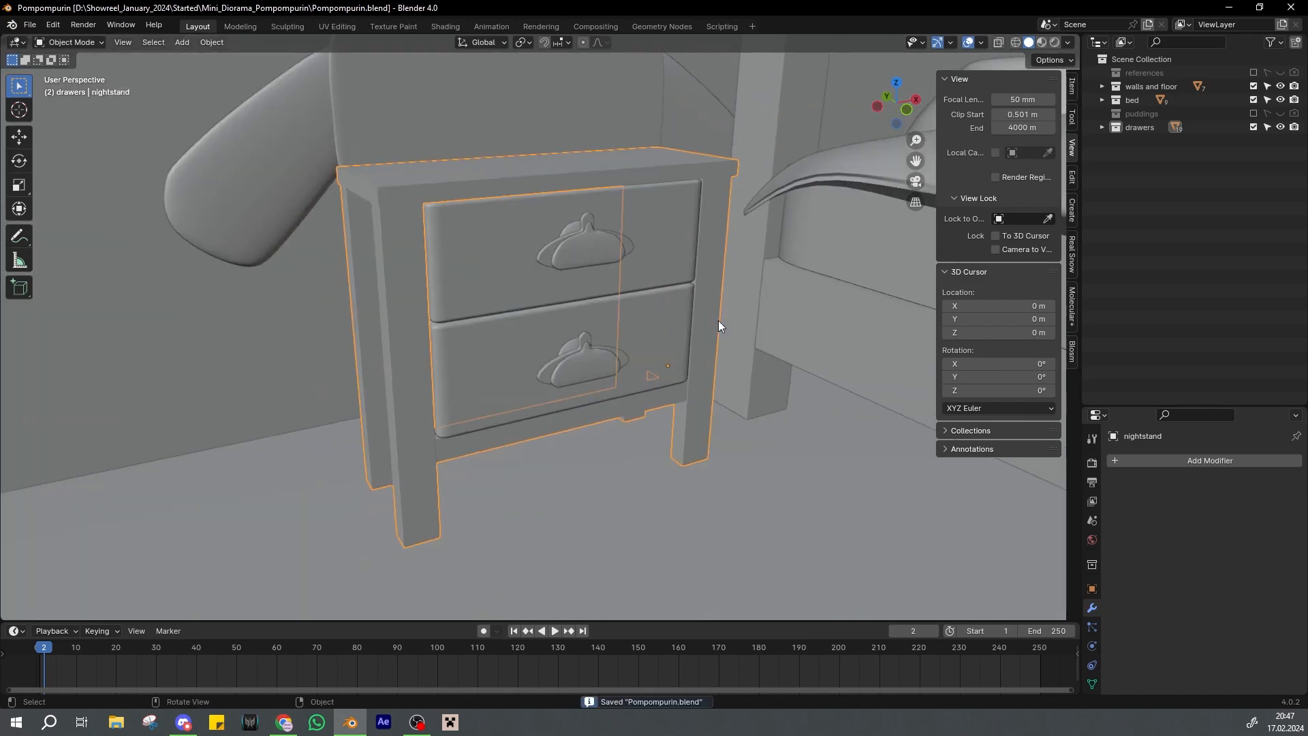
pyautogui.scroll(-4, 675, 300)
pyautogui.moveTo(707, 299); pyautogui.dragTo(666, 302, button='middle')
pyautogui.keyDown('shift'); pyautogui.moveTo(665, 301); pyautogui.dragTo(623, 304, button='middle'); pyautogui.keyUp('shift')
# Duplicate the bed's Pompompurin frame, scale the copy down, and raise it about 4.56 m along Z above the headboard
pyautogui.click(490, 183)
pyautogui.moveTo(490, 191); pyautogui.dragTo(500, 244, button='middle')
pyautogui.hotkey('shift', 'd')
pyautogui.rightClick(538, 238)
pyautogui.press('s')
pyautogui.click(514, 249)
pyautogui.scroll(3, 501, 244)
pyautogui.press('g')
pyautogui.press('z')
pyautogui.click(489, 178)
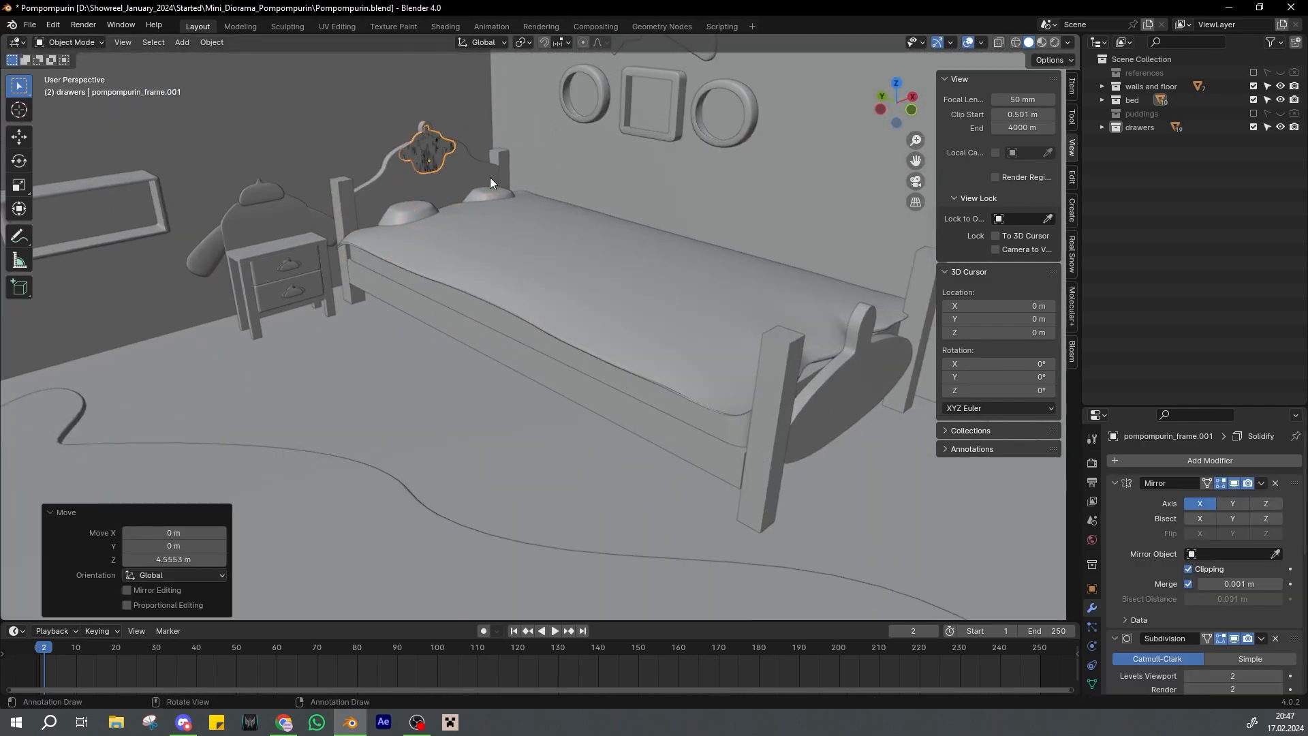
# Shift the frame copy along X to the bed post beside the nightstand and scale it down to charm size
pyautogui.press('KP_Decimal')
pyautogui.scroll(-4, 528, 331)
pyautogui.press('g')
pyautogui.press('x')
pyautogui.click(297, 364)
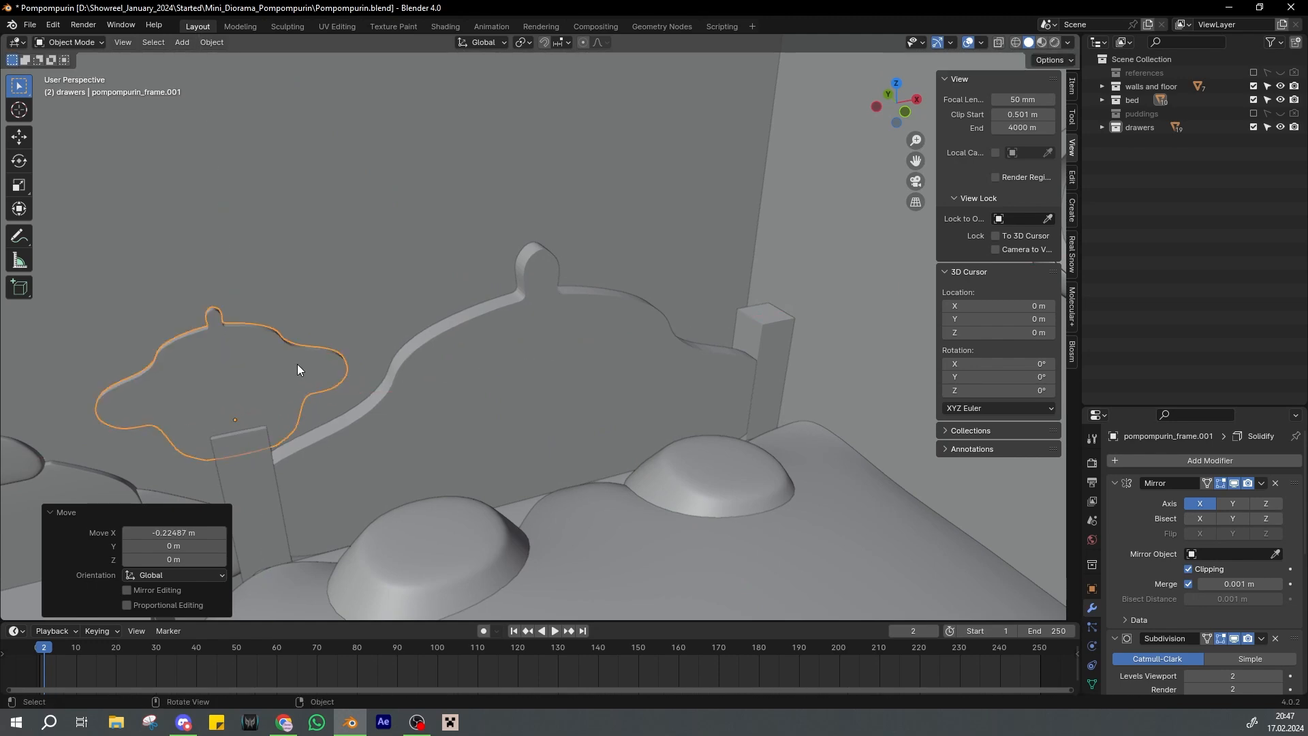
pyautogui.press('KP_1')
pyautogui.press('s')
pyautogui.click(316, 348)
pyautogui.press('KP_Decimal')
pyautogui.press('s')
pyautogui.click(649, 371)
# Move the small frame along Y over the middle of the bed post and save the file
pyautogui.moveTo(648, 371)
pyautogui.mouseDown(button='middle')
pyautogui.moveTo(570, 330)
pyautogui.moveTo(672, 376)
pyautogui.mouseUp(button='middle')
pyautogui.press('KP_7')
pyautogui.press('g')
pyautogui.press('y')
pyautogui.click(663, 286)
pyautogui.hotkey('ctrl', 's')
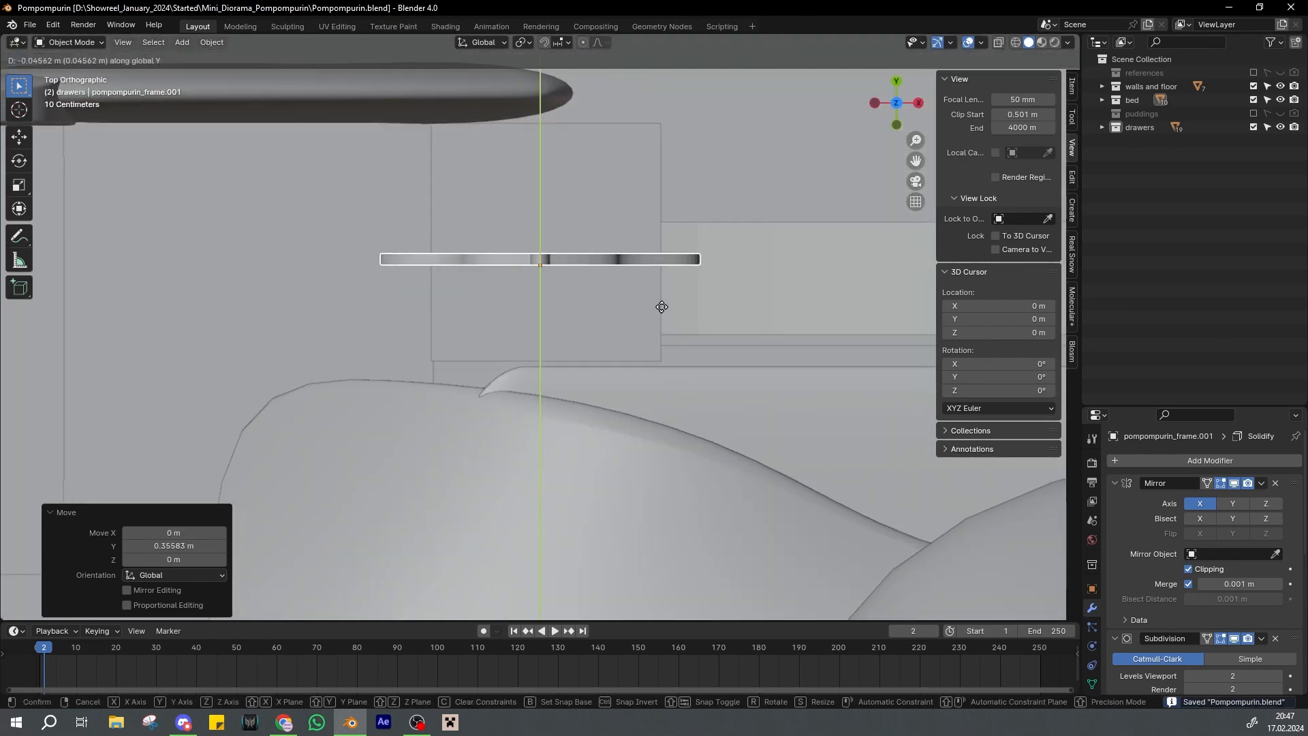
# Try to extrude the whole frame mesh along Y, undo the extrusion, and save the file in Object Mode
pyautogui.moveTo(665, 300); pyautogui.dragTo(660, 235, button='middle')
pyautogui.press('Tab')
pyautogui.press('a')
pyautogui.moveTo(688, 307); pyautogui.dragTo(610, 299, button='middle')
pyautogui.press('e')
pyautogui.press('y')
pyautogui.click(648, 307)
pyautogui.hotkey('ctrl', 'z')
pyautogui.scroll(-2, 610, 298)
pyautogui.hotkey('ctrl', 's')
pyautogui.press('Tab')
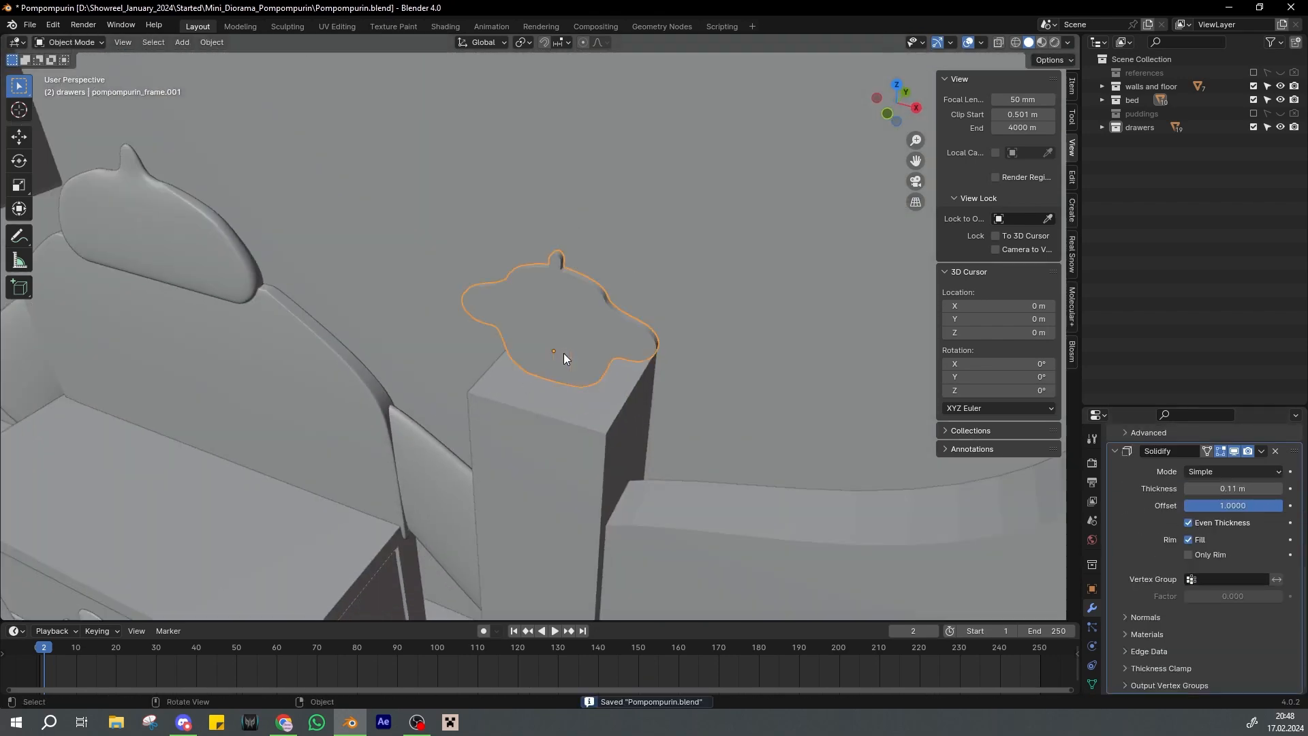
# Apply the small frame's Mirror, Subdivision and Solidify modifiers
pyautogui.press('KP_Decimal')
pyautogui.click(1262, 483)
pyautogui.click(1260, 498)
pyautogui.click(1261, 483)
pyautogui.click(1259, 499)
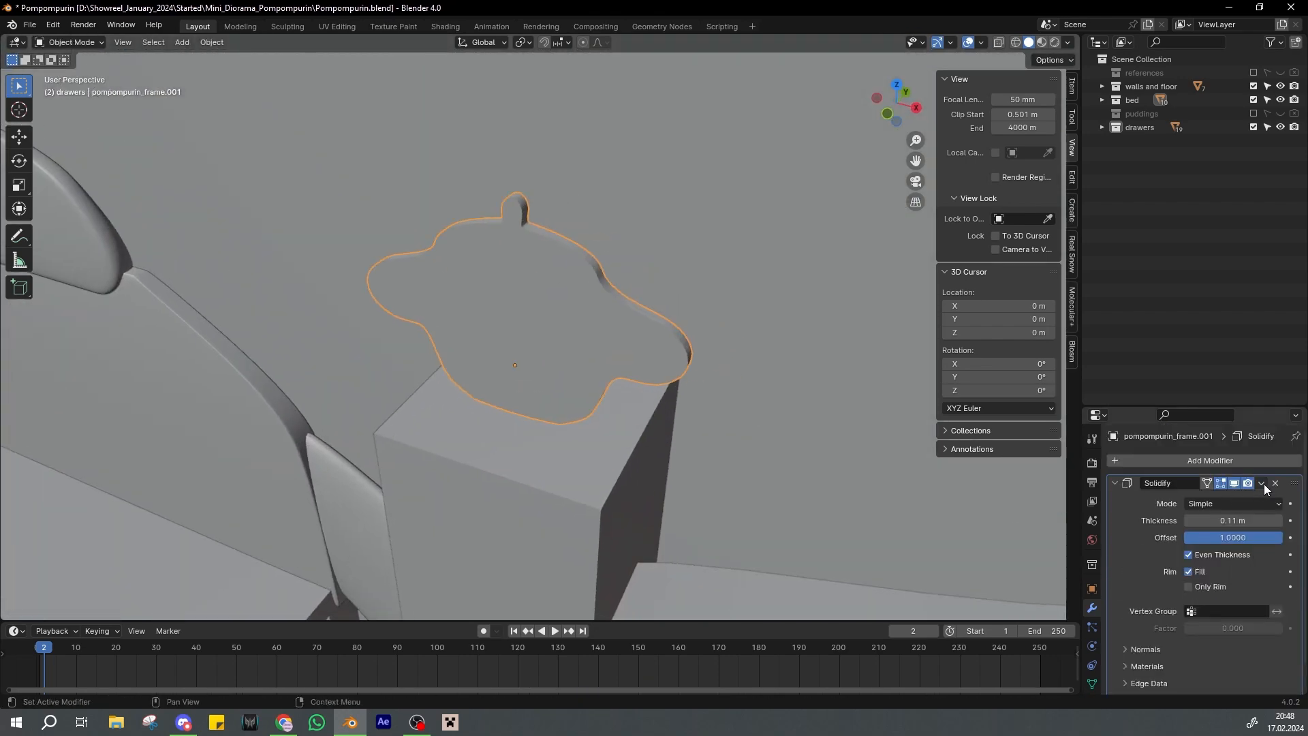
pyautogui.click(1261, 483)
pyautogui.click(1260, 499)
# Inspect the frame's dense topology in Edit Mode, save, and add a Remesh modifier with a voxel size of about 0.036 m
pyautogui.press('Tab')
pyautogui.hotkey('ctrl', 's')
pyautogui.keyDown('alt'); pyautogui.moveTo(599, 310); pyautogui.dragTo(571, 311); pyautogui.keyUp('alt')
pyautogui.scroll(2, 571, 311)
pyautogui.press('1')
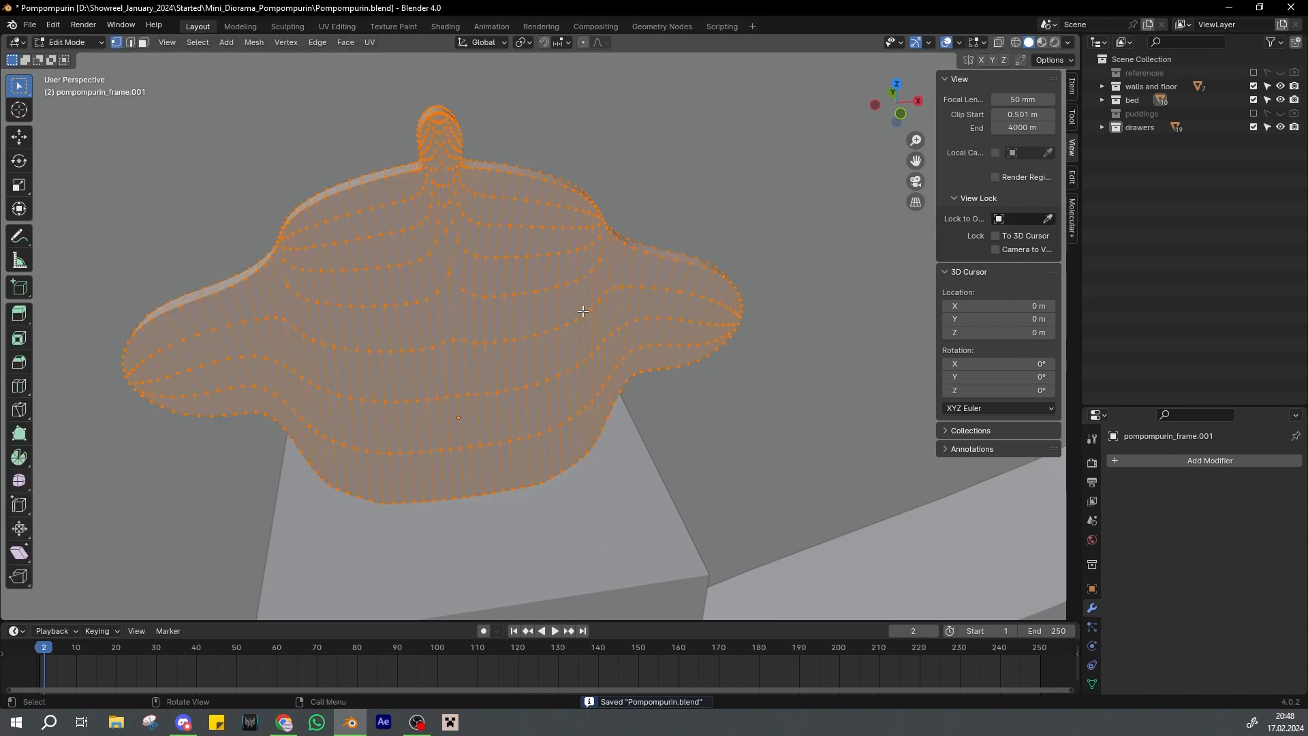
pyautogui.scroll(-2, 722, 327)
pyautogui.moveTo(582, 311); pyautogui.dragTo(632, 338, button='middle')
pyautogui.scroll(1, 723, 327)
pyautogui.click(1145, 461)
pyautogui.write('re')
pyautogui.press('Return')
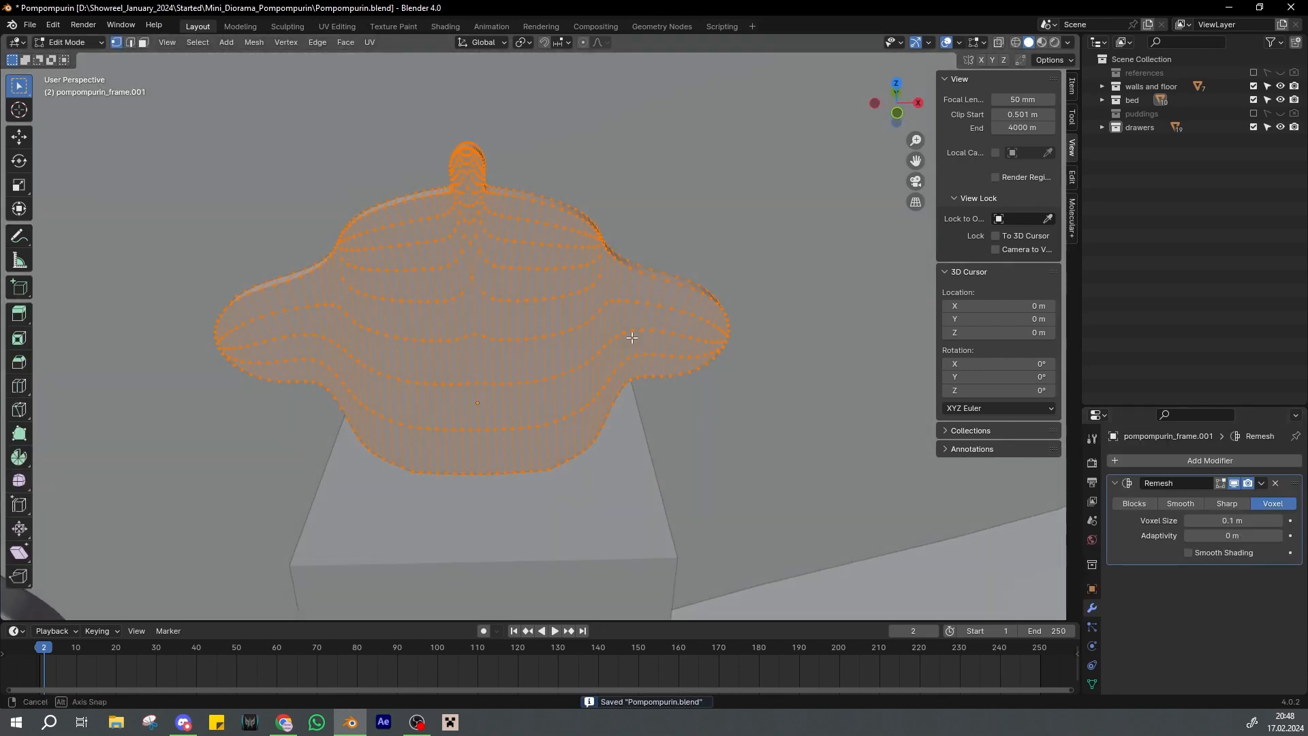
pyautogui.press('Tab')
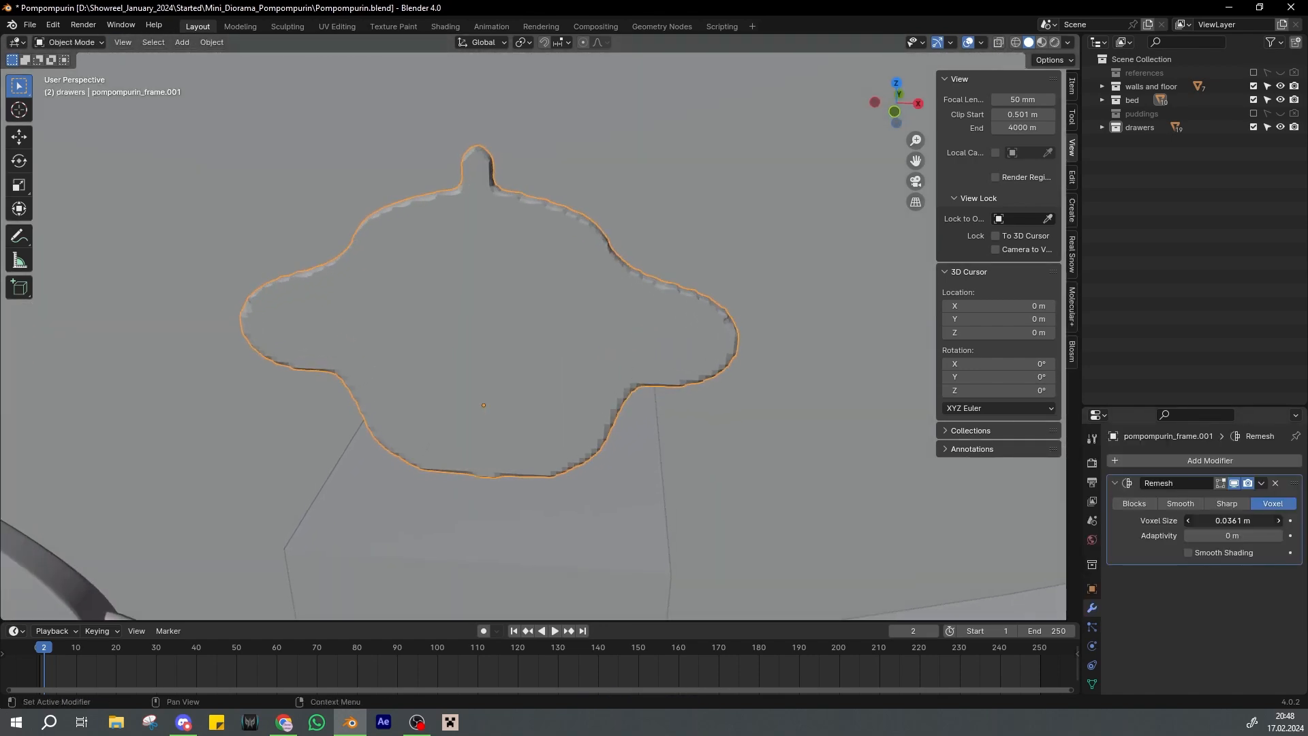
# Try the Sharp, Smooth and Blocks modes on the frame's Remesh modifier and apply the remesh
pyautogui.click(1227, 504)
pyautogui.moveTo(1232, 520); pyautogui.dragTo(1202, 522)
pyautogui.click(1183, 505)
pyautogui.click(1149, 505)
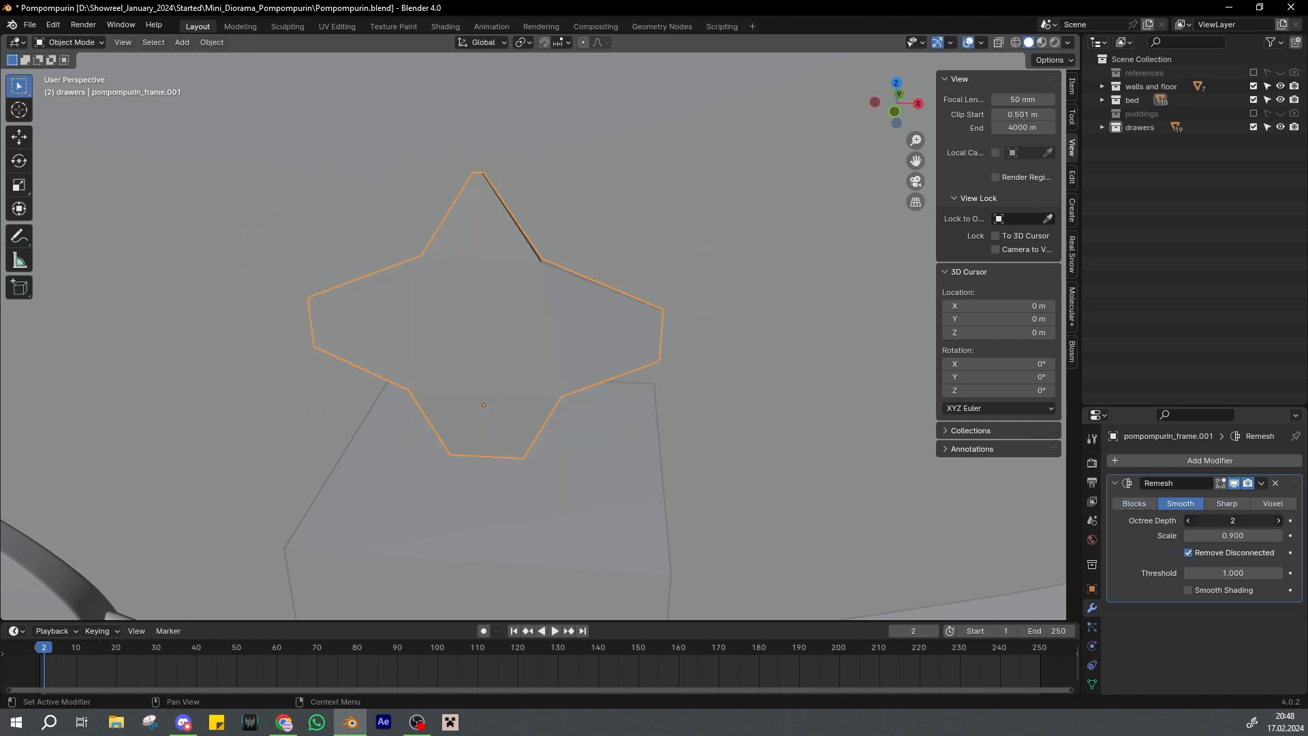
pyautogui.click(1245, 498)
pyautogui.press('Tab')
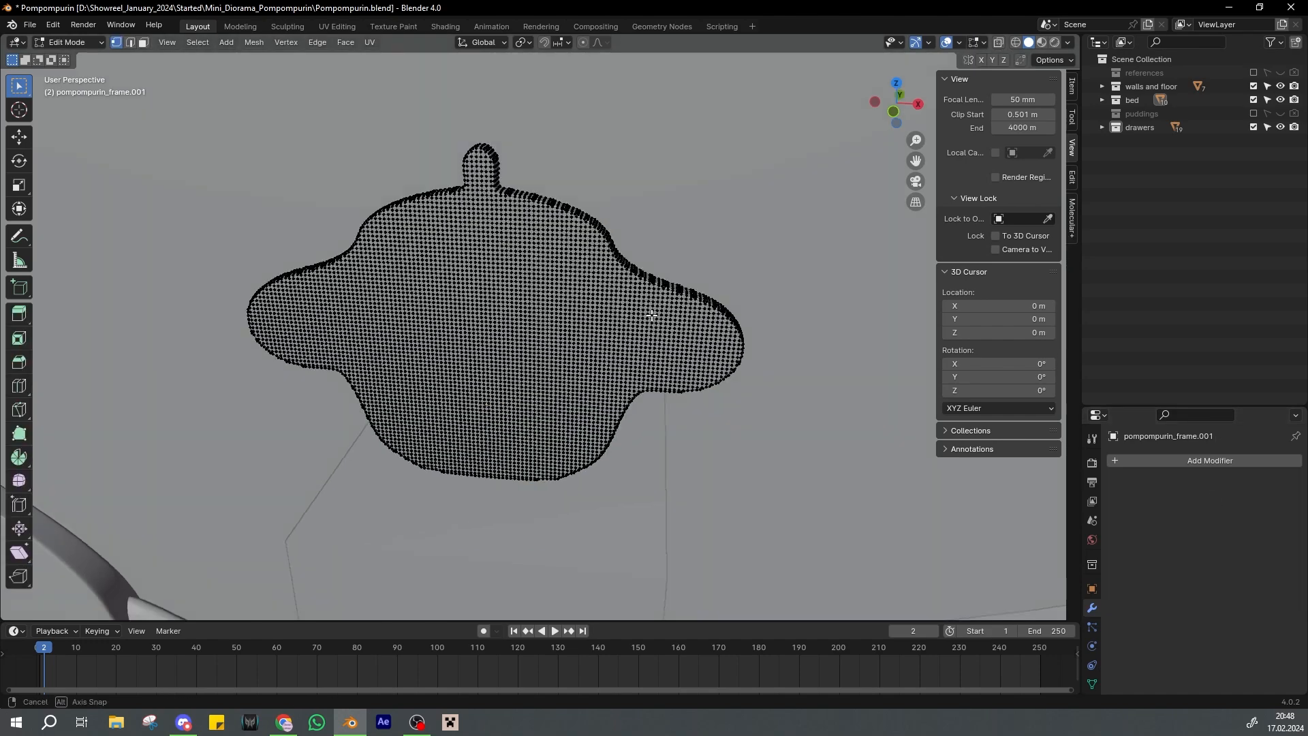
# Select the frame's entire remeshed geometry, check the shape from the front in Object Mode, and save the file
pyautogui.press('a')
pyautogui.moveTo(652, 314); pyautogui.dragTo(664, 344, button='middle')
pyautogui.press('Tab')
pyautogui.press('KP_1')
pyautogui.hotkey('ctrl', 's')
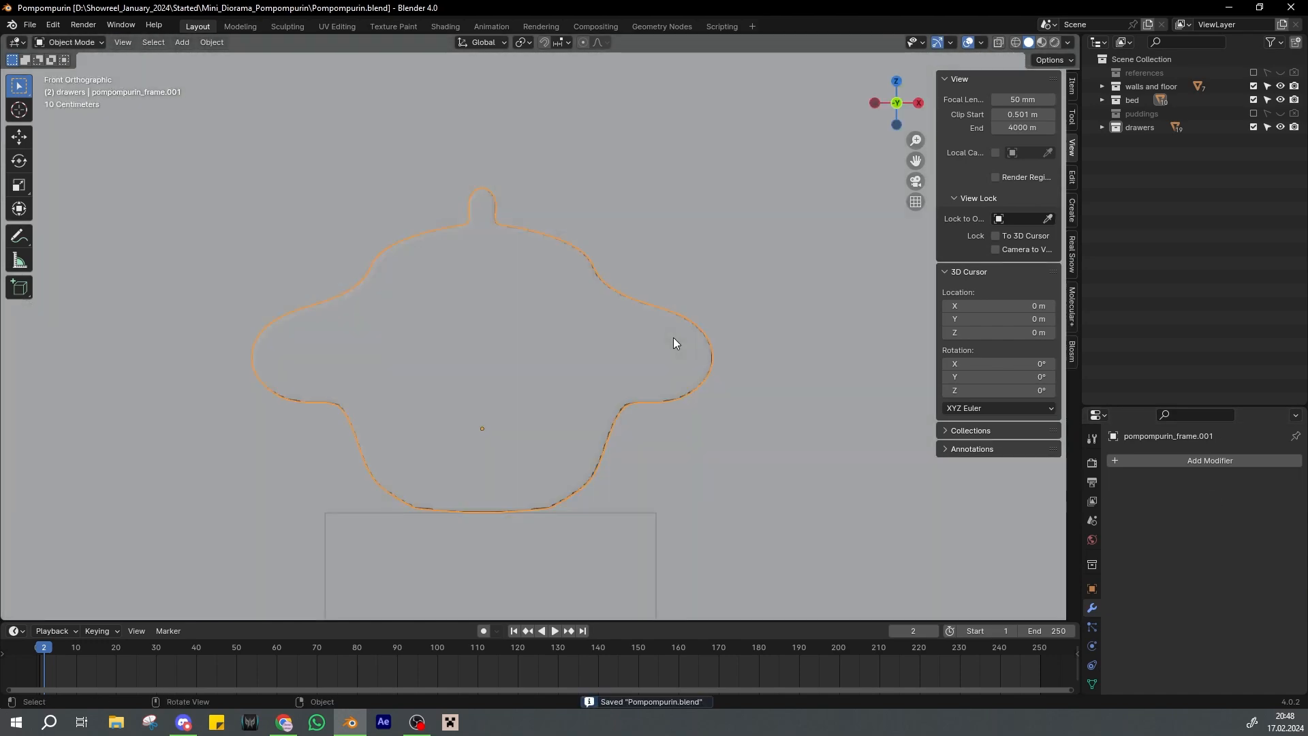
pyautogui.press('3')
pyautogui.click(1281, 87)
pyautogui.scroll(-3, 759, 277)
pyautogui.hotkey('ctrl', 's')
# Add a second voxel Remesh modifier to the frame, reduce its default voxel size, and apply it
pyautogui.press('Tab')
pyautogui.moveTo(631, 229); pyautogui.dragTo(614, 287, button='middle')
pyautogui.scroll(4, 614, 286)
pyautogui.click(1144, 462)
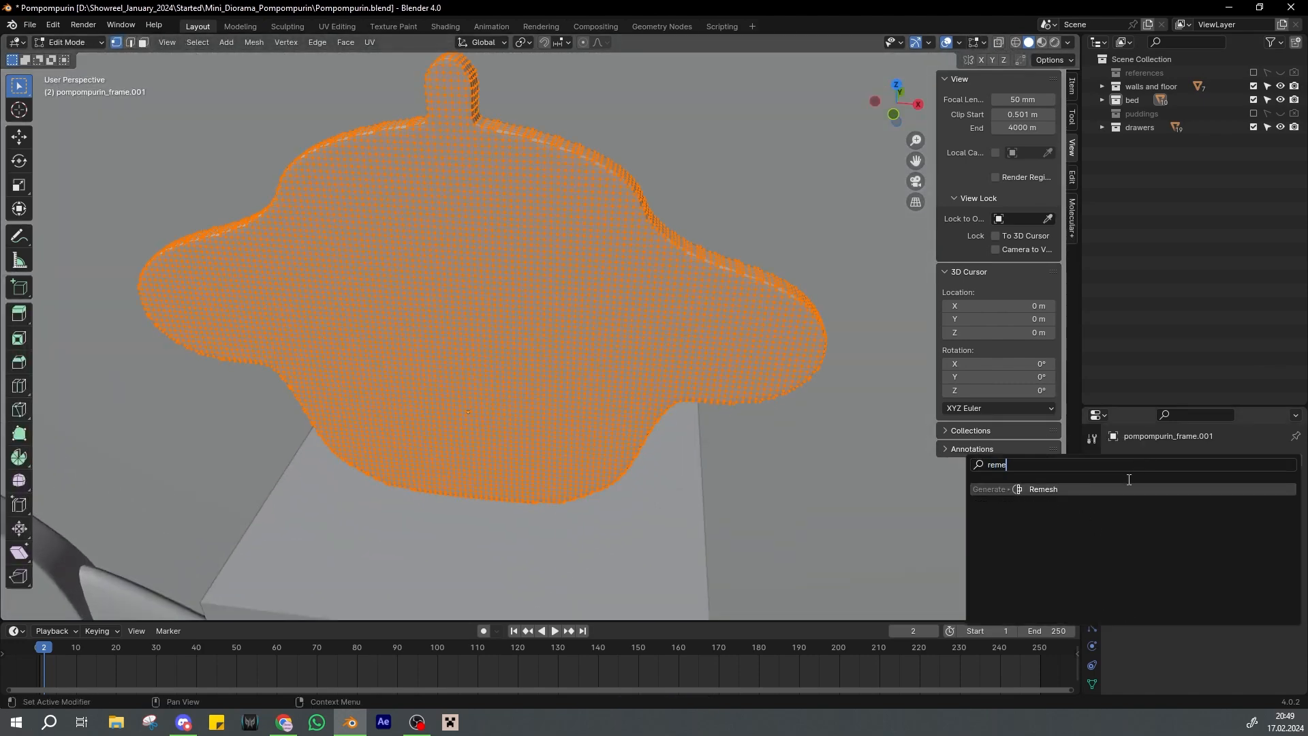
pyautogui.press('Return')
pyautogui.press('Tab')
pyautogui.moveTo(1235, 520); pyautogui.dragTo(1208, 521)
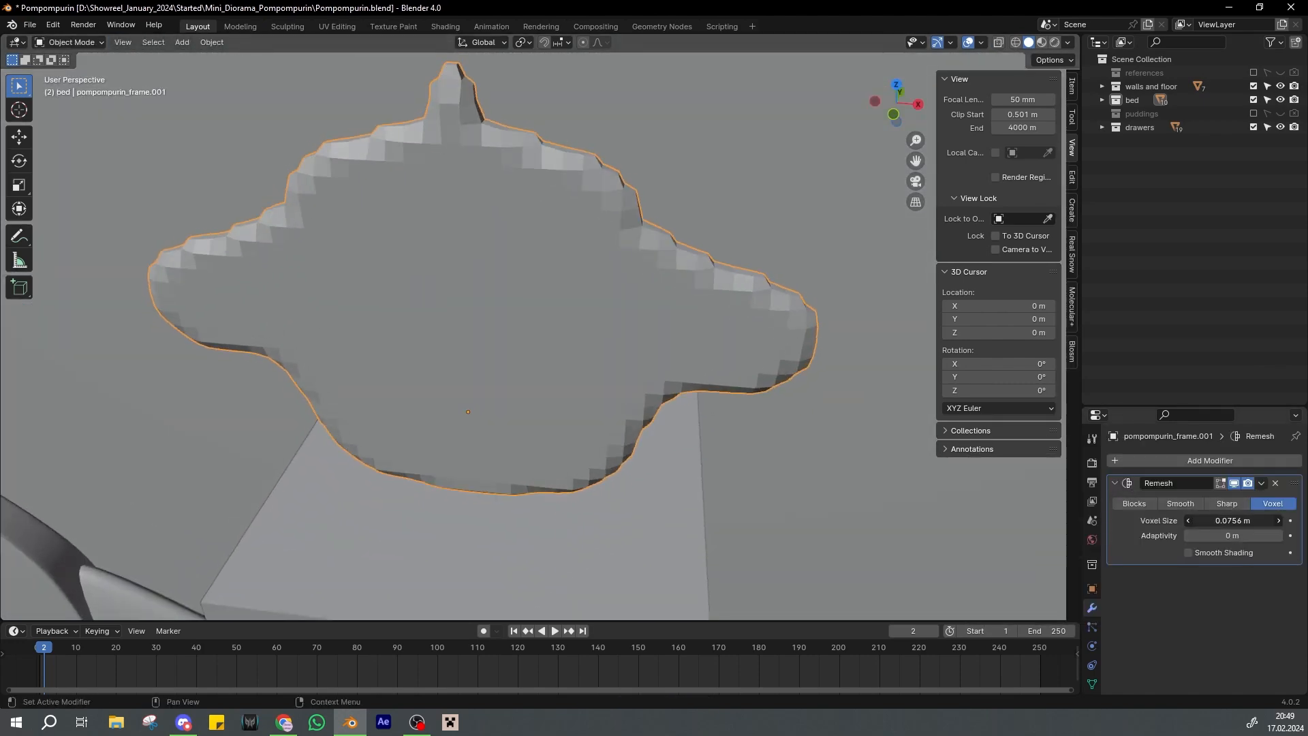
pyautogui.press('Tab')
pyautogui.moveTo(592, 301); pyautogui.dragTo(600, 283, button='middle')
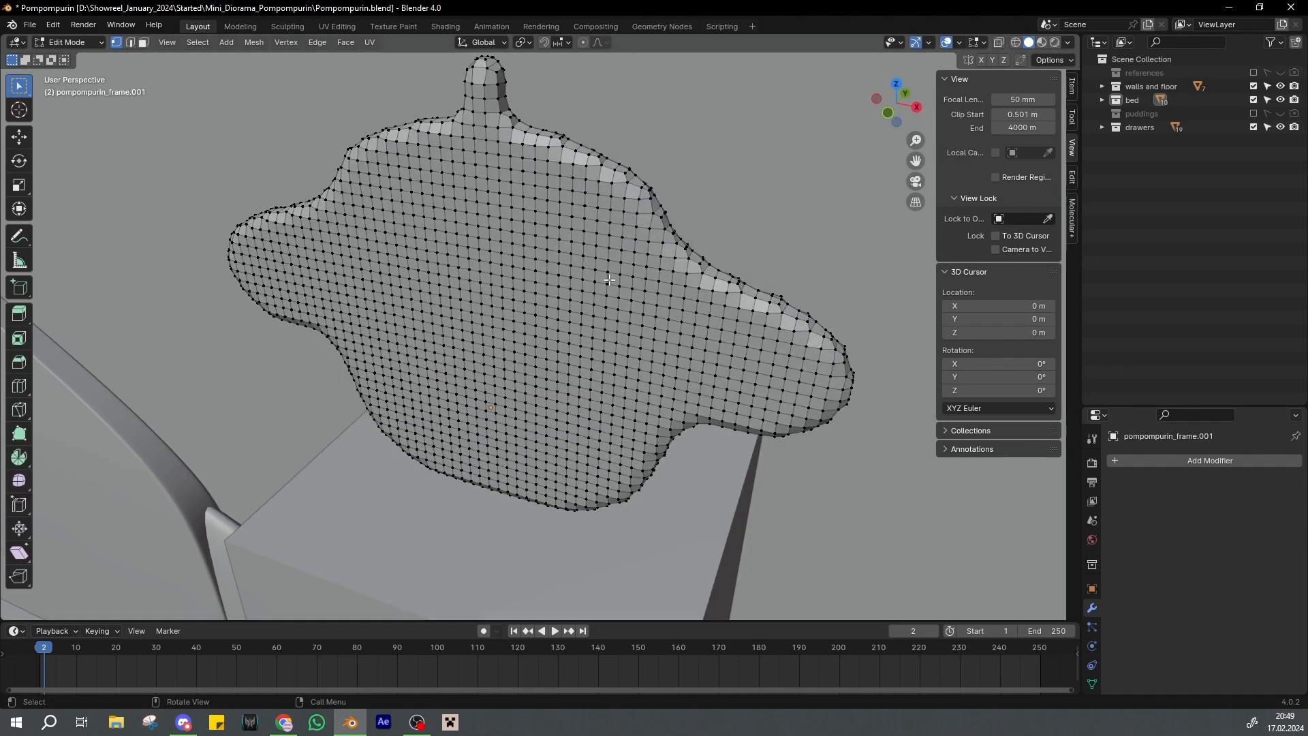
# Circle-select the frame's front vertices from the front view, save, and check the selected faces along the rim
pyautogui.press('a')
pyautogui.moveTo(682, 273)
pyautogui.mouseDown(button='middle')
pyautogui.moveTo(549, 269)
pyautogui.moveTo(561, 341)
pyautogui.moveTo(575, 334)
pyautogui.mouseUp(button='middle')
pyautogui.click(462, 266)
pyautogui.hotkey('ctrl', 's')
pyautogui.press('KP_1')
pyautogui.press('c')
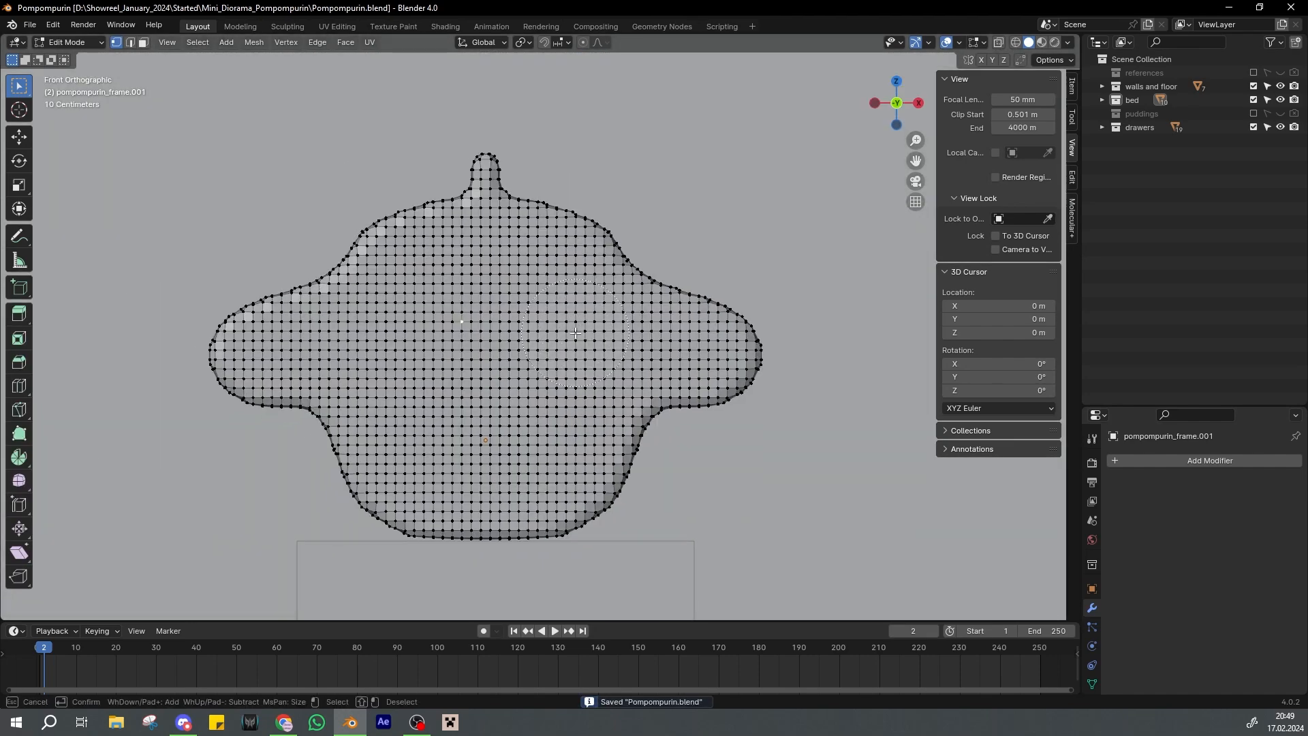
pyautogui.press('Escape')
pyautogui.moveTo(664, 213); pyautogui.dragTo(523, 251, button='middle')
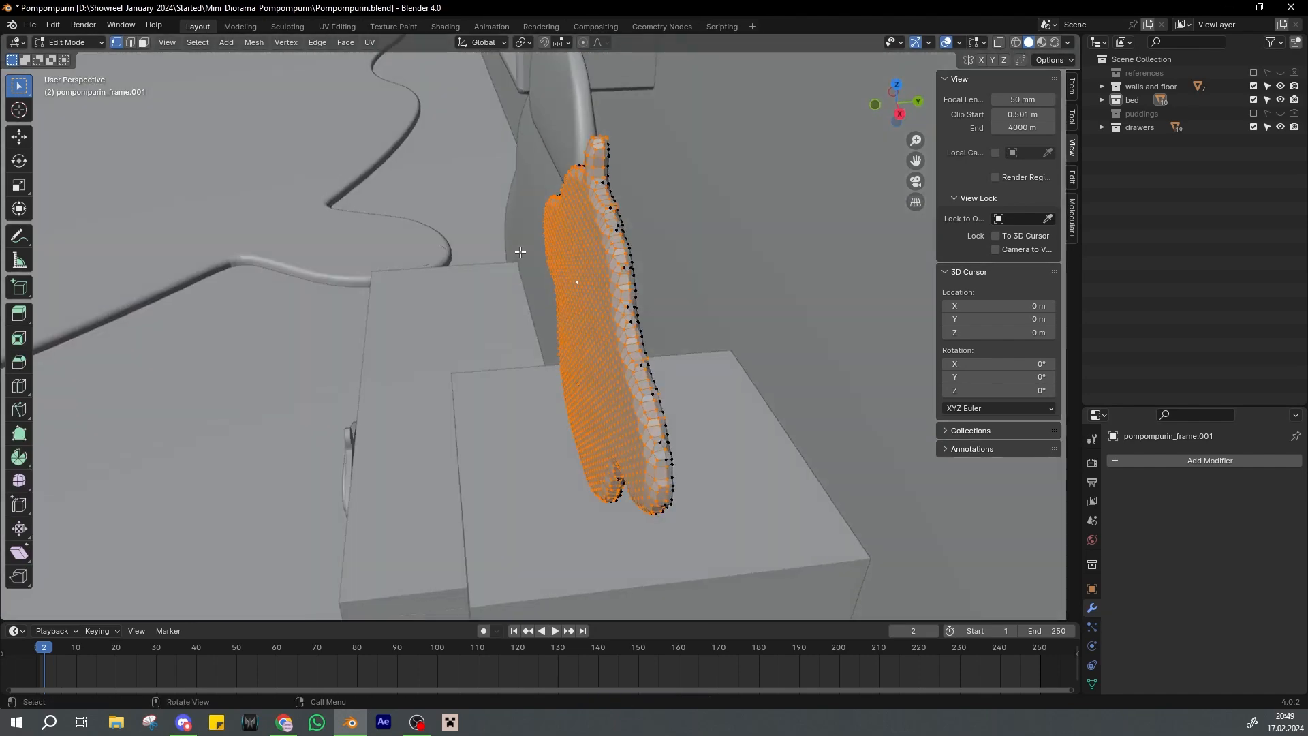
pyautogui.scroll(1, 523, 251)
pyautogui.press('3')
pyautogui.moveTo(685, 324); pyautogui.dragTo(619, 315, button='middle')
pyautogui.scroll(2, 619, 336)
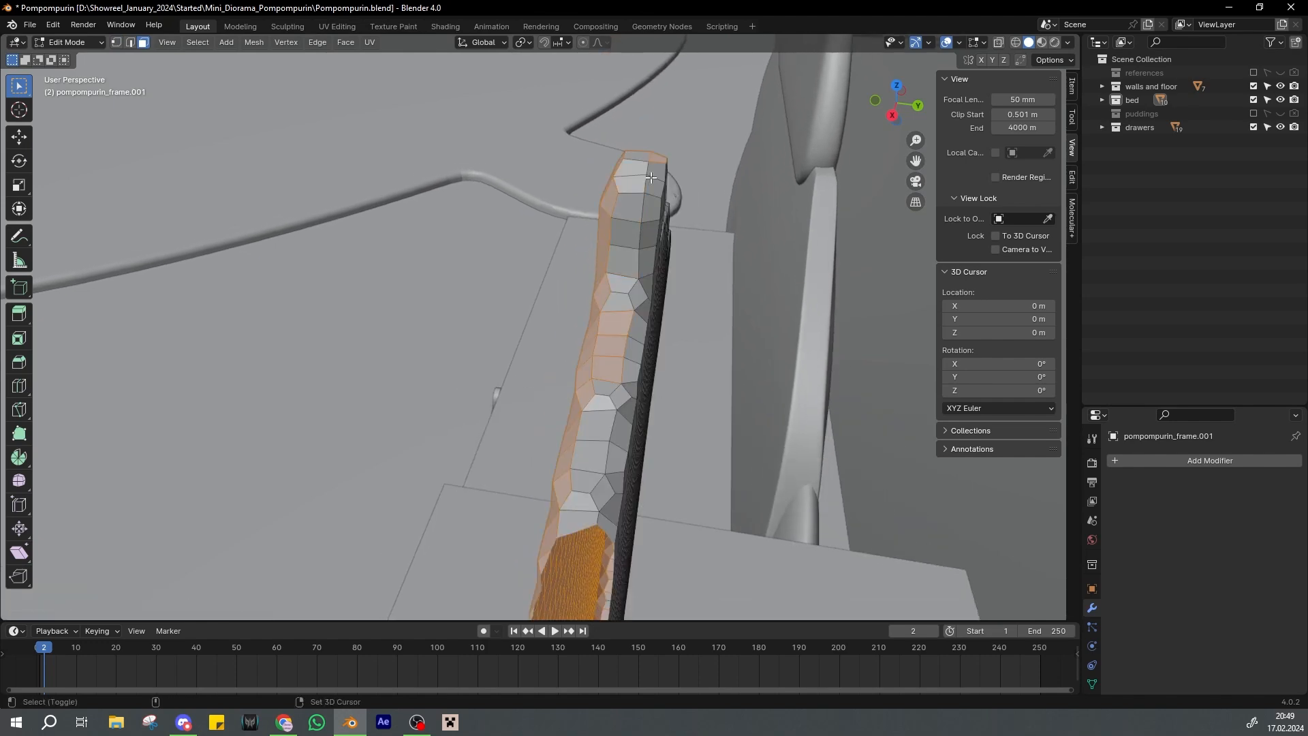
pyautogui.moveTo(607, 419); pyautogui.dragTo(625, 376, button='middle')
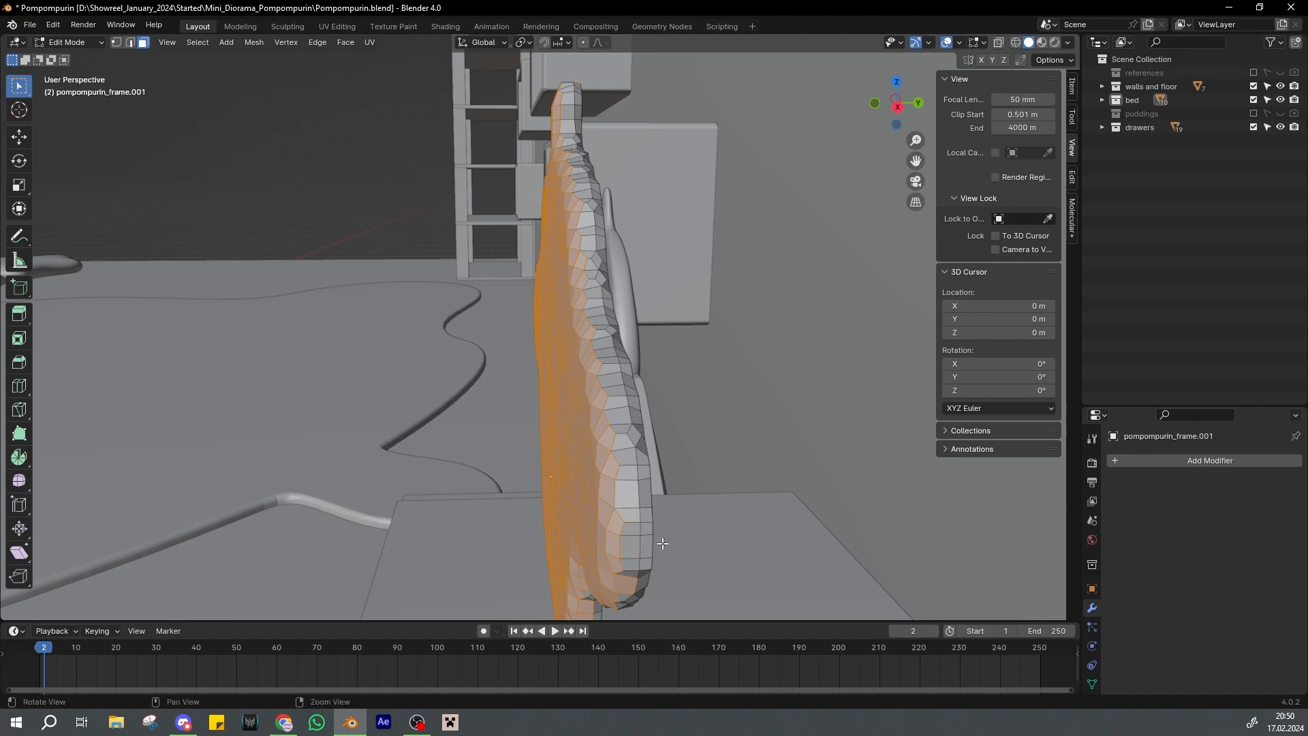
# Scale the frame's selected front faces and try to move them along Y
pyautogui.moveTo(662, 543); pyautogui.dragTo(612, 403, button='middle')
pyautogui.press('Tab')
pyautogui.press('Tab')
pyautogui.press('s')
pyautogui.click(615, 388)
pyautogui.press('g')
pyautogui.press('y')
pyautogui.rightClick(575, 390)
# Delete the small Pompompurin frame from the bed post and save the file
pyautogui.press('Tab')
pyautogui.hotkey('ctrl', 's')
pyautogui.press('Delete')
pyautogui.hotkey('ctrl', 's')
# Add a UV sphere at the 3D cursor and give it a Subdivision modifier
pyautogui.scroll(-4, 554, 394)
pyautogui.scroll(-6, 612, 403)
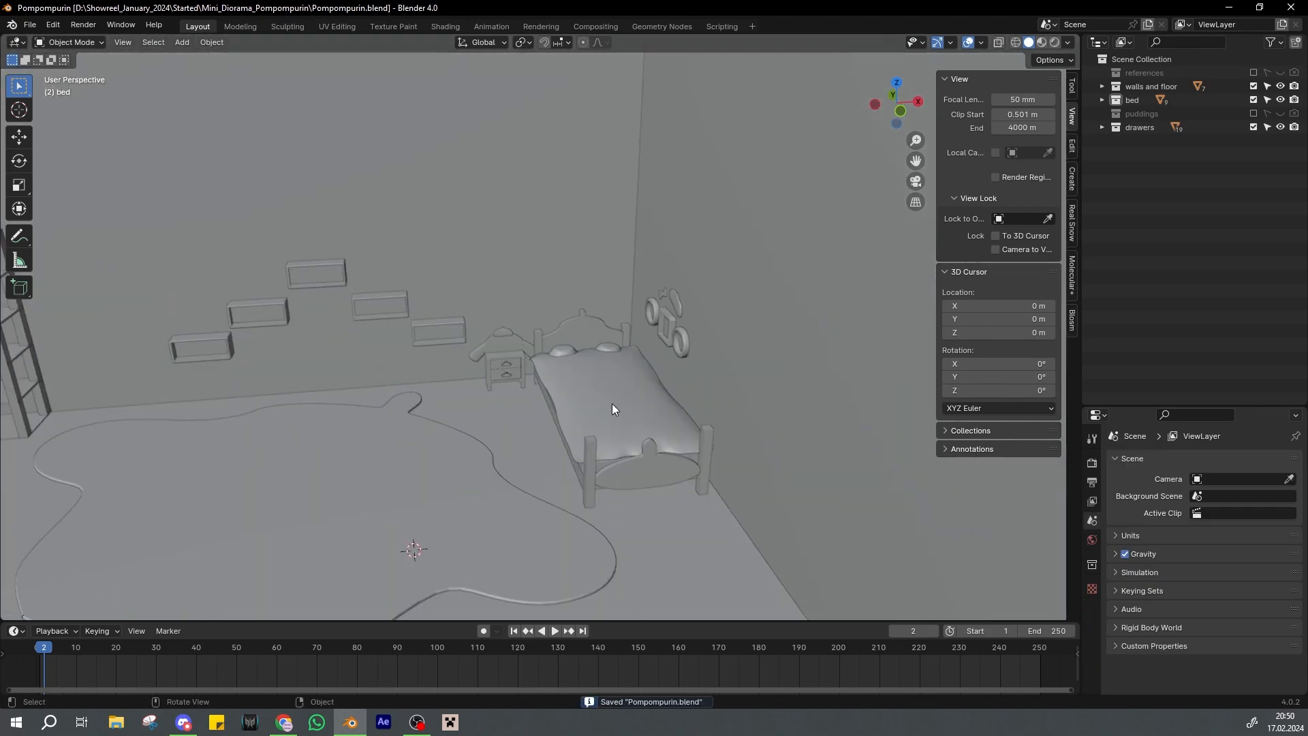
pyautogui.scroll(-5, 612, 403)
pyautogui.hotkey('shift', 'a')
pyautogui.moveTo(586, 432)
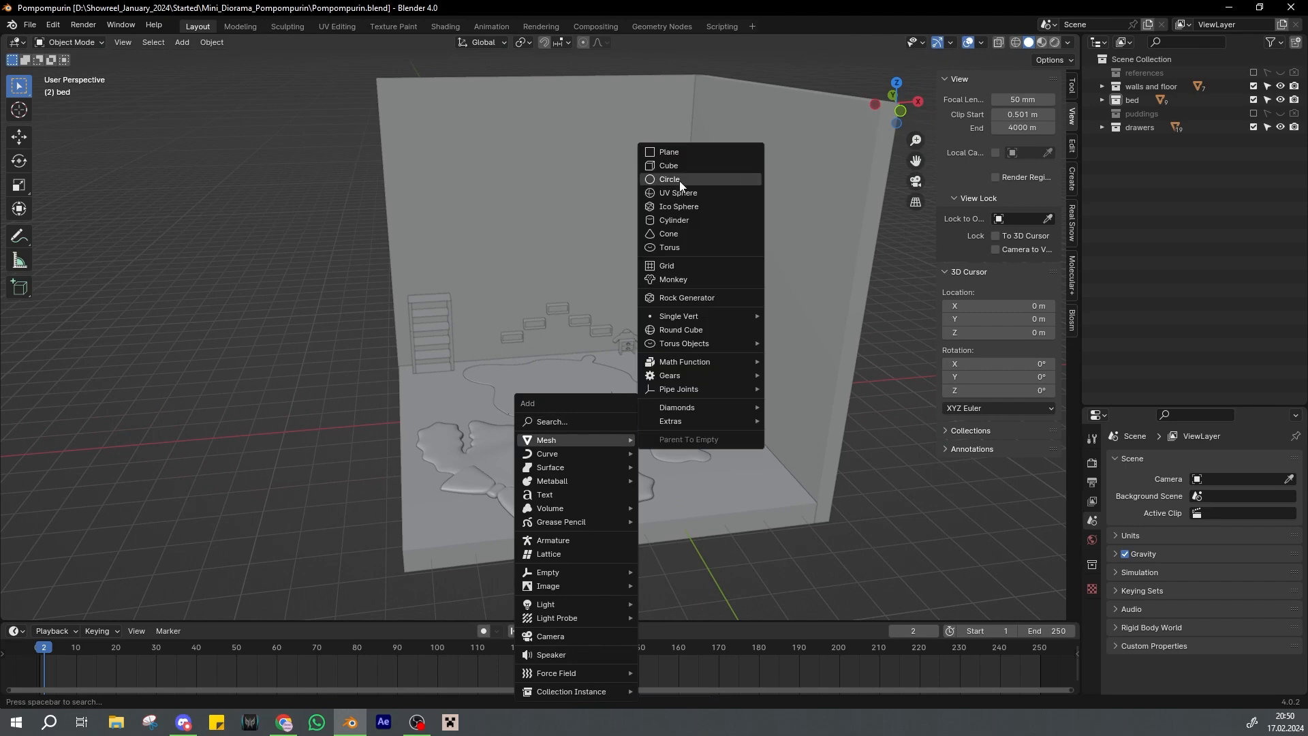
pyautogui.click(680, 193)
pyautogui.scroll(3, 649, 342)
pyautogui.press('KP_Decimal')
pyautogui.scroll(-1, 656, 345)
pyautogui.click(1156, 463)
pyautogui.click(1157, 466)
pyautogui.click(1144, 534)
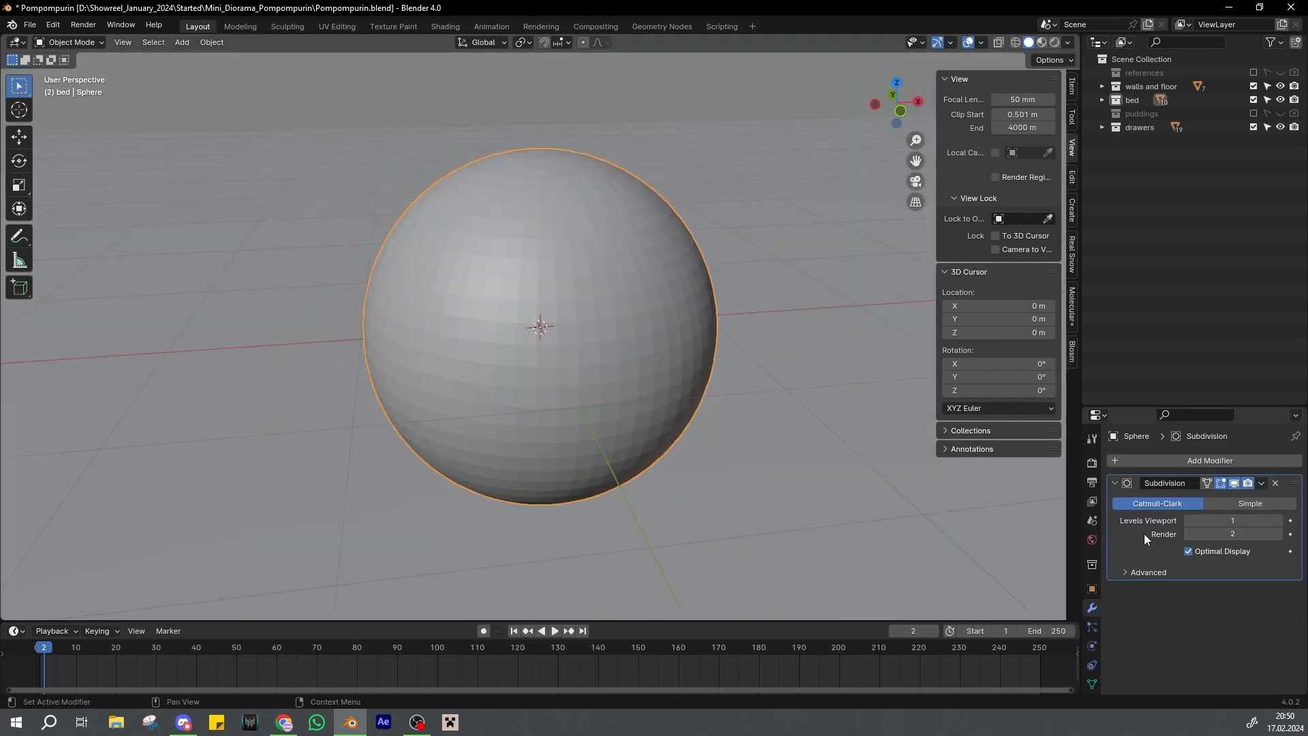
# Set the sphere's Subdivision viewport level to 2, save the file, and hide the walls and floor collection
pyautogui.press('Return')
pyautogui.hotkey('ctrl', 's')
pyautogui.moveTo(625, 301); pyautogui.dragTo(581, 301, button='middle')
pyautogui.scroll(-3, 581, 300)
pyautogui.rightClick(582, 299)
pyautogui.click(1254, 87)
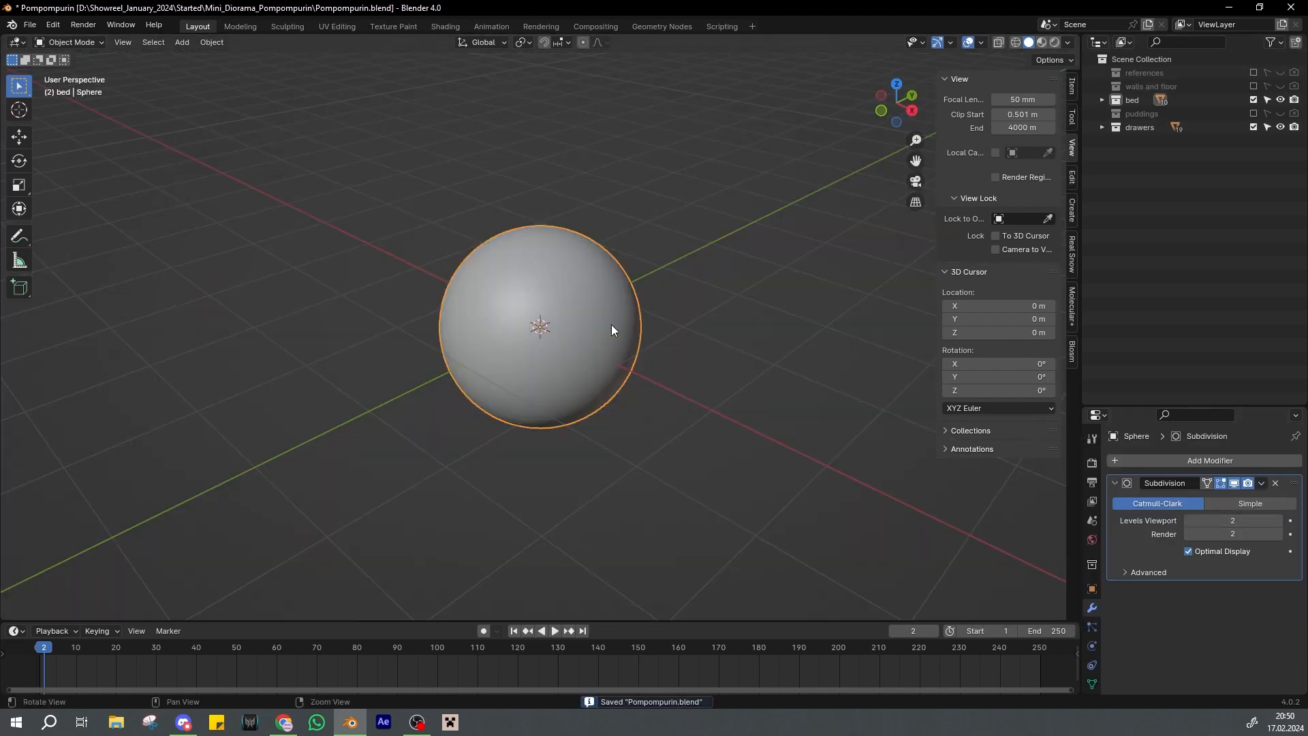
# Shade the sphere smooth, scale it to 0.726 of its size, and save the file
pyautogui.rightClick(598, 326)
pyautogui.click(550, 136)
pyautogui.moveTo(671, 308); pyautogui.dragTo(685, 305, button='middle')
pyautogui.scroll(1, 684, 305)
pyautogui.press('s')
pyautogui.click(656, 302)
pyautogui.hotkey('ctrl', 's')
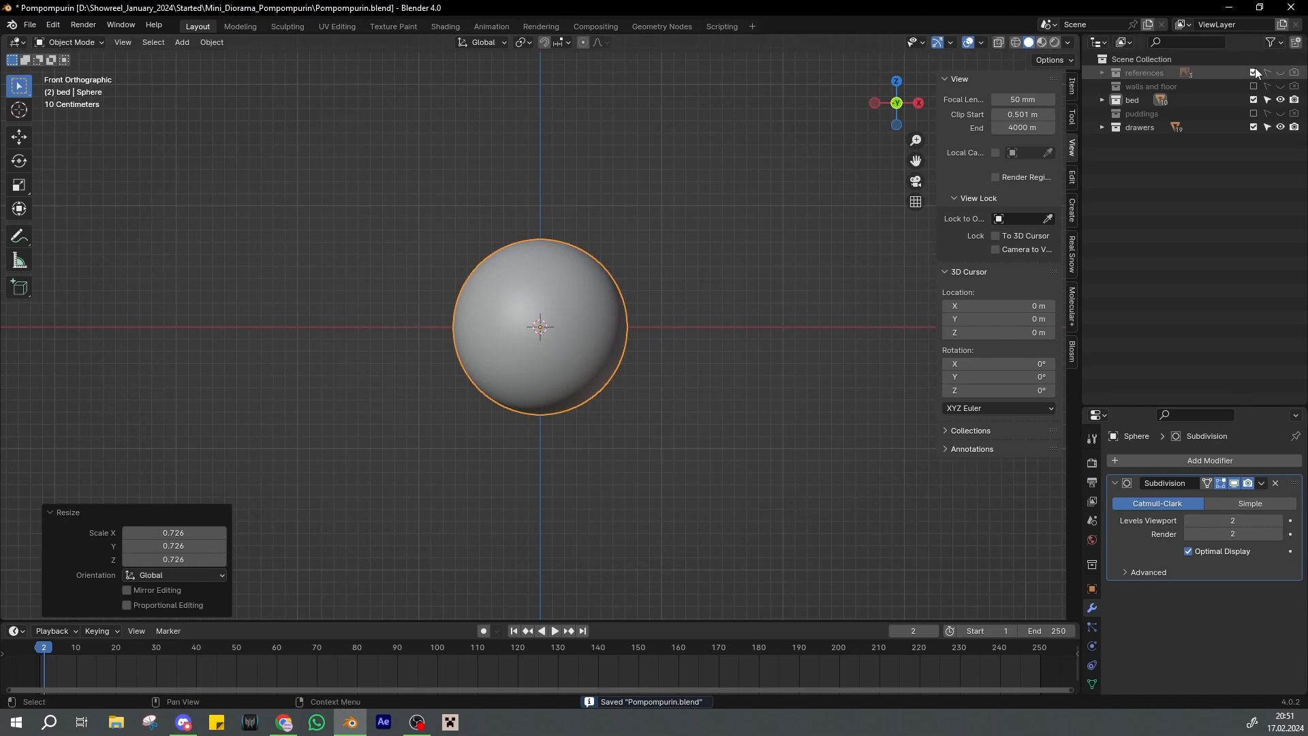
# Show the references collection, select the Pompompurin reference image inside it, and save
pyautogui.click(1104, 73)
pyautogui.click(1163, 114)
pyautogui.scroll(-6, 572, 334)
pyautogui.scroll(1, 590, 332)
pyautogui.hotkey('ctrl', 's')
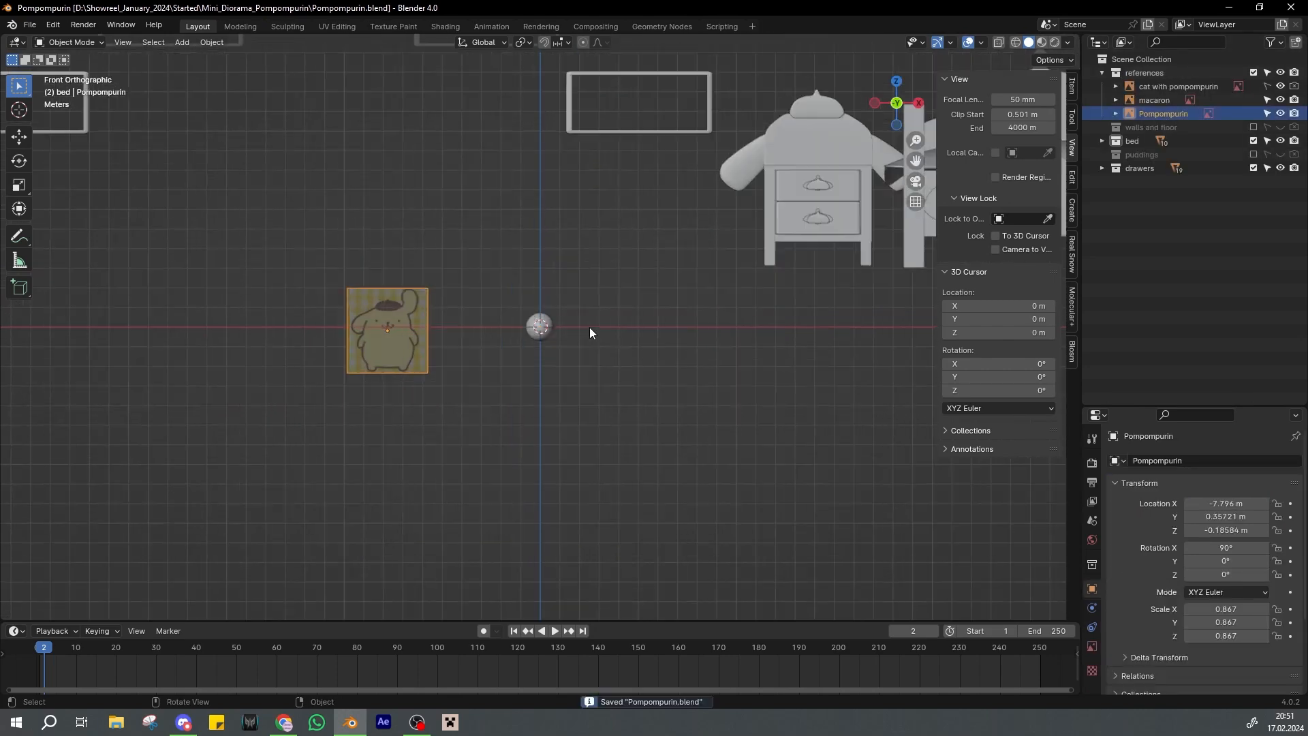
# Move the "cat with pompompurin" reference image about 149.7 m along Y
pyautogui.scroll(-8, 729, 289)
pyautogui.scroll(-4, 632, 244)
pyautogui.moveTo(552, 271); pyautogui.dragTo(454, 293, button='middle')
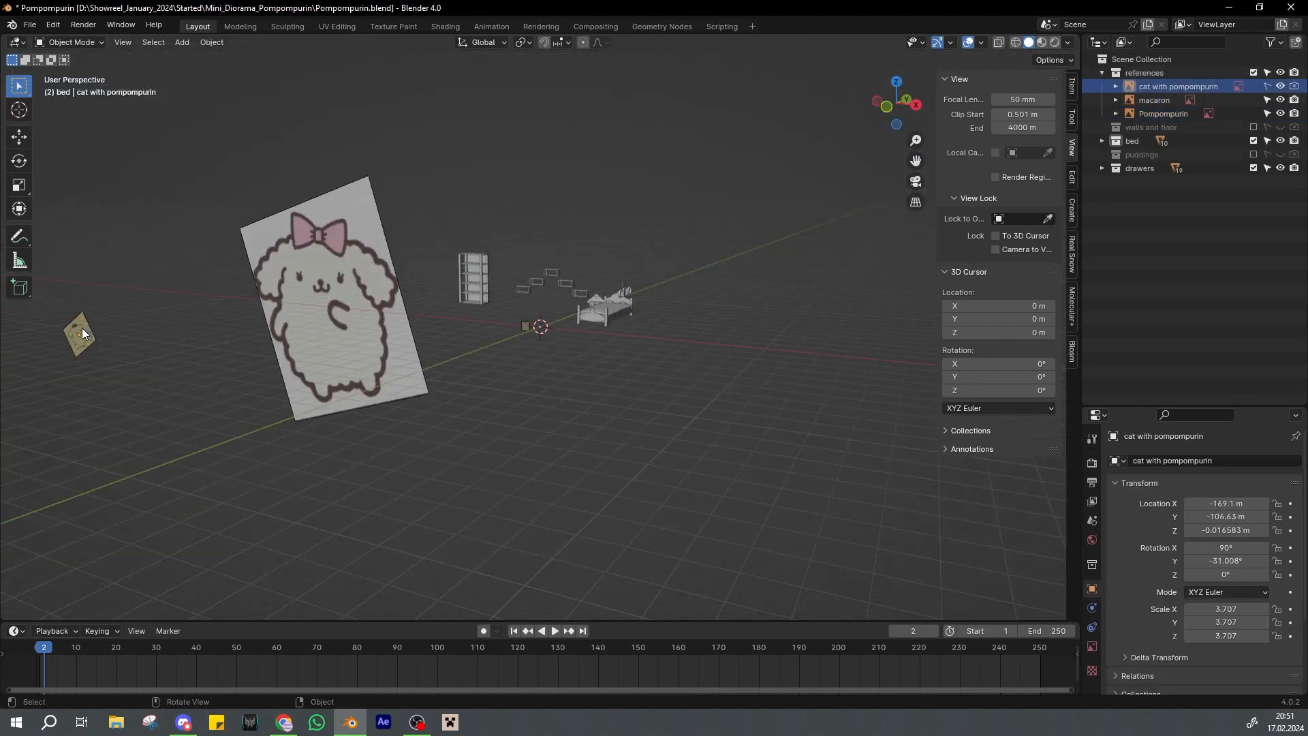
pyautogui.moveTo(83, 327); pyautogui.dragTo(120, 329, button='middle')
pyautogui.scroll(-3, 119, 328)
pyautogui.press('g')
pyautogui.press('y')
pyautogui.click(437, 335)
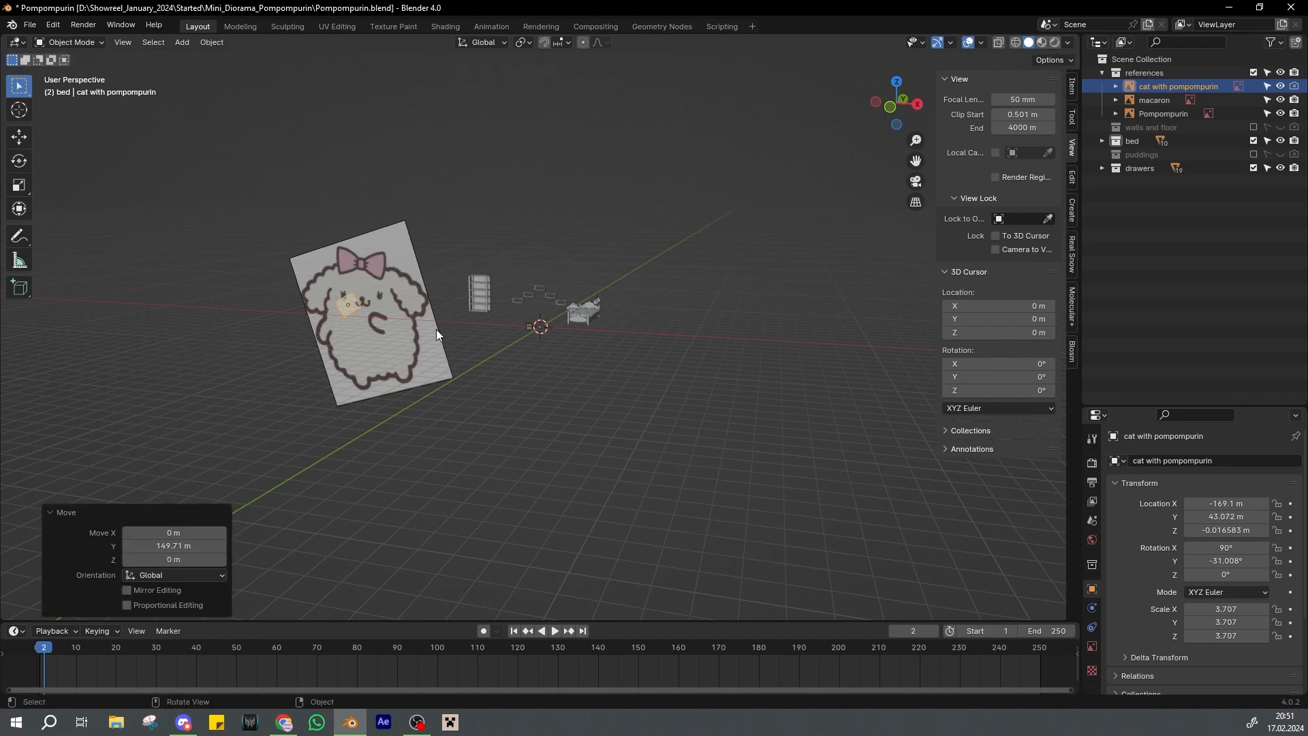
# Move the "cat with pompompurin" image to about X -21.6 m and rotate it around Y to about -3.1°
pyautogui.click(615, 375)
pyautogui.press('KP_1')
pyautogui.keyDown('shift'); pyautogui.moveTo(615, 375); pyautogui.dragTo(512, 362, button='middle'); pyautogui.keyUp('shift')
pyautogui.scroll(1, 512, 361)
pyautogui.press('r')
pyautogui.press('y')
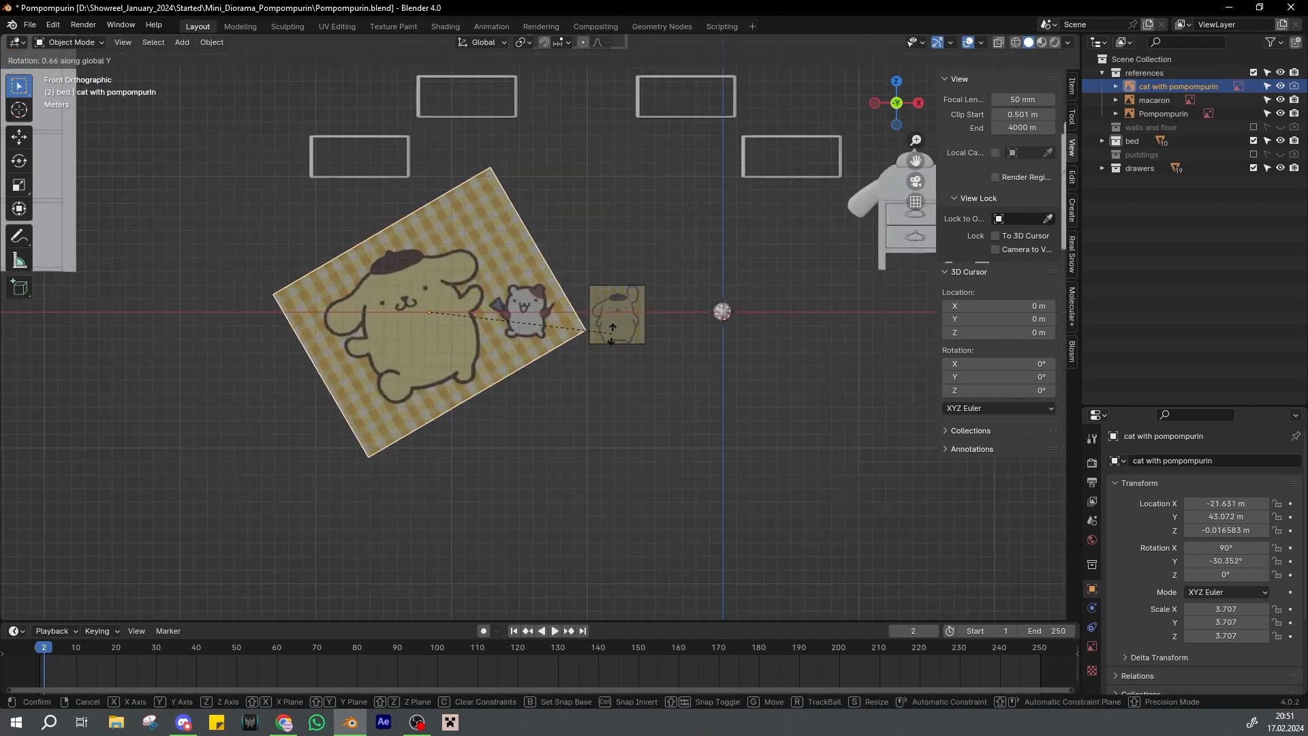
pyautogui.click(503, 393)
# Shift the reference image to about X 0.9 m, scale it to 0.364 of its size, and save
pyautogui.press('g')
pyautogui.press('x')
pyautogui.click(808, 406)
pyautogui.keyDown('shift'); pyautogui.moveTo(808, 407); pyautogui.dragTo(631, 388, button='middle'); pyautogui.keyUp('shift')
pyautogui.scroll(4, 603, 341)
pyautogui.press('s')
pyautogui.click(591, 292)
pyautogui.hotkey('ctrl', 's')
# Align the reference character with the sphere by moving the image to about Z -0.65 m and X 0.41 m
pyautogui.press('g')
pyautogui.press('z')
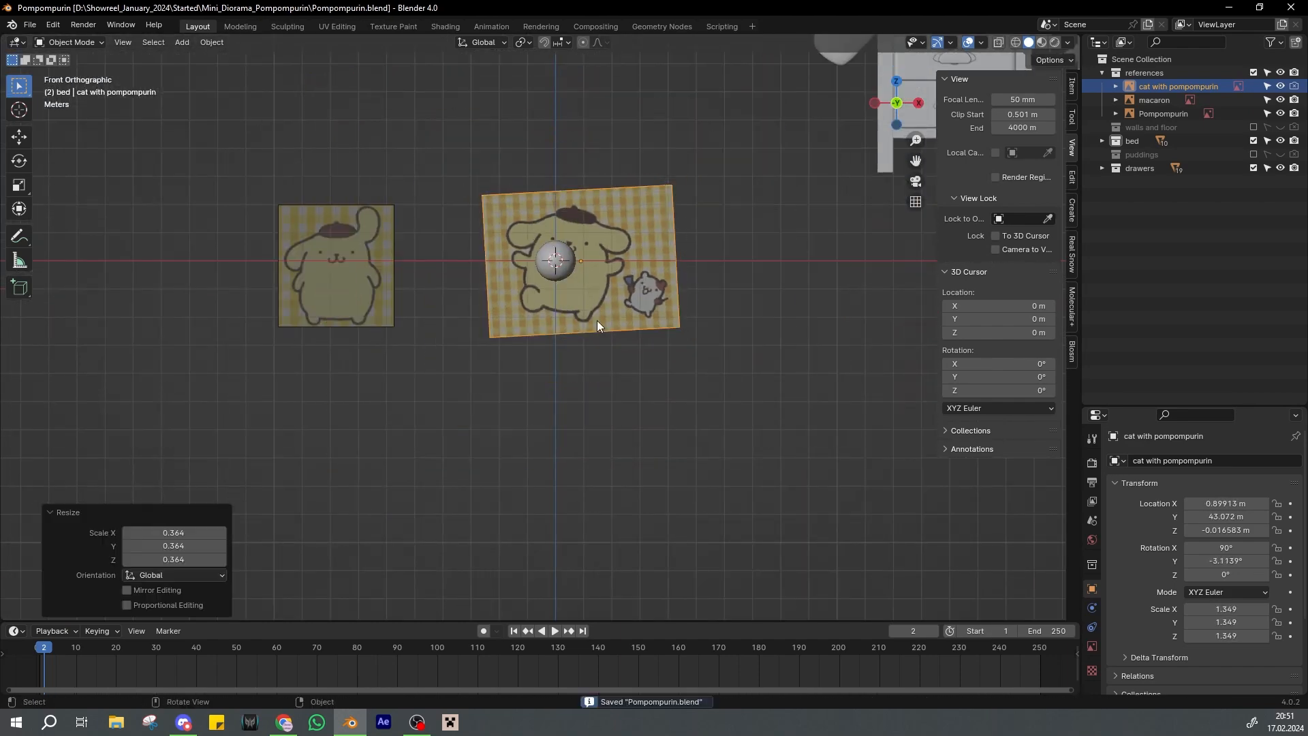
pyautogui.click(602, 333)
pyautogui.scroll(6, 611, 404)
pyautogui.keyDown('shift'); pyautogui.moveTo(603, 333); pyautogui.dragTo(571, 392, button='middle'); pyautogui.keyUp('shift')
pyautogui.press('g')
pyautogui.press('x')
pyautogui.click(605, 374)
# Scale the sphere up to roughly the reference character's head and turn on X-ray in Edit Mode
pyautogui.click(543, 326)
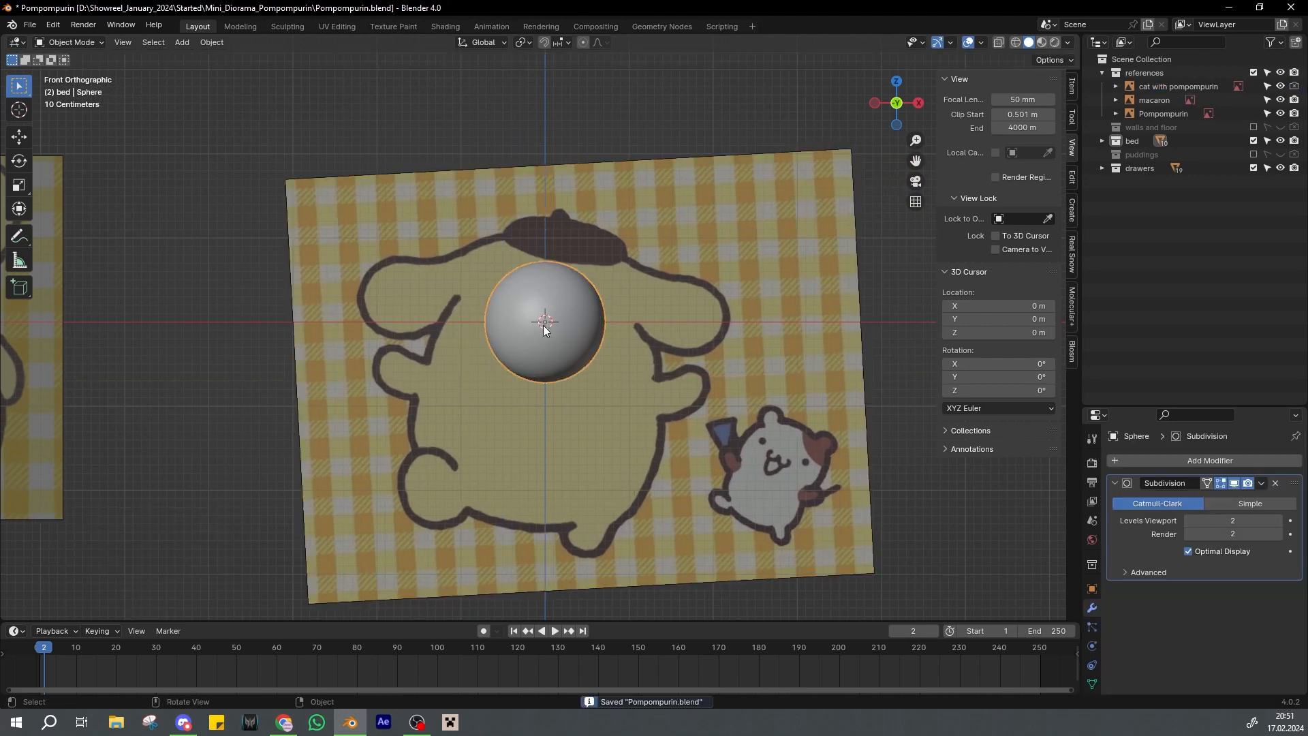
pyautogui.click(641, 370)
pyautogui.press('Tab')
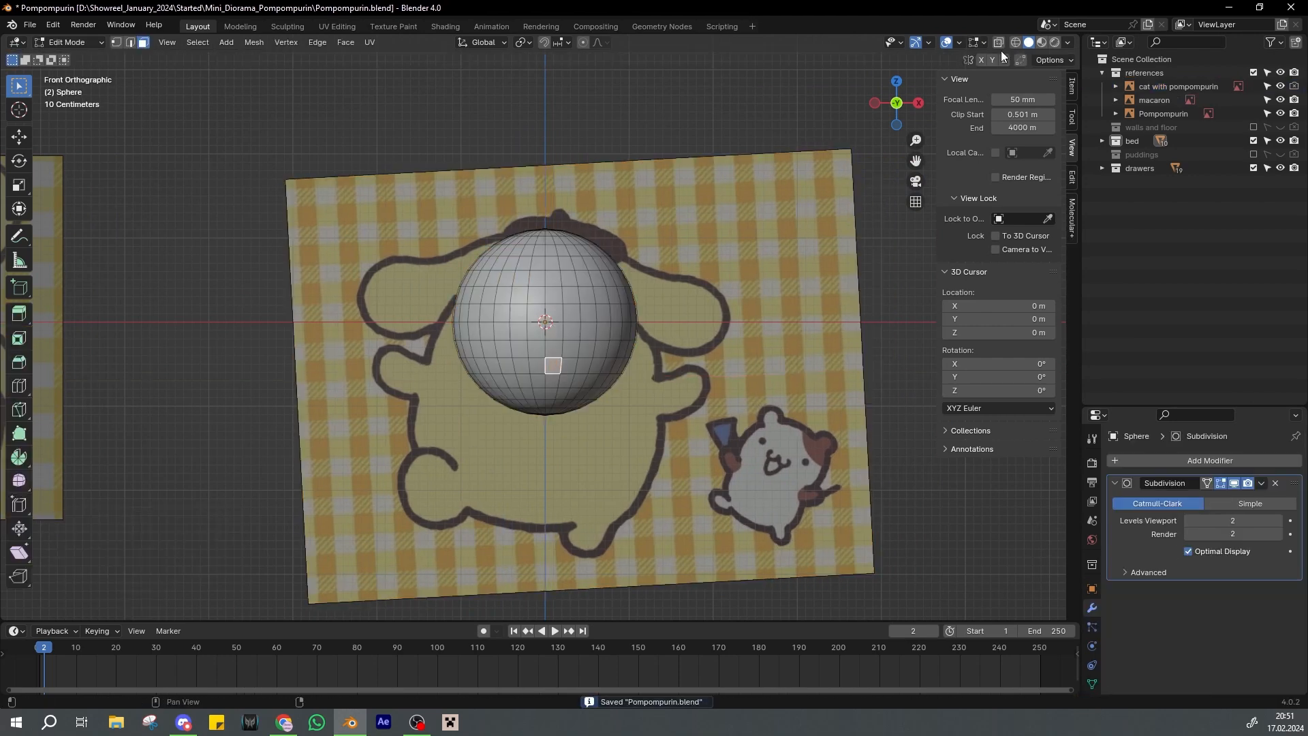
pyautogui.click(999, 42)
# Try to box-select and enlarge the sphere's lower half, and set the view's clip start to 0.001 m
pyautogui.press('b')
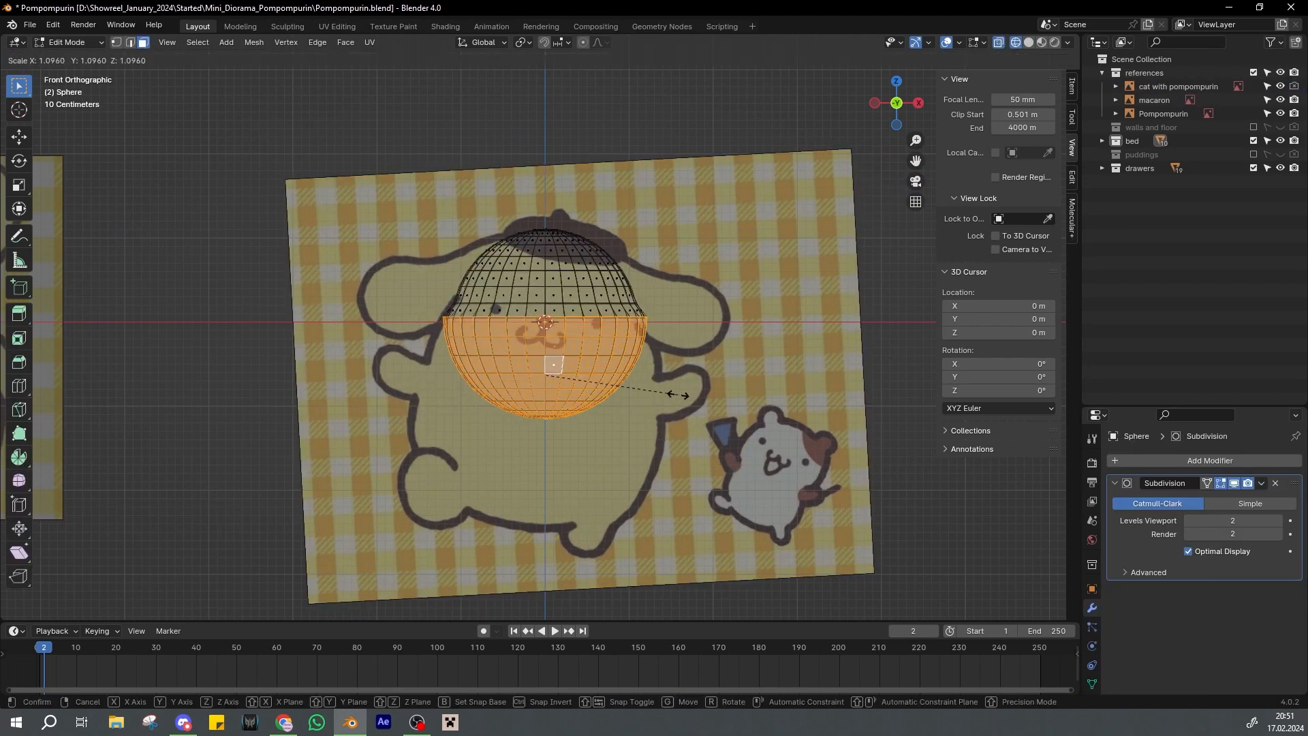
pyautogui.moveTo(674, 397); pyautogui.dragTo(597, 401, button='middle')
pyautogui.moveTo(1012, 114); pyautogui.dragTo(954, 114)
pyautogui.press('Tab')
pyautogui.scroll(-4, 613, 382)
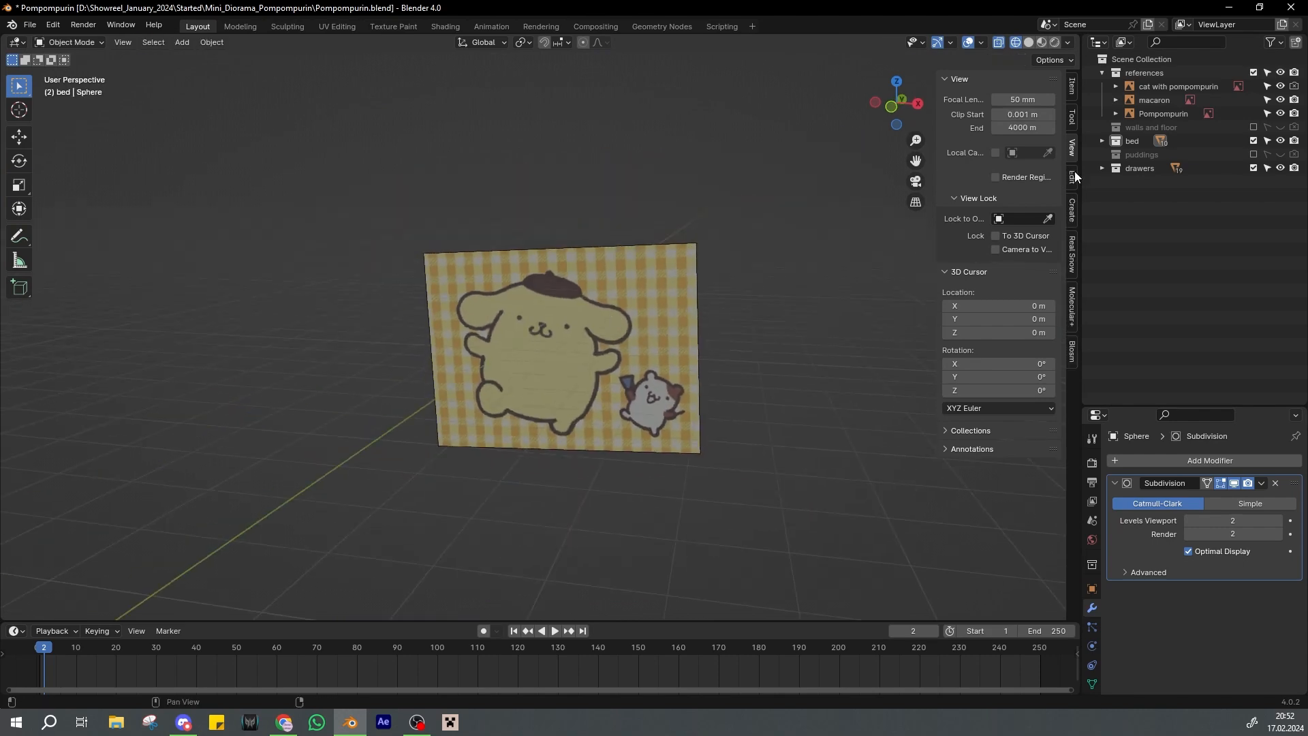
# Select the "cat with pompompurin" image, set the view's clip start to 5.5 m, and save
pyautogui.click(656, 314)
pyautogui.moveTo(657, 314); pyautogui.dragTo(852, 225, button='middle')
pyautogui.moveTo(646, 521); pyautogui.dragTo(615, 426, button='middle')
pyautogui.hotkey('ctrl', 's')
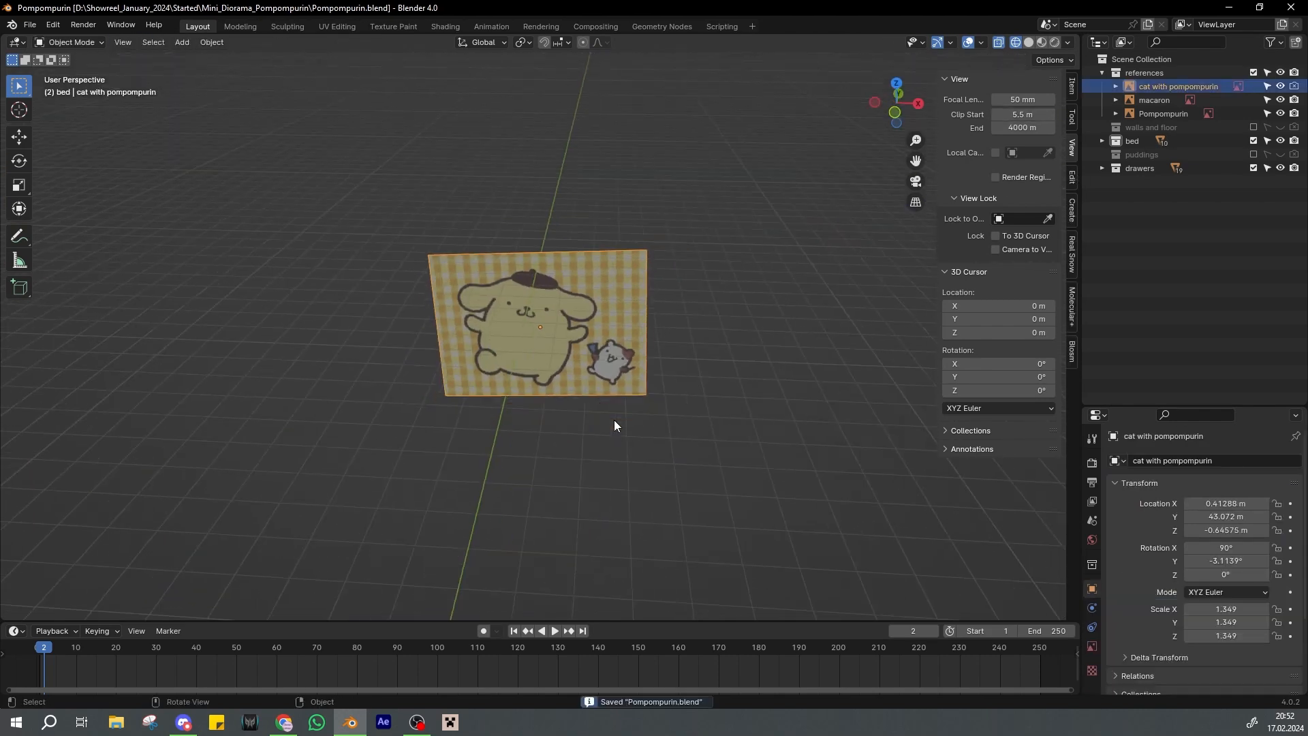
# Examine the objects inside the drawers and bed collections and collapse the lists again
pyautogui.click(1102, 168)
pyautogui.click(1140, 168)
pyautogui.scroll(-2, 1145, 218)
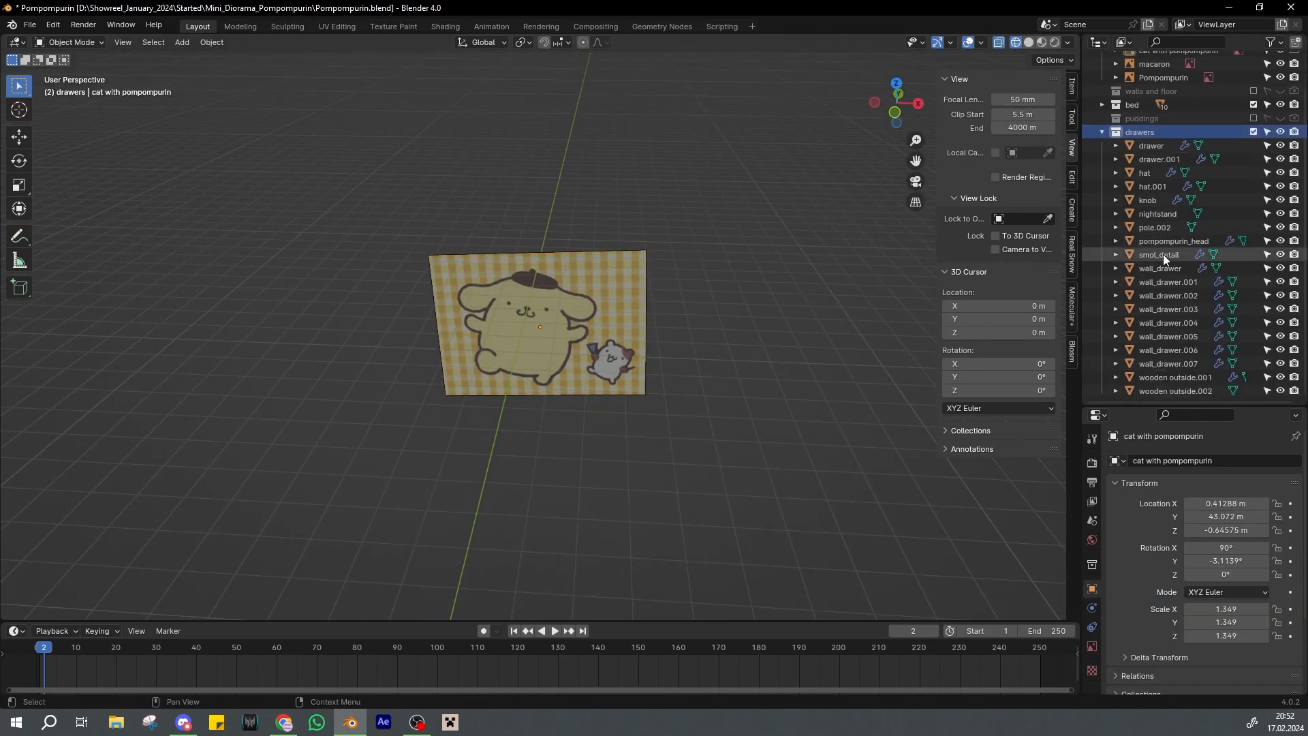
pyautogui.click(1100, 131)
pyautogui.click(1103, 139)
pyautogui.click(1104, 139)
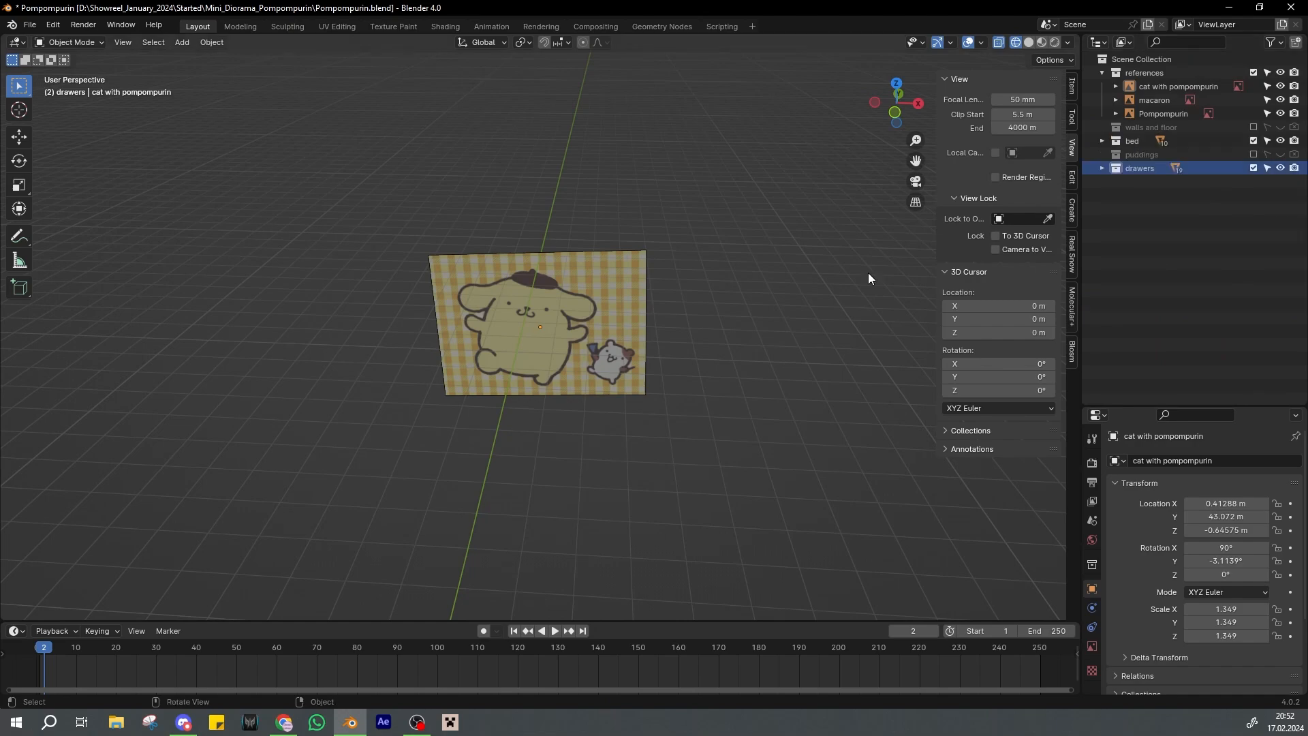
# Select the sphere at the origin and move it along Y toward the "cat with pompompurin" reference
pyautogui.scroll(-7, 818, 273)
pyautogui.moveTo(758, 272); pyautogui.dragTo(732, 290, button='middle')
pyautogui.scroll(-4, 600, 354)
pyautogui.moveTo(473, 435); pyautogui.dragTo(440, 442, button='middle')
pyautogui.scroll(2, 409, 453)
pyautogui.click(341, 468)
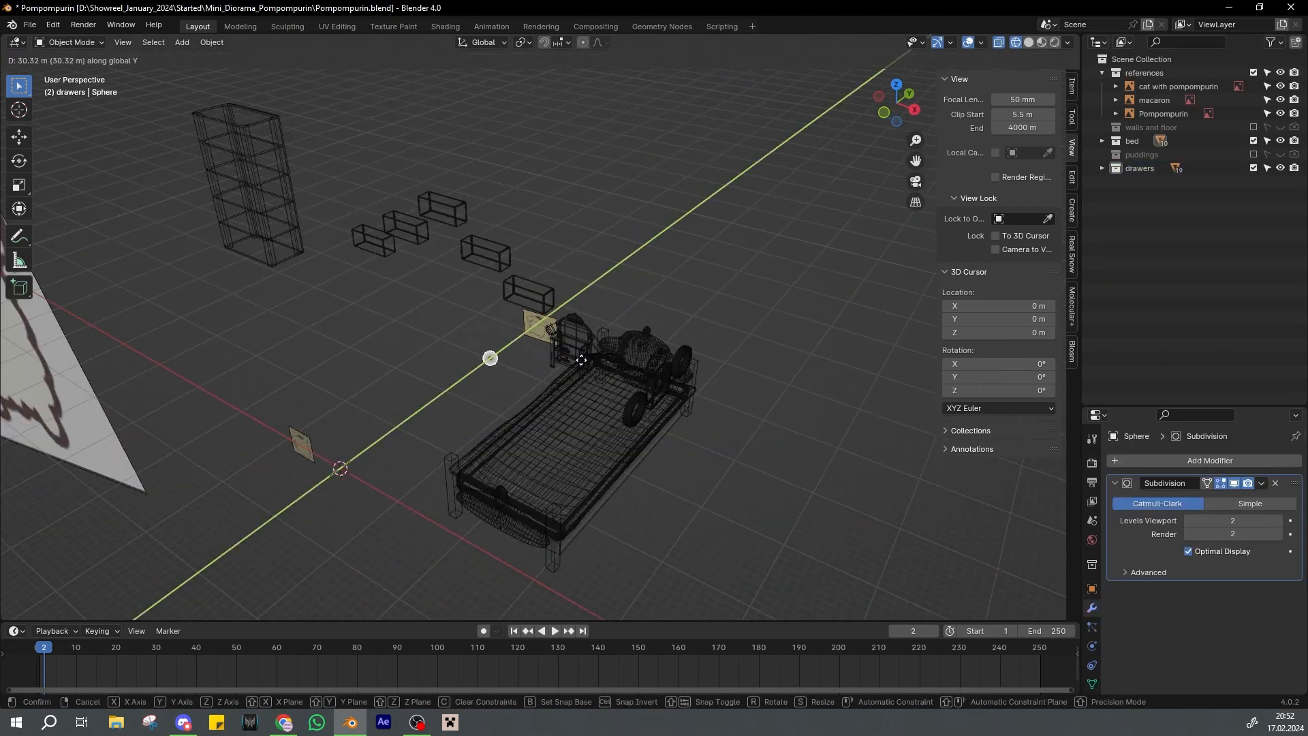
pyautogui.click(606, 353)
# Focus on the sphere in Edit Mode and set the view's clip start to 0.001 m
pyautogui.press('KP_Decimal')
pyautogui.press('Tab')
pyautogui.moveTo(607, 353); pyautogui.dragTo(674, 299, button='middle')
pyautogui.scroll(3, 675, 327)
pyautogui.moveTo(1023, 115); pyautogui.dragTo(974, 115)
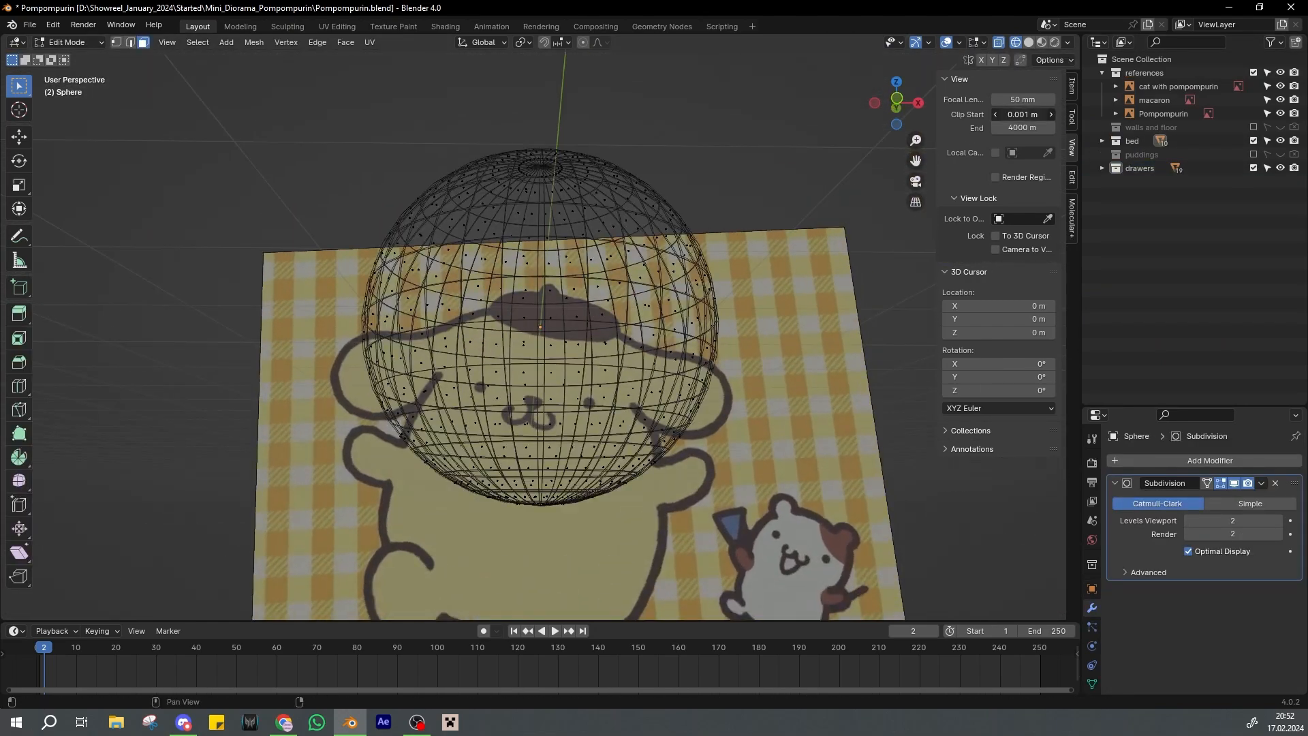
# Select the vertex at the sphere's bottom pole, return to the front view, and save
pyautogui.press('1')
pyautogui.moveTo(613, 408); pyautogui.dragTo(610, 382, button='middle')
pyautogui.click(540, 409)
pyautogui.moveTo(638, 324); pyautogui.dragTo(648, 416, button='middle')
pyautogui.click(575, 503)
pyautogui.moveTo(575, 502); pyautogui.dragTo(556, 389, button='middle')
pyautogui.click(528, 295)
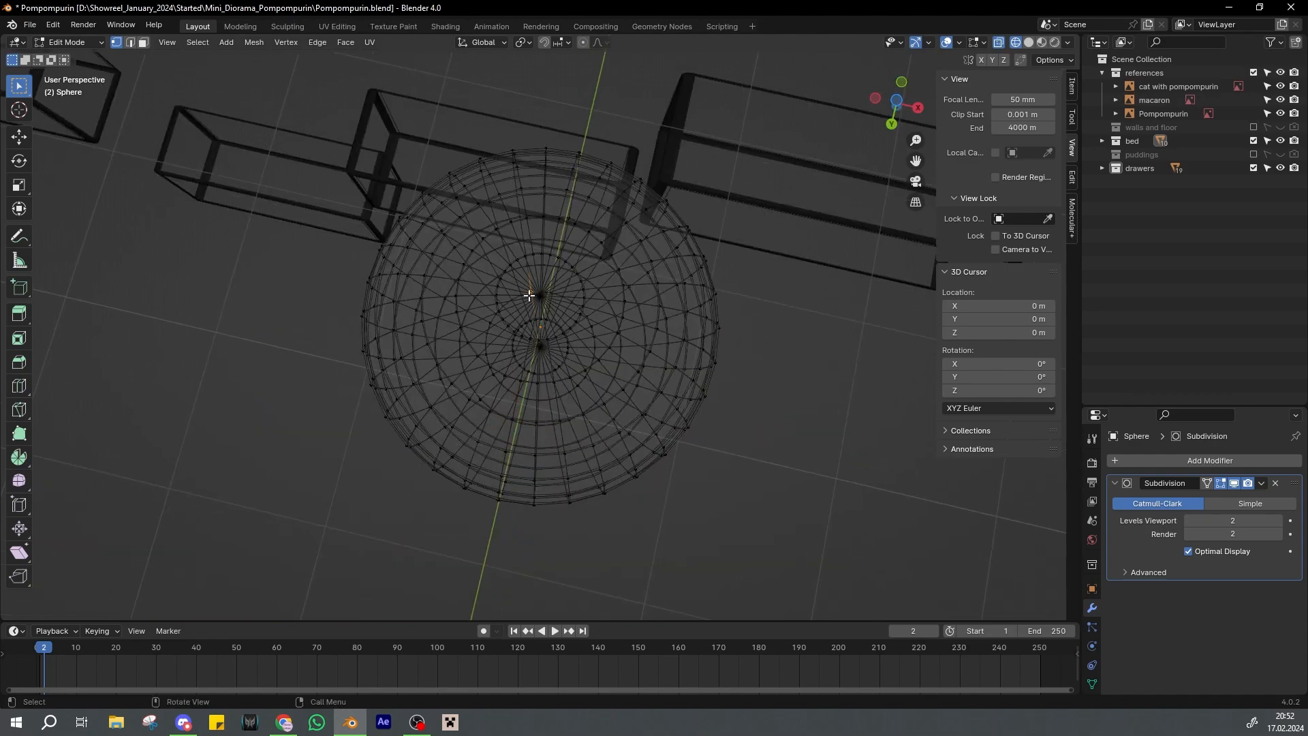
pyautogui.click(540, 295)
pyautogui.moveTo(543, 297); pyautogui.dragTo(623, 379, button='middle')
pyautogui.press('KP_1')
pyautogui.press('KP_Decimal')
pyautogui.hotkey('ctrl', 's')
# Turn on proportional editing and pull the sphere's bottom pole about 0.34 m down along Z
pyautogui.scroll(-15, 624, 353)
pyautogui.press('s')
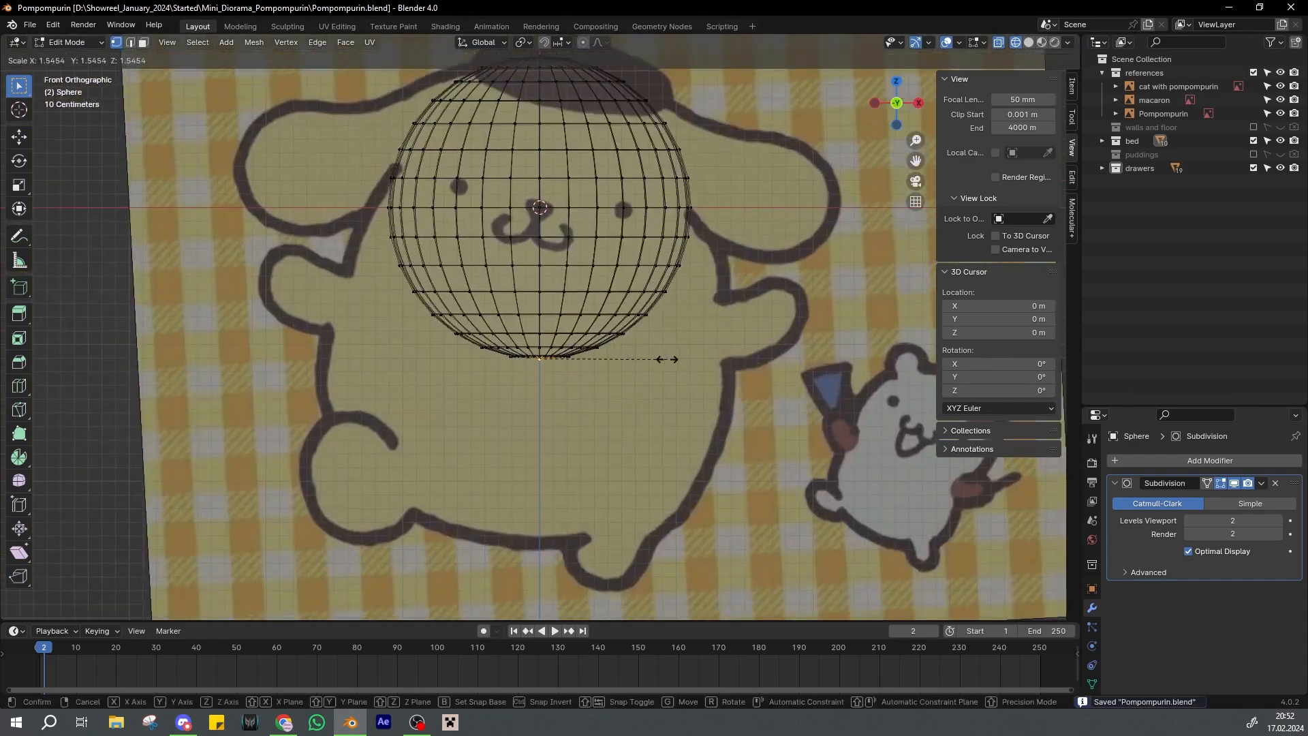
pyautogui.rightClick(667, 359)
pyautogui.click(585, 44)
pyautogui.press('g')
pyautogui.press('z')
pyautogui.scroll(-10, 628, 205)
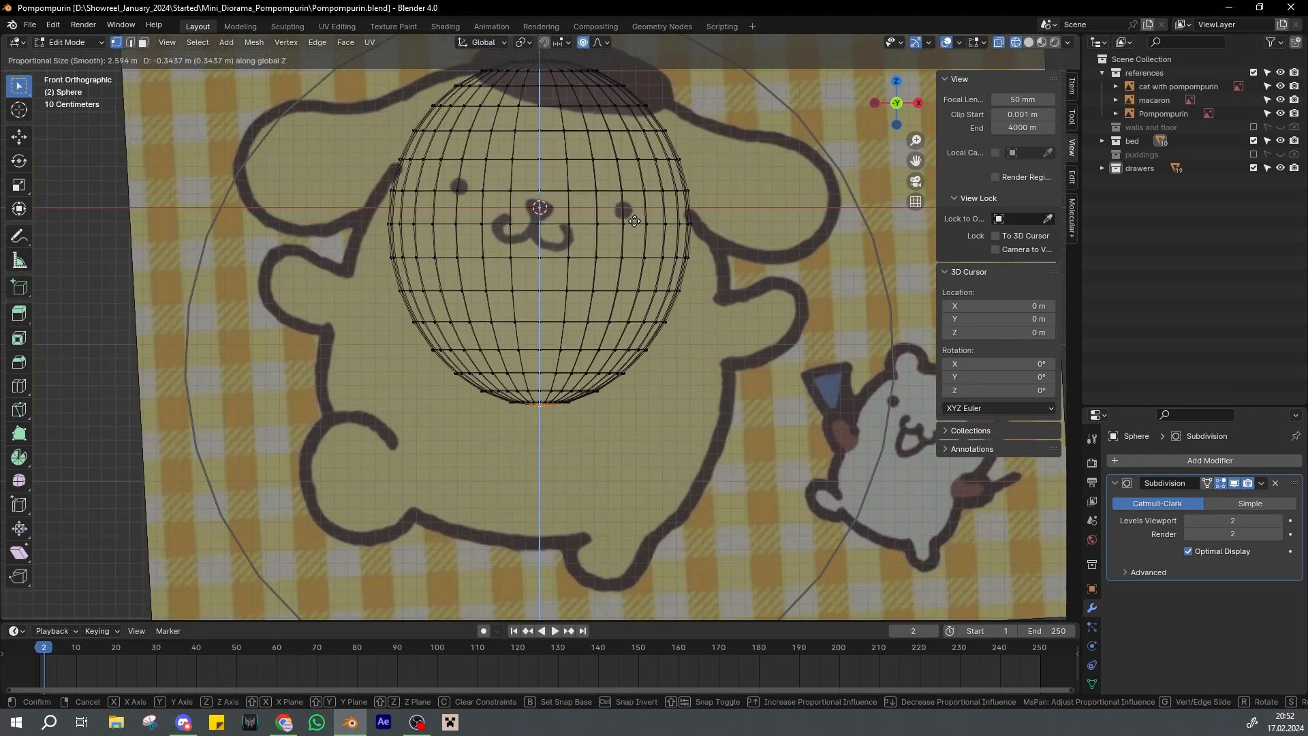
pyautogui.click(635, 222)
# Select the edge loop near the sphere's bottom, scale it by 1.366 with proportional editing, and save
pyautogui.moveTo(593, 356); pyautogui.dragTo(506, 304, button='middle')
pyautogui.press('2')
pyautogui.click(547, 392)
pyautogui.scroll(4, 597, 387)
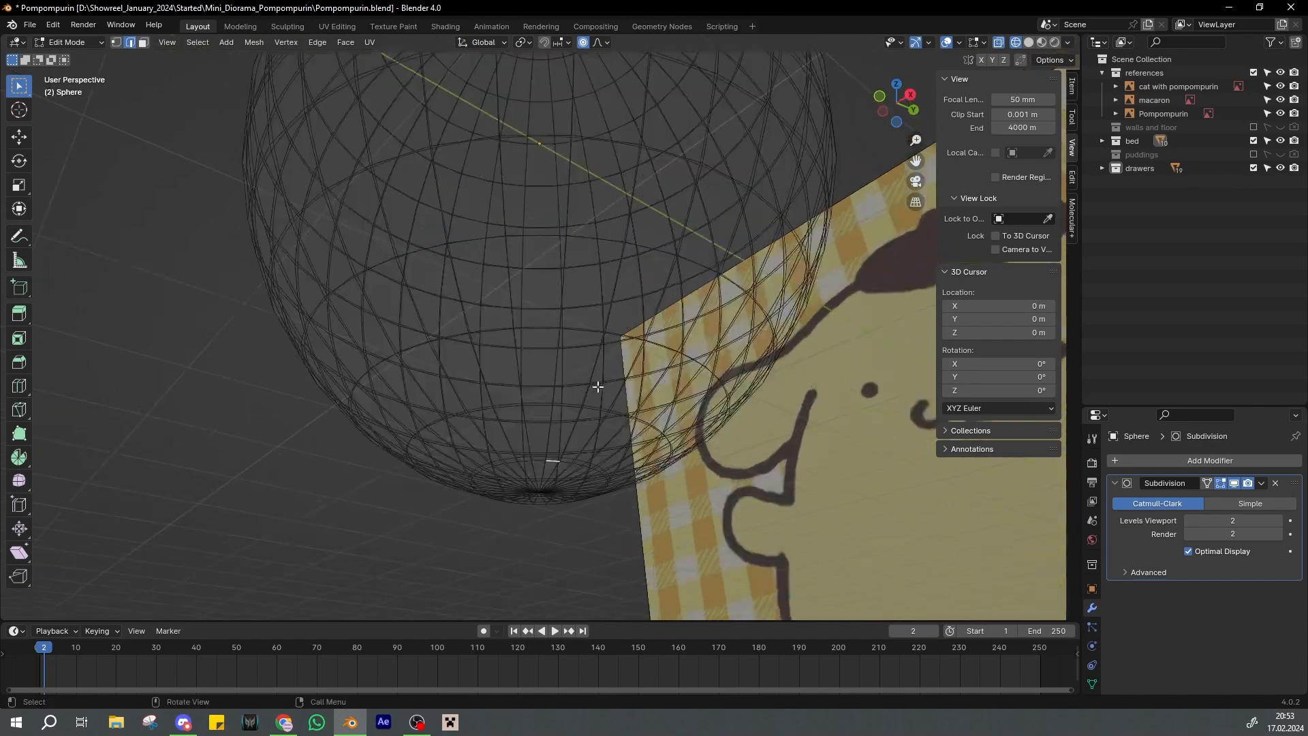
pyautogui.press('KP_1')
pyautogui.press('s')
pyautogui.click(648, 356)
pyautogui.hotkey('ctrl', 's')
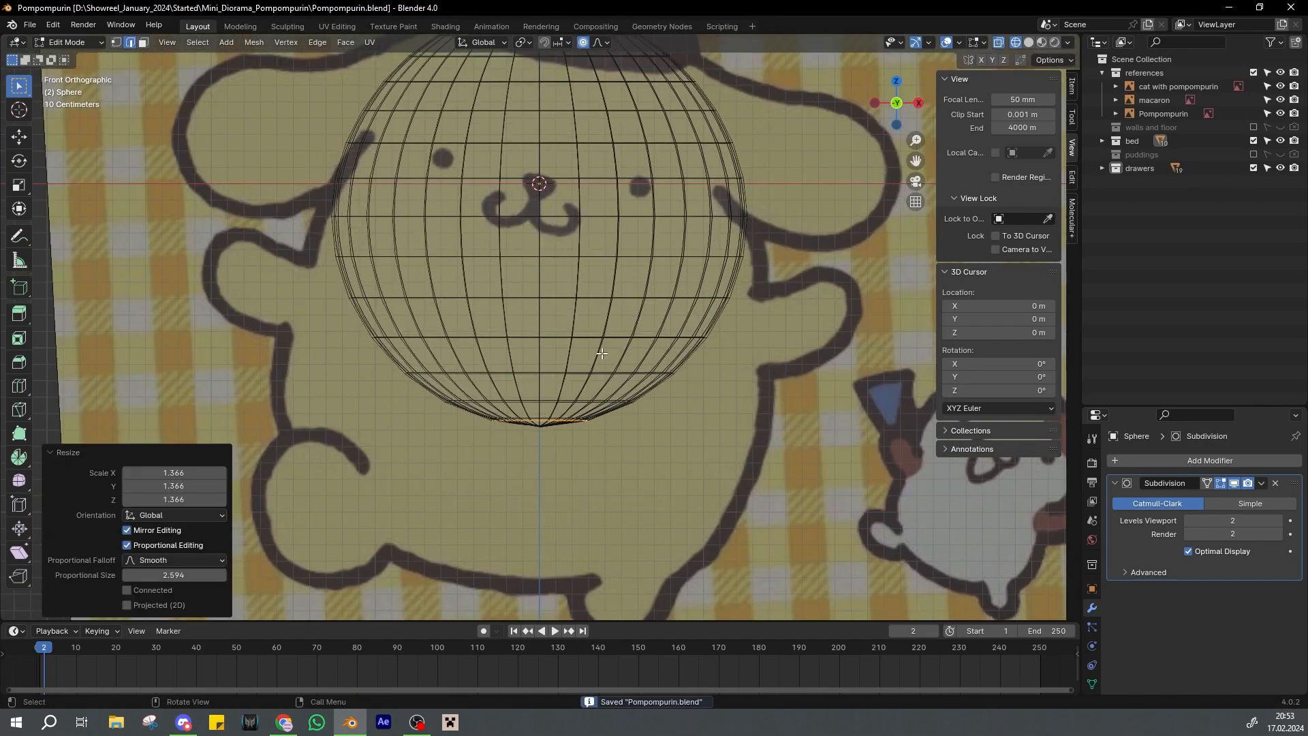
# Raise the sphere's bottom pole vertex with proportional editing to flatten the underside, and leave Edit Mode
pyautogui.moveTo(648, 356); pyautogui.dragTo(624, 315, button='middle')
pyautogui.press('1')
pyautogui.click(542, 367)
pyautogui.moveTo(545, 366); pyautogui.dragTo(574, 399, button='middle')
pyautogui.press('KP_1')
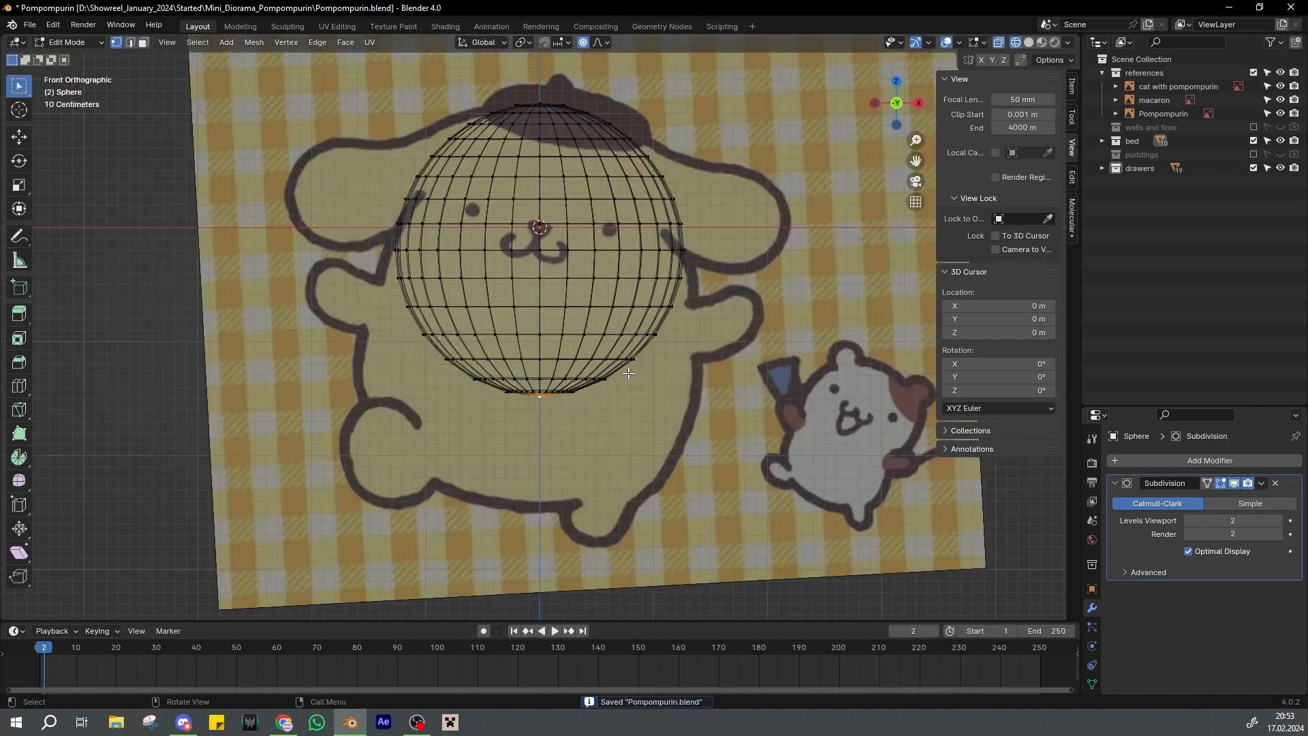
pyautogui.press('g')
pyautogui.click(630, 359)
pyautogui.press('Tab')
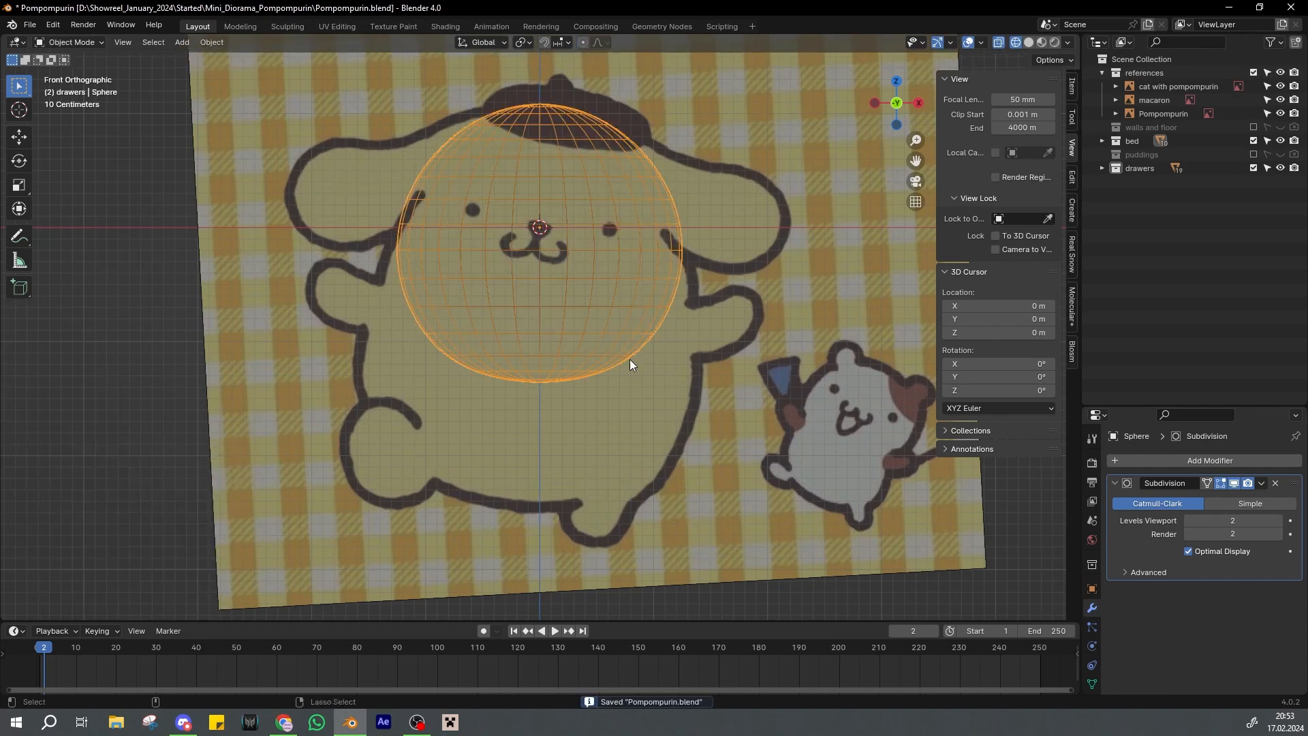
# Scale the whole sphere by 1.097 along X to widen it, save, and inspect it from the side
pyautogui.press('Tab')
pyautogui.hotkey('ctrl', 's')
pyautogui.press('Tab')
pyautogui.press('s')
pyautogui.press('x')
pyautogui.click(645, 244)
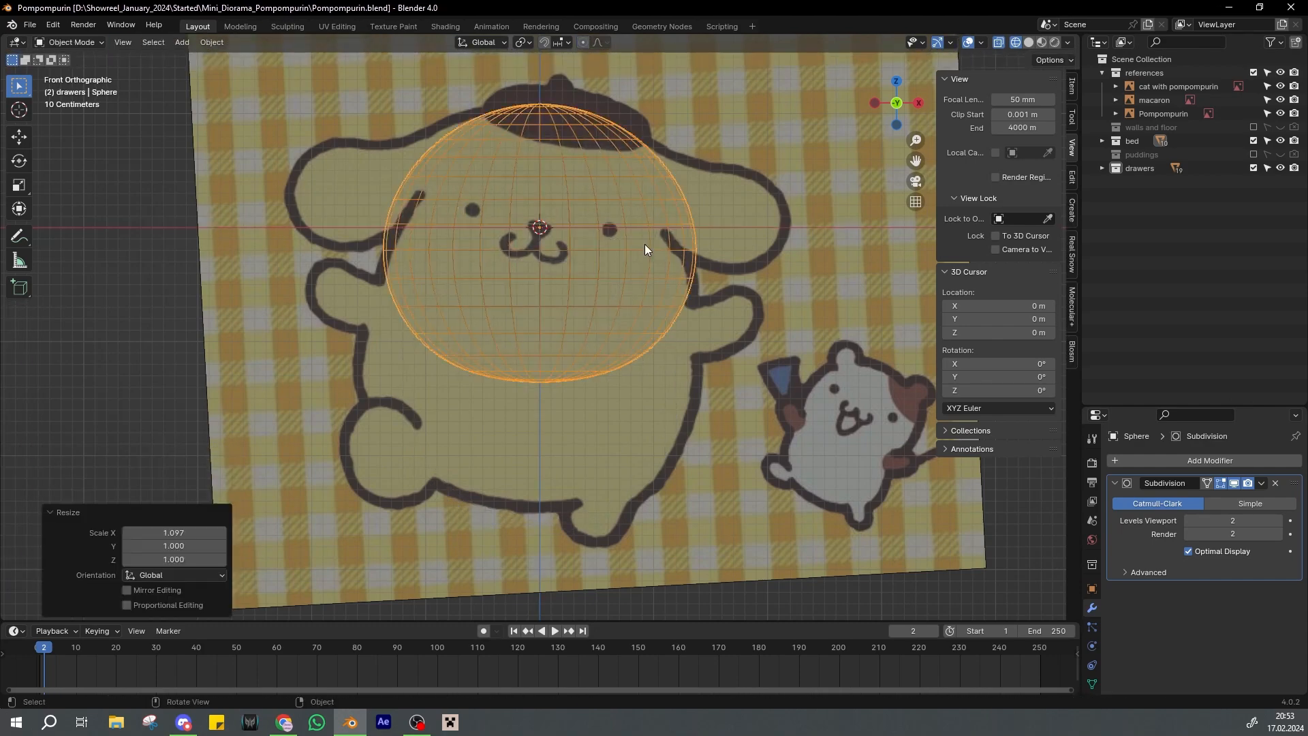
pyautogui.hotkey('ctrl', 's')
pyautogui.moveTo(645, 244)
pyautogui.mouseDown(button='middle')
pyautogui.moveTo(616, 204)
pyautogui.moveTo(635, 266)
pyautogui.moveTo(730, 272)
pyautogui.mouseUp(button='middle')
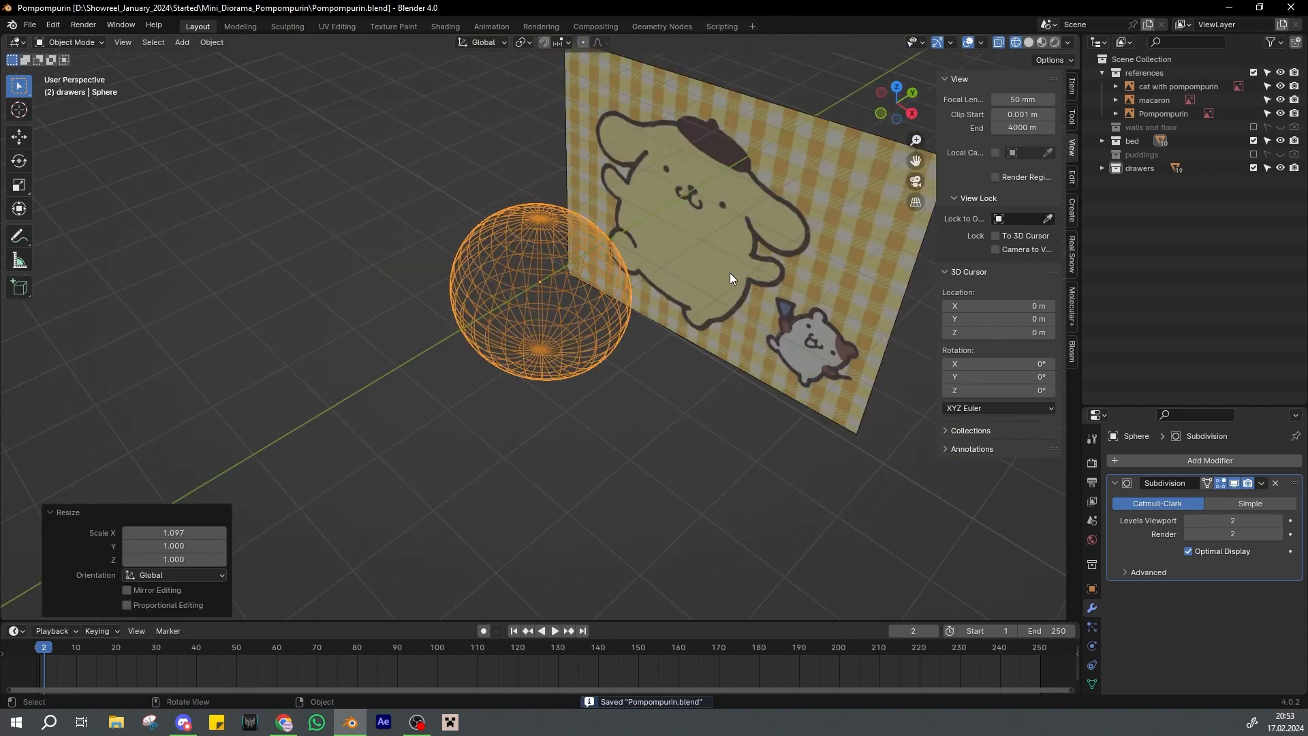
# Duplicate the head sphere and move the copy about 1.64 m up along Z in solid shading
pyautogui.press('KP_1')
pyautogui.hotkey('shift', 'd')
pyautogui.rightClick(612, 278)
pyautogui.scroll(1, 610, 277)
pyautogui.hotkey('shift', 'z')
pyautogui.press('g')
pyautogui.press('z')
pyautogui.click(580, 239)
# Move the duplicated sphere along X until it is clear of the original head sphere
pyautogui.press('g')
pyautogui.press('x')
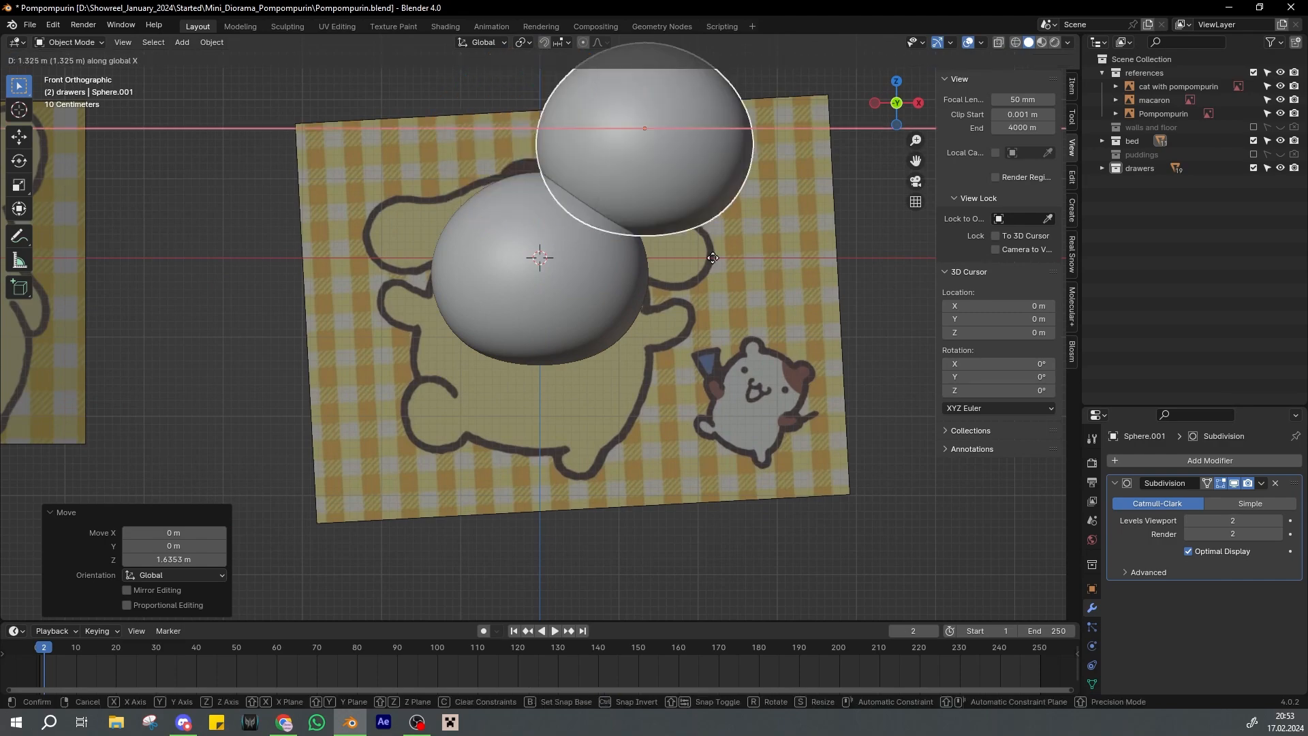
pyautogui.click(731, 242)
pyautogui.press('g')
pyautogui.press('x')
pyautogui.click(831, 240)
# Select the edge loop around the duplicated sphere's top pole and scale it down
pyautogui.press('Tab')
pyautogui.keyDown('shift'); pyautogui.moveTo(821, 235); pyautogui.dragTo(610, 442, button='middle'); pyautogui.keyUp('shift')
pyautogui.moveTo(598, 245); pyautogui.dragTo(586, 314, button='middle')
pyautogui.click(585, 316)
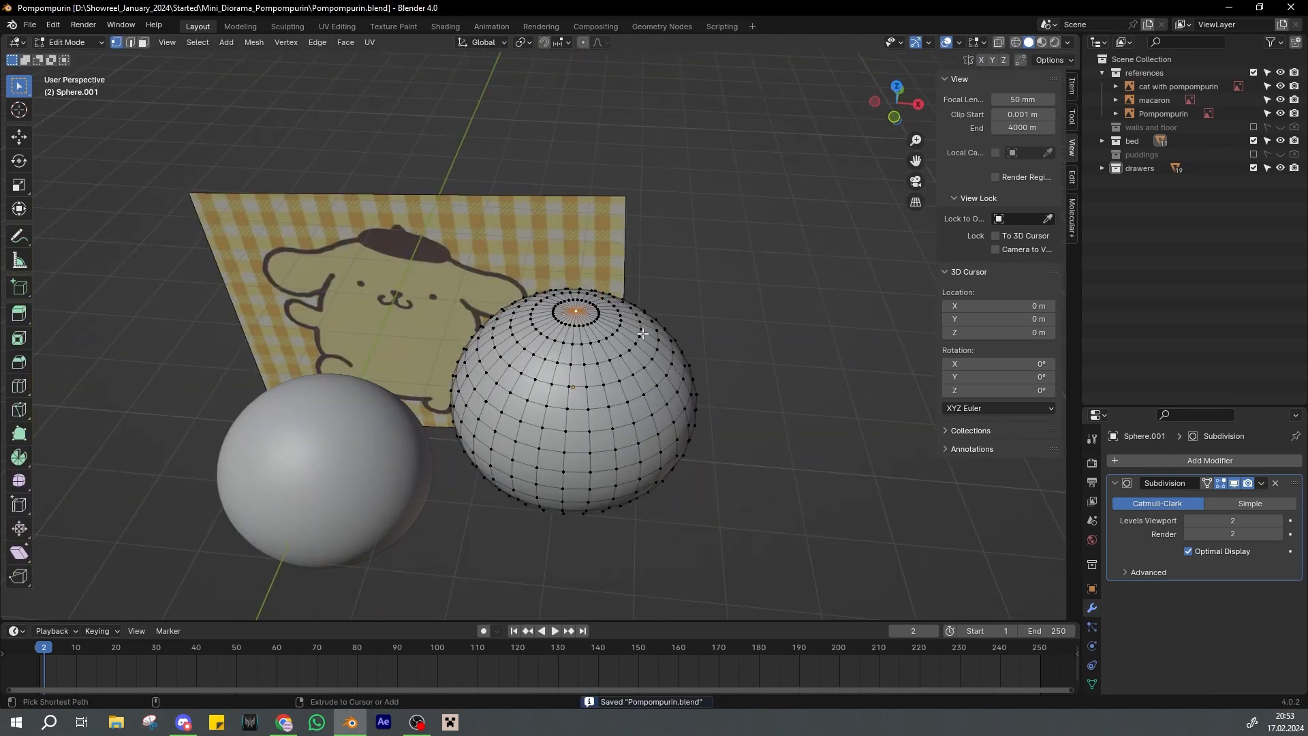
pyautogui.scroll(3, 614, 321)
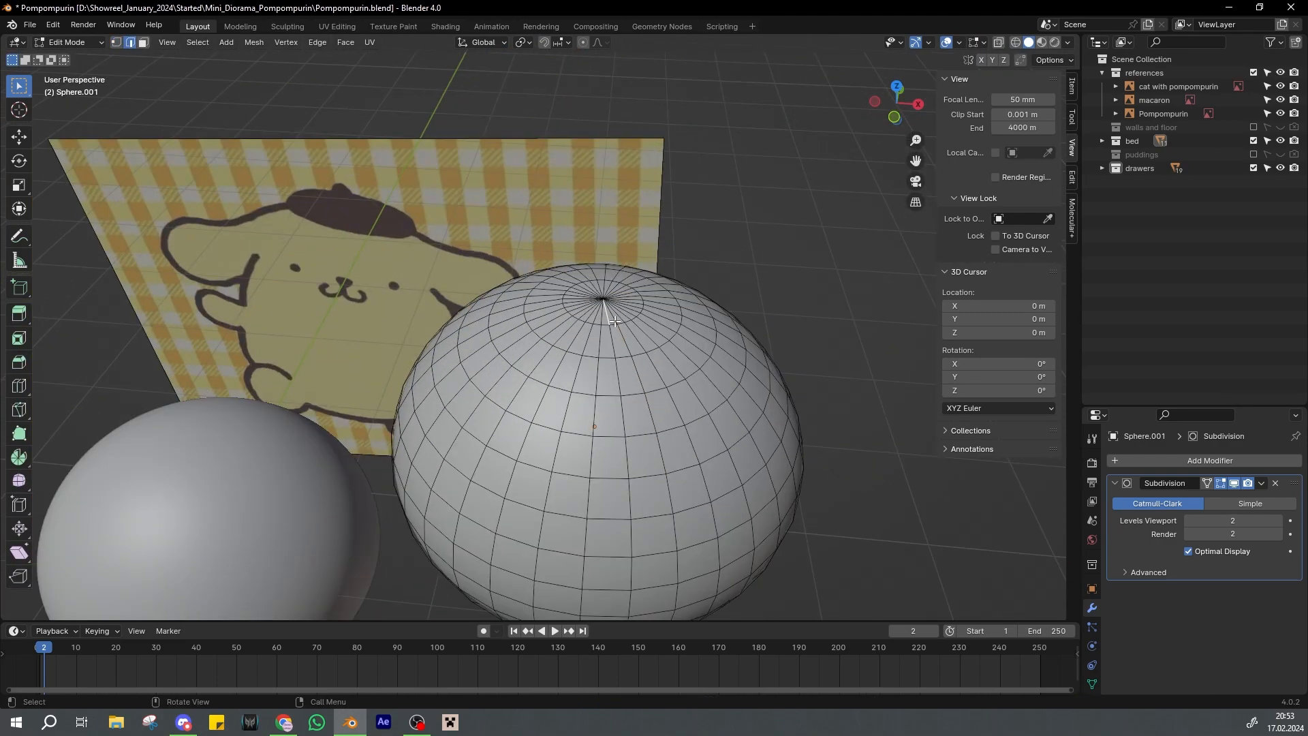
pyautogui.keyDown('alt'); pyautogui.moveTo(604, 324); pyautogui.dragTo(613, 301, button='middle'); pyautogui.keyUp('alt')
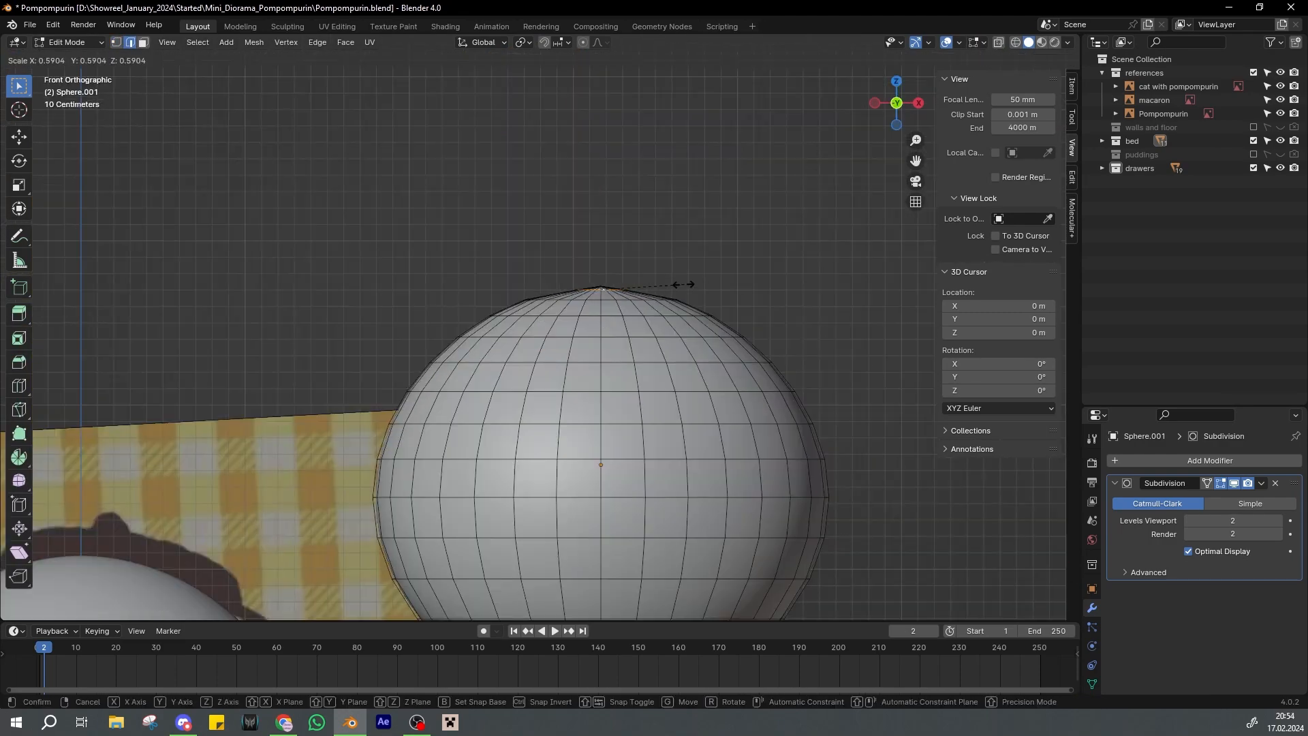
pyautogui.click(747, 316)
# Scale down the edge loops below the duplicate's top to taper its upper part, save, and check the shape
pyautogui.keyDown('alt'); pyautogui.click(586, 336); pyautogui.keyUp('alt')
pyautogui.keyDown('alt'); pyautogui.click(588, 363); pyautogui.keyUp('alt')
pyautogui.press('s')
pyautogui.click(733, 362)
pyautogui.hotkey('ctrl', 's')
pyautogui.scroll(-1, 736, 365)
pyautogui.keyDown('shift'); pyautogui.moveTo(759, 403); pyautogui.dragTo(742, 339, button='middle'); pyautogui.keyUp('shift')
pyautogui.press('Tab')
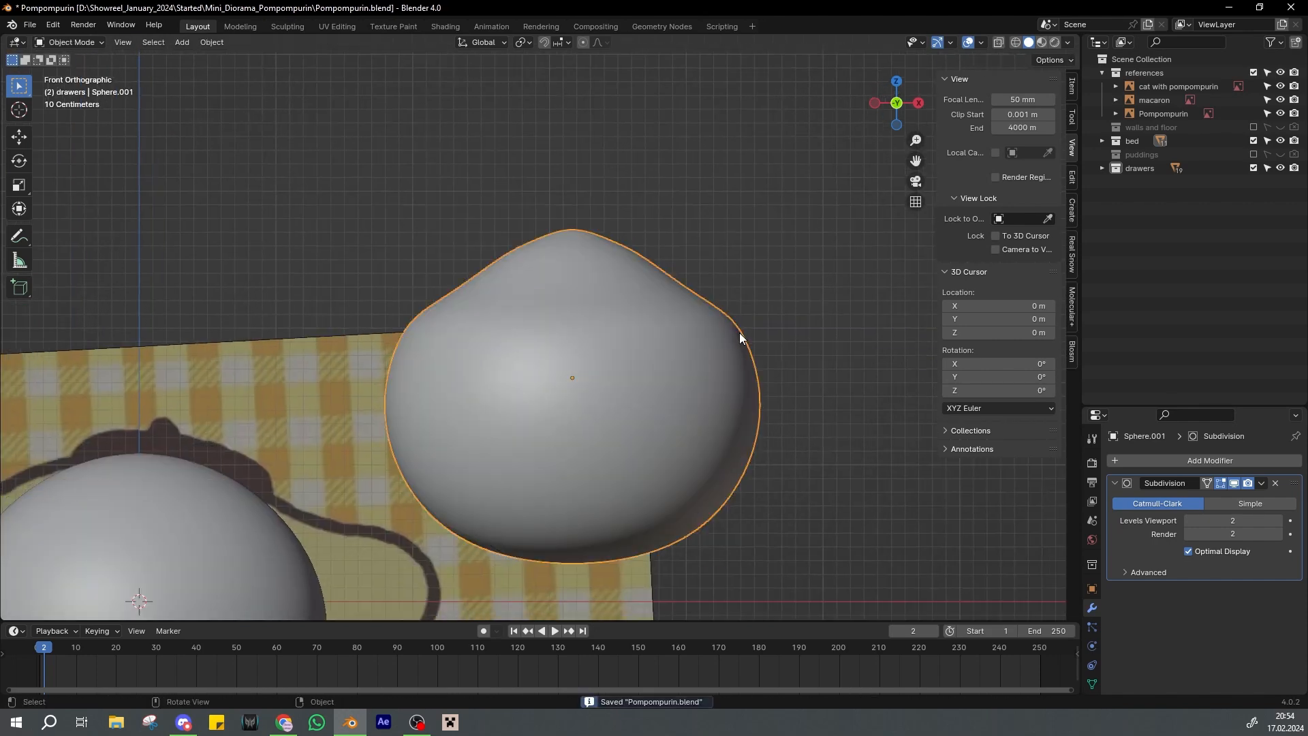
# Scale in the edge loops around the duplicate's middle, save, and check the smoothed shape
pyautogui.press('Tab')
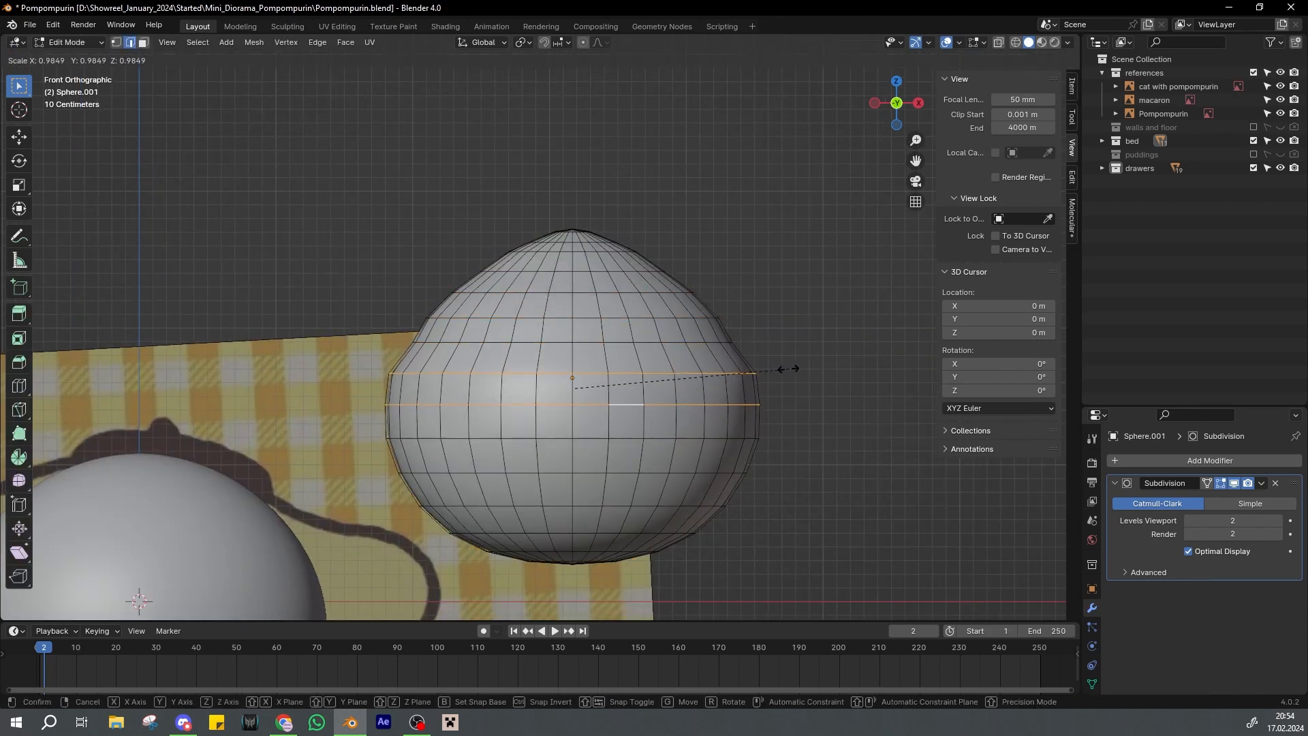
pyautogui.click(775, 370)
pyautogui.hotkey('ctrl', 's')
pyautogui.press('Tab')
pyautogui.scroll(-1, 666, 388)
pyautogui.press('Tab')
pyautogui.press('Tab')
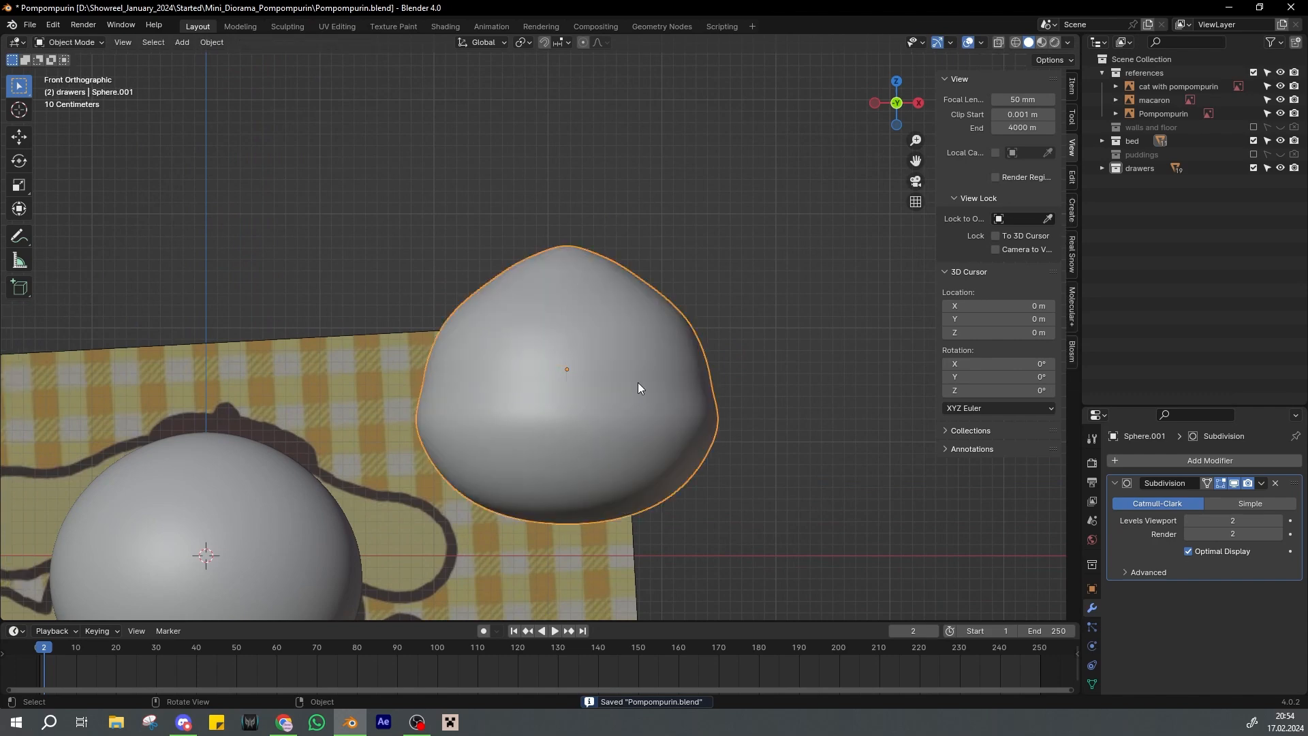
# Select the edge loops around the duplicate's bottom pole, scale them, and check the smoothed shape
pyautogui.press('Tab')
pyautogui.keyDown('alt'); pyautogui.click(666, 421); pyautogui.keyUp('alt')
pyautogui.click(750, 423)
pyautogui.keyDown('shift'); pyautogui.moveTo(635, 489); pyautogui.dragTo(541, 282, button='middle'); pyautogui.keyUp('shift')
pyautogui.keyDown('alt'); pyautogui.click(649, 406); pyautogui.keyUp('alt')
pyautogui.keyDown('alt'); pyautogui.click(543, 306); pyautogui.keyUp('alt')
pyautogui.scroll(2, 543, 306)
pyautogui.keyDown('alt'); pyautogui.keyDown('shift'); pyautogui.click(538, 329); pyautogui.keyUp('shift'); pyautogui.keyUp('alt')
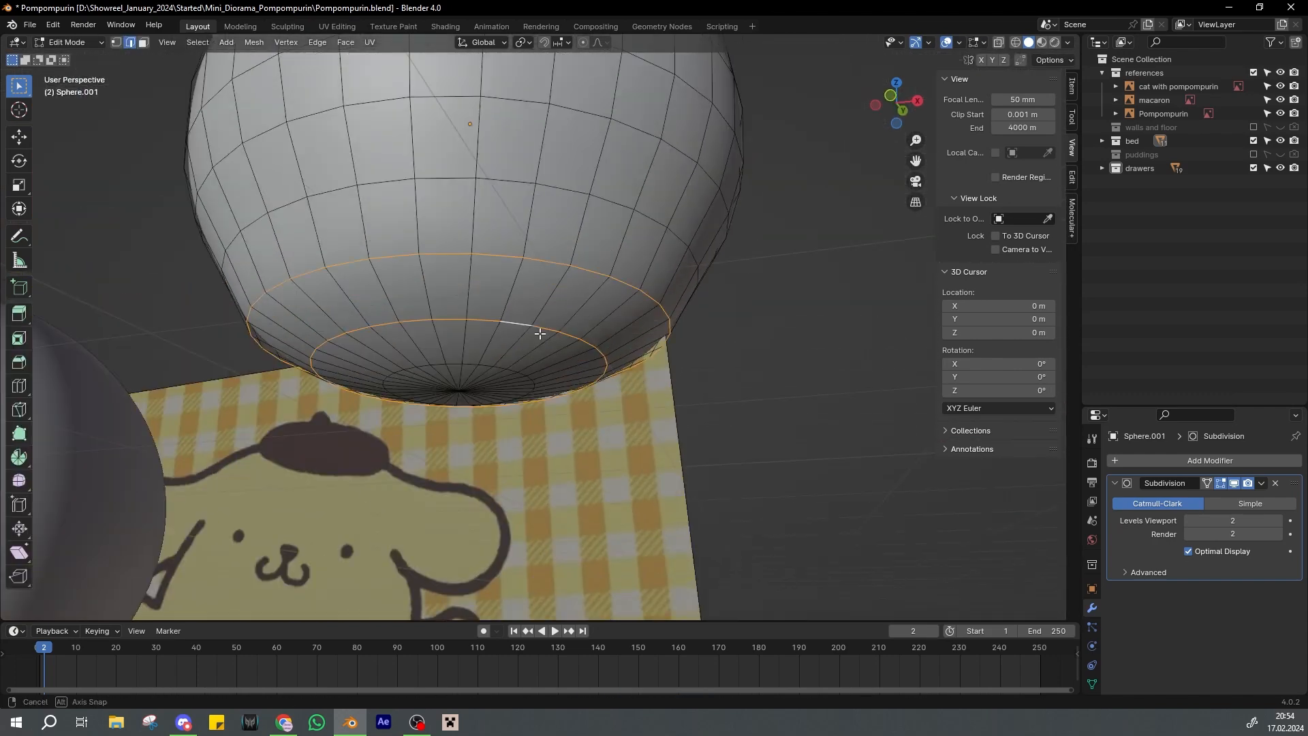
pyautogui.moveTo(538, 330); pyautogui.dragTo(511, 305, button='middle')
pyautogui.keyDown('alt'); pyautogui.keyDown('shift'); pyautogui.click(506, 359); pyautogui.keyUp('shift'); pyautogui.keyUp('alt')
pyautogui.press('KP_1')
pyautogui.press('s')
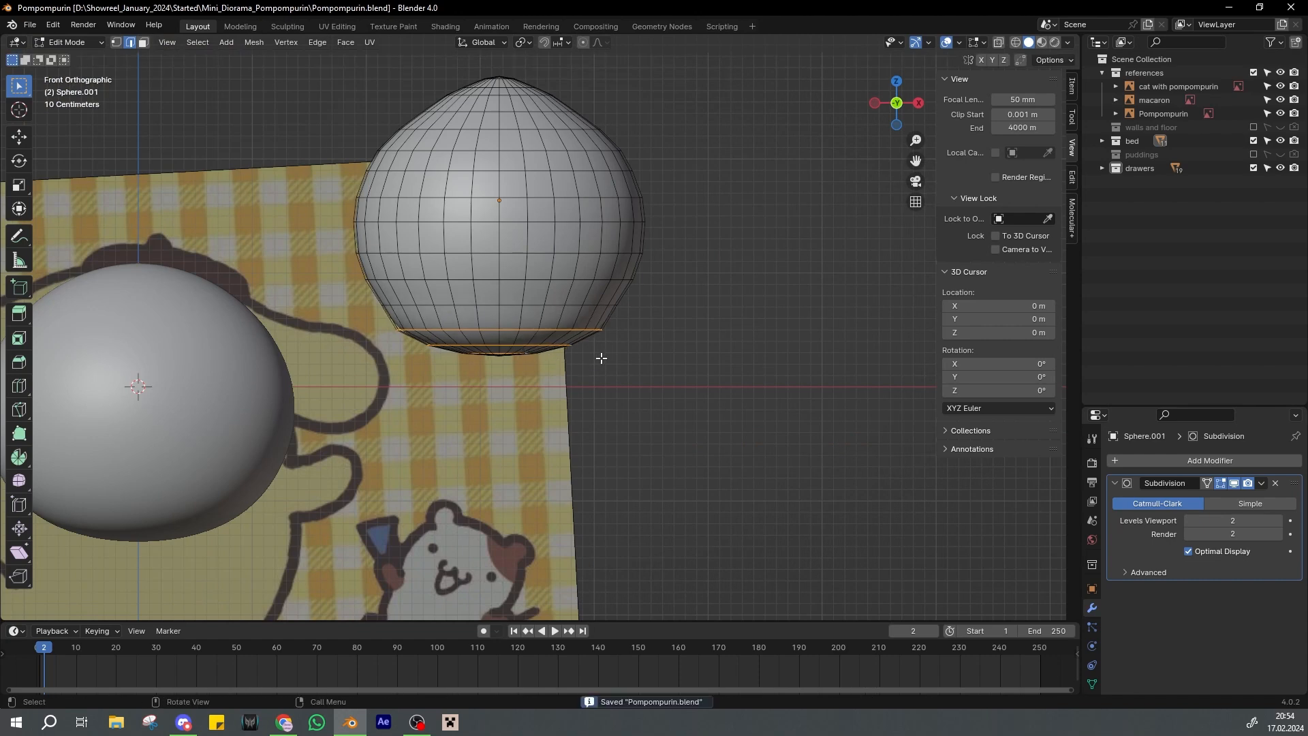
pyautogui.press('Tab')
# Move the bottom pole vertex down along Z with proportional editing to stretch the duplicate into a long teardrop
pyautogui.press('Tab')
pyautogui.moveTo(578, 374); pyautogui.dragTo(572, 329, button='middle')
pyautogui.press('1')
pyautogui.click(481, 363)
pyautogui.press('KP_1')
pyautogui.scroll(-1, 589, 273)
pyautogui.press('o')
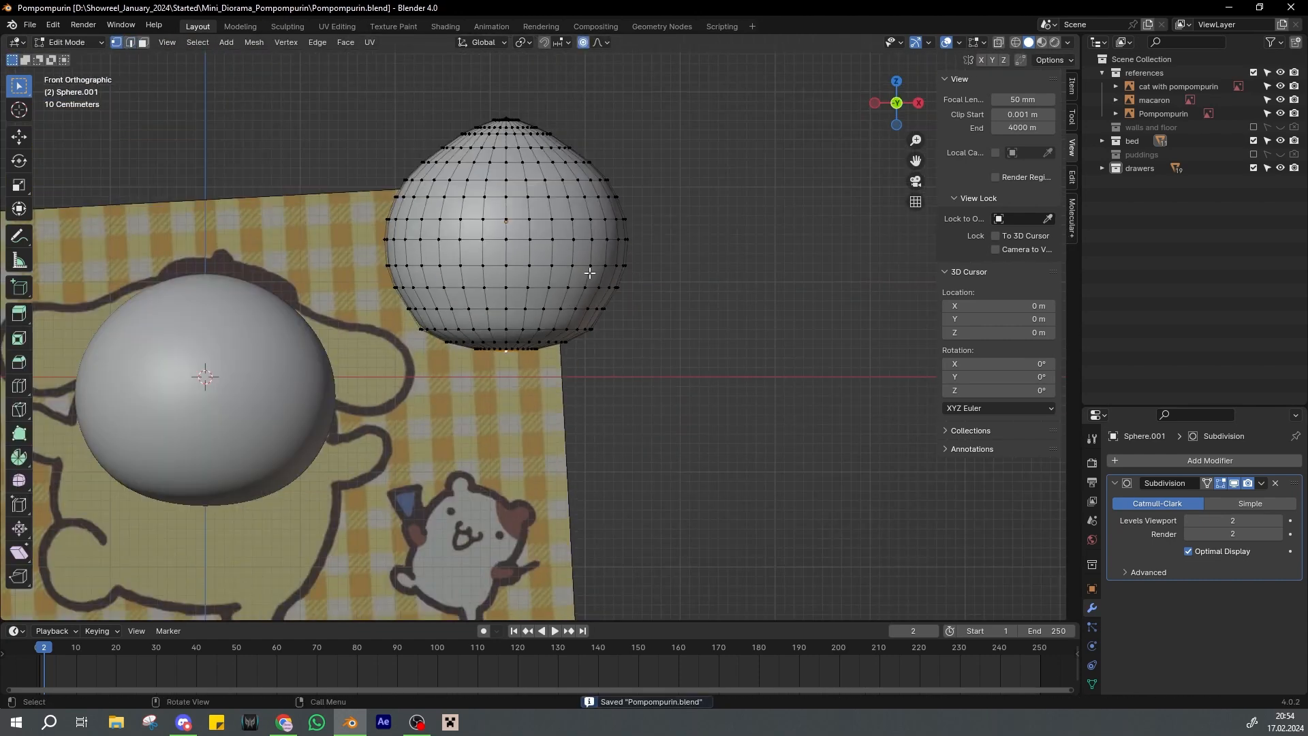
pyautogui.scroll(-7, 626, 303)
pyautogui.press('z')
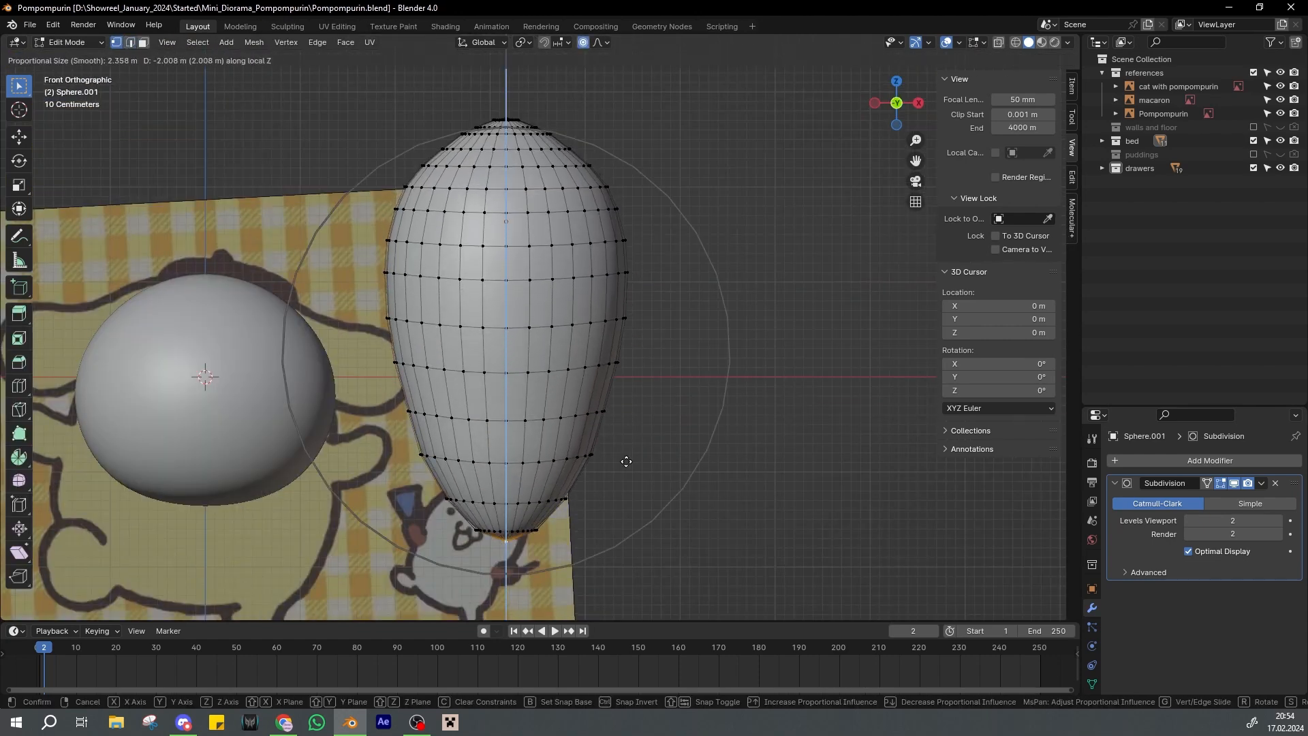
pyautogui.click(632, 488)
pyautogui.press('Tab')
pyautogui.moveTo(631, 488); pyautogui.dragTo(464, 385, button='middle')
# Lower the top pole vertex along Z with proportional editing, save, and check the smoothed shape
pyautogui.press('Tab')
pyautogui.scroll(6, 514, 283)
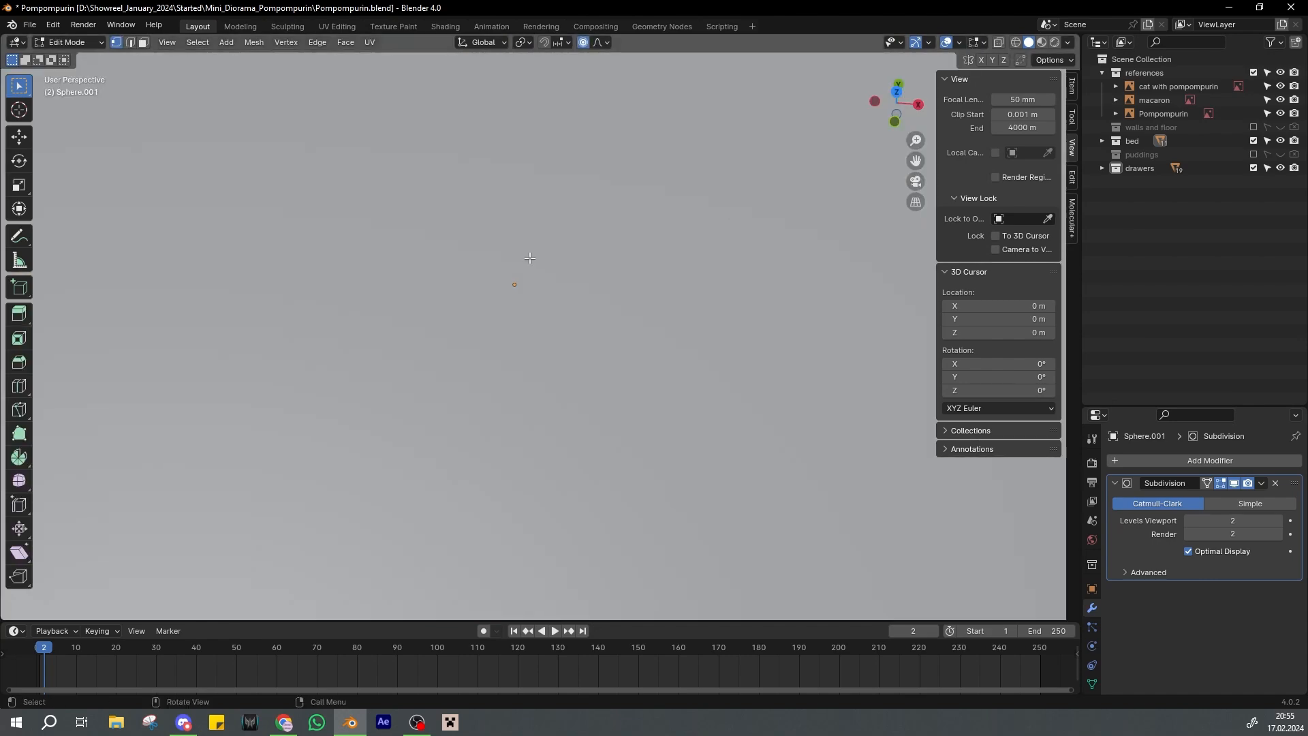
pyautogui.click(465, 91)
pyautogui.press('KP_1')
pyautogui.hotkey('ctrl', 's')
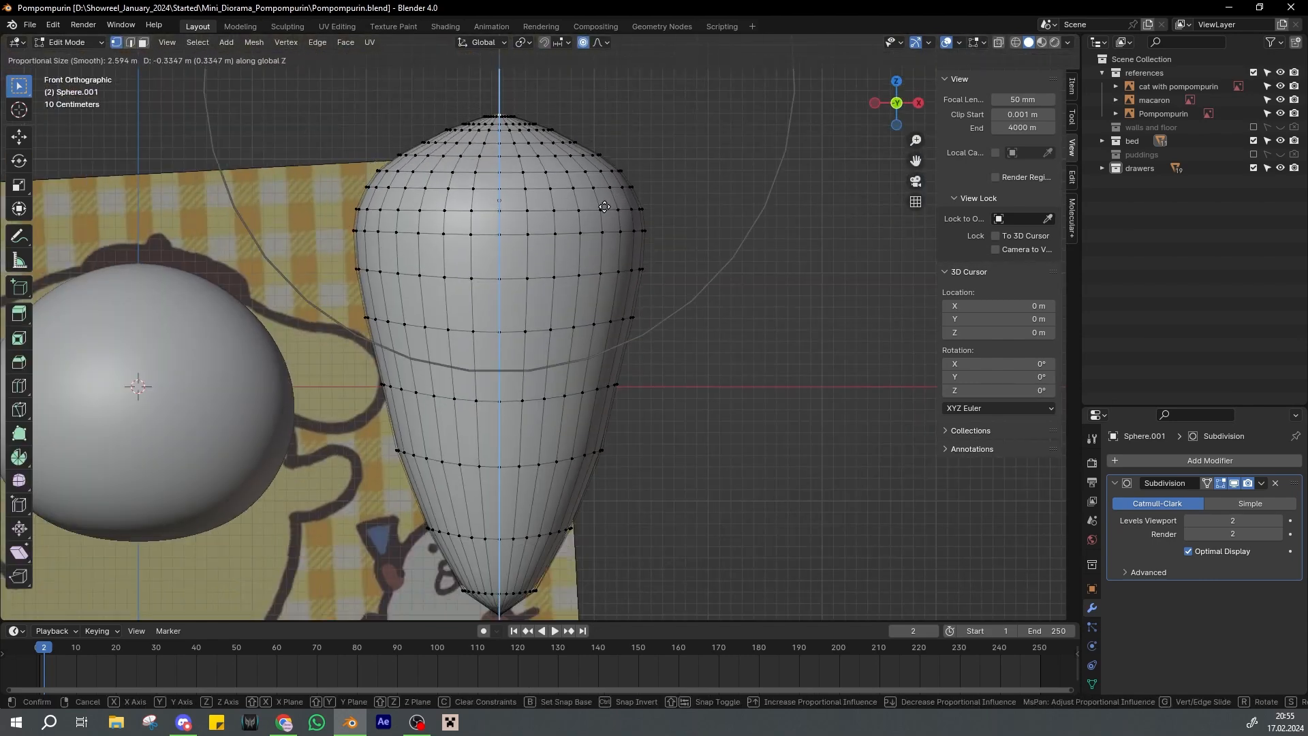
pyautogui.click(617, 201)
pyautogui.press('Tab')
pyautogui.moveTo(618, 202); pyautogui.dragTo(584, 202, button='middle')
pyautogui.hotkey('ctrl', 's')
# Turn off proportional editing, reposition the top pole vertex alone, and check the surface around it
pyautogui.press('Tab')
pyautogui.scroll(15, 555, 165)
pyautogui.press('o')
pyautogui.scroll(-8, 609, 216)
pyautogui.press('g')
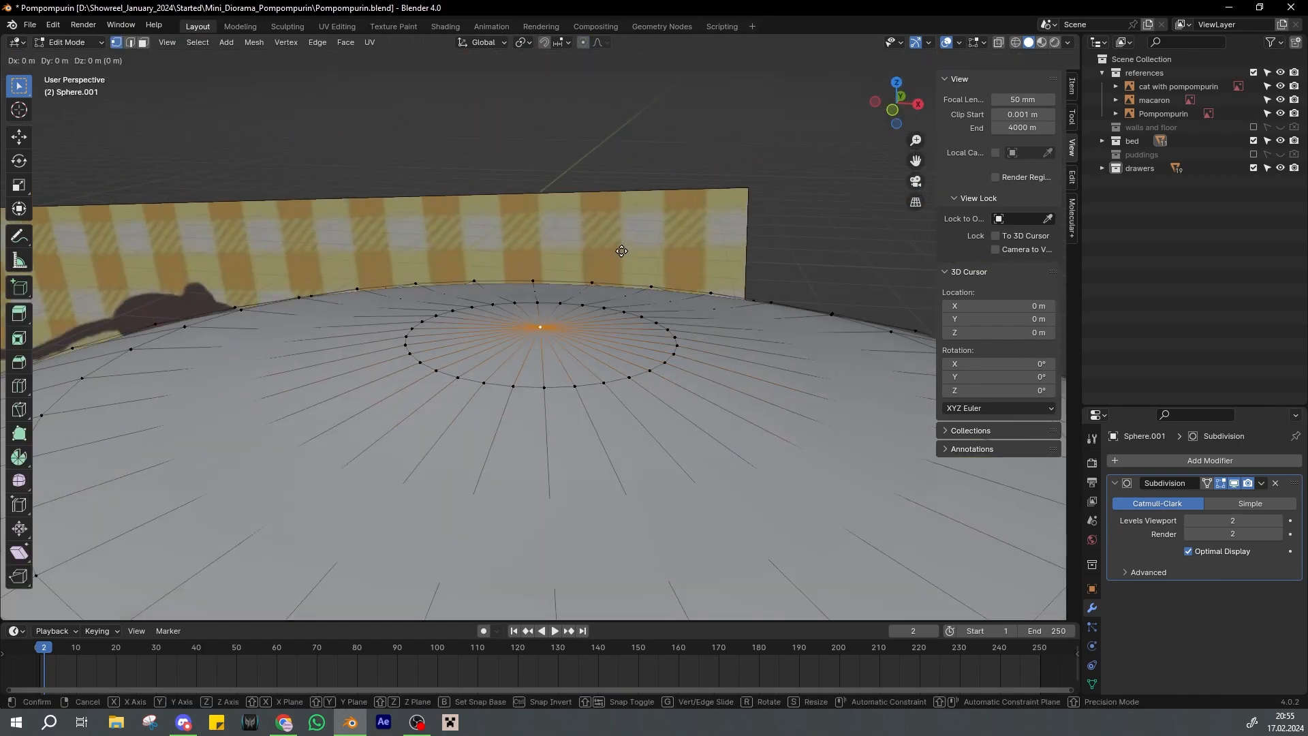
pyautogui.click(620, 252)
pyautogui.press('Tab')
pyautogui.moveTo(617, 255); pyautogui.dragTo(574, 334, button='middle')
# Fine-tune the position of the top pole vertex with two more free moves and save the file
pyautogui.press('Tab')
pyautogui.press('g')
pyautogui.click(638, 327)
pyautogui.press('Tab')
pyautogui.press('Tab')
pyautogui.press('g')
pyautogui.moveTo(657, 300); pyautogui.dragTo(510, 189, button='middle')
pyautogui.click(684, 267)
pyautogui.press('Tab')
pyautogui.scroll(-5, 684, 268)
pyautogui.hotkey('ctrl', 's')
pyautogui.scroll(-4, 587, 228)
# Rotate the teardrop about the Y axis so its narrow end points up and toward the head, scale it, and save
pyautogui.press('r')
pyautogui.press('y')
pyautogui.click(415, 342)
pyautogui.hotkey('ctrl', 's')
pyautogui.press('s')
pyautogui.click(552, 272)
pyautogui.hotkey('ctrl', 's')
pyautogui.press('KP_Decimal')
pyautogui.press('Tab')
pyautogui.scroll(-1, 543, 273)
pyautogui.hotkey('ctrl', 's')
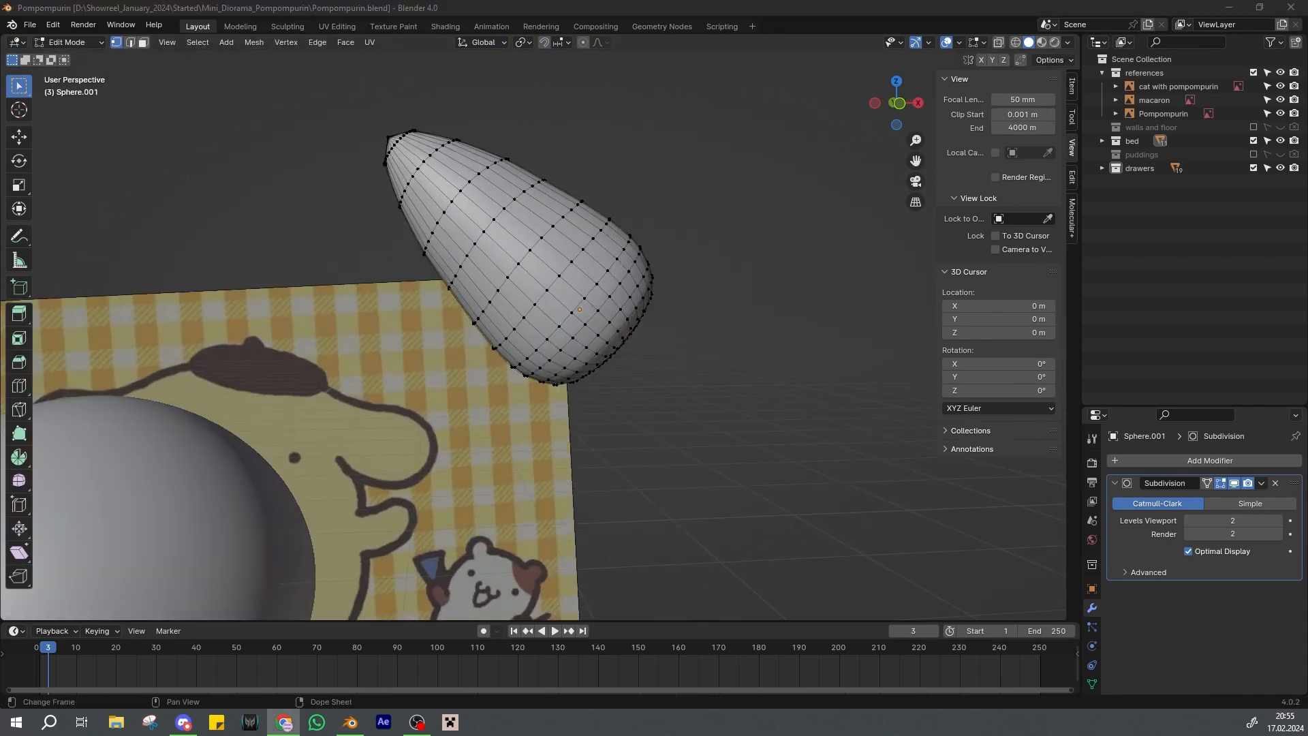
# Select the edge loops around the teardrop's wide end and scale them up by about 1.1
pyautogui.click(520, 315)
pyautogui.hotkey('ctrl', 's')
pyautogui.press('Tab')
pyautogui.moveTo(617, 354); pyautogui.dragTo(605, 350, button='middle')
pyautogui.press('Tab')
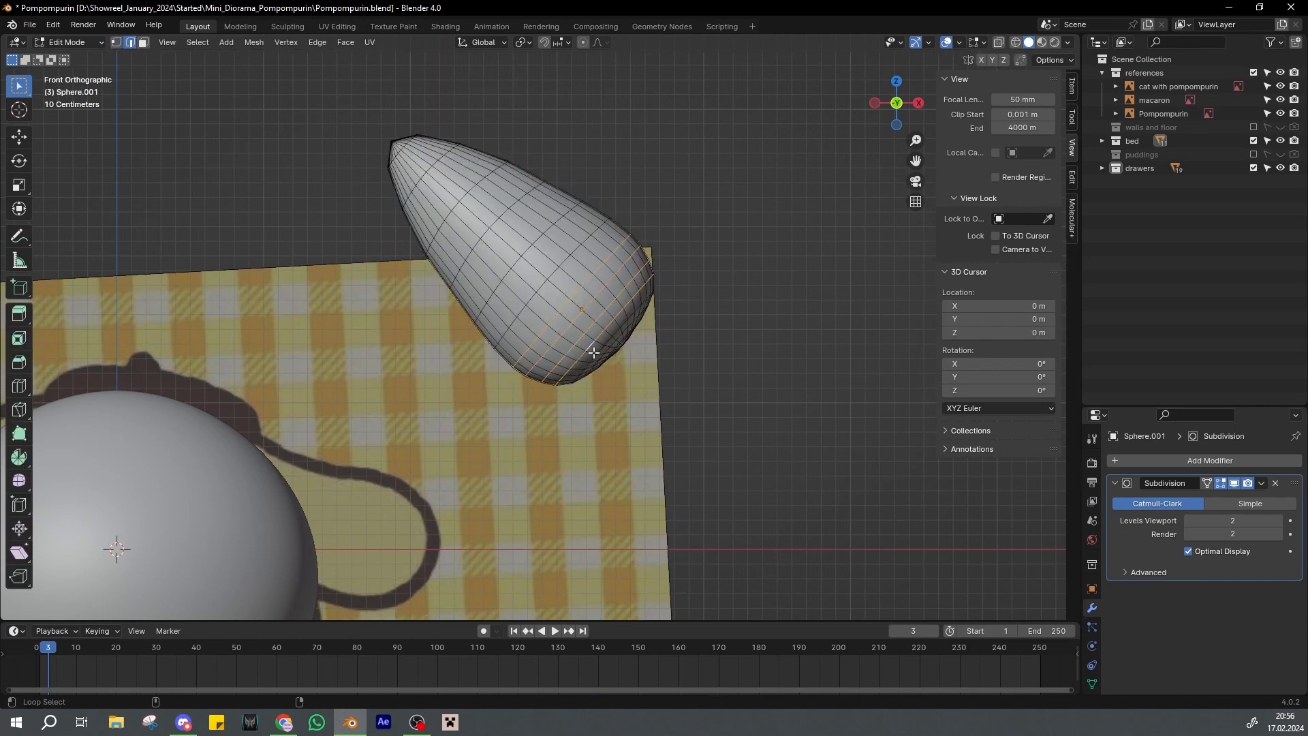
pyautogui.moveTo(593, 350); pyautogui.dragTo(680, 286, button='middle')
pyautogui.scroll(4, 681, 286)
pyautogui.keyDown('alt'); pyautogui.keyDown('shift'); pyautogui.click(681, 286); pyautogui.keyUp('shift'); pyautogui.keyUp('alt')
pyautogui.press('KP_1')
pyautogui.scroll(-5, 582, 214)
pyautogui.press('s')
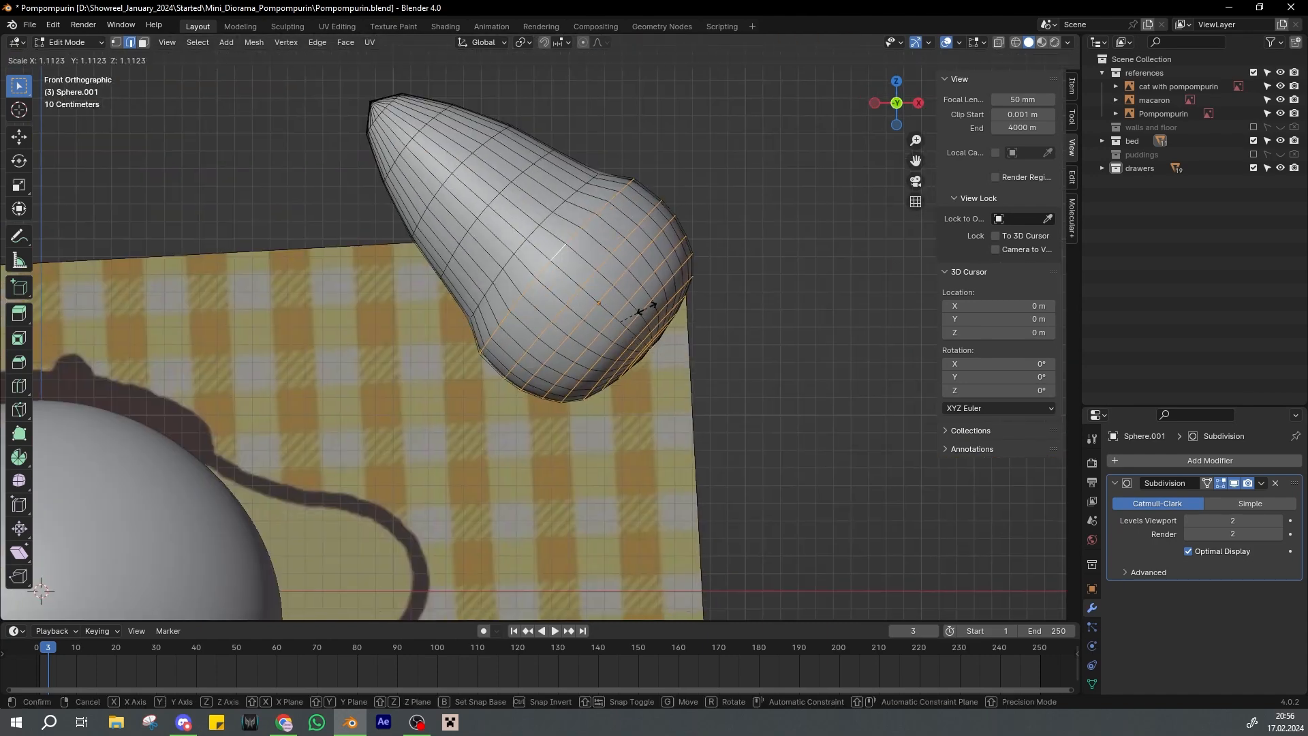
pyautogui.click(650, 326)
pyautogui.press('g')
pyautogui.press('x')
pyautogui.rightClick(654, 327)
# Select the edge loops between the bulge and the narrow end, scale them up, and check the smoothed shape
pyautogui.keyDown('alt'); pyautogui.click(531, 233); pyautogui.keyUp('alt')
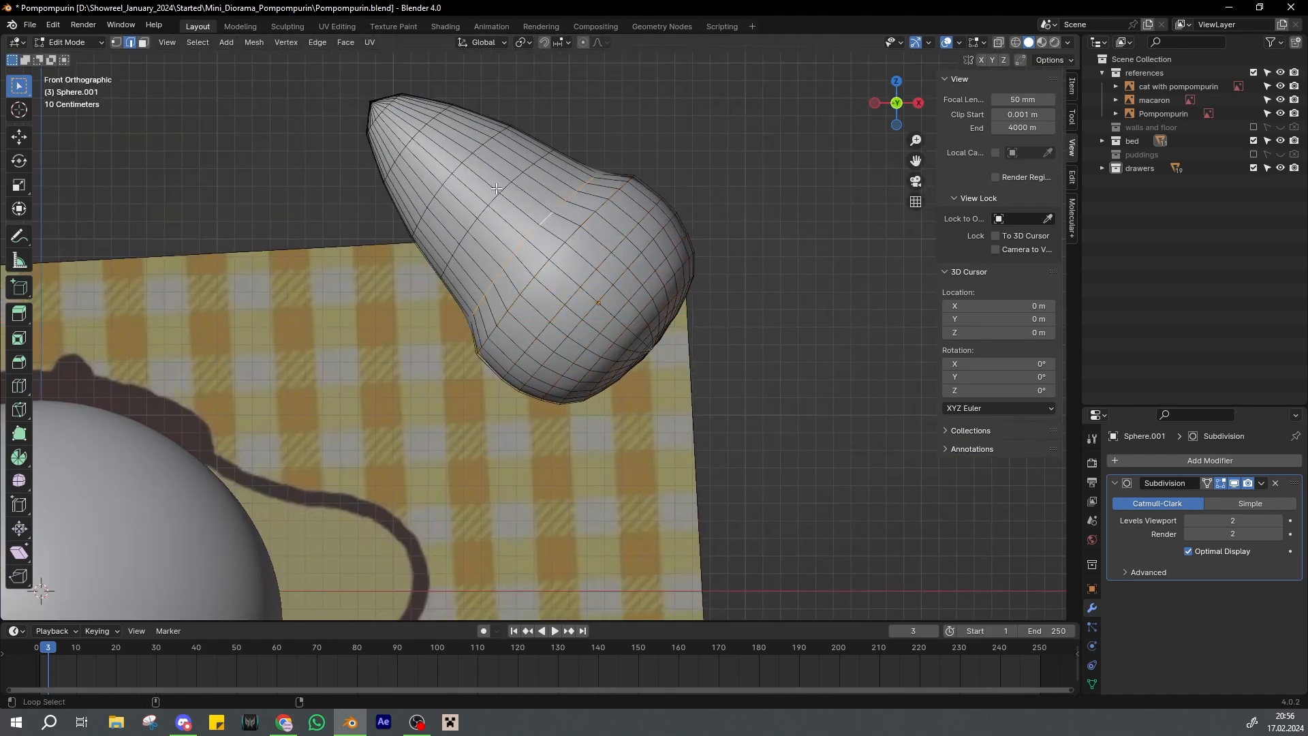
pyautogui.keyDown('alt'); pyautogui.keyDown('shift'); pyautogui.click(508, 194); pyautogui.keyUp('shift'); pyautogui.keyUp('alt')
pyautogui.press('s')
pyautogui.click(624, 227)
pyautogui.press('Tab')
pyautogui.scroll(-2, 584, 244)
pyautogui.scroll(1, 559, 247)
pyautogui.press('Tab')
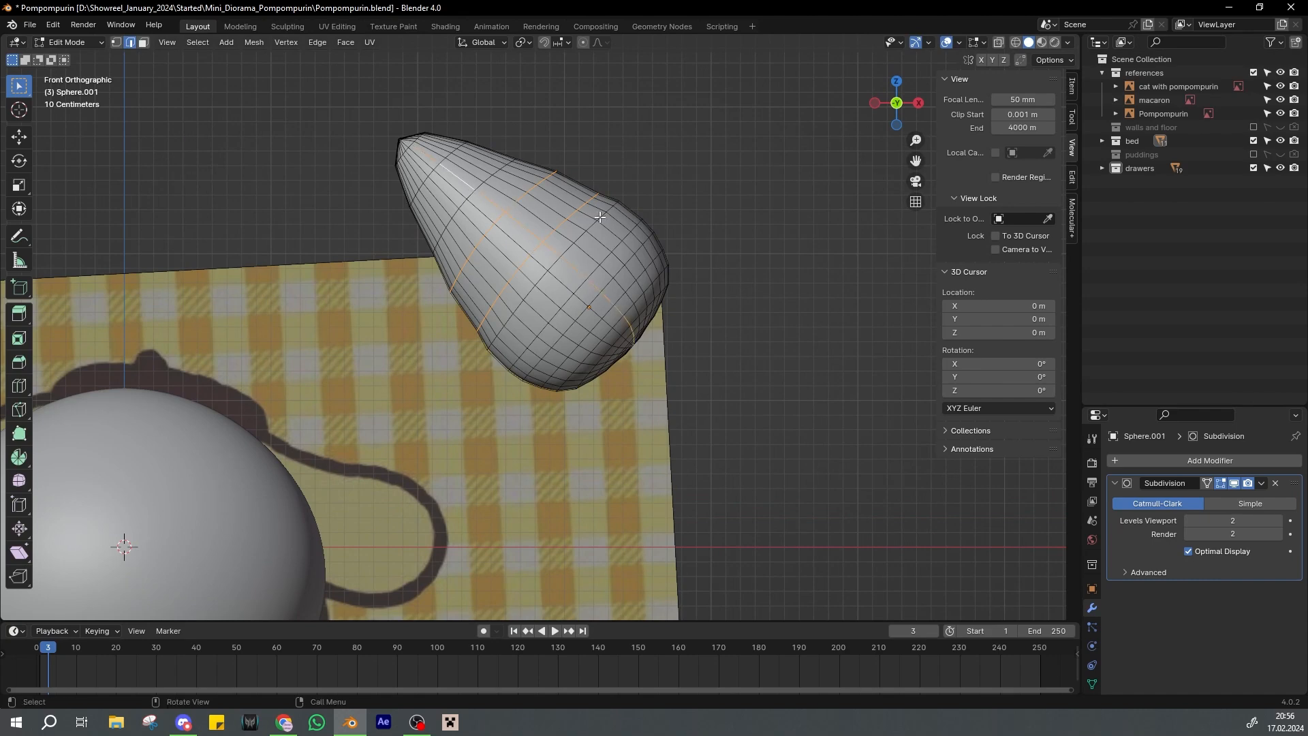
# Scale the selected middle edge loops by 1.039, save, and inspect the object from other angles
pyautogui.press('s')
pyautogui.click(644, 239)
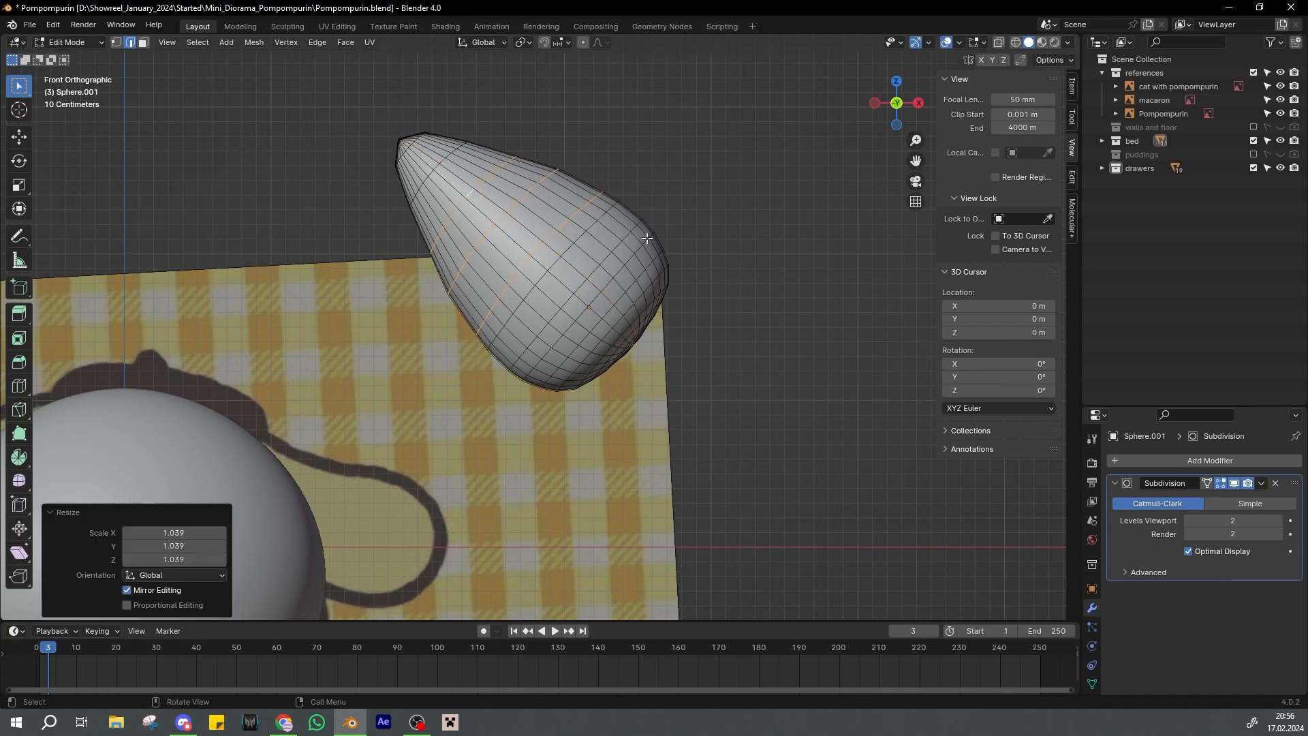
pyautogui.press('Tab')
pyautogui.scroll(-1, 640, 241)
pyautogui.moveTo(641, 241); pyautogui.dragTo(590, 259, button='middle')
pyautogui.hotkey('ctrl', 's')
pyautogui.press('KP_1')
pyautogui.scroll(-1, 586, 286)
pyautogui.scroll(1, 584, 297)
# Scale the edge loop near the narrow tip by 1.072, scale another loop around the tip, and save
pyautogui.press('Tab')
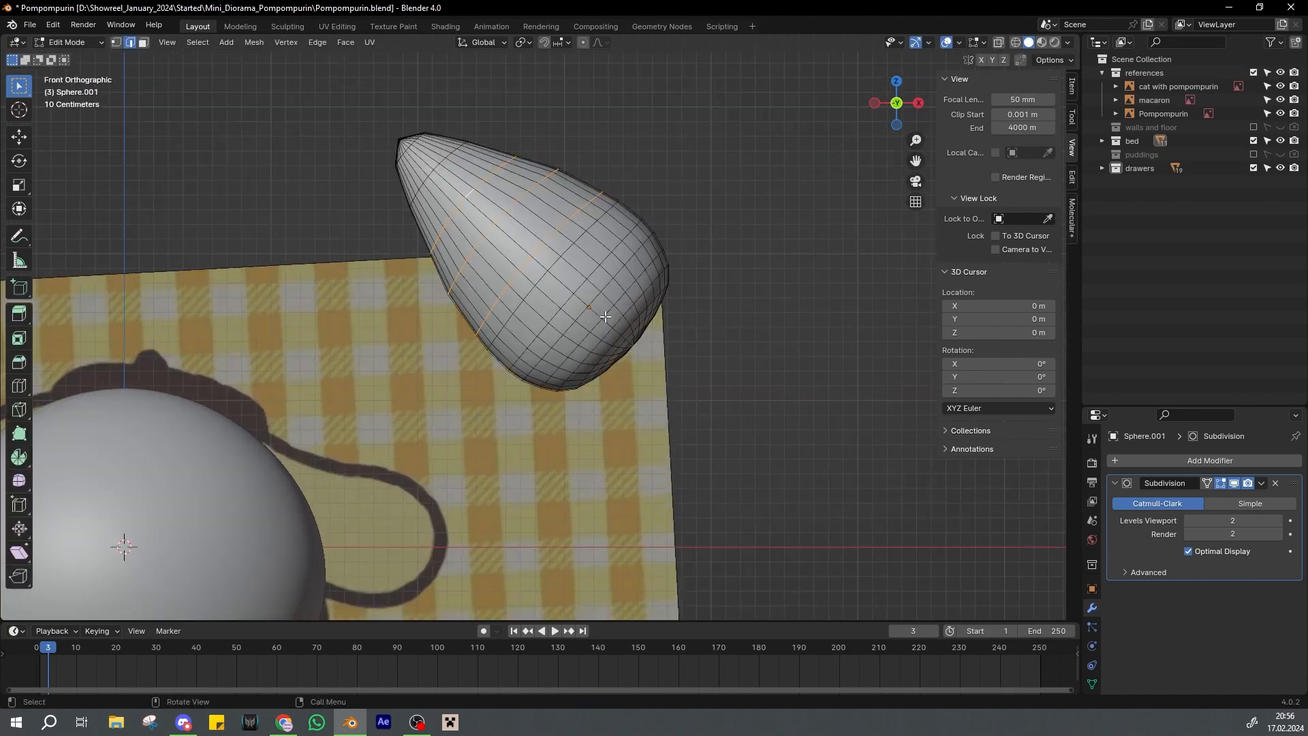
pyautogui.scroll(1, 468, 218)
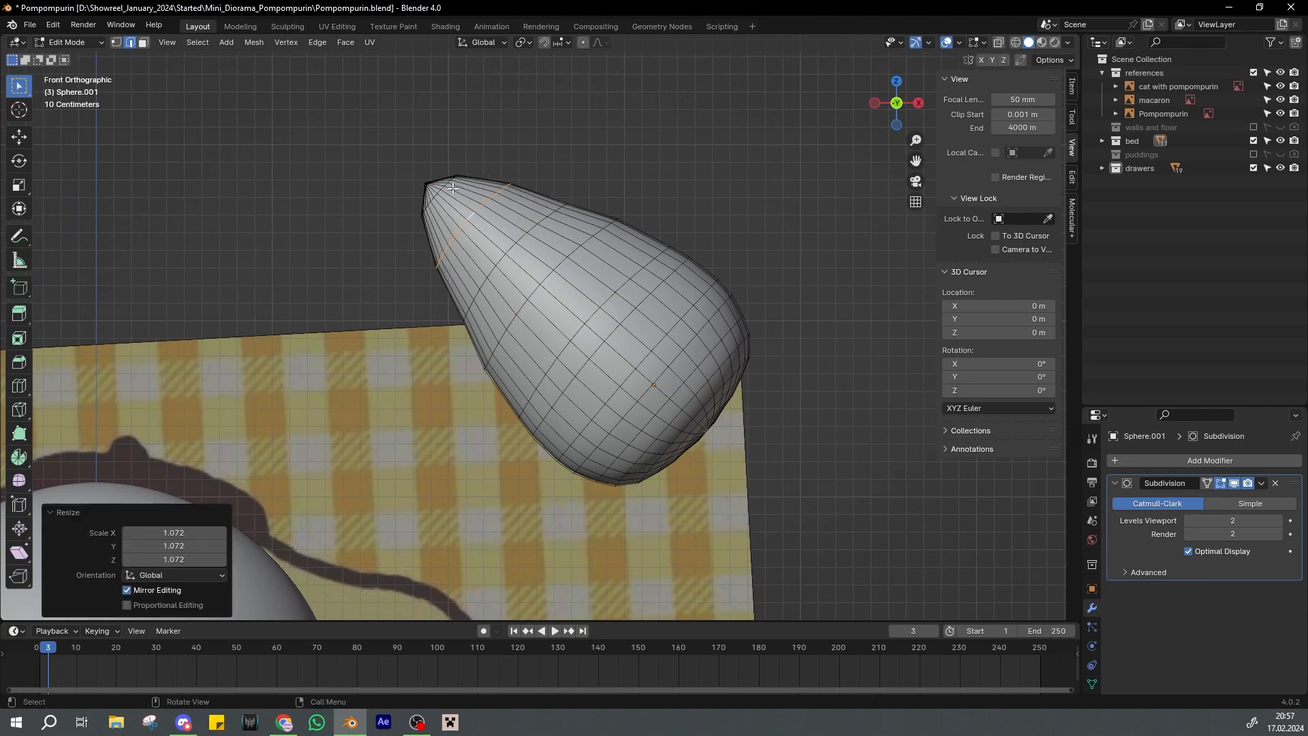
pyautogui.moveTo(470, 217); pyautogui.dragTo(470, 133, button='middle')
pyautogui.keyDown('alt'); pyautogui.click(362, 125); pyautogui.keyUp('alt')
pyautogui.press('s')
pyautogui.click(470, 147)
pyautogui.hotkey('ctrl', 's')
pyautogui.press('KP_1')
# Try to move the narrow tip's pole vertex along the X axis
pyautogui.scroll(3, 456, 157)
pyautogui.click(446, 129)
pyautogui.press('1')
pyautogui.click(433, 120)
pyautogui.press('KP_Decimal')
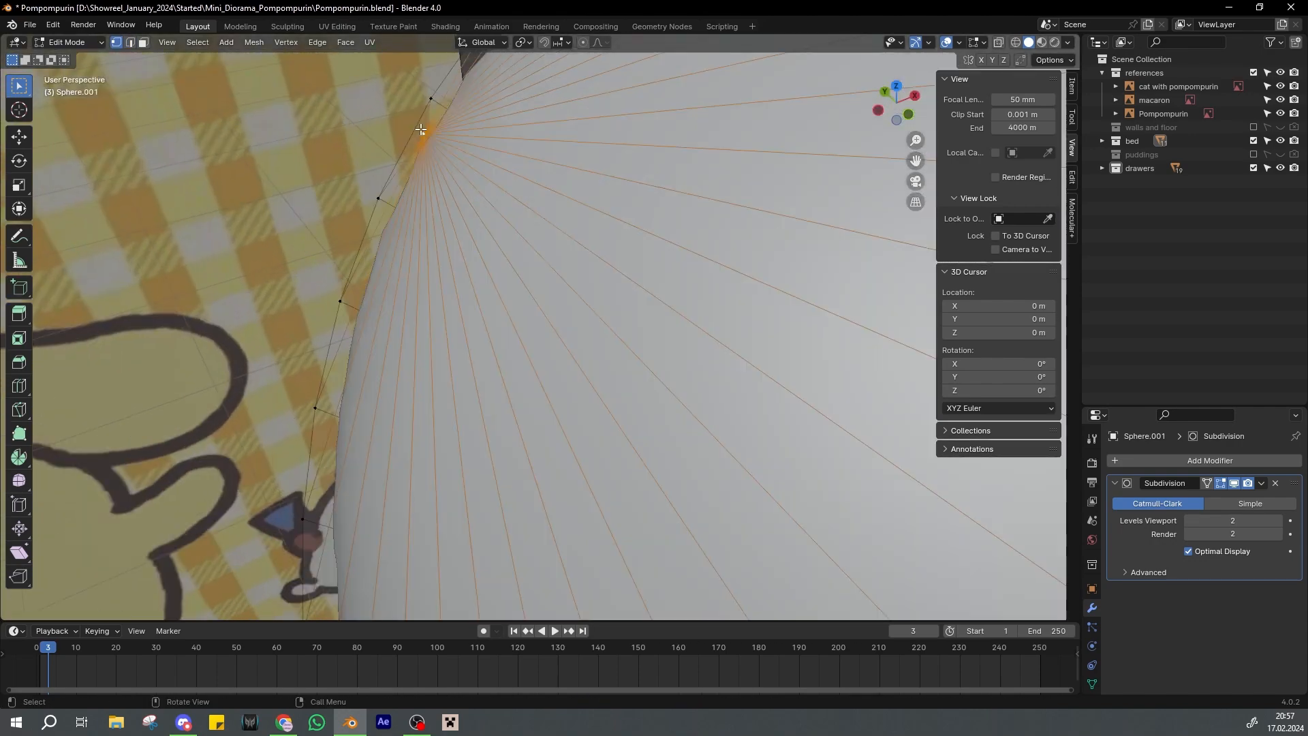
pyautogui.press('KP_1')
pyautogui.scroll(-12, 566, 287)
pyautogui.hotkey('ctrl', 's')
pyautogui.scroll(-3, 587, 326)
pyautogui.press('g')
pyautogui.press('x')
pyautogui.keyDown('shift'); pyautogui.moveTo(606, 362); pyautogui.dragTo(664, 355, button='middle'); pyautogui.keyUp('shift')
pyautogui.rightClick(653, 361)
# Add a loop cut around the narrow tip and scale the new loop to round the end
pyautogui.press('2')
pyautogui.click(668, 353)
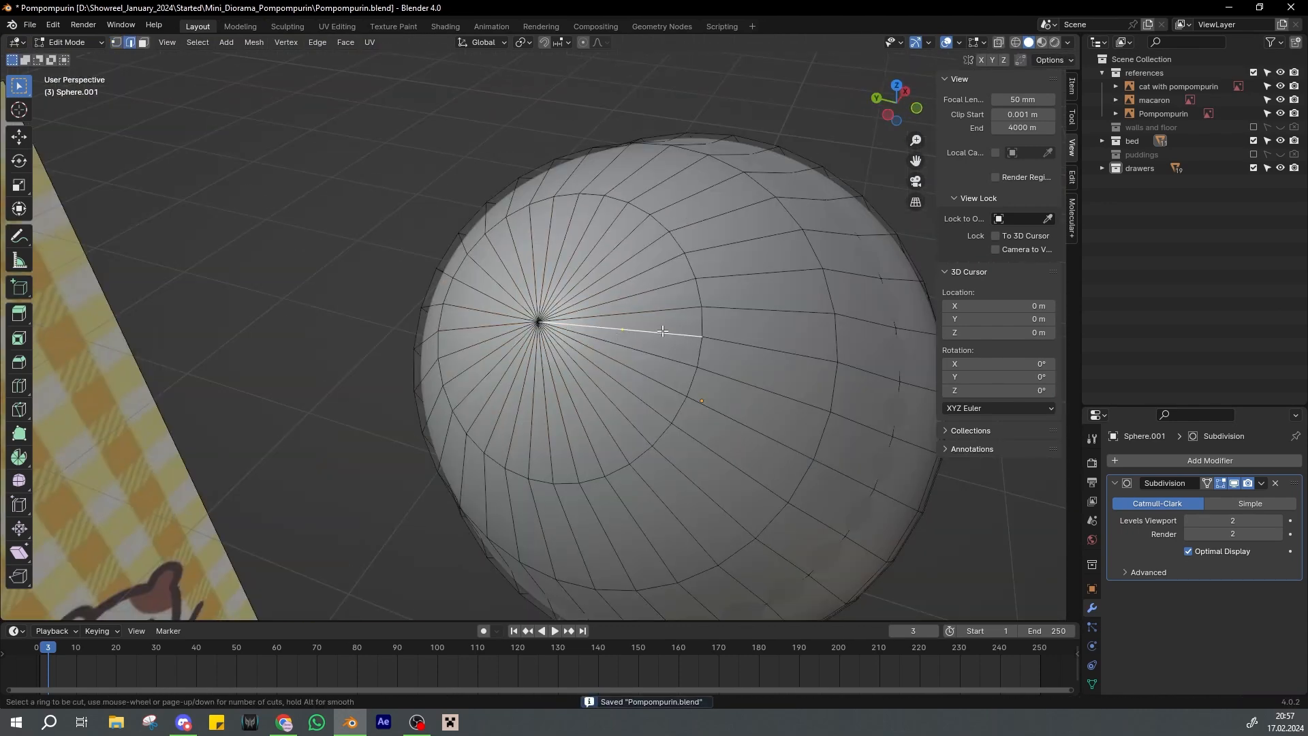
pyautogui.click(739, 346)
pyautogui.rightClick(738, 346)
pyautogui.moveTo(738, 346); pyautogui.dragTo(665, 336, button='middle')
pyautogui.press('s')
pyautogui.click(762, 368)
pyautogui.press('Tab')
pyautogui.press('Tab')
# Examine the narrow tip's pole vertex and the triangular faces around it
pyautogui.press('1')
pyautogui.click(542, 321)
pyautogui.scroll(1, 542, 321)
pyautogui.moveTo(542, 321); pyautogui.dragTo(604, 329, button='middle')
pyautogui.hotkey('ctrl', 's')
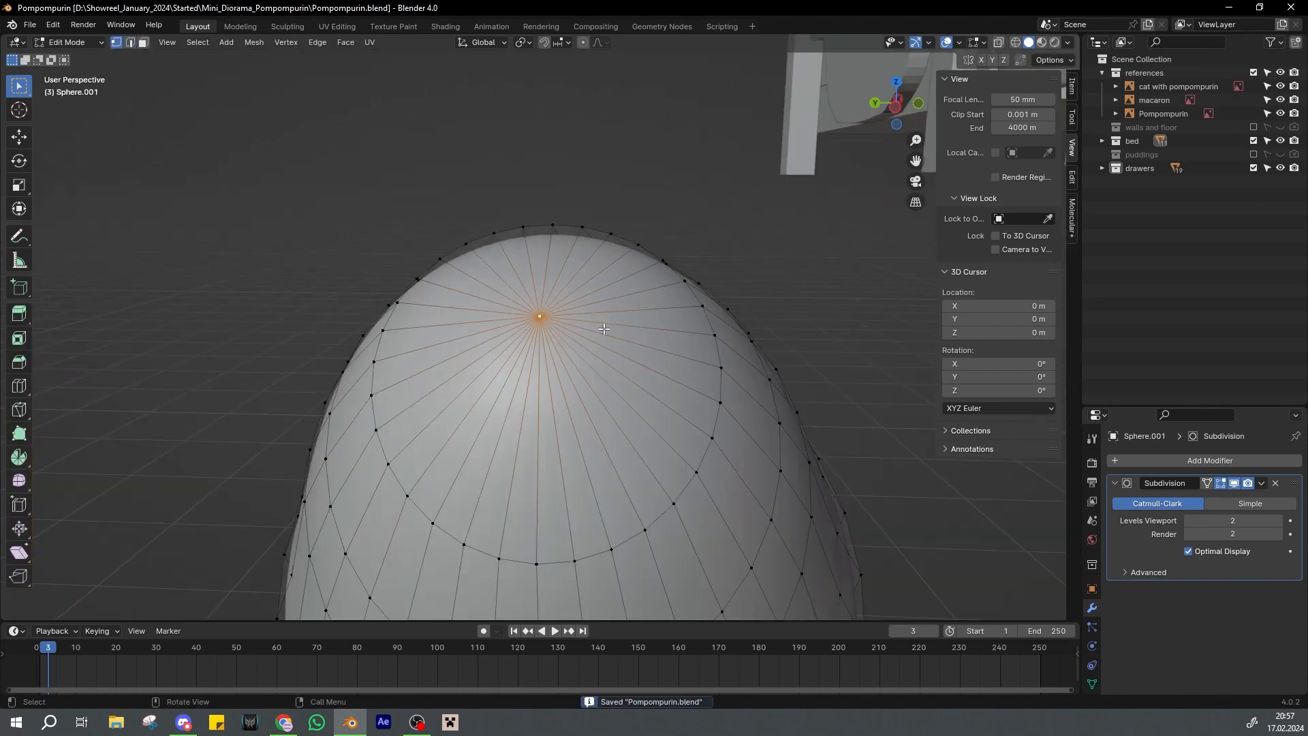
pyautogui.click(610, 337)
pyautogui.keyDown('shift'); pyautogui.click(637, 310); pyautogui.keyUp('shift')
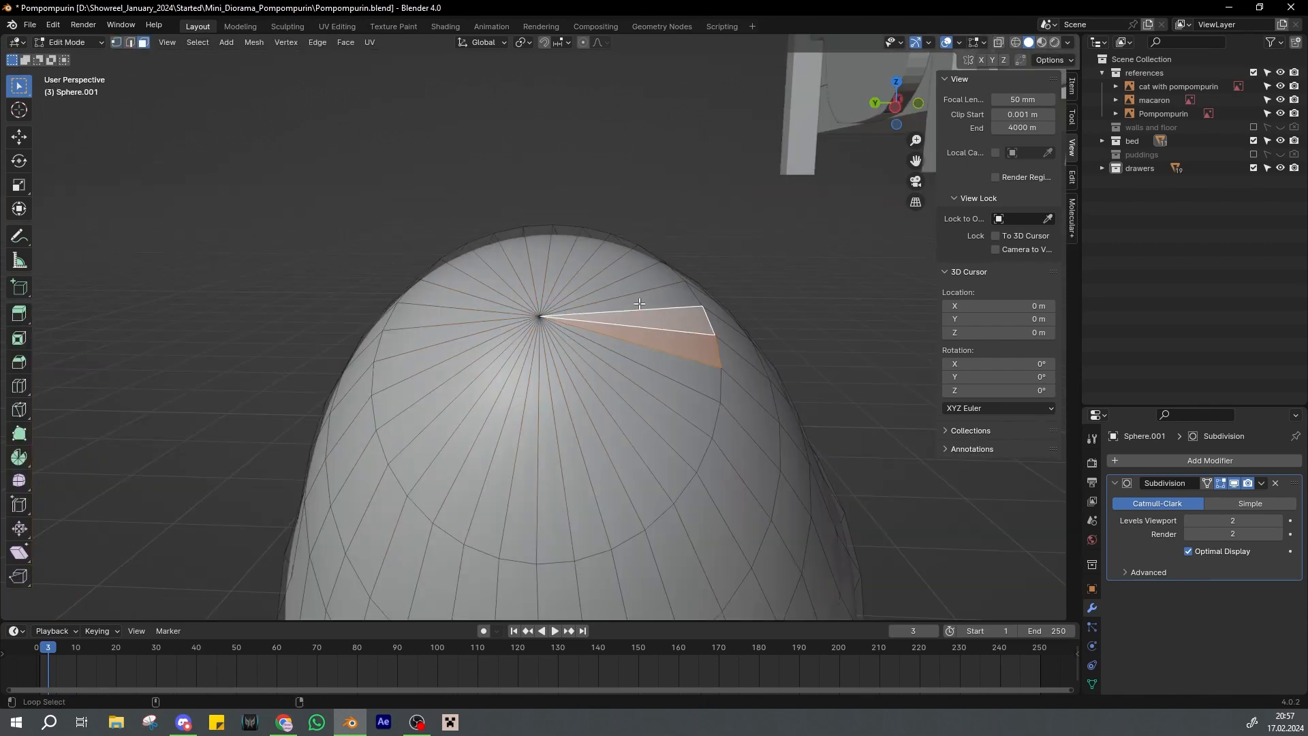
pyautogui.moveTo(636, 304); pyautogui.dragTo(615, 371, button='middle')
# Return to Object Mode, save, and apply Shade Smooth to the teardrop
pyautogui.press('Tab')
pyautogui.hotkey('ctrl', 's')
pyautogui.rightClick(616, 371)
pyautogui.click(616, 371)
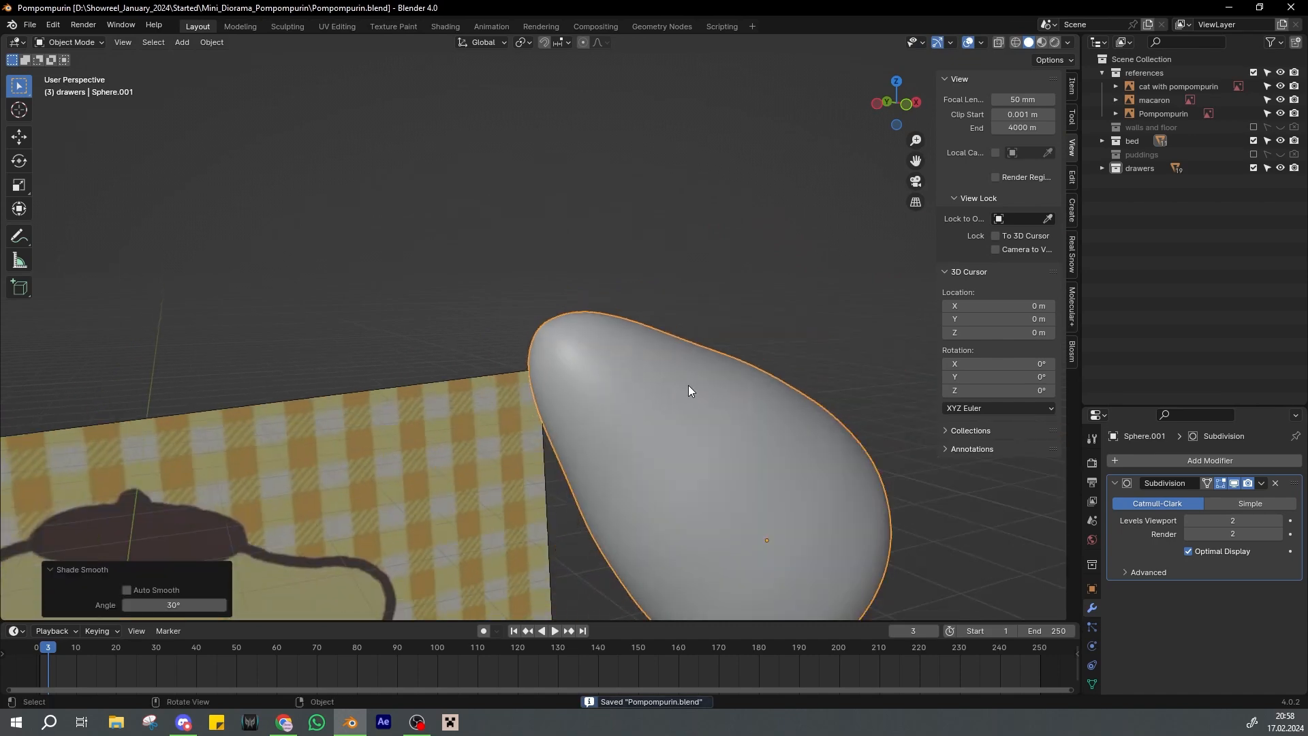
# Move the teardrop by -1.5242 m along Z to bring it down beside the head
pyautogui.press('KP_1')
pyautogui.scroll(-4, 674, 410)
pyautogui.scroll(3, 675, 415)
pyautogui.press('g')
pyautogui.press('z')
pyautogui.click(636, 479)
# Rotate the teardrop to a flatter angle, move it by -0.72323 m along X against the head, and save
pyautogui.press('r')
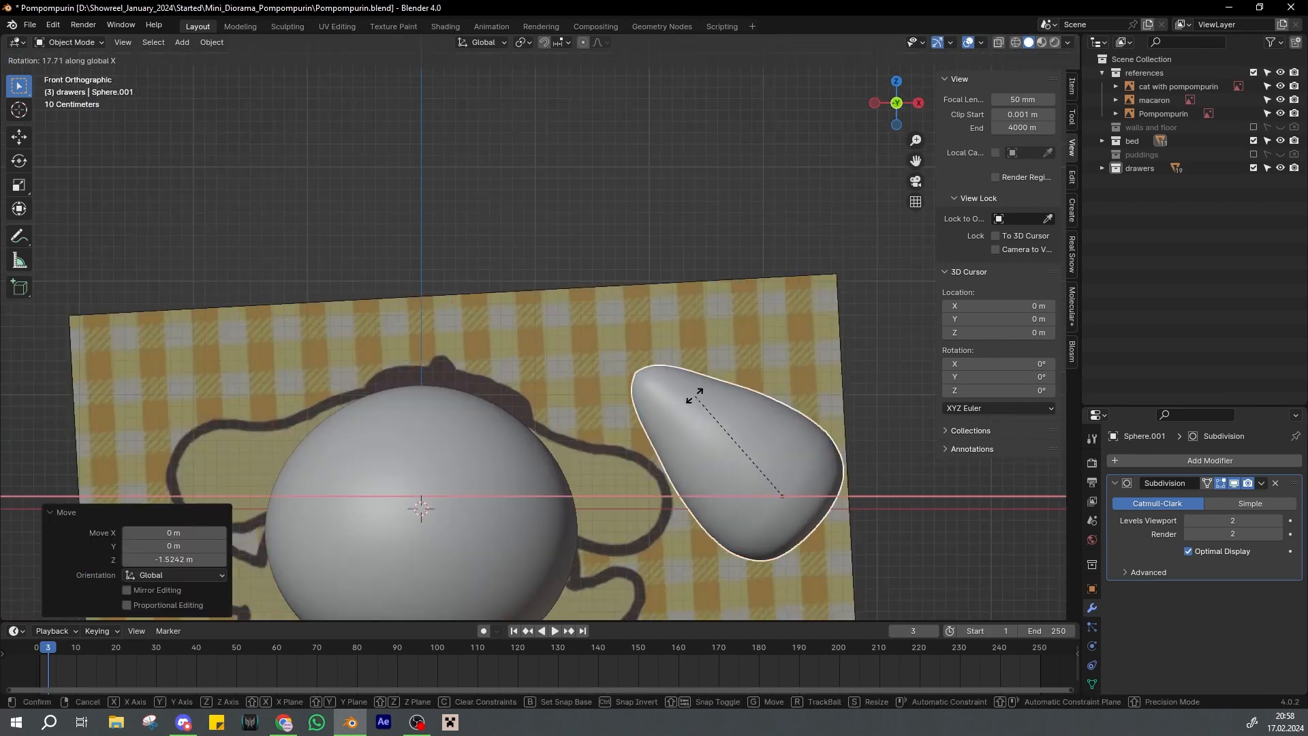
pyautogui.click(607, 436)
pyautogui.press('g')
pyautogui.press('x')
pyautogui.click(632, 408)
pyautogui.hotkey('ctrl', 's')
pyautogui.press('KP_Decimal')
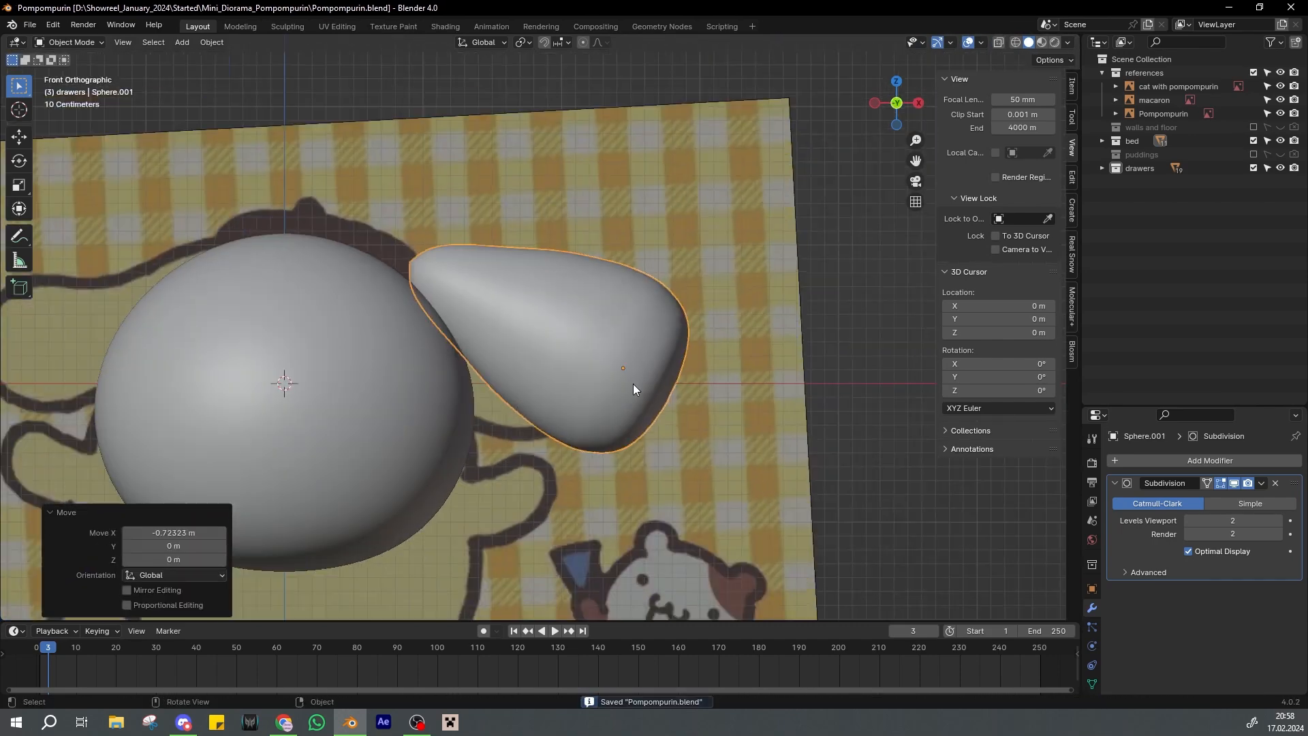
# Rotate the teardrop further about the Y axis and check it against the head and reference image
pyautogui.moveTo(632, 384); pyautogui.dragTo(715, 432, button='middle')
pyautogui.scroll(2, 715, 432)
pyautogui.press('r')
pyautogui.press('x')
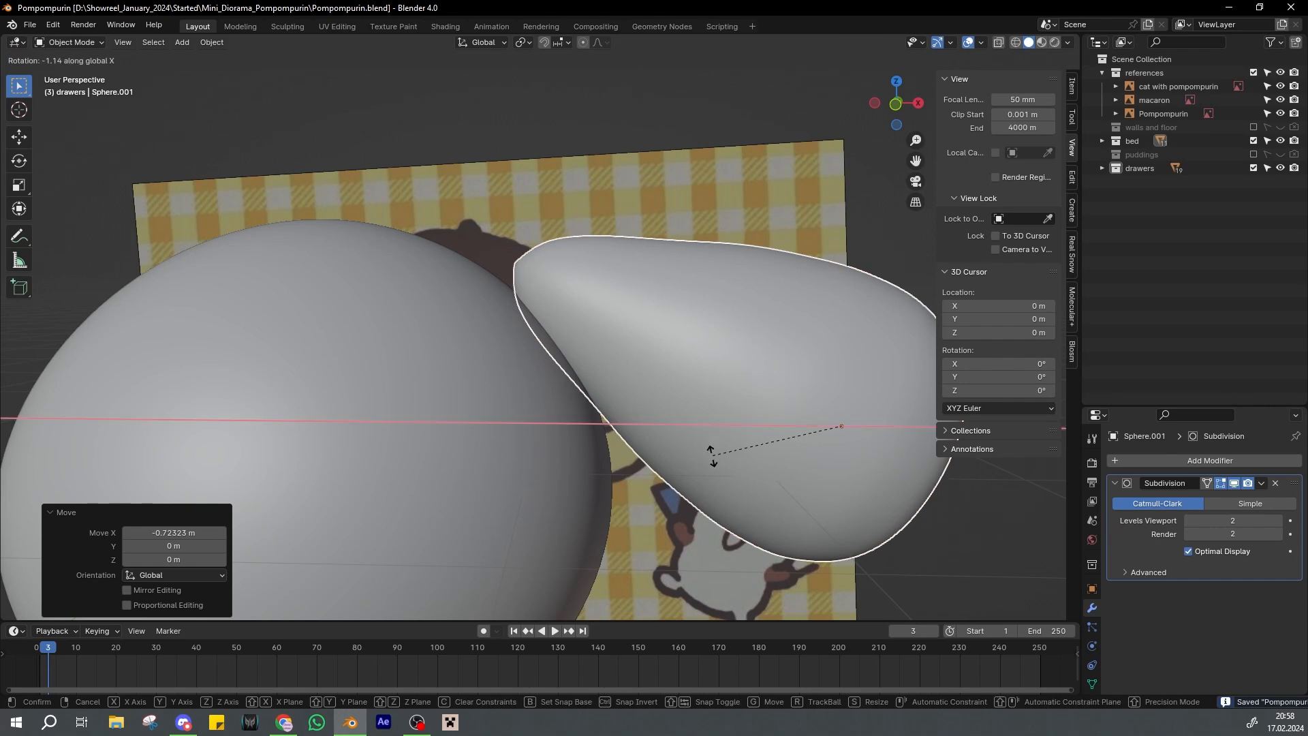
pyautogui.press('y')
pyautogui.click(688, 469)
pyautogui.scroll(-5, 807, 325)
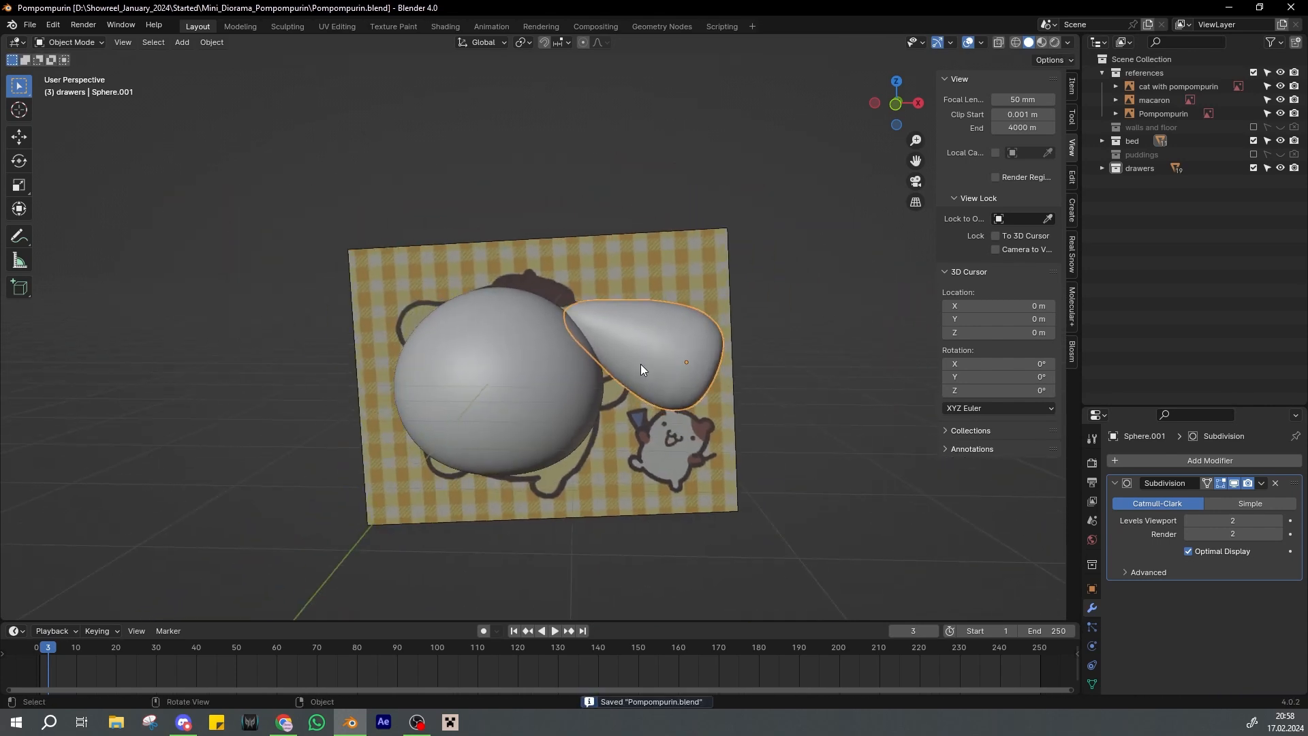
# Add a Mirror modifier to the ear, using the head sphere as the mirror object
pyautogui.click(1144, 461)
pyautogui.click(1064, 557)
pyautogui.click(1276, 677)
pyautogui.click(577, 371)
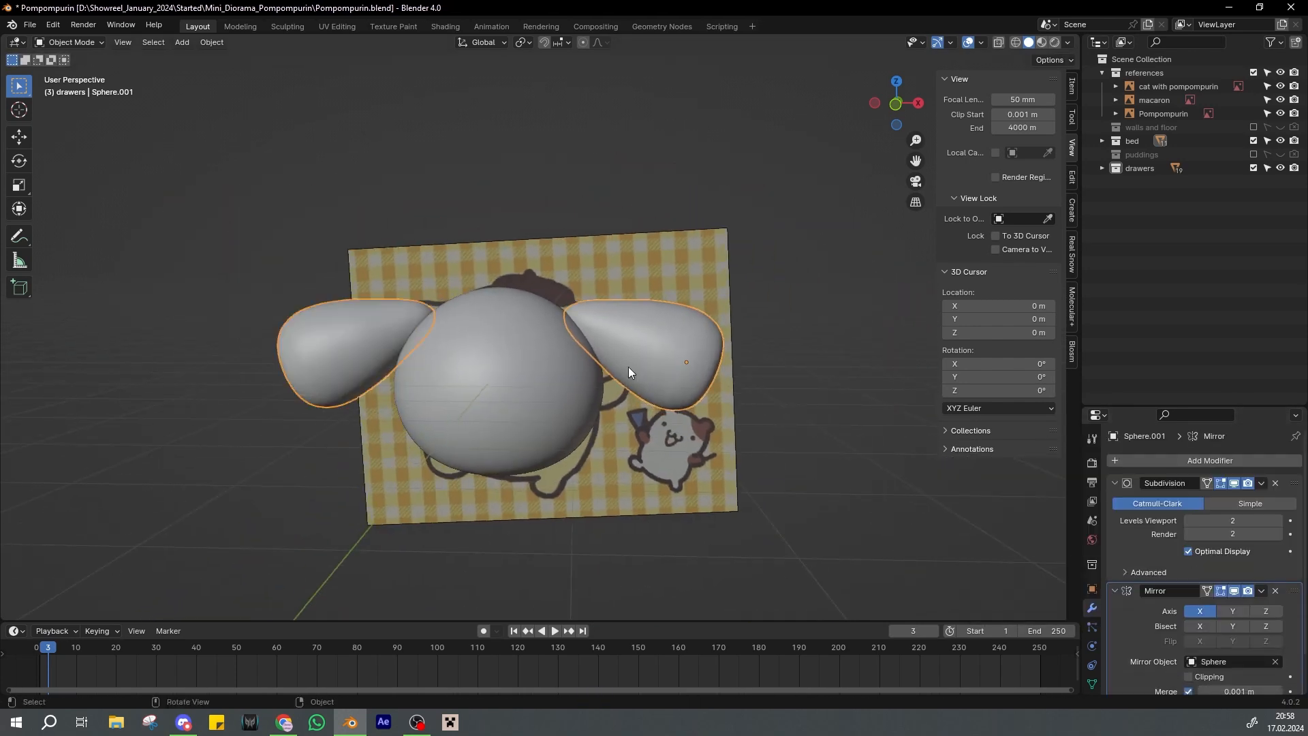
# Stretch the mirrored ears along X in front view and rotate them by 13° about Y
pyautogui.press('KP_1')
pyautogui.press('s')
pyautogui.press('x')
pyautogui.click(746, 354)
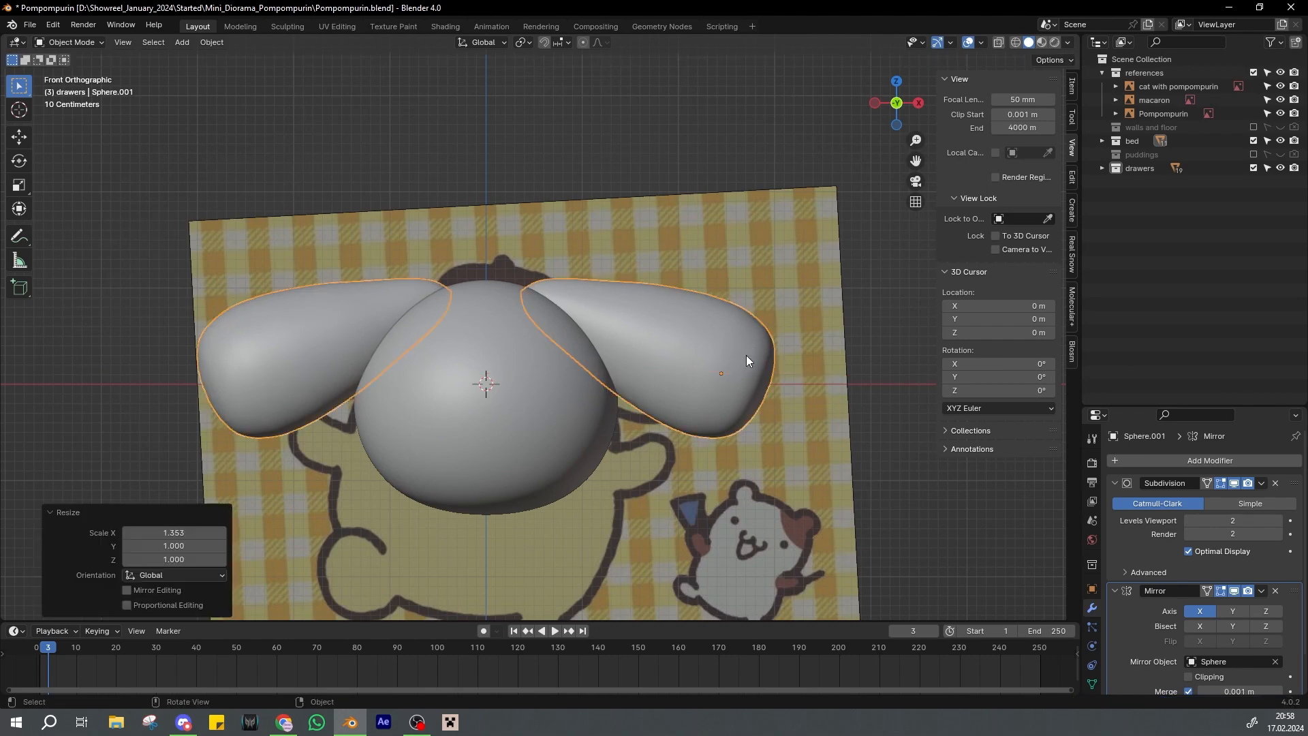
pyautogui.press('s')
pyautogui.press('x')
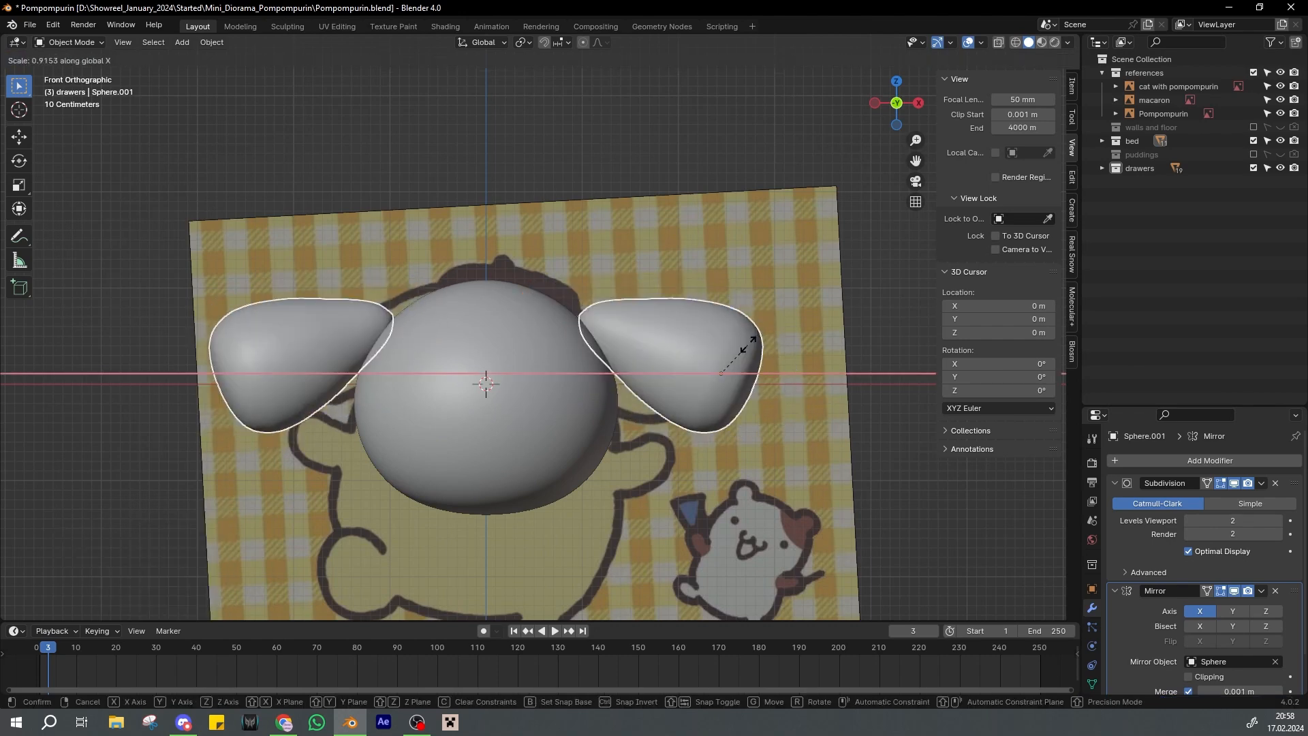
pyautogui.click(757, 346)
pyautogui.press('r')
pyautogui.click(758, 357)
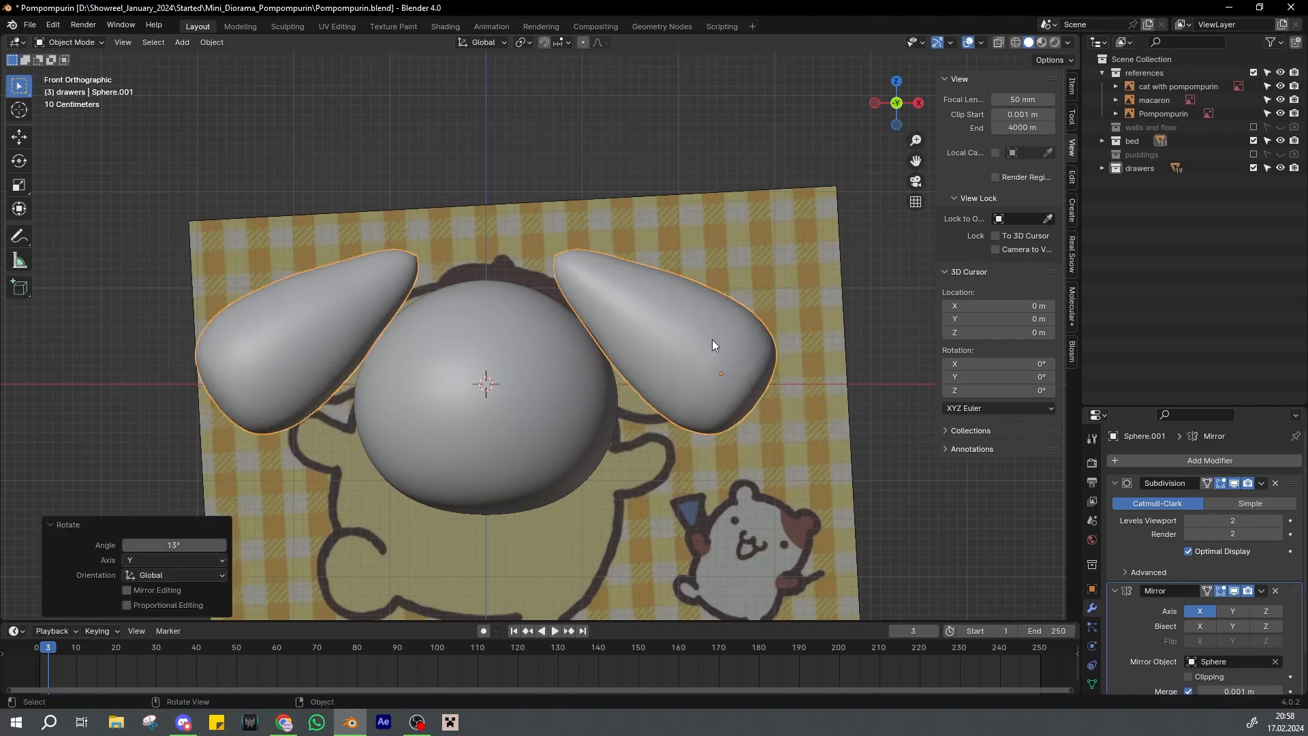
# Move the ears by -0.46741 m along Z, rotate them slightly back about Y, and save
pyautogui.press('g')
pyautogui.press('z')
pyautogui.click(712, 384)
pyautogui.press('r')
pyautogui.press('y')
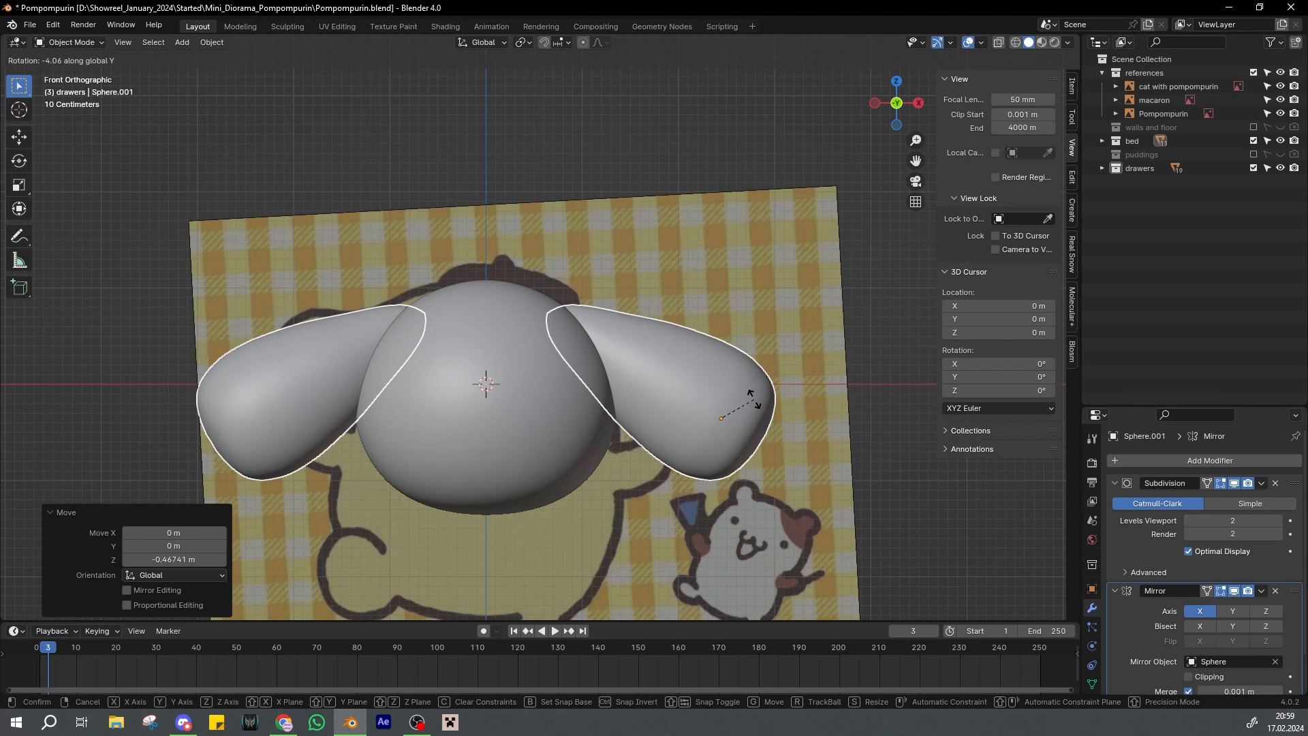
pyautogui.click(754, 400)
pyautogui.hotkey('ctrl', 's')
# Duplicate the head sphere and move the copy about 2.4 m up along Z, above the head
pyautogui.click(533, 317)
pyautogui.scroll(-1, 533, 318)
pyautogui.scroll(1, 533, 317)
pyautogui.scroll(-2, 546, 314)
pyautogui.moveTo(586, 306); pyautogui.dragTo(544, 345, button='middle')
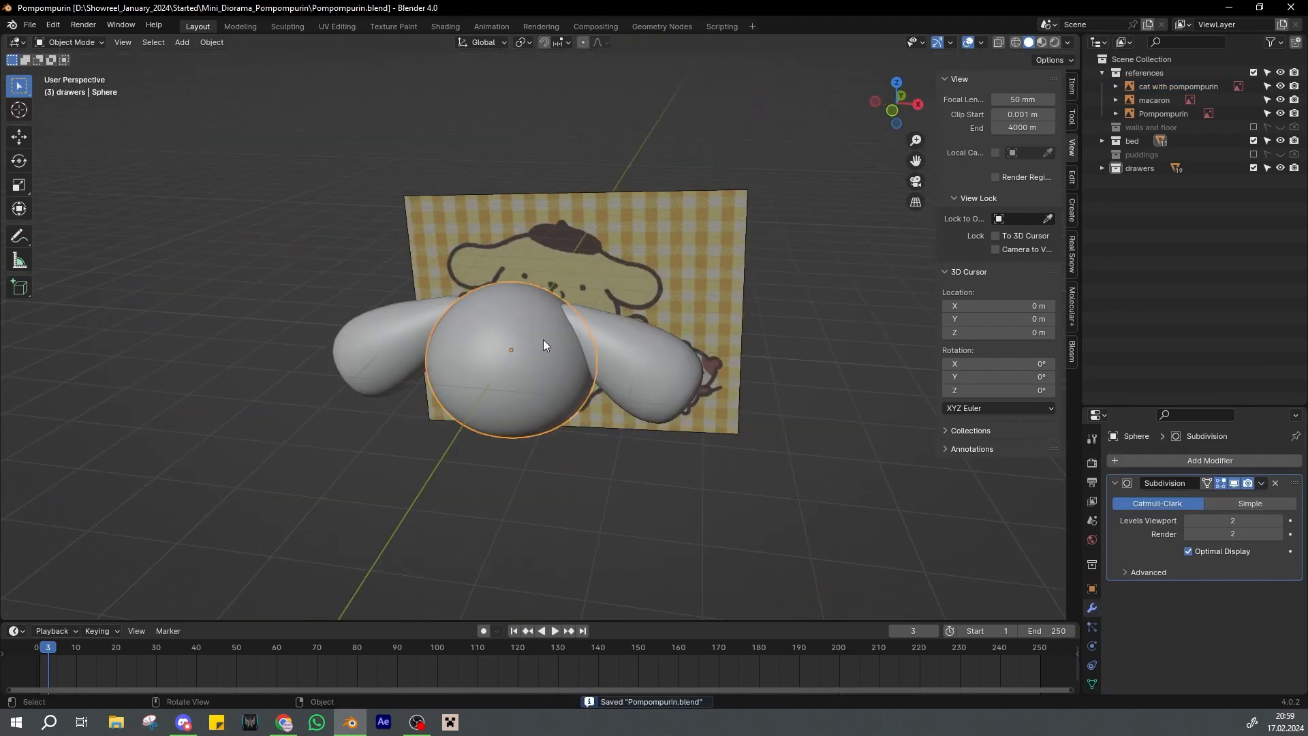
pyautogui.press('KP_1')
pyautogui.hotkey('shift', 's')
pyautogui.rightClick(538, 340)
pyautogui.hotkey('shift', 'd')
pyautogui.rightClick(546, 339)
pyautogui.press('g')
pyautogui.press('z')
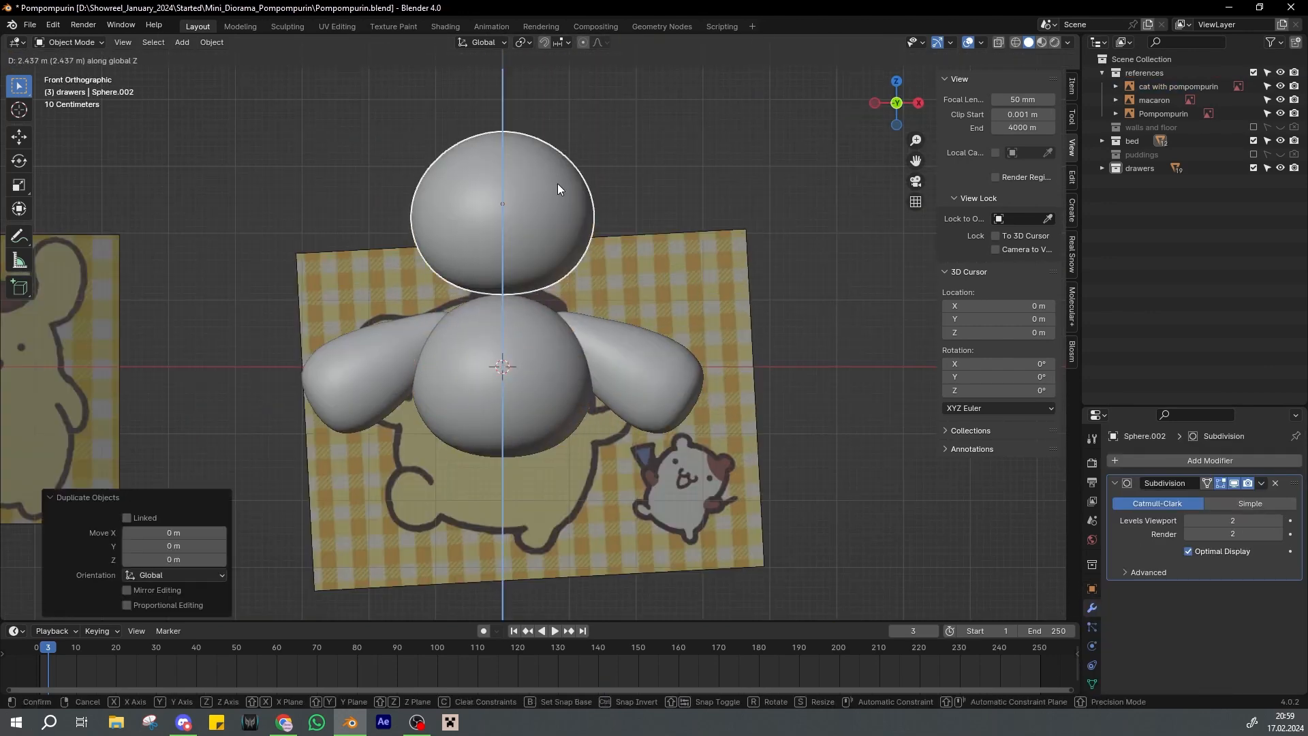
pyautogui.click(557, 184)
# Flatten the duplicated sphere along Z into a thin disc for the beret and save
pyautogui.press('s')
pyautogui.press('z')
pyautogui.click(517, 205)
pyautogui.hotkey('ctrl', 's')
# Scale the beret disc by 0.557, thicken it along Z, and save
pyautogui.press('KP_Decimal')
pyautogui.scroll(-3, 681, 326)
pyautogui.press('s')
pyautogui.click(614, 337)
pyautogui.press('s')
pyautogui.press('z')
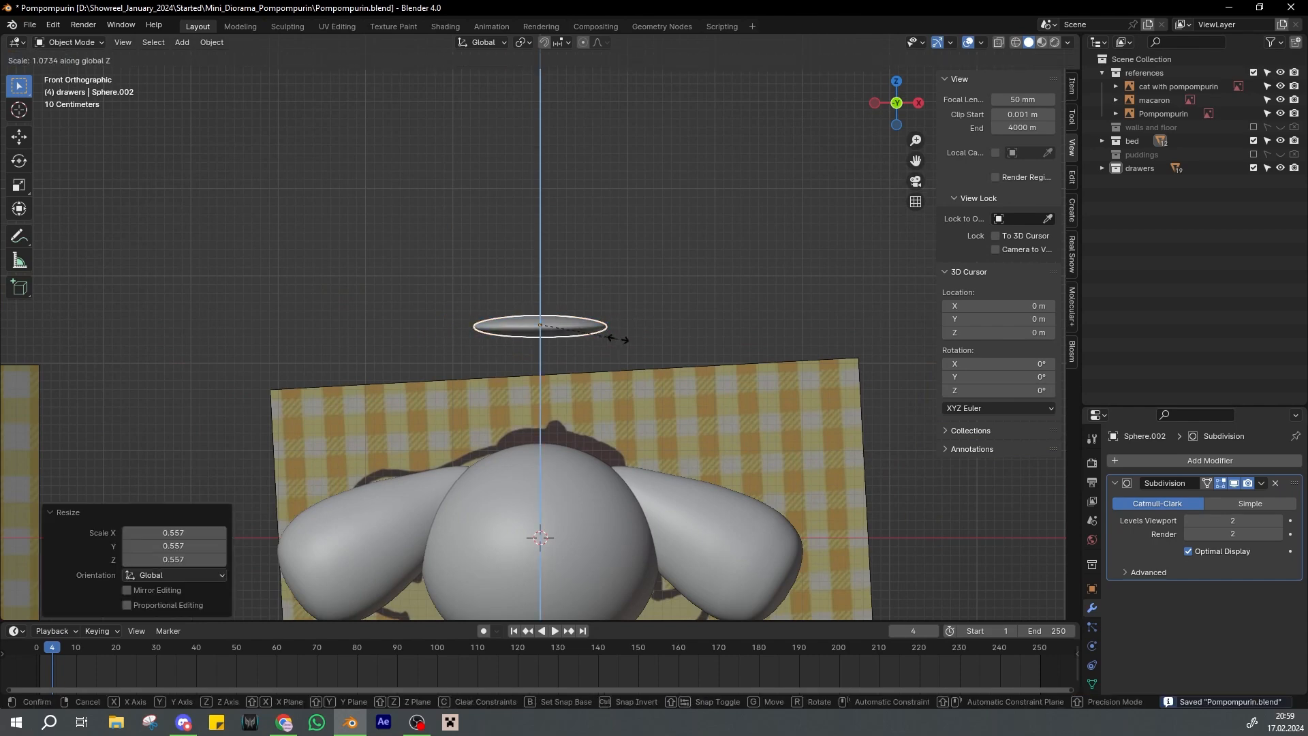
pyautogui.click(654, 300)
pyautogui.hotkey('ctrl', 's')
# Move the beret disc by -1.486 m along Z onto the head, scale it by 0.931, and save
pyautogui.moveTo(617, 276); pyautogui.dragTo(603, 304, button='middle')
pyautogui.press('g')
pyautogui.press('z')
pyautogui.click(591, 479)
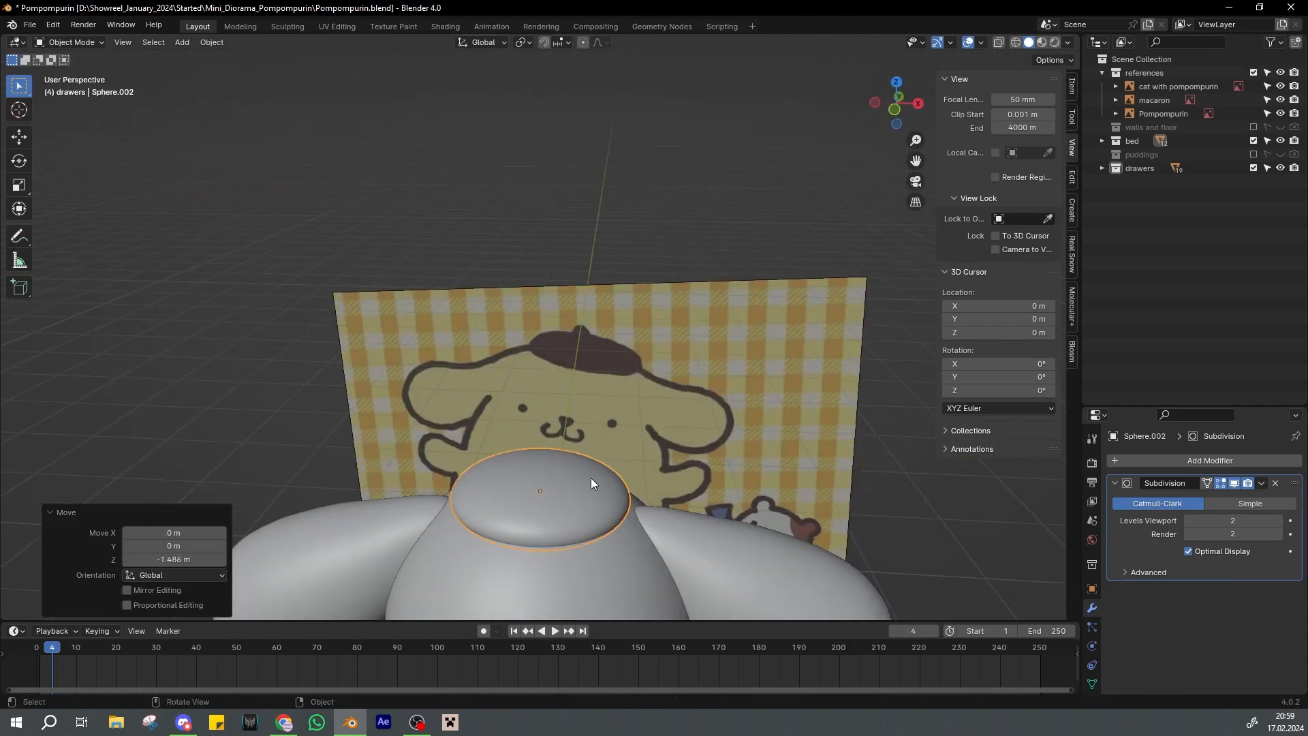
pyautogui.press('KP_1')
pyautogui.scroll(3, 648, 409)
pyautogui.press('s')
pyautogui.click(671, 439)
pyautogui.hotkey('ctrl', 's')
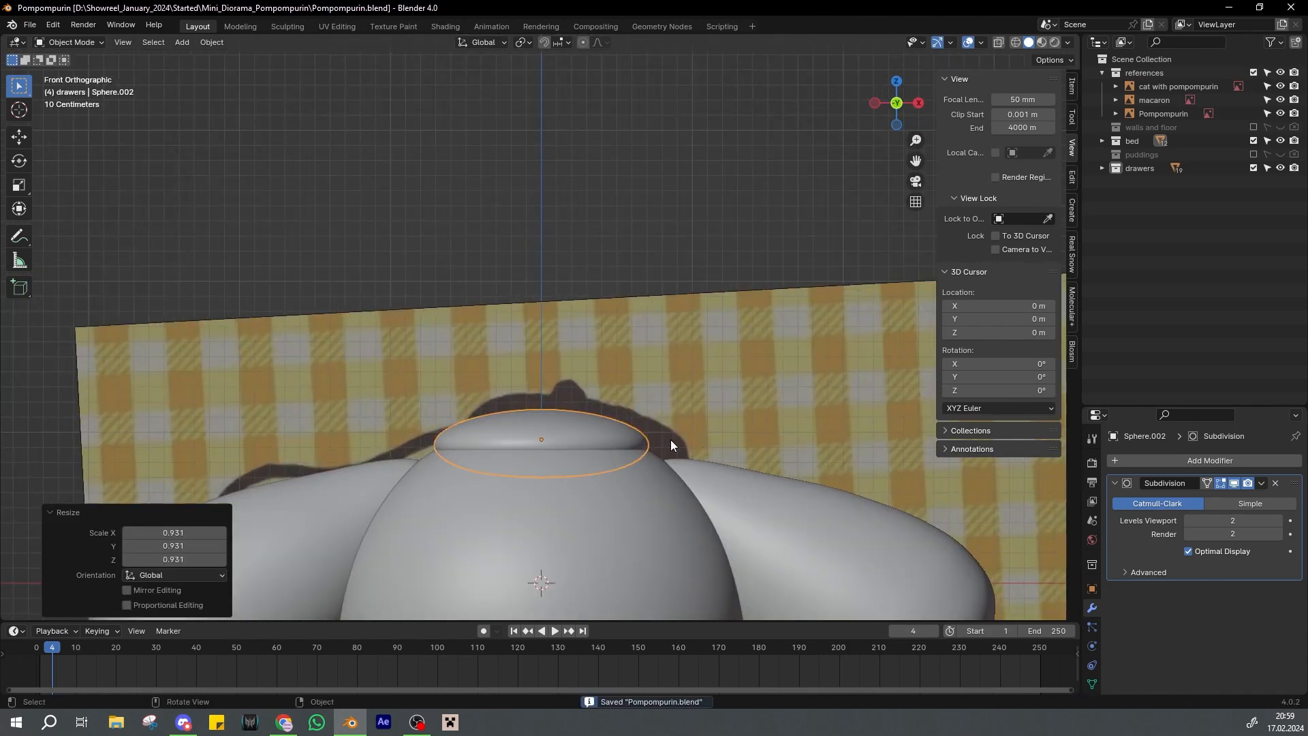
# Raise the beret disc along Z, flatten and resize it to sit on top of the head, and save
pyautogui.press('g')
pyautogui.press('z')
pyautogui.click(680, 410)
pyautogui.press('s')
pyautogui.press('z')
pyautogui.click(673, 415)
pyautogui.press('s')
pyautogui.click(649, 414)
pyautogui.press('s')
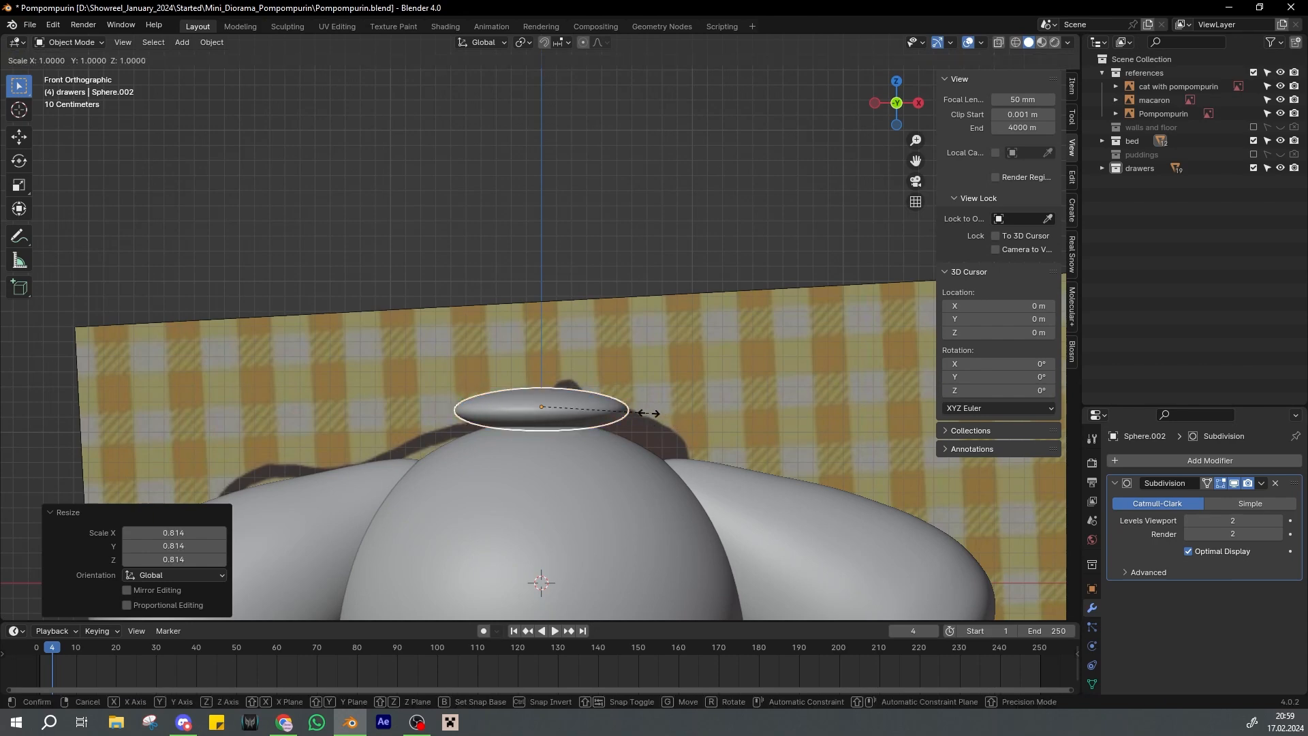
pyautogui.click(677, 415)
pyautogui.hotkey('ctrl', 's')
# Scale the beret's middle edge loop in Edit Mode and return to Object Mode
pyautogui.press('Tab')
pyautogui.scroll(3, 577, 422)
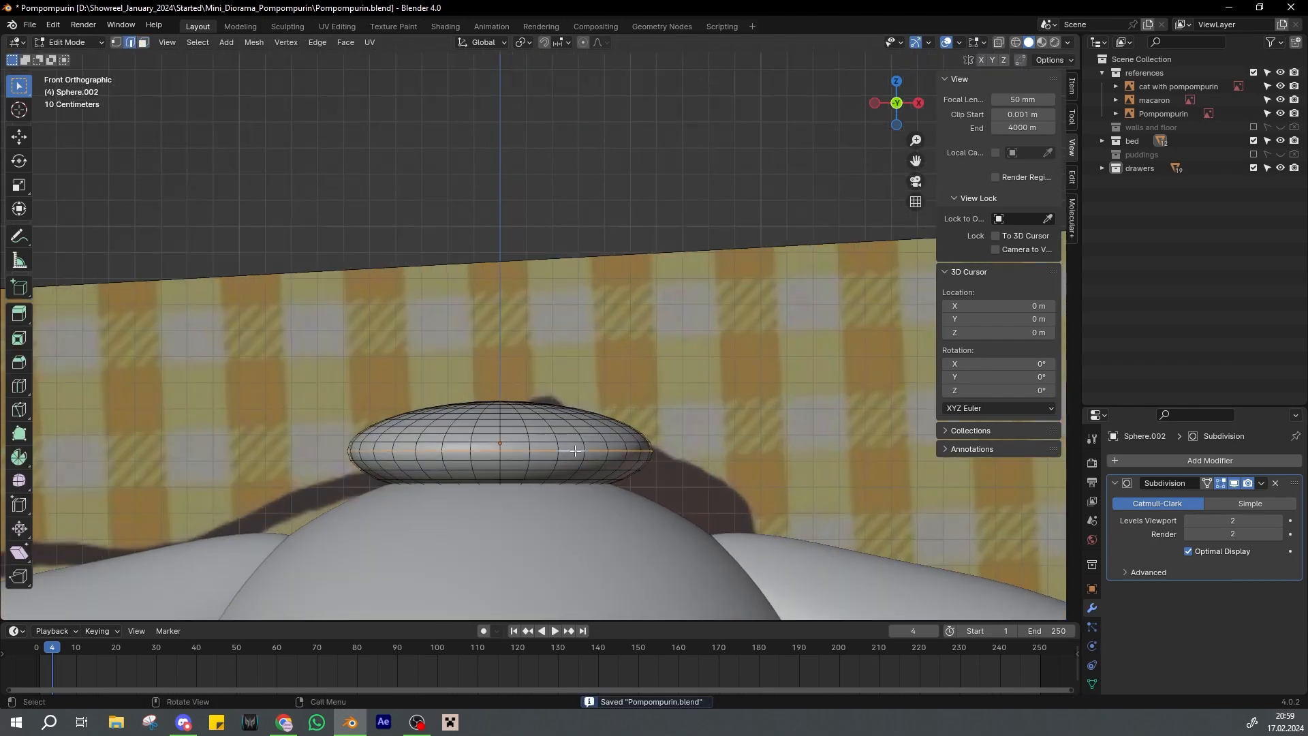
pyautogui.scroll(-1, 576, 451)
pyautogui.press('s')
pyautogui.click(640, 447)
pyautogui.press('Tab')
pyautogui.scroll(-2, 644, 447)
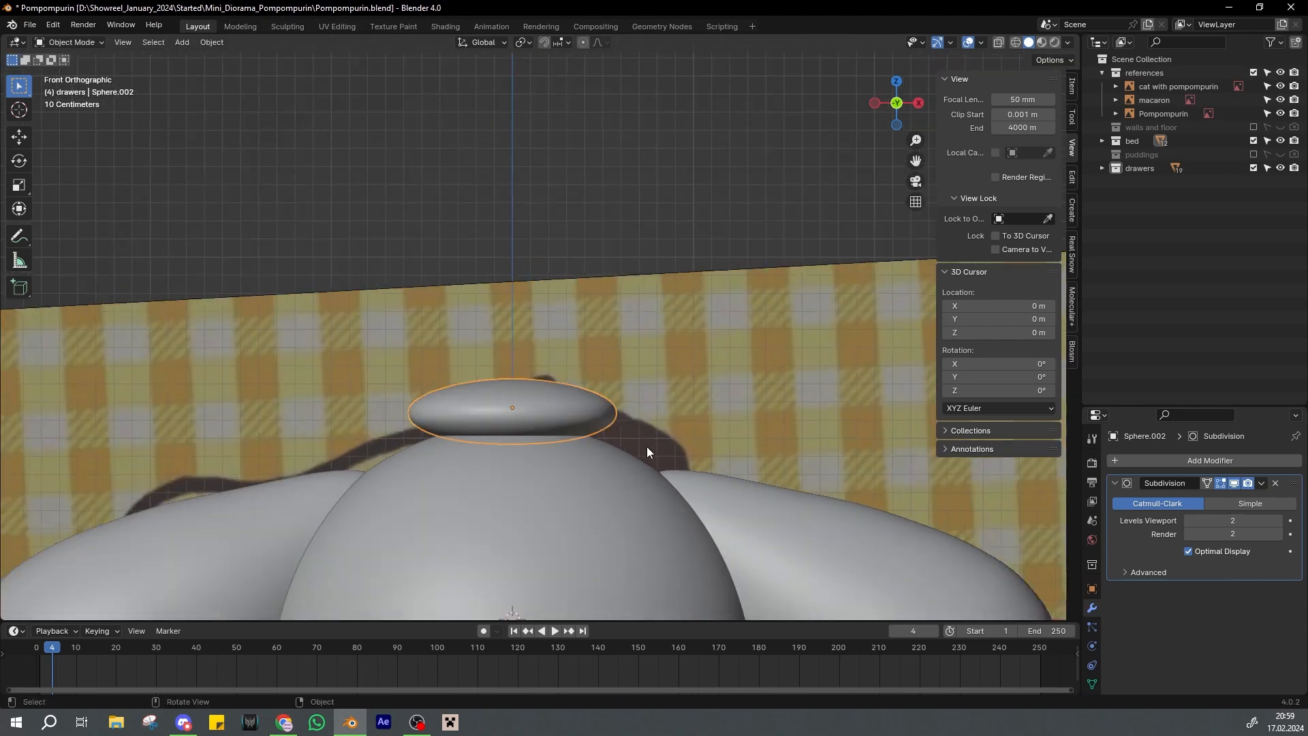
# Save, duplicate the beret disc, and move the copy 0.12475 m up along Z
pyautogui.moveTo(648, 448); pyautogui.dragTo(571, 419, button='middle')
pyautogui.hotkey('ctrl', 's')
pyautogui.hotkey('shift', 'd')
pyautogui.rightClick(552, 389)
pyautogui.press('g')
pyautogui.press('z')
pyautogui.click(566, 402)
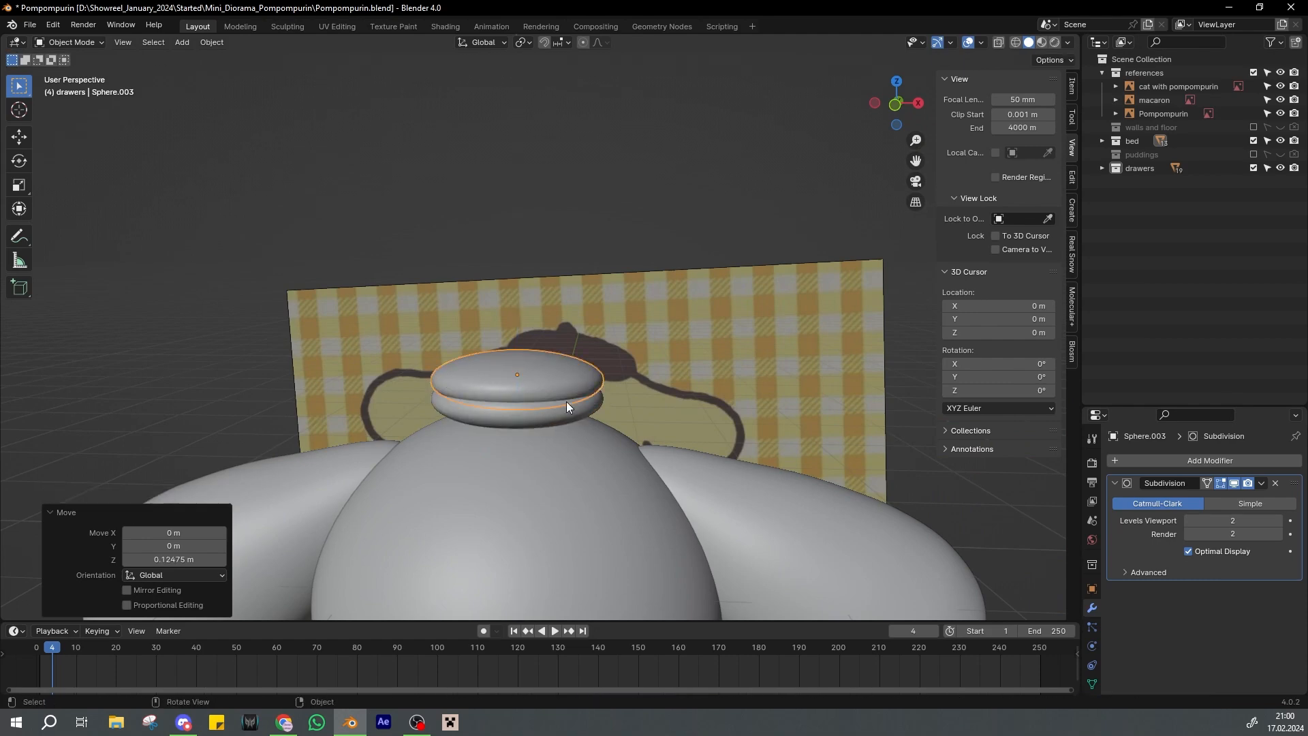
# Shrink the copy by 0.366 into a knob, stretch it along Z, move it up 0.073137 m, and save
pyautogui.press('KP_1')
pyautogui.scroll(3, 602, 391)
pyautogui.press('s')
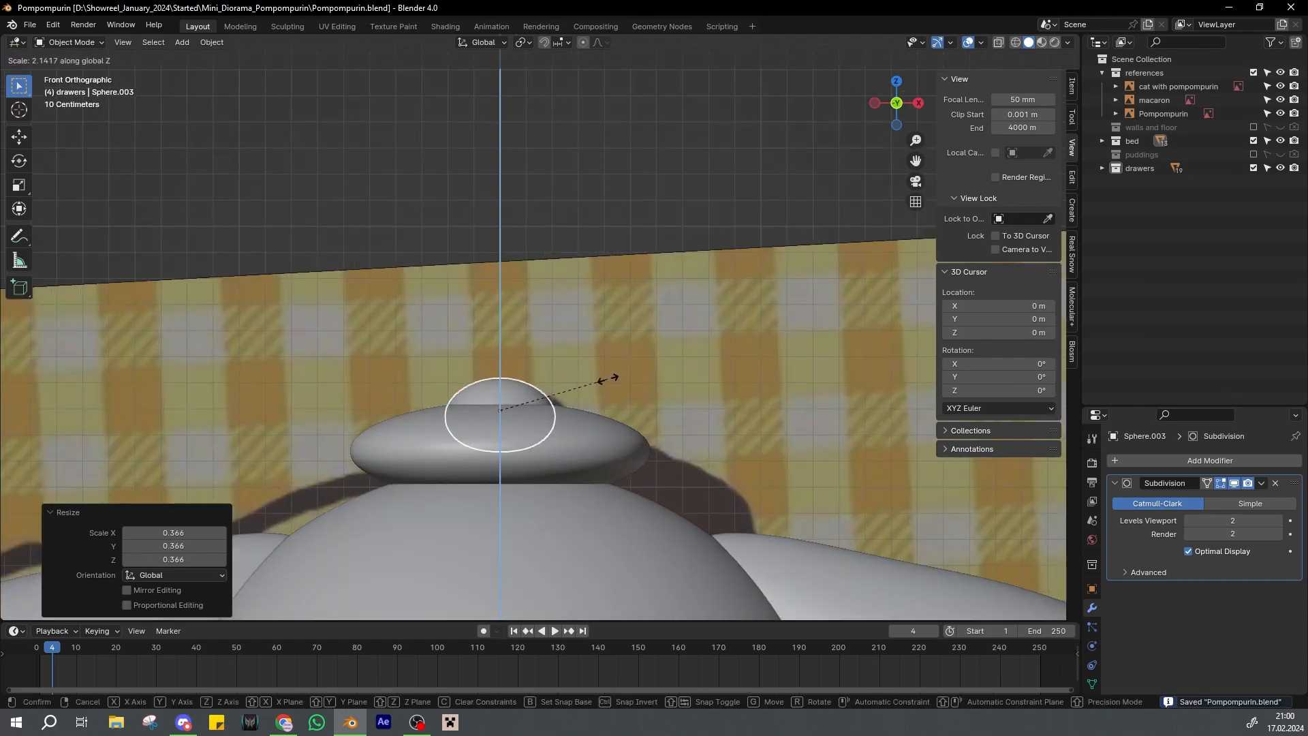
pyautogui.click(572, 385)
pyautogui.press('g')
pyautogui.press('z')
pyautogui.click(561, 379)
pyautogui.hotkey('ctrl', 's')
# Flatten the beret knob along Z, adjust its scale along X and Y, and save
pyautogui.scroll(2, 579, 355)
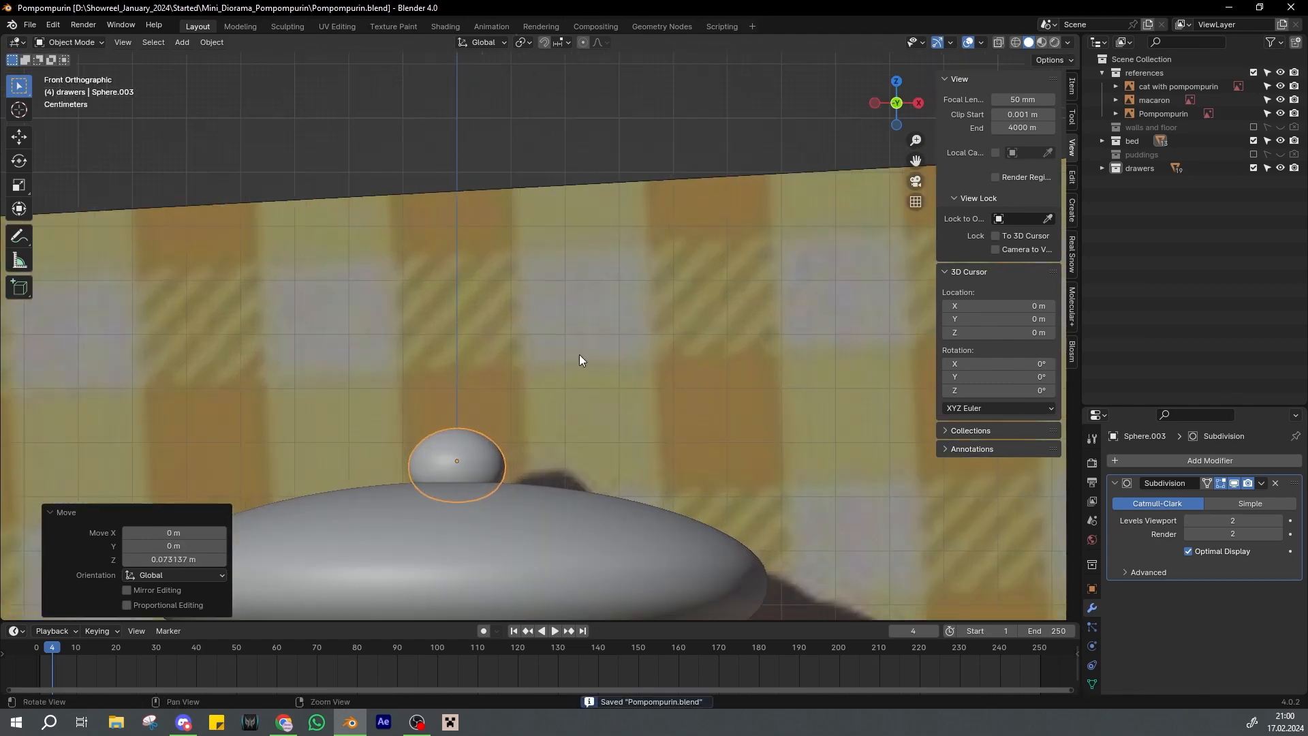
pyautogui.moveTo(579, 354); pyautogui.dragTo(617, 413, button='middle')
pyautogui.press('s')
pyautogui.press('z')
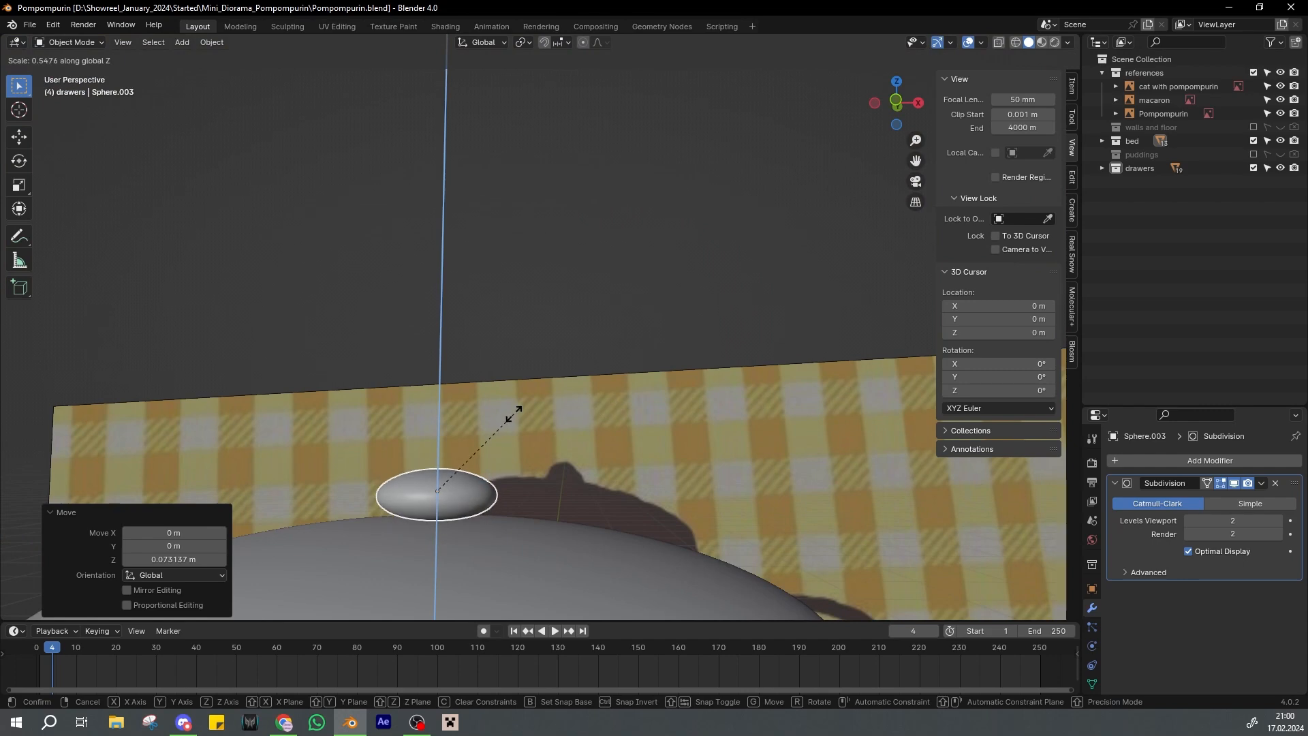
pyautogui.click(516, 413)
pyautogui.press('s')
pyautogui.press('x')
pyautogui.click(525, 409)
pyautogui.press('s')
pyautogui.press('y')
pyautogui.moveTo(557, 379); pyautogui.dragTo(505, 381, button='middle')
pyautogui.click(557, 406)
pyautogui.hotkey('ctrl', 's')
# Try to join the knob and the beret disc into one object, and undo the join
pyautogui.scroll(-3, 556, 406)
pyautogui.press('KP_1')
pyautogui.scroll(3, 615, 411)
pyautogui.click(524, 518)
pyautogui.keyDown('shift'); pyautogui.click(472, 465); pyautogui.keyUp('shift')
pyautogui.hotkey('ctrl', 'j')
pyautogui.scroll(-3, 477, 461)
pyautogui.hotkey('ctrl', 's')
pyautogui.hotkey('ctrl', 'z')
# Resize the beret knob and join it with the beret disc into one object
pyautogui.click(492, 399)
pyautogui.press('s')
pyautogui.click(603, 414)
pyautogui.press('KP_1')
pyautogui.keyDown('shift'); pyautogui.click(529, 430); pyautogui.keyUp('shift')
pyautogui.hotkey('ctrl', 'j')
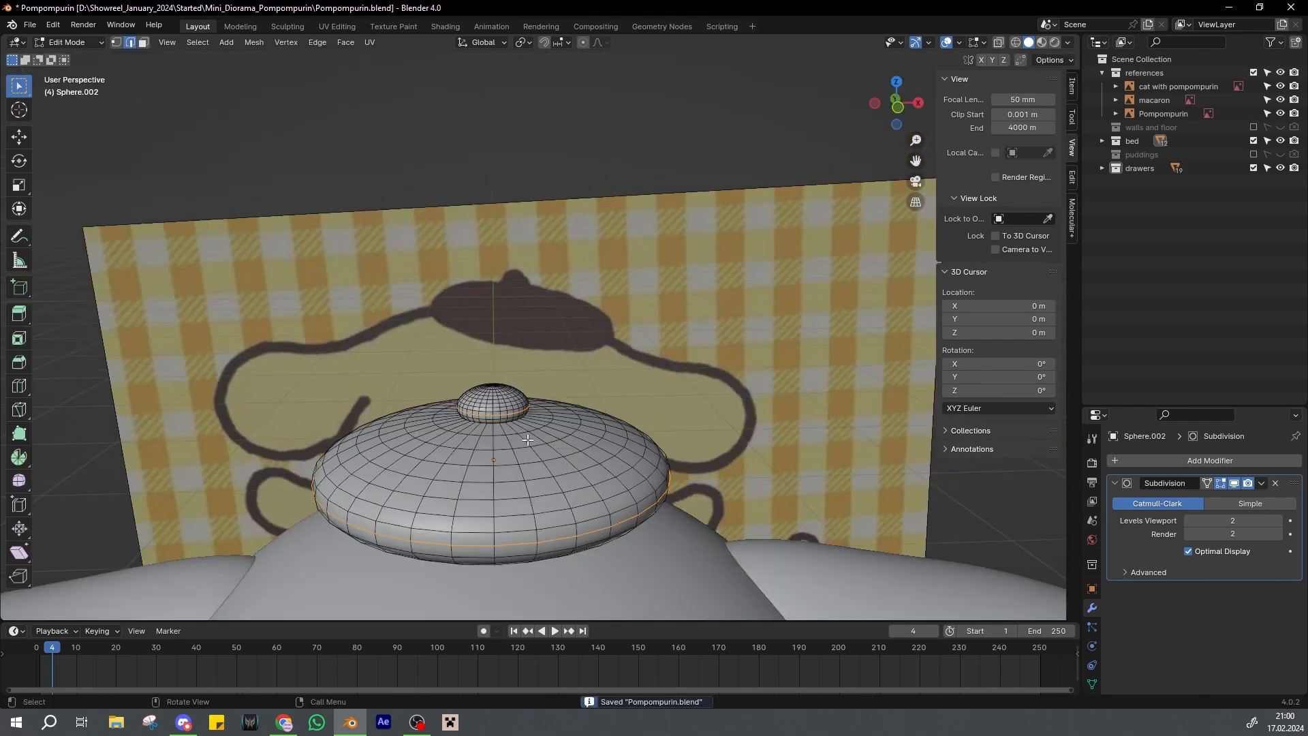
# Switch to the Sculpting workspace, frame the beret, save, and check its mesh in Edit Mode
pyautogui.press('KP_Divide')
pyautogui.click(287, 27)
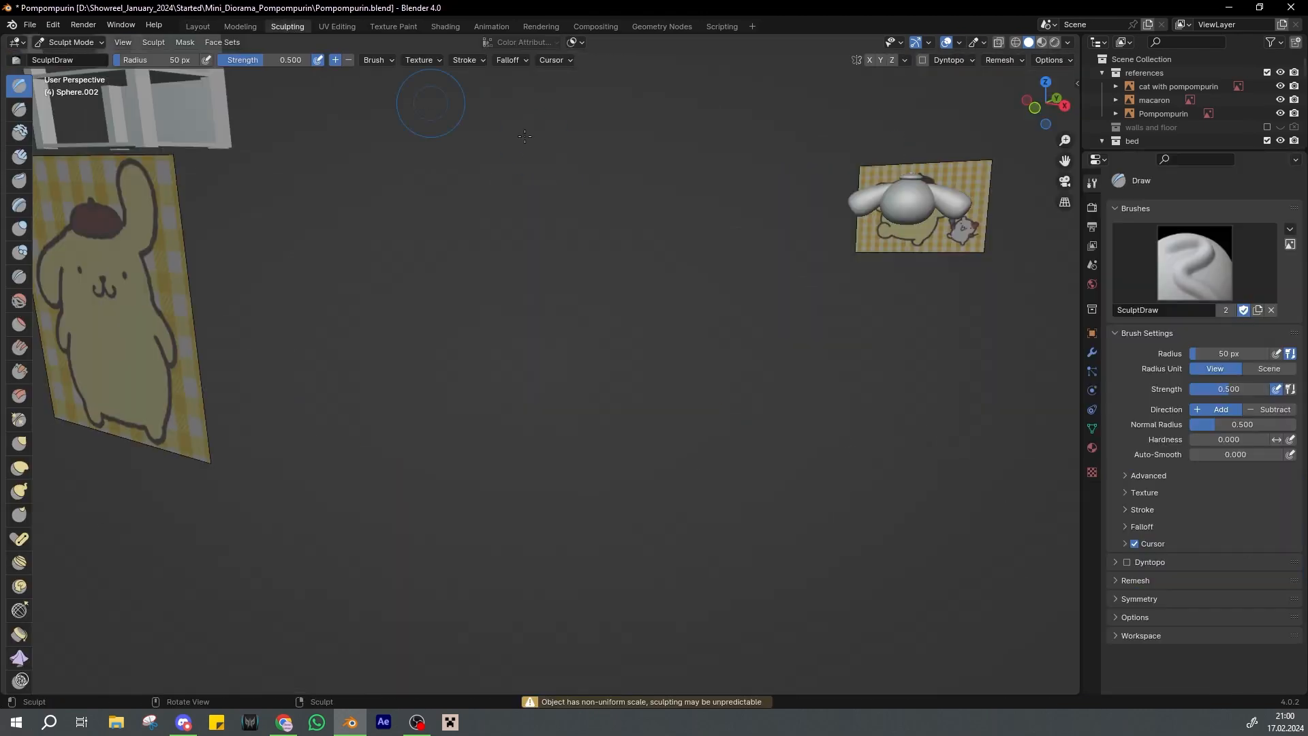
pyautogui.scroll(-1, 570, 160)
pyautogui.press('Tab')
pyautogui.press('KP_Decimal')
pyautogui.press('Tab')
pyautogui.scroll(-2, 603, 185)
pyautogui.hotkey('ctrl', 's')
pyautogui.press('Tab')
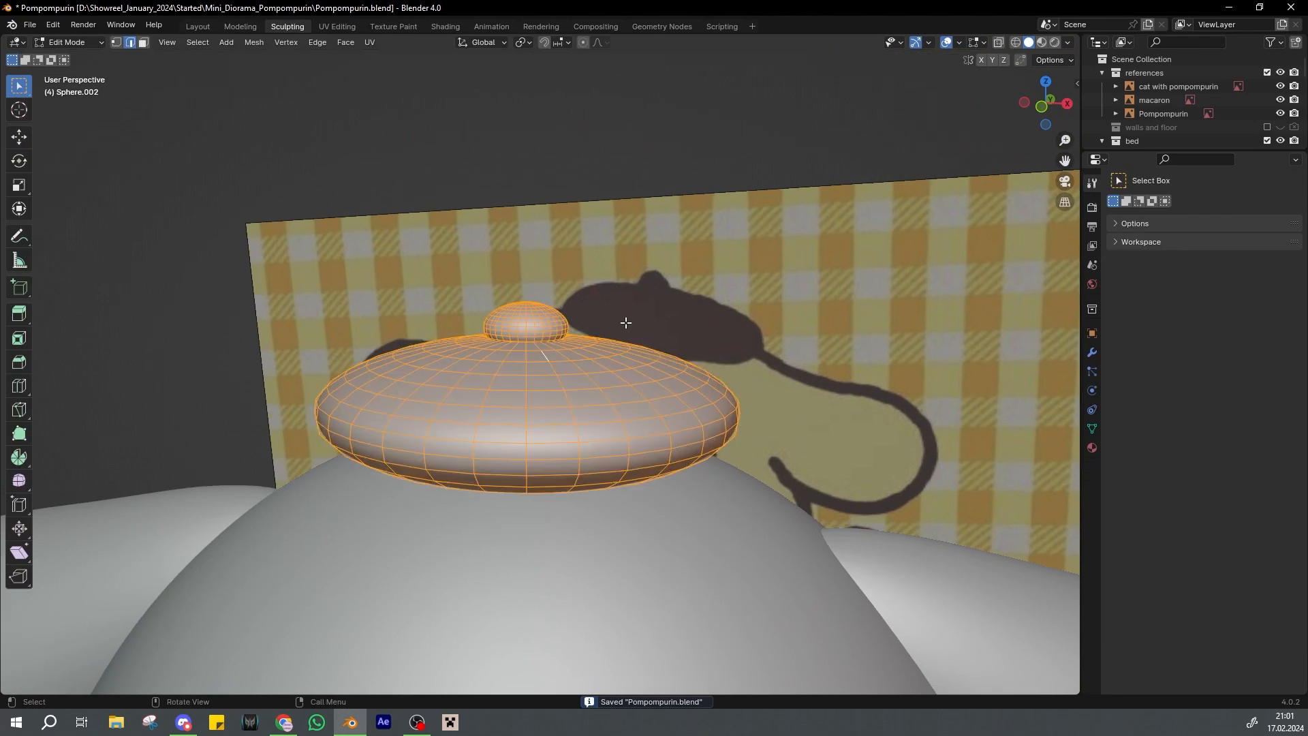
# Examine the beret in Sculpt Mode and Edit Mode and look at the remesh options
pyautogui.press('Tab')
pyautogui.hotkey('ctrl', 's')
pyautogui.click(247, 26)
pyautogui.click(287, 27)
pyautogui.moveTo(561, 270); pyautogui.dragTo(592, 269, button='middle')
pyautogui.press('Tab')
pyautogui.press('Tab')
pyautogui.hotkey('ctrl', 's')
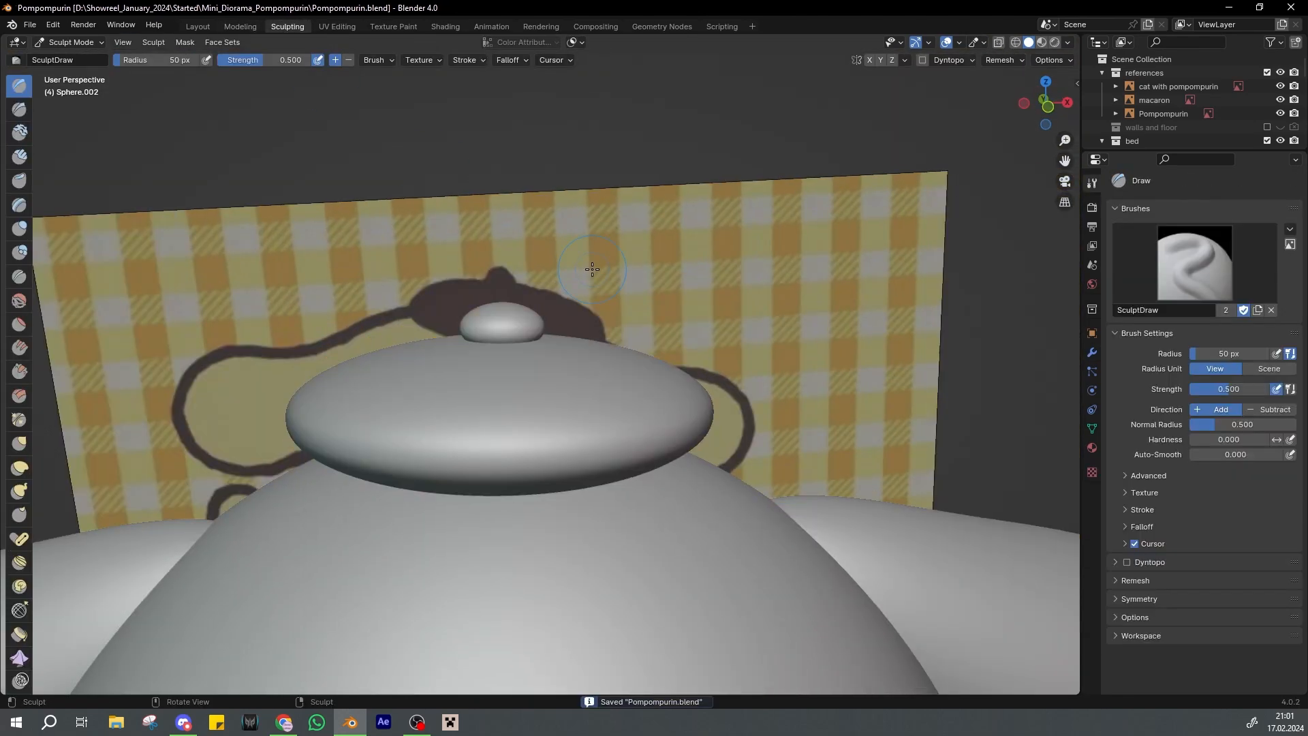
pyautogui.click(1001, 61)
pyautogui.press('Tab')
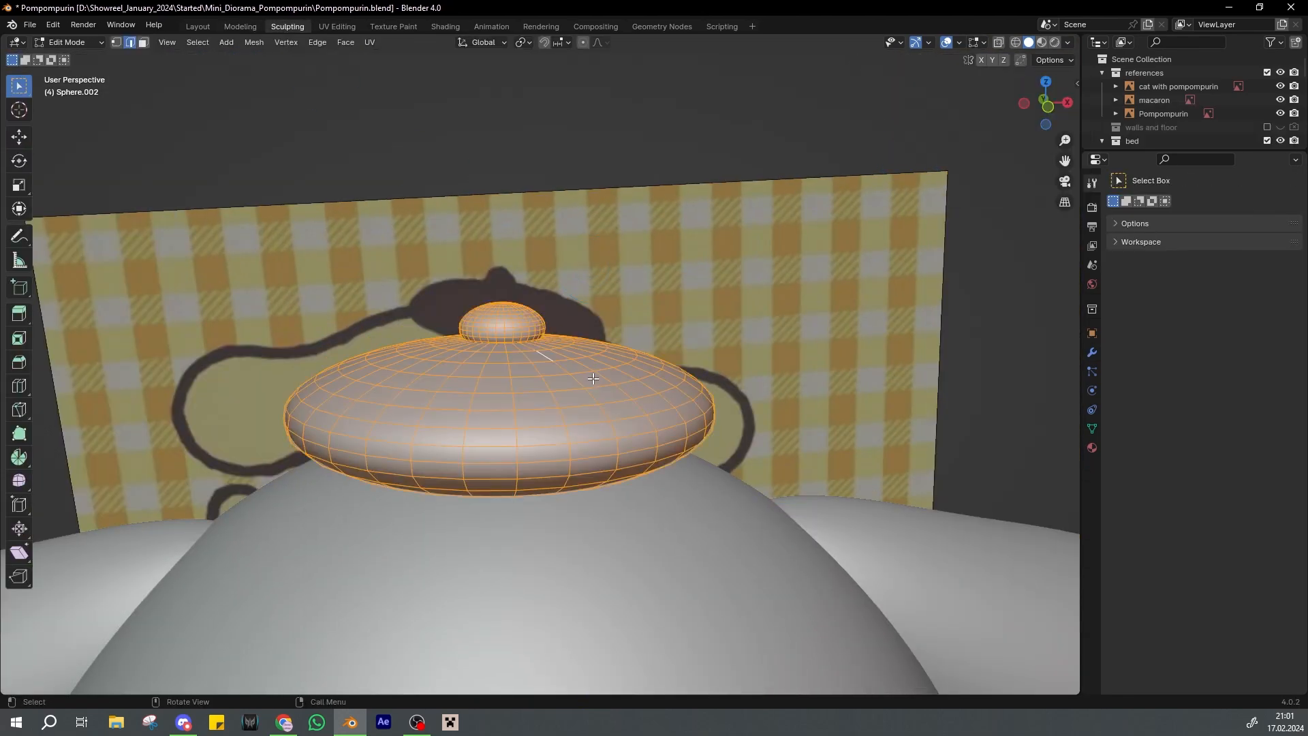
# Apply All Transforms and the Subdivision modifier to the beret in Object Mode, and return to the Sculpting workspace
pyautogui.click(198, 25)
pyautogui.hotkey('ctrl', 'a')
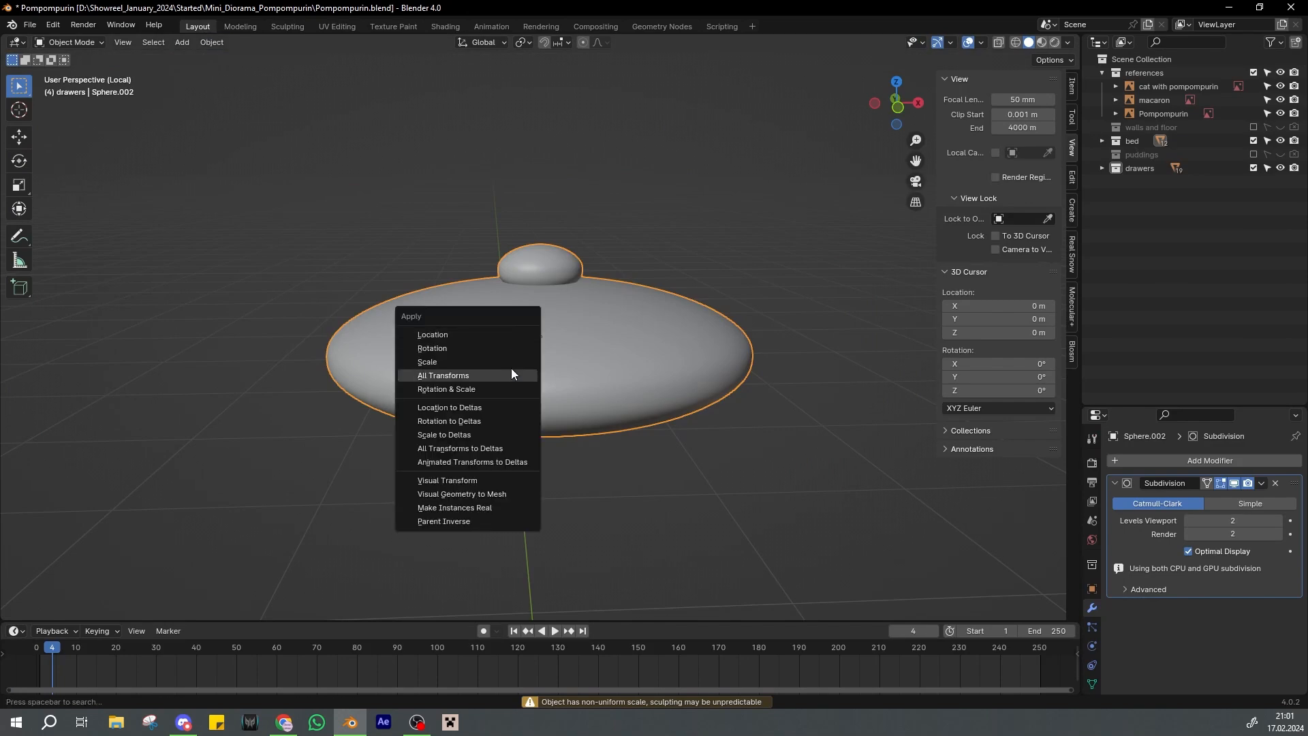
pyautogui.click(511, 368)
pyautogui.click(1261, 483)
pyautogui.click(1232, 493)
pyautogui.click(287, 25)
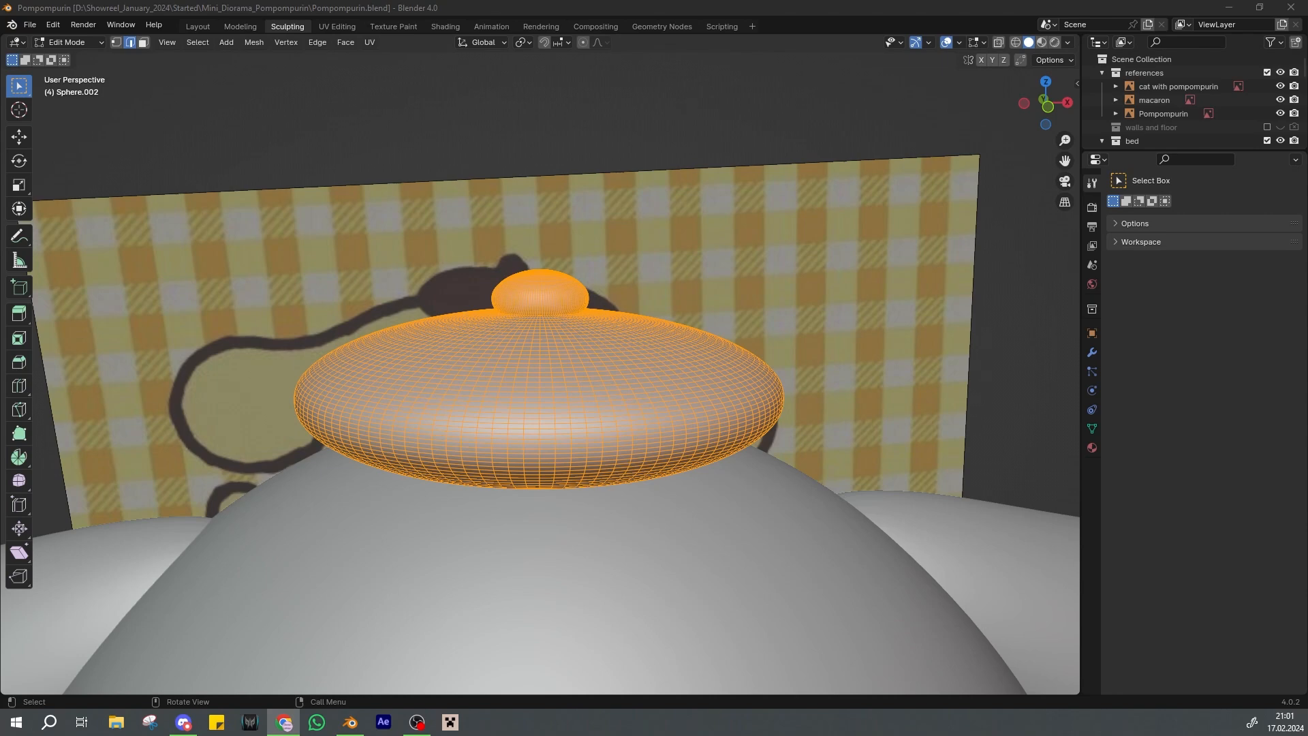
# Save the file and put the beret back into Sculpt Mode
pyautogui.click(561, 364)
pyautogui.hotkey('ctrl', 's')
pyautogui.scroll(1, 563, 361)
pyautogui.moveTo(597, 372); pyautogui.dragTo(593, 374, button='middle')
pyautogui.press('s')
pyautogui.rightClick(590, 372)
pyautogui.press('a')
pyautogui.press('Tab')
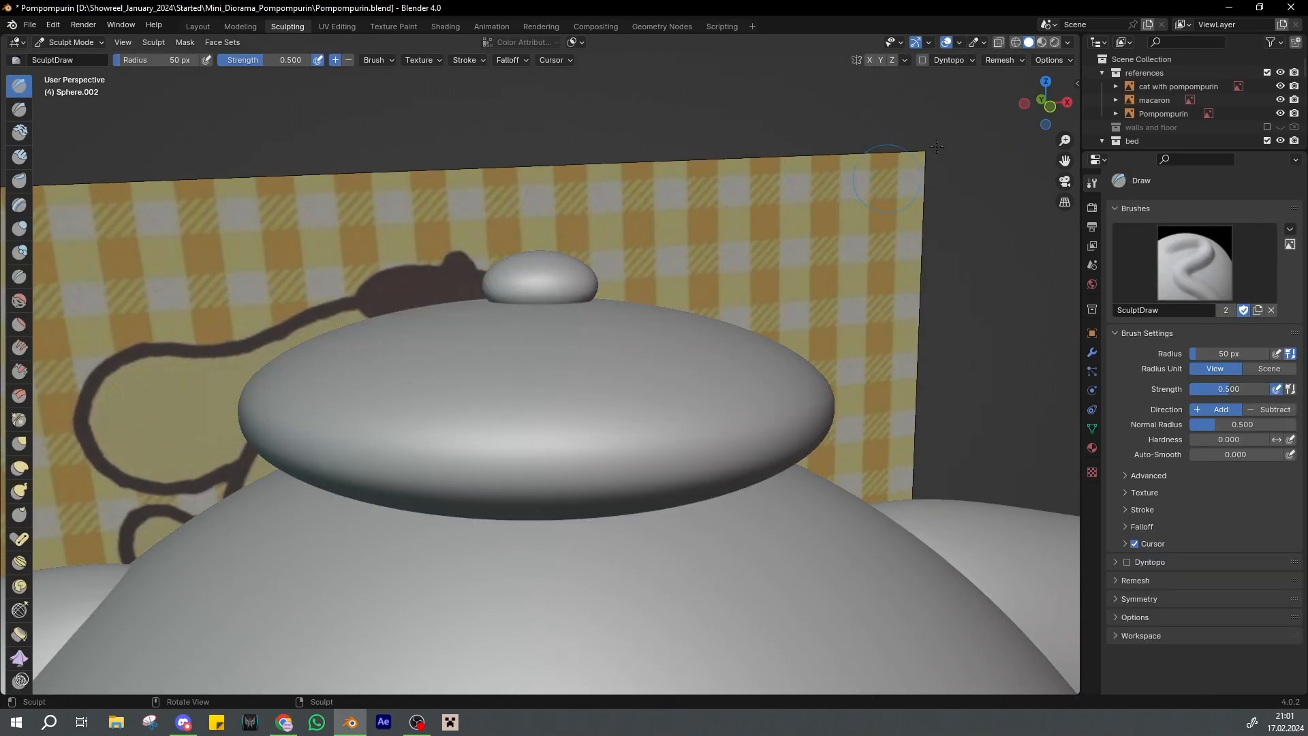
# Set a smaller voxel size, remesh the beret into one dense mesh, and check its topology in Edit Mode
pyautogui.click(999, 60)
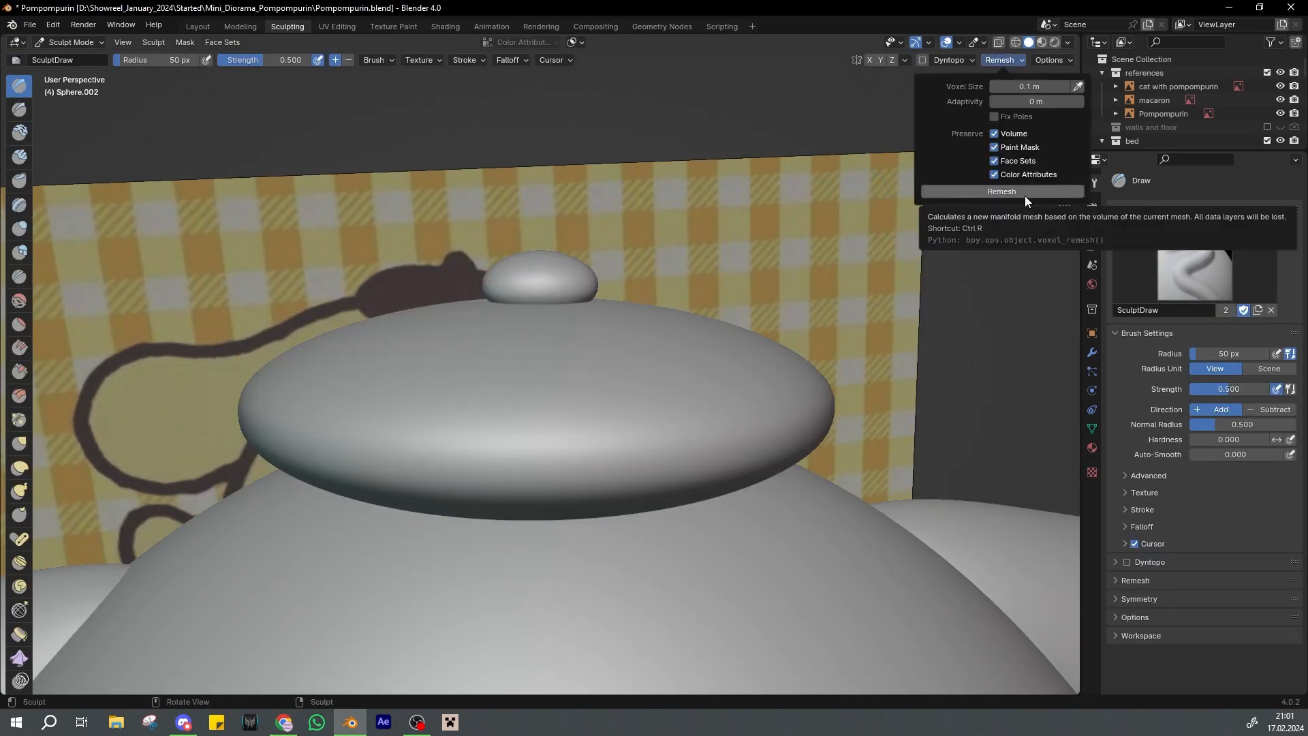
pyautogui.click(1015, 86)
pyautogui.click(1006, 192)
pyautogui.press('Tab')
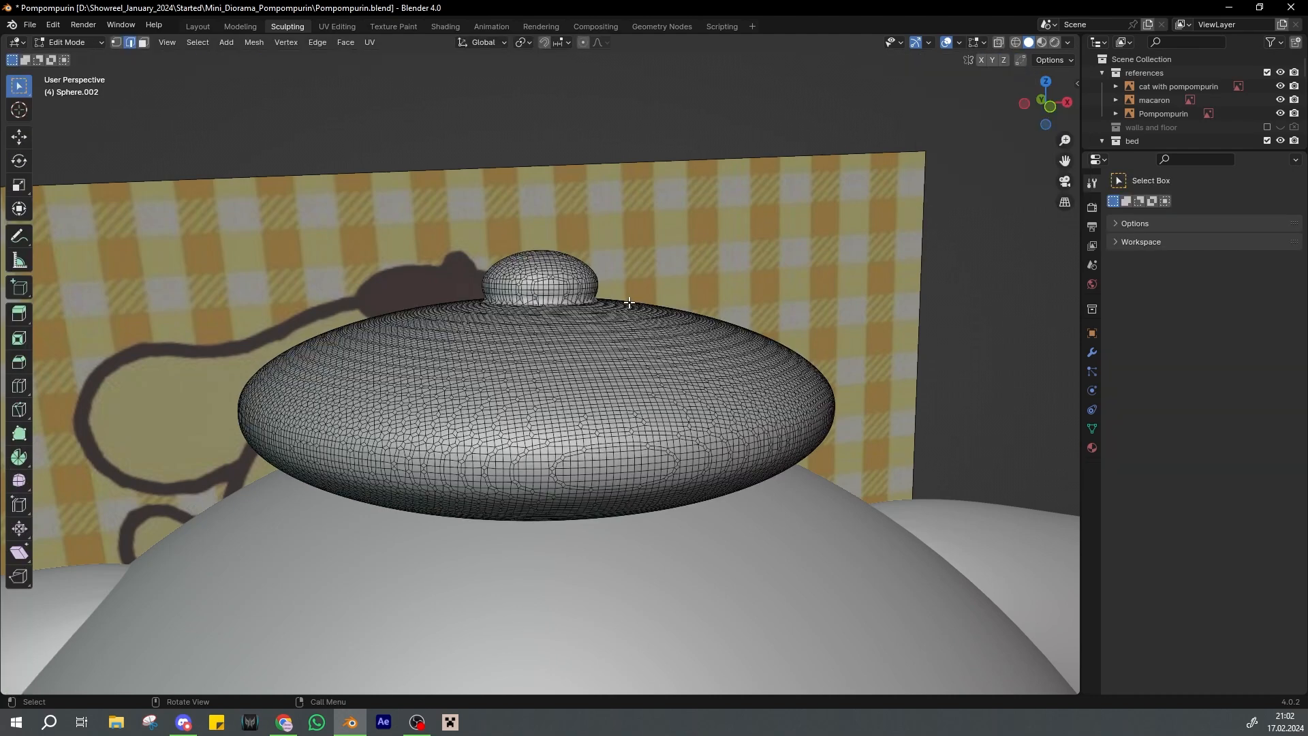
pyautogui.press('Tab')
# Sculpt a stroke along the seam between the knob and the beret, and save
pyautogui.moveTo(628, 307); pyautogui.dragTo(579, 331, button='middle')
pyautogui.scroll(2, 586, 307)
pyautogui.moveTo(487, 279); pyautogui.dragTo(593, 272)
pyautogui.hotkey('ctrl', 's')
# Smooth the seam around the base of the beret's knob in Sculpt Mode, using the Smooth brush with an 87 px radius
pyautogui.click(18, 299)
pyautogui.press('f')
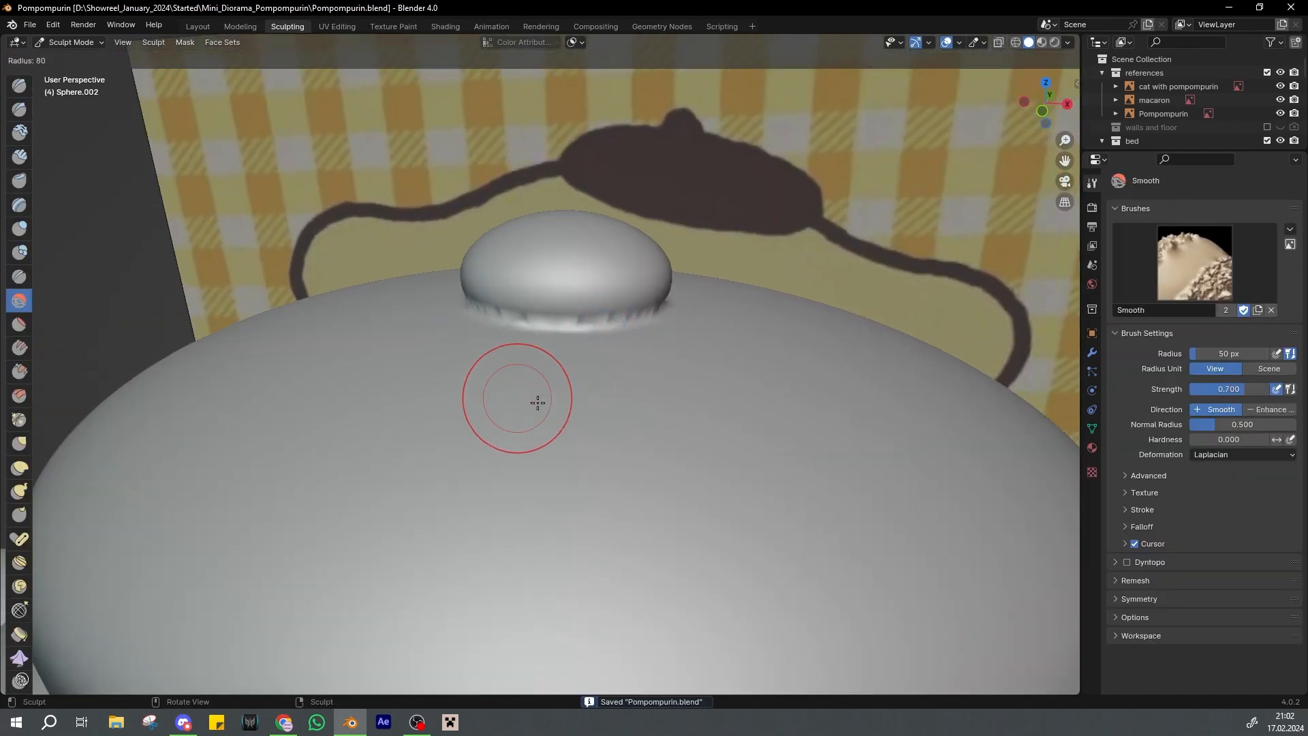
pyautogui.click(544, 403)
pyautogui.moveTo(577, 321); pyautogui.dragTo(537, 327)
pyautogui.moveTo(671, 351)
pyautogui.mouseDown(button='middle')
pyautogui.moveTo(596, 374)
pyautogui.moveTo(443, 389)
pyautogui.mouseUp(button='middle')
pyautogui.moveTo(453, 368); pyautogui.dragTo(518, 383)
pyautogui.moveTo(588, 400); pyautogui.dragTo(538, 382, button='middle')
pyautogui.moveTo(556, 351); pyautogui.dragTo(438, 336)
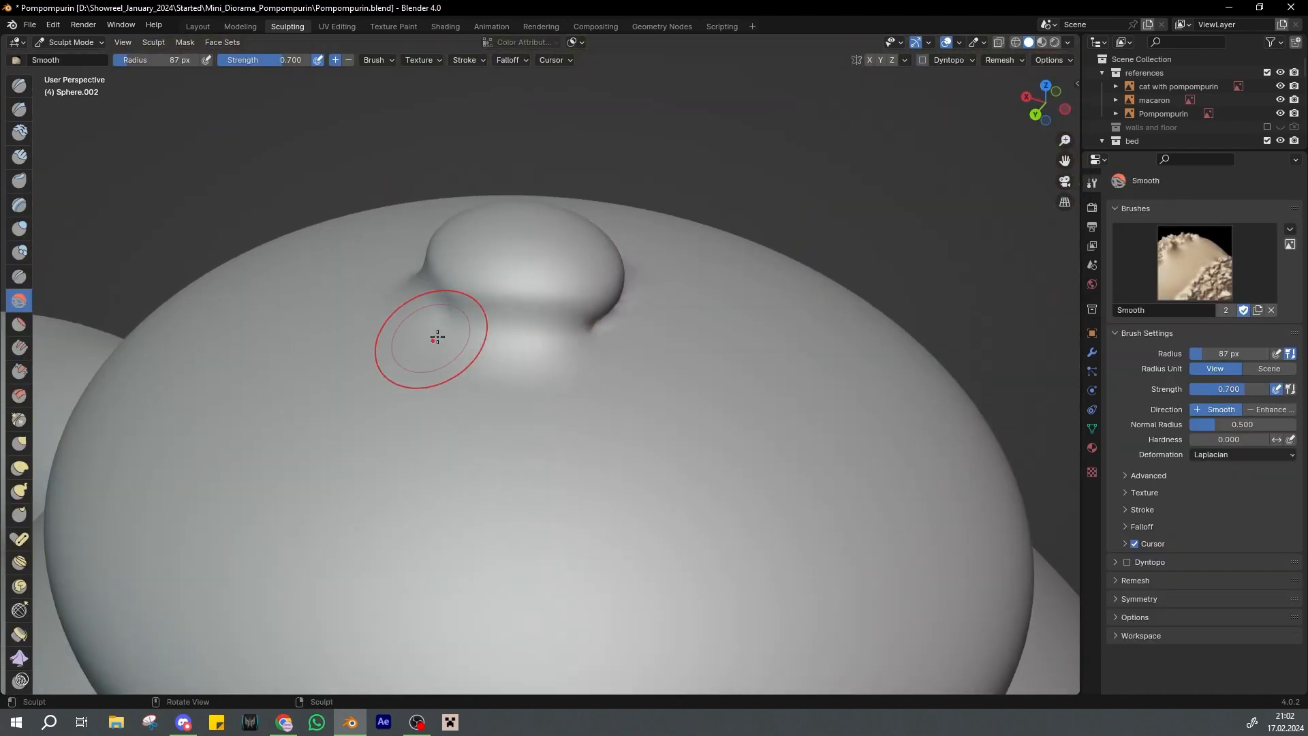
pyautogui.moveTo(633, 358)
pyautogui.mouseDown(button='middle')
pyautogui.moveTo(570, 353)
pyautogui.moveTo(502, 313)
pyautogui.moveTo(409, 320)
pyautogui.mouseUp(button='middle')
# Swell the sides of the beret's knob with the Inflate/Deflate brush, switch back to the Smooth brush, and save
pyautogui.click(18, 229)
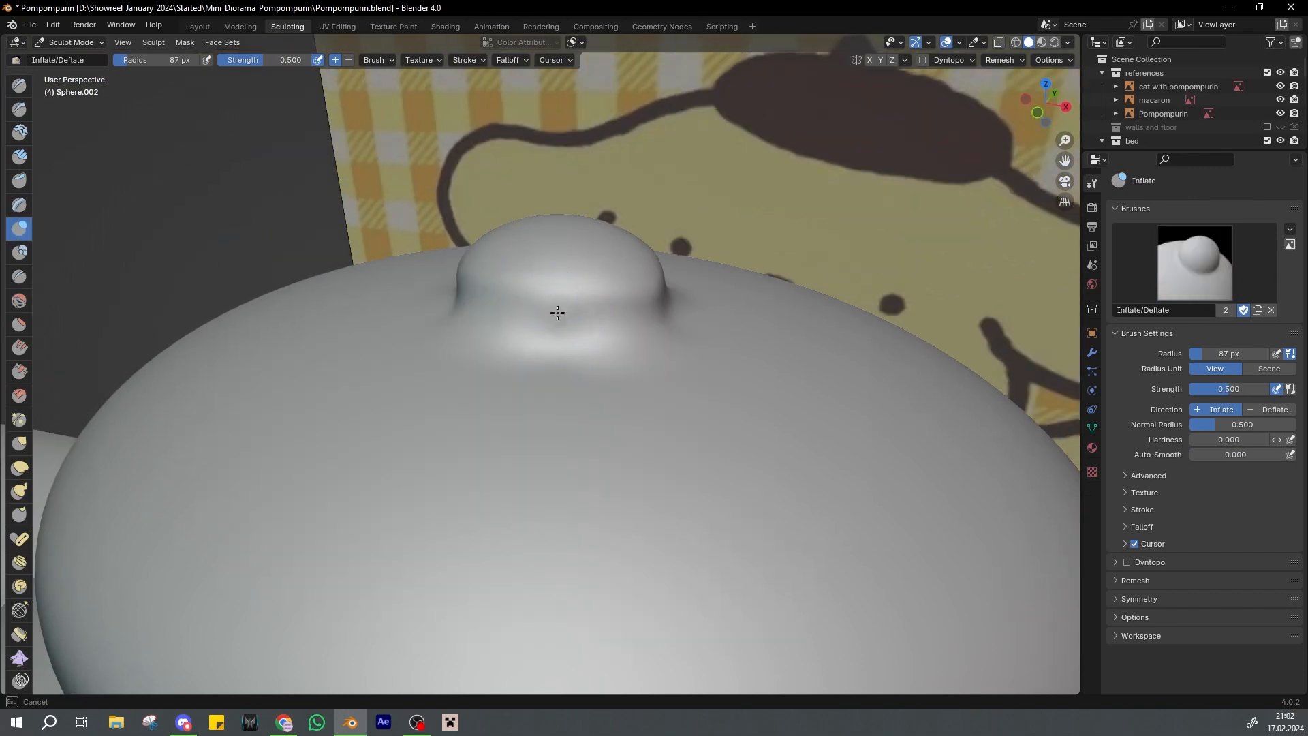
pyautogui.moveTo(555, 304)
pyautogui.mouseDown(button='middle')
pyautogui.moveTo(627, 283)
pyautogui.moveTo(447, 326)
pyautogui.moveTo(561, 295)
pyautogui.moveTo(467, 287)
pyautogui.moveTo(503, 307)
pyautogui.moveTo(450, 311)
pyautogui.mouseUp(button='middle')
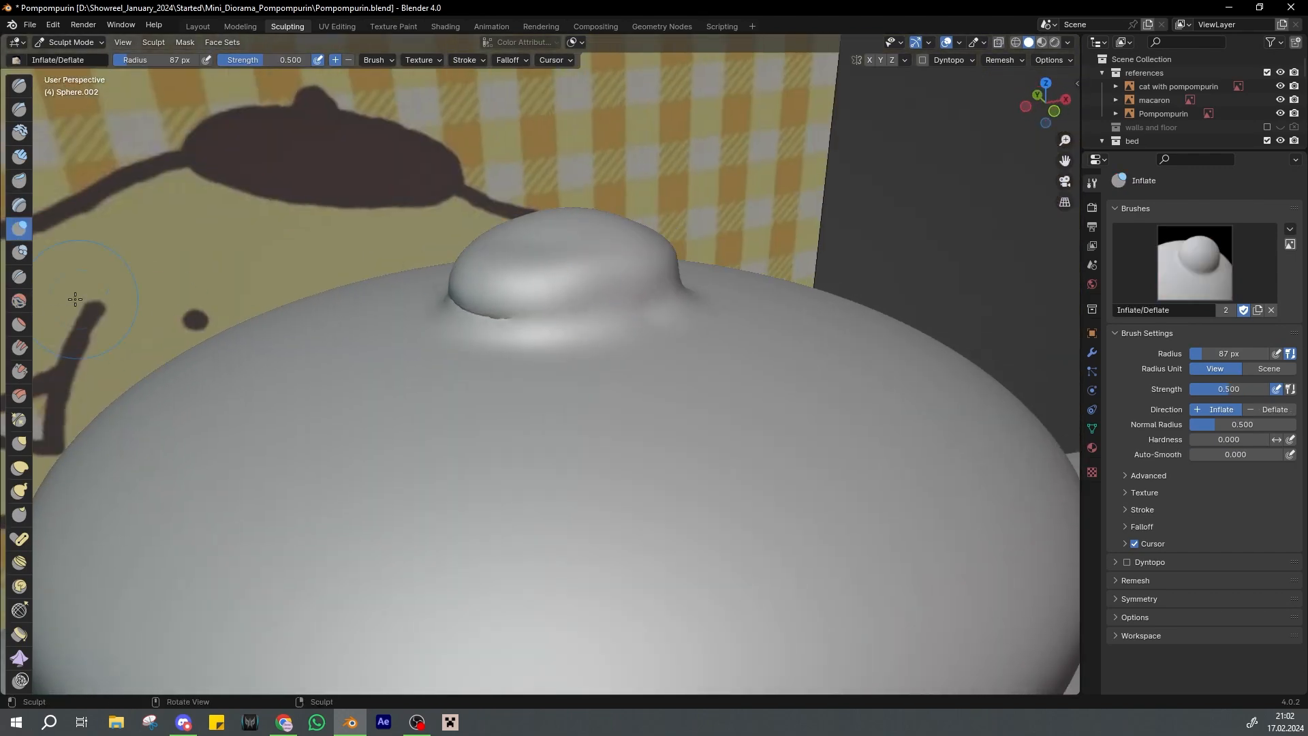
pyautogui.hotkey('shift', 's')
pyautogui.click(19, 228)
pyautogui.moveTo(531, 314)
pyautogui.mouseDown(button='middle')
pyautogui.moveTo(555, 307)
pyautogui.moveTo(571, 266)
pyautogui.moveTo(460, 239)
pyautogui.moveTo(496, 214)
pyautogui.mouseUp(button='middle')
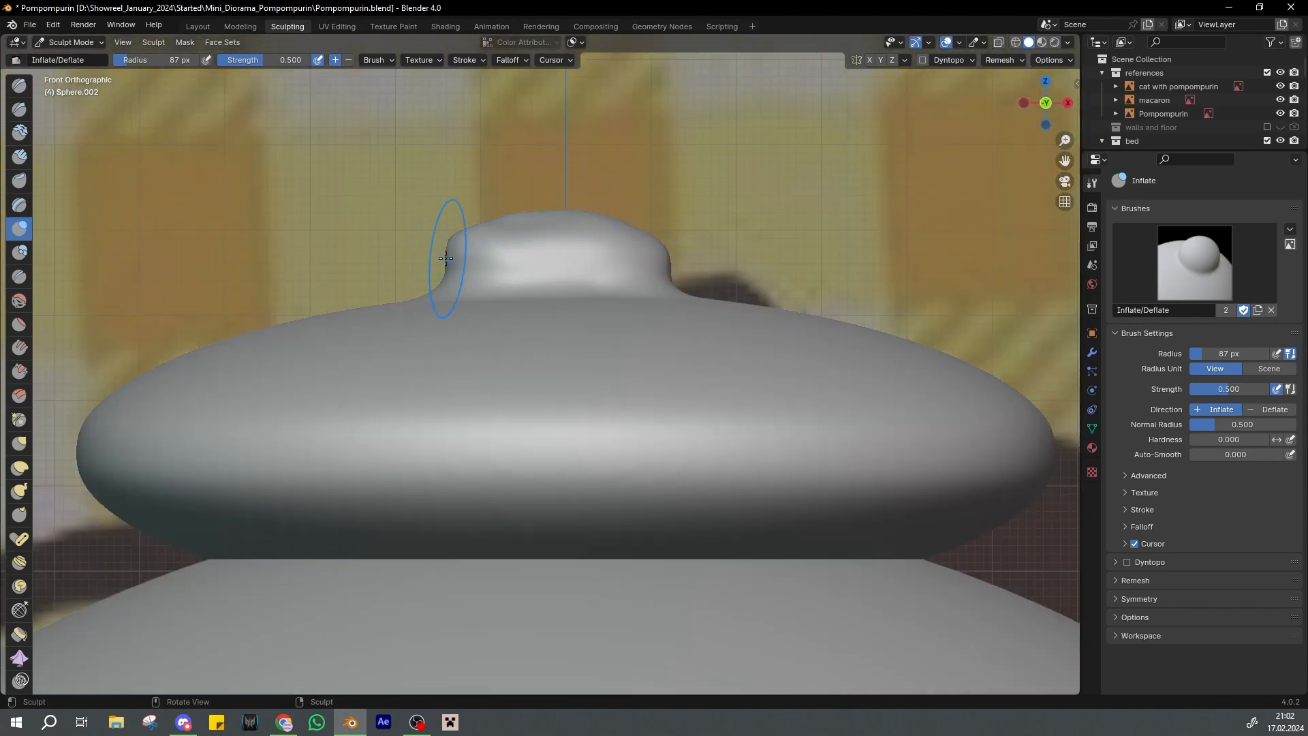
pyautogui.hotkey('shift', 's')
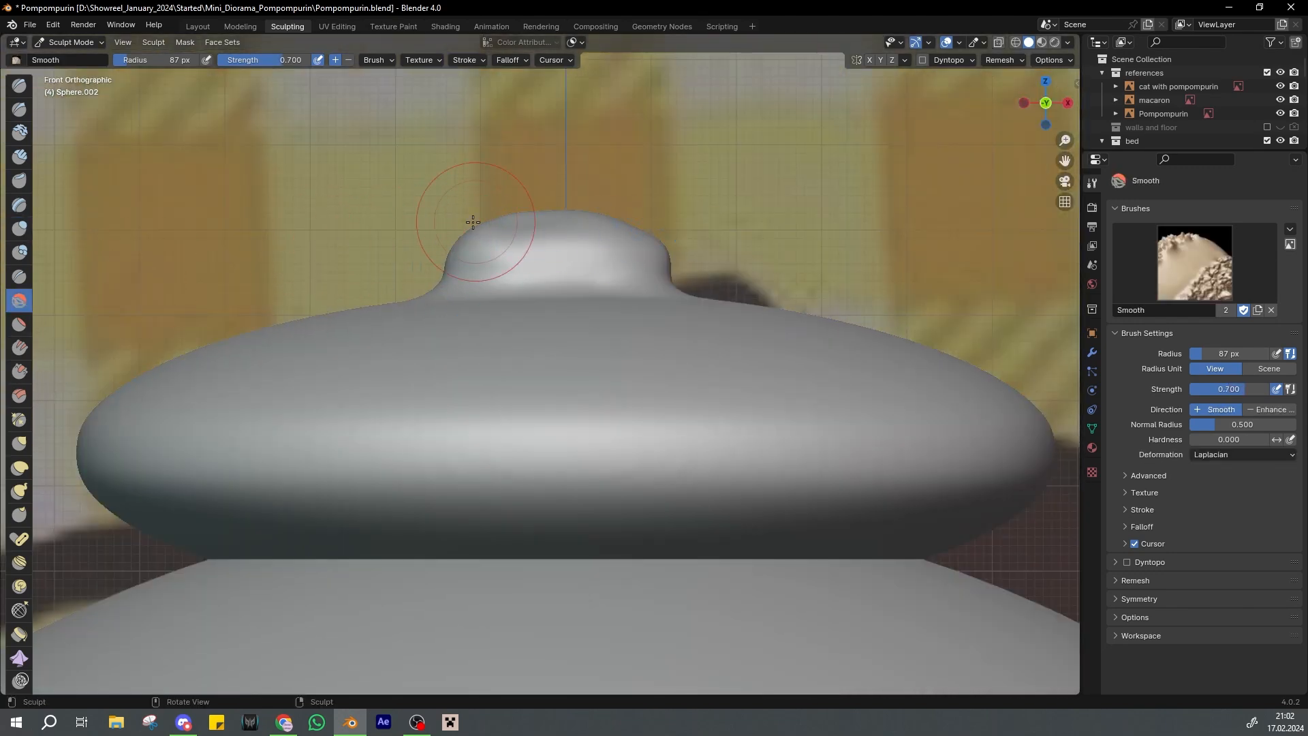
pyautogui.hotkey('ctrl', 's')
# Select the head sphere in the Layout workspace and apply its Subdivision modifier
pyautogui.scroll(-5, 611, 242)
pyautogui.moveTo(611, 242)
pyautogui.mouseDown(button='middle')
pyautogui.moveTo(588, 290)
pyautogui.moveTo(575, 272)
pyautogui.mouseUp(button='middle')
pyautogui.click(198, 27)
pyautogui.press('KP_Divide')
pyautogui.click(582, 353)
pyautogui.hotkey('ctrl', 's')
pyautogui.click(621, 338)
pyautogui.moveTo(582, 353)
pyautogui.mouseDown(button='middle')
pyautogui.moveTo(531, 341)
pyautogui.moveTo(600, 341)
pyautogui.mouseUp(button='middle')
pyautogui.click(559, 340)
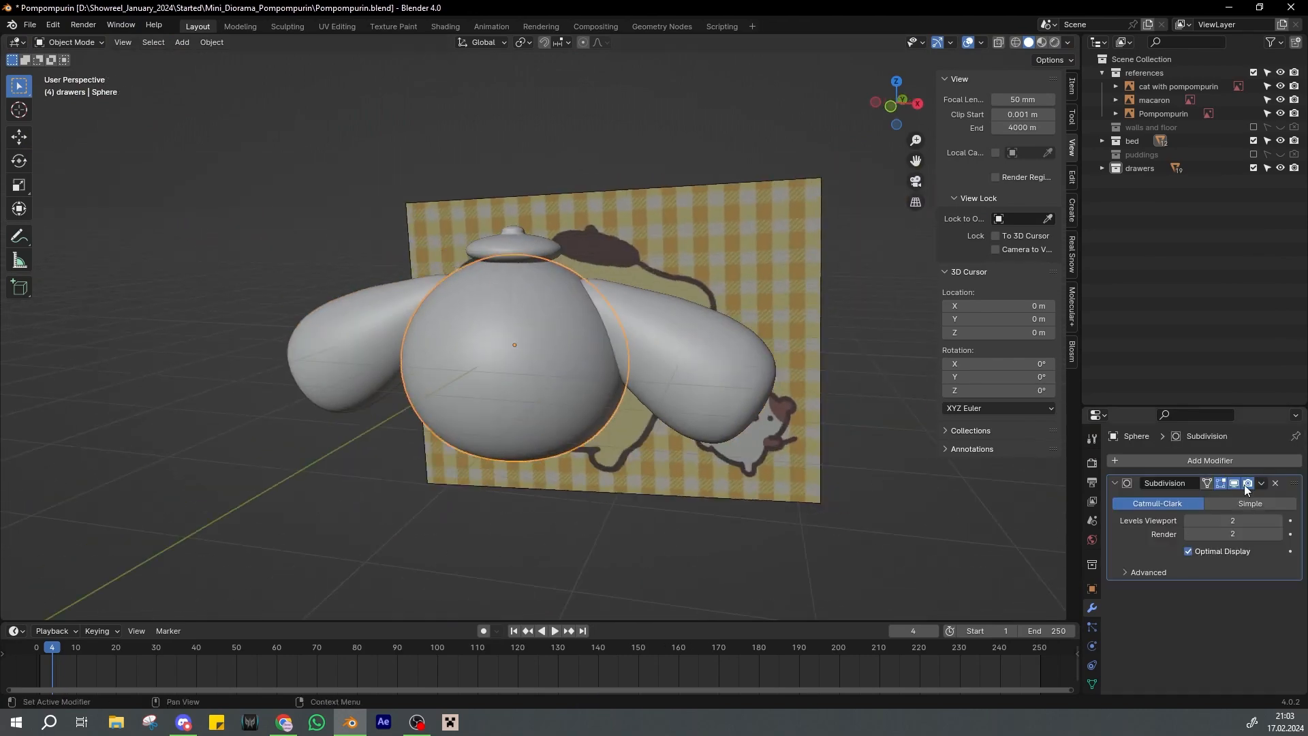
pyautogui.click(1261, 483)
pyautogui.click(1232, 497)
# Apply the ears' modifiers, join the ears and the head into one object, and save
pyautogui.click(682, 341)
pyautogui.hotkey('ctrl', 'a')
pyautogui.hotkey('ctrl', 'a')
pyautogui.hotkey('ctrl', 's')
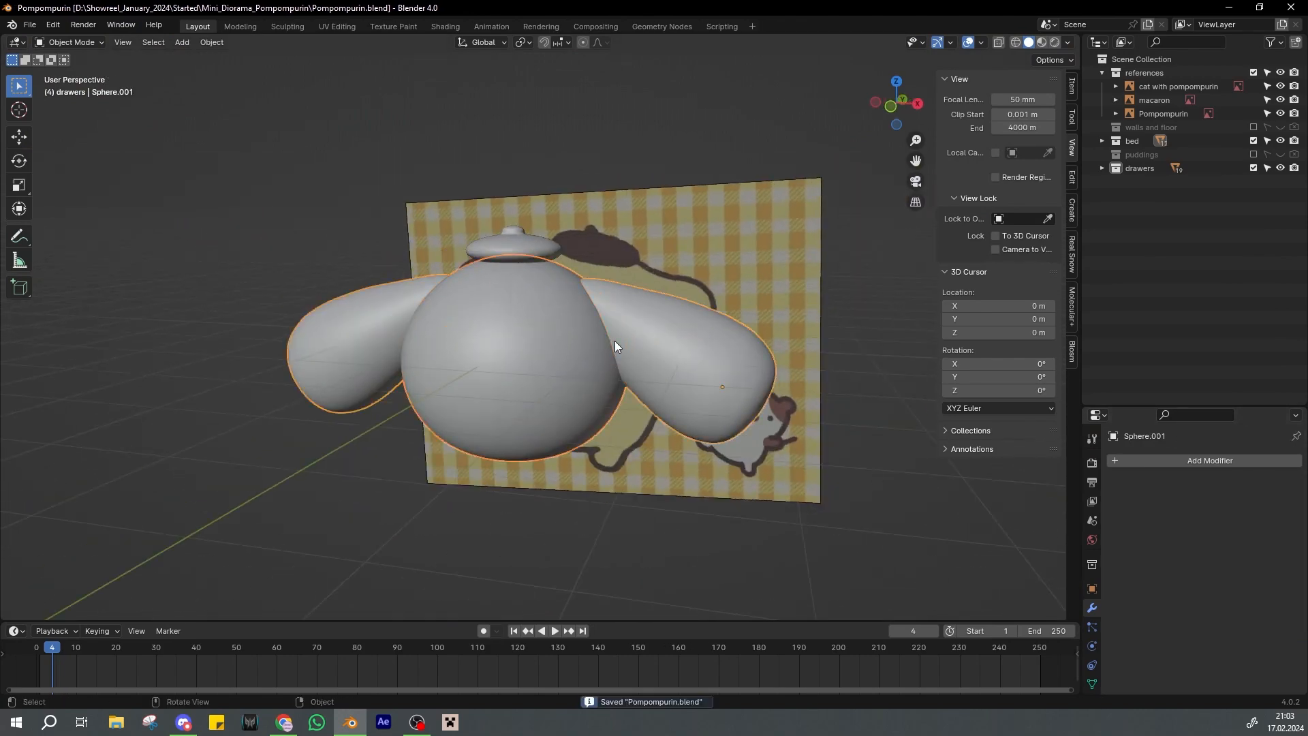
# Remesh the joined head and ears in the Sculpting workspace with a voxel size of 0.01 m, and save
pyautogui.scroll(1, 539, 253)
pyautogui.moveTo(540, 254); pyautogui.dragTo(559, 277, button='middle')
pyautogui.scroll(4, 559, 276)
pyautogui.click(288, 26)
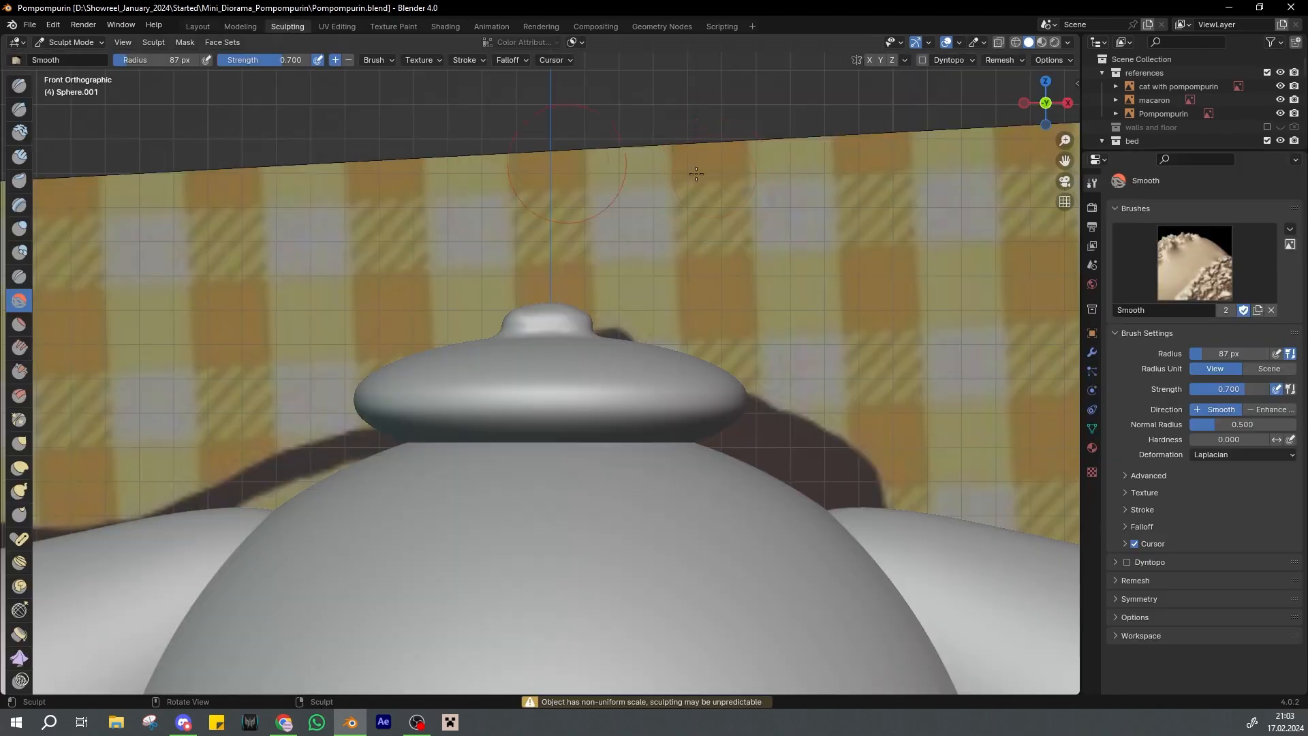
pyautogui.scroll(-4, 695, 172)
pyautogui.click(1006, 62)
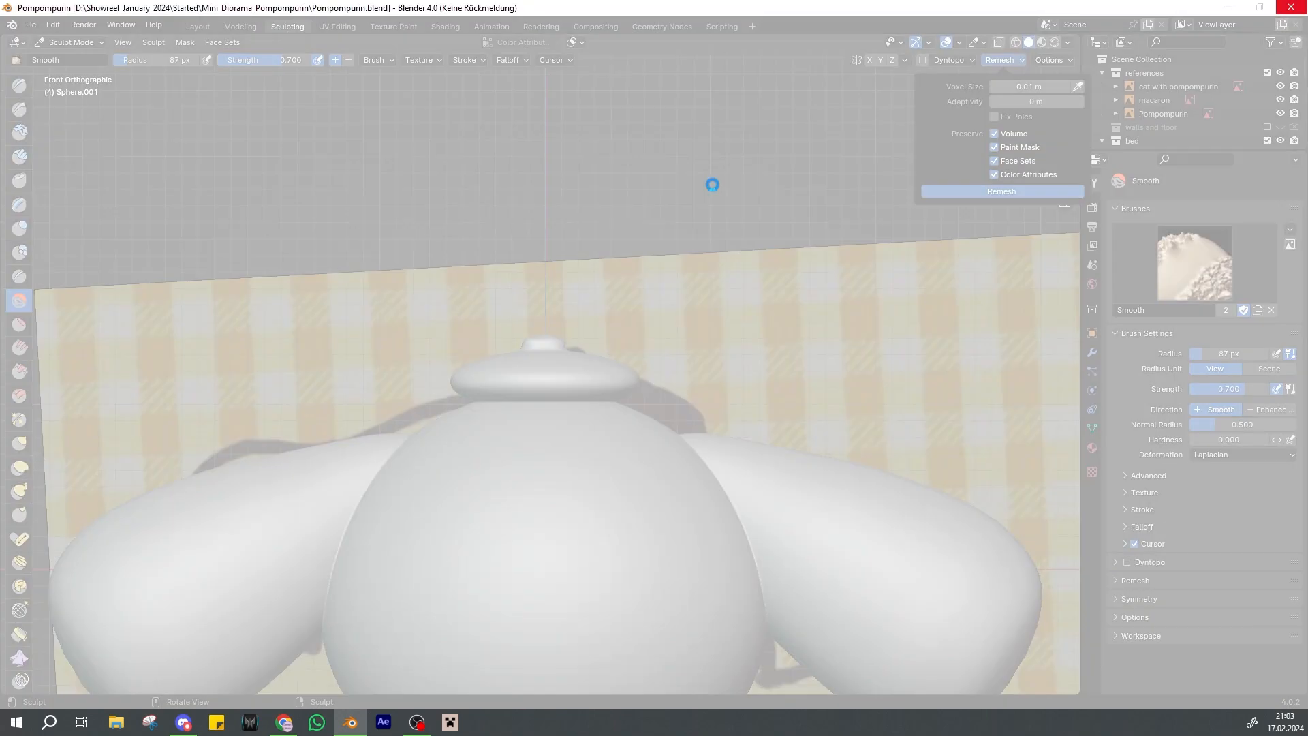
pyautogui.scroll(-6, 599, 461)
pyautogui.scroll(6, 561, 444)
pyautogui.keyDown('alt'); pyautogui.moveTo(599, 462); pyautogui.dragTo(663, 483); pyautogui.keyUp('alt')
pyautogui.moveTo(662, 483)
pyautogui.mouseDown(button='middle')
pyautogui.moveTo(554, 432)
pyautogui.moveTo(613, 372)
pyautogui.moveTo(491, 382)
pyautogui.moveTo(513, 411)
pyautogui.moveTo(543, 350)
pyautogui.moveTo(555, 280)
pyautogui.moveTo(550, 356)
pyautogui.moveTo(559, 361)
pyautogui.moveTo(555, 341)
pyautogui.moveTo(598, 403)
pyautogui.moveTo(657, 263)
pyautogui.moveTo(483, 330)
pyautogui.moveTo(520, 318)
pyautogui.moveTo(634, 327)
pyautogui.mouseUp(button='middle')
pyautogui.hotkey('ctrl', 's')
# Smooth the seams where the ears meet the head, using the Smooth brush with a 95 px radius
pyautogui.moveTo(644, 293); pyautogui.dragTo(681, 456)
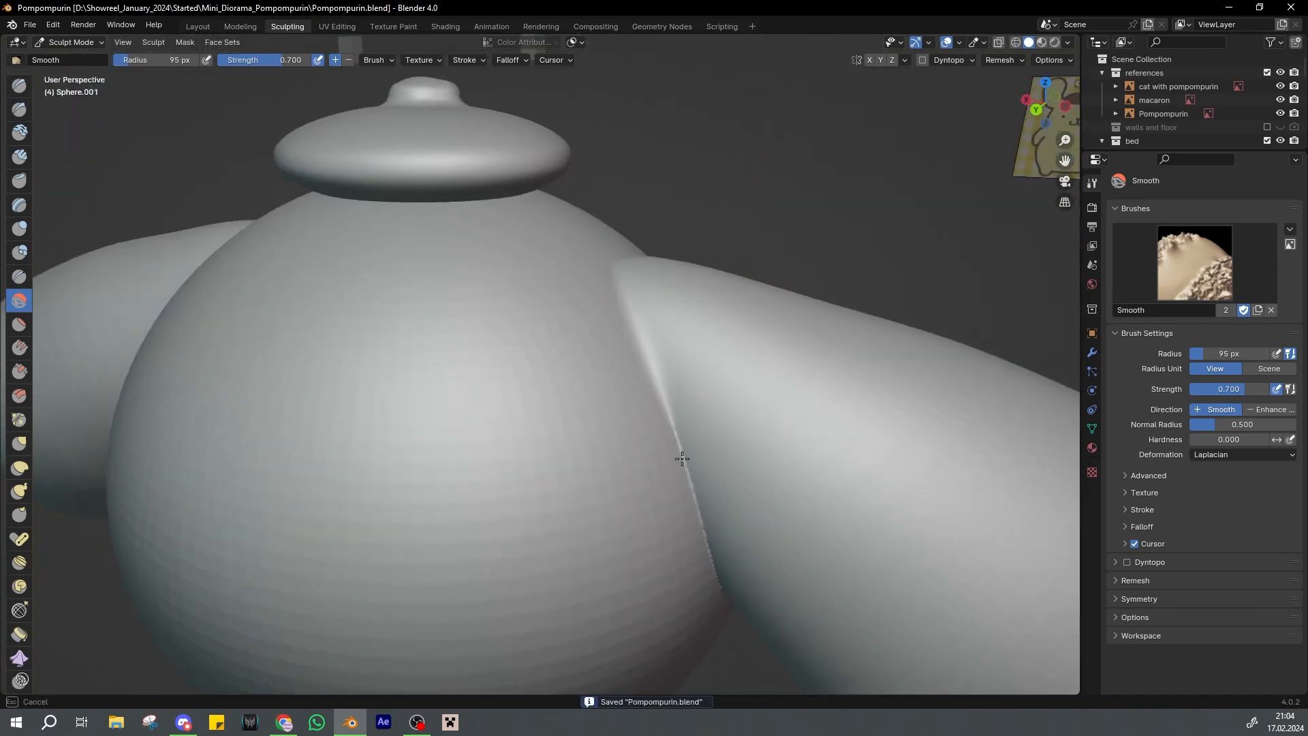
pyautogui.moveTo(681, 456); pyautogui.dragTo(685, 306, button='middle')
pyautogui.moveTo(685, 307); pyautogui.dragTo(609, 147)
pyautogui.moveTo(765, 374); pyautogui.dragTo(515, 377, button='middle')
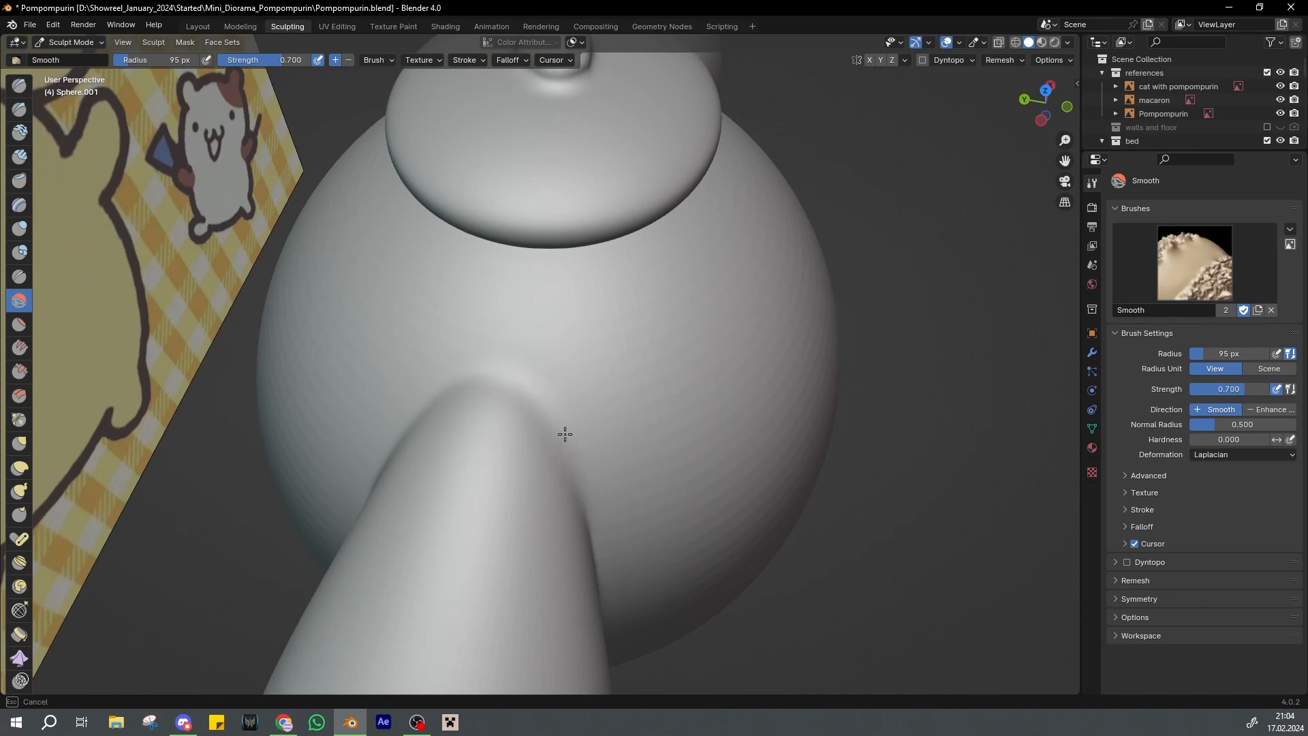
pyautogui.moveTo(565, 434); pyautogui.dragTo(458, 315, button='middle')
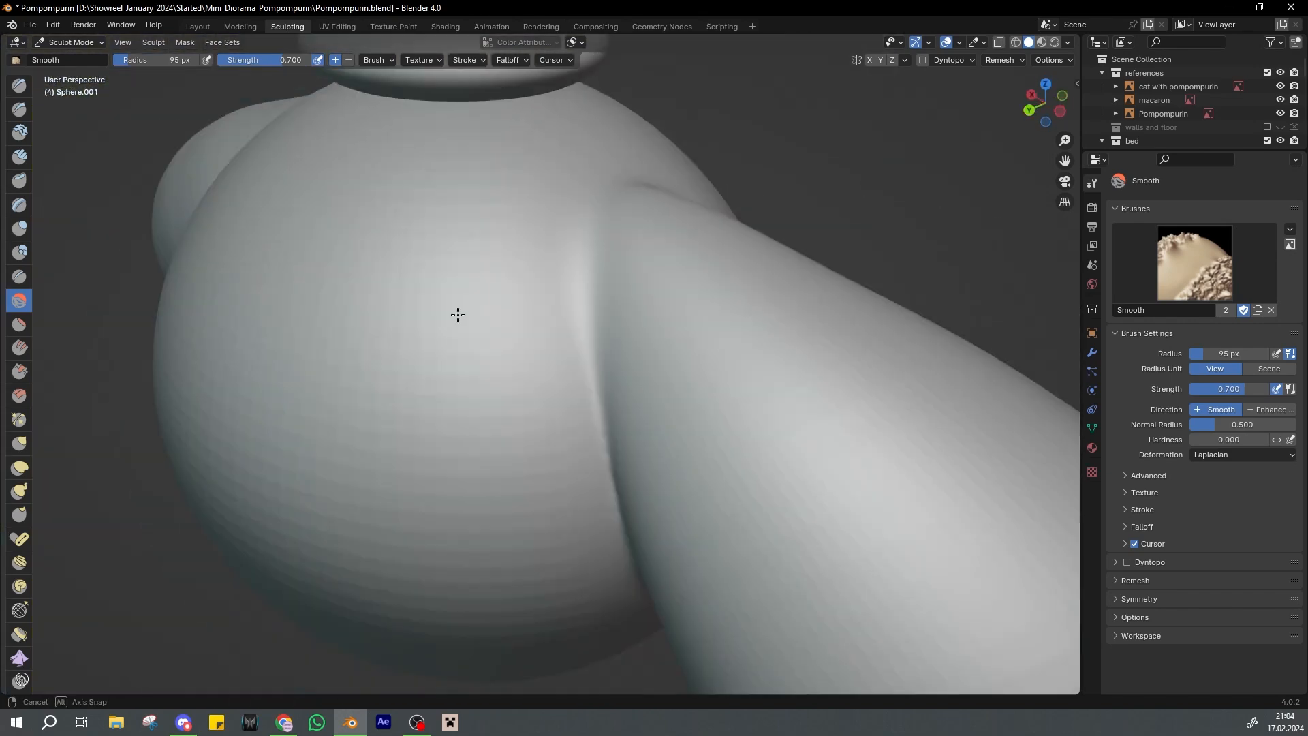
pyautogui.moveTo(604, 392)
pyautogui.mouseDown(button='middle')
pyautogui.moveTo(613, 439)
pyautogui.moveTo(534, 371)
pyautogui.moveTo(795, 321)
pyautogui.moveTo(670, 344)
pyautogui.moveTo(607, 327)
pyautogui.moveTo(594, 404)
pyautogui.mouseUp(button='middle')
pyautogui.scroll(-4, 595, 403)
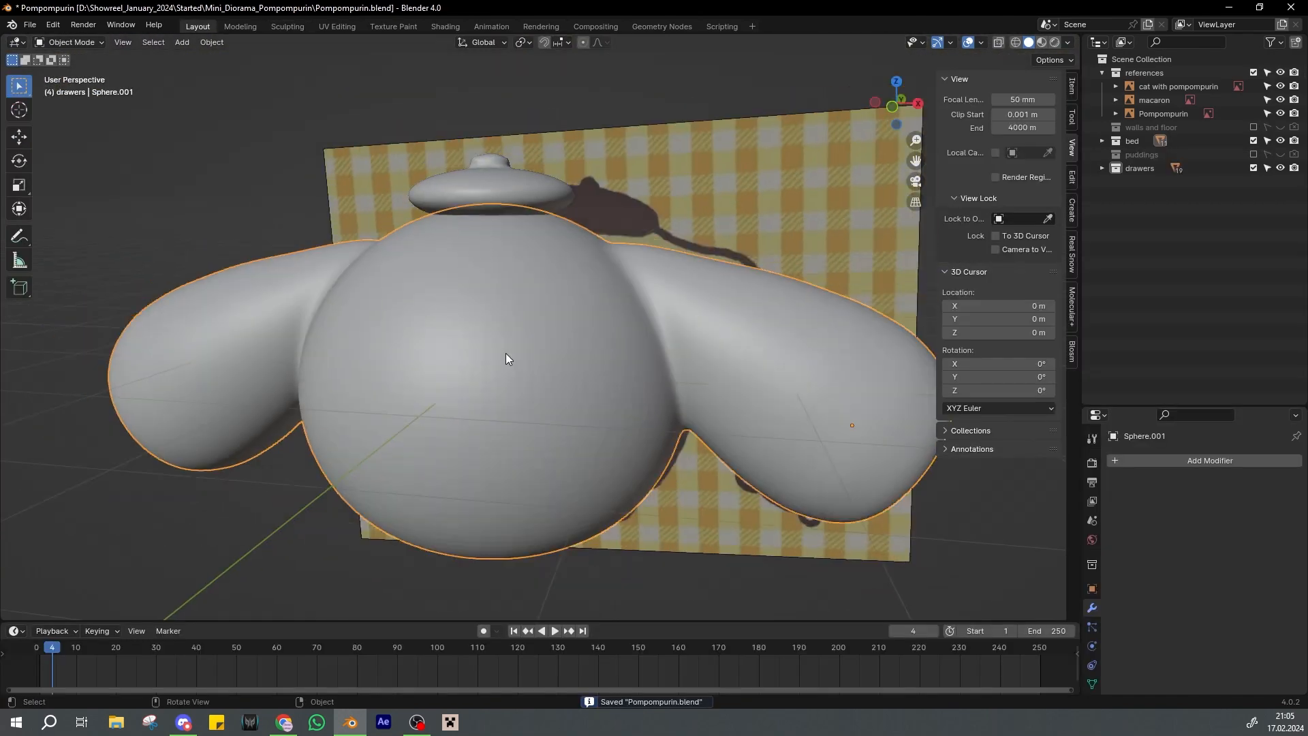
# Apply smooth shading to the joined head and ears in Object Mode
pyautogui.moveTo(506, 353)
pyautogui.mouseDown(button='middle')
pyautogui.moveTo(454, 308)
pyautogui.moveTo(558, 211)
pyautogui.mouseUp(button='middle')
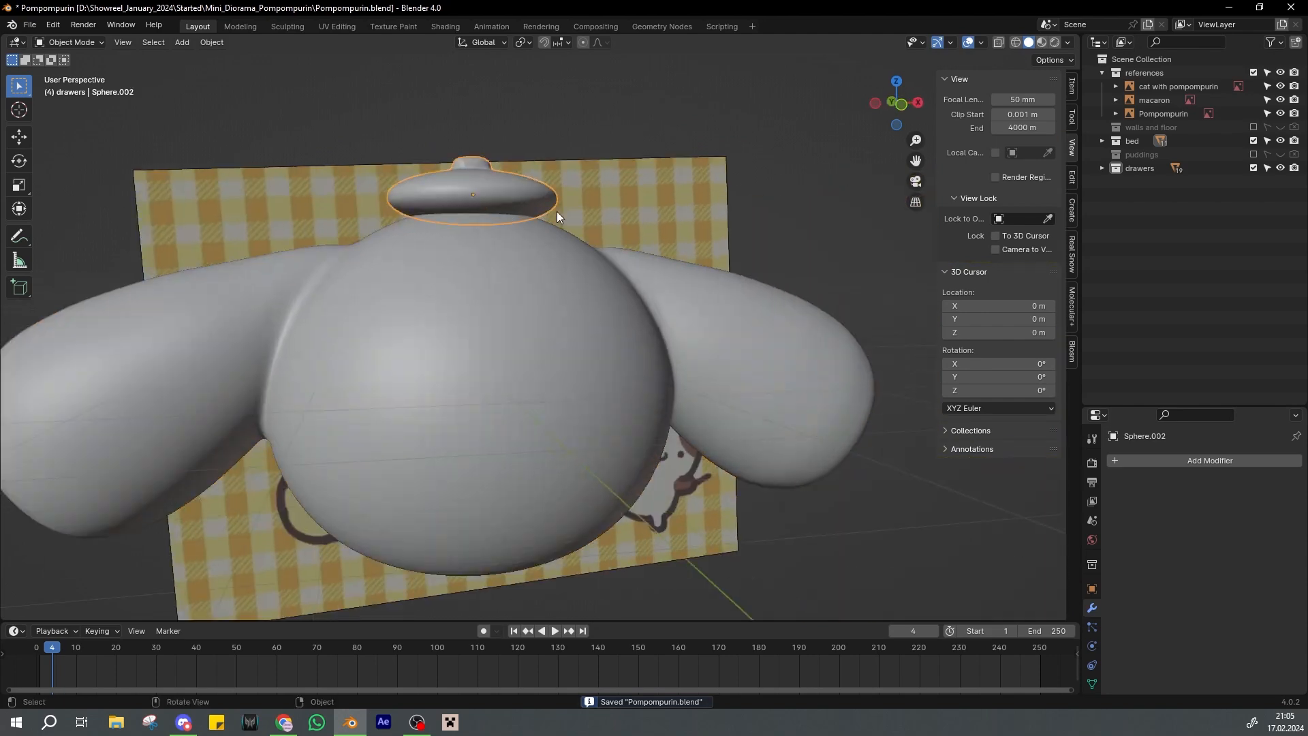
pyautogui.click(513, 297)
pyautogui.rightClick(514, 297)
pyautogui.click(516, 298)
pyautogui.moveTo(513, 297)
pyautogui.mouseDown(button='middle')
pyautogui.moveTo(467, 295)
pyautogui.moveTo(484, 185)
pyautogui.moveTo(526, 307)
pyautogui.mouseUp(button='middle')
# Add a Remesh modifier to the joined head and ears, and save
pyautogui.click(1210, 461)
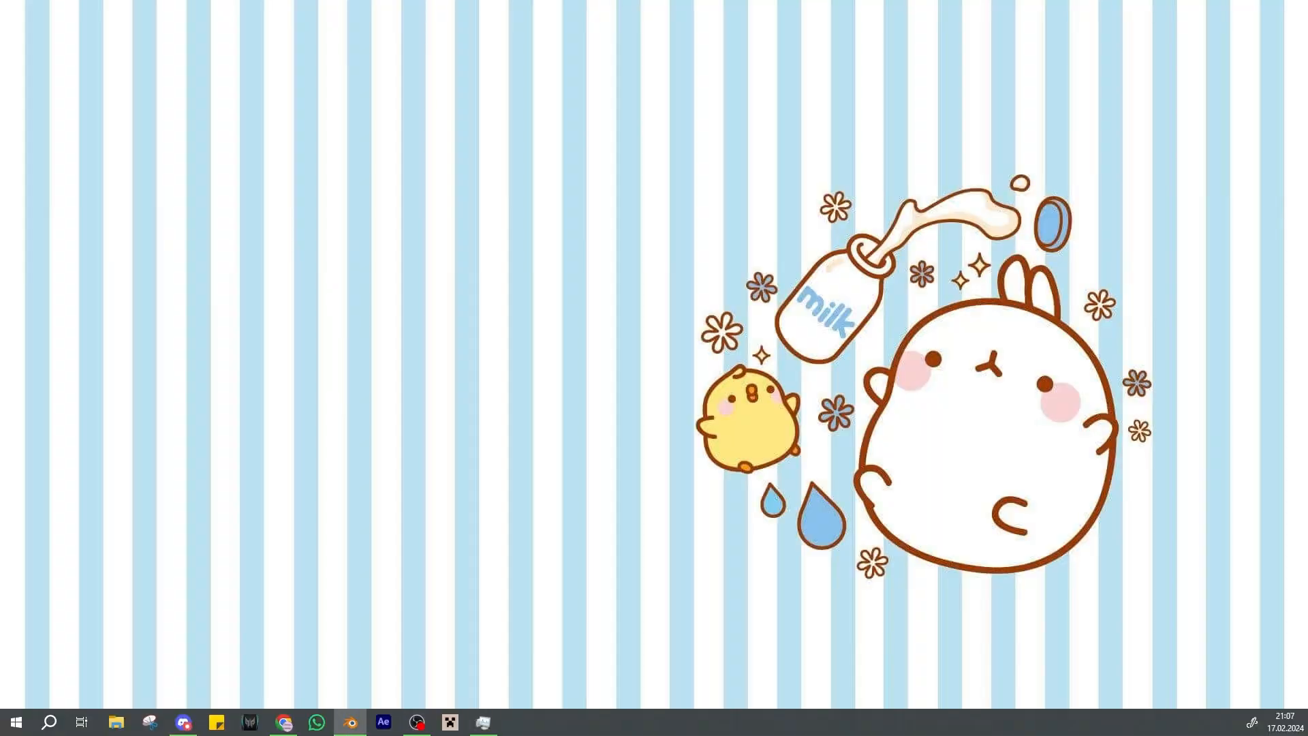
pyautogui.click(351, 722)
pyautogui.hotkey('ctrl', 's')
pyautogui.click(1134, 465)
pyautogui.write('r')
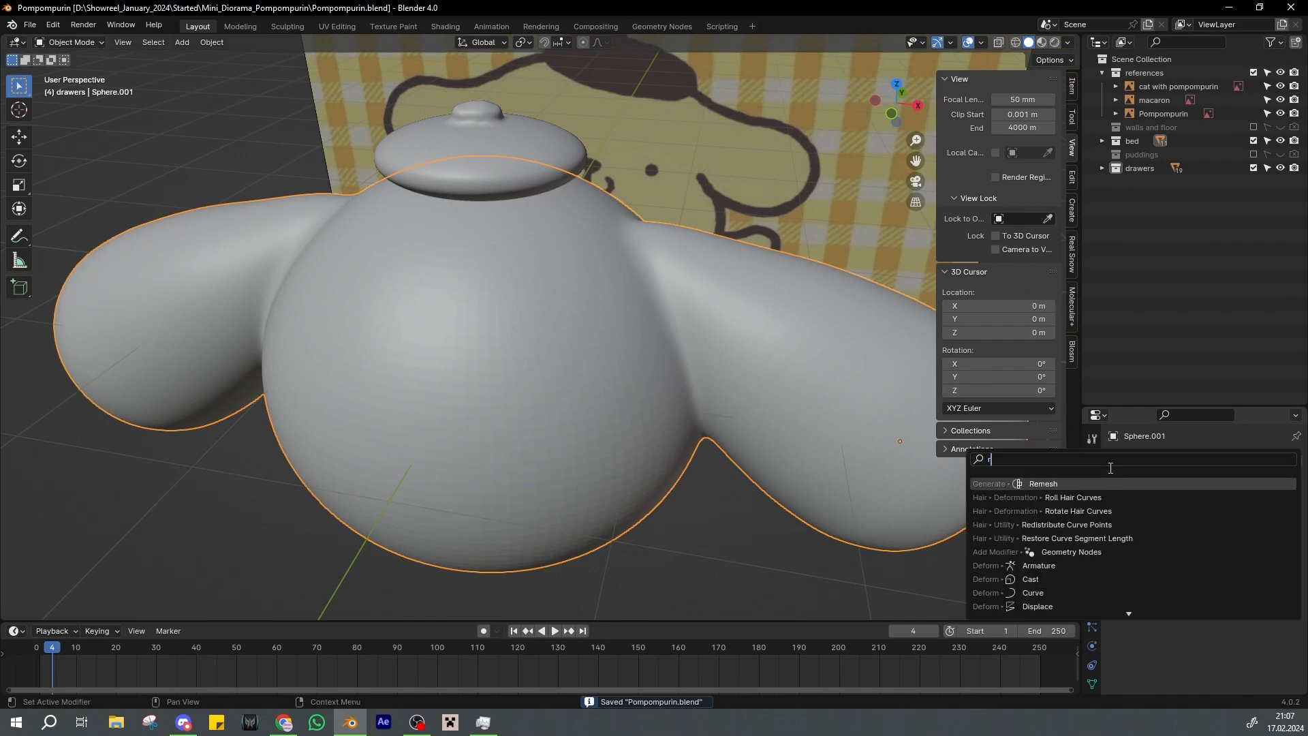
pyautogui.press('Return')
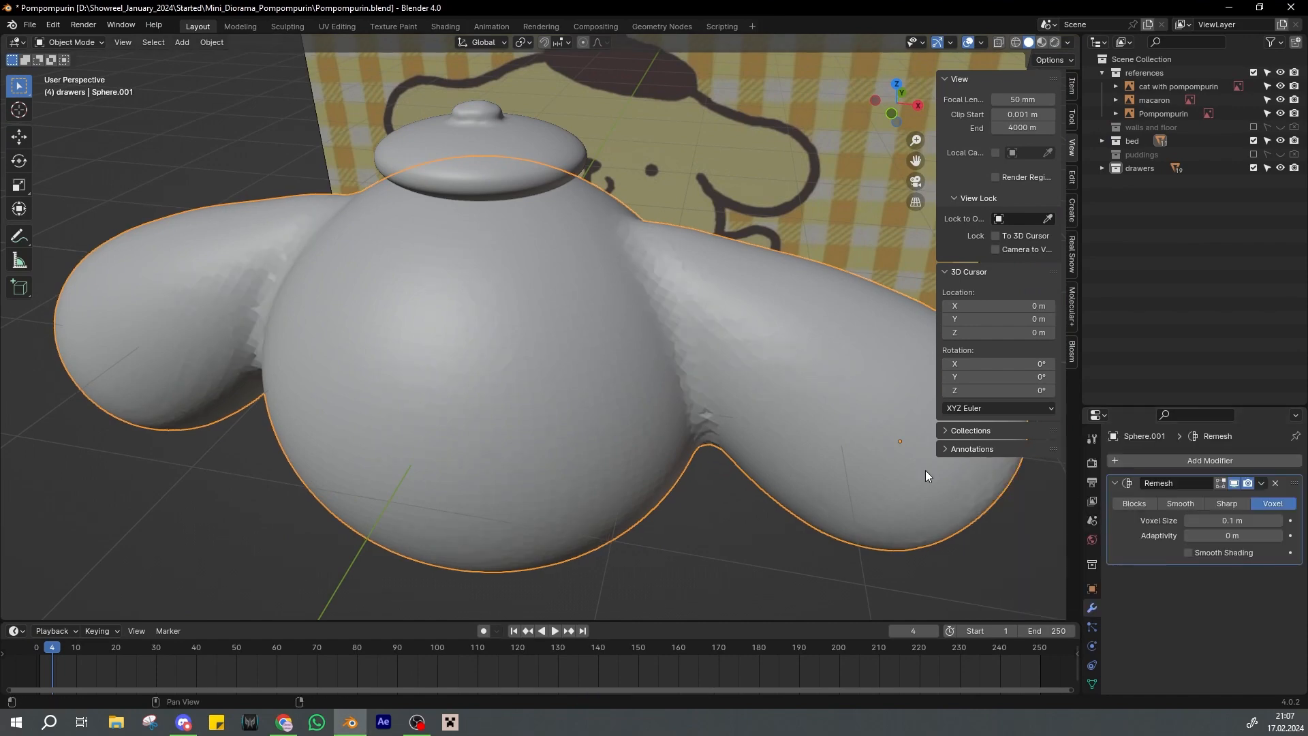
pyautogui.moveTo(925, 470); pyautogui.dragTo(754, 398, button='middle')
pyautogui.hotkey('ctrl', 's')
# Apply the Remesh modifier and shade the joined head and ears smooth
pyautogui.click(1261, 483)
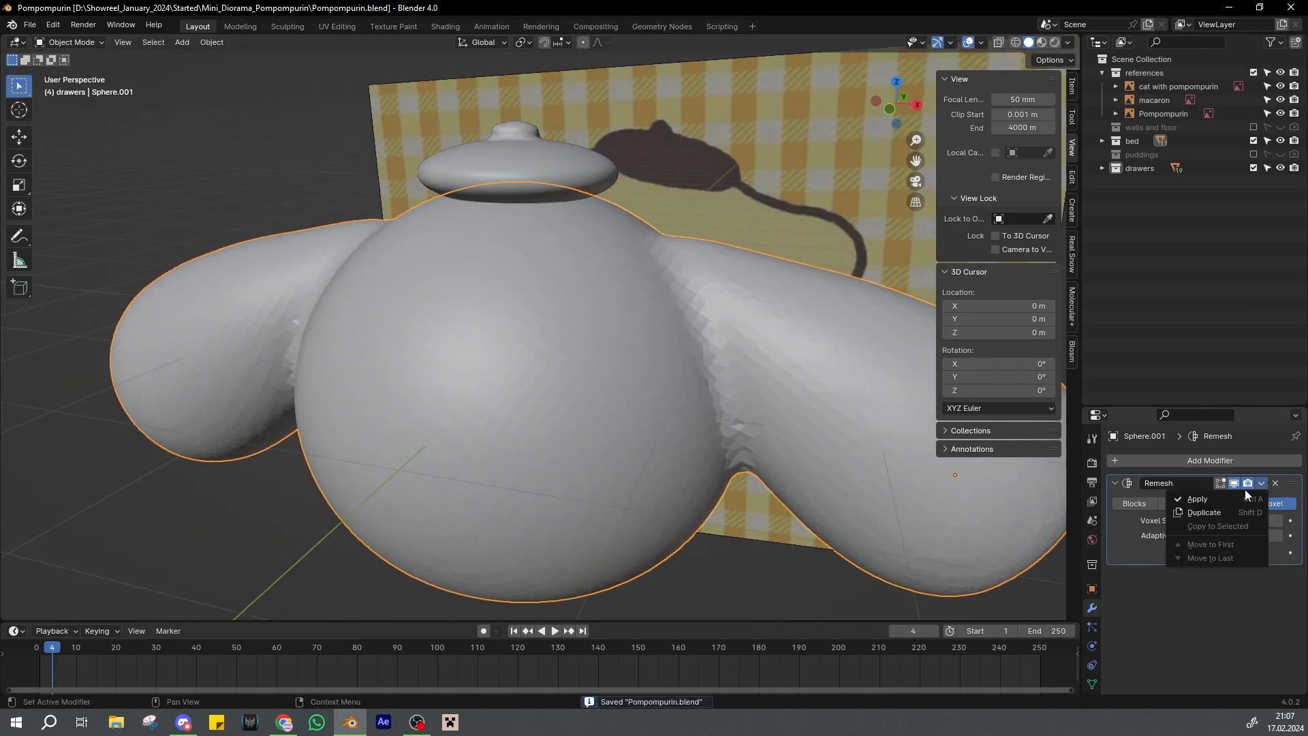
pyautogui.hotkey('ctrl', 'a')
pyautogui.rightClick(652, 378)
pyautogui.click(640, 377)
pyautogui.moveTo(621, 376)
pyautogui.mouseDown(button='middle')
pyautogui.moveTo(586, 361)
pyautogui.moveTo(469, 364)
pyautogui.moveTo(628, 468)
pyautogui.moveTo(643, 434)
pyautogui.moveTo(570, 341)
pyautogui.moveTo(605, 418)
pyautogui.moveTo(581, 454)
pyautogui.moveTo(637, 436)
pyautogui.mouseUp(button='middle')
# Examine the remeshed topology of the head and ears in Edit Mode in the Sculpting workspace
pyautogui.click(288, 26)
pyautogui.press('Tab')
pyautogui.hotkey('ctrl', 's')
pyautogui.click(960, 42)
pyautogui.click(911, 319)
pyautogui.moveTo(689, 368)
pyautogui.mouseDown(button='middle')
pyautogui.moveTo(600, 422)
pyautogui.moveTo(552, 345)
pyautogui.mouseUp(button='middle')
pyautogui.click(959, 42)
pyautogui.click(885, 320)
# Smooth the rough joints between the ears and the head in Sculpt Mode, return to Edit Mode, and save
pyautogui.press('Tab')
pyautogui.moveTo(395, 350)
pyautogui.mouseDown(button='middle')
pyautogui.moveTo(462, 339)
pyautogui.moveTo(573, 348)
pyautogui.mouseUp(button='middle')
pyautogui.moveTo(470, 364)
pyautogui.mouseDown(button='middle')
pyautogui.moveTo(616, 280)
pyautogui.moveTo(579, 333)
pyautogui.moveTo(596, 336)
pyautogui.moveTo(575, 309)
pyautogui.moveTo(502, 297)
pyautogui.moveTo(739, 380)
pyautogui.mouseUp(button='middle')
pyautogui.press('f')
pyautogui.press('Tab')
pyautogui.hotkey('ctrl', 's')
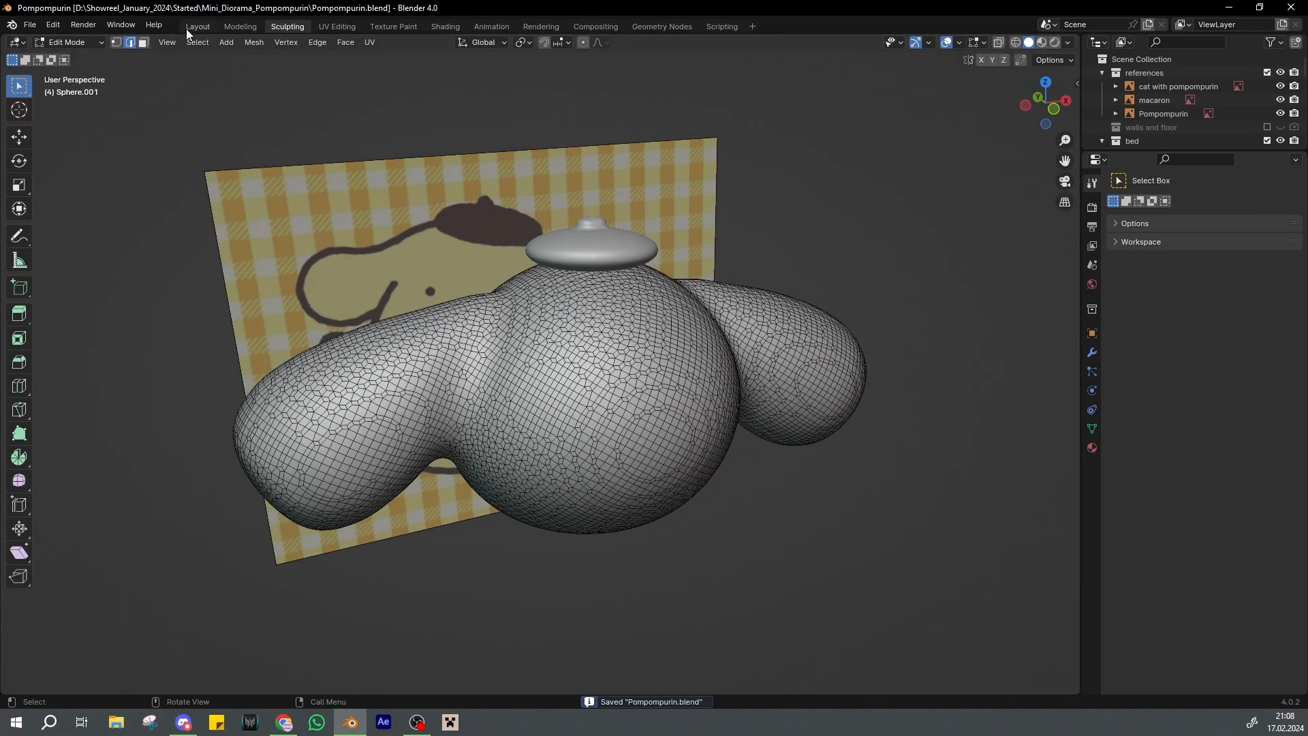
# Set the origin of the joined head and ears to its geometry in the Layout workspace
pyautogui.click(196, 26)
pyautogui.press('KP_1')
pyautogui.press('s')
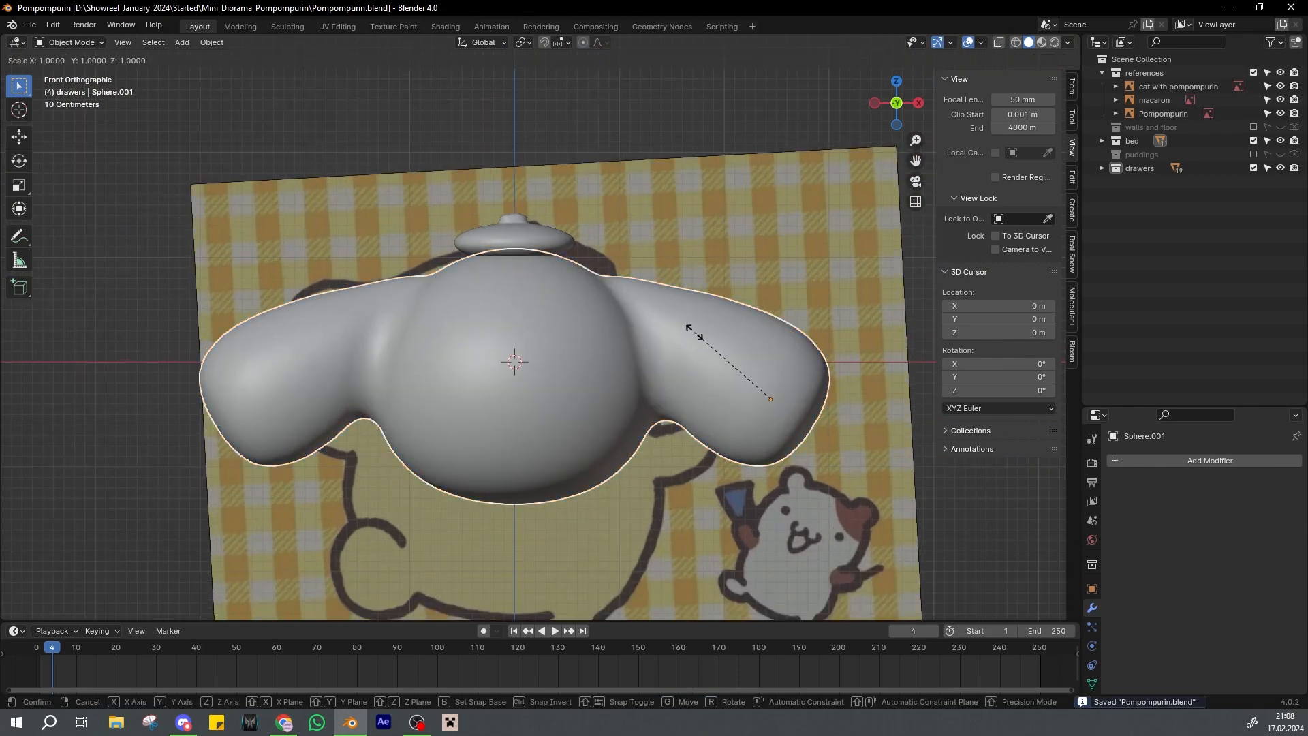
pyautogui.rightClick(702, 331)
pyautogui.click(212, 42)
pyautogui.moveTo(238, 69)
pyautogui.click(371, 85)
pyautogui.press('s')
pyautogui.press('z')
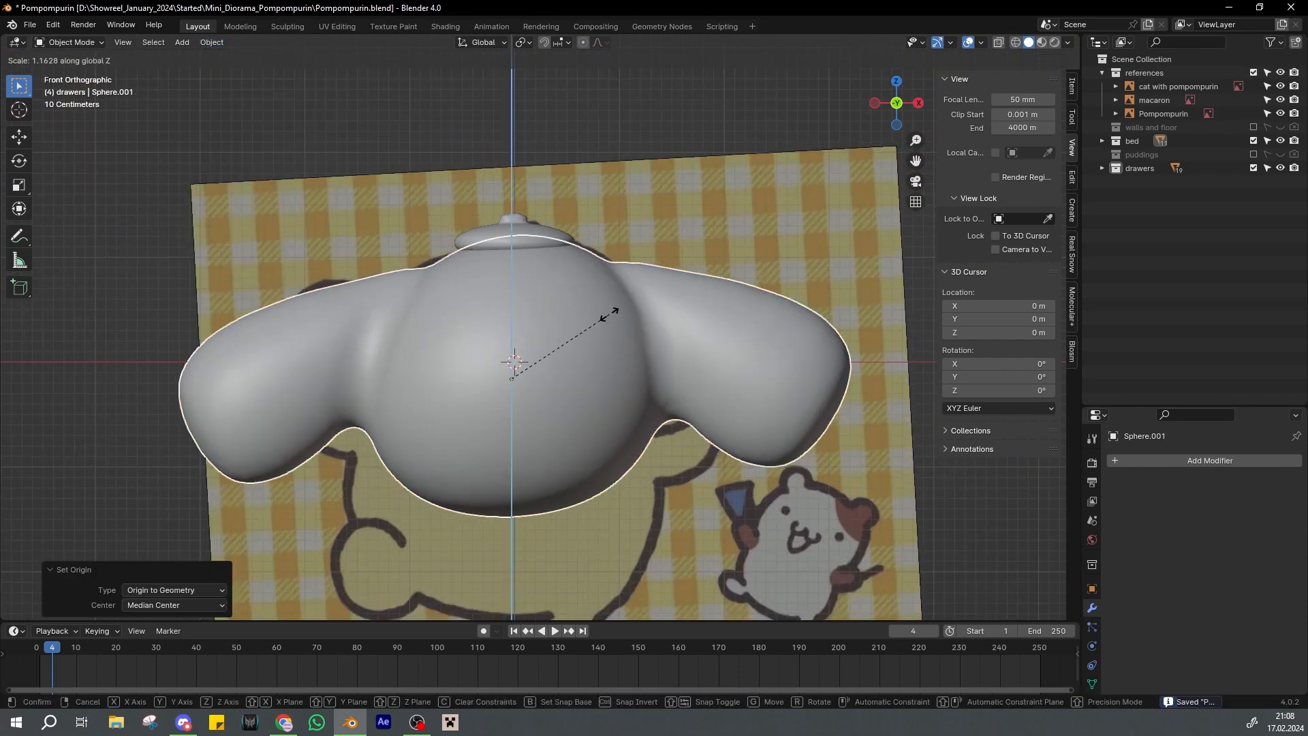
pyautogui.click(604, 313)
pyautogui.hotkey('ctrl', 's')
pyautogui.moveTo(604, 313); pyautogui.dragTo(404, 308, button='middle')
pyautogui.press('KP_1')
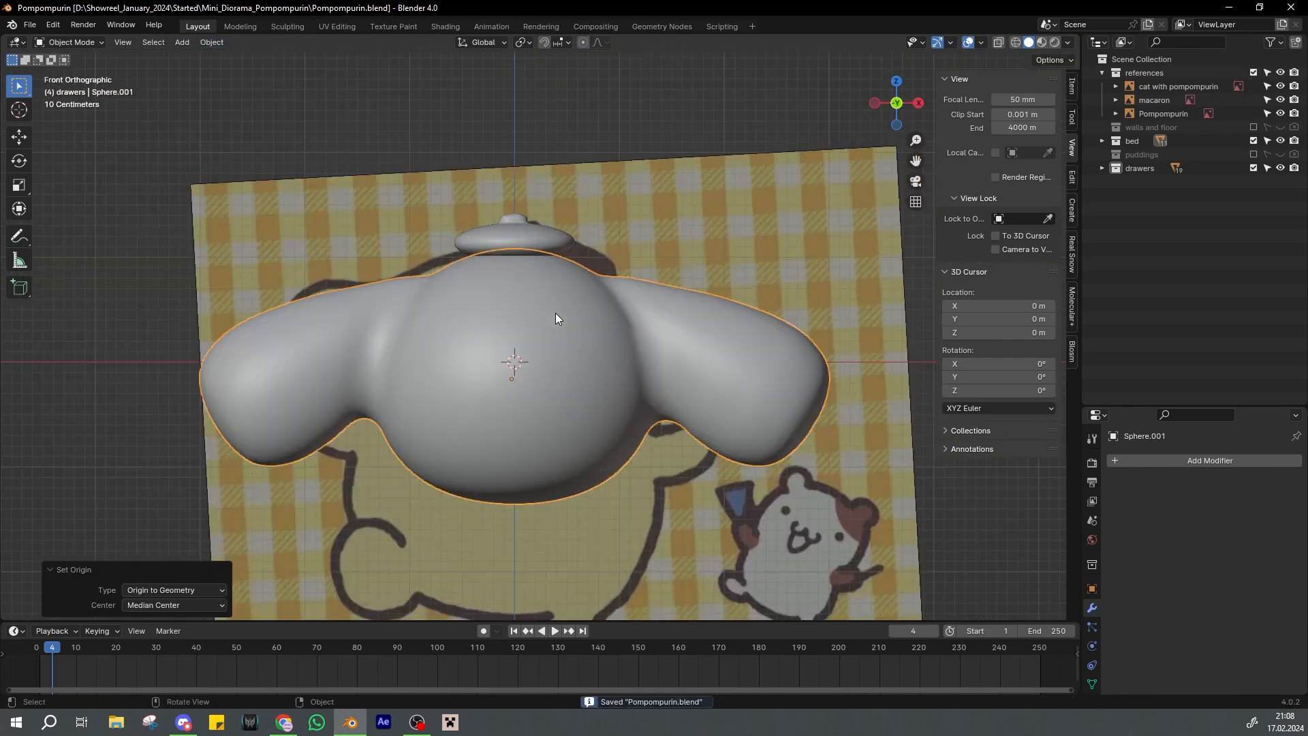
pyautogui.press('s')
pyautogui.rightClick(679, 347)
# Join the beret with the head and ears into a single object
pyautogui.moveTo(679, 347); pyautogui.dragTo(633, 288, button='middle')
pyautogui.scroll(-1, 610, 264)
pyautogui.scroll(1, 611, 264)
pyautogui.scroll(-1, 539, 260)
pyautogui.keyDown('shift'); pyautogui.click(538, 260); pyautogui.keyUp('shift')
pyautogui.hotkey('ctrl', 'j')
pyautogui.scroll(-4, 559, 285)
# Rename the joined figure in the bed collection as pompompurin_head, and save
pyautogui.click(1103, 141)
pyautogui.doubleClick(1168, 264)
pyautogui.write('pompomp')
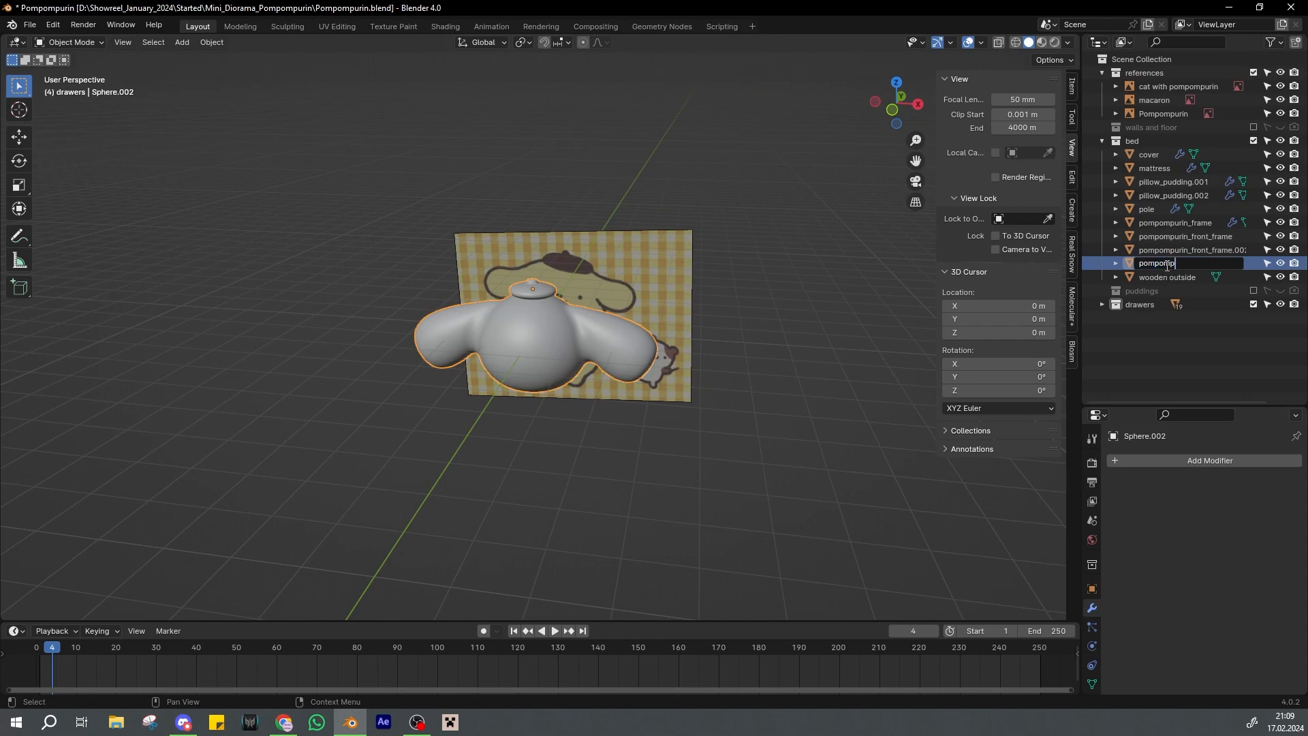
pyautogui.write('urin_head')
pyautogui.press('Return')
pyautogui.hotkey('ctrl', 's')
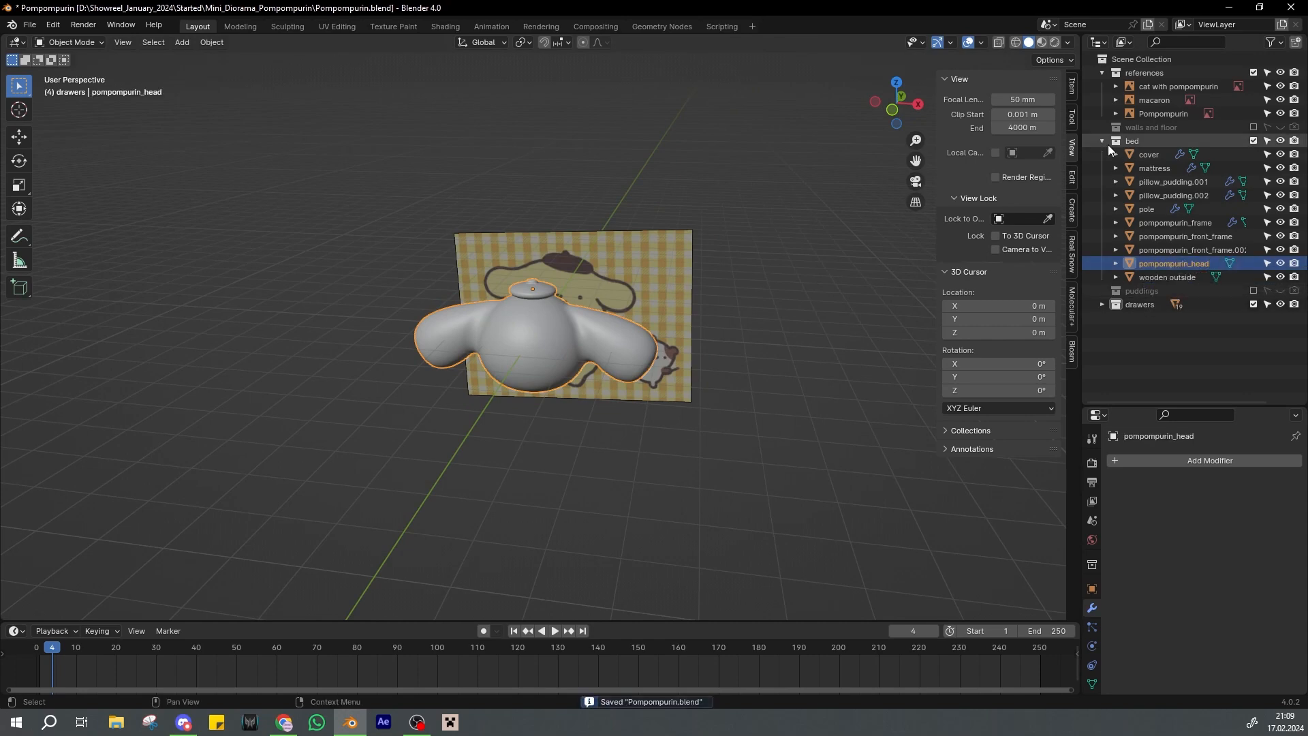
# Exclude the references collection from the scene and enable the walls and floor collection
pyautogui.click(1103, 141)
pyautogui.click(1103, 73)
pyautogui.click(1254, 73)
pyautogui.click(1254, 86)
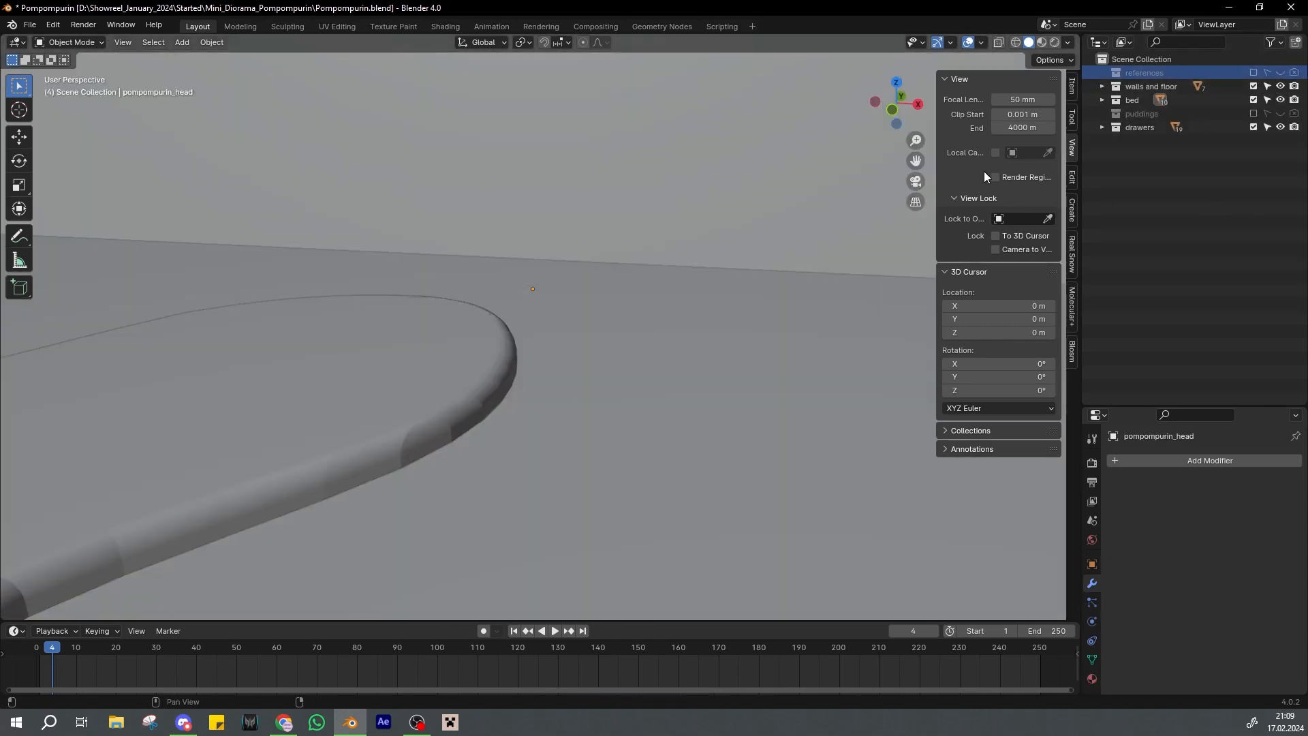
# Raise pompompurin_head about 7.53 m along Z, move it about -20.58 m along Y into the room, and save
pyautogui.click(1103, 100)
pyautogui.click(1159, 223)
pyautogui.scroll(-9, 608, 318)
pyautogui.press('g')
pyautogui.press('z')
pyautogui.click(590, 301)
pyautogui.press('g')
pyautogui.press('y')
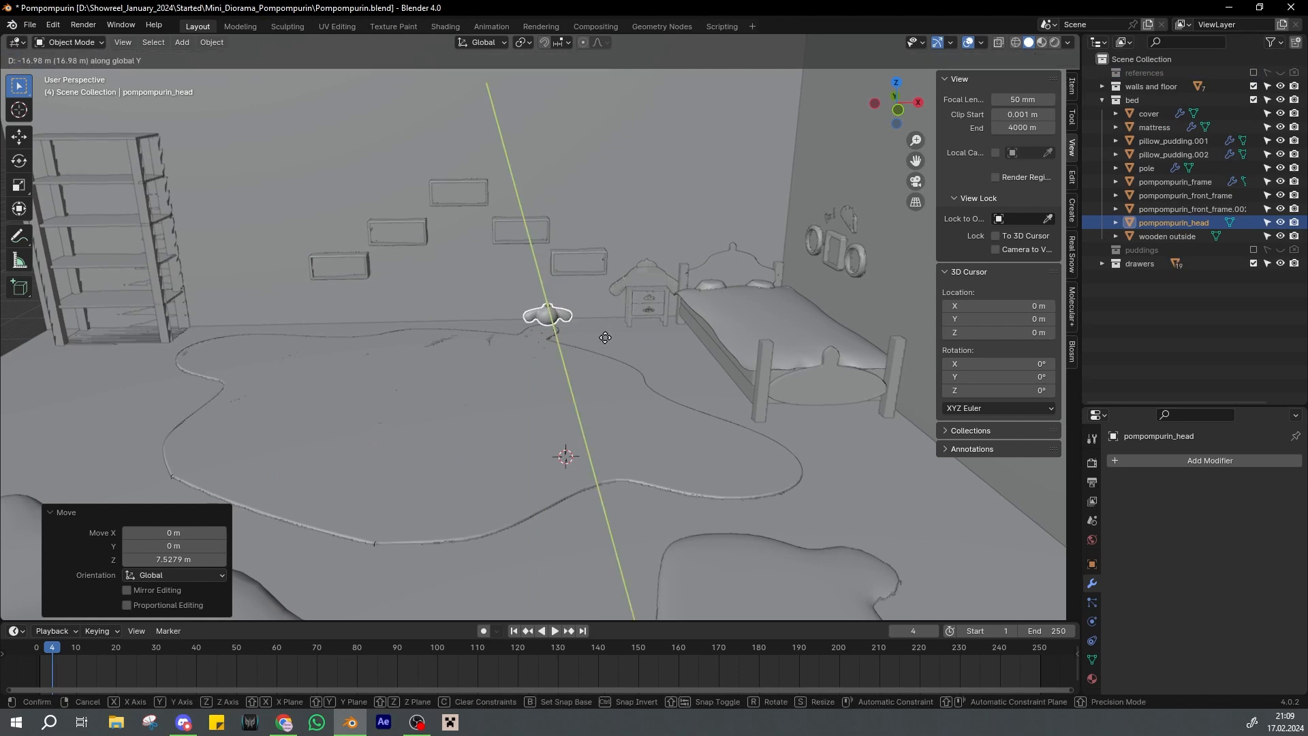
pyautogui.click(606, 337)
pyautogui.hotkey('ctrl', 's')
pyautogui.scroll(4, 605, 337)
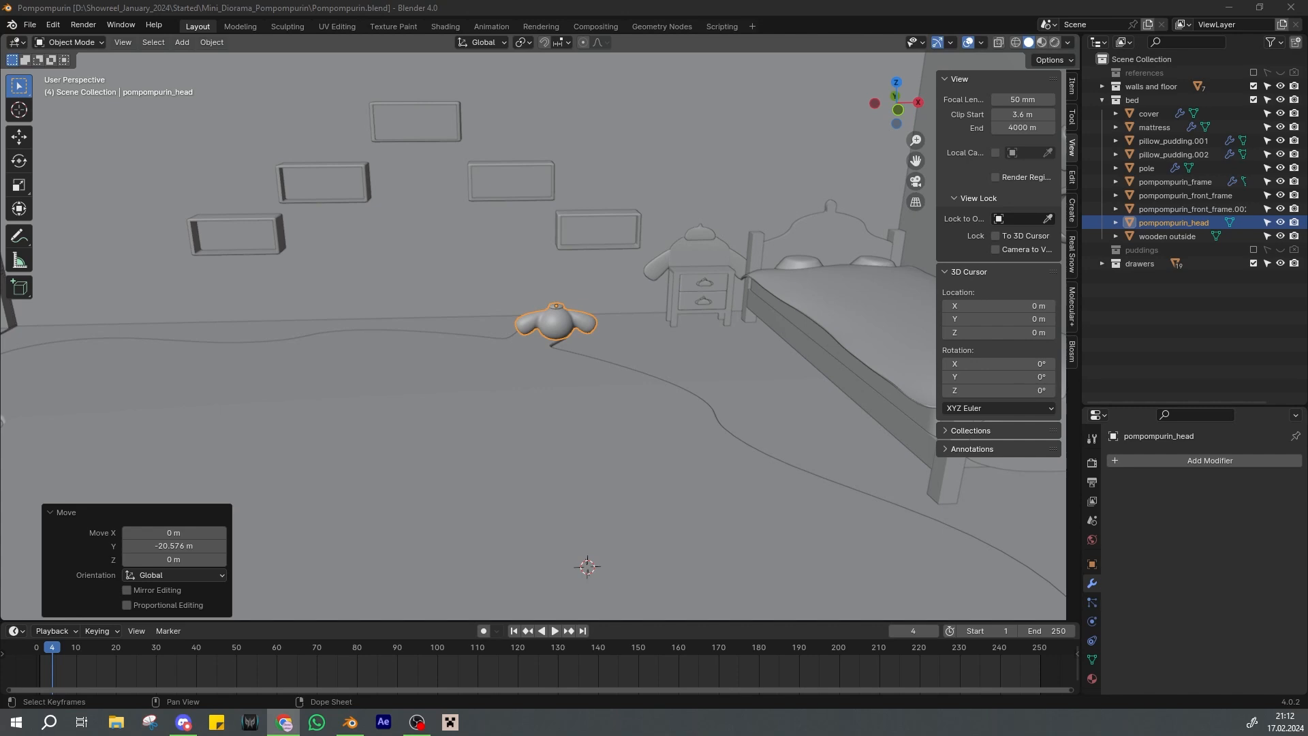
# Start a new screen snip of the bedroom scene with the Windows snipping tool
pyautogui.click(149, 722)
pyautogui.click(154, 304)
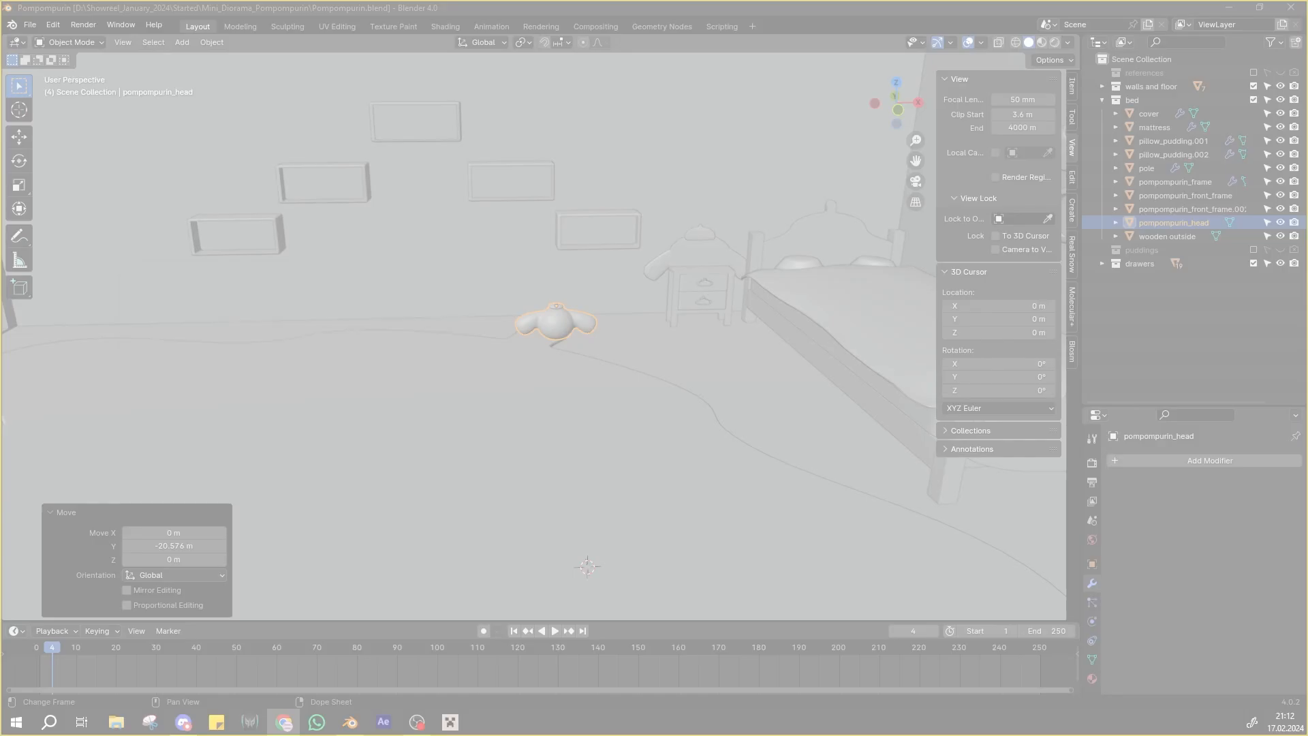
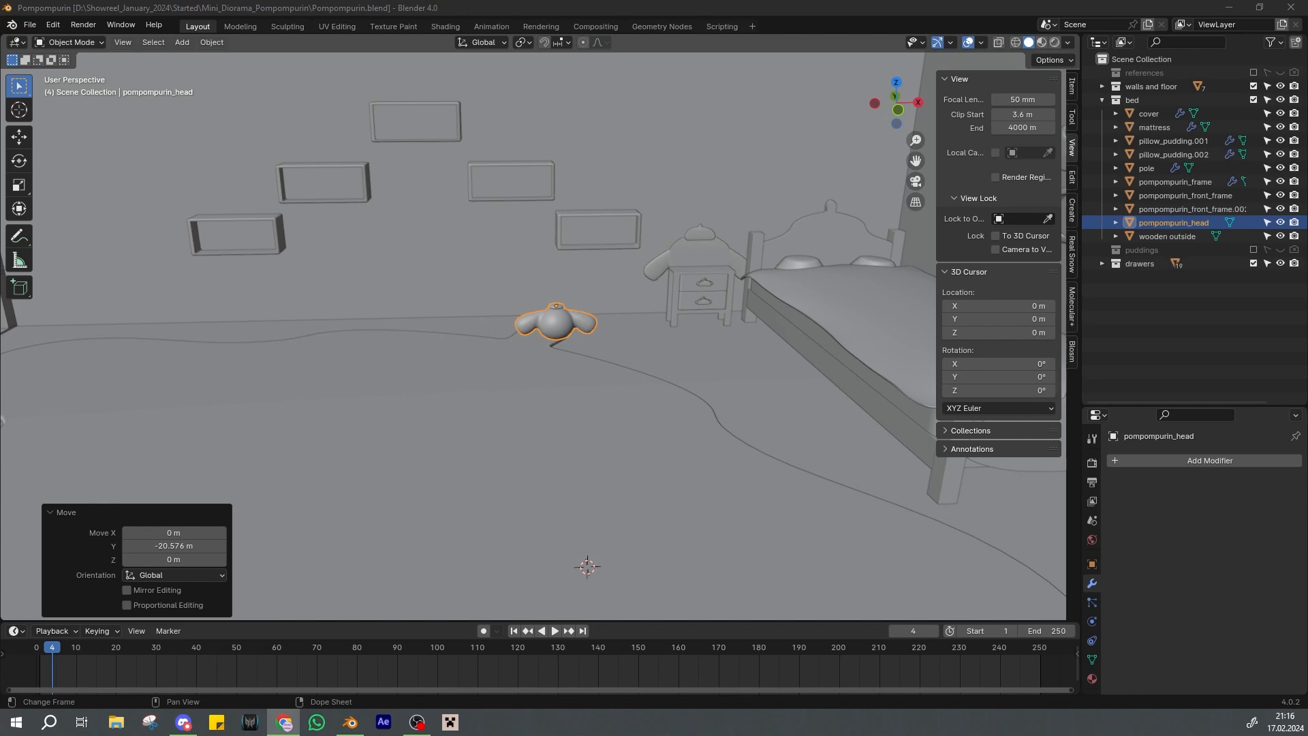
# Save the file and move pompompurin_head about 9.8 m along Y to the head end of the bed
pyautogui.hotkey('ctrl', 's')
pyautogui.moveTo(704, 286); pyautogui.dragTo(594, 325, button='middle')
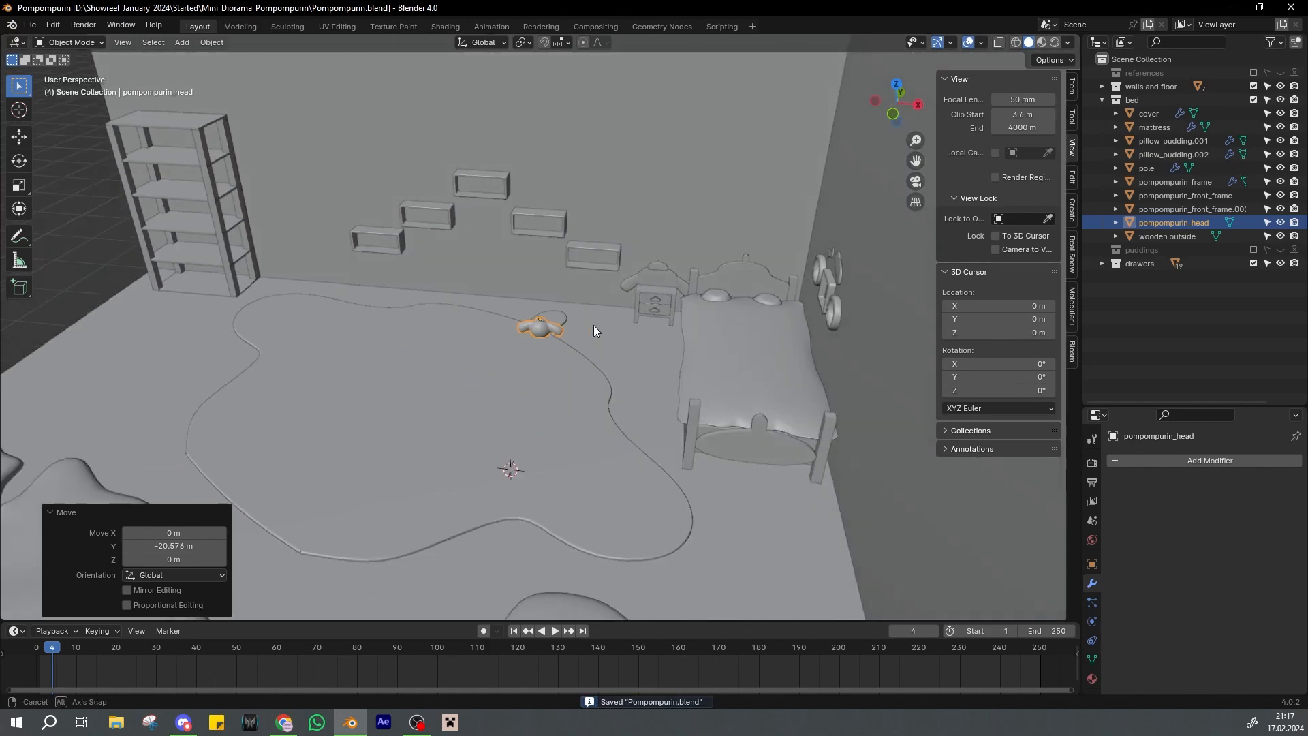
pyautogui.scroll(3, 594, 327)
pyautogui.press('g')
pyautogui.press('y')
pyautogui.click(751, 272)
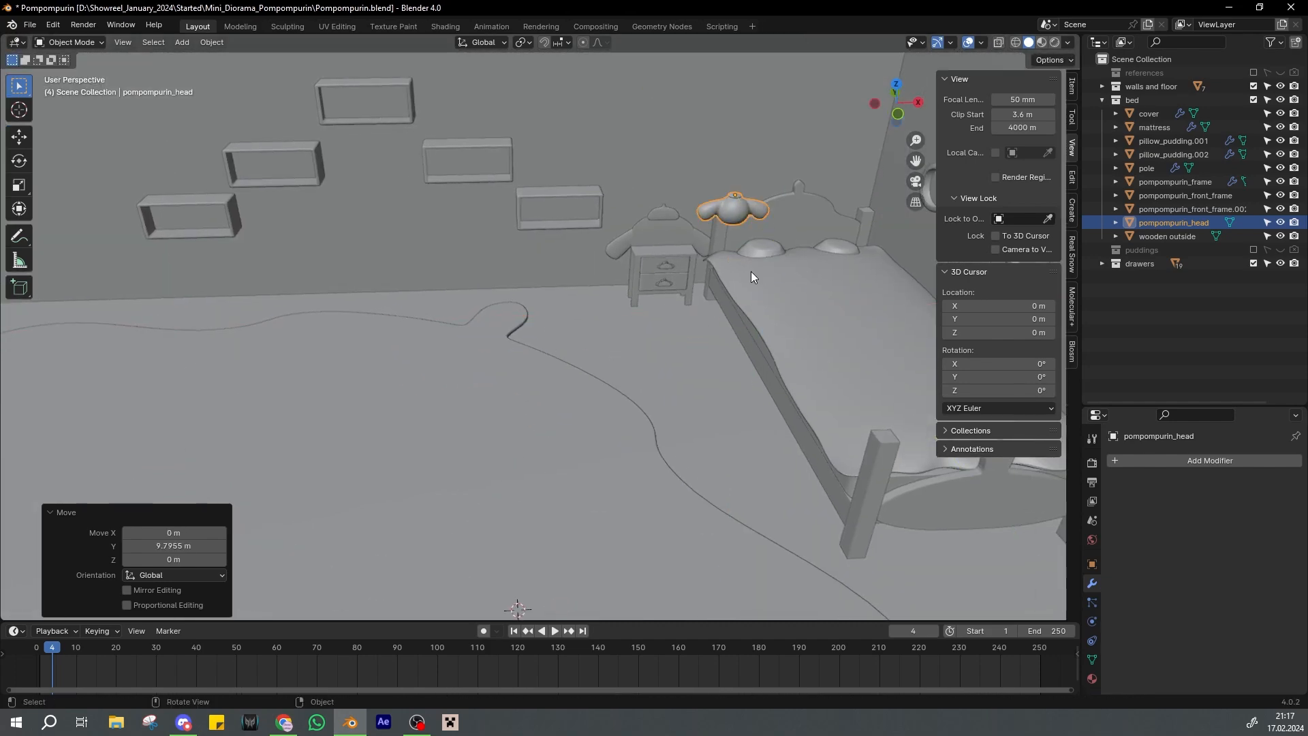
# Scale pompompurin_head down by a factor of about 0.314 in the top view
pyautogui.press('KP_7')
pyautogui.scroll(6, 779, 194)
pyautogui.press('s')
pyautogui.click(588, 334)
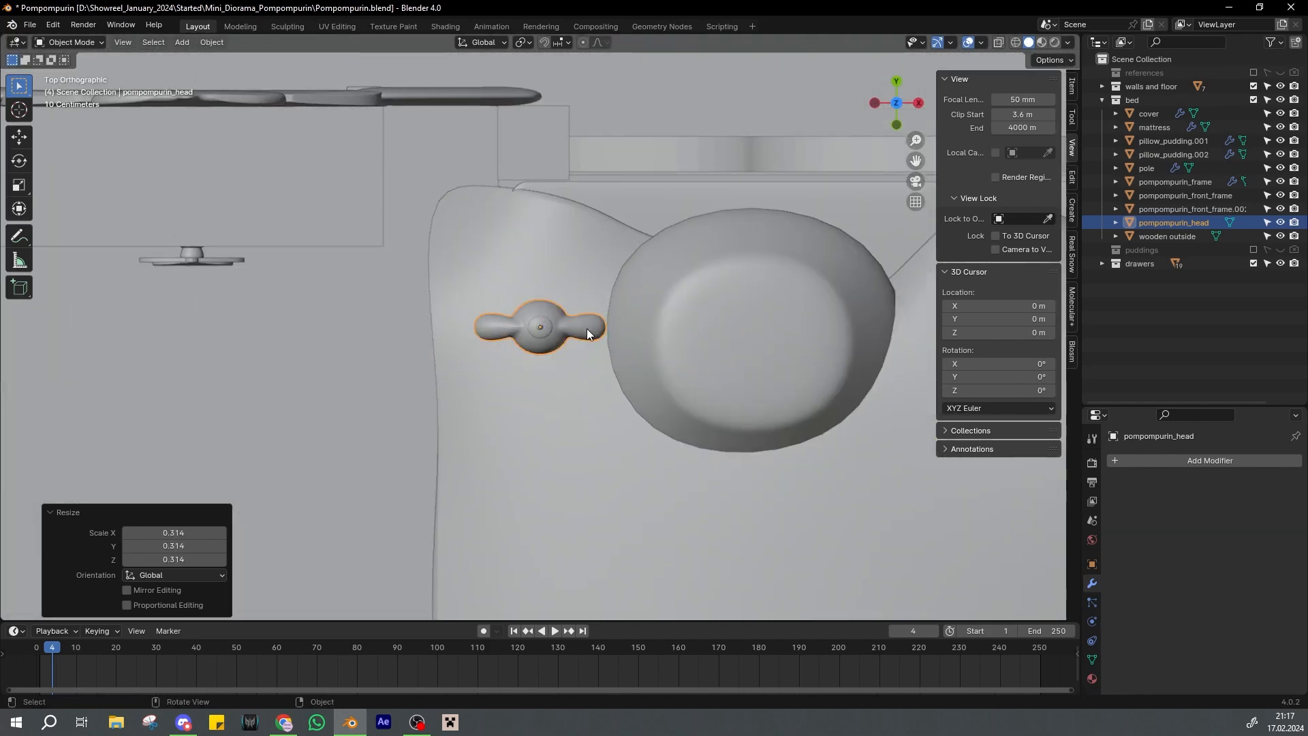
# Align pompompurin_head over the headboard pole beside the nightstand along Y and X, and lower it onto the pole's top
pyautogui.press('g')
pyautogui.press('y')
pyautogui.click(621, 155)
pyautogui.press('g')
pyautogui.press('x')
pyautogui.click(609, 153)
pyautogui.moveTo(594, 330); pyautogui.dragTo(561, 235, button='middle')
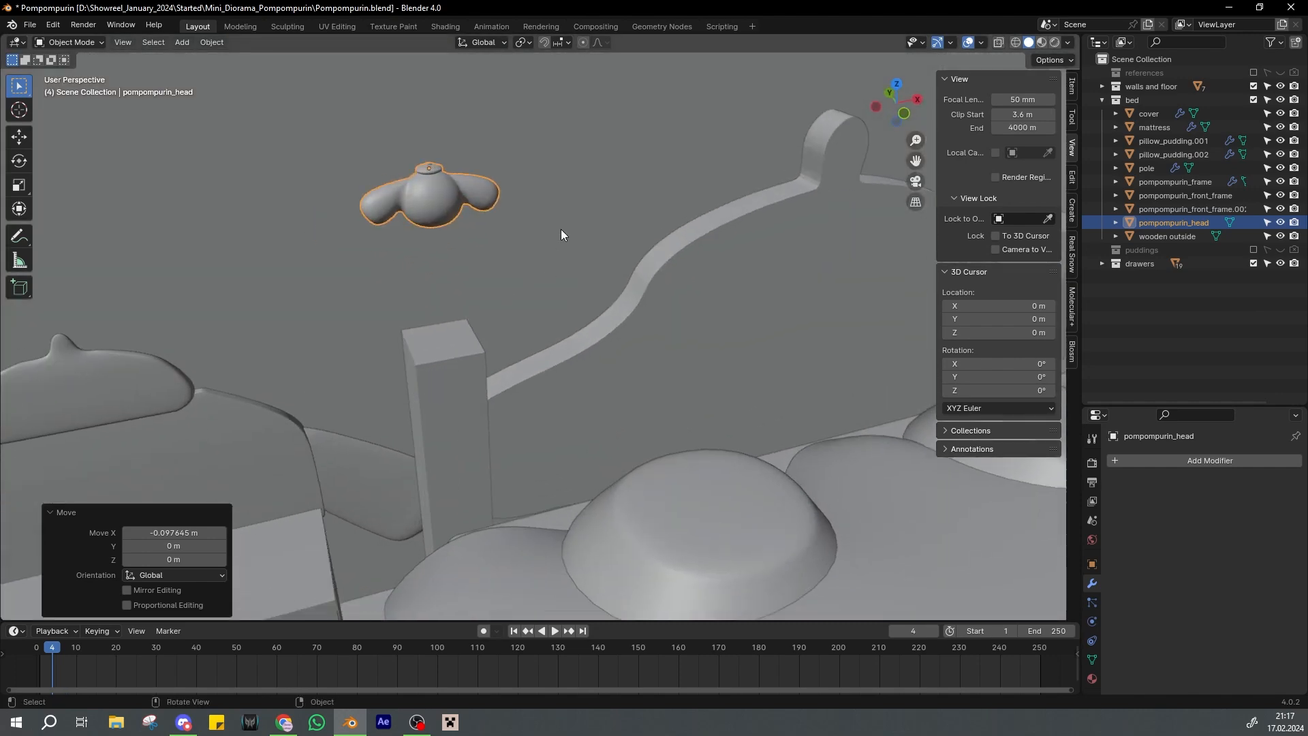
pyautogui.press('g')
pyautogui.press('z')
pyautogui.click(558, 362)
# Add a Bevel modifier to the bed's pole object with an amount of 0.11 m and 36 segments, and save the file
pyautogui.click(453, 372)
pyautogui.hotkey('ctrl', 's')
pyautogui.click(1125, 461)
pyautogui.write('bev')
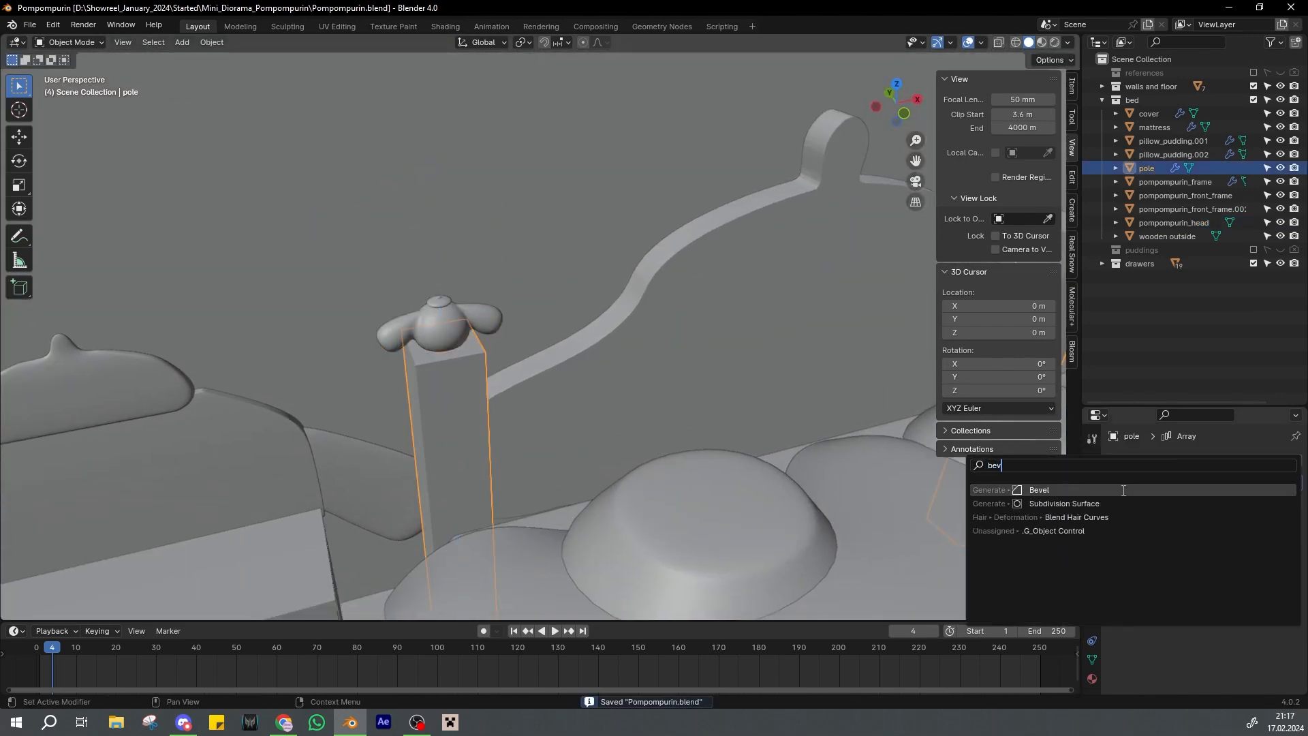
pyautogui.click(1125, 490)
pyautogui.moveTo(488, 341)
pyautogui.mouseDown(button='middle')
pyautogui.moveTo(526, 336)
pyautogui.moveTo(508, 344)
pyautogui.mouseUp(button='middle')
pyautogui.scroll(2, 508, 344)
pyautogui.moveTo(1220, 590); pyautogui.dragTo(1274, 589)
pyautogui.click(1279, 574)
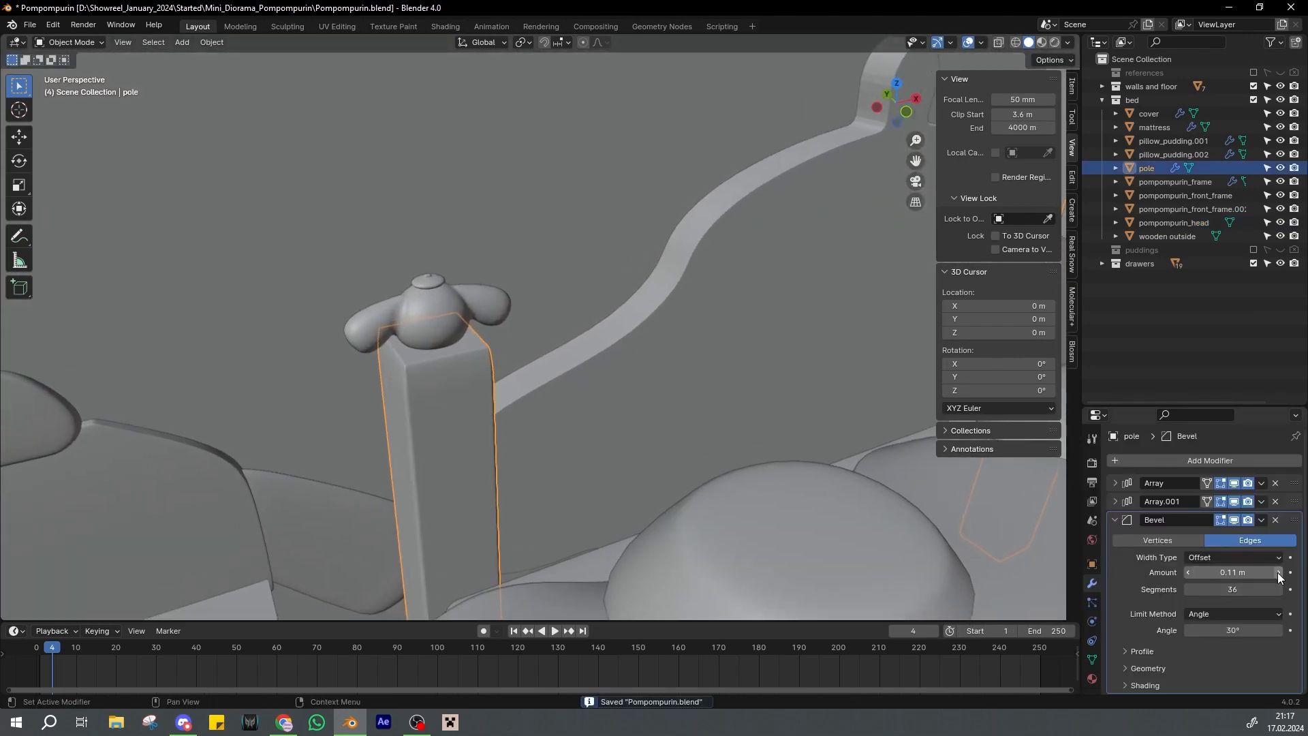
pyautogui.scroll(-6, 570, 353)
pyautogui.hotkey('ctrl', 's')
# Add an Array modifier with a count of 2 to pompompurin_head and set its relative X offset factor to 6.7
pyautogui.click(544, 325)
pyautogui.keyDown('alt'); pyautogui.moveTo(543, 325); pyautogui.dragTo(584, 330); pyautogui.keyUp('alt')
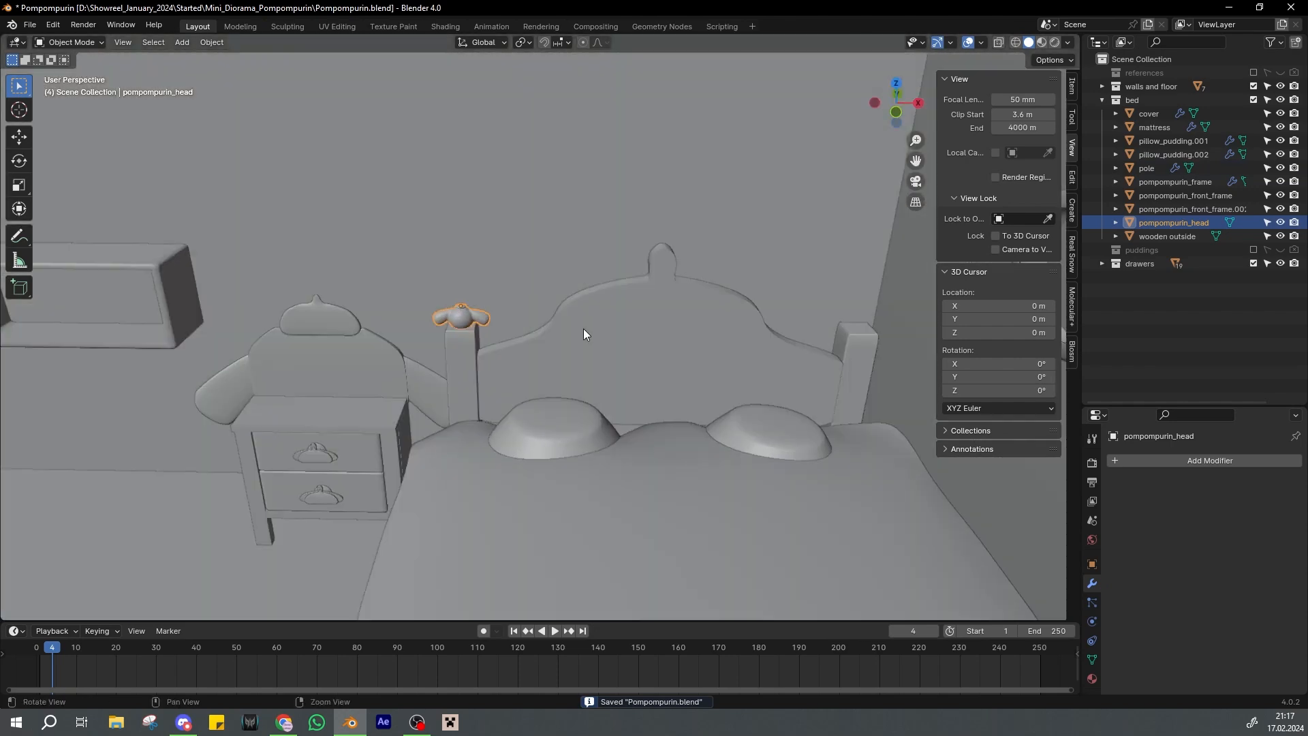
pyautogui.click(1154, 462)
pyautogui.click(1154, 458)
pyautogui.click(1128, 537)
pyautogui.moveTo(1213, 561); pyautogui.dragTo(1253, 561)
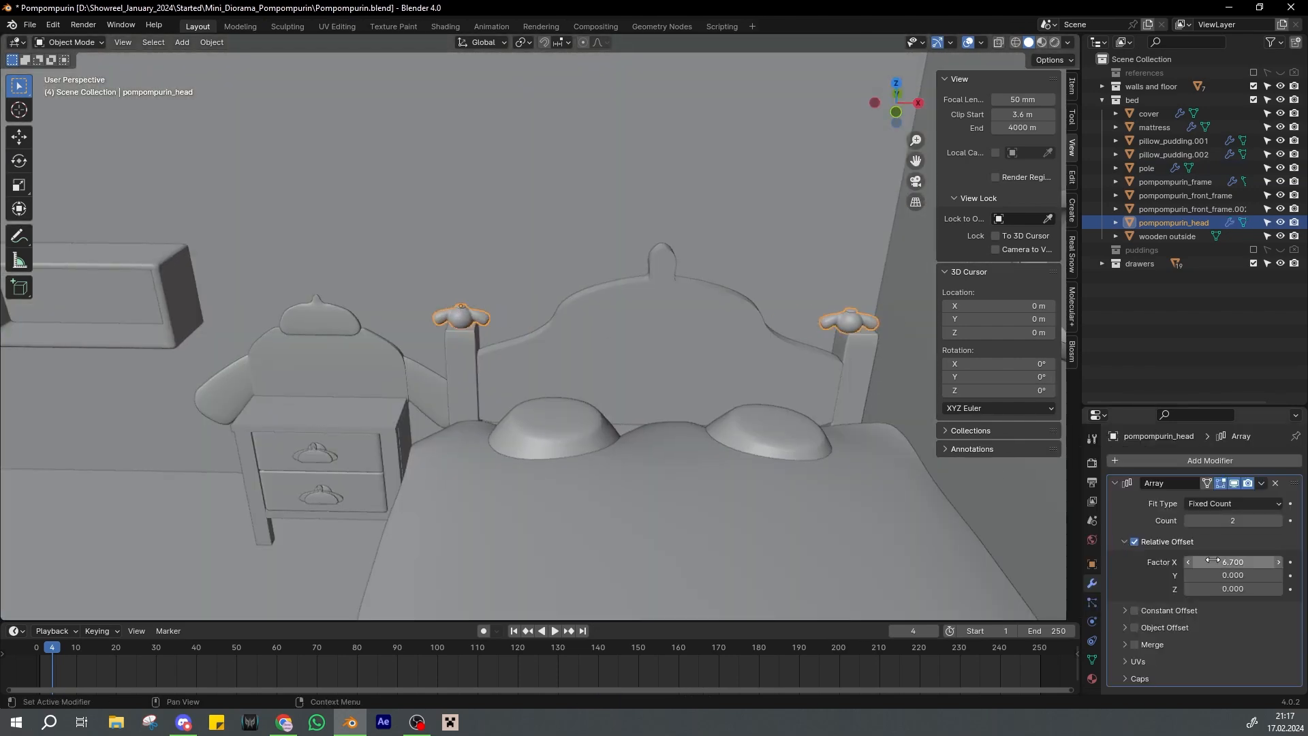
# Align the arrayed head with the second headboard pole using offset factors X 6.9 and Y 0.1, and save
pyautogui.press('KP_7')
pyautogui.keyDown('shift'); pyautogui.moveTo(797, 316); pyautogui.dragTo(573, 310, button='middle'); pyautogui.keyUp('shift')
pyautogui.scroll(5, 644, 273)
pyautogui.click(1278, 565)
pyautogui.click(1278, 565)
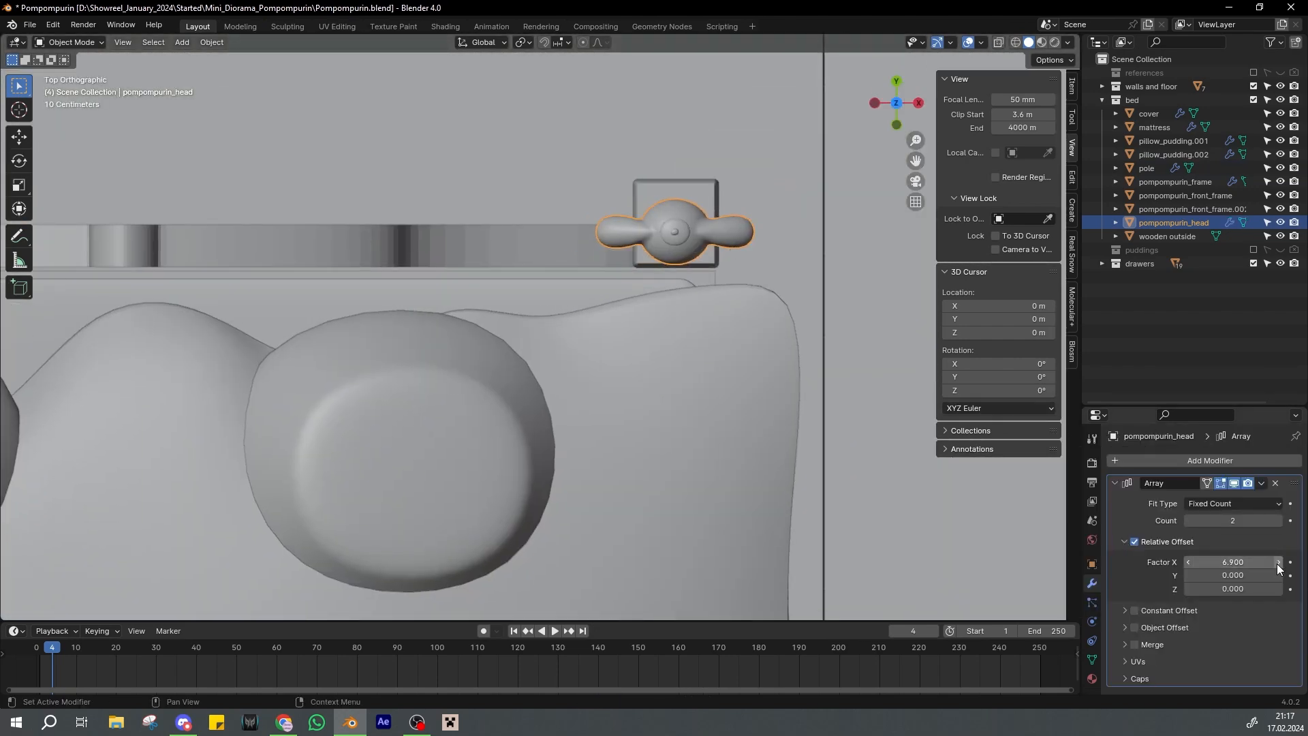
pyautogui.scroll(-3, 649, 368)
pyautogui.scroll(2, 654, 354)
pyautogui.click(1187, 576)
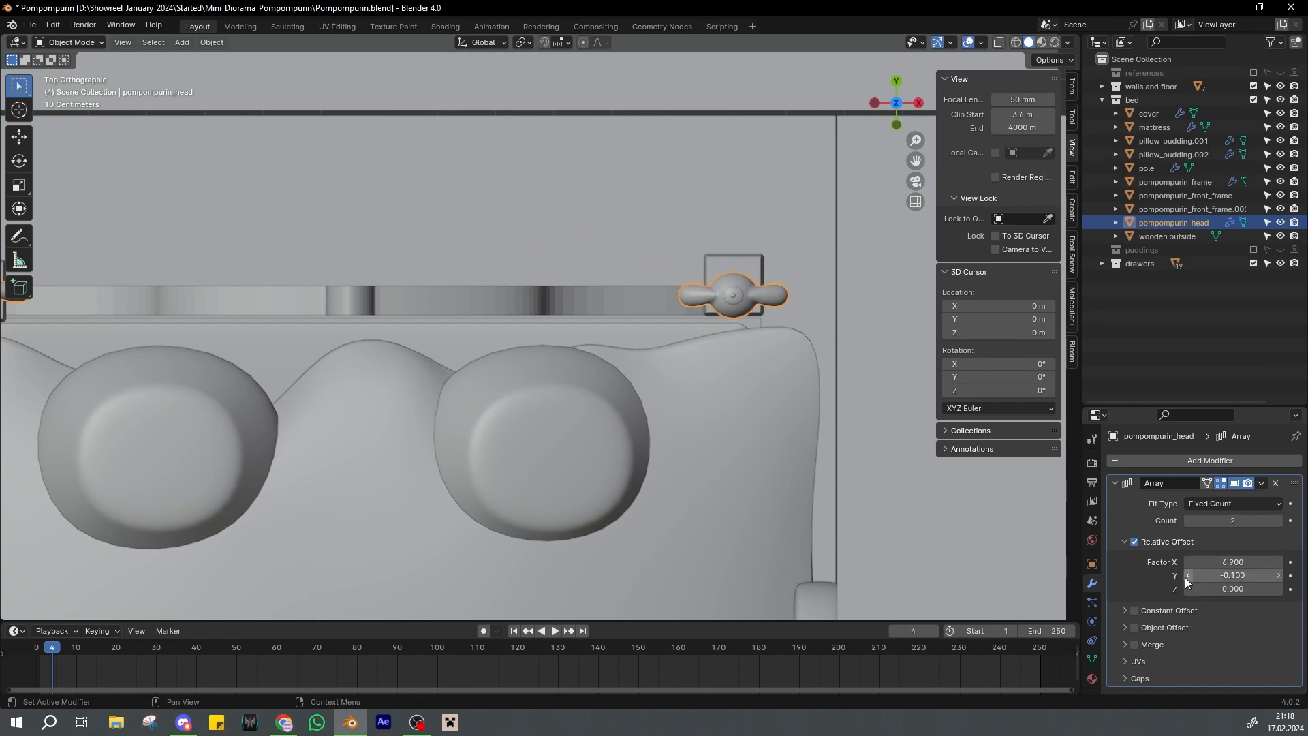
pyautogui.click(1279, 576)
pyautogui.click(1279, 576)
pyautogui.scroll(-6, 664, 351)
pyautogui.hotkey('ctrl', 's')
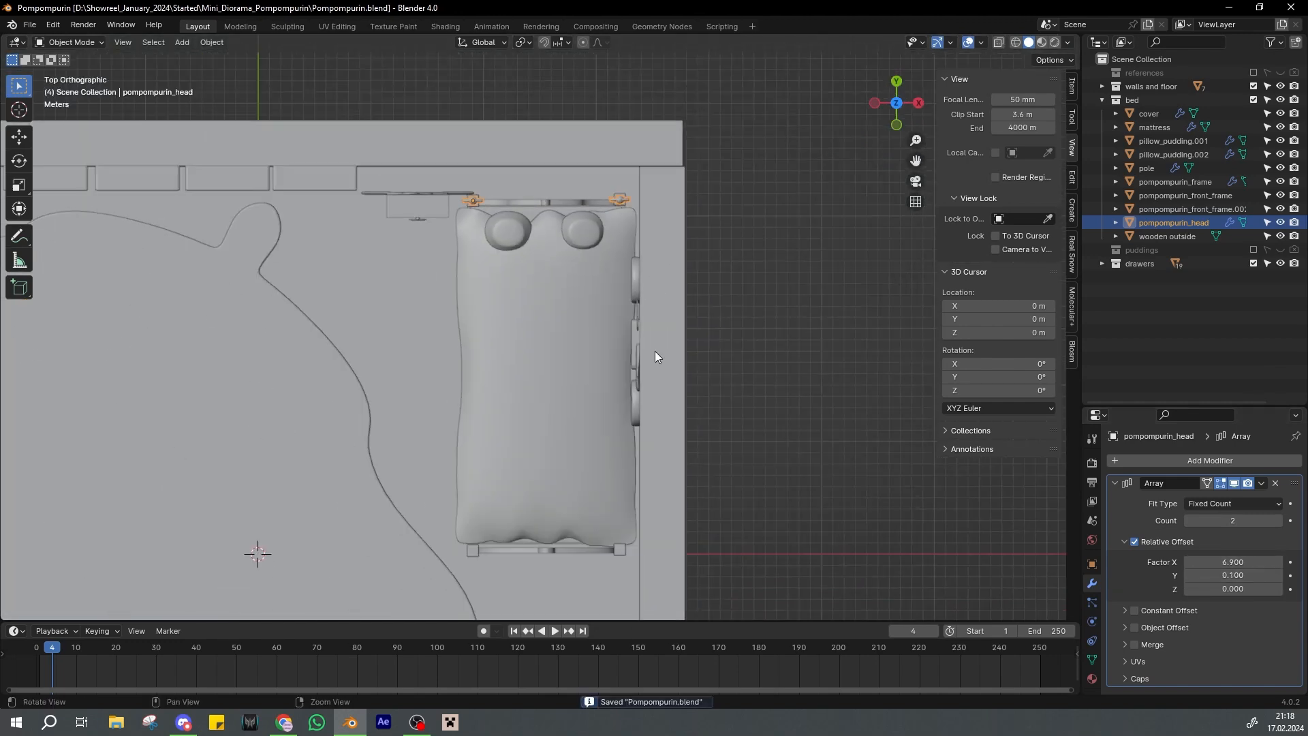
# Duplicate pompompurin_head, move the copy about -31 m along Y to the footboard poles, save, and fine-tune its Y position
pyautogui.keyDown('shift'); pyautogui.moveTo(656, 356); pyautogui.dragTo(680, 243, button='middle'); pyautogui.keyUp('shift')
pyautogui.hotkey('shift', 'd')
pyautogui.press('y')
pyautogui.click(574, 43)
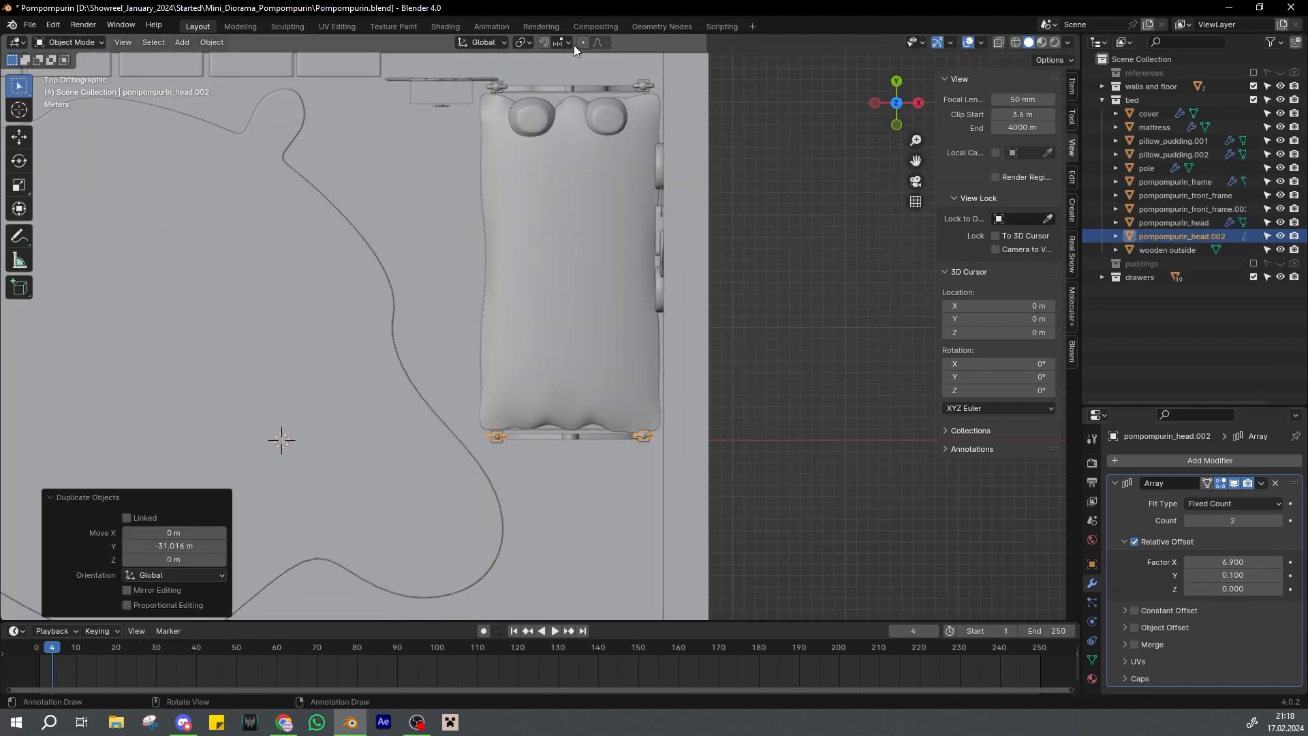
pyautogui.scroll(6, 635, 256)
pyautogui.hotkey('ctrl', 's')
pyautogui.press('g')
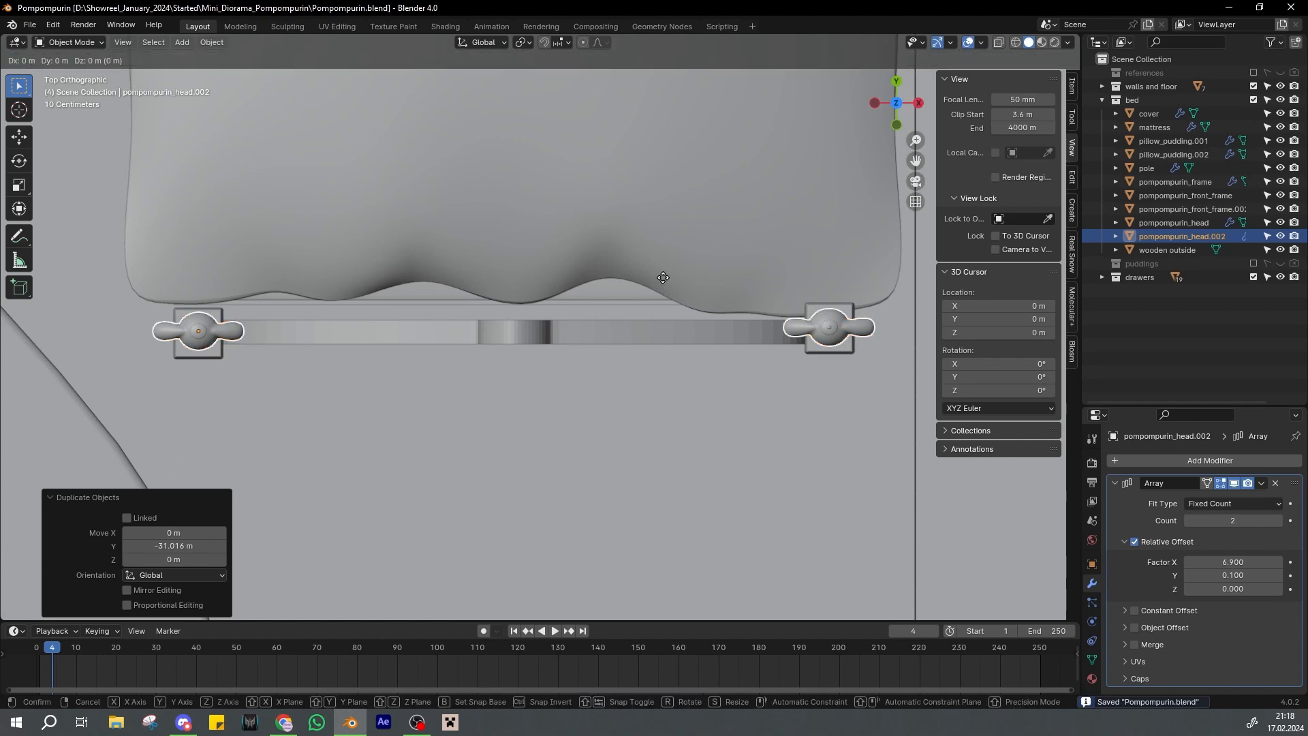
pyautogui.press('y')
pyautogui.click(663, 280)
# Duplicate the footboard heads, raise the copy about 16.9 m, and move it about -80 m along X to the tall shelf's top
pyautogui.scroll(-5, 658, 285)
pyautogui.scroll(-5, 498, 313)
pyautogui.moveTo(481, 423); pyautogui.dragTo(686, 296, button='middle')
pyautogui.hotkey('shift', 'd')
pyautogui.press('z')
pyautogui.press('y')
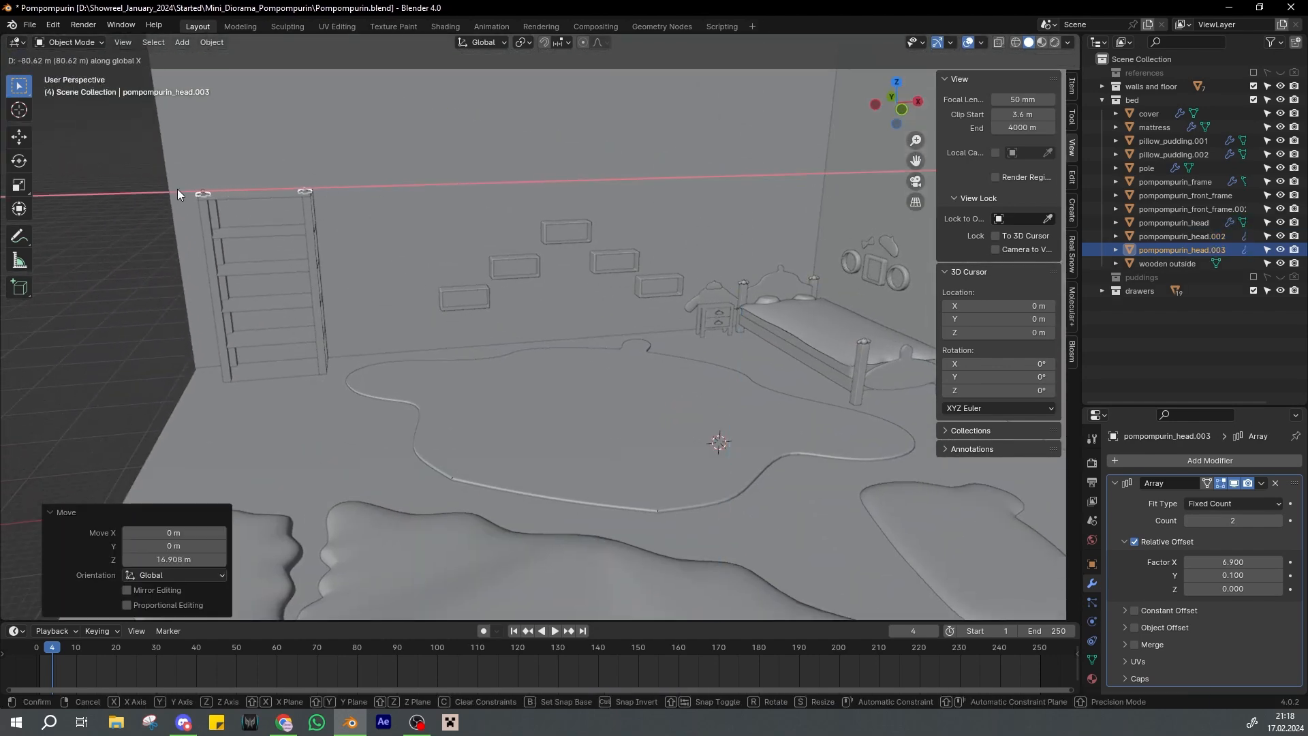
pyautogui.click(177, 194)
pyautogui.scroll(5, 663, 330)
pyautogui.keyDown('shift'); pyautogui.moveTo(385, 189); pyautogui.dragTo(556, 278, button='middle'); pyautogui.keyUp('shift')
pyautogui.scroll(3, 556, 278)
pyautogui.click(555, 278)
pyautogui.hotkey('ctrl', 's')
pyautogui.click(550, 250)
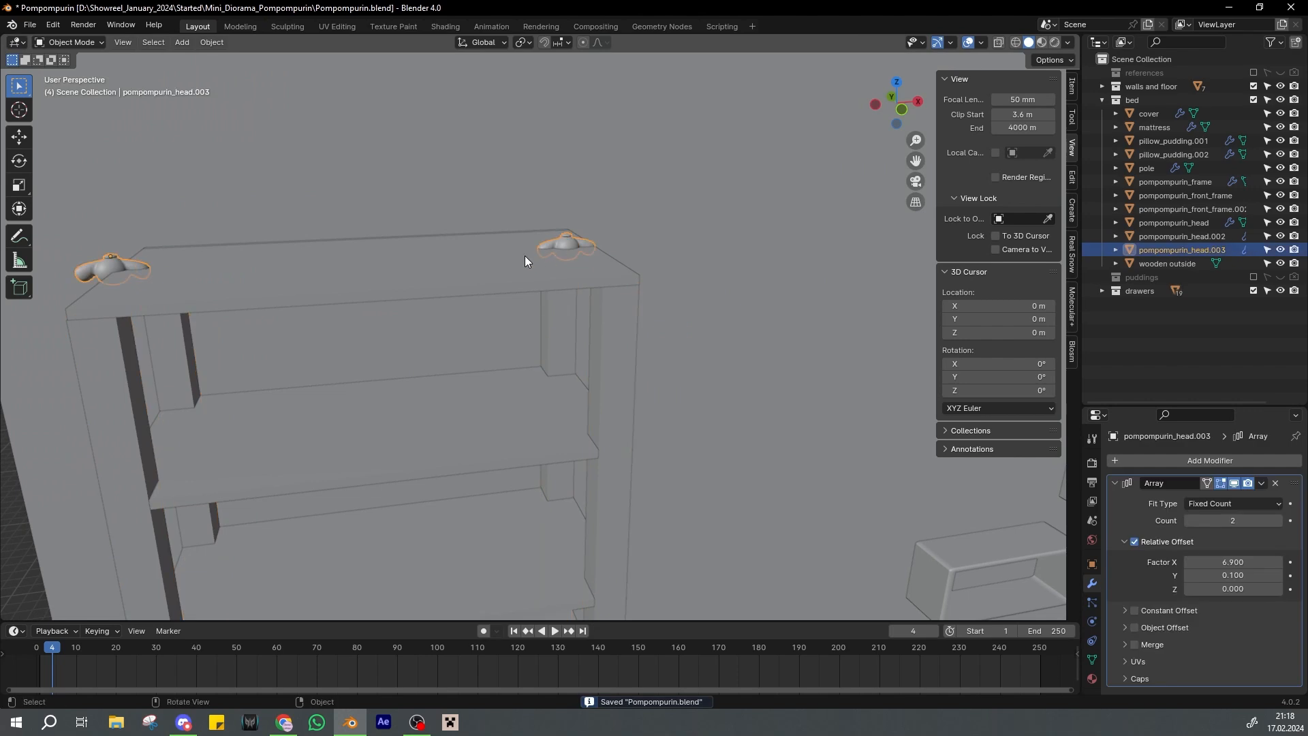
# Adjust pompompurin_head.003 in the front view along Z to rest on the shelf, and shift it about 0.39 m along X
pyautogui.press('KP_1')
pyautogui.press('g')
pyautogui.press('z')
pyautogui.click(609, 280)
pyautogui.hotkey('ctrl', 's')
pyautogui.scroll(1, 605, 278)
pyautogui.press('g')
pyautogui.press('x')
pyautogui.click(571, 265)
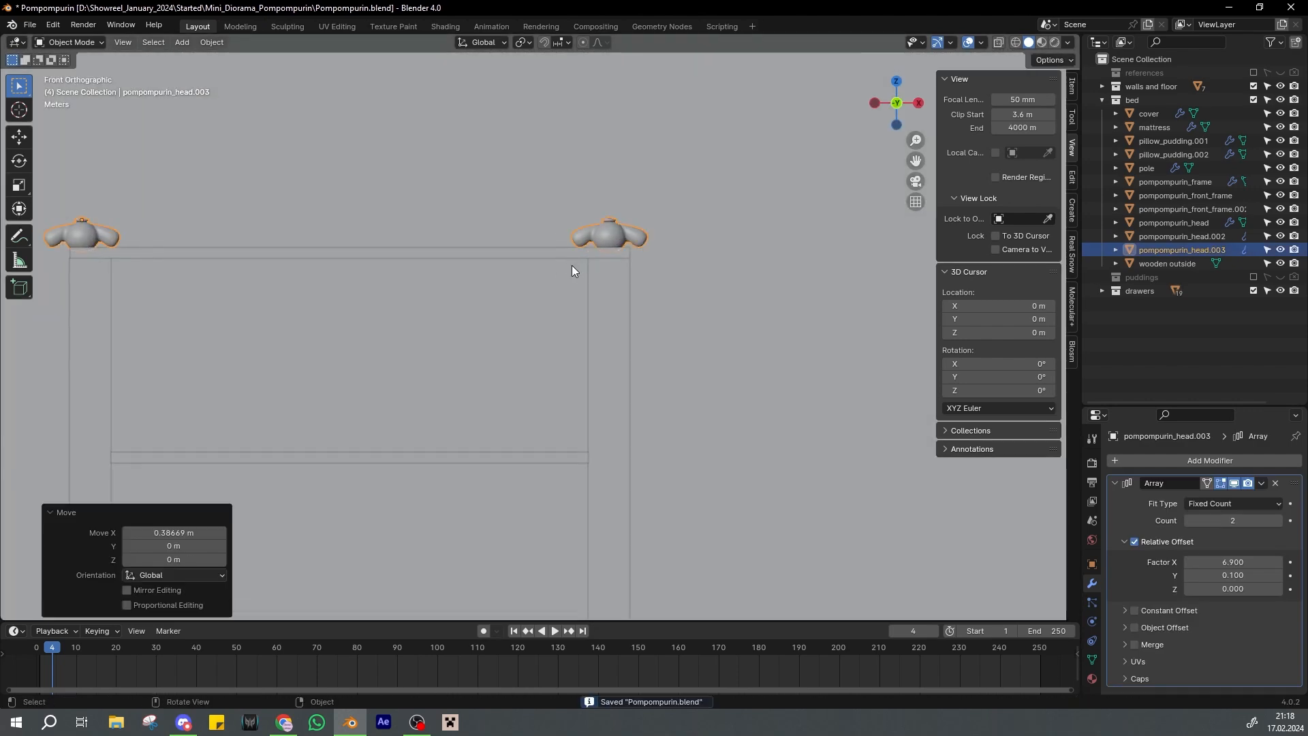
# Set the X offset factor of pompompurin_head.003's array to 7.0, save, and turn off the array's display
pyautogui.scroll(1, 604, 263)
pyautogui.keyDown('shift'); pyautogui.moveTo(571, 264); pyautogui.dragTo(701, 343, button='middle'); pyautogui.keyUp('shift')
pyautogui.click(1189, 563)
pyautogui.scroll(-1, 613, 286)
pyautogui.scroll(1, 591, 334)
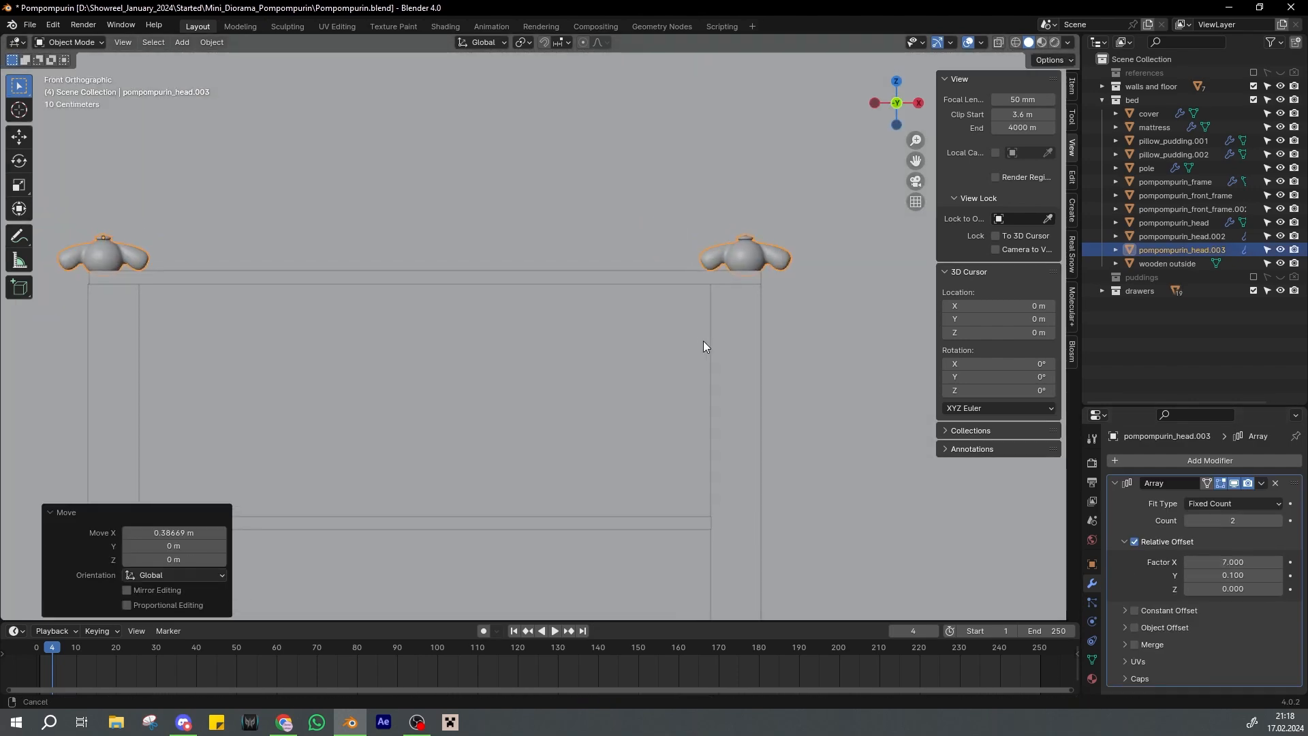
pyautogui.press('s')
pyautogui.press('x')
pyautogui.rightClick(778, 372)
pyautogui.hotkey('ctrl', 's')
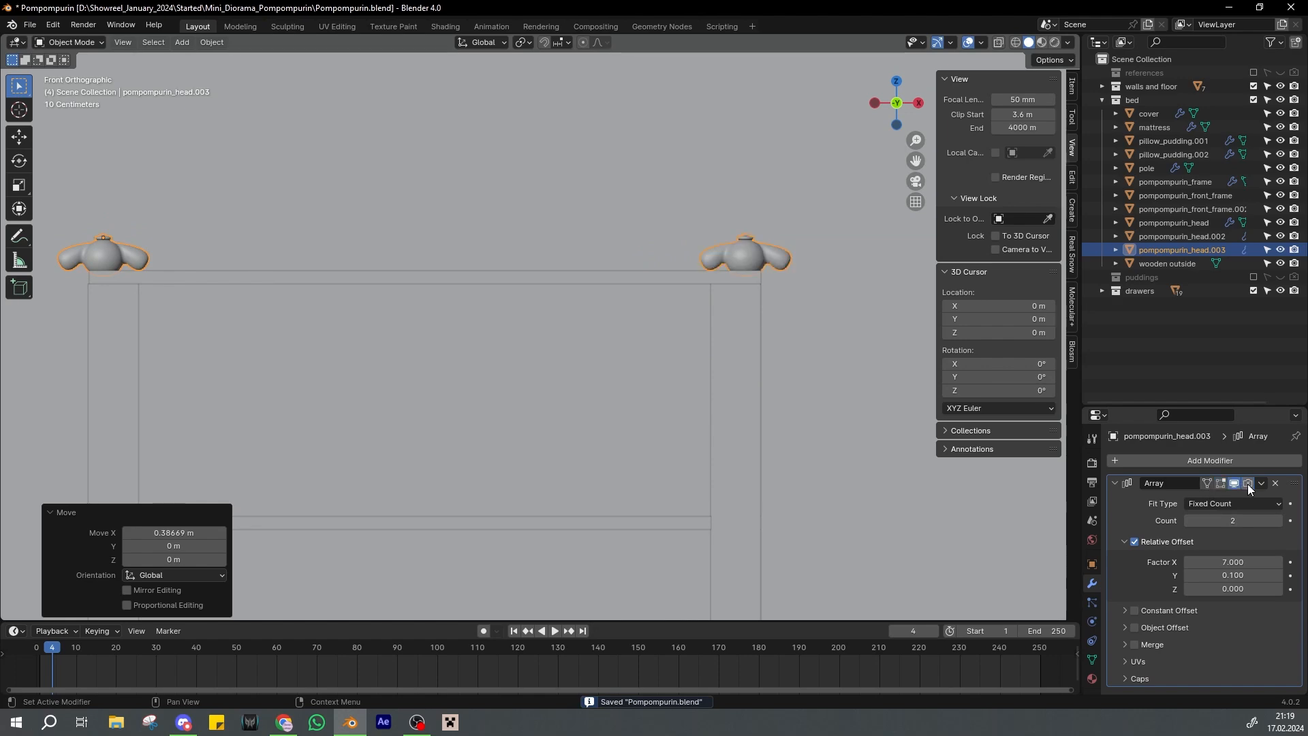
# Scale the shelf's posts (pole.002) by about 1.036 along Z and adjust their height position along Z
pyautogui.click(614, 436)
pyautogui.press('KP_7')
pyautogui.keyDown('shift'); pyautogui.moveTo(431, 337); pyautogui.dragTo(439, 391, button='middle'); pyautogui.keyUp('shift')
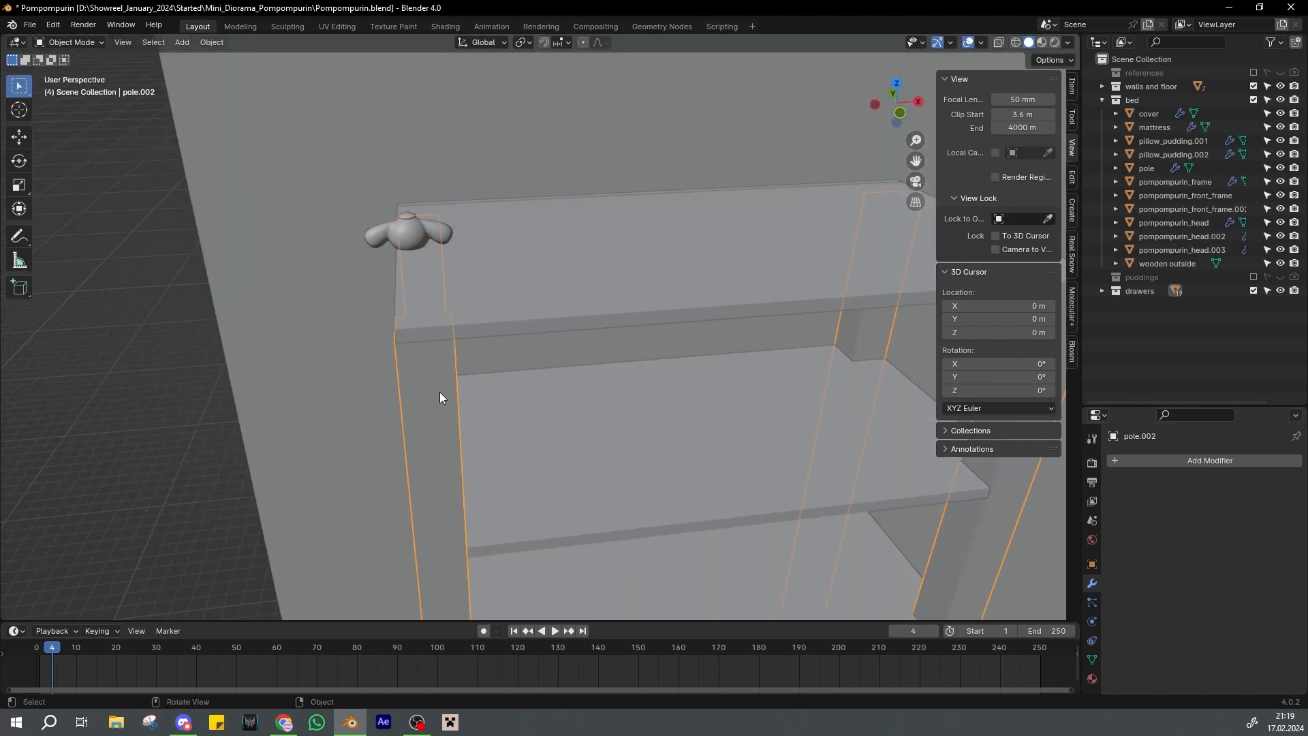
pyautogui.scroll(-2, 518, 381)
pyautogui.hotkey('ctrl', 's')
pyautogui.press('s')
pyautogui.press('z')
pyautogui.click(616, 367)
pyautogui.scroll(-4, 616, 367)
pyautogui.moveTo(618, 368); pyautogui.dragTo(630, 291, button='middle')
pyautogui.press('g')
pyautogui.press('z')
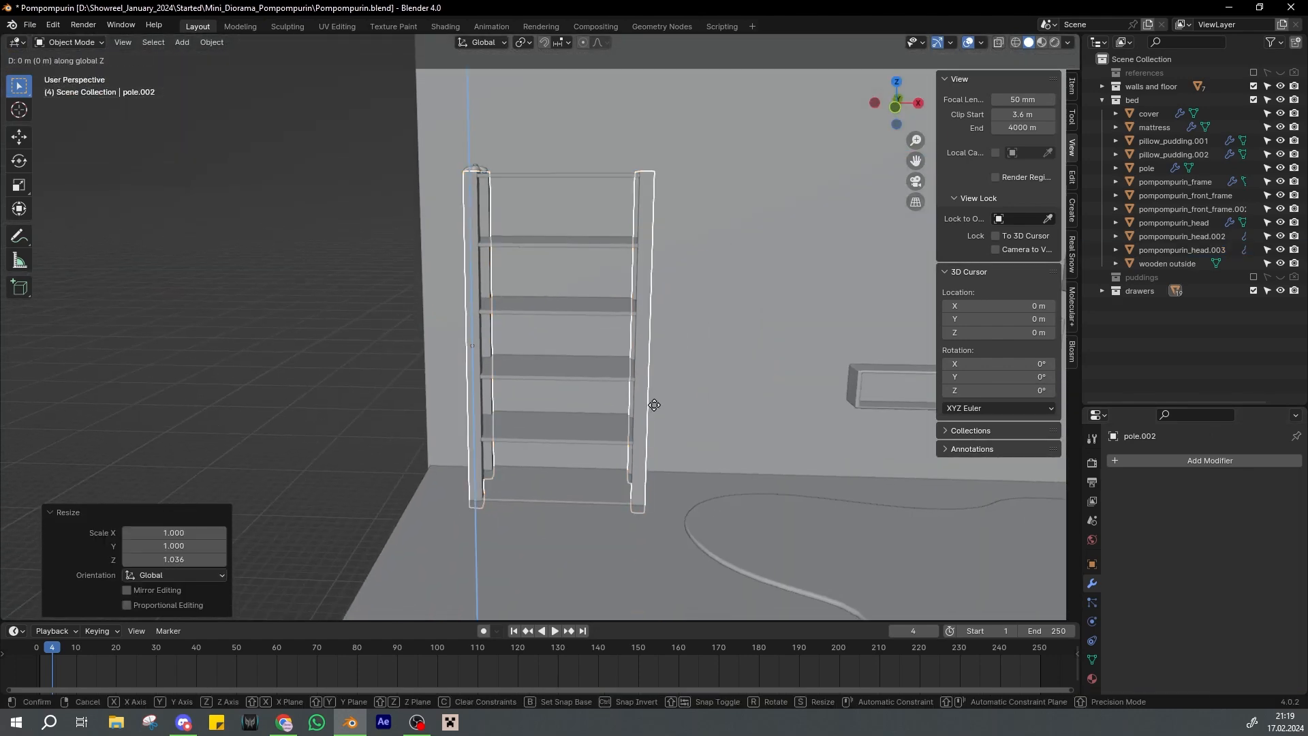
pyautogui.click(654, 404)
pyautogui.moveTo(654, 405); pyautogui.dragTo(657, 432, button='middle')
# Center pompompurin_head.003 on the shelf's front post in the top view, moving it along Y and X, and save
pyautogui.click(605, 357)
pyautogui.hotkey('ctrl', 's')
pyautogui.press('KP_7')
pyautogui.scroll(1, 605, 358)
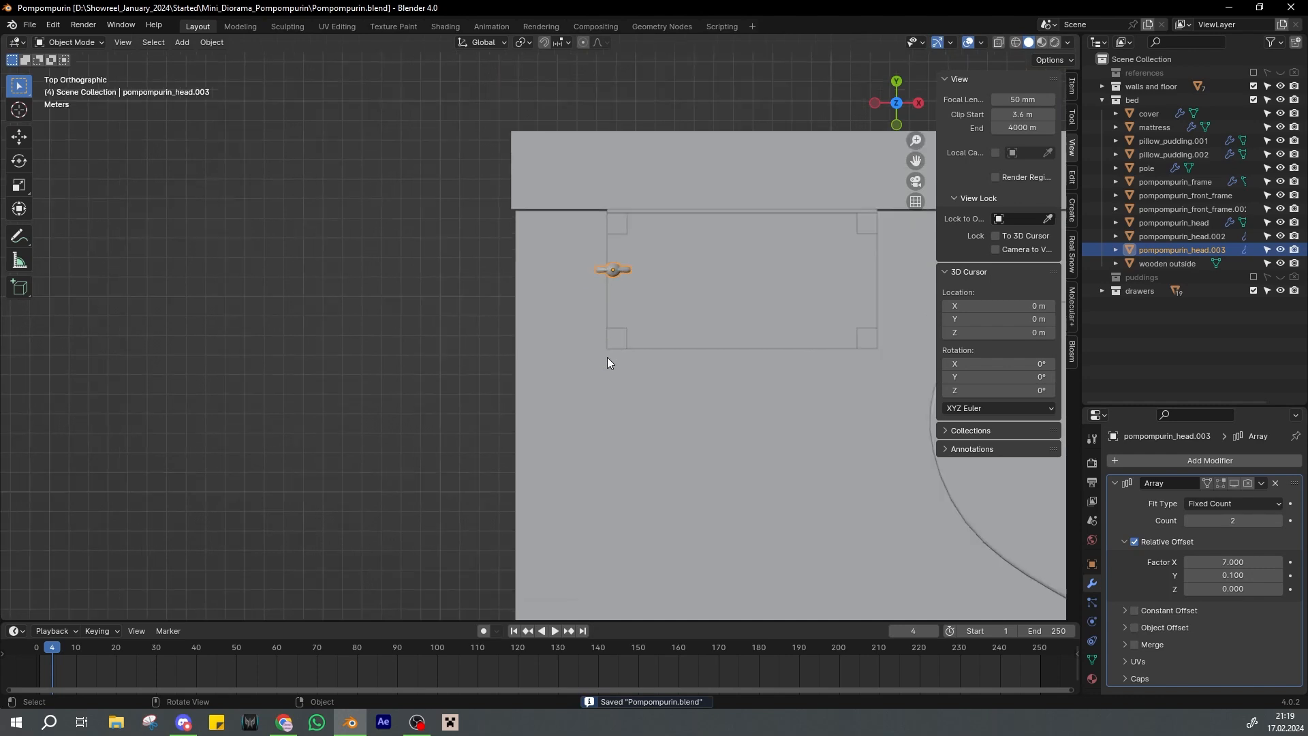
pyautogui.keyDown('shift'); pyautogui.moveTo(607, 357); pyautogui.dragTo(512, 364, button='middle'); pyautogui.keyUp('shift')
pyautogui.scroll(6, 525, 351)
pyautogui.press('g')
pyautogui.press('y')
pyautogui.click(559, 553)
pyautogui.press('g')
pyautogui.press('x')
pyautogui.click(538, 455)
pyautogui.scroll(-2, 536, 453)
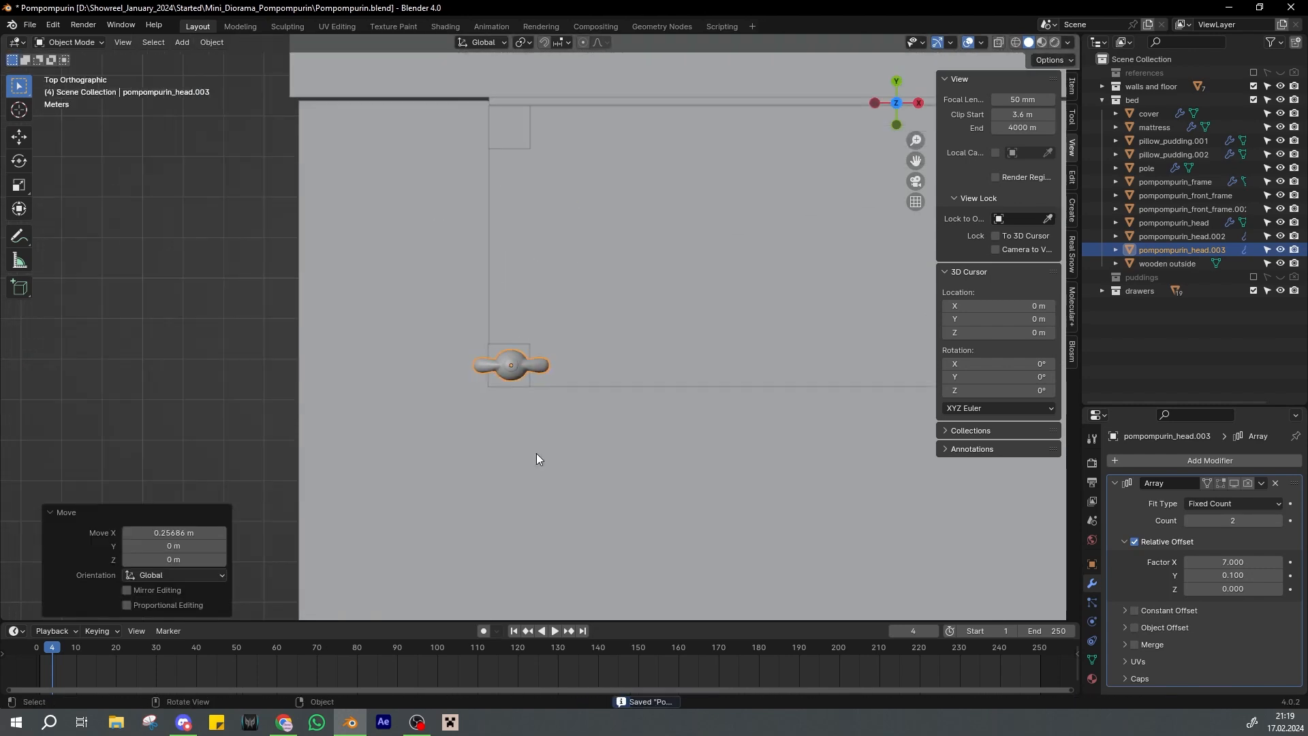
pyautogui.scroll(3, 537, 459)
pyautogui.press('g')
pyautogui.click(581, 426)
pyautogui.hotkey('ctrl', 's')
# Turn the array's display back on, set its offset factors to X 6.8 and Y 0, and save
pyautogui.scroll(-7, 549, 400)
pyautogui.scroll(2, 549, 382)
pyautogui.moveTo(1208, 483); pyautogui.dragTo(1248, 483)
pyautogui.scroll(2, 647, 354)
pyautogui.click(1191, 562)
pyautogui.click(1192, 562)
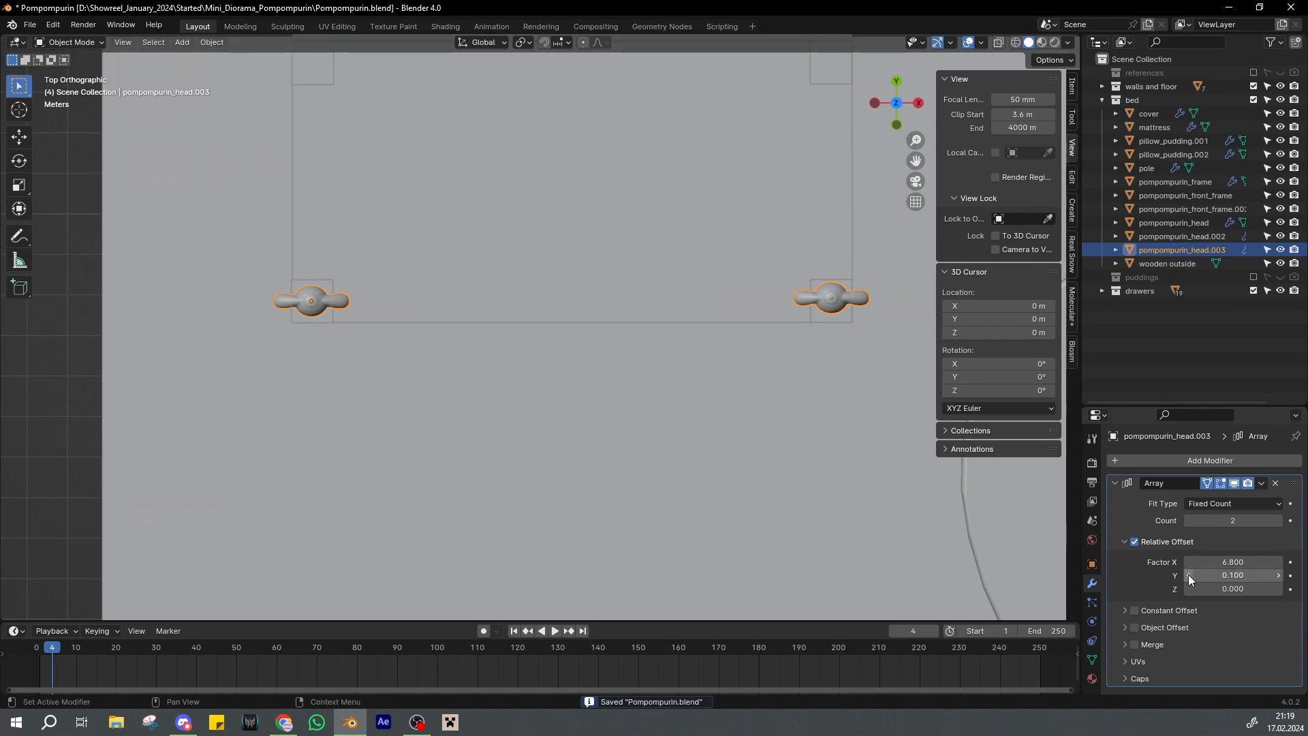
pyautogui.click(1188, 575)
pyautogui.scroll(-2, 684, 411)
pyautogui.hotkey('ctrl', 's')
# Duplicate pompompurin_head.003, move the copy about 5.9 m along Y onto the shelf's rear posts, and save
pyautogui.hotkey('shift', 'd')
pyautogui.rightClick(680, 399)
pyautogui.press('g')
pyautogui.press('y')
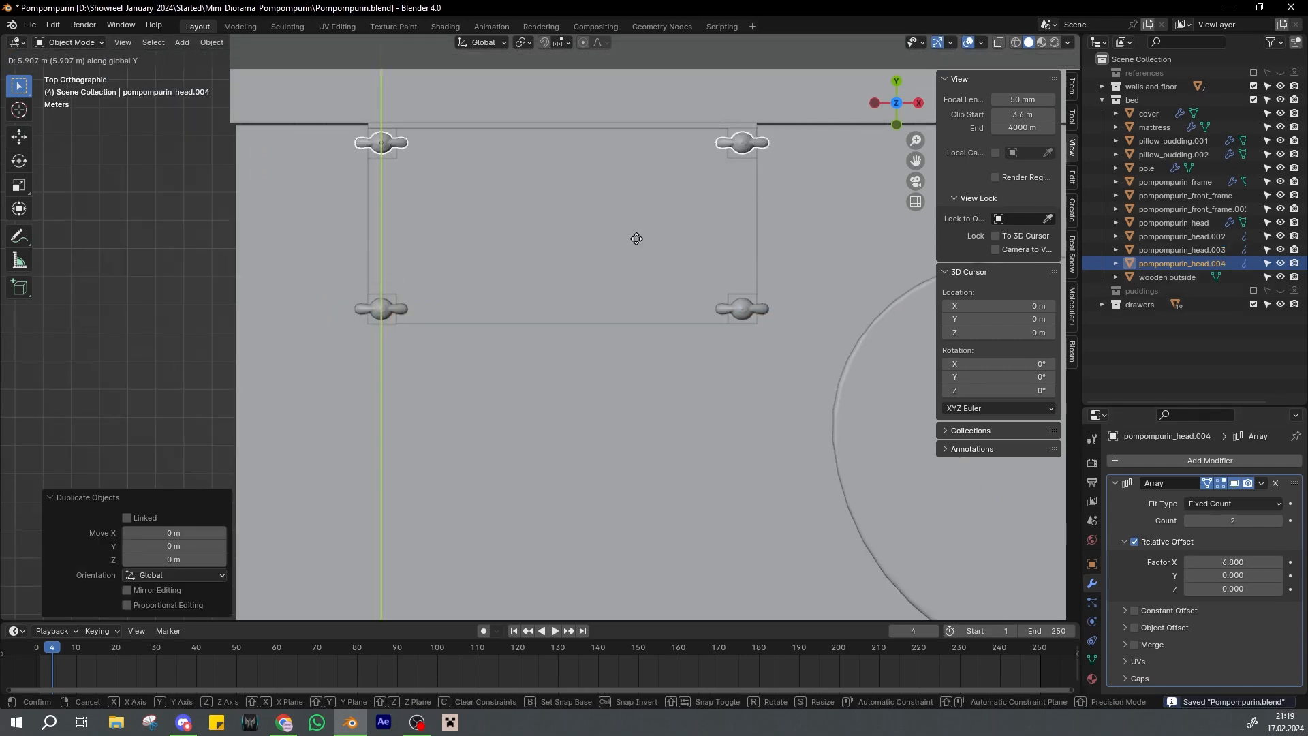
pyautogui.click(637, 239)
pyautogui.hotkey('ctrl', 's')
# Raise both shelf head pairs together along Z in the front view so they sit on the posts, and save
pyautogui.moveTo(637, 245); pyautogui.dragTo(569, 351, button='middle')
pyautogui.scroll(-1, 680, 421)
pyautogui.keyDown('shift'); pyautogui.click(730, 288); pyautogui.keyUp('shift')
pyautogui.press('KP_1')
pyautogui.scroll(3, 658, 361)
pyautogui.press('g')
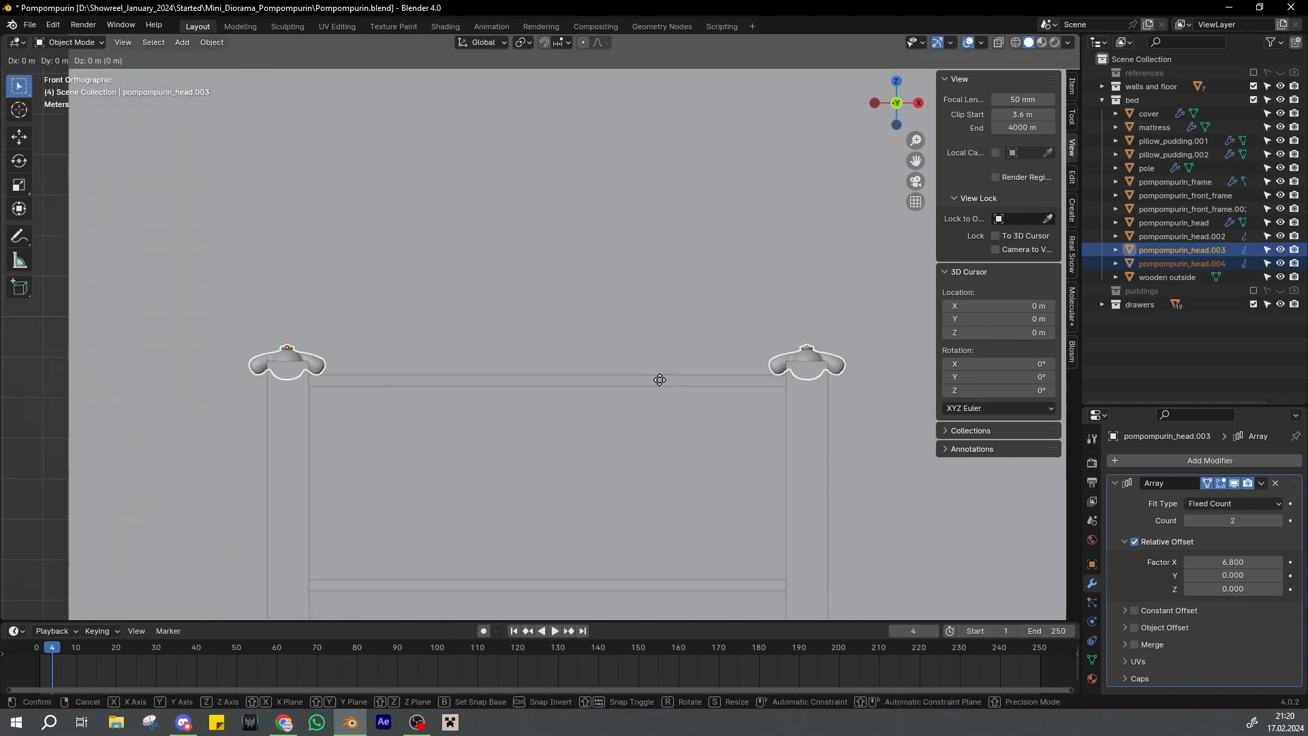
pyautogui.press('z')
pyautogui.click(654, 362)
pyautogui.hotkey('ctrl', 's')
# Examine the head decorations on the bed and shelf from several angles across the bedroom, and save the file
pyautogui.click(709, 387)
pyautogui.moveTo(644, 316); pyautogui.dragTo(720, 341, button='middle')
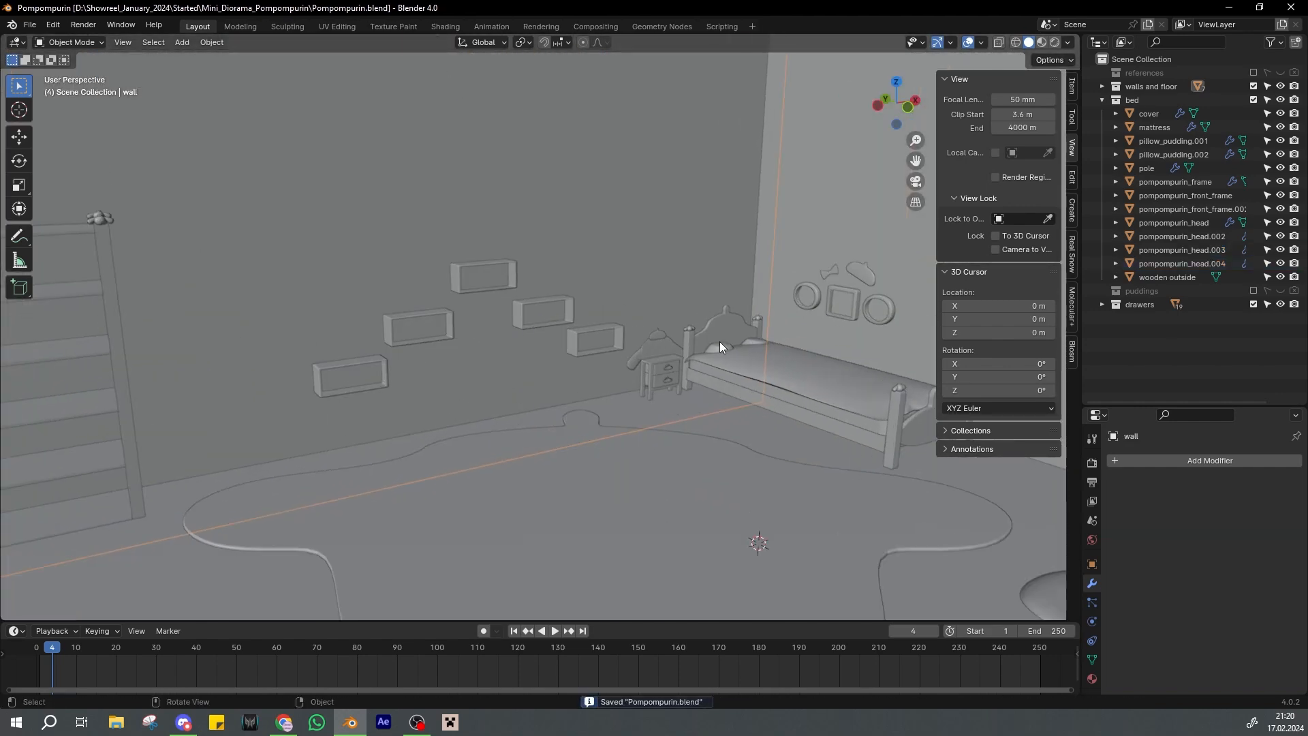
pyautogui.click(691, 331)
pyautogui.scroll(-4, 311, 301)
pyautogui.keyDown('shift'); pyautogui.moveTo(311, 301); pyautogui.dragTo(449, 315, button='middle'); pyautogui.keyUp('shift')
pyautogui.click(448, 305)
pyautogui.scroll(-1, 784, 375)
pyautogui.keyDown('shift'); pyautogui.moveTo(791, 380); pyautogui.dragTo(612, 296, button='middle'); pyautogui.keyUp('shift')
pyautogui.click(586, 346)
pyautogui.click(587, 345)
pyautogui.scroll(6, 586, 345)
pyautogui.click(559, 339)
pyautogui.hotkey('ctrl', 's')
pyautogui.scroll(-4, 559, 340)
pyautogui.scroll(-5, 538, 359)
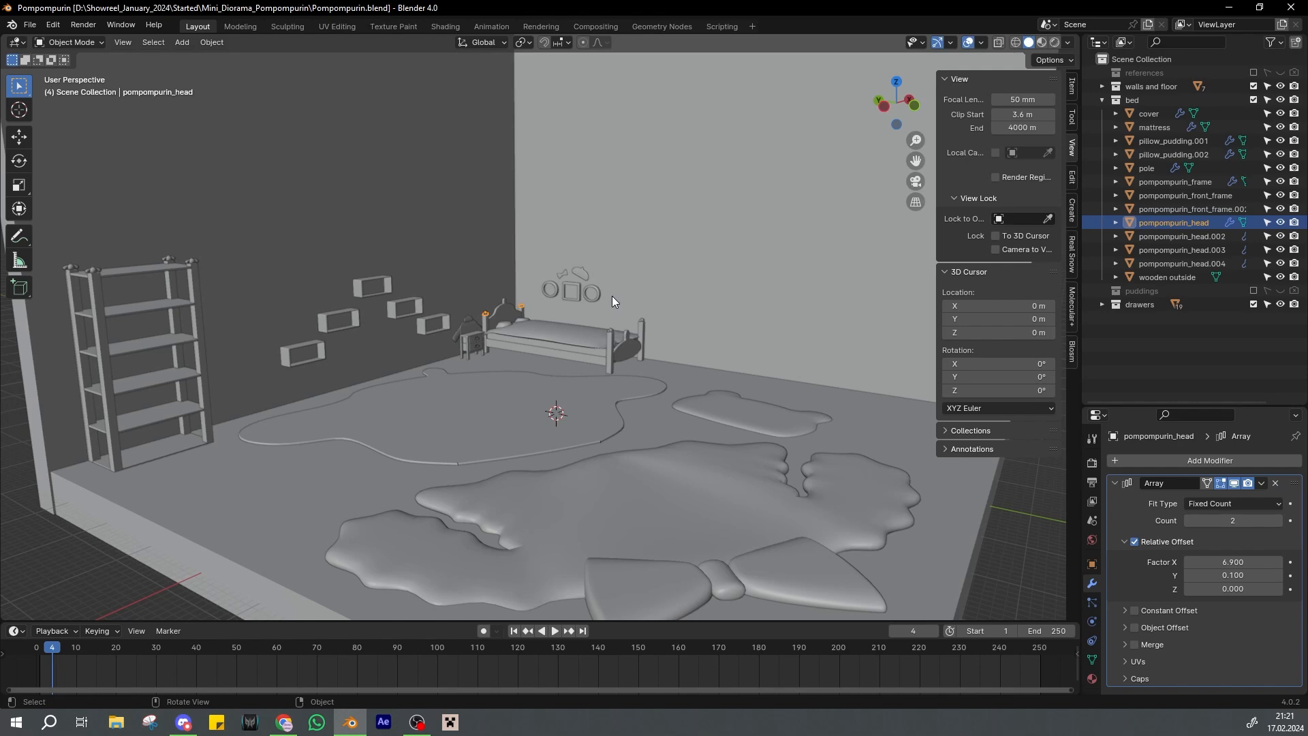
pyautogui.moveTo(612, 296); pyautogui.dragTo(489, 243, button='middle')
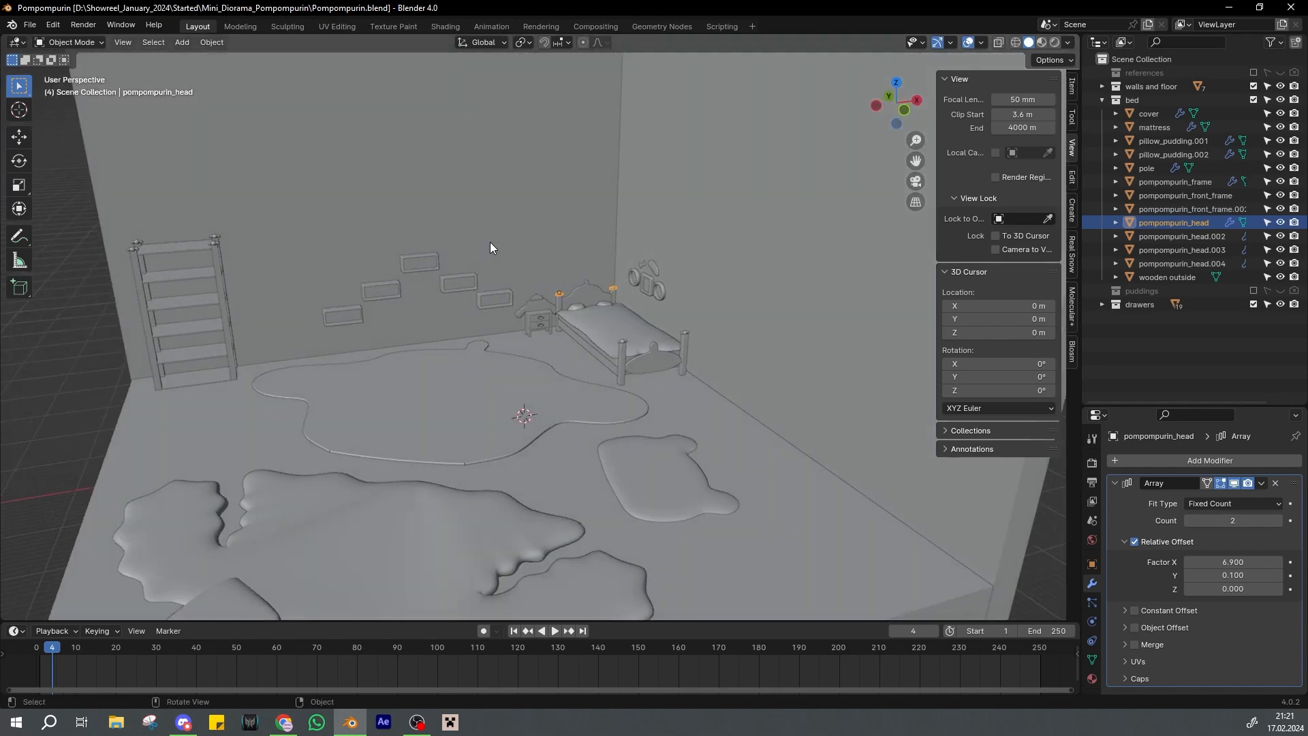
# Select both room walls, scale them taller along Z, and move them along Z, with the file saved beforehand
pyautogui.scroll(-4, 489, 242)
pyautogui.hotkey('ctrl', 's')
pyautogui.moveTo(489, 242); pyautogui.dragTo(674, 287, button='middle')
pyautogui.click(582, 251)
pyautogui.hotkey('ctrl', 's')
pyautogui.keyDown('shift'); pyautogui.click(710, 321); pyautogui.keyUp('shift')
pyautogui.press('s')
pyautogui.press('z')
pyautogui.click(689, 315)
pyautogui.press('g')
pyautogui.press('z')
pyautogui.click(665, 302)
# Refine the walls' height and vertical position along Z in the front view, and save
pyautogui.press('KP_1')
pyautogui.scroll(4, 682, 304)
pyautogui.press('s')
pyautogui.press('z')
pyautogui.keyDown('shift'); pyautogui.moveTo(821, 307); pyautogui.dragTo(591, 295, button='middle'); pyautogui.keyUp('shift')
pyautogui.click(714, 283)
pyautogui.press('g')
pyautogui.press('z')
pyautogui.click(714, 283)
pyautogui.hotkey('ctrl', 's')
pyautogui.scroll(5, 592, 290)
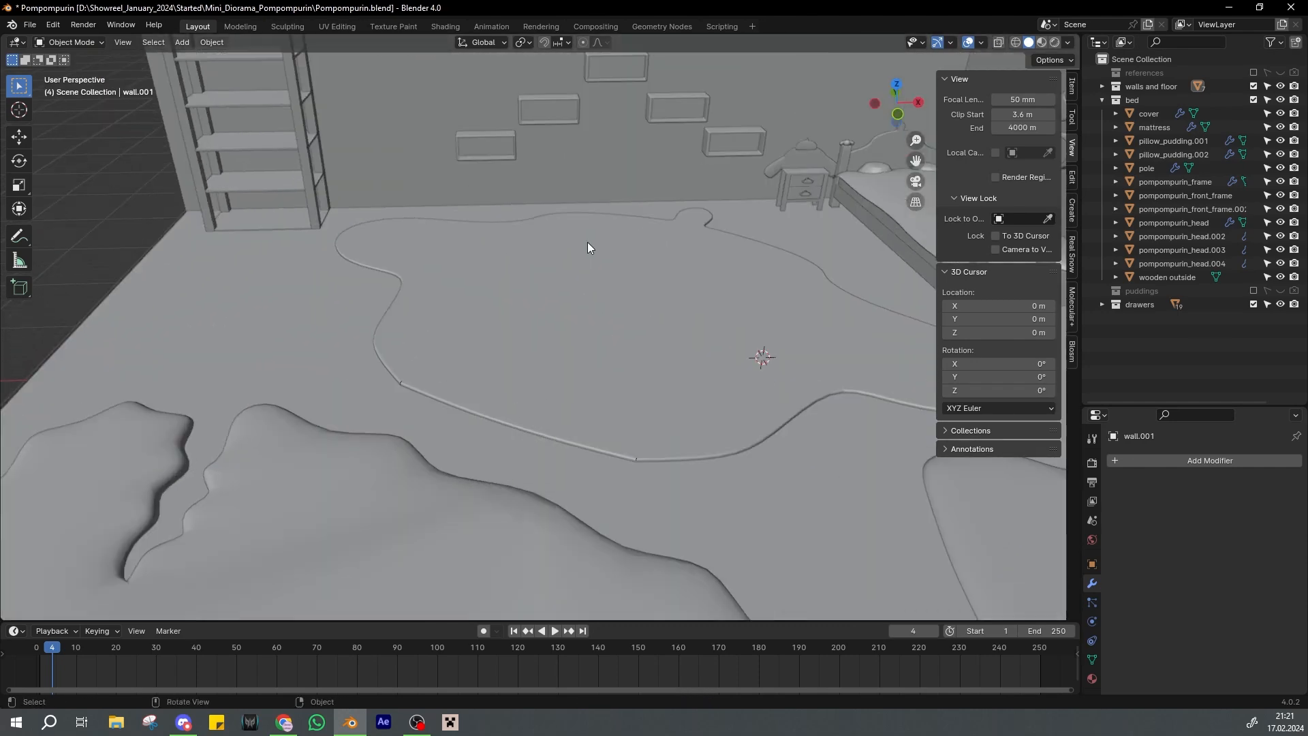
# Raise the five wall-mounted drawers together about 7.3 m along Z on the back wall, and save
pyautogui.keyDown('shift'); pyautogui.moveTo(587, 243); pyautogui.dragTo(591, 403, button='middle'); pyautogui.keyUp('shift')
pyautogui.click(767, 228)
pyautogui.keyDown('shift'); pyautogui.click(844, 287); pyautogui.keyUp('shift')
pyautogui.scroll(-2, 554, 373)
pyautogui.hotkey('ctrl', 's')
pyautogui.press('g')
pyautogui.press('z')
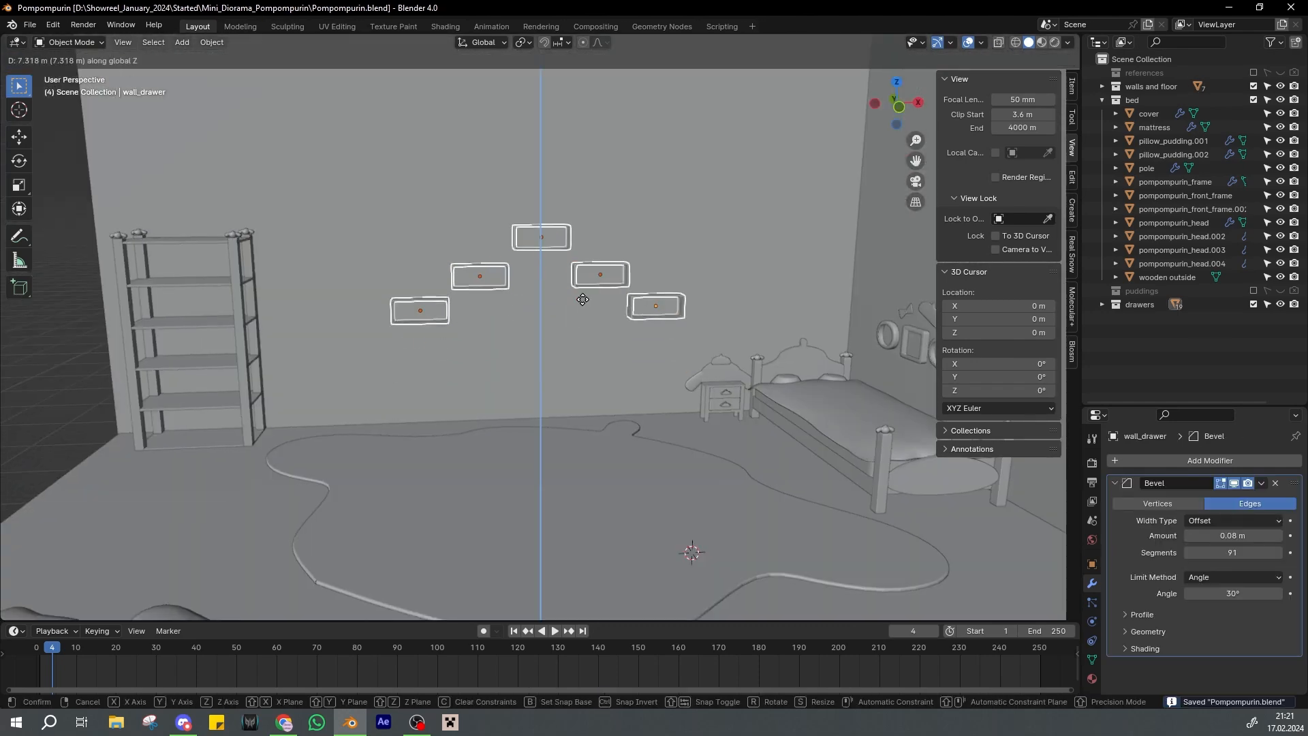
pyautogui.click(582, 300)
pyautogui.scroll(-3, 585, 327)
pyautogui.click(587, 342)
pyautogui.hotkey('ctrl', 's')
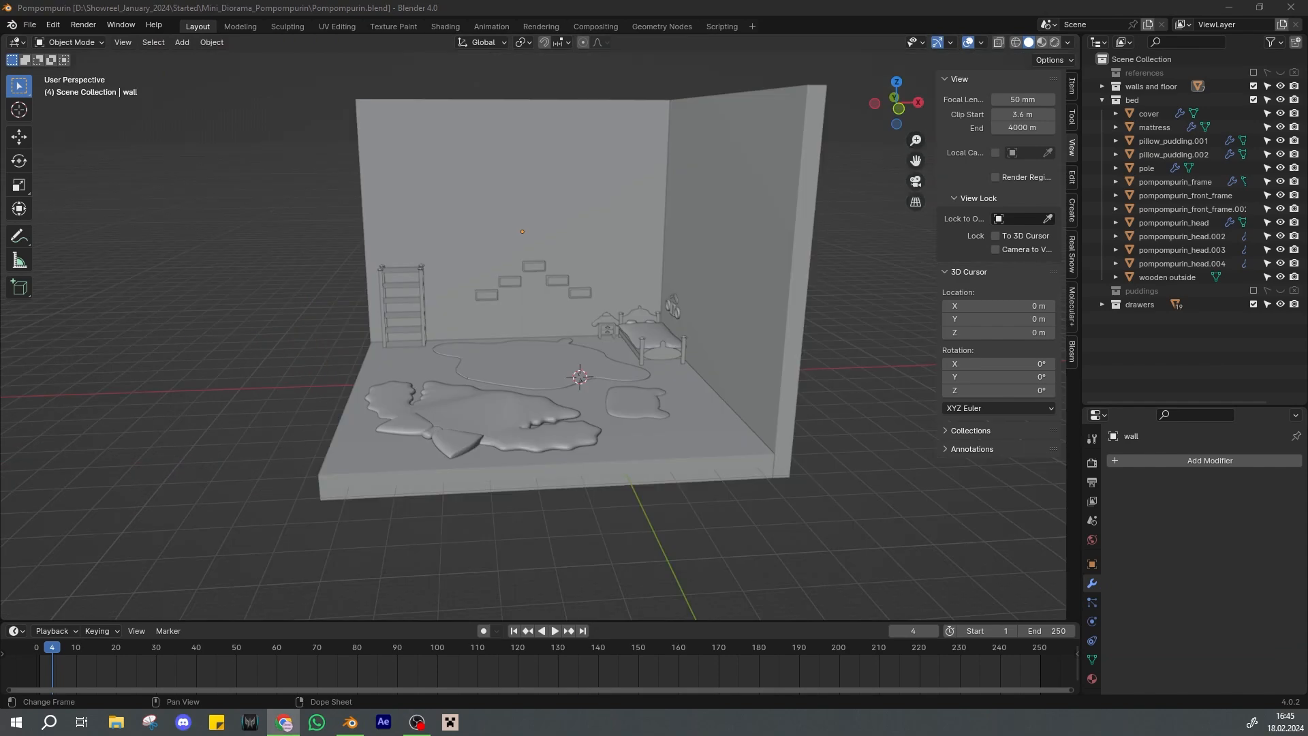
# Save the file with the nightstand in close view, and create a new collection named lamp
pyautogui.scroll(6, 573, 415)
pyautogui.click(683, 329)
pyautogui.scroll(5, 683, 324)
pyautogui.hotkey('ctrl', 's')
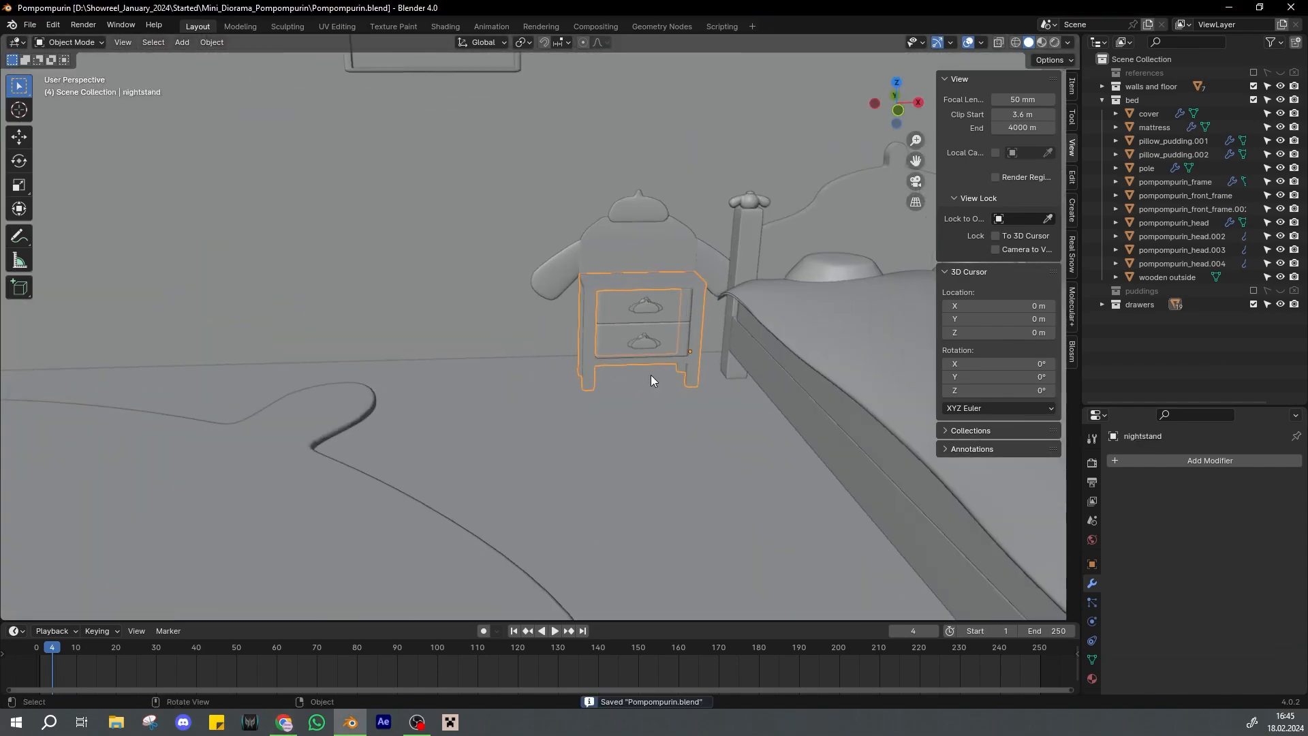
pyautogui.click(1102, 100)
pyautogui.rightClick(1129, 228)
pyautogui.click(1129, 229)
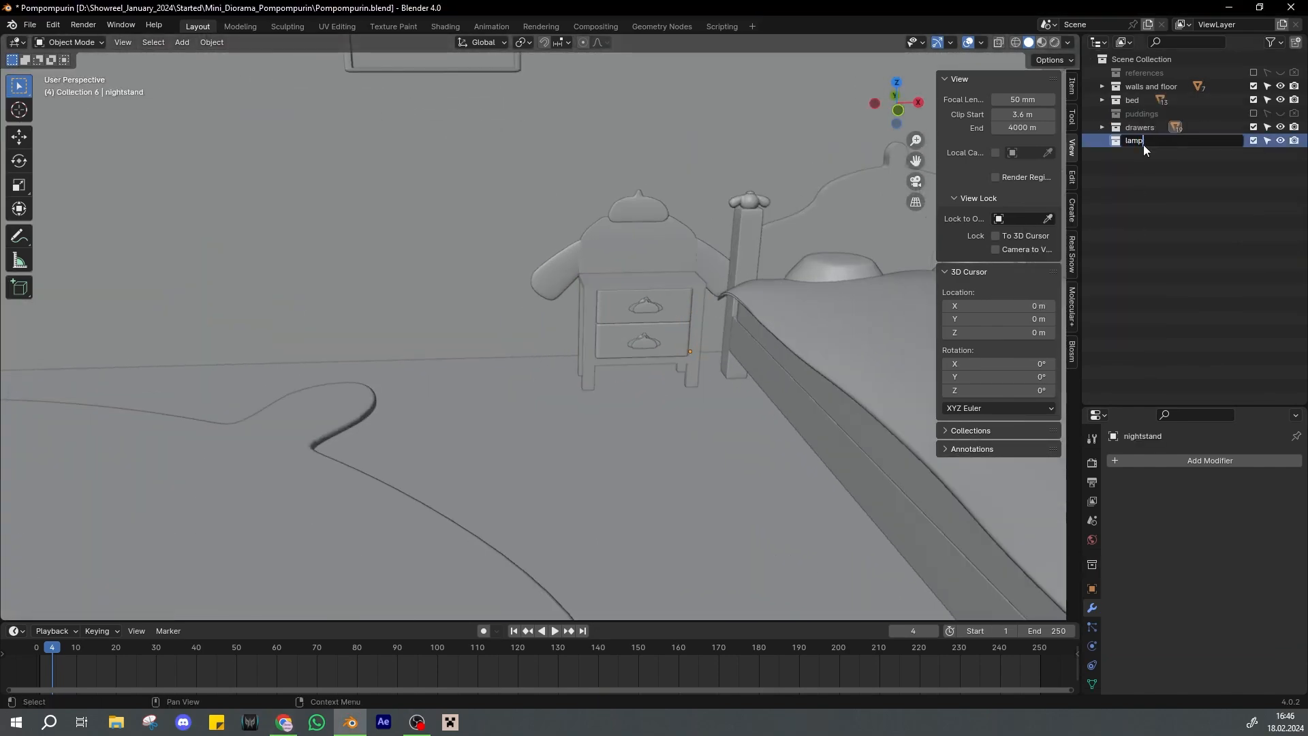
pyautogui.scroll(-3, 538, 338)
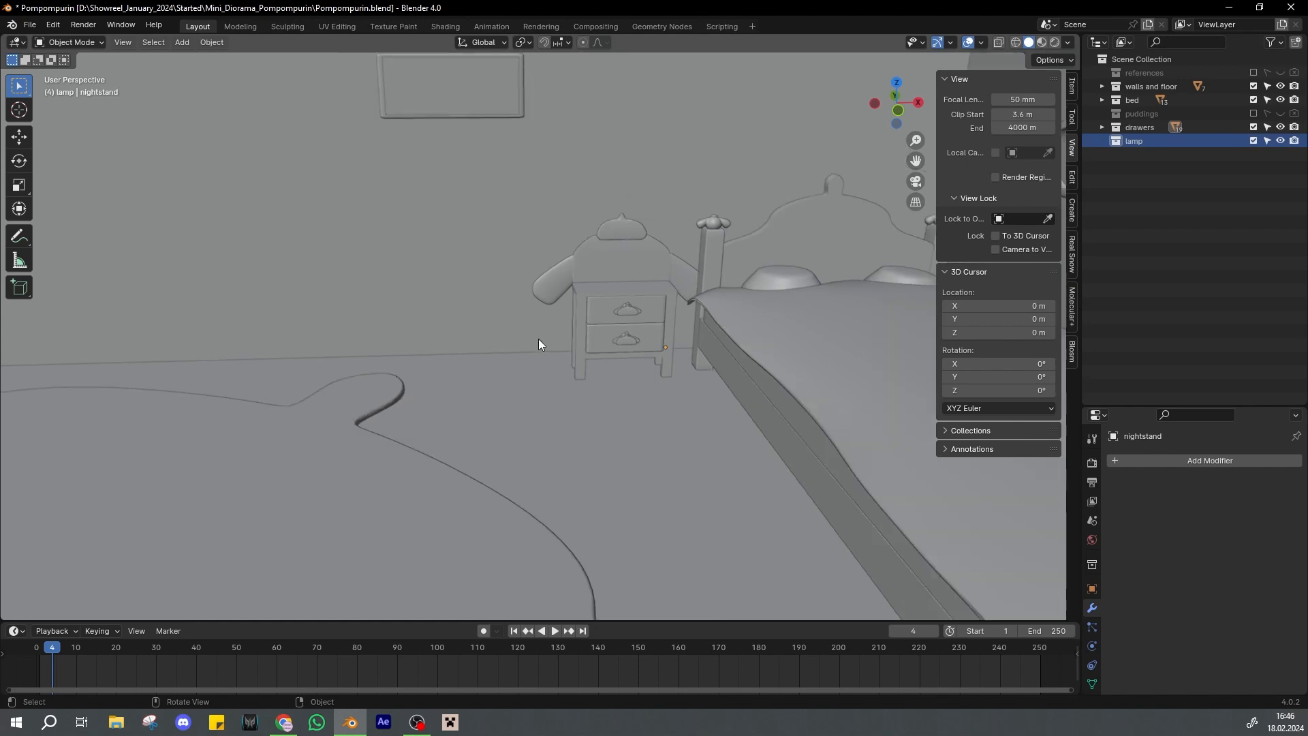
# Add a 2 m cube to the lamp collection and raise it about 1 m along Z
pyautogui.hotkey('shift', 'a')
pyautogui.click(595, 367)
pyautogui.scroll(-5, 564, 395)
pyautogui.press('KP_Decimal')
pyautogui.scroll(-5, 565, 398)
pyautogui.press('g')
pyautogui.press('z')
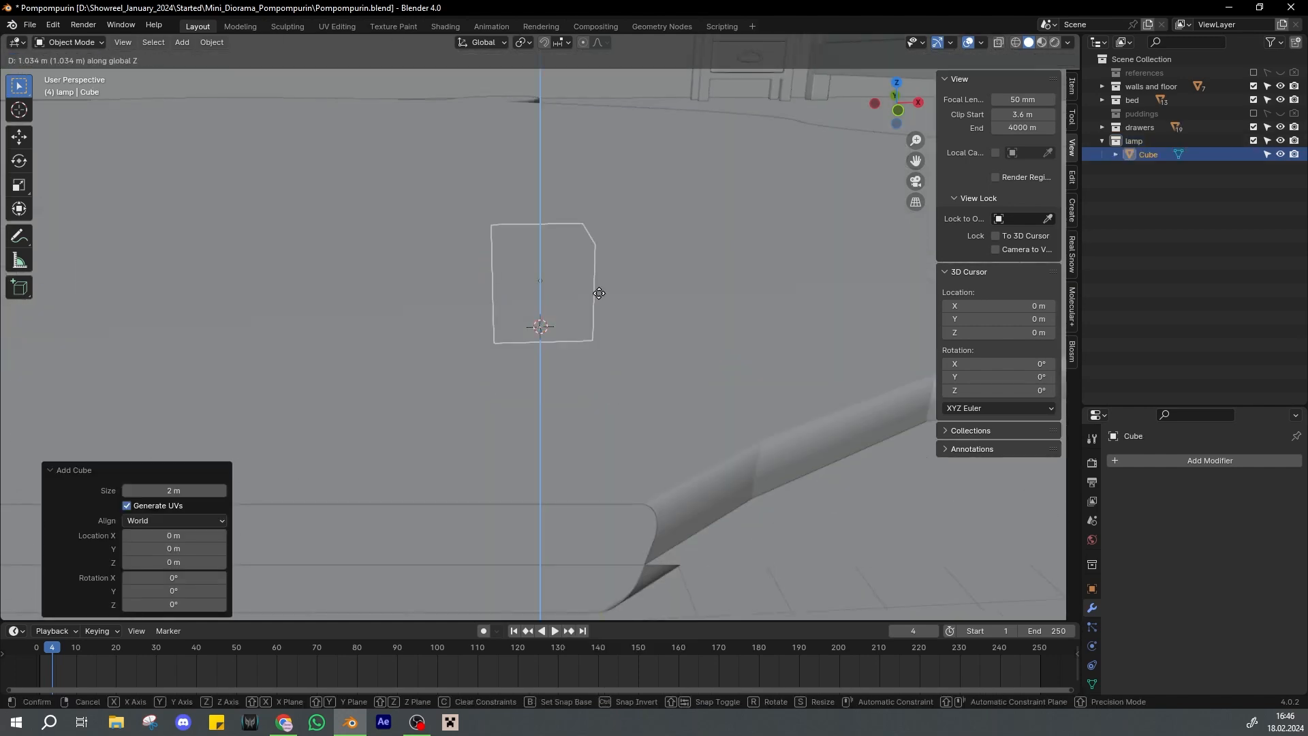
pyautogui.scroll(-6, 599, 289)
pyautogui.click(599, 288)
# Move the cube about 34 m along Y and about 18 m along X to the nightstand
pyautogui.moveTo(599, 287); pyautogui.dragTo(702, 311, button='middle')
pyautogui.press('g')
pyautogui.press('y')
pyautogui.click(293, 260)
pyautogui.press('g')
pyautogui.press('x')
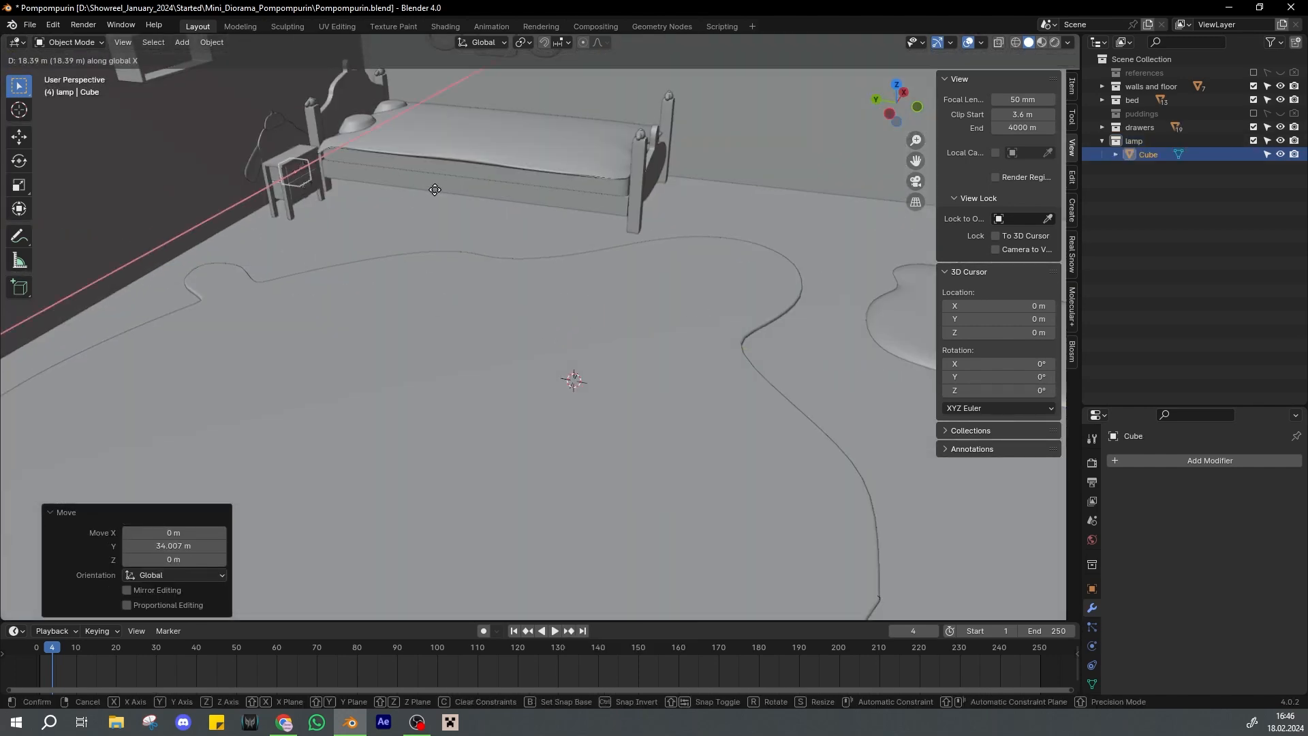
pyautogui.click(405, 209)
# Raise the cube about 3.9 m along Z onto the nightstand's top, and save
pyautogui.press('g')
pyautogui.press('y')
pyautogui.press('z')
pyautogui.click(433, 175)
pyautogui.press('KP_Decimal')
pyautogui.moveTo(572, 218); pyautogui.dragTo(471, 242, button='middle')
pyautogui.hotkey('ctrl', 's')
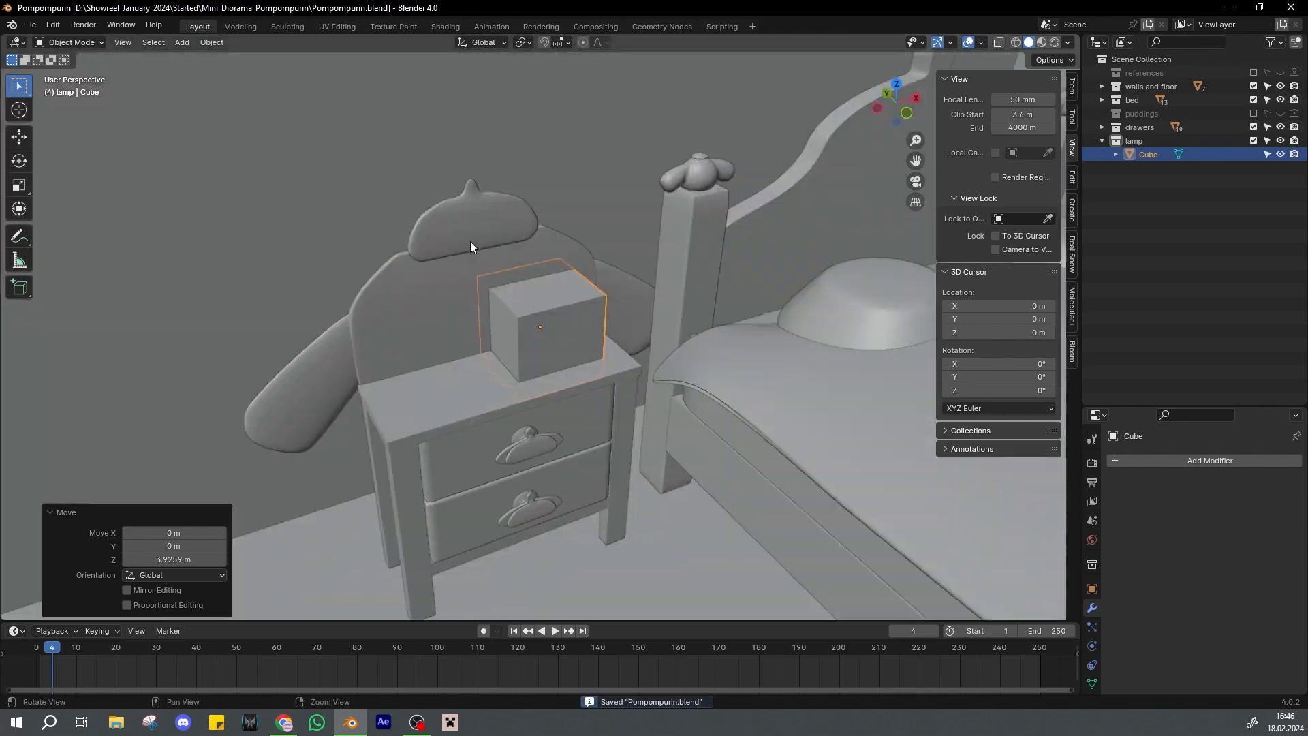
# Scale the nightstand's parts along Y to adjust its depth, and save the file
pyautogui.scroll(3, 470, 245)
pyautogui.click(345, 360)
pyautogui.moveTo(345, 360); pyautogui.dragTo(583, 412, button='middle')
pyautogui.press('Tab')
pyautogui.press('Tab')
pyautogui.click(587, 382)
pyautogui.press('s')
pyautogui.press('y')
pyautogui.click(649, 391)
pyautogui.press('s')
pyautogui.press('y')
pyautogui.click(628, 375)
pyautogui.hotkey('ctrl', 's')
# Shift the nightstand's front leg about 0.05 m along negative Y
pyautogui.click(542, 427)
pyautogui.press('g')
pyautogui.press('y')
pyautogui.click(562, 413)
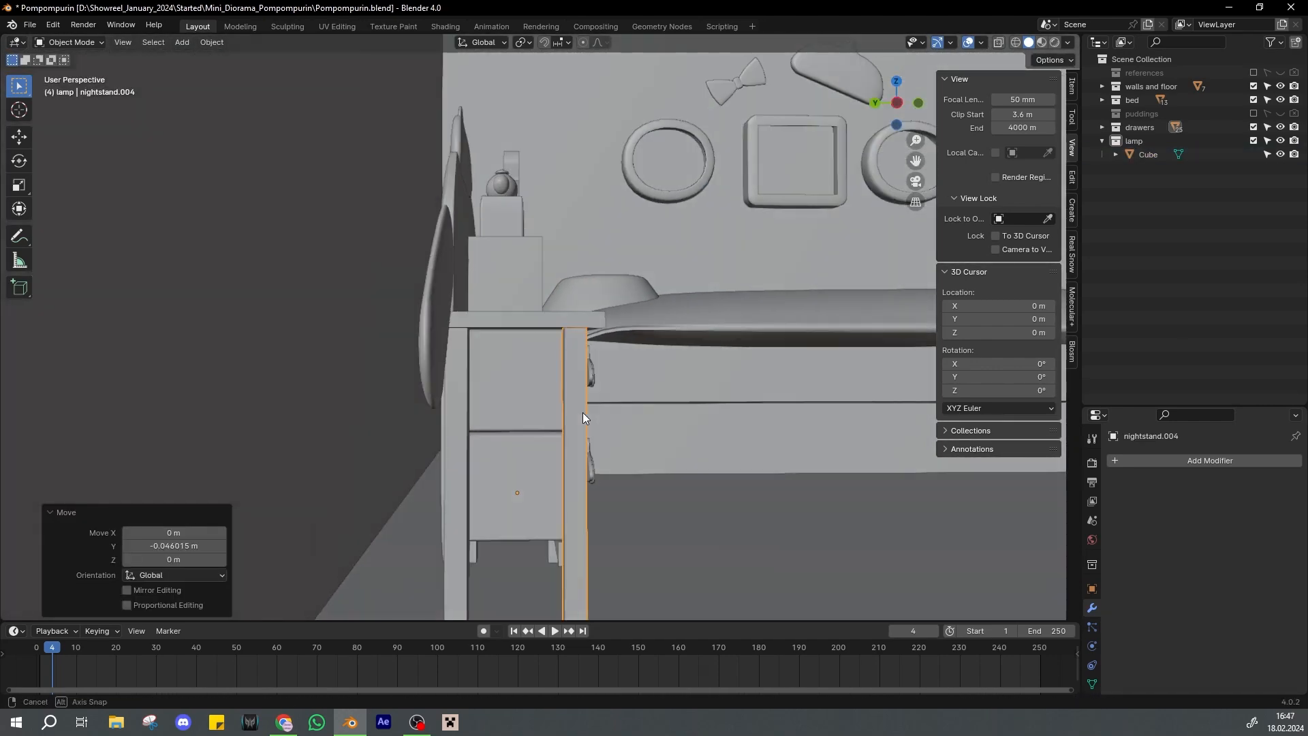
# Select the nightstand's top, legs and lower frame pieces together
pyautogui.keyDown('shift'); pyautogui.click(493, 382); pyautogui.keyUp('shift')
pyautogui.keyDown('shift'); pyautogui.click(468, 359); pyautogui.keyUp('shift')
pyautogui.moveTo(468, 359); pyautogui.dragTo(341, 391, button='middle')
pyautogui.keyDown('shift'); pyautogui.click(550, 399); pyautogui.keyUp('shift')
pyautogui.moveTo(594, 386); pyautogui.dragTo(580, 358, button='middle')
pyautogui.keyDown('shift'); pyautogui.click(522, 488); pyautogui.keyUp('shift')
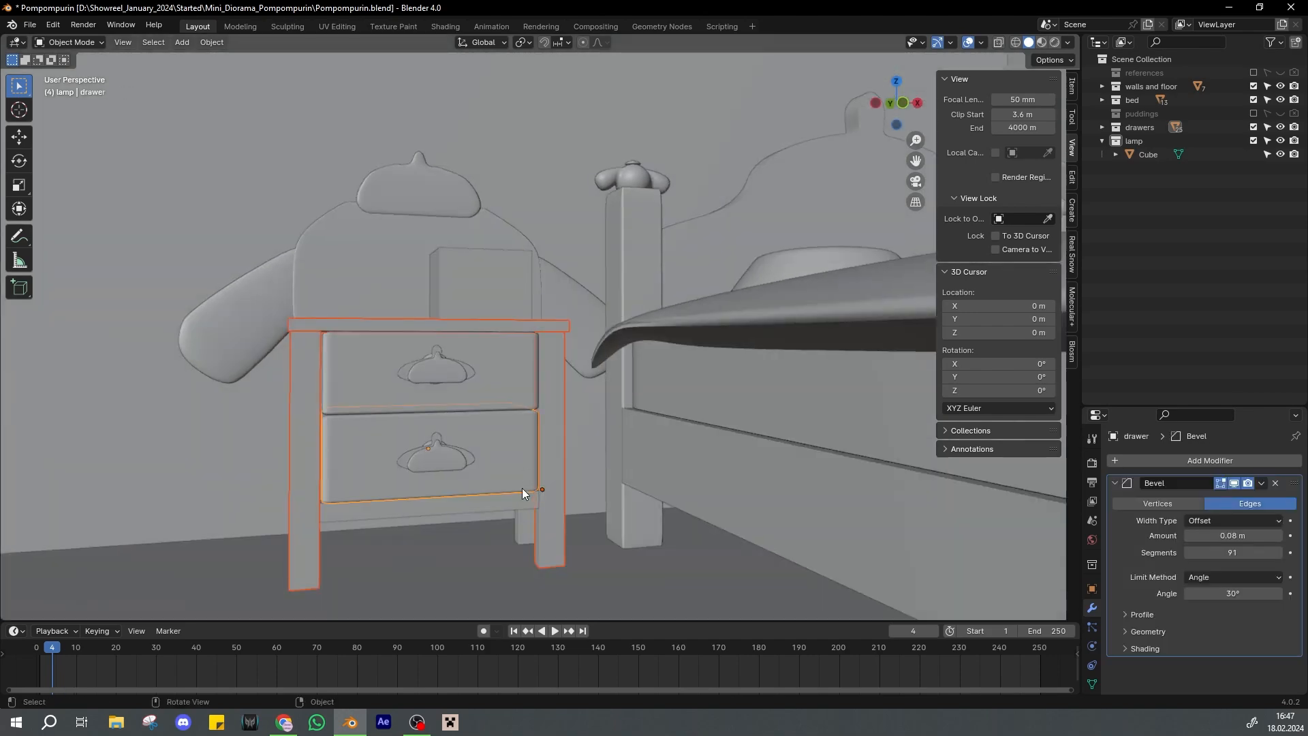
pyautogui.click(525, 501)
pyautogui.keyDown('shift'); pyautogui.click(546, 486); pyautogui.keyUp('shift')
pyautogui.keyDown('shift'); pyautogui.click(305, 409); pyautogui.keyUp('shift')
pyautogui.keyDown('shift'); pyautogui.click(358, 329); pyautogui.keyUp('shift')
pyautogui.moveTo(357, 328); pyautogui.dragTo(545, 402, button='middle')
pyautogui.keyDown('shift'); pyautogui.click(469, 477); pyautogui.keyUp('shift')
pyautogui.keyDown('shift'); pyautogui.click(534, 466); pyautogui.keyUp('shift')
pyautogui.keyDown('shift'); pyautogui.click(489, 520); pyautogui.keyUp('shift')
pyautogui.keyDown('shift'); pyautogui.click(495, 506); pyautogui.keyUp('shift')
pyautogui.moveTo(494, 501); pyautogui.dragTo(515, 424, button='middle')
# Duplicate the nightstand's side panel about 5.2 m along negative X, align the copy behind the opposite leg in the front view, and save
pyautogui.click(559, 387)
pyautogui.hotkey('shift', 'd')
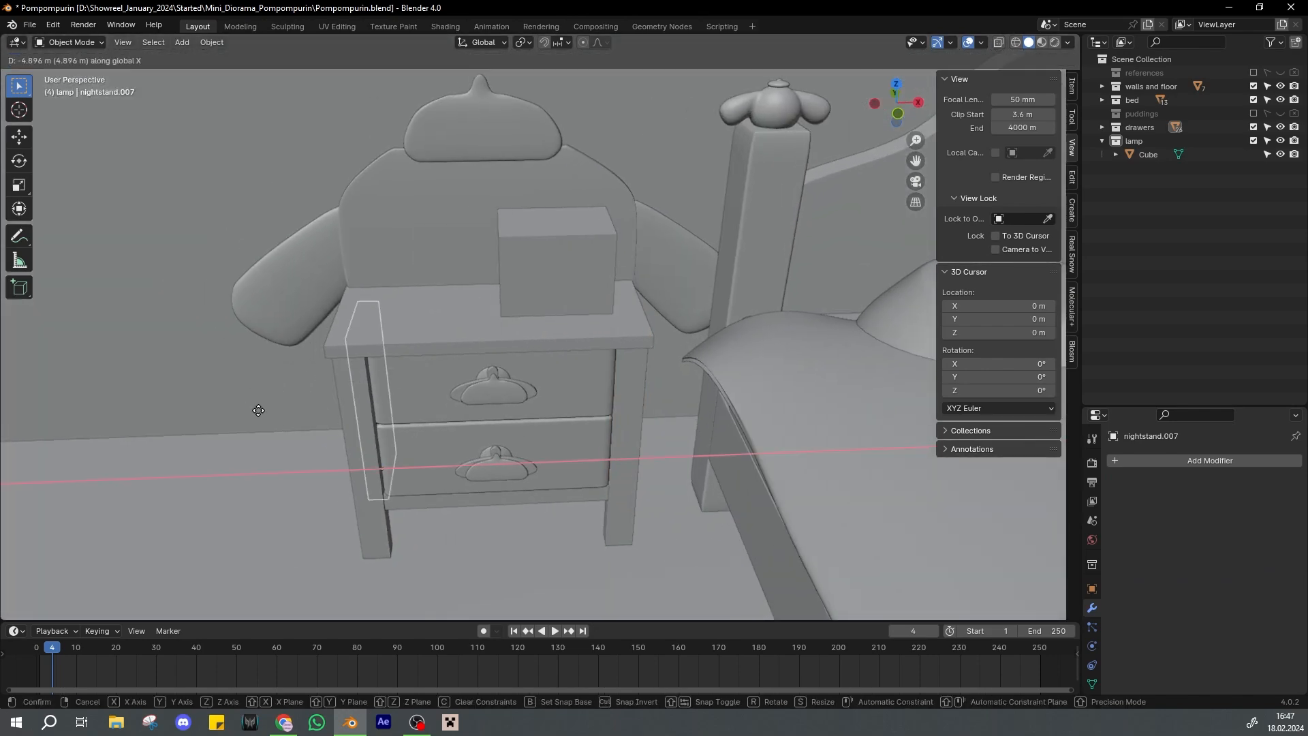
pyautogui.click(263, 410)
pyautogui.moveTo(266, 408); pyautogui.dragTo(459, 388, button='middle')
pyautogui.press('KP_1')
pyautogui.press('g')
pyautogui.press('x')
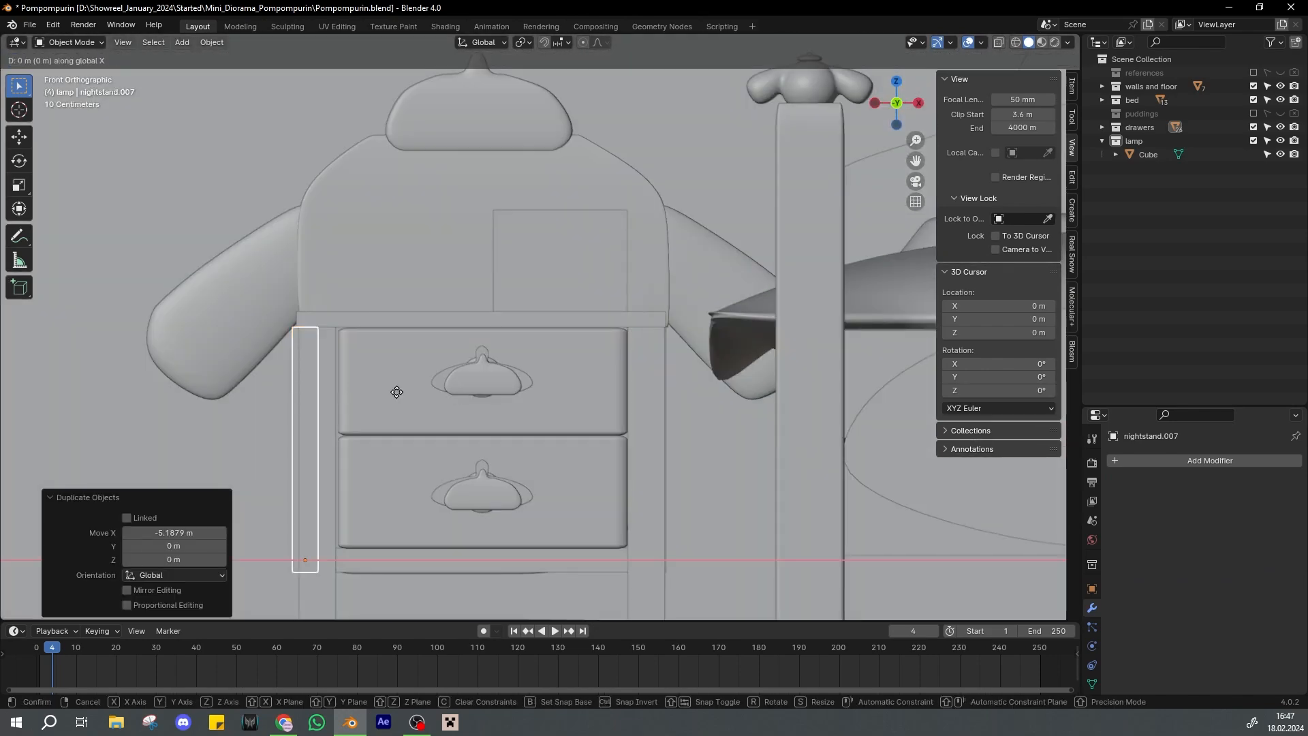
pyautogui.click(402, 397)
pyautogui.click(358, 320)
pyautogui.hotkey('ctrl', 's')
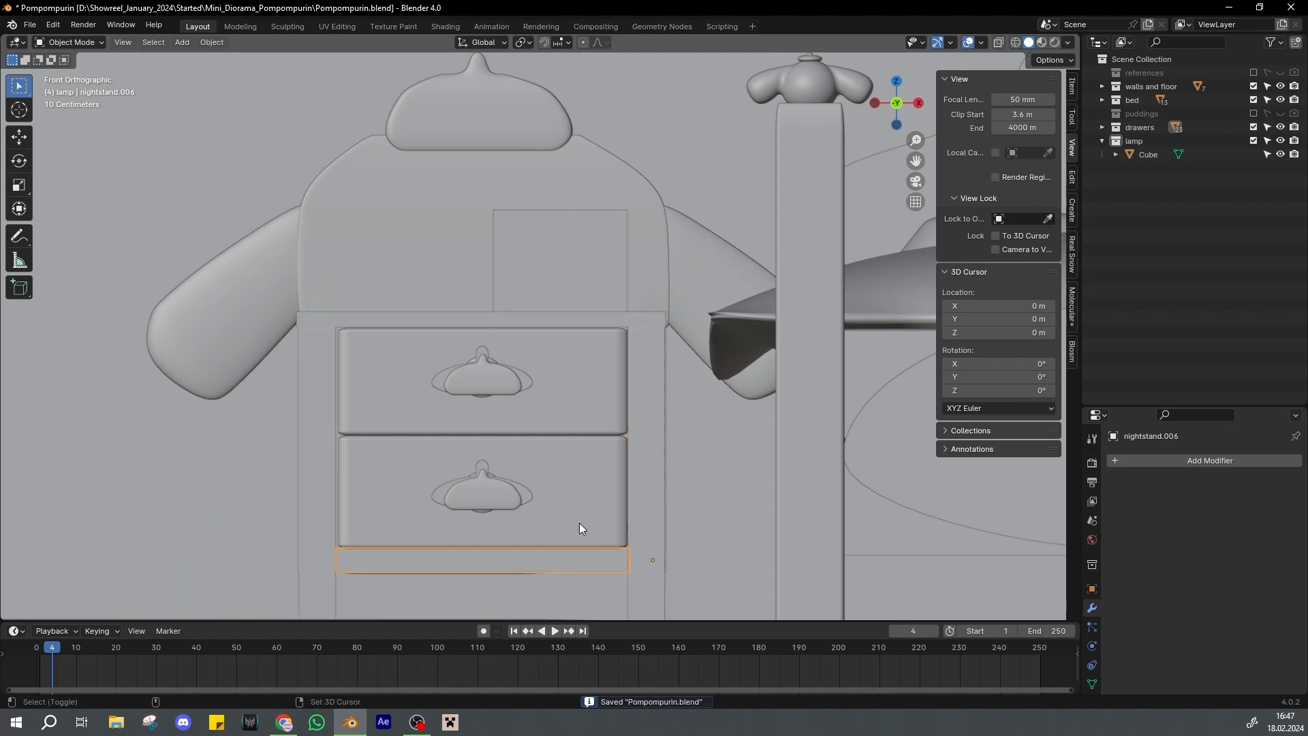
# Move the drawer handles' pompompurin_front_frame.002 object from the bed collection into the drawers collection
pyautogui.click(495, 398)
pyautogui.moveTo(494, 399); pyautogui.dragTo(516, 443, button='middle')
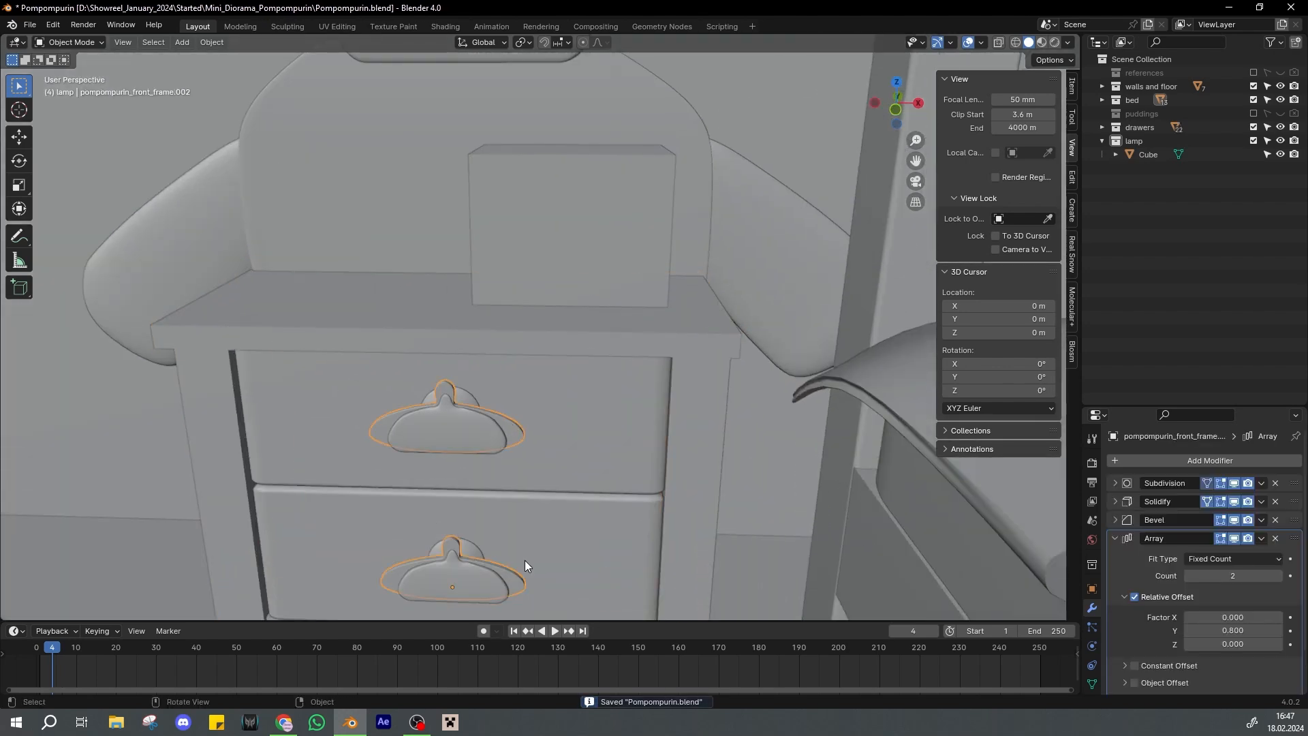
pyautogui.click(444, 432)
pyautogui.press('KP_Decimal')
pyautogui.press('KP_Decimal')
pyautogui.click(517, 432)
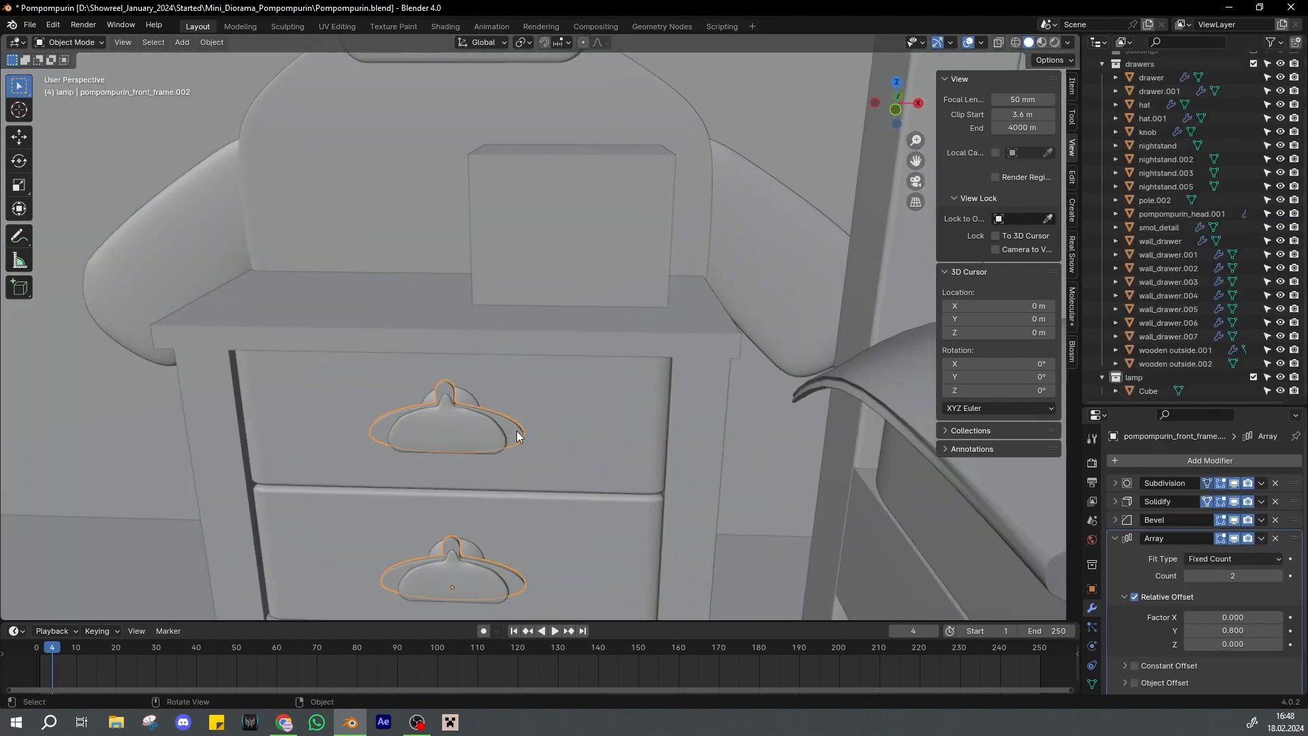
pyautogui.press('KP_Decimal')
pyautogui.moveTo(1137, 308); pyautogui.dragTo(1137, 307)
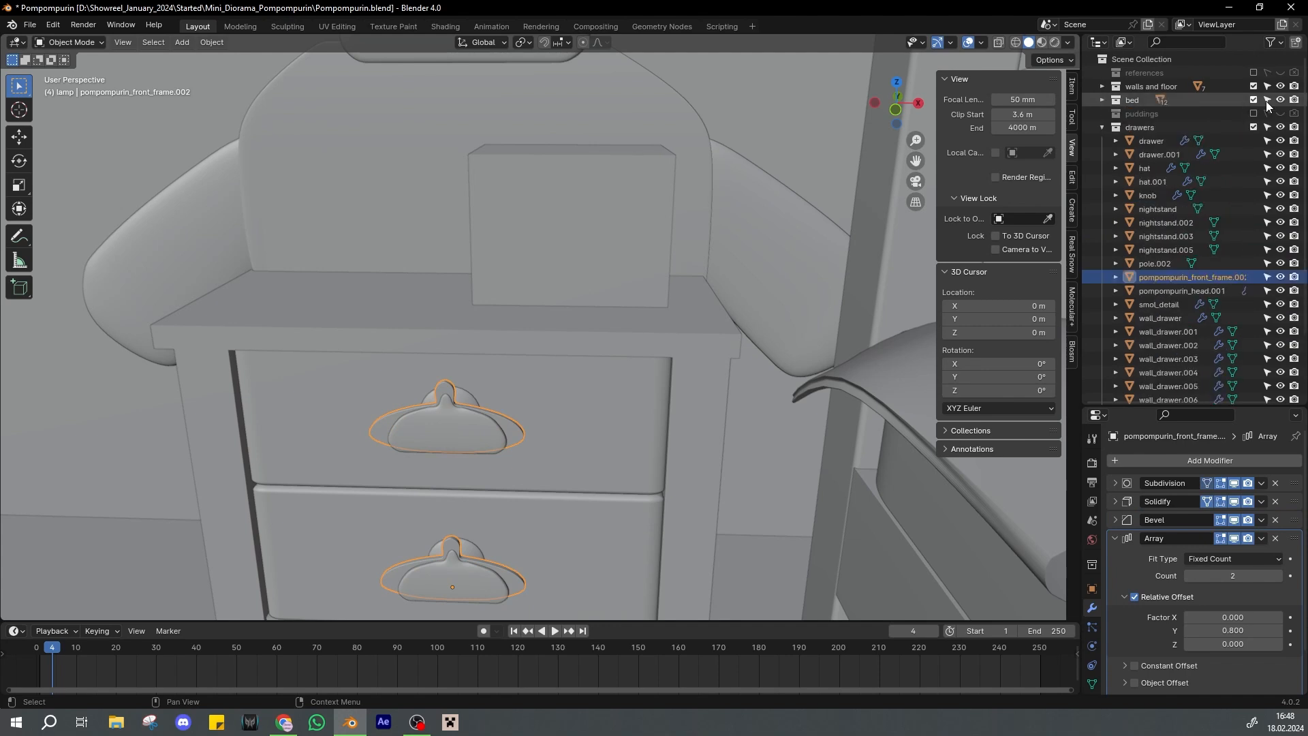
# Try the drawer handles with smol_detail hidden, and with pompompurin_front_frame.002 hidden instead
pyautogui.scroll(-2, 1163, 280)
pyautogui.click(481, 436)
pyautogui.press('h')
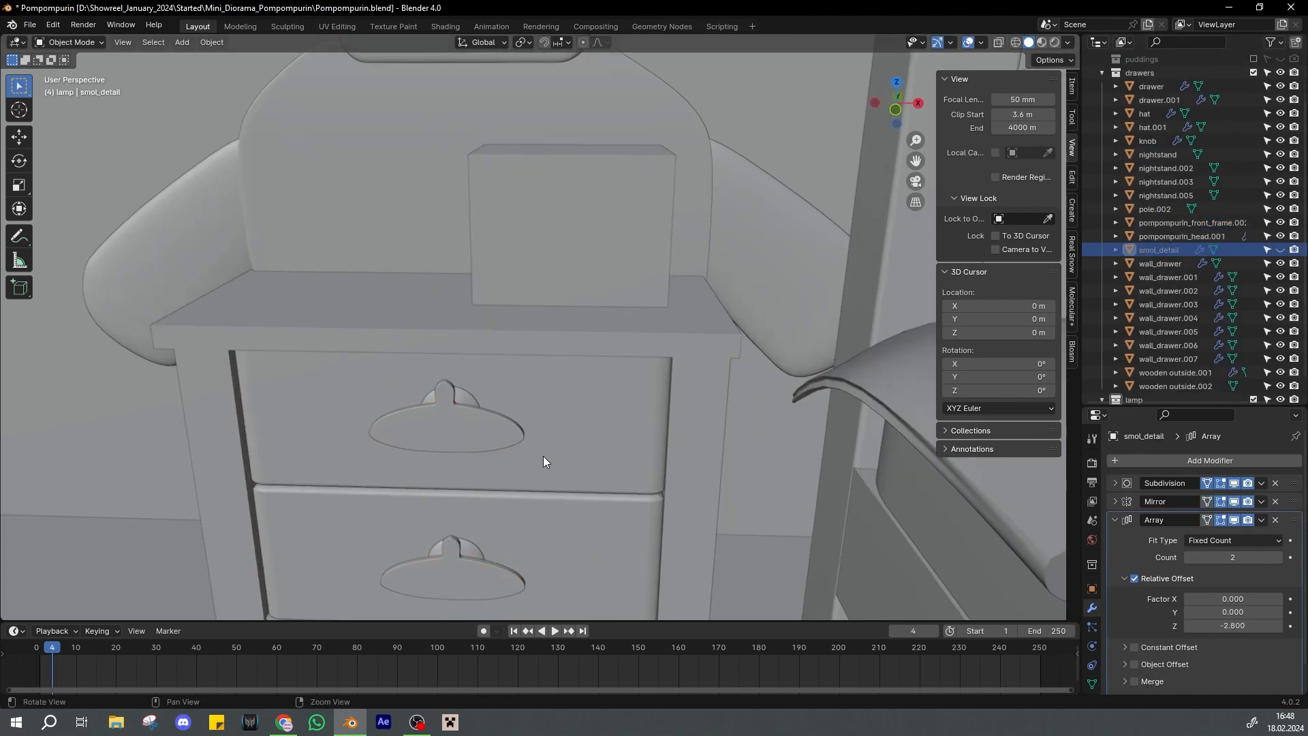
pyautogui.moveTo(542, 456); pyautogui.dragTo(538, 424, button='middle')
pyautogui.click(521, 426)
pyautogui.scroll(-1, 1144, 305)
pyautogui.click(1281, 228)
pyautogui.click(1280, 201)
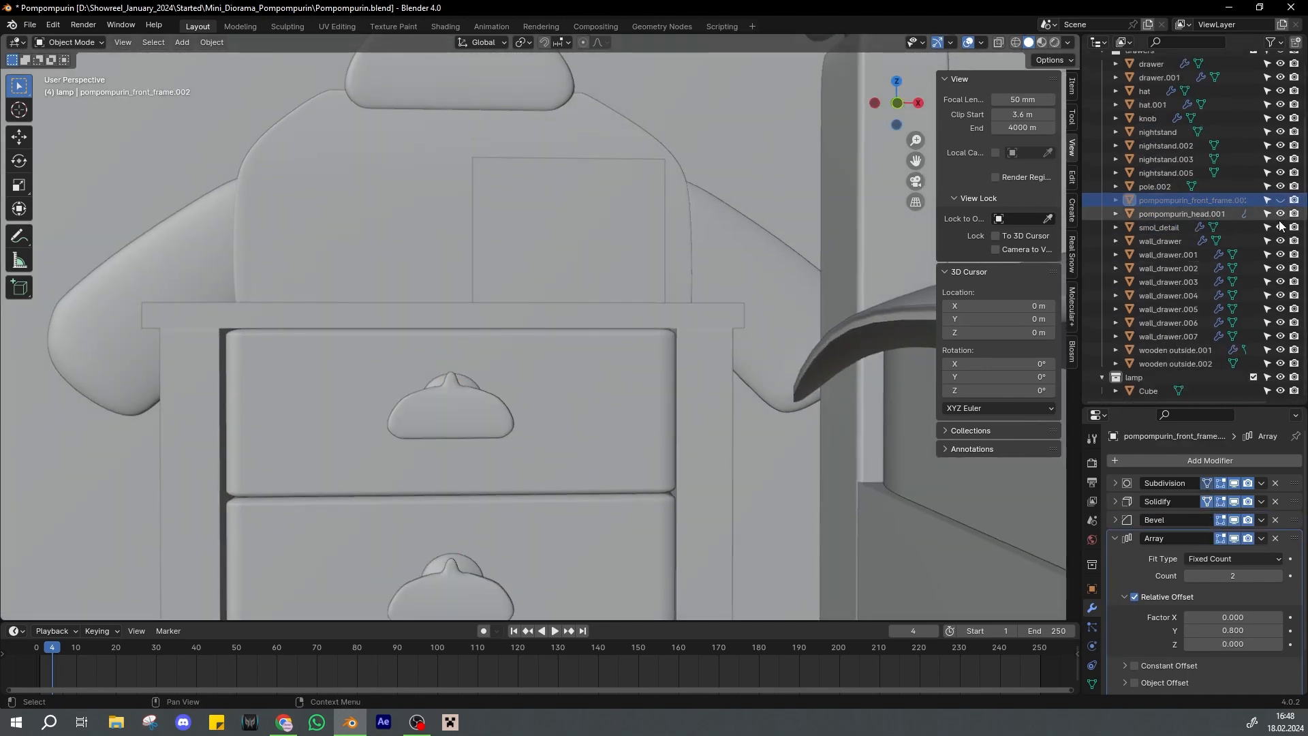
# Hide smol_detail, show pompompurin_front_frame.002 again, and save
pyautogui.click(1281, 227)
pyautogui.click(1280, 200)
pyautogui.click(1158, 228)
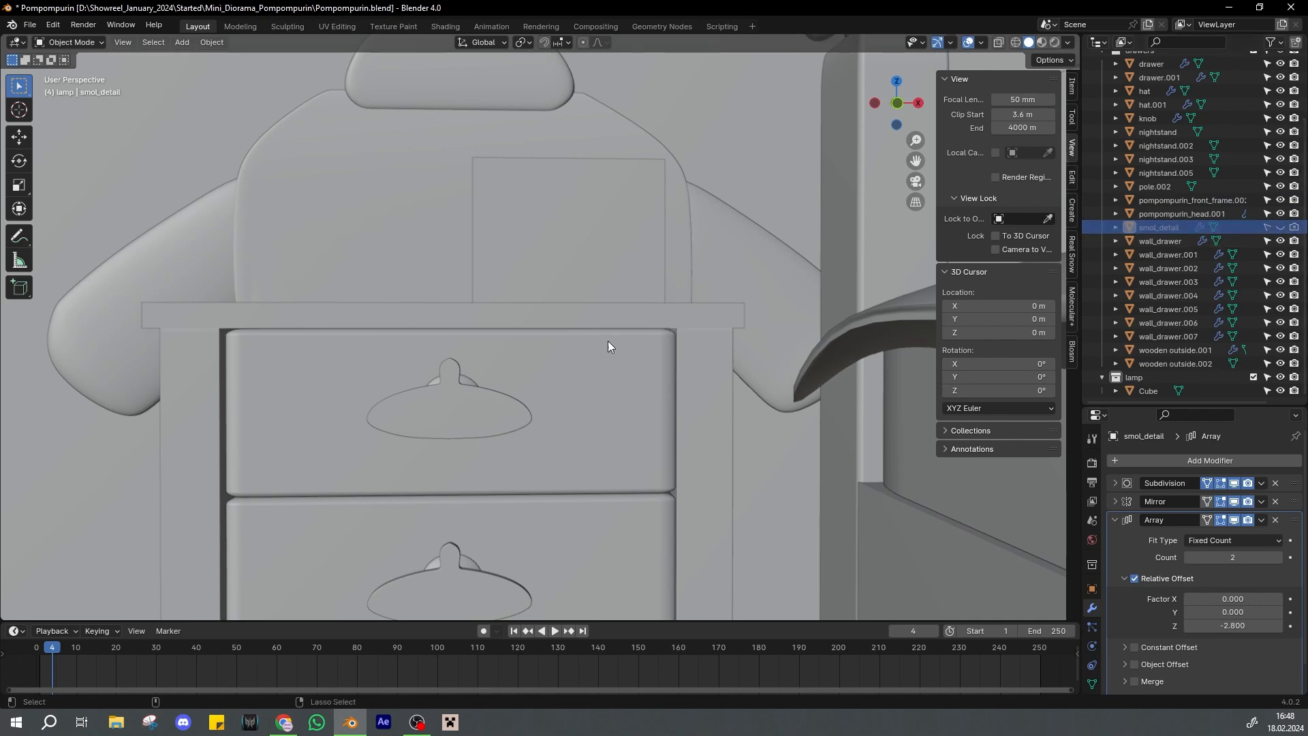
pyautogui.hotkey('ctrl', 's')
# Scale the cube on the nightstand down to about 0.234 and nudge it along Y
pyautogui.scroll(-3, 603, 334)
pyautogui.moveTo(582, 278); pyautogui.dragTo(624, 371, button='middle')
pyautogui.click(587, 301)
pyautogui.press('s')
pyautogui.click(608, 293)
pyautogui.press('g')
pyautogui.press('y')
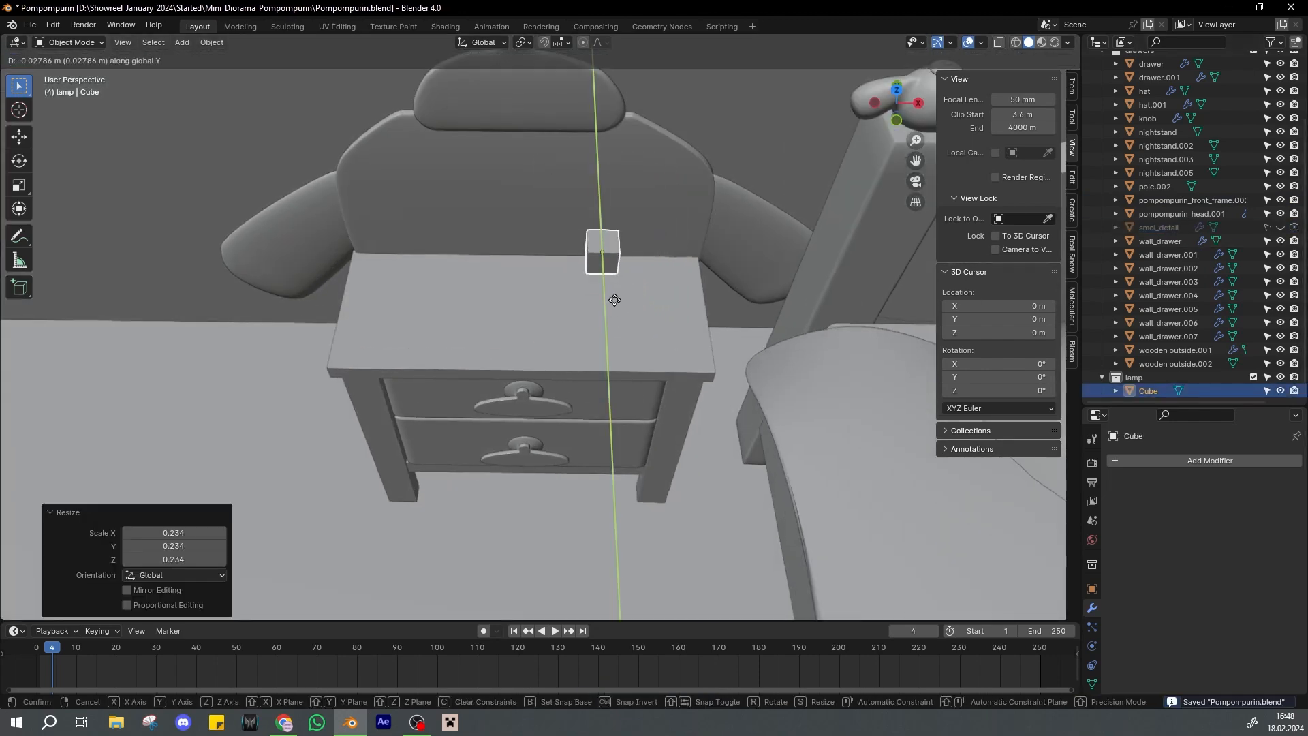
pyautogui.click(614, 300)
# Replace the cube with a cylinder of 64 vertices in the lamp collection
pyautogui.scroll(3, 629, 395)
pyautogui.press('Delete')
pyautogui.hotkey('shift', 'a')
pyautogui.moveTo(628, 395)
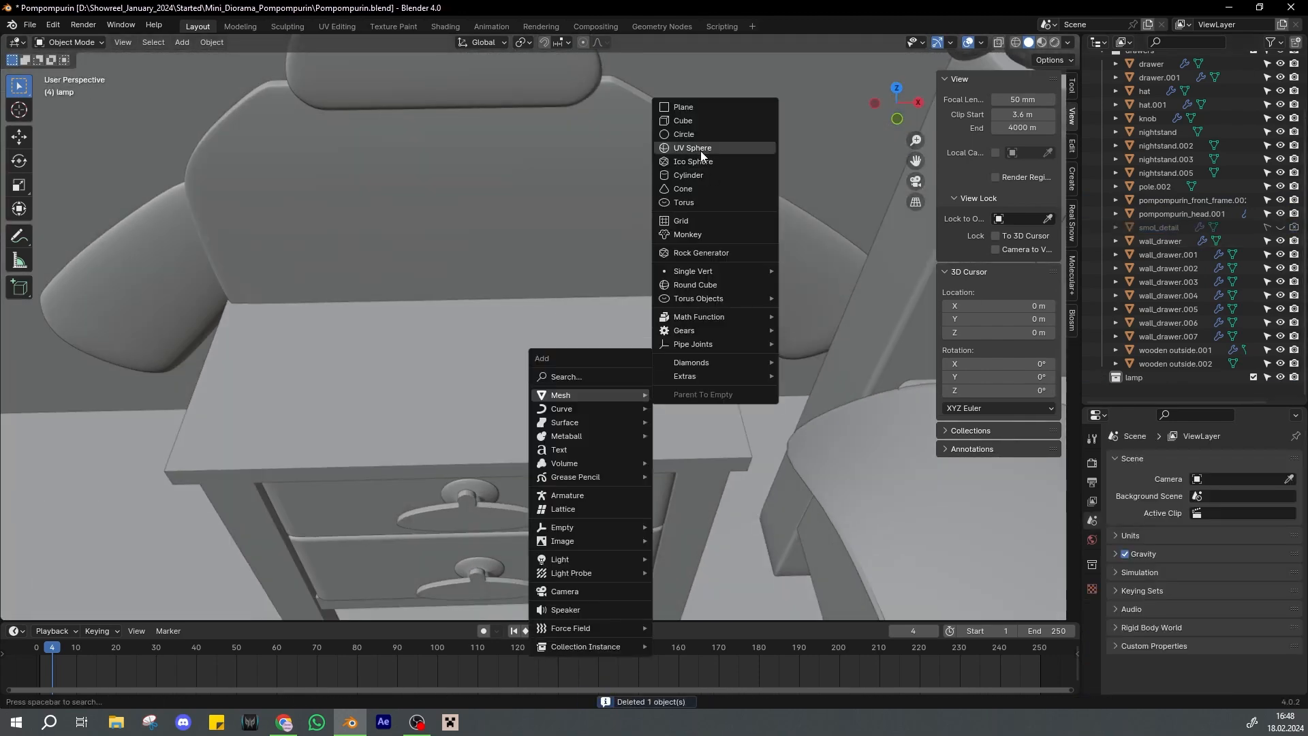
pyautogui.click(709, 178)
pyautogui.click(151, 447)
pyautogui.write('64')
pyautogui.press('Return')
pyautogui.scroll(-5, 326, 436)
pyautogui.press('KP_Decimal')
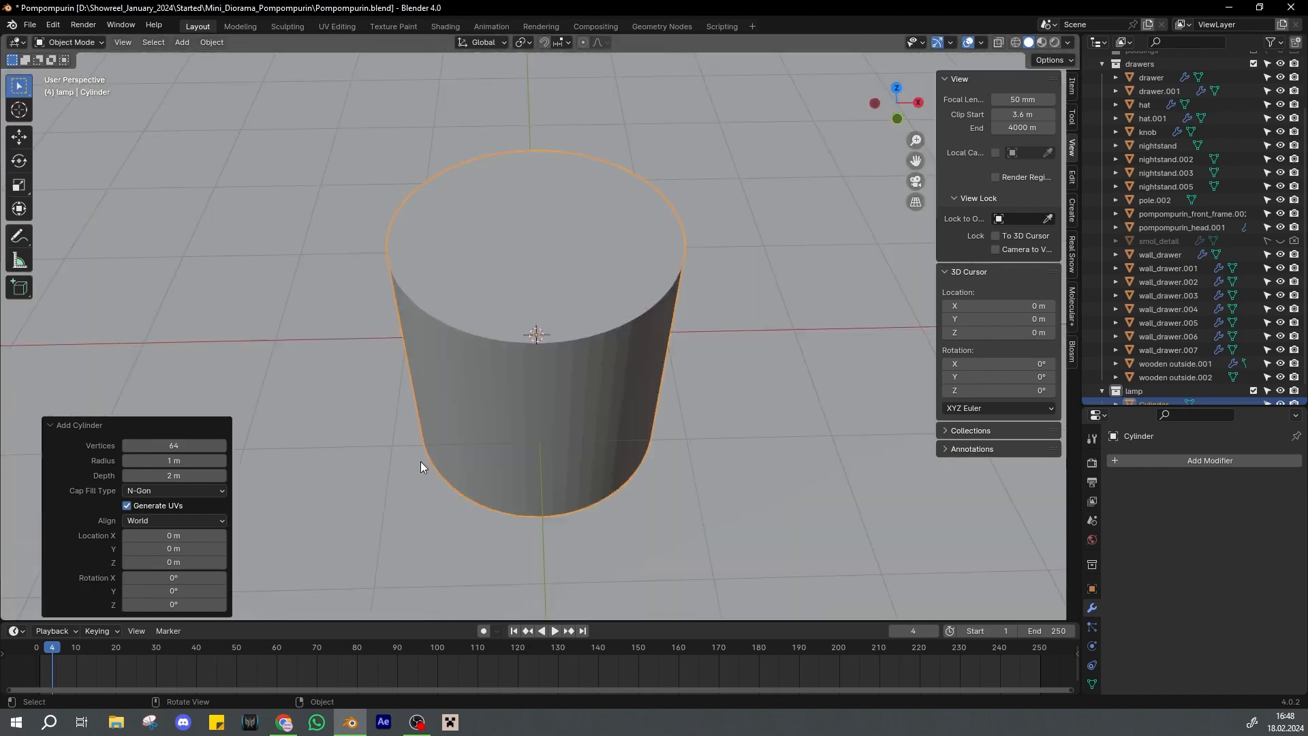
# Move the new cylinder across the room along Z, X and Y so it sits above the nightstand
pyautogui.scroll(-10, 421, 465)
pyautogui.moveTo(525, 319); pyautogui.dragTo(617, 281, button='middle')
pyautogui.press('g')
pyautogui.press('z')
pyautogui.click(551, 301)
pyautogui.press('g')
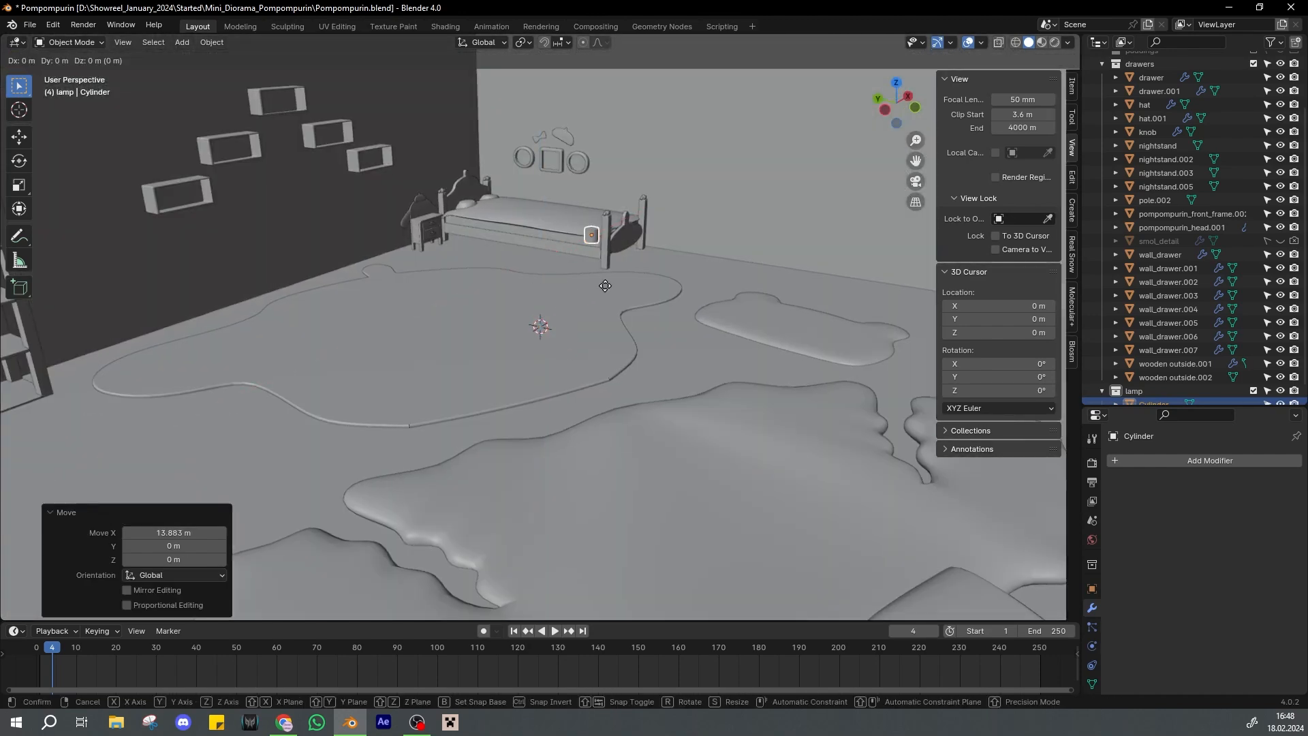
pyautogui.press('y')
pyautogui.click(440, 252)
# Scale the cylinder down to 0.151, lower it about 1 m onto the nightstand top, and save
pyautogui.press('KP_Decimal')
pyautogui.scroll(-4, 440, 251)
pyautogui.moveTo(745, 321); pyautogui.dragTo(665, 324, button='middle')
pyautogui.hotkey('ctrl', 's')
pyautogui.press('s')
pyautogui.click(562, 319)
pyautogui.press('g')
pyautogui.press('z')
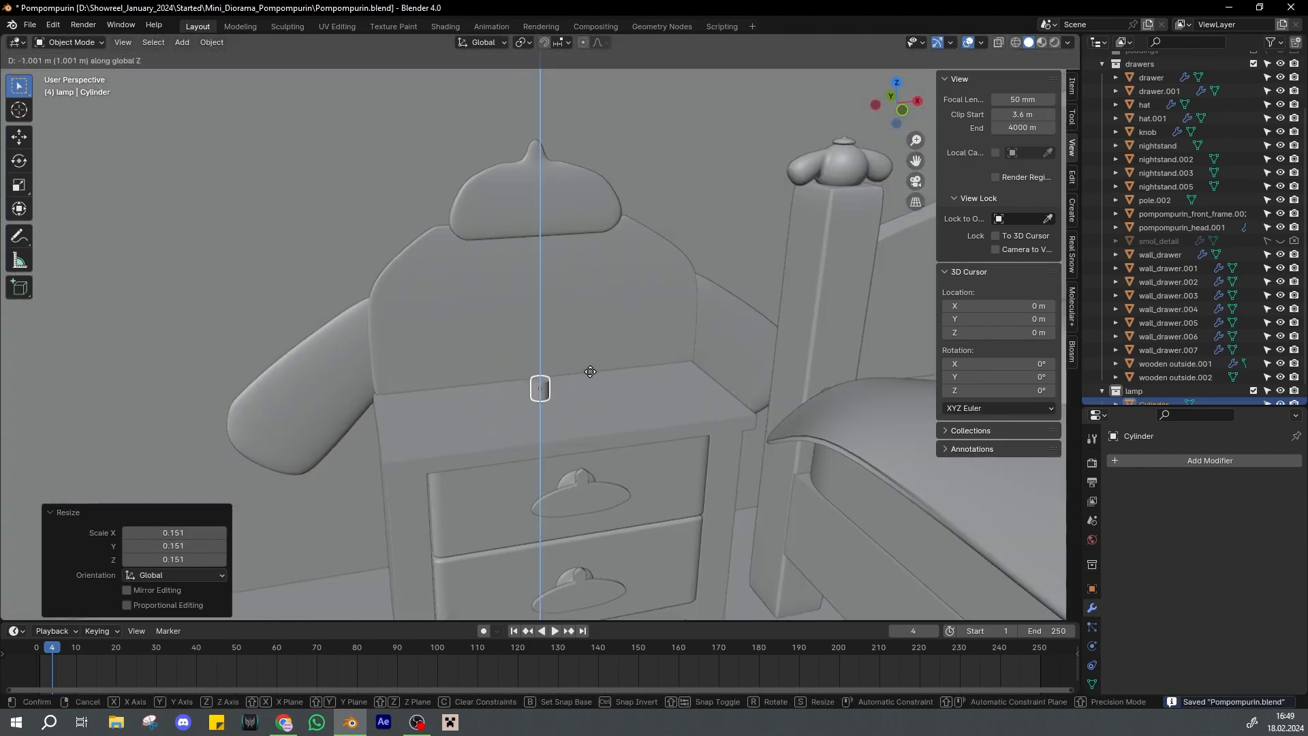
pyautogui.click(573, 365)
pyautogui.press('KP_Decimal')
pyautogui.hotkey('ctrl', 's')
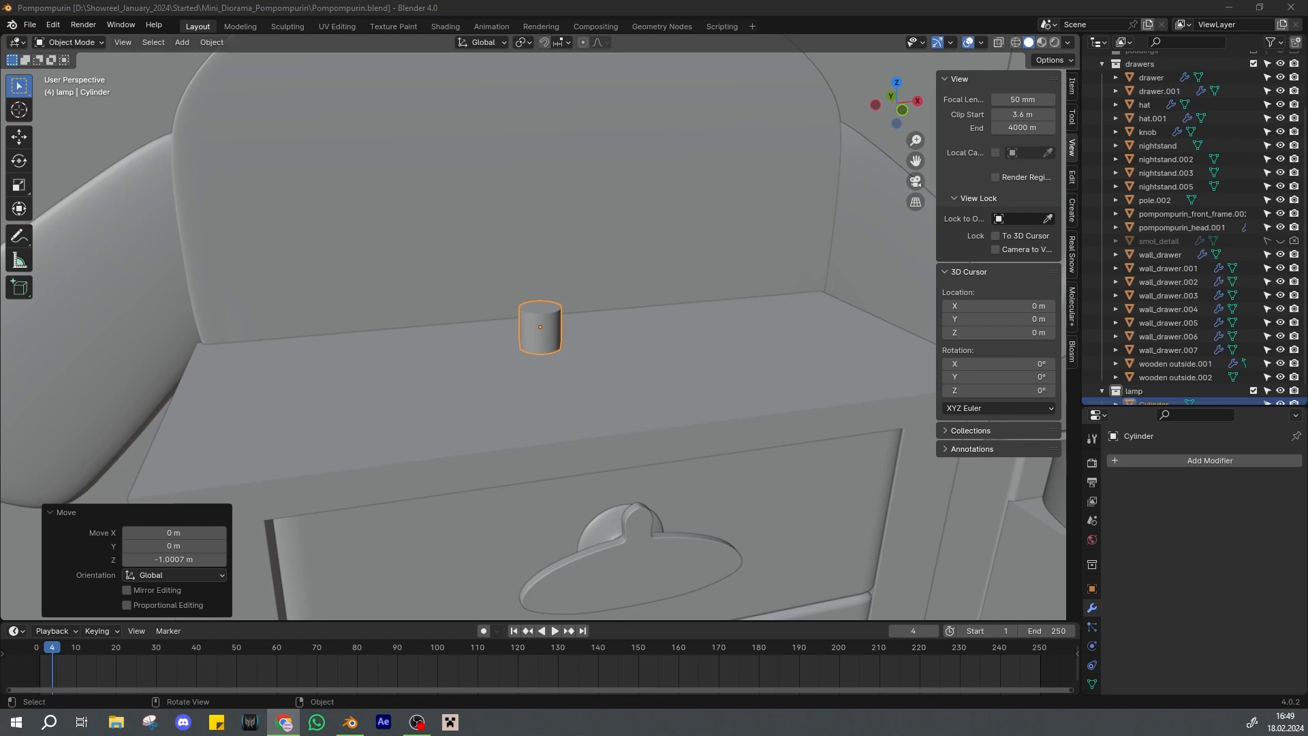
# Set the viewport's Clip Start to 0.001 m so nearby geometry is not cut off, and save
pyautogui.moveTo(602, 340); pyautogui.dragTo(603, 404, button='middle')
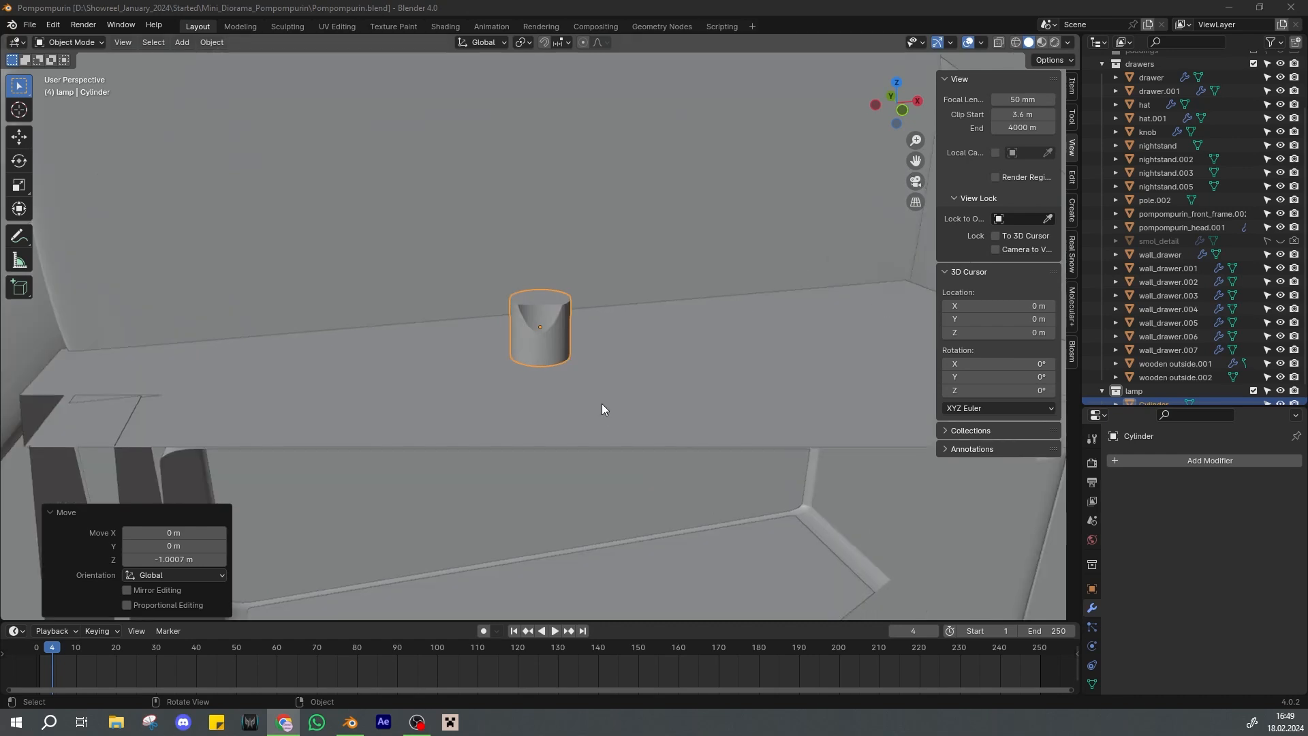
pyautogui.doubleClick(1023, 115)
pyautogui.write('0.001')
pyautogui.press('Return')
pyautogui.scroll(2, 603, 350)
pyautogui.hotkey('ctrl', 's')
# Scale the cylinder down to 0.636 and shift it along X towards the side of the nightstand top
pyautogui.press('s')
pyautogui.click(586, 344)
pyautogui.scroll(-3, 619, 361)
pyautogui.press('g')
pyautogui.press('y')
pyautogui.press('x')
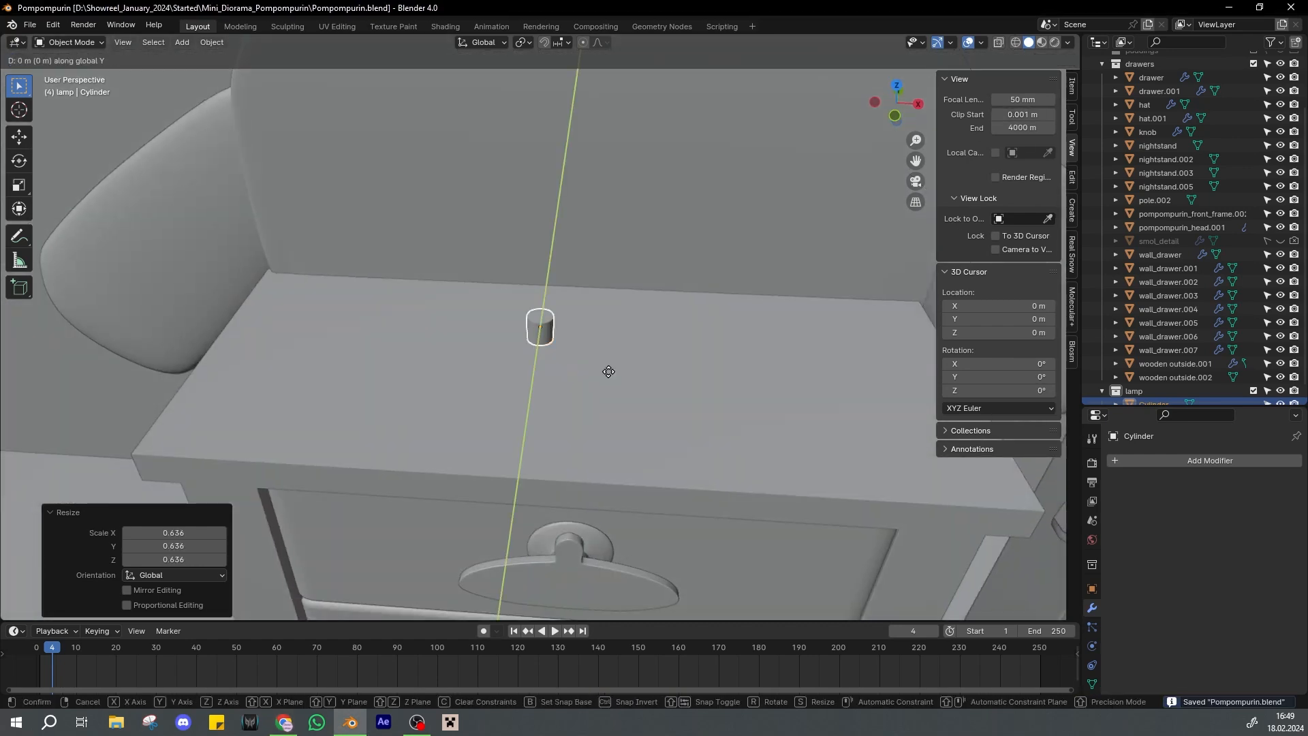
pyautogui.click(867, 400)
pyautogui.press('KP_Decimal')
# In front view, lower the cylinder about 0.146 m and stretch it along Z into a tall pole
pyautogui.press('KP_1')
pyautogui.scroll(-9, 640, 368)
pyautogui.press('g')
pyautogui.press('z')
pyautogui.click(640, 409)
pyautogui.press('s')
pyautogui.press('z')
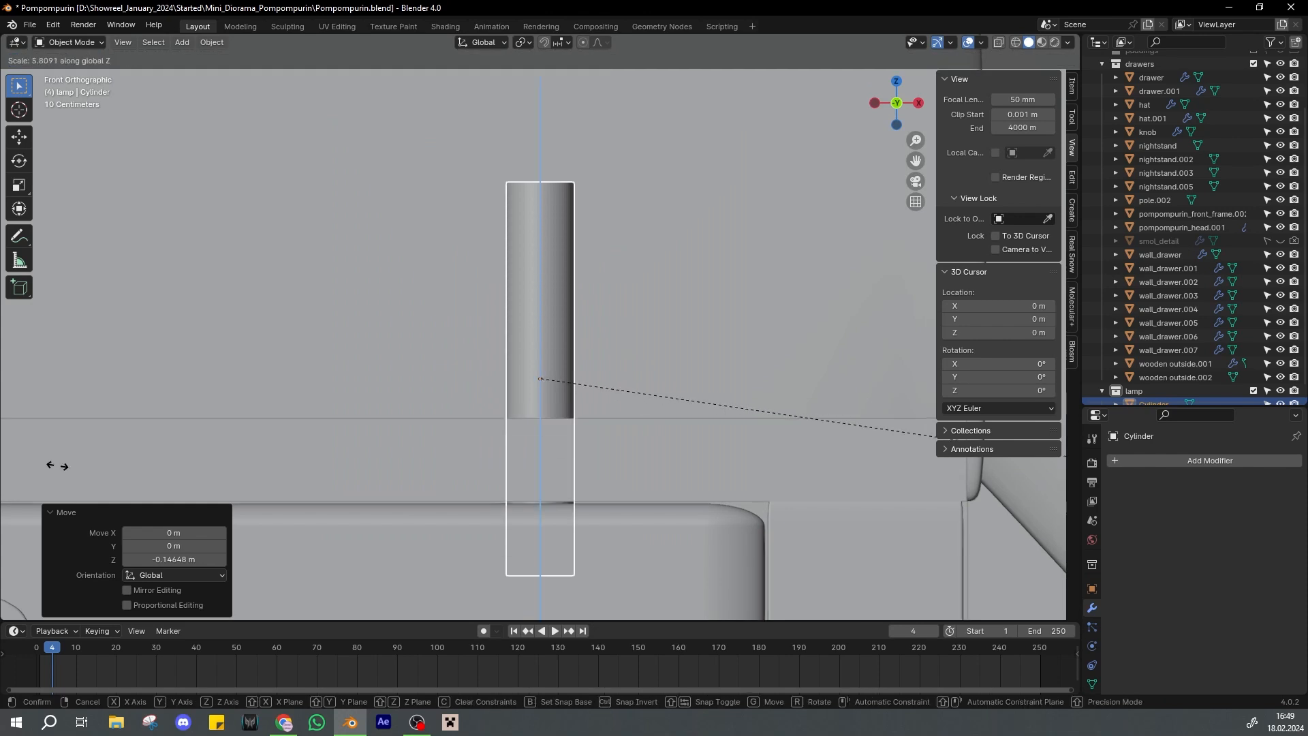
pyautogui.click(179, 477)
# Raise the pole above the nightstand top, adjust its height by scaling along Z, and save
pyautogui.scroll(-6, 601, 351)
pyautogui.press('g')
pyautogui.press('z')
pyautogui.click(581, 281)
pyautogui.hotkey('ctrl', 's')
pyautogui.press('s')
pyautogui.press('z')
pyautogui.click(614, 317)
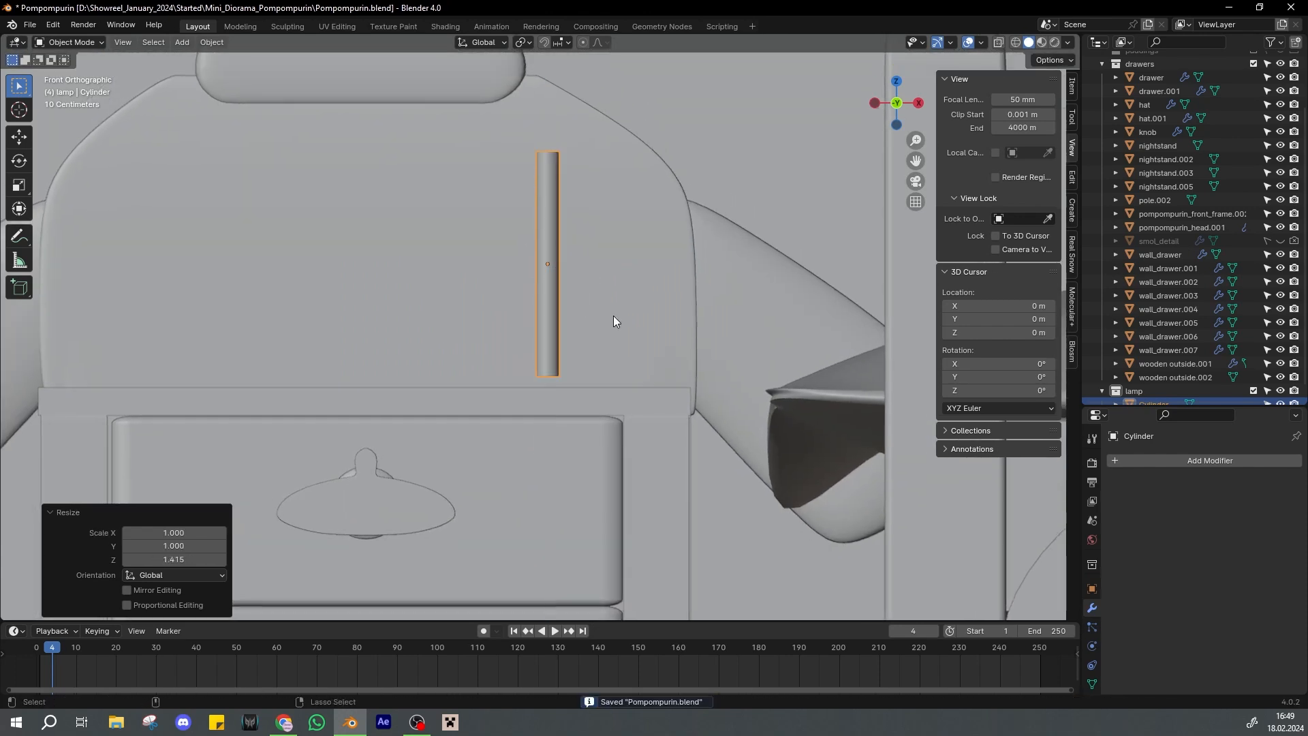
pyautogui.press('s')
pyautogui.press('z')
pyautogui.click(587, 312)
# Duplicate the pole in place, shorten the copy to about 0.11 along Z, and move it down to the pole's foot
pyautogui.click(557, 309)
pyautogui.hotkey('shift', 'd')
pyautogui.rightClick(613, 308)
pyautogui.press('s')
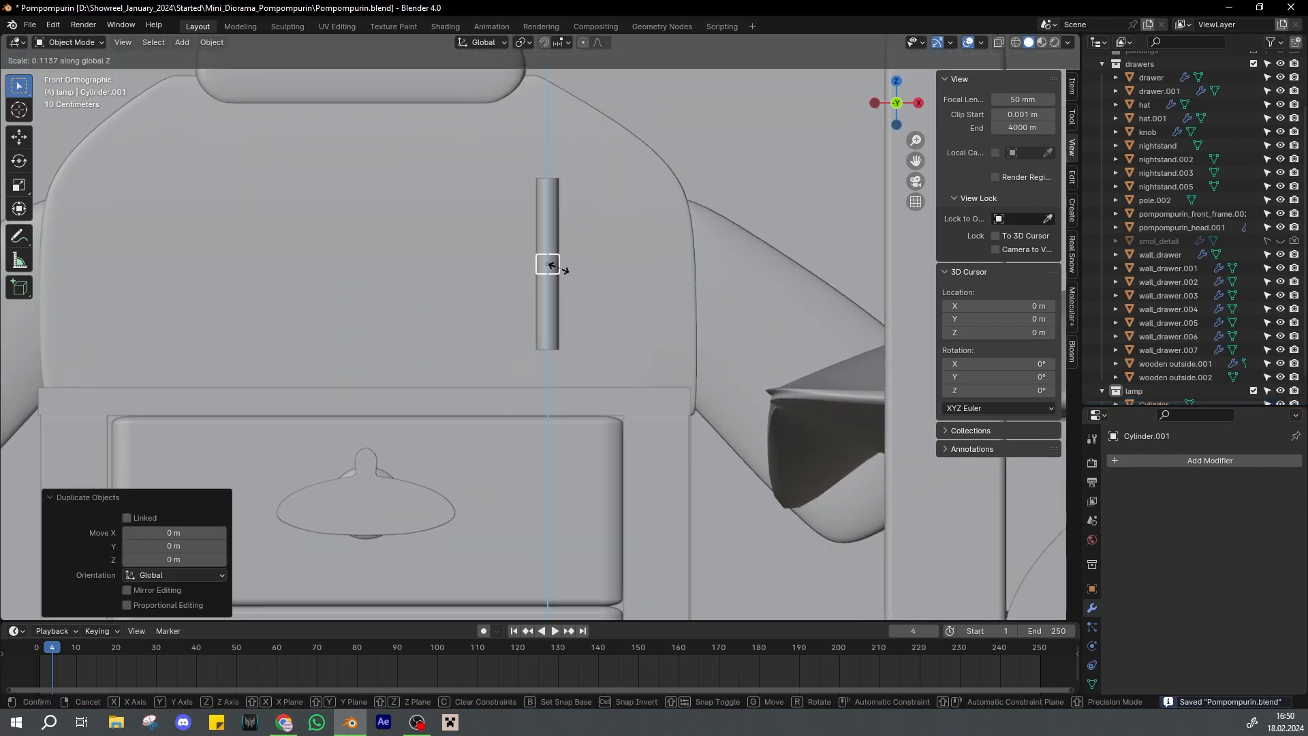
pyautogui.click(554, 266)
pyautogui.scroll(1, 591, 283)
pyautogui.press('g')
pyautogui.press('z')
pyautogui.click(589, 358)
# Scale the duplicate up by 3.168, flatten it to 0.265 along Z into a wide disc-shaped lamp base, and save
pyautogui.moveTo(584, 338); pyautogui.dragTo(585, 372, button='middle')
pyautogui.press('s')
pyautogui.click(665, 389)
pyautogui.moveTo(665, 388); pyautogui.dragTo(615, 366, button='middle')
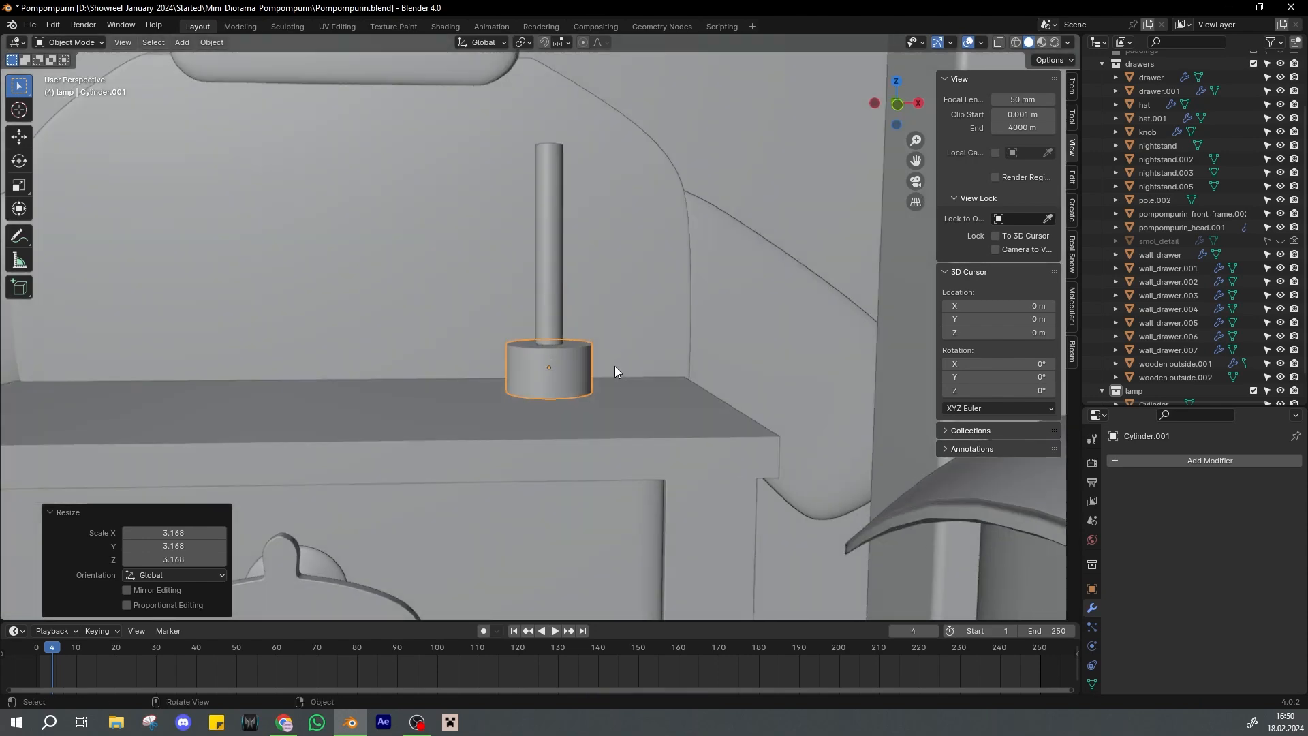
pyautogui.press('s')
pyautogui.press('z')
pyautogui.click(604, 358)
pyautogui.hotkey('ctrl', 's')
pyautogui.scroll(2, 591, 350)
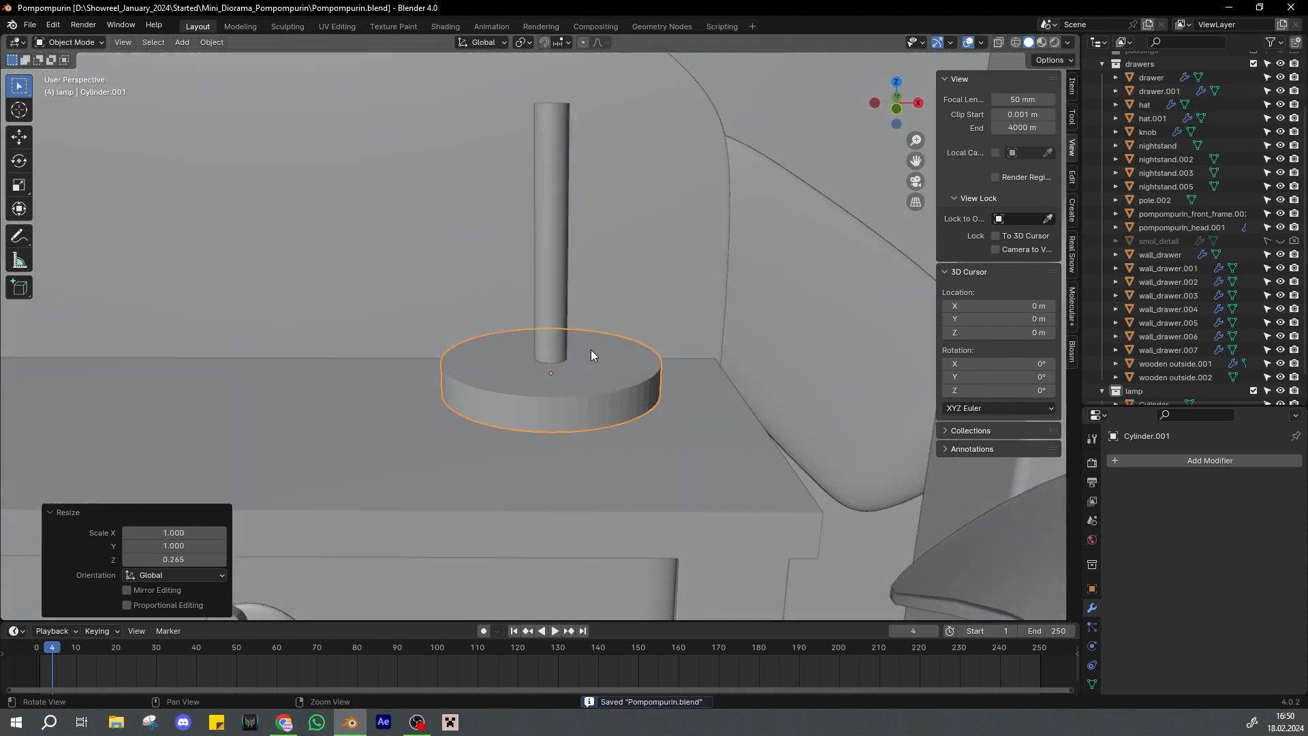
pyautogui.scroll(1, 591, 349)
pyautogui.rightClick(673, 407)
pyautogui.click(673, 402)
pyautogui.moveTo(672, 385)
pyautogui.mouseDown(button='middle')
pyautogui.moveTo(610, 386)
pyautogui.moveTo(631, 418)
pyautogui.moveTo(571, 405)
pyautogui.mouseUp(button='middle')
pyautogui.hotkey('ctrl', 'z')
# Add a Subdivision modifier to the lamp base with viewport and render levels of 3, and save
pyautogui.click(1172, 459)
pyautogui.click(1171, 459)
pyautogui.click(1112, 525)
pyautogui.click(1243, 522)
pyautogui.write('2')
pyautogui.press('Return')
pyautogui.hotkey('ctrl', 's')
# Add a centred edge loop around the side of the lamp base with Loop Cut, and save
pyautogui.scroll(3, 573, 421)
pyautogui.press('Tab')
pyautogui.hotkey('alt', 'a')
pyautogui.hotkey('ctrl', 'r')
pyautogui.click(514, 489)
pyautogui.rightClick(514, 489)
pyautogui.hotkey('ctrl', 's')
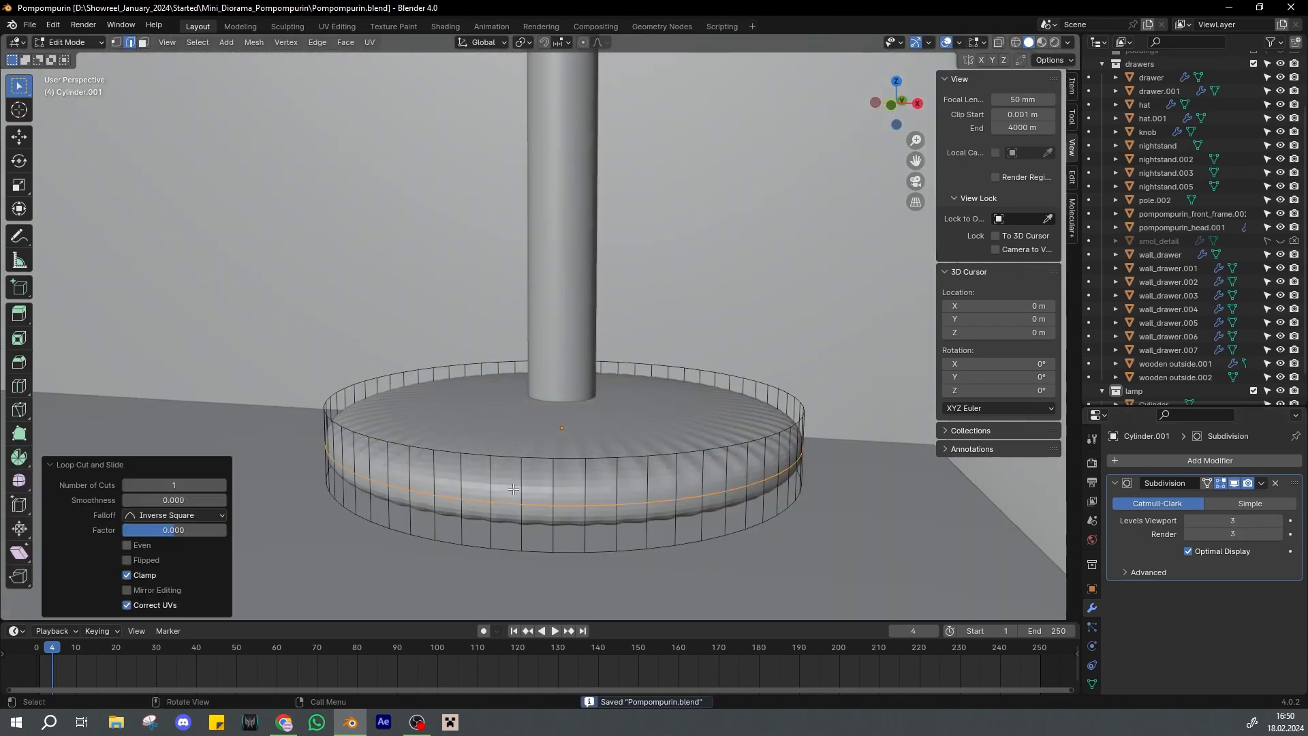
# Add supporting edge loops near the lower and upper rims of the lamp base to sharpen its edges
pyautogui.scroll(-1, 514, 489)
pyautogui.moveTo(514, 489); pyautogui.dragTo(586, 468, button='middle')
pyautogui.click(587, 438)
pyautogui.click(583, 438)
pyautogui.click(583, 446)
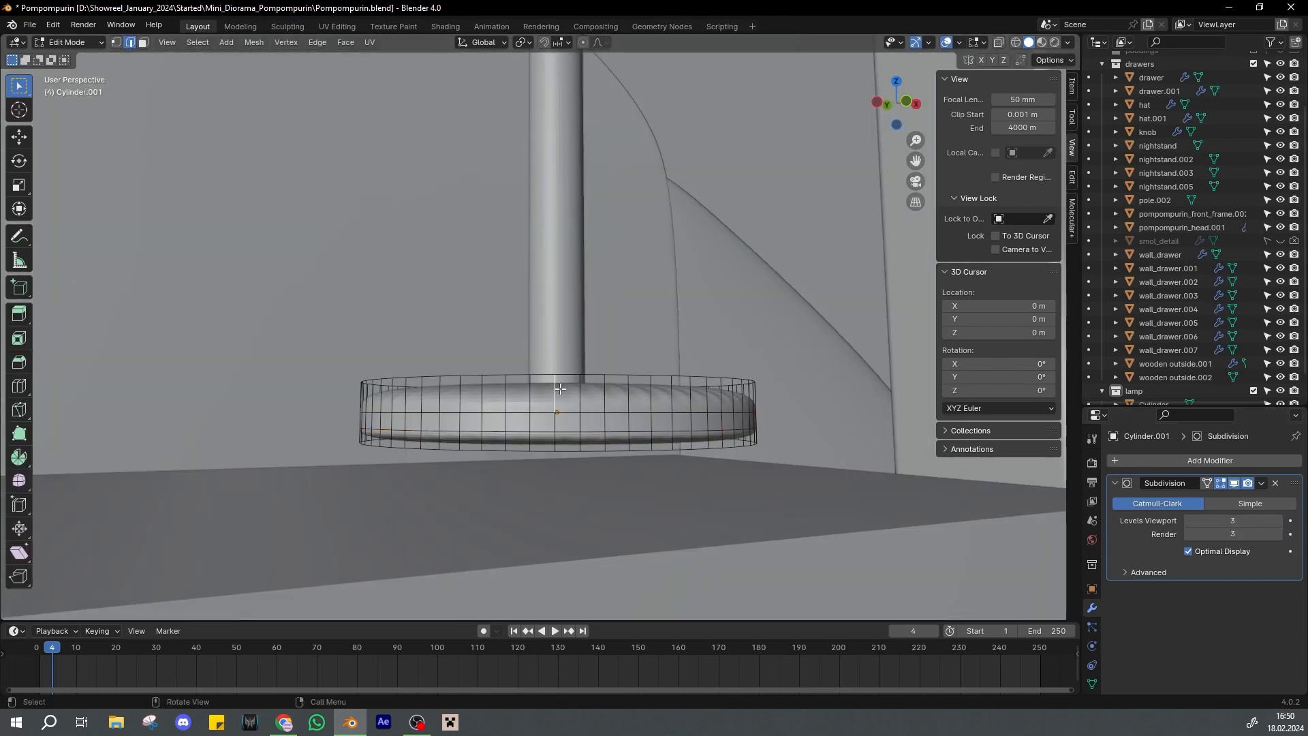
pyautogui.hotkey('ctrl', 'r')
pyautogui.click(576, 392)
pyautogui.click(636, 391)
pyautogui.press('Tab')
# Apply smooth shading to the lamp base and save
pyautogui.rightClick(489, 439)
pyautogui.moveTo(637, 391); pyautogui.dragTo(573, 432, button='middle')
pyautogui.click(488, 439)
pyautogui.hotkey('ctrl', 's')
# Switch mesh selection to vertices, view the lamp base from the top, and hide the pole cylinder
pyautogui.press('Tab')
pyautogui.press('1')
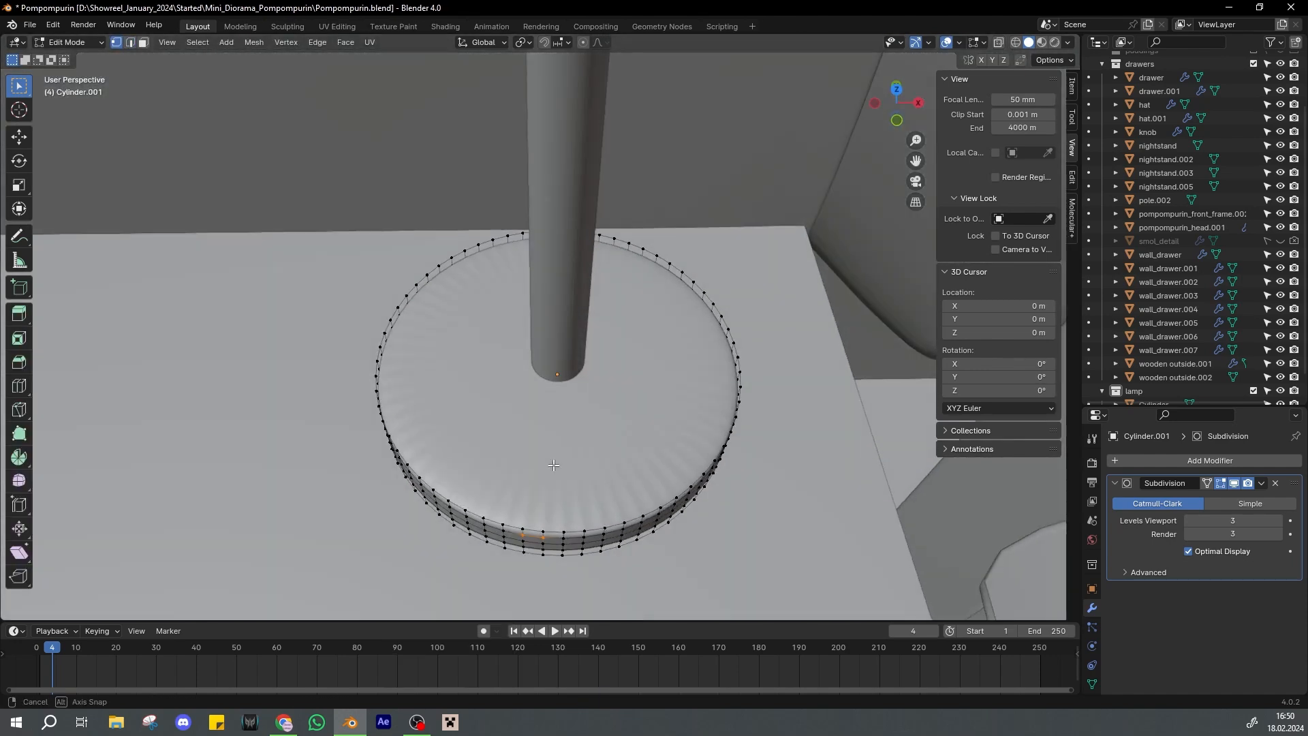
pyautogui.scroll(-1, 573, 432)
pyautogui.hotkey('ctrl', 's')
pyautogui.press('KP_7')
pyautogui.scroll(1, 565, 334)
pyautogui.press('Tab')
pyautogui.click(565, 334)
pyautogui.scroll(-1, 1269, 379)
pyautogui.click(1281, 377)
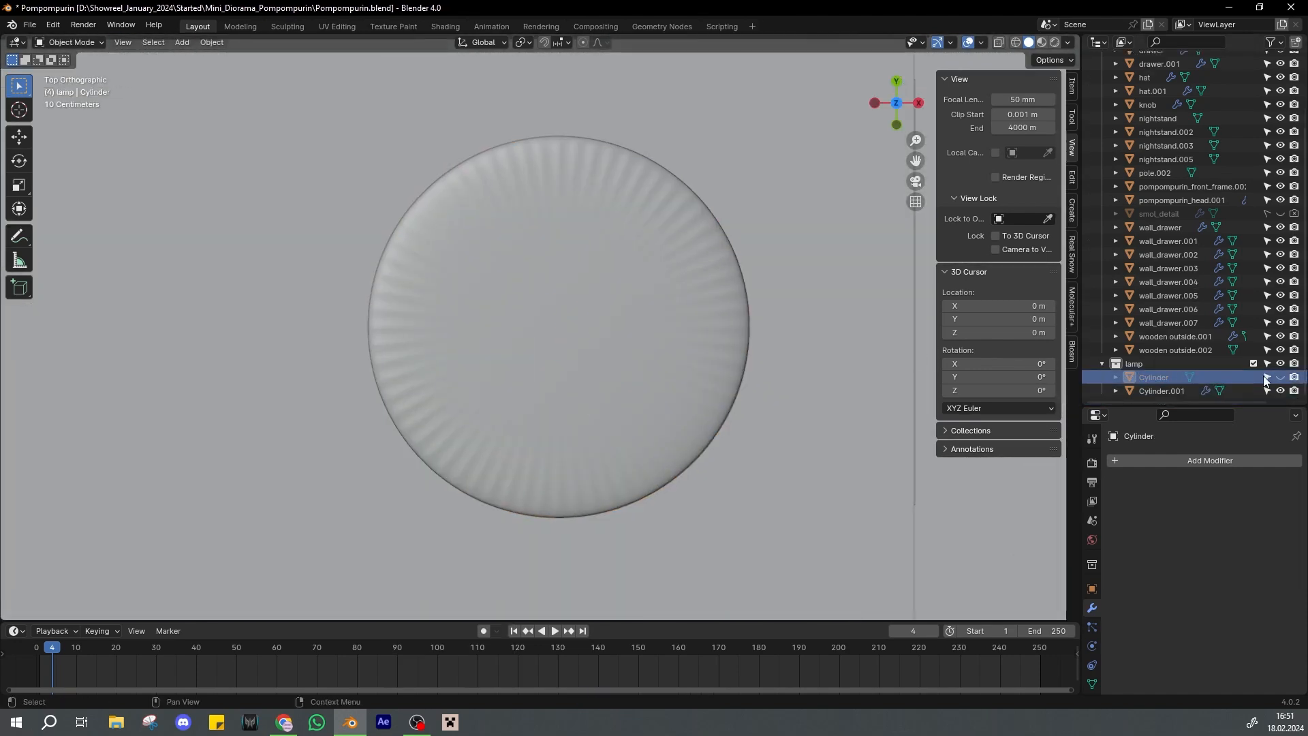
# Save, edit the lamp base mesh, and knife-cut its top face horizontally between the opposite rim vertices
pyautogui.hotkey('ctrl', 's')
pyautogui.click(689, 362)
pyautogui.press('Tab')
pyautogui.scroll(1, 633, 355)
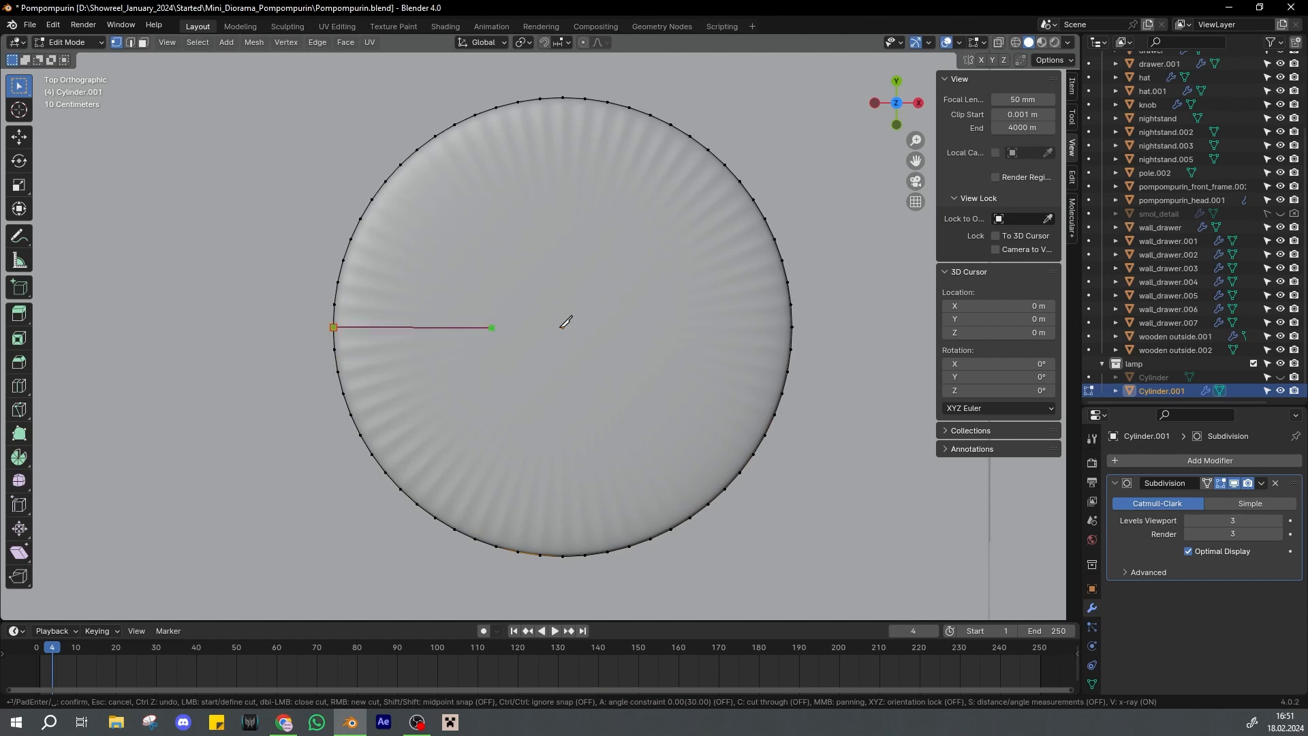
pyautogui.click(792, 327)
pyautogui.press('Return')
# Knife-cut the base's top face vertically and along neighbouring diagonals through the centre between opposite rim vertices, saving between cuts
pyautogui.press('k')
pyautogui.click(563, 98)
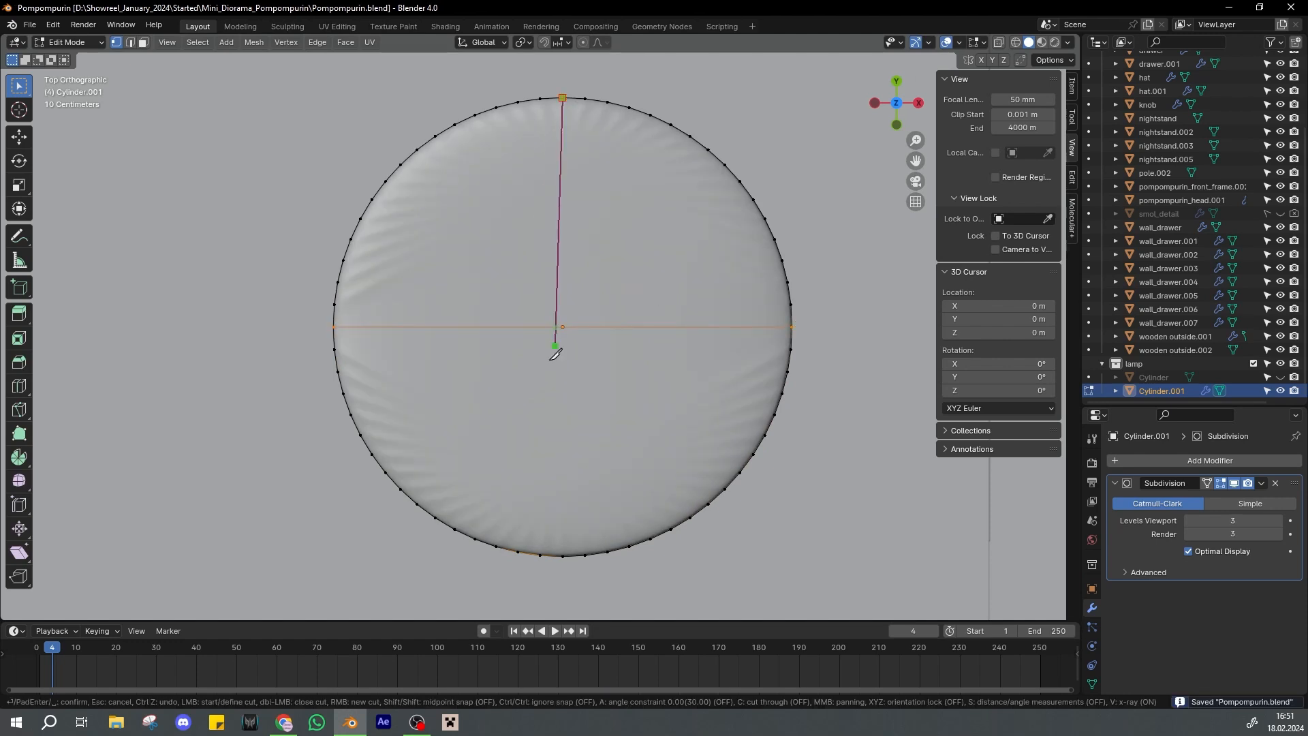
pyautogui.click(563, 555)
pyautogui.press('Return')
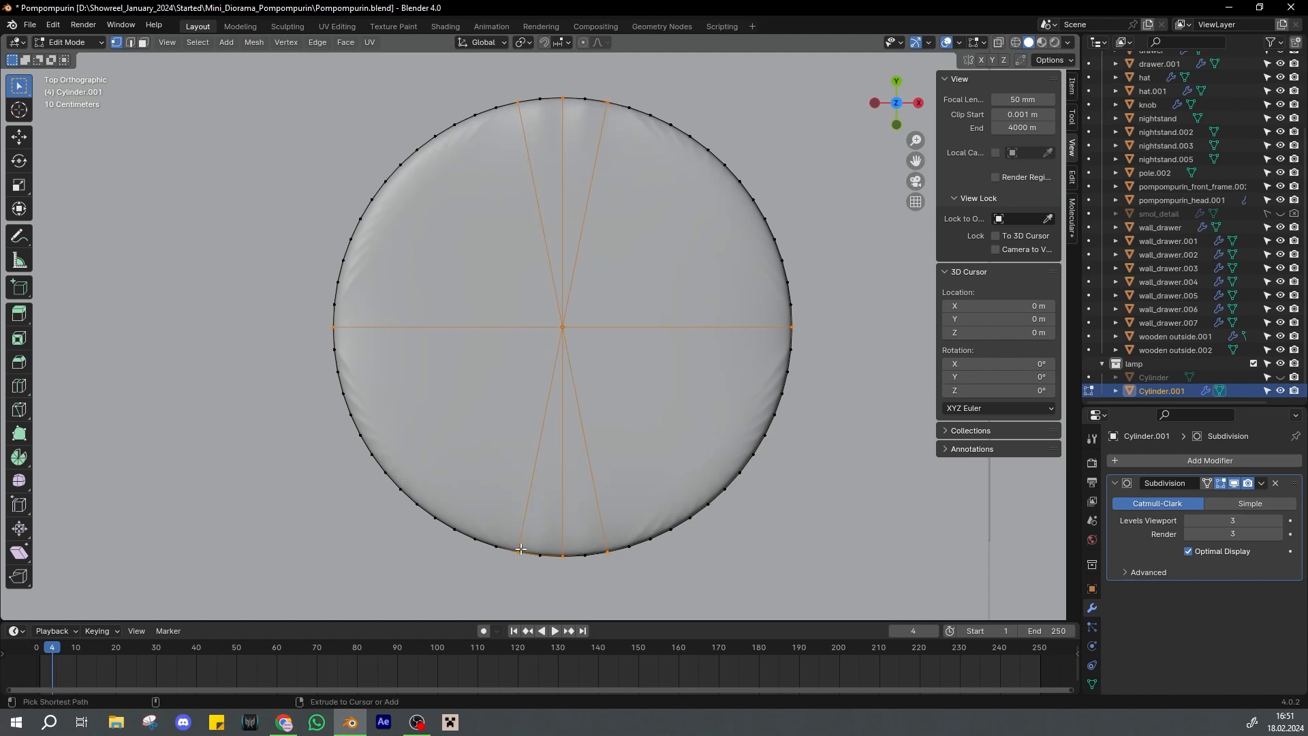
pyautogui.hotkey('ctrl', 's')
pyautogui.press('k')
pyautogui.click(653, 537)
pyautogui.press('Return')
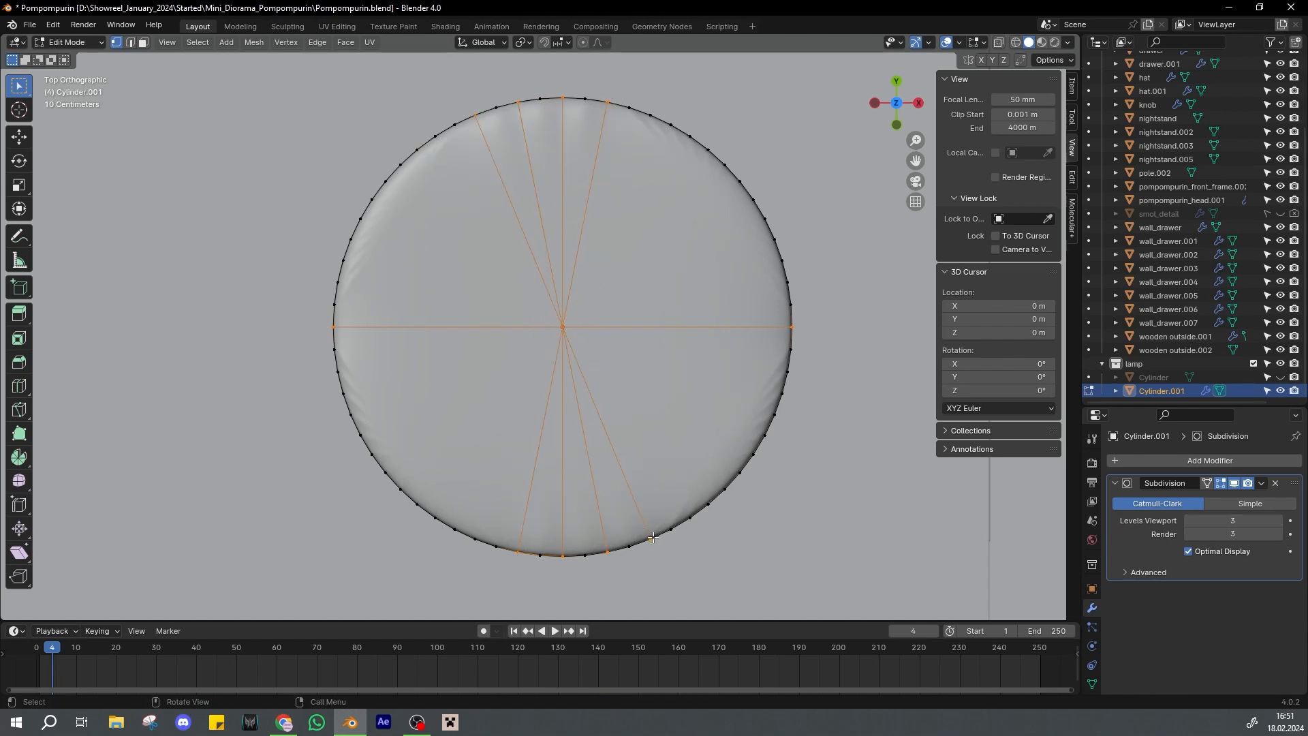
# Save the file and knife-cut the disc's top face into wedges with straight lines joining opposite rim vertices through the centre
pyautogui.hotkey('ctrl', 's')
pyautogui.press('k')
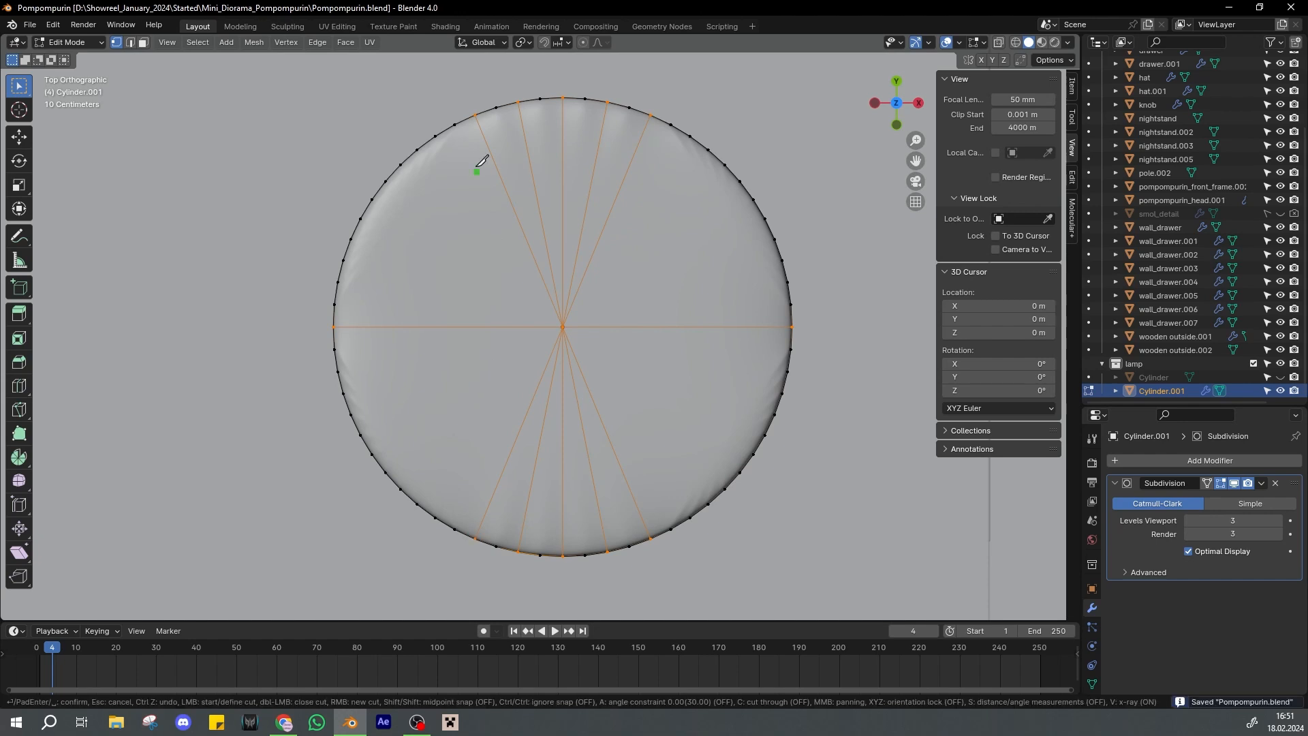
pyautogui.click(688, 508)
pyautogui.press('Return')
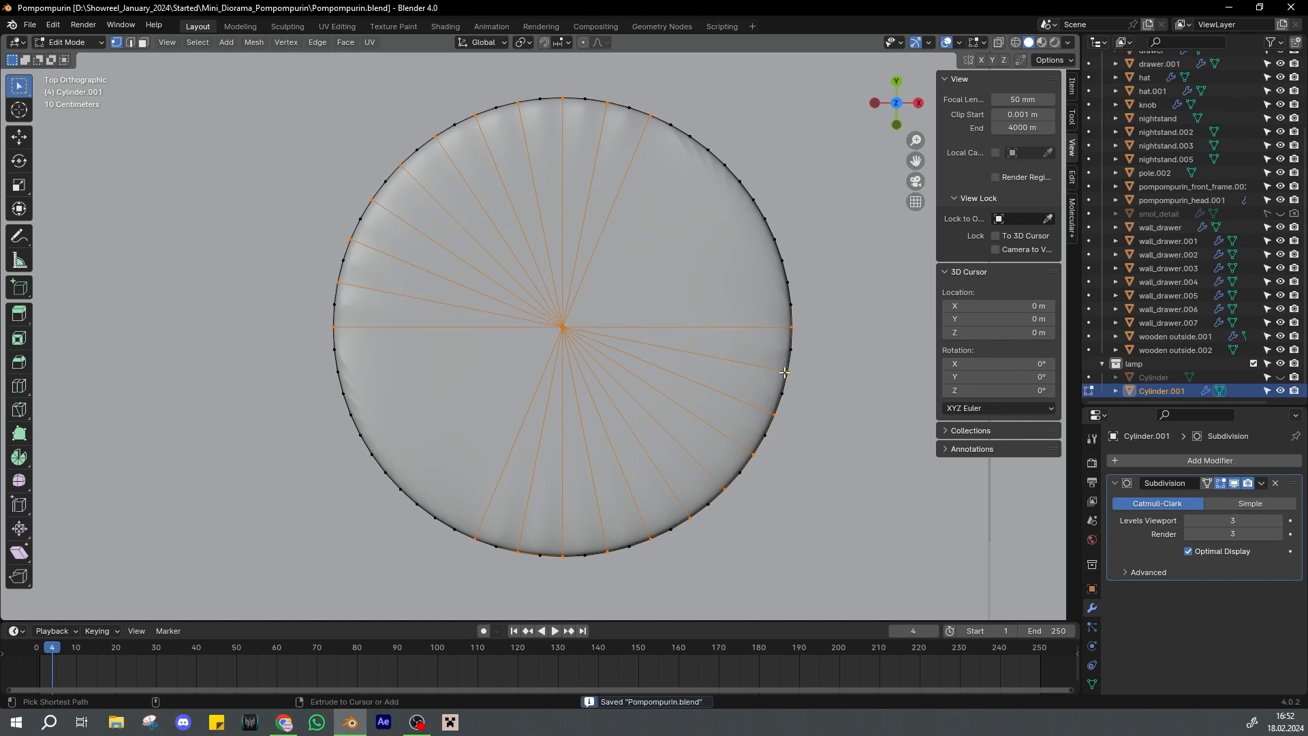
pyautogui.press('k')
pyautogui.click(437, 516)
pyautogui.press('Return')
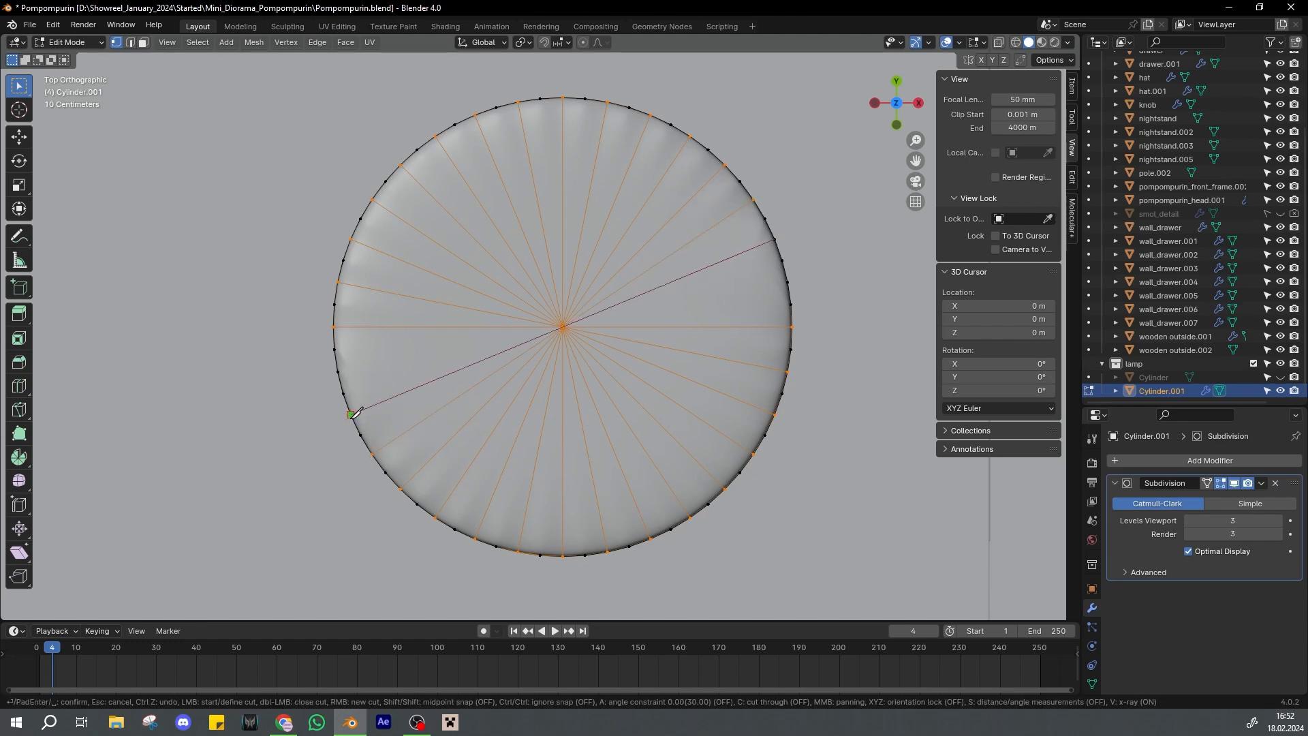
# Finish the radial cuts, shade the lamp base disc smooth and save the file
pyautogui.press('Tab')
pyautogui.moveTo(339, 369); pyautogui.dragTo(588, 403, button='middle')
pyautogui.rightClick(498, 387)
pyautogui.click(477, 383)
pyautogui.press('KP_1')
pyautogui.hotkey('ctrl', 's')
# Select the wedge faces across the disc's top surface and save the file
pyautogui.press('Tab')
pyautogui.press('KP_7')
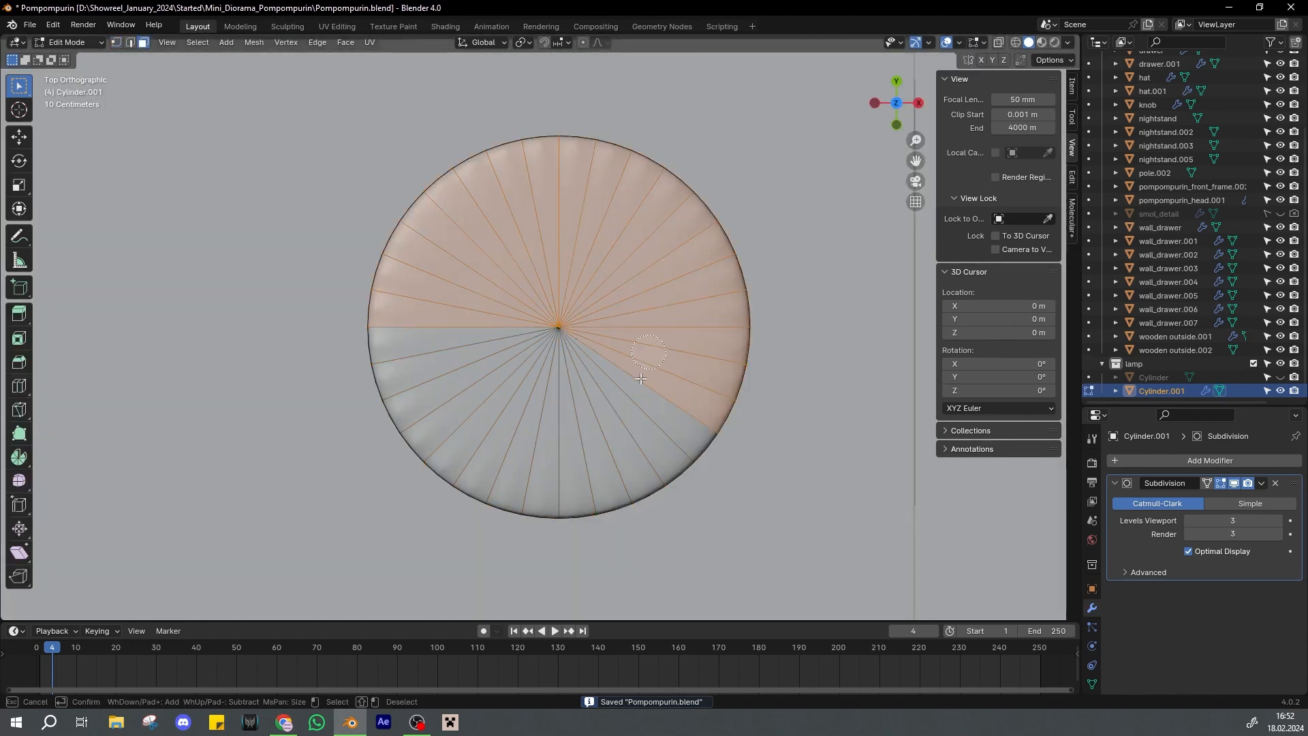
pyautogui.press('Tab')
pyautogui.moveTo(618, 351); pyautogui.dragTo(652, 373, button='middle')
pyautogui.press('Tab')
pyautogui.hotkey('ctrl', 's')
# Lower the disc about 0.16 m along Z onto the nightstand top and save the file
pyautogui.press('Tab')
pyautogui.moveTo(554, 400); pyautogui.dragTo(617, 366, button='middle')
pyautogui.press('g')
pyautogui.press('z')
pyautogui.click(619, 374)
pyautogui.scroll(-2, 620, 374)
pyautogui.hotkey('ctrl', 's')
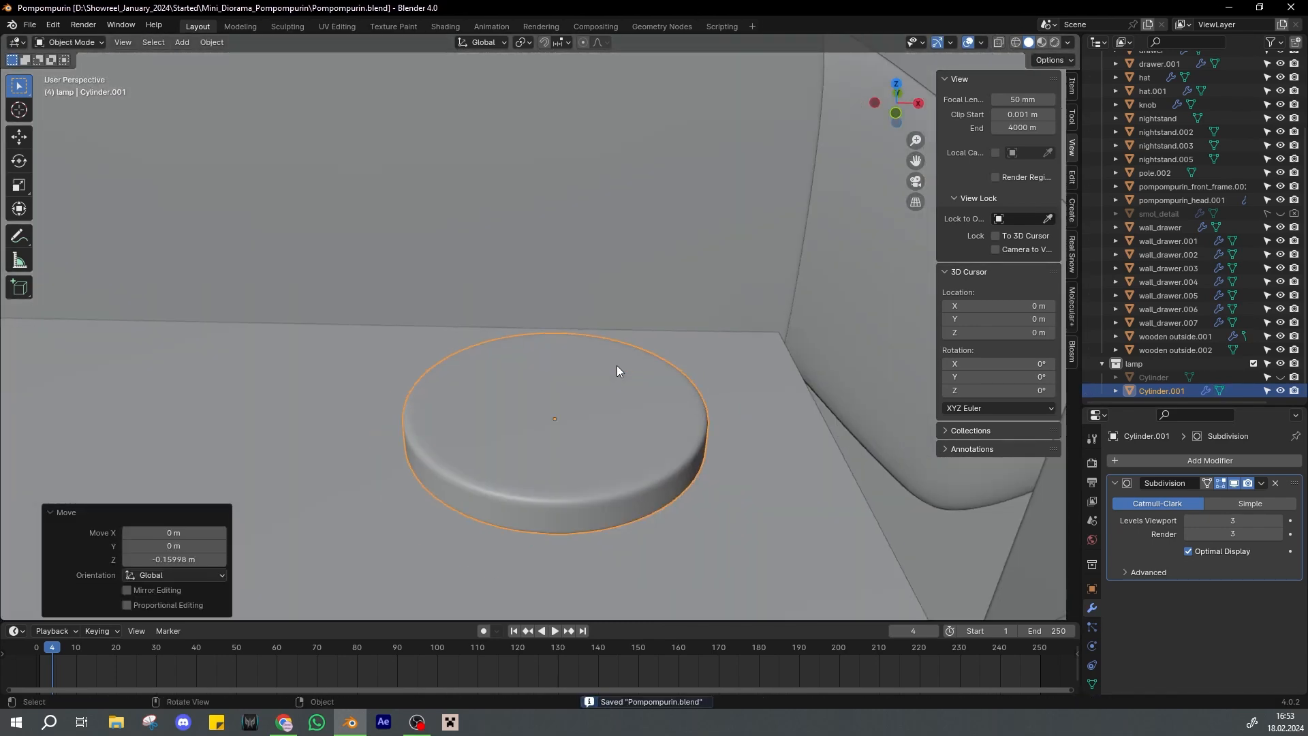
# Unhide the lamp pole (Cylinder) and move it along Z onto the disc
pyautogui.click(1282, 376)
pyautogui.click(1154, 377)
pyautogui.moveTo(555, 247); pyautogui.dragTo(616, 239, button='middle')
pyautogui.press('g')
pyautogui.press('z')
pyautogui.click(618, 283)
# Add a Bevel modifier to the lamp pole
pyautogui.moveTo(617, 284)
pyautogui.mouseDown(button='middle')
pyautogui.moveTo(612, 238)
pyautogui.moveTo(592, 281)
pyautogui.mouseUp(button='middle')
pyautogui.click(1155, 463)
pyautogui.write('bev')
pyautogui.press('Return')
pyautogui.scroll(1, 599, 185)
pyautogui.moveTo(595, 202); pyautogui.dragTo(578, 176, button='middle')
pyautogui.rightClick(518, 219)
pyautogui.click(518, 219)
pyautogui.hotkey('ctrl', 'z')
pyautogui.hotkey('ctrl', 'z')
# Add four evenly spaced horizontal loop cuts along the pole
pyautogui.press('Tab')
pyautogui.press('2')
pyautogui.click(563, 292)
pyautogui.scroll(1, 563, 293)
pyautogui.click(564, 292)
pyautogui.rightClick(564, 293)
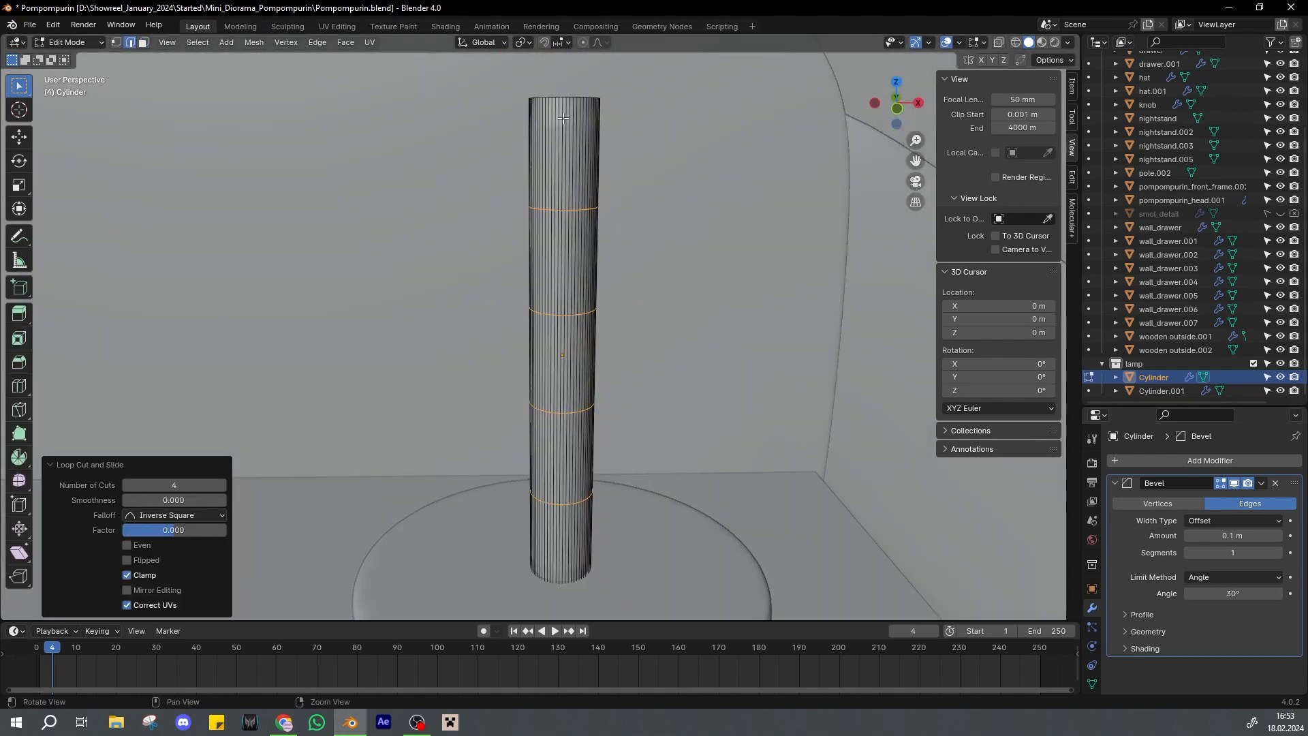
# Select the circular face at the top of the pole and return to object mode
pyautogui.moveTo(565, 119); pyautogui.dragTo(602, 269, button='middle')
pyautogui.press('3')
pyautogui.click(590, 313)
pyautogui.scroll(2, 656, 326)
pyautogui.click(603, 325)
pyautogui.press('Tab')
pyautogui.scroll(-2, 584, 388)
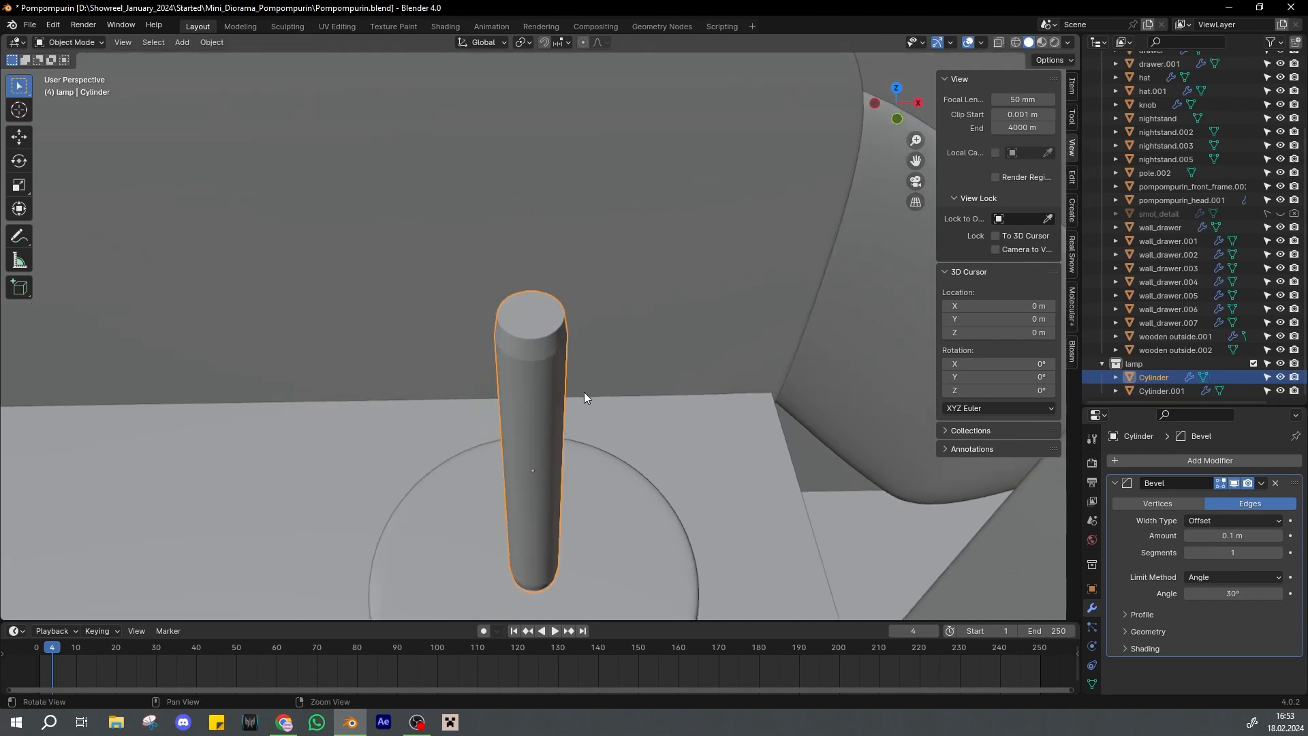
# Save the file, add a Subdivision modifier to the pole and set its viewport level to 2
pyautogui.moveTo(583, 391); pyautogui.dragTo(571, 330, button='middle')
pyautogui.hotkey('ctrl', 's')
pyautogui.click(1133, 461)
pyautogui.click(1134, 461)
pyautogui.click(1131, 497)
pyautogui.scroll(-3, 1217, 590)
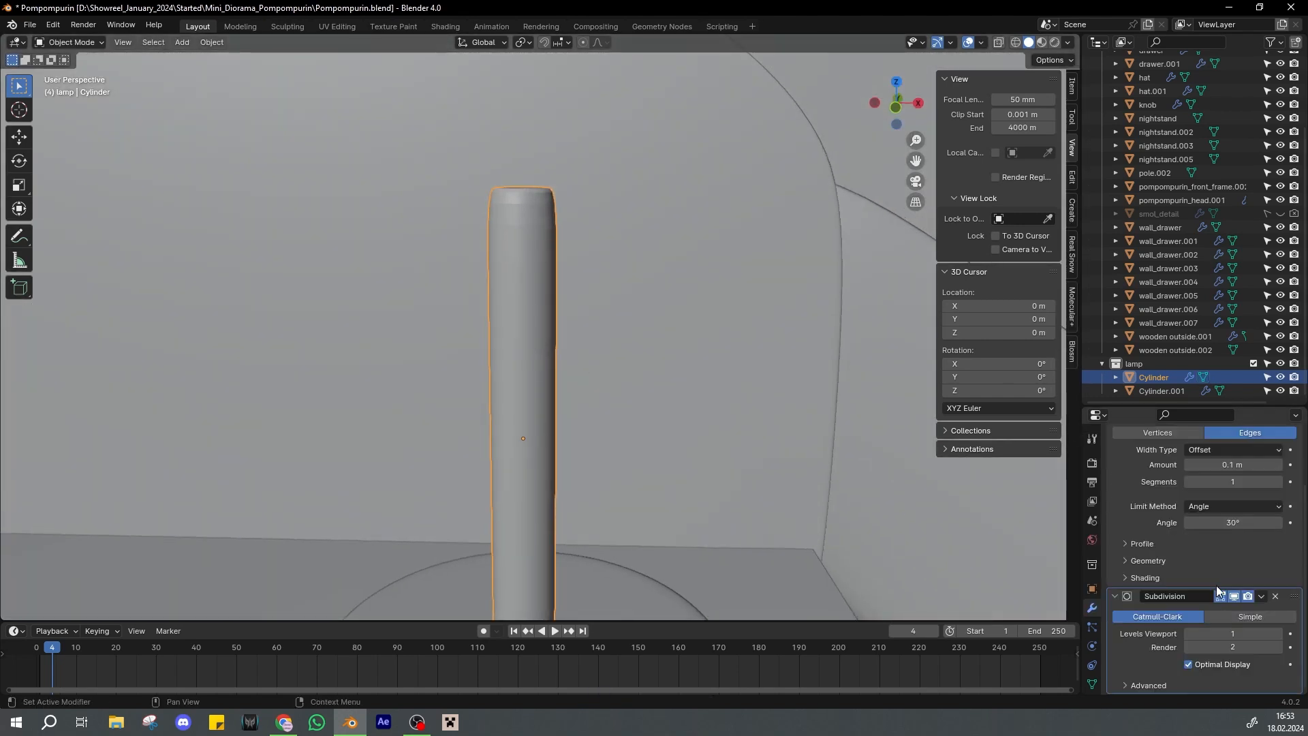
pyautogui.moveTo(570, 147); pyautogui.dragTo(605, 310, button='middle')
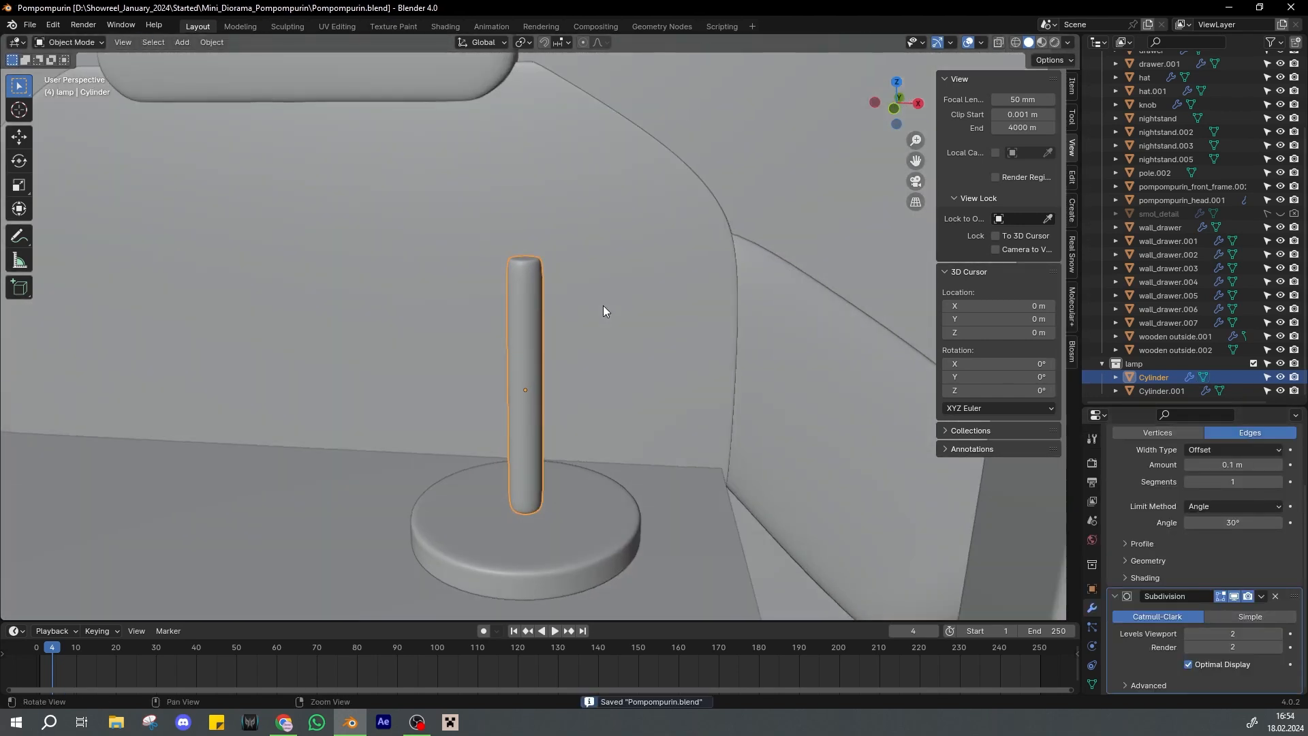
# Save the file and move the pole so it sits in the centre of the lamp base
pyautogui.press('KP_1')
pyautogui.hotkey('ctrl', 's')
pyautogui.press('g')
pyautogui.click(629, 316)
pyautogui.press('Tab')
pyautogui.press('Tab')
pyautogui.scroll(-1, 628, 283)
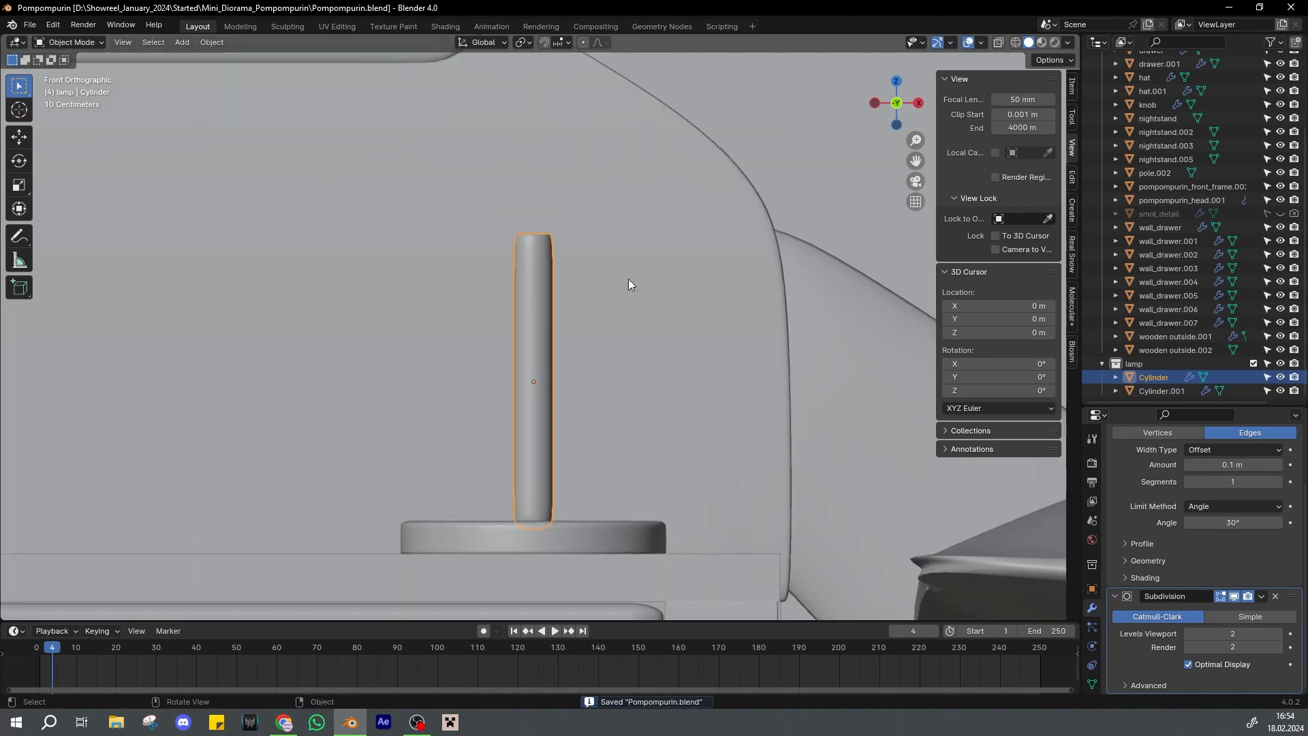
# Lower the pole's top face about 0.05 m along Z
pyautogui.press('Tab')
pyautogui.moveTo(560, 255); pyautogui.dragTo(639, 289, button='middle')
pyautogui.scroll(2, 576, 310)
pyautogui.press('g')
pyautogui.click(606, 284)
pyautogui.press('Tab')
pyautogui.press('Tab')
pyautogui.press('g')
pyautogui.press('z')
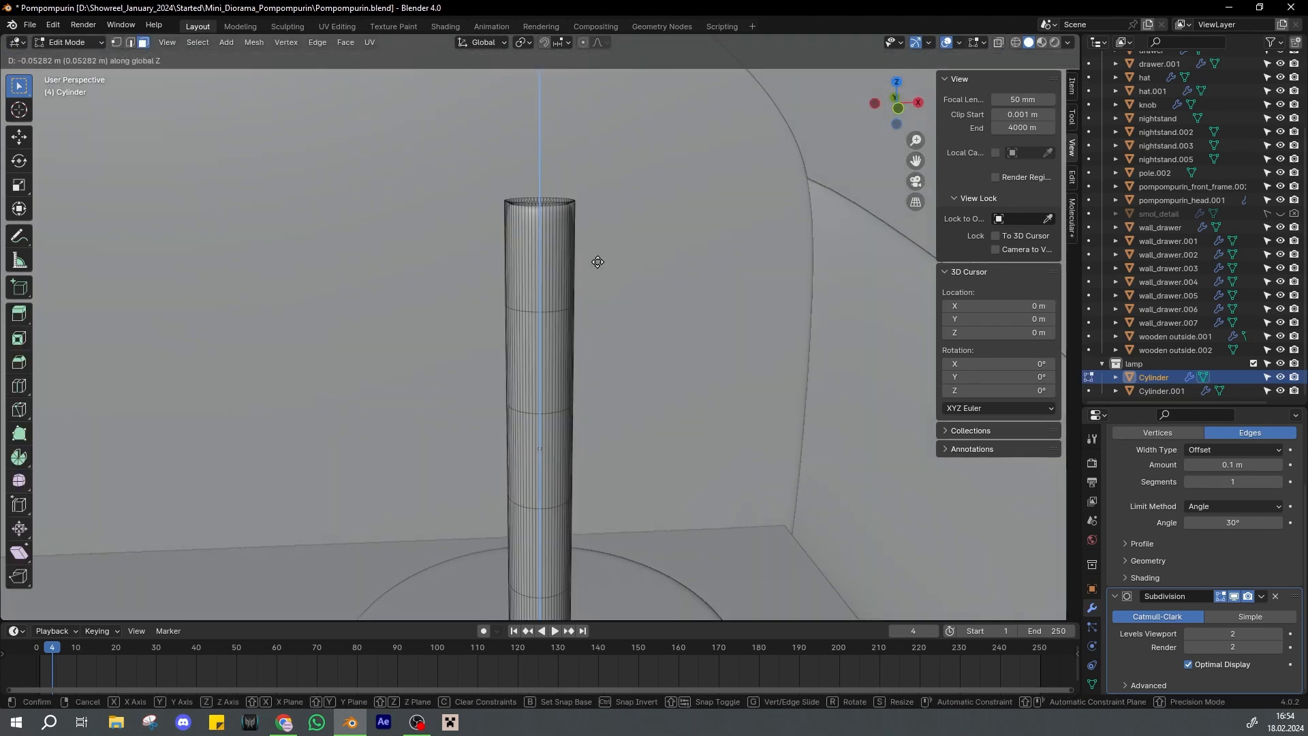
pyautogui.click(598, 261)
# Raise the pole's top face about 0.016 m along Z and save the file
pyautogui.press('Tab')
pyautogui.scroll(4, 549, 235)
pyautogui.press('Tab')
pyautogui.press('g')
pyautogui.press('z')
pyautogui.click(555, 248)
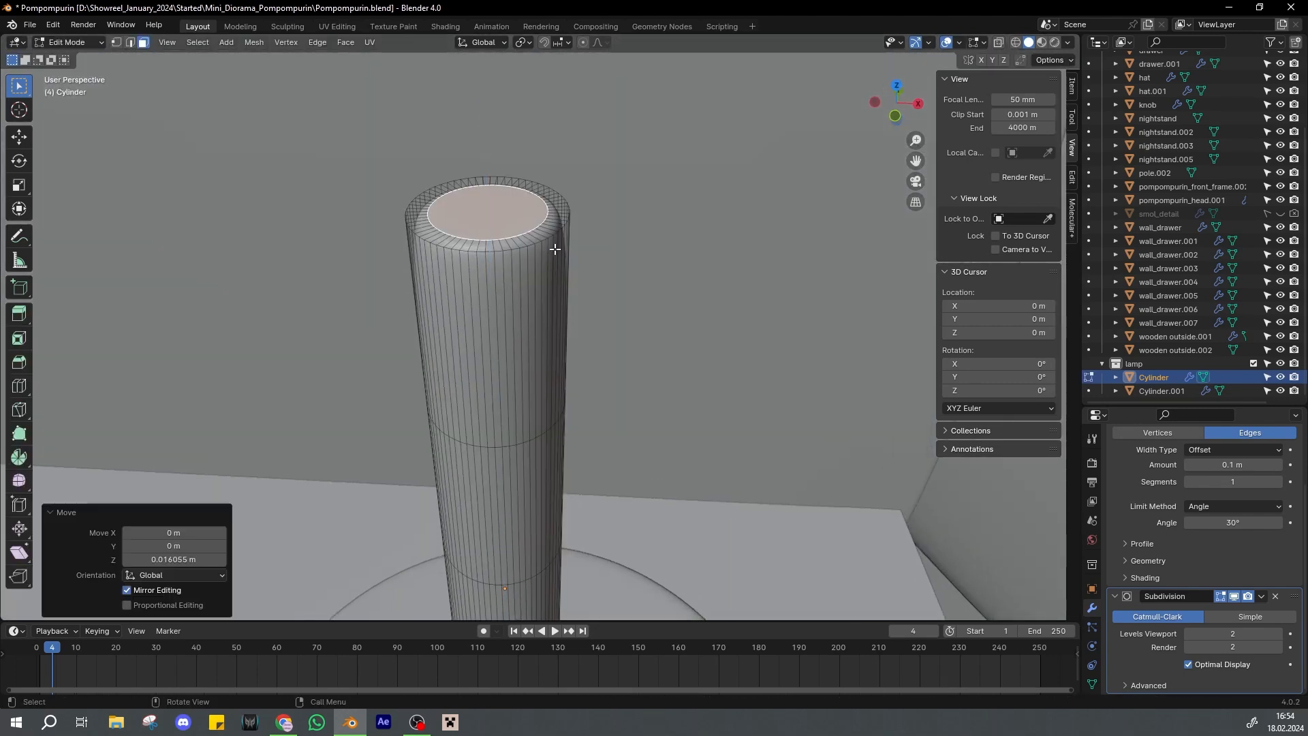
pyautogui.press('Tab')
pyautogui.scroll(-1, 555, 248)
pyautogui.hotkey('ctrl', 's')
# Collapse the drawers collection in the outliner and enable the puddings collection
pyautogui.press('KP_1')
pyautogui.scroll(-5, 589, 227)
pyautogui.keyDown('alt'); pyautogui.moveTo(589, 227); pyautogui.dragTo(569, 241); pyautogui.keyUp('alt')
pyautogui.scroll(-4, 568, 242)
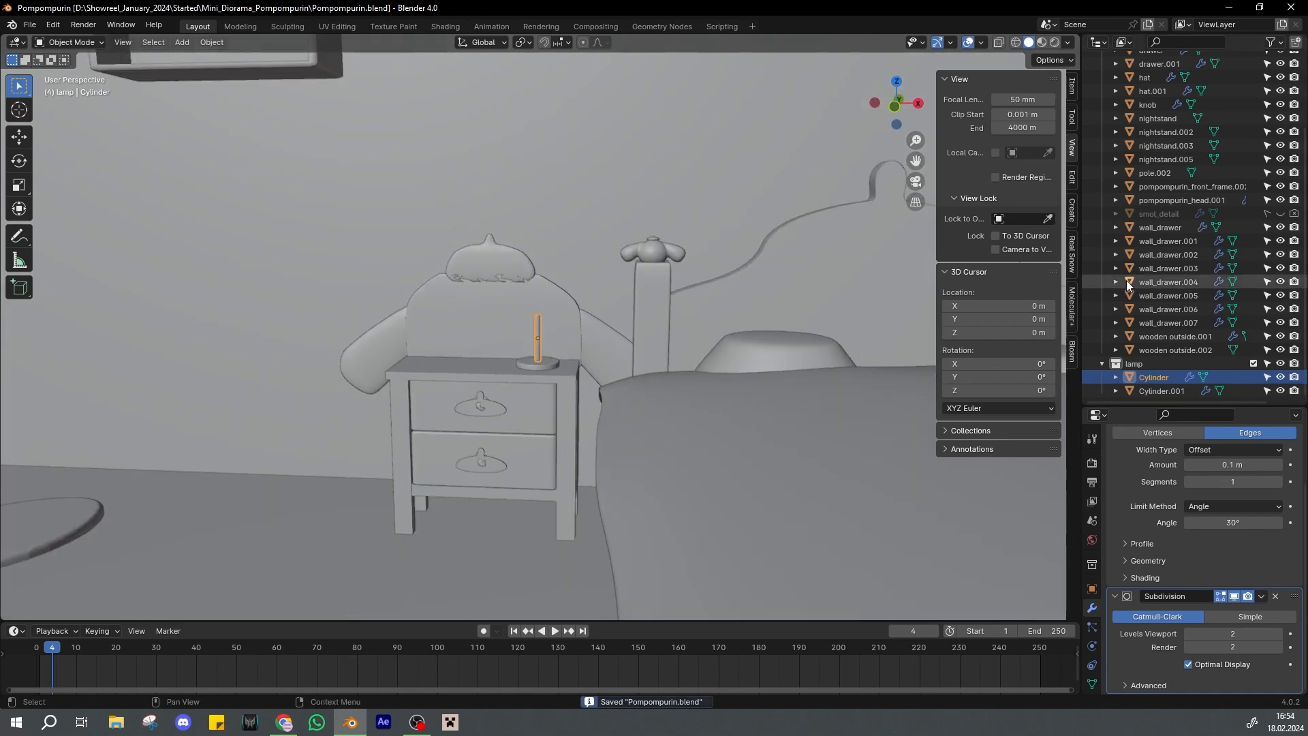
pyautogui.scroll(1, 1121, 205)
pyautogui.click(1099, 68)
pyautogui.click(1253, 114)
# Duplicate a pudding and move the copy about 33.26 m along X and 33.29 m along Y to the nightstand
pyautogui.scroll(-7, 505, 455)
pyautogui.keyDown('shift'); pyautogui.moveTo(505, 455); pyautogui.dragTo(481, 424, button='middle'); pyautogui.keyUp('shift')
pyautogui.click(407, 390)
pyautogui.scroll(-3, 484, 385)
pyautogui.hotkey('shift', 'd')
pyautogui.rightClick(481, 424)
pyautogui.press('g')
pyautogui.press('x')
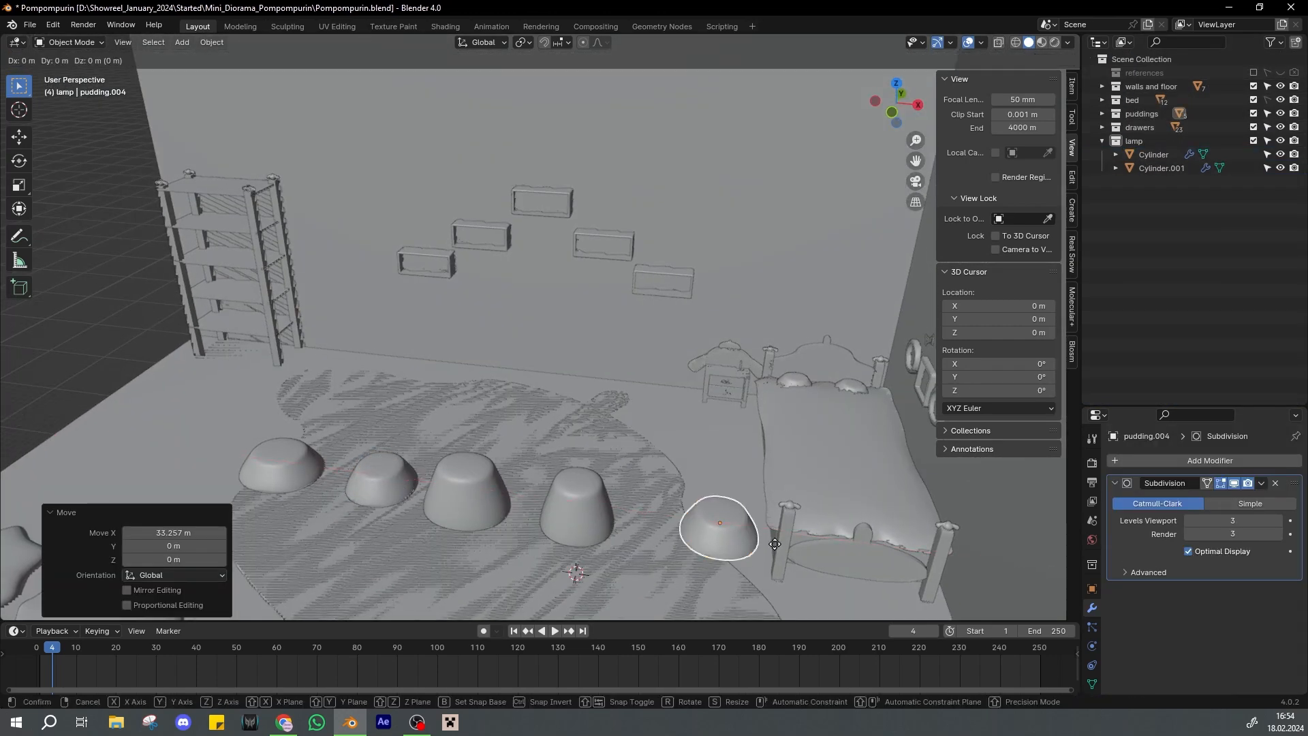
pyautogui.press('y')
pyautogui.click(762, 378)
# Save the file and scale the pudding copy down uniformly to about 0.455
pyautogui.press('KP_Decimal')
pyautogui.press('KP_1')
pyautogui.hotkey('ctrl', 's')
pyautogui.scroll(1, 669, 382)
pyautogui.press('s')
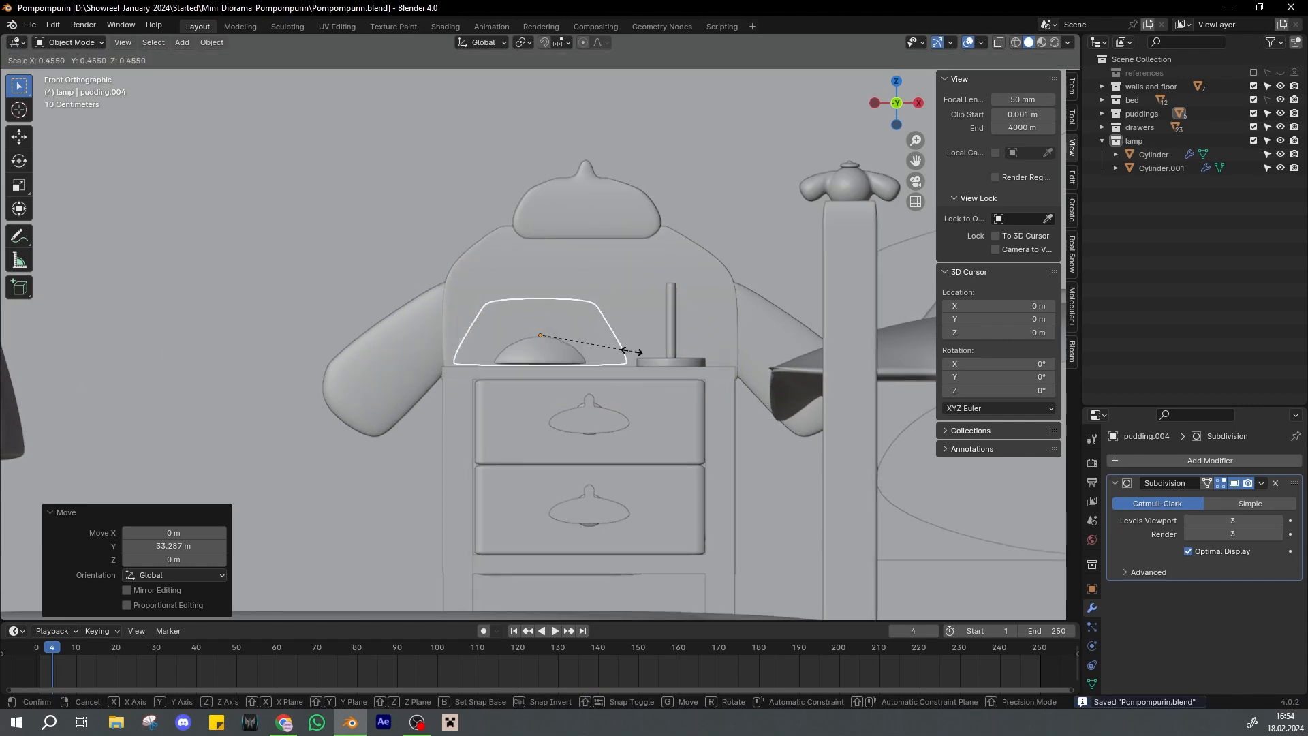
pyautogui.click(632, 351)
# Move the pudding copy into the lamp collection
pyautogui.rightClick(546, 353)
pyautogui.click(550, 555)
pyautogui.click(539, 649)
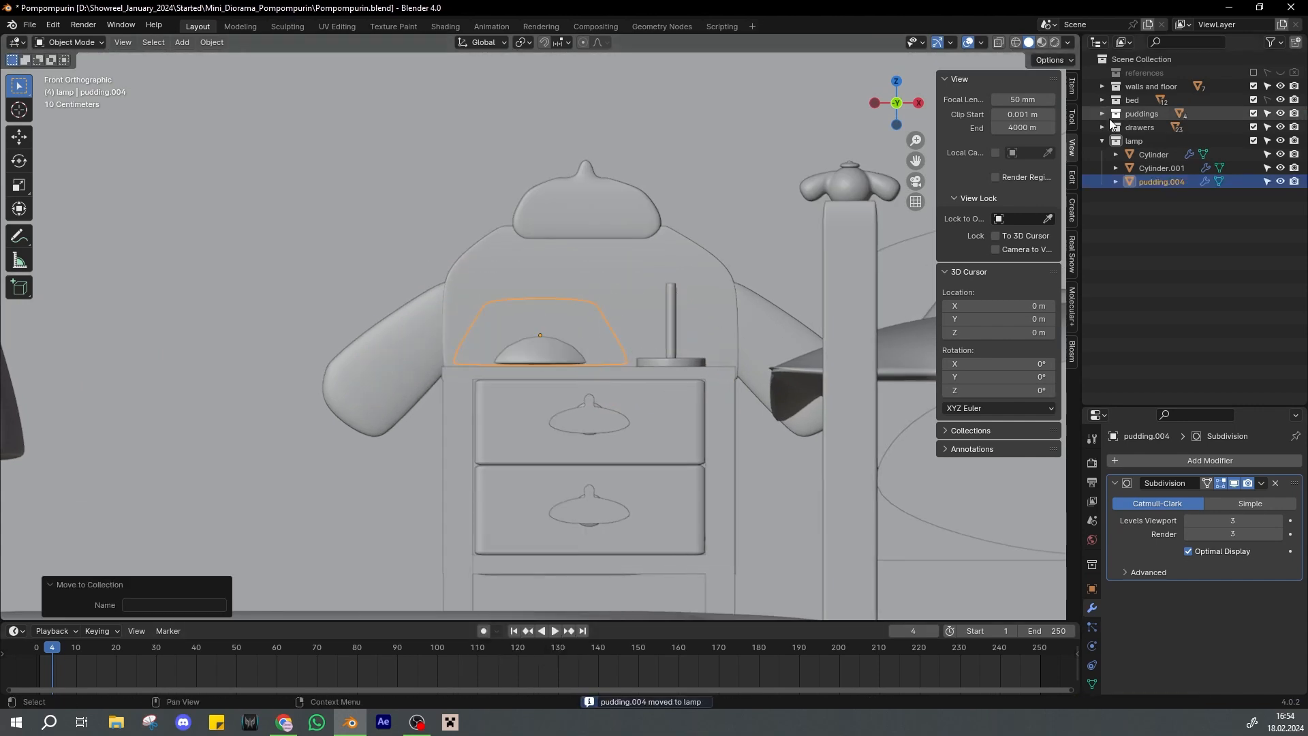
# Scale the pudding copy by 0.412 and move it along Y and about 2.33 m along X toward the lamp base
pyautogui.moveTo(604, 308); pyautogui.dragTo(631, 297, button='middle')
pyautogui.press('g')
pyautogui.press('y')
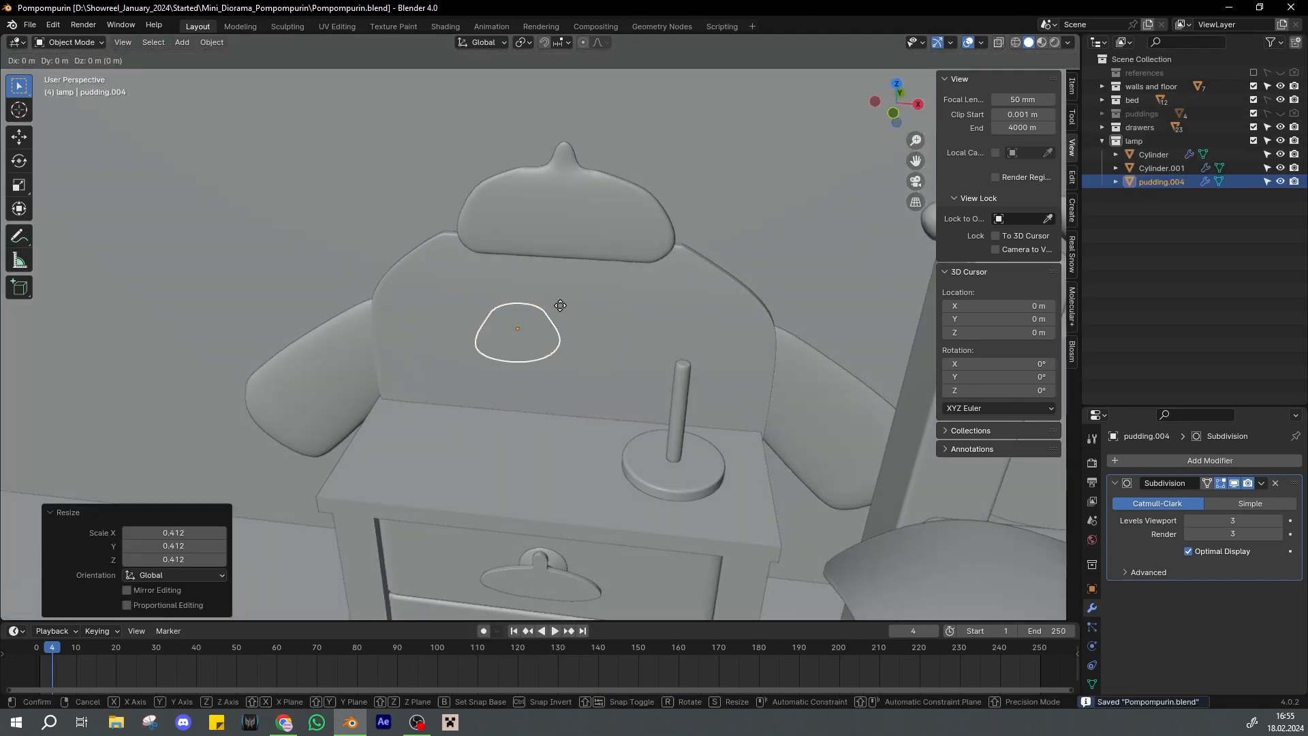
pyautogui.click(530, 374)
pyautogui.hotkey('ctrl', 's')
pyautogui.press('g')
pyautogui.press('x')
pyautogui.click(718, 405)
# Centre the pudding copy over the lamp base from above, moving it along Y and about 0.11 m along X, and save
pyautogui.press('KP_7')
pyautogui.keyDown('shift'); pyautogui.moveTo(721, 413); pyautogui.dragTo(627, 359, button='middle'); pyautogui.keyUp('shift')
pyautogui.scroll(2, 627, 359)
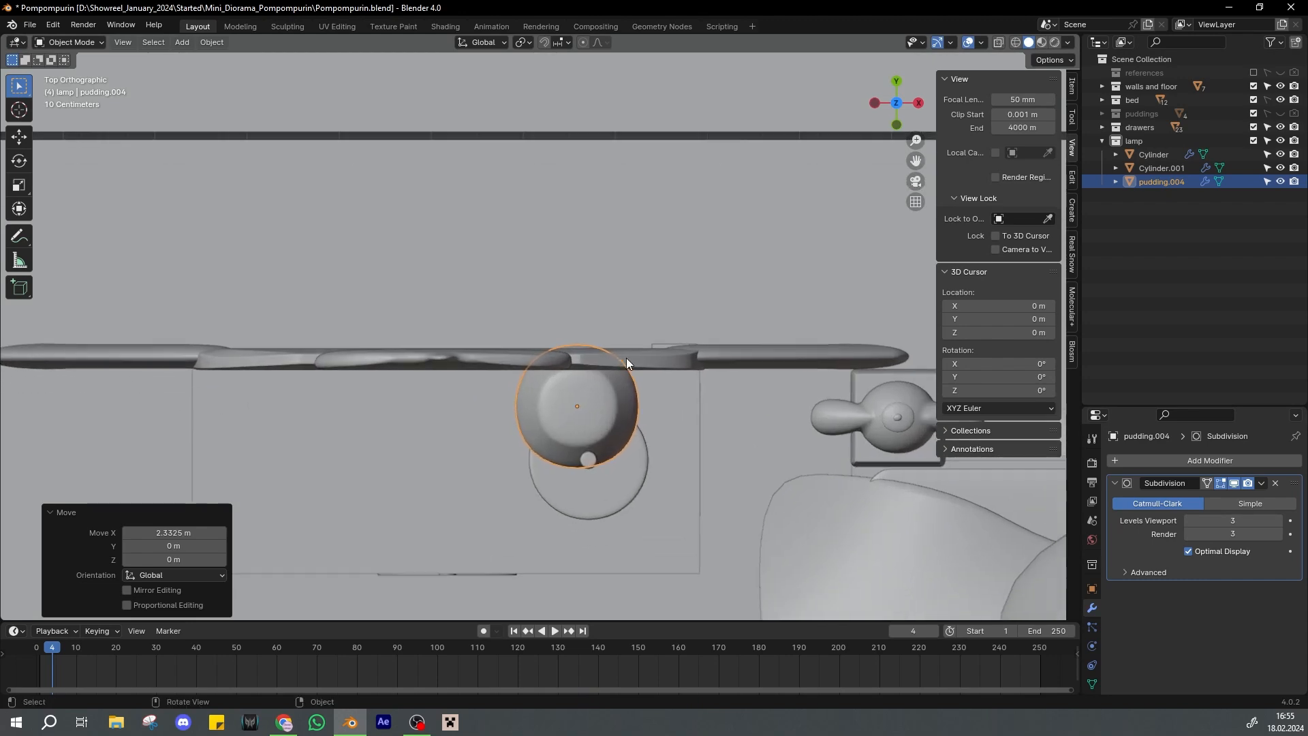
pyautogui.press('g')
pyautogui.press('y')
pyautogui.click(633, 413)
pyautogui.press('g')
pyautogui.press('x')
pyautogui.click(637, 426)
pyautogui.press('KP_1')
pyautogui.hotkey('ctrl', 's')
# Raise the pudding copy to the pole's top as a lampshade, scale it by 1.637 along Z and save
pyautogui.scroll(3, 644, 421)
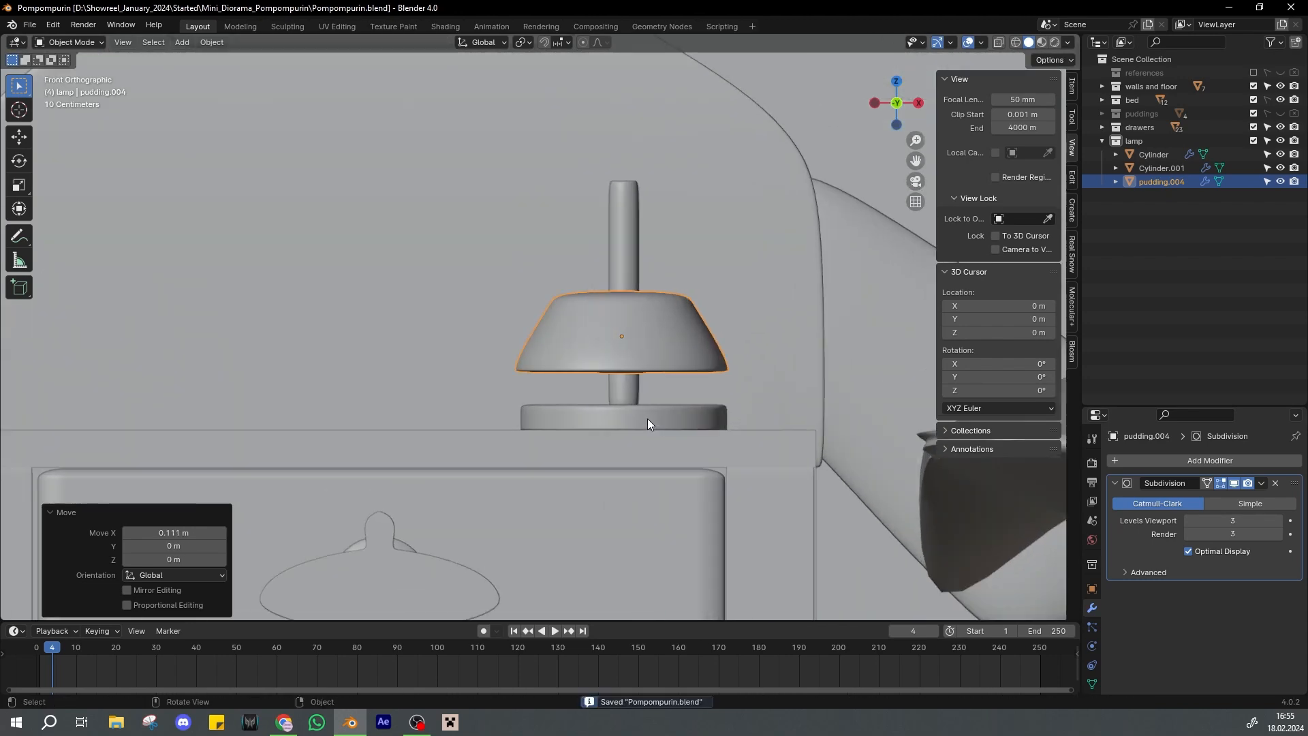
pyautogui.keyDown('shift'); pyautogui.moveTo(648, 419); pyautogui.dragTo(621, 419, button='middle'); pyautogui.keyUp('shift')
pyautogui.press('g')
pyautogui.press('z')
pyautogui.click(640, 216)
pyautogui.press('s')
pyautogui.click(764, 304)
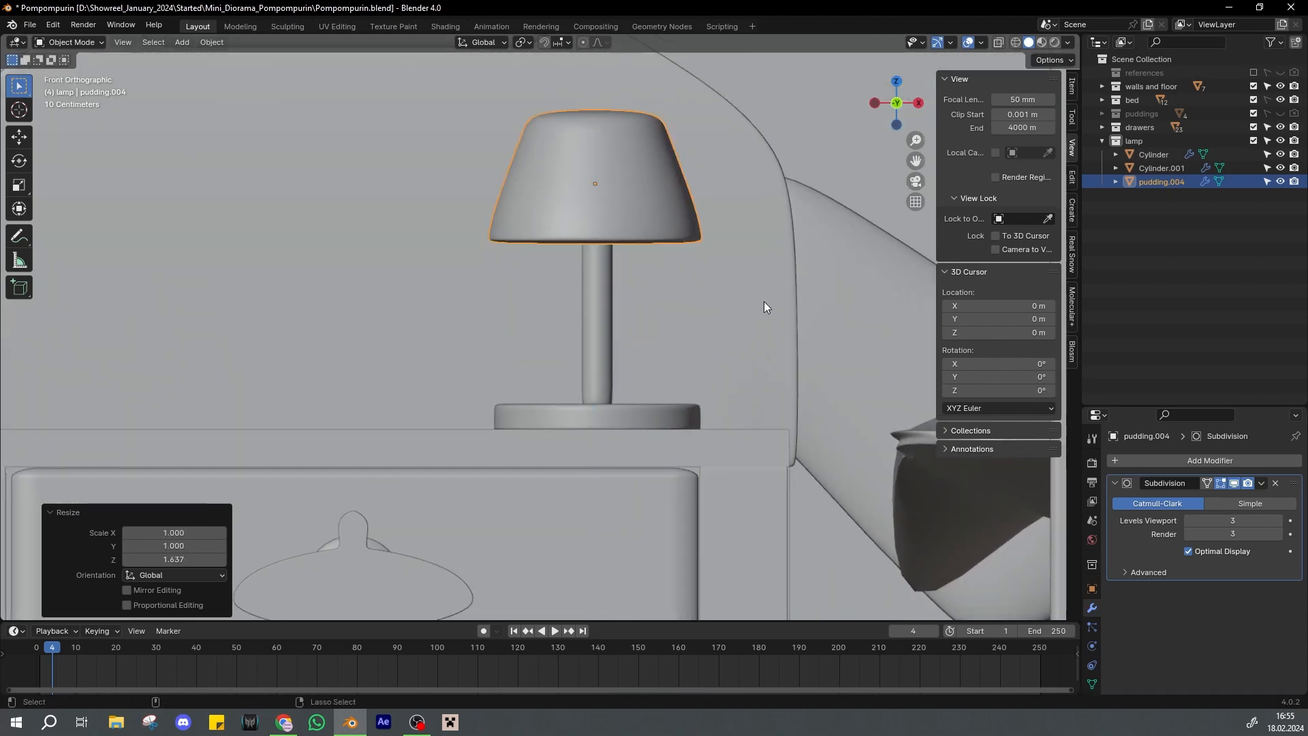
pyautogui.hotkey('ctrl', 's')
# Add a horizontal edge loop near the lampshade's lower rim and scale it outward by 1.094
pyautogui.moveTo(763, 302); pyautogui.dragTo(692, 288, button='middle')
pyautogui.press('Tab')
pyautogui.press('KP_1')
pyautogui.press('Tab')
pyautogui.press('Tab')
pyautogui.hotkey('alt', 'Tab')
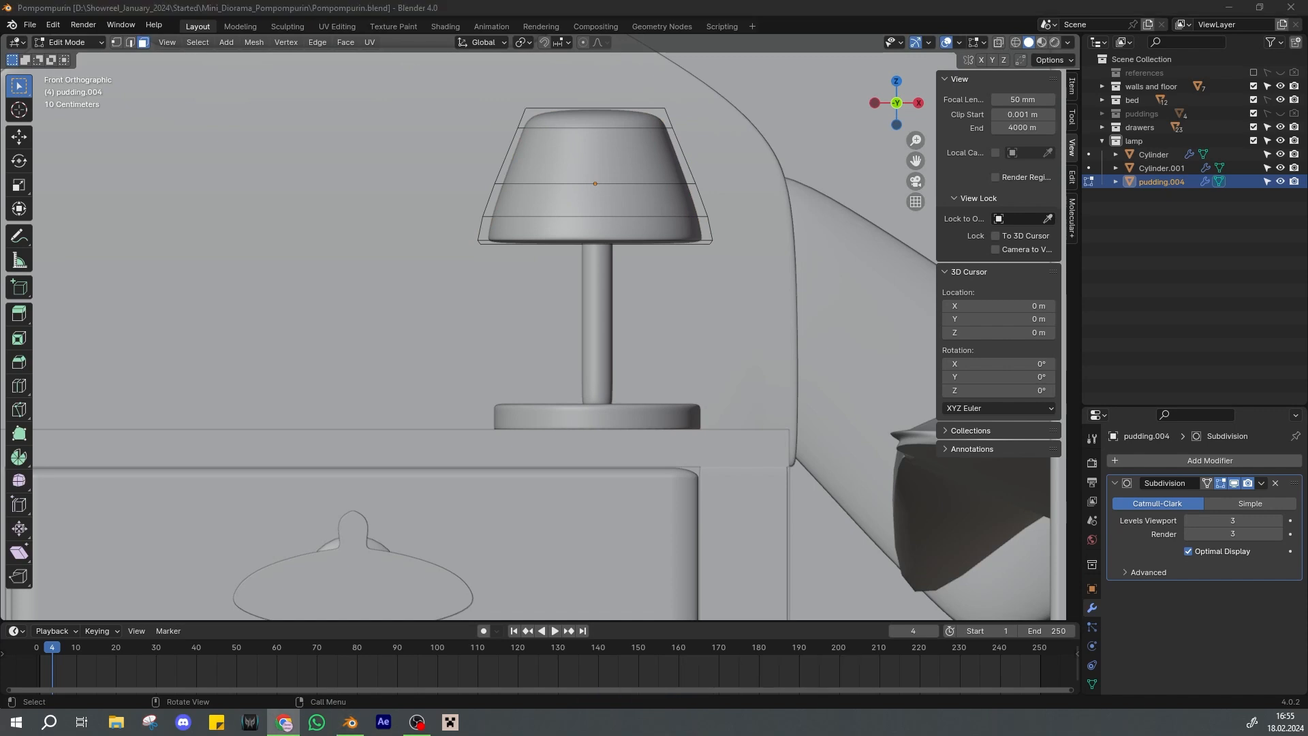
pyautogui.keyDown('alt'); pyautogui.click(558, 219); pyautogui.keyUp('alt')
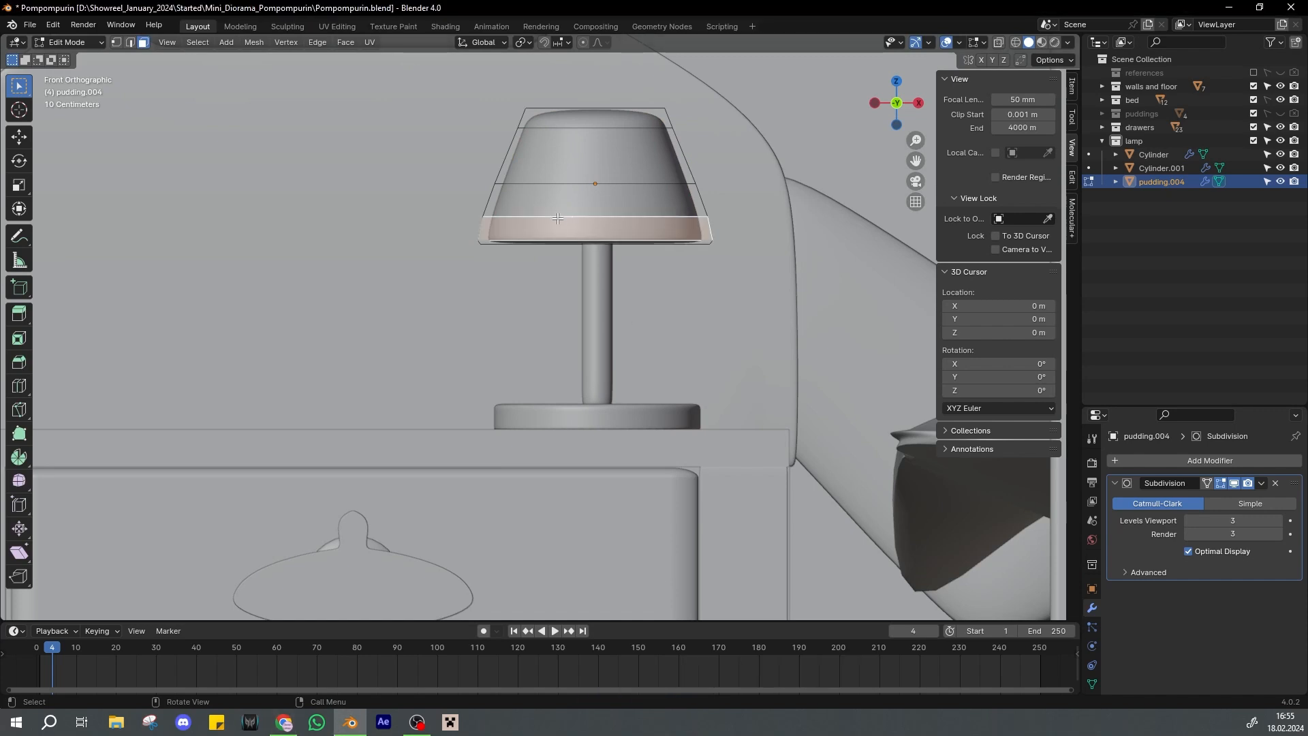
pyautogui.click(499, 226)
pyautogui.click(499, 232)
pyautogui.press('s')
pyautogui.click(690, 253)
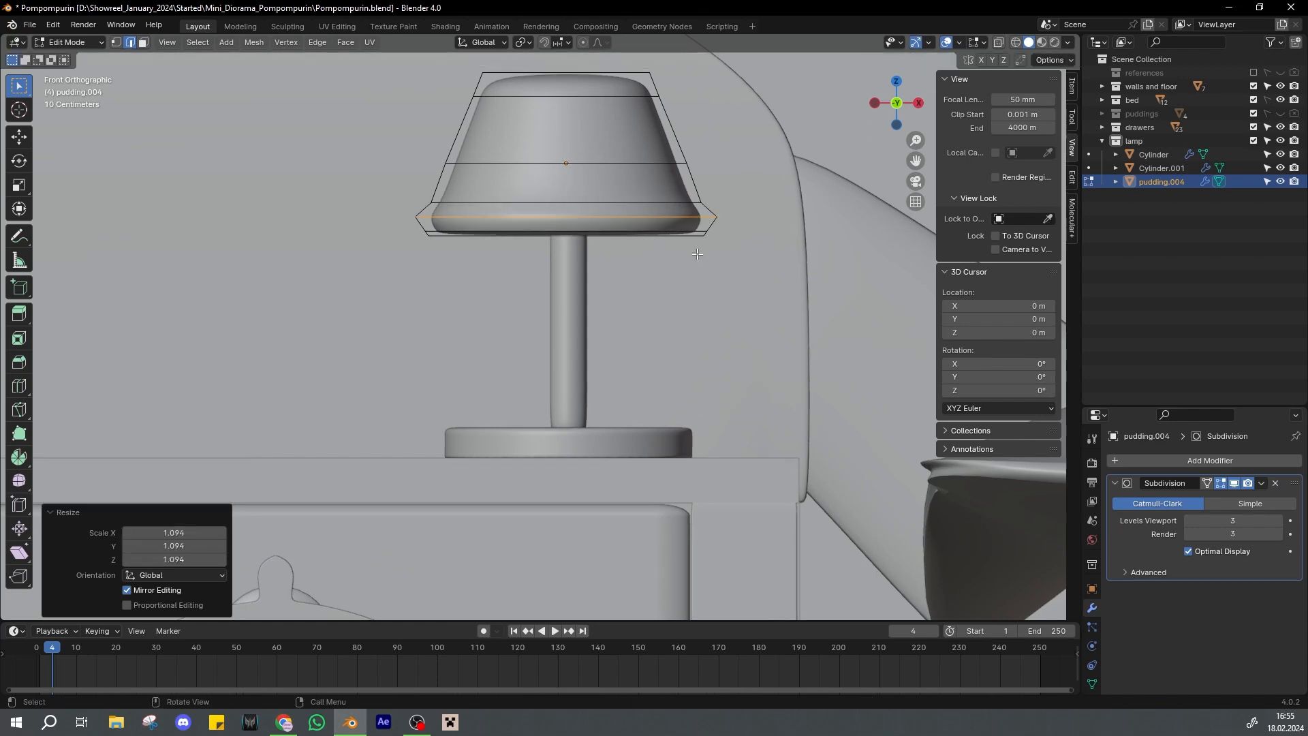
# Move the lampshade's bottom face about 0.05 m down along Z
pyautogui.keyDown('alt'); pyautogui.moveTo(633, 193); pyautogui.dragTo(625, 177); pyautogui.keyUp('alt')
pyautogui.scroll(-2, 625, 177)
pyautogui.press('3')
pyautogui.click(603, 165)
pyautogui.press('KP_1')
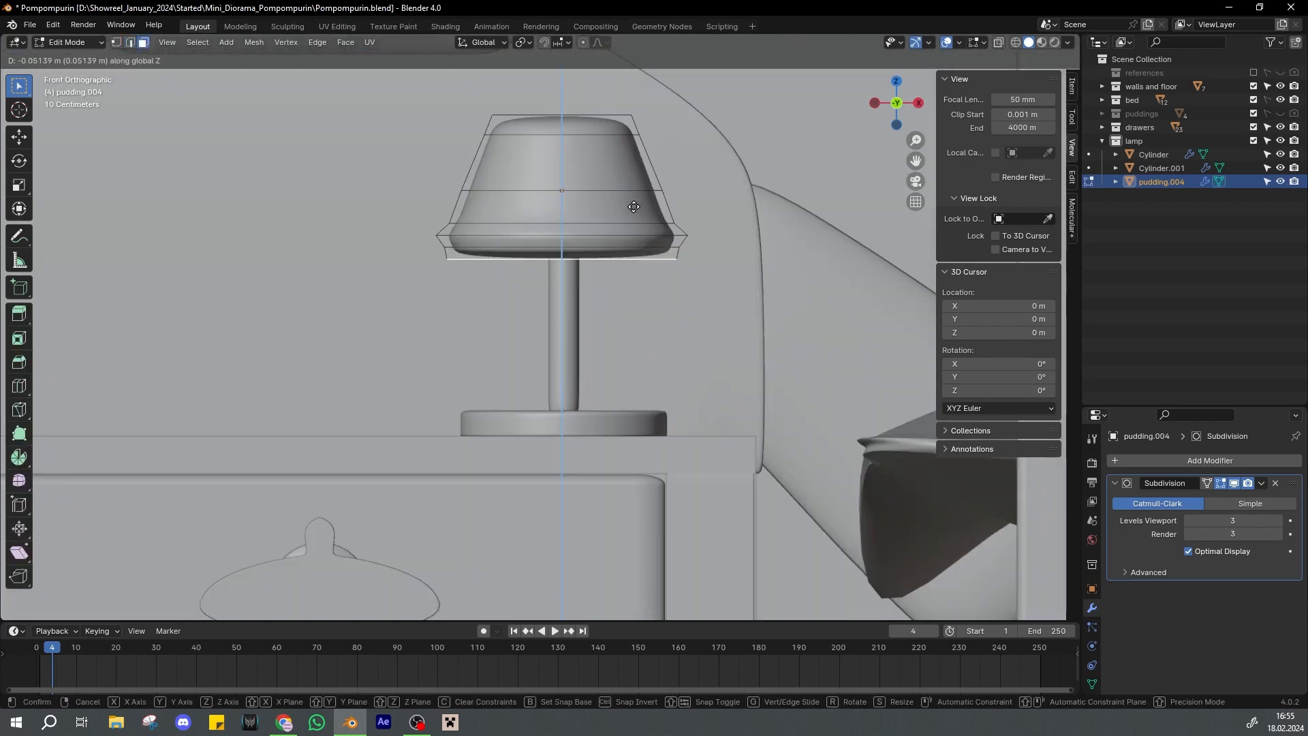
pyautogui.click(633, 206)
# Select the ring of faces around the lampshade's lower rim, scale it and save the file
pyautogui.moveTo(633, 206); pyautogui.dragTo(603, 296, button='middle')
pyautogui.keyDown('shift'); pyautogui.click(409, 290); pyautogui.keyUp('shift')
pyautogui.keyDown('shift'); pyautogui.click(604, 315); pyautogui.keyUp('shift')
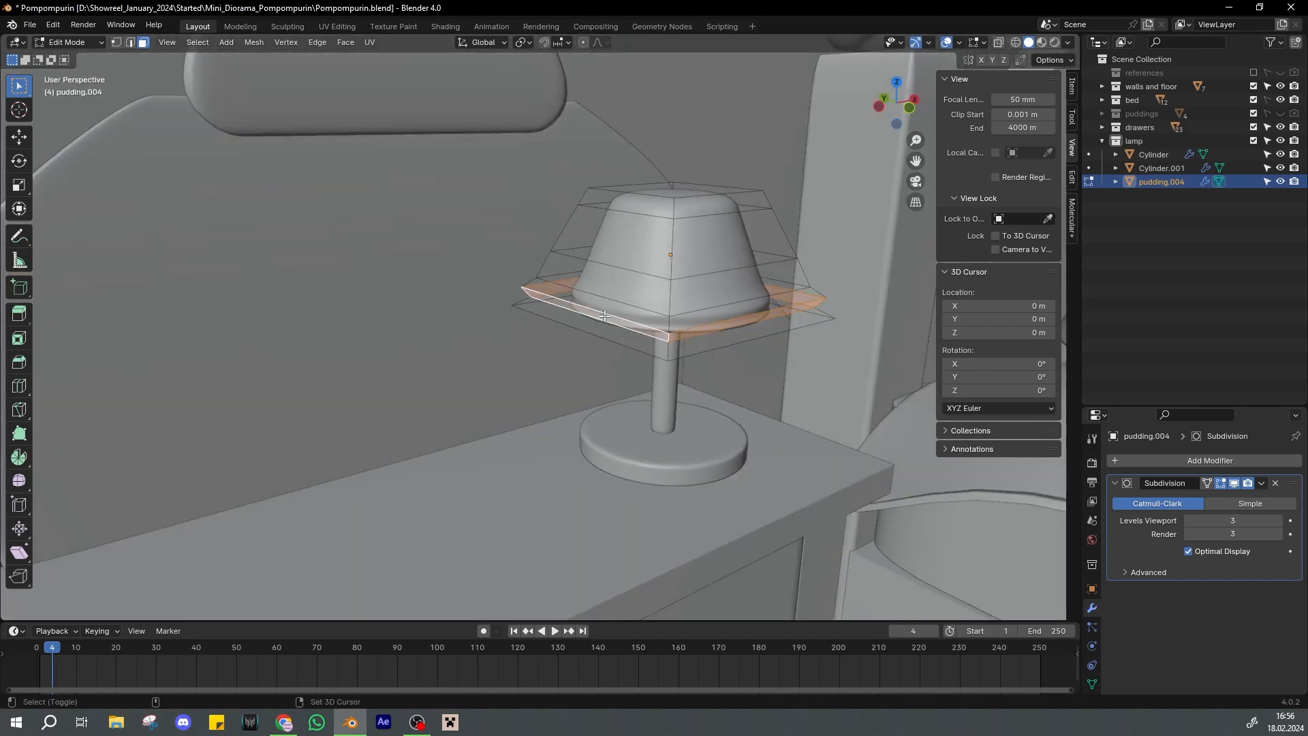
pyautogui.press('KP_1')
pyautogui.press('s')
pyautogui.click(617, 313)
pyautogui.click(666, 229)
pyautogui.moveTo(662, 242)
pyautogui.mouseDown(button='middle')
pyautogui.moveTo(666, 230)
pyautogui.moveTo(681, 248)
pyautogui.mouseUp(button='middle')
pyautogui.press('KP_1')
pyautogui.hotkey('ctrl', 's')
pyautogui.press('KP_1')
pyautogui.press('Tab')
pyautogui.press('Tab')
pyautogui.press('Tab')
pyautogui.hotkey('ctrl', 's')
# Adjust the position of the lampshade's top face and save the file
pyautogui.moveTo(641, 160); pyautogui.dragTo(624, 283, button='middle')
pyautogui.scroll(-3, 633, 189)
pyautogui.press('Tab')
pyautogui.click(590, 270)
pyautogui.press('3')
pyautogui.click(590, 270)
pyautogui.press('g')
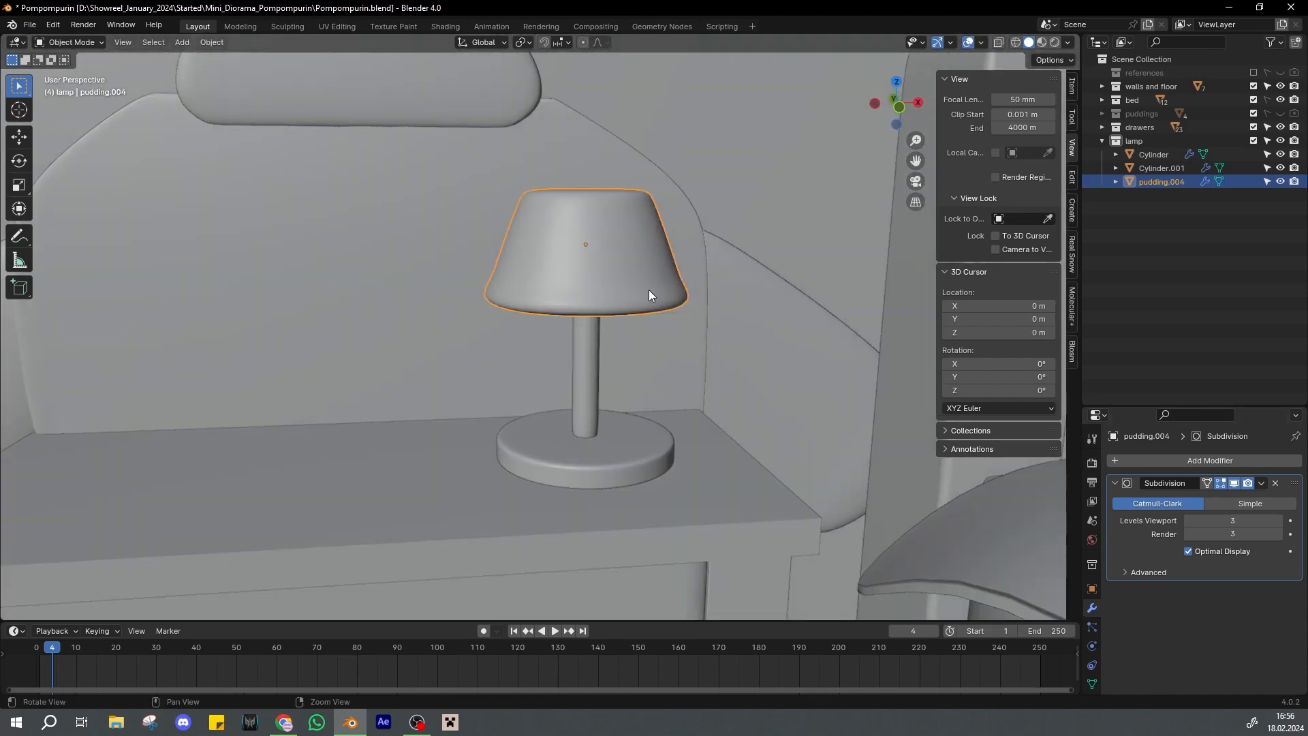
pyautogui.hotkey('ctrl', 's')
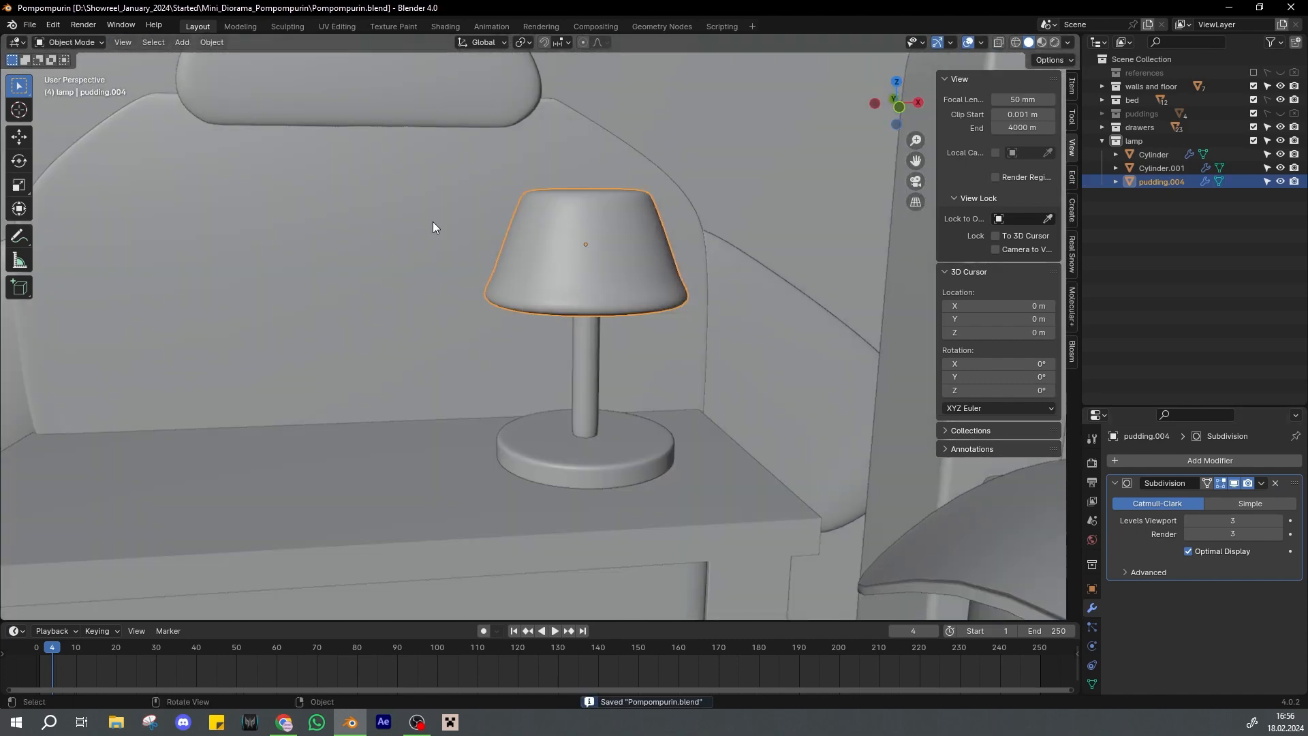
# Switch to the Sculpting workspace and isolate the lampshade in local view for sculpting
pyautogui.hotkey('ctrl', 'pagedown')
pyautogui.hotkey('ctrl', 'pagedown')
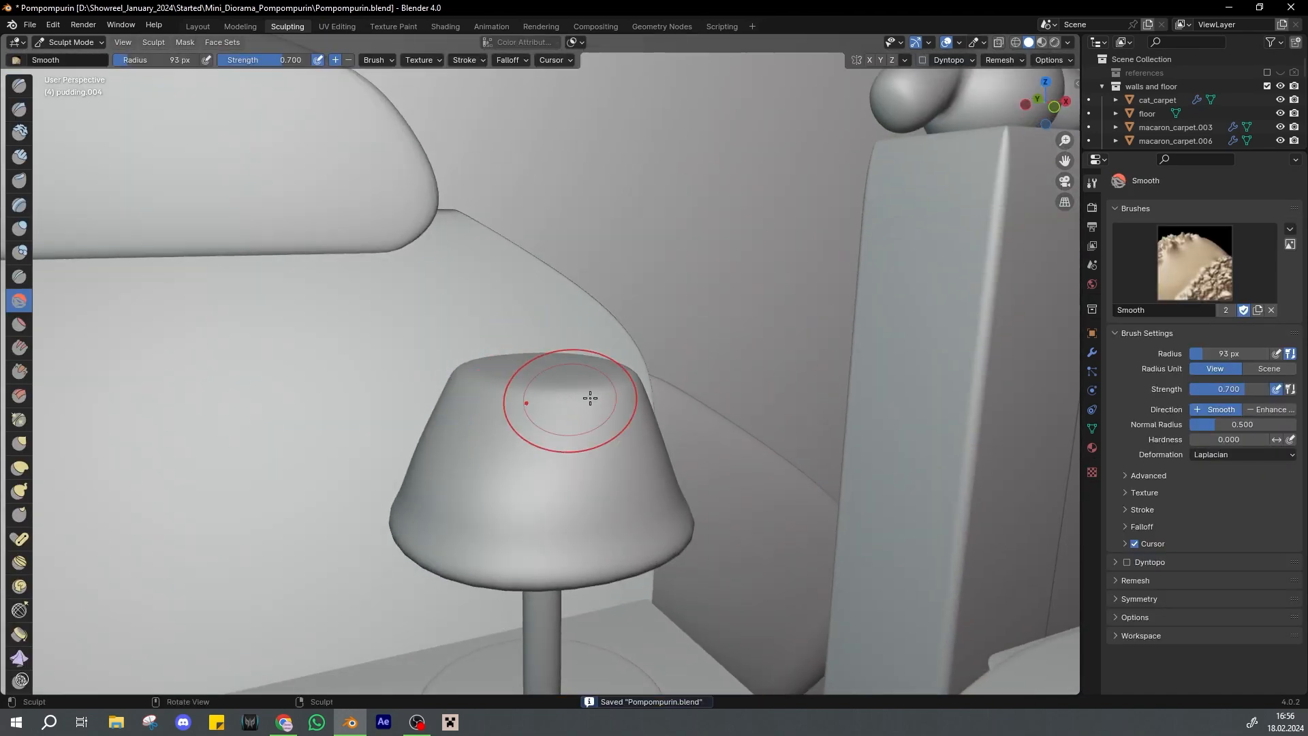
pyautogui.moveTo(590, 398); pyautogui.dragTo(607, 396, button='middle')
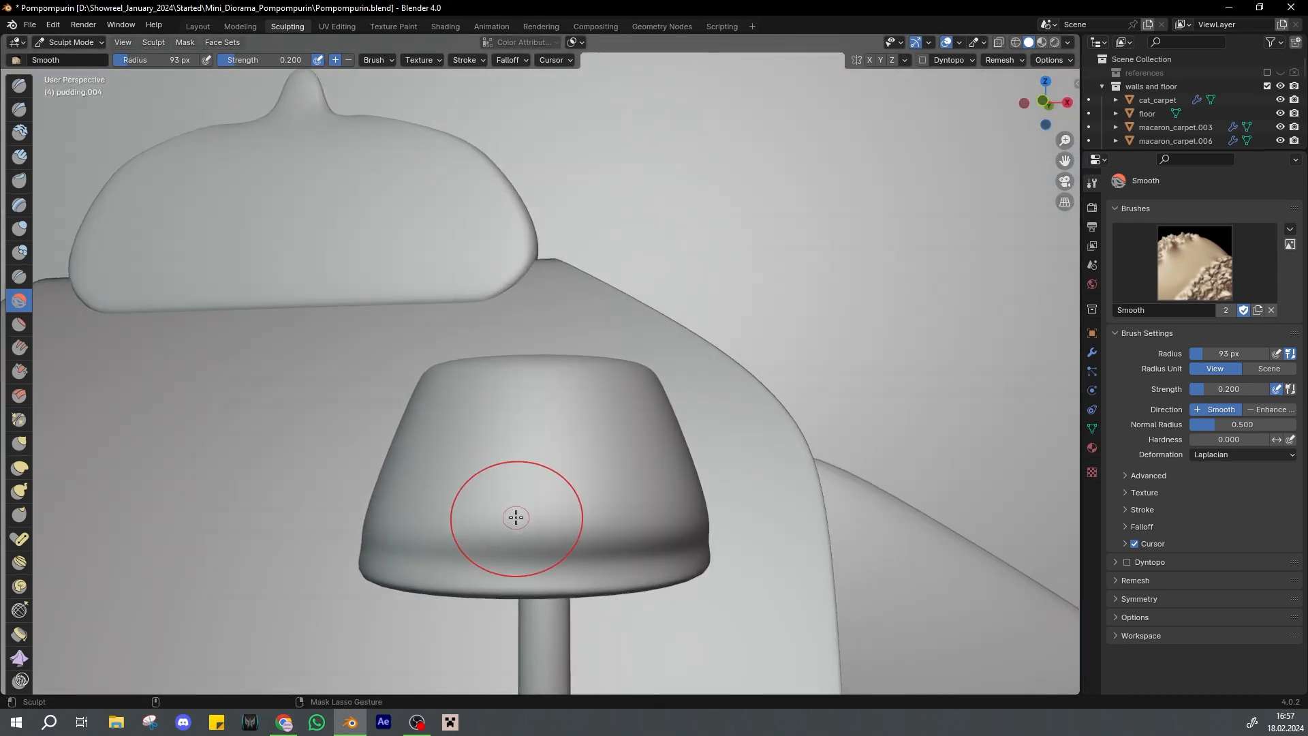
pyautogui.press('Tab')
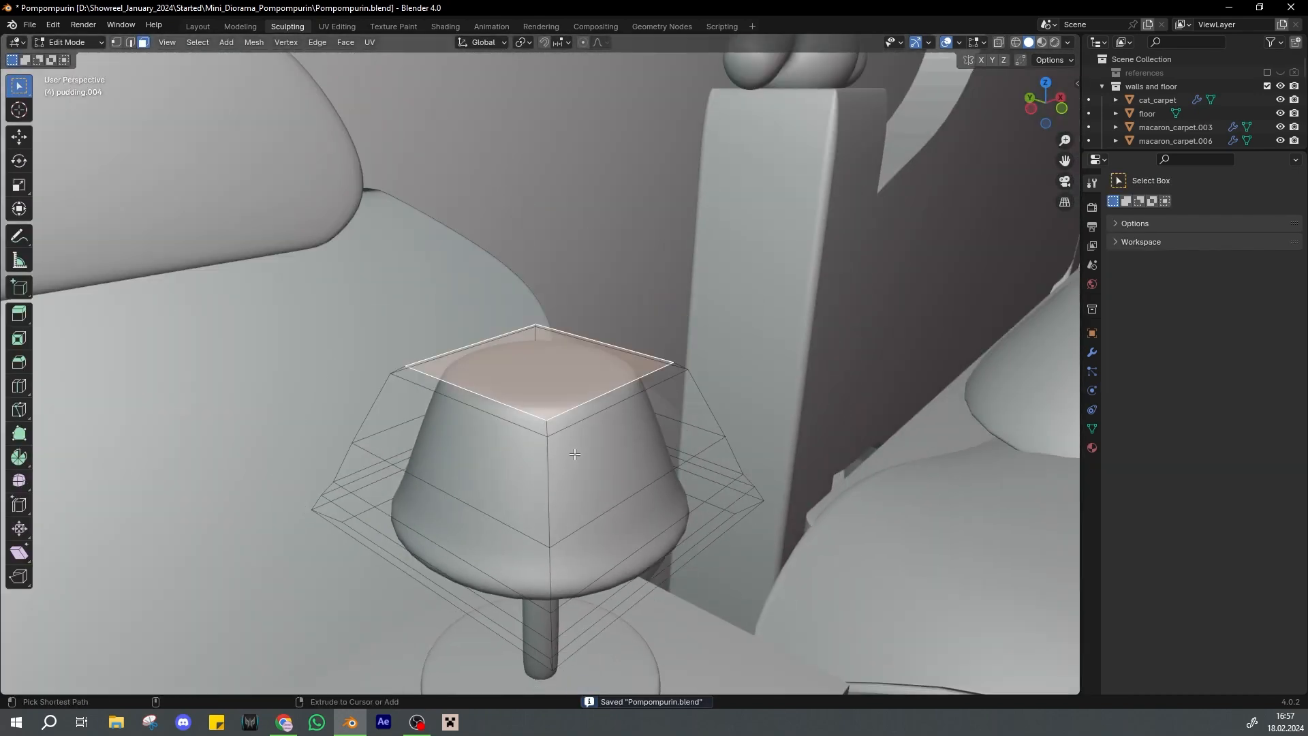
pyautogui.press('KP_Divide')
pyautogui.moveTo(575, 455); pyautogui.dragTo(561, 448, button='middle')
pyautogui.scroll(-1, 560, 448)
pyautogui.press('Tab')
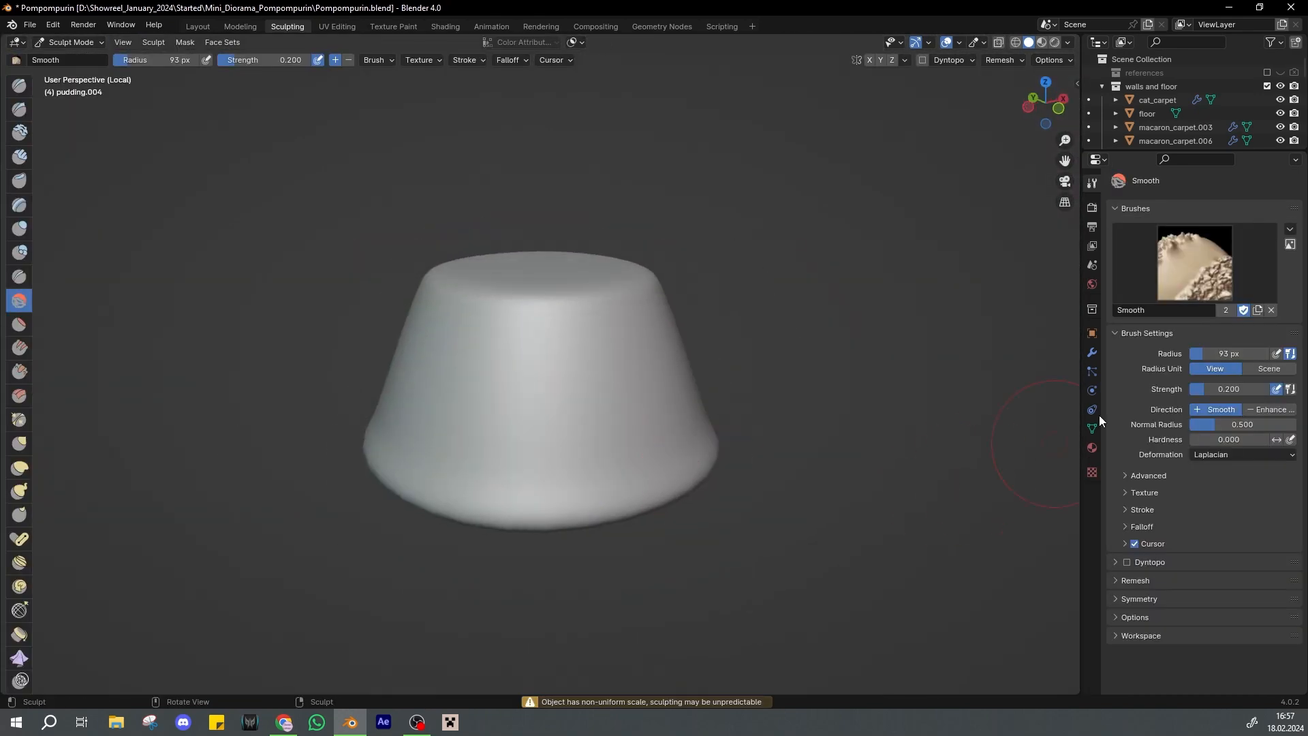
# Apply the lampshade's Subdivision modifier and save the file
pyautogui.click(1093, 352)
pyautogui.click(1261, 228)
pyautogui.click(1236, 263)
pyautogui.hotkey('ctrl', 'z')
pyautogui.click(1261, 228)
pyautogui.click(1241, 244)
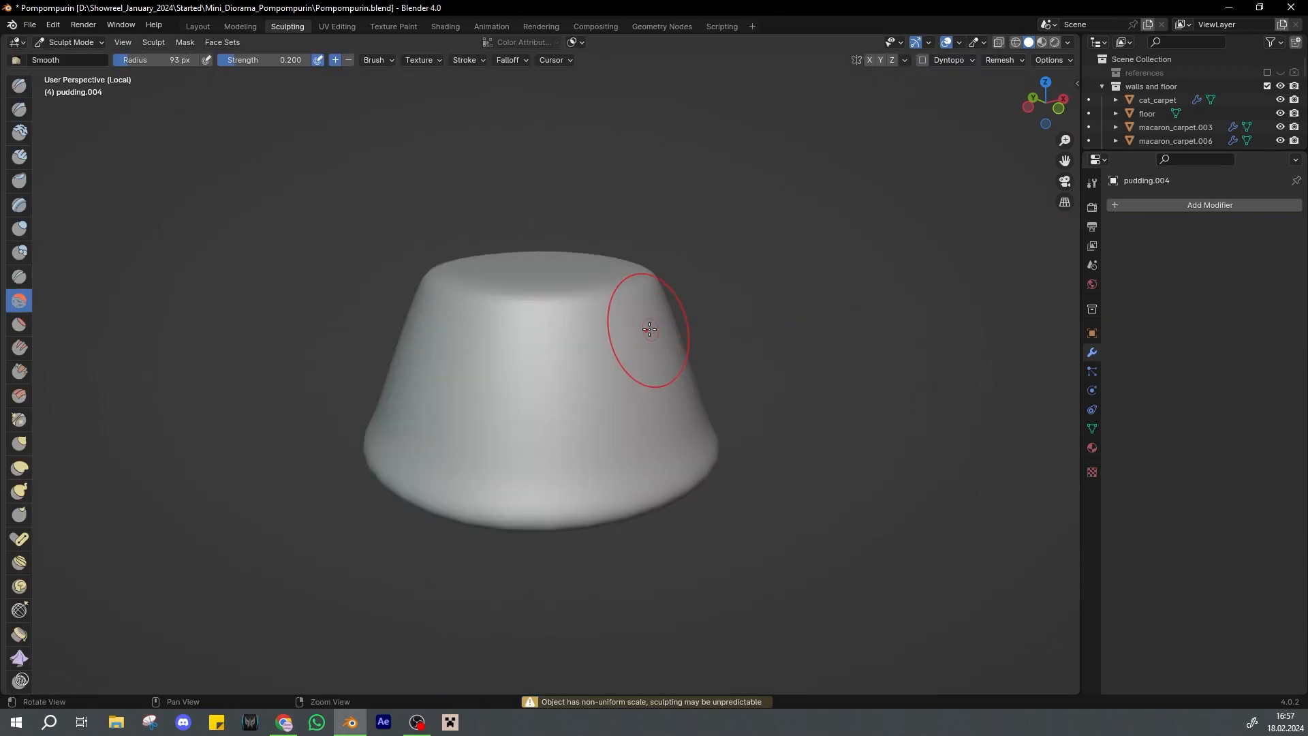
pyautogui.moveTo(648, 329); pyautogui.dragTo(617, 359, button='middle')
pyautogui.hotkey('ctrl', 's')
# Sculpt around the lampshade with the Smooth brush at 114 px radius and 0.200 strength
pyautogui.moveTo(695, 415)
pyautogui.mouseDown(button='middle')
pyautogui.moveTo(677, 396)
pyautogui.moveTo(484, 456)
pyautogui.mouseUp(button='middle')
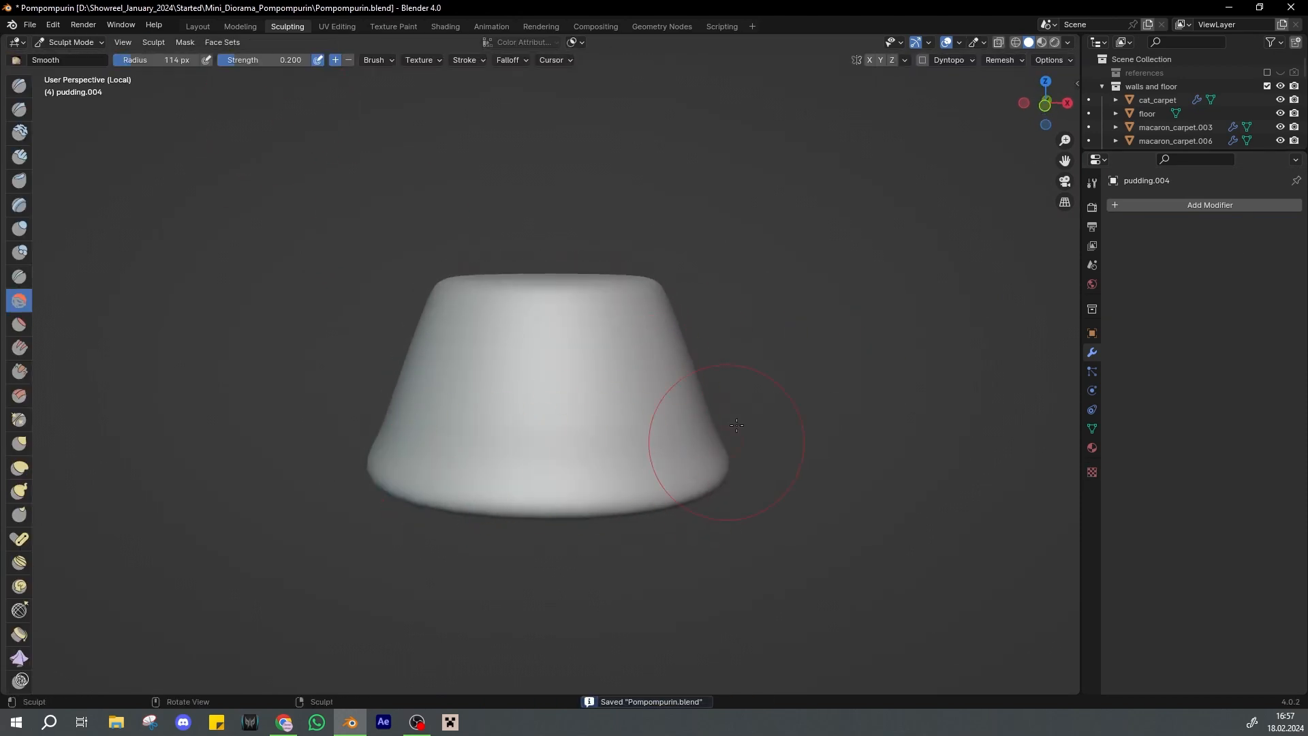
pyautogui.moveTo(737, 426); pyautogui.dragTo(476, 380, button='middle')
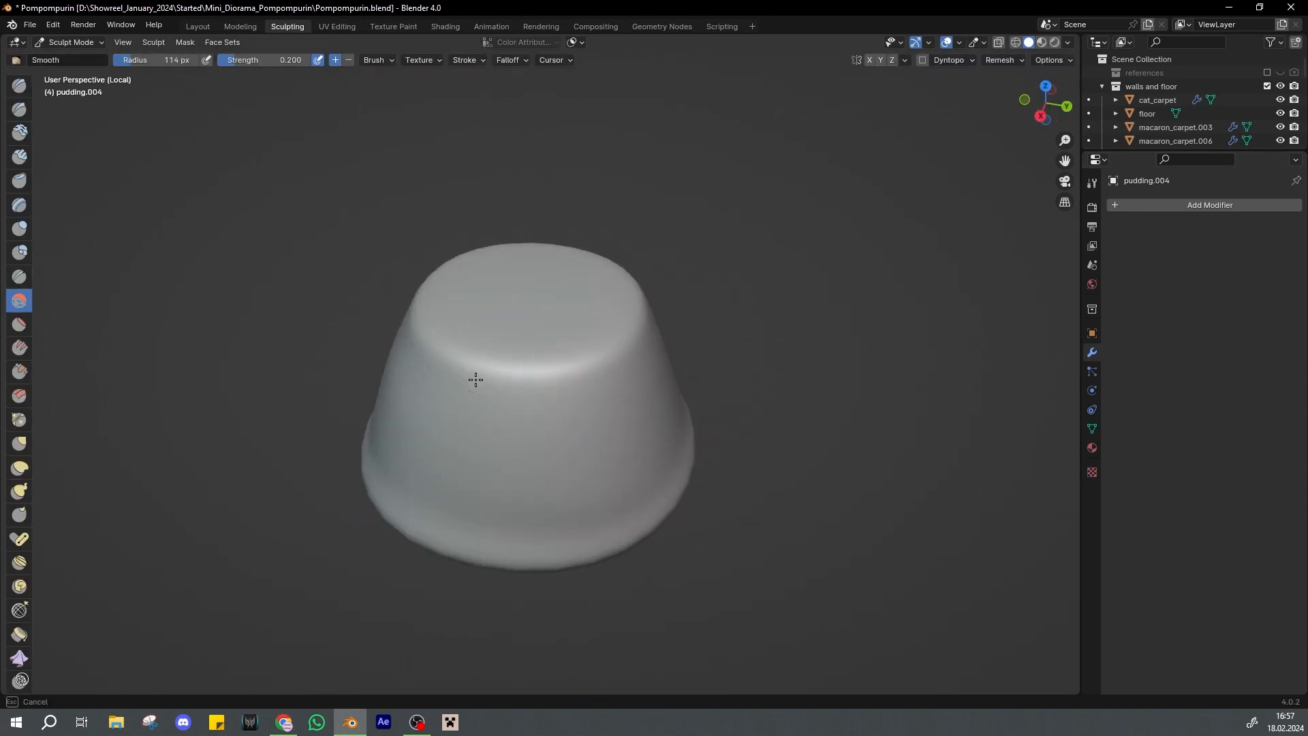
pyautogui.moveTo(560, 431); pyautogui.dragTo(420, 319, button='middle')
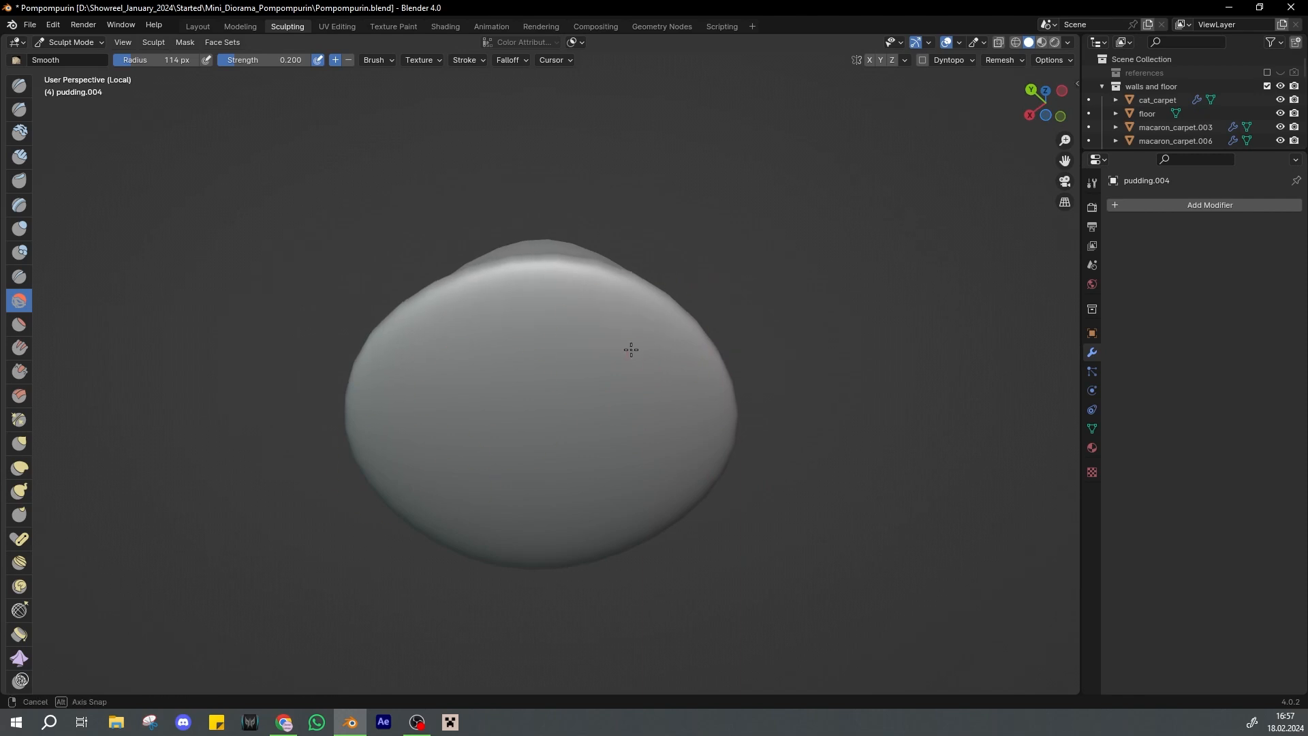
pyautogui.moveTo(631, 350)
pyautogui.mouseDown(button='middle')
pyautogui.moveTo(418, 403)
pyautogui.moveTo(525, 330)
pyautogui.moveTo(661, 280)
pyautogui.mouseUp(button='middle')
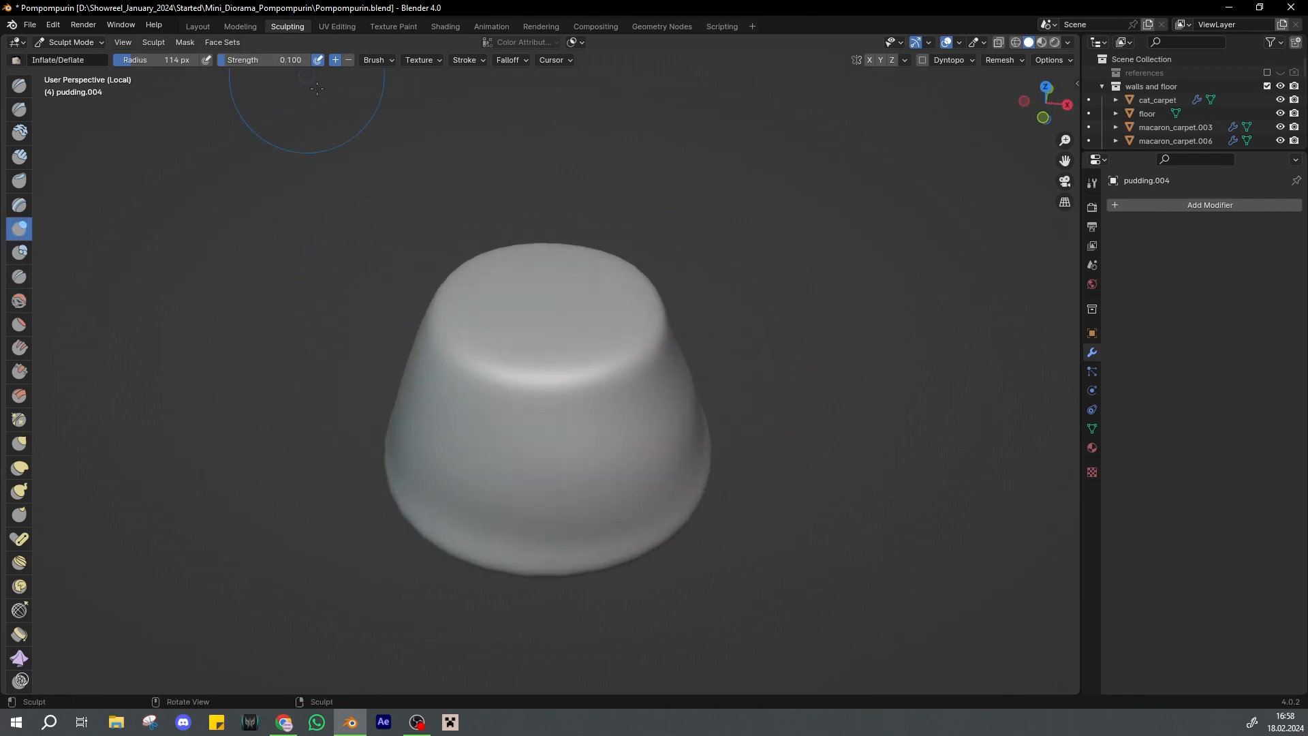
# Sculpt the lampshade's sides and rim with the Inflate/Deflate brush, raising its strength to 0.400
pyautogui.moveTo(633, 434); pyautogui.dragTo(475, 352, button='middle')
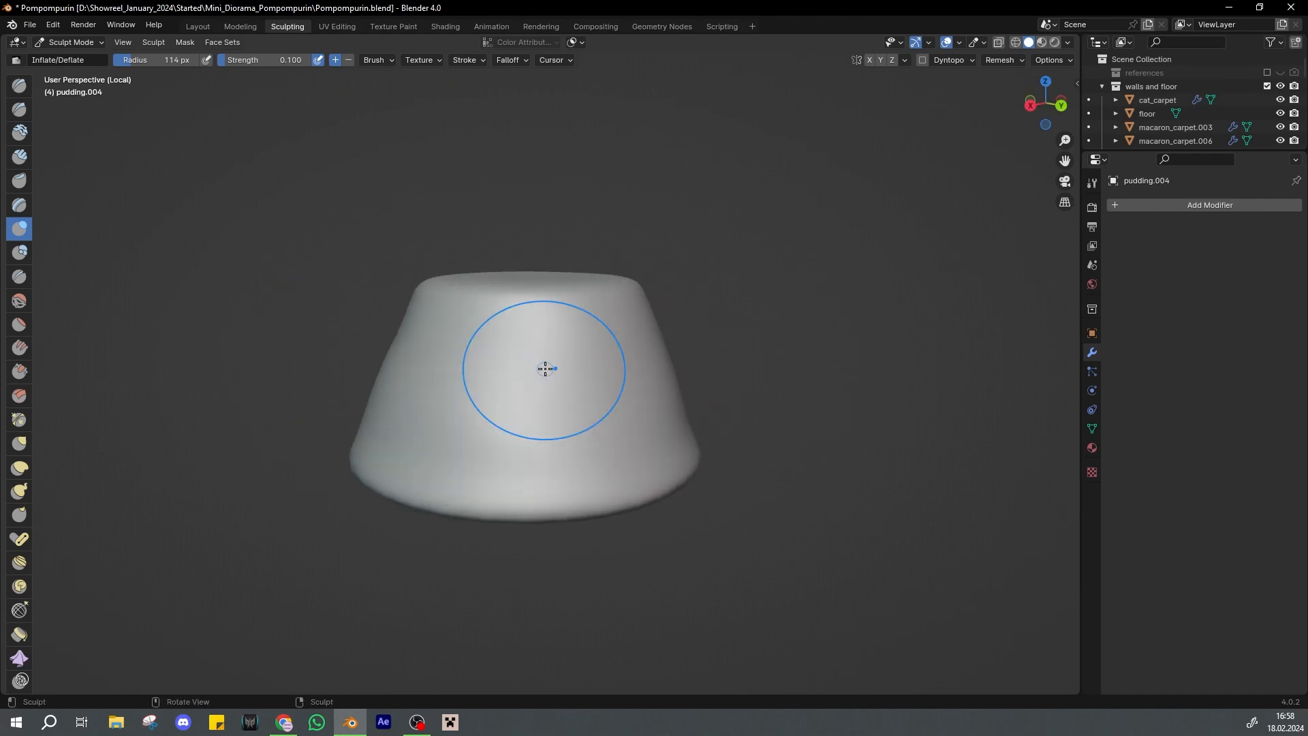
pyautogui.press('KP_1')
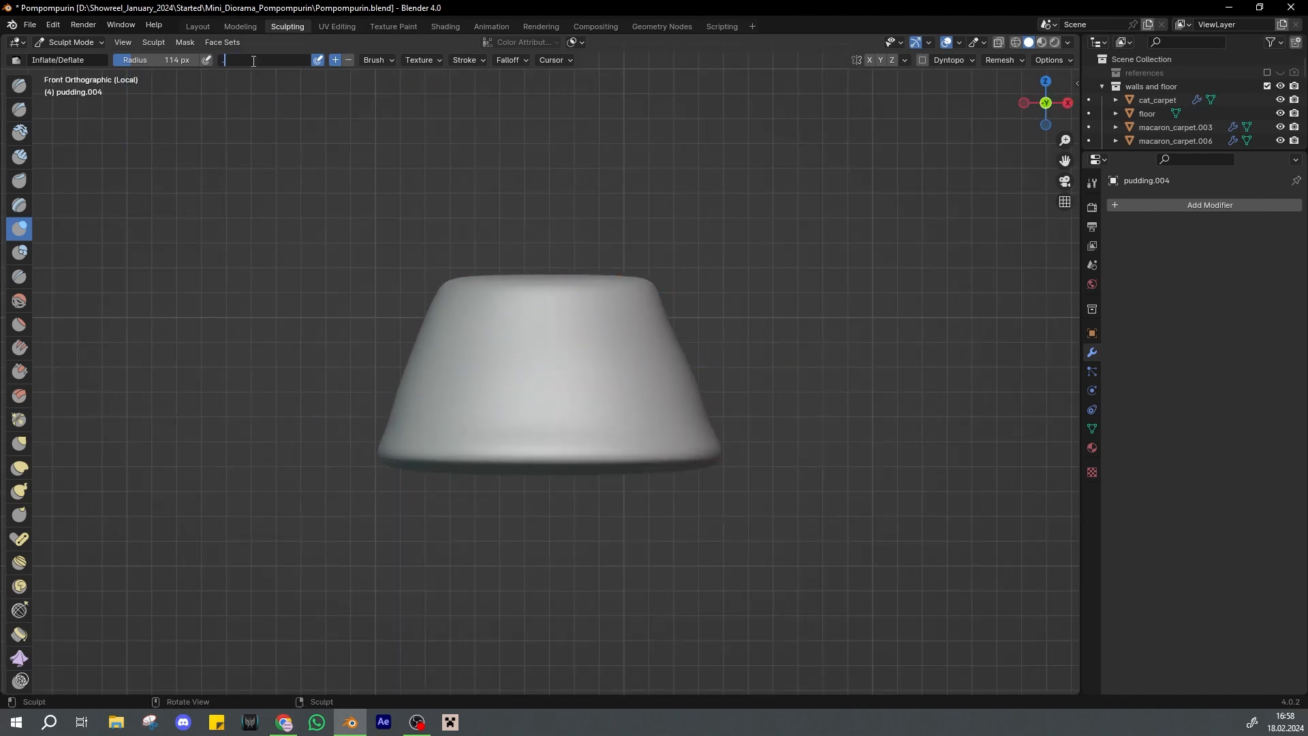
pyautogui.moveTo(446, 312); pyautogui.dragTo(433, 152, button='middle')
pyautogui.moveTo(501, 263); pyautogui.dragTo(480, 411, button='middle')
pyautogui.moveTo(504, 459); pyautogui.dragTo(514, 354, button='middle')
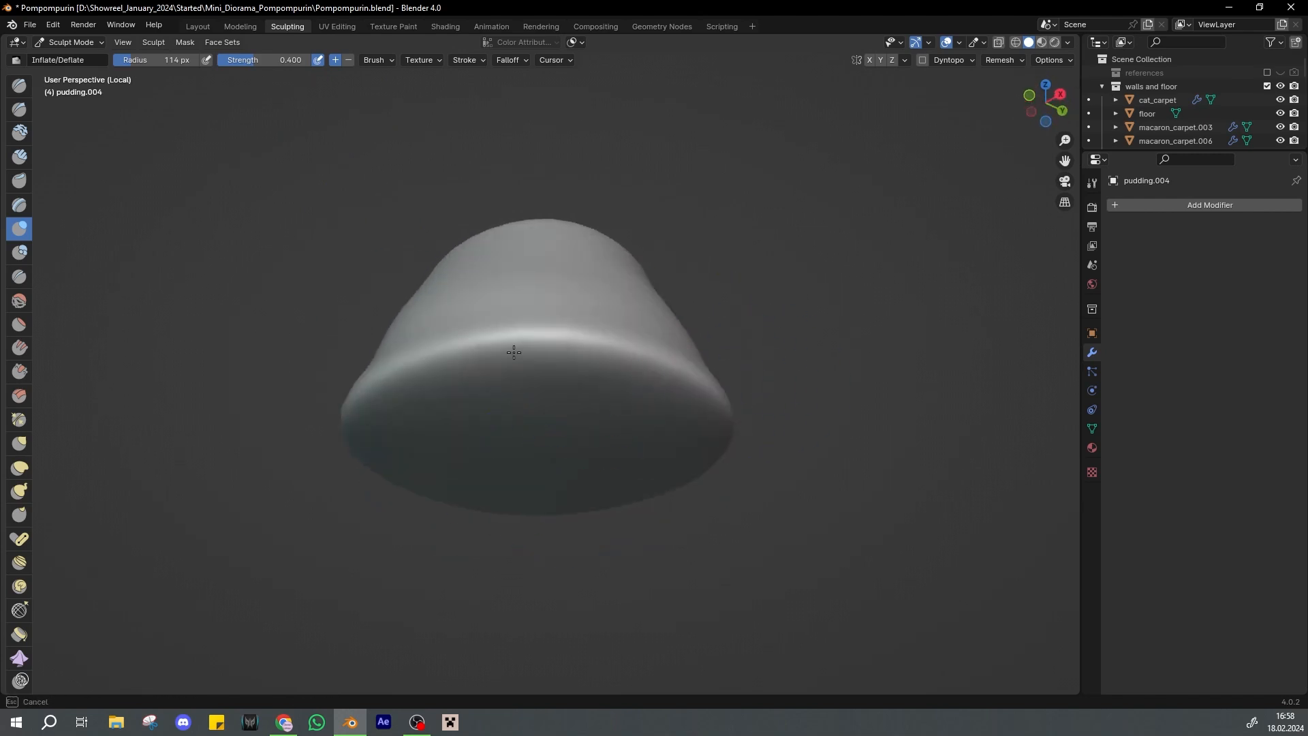
pyautogui.moveTo(443, 392); pyautogui.dragTo(580, 416, button='middle')
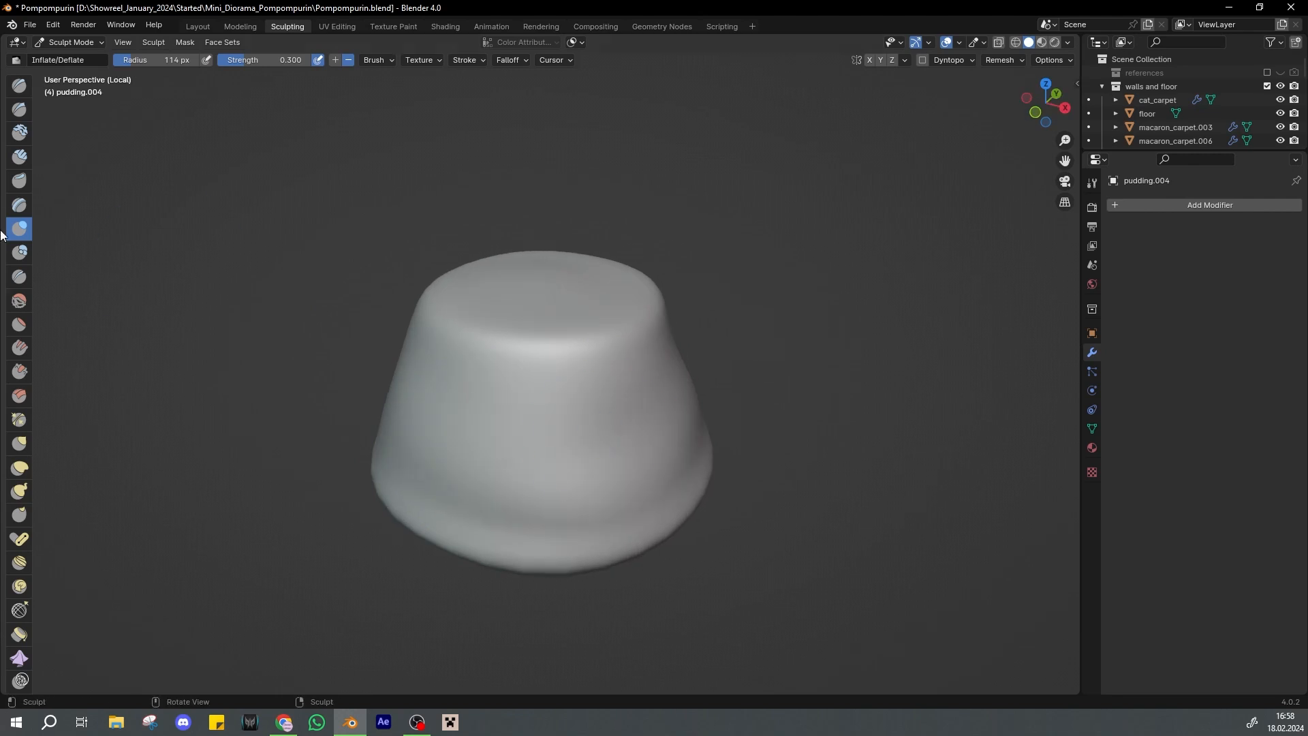
# Even out the lampshade with the Smooth brush at 0.200 strength, return to the Layout workspace and save
pyautogui.moveTo(682, 459); pyautogui.dragTo(570, 374, button='middle')
pyautogui.press('KP_1')
pyautogui.hotkey('ctrl', 's')
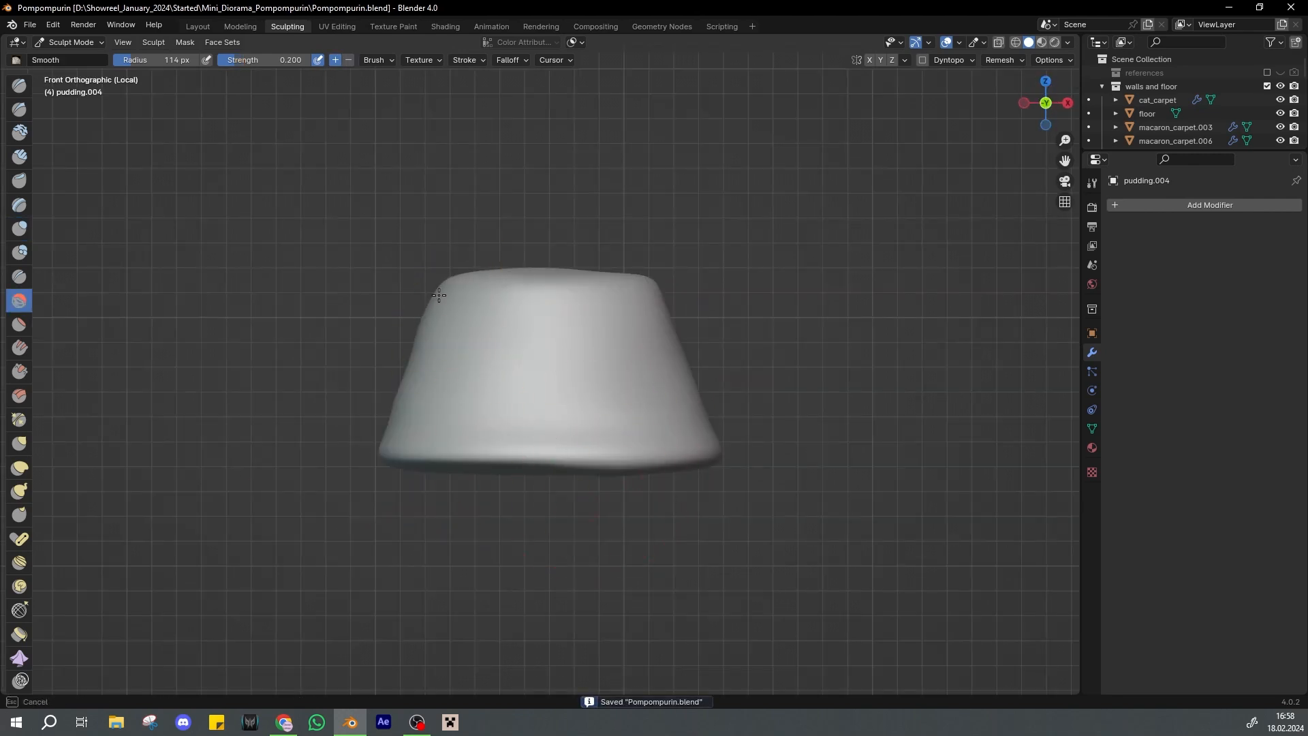
pyautogui.moveTo(439, 294); pyautogui.dragTo(677, 414, button='middle')
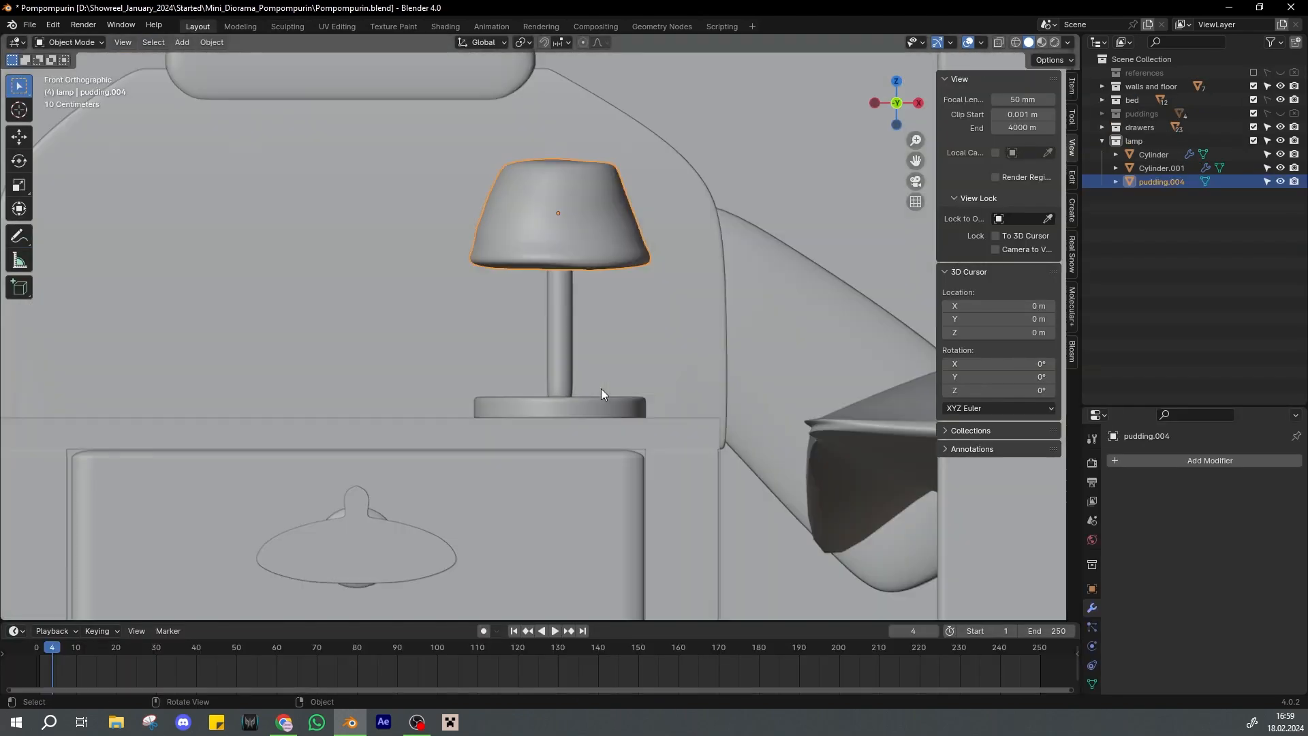
pyautogui.hotkey('ctrl', 's')
pyautogui.scroll(1, 590, 293)
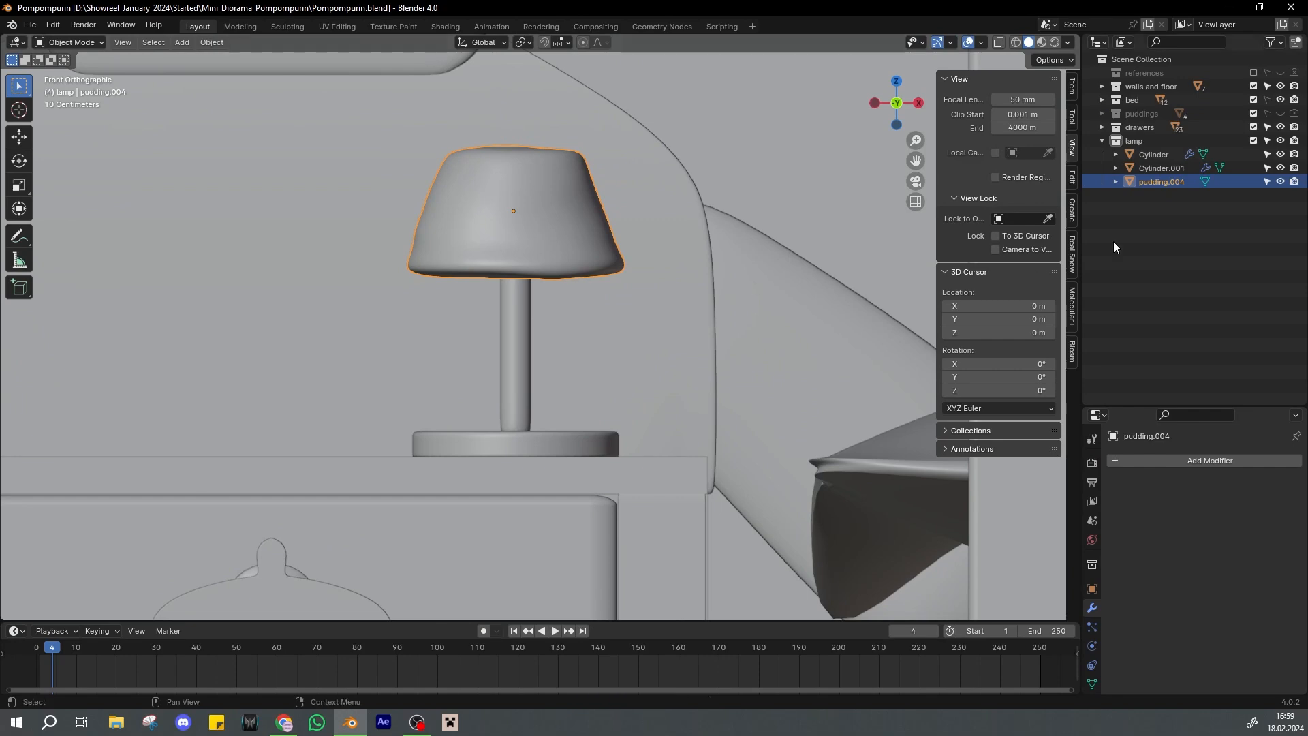
# Move the sculpted lampshade into the puddings collection and make that collection visible
pyautogui.moveTo(1143, 180); pyautogui.dragTo(1139, 115)
pyautogui.click(1102, 115)
pyautogui.moveTo(1295, 115); pyautogui.dragTo(1268, 116)
# Move the sculpted lampshade along Y and X to the row of puddings on the carpet
pyautogui.scroll(-7, 692, 286)
pyautogui.moveTo(692, 286); pyautogui.dragTo(691, 337, button='middle')
pyautogui.scroll(-5, 702, 340)
pyautogui.press('g')
pyautogui.press('y')
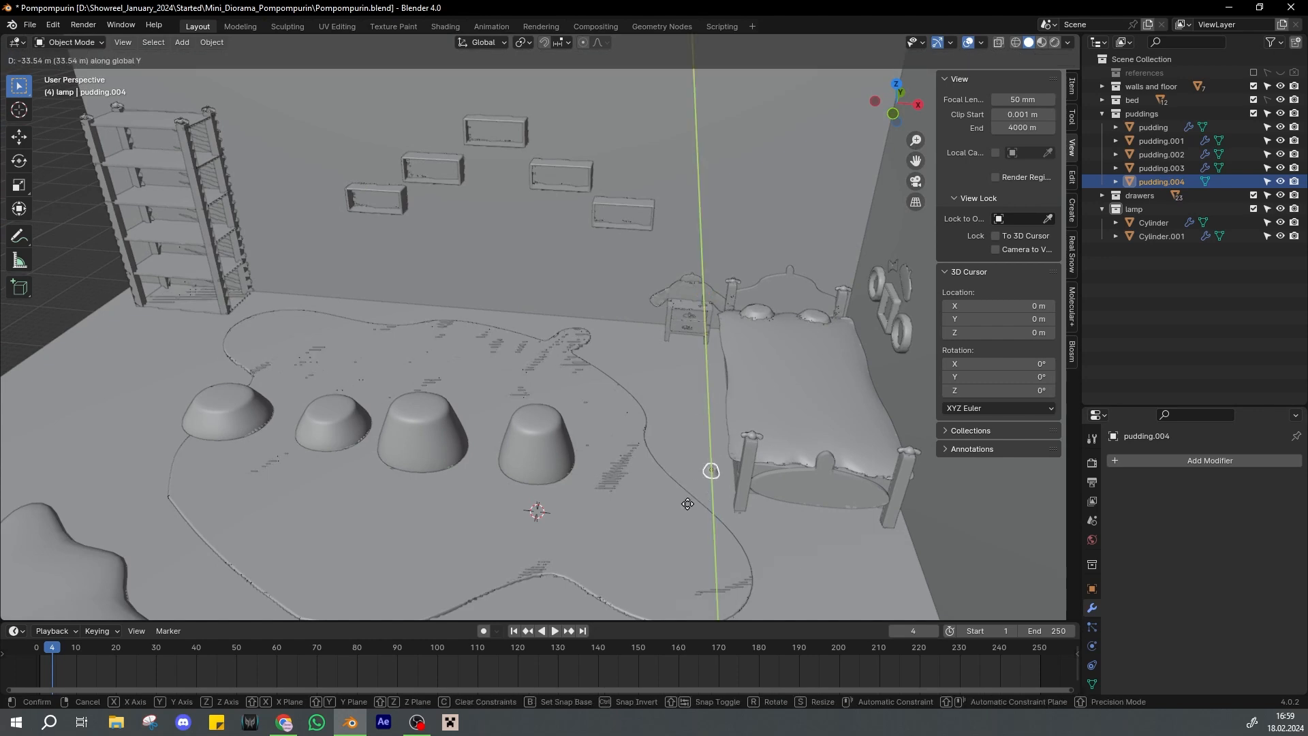
pyautogui.click(686, 492)
pyautogui.press('g')
pyautogui.press('x')
pyautogui.click(564, 485)
# Duplicate the second pudding in the row and move the copy along X and 34.283 m along Y to the nightstand
pyautogui.click(340, 426)
pyautogui.hotkey('shift', 'd')
pyautogui.rightClick(429, 448)
pyautogui.press('g')
pyautogui.press('x')
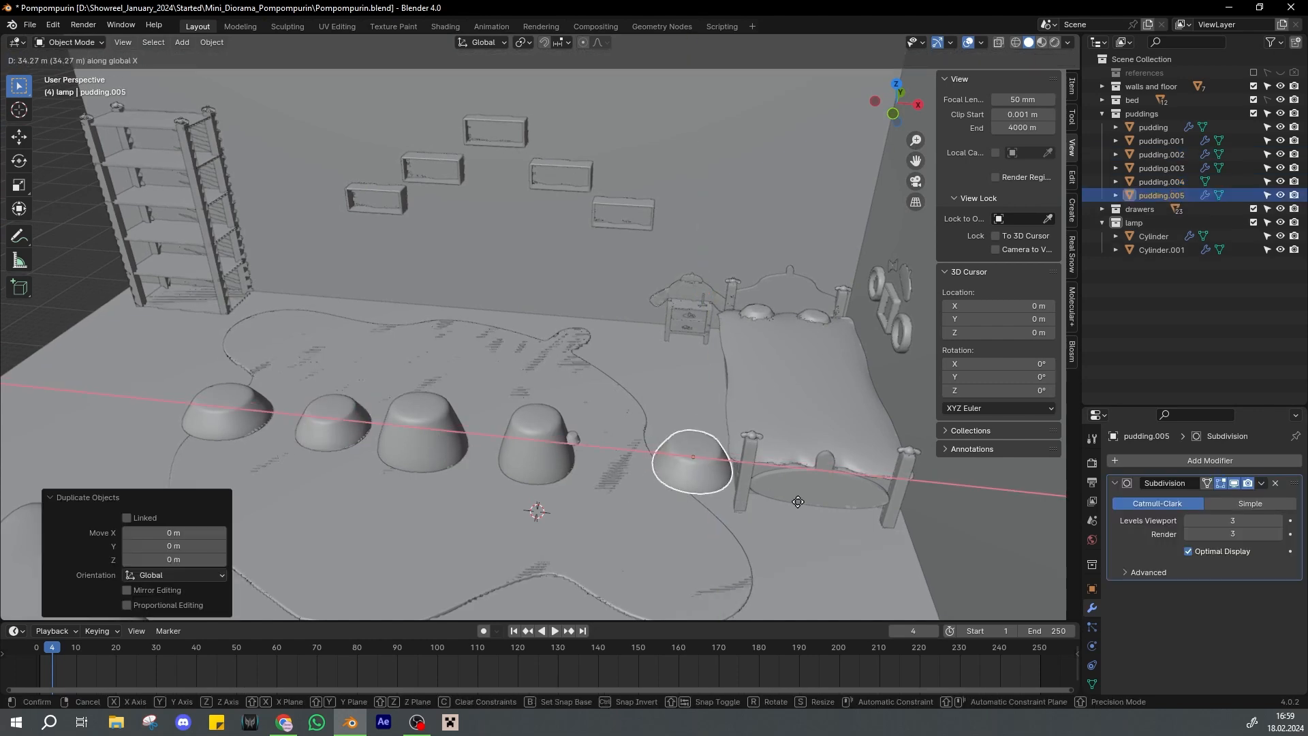
pyautogui.click(793, 479)
pyautogui.press('g')
pyautogui.press('y')
pyautogui.click(788, 323)
# Set the view's clip start to 0.201 m, save, and move the new pudding copy into the lamp collection
pyautogui.moveTo(1023, 115); pyautogui.dragTo(1027, 115)
pyautogui.moveTo(698, 300); pyautogui.dragTo(725, 285, button='middle')
pyautogui.press('KP_Decimal')
pyautogui.hotkey('ctrl', 's')
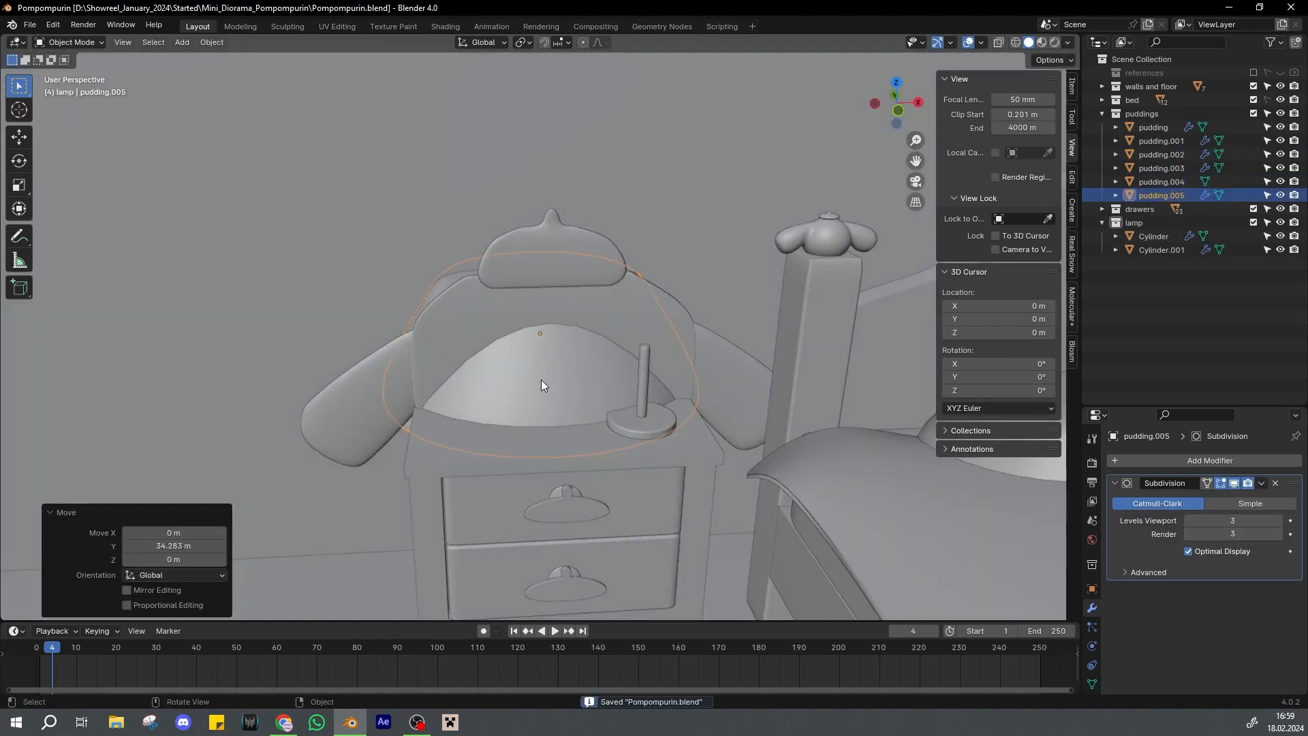
pyautogui.press('m')
pyautogui.click(545, 383)
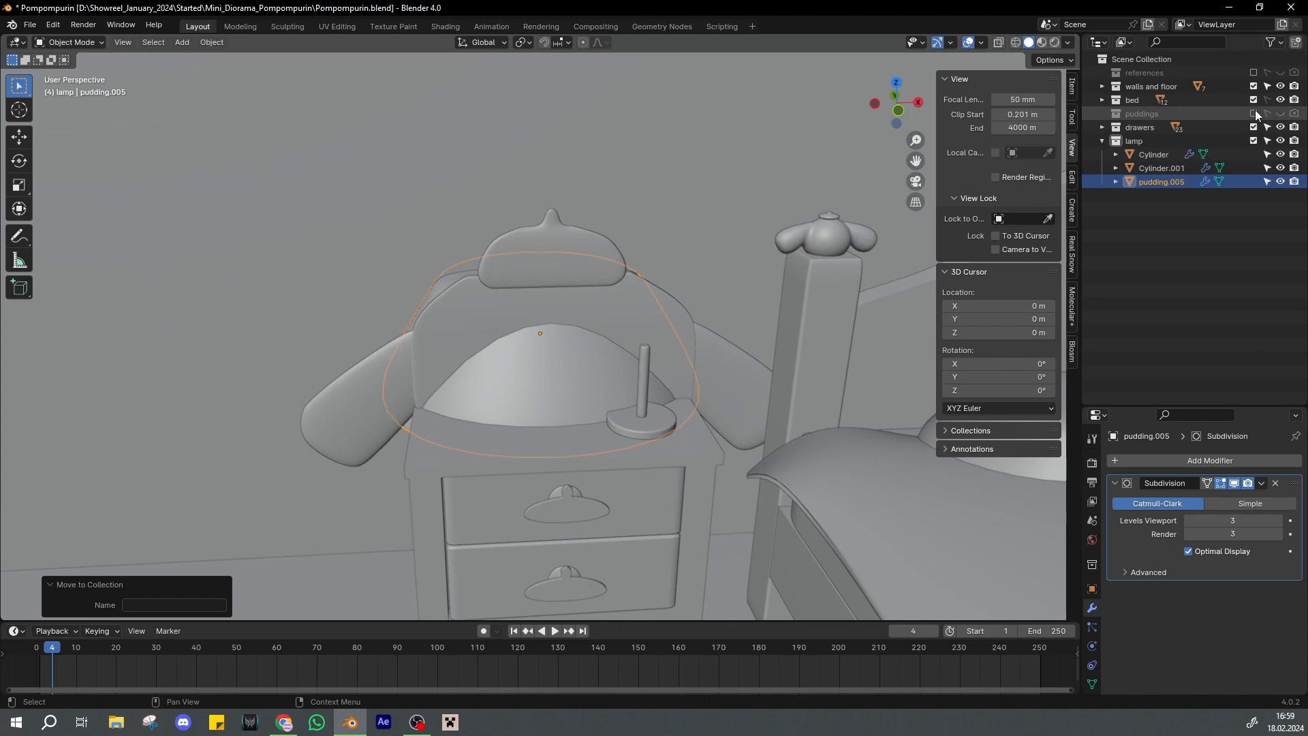
# Scale the pudding copy by 0.208 and centre it over the lamp pole, moving it along Y and 1.6266 m along X
pyautogui.press('s')
pyautogui.click(710, 350)
pyautogui.press('KP_7')
pyautogui.press('g')
pyautogui.press('y')
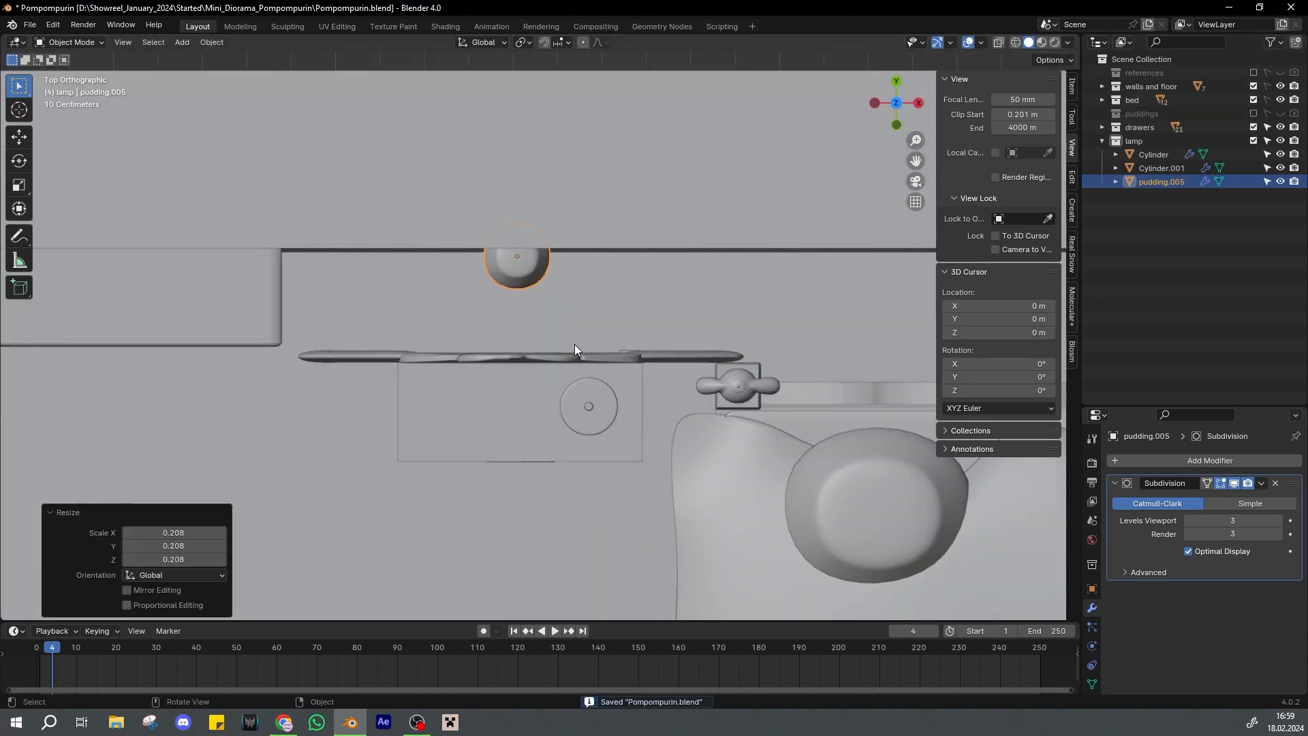
pyautogui.click(637, 490)
pyautogui.press('KP_1')
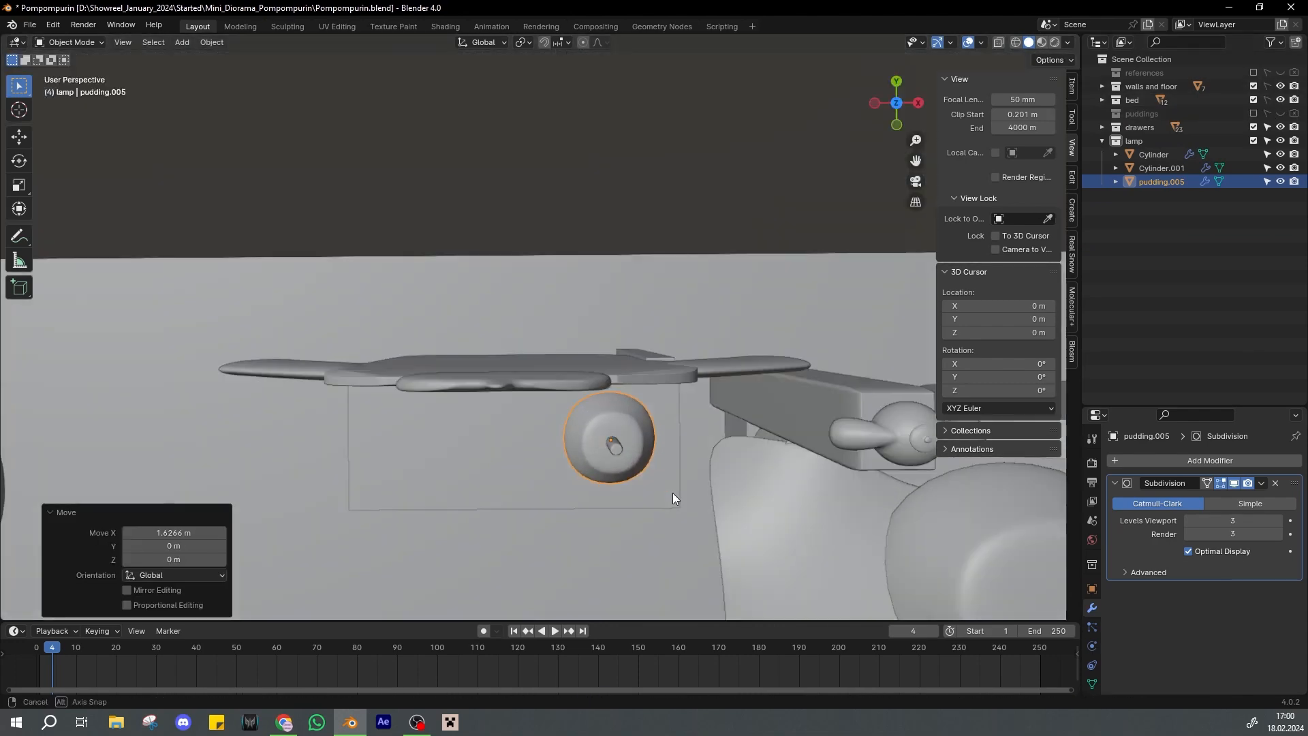
# Raise the pudding copy to the pole's top, save, and scale it by 1.671 along Z
pyautogui.press('g')
pyautogui.press('z')
pyautogui.click(681, 330)
pyautogui.hotkey('ctrl', 's')
pyautogui.press('s')
pyautogui.press('z')
pyautogui.click(727, 330)
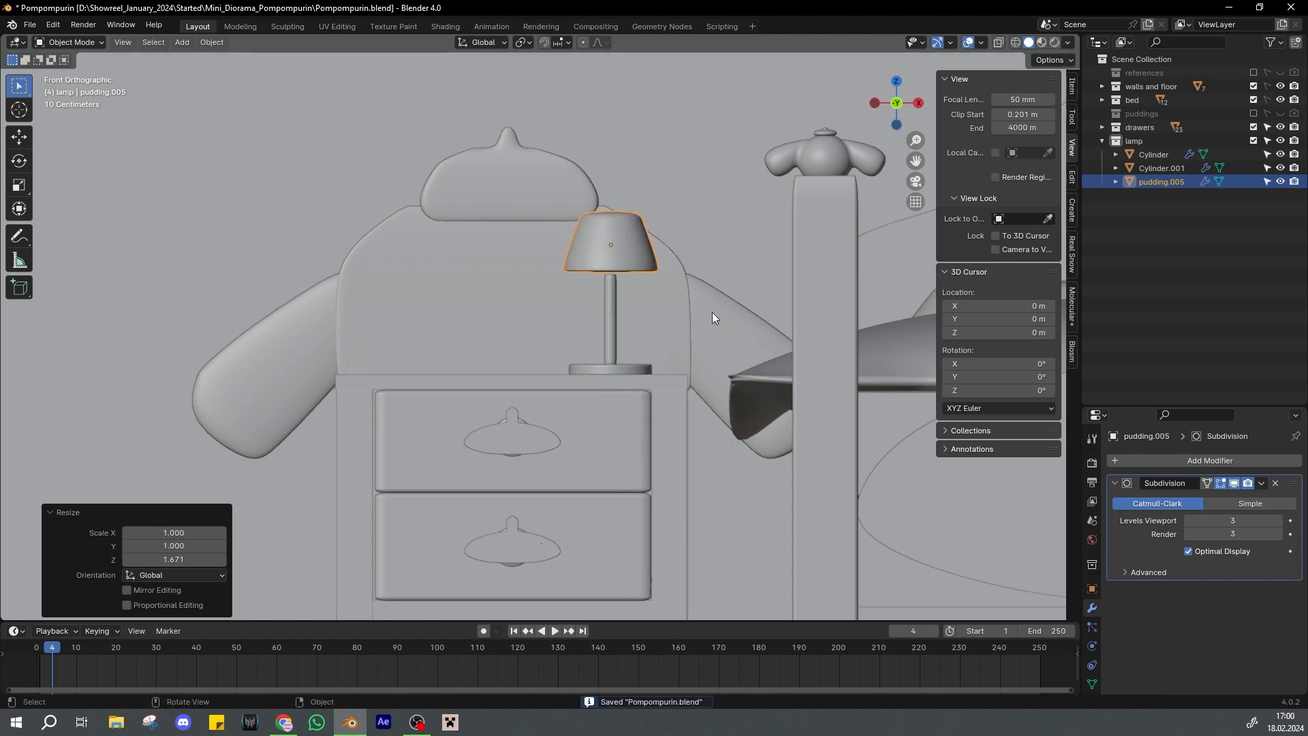
# Lower the new lampshade 0.23444 m along Z onto the pole
pyautogui.press('g')
pyautogui.press('z')
pyautogui.click(708, 325)
pyautogui.scroll(3, 706, 323)
pyautogui.keyDown('shift'); pyautogui.moveTo(685, 310); pyautogui.dragTo(631, 320, button='middle'); pyautogui.keyUp('shift')
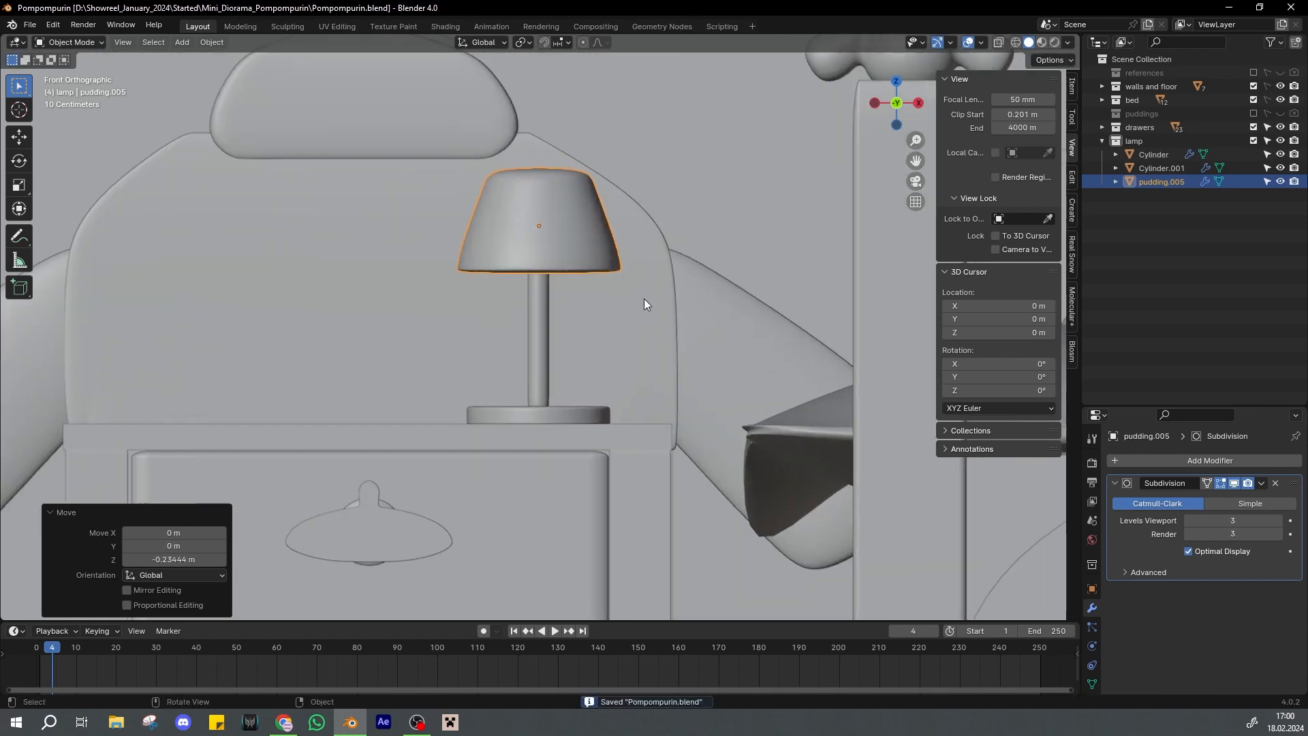
# Fine-tune the lampshade's height by scaling it along Z and reposition it vertically on the pole
pyautogui.press('s')
pyautogui.press('z')
pyautogui.click(655, 300)
pyautogui.press('g')
pyautogui.press('z')
pyautogui.click(656, 304)
pyautogui.moveTo(572, 276); pyautogui.dragTo(582, 293, button='middle')
pyautogui.scroll(-3, 582, 296)
pyautogui.press('KP_1')
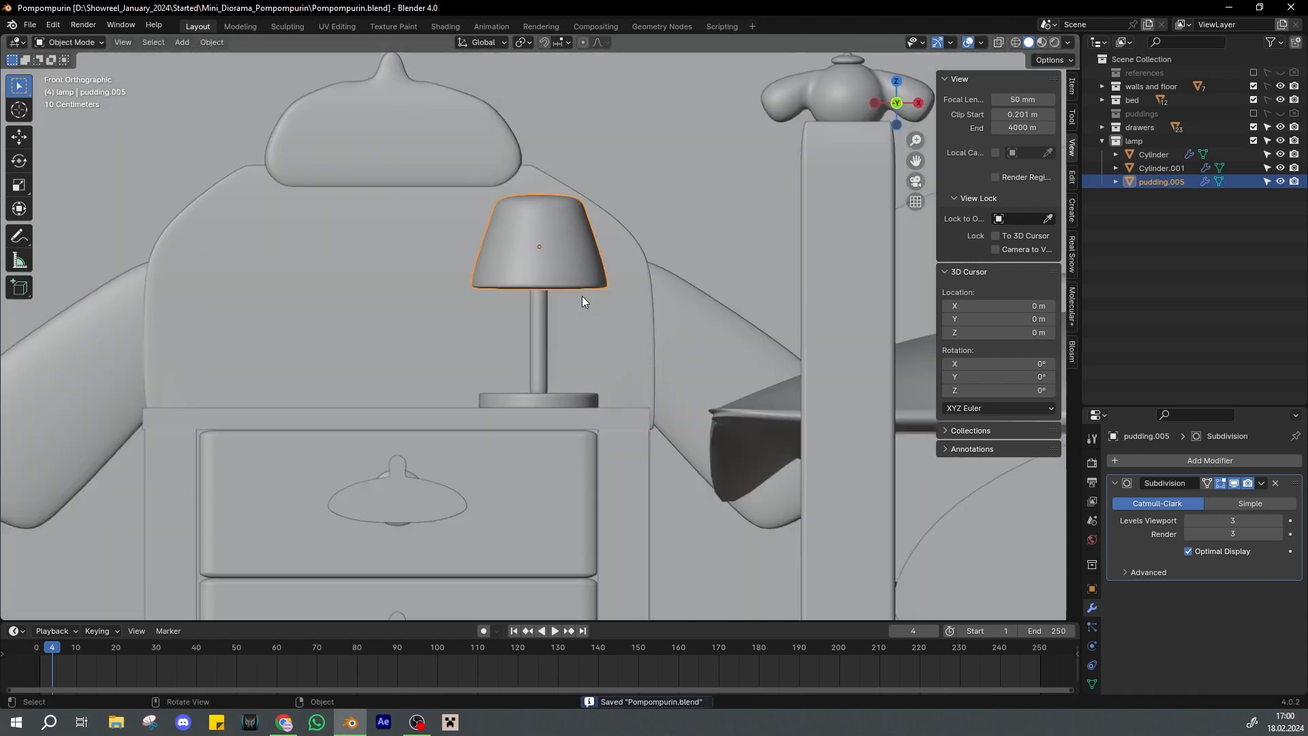
# Join the lampshade, pole and base into one object, save the file and name the object lamp
pyautogui.keyDown('shift'); pyautogui.click(1152, 157); pyautogui.keyUp('shift')
pyautogui.hotkey('ctrl', 'j')
pyautogui.hotkey('ctrl', 's')
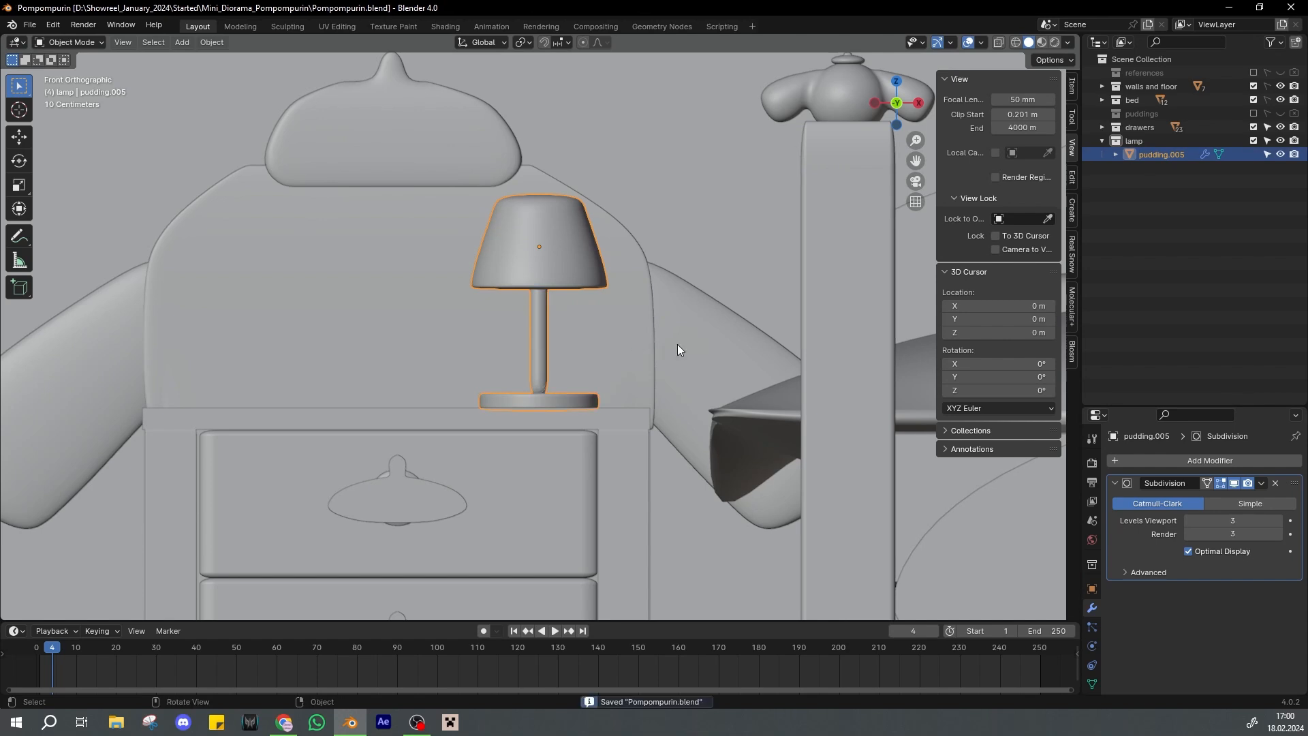
pyautogui.moveTo(681, 327); pyautogui.dragTo(662, 335, button='middle')
pyautogui.click(284, 723)
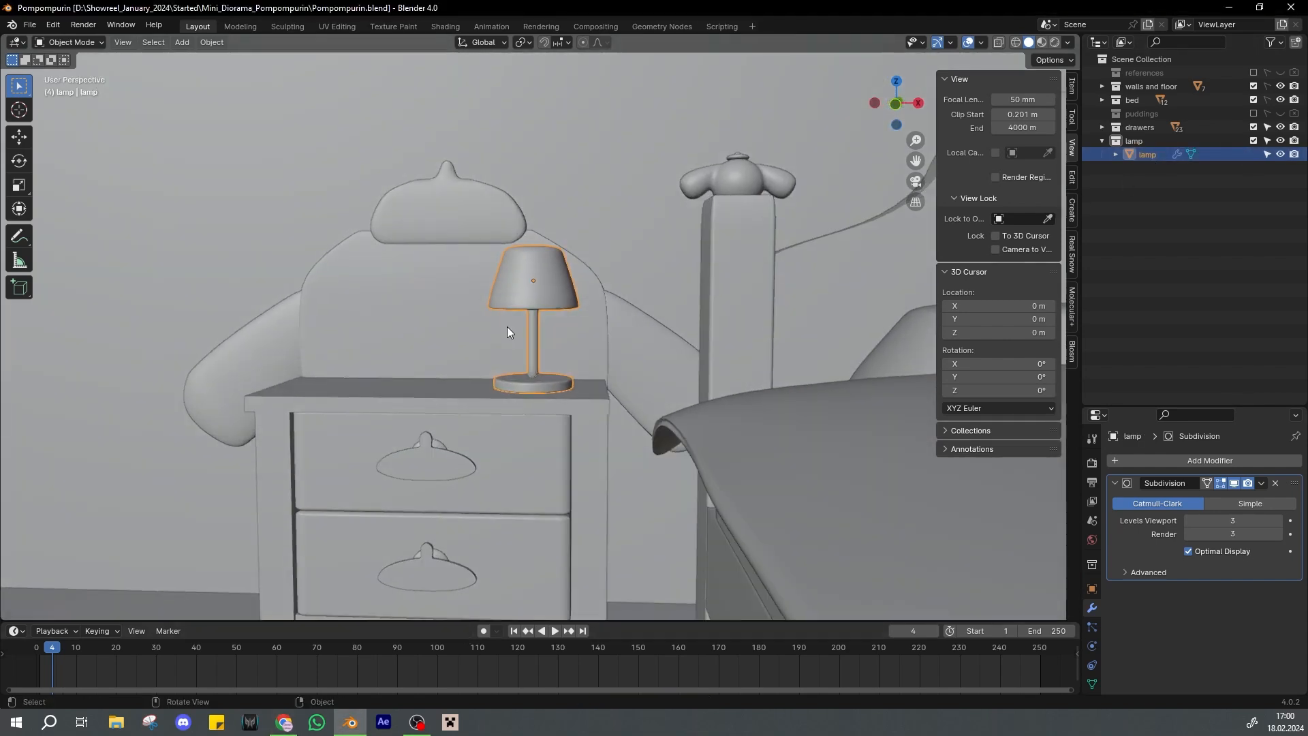
# Add a UV sphere and move it along Y and 16.013 m along X toward the nightstand
pyautogui.hotkey('shift', 'a')
pyautogui.moveTo(514, 326)
pyautogui.click(601, 372)
pyautogui.scroll(-12, 601, 372)
pyautogui.moveTo(409, 372); pyautogui.dragTo(466, 389, button='middle')
pyautogui.press('g')
pyautogui.press('y')
pyautogui.click(551, 364)
pyautogui.press('g')
pyautogui.press('x')
pyautogui.click(621, 368)
pyautogui.press('KP_Decimal')
pyautogui.scroll(-7, 620, 366)
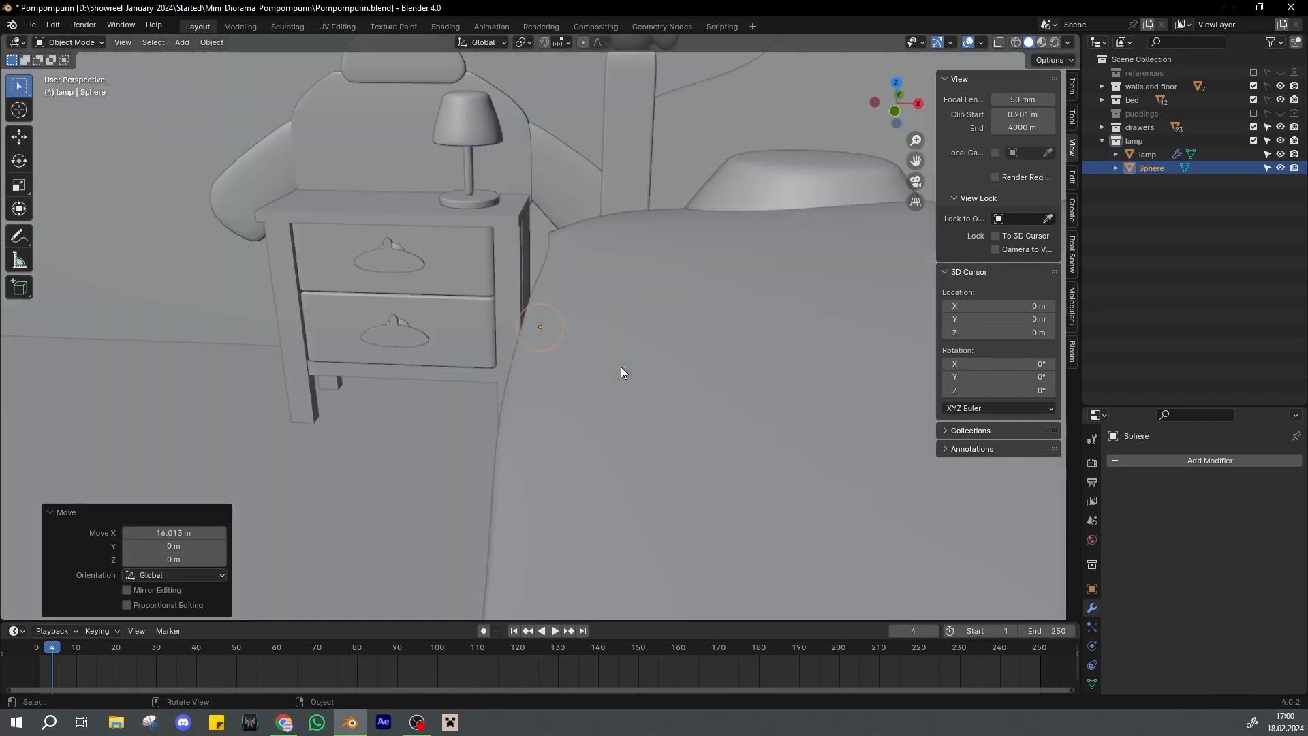
# Move the sphere -14.442 m along Y in the top view to bring it close to the lamp
pyautogui.moveTo(620, 367); pyautogui.dragTo(594, 362, button='middle')
pyautogui.press('KP_7')
pyautogui.scroll(-7, 594, 369)
pyautogui.press('g')
pyautogui.press('y')
pyautogui.click(584, 477)
pyautogui.press('KP_Decimal')
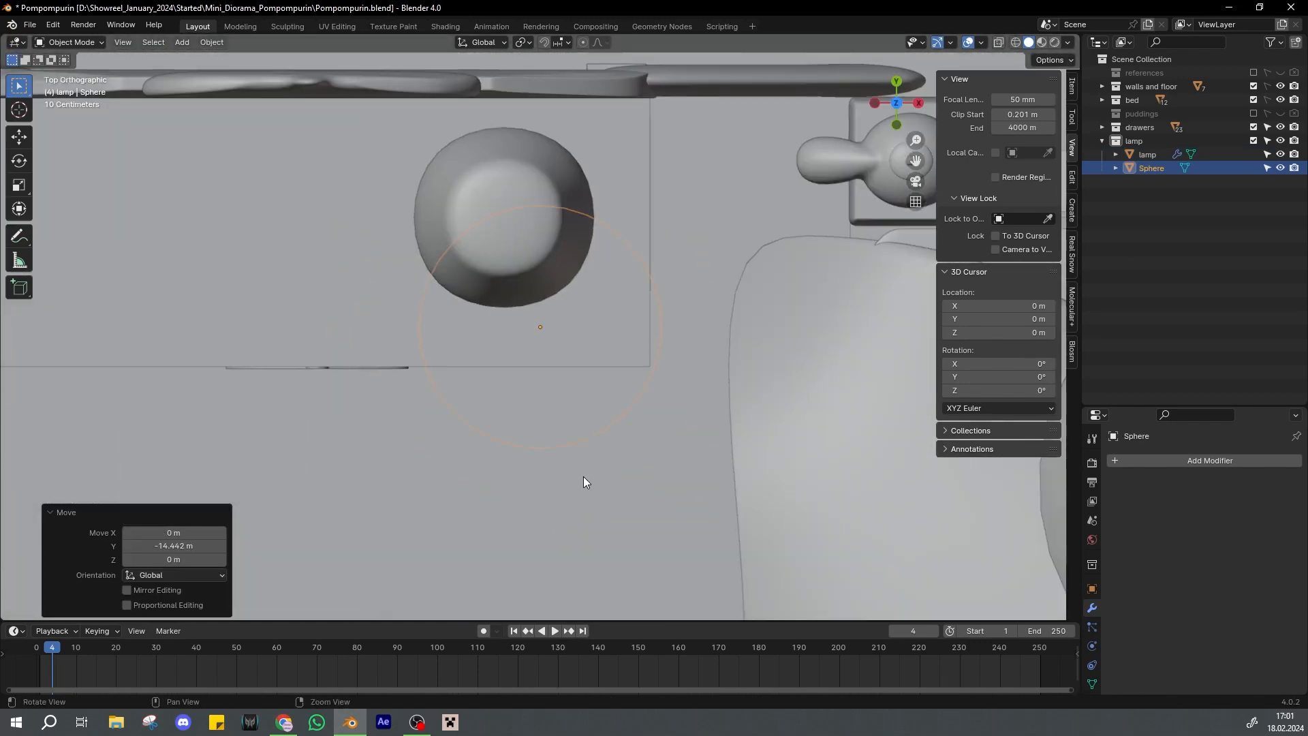
# Raise the sphere 2.0653 m along Z to the level of the nightstand's top
pyautogui.scroll(-5, 583, 477)
pyautogui.moveTo(584, 477); pyautogui.dragTo(607, 386, button='middle')
pyautogui.press('g')
pyautogui.press('z')
pyautogui.click(567, 169)
pyautogui.keyDown('shift'); pyautogui.moveTo(566, 166); pyautogui.dragTo(567, 282, button='middle'); pyautogui.keyUp('shift')
pyautogui.scroll(4, 567, 282)
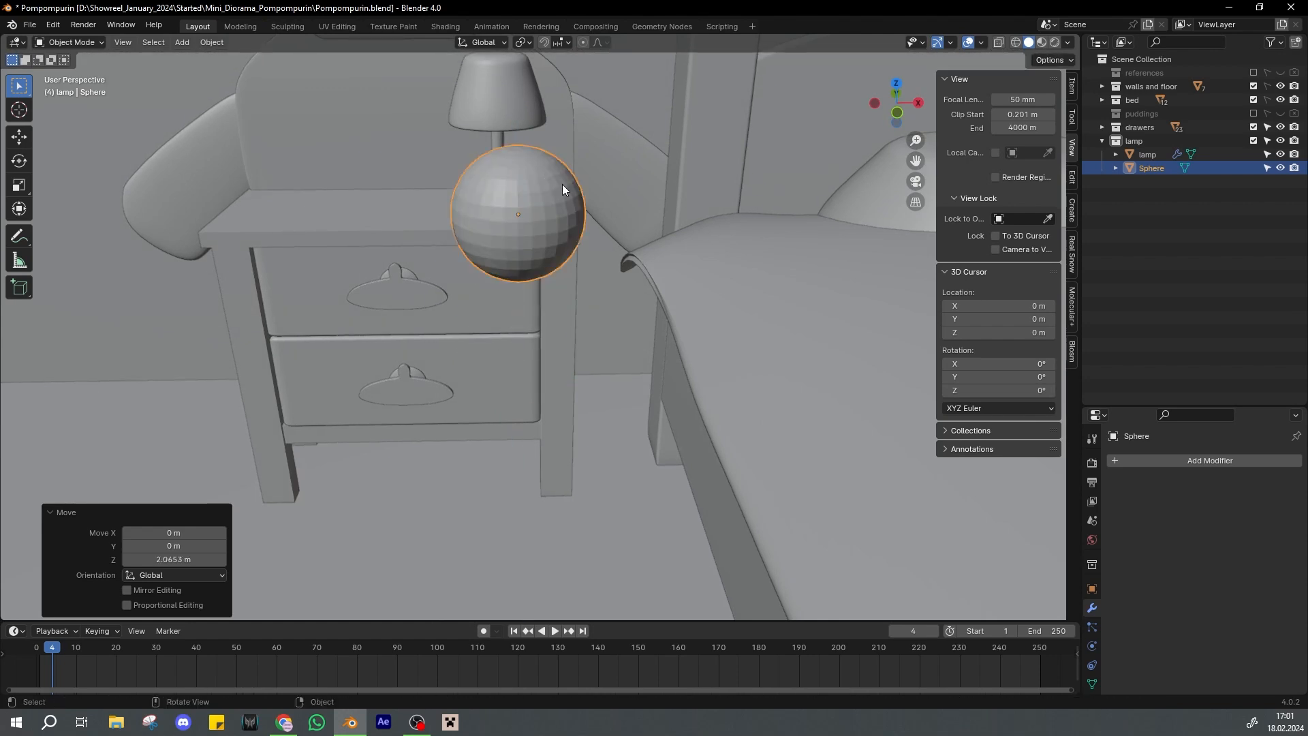
# Scale the sphere down to a small ball beside the lamp's base, and select the lamp
pyautogui.moveTo(562, 184); pyautogui.dragTo(631, 247, button='middle')
pyautogui.press('s')
pyautogui.click(535, 255)
pyautogui.press('KP_Decimal')
pyautogui.press('KP_1')
pyautogui.scroll(-8, 544, 253)
pyautogui.click(481, 265)
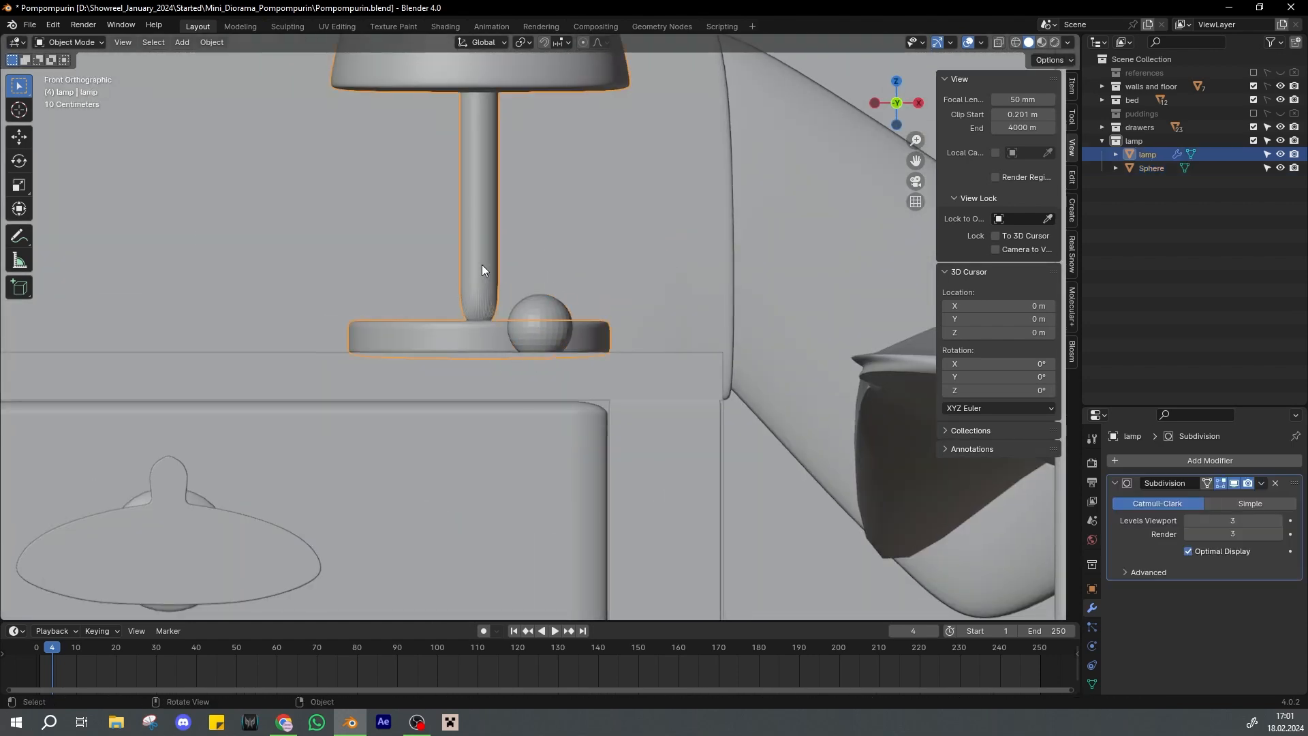
# Separate the lamp mesh by loose parts and lower the pole 0.070754 m along Z into the base
pyautogui.press('Tab')
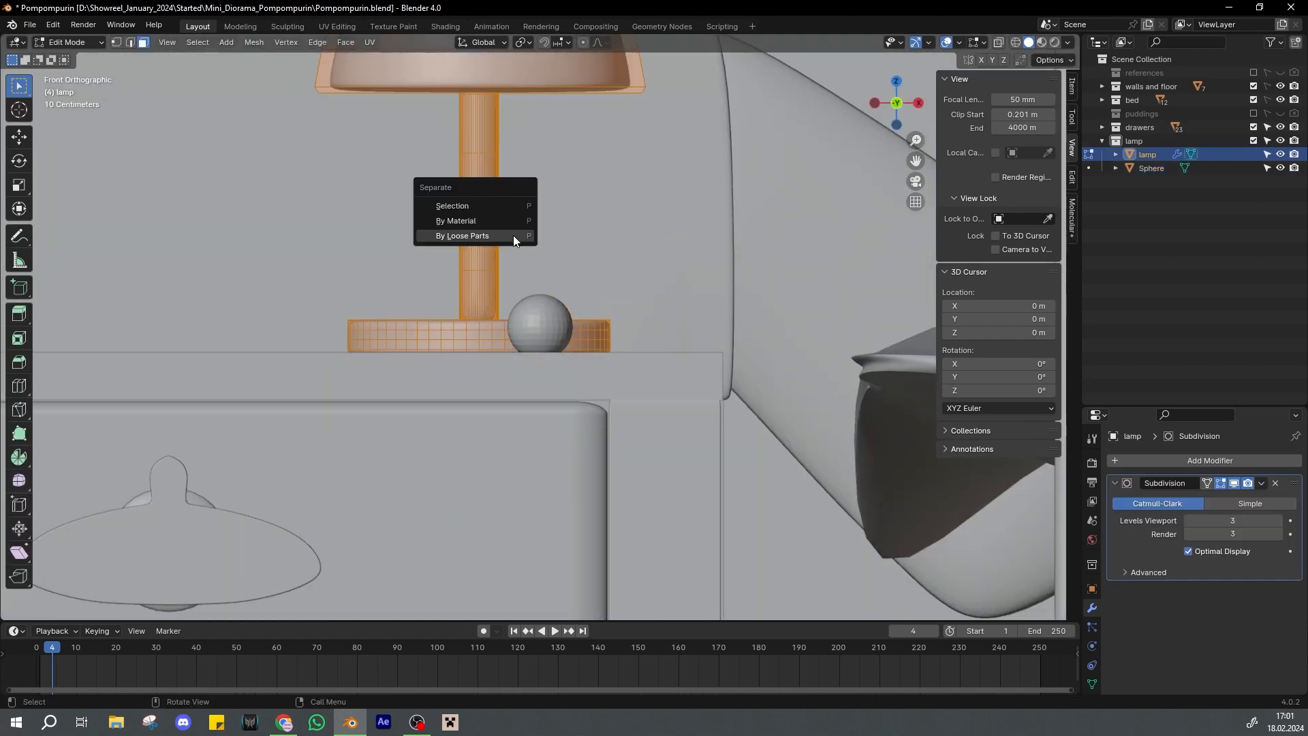
pyautogui.click(513, 235)
pyautogui.press('Tab')
pyautogui.press('g')
pyautogui.press('z')
pyautogui.click(554, 239)
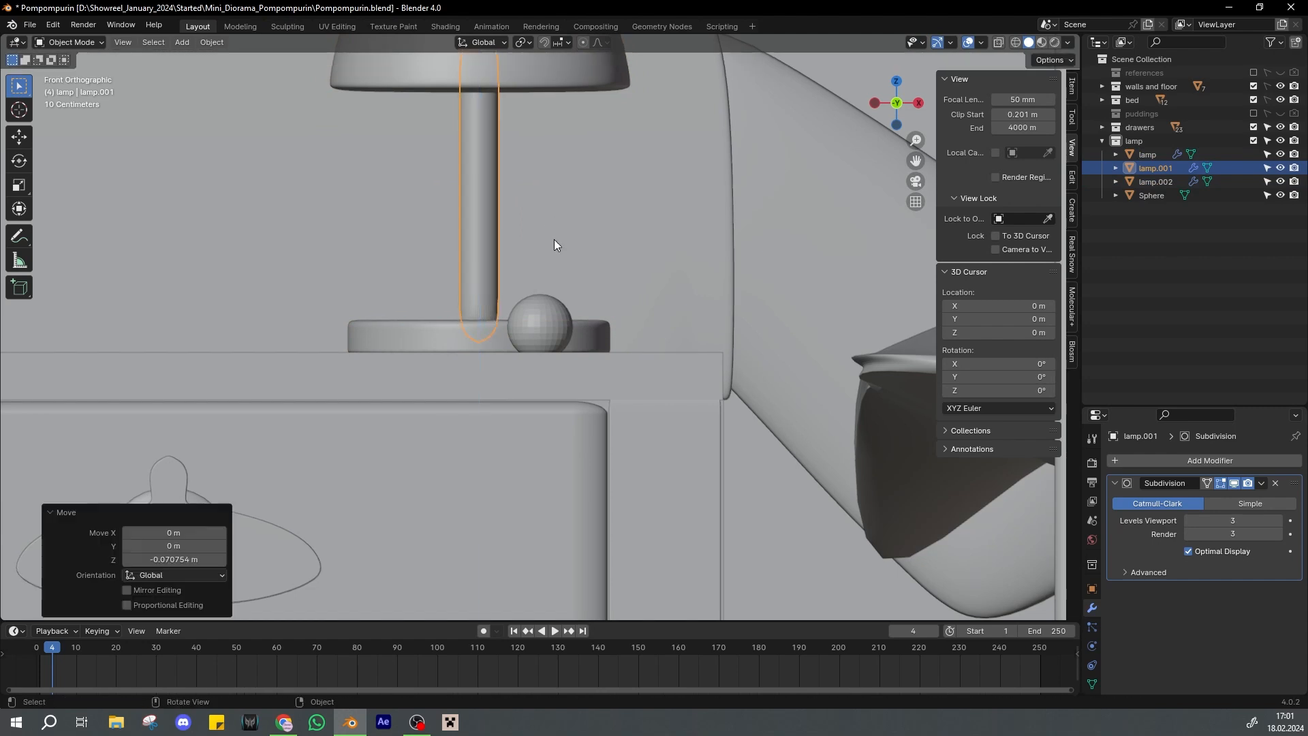
# Save the file and join the pole, shade and base back into a single lamp object
pyautogui.hotkey('ctrl', 's')
pyautogui.keyDown('shift'); pyautogui.click(518, 78); pyautogui.keyUp('shift')
pyautogui.keyDown('shift'); pyautogui.click(464, 321); pyautogui.keyUp('shift')
pyautogui.hotkey('ctrl', 'j')
# Resize the sphere, add a Subdivision modifier with viewport level 2 to it, and save the file
pyautogui.click(548, 315)
pyautogui.keyDown('shift'); pyautogui.moveTo(655, 268); pyautogui.dragTo(657, 305, button='middle'); pyautogui.keyUp('shift')
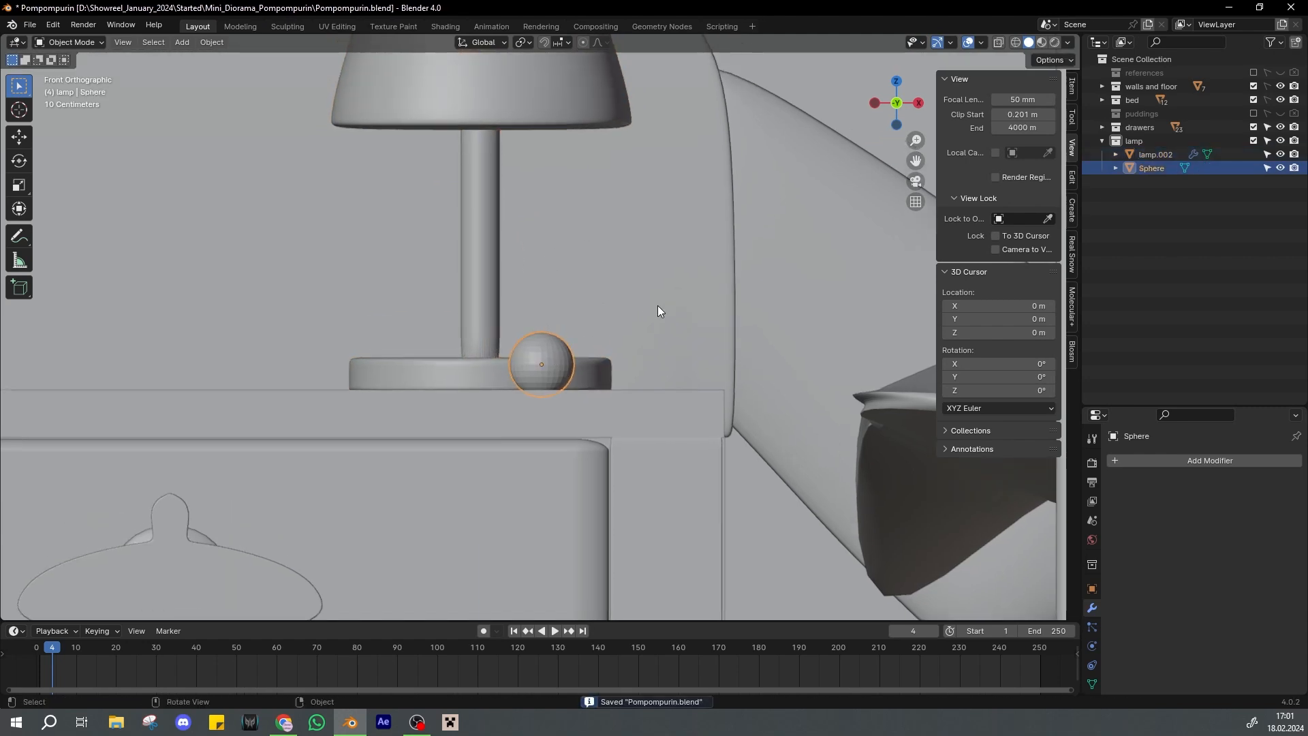
pyautogui.press('s')
pyautogui.click(601, 334)
pyautogui.click(1145, 458)
pyautogui.click(1145, 458)
pyautogui.click(1143, 479)
pyautogui.moveTo(1224, 523); pyautogui.dragTo(1224, 534)
pyautogui.write('2')
pyautogui.press('Return')
pyautogui.hotkey('ctrl', 's')
# Shade the sphere smooth and raise it along Z to just below the lampshade
pyautogui.rightClick(550, 362)
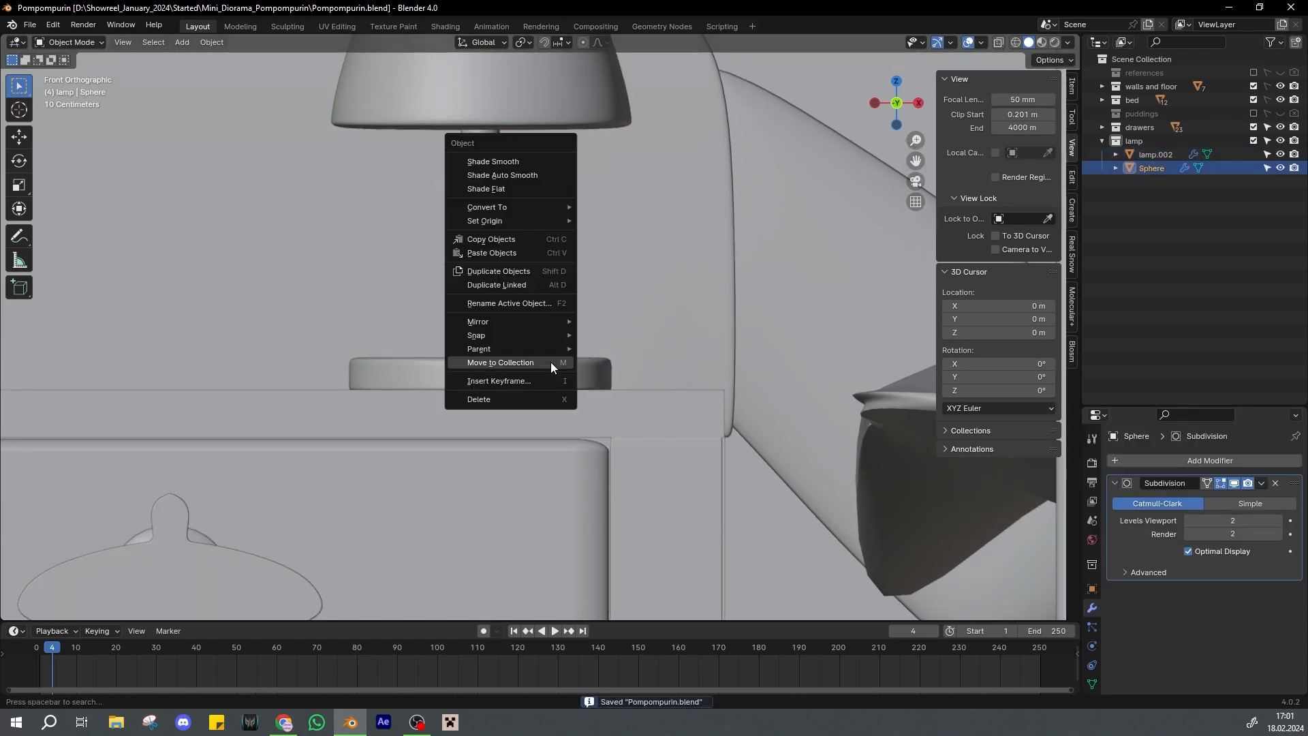
pyautogui.click(548, 163)
pyautogui.press('g')
pyautogui.press('z')
pyautogui.click(561, 191)
pyautogui.click(589, 193)
# Move the sphere 0.88189 m along Y to bring it under the lampshade
pyautogui.keyDown('alt'); pyautogui.moveTo(589, 194); pyautogui.dragTo(500, 248); pyautogui.keyUp('alt')
pyautogui.press('g')
pyautogui.press('y')
pyautogui.click(671, 264)
pyautogui.keyDown('alt'); pyautogui.moveTo(670, 264); pyautogui.dragTo(678, 224, button='right'); pyautogui.keyUp('alt')
pyautogui.keyDown('alt'); pyautogui.moveTo(677, 223); pyautogui.dragTo(628, 289); pyautogui.keyUp('alt')
pyautogui.scroll(-5, 611, 293)
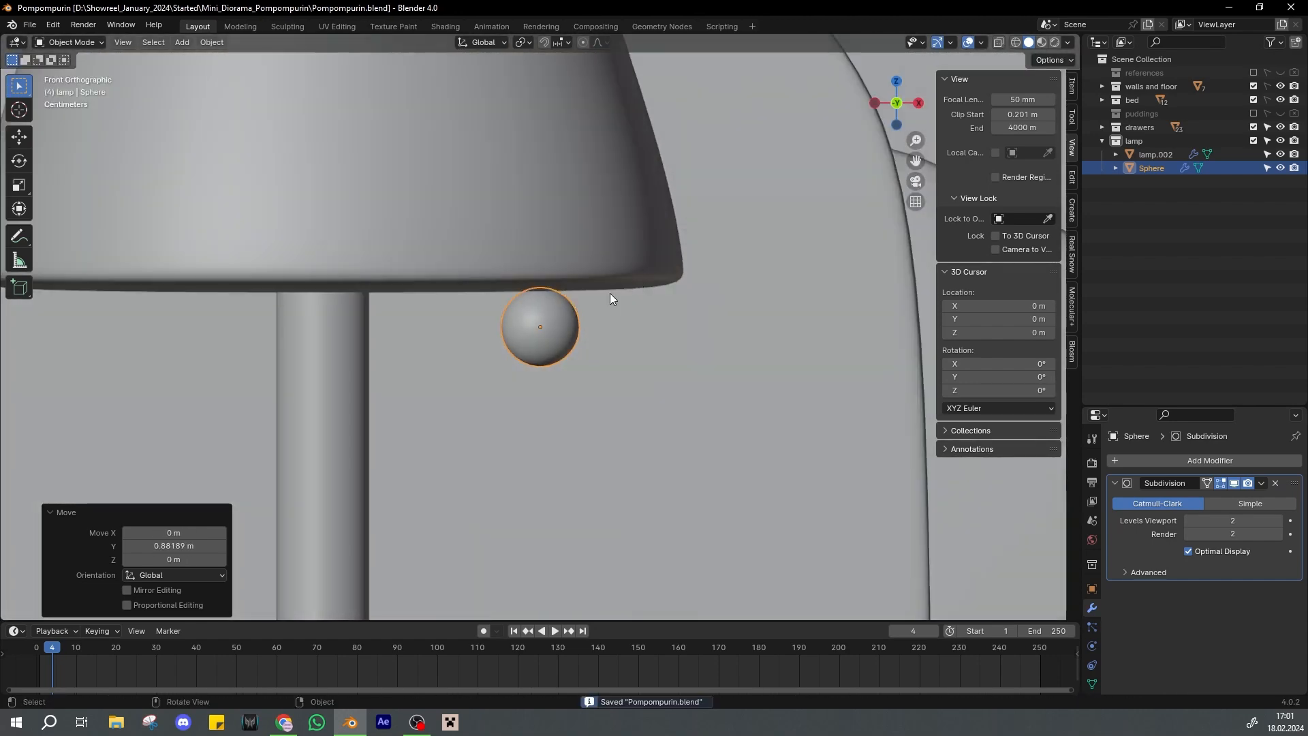
# Shrink the sphere to a tiny bead below the lampshade's rim, finishing with a scale of 0.797, and save the file
pyautogui.click(513, 214)
pyautogui.press('KP_1')
pyautogui.press('s')
pyautogui.press('x')
pyautogui.click(629, 304)
pyautogui.hotkey('ctrl', 's')
pyautogui.click(544, 308)
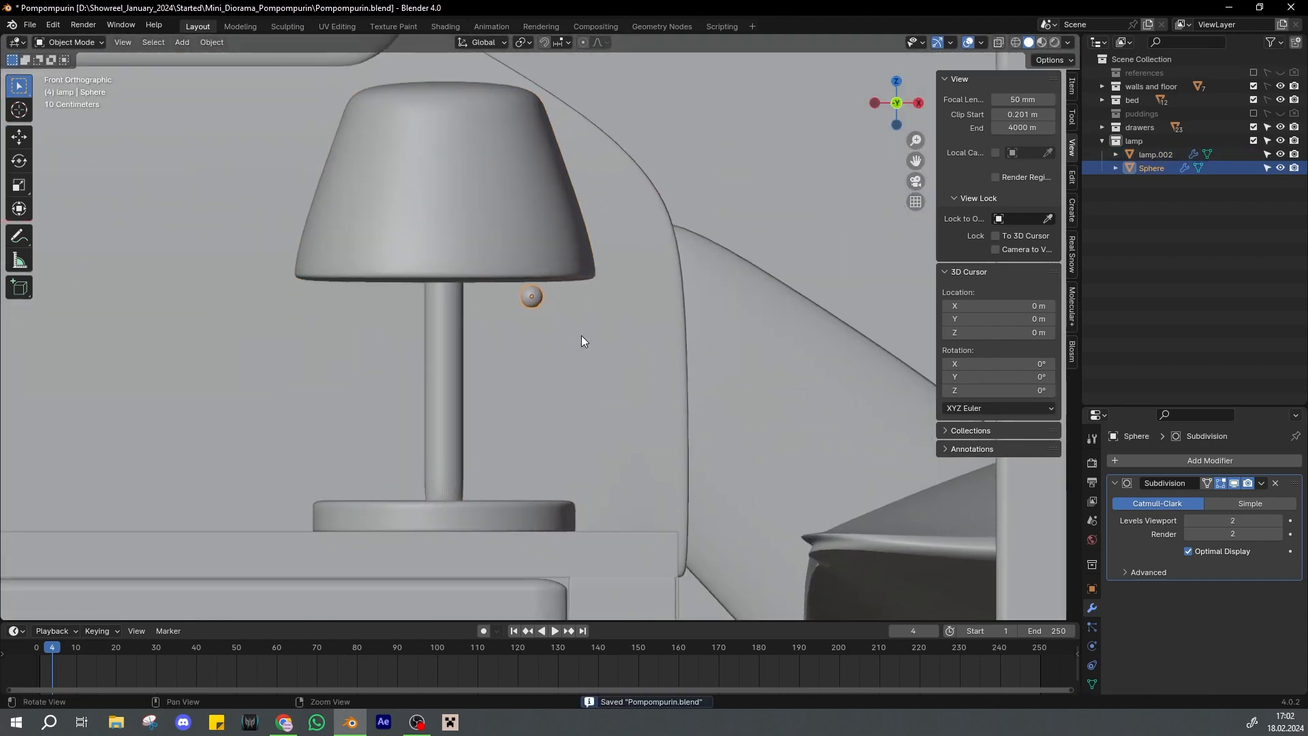
pyautogui.press('s')
pyautogui.click(579, 322)
pyautogui.press('s')
pyautogui.click(575, 320)
# Add an Array modifier to the bead with relative offset factors of 0 in X and 1 in Z
pyautogui.press('KP_Decimal')
pyautogui.scroll(-16, 573, 334)
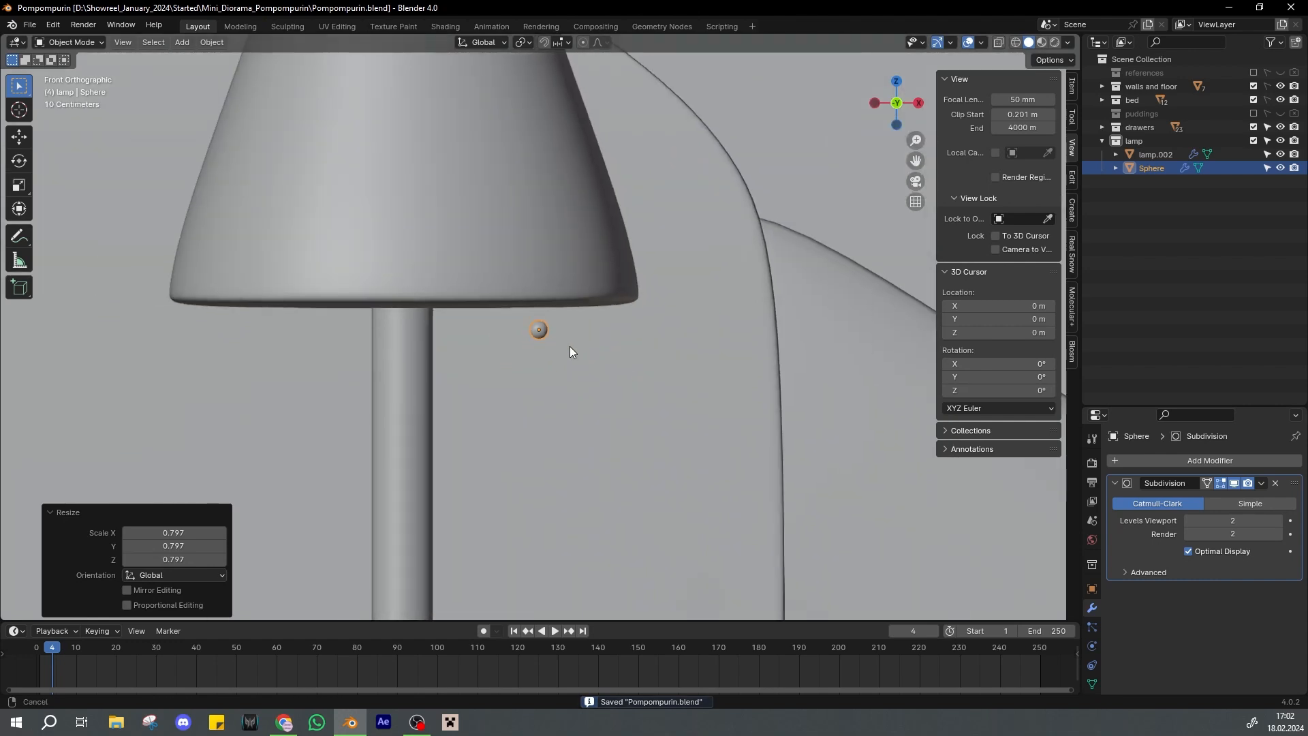
pyautogui.keyDown('shift'); pyautogui.moveTo(570, 346); pyautogui.dragTo(567, 318, button='middle'); pyautogui.keyUp('shift')
pyautogui.click(1174, 460)
pyautogui.click(1170, 509)
pyautogui.scroll(-1, 615, 389)
pyautogui.keyDown('shift'); pyautogui.moveTo(615, 390); pyautogui.dragTo(625, 332, button='middle'); pyautogui.keyUp('shift')
pyautogui.scroll(1, 625, 333)
pyautogui.scroll(-4, 1150, 546)
pyautogui.click(1235, 566)
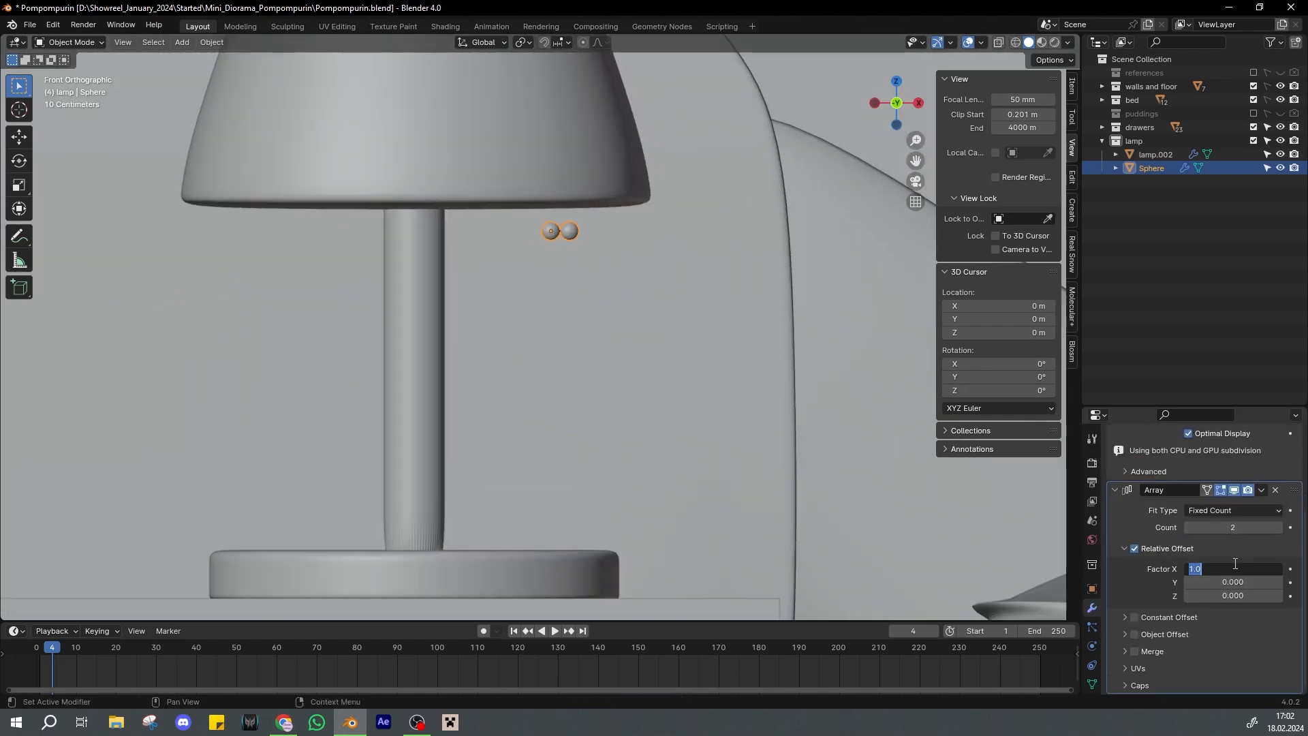
# Lower the bead 0.27004 m along Z and set its array count to 8
pyautogui.press('g')
pyautogui.press('z')
pyautogui.click(634, 407)
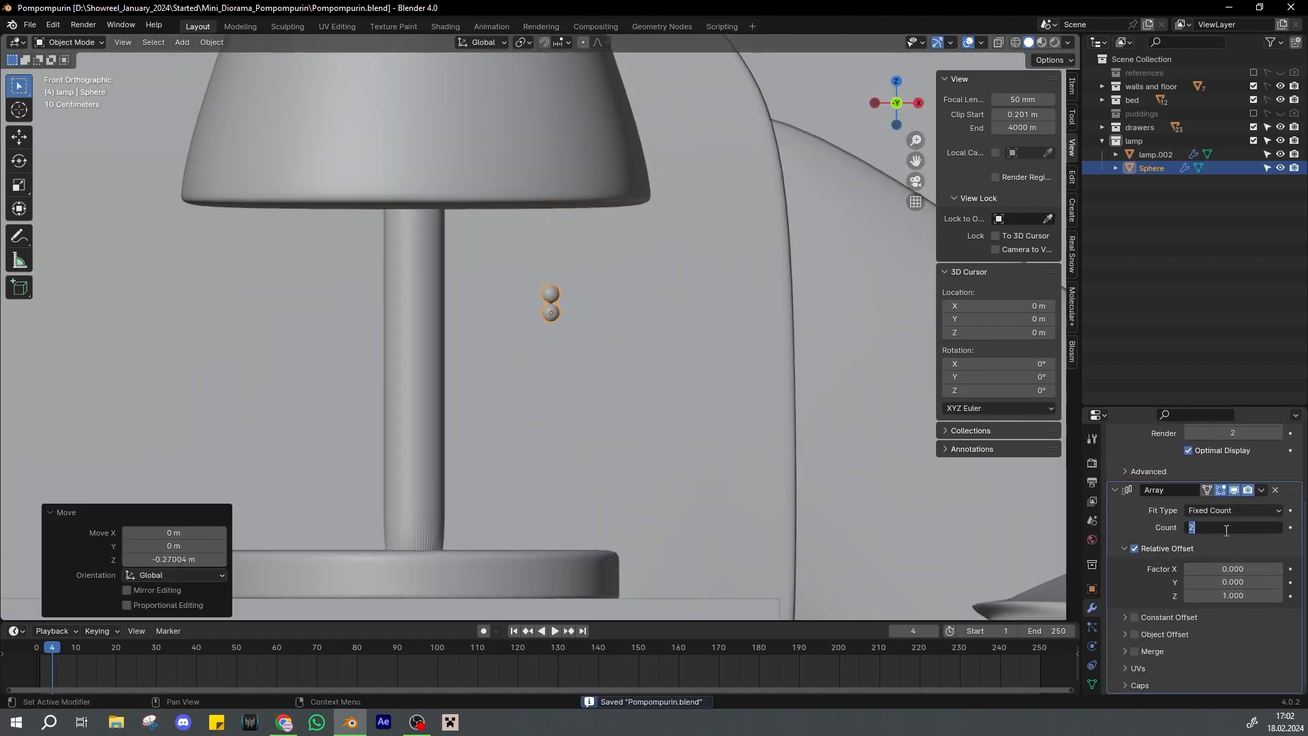
pyautogui.press('Return')
# Lower the bead chain 0.11252 m along Z, scale it by 0.537 and set its array count to 16
pyautogui.press('g')
pyautogui.press('z')
pyautogui.click(615, 308)
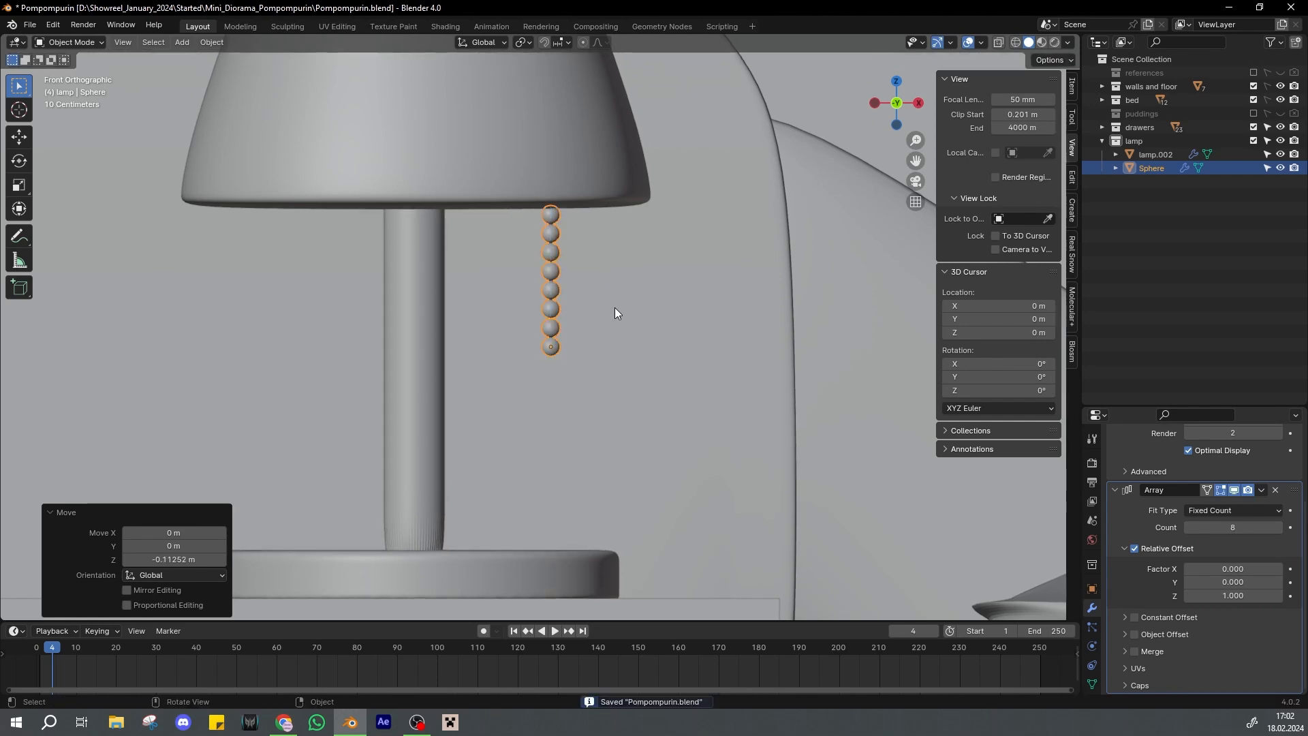
pyautogui.press('s')
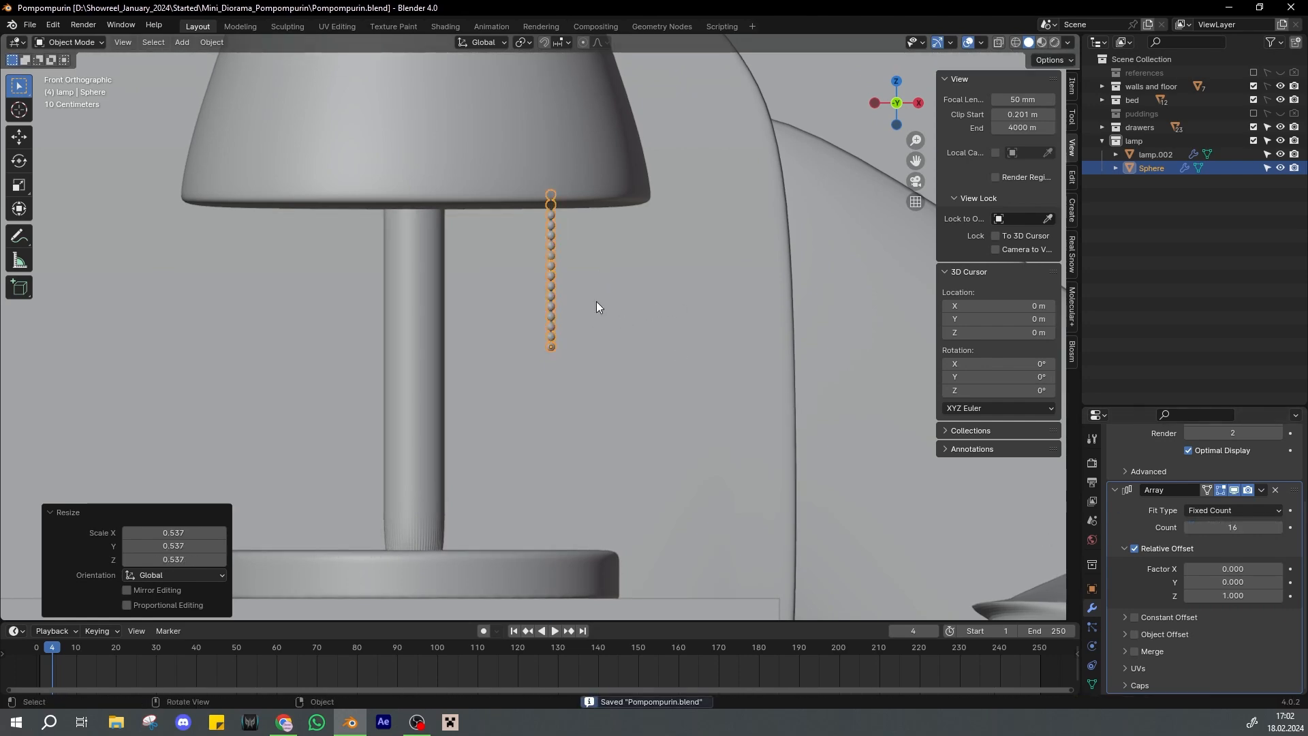
pyautogui.click(593, 318)
# Duplicate the Pompompurin head ornament on the bed's headboard posts and move the copy along X past the nightstand
pyautogui.moveTo(593, 319); pyautogui.dragTo(1046, 208, button='middle')
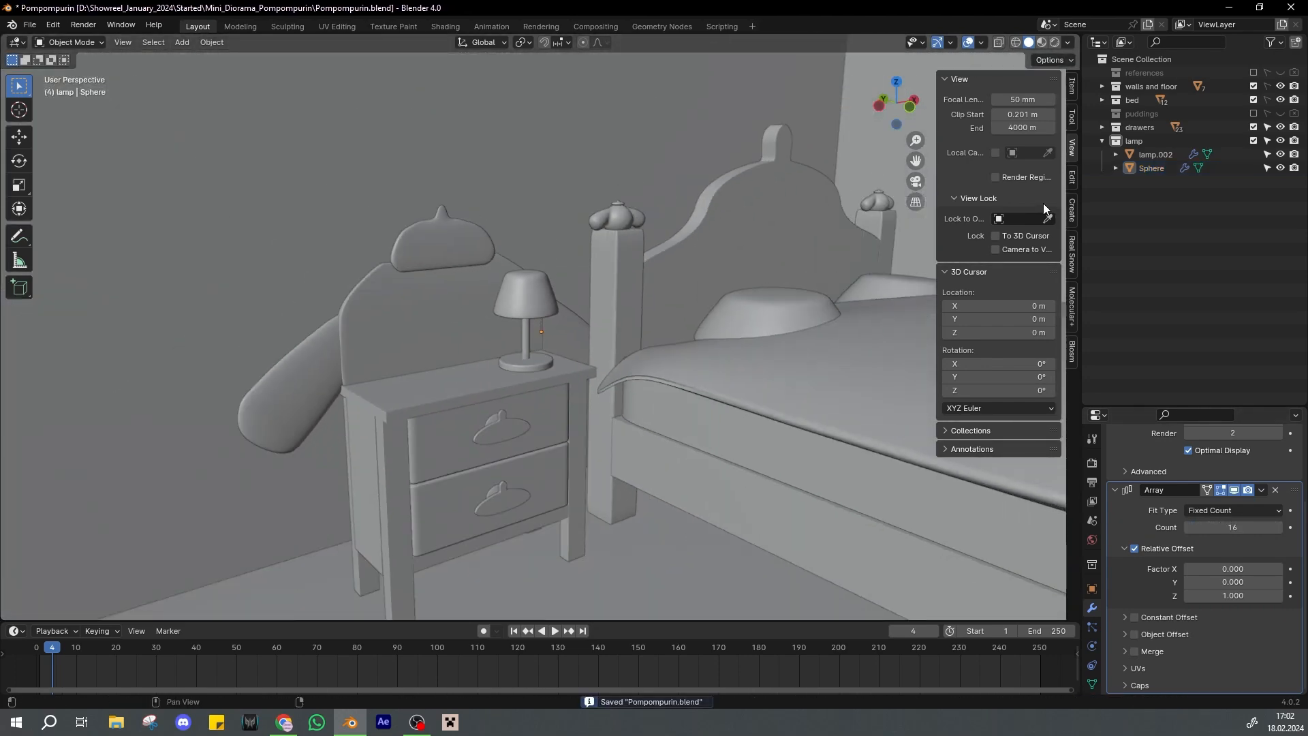
pyautogui.click(618, 218)
pyautogui.moveTo(791, 220); pyautogui.dragTo(725, 224, button='middle')
pyautogui.scroll(-6, 725, 223)
pyautogui.hotkey('shift', 'd')
pyautogui.rightClick(646, 283)
pyautogui.press('g')
pyautogui.press('x')
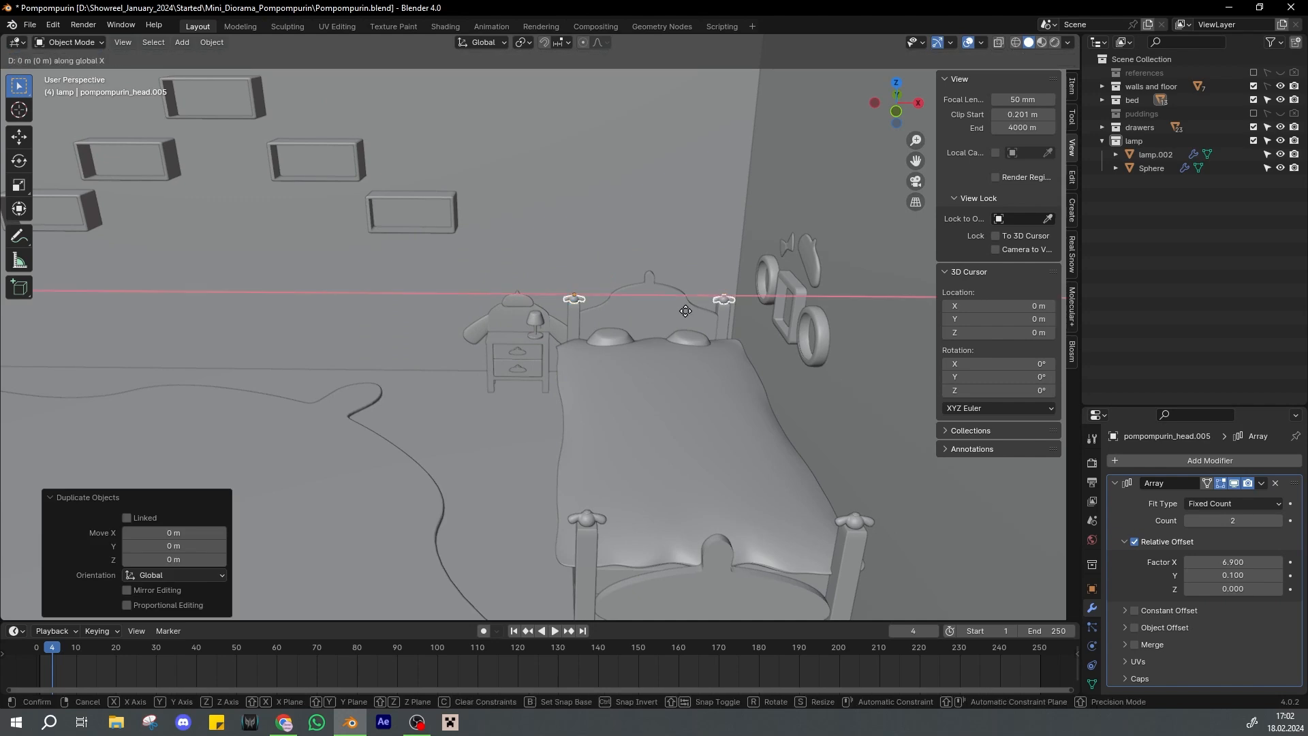
pyautogui.click(478, 283)
# Remove the Array modifier from the duplicated head and move it to the lamp collection
pyautogui.scroll(1, 478, 283)
pyautogui.click(1276, 483)
pyautogui.scroll(5, 480, 296)
pyautogui.rightClick(171, 248)
pyautogui.click(204, 451)
pyautogui.click(204, 453)
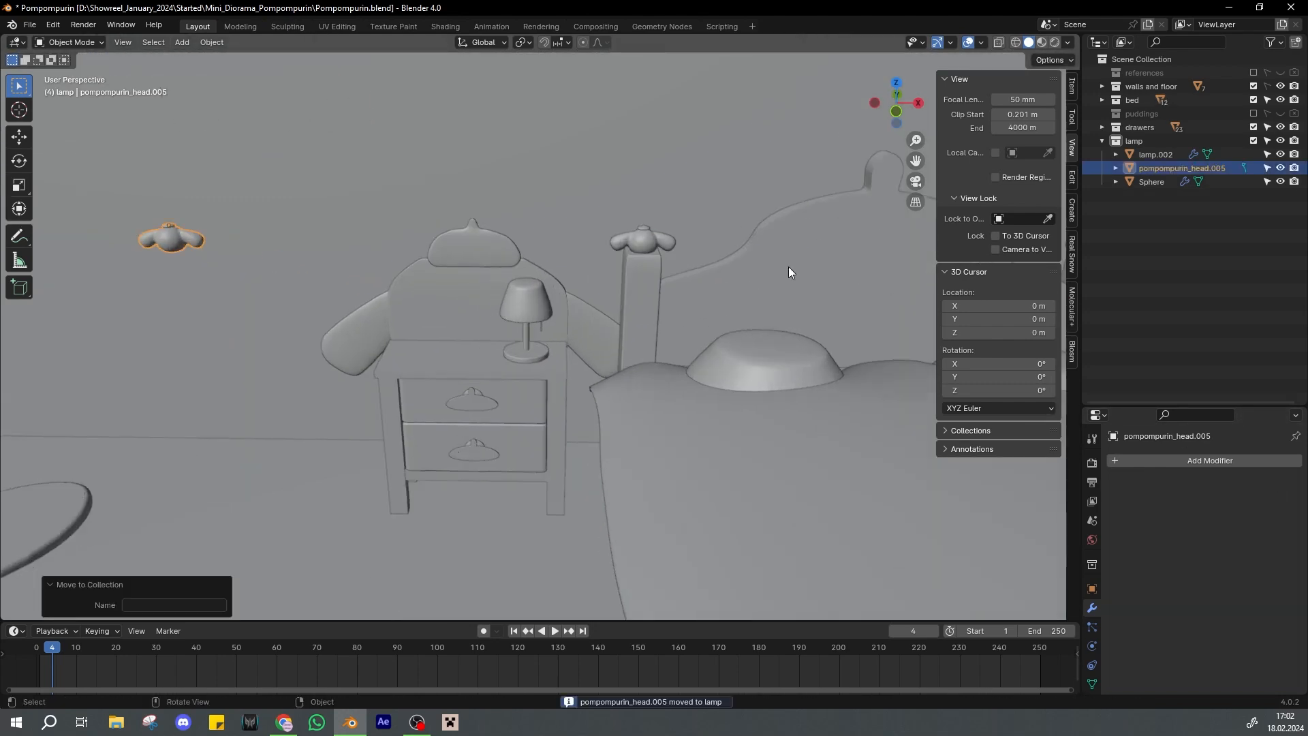
# Save the file and move the duplicated head 11.095 m along X to the lamp
pyautogui.keyDown('shift'); pyautogui.moveTo(550, 325); pyautogui.dragTo(591, 328, button='middle'); pyautogui.keyUp('shift')
pyautogui.scroll(1, 593, 328)
pyautogui.hotkey('ctrl', 's')
pyautogui.press('g')
pyautogui.press('x')
pyautogui.click(709, 351)
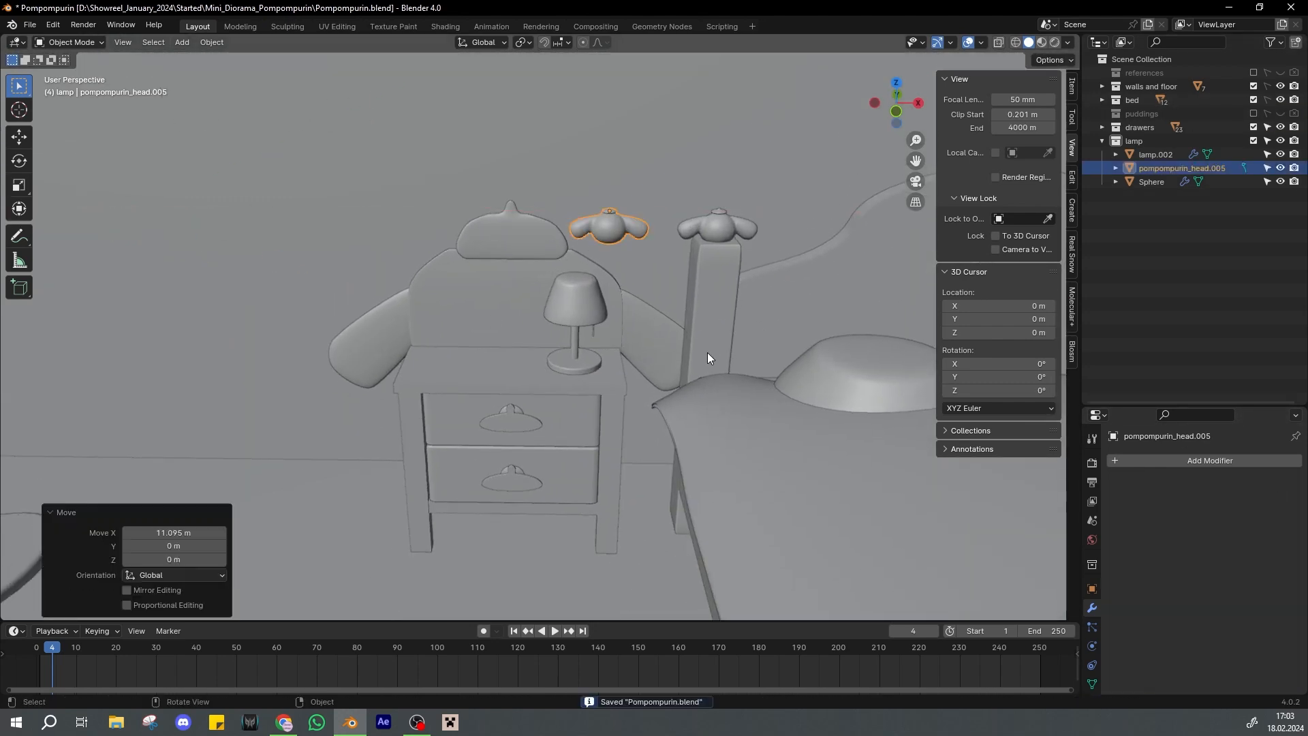
# Lower the head along Z to the lamp's height, scale it by 0.168 and save the file
pyautogui.press('g')
pyautogui.press('z')
pyautogui.click(678, 424)
pyautogui.scroll(3, 680, 428)
pyautogui.press('s')
pyautogui.click(665, 343)
pyautogui.hotkey('ctrl', 's')
# Move the small head along X and Y to the lower end of the lamp's bead chain
pyautogui.press('KP_Decimal')
pyautogui.moveTo(563, 361); pyautogui.dragTo(549, 373, button='middle')
pyautogui.keyDown('shift'); pyautogui.moveTo(557, 358); pyautogui.dragTo(598, 333, button='middle'); pyautogui.keyUp('shift')
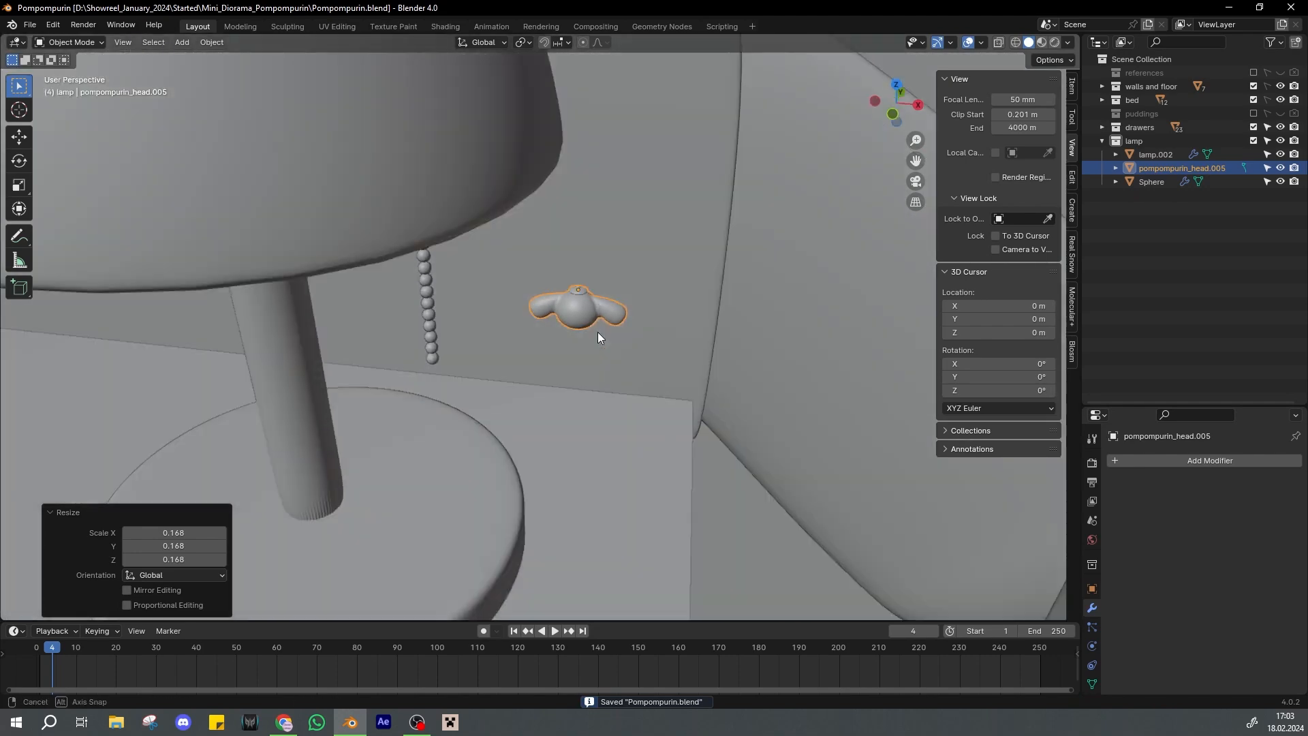
pyautogui.press('g')
pyautogui.press('y')
pyautogui.press('x')
pyautogui.click(477, 375)
pyautogui.press('KP_Decimal')
pyautogui.moveTo(477, 375); pyautogui.dragTo(647, 325, button='middle')
pyautogui.press('g')
pyautogui.press('y')
pyautogui.click(503, 355)
# Resize the head pendant, stretch it by 1.141 along Z and save the file
pyautogui.moveTo(503, 354); pyautogui.dragTo(624, 337, button='middle')
pyautogui.press('s')
pyautogui.click(664, 402)
pyautogui.moveTo(665, 402); pyautogui.dragTo(665, 383, button='middle')
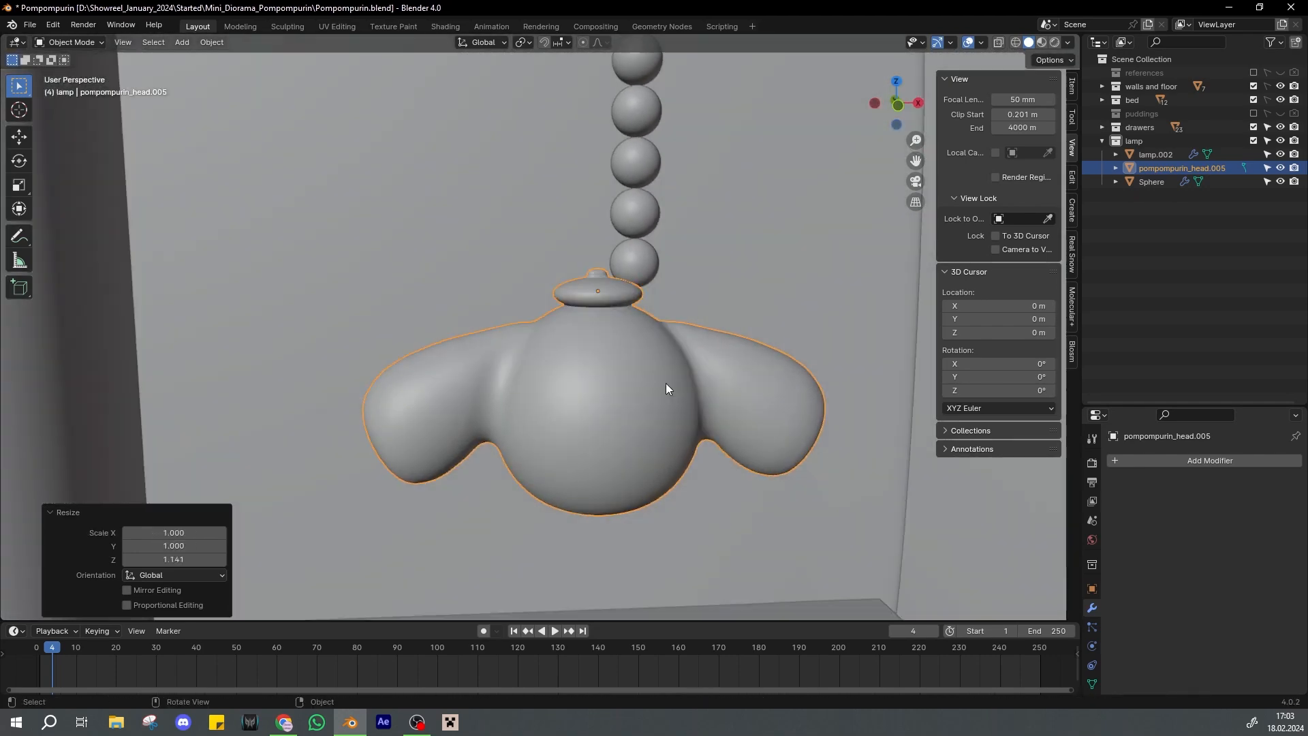
pyautogui.press('s')
pyautogui.press('z')
pyautogui.click(676, 389)
pyautogui.hotkey('ctrl', 's')
# Shift the head pendant 0.025681 m along X and fine-tune its horizontal placement from the top view
pyautogui.press('g')
pyautogui.press('x')
pyautogui.click(656, 367)
pyautogui.press('KP_7')
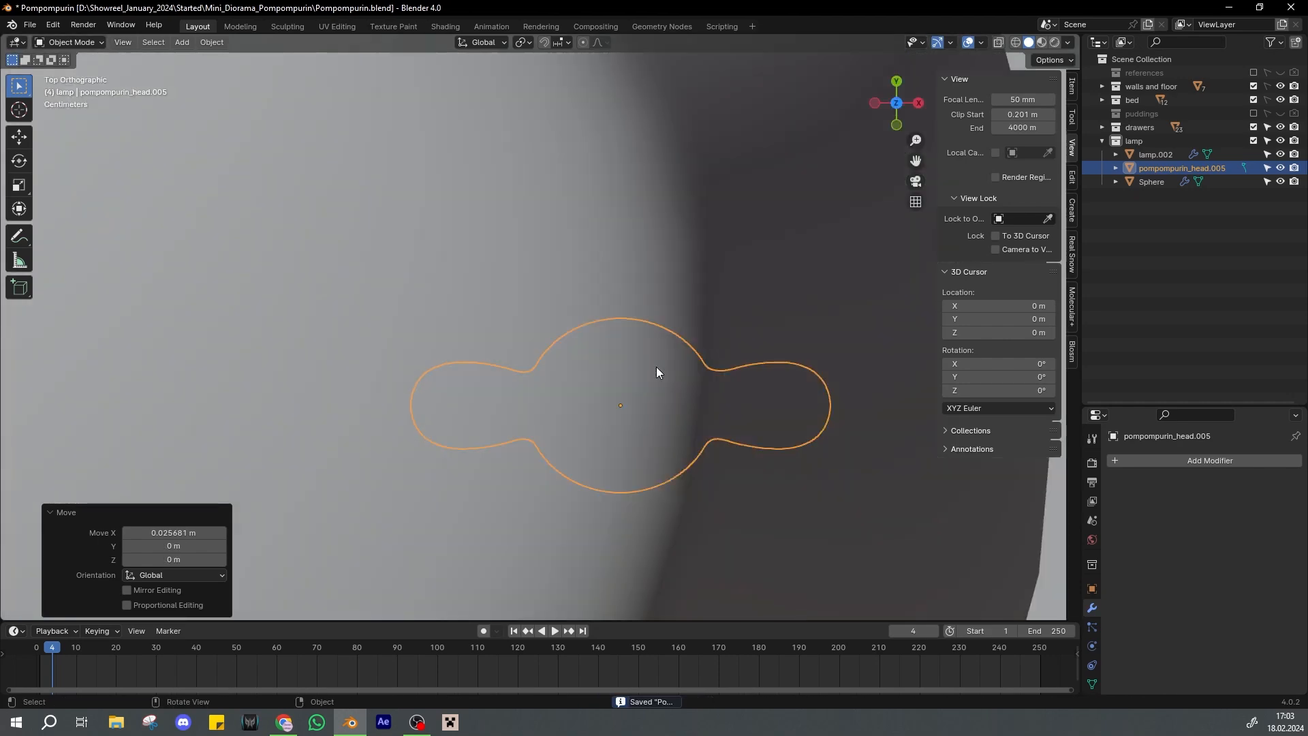
pyautogui.moveTo(657, 367)
pyautogui.keyDown('alt'); pyautogui.mouseDown()
pyautogui.moveTo(545, 296)
pyautogui.moveTo(600, 341)
pyautogui.moveTo(651, 332)
pyautogui.moveTo(659, 375)
pyautogui.mouseUp(); pyautogui.keyUp('alt')
pyautogui.press('g')
pyautogui.press('x')
pyautogui.click(611, 341)
# Adjust the head pendant's height along Z, save, and centre it under the bead chain along X in the front view
pyautogui.press('g')
pyautogui.press('z')
pyautogui.click(652, 361)
pyautogui.hotkey('ctrl', 's')
pyautogui.press('KP_1')
pyautogui.press('g')
pyautogui.press('x')
pyautogui.click(668, 365)
pyautogui.scroll(-2, 666, 365)
pyautogui.click(661, 346)
pyautogui.hotkey('shift', 'a')
pyautogui.moveTo(658, 330)
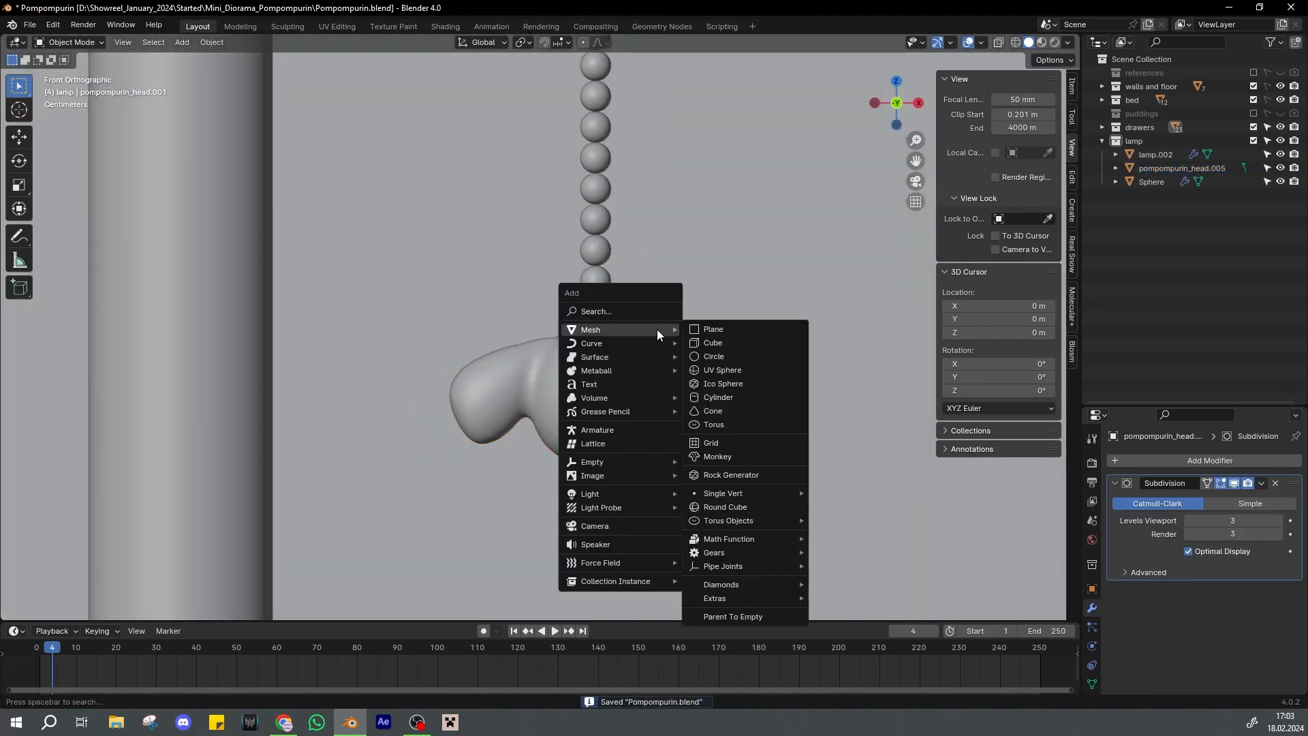
pyautogui.click(746, 401)
pyautogui.scroll(-4, 596, 399)
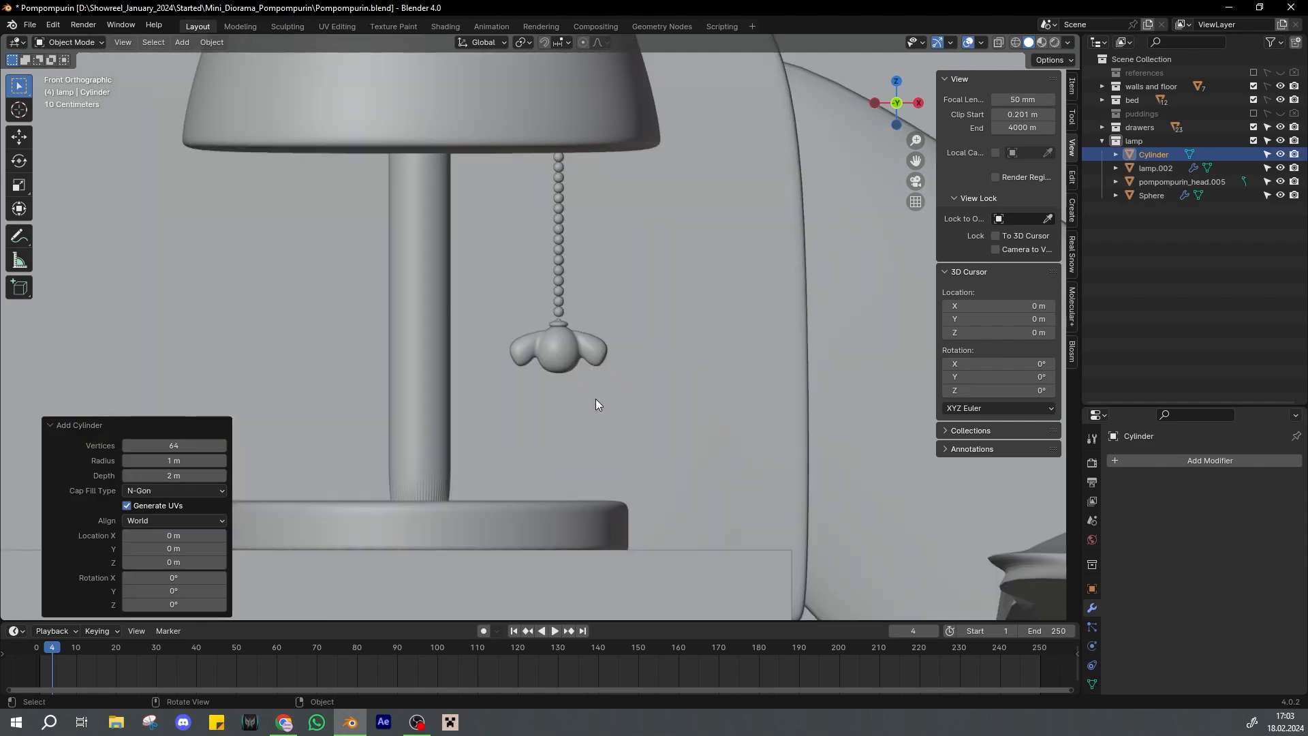
pyautogui.press('Delete')
# Add a torus and raise it 3.7989 m along Z
pyautogui.hotkey('shift', 'a')
pyautogui.moveTo(595, 399)
pyautogui.moveTo(678, 304)
pyautogui.click(651, 206)
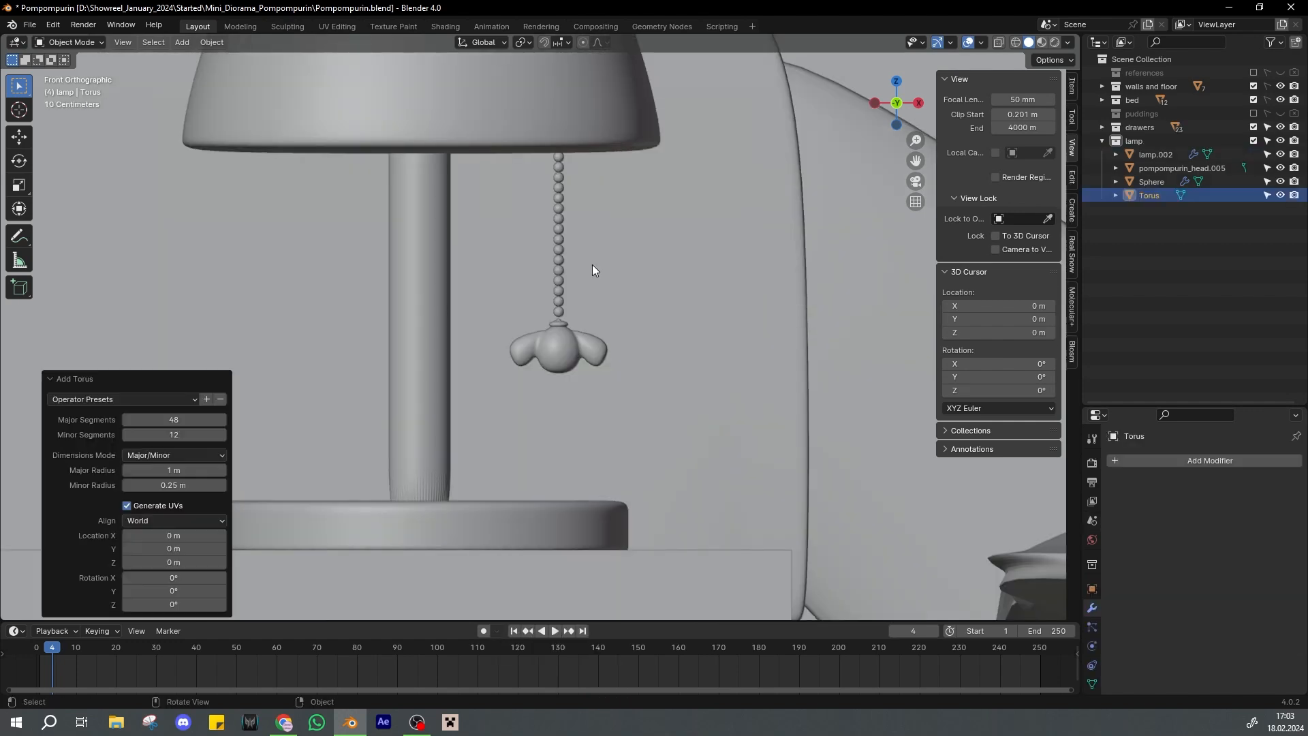
pyautogui.press('KP_Decimal')
pyautogui.scroll(1, 599, 285)
pyautogui.press('g')
pyautogui.press('z')
pyautogui.click(545, 68)
pyautogui.moveTo(545, 67); pyautogui.dragTo(584, 284, button='middle')
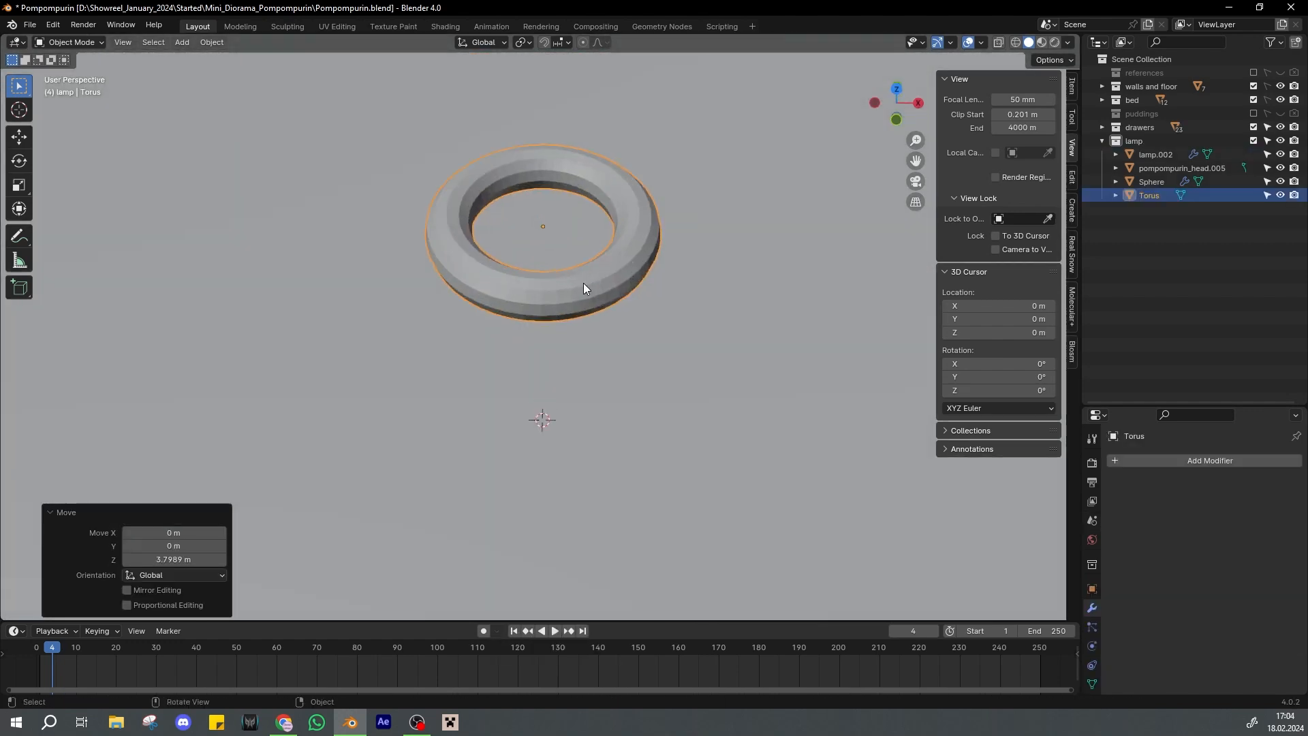
# Add a Subdivision modifier with viewport level 2 to the torus and shade it smooth
pyautogui.scroll(1, 584, 285)
pyautogui.click(1169, 465)
pyautogui.write('sub')
pyautogui.click(1151, 504)
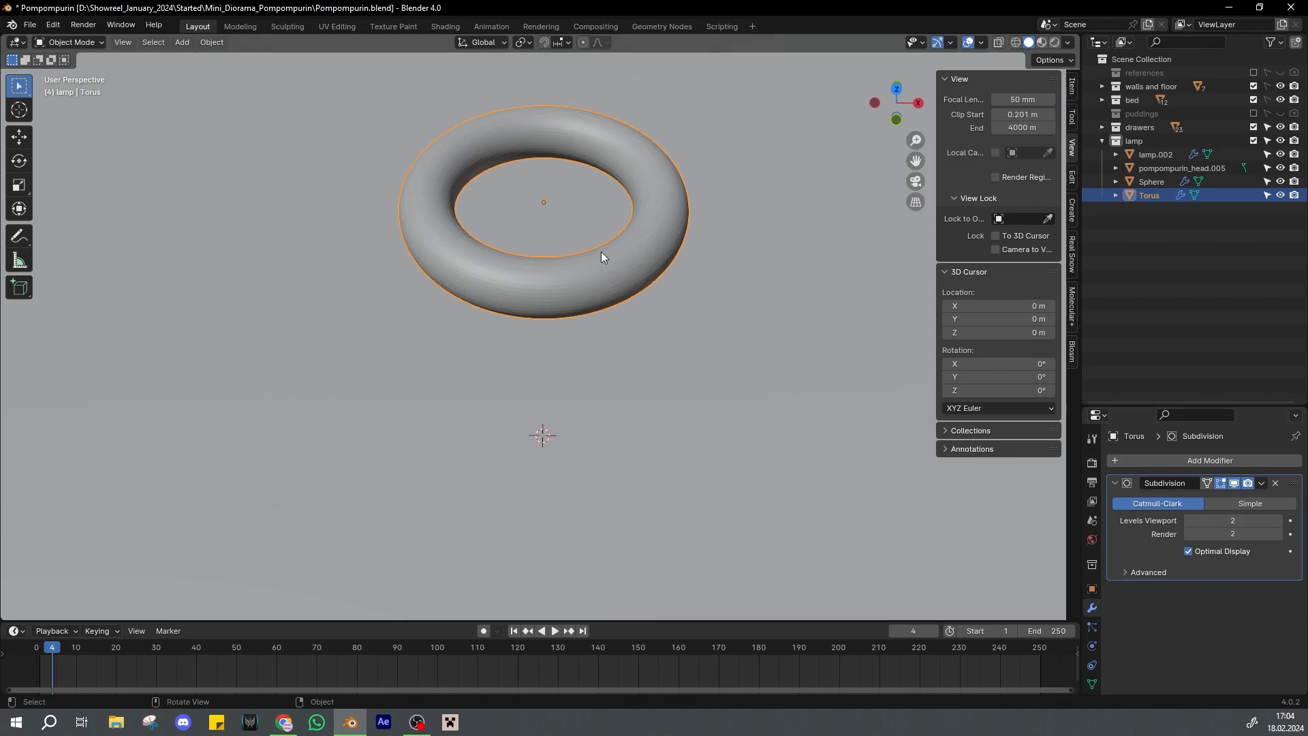
pyautogui.rightClick(555, 50)
pyautogui.click(555, 49)
# Move the torus along X, 29.07 m along Y and up along Z to the bedside drawers
pyautogui.moveTo(634, 294); pyautogui.dragTo(612, 262, button='middle')
pyautogui.press('g')
pyautogui.press('x')
pyautogui.click(811, 392)
pyautogui.press('g')
pyautogui.press('y')
pyautogui.click(711, 220)
pyautogui.press('g')
pyautogui.press('z')
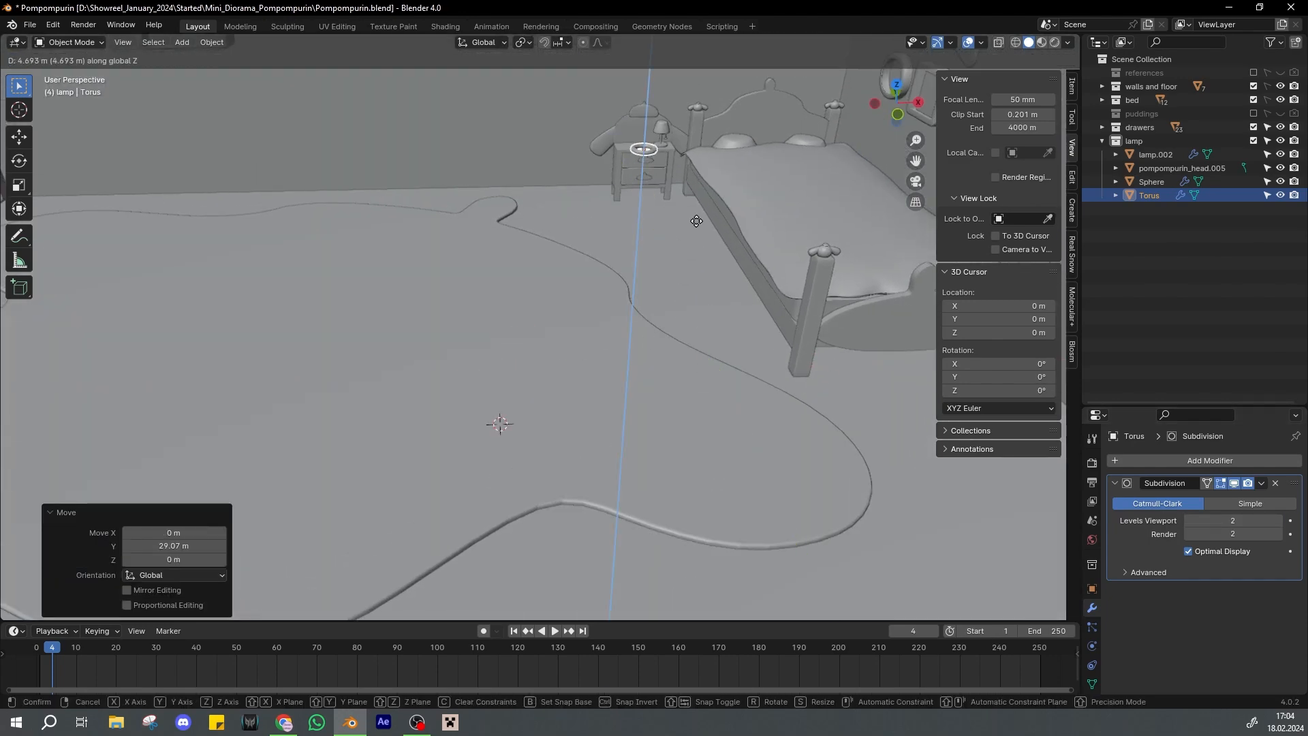
pyautogui.click(710, 171)
pyautogui.press('KP_Decimal')
# Rotate the torus 90° about X so it stands upright, and save the file
pyautogui.press('r')
pyautogui.press('x')
pyautogui.press('9')
pyautogui.press('0')
pyautogui.click(714, 277)
pyautogui.hotkey('ctrl', 's')
# Scale the torus down to 0.192 and resize it once more to suit the lamp's pull chain
pyautogui.scroll(-1, 738, 316)
pyautogui.press('s')
pyautogui.click(574, 321)
pyautogui.press('KP_Decimal')
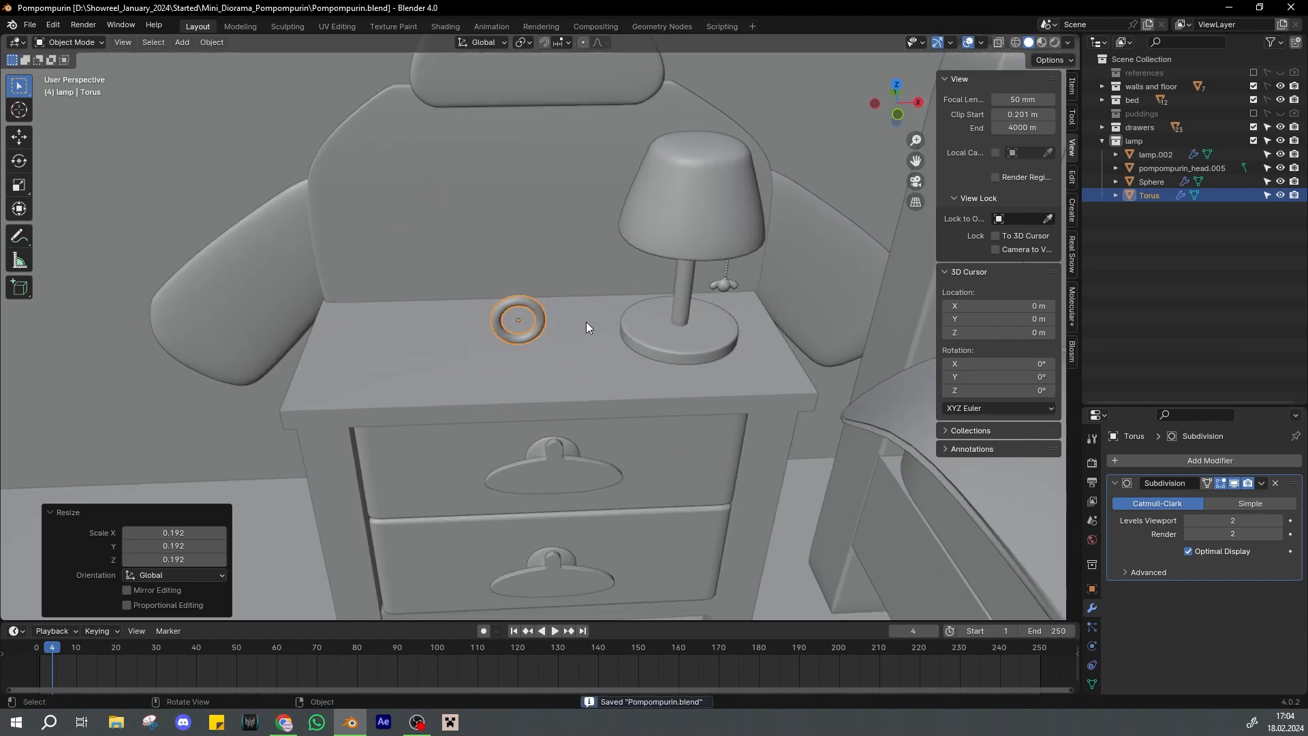
pyautogui.press('s')
pyautogui.click(596, 304)
# Move the torus along X and Y toward the lamp on the bedside drawers
pyautogui.scroll(-6, 600, 304)
pyautogui.keyDown('shift'); pyautogui.moveTo(721, 310); pyautogui.dragTo(617, 346, button='middle'); pyautogui.keyUp('shift')
pyautogui.press('g')
pyautogui.press('x')
pyautogui.click(758, 356)
pyautogui.press('g')
pyautogui.press('y')
pyautogui.click(713, 328)
# Refine the torus position beside the lampshade along Y and X, and shift it 0.45908 m along Y
pyautogui.press('KP_Decimal')
pyautogui.scroll(-5, 657, 312)
pyautogui.press('g')
pyautogui.press('y')
pyautogui.click(784, 280)
pyautogui.press('g')
pyautogui.press('x')
pyautogui.click(674, 324)
pyautogui.scroll(-3, 667, 334)
pyautogui.press('g')
pyautogui.press('y')
pyautogui.click(906, 371)
# Bring the torus in line with the bead chain along Y and lower it 0.46699 m along Z
pyautogui.keyDown('shift'); pyautogui.moveTo(785, 357); pyautogui.dragTo(535, 238, button='middle'); pyautogui.keyUp('shift')
pyautogui.press('g')
pyautogui.press('y')
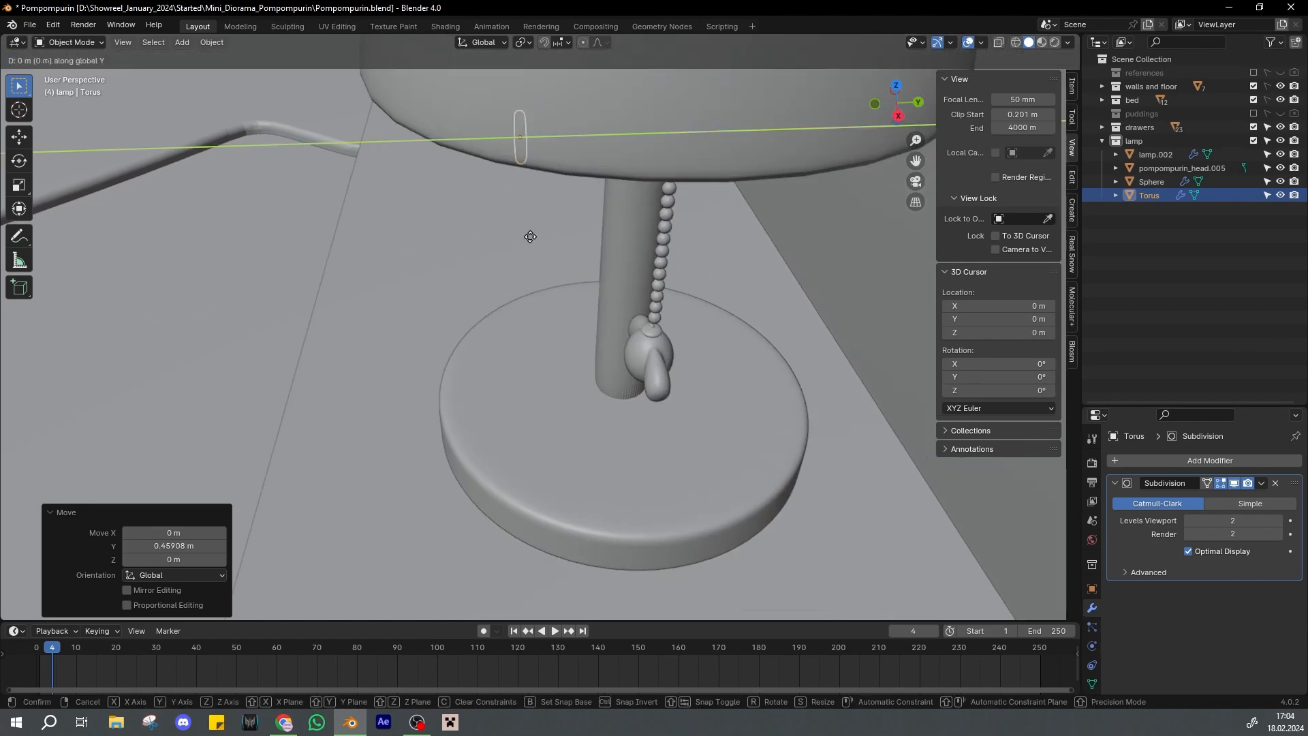
pyautogui.click(672, 271)
pyautogui.press('g')
pyautogui.press('z')
pyautogui.click(705, 465)
pyautogui.press('KP_Decimal')
# Position the torus at the top of the head pendant along Z, X and Y, and save
pyautogui.moveTo(511, 343); pyautogui.dragTo(787, 229, button='middle')
pyautogui.scroll(-2, 663, 305)
pyautogui.press('g')
pyautogui.press('z')
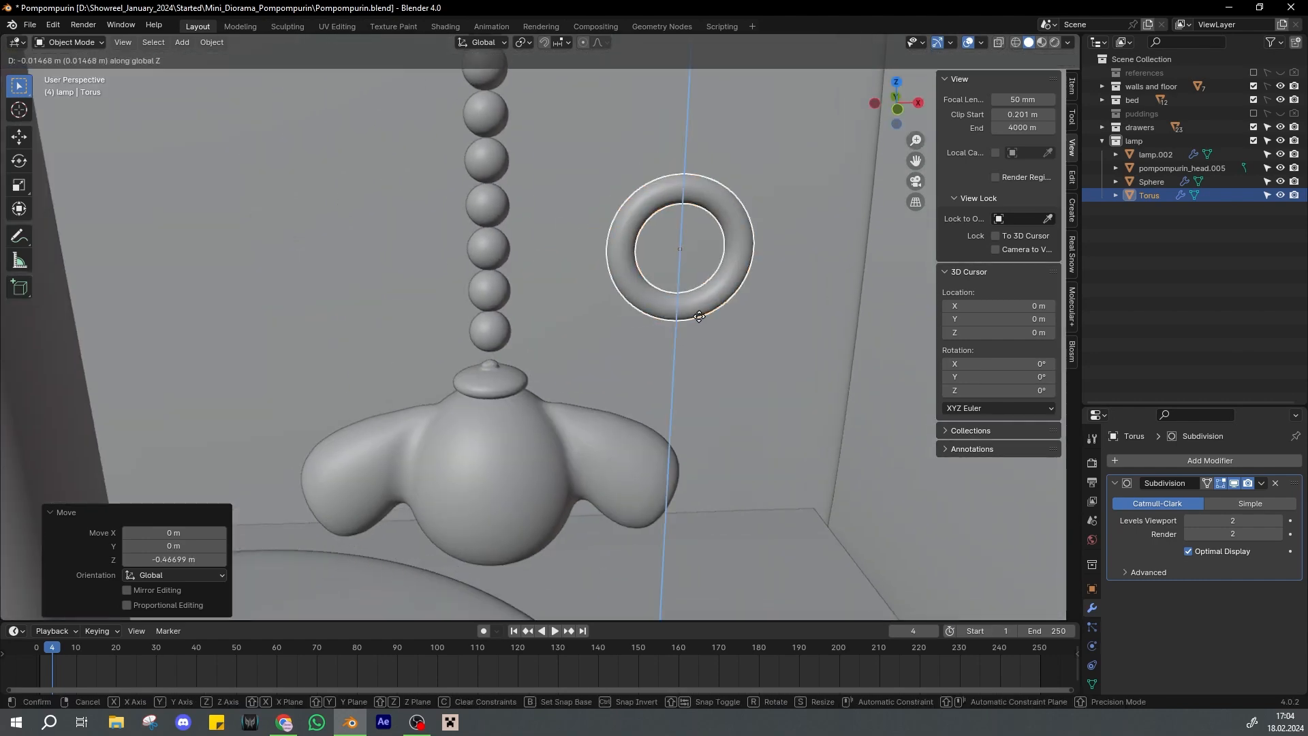
pyautogui.click(736, 412)
pyautogui.press('g')
pyautogui.press('x')
pyautogui.click(601, 417)
pyautogui.press('g')
pyautogui.press('y')
pyautogui.click(564, 396)
pyautogui.hotkey('ctrl', 's')
# Scale the torus to 0.150 as a small connector ring for the head pendant
pyautogui.scroll(3, 623, 297)
pyautogui.keyDown('shift'); pyautogui.moveTo(564, 393); pyautogui.dragTo(607, 301, button='middle'); pyautogui.keyUp('shift')
pyautogui.press('s')
pyautogui.click(559, 323)
# Switch to orthographic projection, hide the lamp body and reselect the torus
pyautogui.scroll(3, 587, 305)
pyautogui.press('KP_5')
pyautogui.press('KP_5')
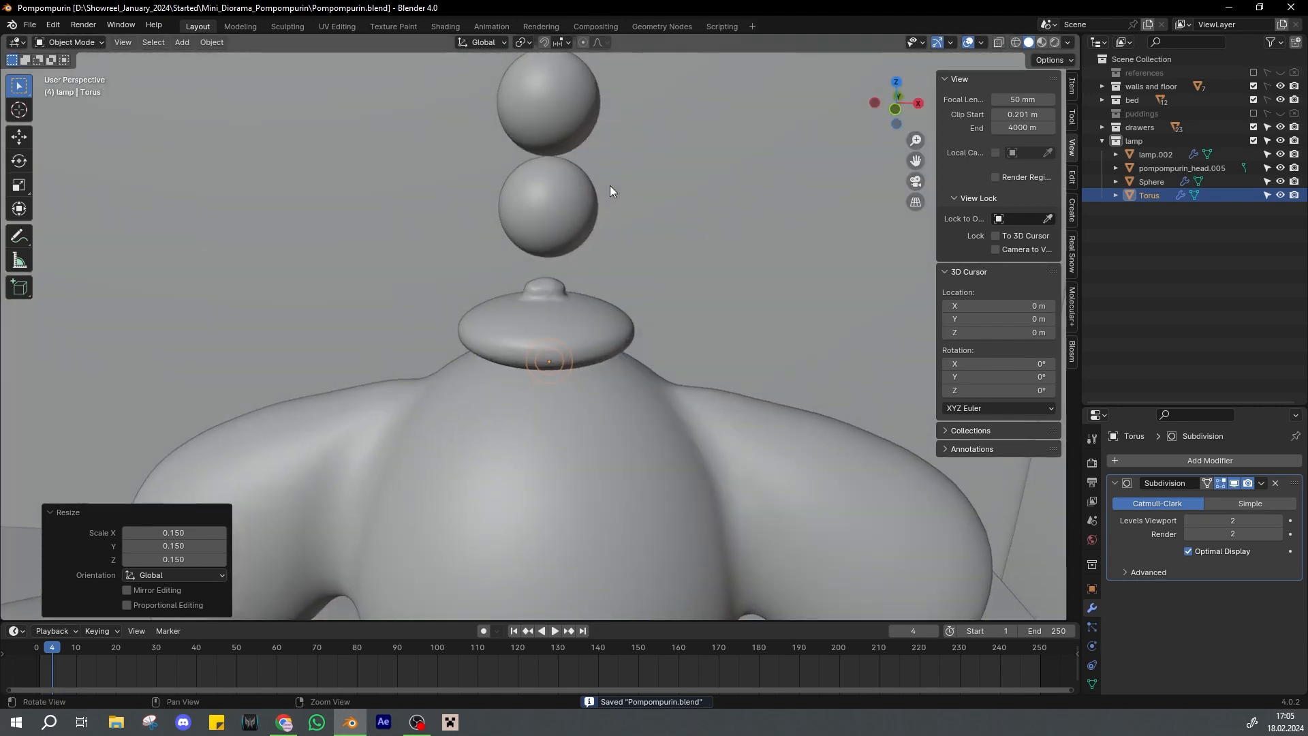
pyautogui.scroll(-8, 611, 186)
pyautogui.click(275, 220)
pyautogui.press('h')
pyautogui.click(1151, 182)
pyautogui.click(1139, 197)
# Centre the ring on the head pendant in the top view, adjusting Y and shifting it -0.00197 m along X
pyautogui.press('KP_7')
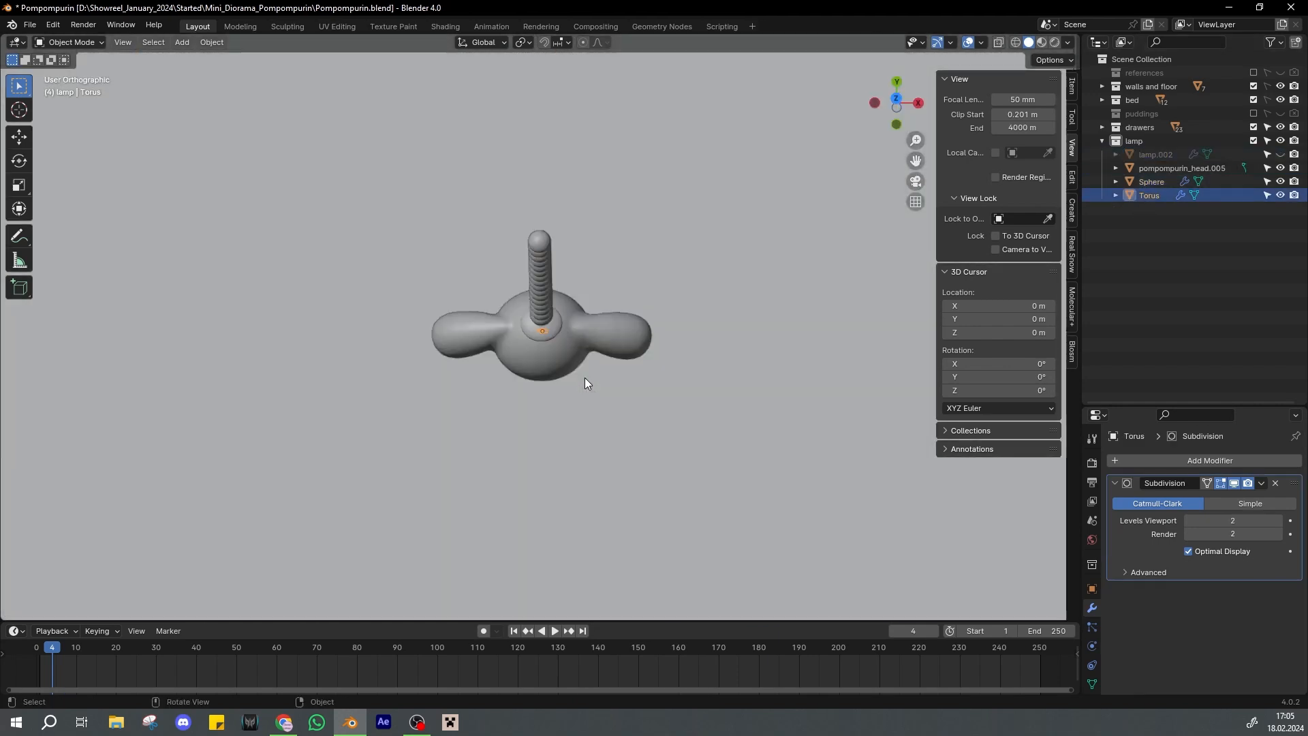
pyautogui.scroll(5, 588, 381)
pyautogui.press('g')
pyautogui.press('y')
pyautogui.click(590, 362)
pyautogui.press('g')
pyautogui.press('x')
pyautogui.click(598, 361)
# Raise the ring along Z in the front view to just below the lowest bead, and save
pyautogui.press('KP_1')
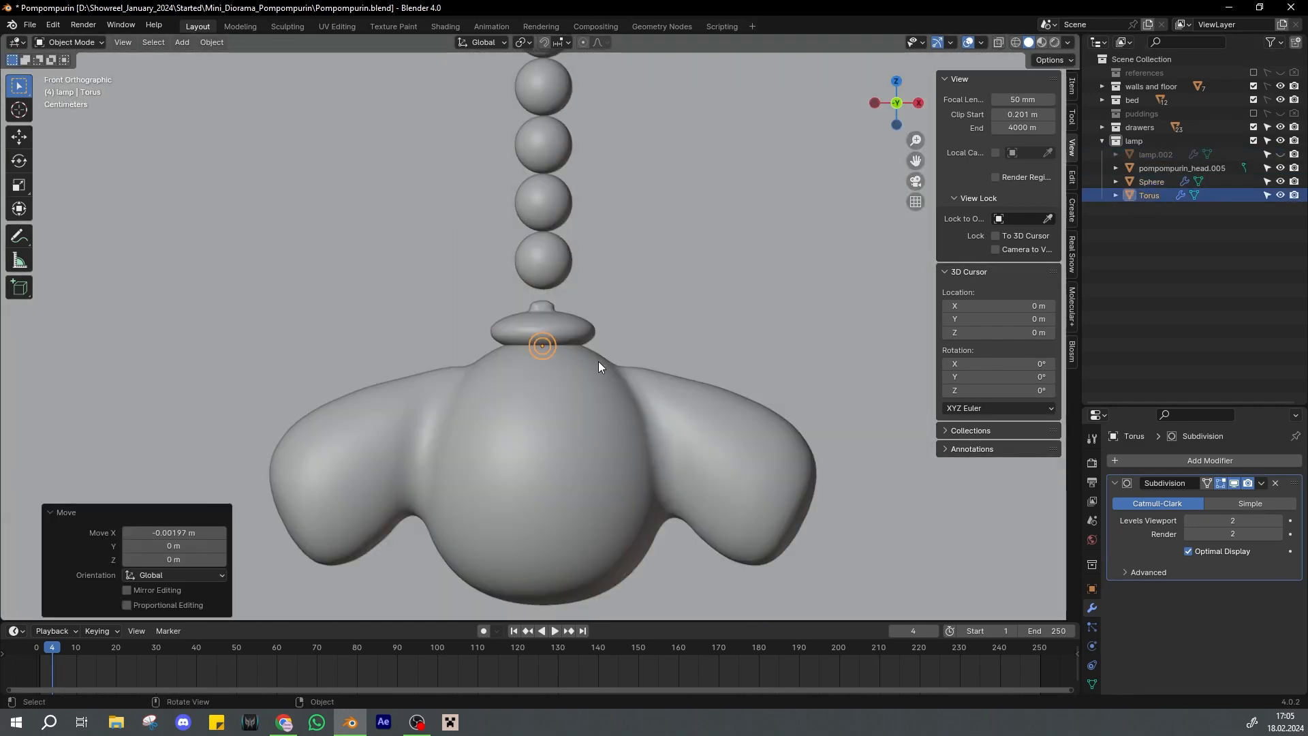
pyautogui.keyDown('shift'); pyautogui.moveTo(598, 361); pyautogui.dragTo(592, 417, button='middle'); pyautogui.keyUp('shift')
pyautogui.scroll(6, 579, 355)
pyautogui.press('g')
pyautogui.press('z')
pyautogui.click(586, 259)
pyautogui.scroll(-1, 633, 344)
pyautogui.click(532, 289)
pyautogui.hotkey('ctrl', 's')
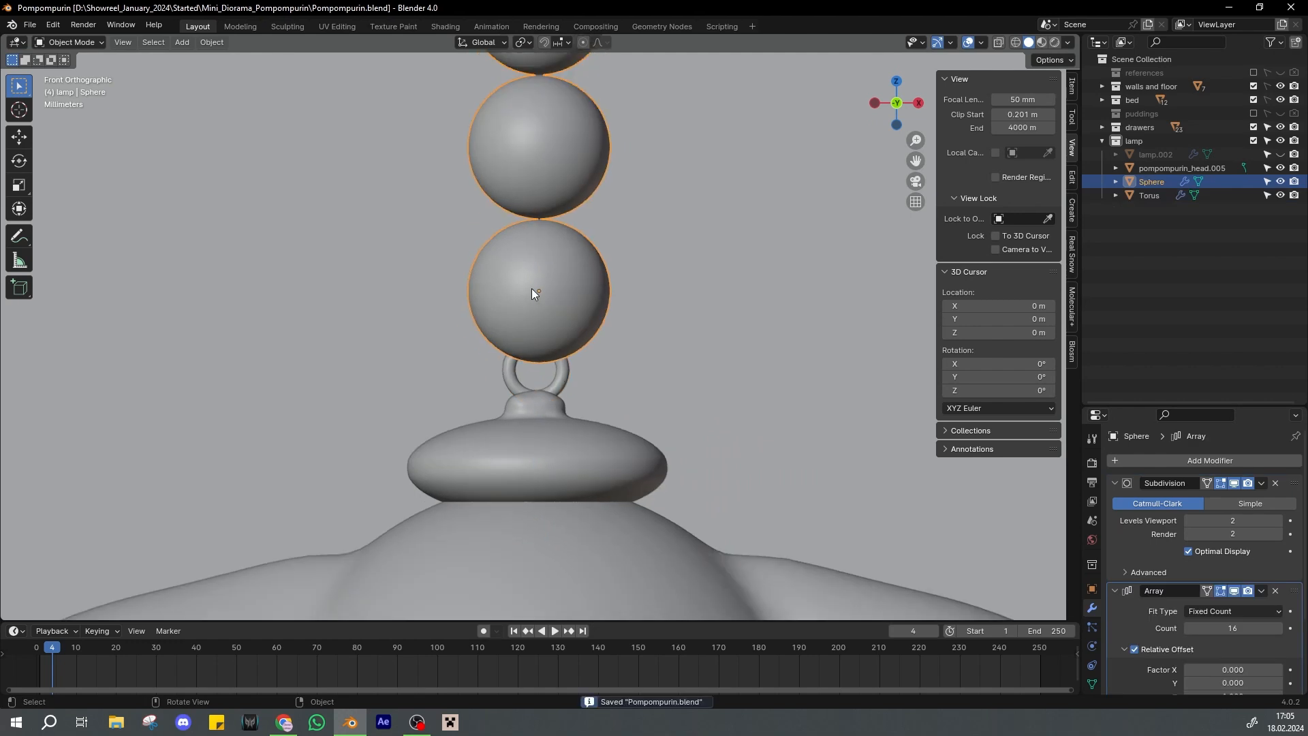
# Lower the head pendant along Z, then lower the ring so it hangs just beneath the last bead
pyautogui.click(563, 375)
pyautogui.click(579, 456)
pyautogui.press('g')
pyautogui.press('z')
pyautogui.click(624, 407)
pyautogui.click(564, 382)
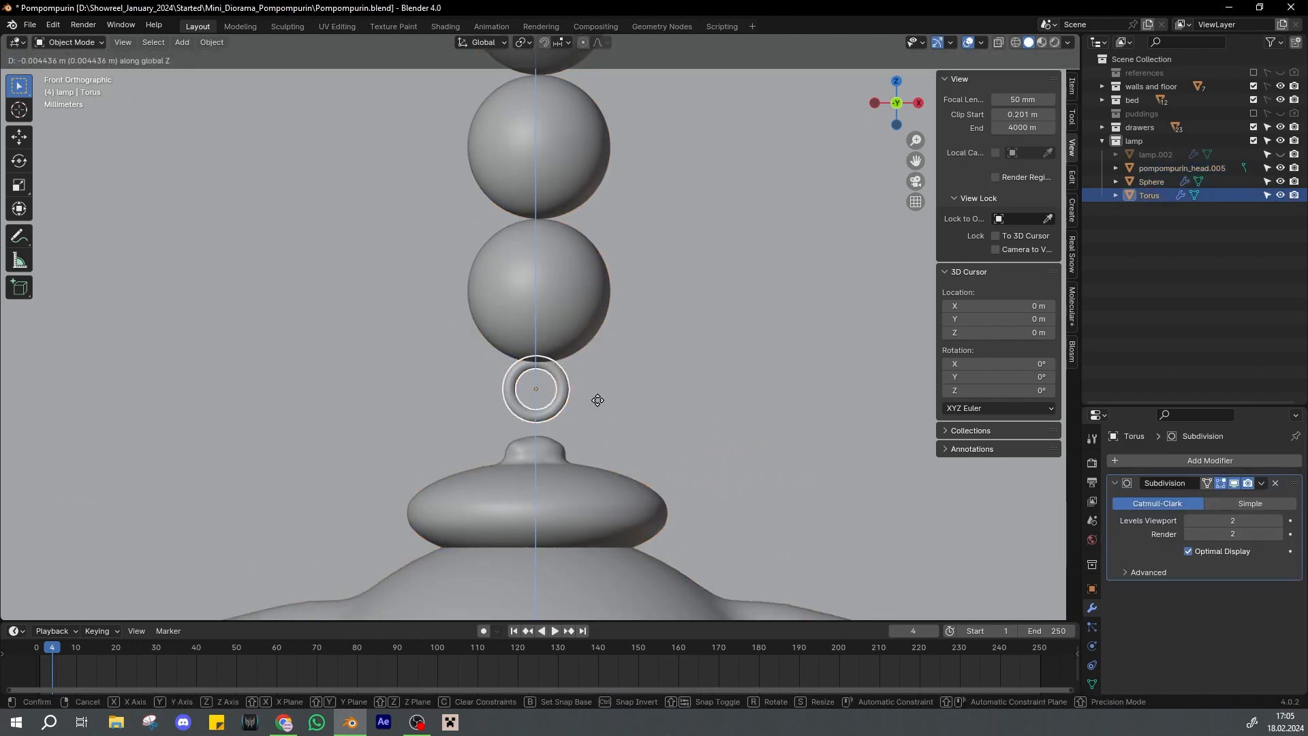
pyautogui.click(647, 440)
# Fit the head pendant to the ring along Z, save, and shift the pendant 0.003659 m along Y
pyautogui.press('g')
pyautogui.press('z')
pyautogui.click(649, 418)
pyautogui.hotkey('ctrl', 's')
pyautogui.moveTo(649, 419); pyautogui.dragTo(821, 328, button='middle')
pyautogui.keyDown('alt'); pyautogui.moveTo(608, 310); pyautogui.dragTo(710, 371); pyautogui.keyUp('alt')
pyautogui.scroll(2, 608, 404)
pyautogui.press('g')
pyautogui.press('y')
pyautogui.click(613, 403)
pyautogui.scroll(-12, 710, 371)
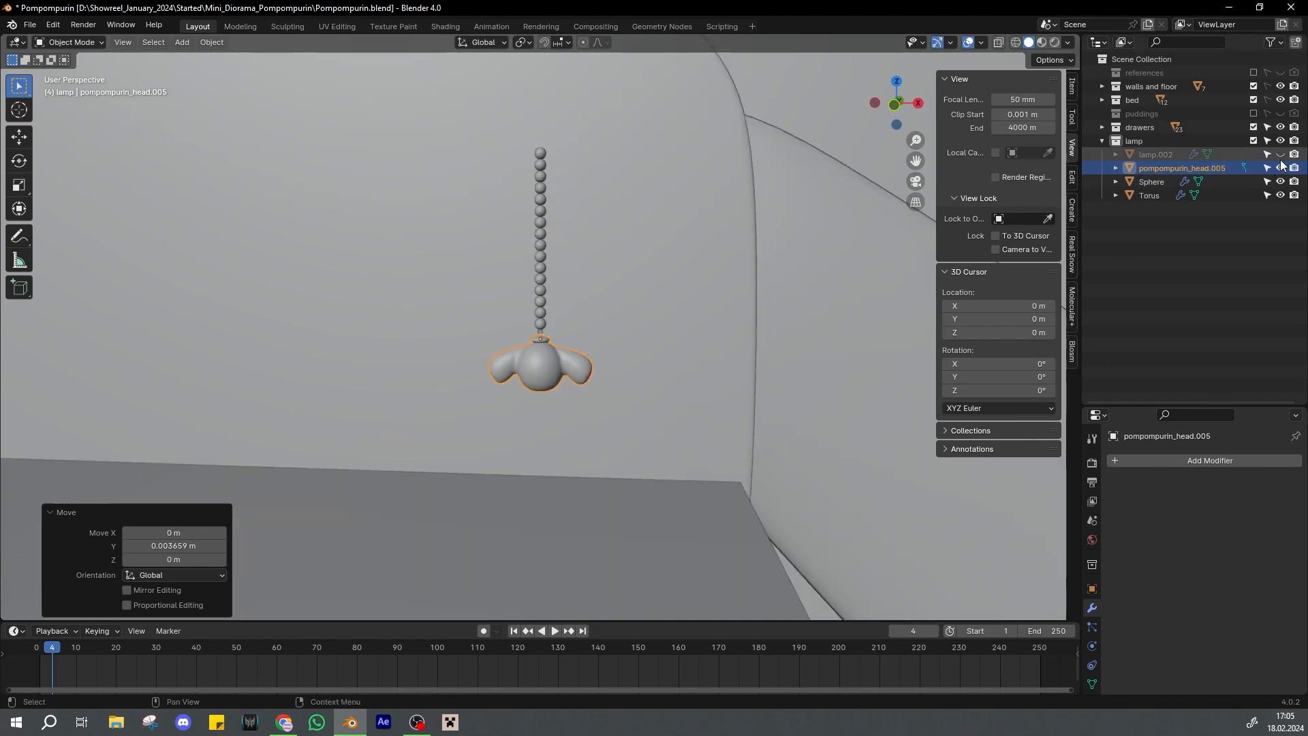
# Unhide the lamp body, check the finished lamp on the drawers, collapse the lamp collection and save
pyautogui.click(1281, 156)
pyautogui.scroll(-5, 491, 225)
pyautogui.click(488, 223)
pyautogui.hotkey('ctrl', 's')
pyautogui.scroll(-5, 491, 326)
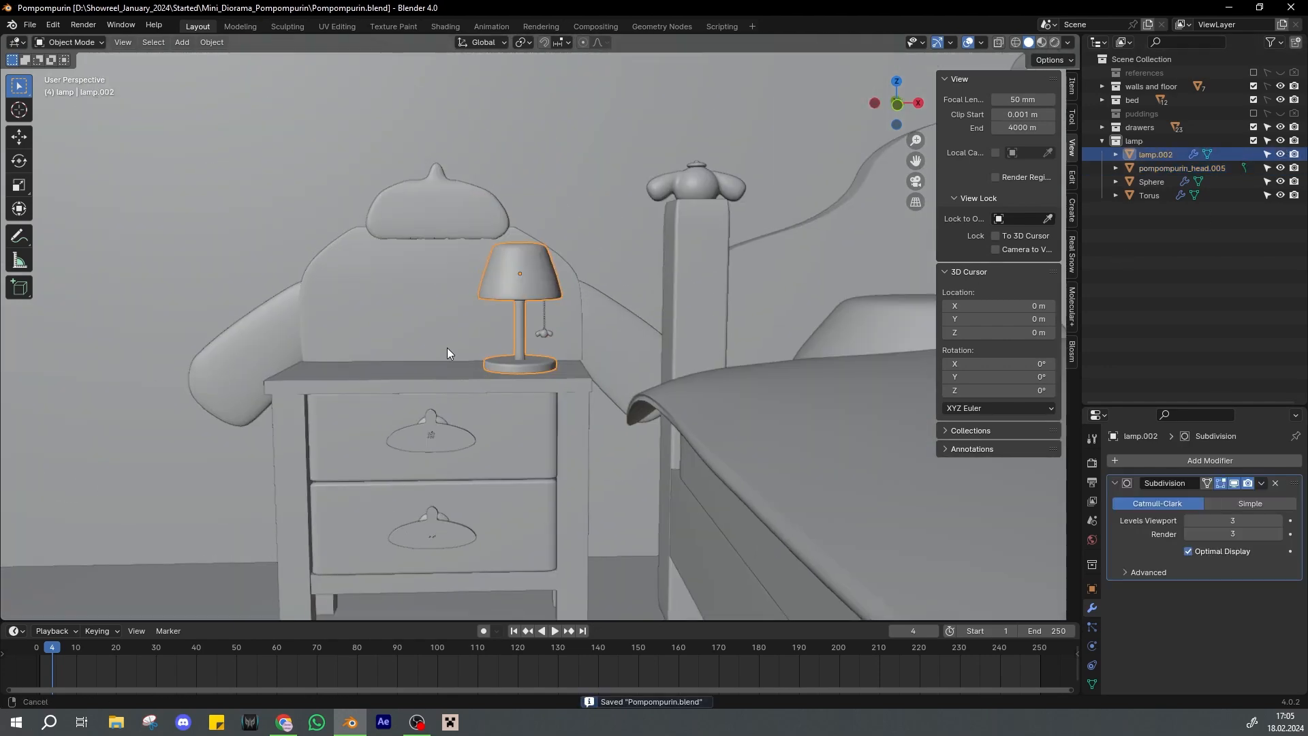
pyautogui.keyDown('shift'); pyautogui.moveTo(447, 347); pyautogui.dragTo(545, 345, button='middle'); pyautogui.keyUp('shift')
pyautogui.moveTo(545, 345); pyautogui.dragTo(544, 363, button='middle')
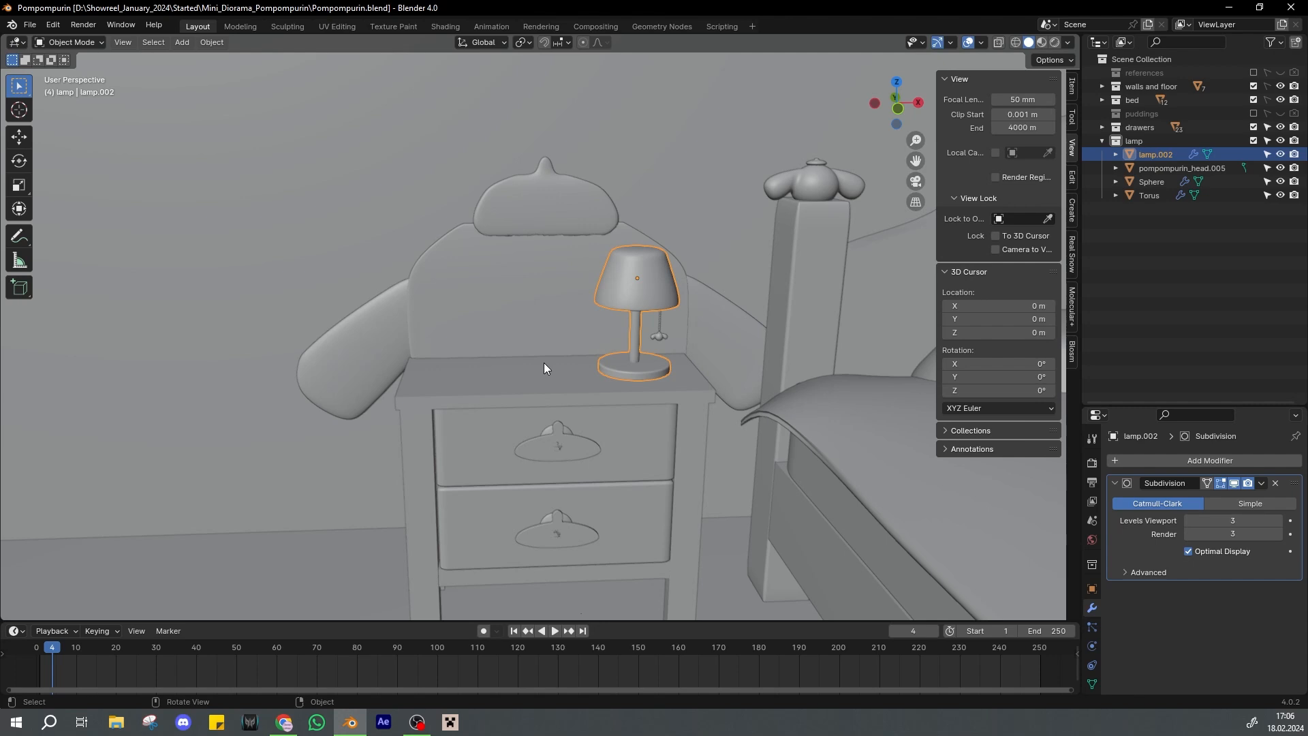
pyautogui.scroll(-5, 544, 368)
pyautogui.click(1102, 140)
pyautogui.hotkey('ctrl', 's')
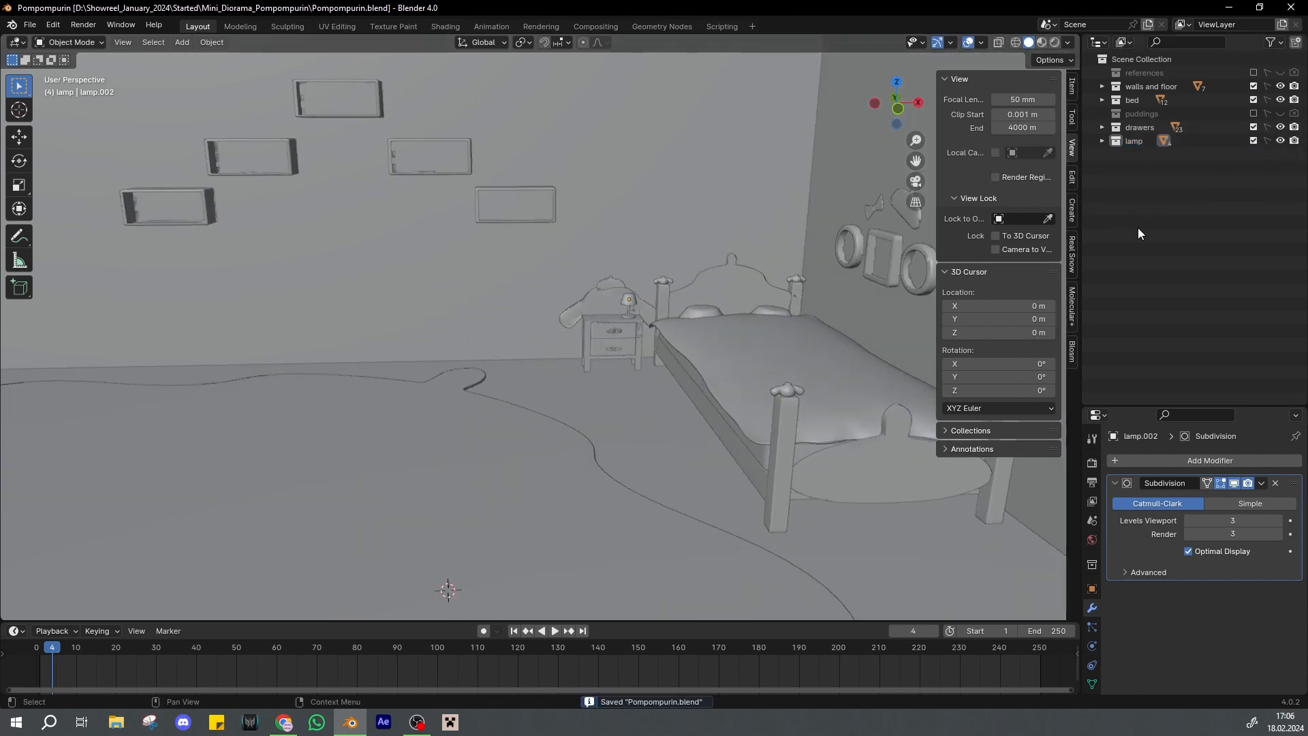
# Create a new collection named workstation and save the file
pyautogui.rightClick(1138, 227)
pyautogui.click(1119, 262)
pyautogui.doubleClick(1141, 154)
pyautogui.write('workstation')
pyautogui.press('Return')
pyautogui.hotkey('ctrl', 's')
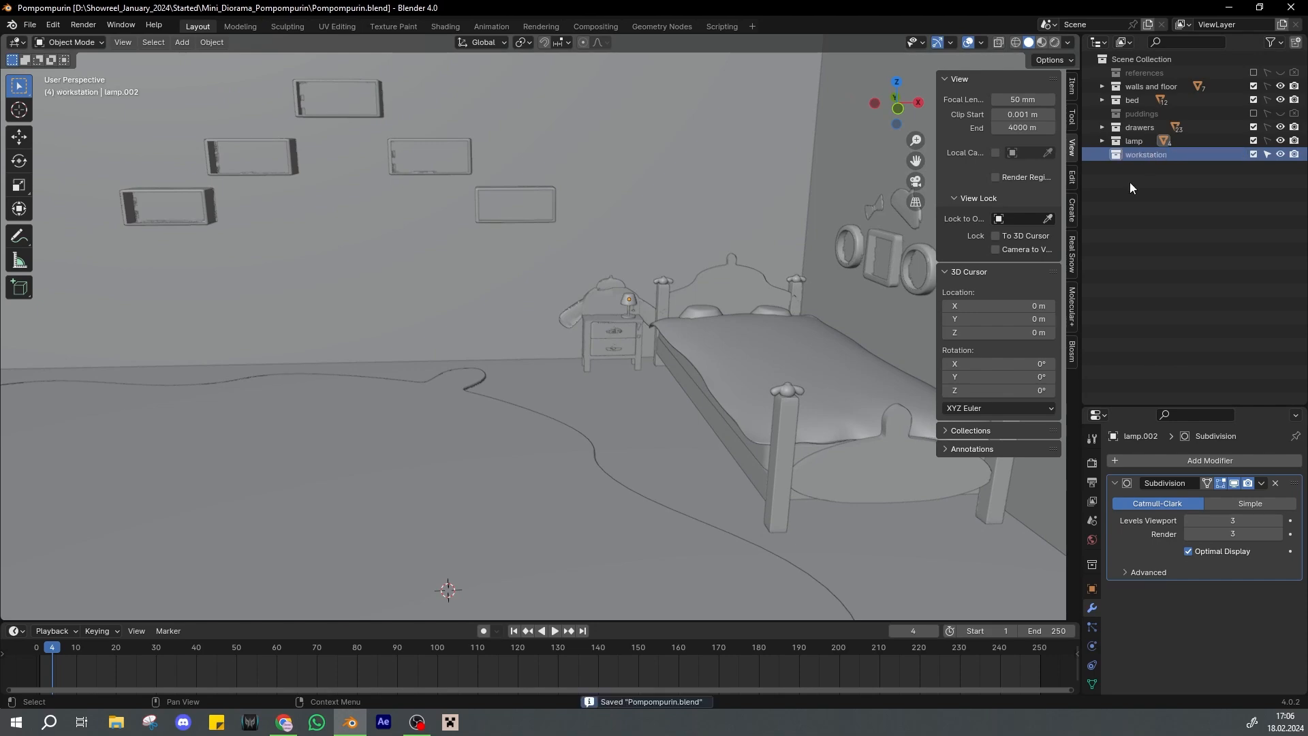
# Raise the view's clip start to 0.501 m and add a cube to the workstation collection
pyautogui.scroll(-4, 750, 254)
pyautogui.click(1051, 114)
pyautogui.scroll(-1, 654, 334)
pyautogui.hotkey('shift', 'a')
pyautogui.moveTo(571, 384)
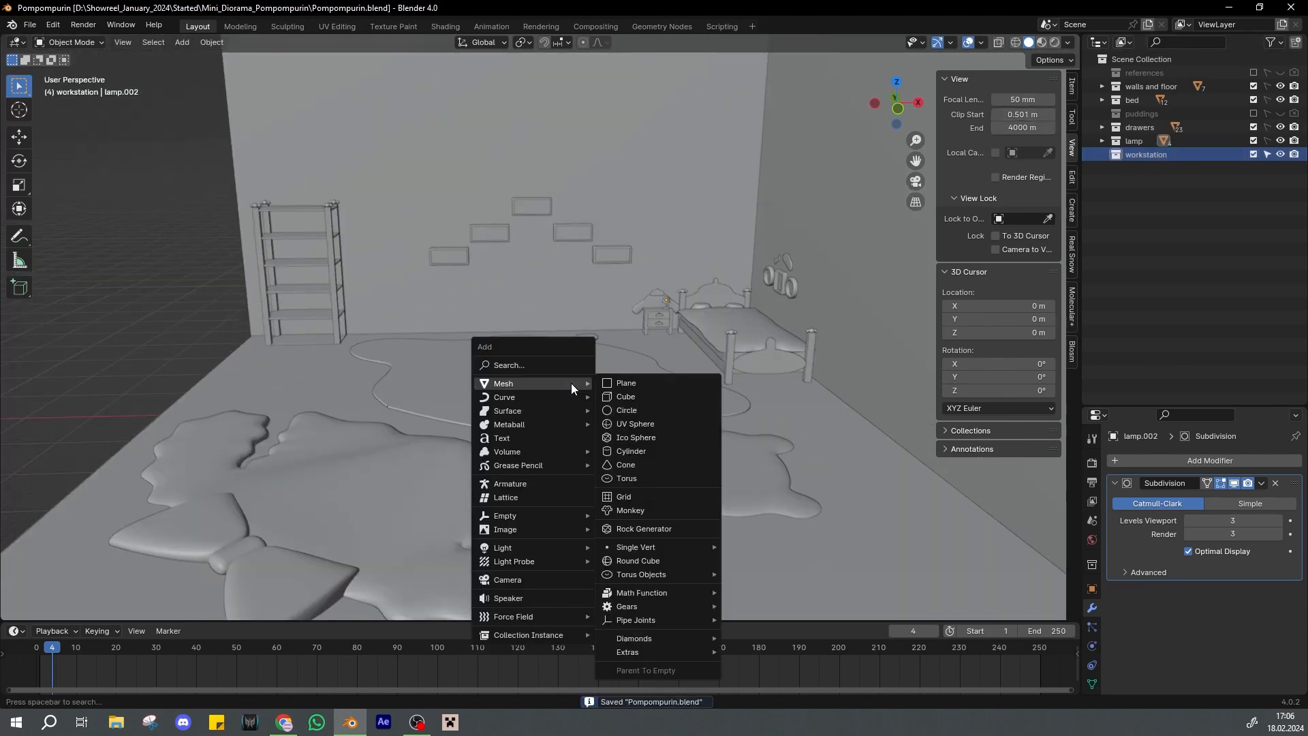
pyautogui.click(638, 394)
pyautogui.scroll(-1, 611, 410)
pyautogui.scroll(3, 611, 411)
# Raise the cube along Z, move it 26.18 m along Y to the back wall, save, and check its placement
pyautogui.press('g')
pyautogui.press('z')
pyautogui.click(715, 402)
pyautogui.press('g')
pyautogui.press('y')
pyautogui.click(677, 358)
pyautogui.hotkey('ctrl', 's')
pyautogui.press('KP_Decimal')
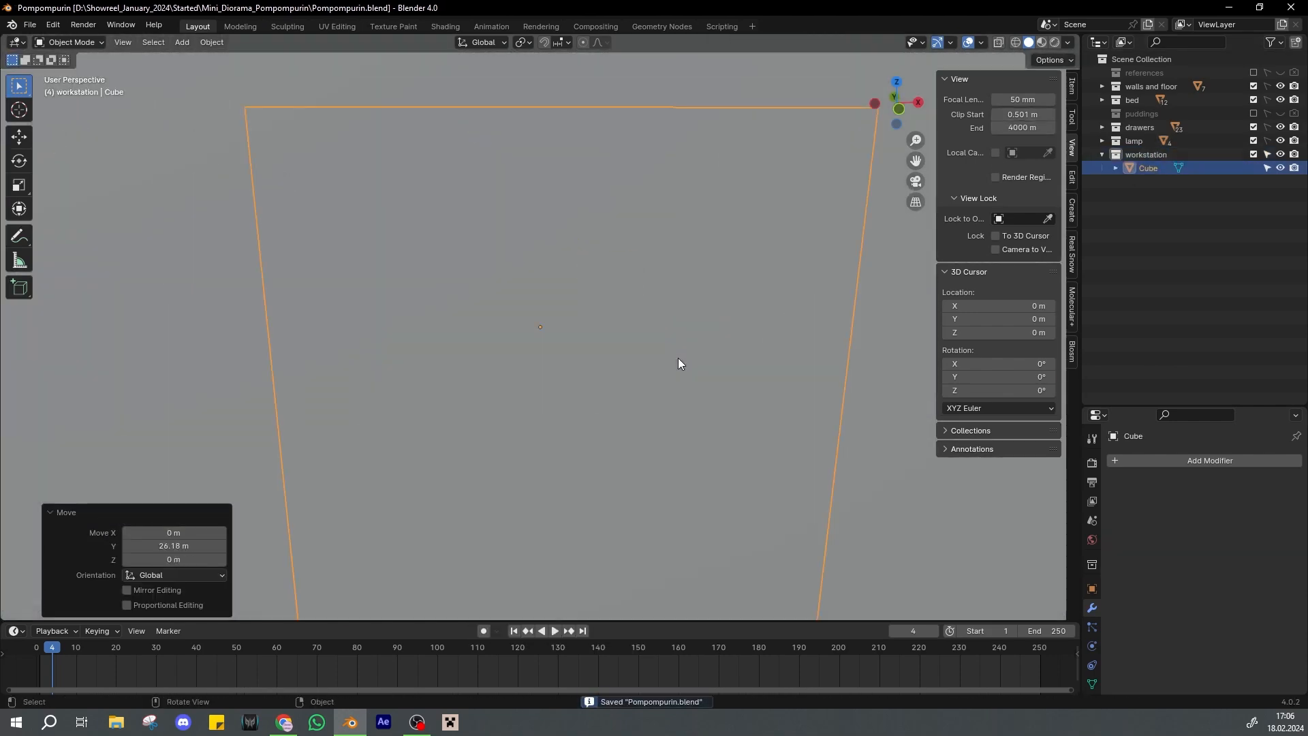
pyautogui.scroll(-8, 678, 357)
pyautogui.click(477, 255)
pyautogui.click(412, 210)
pyautogui.scroll(-3, 411, 210)
pyautogui.keyDown('shift'); pyautogui.moveTo(412, 210); pyautogui.dragTo(620, 314, button='middle'); pyautogui.keyUp('shift')
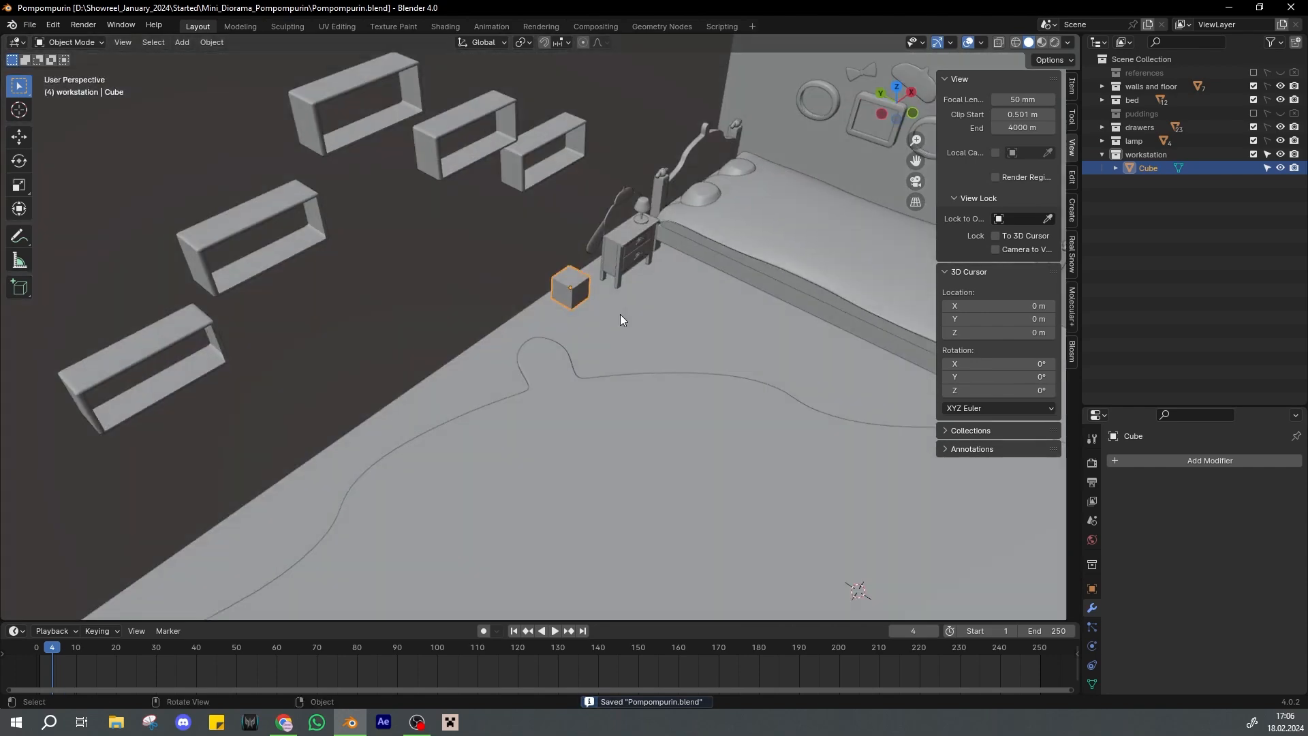
# Shift the cube along Y towards the back wall and stretch it along X into a long bar
pyautogui.press('KP_7')
pyautogui.press('g')
pyautogui.press('y')
pyautogui.click(607, 244)
pyautogui.press('KP_1')
pyautogui.press('KP_Decimal')
pyautogui.scroll(-10, 606, 244)
pyautogui.moveTo(607, 244); pyautogui.dragTo(683, 337, button='middle')
pyautogui.press('s')
pyautogui.press('x')
pyautogui.click(983, 457)
# Move the bar about -9.03 m along X, save, and shift it a further -0.75 m beneath the wall shelves
pyautogui.press('g')
pyautogui.press('y')
pyautogui.press('x')
pyautogui.click(636, 324)
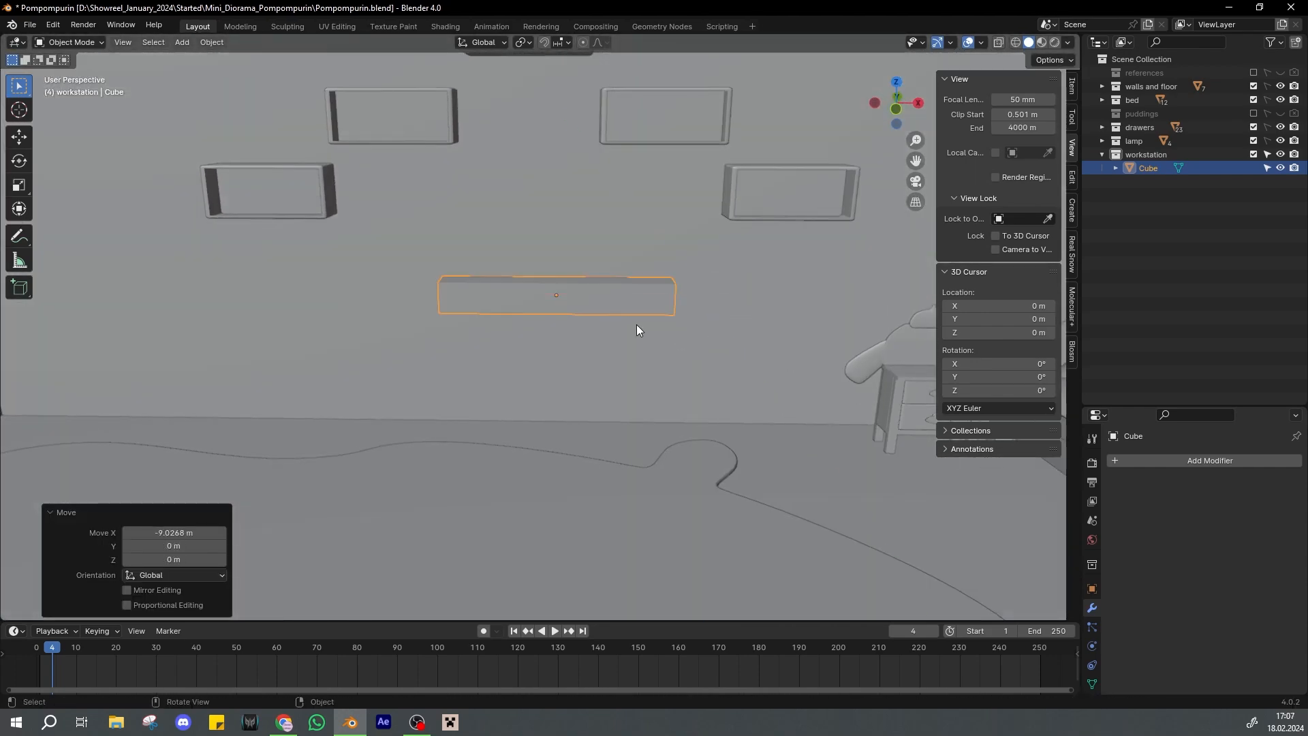
pyautogui.hotkey('ctrl', 's')
pyautogui.press('KP_1')
pyautogui.press('g')
pyautogui.press('x')
pyautogui.click(643, 320)
# Flatten the bar along Z to about 0.32 of its height and deepen it along Y into a desktop slab
pyautogui.press('s')
pyautogui.press('z')
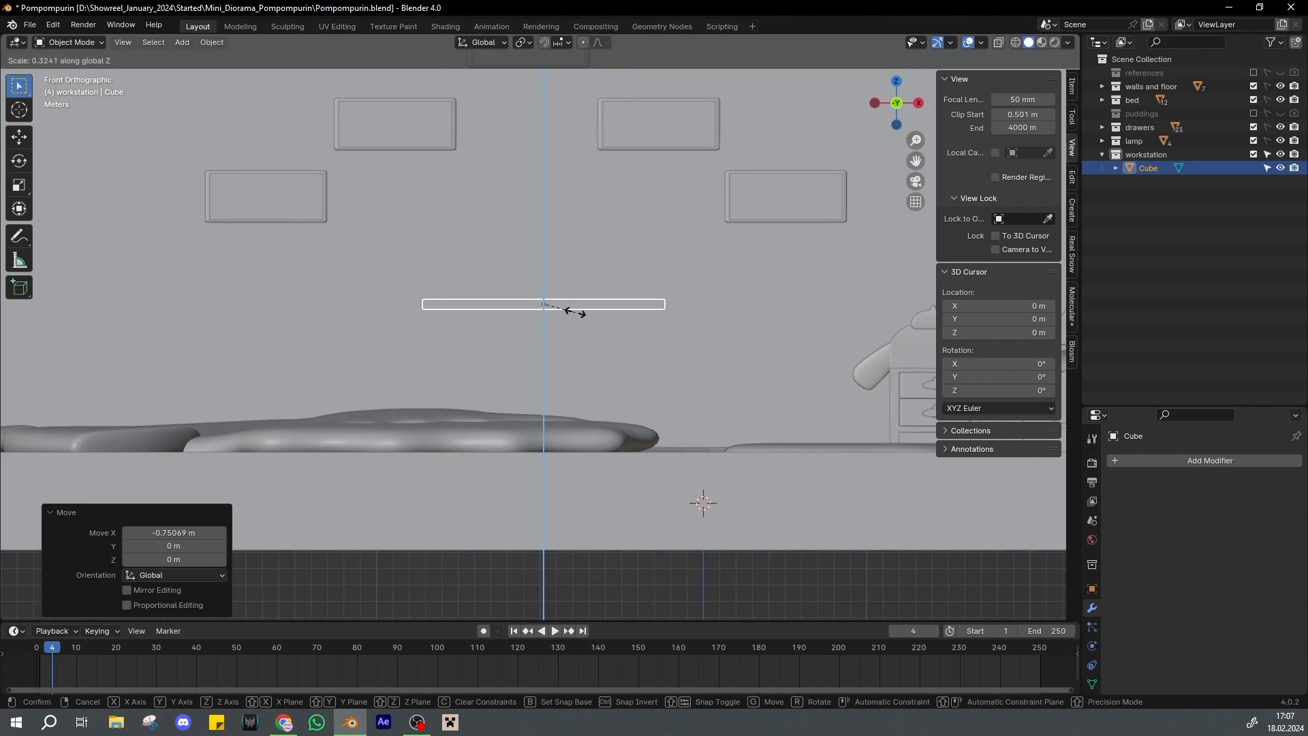
pyautogui.click(576, 310)
pyautogui.moveTo(582, 300); pyautogui.dragTo(584, 341, button='middle')
pyautogui.press('s')
pyautogui.press('y')
pyautogui.click(763, 449)
pyautogui.press('s')
pyautogui.press('y')
pyautogui.click(663, 326)
# Reposition the desktop slab along Y at the back wall, scale it by 1.464 along X, and save
pyautogui.press('g')
pyautogui.press('y')
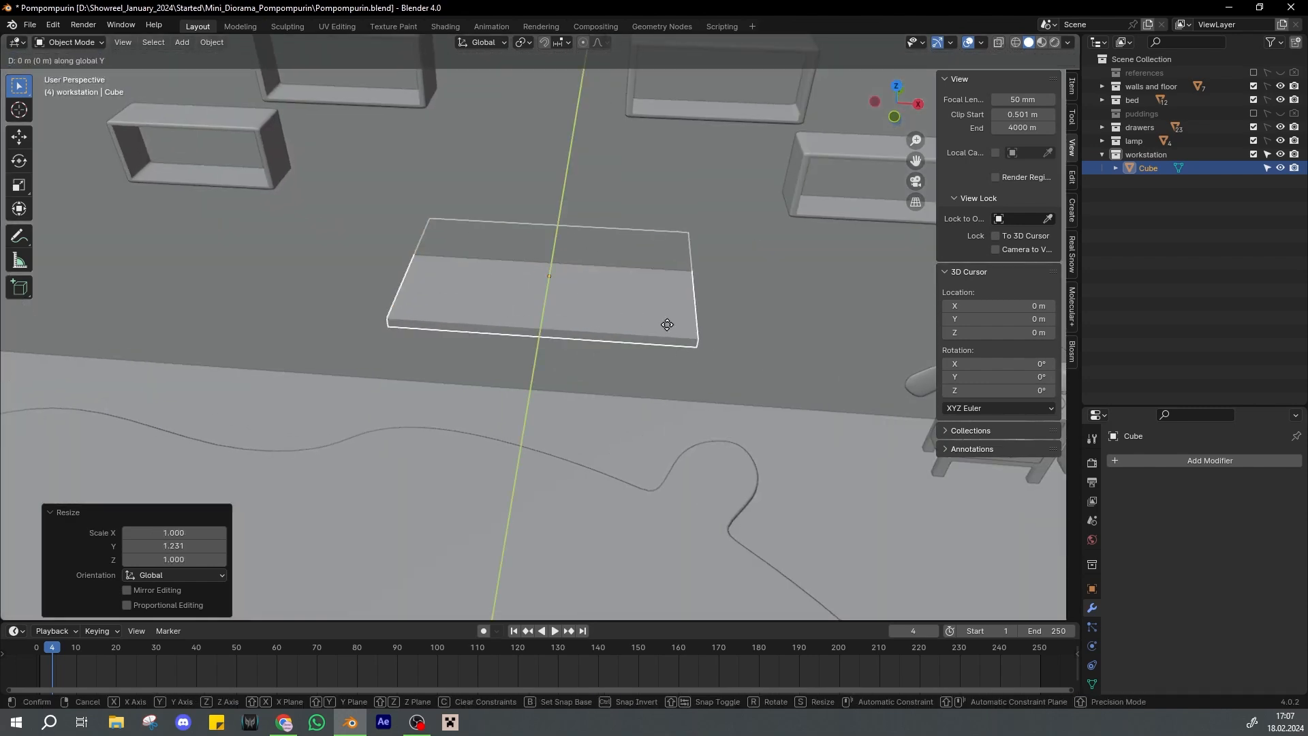
pyautogui.click(657, 370)
pyautogui.press('s')
pyautogui.press('x')
pyautogui.click(695, 358)
pyautogui.hotkey('ctrl', 's')
# Widen the desktop slightly along X, shift it sideways to centre it under the shelves, deselect it and save
pyautogui.press('KP_1')
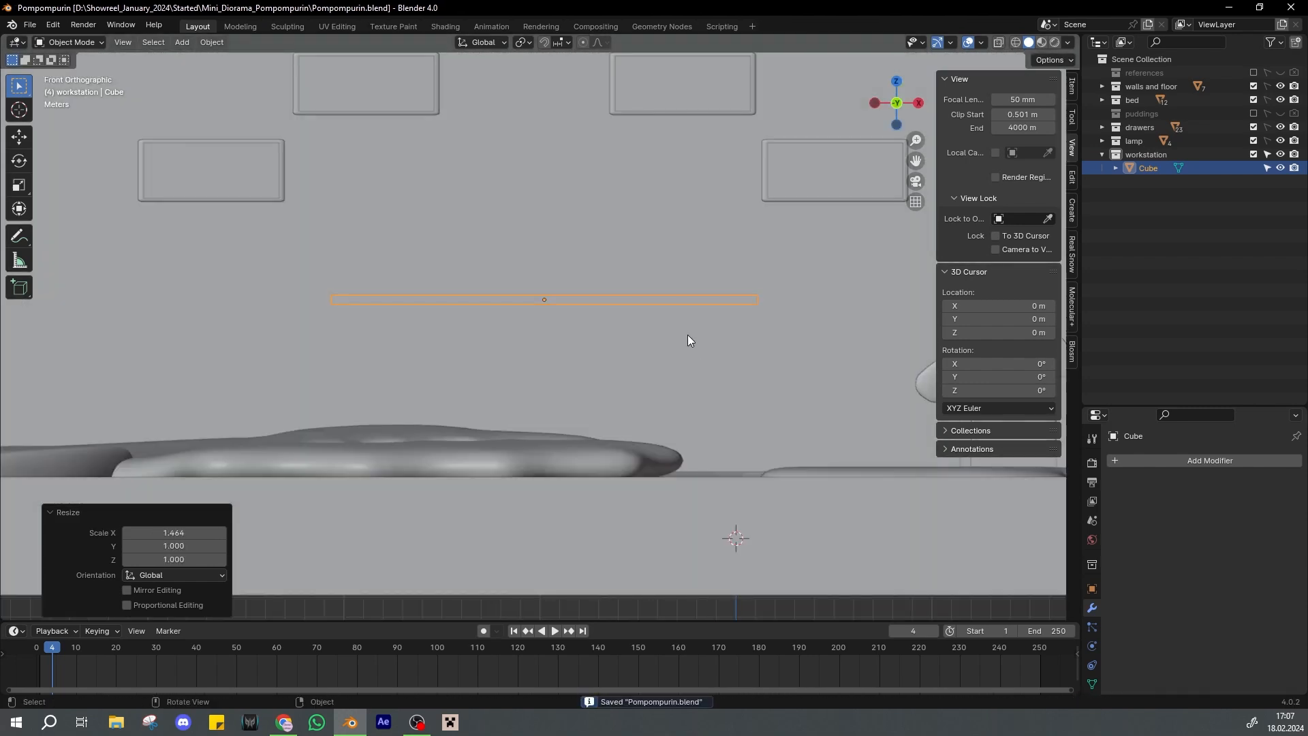
pyautogui.press('s')
pyautogui.press('x')
pyautogui.click(698, 335)
pyautogui.press('g')
pyautogui.press('x')
pyautogui.click(689, 334)
pyautogui.click(282, 199)
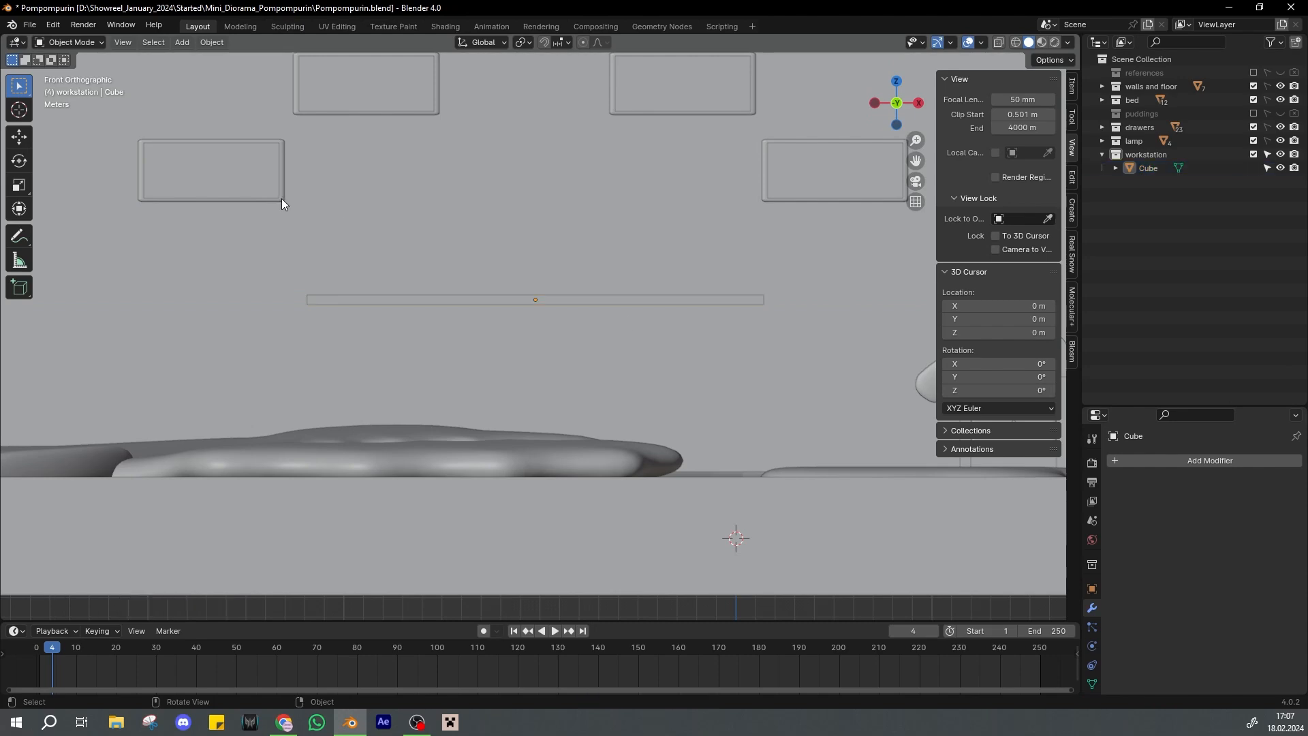
pyautogui.hotkey('ctrl', 's')
# Adjust the desktop along Y so its rear edge meets the back wall, and save the file
pyautogui.click(547, 299)
pyautogui.moveTo(548, 300); pyautogui.dragTo(560, 335, button='middle')
pyautogui.scroll(1, 573, 327)
pyautogui.press('g')
pyautogui.press('y')
pyautogui.click(557, 277)
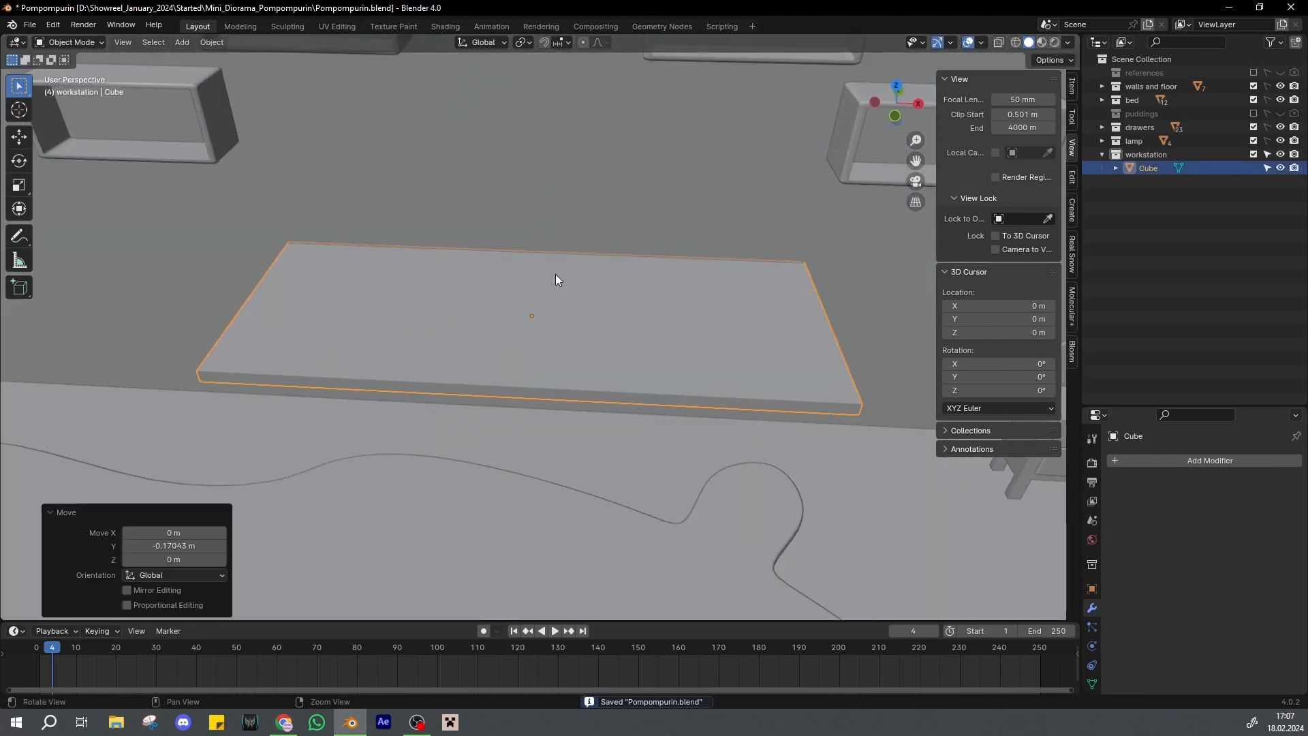
pyautogui.moveTo(554, 274); pyautogui.dragTo(532, 337, button='middle')
pyautogui.press('g')
pyautogui.press('y')
pyautogui.click(567, 319)
pyautogui.scroll(-3, 559, 321)
pyautogui.hotkey('ctrl', 's')
pyautogui.scroll(1, 541, 337)
pyautogui.scroll(-2, 531, 337)
pyautogui.scroll(1, 532, 338)
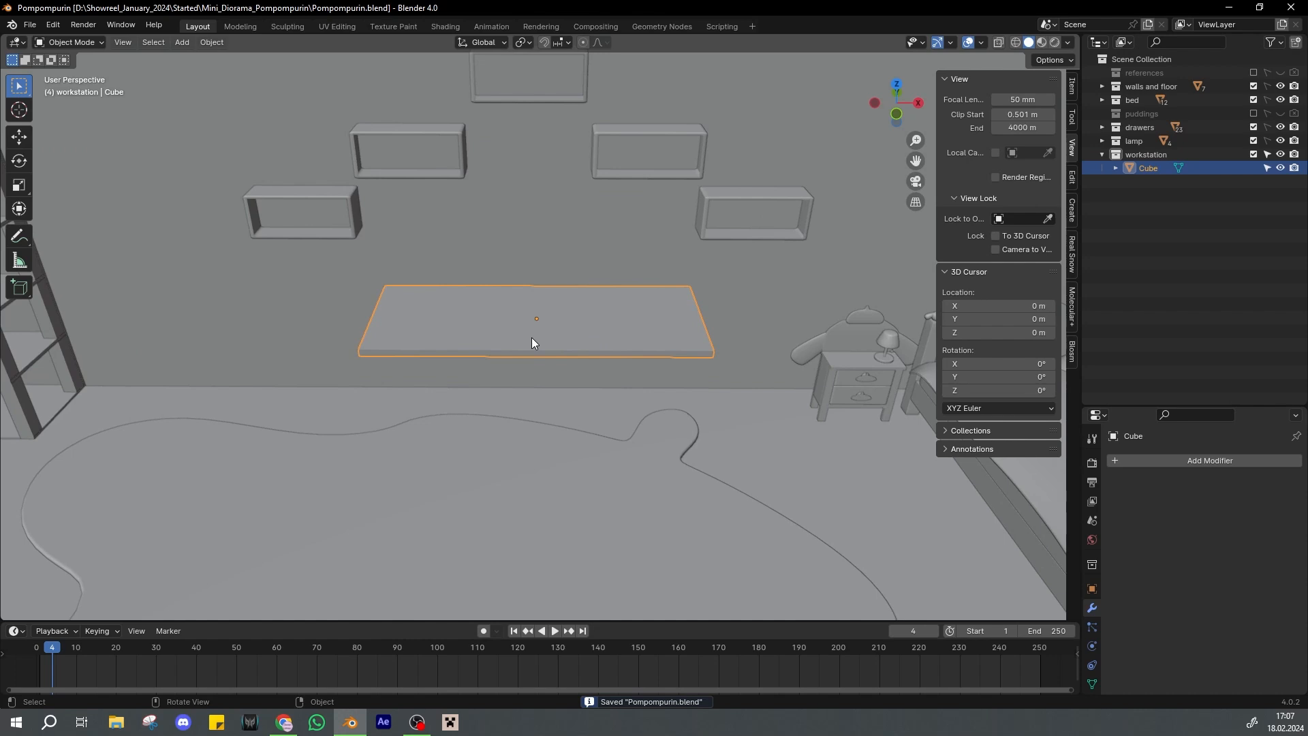
pyautogui.hotkey('ctrl', 's')
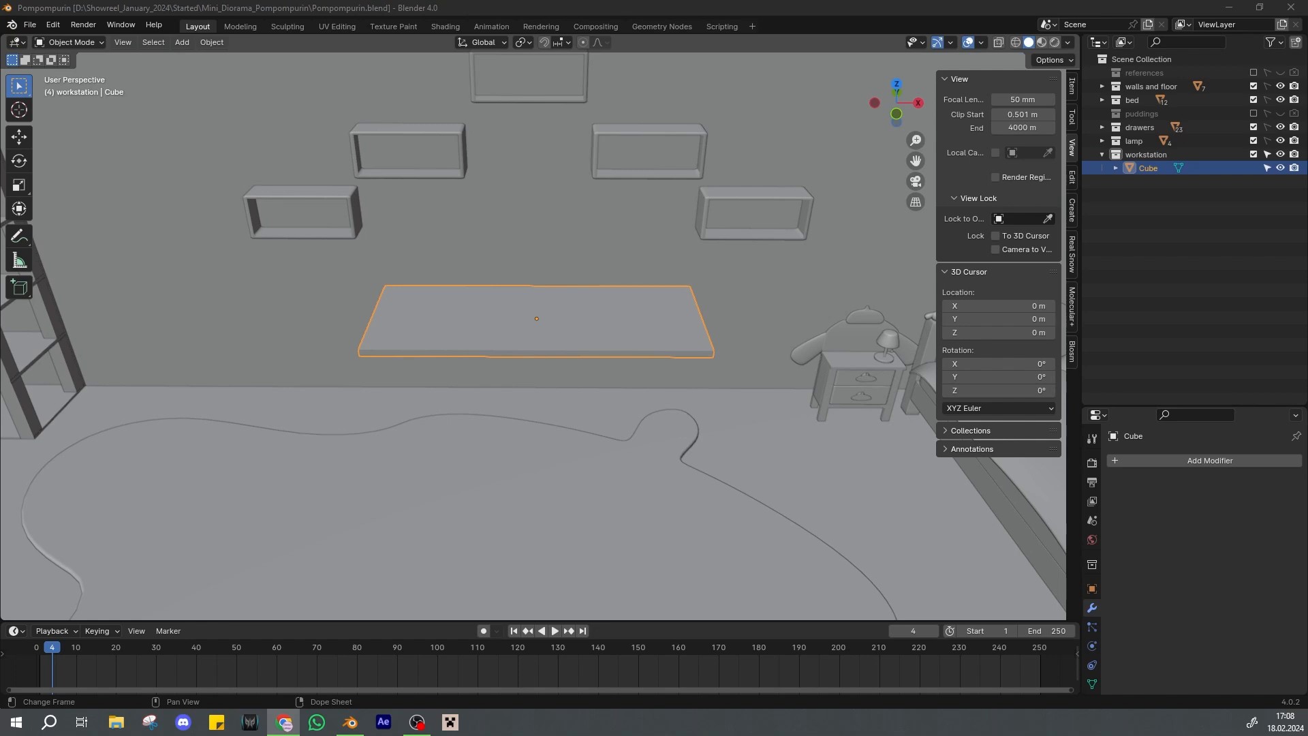
# Enlarge the desktop uniformly and move it about -0.64 m along Y, out of the back wall
pyautogui.click(535, 305)
pyautogui.hotkey('ctrl', 's')
pyautogui.scroll(4, 535, 306)
pyautogui.scroll(-4, 608, 329)
pyautogui.moveTo(608, 328); pyautogui.dragTo(608, 342, button='middle')
pyautogui.press('s')
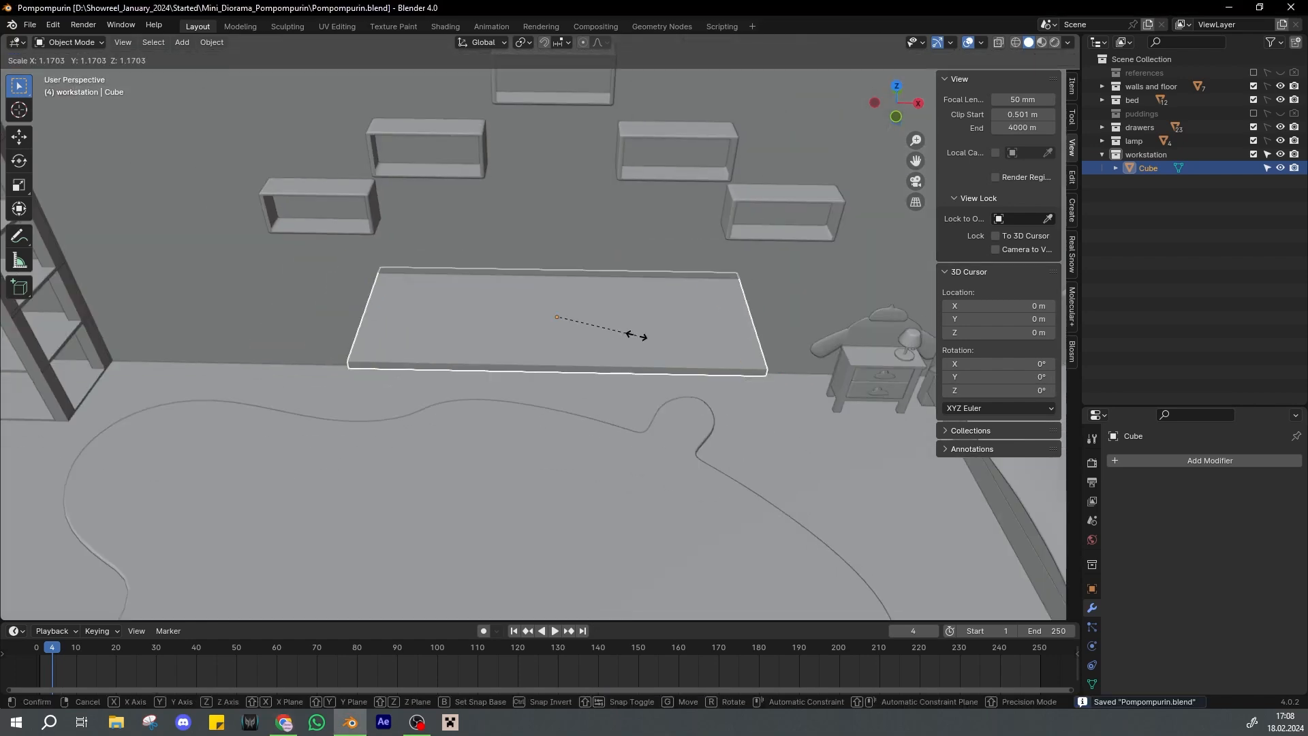
pyautogui.click(643, 323)
pyautogui.press('g')
pyautogui.press('y')
pyautogui.click(636, 329)
# Fine-tune the enlarged desktop's position along X so it sits centred between the wall shelves
pyautogui.press('KP_1')
pyautogui.scroll(2, 636, 329)
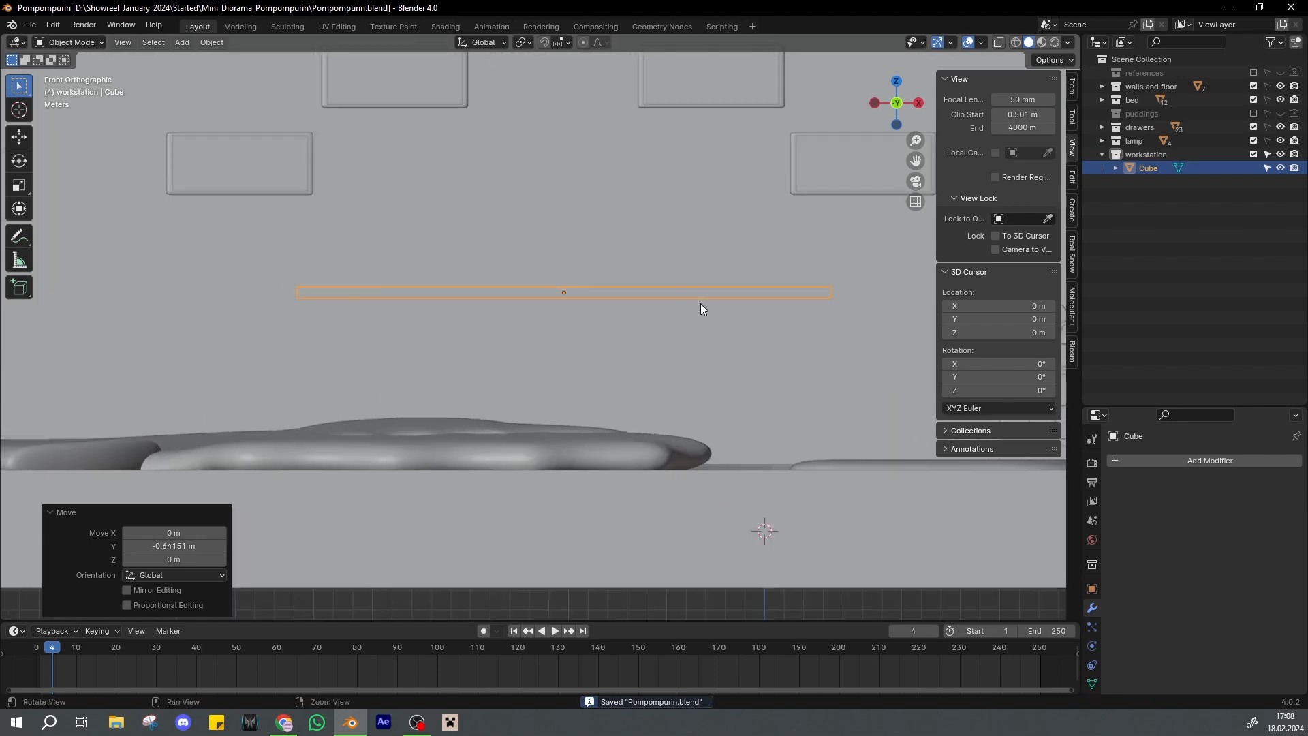
pyautogui.press('g')
pyautogui.press('x')
pyautogui.click(708, 300)
# Duplicate the desktop in place, rotate the copy 90° about X and 90° about Z, and save
pyautogui.moveTo(708, 300); pyautogui.dragTo(695, 341, button='middle')
pyautogui.scroll(2, 695, 342)
pyautogui.hotkey('shift', 'd')
pyautogui.rightClick(599, 362)
pyautogui.press('r')
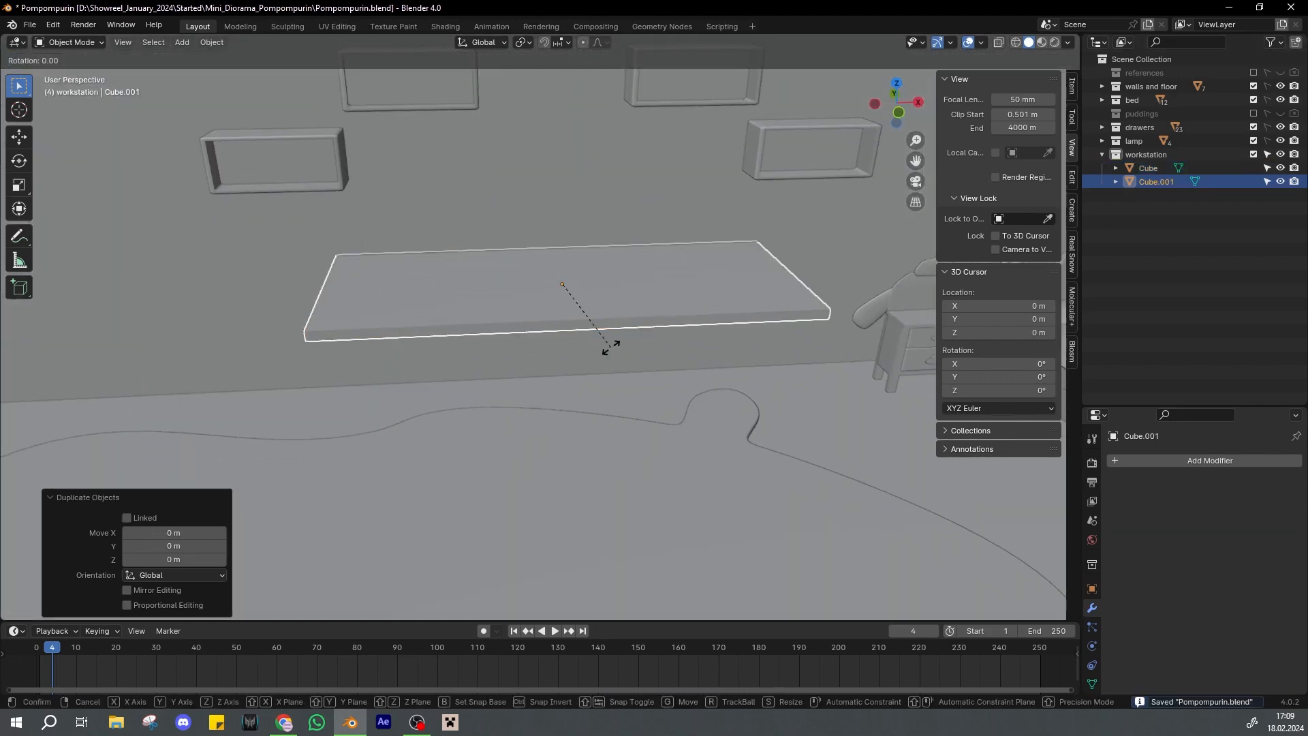
pyautogui.press('x')
pyautogui.press('9')
pyautogui.press('0')
pyautogui.press('Return')
pyautogui.press('r')
pyautogui.press('z')
pyautogui.press('9')
pyautogui.press('0')
pyautogui.press('Return')
pyautogui.hotkey('ctrl', 's')
# Scale the upright panel to 0.395 along Y and move it along X to the desktop's left end
pyautogui.moveTo(497, 351); pyautogui.dragTo(674, 378, button='middle')
pyautogui.press('s')
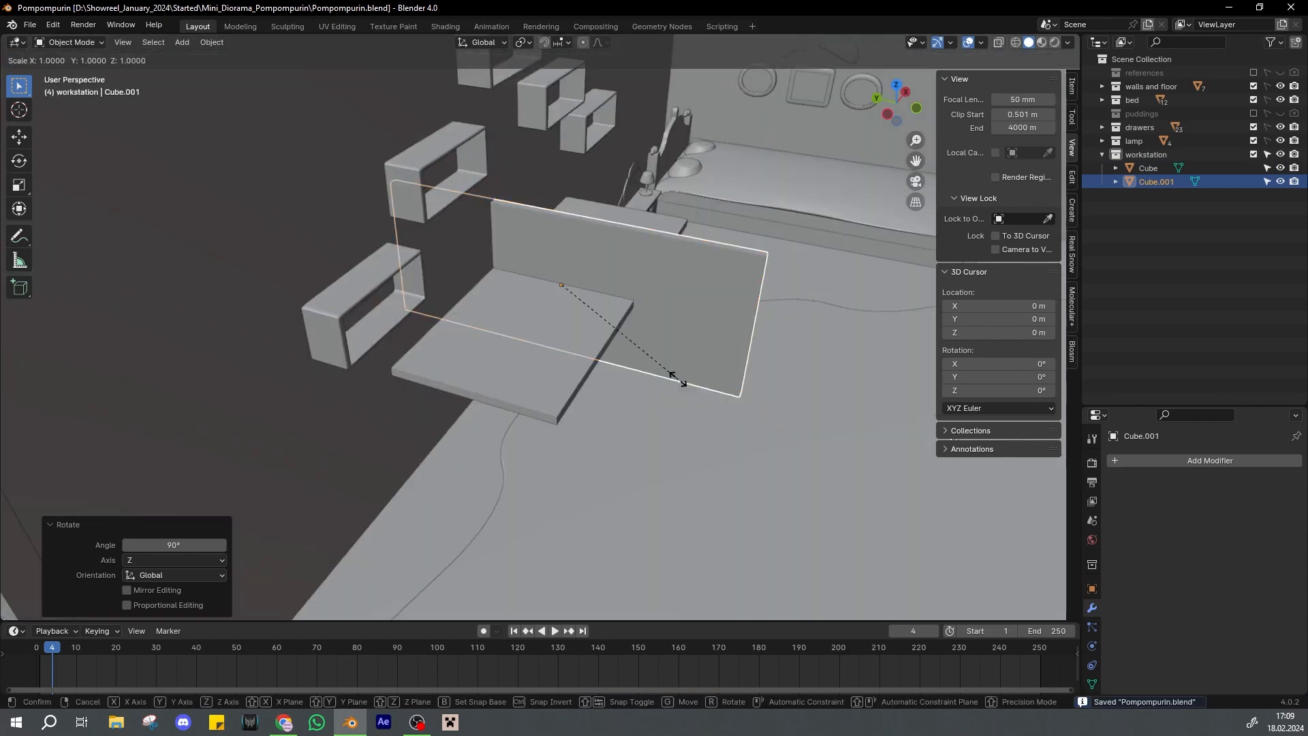
pyautogui.press('y')
pyautogui.click(604, 328)
pyautogui.moveTo(603, 328); pyautogui.dragTo(556, 345, button='middle')
pyautogui.press('g')
pyautogui.press('y')
pyautogui.press('x')
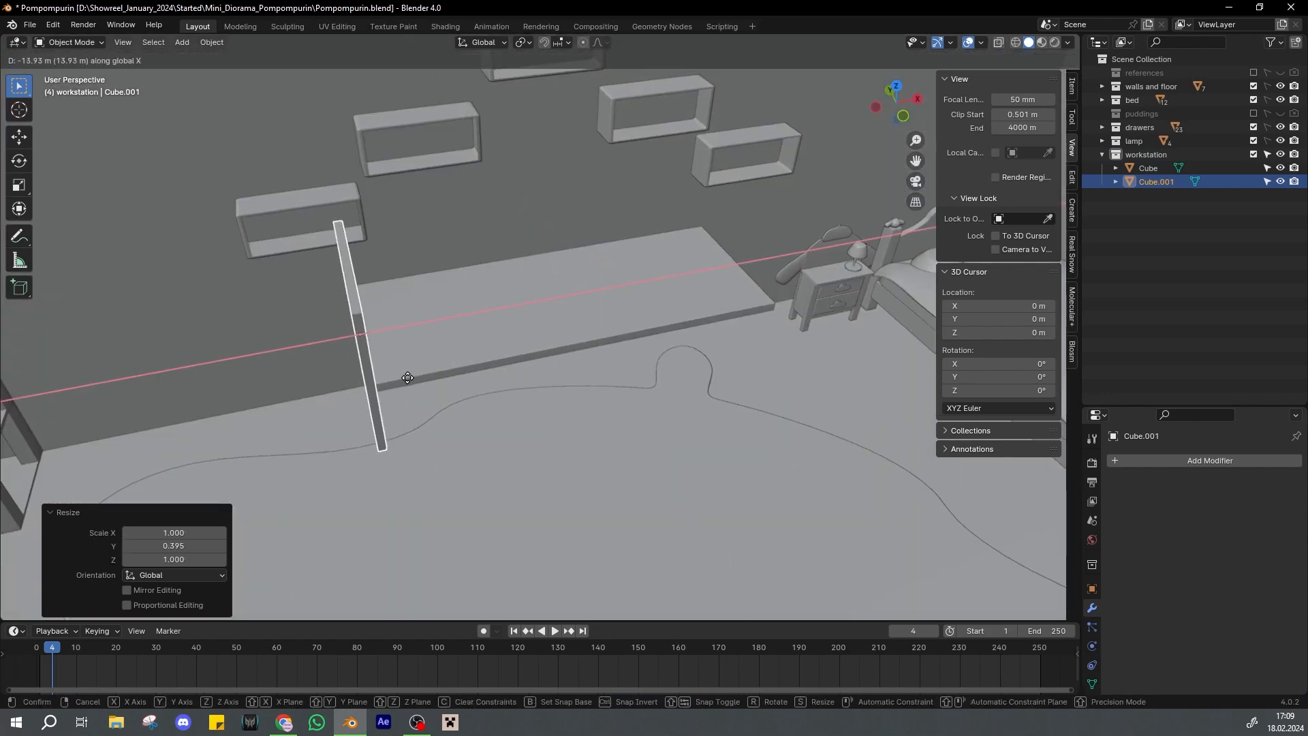
pyautogui.click(411, 378)
# Align the side panel with the desktop's left and front edges, moving it about 0.31 m along X and adjusting Y
pyautogui.press('KP_7')
pyautogui.scroll(4, 505, 350)
pyautogui.press('g')
pyautogui.press('x')
pyautogui.click(513, 348)
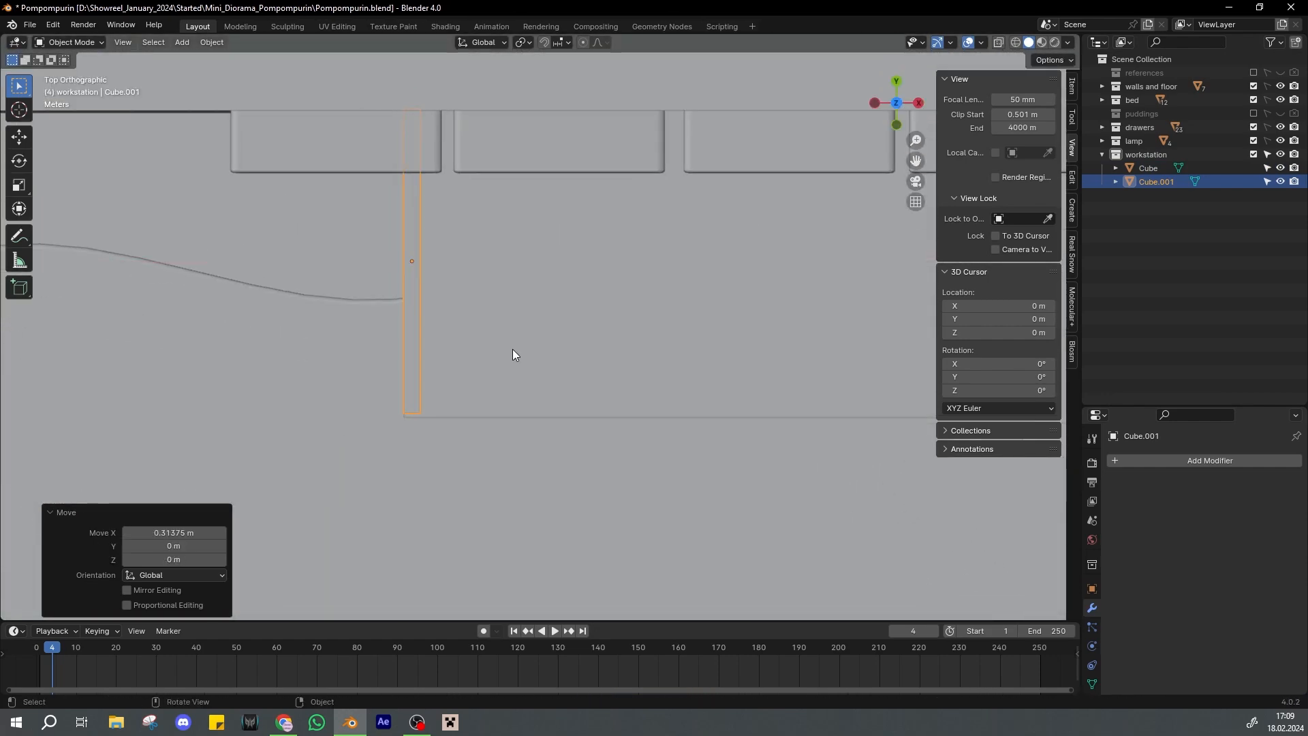
pyautogui.press('g')
pyautogui.press('y')
pyautogui.click(486, 386)
# Lower the side panel about 5.26 m along Z so it stands beneath the desktop, and save
pyautogui.moveTo(485, 385); pyautogui.dragTo(595, 312, button='middle')
pyautogui.press('g')
pyautogui.press('z')
pyautogui.click(583, 440)
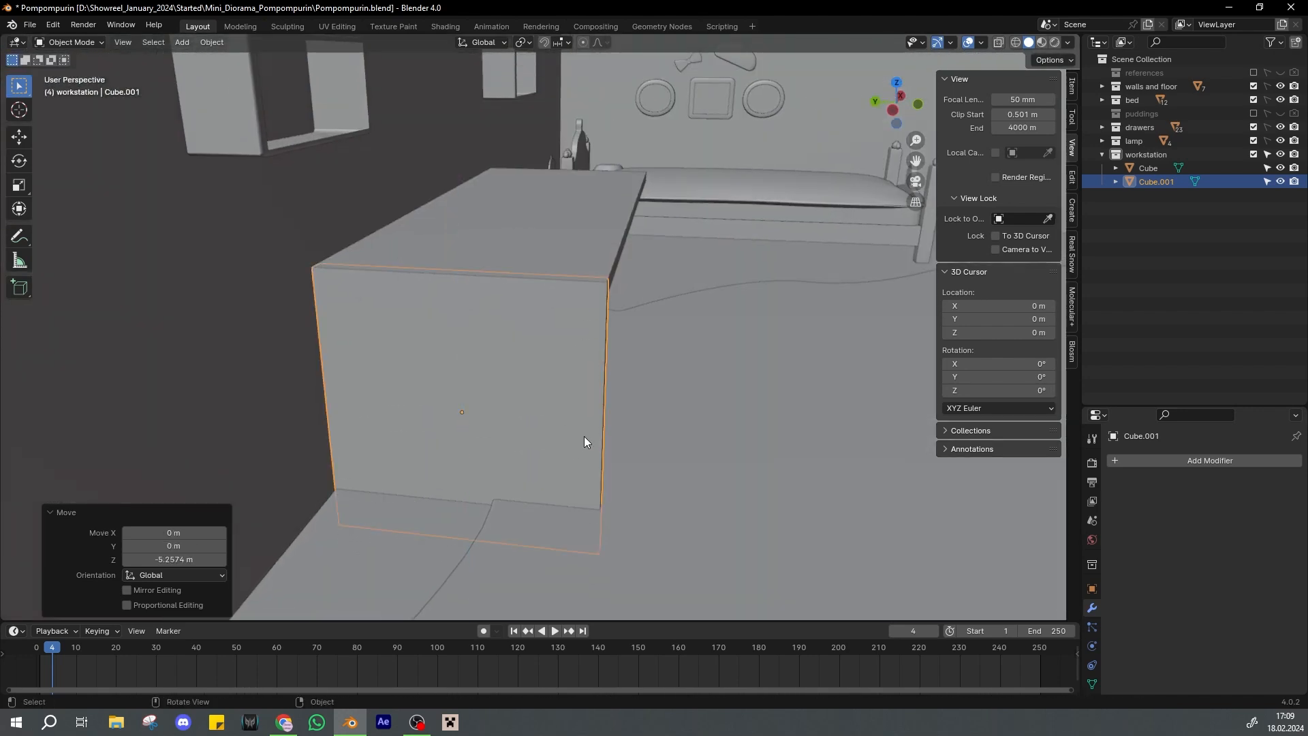
pyautogui.press('KP_1')
pyautogui.hotkey('ctrl', 's')
# Scale the side panel to 0.877 along Z, raise it flush with the desktop's top surface, deselect it and save
pyautogui.scroll(-3, 504, 343)
pyautogui.press('s')
pyautogui.press('z')
pyautogui.click(612, 373)
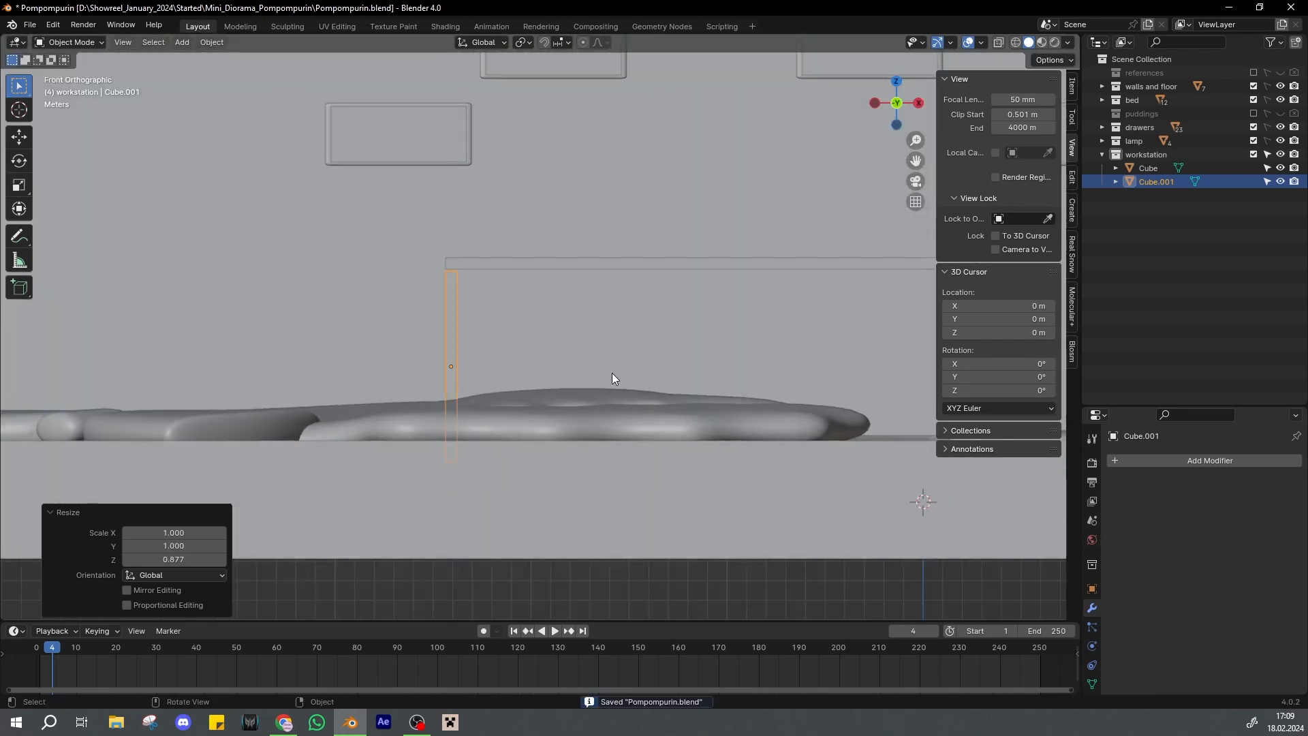
pyautogui.scroll(2, 545, 341)
pyautogui.press('g')
pyautogui.press('z')
pyautogui.click(537, 313)
pyautogui.moveTo(472, 320); pyautogui.dragTo(465, 347, button='middle')
pyautogui.click(465, 348)
pyautogui.hotkey('ctrl', 's')
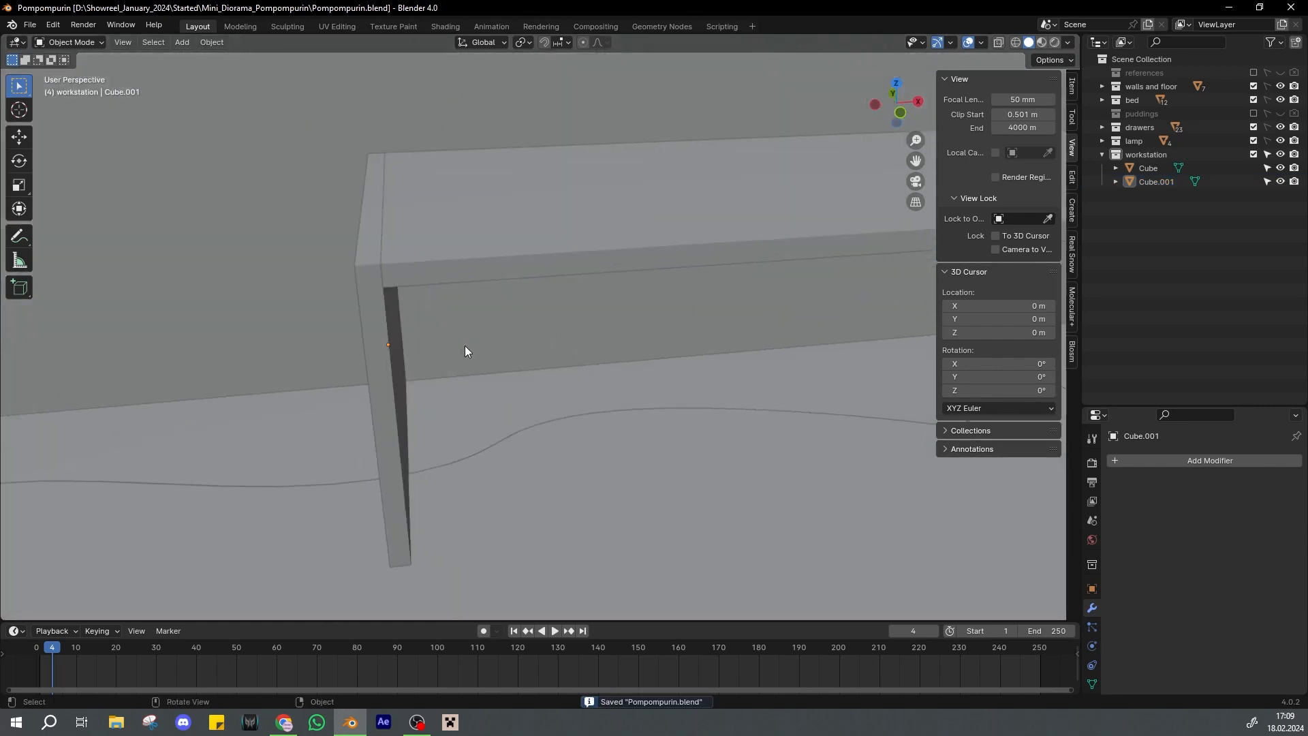
# Duplicate the left side panel about 26.66 m along X to the desktop's right end and save
pyautogui.click(501, 273)
pyautogui.moveTo(592, 351); pyautogui.dragTo(463, 303, button='middle')
pyautogui.press('KP_1')
pyautogui.scroll(-3, 605, 319)
pyautogui.click(301, 324)
pyautogui.hotkey('shift', 'd')
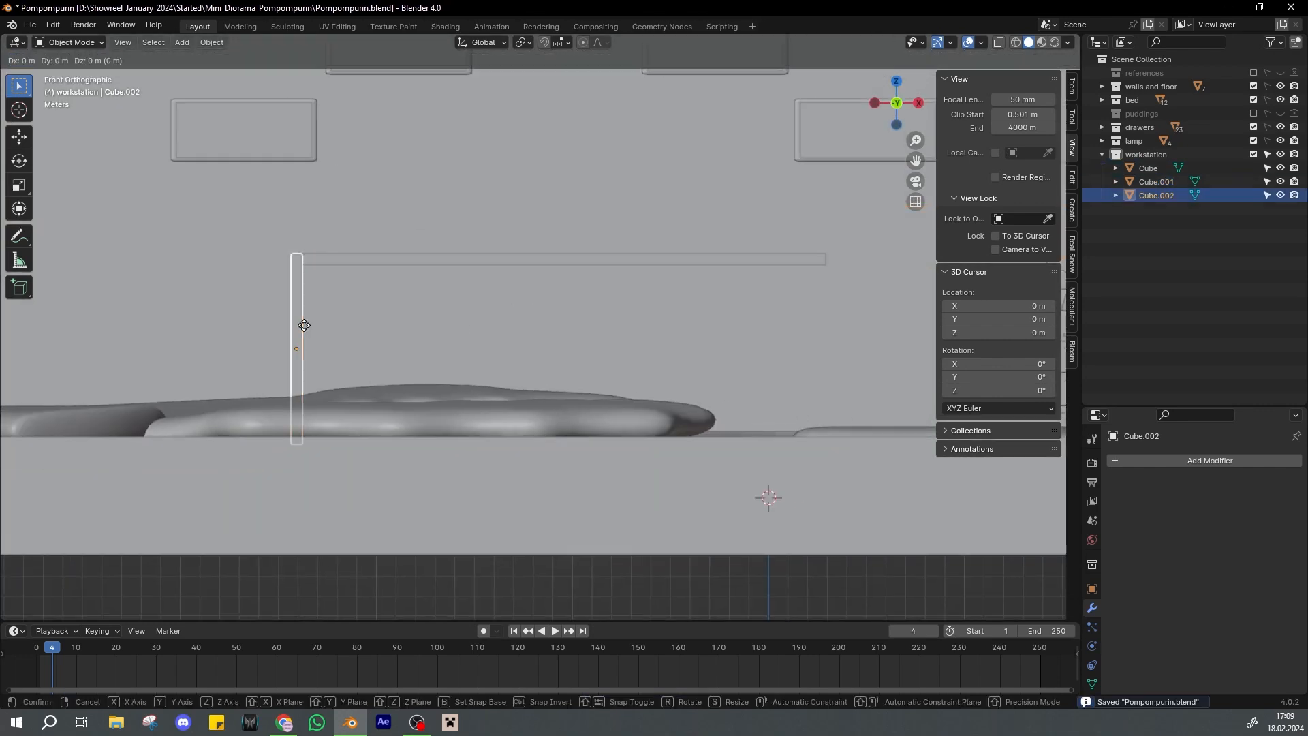
pyautogui.press('x')
pyautogui.click(808, 414)
pyautogui.scroll(4, 809, 415)
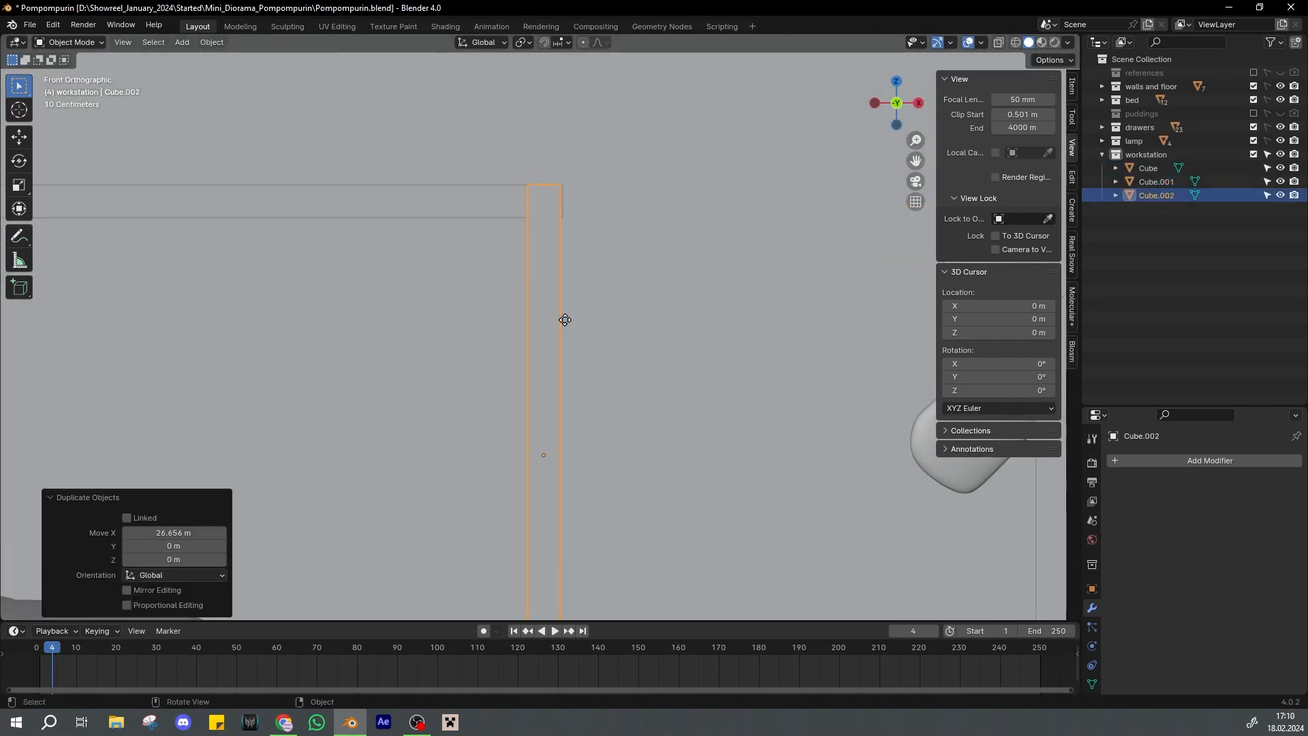
pyautogui.hotkey('ctrl', 's')
# Raise the desktop about 0.61 m along Z so it rests on both side panels, deselect it and save
pyautogui.scroll(-3, 567, 319)
pyautogui.click(409, 261)
pyautogui.keyDown('shift'); pyautogui.moveTo(396, 292); pyautogui.dragTo(500, 338, button='middle'); pyautogui.keyUp('shift')
pyautogui.press('g')
pyautogui.press('z')
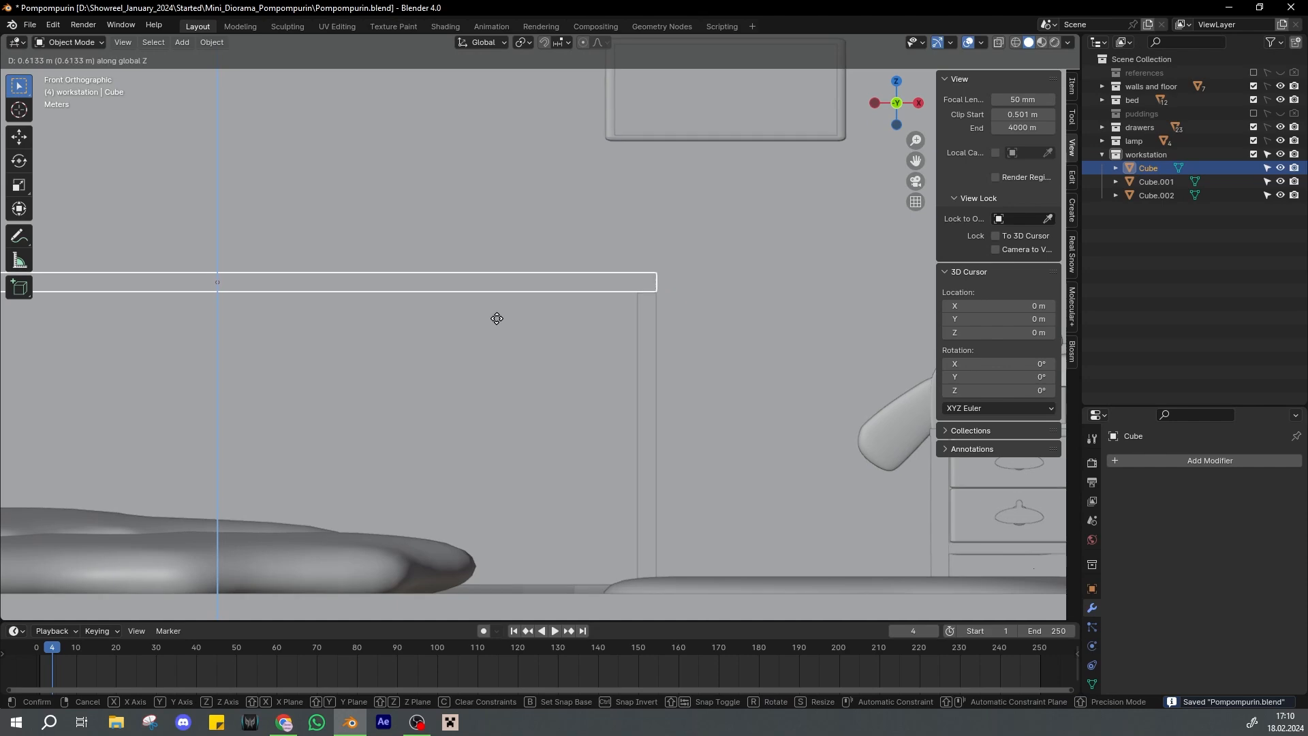
pyautogui.click(497, 319)
pyautogui.click(647, 306)
pyautogui.scroll(3, 672, 301)
pyautogui.scroll(-6, 672, 301)
pyautogui.hotkey('ctrl', 's')
# Inspect the assembled desk from several angles and select its left side panel
pyautogui.moveTo(672, 302); pyautogui.dragTo(541, 390, button='middle')
pyautogui.scroll(3, 532, 389)
pyautogui.moveTo(389, 402); pyautogui.dragTo(585, 368, button='middle')
pyautogui.scroll(-4, 545, 371)
pyautogui.click(654, 447)
pyautogui.scroll(1, 606, 471)
pyautogui.scroll(3, 555, 368)
pyautogui.click(329, 396)
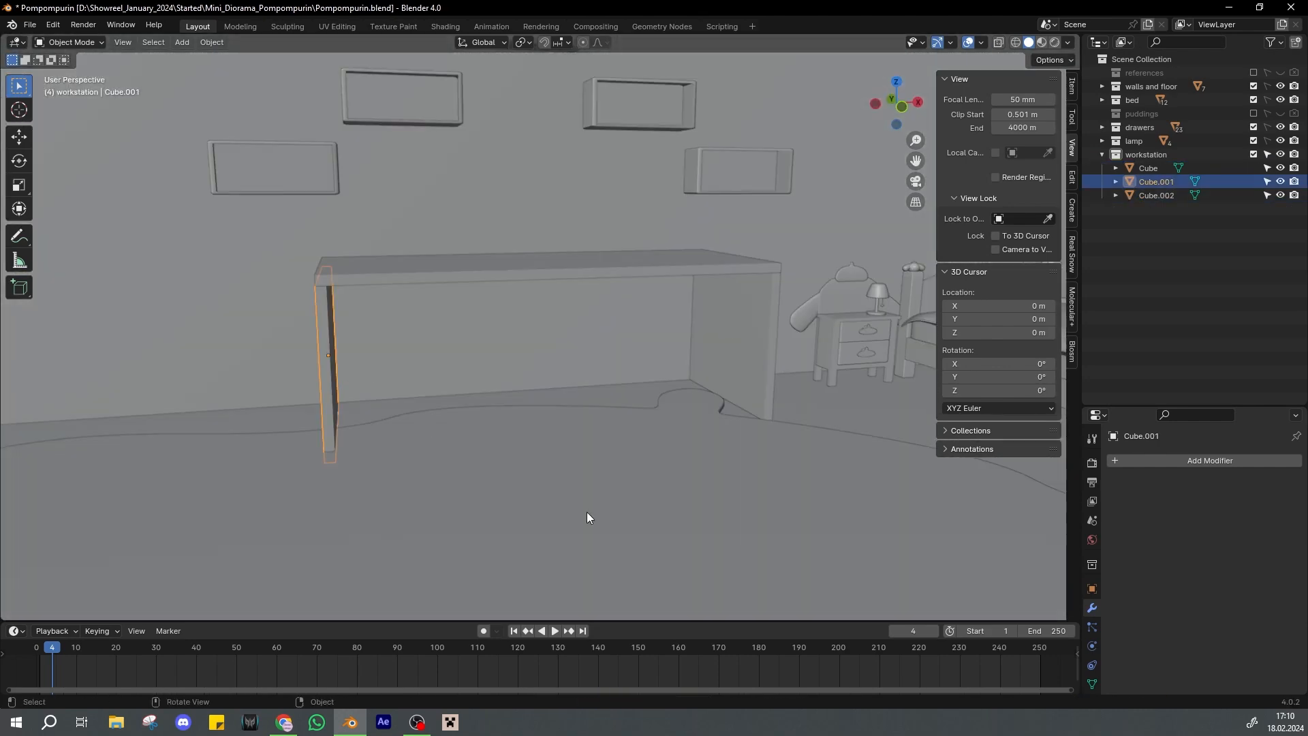
# Save the file and add a Wireframe modifier to the desk's left side panel
pyautogui.hotkey('ctrl', 's')
pyautogui.moveTo(470, 464); pyautogui.dragTo(575, 457, button='middle')
pyautogui.click(1130, 459)
pyautogui.click(1131, 459)
pyautogui.write('wir')
pyautogui.press('Return')
pyautogui.moveTo(563, 383); pyautogui.dragTo(528, 379, button='middle')
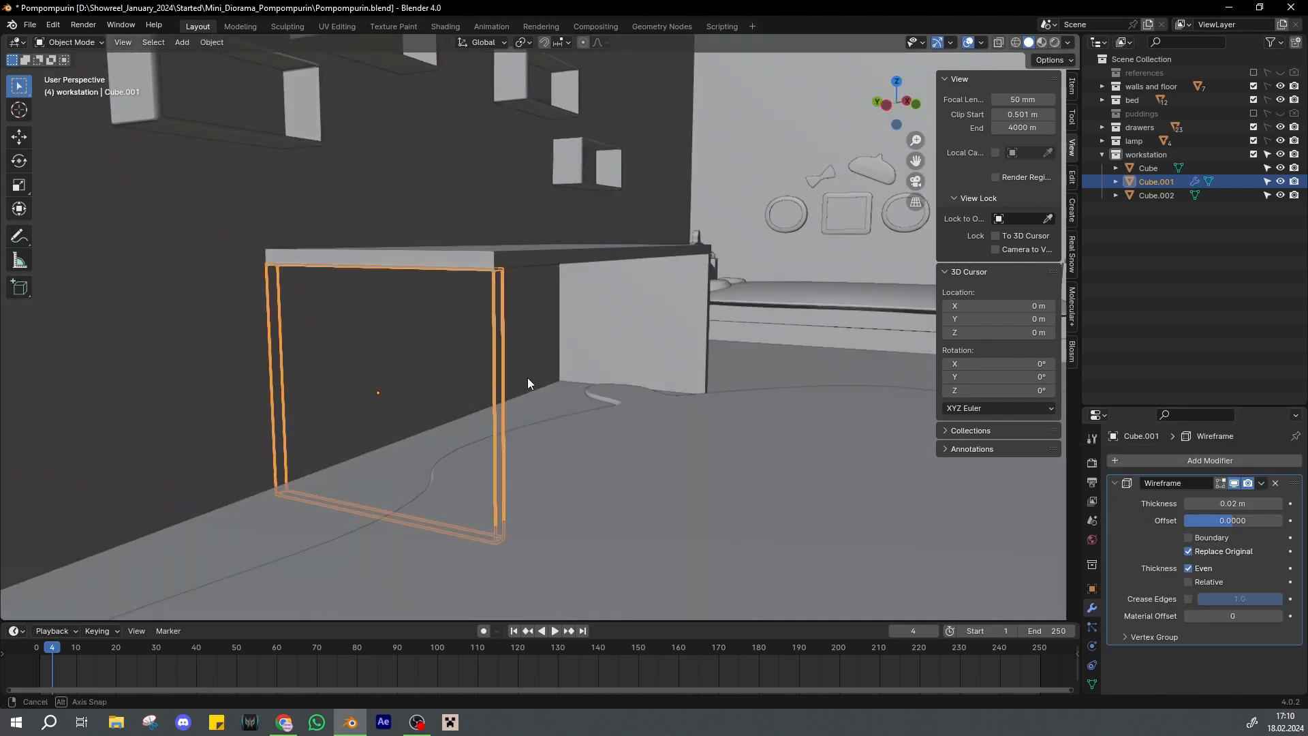
# Set the left panel's wireframe thickness to 0.049 m, check the frame from the side and save
pyautogui.scroll(2, 527, 382)
pyautogui.moveTo(1219, 503); pyautogui.dragTo(1242, 504)
pyautogui.moveTo(689, 492); pyautogui.dragTo(585, 485, button='middle')
pyautogui.scroll(-2, 585, 485)
pyautogui.moveTo(501, 480); pyautogui.dragTo(595, 477, button='middle')
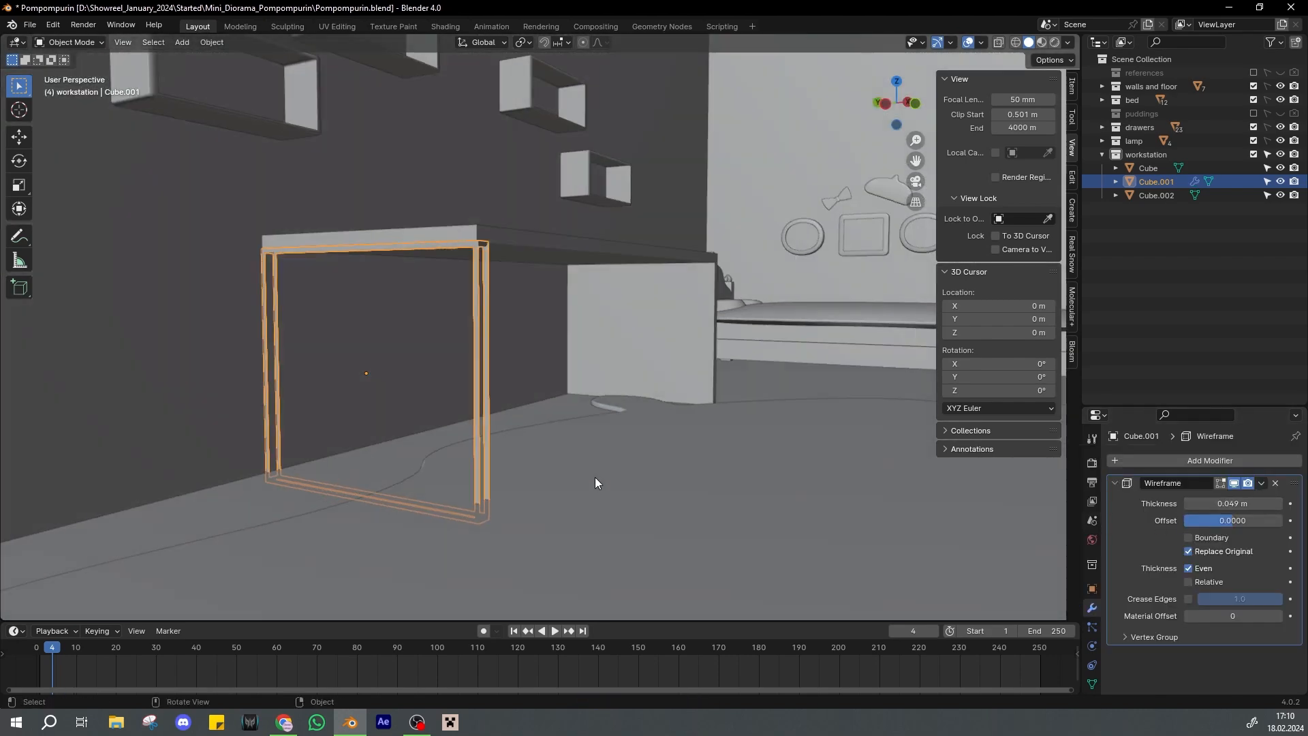
pyautogui.press('Tab')
pyautogui.press('Tab')
pyautogui.hotkey('ctrl', 's')
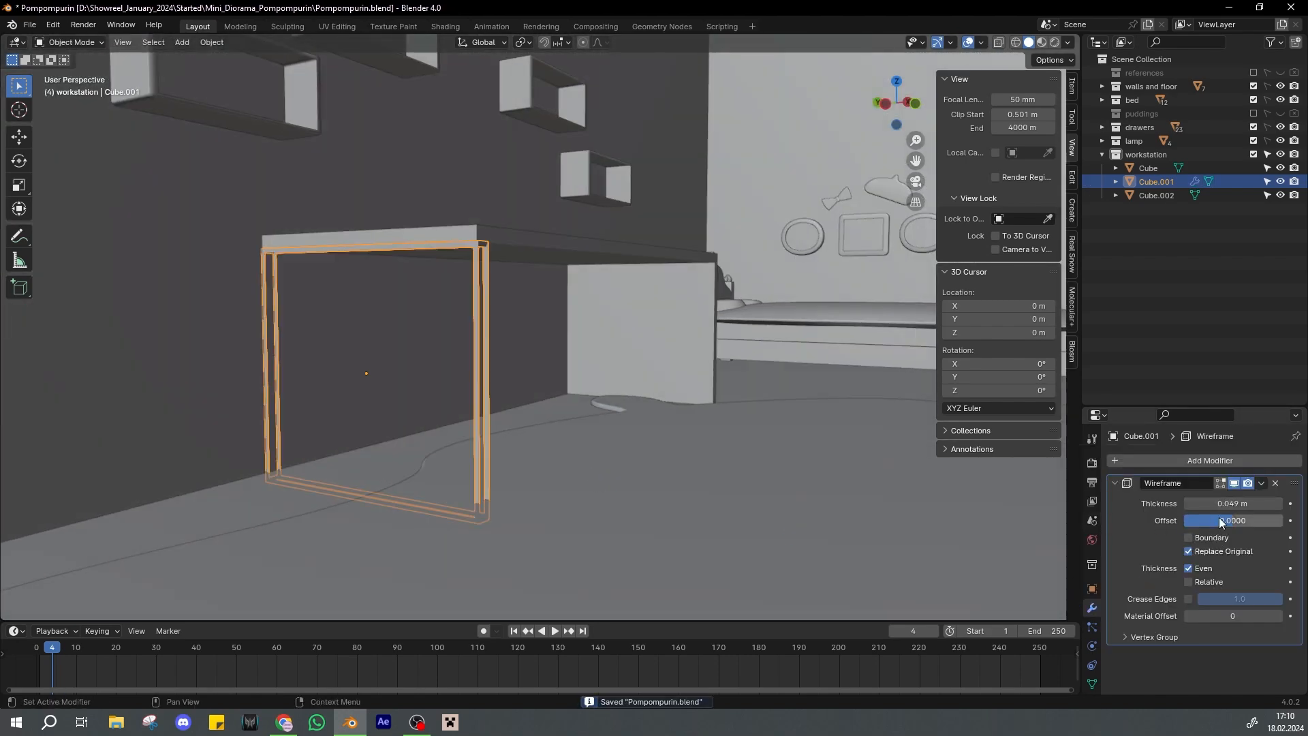
# Try a higher Offset and the Crease Edges option on the left frame's Wireframe modifier, reverting each one
pyautogui.moveTo(1220, 519); pyautogui.dragTo(1270, 519)
pyautogui.hotkey('ctrl', 'z')
pyautogui.moveTo(746, 488); pyautogui.dragTo(653, 488, button='middle')
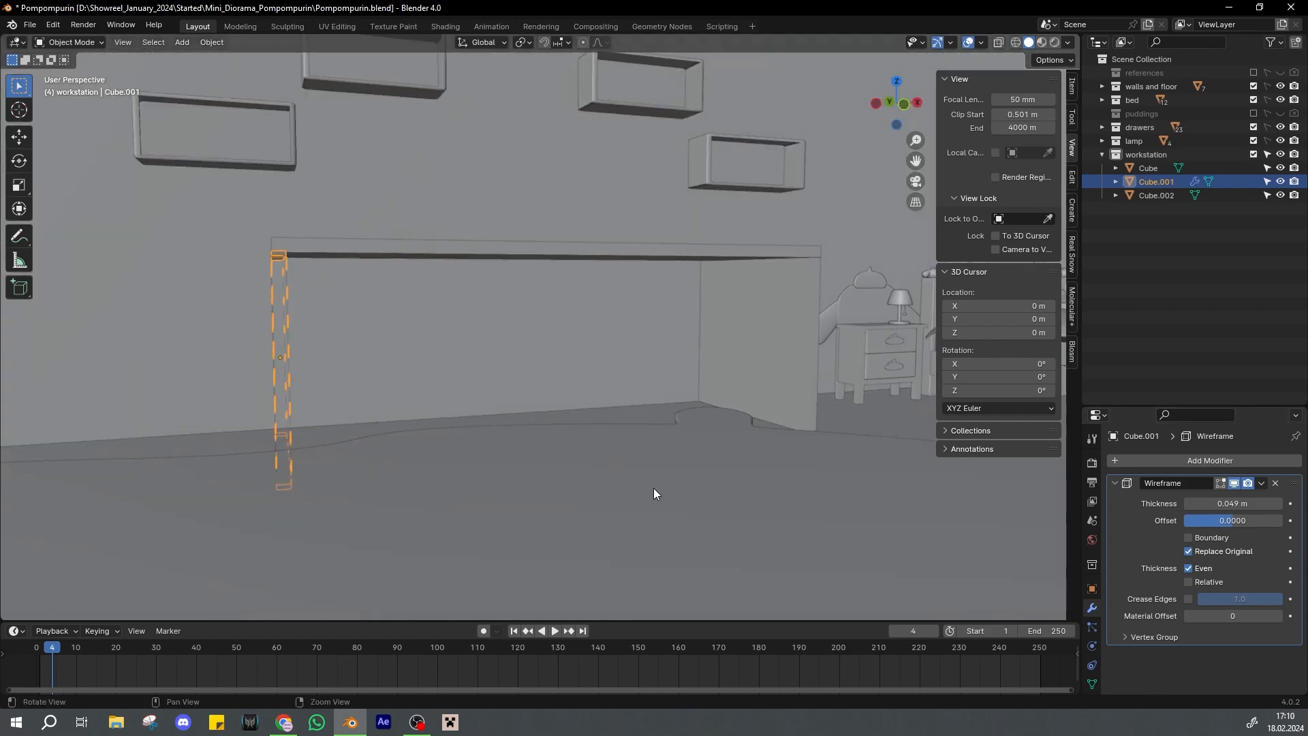
pyautogui.click(1189, 600)
pyautogui.moveTo(357, 392); pyautogui.dragTo(665, 334, button='middle')
pyautogui.scroll(3, 694, 322)
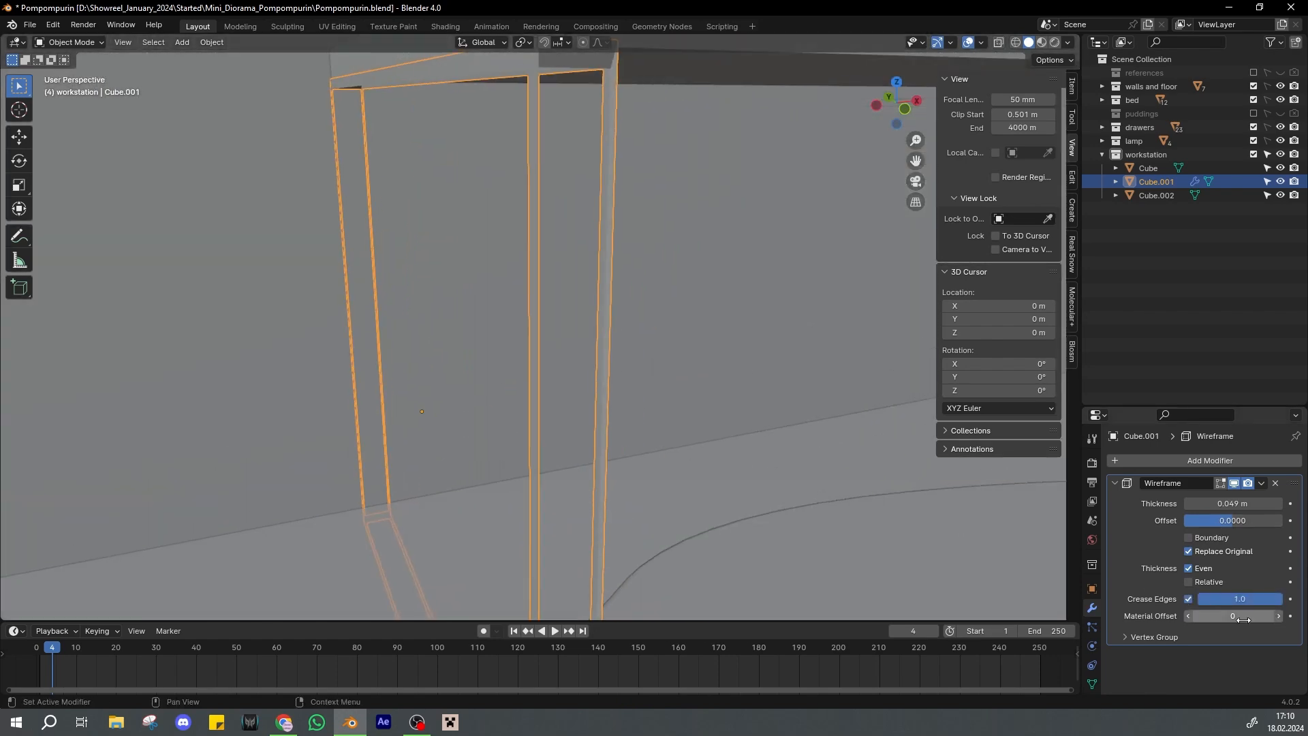
pyautogui.click(1188, 599)
# Set the wireframe thickness to 0.047 m and scale the left leg frame to 0.922 along Z
pyautogui.moveTo(1226, 504)
pyautogui.mouseDown()
pyautogui.moveTo(1253, 504)
pyautogui.moveTo(1226, 504)
pyautogui.mouseUp()
pyautogui.scroll(-2, 657, 307)
pyautogui.moveTo(657, 307); pyautogui.dragTo(678, 435, button='middle')
pyautogui.press('s')
pyautogui.press('z')
pyautogui.click(704, 410)
# Raise the left leg frame along Z until its top meets the underside of the desktop
pyautogui.press('KP_1')
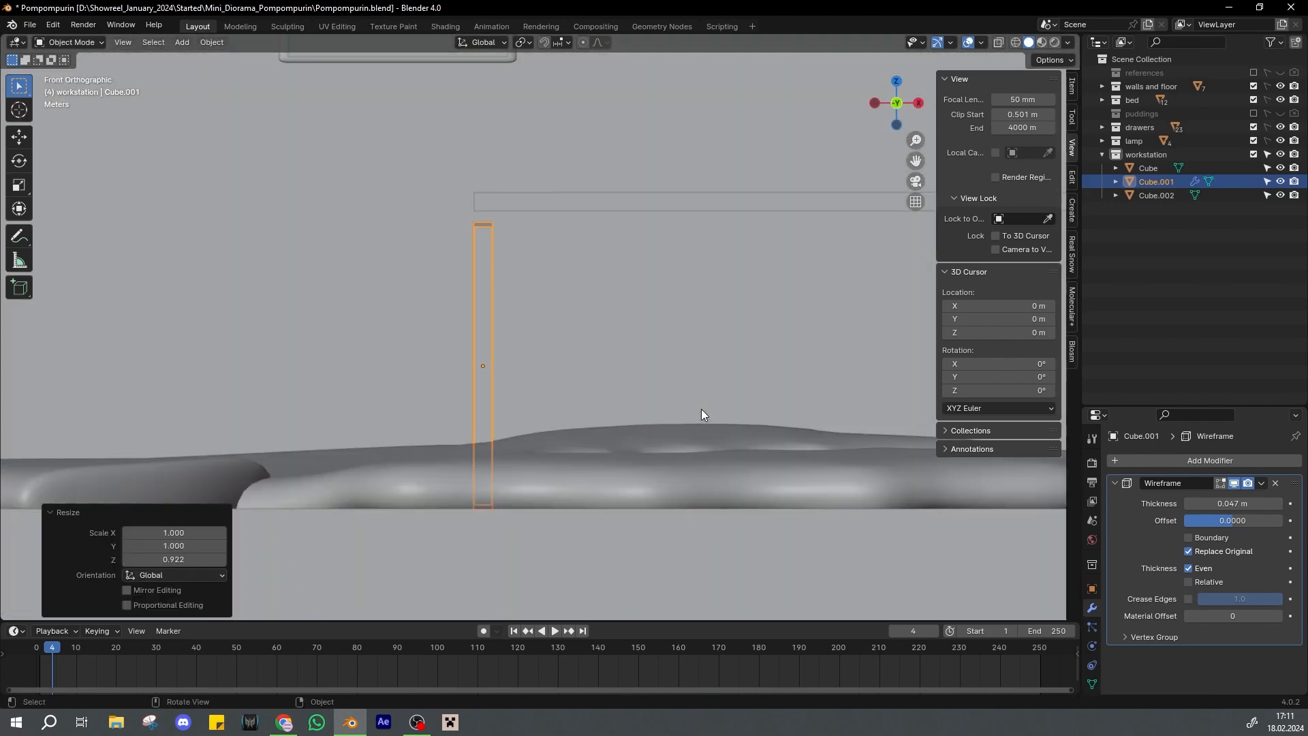
pyautogui.press('g')
pyautogui.press('z')
pyautogui.click(711, 389)
# Widen the left leg frame by scaling it 3.020 along X and save
pyautogui.moveTo(665, 383); pyautogui.dragTo(555, 423, button='middle')
pyautogui.press('s')
pyautogui.press('x')
pyautogui.click(752, 452)
pyautogui.hotkey('ctrl', 's')
# Move the left leg frame about 0.62 m along X to line up with the desktop's left end
pyautogui.press('KP_1')
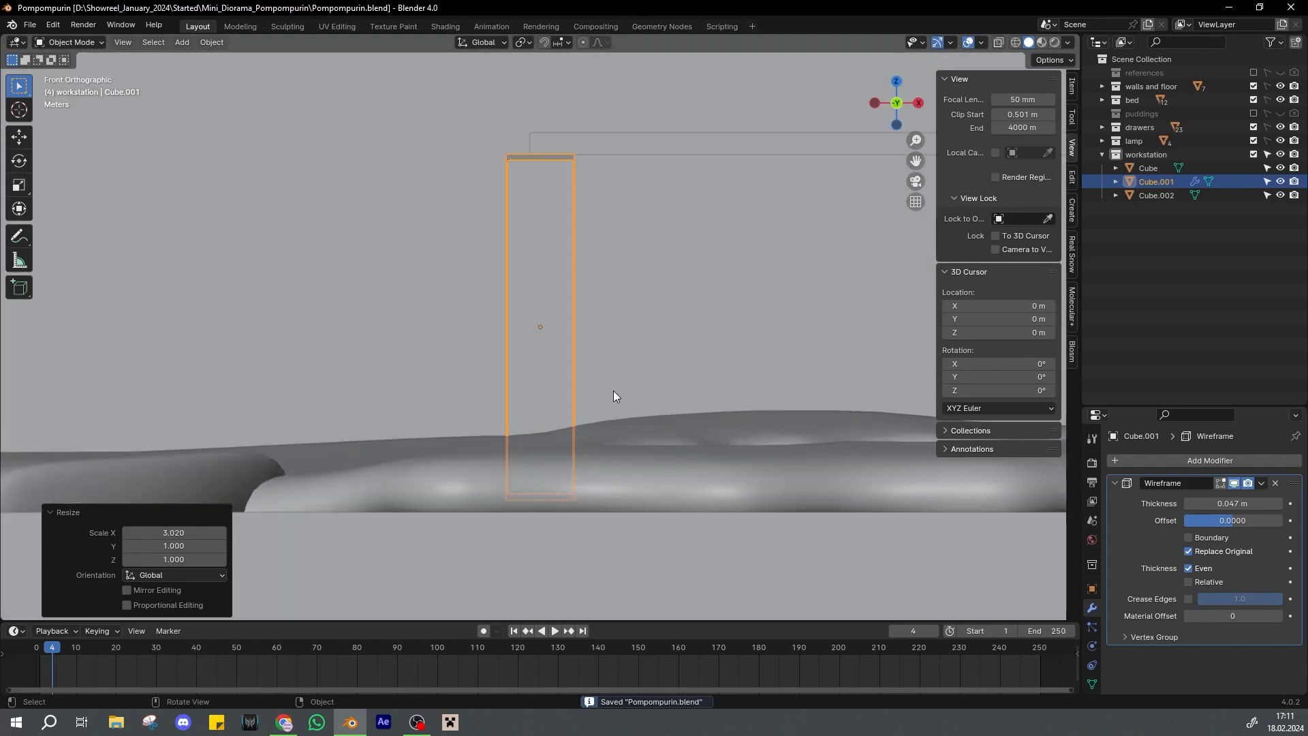
pyautogui.moveTo(581, 336); pyautogui.dragTo(530, 371, button='middle')
pyautogui.press('g')
pyautogui.press('x')
pyautogui.click(592, 375)
# Adjust the left leg frame's height with two Z scalings, the second 0.948, and save
pyautogui.press('s')
pyautogui.press('z')
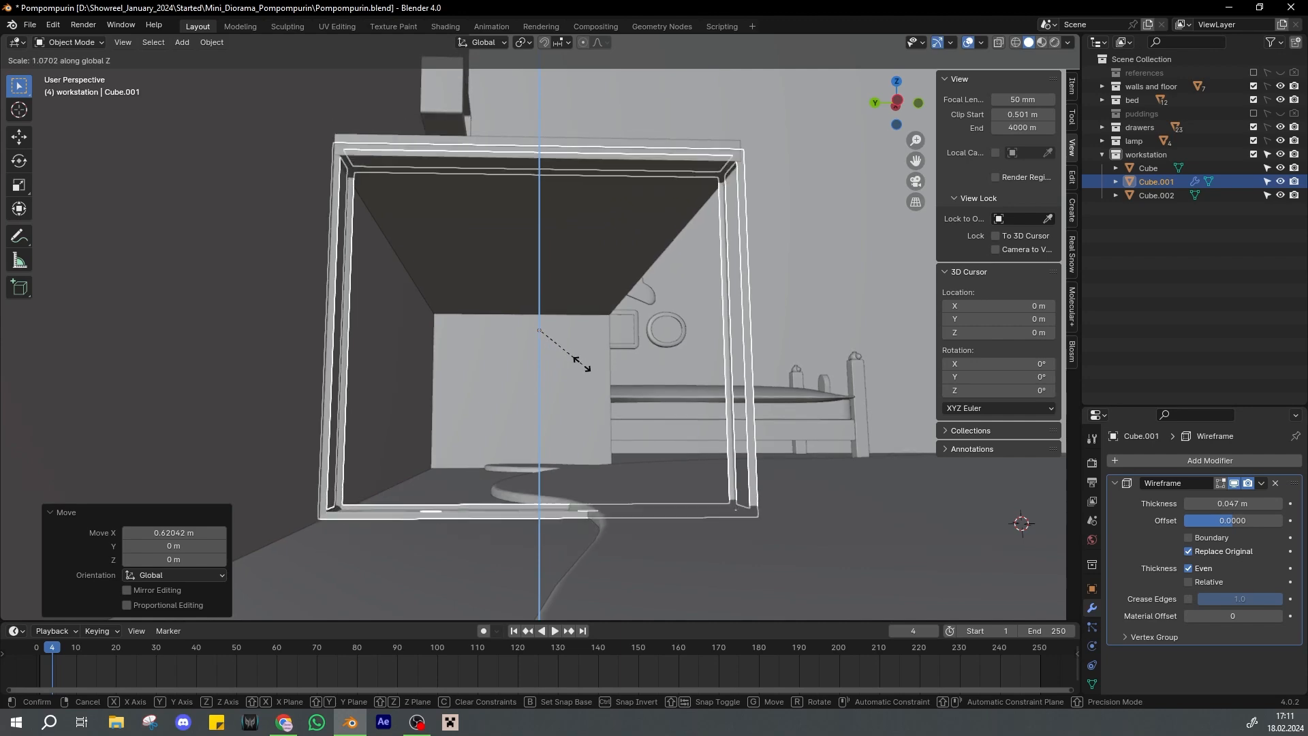
pyautogui.click(583, 373)
pyautogui.press('s')
pyautogui.press('z')
pyautogui.click(714, 402)
pyautogui.hotkey('ctrl', 's')
# Scale the left leg frame to 0.993 along Y to match the desktop's depth
pyautogui.moveTo(667, 323); pyautogui.dragTo(636, 366, button='middle')
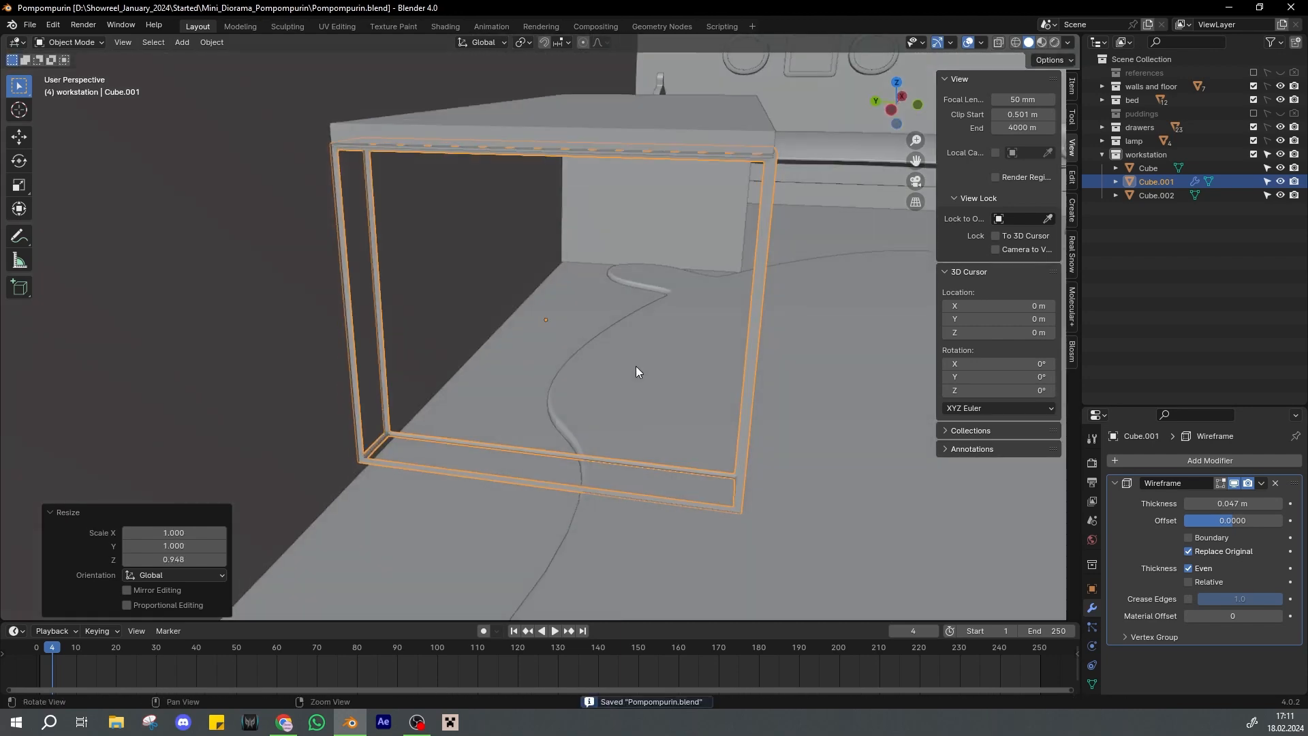
pyautogui.press('s')
pyautogui.press('y')
pyautogui.click(731, 362)
# Make the walls and floor collection selectable, save, and flatten the Pompompurin carpet along Z
pyautogui.click(1267, 86)
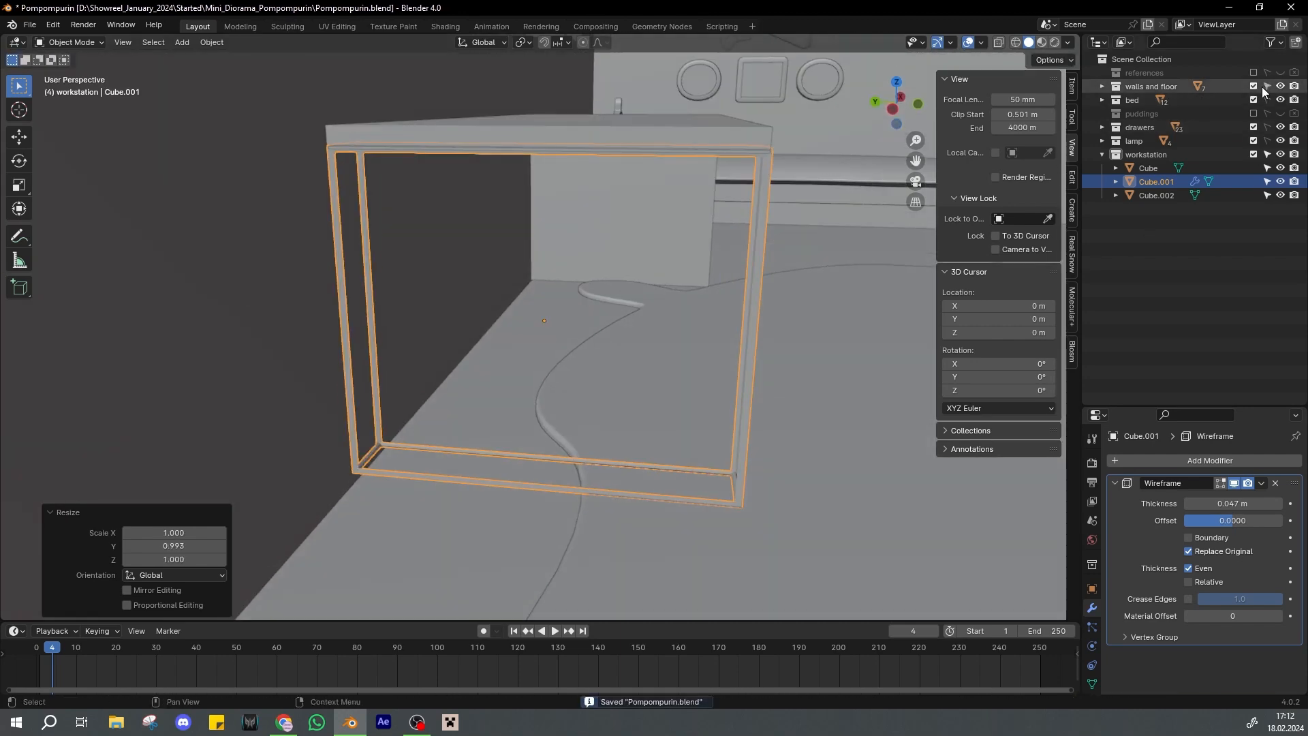
pyautogui.click(826, 410)
pyautogui.press('s')
pyautogui.press('z')
pyautogui.rightClick(823, 406)
pyautogui.scroll(-6, 772, 352)
pyautogui.hotkey('ctrl', 's')
pyautogui.press('s')
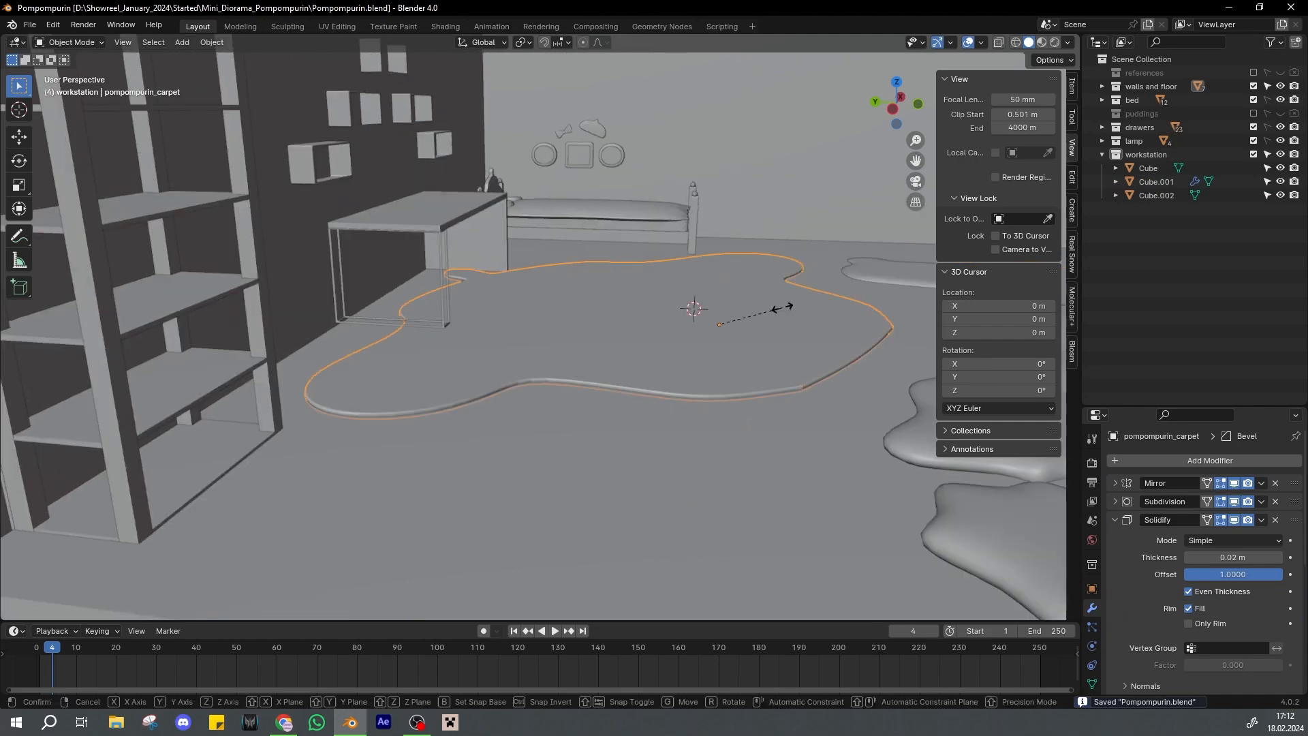
pyautogui.press('z')
pyautogui.click(740, 311)
# Lower the Pompompurin carpet about 0.097 m along Z onto the floor
pyautogui.moveTo(511, 320); pyautogui.dragTo(395, 288, button='middle')
pyautogui.press('g')
pyautogui.press('z')
pyautogui.click(653, 307)
pyautogui.moveTo(648, 305); pyautogui.dragTo(743, 329, button='middle')
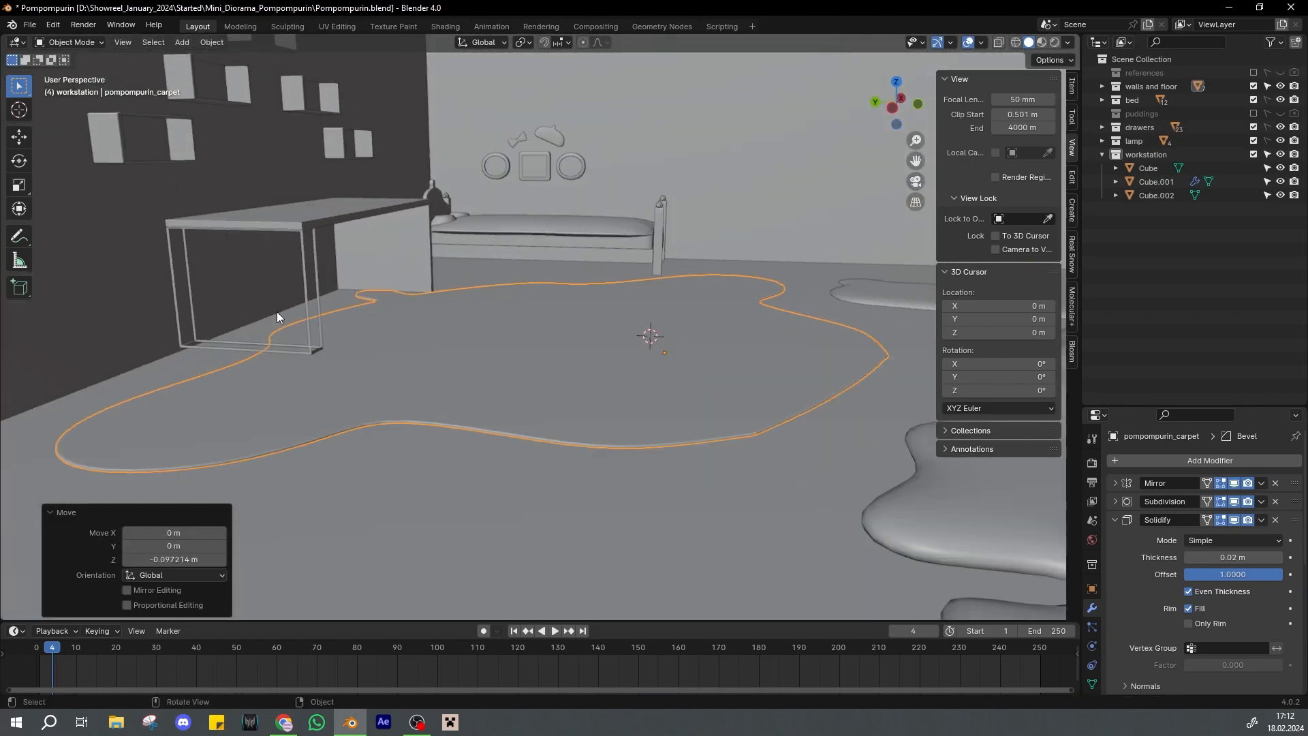
# Hide the macaron carpet that blocks the front view of the left leg frame
pyautogui.click(310, 324)
pyautogui.scroll(4, 409, 320)
pyautogui.moveTo(501, 325); pyautogui.dragTo(440, 315, button='middle')
pyautogui.press('KP_1')
pyautogui.click(443, 278)
pyautogui.press('h')
pyautogui.scroll(-1, 362, 240)
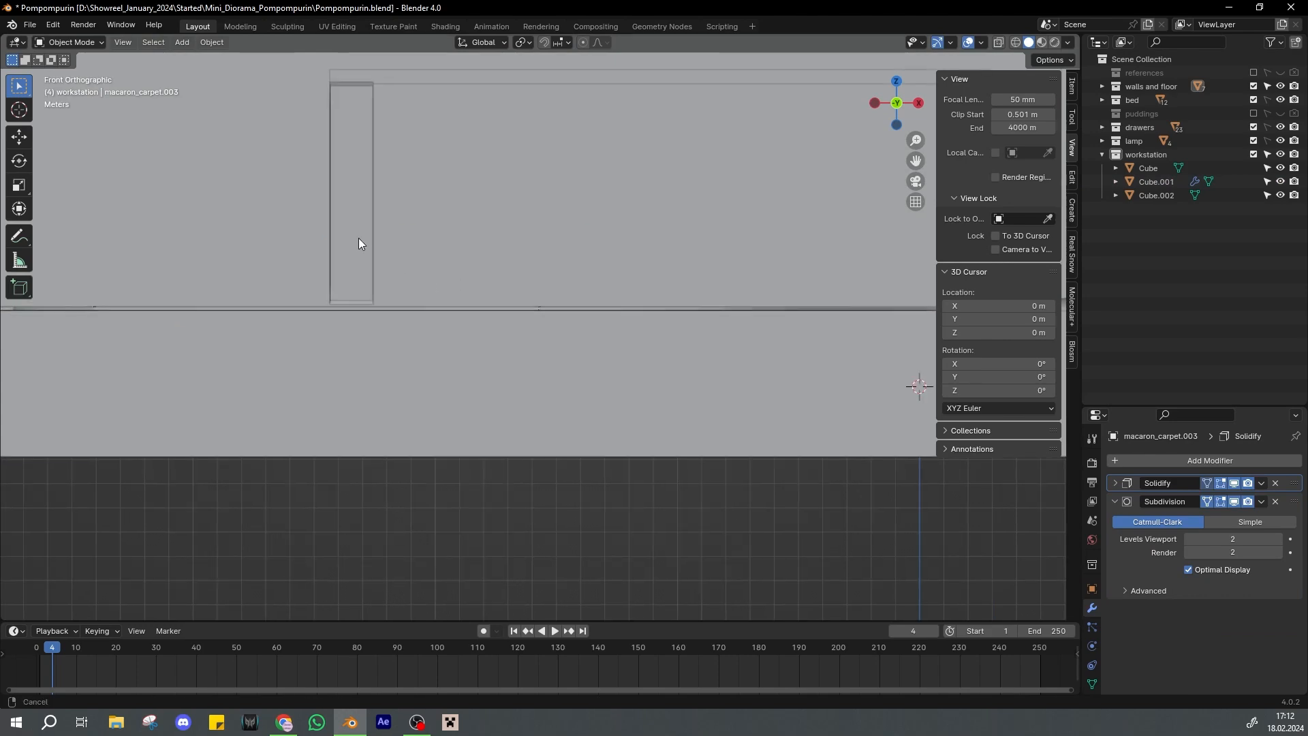
# Scale the left leg frame to 1.024 along Z so it reaches the floor, and save
pyautogui.click(440, 238)
pyautogui.keyDown('shift'); pyautogui.moveTo(358, 238); pyautogui.dragTo(594, 248, button='middle'); pyautogui.keyUp('shift')
pyautogui.scroll(-1, 513, 236)
pyautogui.press('s')
pyautogui.press('z')
pyautogui.click(515, 239)
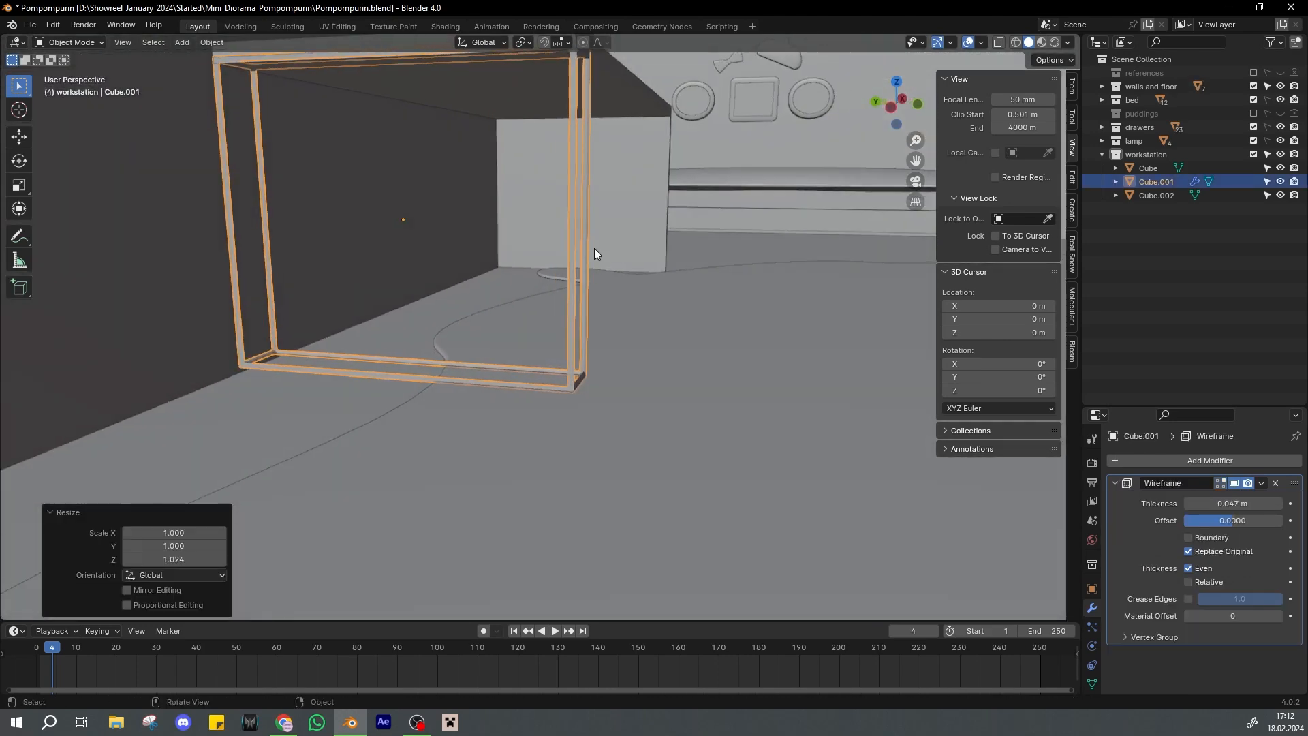
pyautogui.scroll(-2, 595, 248)
pyautogui.hotkey('ctrl', 's')
# Unhide macaron_carpet.003 in the walls and floor collection
pyautogui.click(1102, 87)
pyautogui.click(1183, 127)
pyautogui.click(1277, 127)
pyautogui.scroll(-5, 791, 330)
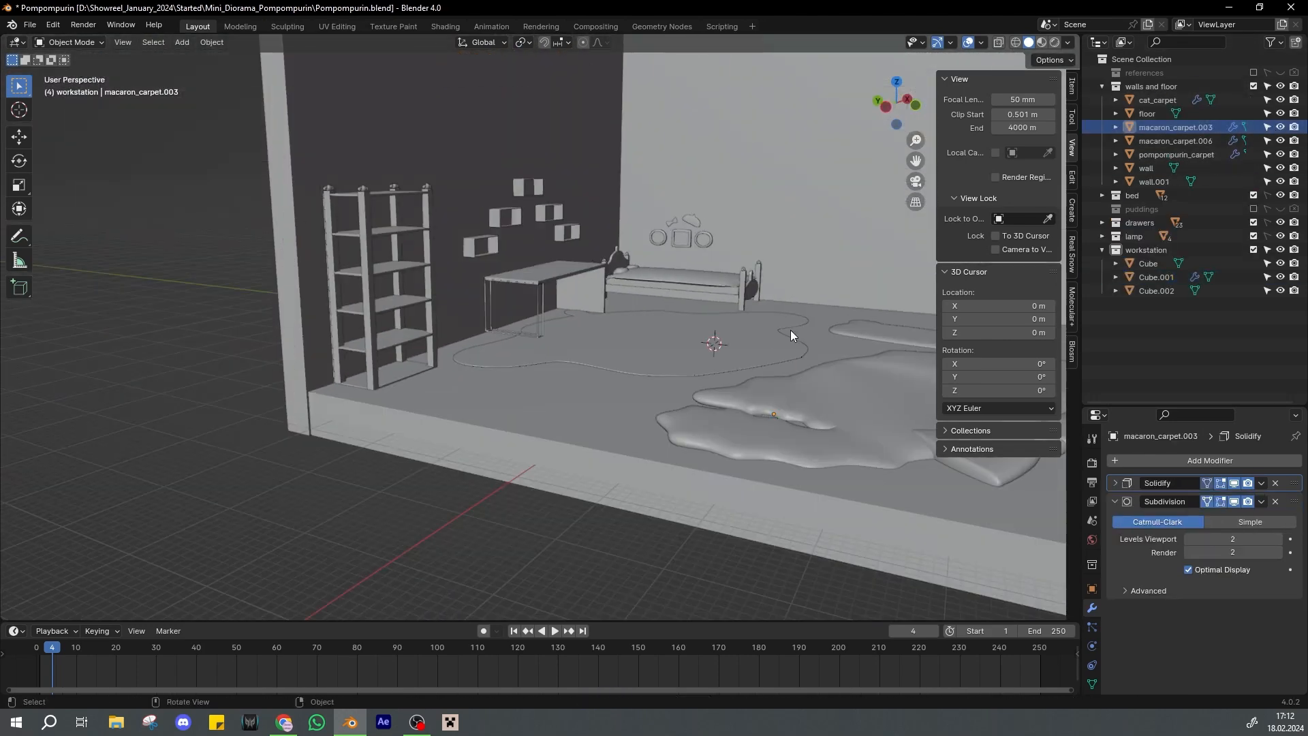
# Flatten the macaron carpet by scaling it to 0.681 along Z and save
pyautogui.click(777, 361)
pyautogui.scroll(-3, 750, 370)
pyautogui.press('KP_1')
pyautogui.scroll(3, 770, 351)
pyautogui.press('s')
pyautogui.press('z')
pyautogui.click(649, 286)
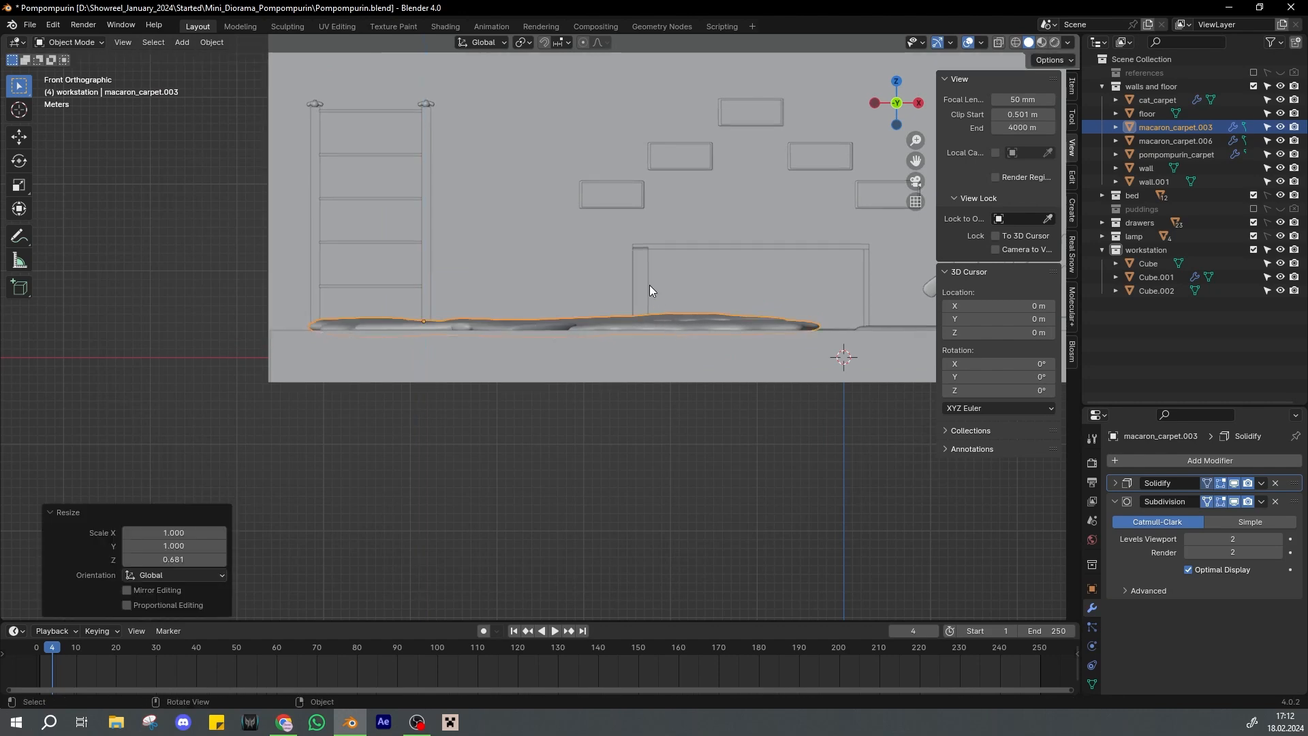
pyautogui.hotkey('ctrl', 's')
# Readjust the macaron carpet's height with another Z scaling
pyautogui.moveTo(649, 286); pyautogui.dragTo(604, 239, button='middle')
pyautogui.press('s')
pyautogui.press('z')
pyautogui.click(682, 313)
# Select the cat carpet and flatten it along Z
pyautogui.click(713, 388)
pyautogui.press('KP_1')
pyautogui.scroll(4, 736, 365)
pyautogui.press('s')
pyautogui.press('z')
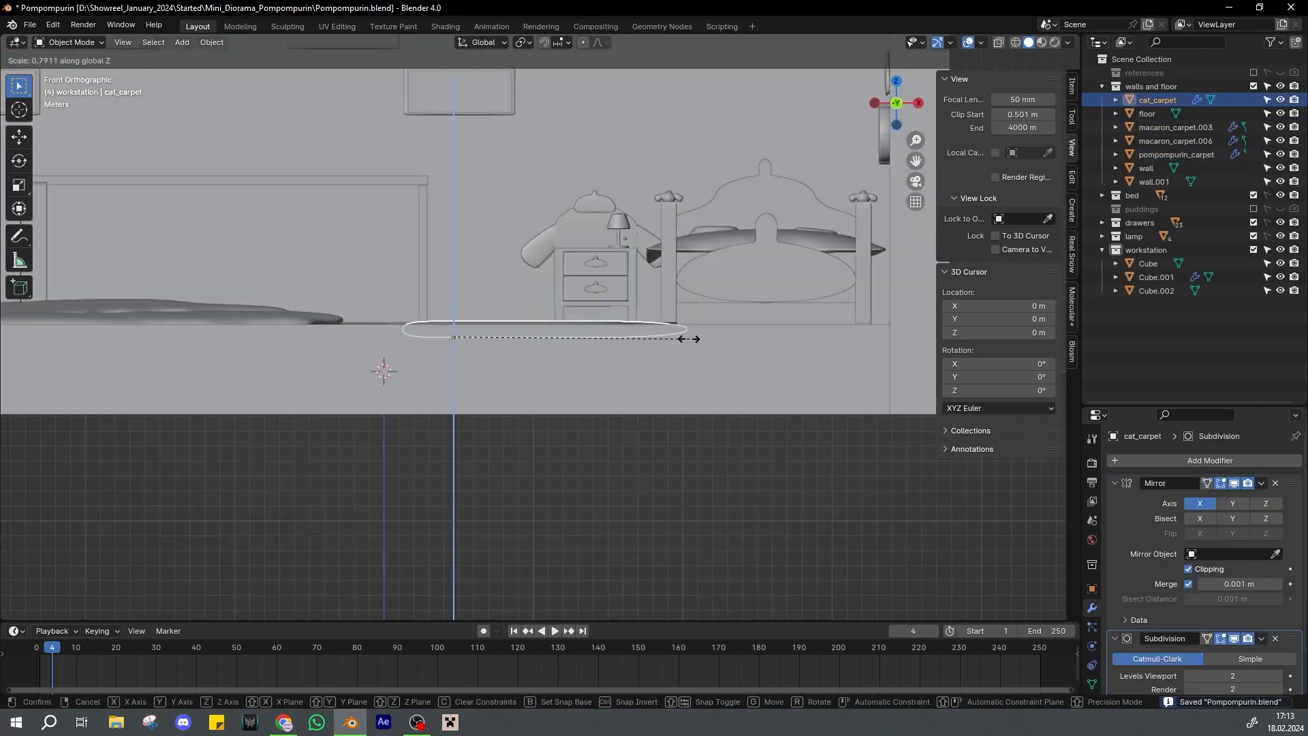
pyautogui.click(557, 328)
# Raise the cat carpet about 0.55 m along Z so it lies on the floor
pyautogui.press('g')
pyautogui.press('z')
pyautogui.click(670, 341)
pyautogui.moveTo(670, 340); pyautogui.dragTo(639, 346, button='middle')
pyautogui.scroll(-4, 627, 326)
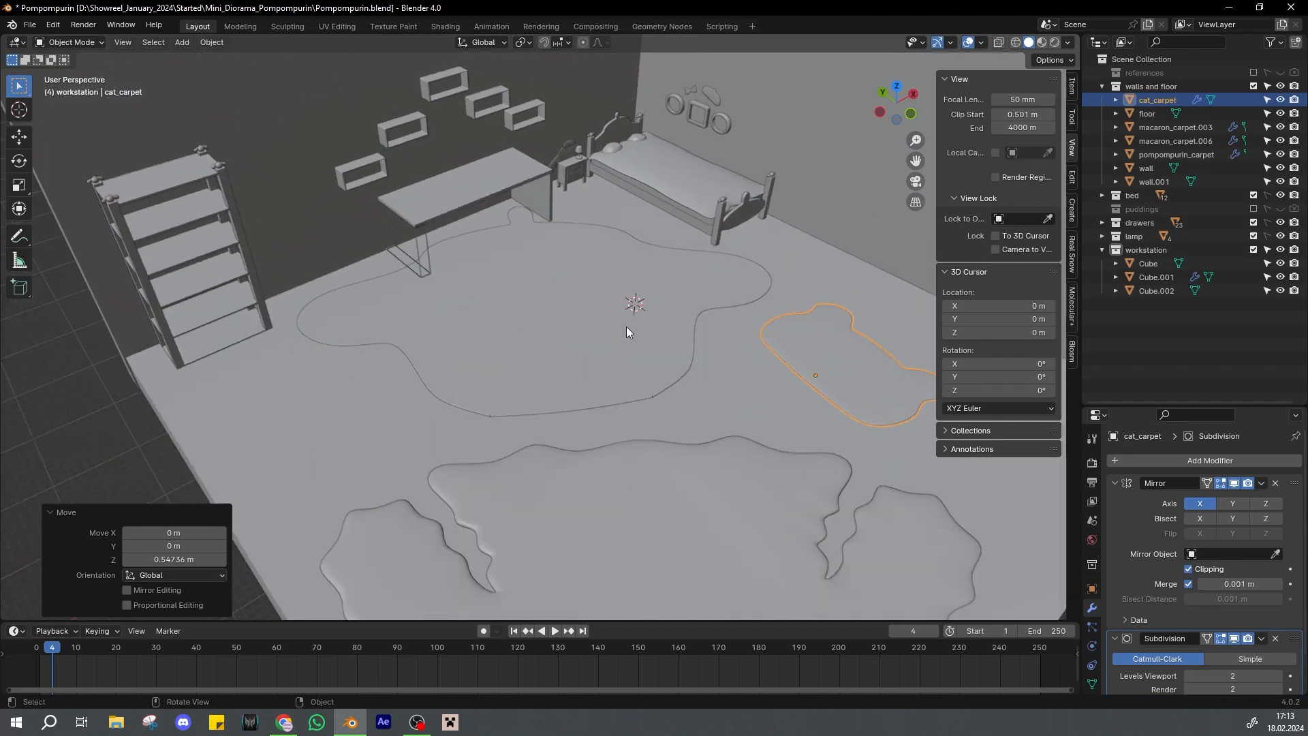
# Collapse the walls and floor collection, select and frame the desk's left leg Cube.001, and save
pyautogui.click(1102, 87)
pyautogui.click(1157, 181)
pyautogui.press('KP_Decimal')
pyautogui.hotkey('ctrl', 's')
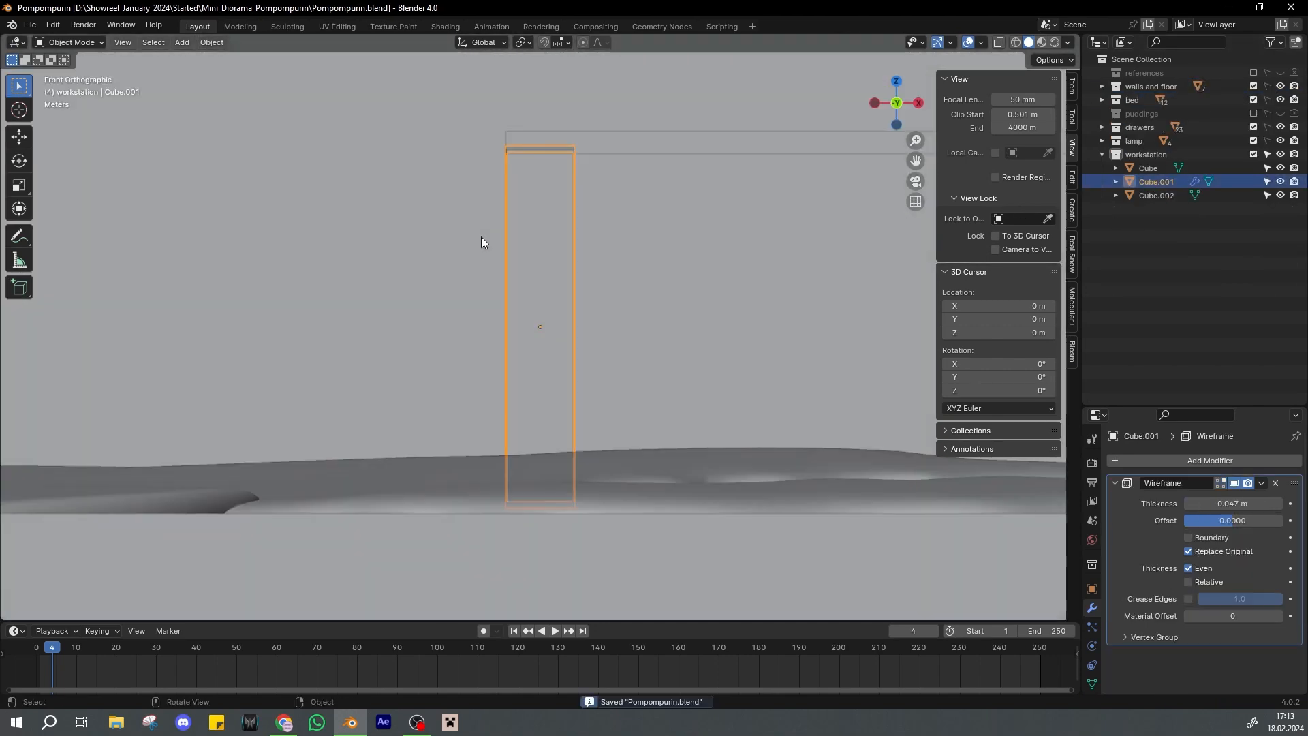
# Duplicate the desk's right side panel along X to form an inner divider beside it
pyautogui.moveTo(481, 235); pyautogui.dragTo(507, 297, button='middle')
pyautogui.scroll(-4, 507, 304)
pyautogui.click(706, 308)
pyautogui.scroll(2, 657, 307)
pyautogui.moveTo(706, 309)
pyautogui.mouseDown(button='middle')
pyautogui.moveTo(574, 332)
pyautogui.moveTo(685, 347)
pyautogui.moveTo(686, 321)
pyautogui.mouseUp(button='middle')
pyautogui.hotkey('shift', 'd')
pyautogui.press('x')
pyautogui.click(615, 306)
# Shorten the right side panel and inner divider to about 0.94 along Z, reposition them vertically under the desktop and save
pyautogui.click(689, 346)
pyautogui.keyDown('shift'); pyautogui.click(603, 335); pyautogui.keyUp('shift')
pyautogui.press('s')
pyautogui.press('z')
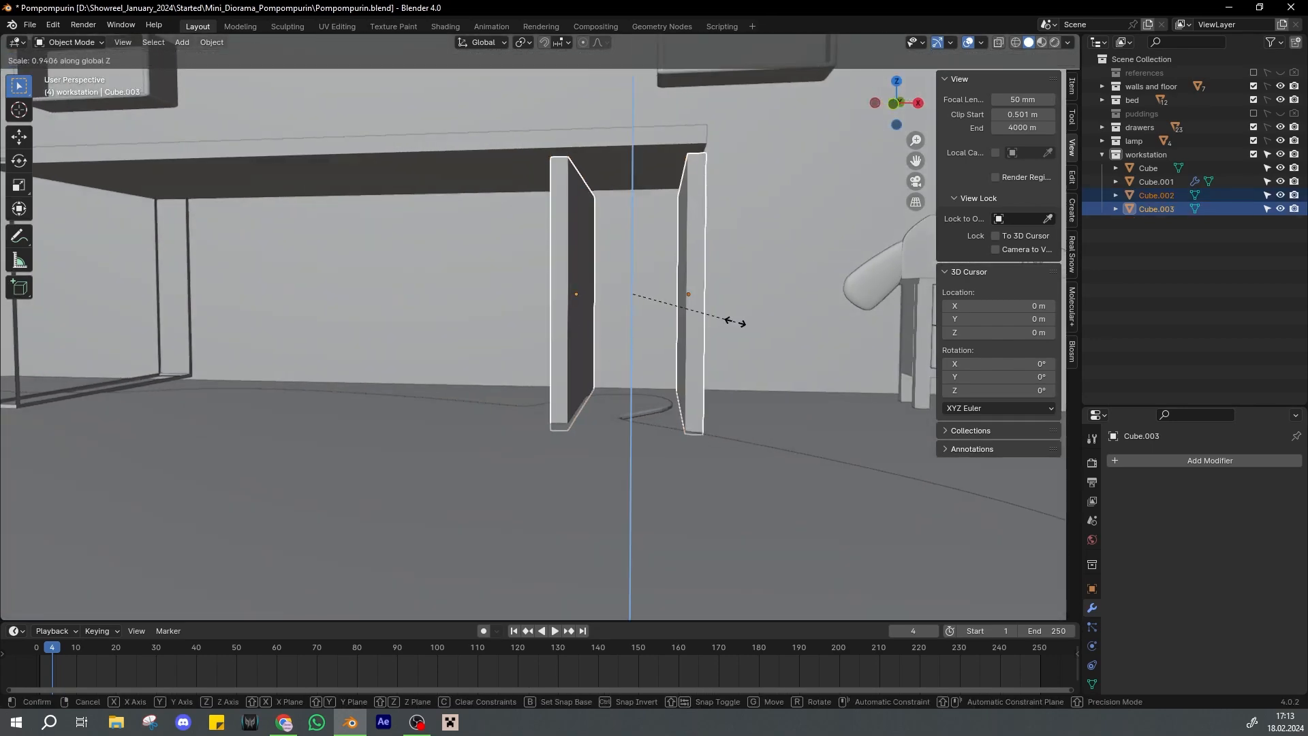
pyautogui.click(739, 322)
pyautogui.press('g')
pyautogui.press('z')
pyautogui.click(742, 319)
pyautogui.hotkey('ctrl', 's')
# Duplicate the inner divider in place, rotate the copy 90° about Y as a horizontal shelf, and save
pyautogui.click(586, 316)
pyautogui.hotkey('ctrl', 's')
pyautogui.moveTo(606, 314); pyautogui.dragTo(641, 323, button='middle')
pyautogui.hotkey('shift', 'd')
pyautogui.press('Escape')
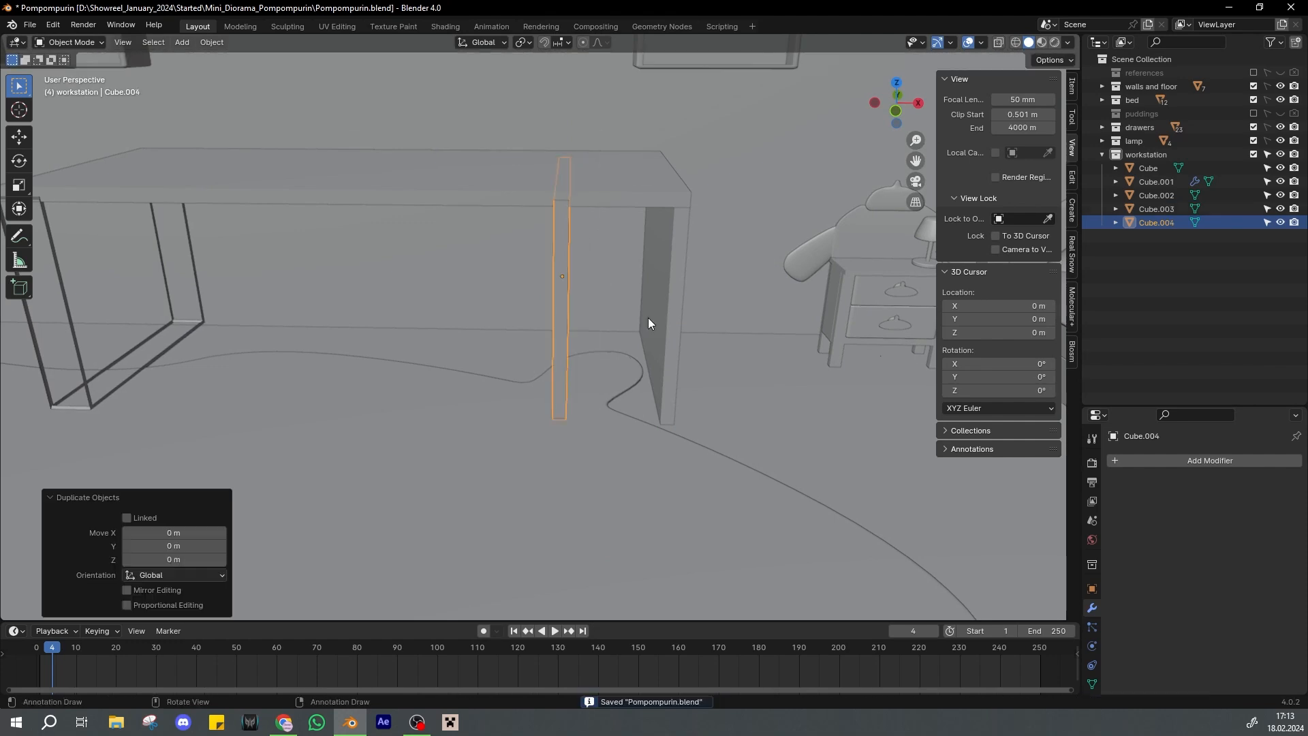
pyautogui.write('ry90')
pyautogui.click(612, 367)
pyautogui.hotkey('ctrl', 's')
# Shorten the shelf by scaling it to 0.527 along X and save
pyautogui.press('s')
pyautogui.press('y')
pyautogui.press('x')
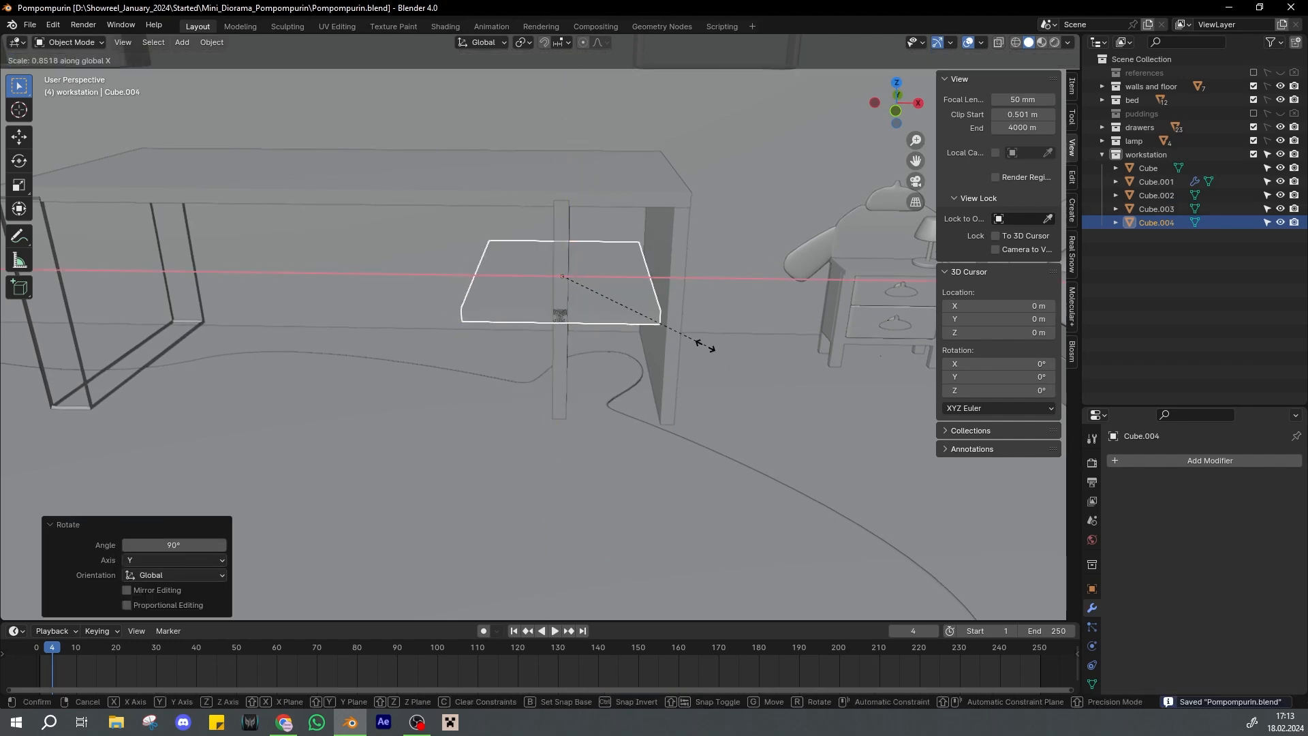
pyautogui.click(667, 317)
pyautogui.hotkey('ctrl', 's')
pyautogui.scroll(2, 672, 316)
pyautogui.keyDown('shift'); pyautogui.moveTo(672, 316); pyautogui.dragTo(612, 322, button='middle'); pyautogui.keyUp('shift')
# Move the shelf along X into the gap between the inner divider and the right side panel
pyautogui.click(285, 723)
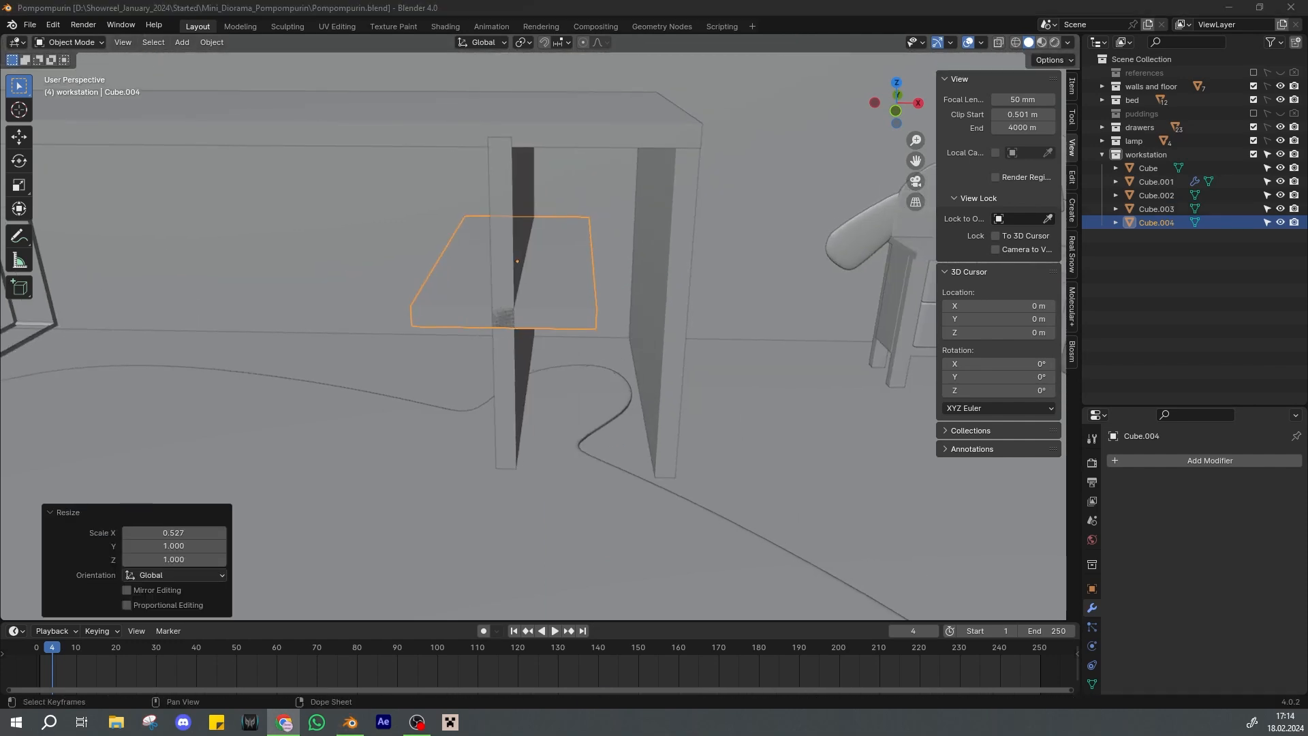
pyautogui.click(565, 318)
pyautogui.hotkey('ctrl', 's')
pyautogui.press('g')
pyautogui.press('x')
pyautogui.click(644, 329)
# Scale the shelf to 0.852 along X to fit between the two panels
pyautogui.press('s')
pyautogui.press('x')
pyautogui.click(718, 329)
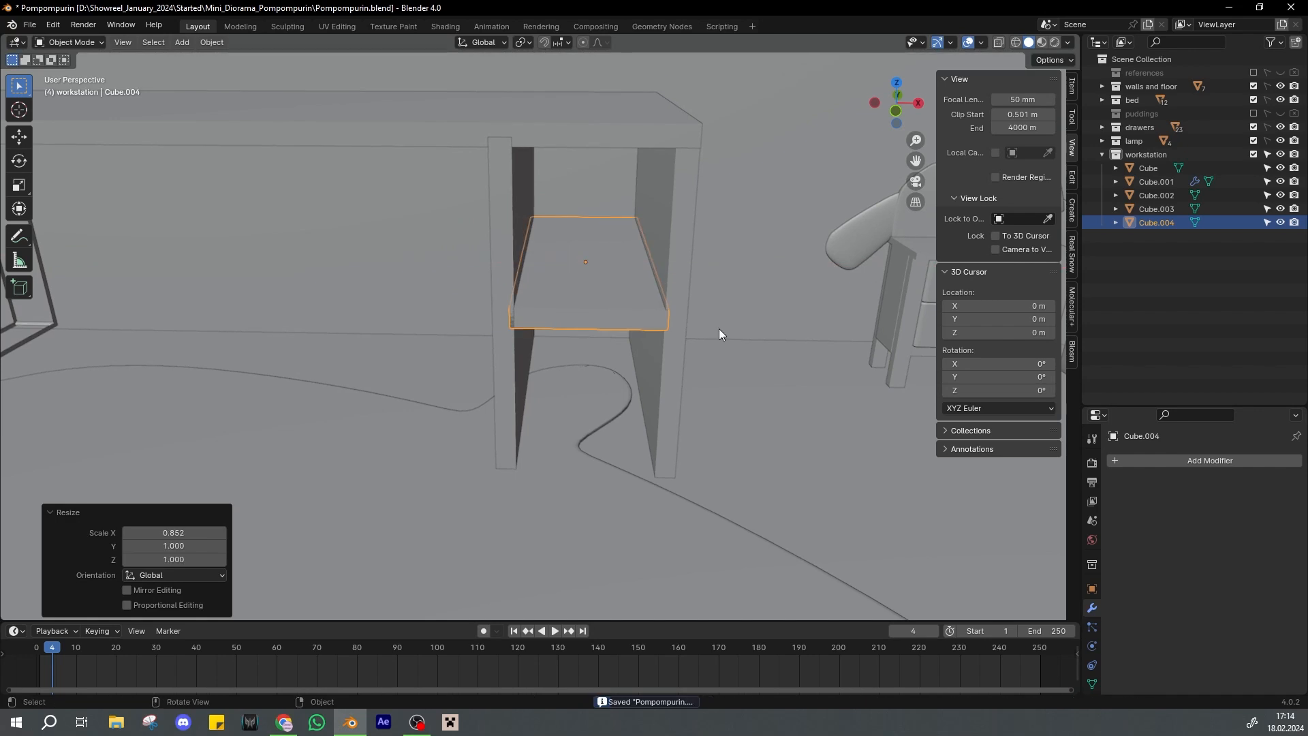
# Nudge the shelf about 0.034 m along X to centre it between the panels
pyautogui.press('KP_1')
pyautogui.press('g')
pyautogui.press('x')
pyautogui.click(742, 340)
pyautogui.scroll(-3, 734, 335)
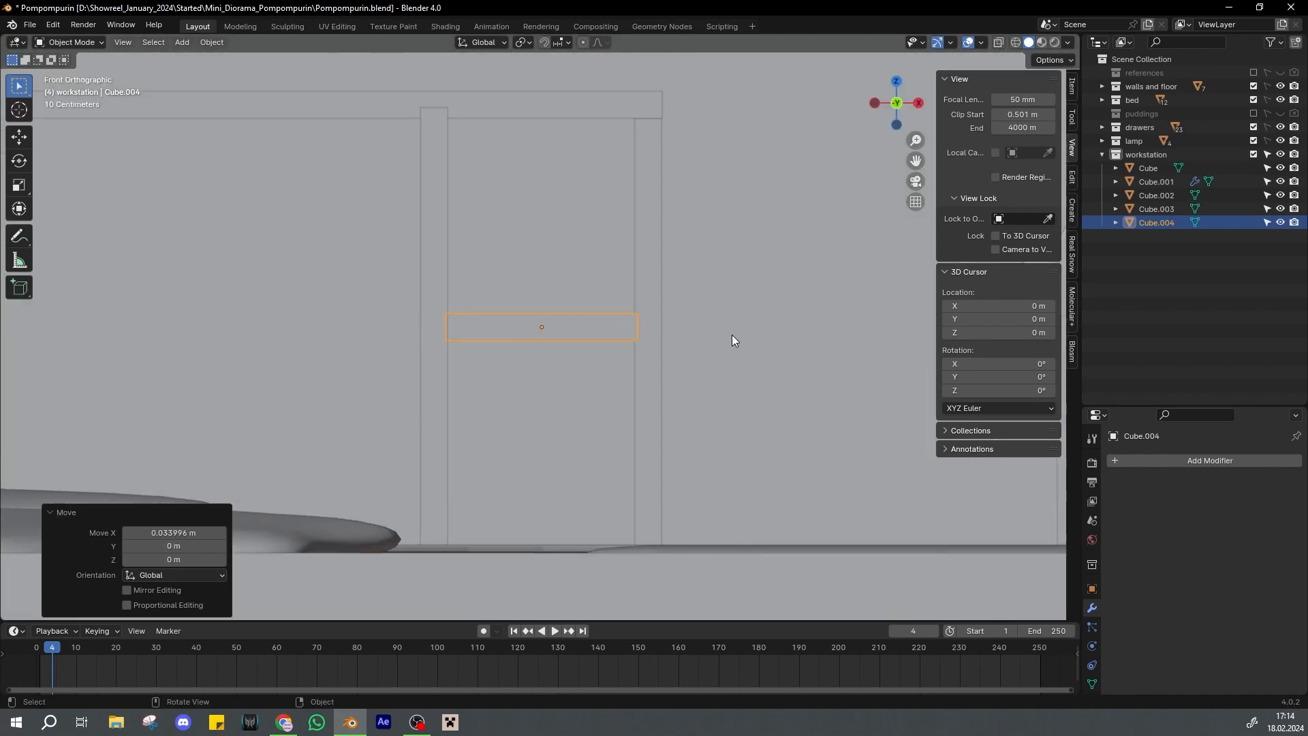
# Move the shelf about 4.55 m down along Z to the bottom of the compartment and save
pyautogui.press('g')
pyautogui.press('z')
pyautogui.click(712, 535)
pyautogui.moveTo(691, 396); pyautogui.dragTo(682, 427, button='middle')
pyautogui.scroll(-3, 682, 428)
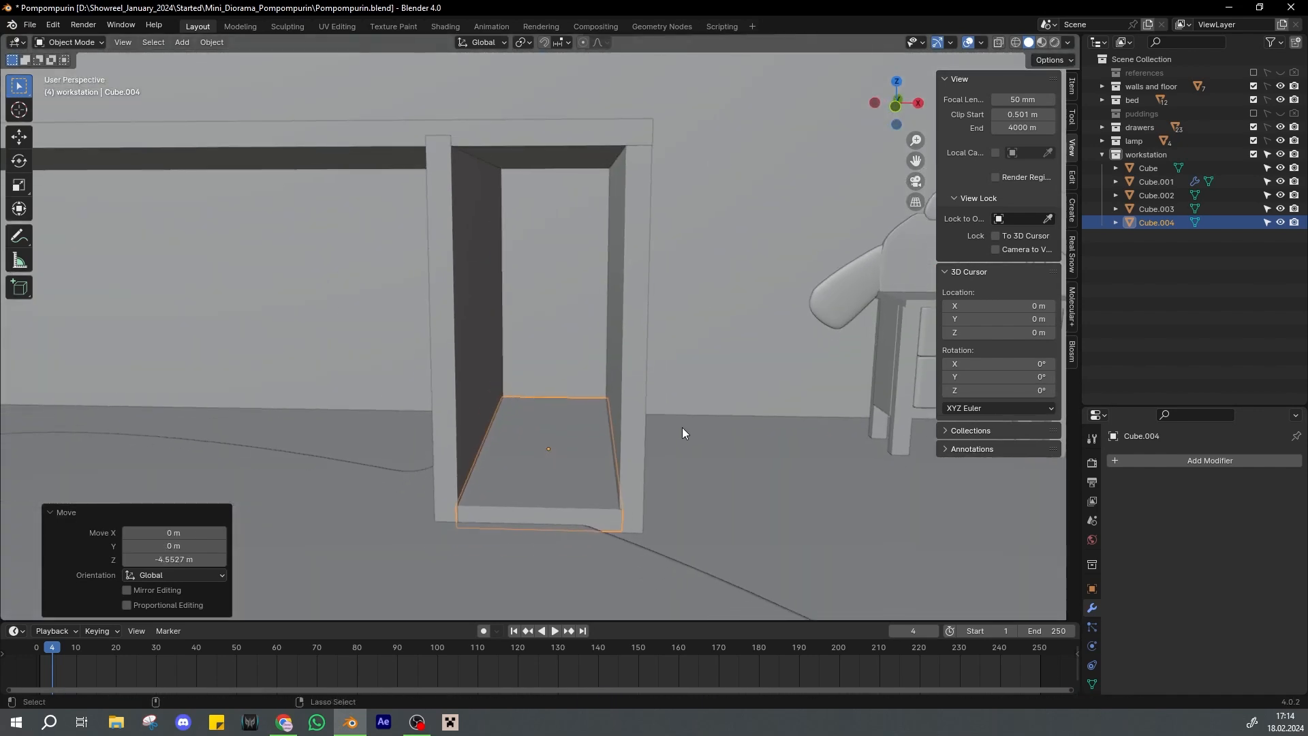
pyautogui.hotkey('ctrl', 's')
pyautogui.click(616, 514)
pyautogui.hotkey('ctrl', 's')
# Add an Array modifier to the shelf with a count of 5
pyautogui.click(1128, 462)
pyautogui.click(1098, 466)
pyautogui.click(1100, 510)
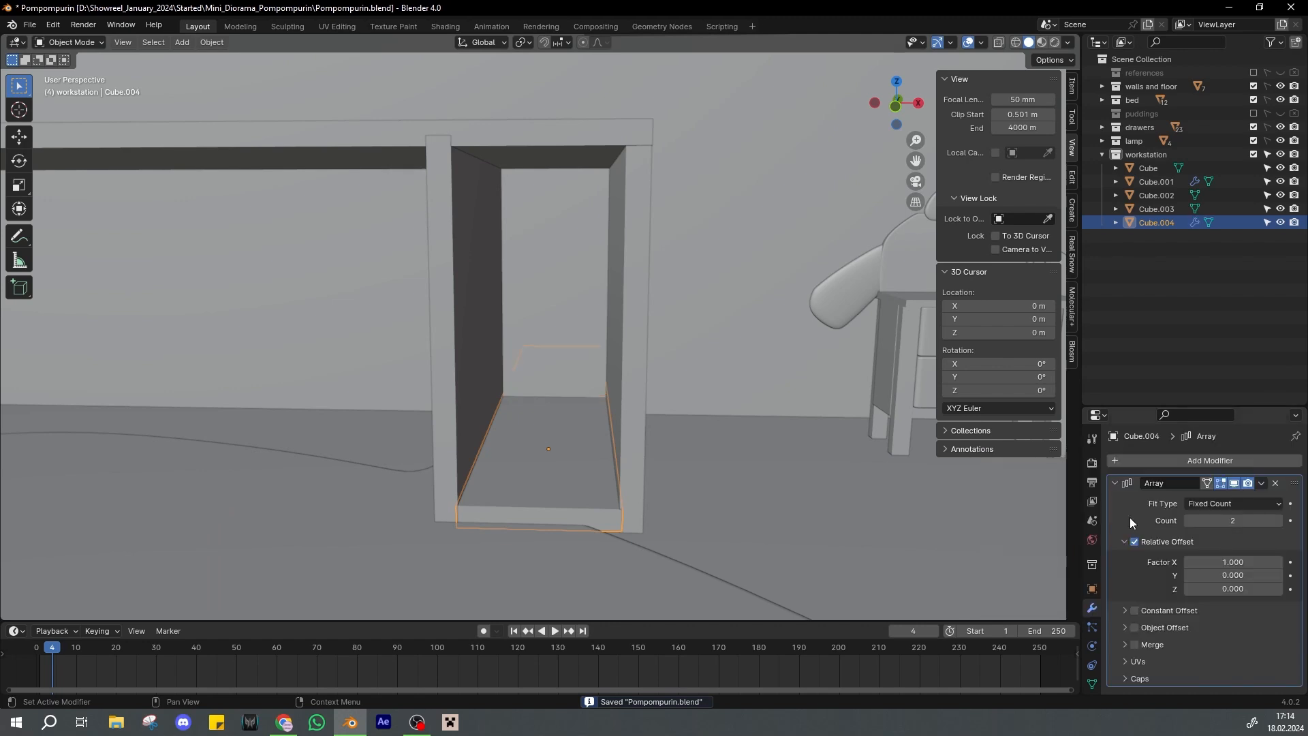
pyautogui.doubleClick(1226, 520)
pyautogui.write('5')
pyautogui.press('Return')
# Set the array's relative offset to 0 in X and -3.9 in Z to stack the shelves upward
pyautogui.doubleClick(1233, 561)
pyautogui.write('0')
pyautogui.press('Return')
pyautogui.doubleClick(1218, 587)
pyautogui.write('1')
pyautogui.press('Return')
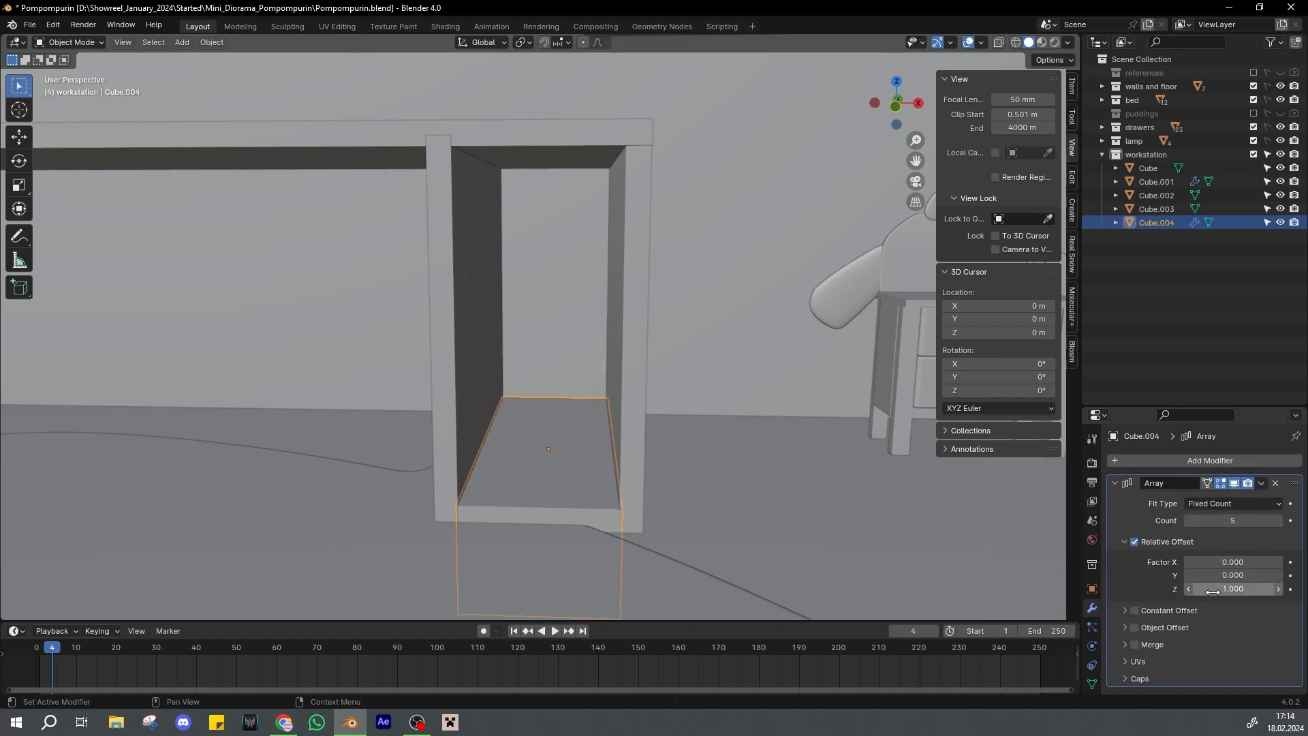
pyautogui.moveTo(1218, 588); pyautogui.dragTo(1192, 590)
pyautogui.click(1191, 590)
pyautogui.scroll(2, 669, 382)
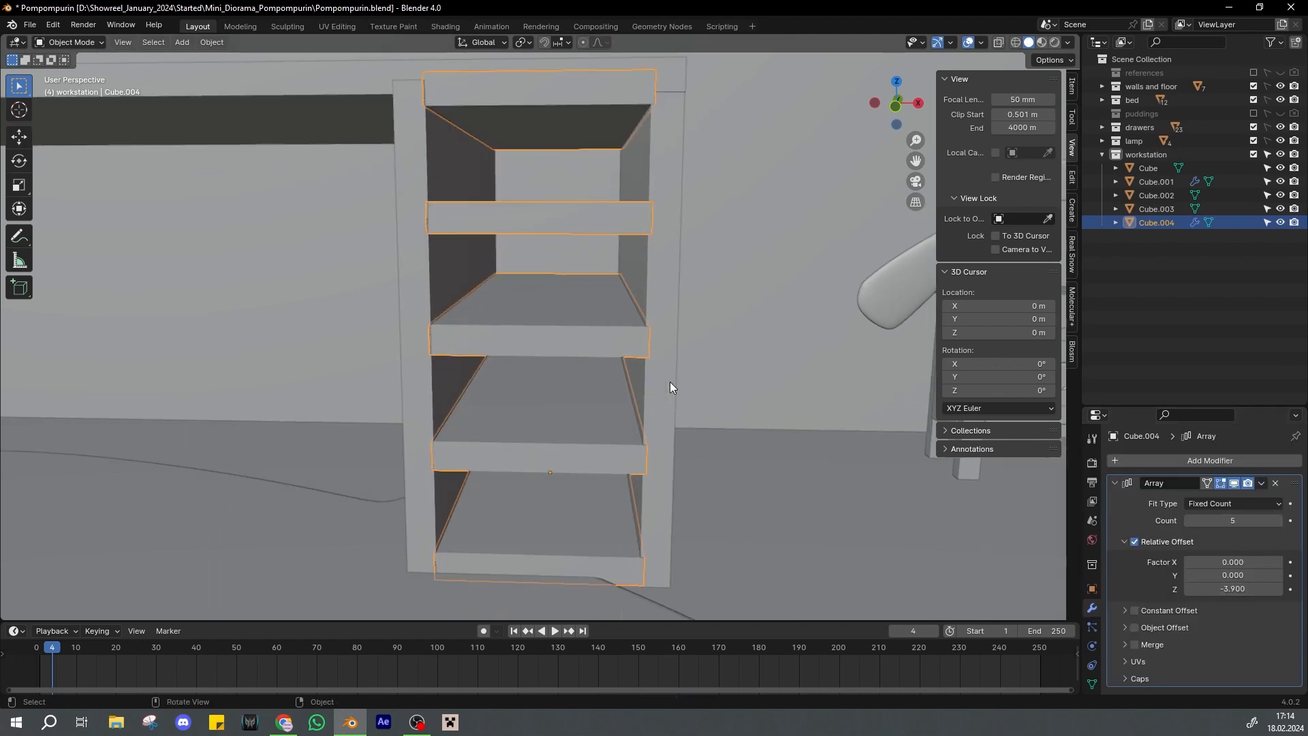
# Thin the shelves to 0.408 along Z, set the array's relative Z offset to -8.7, and save
pyautogui.press('s')
pyautogui.press('z')
pyautogui.click(622, 418)
pyautogui.hotkey('ctrl', 's')
pyautogui.moveTo(1194, 589); pyautogui.dragTo(1167, 589)
pyautogui.scroll(-3, 333, 134)
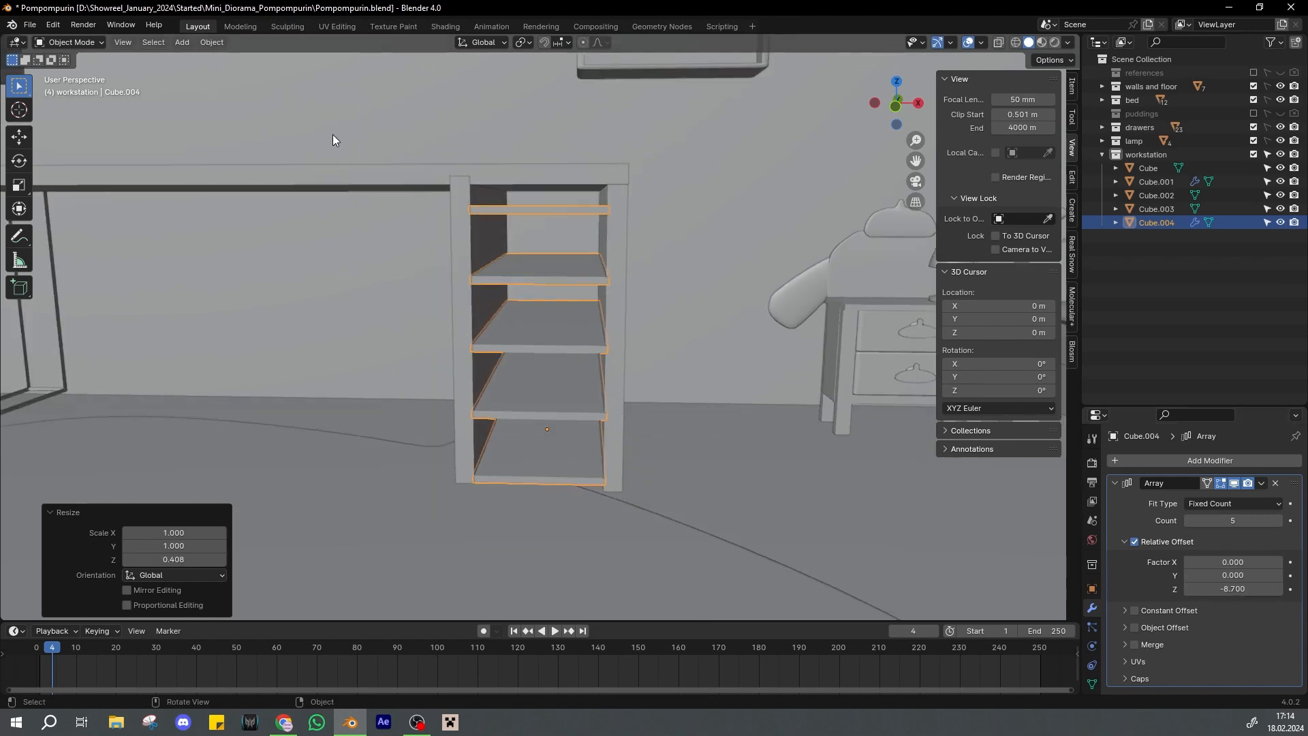
pyautogui.hotkey('ctrl', 's')
# Nudge the inner divider along Y to line it up with the desktop
pyautogui.keyDown('alt'); pyautogui.moveTo(472, 217); pyautogui.dragTo(491, 255); pyautogui.keyUp('alt')
pyautogui.click(522, 250)
pyautogui.scroll(3, 465, 247)
pyautogui.click(465, 246)
pyautogui.click(447, 245)
pyautogui.click(424, 244)
pyautogui.press('g')
pyautogui.press('y')
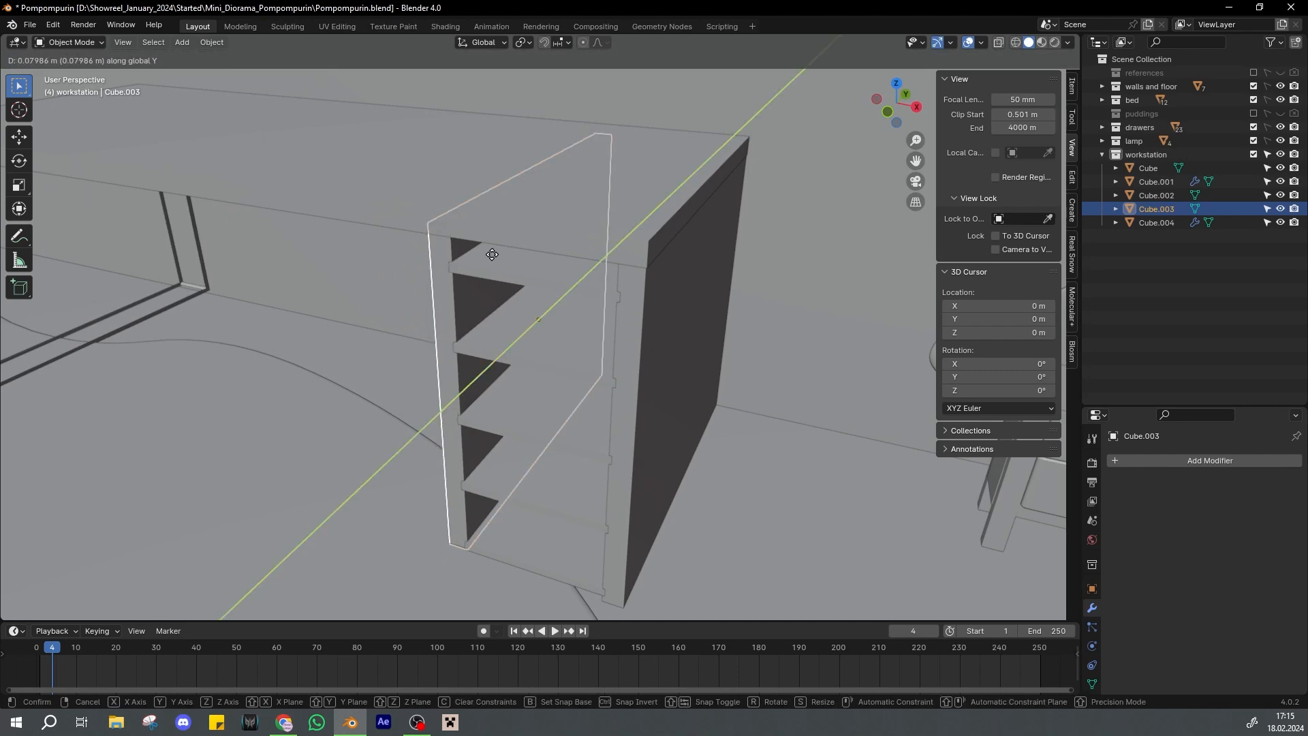
pyautogui.click(603, 317)
# Nudge the right side panel about -0.006 m along Y
pyautogui.click(672, 333)
pyautogui.press('g')
pyautogui.press('y')
pyautogui.click(672, 332)
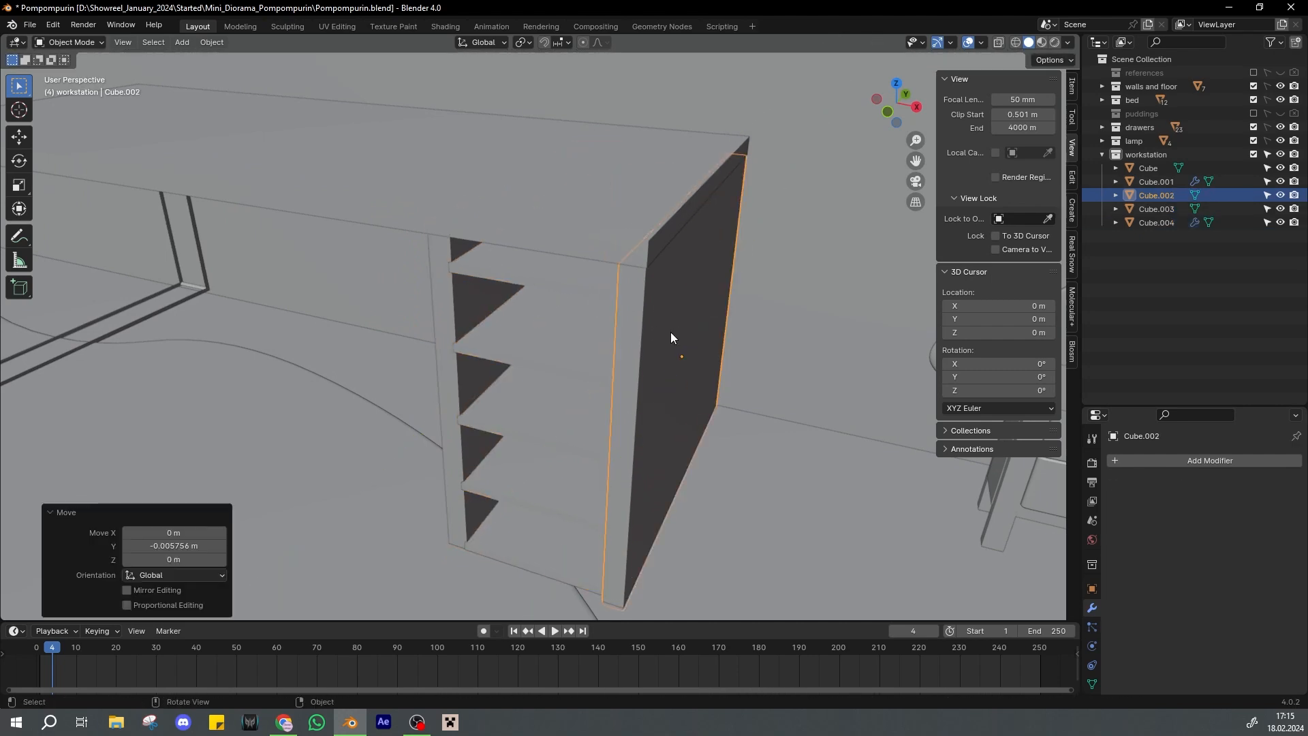
# Scale the shelves along X in front view to fit between the two panels
pyautogui.moveTo(491, 300); pyautogui.dragTo(613, 293, button='middle')
pyautogui.click(615, 292)
pyautogui.press('KP_1')
pyautogui.press('s')
pyautogui.press('x')
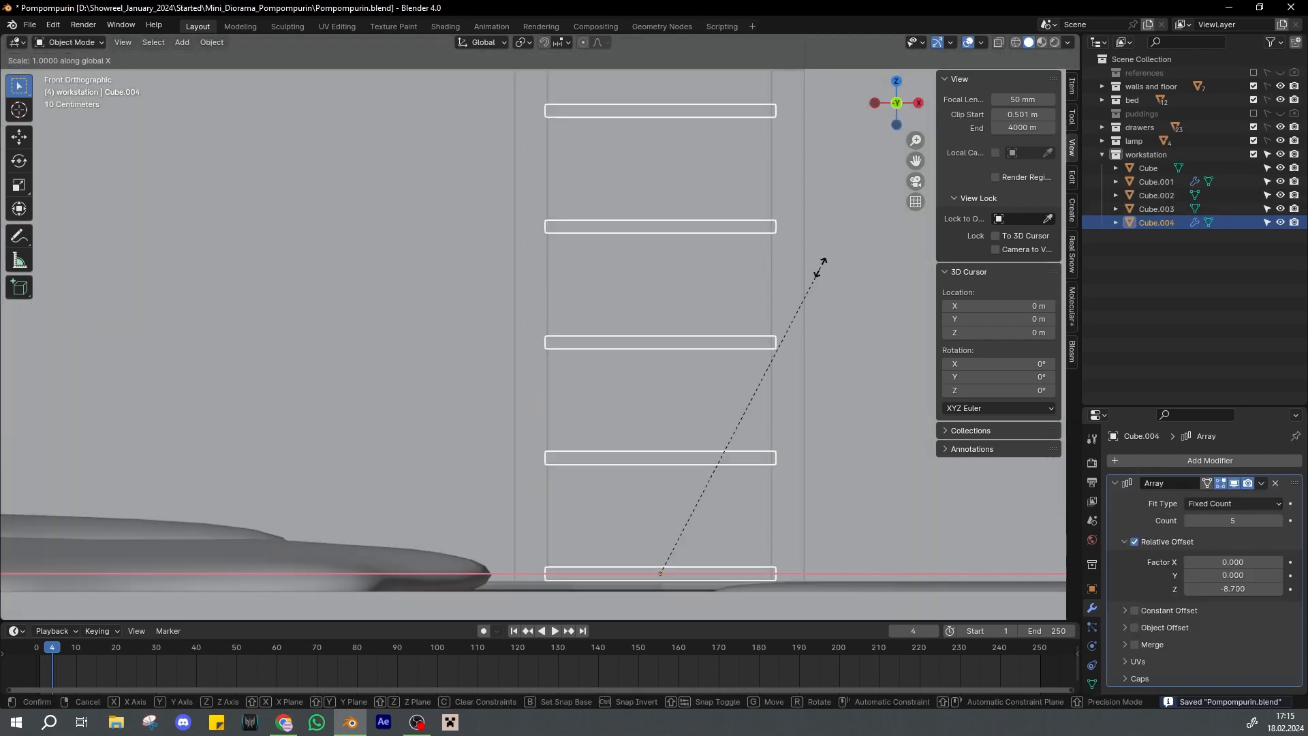
pyautogui.click(815, 268)
# Move the shelves along Y to sit properly between the panels and save
pyautogui.press('Tab')
pyautogui.moveTo(815, 268); pyautogui.dragTo(620, 380, button='middle')
pyautogui.press('Tab')
pyautogui.press('g')
pyautogui.press('y')
pyautogui.click(600, 323)
pyautogui.press('Tab')
pyautogui.scroll(-7, 593, 327)
pyautogui.press('Tab')
pyautogui.hotkey('ctrl', 's')
# Lengthen the desktop by scaling it to about 1.056 along X and save
pyautogui.click(536, 303)
pyautogui.press('s')
pyautogui.press('x')
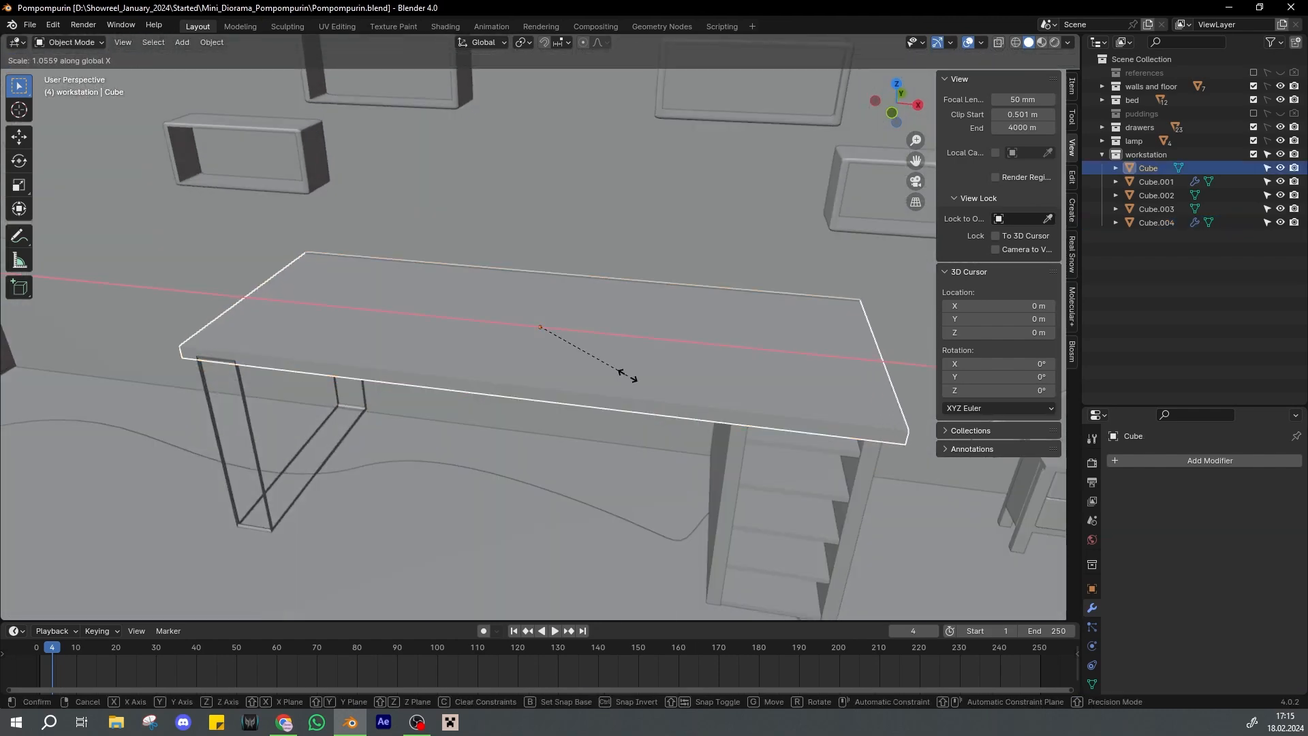
pyautogui.click(628, 375)
pyautogui.hotkey('ctrl', 's')
pyautogui.scroll(-5, 620, 373)
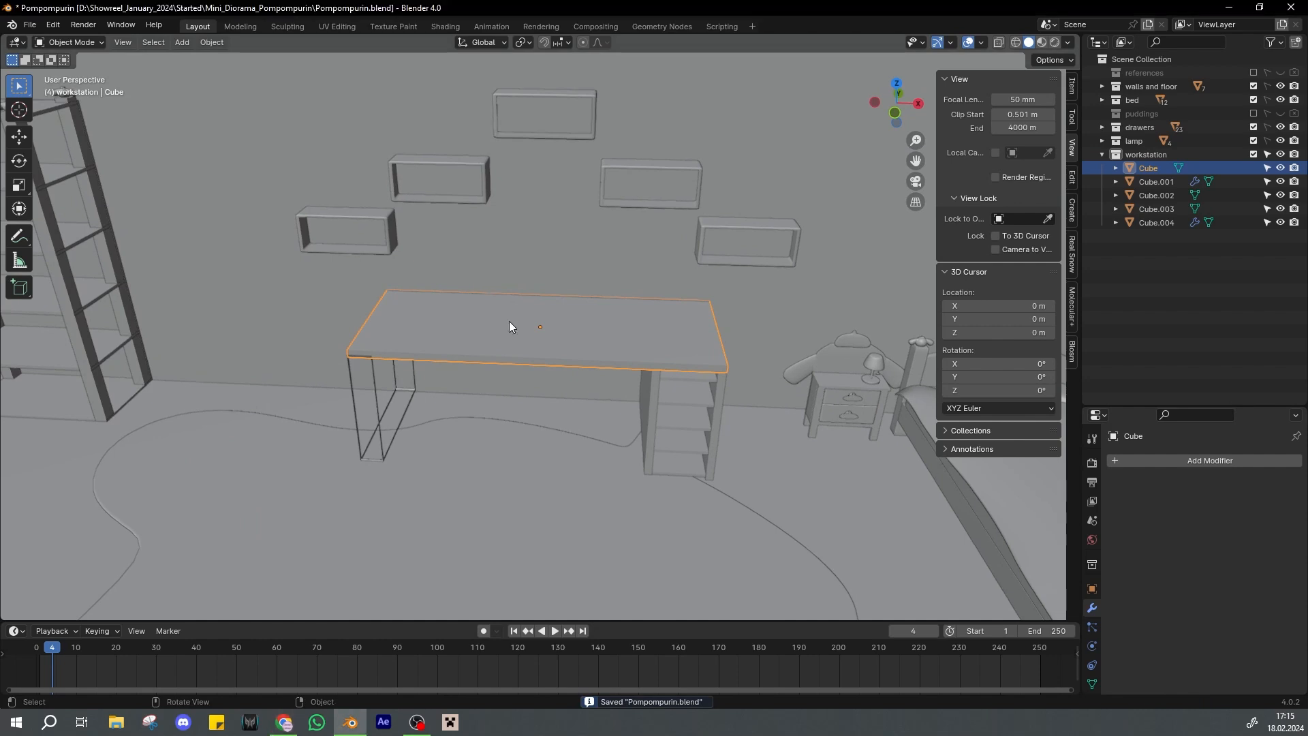
# Subdivide the desktop mesh with 10 cuts and save
pyautogui.scroll(4, 539, 334)
pyautogui.press('Tab')
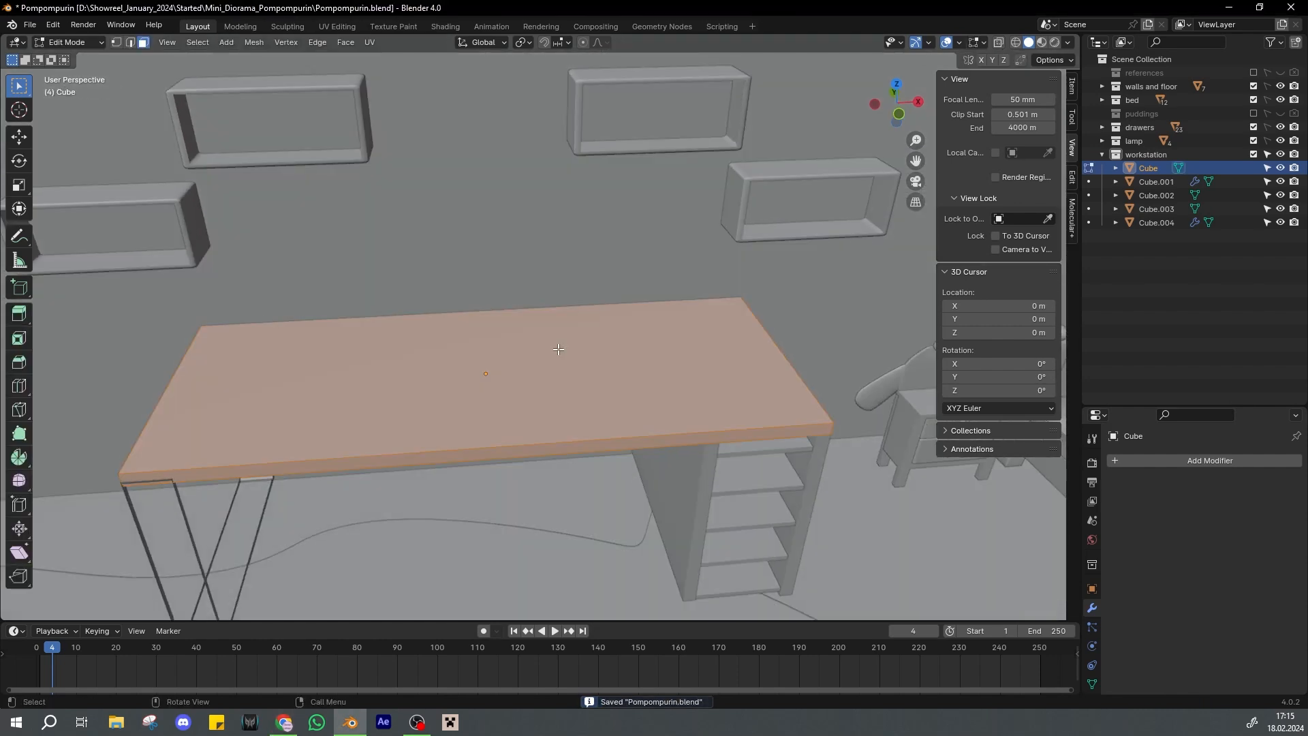
pyautogui.rightClick(542, 360)
pyautogui.click(541, 360)
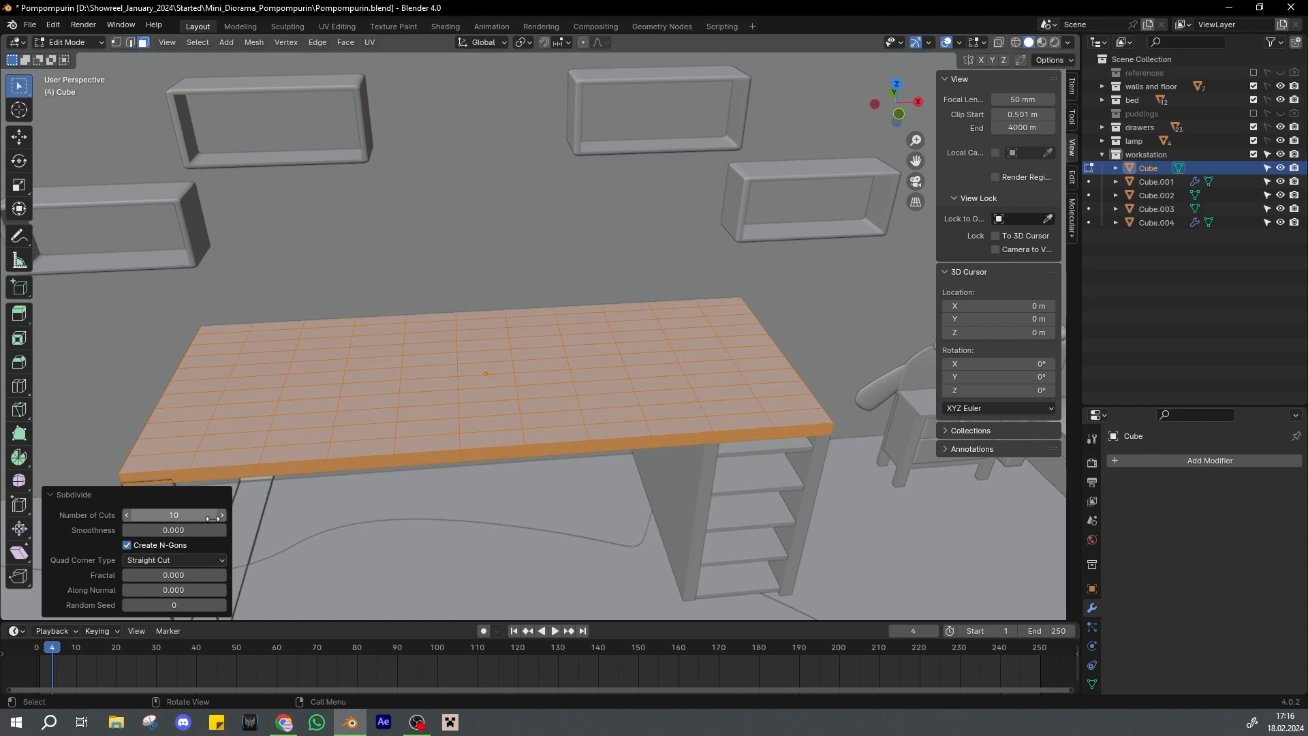
pyautogui.click(531, 334)
pyautogui.hotkey('ctrl', 's')
# Inset one face near the desktop's back right area by about 0.07 m
pyautogui.scroll(2, 531, 333)
pyautogui.moveTo(532, 334); pyautogui.dragTo(519, 327, button='middle')
pyautogui.click(642, 339)
pyautogui.hotkey('ctrl', 's')
pyautogui.moveTo(708, 333); pyautogui.dragTo(721, 338, button='middle')
pyautogui.press('i')
pyautogui.click(715, 335)
pyautogui.scroll(3, 671, 315)
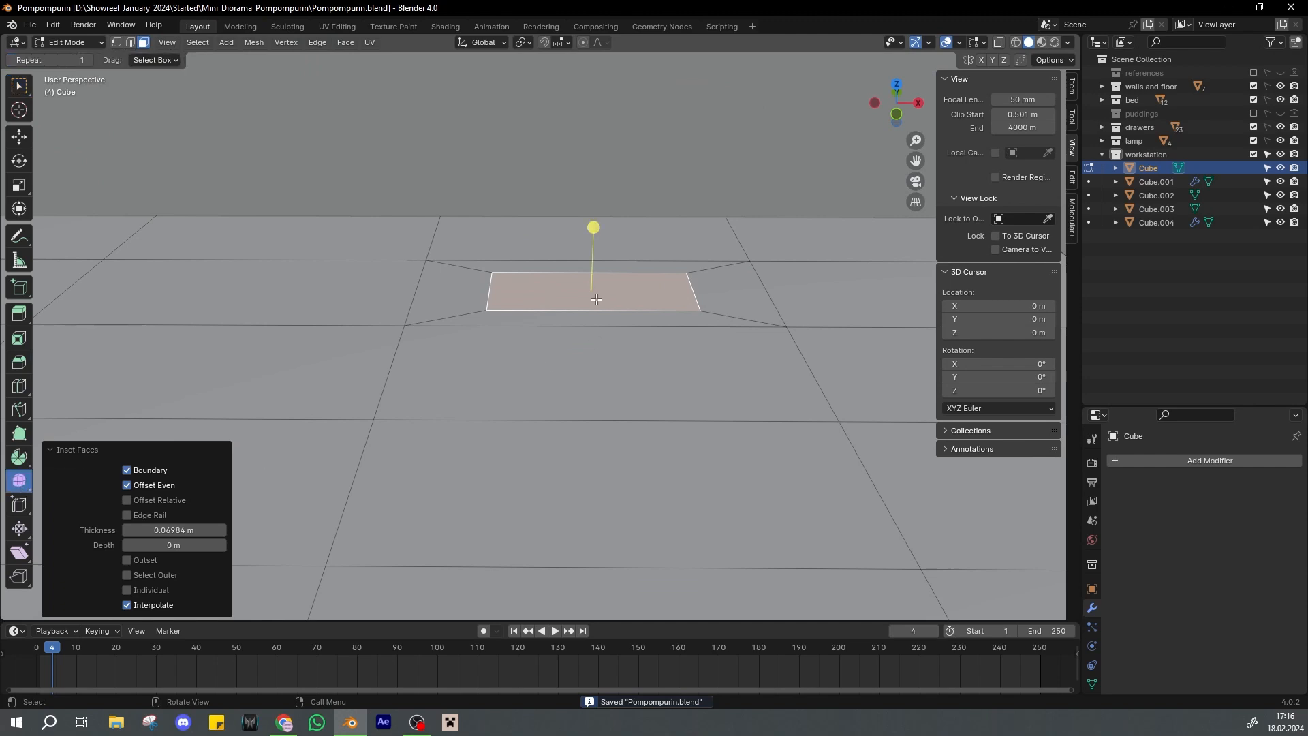
# Apply Smooth Vertices of -0.015 to the inset face, return to the selection tool, and save
pyautogui.moveTo(594, 230); pyautogui.dragTo(624, 289)
pyautogui.click(19, 86)
pyautogui.hotkey('ctrl', 's')
pyautogui.moveTo(581, 293); pyautogui.dragTo(575, 305, button='middle')
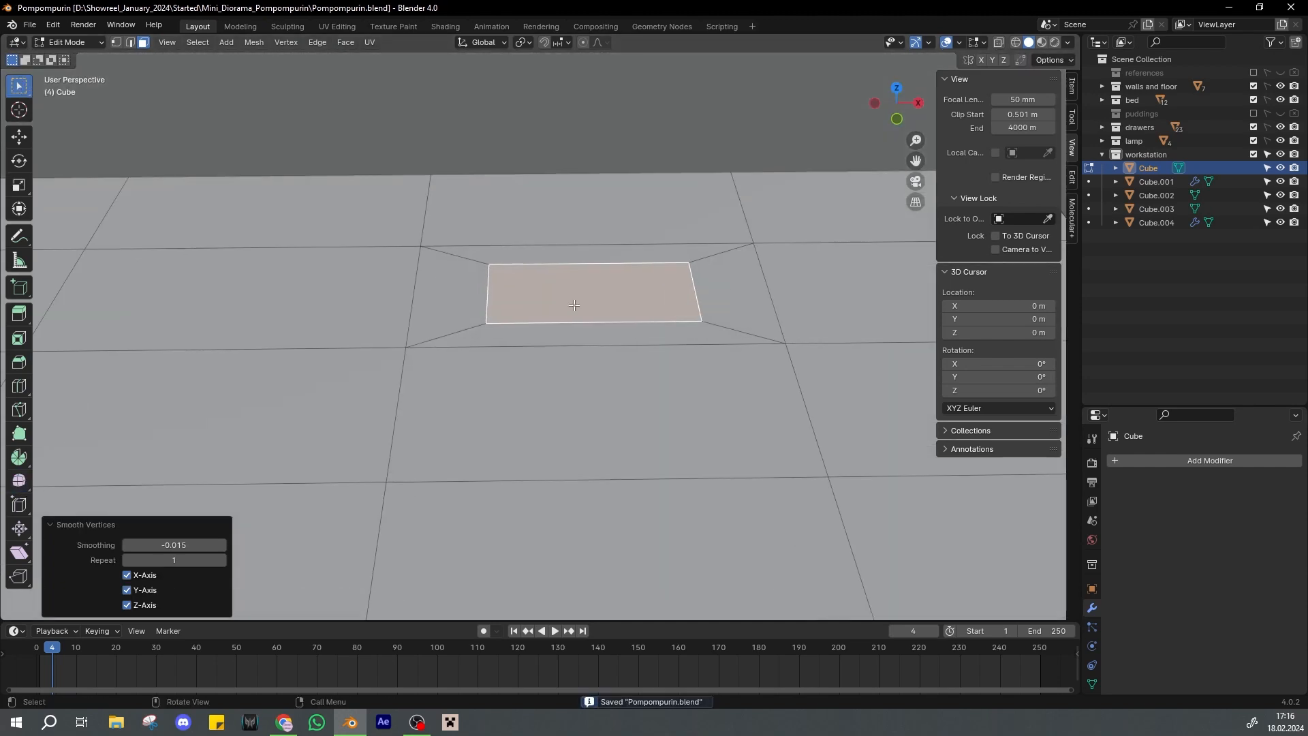
# Add a loop cut through the middle of the inset face and select the inset's border edges
pyautogui.press('2')
pyautogui.click(569, 263)
pyautogui.doubleClick(569, 262)
pyautogui.click(553, 265)
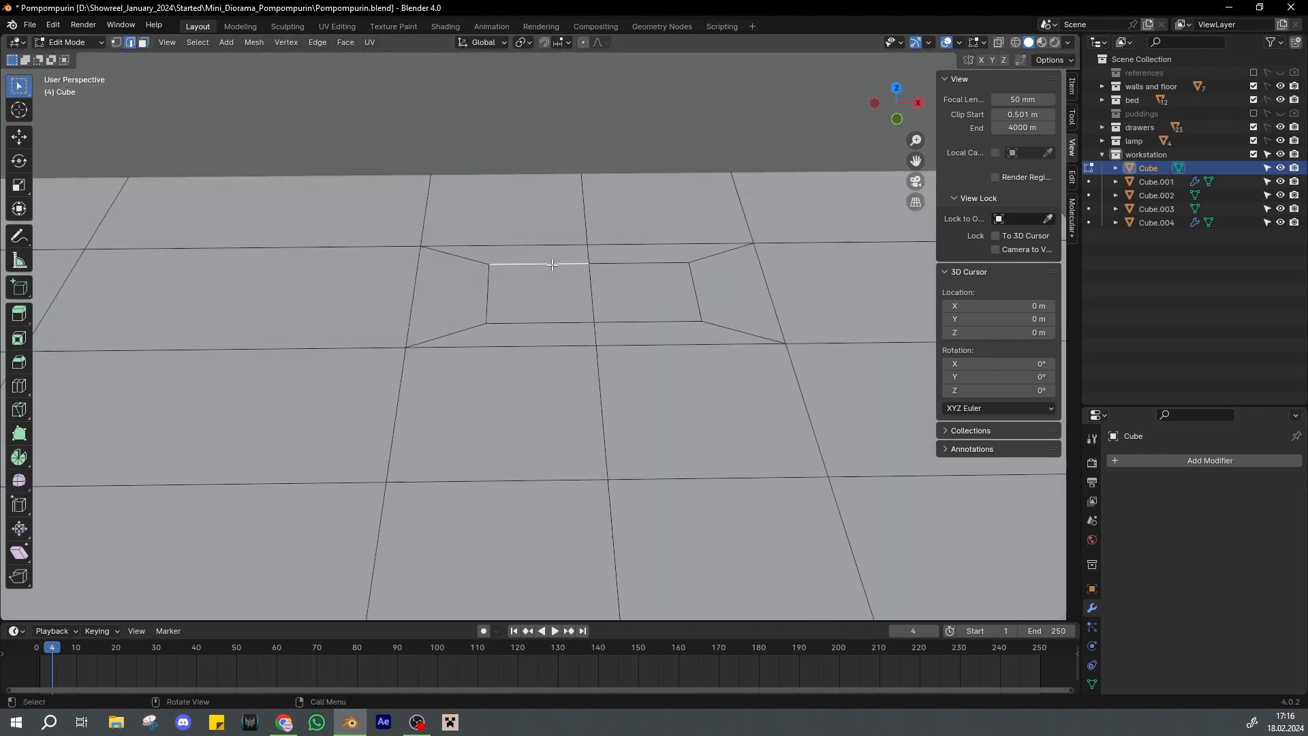
pyautogui.keyDown('shift'); pyautogui.moveTo(634, 259); pyautogui.dragTo(604, 264, button='middle'); pyautogui.keyUp('shift')
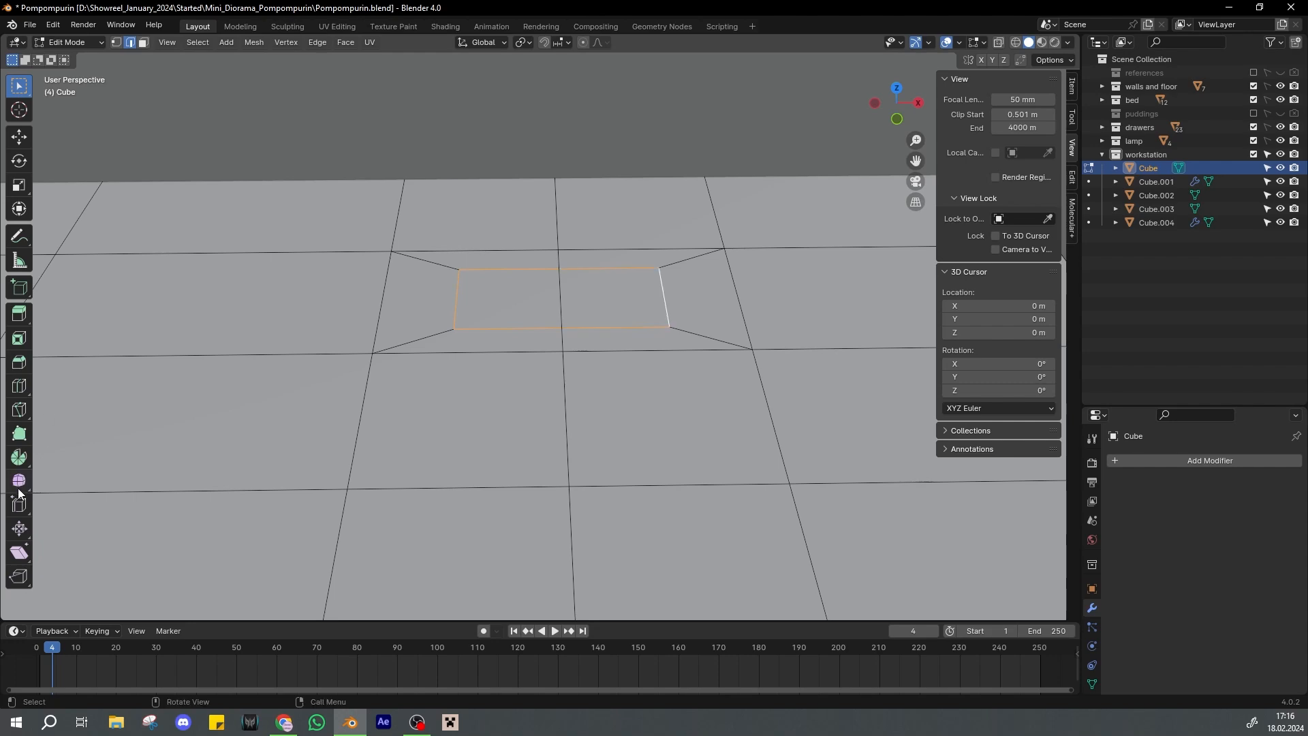
pyautogui.press('3')
pyautogui.hotkey('ctrl', 's')
# Delete the two halves of the inset face to open a hole in the desktop's upper surface, and save
pyautogui.moveTo(561, 245); pyautogui.dragTo(579, 315, button='middle')
pyautogui.click(519, 304)
pyautogui.keyDown('shift'); pyautogui.click(592, 314); pyautogui.keyUp('shift')
pyautogui.scroll(-1, 525, 325)
pyautogui.scroll(2, 553, 354)
pyautogui.press('x')
pyautogui.press('f')
pyautogui.hotkey('ctrl', 's')
pyautogui.click(549, 377)
pyautogui.keyDown('shift'); pyautogui.click(524, 373); pyautogui.keyUp('shift')
pyautogui.click(540, 342)
pyautogui.moveTo(534, 254); pyautogui.dragTo(537, 386, button='middle')
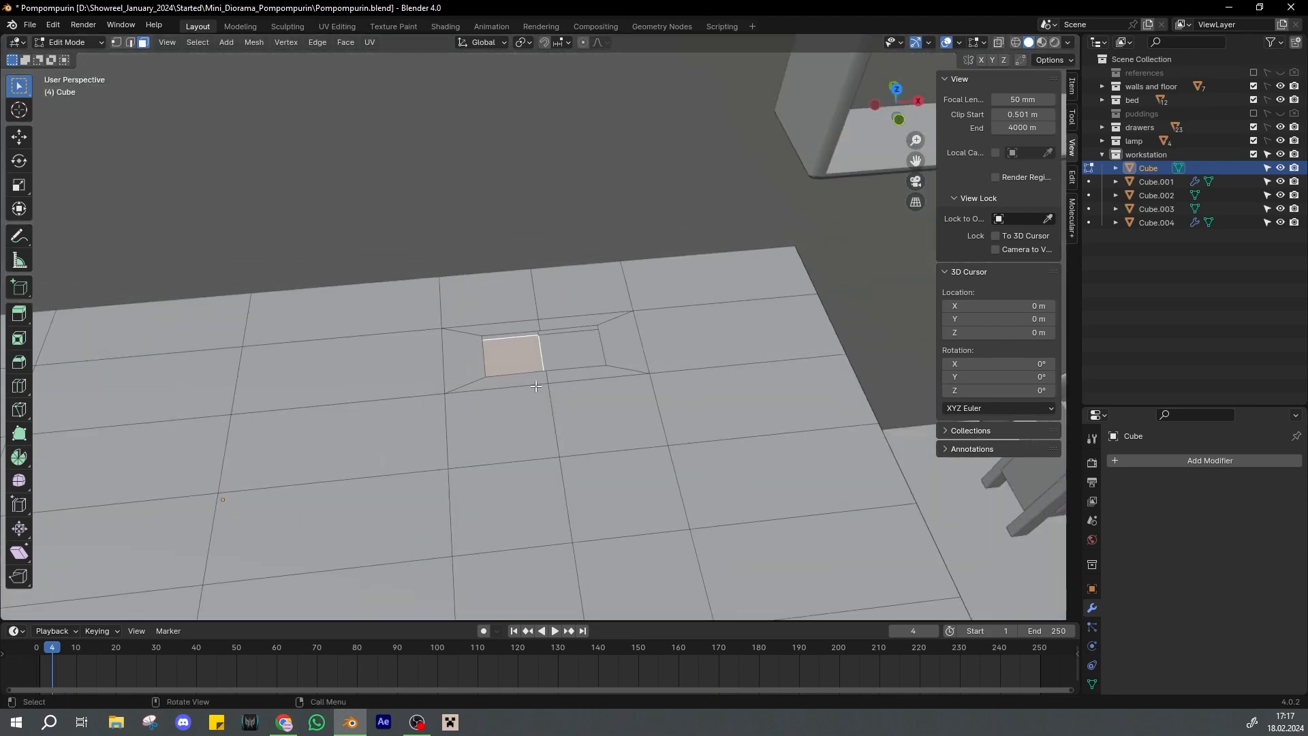
pyautogui.keyDown('alt'); pyautogui.moveTo(536, 387); pyautogui.dragTo(539, 405); pyautogui.keyUp('alt')
pyautogui.scroll(2, 556, 385)
pyautogui.keyDown('shift'); pyautogui.click(569, 370); pyautogui.keyUp('shift')
pyautogui.click(628, 361)
pyautogui.moveTo(627, 361); pyautogui.dragTo(535, 249, button='middle')
pyautogui.hotkey('ctrl', 'z')
pyautogui.hotkey('ctrl', 'z')
# Try to move the selected face at the opening along Z
pyautogui.click(530, 358)
pyautogui.hotkey('ctrl', 's')
pyautogui.press('3')
pyautogui.click(530, 359)
pyautogui.scroll(-4, 530, 358)
pyautogui.click(539, 346)
pyautogui.press('g')
pyautogui.press('z')
pyautogui.rightClick(534, 316)
# Inset the underside face beneath the opening, delete the inset faces, and save
pyautogui.scroll(3, 624, 341)
pyautogui.click(639, 351)
pyautogui.press('i')
pyautogui.click(612, 346)
pyautogui.keyDown('shift'); pyautogui.click(520, 366); pyautogui.keyUp('shift')
pyautogui.press('x')
pyautogui.press('f')
pyautogui.hotkey('ctrl', 's')
# Bridge the upper and lower edge loops of the desktop hole to form its inner walls, and save
pyautogui.press('2')
pyautogui.keyDown('alt'); pyautogui.click(531, 334); pyautogui.keyUp('alt')
pyautogui.keyDown('alt'); pyautogui.click(391, 395); pyautogui.keyUp('alt')
pyautogui.moveTo(393, 395); pyautogui.dragTo(443, 463, button='middle')
pyautogui.keyDown('alt'); pyautogui.keyDown('shift'); pyautogui.click(459, 418); pyautogui.keyUp('shift'); pyautogui.keyUp('alt')
pyautogui.hotkey('ctrl', 's')
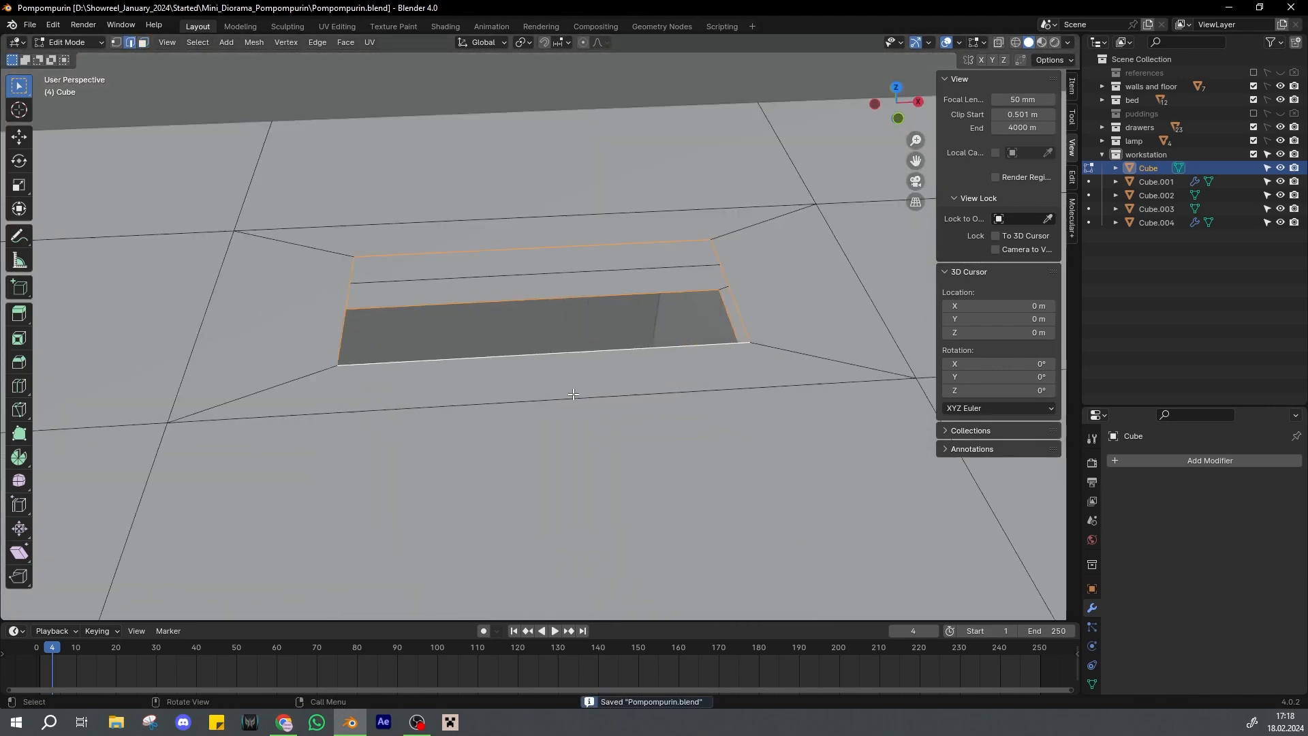
pyautogui.moveTo(574, 393); pyautogui.dragTo(563, 430, button='middle')
pyautogui.rightClick(555, 345)
pyautogui.click(515, 310)
pyautogui.press('s')
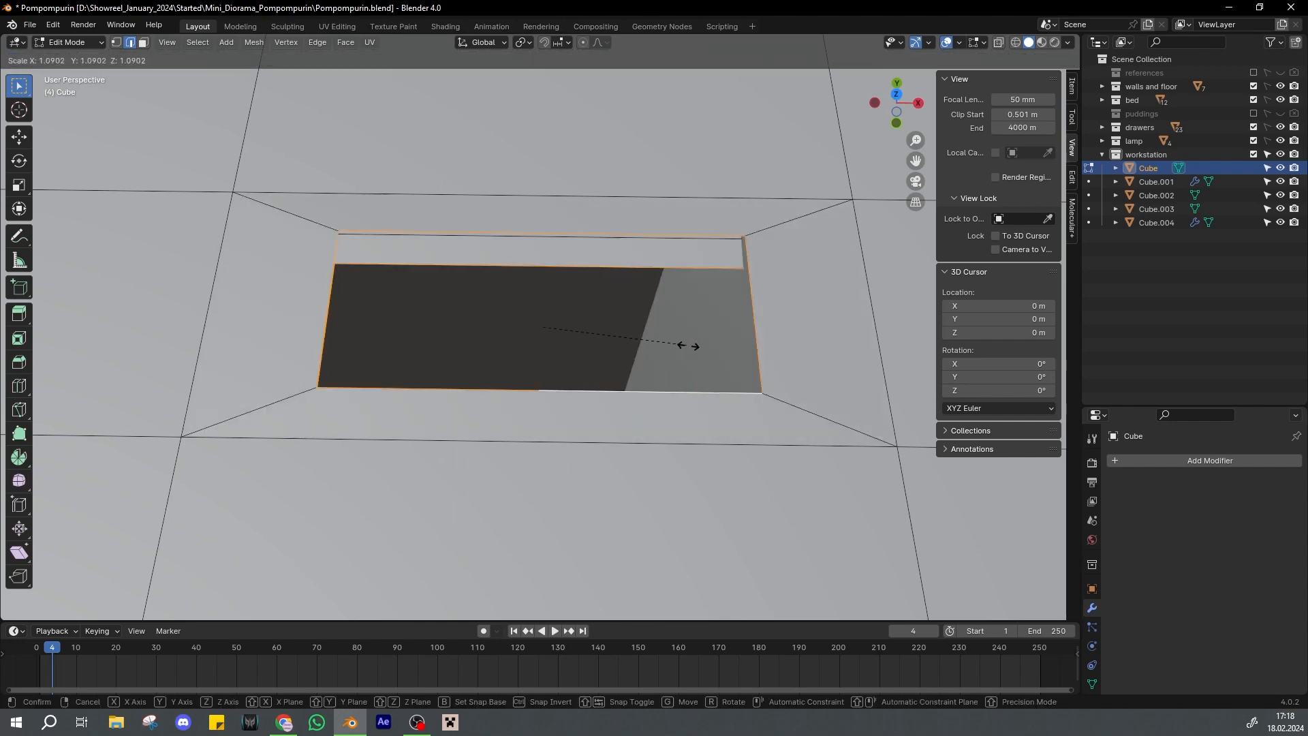
pyautogui.rightClick(671, 343)
pyautogui.hotkey('ctrl', 's')
# Dissolve the extra midpoint vertices on the long sides of the hole and save
pyautogui.click(521, 246)
pyautogui.press('1')
pyautogui.click(525, 248)
pyautogui.moveTo(526, 251); pyautogui.dragTo(543, 109, button='middle')
pyautogui.keyDown('shift'); pyautogui.click(535, 381); pyautogui.keyUp('shift')
pyautogui.keyDown('shift'); pyautogui.click(548, 349); pyautogui.keyUp('shift')
pyautogui.moveTo(548, 349); pyautogui.dragTo(534, 401, button='middle')
pyautogui.press('x')
pyautogui.click(528, 448)
pyautogui.hotkey('ctrl', 's')
# Dissolve the extra vertices on the short sides of the hole, return to Object Mode, and save
pyautogui.moveTo(486, 258); pyautogui.dragTo(424, 160, button='middle')
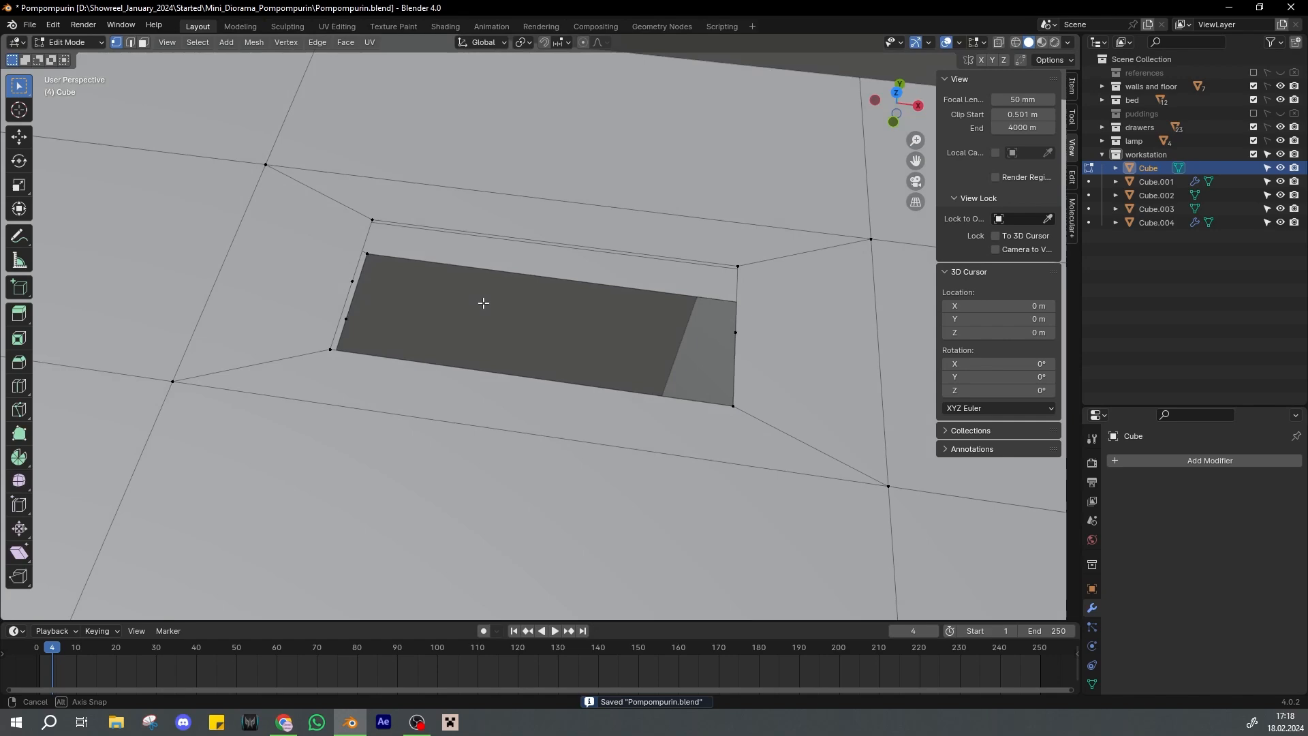
pyautogui.click(342, 311)
pyautogui.moveTo(526, 242); pyautogui.dragTo(594, 389, button='middle')
pyautogui.keyDown('shift'); pyautogui.click(715, 316); pyautogui.keyUp('shift')
pyautogui.press('x')
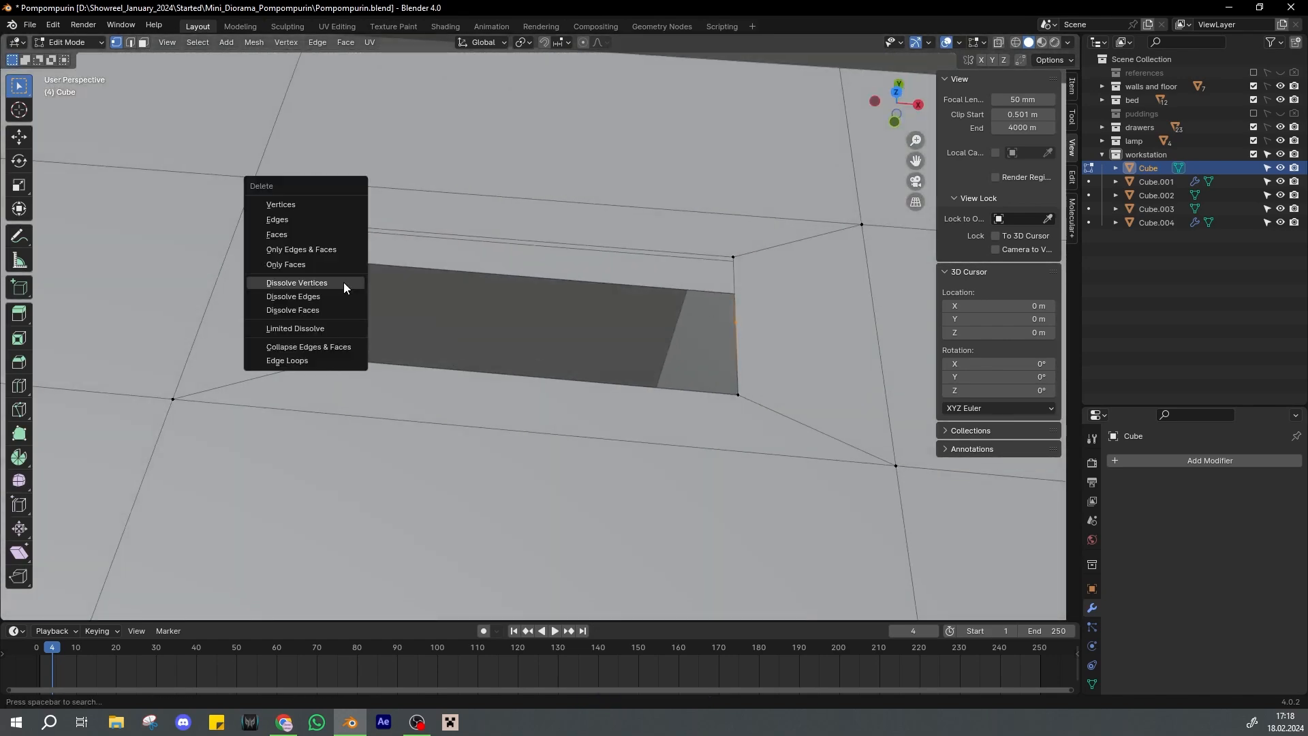
pyautogui.click(344, 282)
pyautogui.hotkey('ctrl', 's')
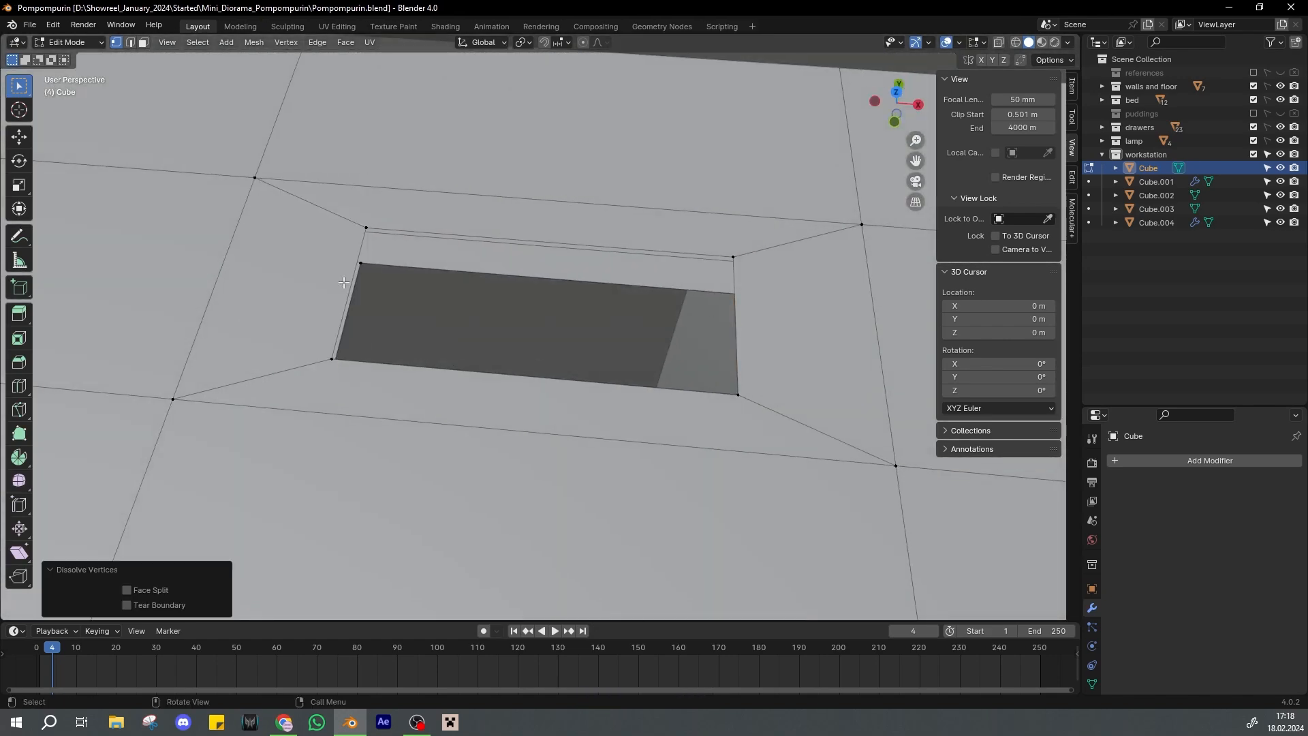
pyautogui.press('Tab')
pyautogui.hotkey('ctrl', 's')
pyautogui.scroll(-6, 505, 331)
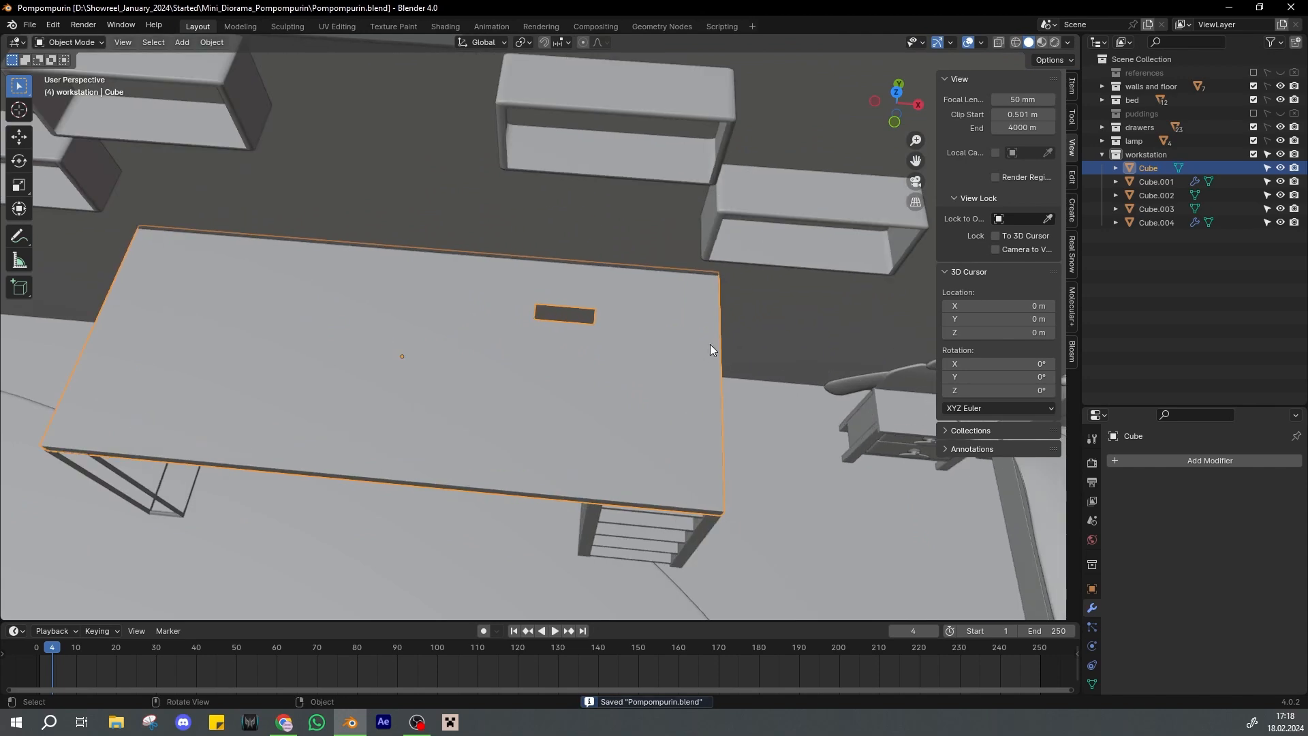
# Add a Subdivision Surface modifier to the desktop with viewport and render levels at 3, and save
pyautogui.click(1126, 459)
pyautogui.click(1126, 460)
pyautogui.click(1139, 507)
pyautogui.scroll(2, 684, 364)
pyautogui.click(1233, 525)
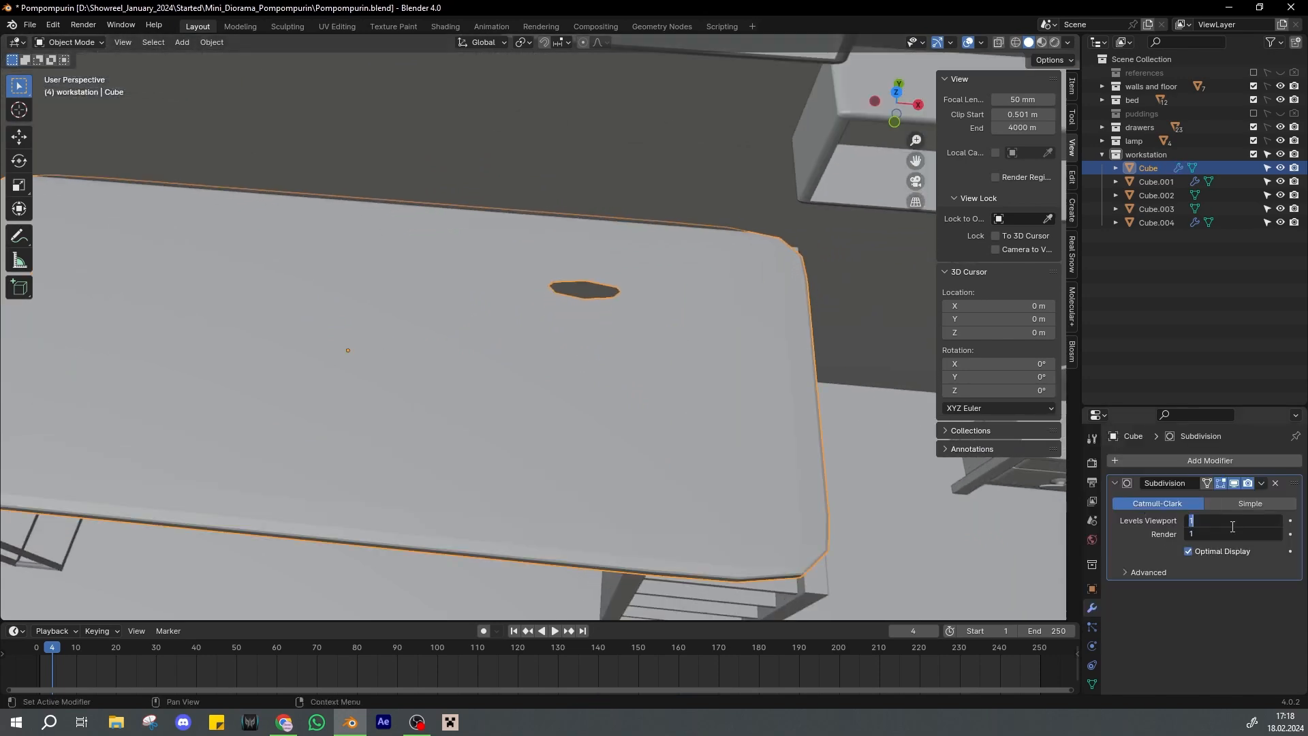
pyautogui.hotkey('ctrl', 's')
# Select the edge loops of the desktop hole in Edit Mode, widen them along the Y axis, and check the rounded opening
pyautogui.scroll(-3, 666, 426)
pyautogui.press('Tab')
pyautogui.scroll(6, 671, 341)
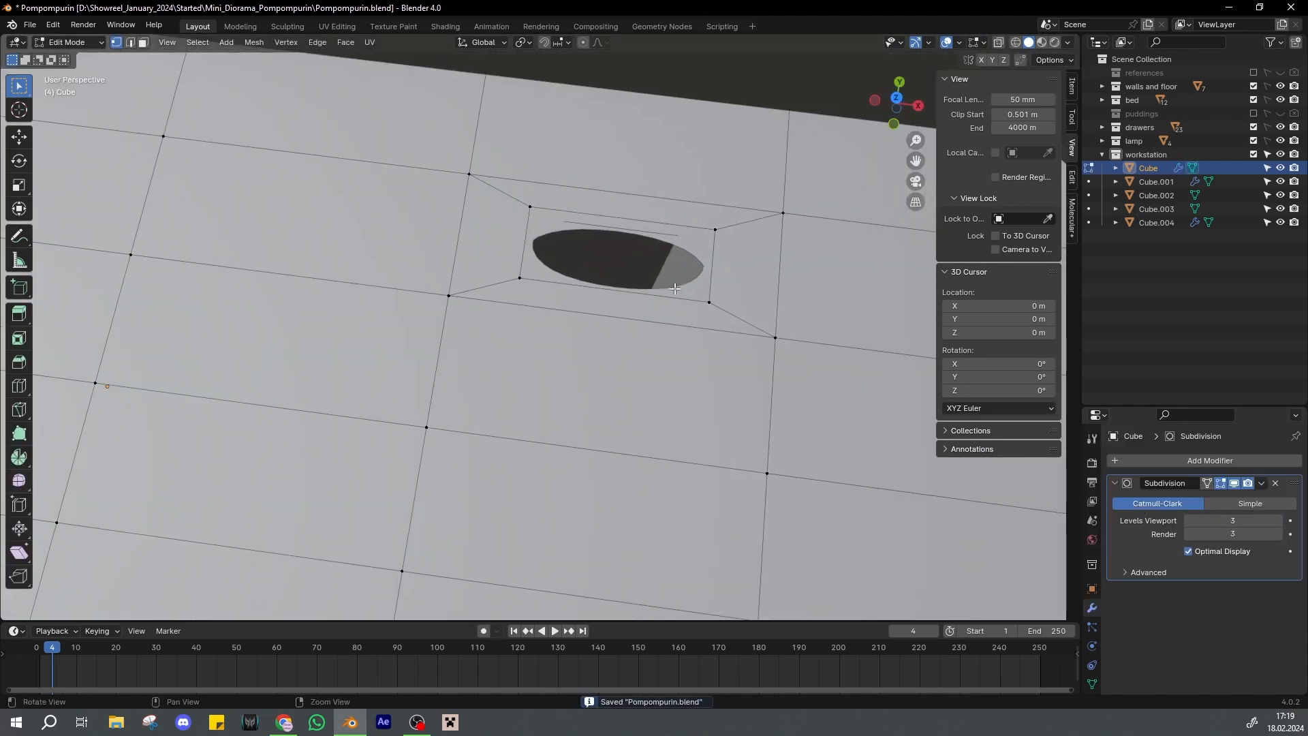
pyautogui.keyDown('alt'); pyautogui.keyDown('shift'); pyautogui.click(612, 238); pyautogui.keyUp('shift'); pyautogui.keyUp('alt')
pyautogui.moveTo(613, 240); pyautogui.dragTo(623, 284, button='middle')
pyautogui.scroll(3, 626, 290)
pyautogui.press('s')
pyautogui.press('z')
pyautogui.rightClick(619, 281)
pyautogui.press('s')
pyautogui.press('y')
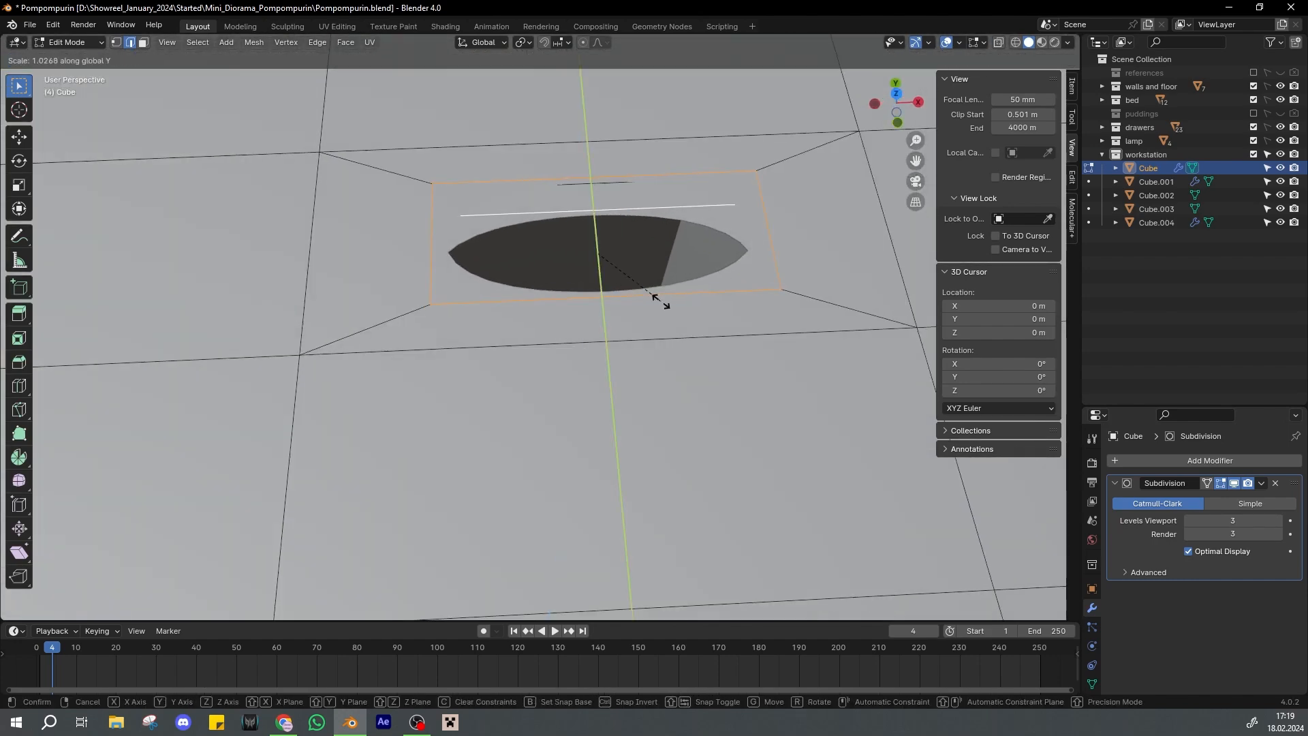
pyautogui.click(689, 314)
pyautogui.press('Tab')
pyautogui.scroll(-3, 690, 315)
# Scale the hole's edge loops uniformly and stretch them further along Y to make the opening rounder
pyautogui.press('Tab')
pyautogui.press('s')
pyautogui.click(670, 304)
pyautogui.press('s')
pyautogui.press('y')
pyautogui.click(684, 317)
pyautogui.press('Tab')
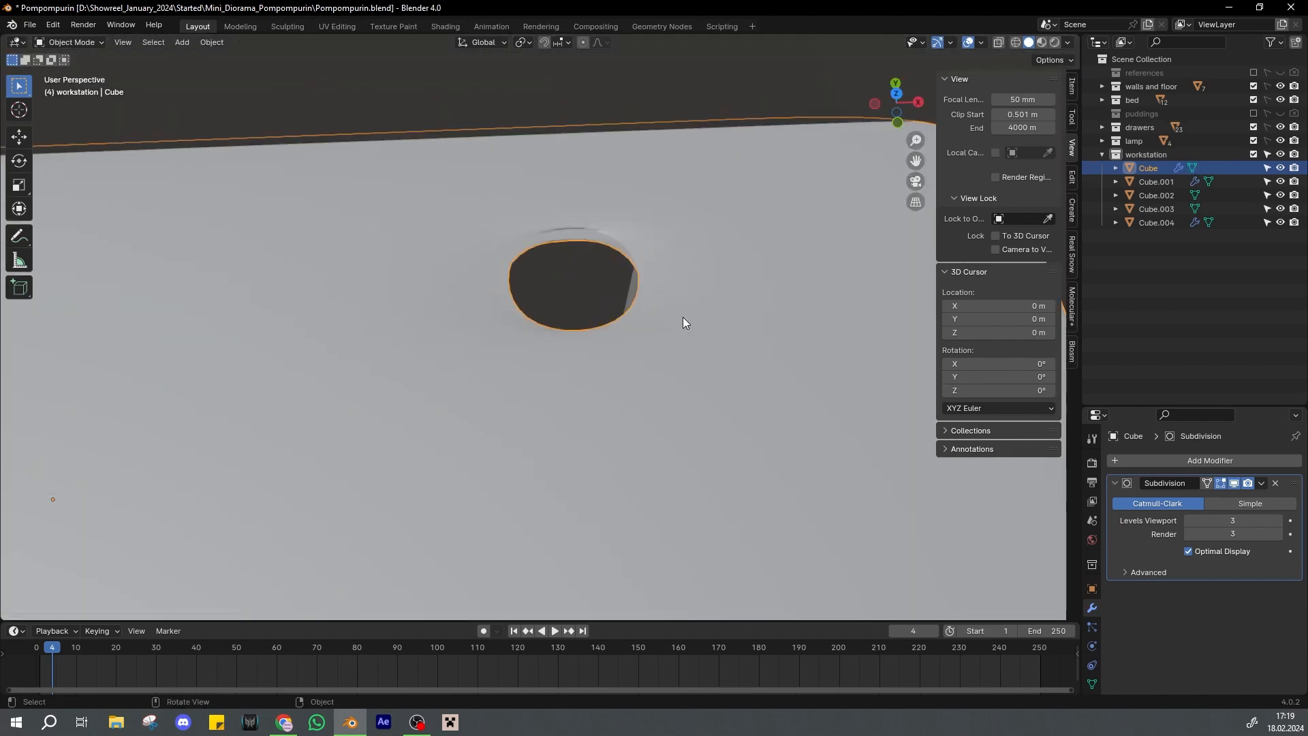
# Save the file and shade the desktop smooth
pyautogui.scroll(-7, 682, 317)
pyautogui.moveTo(683, 317); pyautogui.dragTo(543, 272, button='middle')
pyautogui.hotkey('ctrl', 's')
pyautogui.rightClick(697, 316)
pyautogui.click(697, 316)
pyautogui.scroll(-8, 697, 317)
pyautogui.moveTo(697, 317); pyautogui.dragTo(694, 292, button='middle')
# Add two loop cuts across the desktop near its shelf-side end, sliding them outward to sharpen the corners
pyautogui.press('Tab')
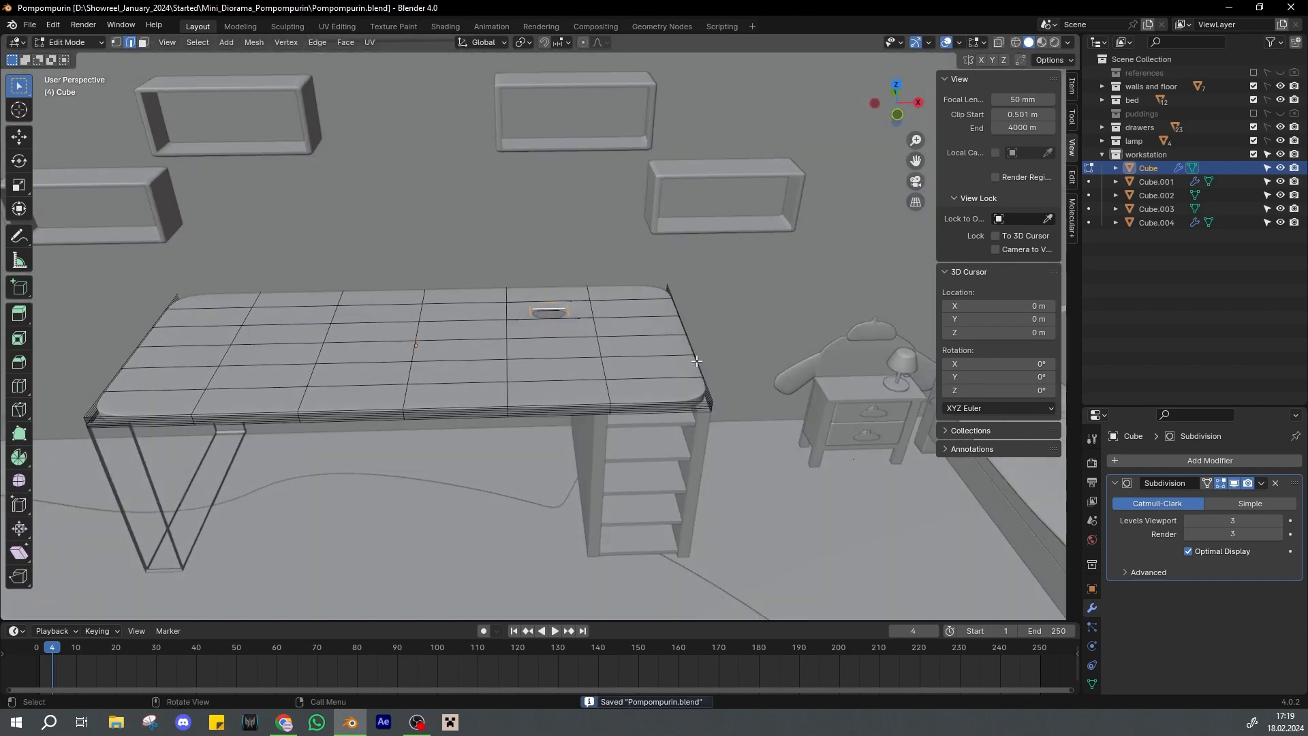
pyautogui.scroll(1, 664, 335)
pyautogui.hotkey('ctrl', 'r')
pyautogui.click(663, 335)
pyautogui.click(683, 344)
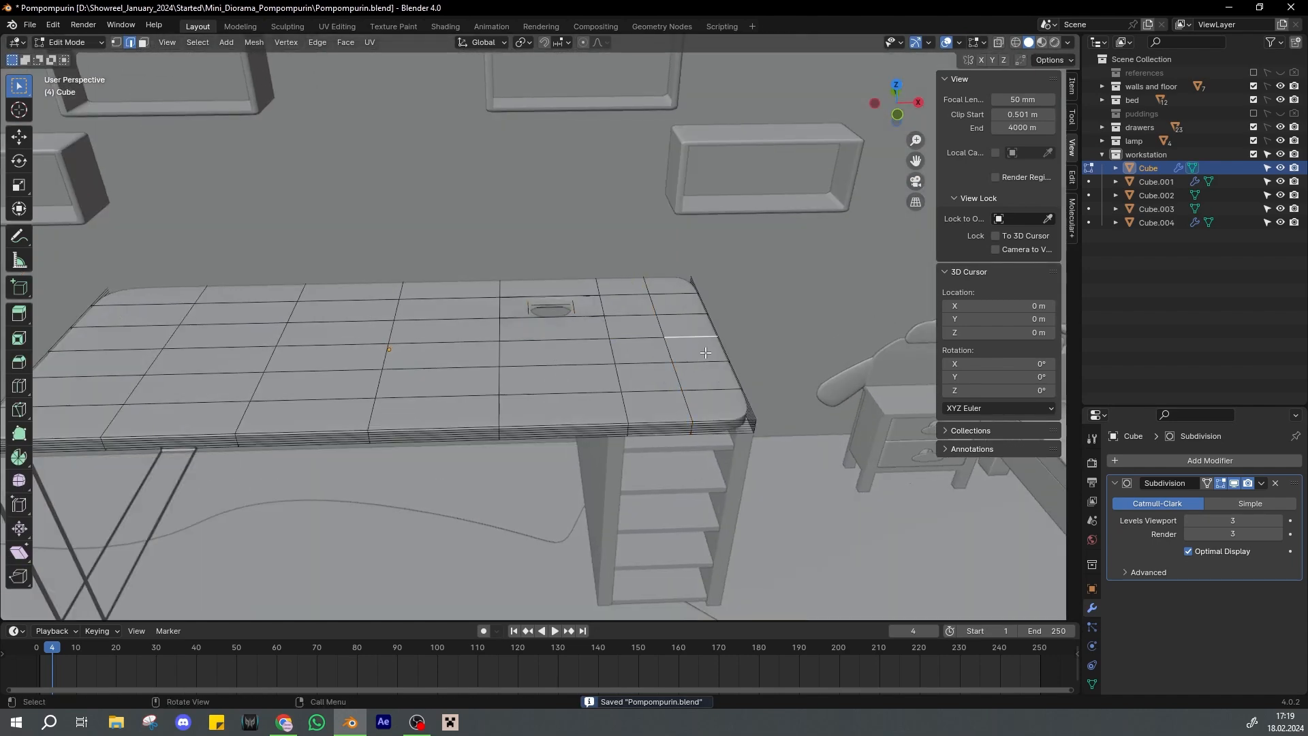
pyautogui.click(727, 389)
pyautogui.click(745, 388)
# Add two loop cuts near the desktop's wireframe-leg end, slide the last one to the edge, and save in Object Mode
pyautogui.keyDown('shift'); pyautogui.moveTo(137, 402); pyautogui.dragTo(533, 379, button='middle'); pyautogui.keyUp('shift')
pyautogui.hotkey('ctrl', 'r')
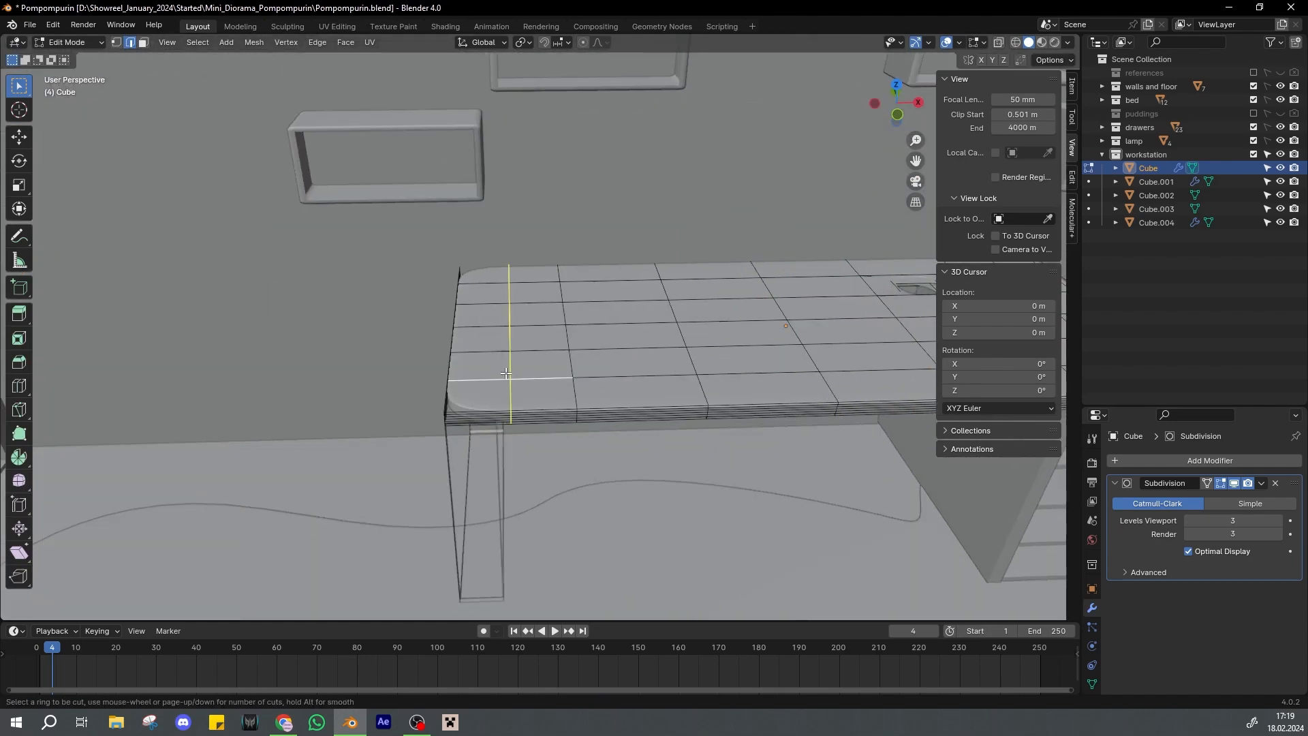
pyautogui.doubleClick(503, 384)
pyautogui.hotkey('ctrl', 'r')
pyautogui.click(484, 384)
pyautogui.click(461, 383)
pyautogui.press('Tab')
pyautogui.scroll(-4, 593, 410)
pyautogui.moveTo(599, 412); pyautogui.dragTo(612, 357, button='middle')
pyautogui.hotkey('ctrl', 's')
# Add a Bevel modifier to the shelf compartment's left side panel with a 0.01 m amount and 25 segments
pyautogui.click(591, 373)
pyautogui.scroll(3, 600, 368)
pyautogui.click(1158, 463)
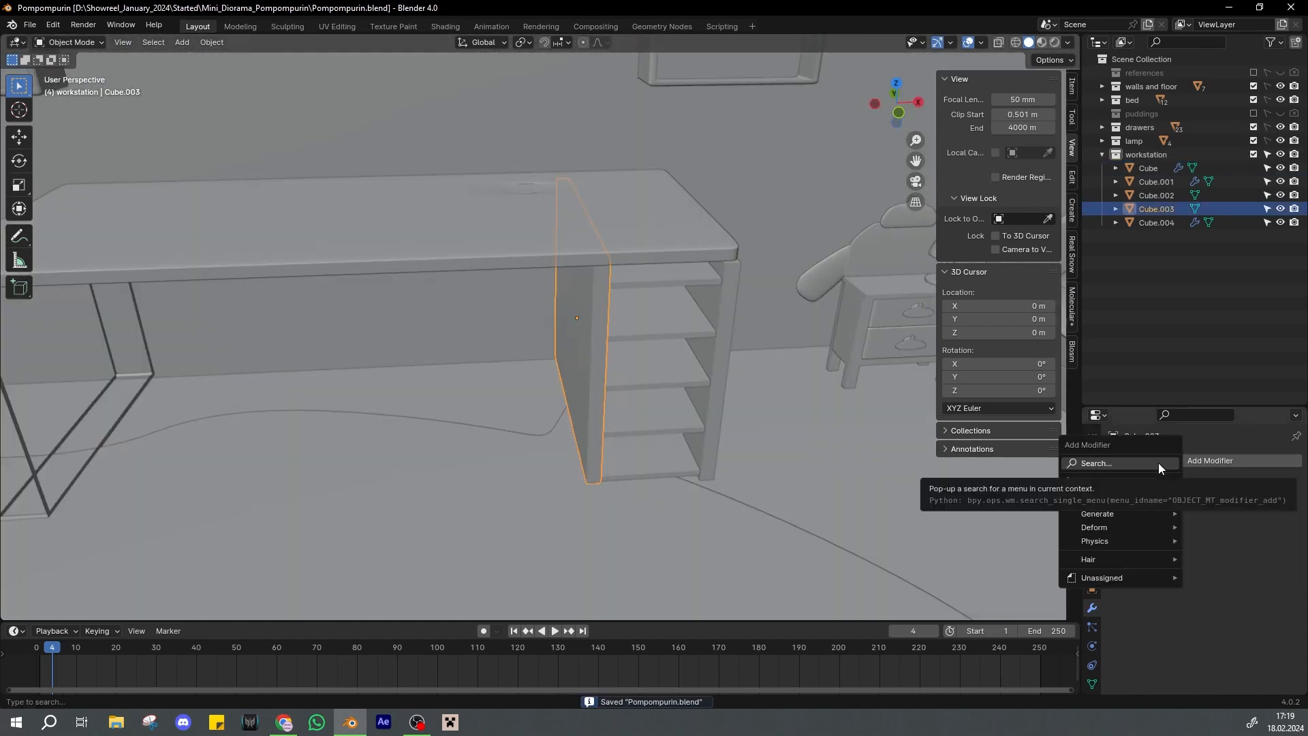
pyautogui.write('bev')
pyautogui.press('Return')
pyautogui.scroll(3, 784, 416)
pyautogui.moveTo(777, 417); pyautogui.dragTo(758, 391, button='middle')
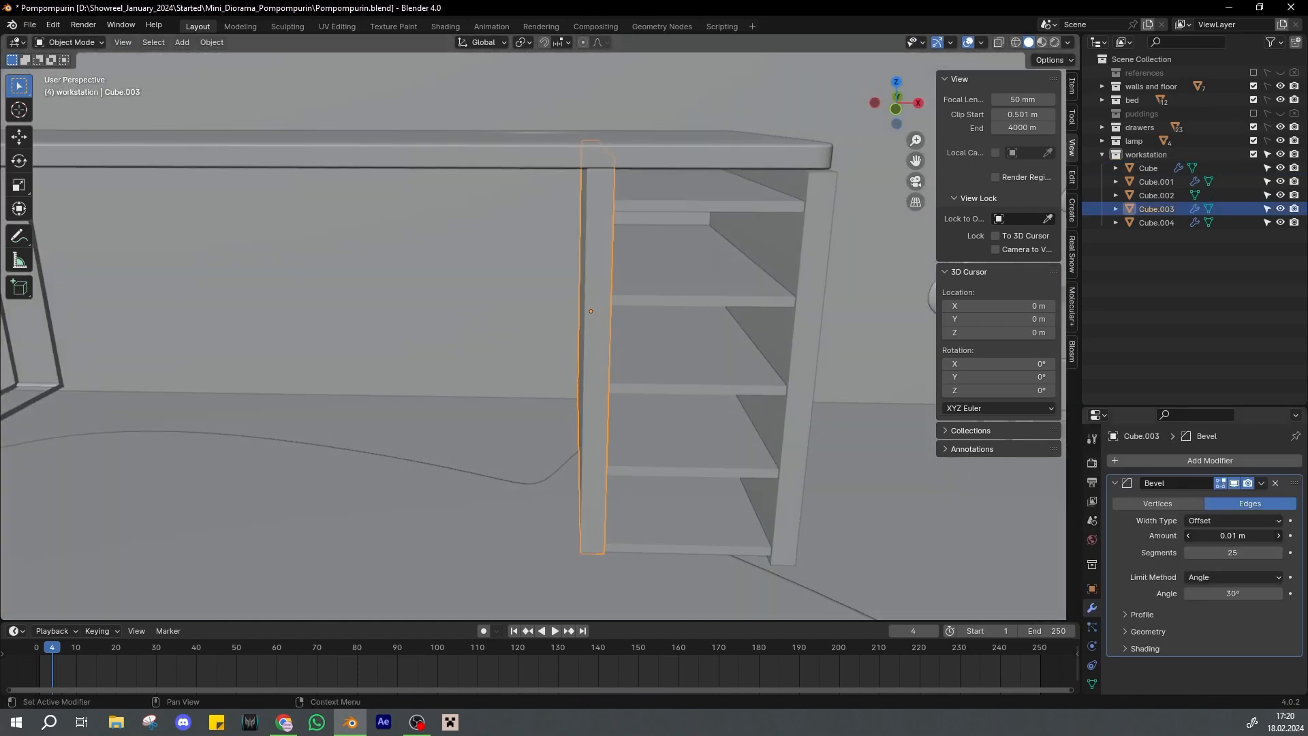
# Increase the left side panel's bevel amount to 0.04 m, check it in front view, and save
pyautogui.click(1116, 483)
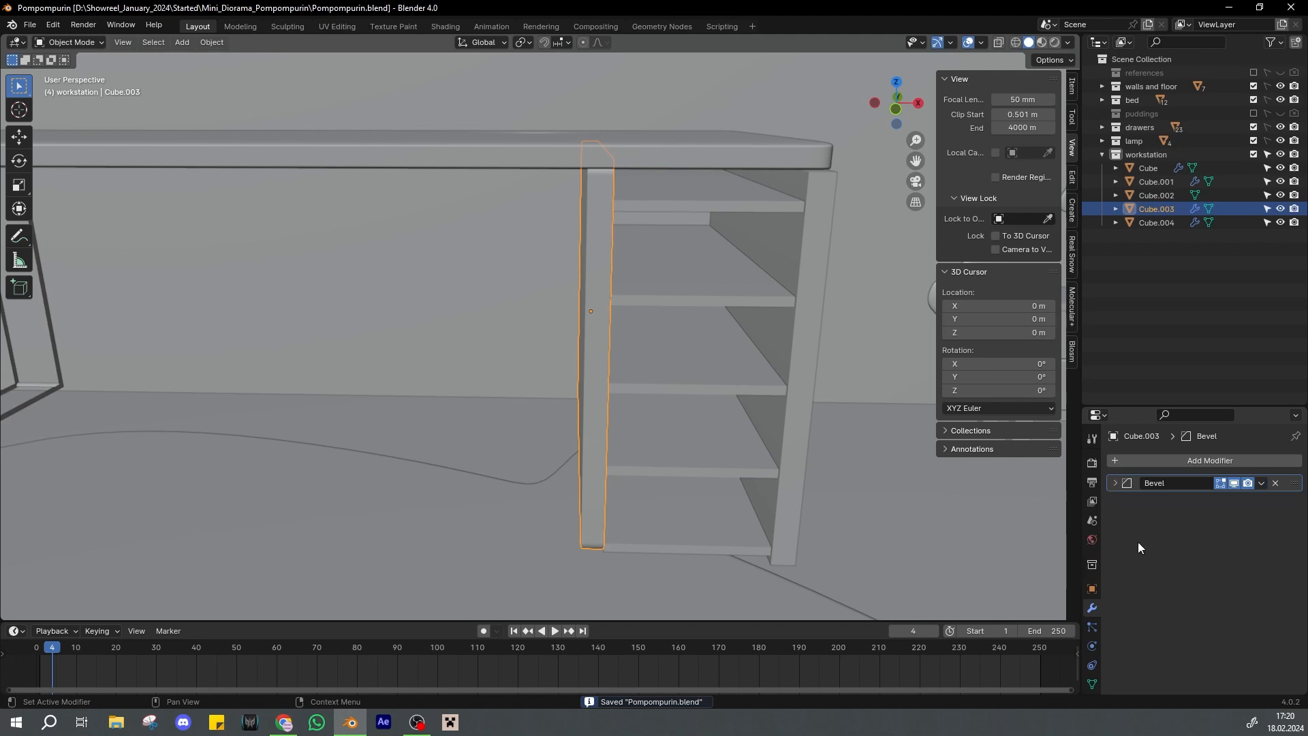
pyautogui.click(1118, 484)
pyautogui.hotkey('ctrl', 's')
pyautogui.moveTo(613, 409); pyautogui.dragTo(668, 392, button='middle')
pyautogui.press('KP_1')
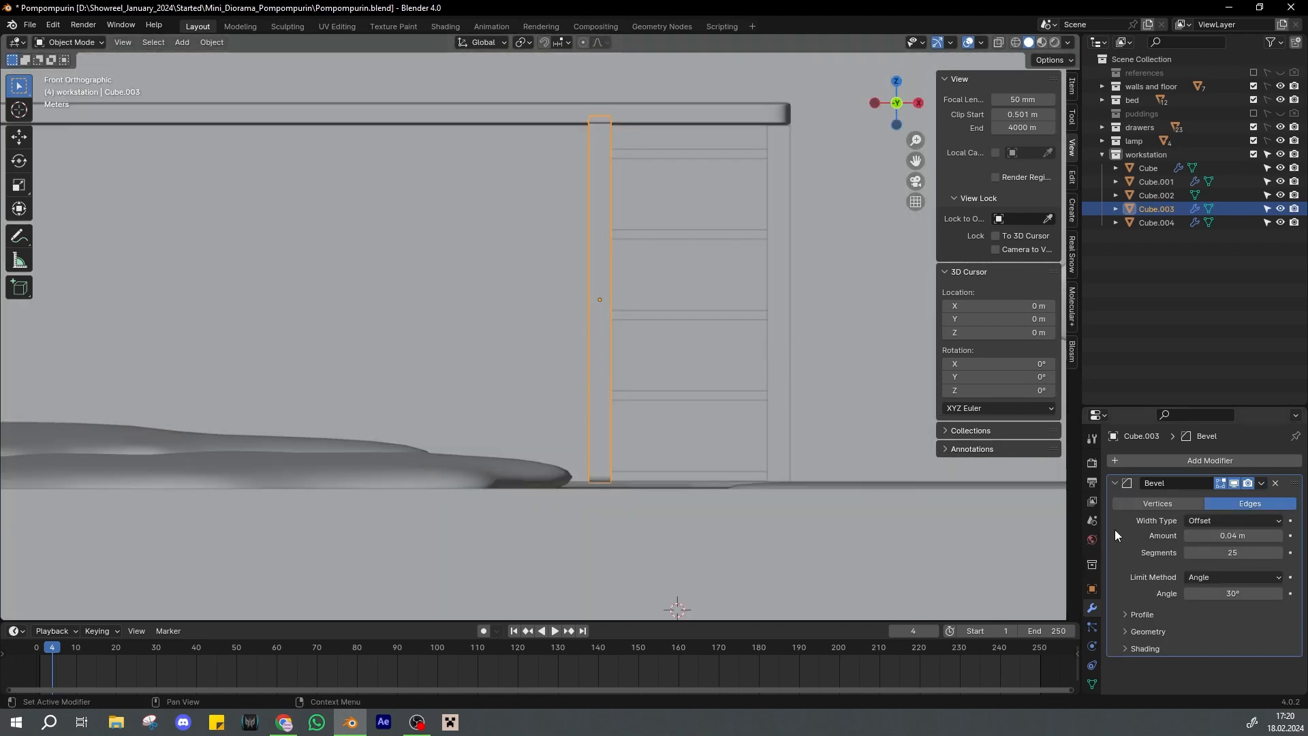
pyautogui.hotkey('ctrl', 's')
# Add a Bevel modifier to the compartment's right side panel with a 0.07 m amount and 25 segments
pyautogui.click(786, 374)
pyautogui.click(1159, 460)
pyautogui.press('space')
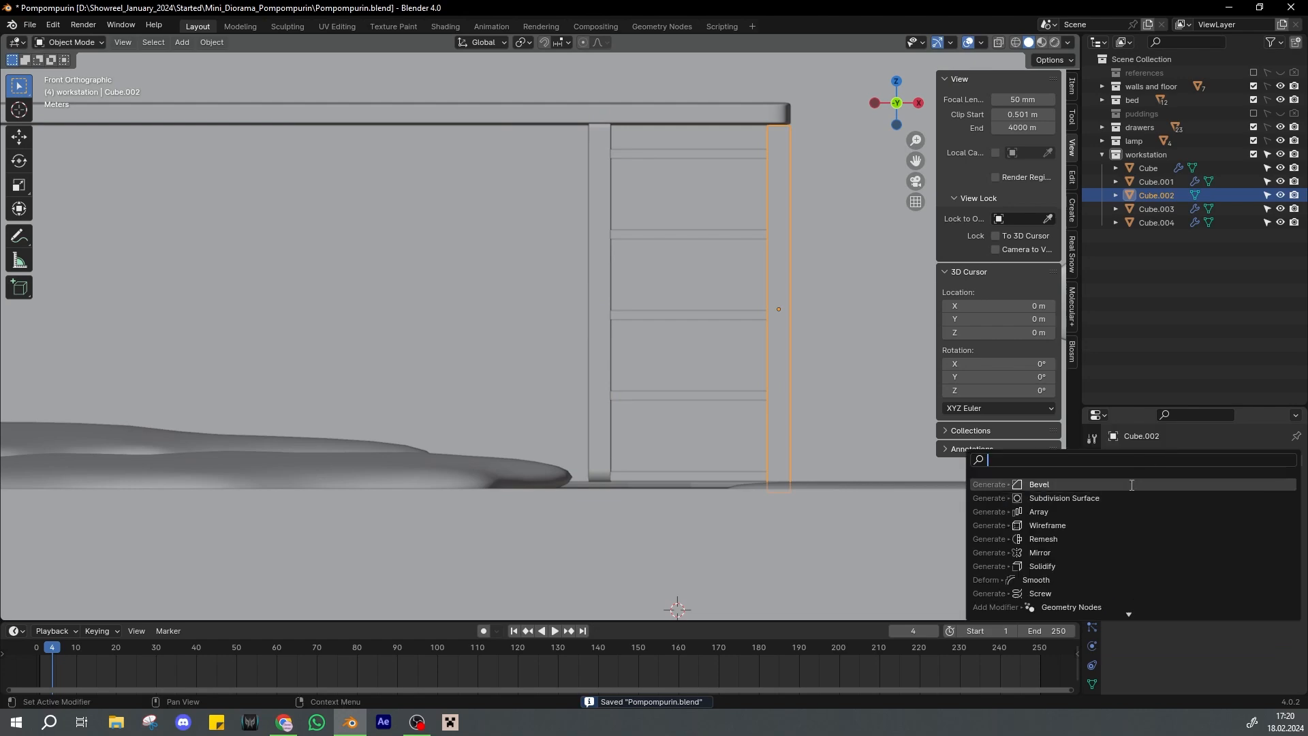
pyautogui.click(1132, 485)
pyautogui.click(1223, 536)
pyautogui.write('0.07')
pyautogui.click(600, 381)
pyautogui.click(781, 369)
pyautogui.click(1223, 553)
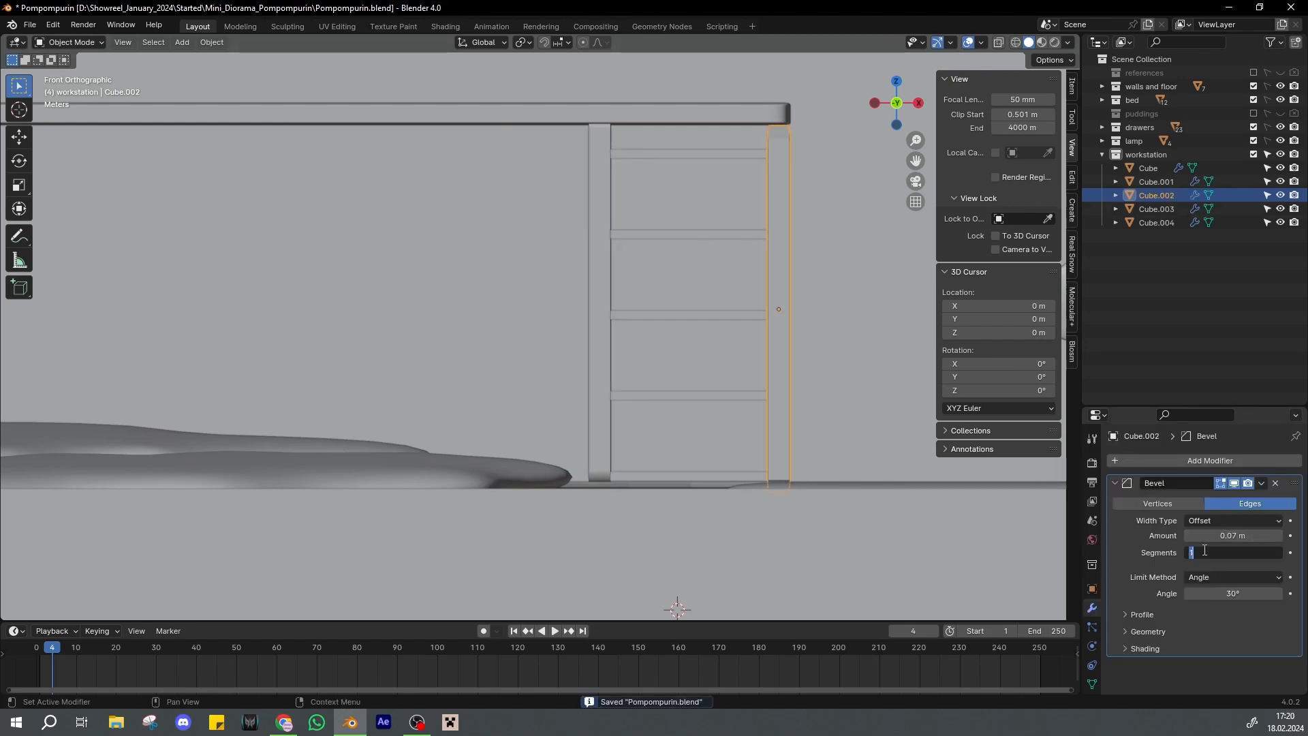
pyautogui.write('25')
pyautogui.press('Return')
# Move the right side panel up about 0.07 m along Z to meet the desktop's underside, and save
pyautogui.moveTo(736, 306); pyautogui.dragTo(650, 324, button='middle')
pyautogui.press('g')
pyautogui.press('z')
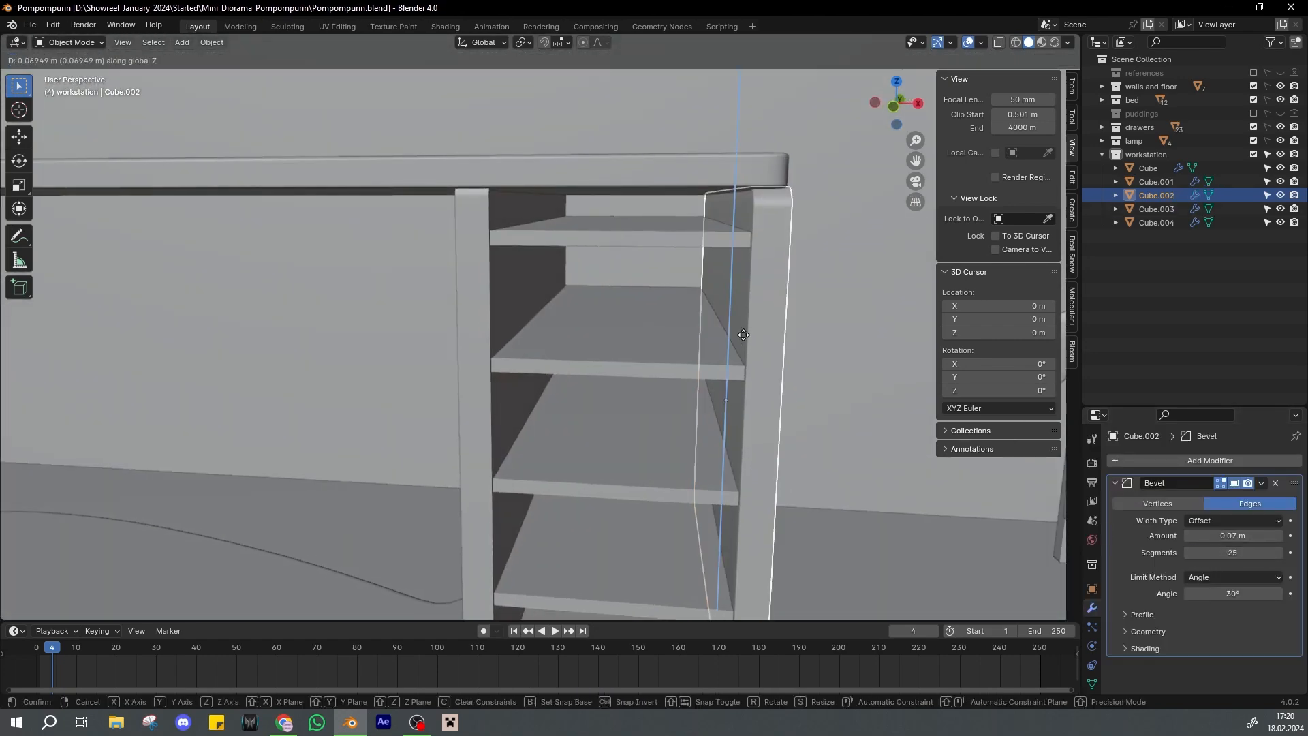
pyautogui.click(746, 334)
pyautogui.press('KP_1')
pyautogui.moveTo(746, 334)
pyautogui.mouseDown(button='middle')
pyautogui.moveTo(615, 326)
pyautogui.moveTo(683, 315)
pyautogui.mouseUp(button='middle')
pyautogui.hotkey('ctrl', 's')
# Shade both side panels of the shelf compartment smooth
pyautogui.rightClick(616, 326)
pyautogui.click(615, 326)
pyautogui.click(545, 300)
pyautogui.rightClick(545, 300)
pyautogui.click(545, 300)
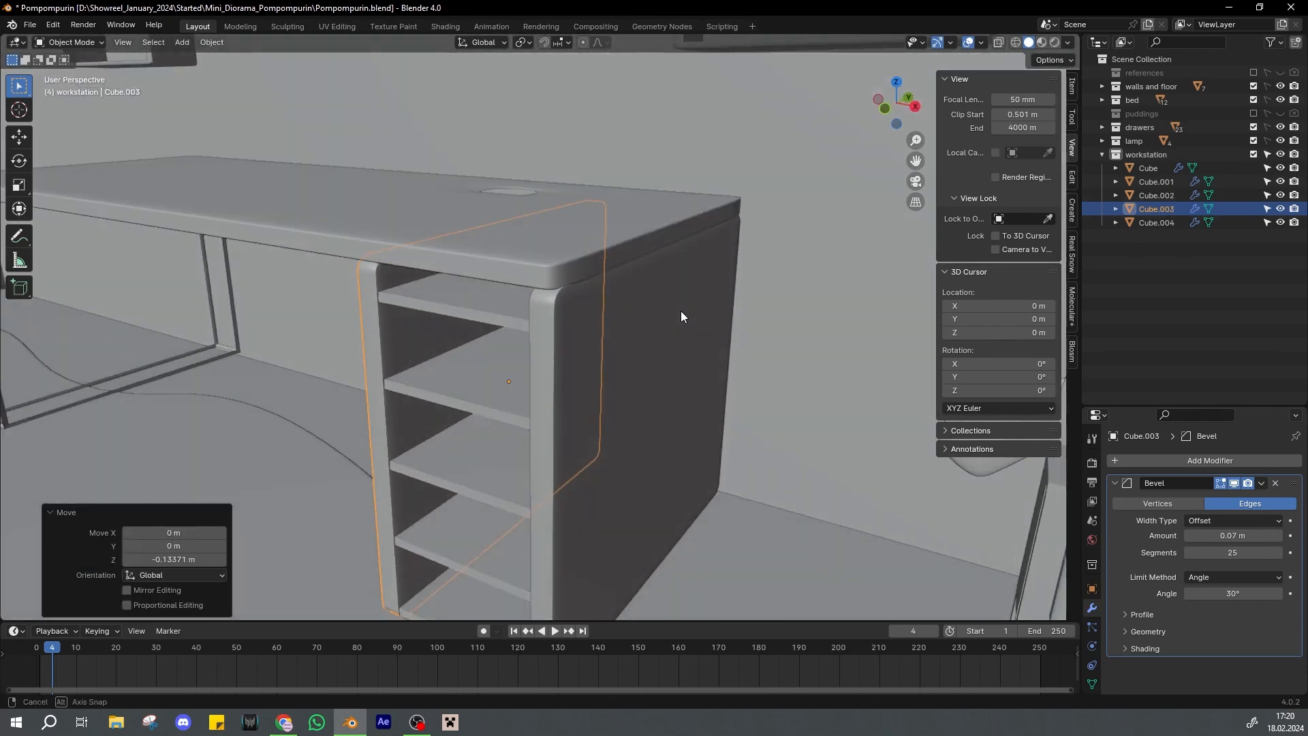
# Shift the right side panel along X in top view to align it with the desktop's end, and save
pyautogui.press('KP_7')
pyautogui.click(675, 318)
pyautogui.hotkey('ctrl', 'z')
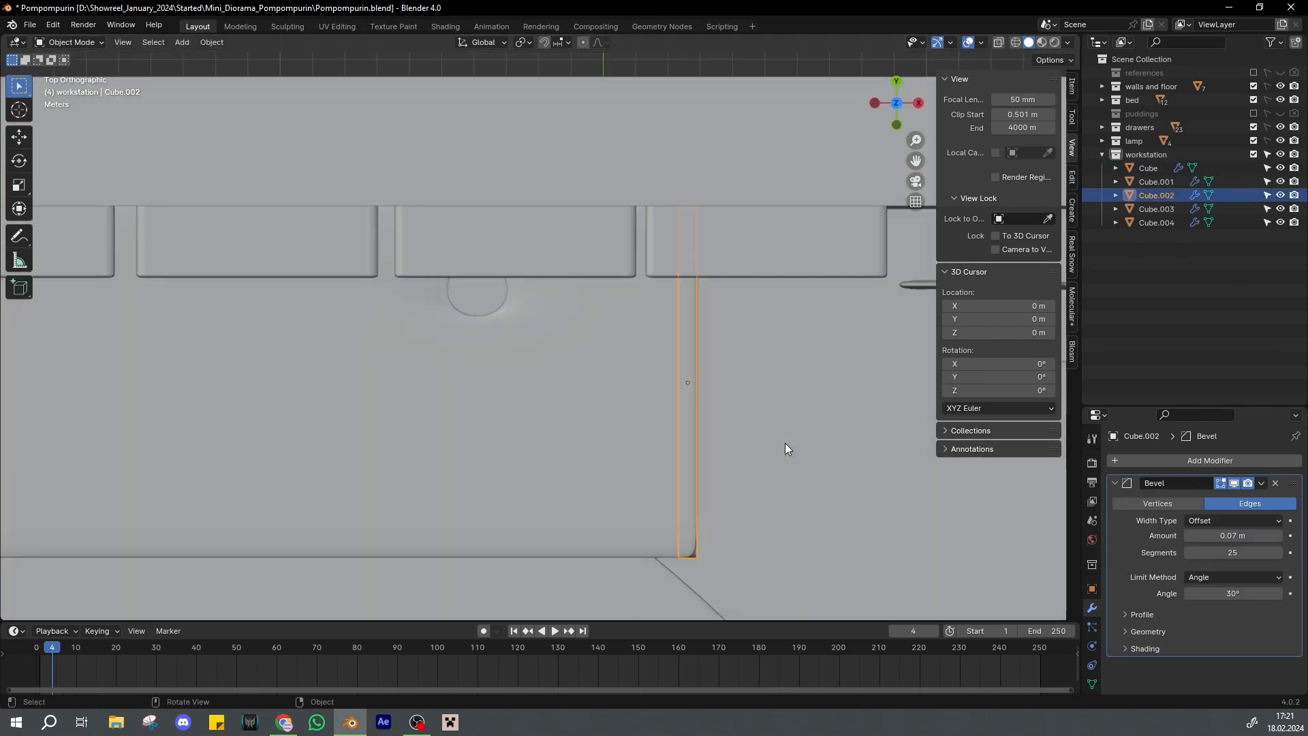
pyautogui.press('g')
pyautogui.press('x')
pyautogui.click(754, 533)
pyautogui.moveTo(755, 533); pyautogui.dragTo(714, 350, button='middle')
pyautogui.hotkey('ctrl', 's')
# Try to join the side panels and shelves with the desktop into one object, and undo the join
pyautogui.click(654, 333)
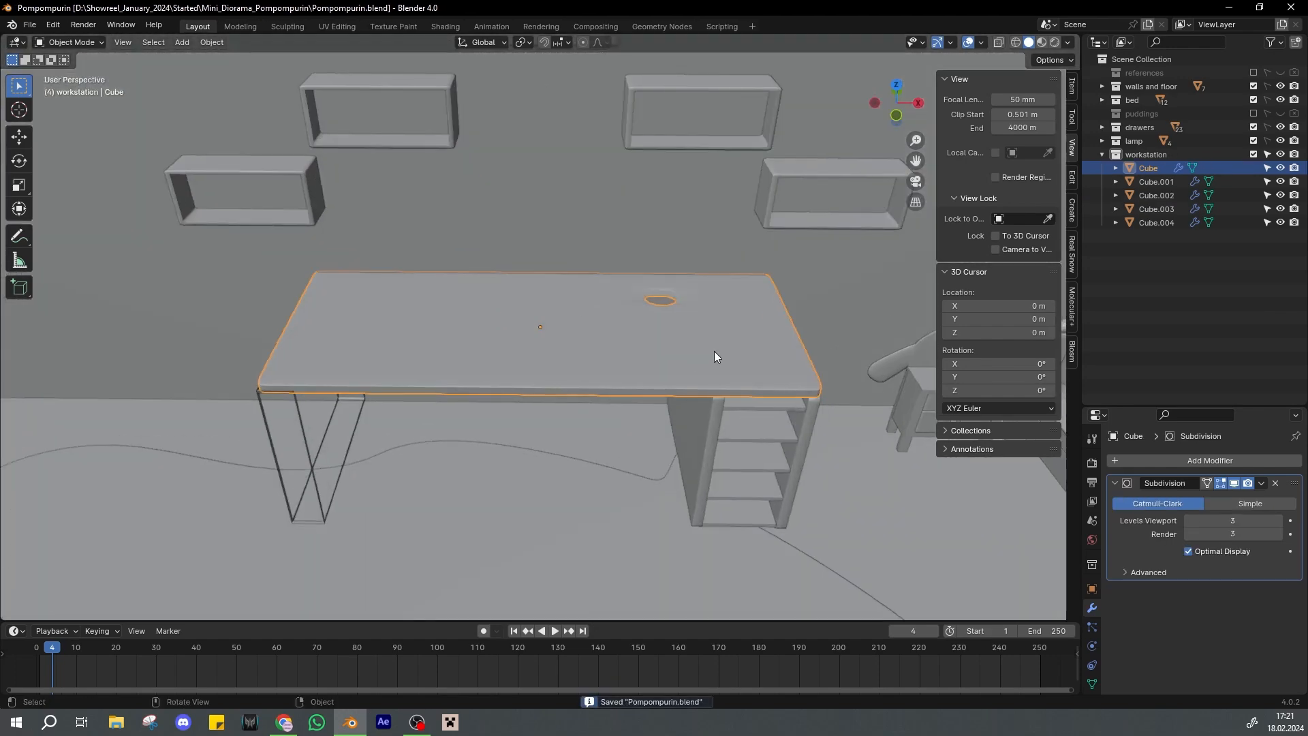
pyautogui.moveTo(701, 426); pyautogui.dragTo(695, 390, button='middle')
pyautogui.click(705, 414)
pyautogui.keyDown('shift'); pyautogui.click(803, 427); pyautogui.keyUp('shift')
pyautogui.keyDown('shift'); pyautogui.click(768, 397); pyautogui.keyUp('shift')
pyautogui.keyDown('shift'); pyautogui.click(744, 369); pyautogui.keyUp('shift')
pyautogui.hotkey('ctrl', 'j')
pyautogui.hotkey('ctrl', 'z')
# Save the file and apply the left side panel's Bevel modifier
pyautogui.click(708, 415)
pyautogui.hotkey('ctrl', 's')
pyautogui.click(1260, 484)
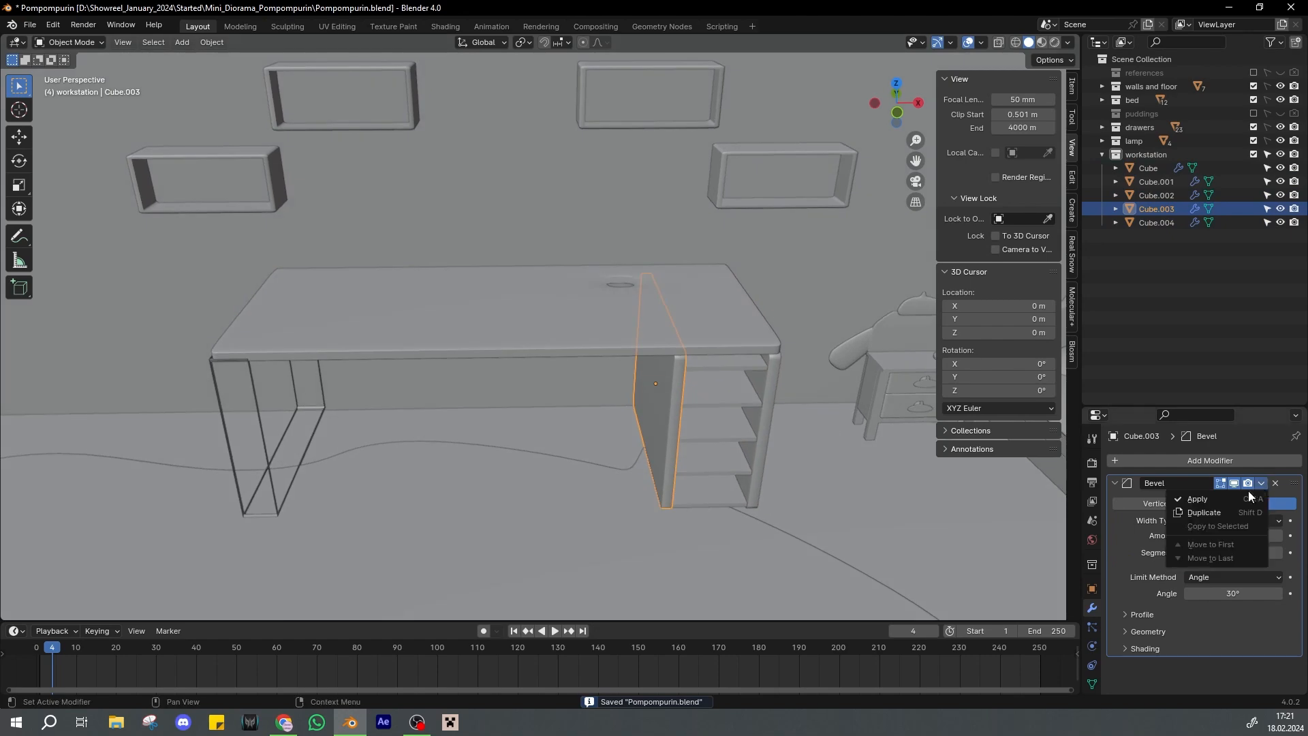
pyautogui.click(1249, 494)
# Apply the modifiers on the right side panel and the shelves, undoing the mistaken removal of the right panel's Bevel
pyautogui.click(766, 423)
pyautogui.click(1275, 483)
pyautogui.moveTo(836, 449); pyautogui.dragTo(681, 402, button='middle')
pyautogui.hotkey('ctrl', 'z')
pyautogui.click(1260, 483)
pyautogui.click(1235, 496)
pyautogui.click(791, 393)
pyautogui.click(1260, 483)
pyautogui.click(1237, 496)
# Try again to join the two side panels and shelves into the desktop, and undo it
pyautogui.click(715, 382)
pyautogui.keyDown('shift'); pyautogui.click(790, 411); pyautogui.keyUp('shift')
pyautogui.keyDown('shift'); pyautogui.click(723, 361); pyautogui.keyUp('shift')
pyautogui.keyDown('shift'); pyautogui.click(730, 294); pyautogui.keyUp('shift')
pyautogui.hotkey('ctrl', 'j')
pyautogui.hotkey('ctrl', 'z')
# Join the left and right side panels into the desktop object, keeping the shelves separate, and save
pyautogui.click(783, 383)
pyautogui.scroll(-3, 790, 405)
pyautogui.click(660, 385)
pyautogui.keyDown('shift'); pyautogui.click(746, 381); pyautogui.keyUp('shift')
pyautogui.keyDown('shift'); pyautogui.click(717, 321); pyautogui.keyUp('shift')
pyautogui.hotkey('ctrl', 'j')
pyautogui.hotkey('ctrl', 's')
# Examine the separate shelves and the joined desk in front view, perspective and Edit Mode, saving the file
pyautogui.click(706, 386)
pyautogui.press('KP_1')
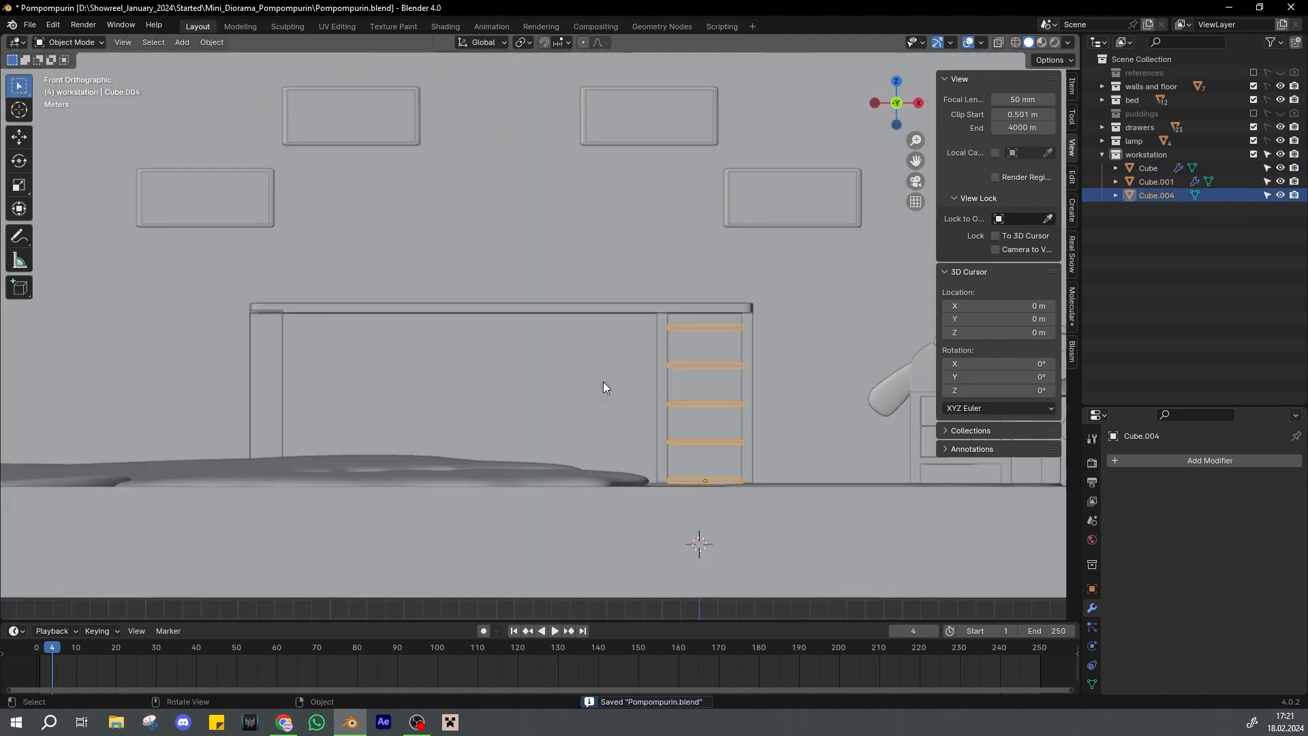
pyautogui.moveTo(603, 382); pyautogui.dragTo(575, 427, button='middle')
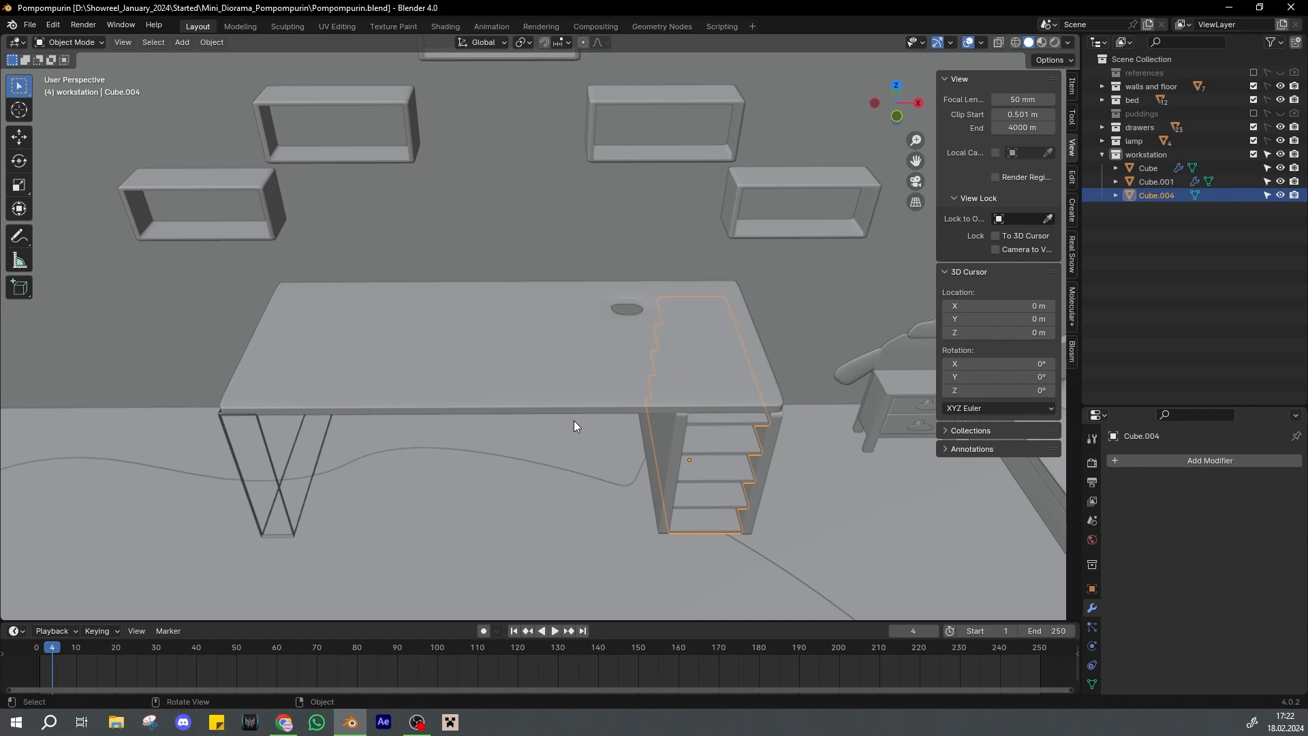
pyautogui.click(586, 383)
pyautogui.hotkey('ctrl', 's')
pyautogui.scroll(-2, 587, 379)
pyautogui.press('Tab')
pyautogui.scroll(3, 588, 379)
pyautogui.moveTo(588, 379); pyautogui.dragTo(574, 330, button='middle')
pyautogui.scroll(3, 600, 340)
pyautogui.press('Tab')
pyautogui.scroll(-6, 597, 342)
pyautogui.hotkey('ctrl', 's')
pyautogui.scroll(2, 570, 342)
pyautogui.scroll(-3, 722, 336)
pyautogui.moveTo(705, 355); pyautogui.dragTo(702, 352, button='middle')
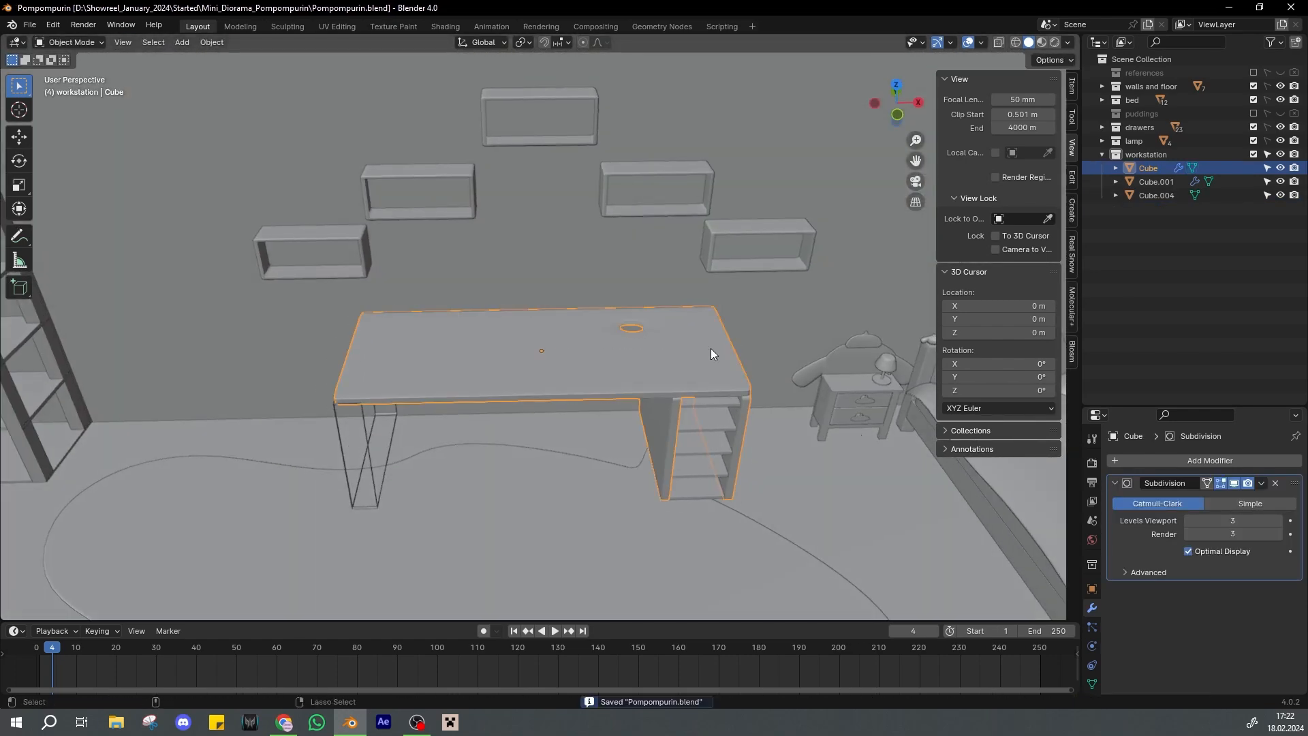
# Add a new cube mesh to the workstation collection
pyautogui.click(603, 425)
pyautogui.scroll(2, 685, 361)
pyautogui.hotkey('shift', 'a')
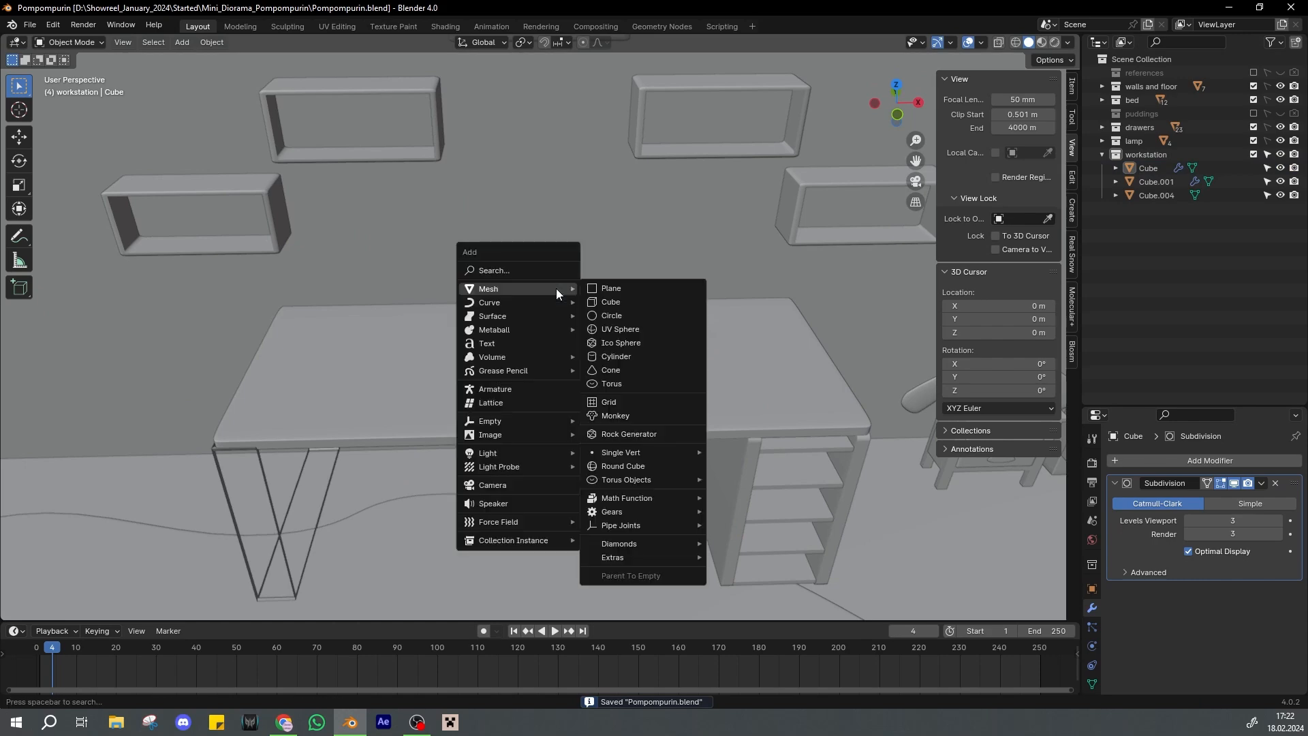
pyautogui.click(734, 406)
pyautogui.hotkey('shift', 'a')
pyautogui.moveTo(545, 369)
pyautogui.click(652, 383)
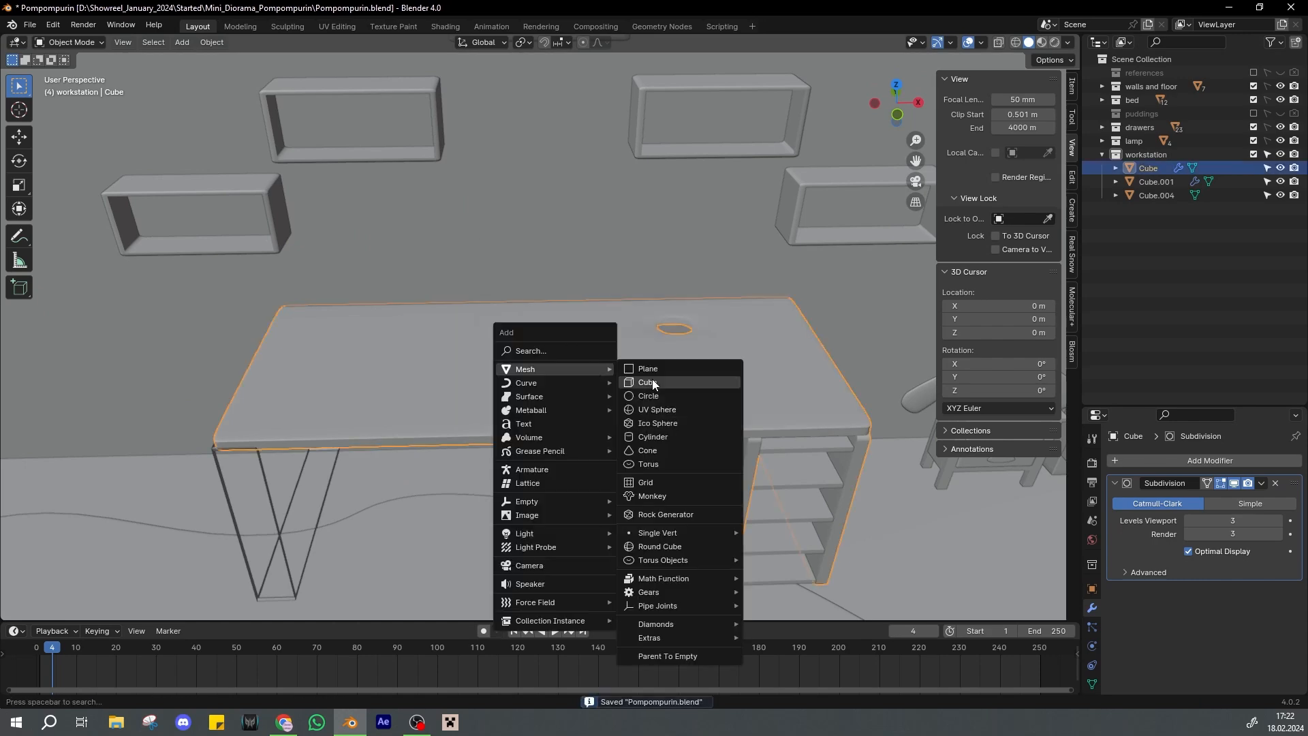
# Move the new cube along Y and raise it 12.308 m along Z to about desktop height
pyautogui.scroll(-8, 614, 417)
pyautogui.scroll(1, 608, 421)
pyautogui.press('g')
pyautogui.press('y')
pyautogui.click(600, 408)
pyautogui.press('g')
pyautogui.press('z')
pyautogui.click(604, 357)
pyautogui.press('KP_1')
pyautogui.press('KP_Decimal')
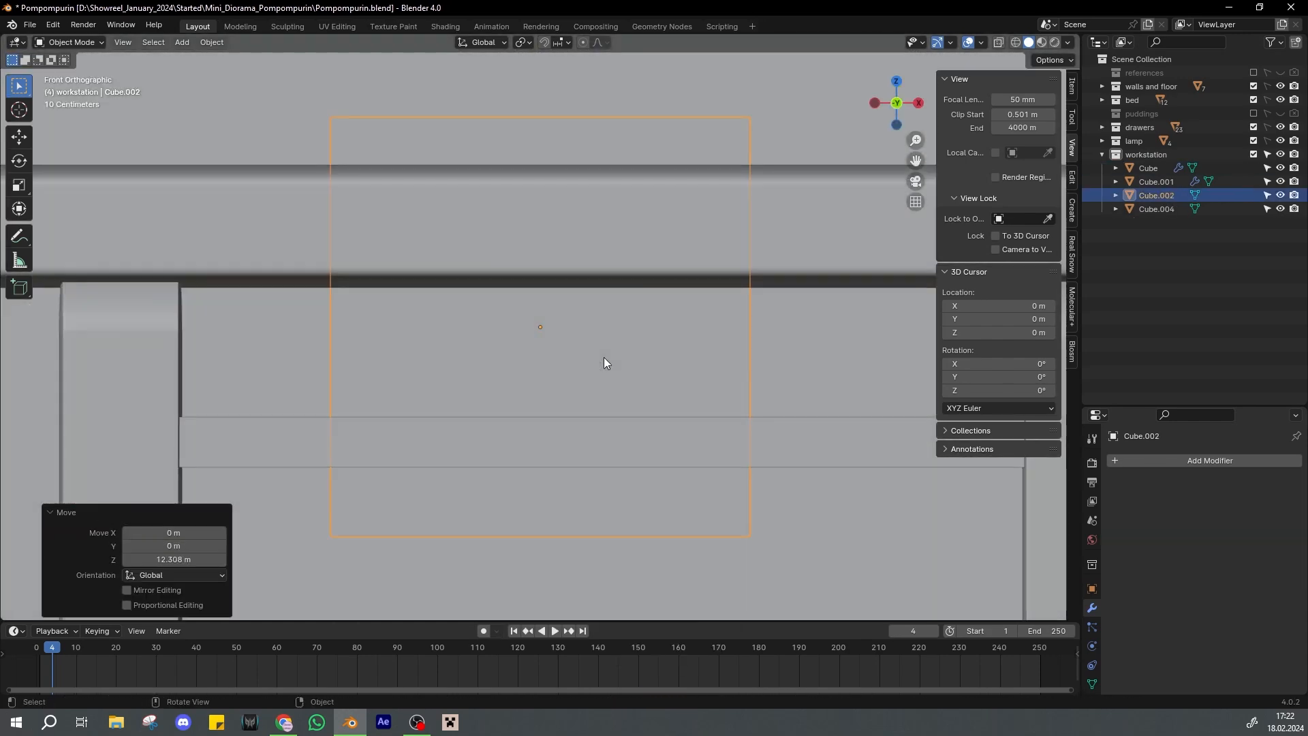
# Place the cube above the rear of the desktop, moving it -1.4745 m along Y and toward the desk's middle along X
pyautogui.scroll(-12, 604, 357)
pyautogui.keyDown('shift'); pyautogui.moveTo(604, 357); pyautogui.dragTo(660, 374, button='middle'); pyautogui.keyUp('shift')
pyautogui.hotkey('ctrl', 's')
pyautogui.press('g')
pyautogui.press('z')
pyautogui.press('Escape')
pyautogui.hotkey('ctrl', 'z')
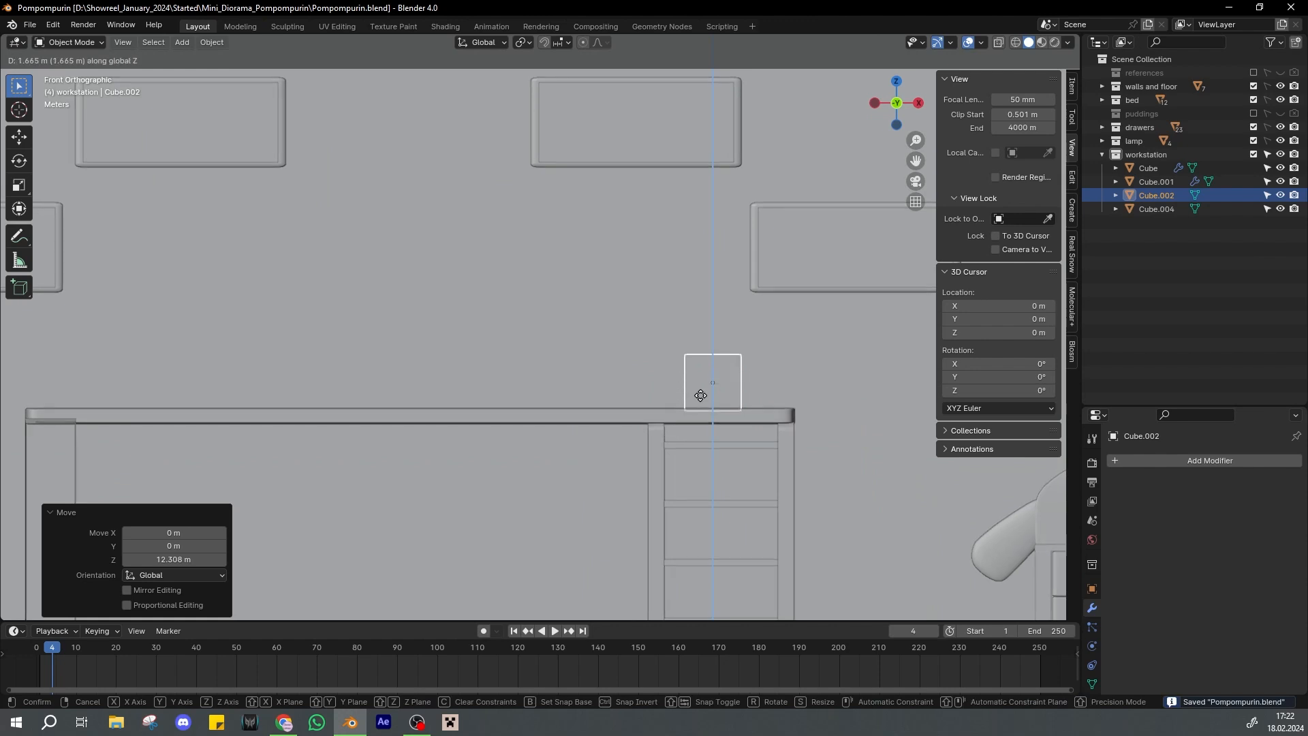
pyautogui.moveTo(685, 443)
pyautogui.mouseDown(button='middle')
pyautogui.moveTo(640, 407)
pyautogui.moveTo(686, 436)
pyautogui.mouseUp(button='middle')
pyautogui.press('g')
pyautogui.press('x')
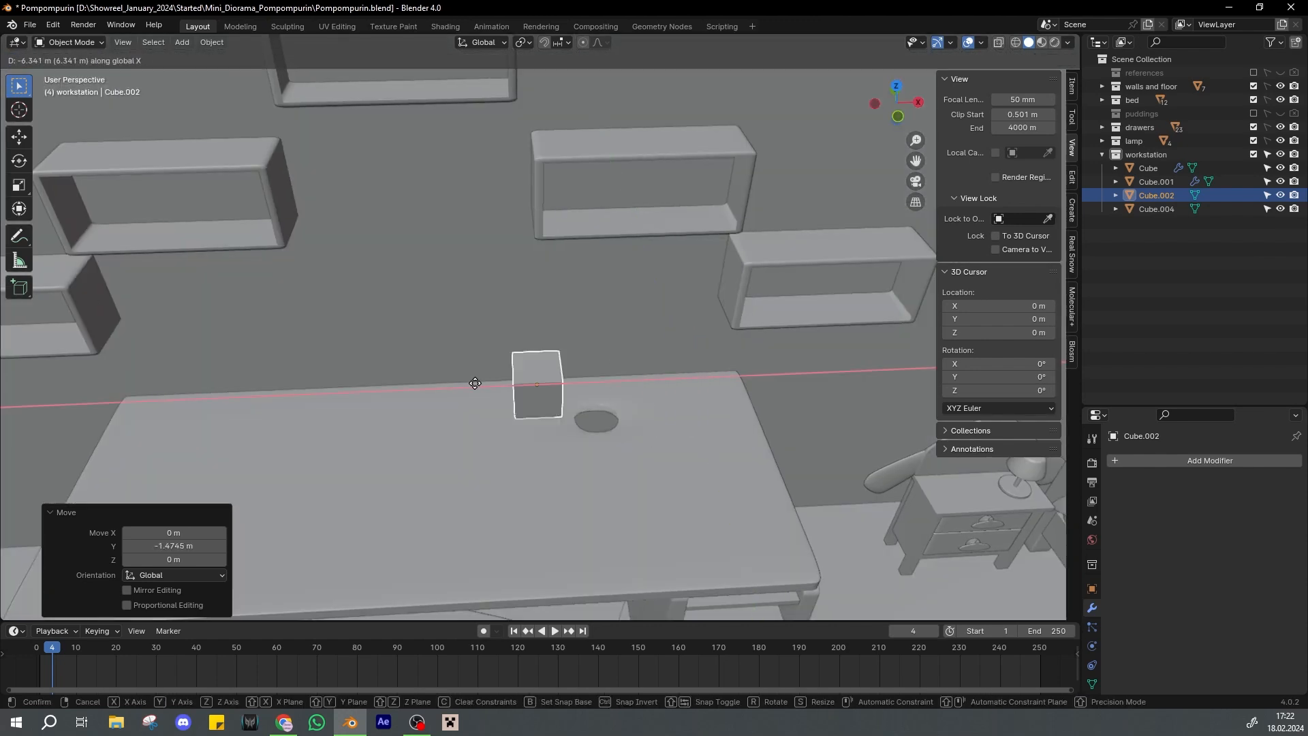
pyautogui.click(458, 385)
# Scale the cube to 0.744 along Y and stretch it along X into a long bar
pyautogui.keyDown('shift'); pyautogui.moveTo(473, 383); pyautogui.dragTo(556, 370, button='middle'); pyautogui.keyUp('shift')
pyautogui.scroll(2, 556, 369)
pyautogui.hotkey('ctrl', 's')
pyautogui.press('s')
pyautogui.press('y')
pyautogui.press('Escape')
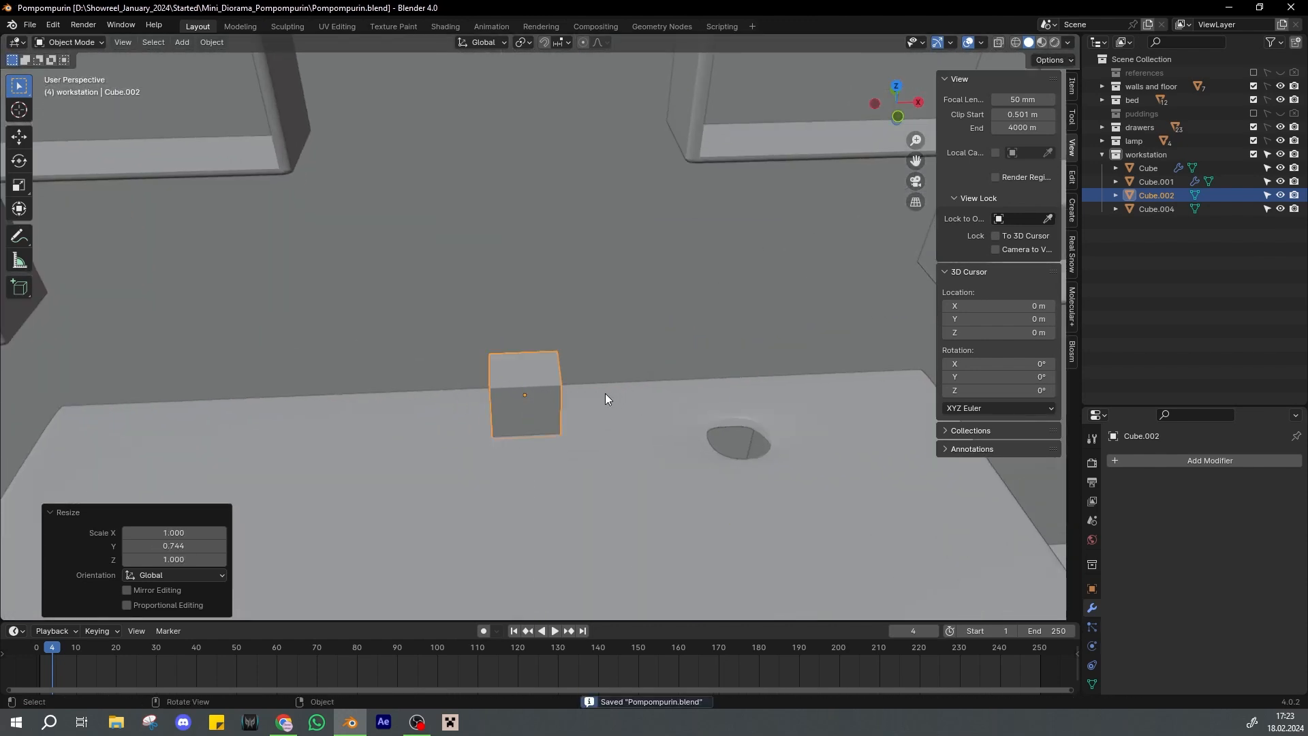
pyautogui.press('s')
pyautogui.press('x')
pyautogui.click(730, 439)
# Make the bar thinner along Y and reduce its height along Z, saving the file
pyautogui.moveTo(730, 438); pyautogui.dragTo(682, 386, button='middle')
pyautogui.press('s')
pyautogui.press('y')
pyautogui.click(559, 401)
pyautogui.hotkey('ctrl', 's')
pyautogui.press('s')
pyautogui.press('z')
pyautogui.click(661, 375)
pyautogui.scroll(1, 628, 398)
pyautogui.hotkey('ctrl', 's')
# Move the bar along Z in front view until it rests on the desktop
pyautogui.press('KP_1')
pyautogui.press('g')
pyautogui.press('z')
pyautogui.click(659, 382)
pyautogui.scroll(-2, 658, 383)
pyautogui.scroll(3, 658, 383)
pyautogui.scroll(-2, 683, 389)
# Scale the desktop object by about 1.05 along Y to deepen it, and save the file
pyautogui.click(705, 497)
pyautogui.press('Tab')
pyautogui.press('Tab')
pyautogui.scroll(-4, 746, 436)
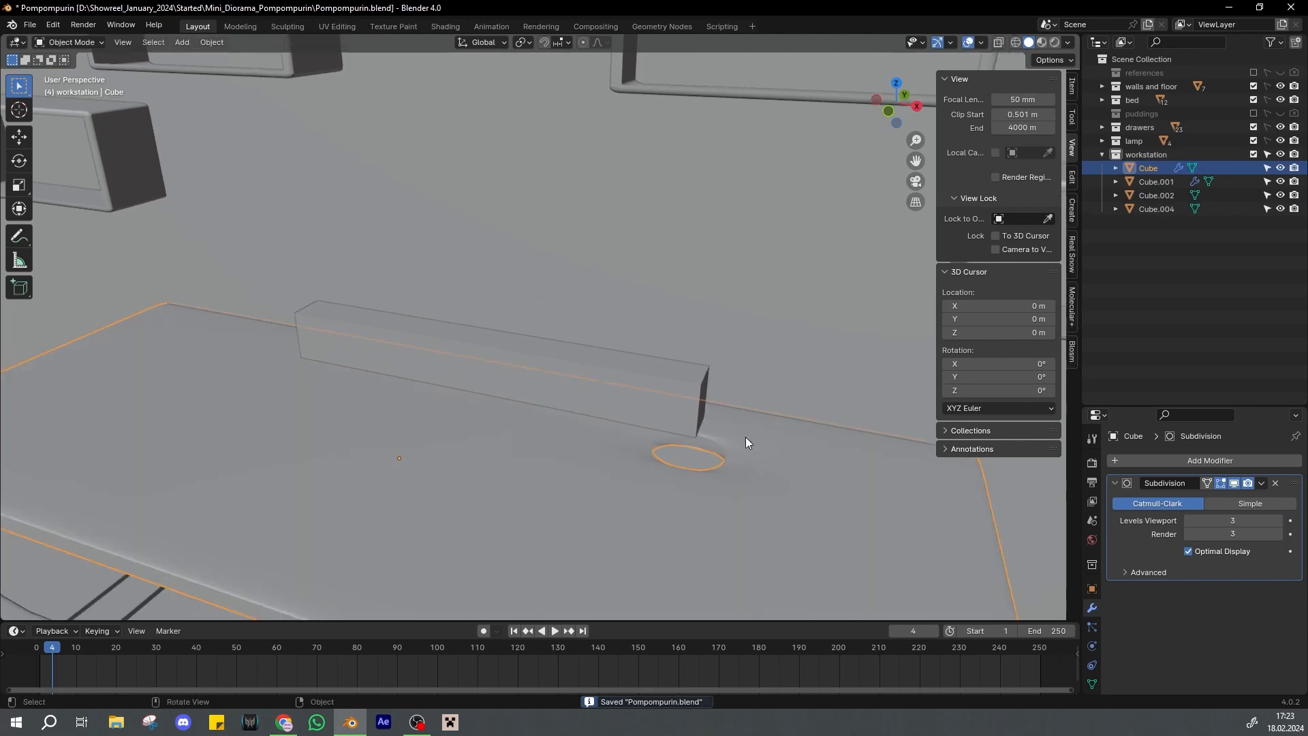
pyautogui.press('s')
pyautogui.press('y')
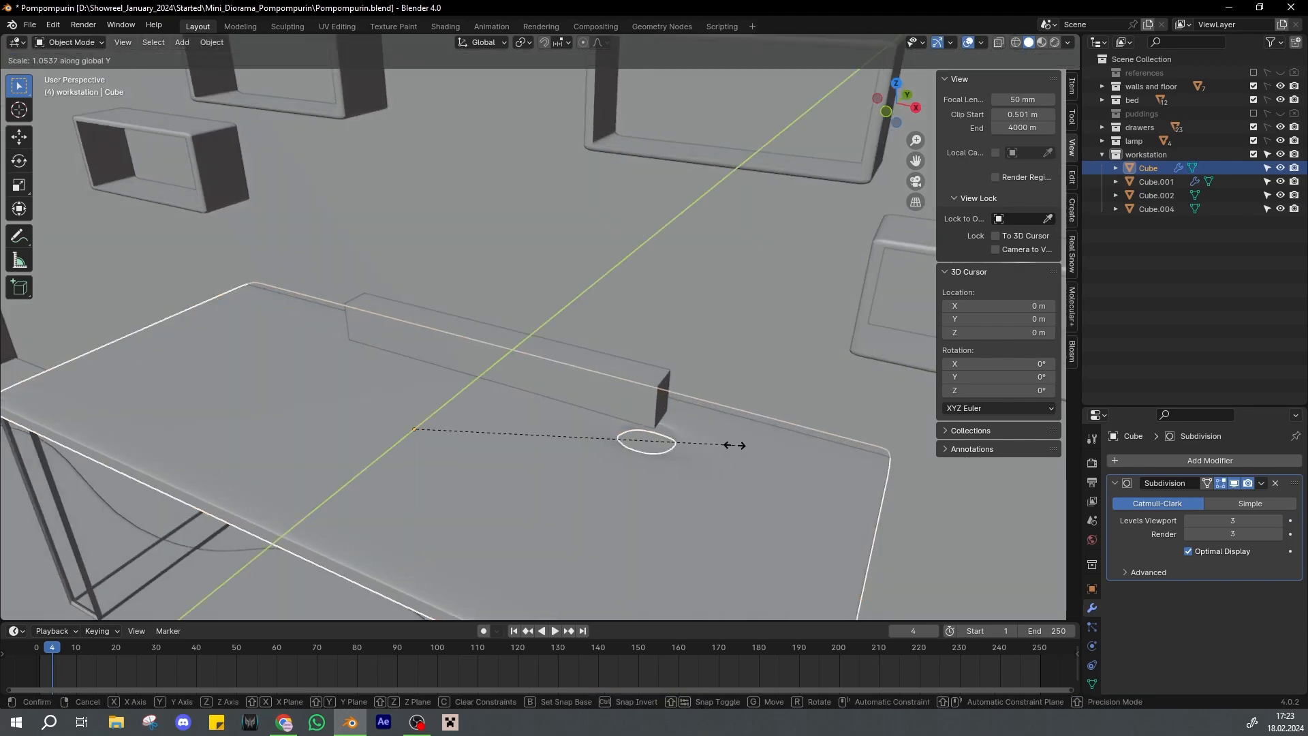
pyautogui.click(735, 445)
pyautogui.hotkey('ctrl', 's')
# Open the desktop mesh for editing and hide the walls and floor collection to expose its back
pyautogui.press('Tab')
pyautogui.moveTo(743, 443); pyautogui.dragTo(684, 445, button='middle')
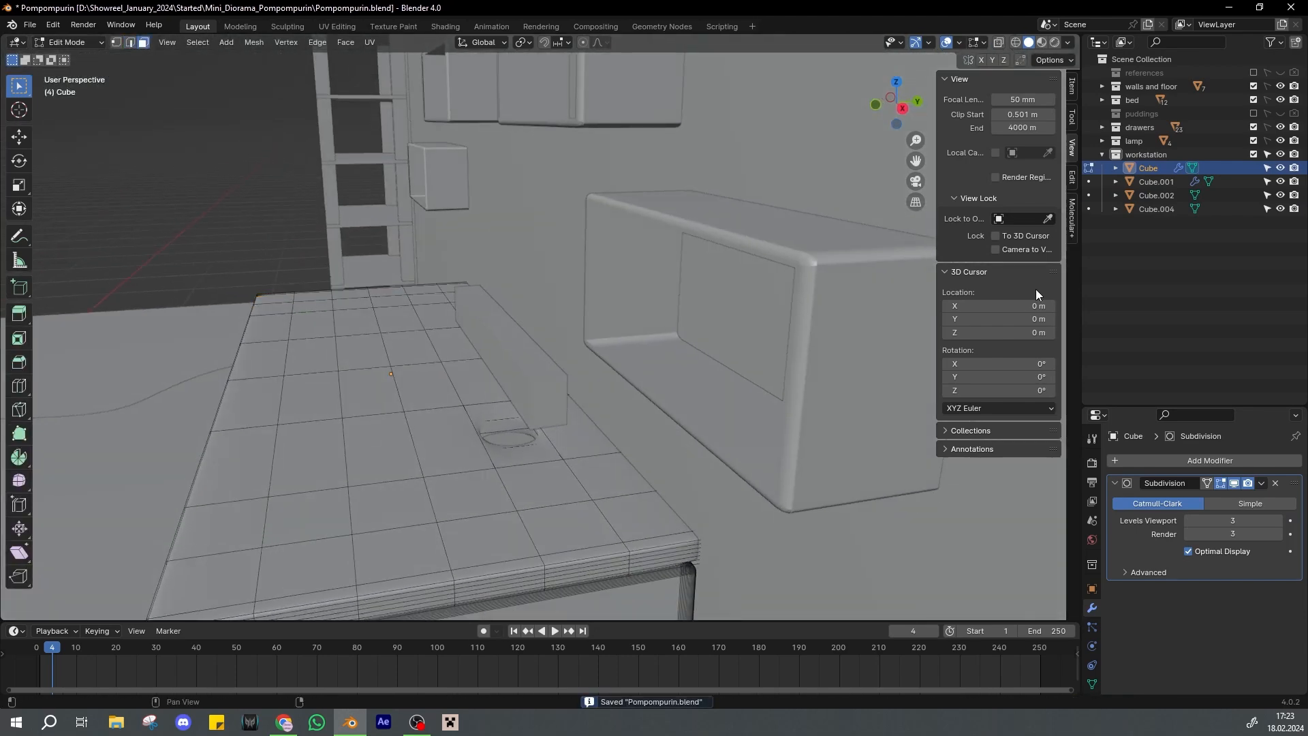
pyautogui.click(1253, 86)
pyautogui.moveTo(682, 341); pyautogui.dragTo(254, 401, button='middle')
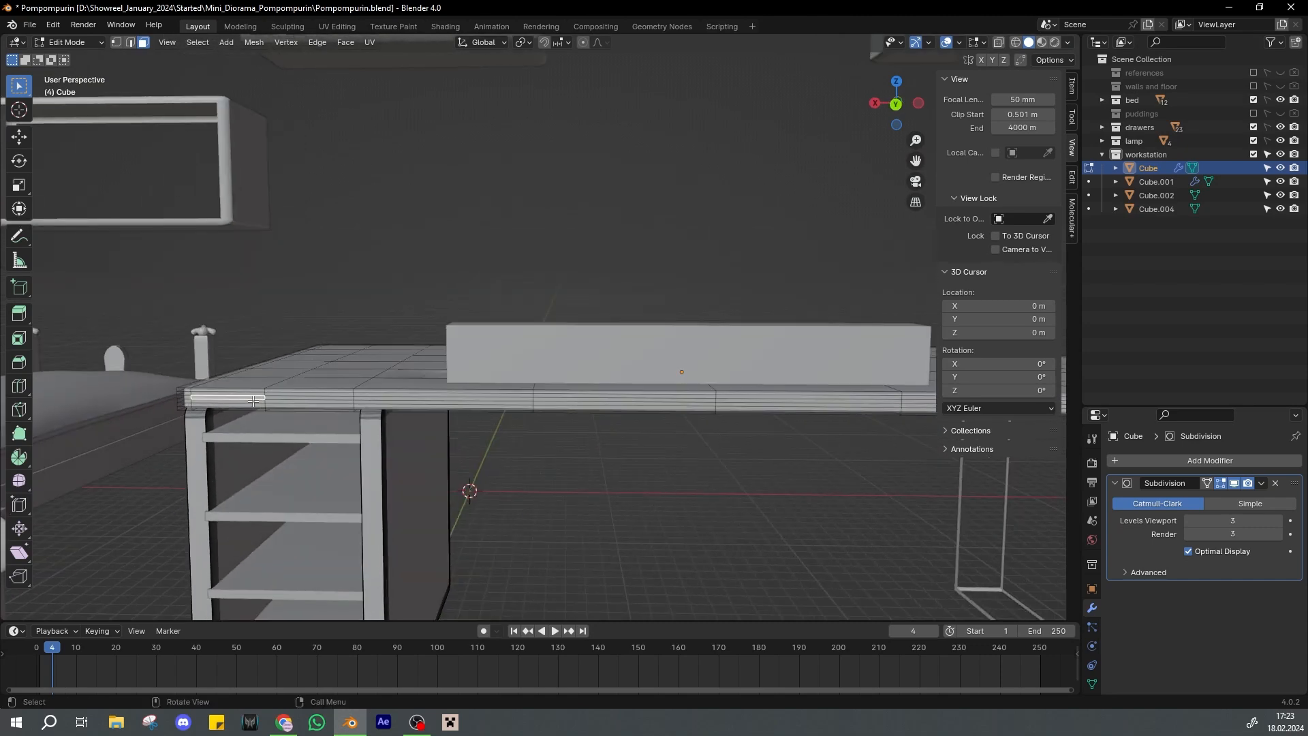
# Select all the back edge faces along the full length of the desktop with circle select
pyautogui.click(321, 398)
pyautogui.press('KP_Decimal')
pyautogui.scroll(-4, 320, 399)
pyautogui.moveTo(340, 415); pyautogui.dragTo(350, 419, button='middle')
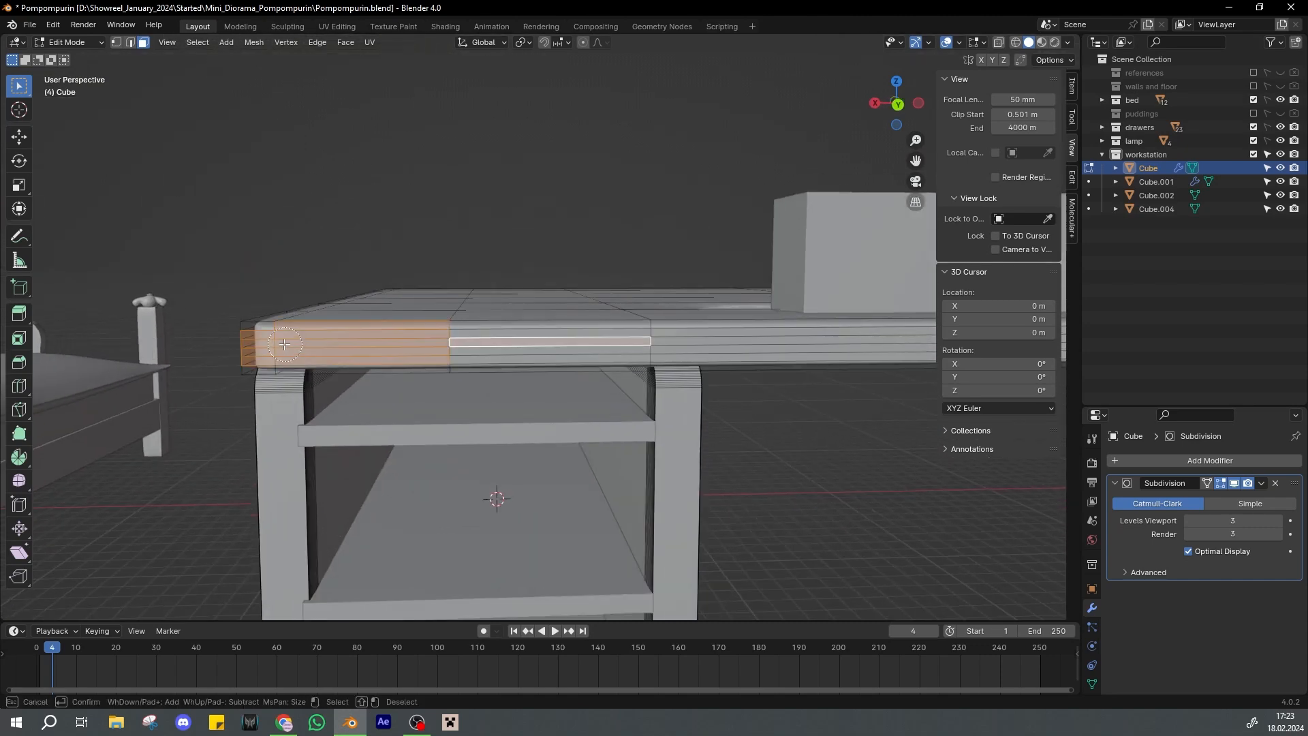
pyautogui.press('Escape')
pyautogui.keyDown('alt'); pyautogui.moveTo(806, 375); pyautogui.dragTo(417, 377, button='middle'); pyautogui.keyUp('alt')
pyautogui.press('c')
pyautogui.moveTo(566, 344); pyautogui.dragTo(586, 358)
pyautogui.press('Escape')
pyautogui.scroll(-2, 681, 365)
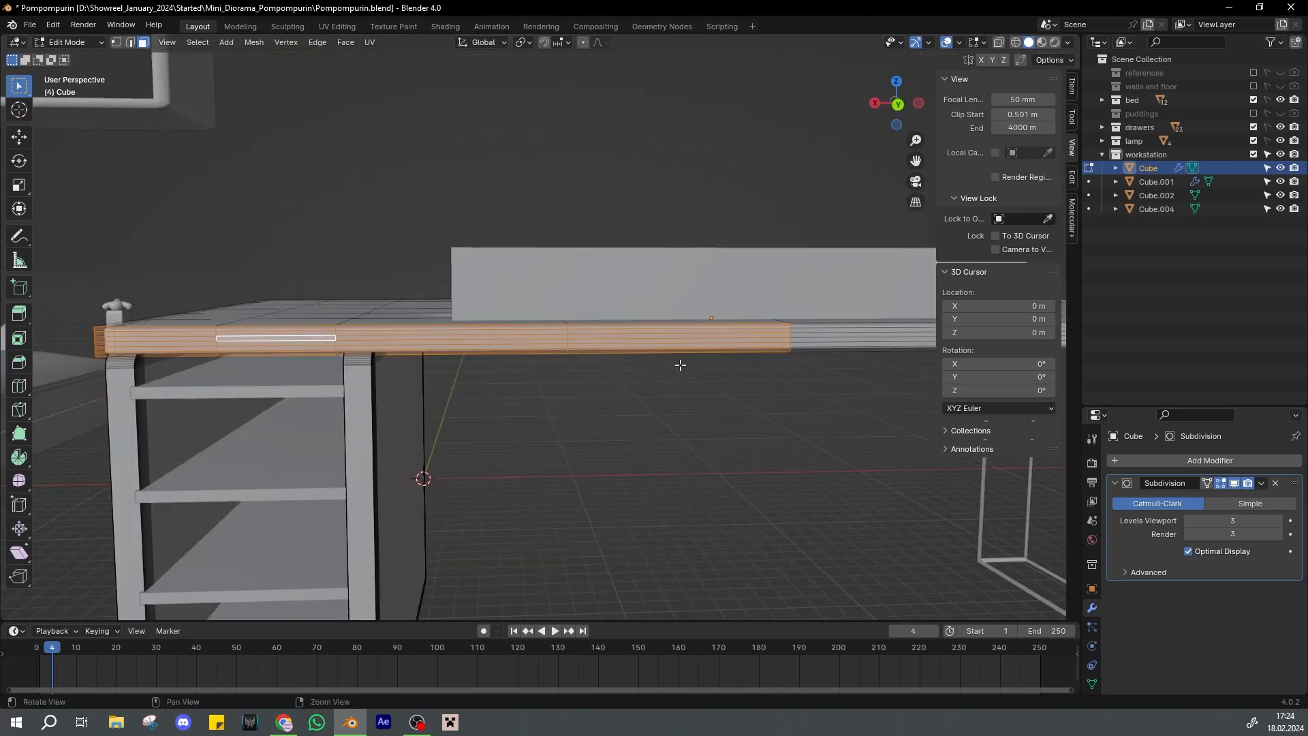
pyautogui.keyDown('alt'); pyautogui.moveTo(954, 368); pyautogui.dragTo(523, 384, button='middle'); pyautogui.keyUp('alt')
pyautogui.moveTo(461, 376); pyautogui.dragTo(454, 380)
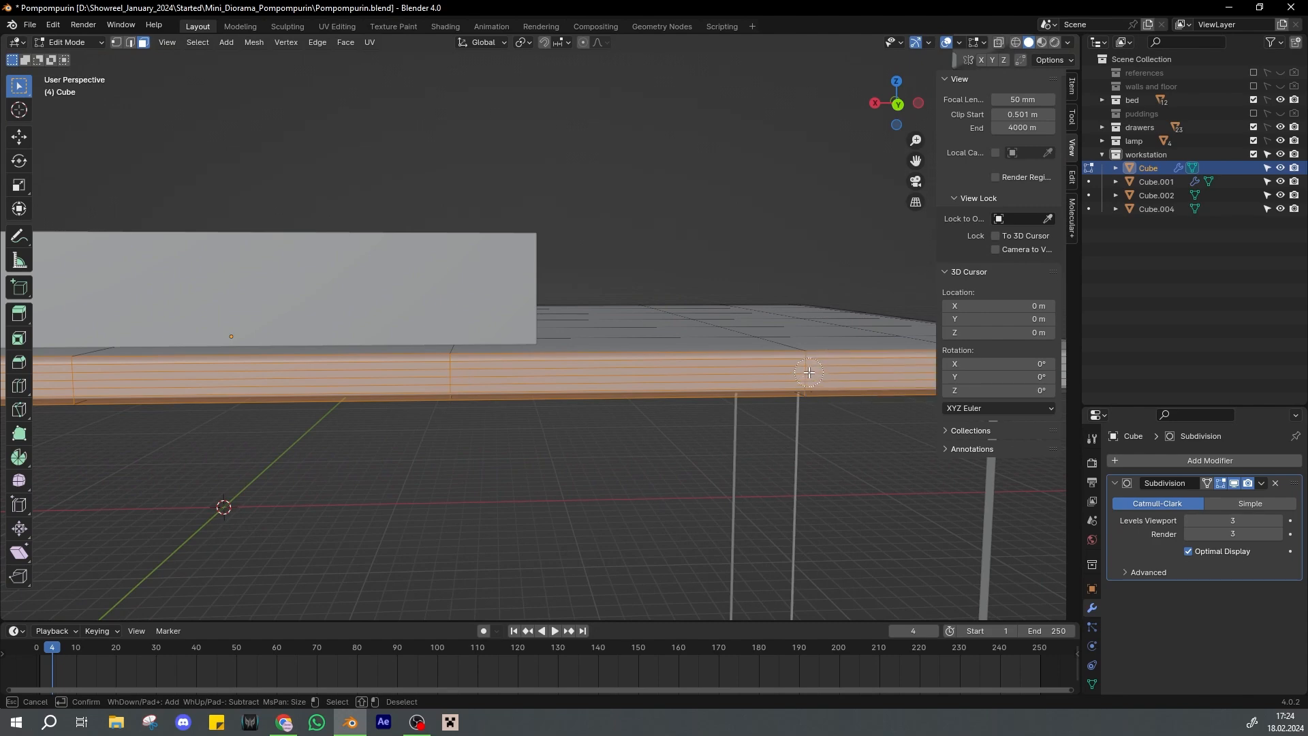
pyautogui.press('Escape')
# Extrude the selected back faces of the desktop backward, save, and return to Object Mode
pyautogui.scroll(-6, 809, 372)
pyautogui.moveTo(669, 361); pyautogui.dragTo(615, 367, button='middle')
pyautogui.scroll(3, 523, 406)
pyautogui.press('e')
pyautogui.click(532, 414)
pyautogui.hotkey('ctrl', 's')
pyautogui.press('Tab')
pyautogui.scroll(1, 614, 367)
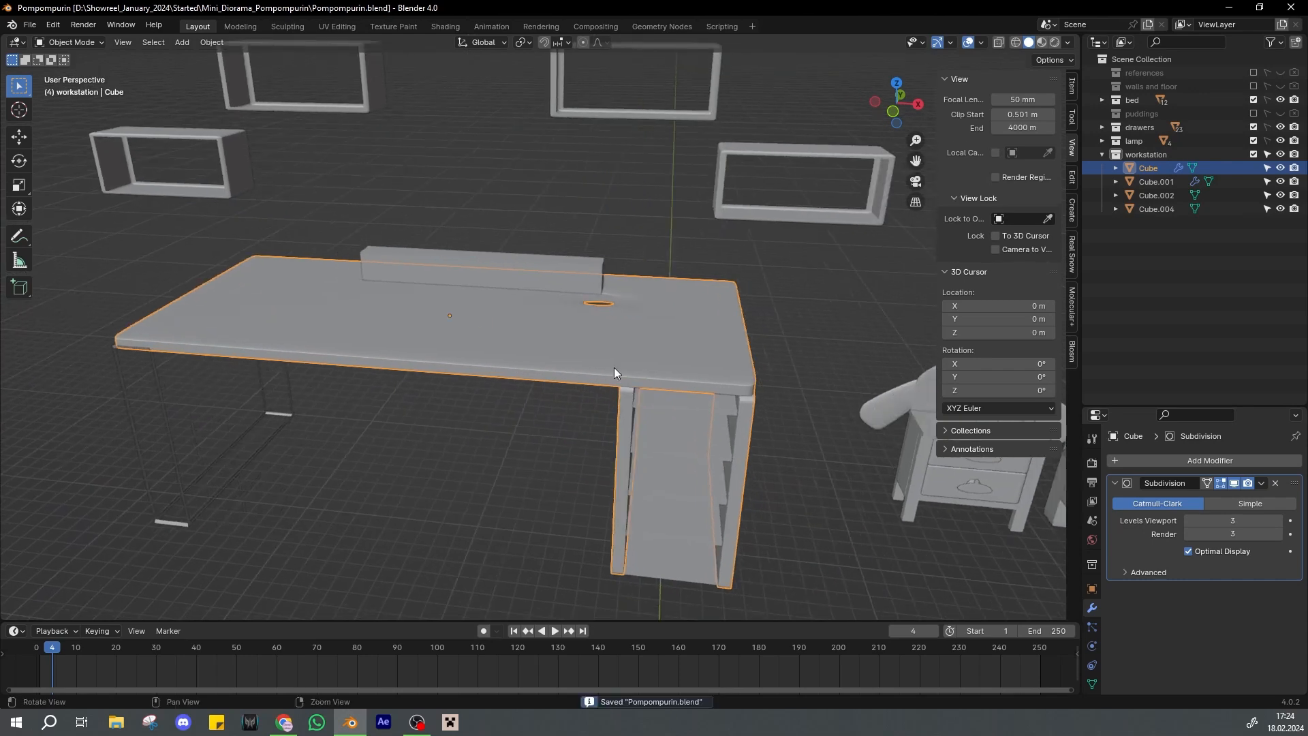
# Select the desktop, shelves and wireframe leg together and move them forward along Y
pyautogui.keyDown('shift'); pyautogui.click(657, 432); pyautogui.keyUp('shift')
pyautogui.keyDown('shift'); pyautogui.click(274, 382); pyautogui.keyUp('shift')
pyautogui.moveTo(393, 322); pyautogui.dragTo(444, 345, button='middle')
pyautogui.press('g')
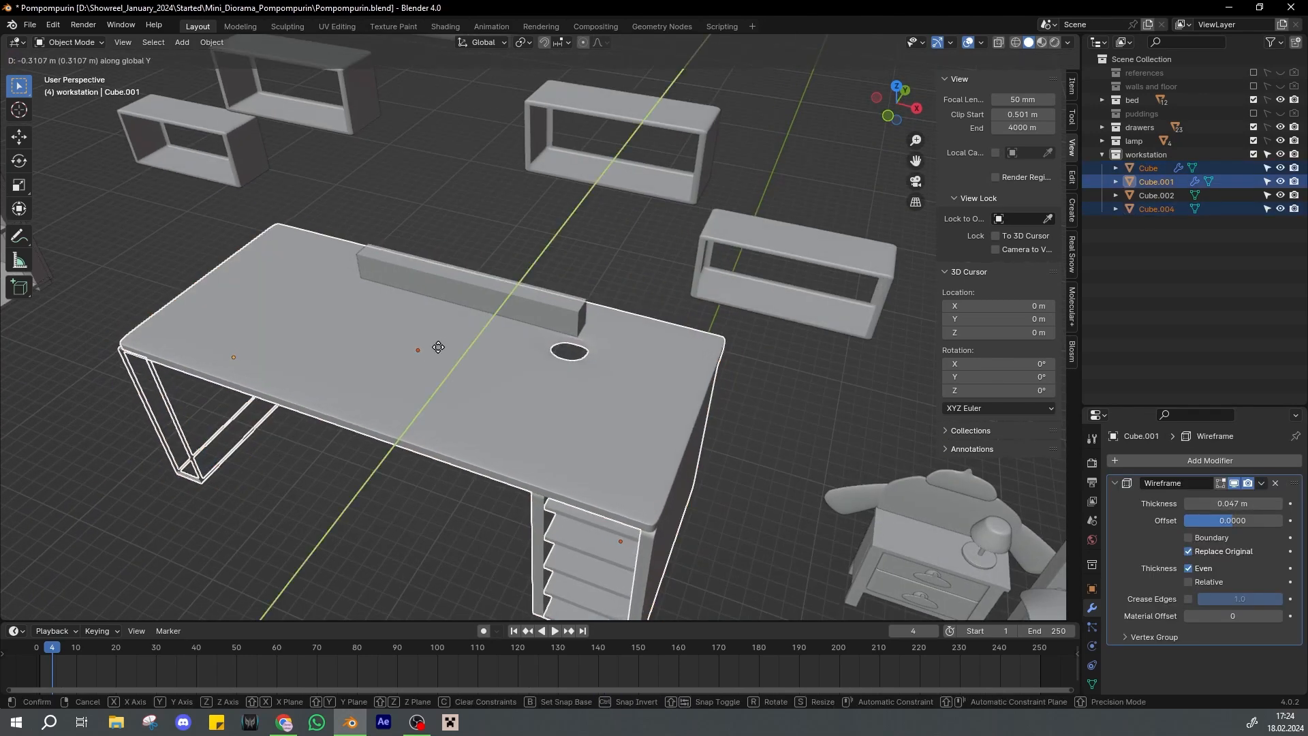
pyautogui.press('y')
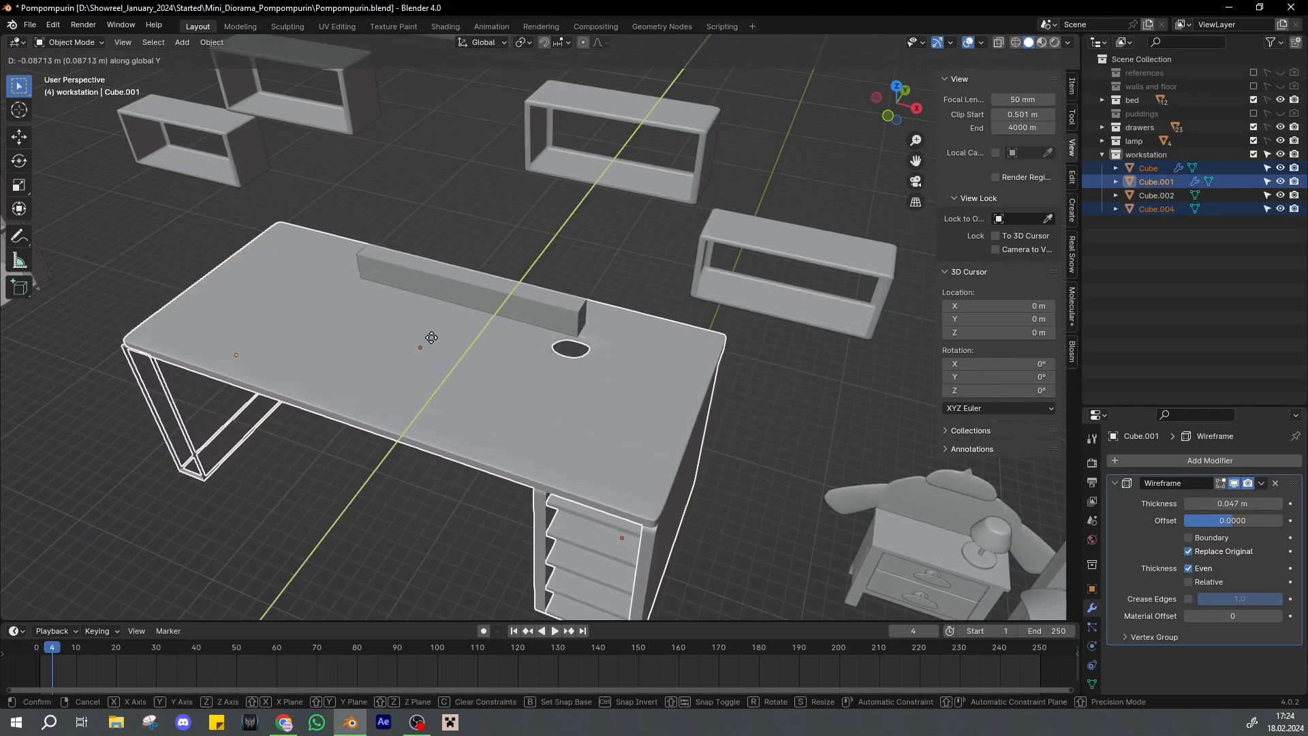
pyautogui.click(414, 371)
pyautogui.moveTo(415, 371); pyautogui.dragTo(654, 333, button='middle')
# Show the walls and floor collection again, move the desk parts -0.55855 m along Y, and save with the bar selected
pyautogui.click(1253, 86)
pyautogui.press('g')
pyautogui.press('y')
pyautogui.click(651, 317)
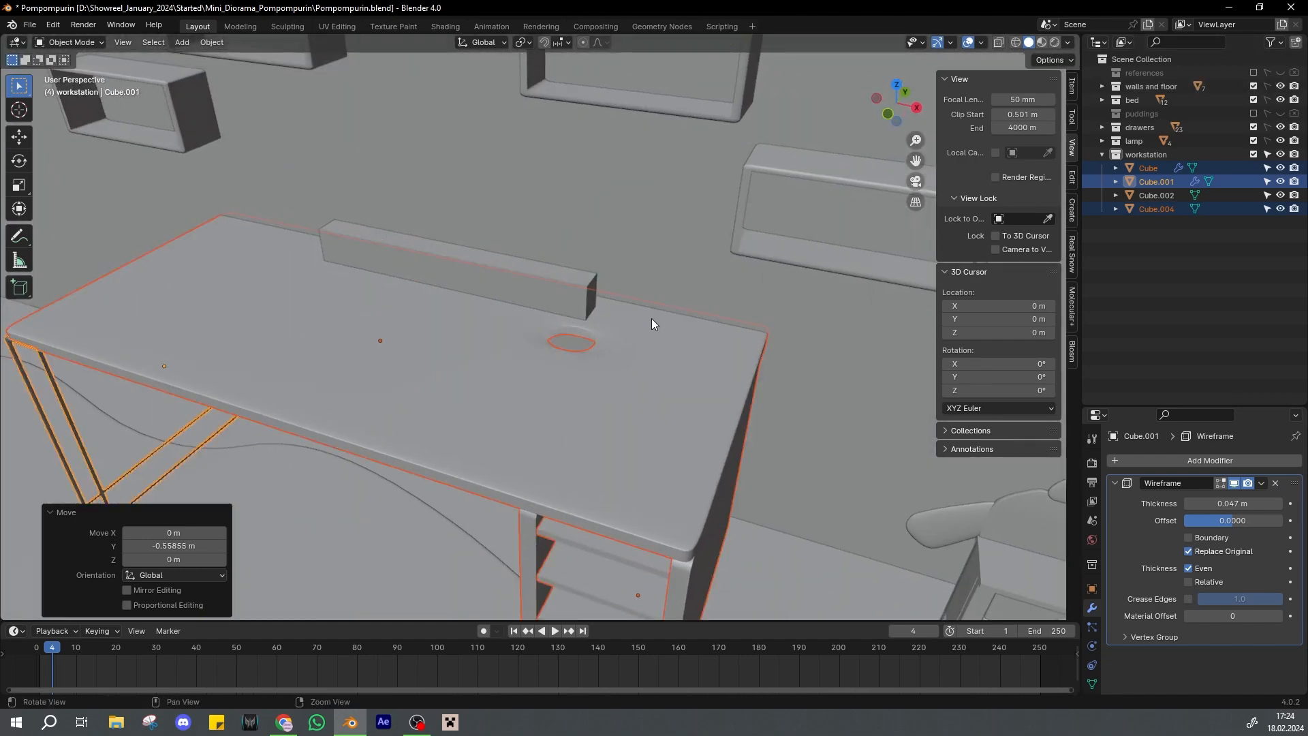
pyautogui.keyDown('alt'); pyautogui.moveTo(652, 318); pyautogui.dragTo(680, 308); pyautogui.keyUp('alt')
pyautogui.scroll(-3, 641, 308)
pyautogui.click(587, 293)
pyautogui.hotkey('ctrl', 's')
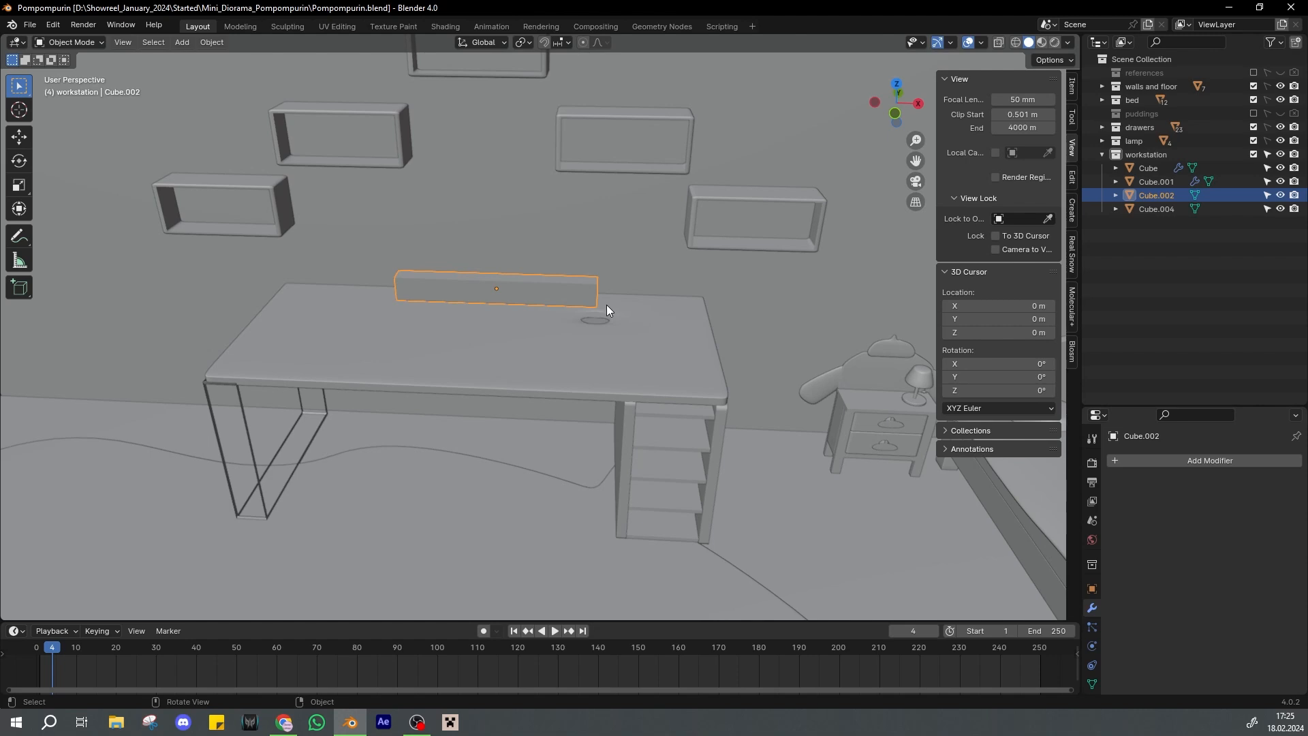
# Add a Bevel modifier to the long bar with an amount of 0.18 m and 37 segments
pyautogui.hotkey('alt', 'Tab')
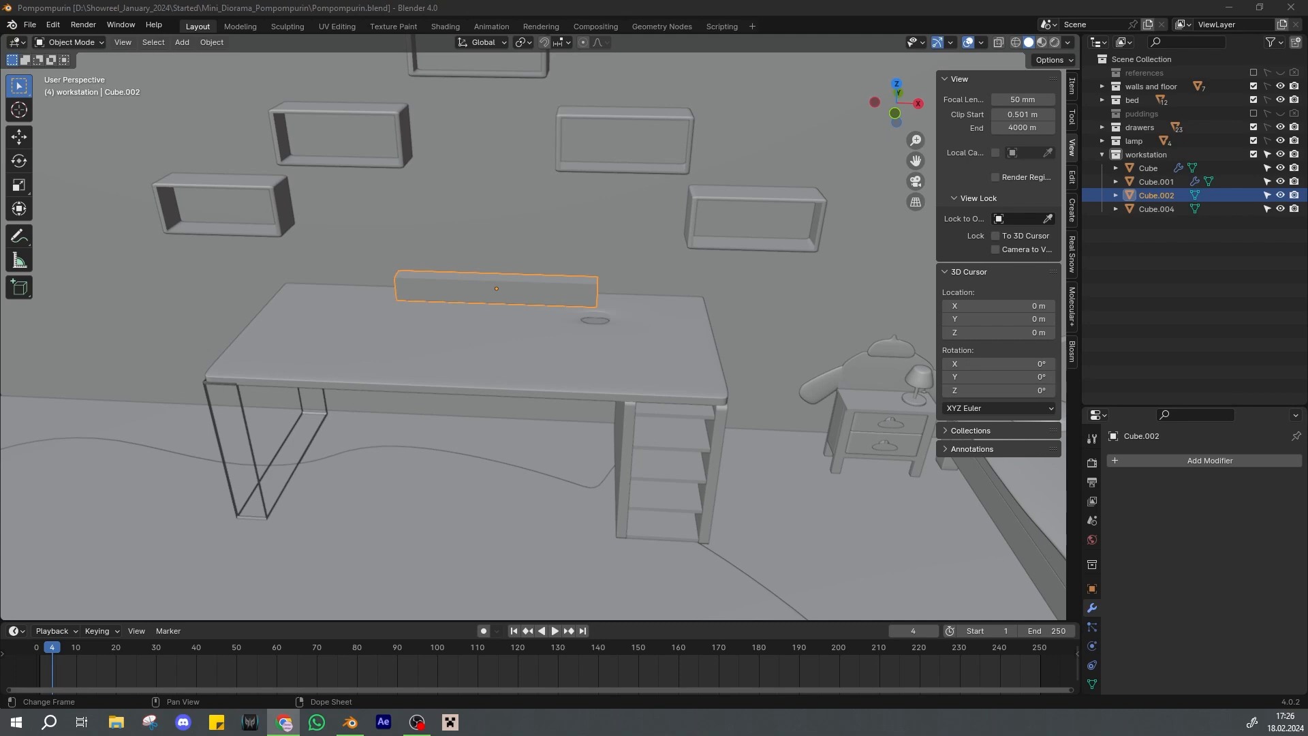
pyautogui.scroll(3, 529, 289)
pyautogui.click(529, 289)
pyautogui.hotkey('ctrl', 's')
pyautogui.press('KP_1')
pyautogui.moveTo(645, 367); pyautogui.dragTo(528, 365, button='middle')
pyautogui.scroll(3, 529, 365)
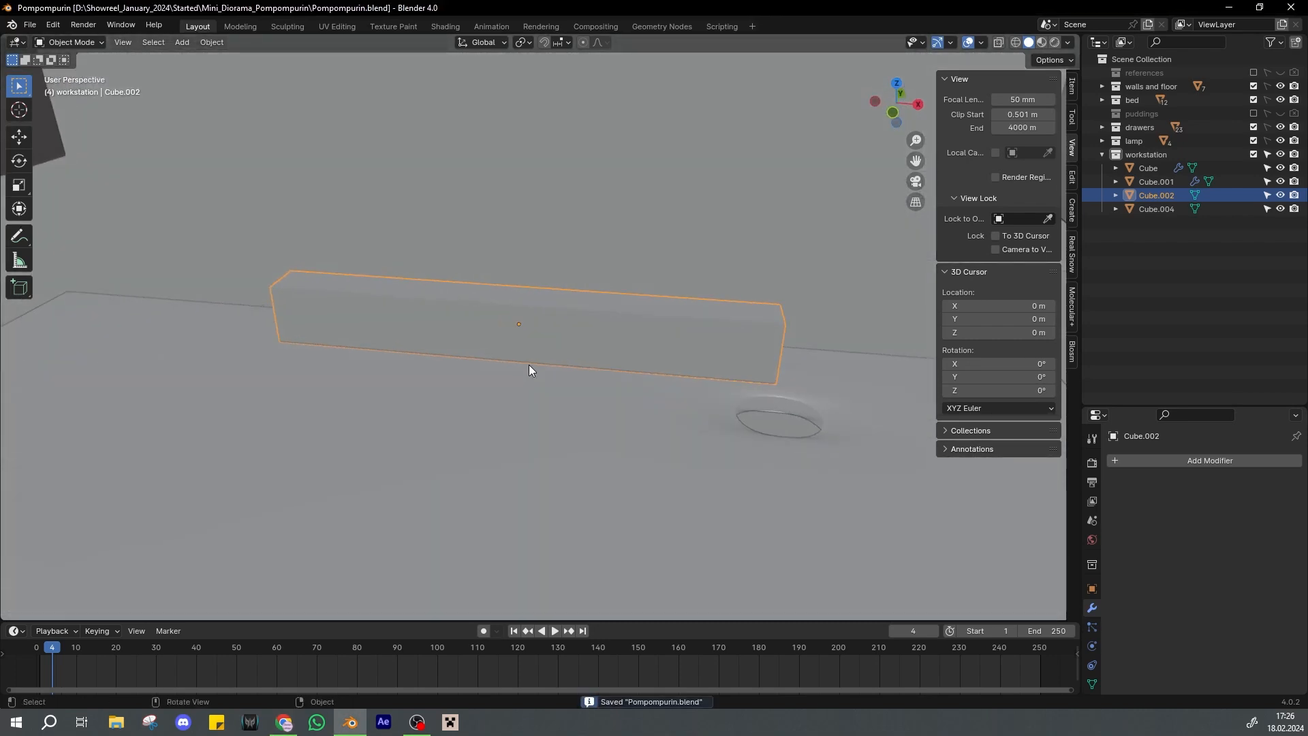
pyautogui.click(1178, 459)
pyautogui.click(1178, 459)
pyautogui.click(1159, 479)
pyautogui.moveTo(656, 390); pyautogui.dragTo(605, 408, button='middle')
pyautogui.scroll(2, 676, 372)
# Move the bar 0.87841 m along Y, scale it up by about 1.11 along Y, and shift it back -0.085674 m
pyautogui.press('g')
pyautogui.press('y')
pyautogui.click(653, 418)
pyautogui.press('s')
pyautogui.press('y')
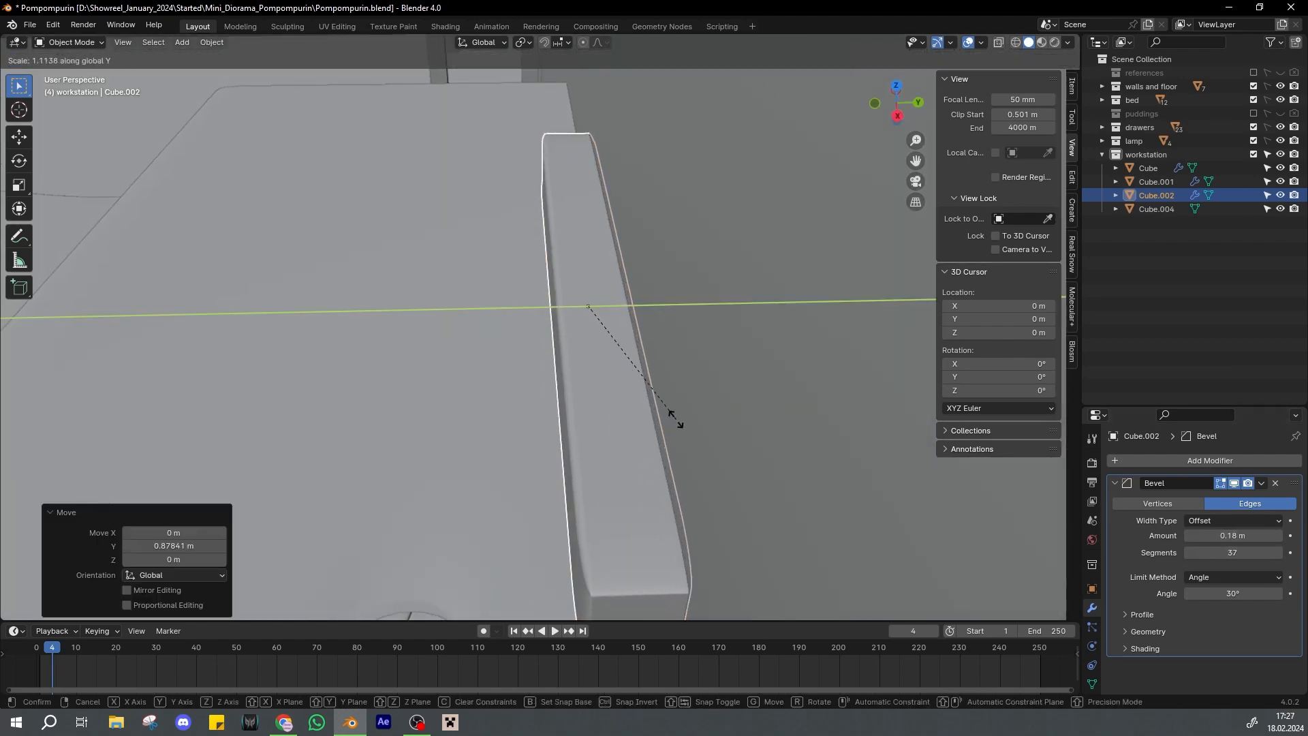
pyautogui.click(676, 419)
pyautogui.press('g')
pyautogui.press('y')
pyautogui.click(672, 420)
pyautogui.hotkey('ctrl', 's')
pyautogui.moveTo(672, 419); pyautogui.dragTo(673, 345, button='middle')
pyautogui.scroll(1, 673, 345)
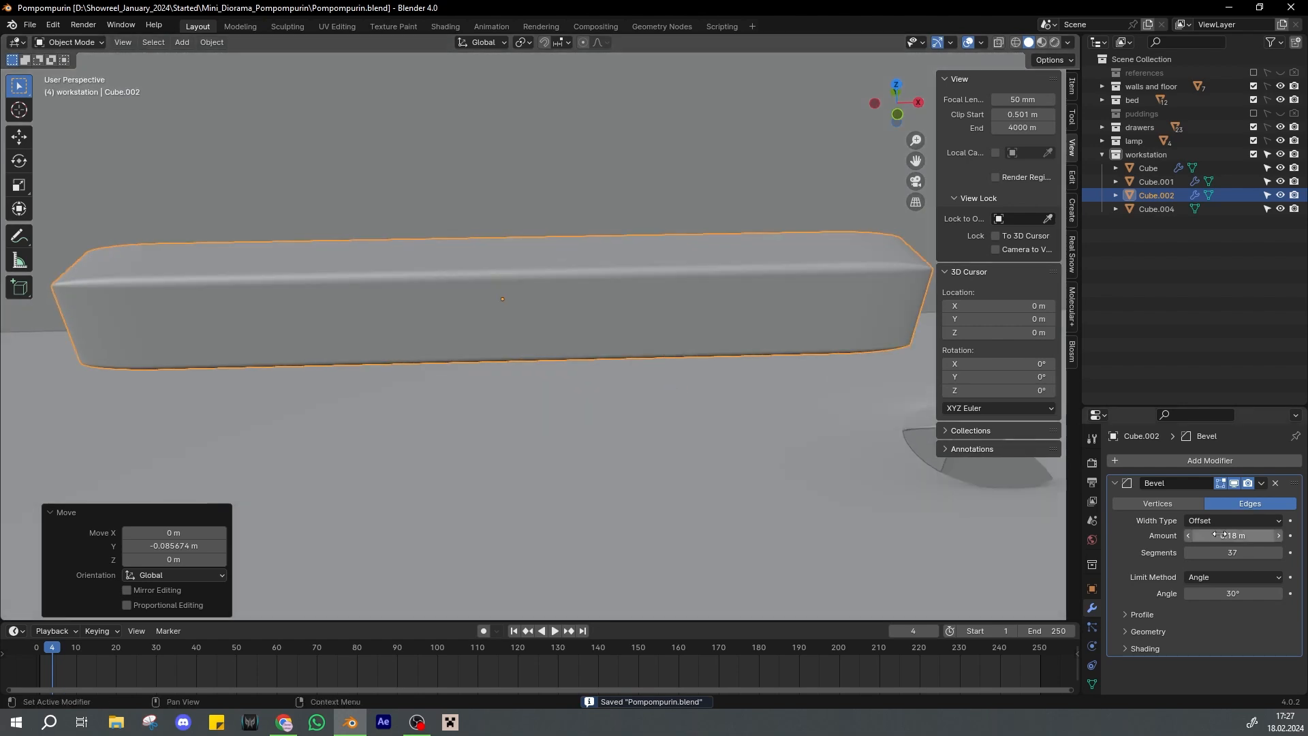
# Set the bar's Bevel amount to 0.09 m and save the file
pyautogui.moveTo(1231, 536); pyautogui.dragTo(1206, 536)
pyautogui.moveTo(546, 323); pyautogui.dragTo(550, 303, button='middle')
pyautogui.hotkey('ctrl', 's')
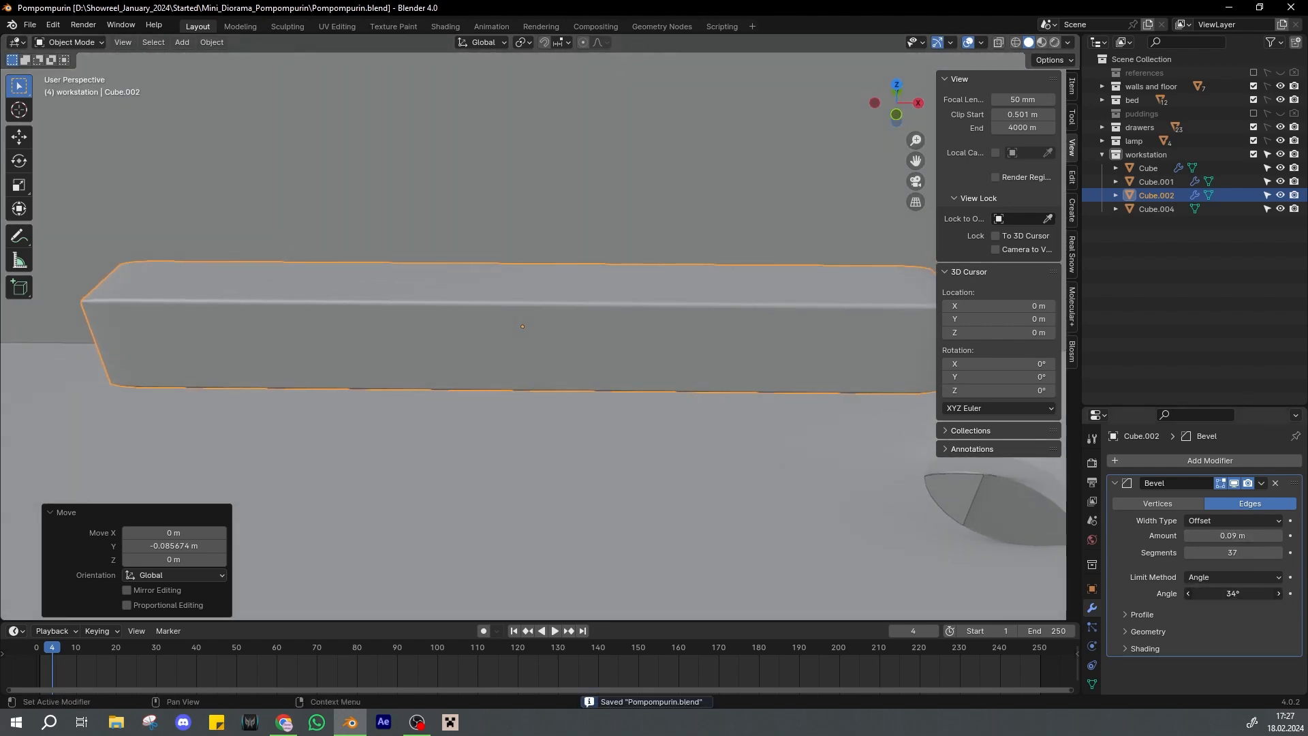
# Inset the bar's front face in Edit Mode and scale the inset face to 1.153 along X
pyautogui.scroll(-1, 739, 396)
pyautogui.press('Tab')
pyautogui.moveTo(736, 396); pyautogui.dragTo(737, 371, button='middle')
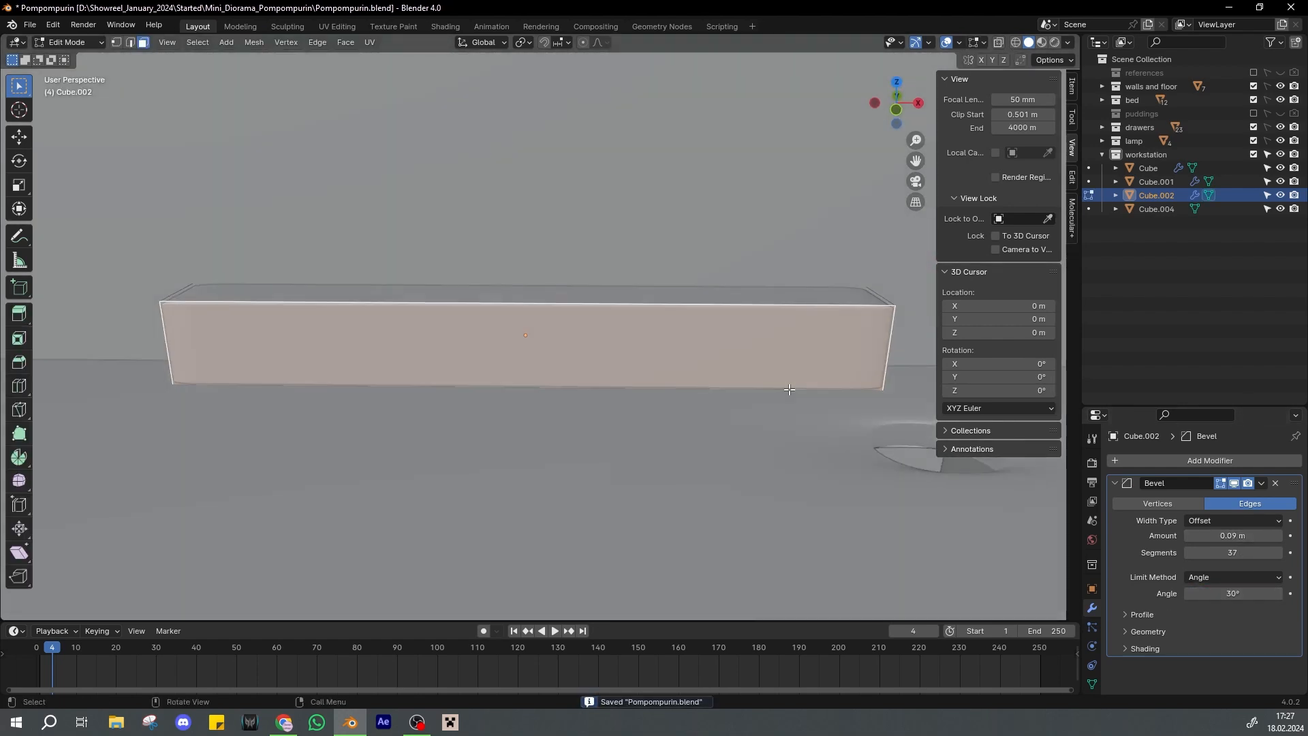
pyautogui.press('i')
pyautogui.click(752, 385)
pyautogui.hotkey('ctrl', 's')
pyautogui.press('s')
pyautogui.press('x')
pyautogui.click(784, 387)
# Delete the inset front face to open the box, save, and return to Object Mode
pyautogui.press('x')
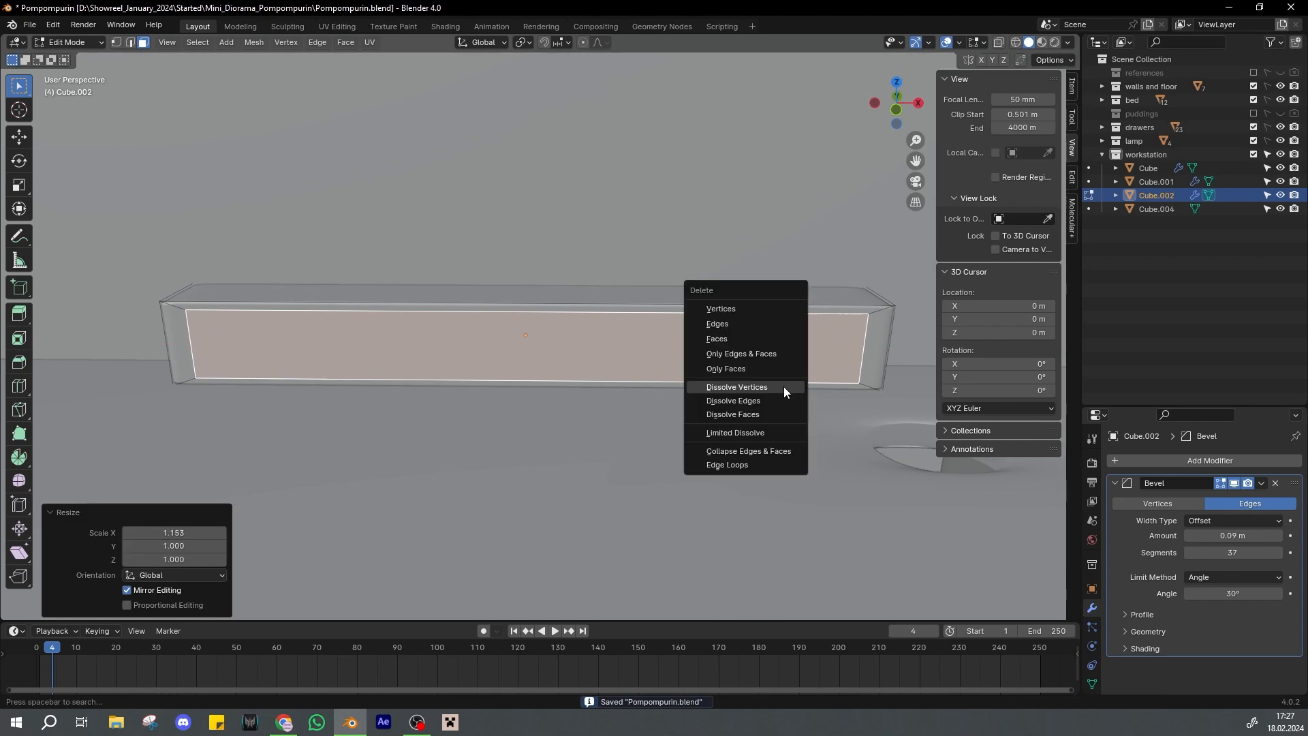
pyautogui.press('f')
pyautogui.hotkey('ctrl', 's')
pyautogui.press('Tab')
# Move the open box -0.036504 m along Y and save the file
pyautogui.moveTo(783, 387); pyautogui.dragTo(689, 393, button='middle')
pyautogui.press('g')
pyautogui.press('y')
pyautogui.click(684, 393)
pyautogui.press('KP_1')
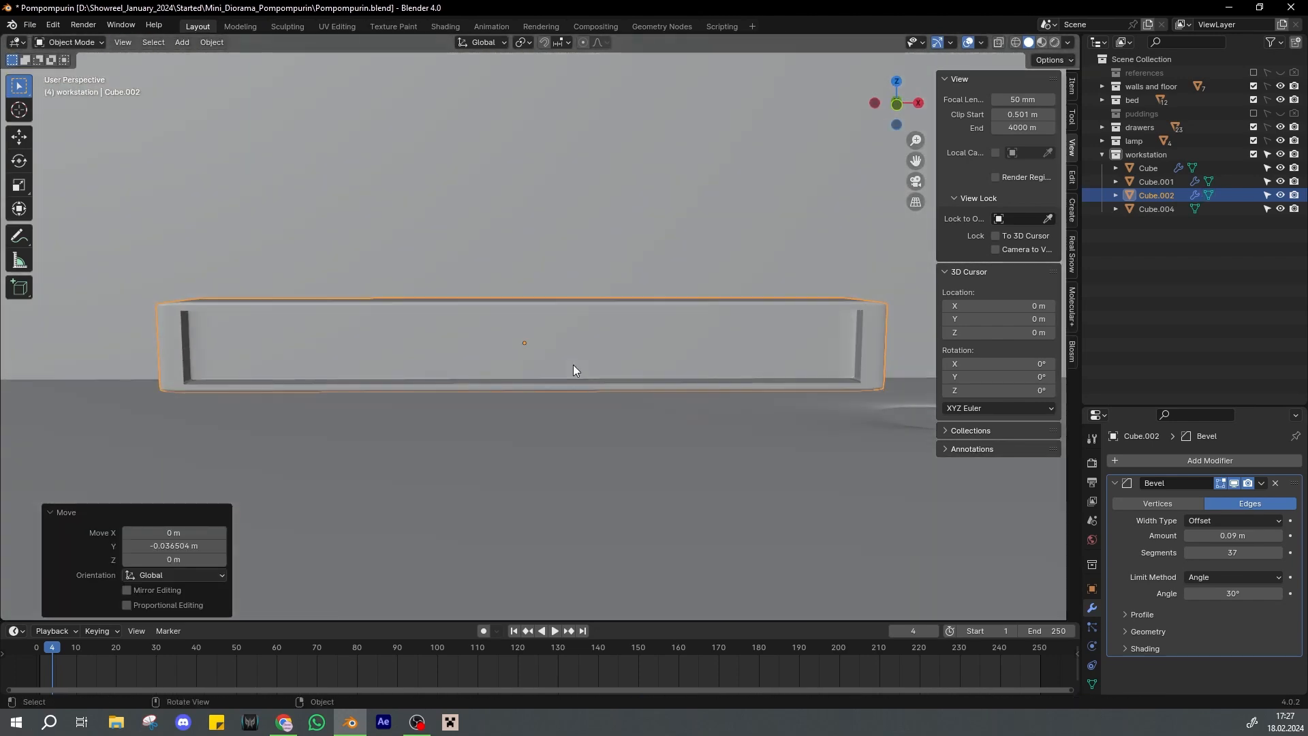
pyautogui.hotkey('ctrl', 's')
# Spread the two vertical side edges of the box's front opening slightly outward along X, and save
pyautogui.press('Tab')
pyautogui.scroll(1, 364, 352)
pyautogui.scroll(-1, 627, 375)
pyautogui.keyDown('shift'); pyautogui.click(860, 368); pyautogui.keyUp('shift')
pyautogui.press('s')
pyautogui.press('x')
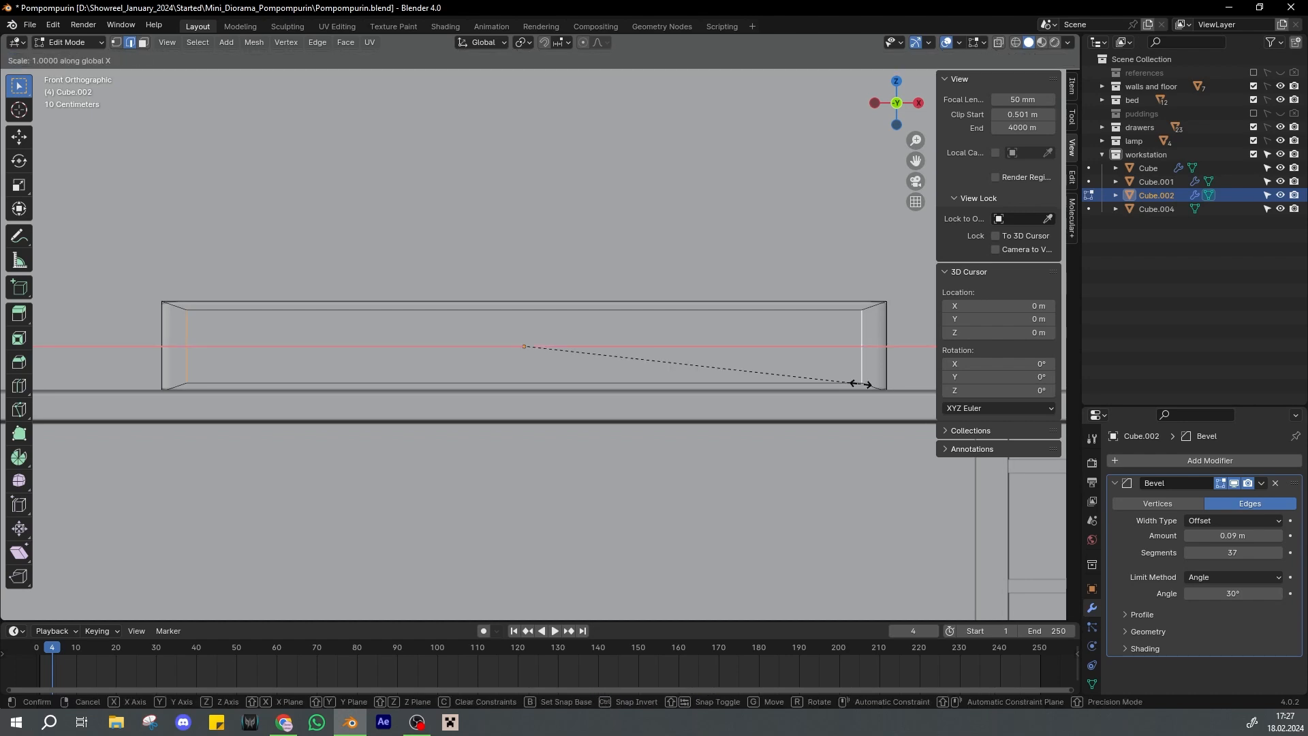
pyautogui.click(875, 383)
pyautogui.press('Tab')
pyautogui.hotkey('ctrl', 's')
pyautogui.moveTo(743, 310); pyautogui.dragTo(484, 351, button='middle')
pyautogui.scroll(3, 648, 320)
pyautogui.scroll(1, 485, 352)
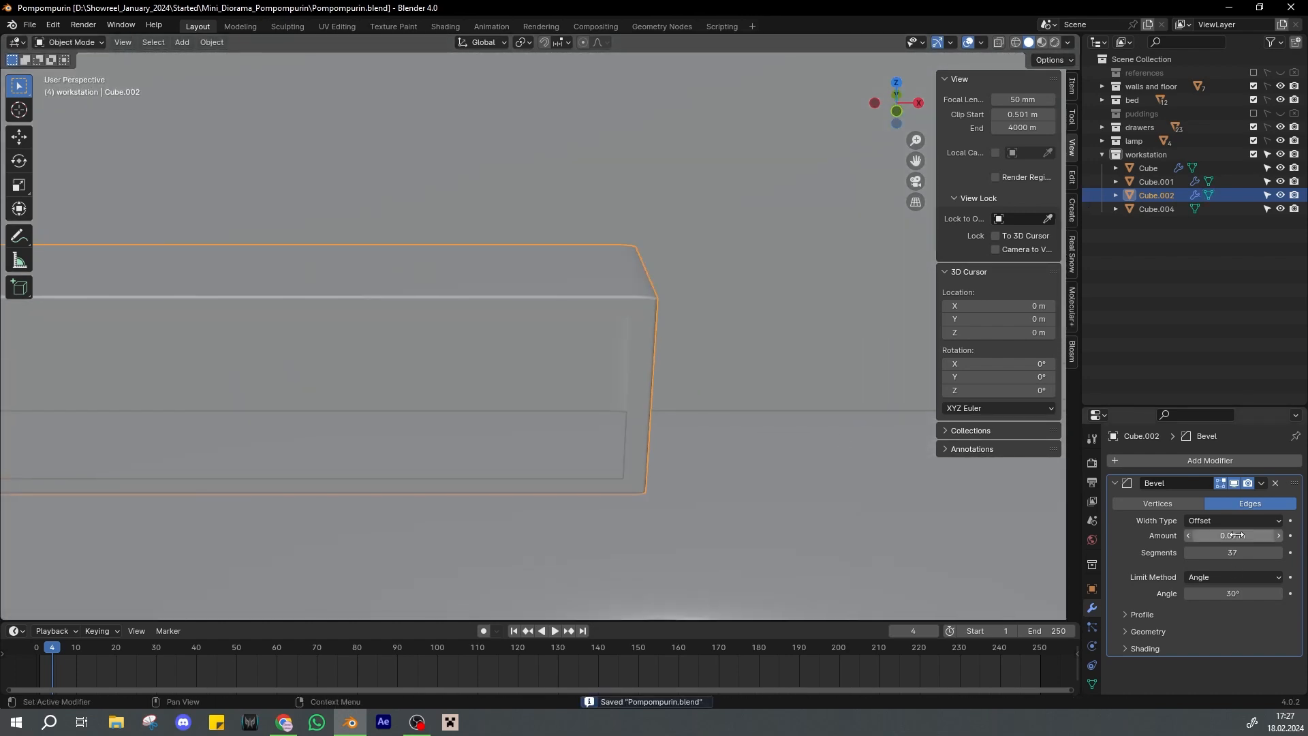
# Apply smooth shading to the long open box and save the file
pyautogui.rightClick(637, 287)
pyautogui.click(638, 286)
pyautogui.hotkey('ctrl', 's')
pyautogui.scroll(-2, 639, 310)
pyautogui.moveTo(639, 309); pyautogui.dragTo(508, 338, button='middle')
pyautogui.scroll(-2, 633, 309)
# Apply the long box's Bevel modifier permanently to its mesh and save the file
pyautogui.click(1262, 483)
pyautogui.click(1231, 499)
pyautogui.scroll(1, 611, 365)
pyautogui.moveTo(681, 371); pyautogui.dragTo(560, 385, button='middle')
pyautogui.scroll(-3, 611, 366)
pyautogui.scroll(-3, 620, 385)
pyautogui.click(620, 383)
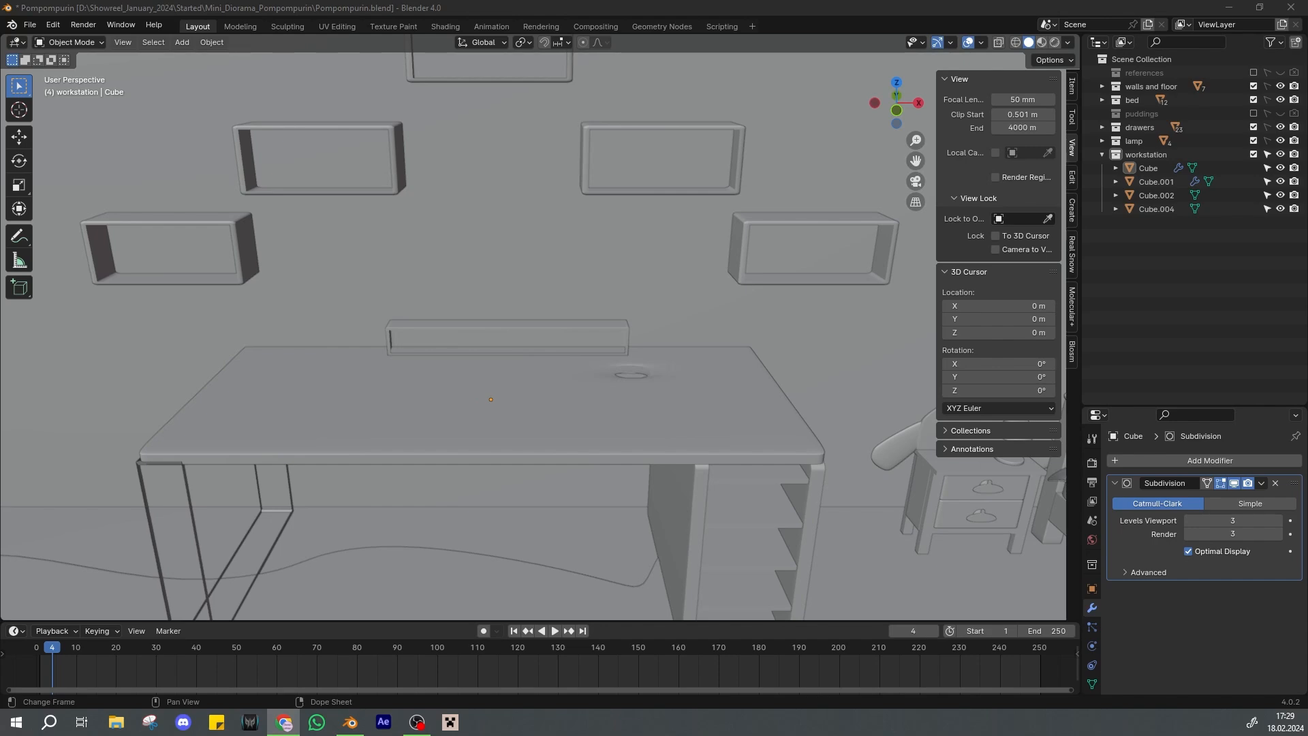
pyautogui.scroll(-2, 628, 404)
pyautogui.click(627, 403)
pyautogui.hotkey('ctrl', 's')
pyautogui.scroll(-2, 583, 420)
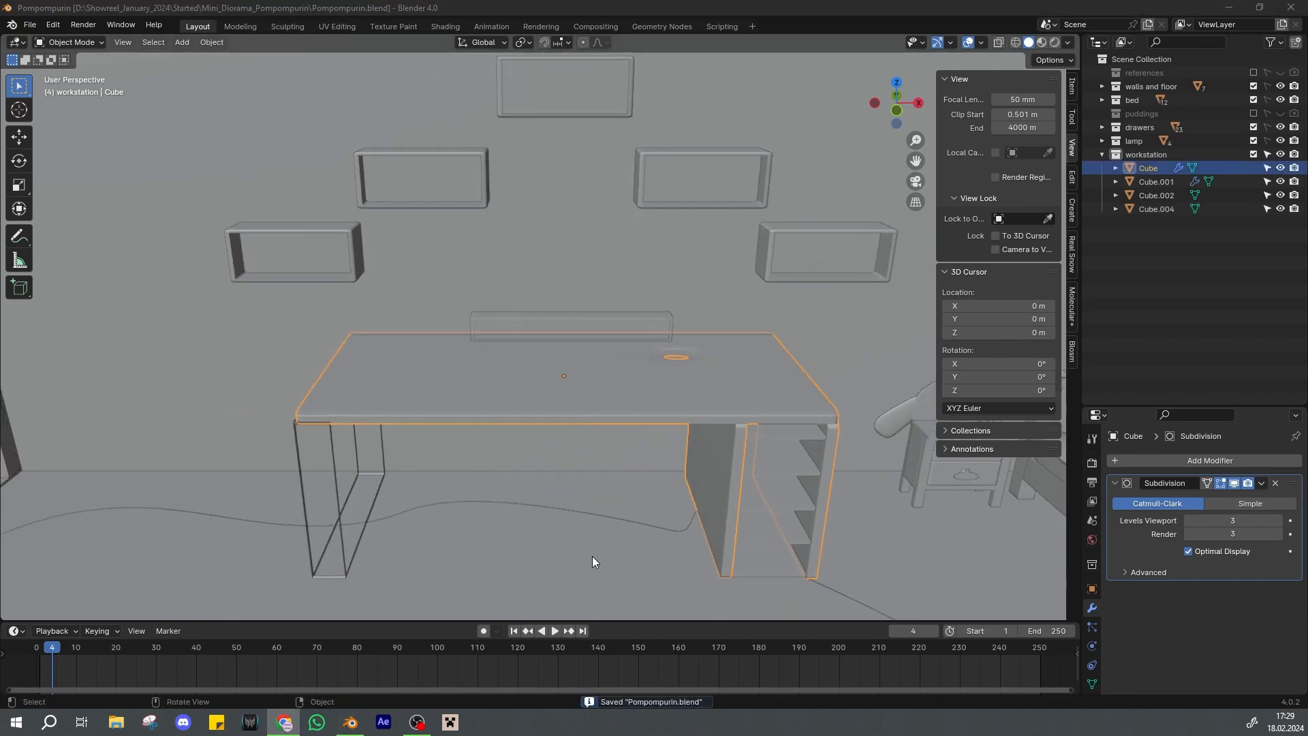
pyautogui.click(570, 328)
pyautogui.hotkey('ctrl', 's')
# Add a cube to the workstation collection and move it along Y toward the desk
pyautogui.scroll(-4, 570, 328)
pyautogui.moveTo(588, 399); pyautogui.dragTo(555, 431, button='middle')
pyautogui.hotkey('shift', 'a')
pyautogui.click(623, 165)
pyautogui.moveTo(619, 484); pyautogui.dragTo(652, 528, button='middle')
pyautogui.scroll(-2, 652, 527)
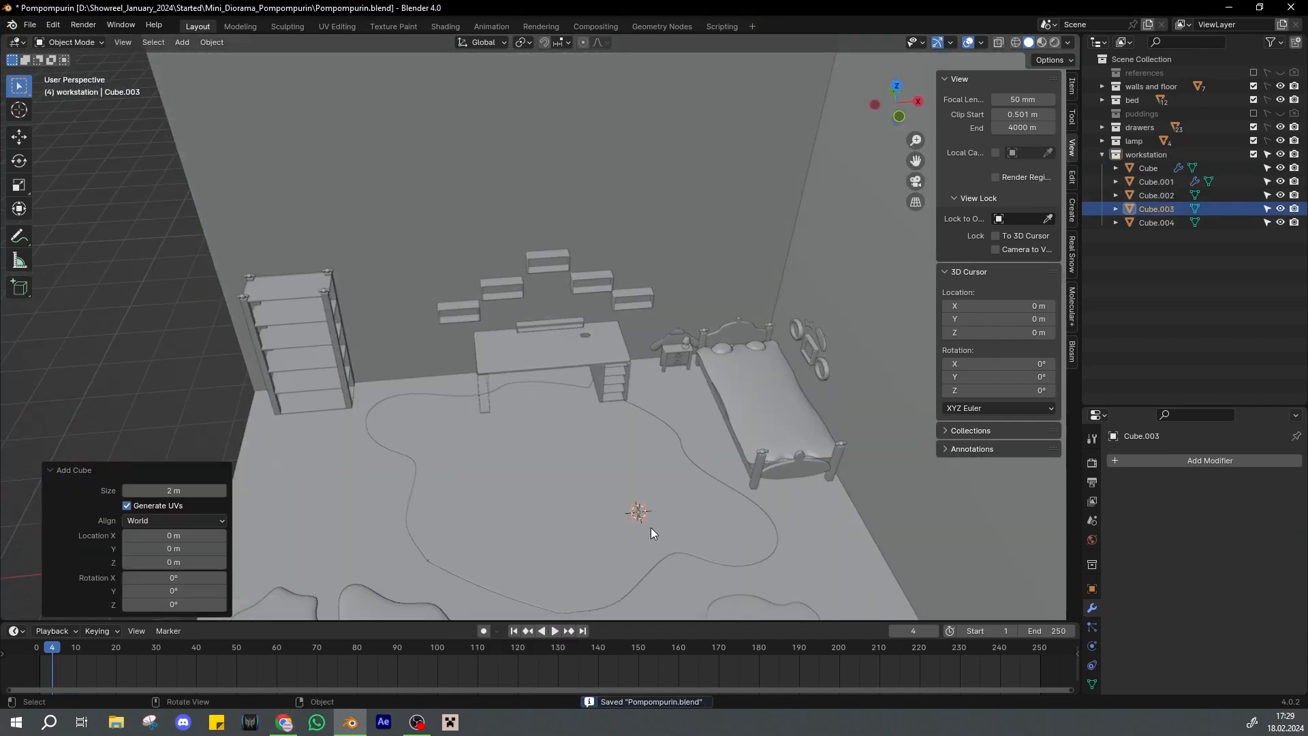
pyautogui.press('g')
pyautogui.press('y')
pyautogui.click(567, 361)
# Raise the new cube 9.8553 m along Z, save, and readjust its height to above the desktop
pyautogui.press('g')
pyautogui.press('z')
pyautogui.click(627, 424)
pyautogui.scroll(5, 661, 370)
pyautogui.hotkey('ctrl', 's')
pyautogui.press('g')
pyautogui.press('z')
pyautogui.press('z')
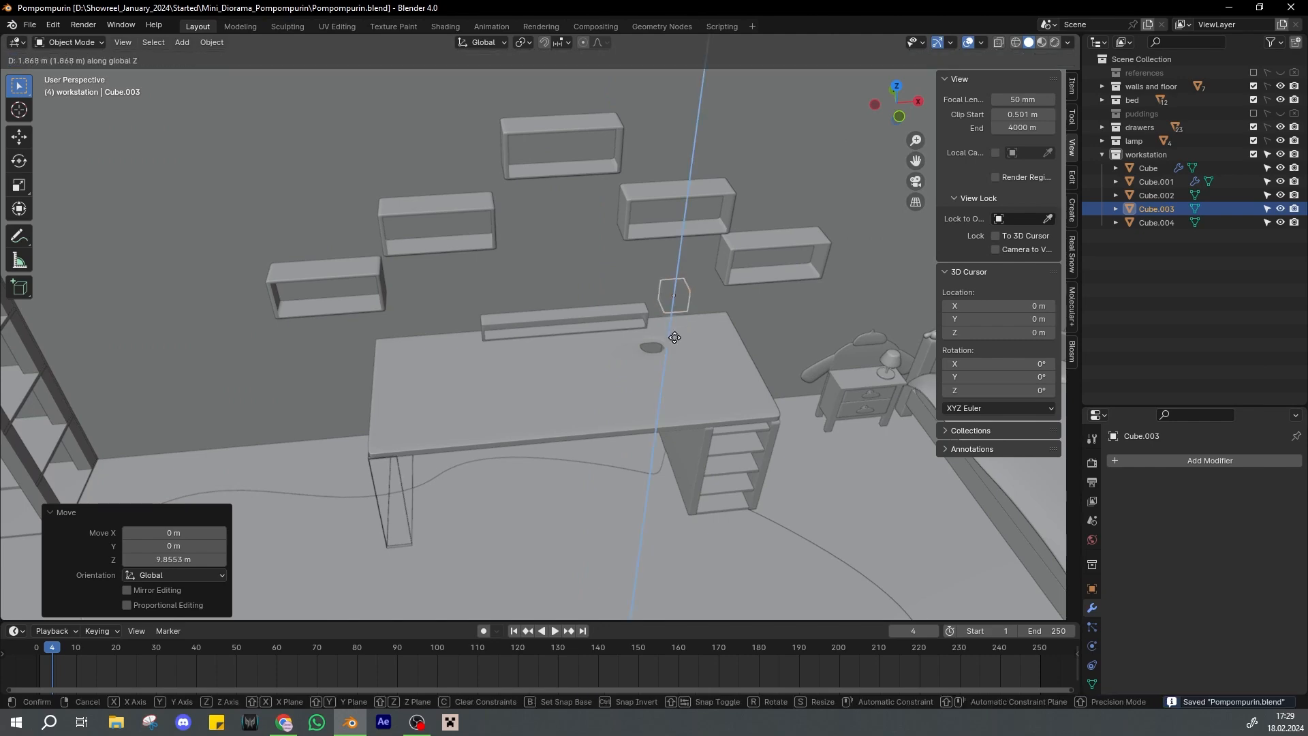
pyautogui.click(670, 328)
# Position the cube over the desktop along Y, move it -11.551 m along X, and save
pyautogui.press('g')
pyautogui.press('y')
pyautogui.click(706, 391)
pyautogui.hotkey('ctrl', 's')
pyautogui.press('g')
pyautogui.press('x')
pyautogui.click(566, 373)
pyautogui.hotkey('ctrl', 's')
# Adjust the cube's height along Z so that it rests on the desktop
pyautogui.scroll(3, 581, 371)
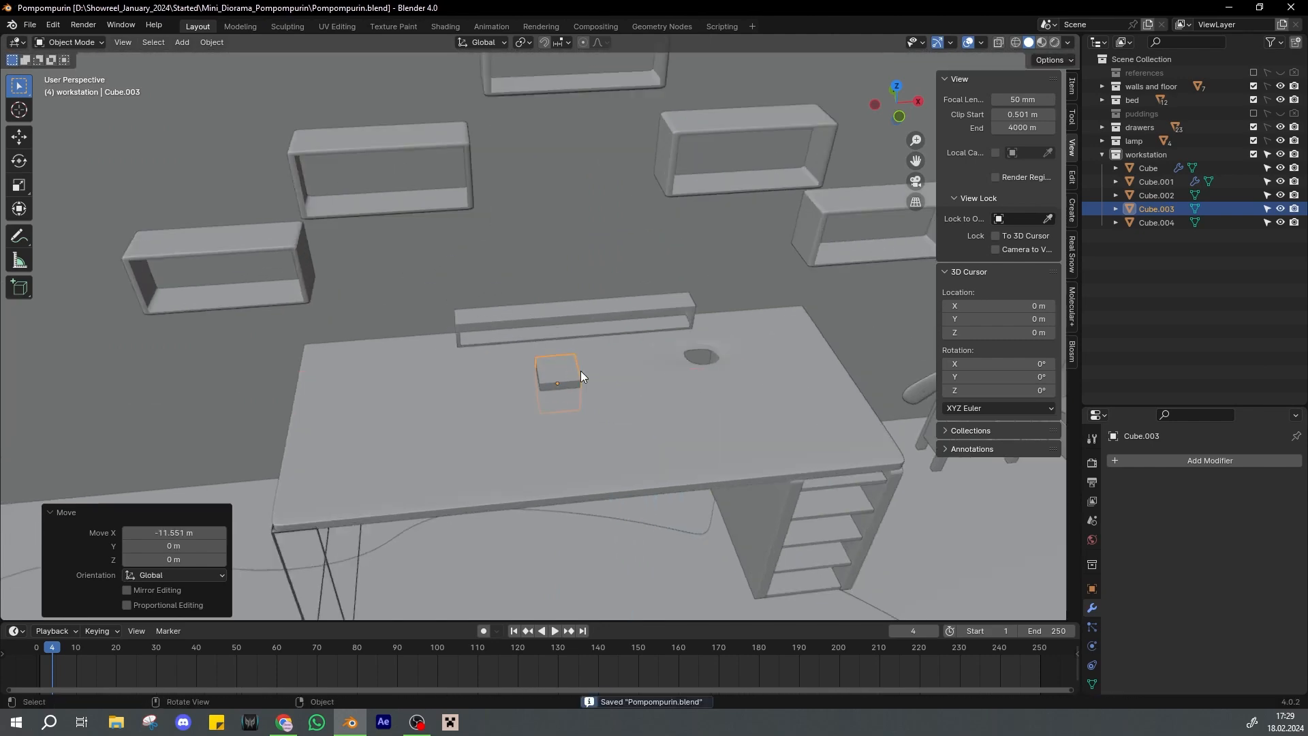
pyautogui.keyDown('alt'); pyautogui.moveTo(641, 373); pyautogui.dragTo(549, 400); pyautogui.keyUp('alt')
pyautogui.click(563, 350)
pyautogui.click(497, 365)
pyautogui.press('g')
pyautogui.press('z')
pyautogui.click(553, 364)
# Scale the cube down uniformly, narrow it to 0.676 along X, and save the file
pyautogui.press('KP_1')
pyautogui.press('KP_Decimal')
pyautogui.press('s')
pyautogui.click(572, 335)
pyautogui.hotkey('ctrl', 's')
pyautogui.scroll(1, 640, 361)
pyautogui.press('s')
pyautogui.moveTo(644, 362); pyautogui.dragTo(588, 369, button='middle')
pyautogui.press('x')
pyautogui.click(614, 365)
pyautogui.hotkey('ctrl', 's')
pyautogui.scroll(2, 598, 360)
pyautogui.click(283, 722)
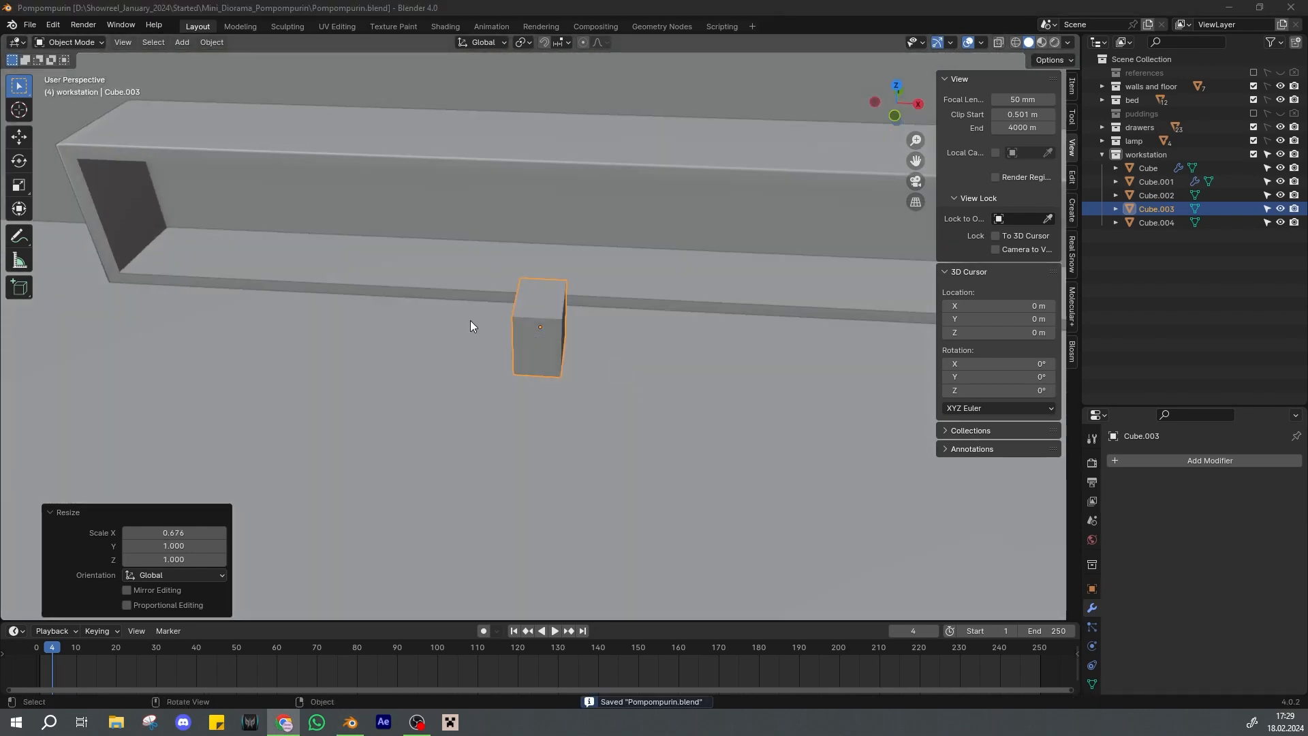
# Add a Subdivision Surface modifier to the small cube with viewport level 2, and save
pyautogui.click(539, 333)
pyautogui.click(1167, 464)
pyautogui.click(1157, 471)
pyautogui.click(1153, 498)
pyautogui.press('KP_1')
pyautogui.hotkey('ctrl', 's')
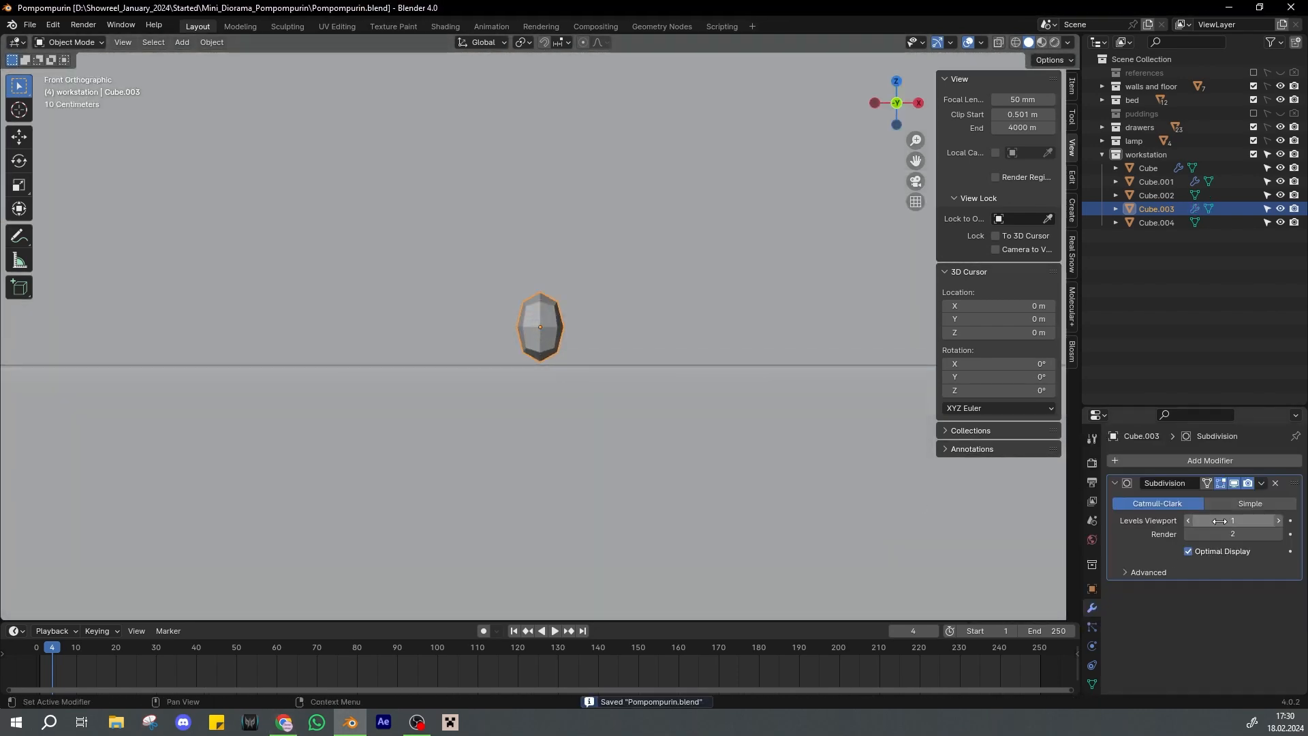
pyautogui.moveTo(1220, 521); pyautogui.dragTo(1235, 521)
# Add horizontal loop cuts at the middle and quarter heights of the small cube in Edit Mode
pyautogui.press('Tab')
pyautogui.scroll(2, 543, 326)
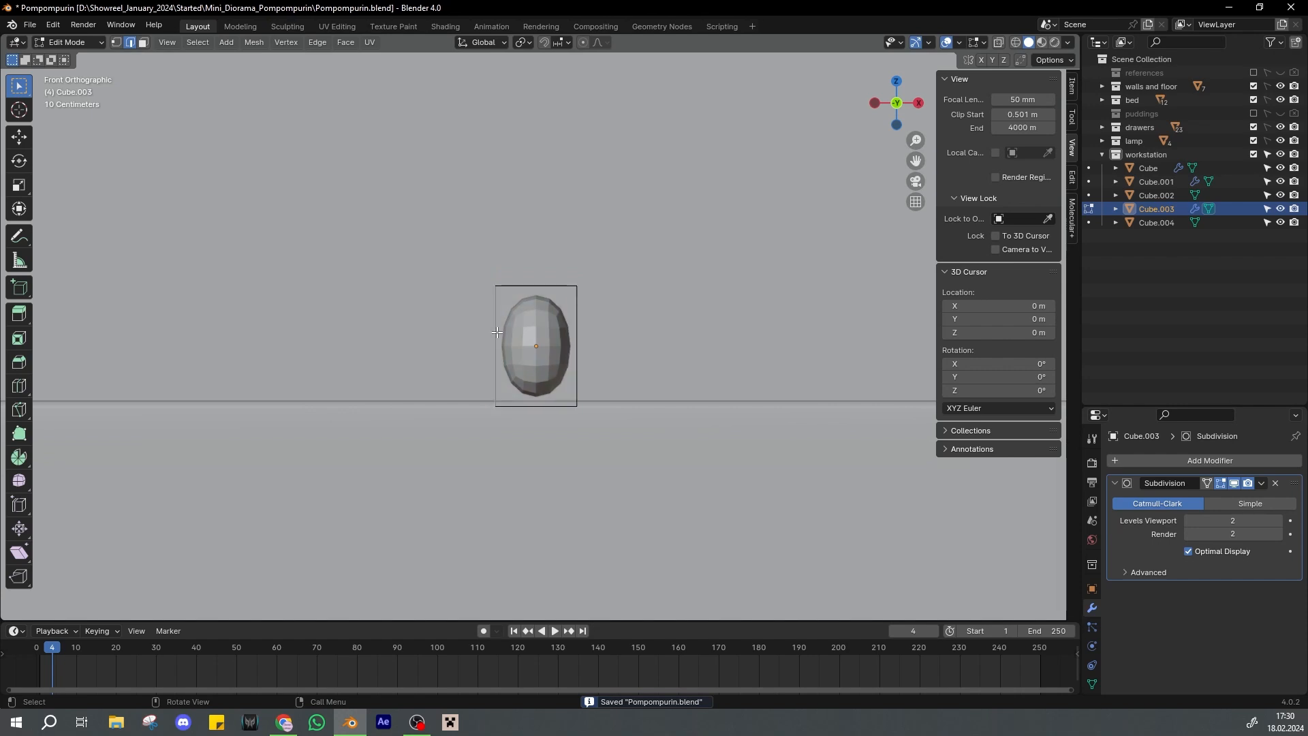
pyautogui.rightClick(500, 332)
pyautogui.hotkey('ctrl', 'r')
pyautogui.click(499, 321)
pyautogui.rightClick(500, 329)
pyautogui.hotkey('ctrl', 'r')
pyautogui.click(500, 373)
pyautogui.rightClick(501, 372)
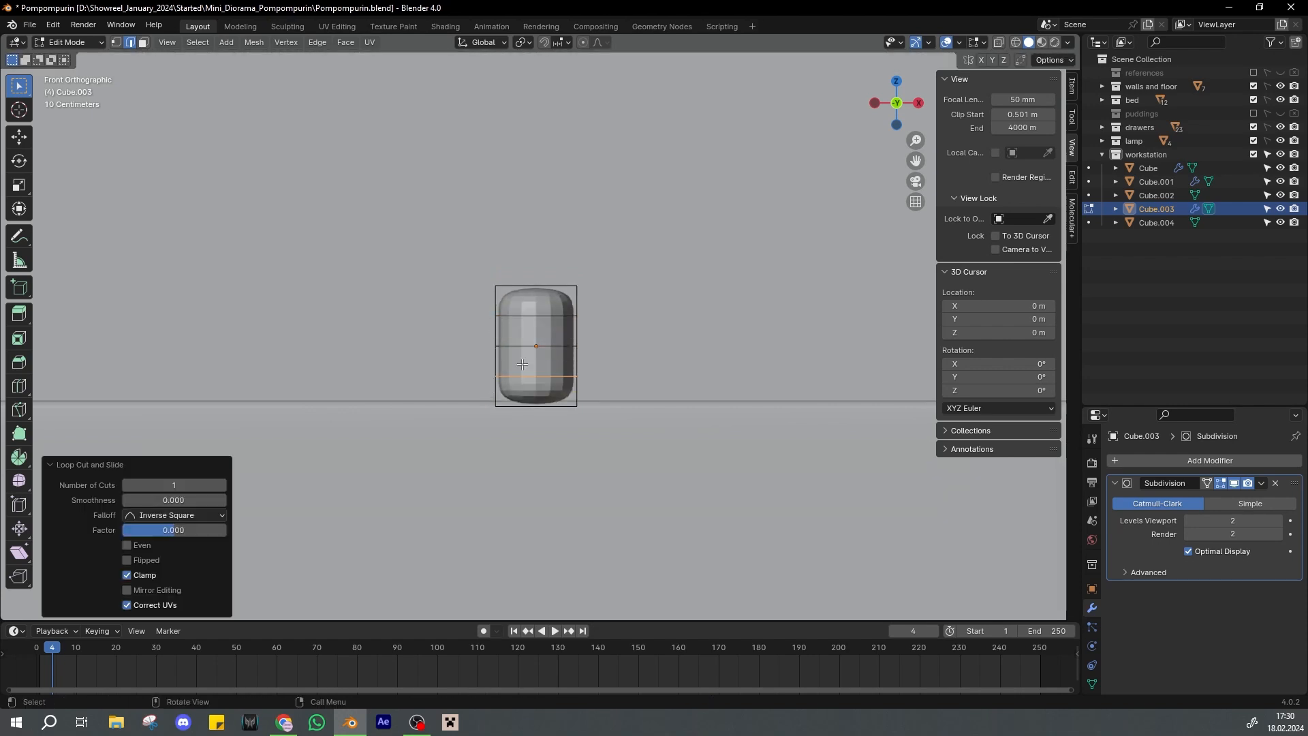
# Save, and add two more horizontal loop cuts near the small cube's upper and lower ends
pyautogui.hotkey('ctrl', 's')
pyautogui.hotkey('ctrl', 'r')
pyautogui.click(482, 325)
pyautogui.rightClick(483, 323)
pyautogui.hotkey('ctrl', 'r')
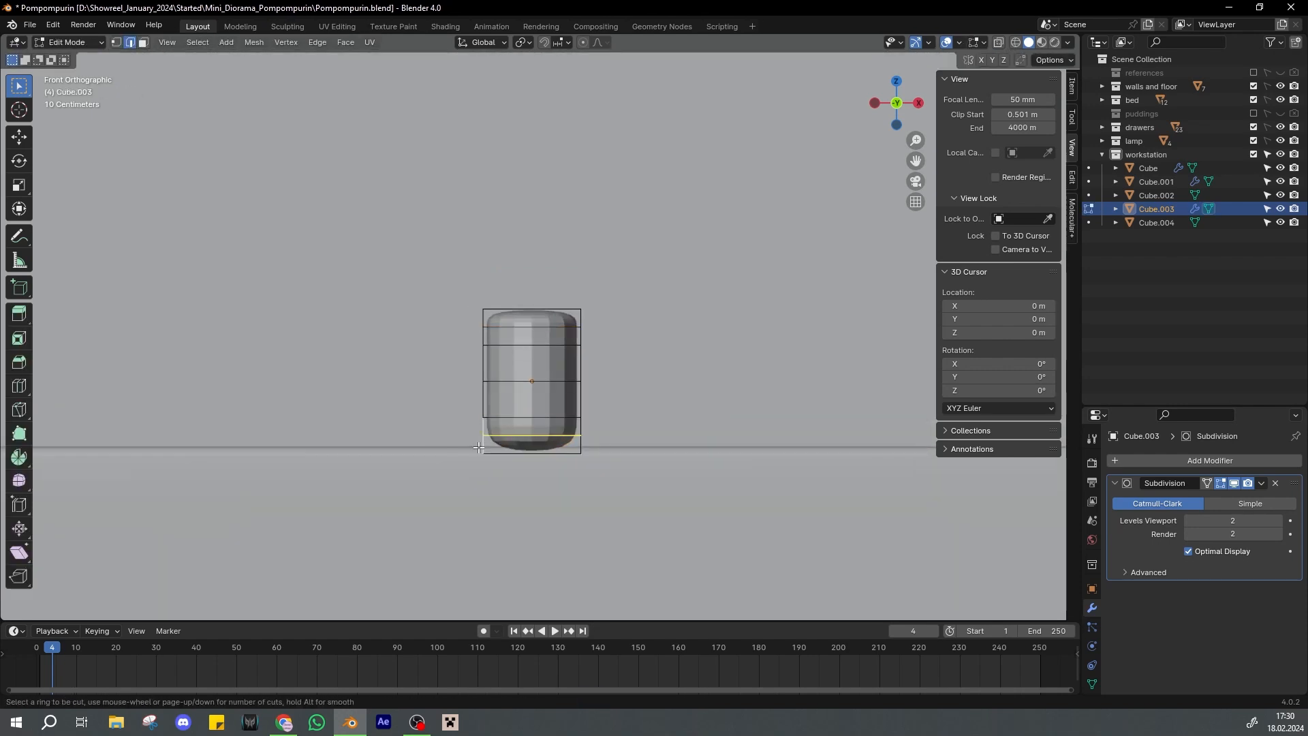
pyautogui.click(484, 435)
# Scale the top face of the small block to 0.550 and save the file
pyautogui.moveTo(485, 432); pyautogui.dragTo(495, 470, button='middle')
pyautogui.press('3')
pyautogui.click(535, 330)
pyautogui.press('KP_1')
pyautogui.press('s')
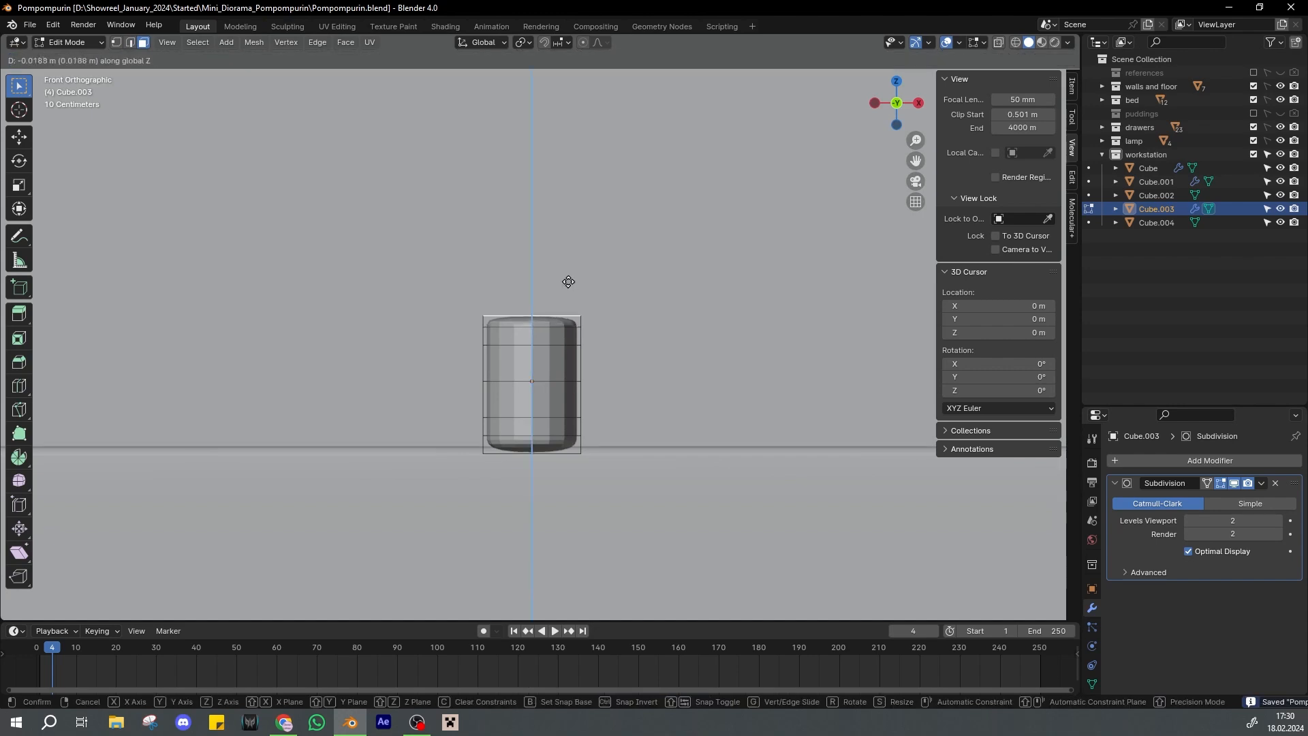
pyautogui.click(603, 317)
pyautogui.hotkey('ctrl', 's')
pyautogui.press('g')
pyautogui.press('z')
pyautogui.rightClick(616, 319)
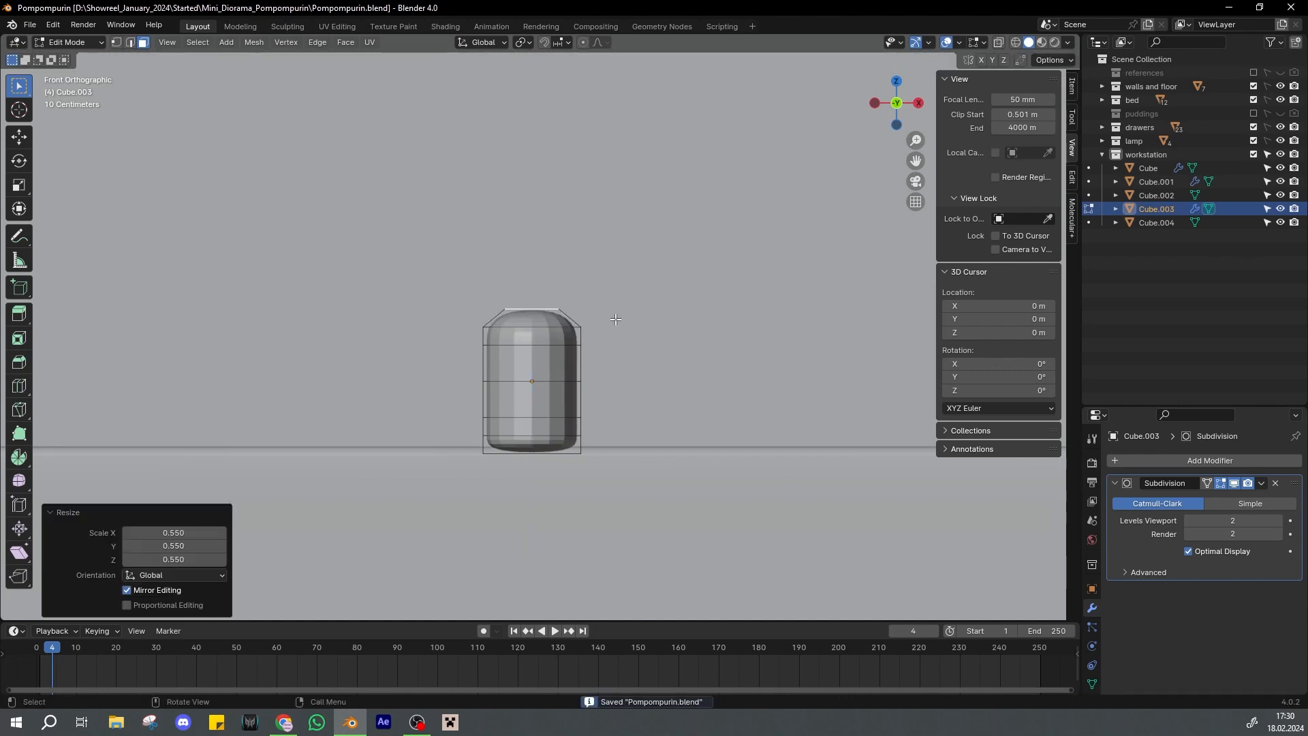
# Extrude the top face upward, scale it to 0.469, and lower it about 0.094 m along Z
pyautogui.press('e')
pyautogui.click(620, 285)
pyautogui.press('s')
pyautogui.click(575, 281)
pyautogui.press('g')
pyautogui.press('z')
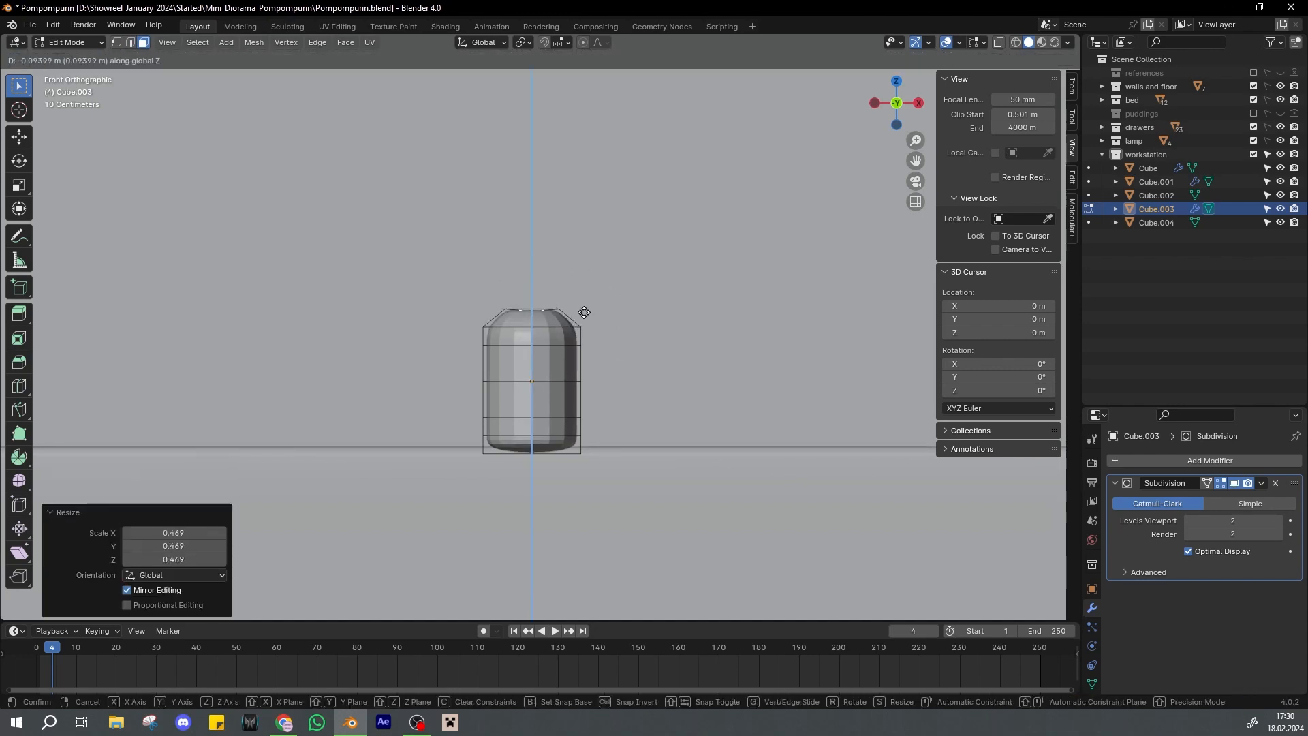
pyautogui.click(584, 312)
pyautogui.moveTo(584, 312)
pyautogui.mouseDown(button='middle')
pyautogui.moveTo(535, 356)
pyautogui.moveTo(622, 300)
pyautogui.moveTo(569, 320)
pyautogui.mouseUp(button='middle')
pyautogui.scroll(1, 524, 309)
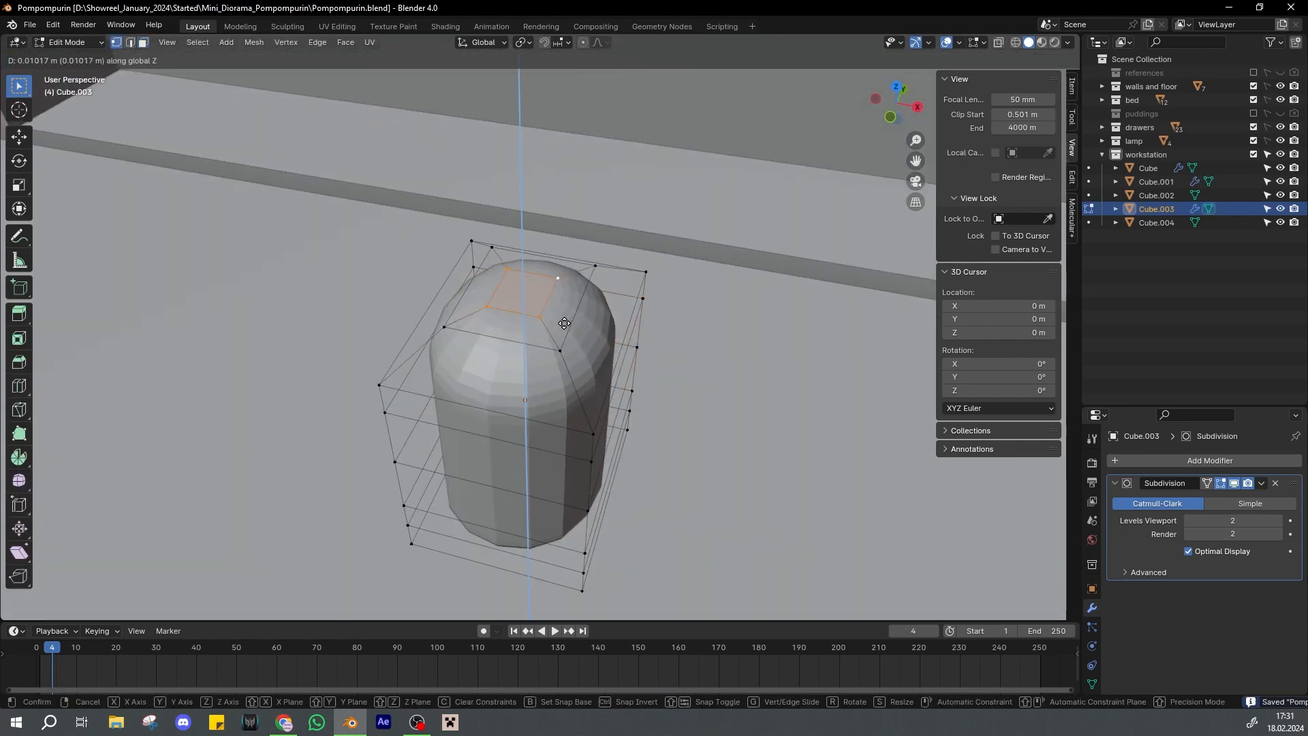
# Return to Object Mode and shade the capsule-shaped block smooth
pyautogui.press('Tab')
pyautogui.moveTo(585, 339); pyautogui.dragTo(607, 357, button='middle')
pyautogui.rightClick(570, 367)
pyautogui.click(570, 367)
# Select the faces on top of the capsule in Edit Mode and scale them to refine its rounded end
pyautogui.press('Tab')
pyautogui.press('3')
pyautogui.moveTo(550, 318); pyautogui.dragTo(558, 370, button='middle')
pyautogui.click(543, 334)
pyautogui.keyDown('shift'); pyautogui.click(569, 336); pyautogui.keyUp('shift')
pyautogui.keyDown('shift'); pyautogui.click(580, 346); pyautogui.keyUp('shift')
pyautogui.press('KP_1')
pyautogui.press('s')
pyautogui.click(689, 317)
# Return to Object Mode, set the capsule's viewport and render subdivision levels to 3, and save
pyautogui.press('Tab')
pyautogui.moveTo(1235, 521); pyautogui.dragTo(1235, 532)
pyautogui.write('3')
pyautogui.press('Return')
pyautogui.hotkey('ctrl', 's')
pyautogui.moveTo(600, 377); pyautogui.dragTo(503, 345, button='middle')
pyautogui.scroll(-7, 503, 346)
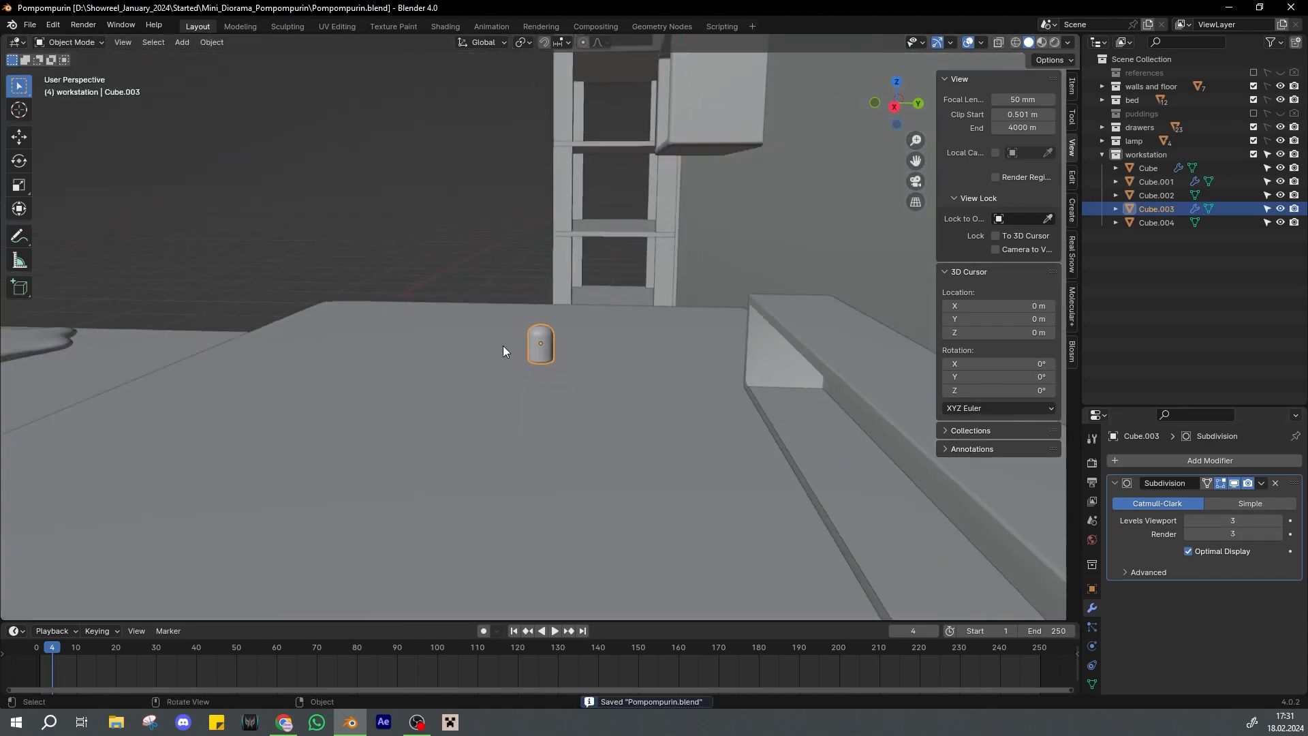
# Move the capsule 3.3814 m along Y toward the long box and raise it 0.12871 m along Z
pyautogui.press('g')
pyautogui.press('z')
pyautogui.click(895, 374)
pyautogui.press('KP_1')
pyautogui.press('KP_Decimal')
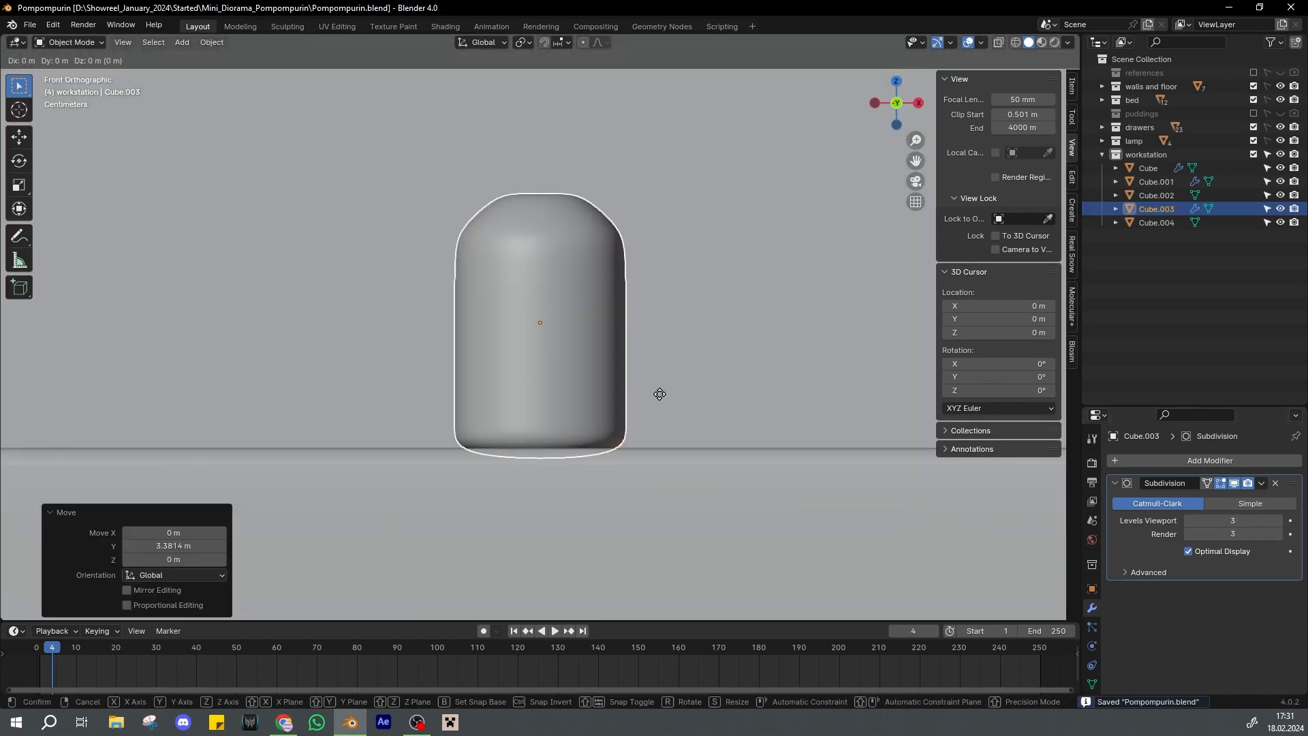
pyautogui.scroll(-4, 632, 346)
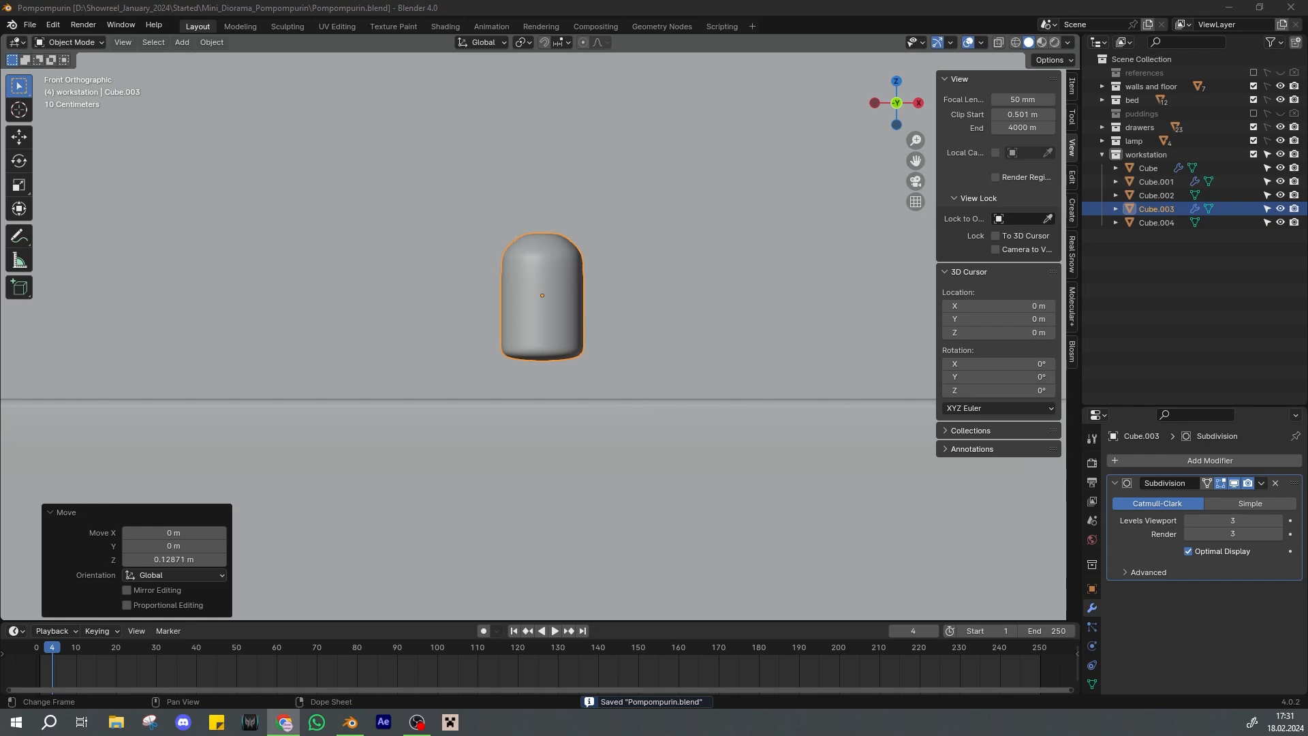
# Stretch the capsule to 1.595 along its local Z axis and raise it along Z
pyautogui.press('s')
pyautogui.press('z')
pyautogui.click(580, 321)
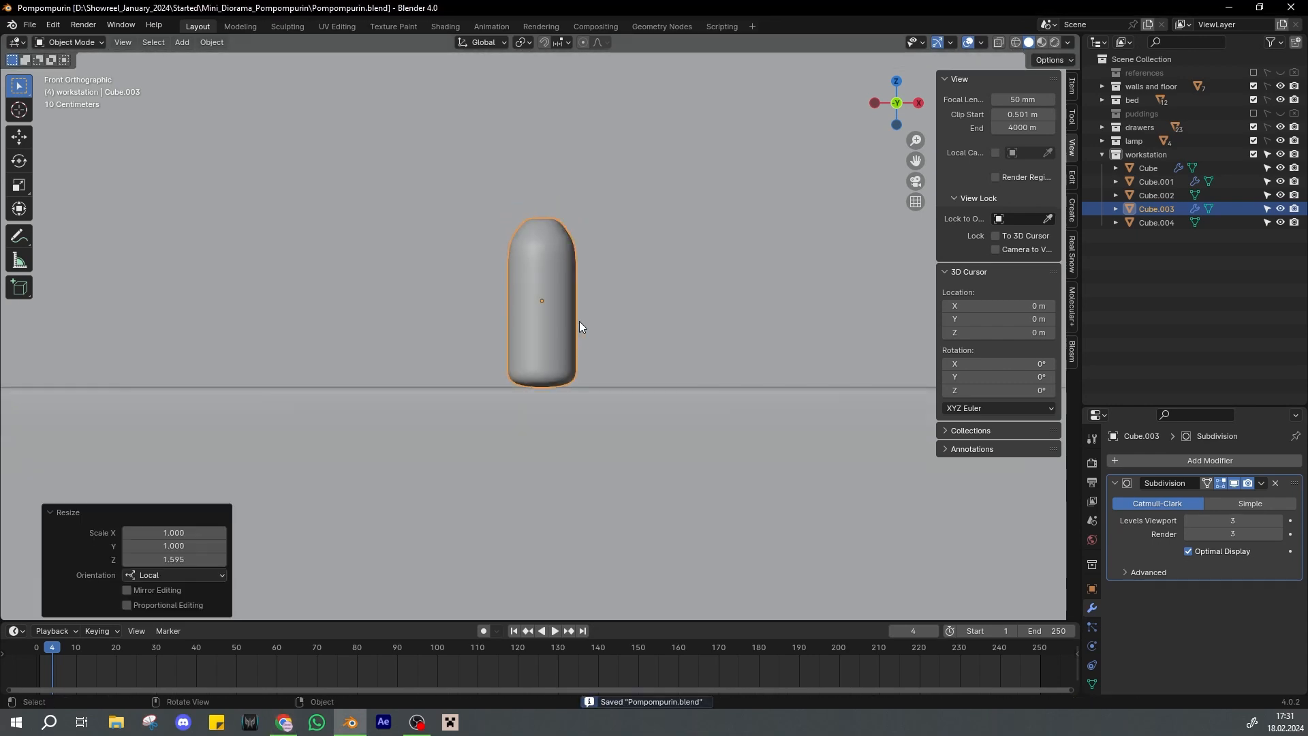
pyautogui.press('g')
pyautogui.press('z')
pyautogui.click(572, 217)
# Duplicate the capsule, move the copy -0.50609 m along Z, and remove the copy's Subdivision modifier
pyautogui.press('g')
pyautogui.press('z')
pyautogui.click(584, 376)
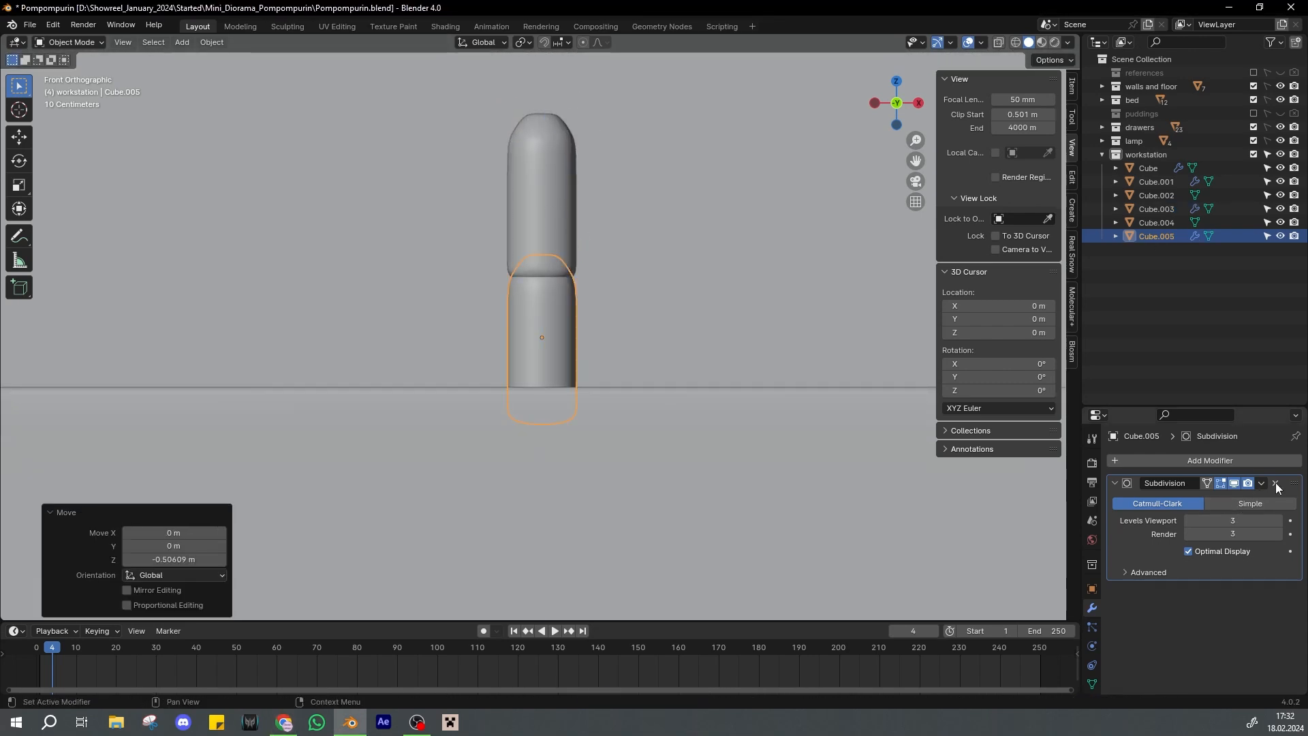
pyautogui.click(1276, 483)
# Scale the copy down along Z into a thin slab beneath the capsule
pyautogui.moveTo(572, 301); pyautogui.dragTo(617, 349, button='middle')
pyautogui.press('Tab')
pyautogui.scroll(1, 576, 348)
pyautogui.press('Tab')
pyautogui.press('s')
pyautogui.press('z')
pyautogui.click(565, 344)
# Delete the selected faces of the slab beneath the capsule, fill the gap with a new face, and save the file
pyautogui.press('Tab')
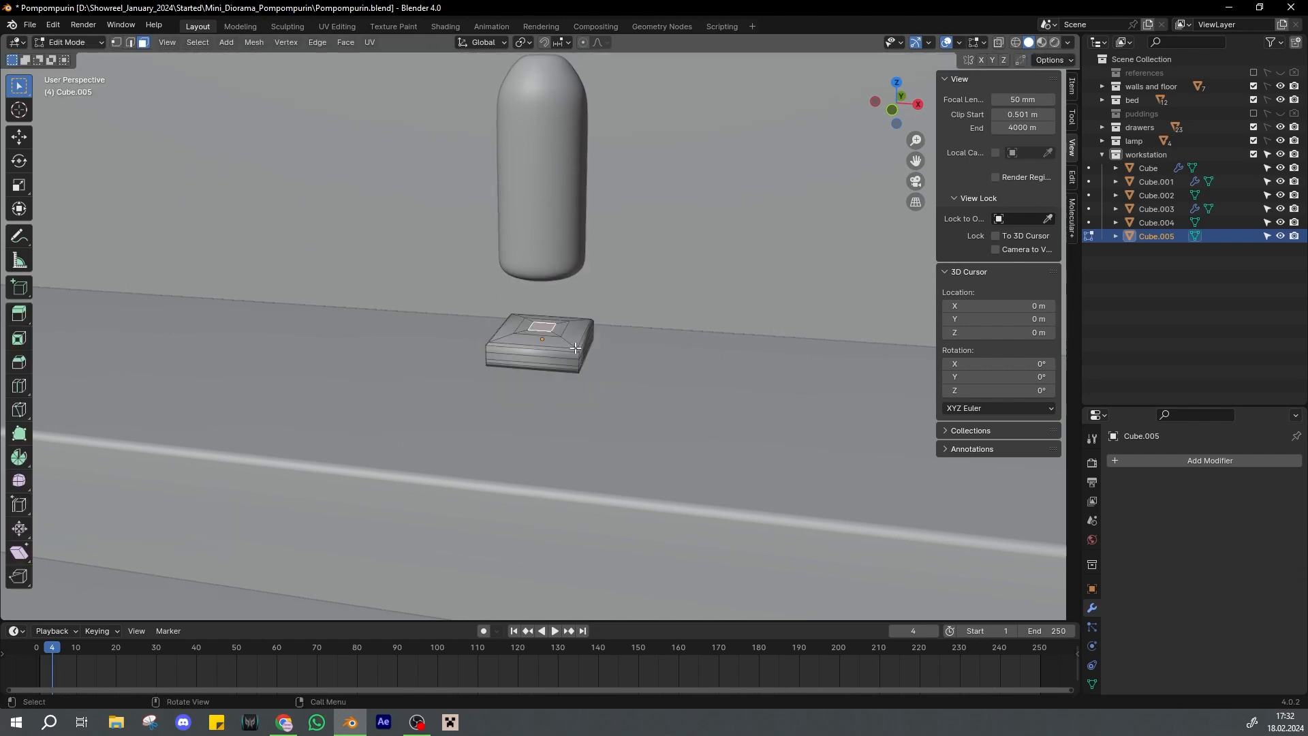
pyautogui.scroll(3, 565, 344)
pyautogui.press('x')
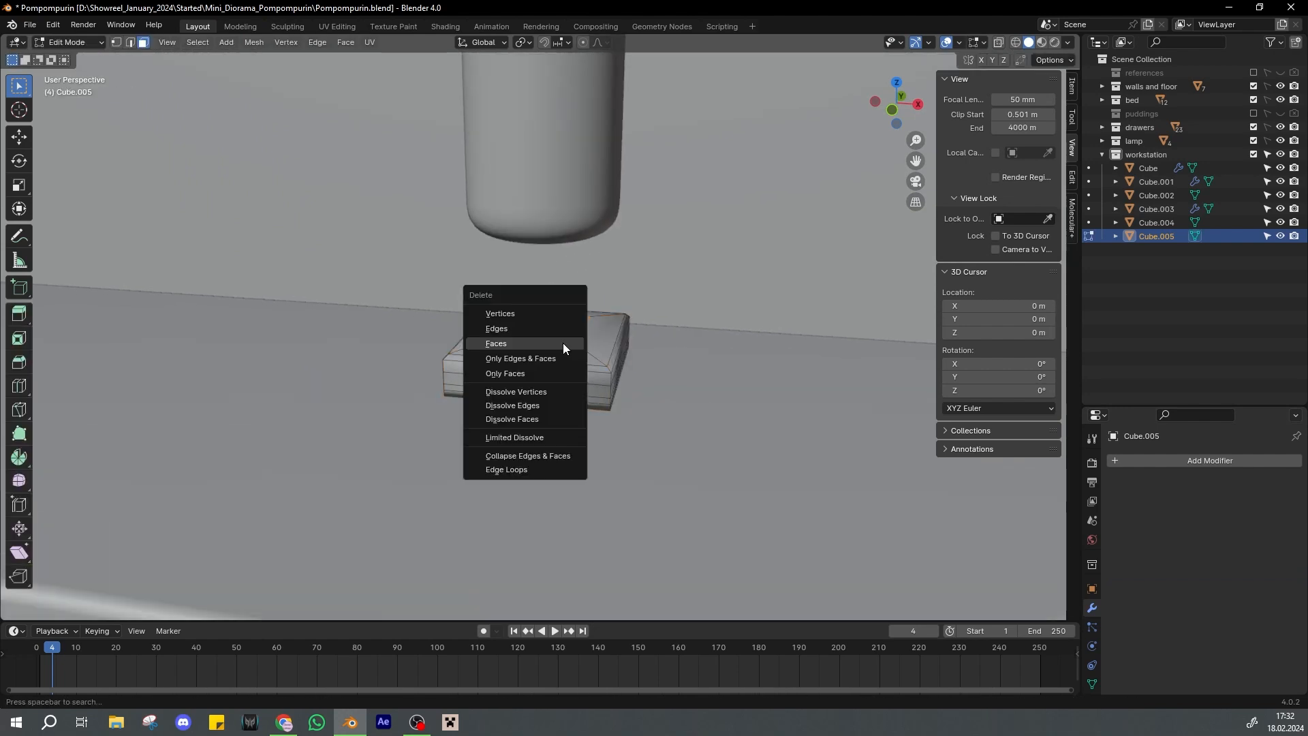
pyautogui.click(563, 342)
pyautogui.press('1')
pyautogui.scroll(3, 537, 291)
pyautogui.press('f')
pyautogui.hotkey('ctrl', 's')
pyautogui.press('Tab')
pyautogui.scroll(-3, 550, 378)
# Select a loop around the slab's lower side, delete it from the mesh, and save the file
pyautogui.moveTo(460, 394); pyautogui.dragTo(430, 397, button='middle')
pyautogui.click(527, 397)
pyautogui.click(564, 402)
pyautogui.moveTo(564, 403); pyautogui.dragTo(695, 389, button='middle')
pyautogui.keyDown('alt'); pyautogui.click(477, 403); pyautogui.keyUp('alt')
pyautogui.press('x')
pyautogui.click(503, 382)
pyautogui.press('Tab')
pyautogui.hotkey('ctrl', 's')
# Scale the slab's side edge loops in turn to reshape its profile, scaling the bottom loop to 1.060
pyautogui.press('KP_1')
pyautogui.rightClick(580, 386)
pyautogui.click(580, 386)
pyautogui.press('Tab')
pyautogui.press('KP_1')
pyautogui.press('s')
pyautogui.click(594, 364)
pyautogui.keyDown('alt'); pyautogui.click(613, 362); pyautogui.keyUp('alt')
pyautogui.press('s')
pyautogui.click(684, 372)
pyautogui.keyDown('alt'); pyautogui.click(623, 388); pyautogui.keyUp('alt')
pyautogui.press('KP_1')
pyautogui.press('s')
pyautogui.press('KP_1')
pyautogui.click(702, 383)
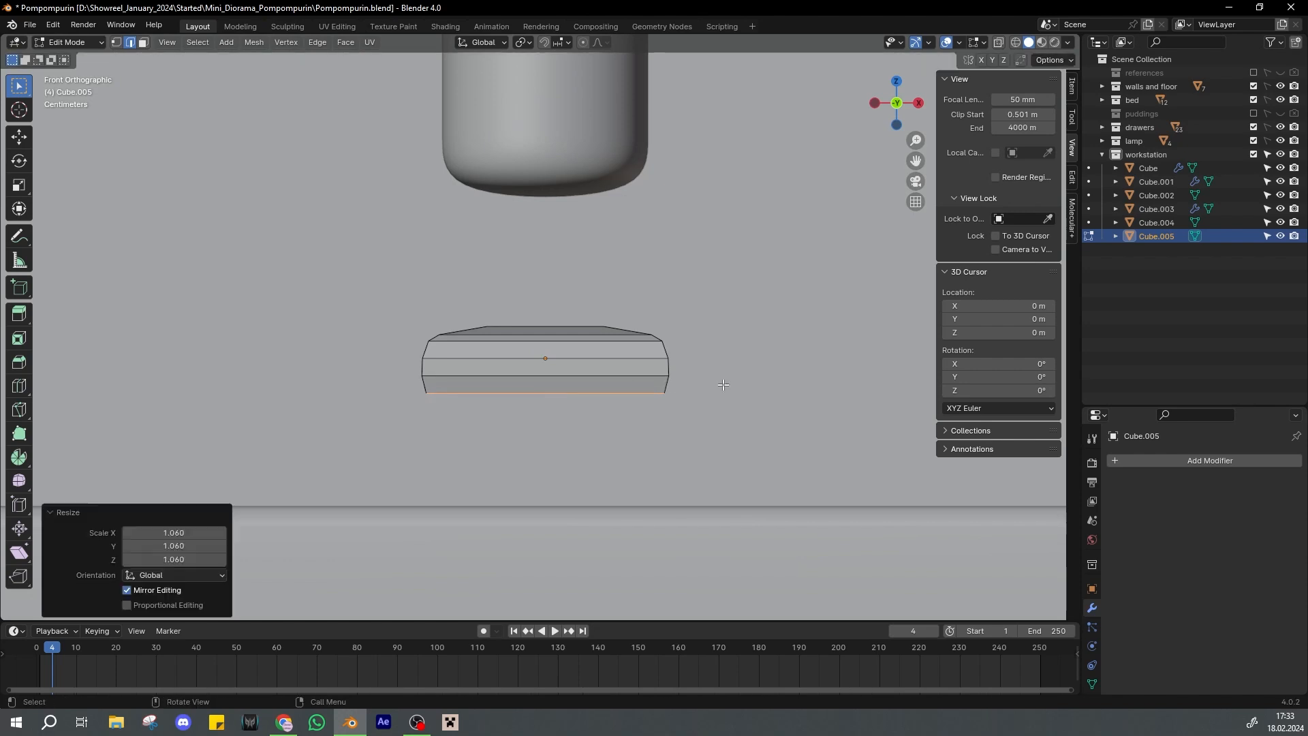
# Raise the slab's bottom edge slightly and lower its top face to flatten the profile
pyautogui.hotkey('ctrl', 's')
pyautogui.moveTo(672, 353); pyautogui.dragTo(606, 334, button='middle')
pyautogui.press('KP_1')
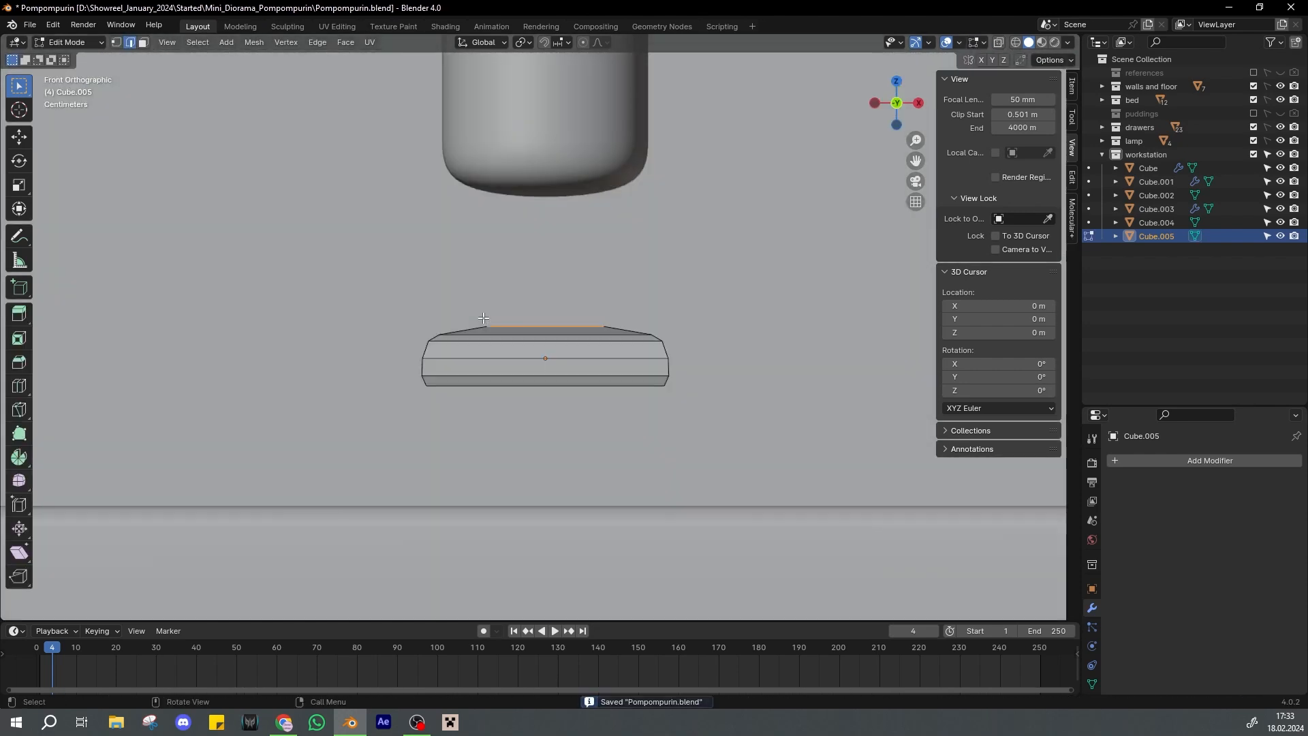
pyautogui.press('Tab')
pyautogui.click(284, 722)
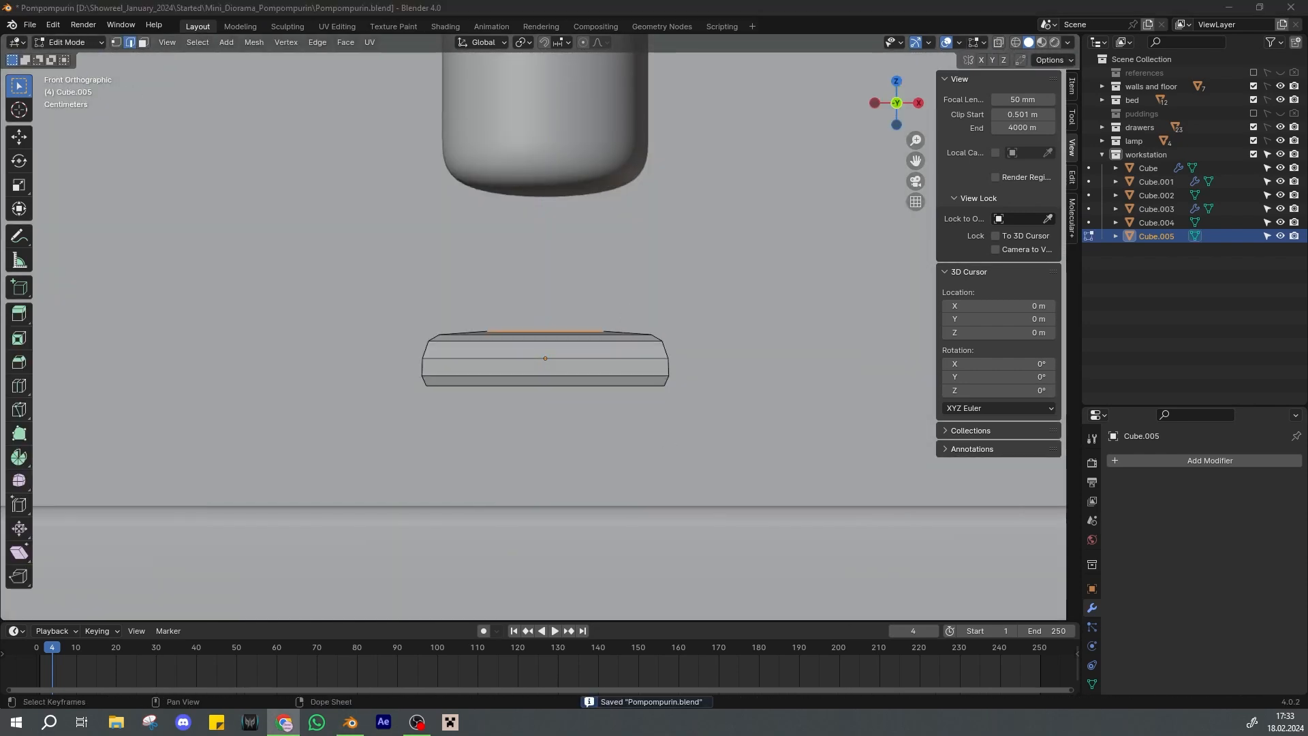
# Scale the whole slab up to about 1.77 and add a Subdivision modifier with 3 viewport levels
pyautogui.click(572, 360)
pyautogui.press('s')
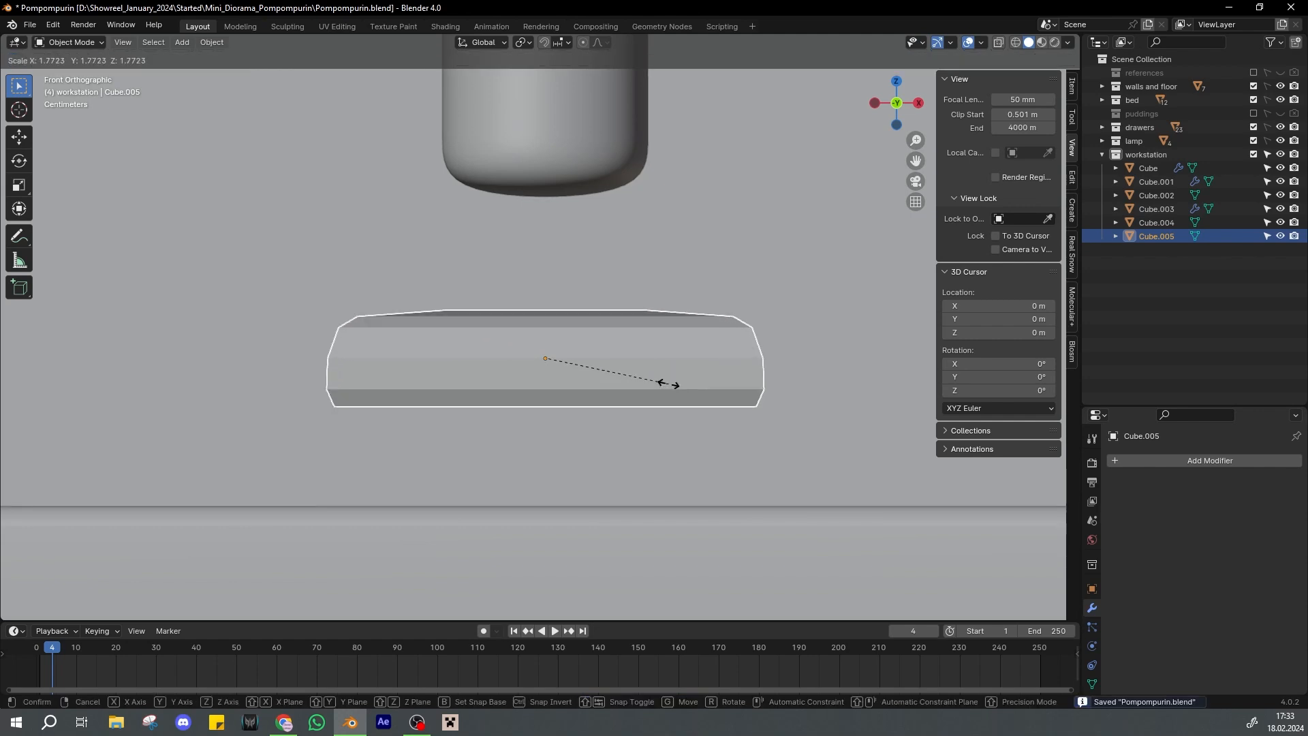
pyautogui.click(671, 385)
pyautogui.click(1172, 460)
pyautogui.click(1185, 532)
pyautogui.moveTo(1233, 521); pyautogui.dragTo(1233, 534)
pyautogui.write('3')
pyautogui.press('Return')
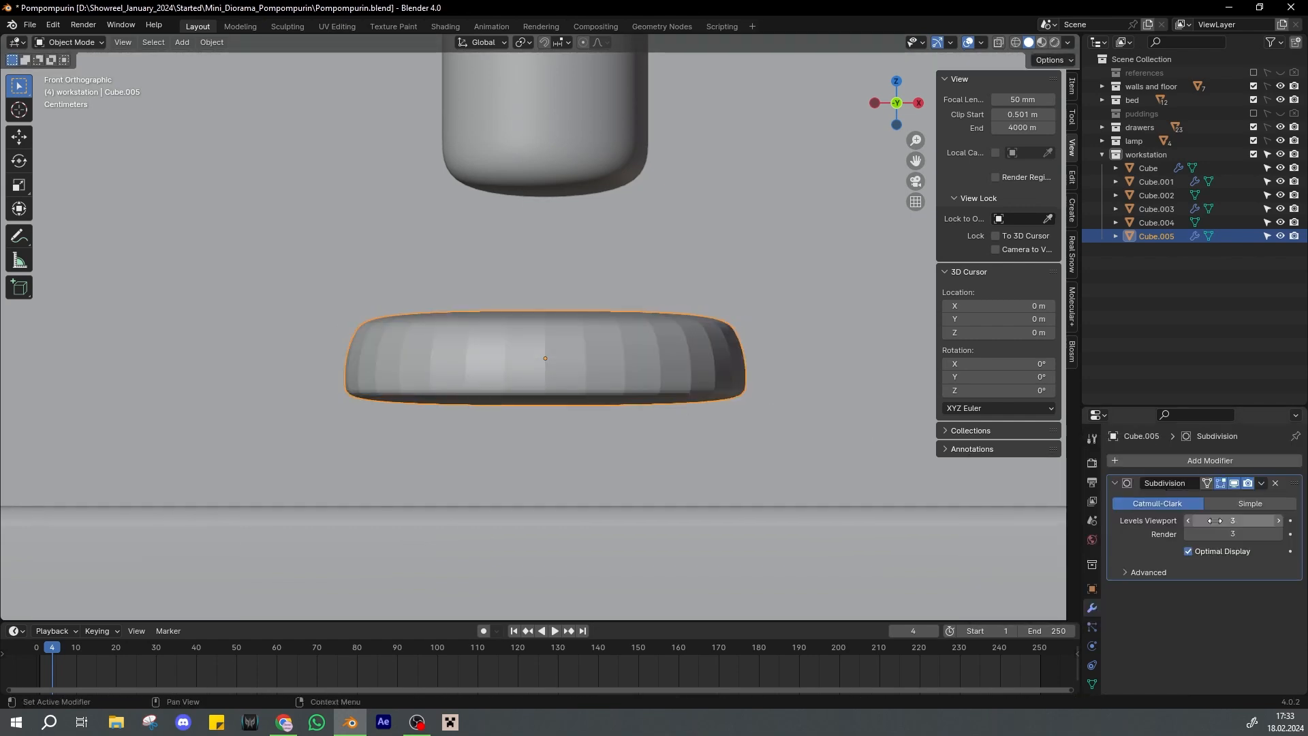
# Shade the slab smooth, stretch it to 1.478 along X, and save the file
pyautogui.keyDown('alt'); pyautogui.moveTo(678, 299); pyautogui.dragTo(640, 346); pyautogui.keyUp('alt')
pyautogui.scroll(-2, 611, 382)
pyautogui.press('KP_1')
pyautogui.rightClick(611, 382)
pyautogui.click(617, 332)
pyautogui.scroll(-1, 604, 371)
pyautogui.press('s')
pyautogui.press('x')
pyautogui.click(636, 379)
pyautogui.scroll(-1, 640, 347)
pyautogui.hotkey('ctrl', 's')
# Lower the slab about 0.13 m along Z so it rests on the long box
pyautogui.press('KP_1')
pyautogui.press('g')
pyautogui.press('z')
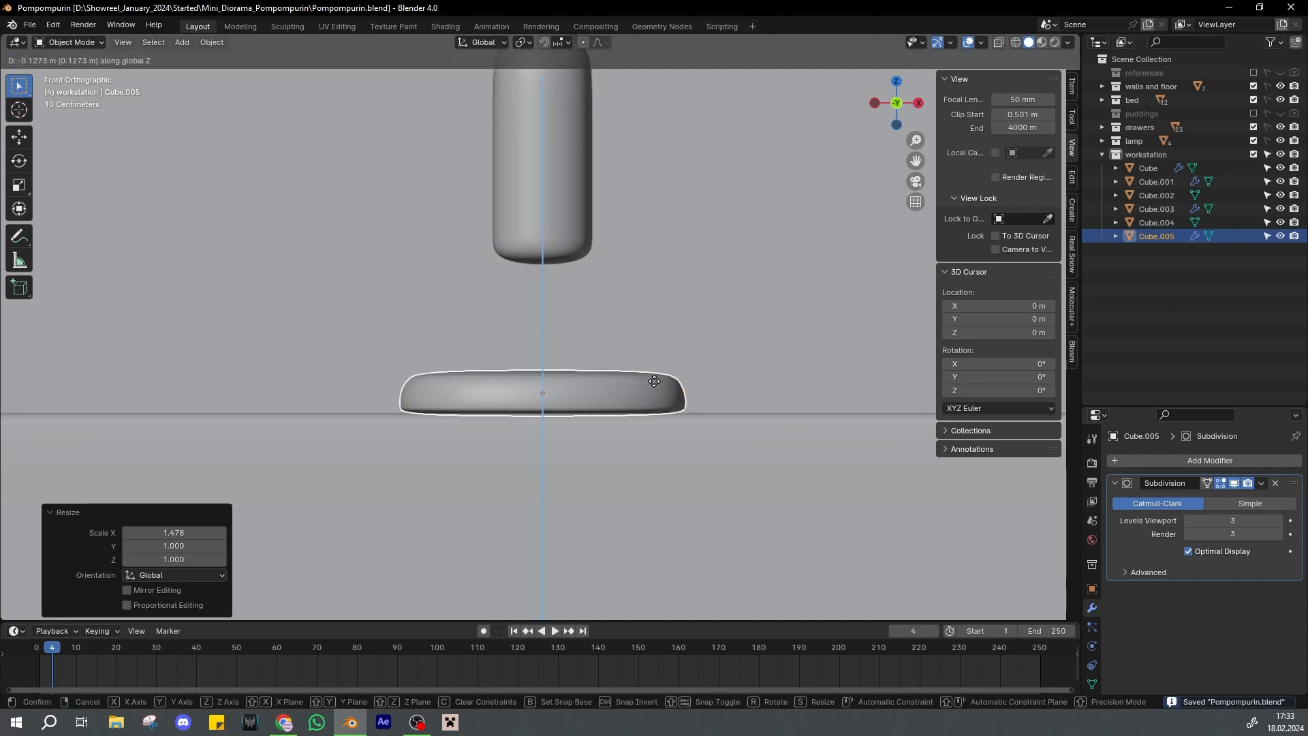
pyautogui.click(656, 386)
# Scale the capsule down and move it -0.21223 m along Z toward the base
pyautogui.click(576, 225)
pyautogui.press('s')
pyautogui.click(603, 203)
pyautogui.press('g')
pyautogui.press('z')
pyautogui.click(603, 290)
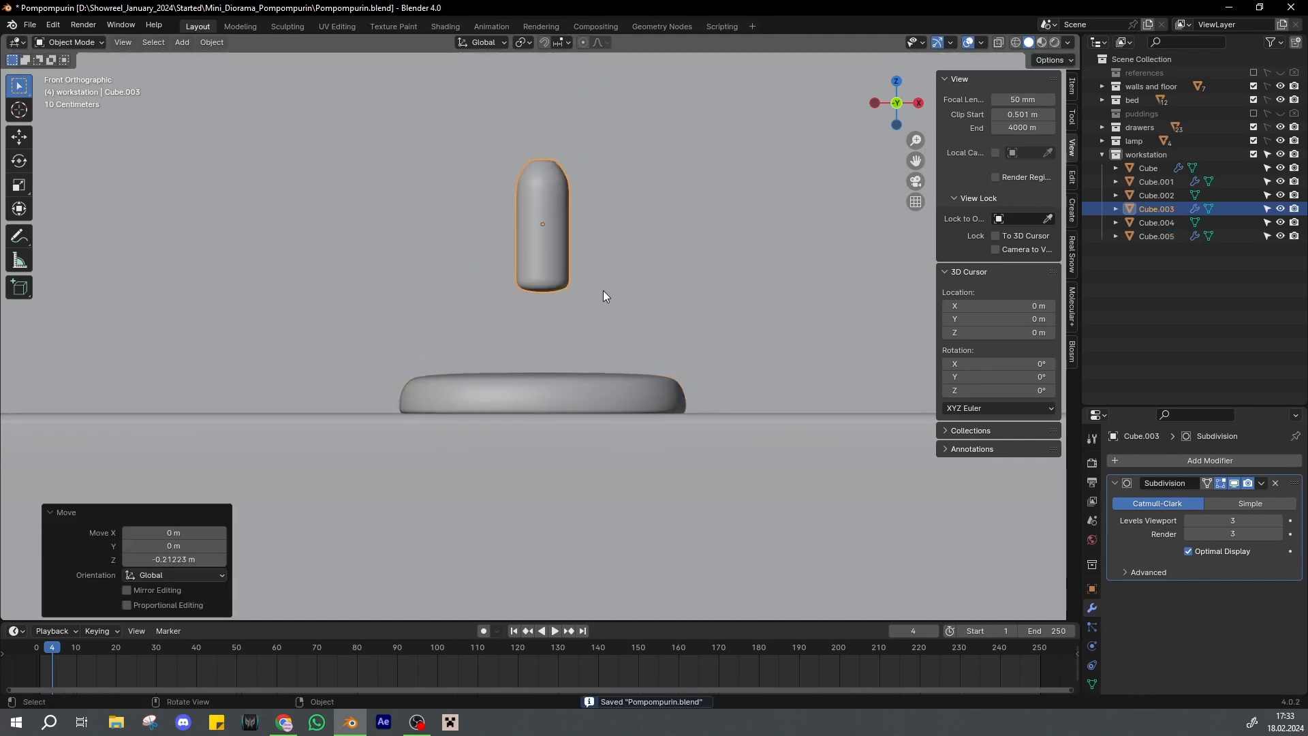
# Stretch the capsule to 1.589 along Z
pyautogui.press('s')
pyautogui.press('z')
pyautogui.click(625, 274)
pyautogui.moveTo(634, 239); pyautogui.dragTo(648, 655, button='middle')
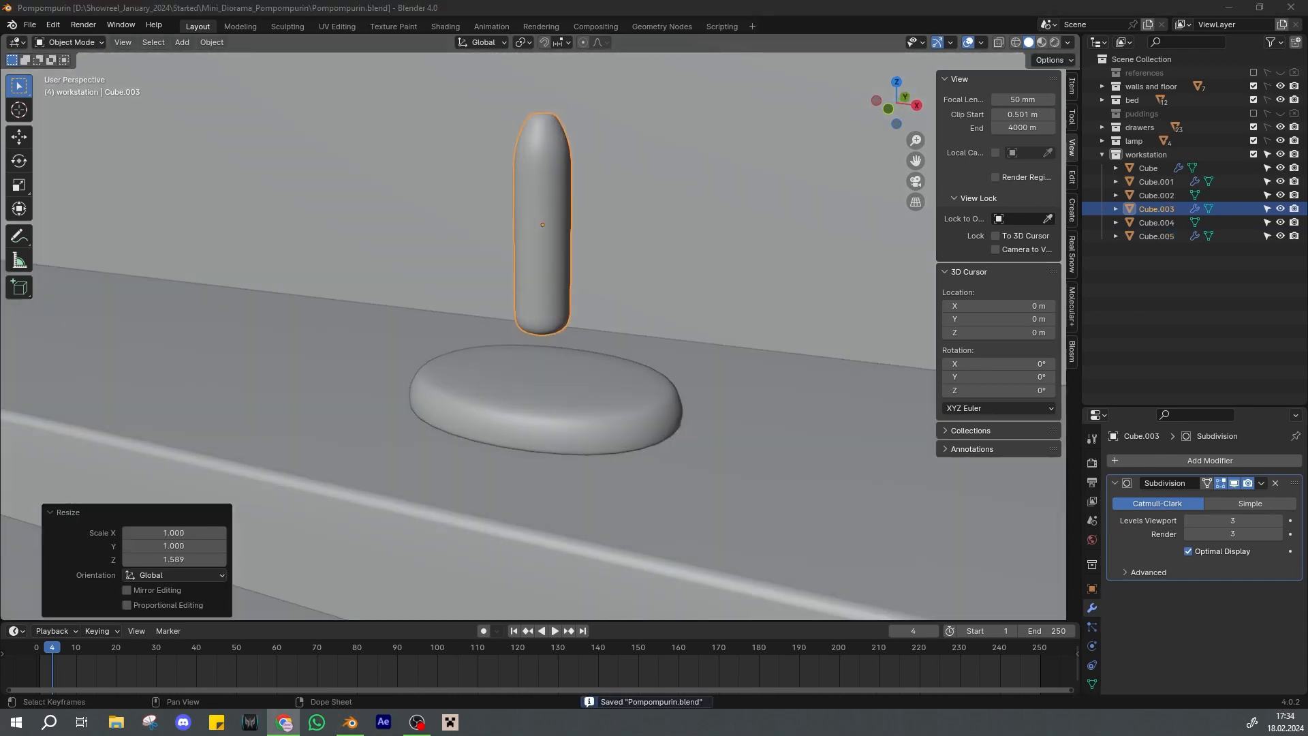
# Shorten the capsule along Z, lower it onto the oval base, and save the file
pyautogui.click(543, 238)
pyautogui.moveTo(630, 297); pyautogui.dragTo(591, 281, button='middle')
pyautogui.press('s')
pyautogui.press('z')
pyautogui.click(616, 260)
pyautogui.hotkey('ctrl', 's')
pyautogui.press('g')
pyautogui.press('z')
pyautogui.click(614, 351)
pyautogui.press('KP_1')
pyautogui.hotkey('ctrl', 's')
# Select the capsule together with its base and move both along X toward the middle of the long box
pyautogui.scroll(-12, 572, 312)
pyautogui.scroll(4, 586, 286)
pyautogui.keyDown('shift'); pyautogui.click(437, 323); pyautogui.keyUp('shift')
pyautogui.press('KP_1')
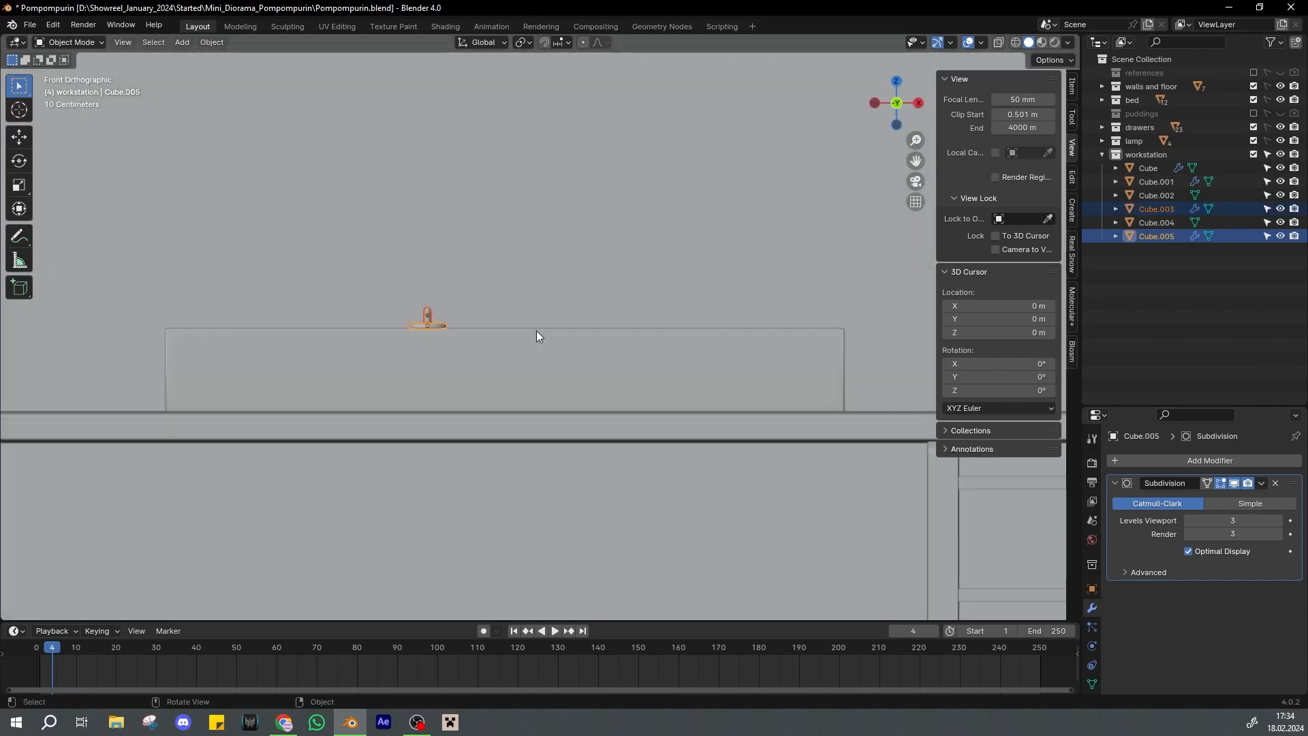
pyautogui.press('g')
pyautogui.press('x')
pyautogui.click(567, 352)
# Scale the capsule and base to 1.949 and raise them about 0.106 m along Z onto the box
pyautogui.scroll(-1, 567, 352)
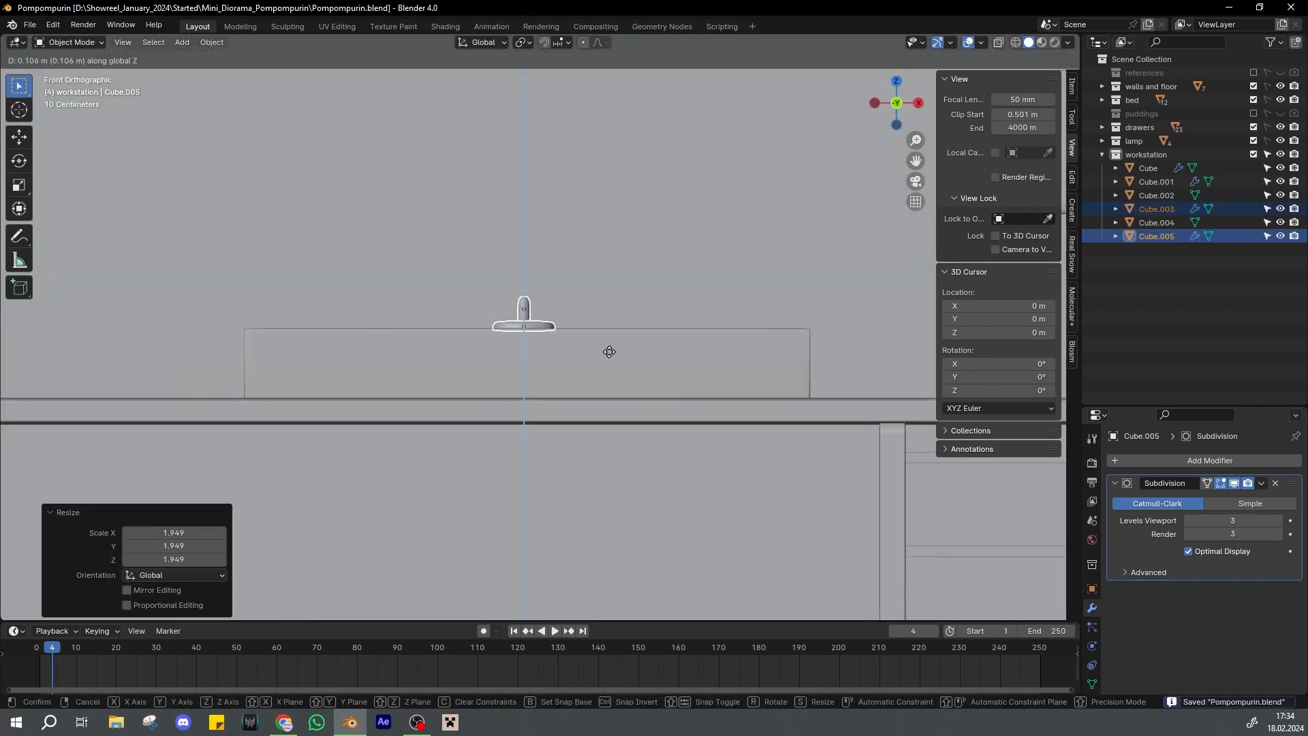
pyautogui.click(609, 351)
# Scale the capsule alone to 1.090, raise it about 0.045 m along Z, and save the file
pyautogui.click(526, 311)
pyautogui.rightClick(591, 332)
pyautogui.hotkey('ctrl', 's')
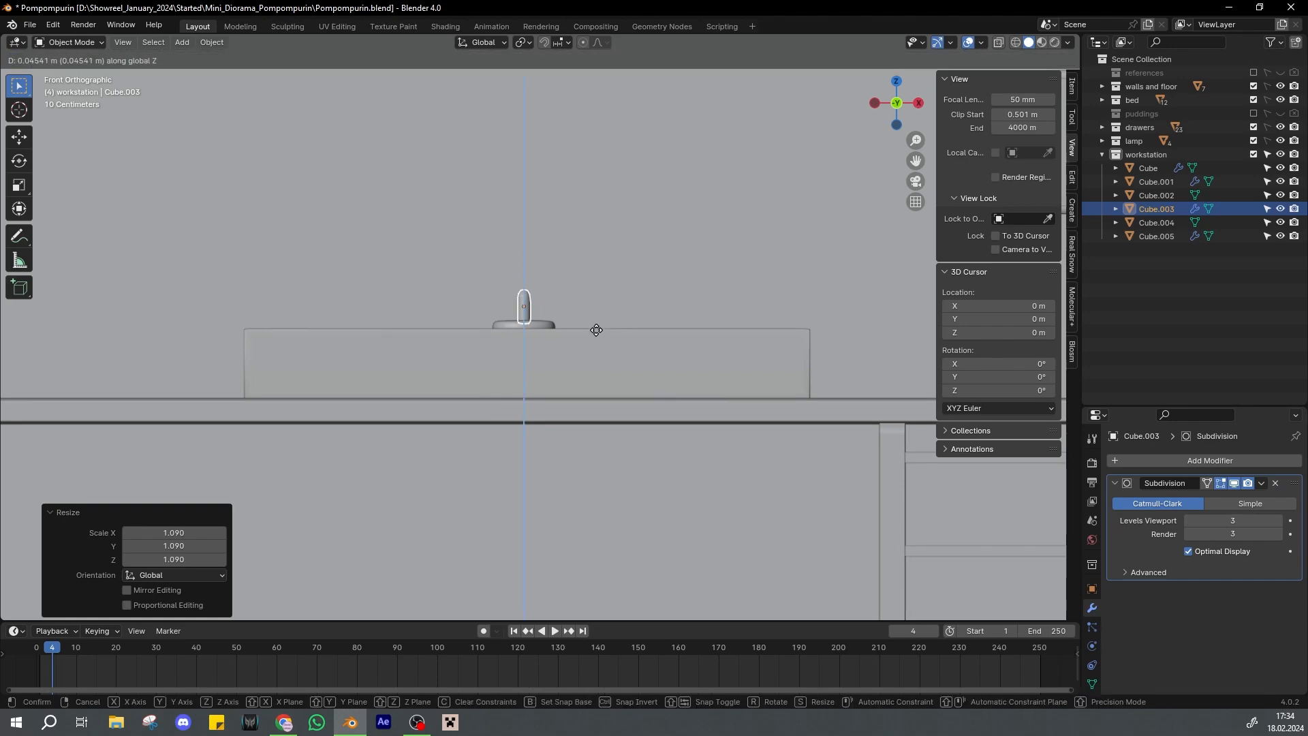
# Add a new 2 m cube mesh to the workstation collection
pyautogui.moveTo(594, 330); pyautogui.dragTo(557, 331, button='middle')
pyautogui.scroll(1, 558, 332)
pyautogui.click(561, 389)
pyautogui.hotkey('shift', 'a')
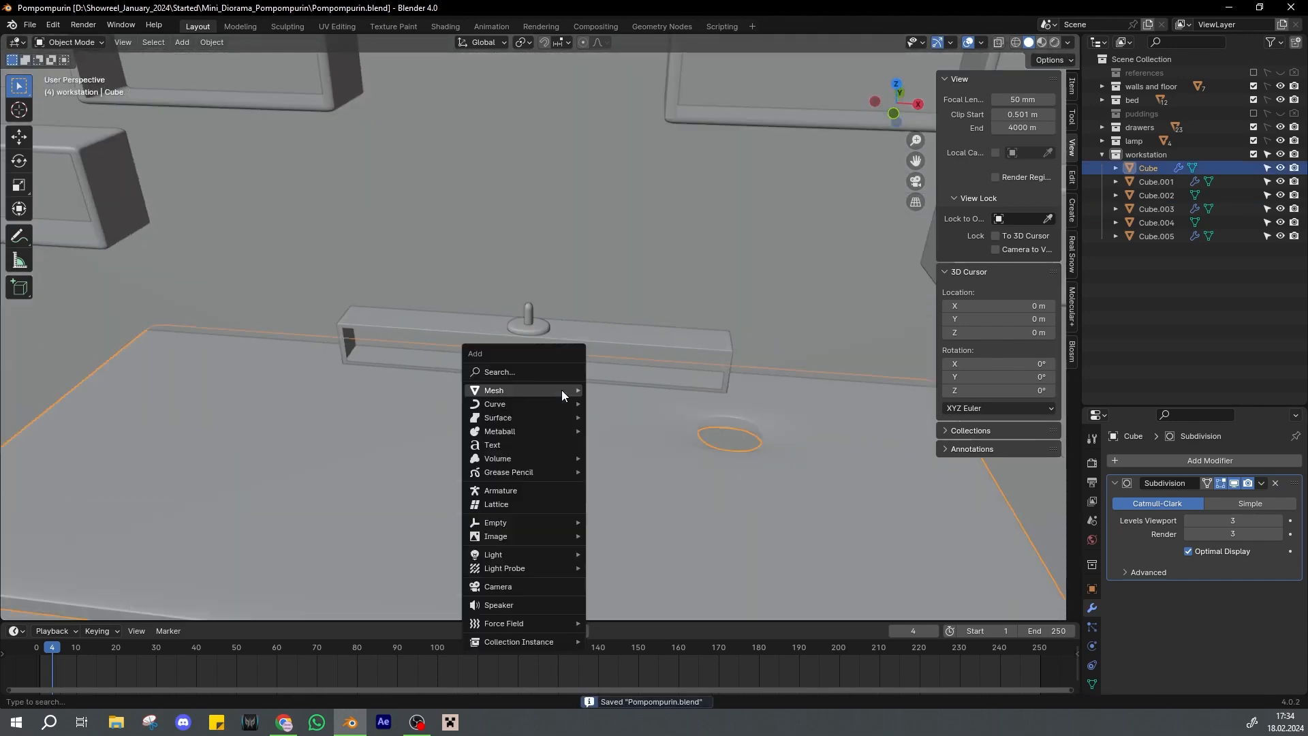
pyautogui.moveTo(561, 389)
pyautogui.click(641, 406)
pyautogui.scroll(-5, 615, 411)
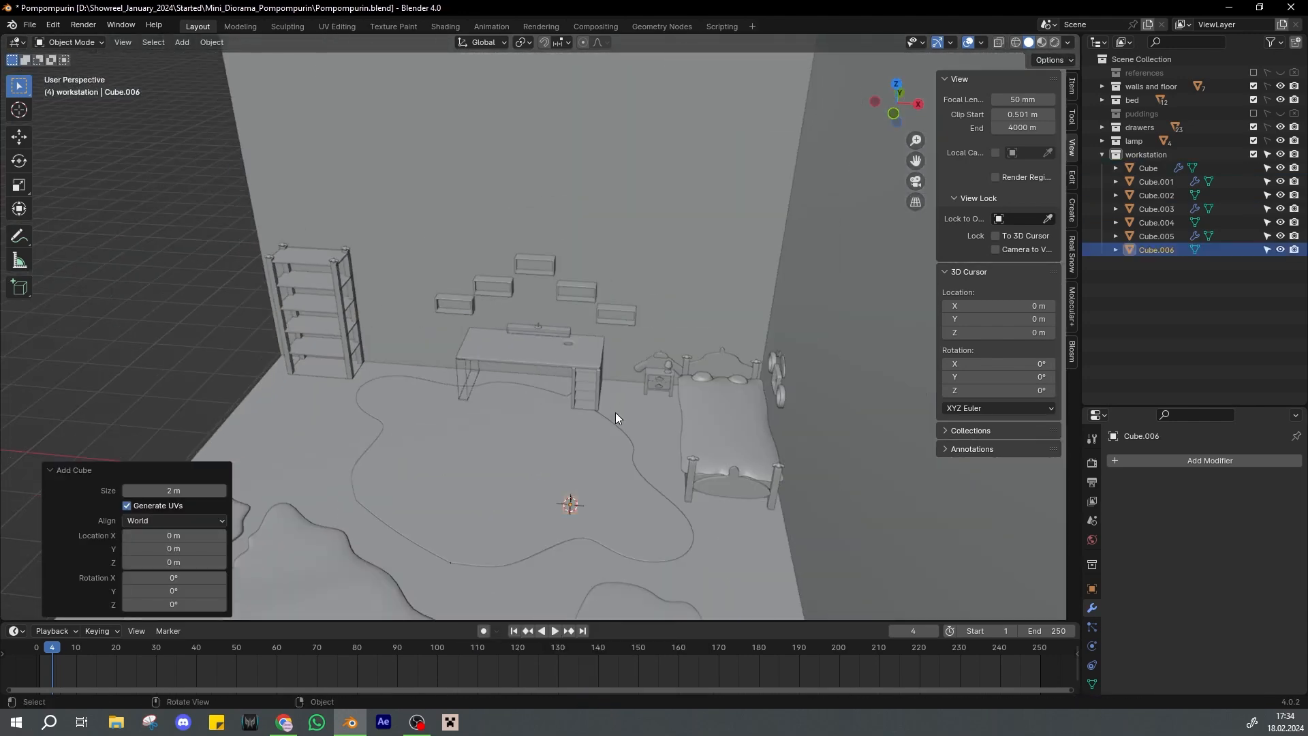
# Move the new cube along Y to the desk and -7.2072 m along Z, and save the file
pyautogui.click(616, 366)
pyautogui.press('g')
pyautogui.press('y')
pyautogui.click(620, 345)
pyautogui.press('KP_Decimal')
pyautogui.hotkey('ctrl', 's')
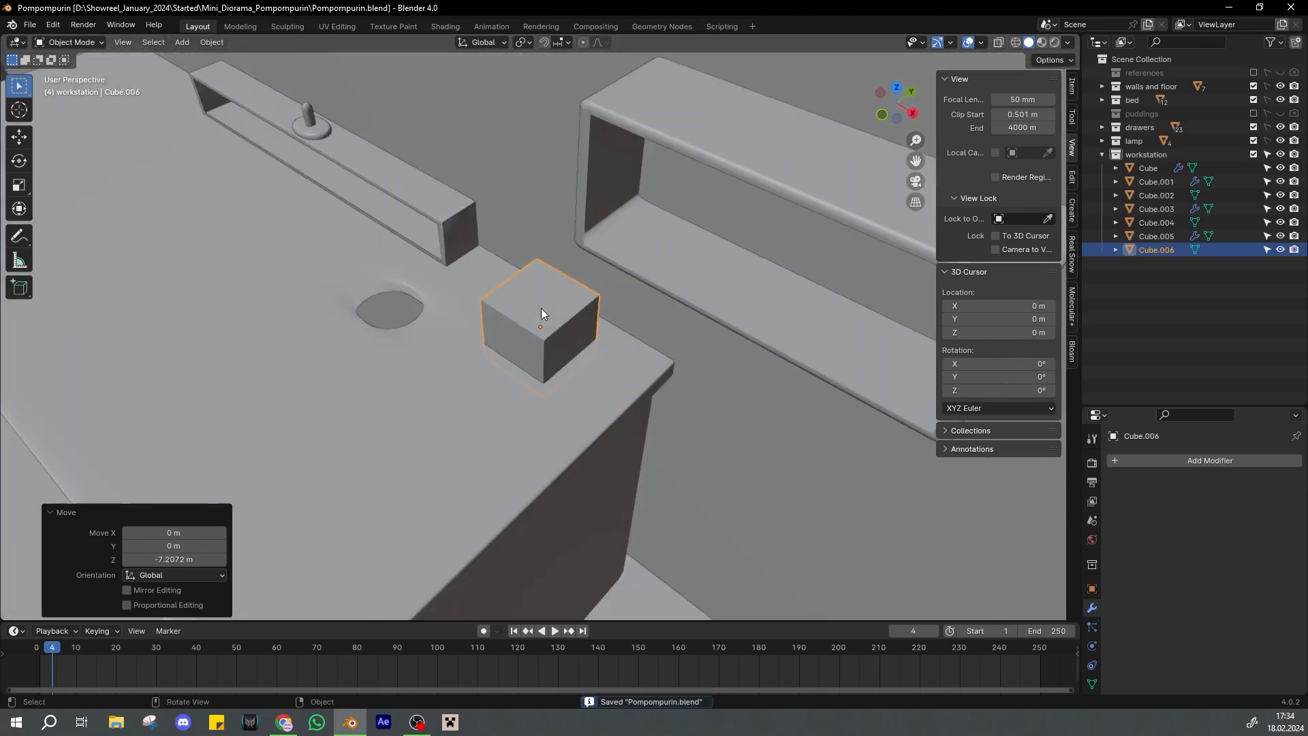
# Move the cube -3.2727 m along Y and flatten it to about 0.14 along Y into a thin panel
pyautogui.press('KP_7')
pyautogui.press('g')
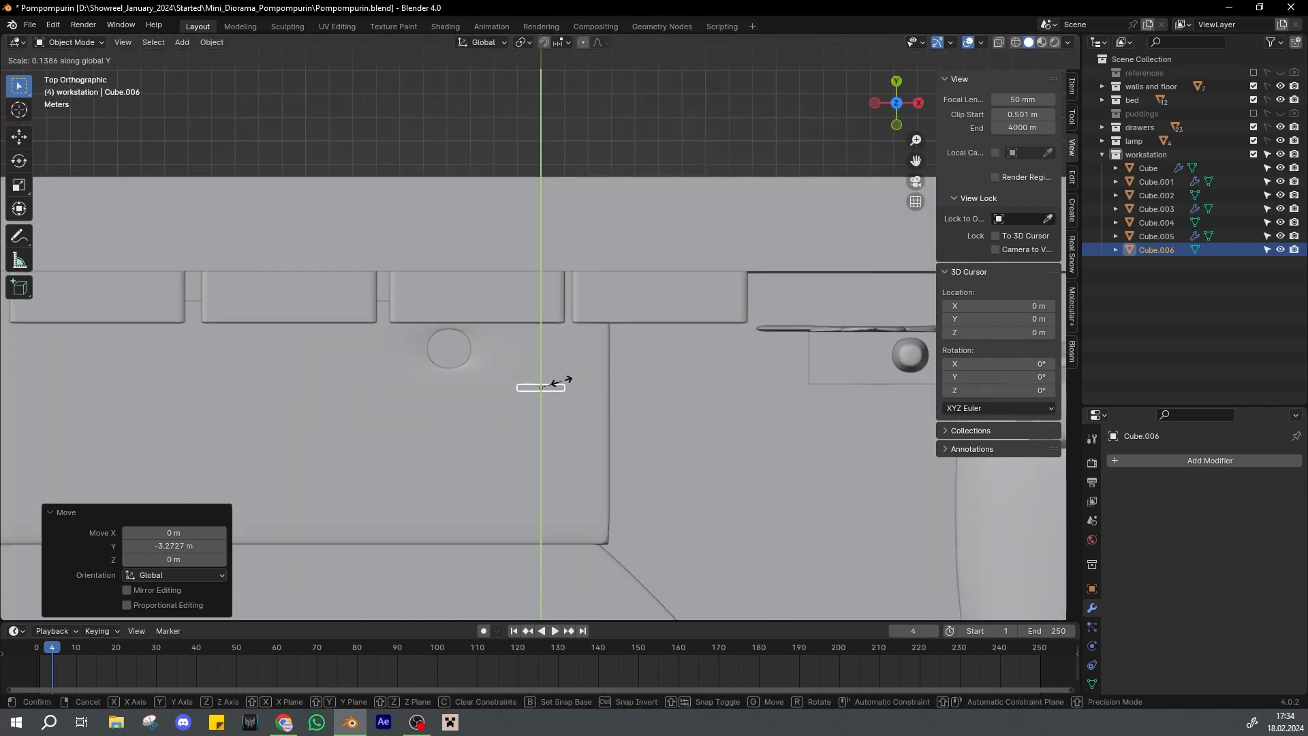
# Raise the thin panel 3.962 m along Z above the desk
pyautogui.press('KP_1')
pyautogui.press('g')
pyautogui.press('z')
pyautogui.click(748, 356)
# Move the panel -10.183 m along X and about 4.28 m along Y toward the capsule stand
pyautogui.press('g')
pyautogui.press('y')
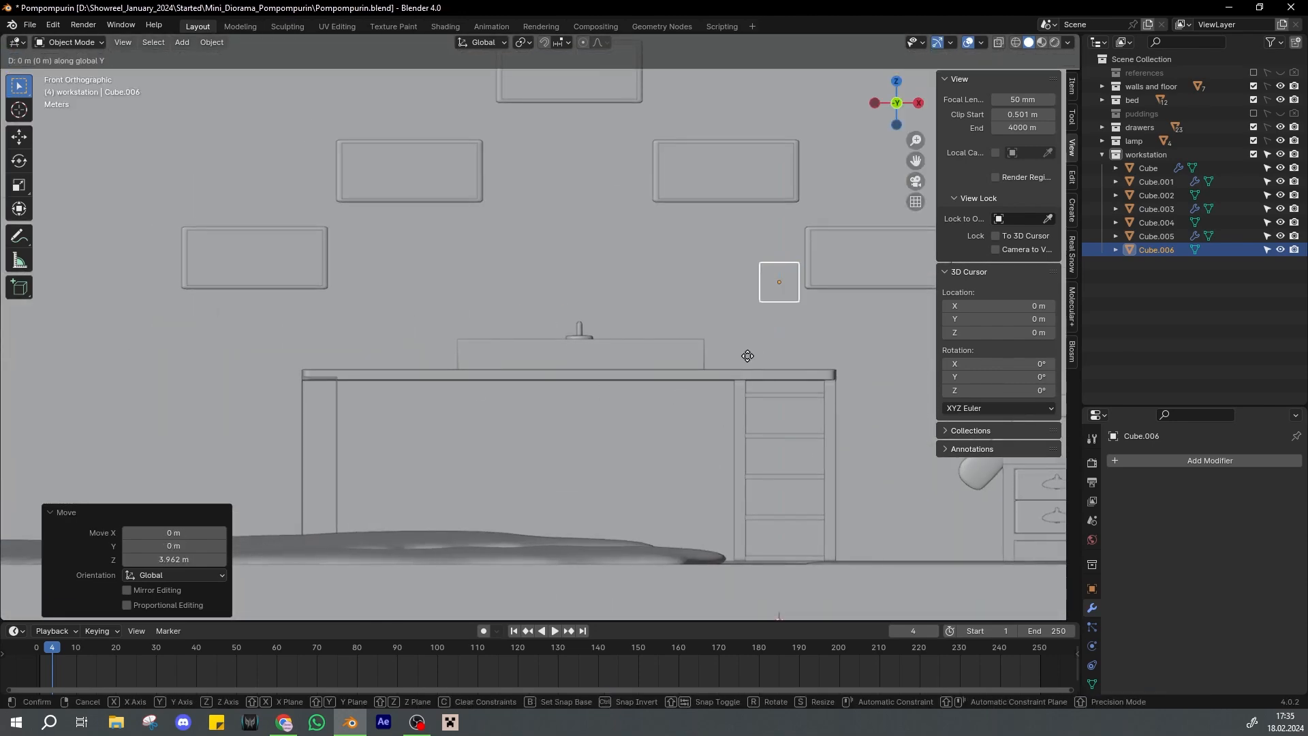
pyautogui.click(545, 339)
pyautogui.press('KP_Decimal')
pyautogui.scroll(-5, 559, 336)
pyautogui.moveTo(613, 327); pyautogui.dragTo(544, 366, button='middle')
pyautogui.press('g')
pyautogui.press('y')
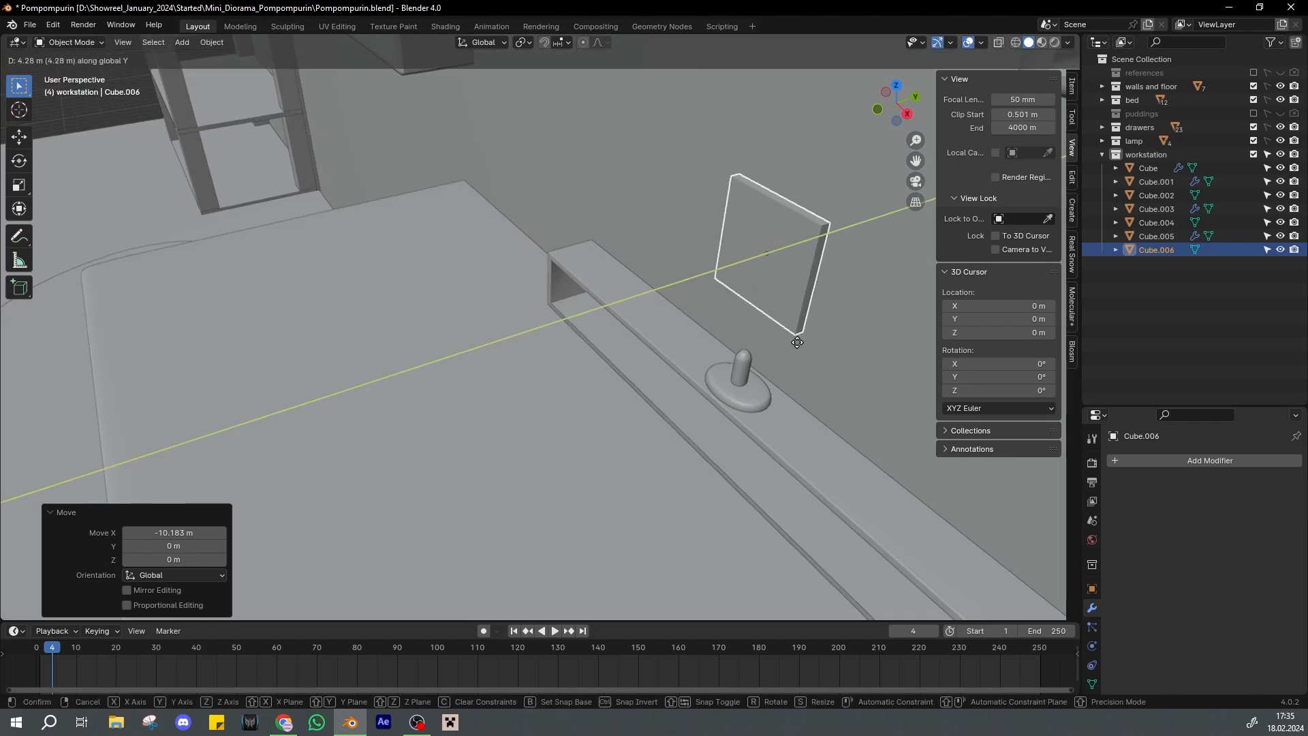
pyautogui.click(794, 339)
# Lower the panel along Z so its bottom edge meets the top of the capsule
pyautogui.press('KP_7')
pyautogui.click(615, 227)
pyautogui.press('KP_Decimal')
pyautogui.moveTo(610, 292); pyautogui.dragTo(558, 175, button='middle')
pyautogui.scroll(-6, 615, 227)
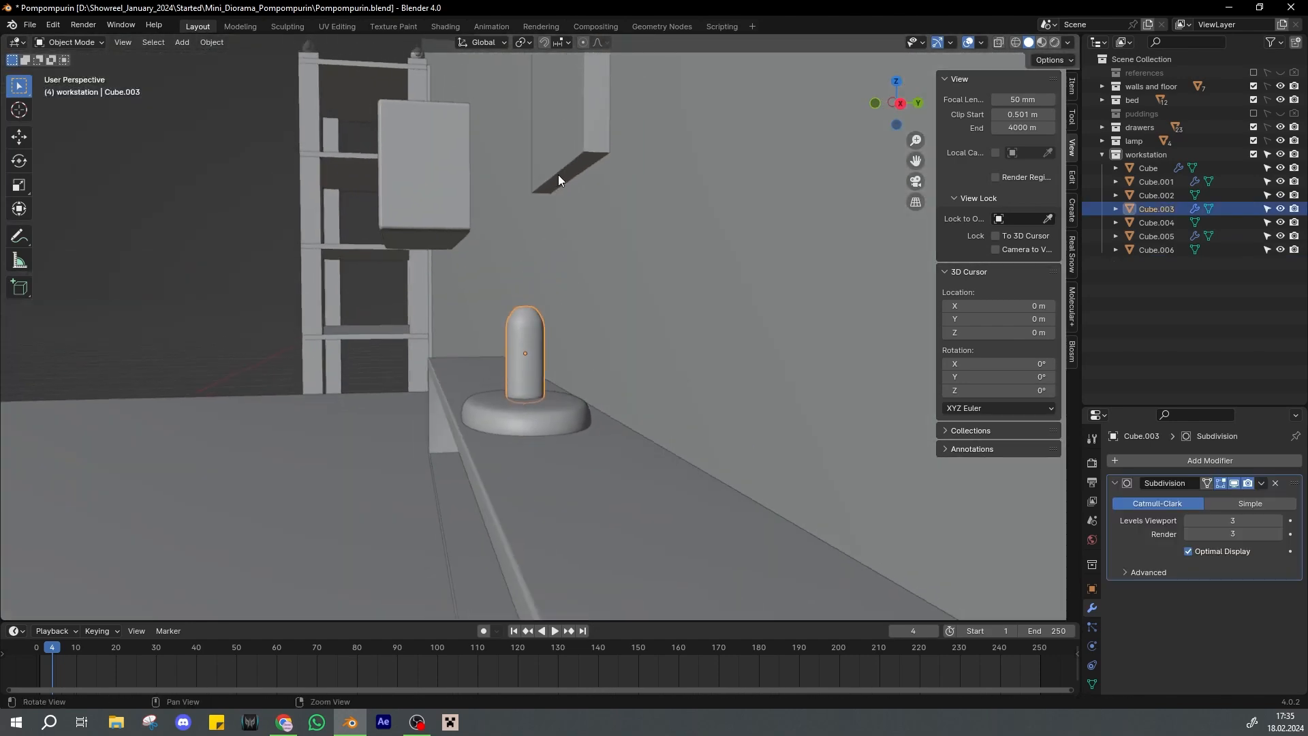
pyautogui.click(560, 176)
pyautogui.press('g')
pyautogui.press('z')
pyautogui.click(590, 305)
# Move the panel -0.34499 m along Y to line it up with the capsule
pyautogui.press('g')
pyautogui.press('y')
pyautogui.click(586, 287)
pyautogui.press('KP_Decimal')
pyautogui.scroll(-5, 585, 286)
pyautogui.press('KP_1')
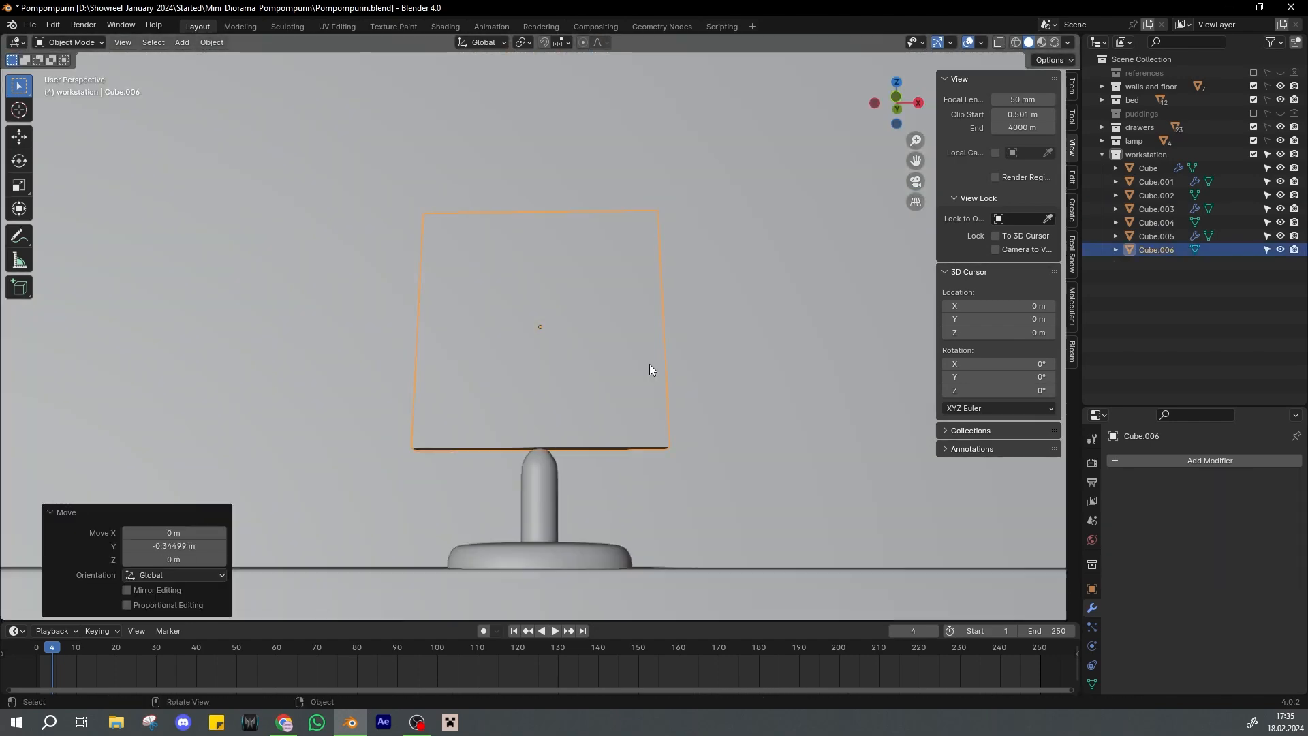
# Save the file, then exclude the walls and floor collection and hide the drawers collection
pyautogui.hotkey('ctrl', 's')
pyautogui.moveTo(651, 375); pyautogui.dragTo(526, 426, button='middle')
pyautogui.click(1254, 86)
pyautogui.moveTo(616, 194); pyautogui.dragTo(726, 293, button='middle')
pyautogui.scroll(-4, 725, 293)
pyautogui.click(1280, 127)
pyautogui.scroll(-3, 665, 317)
pyautogui.press('KP_7')
pyautogui.press('KP_Decimal')
pyautogui.hotkey('ctrl', 's')
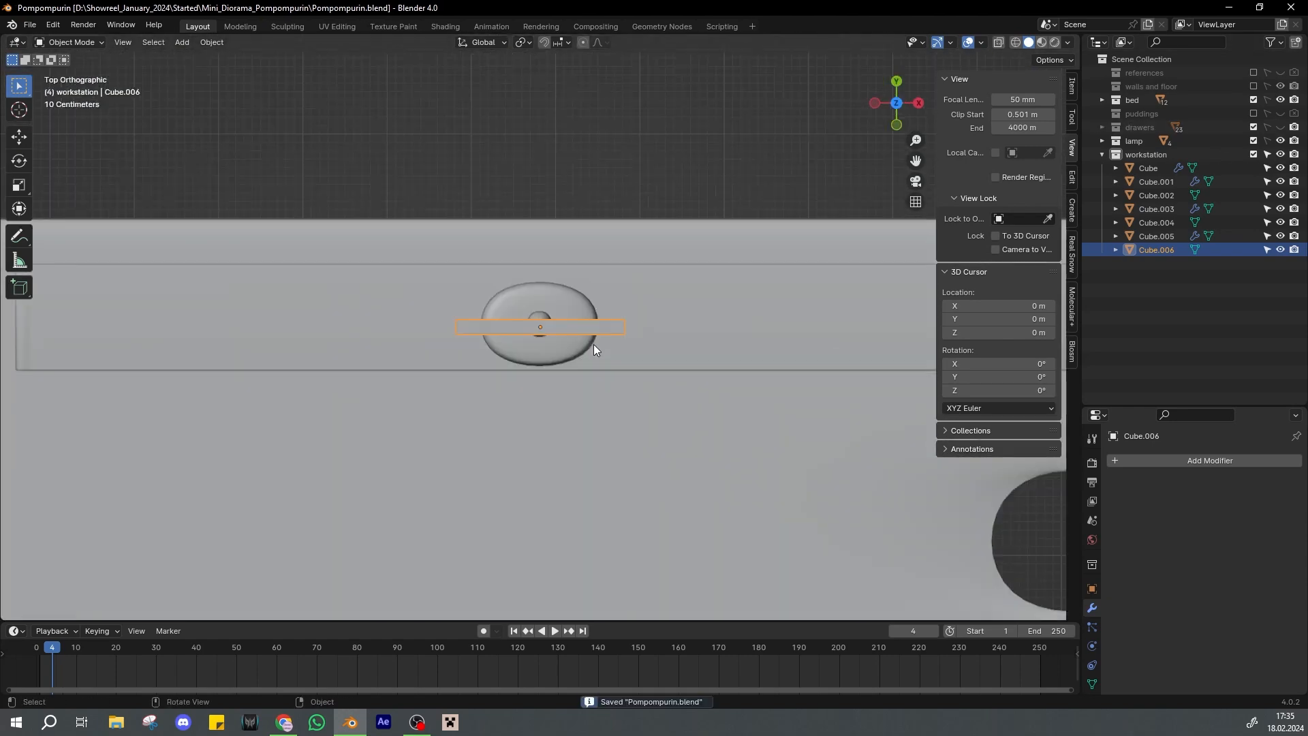
# Centre the panel over the capsule by moving it along Y and 0.028065 m along X
pyautogui.press('g')
pyautogui.press('y')
pyautogui.click(649, 341)
pyautogui.press('g')
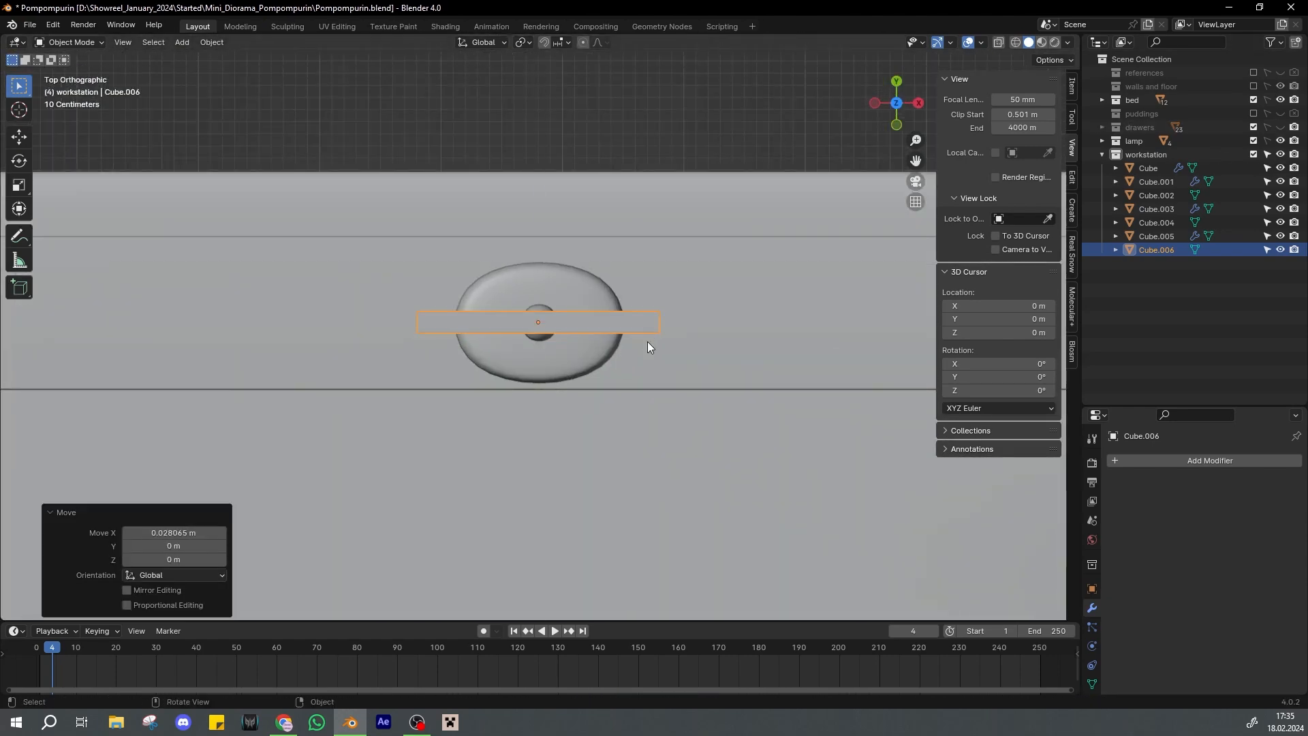
# Save the file and narrow the capsule stand along Y by a factor of 0.707
pyautogui.click(539, 368)
pyautogui.moveTo(647, 342)
pyautogui.mouseDown(button='middle')
pyautogui.moveTo(641, 293)
pyautogui.moveTo(640, 324)
pyautogui.mouseUp(button='middle')
pyautogui.hotkey('ctrl', 's')
pyautogui.press('s')
pyautogui.press('y')
pyautogui.click(611, 324)
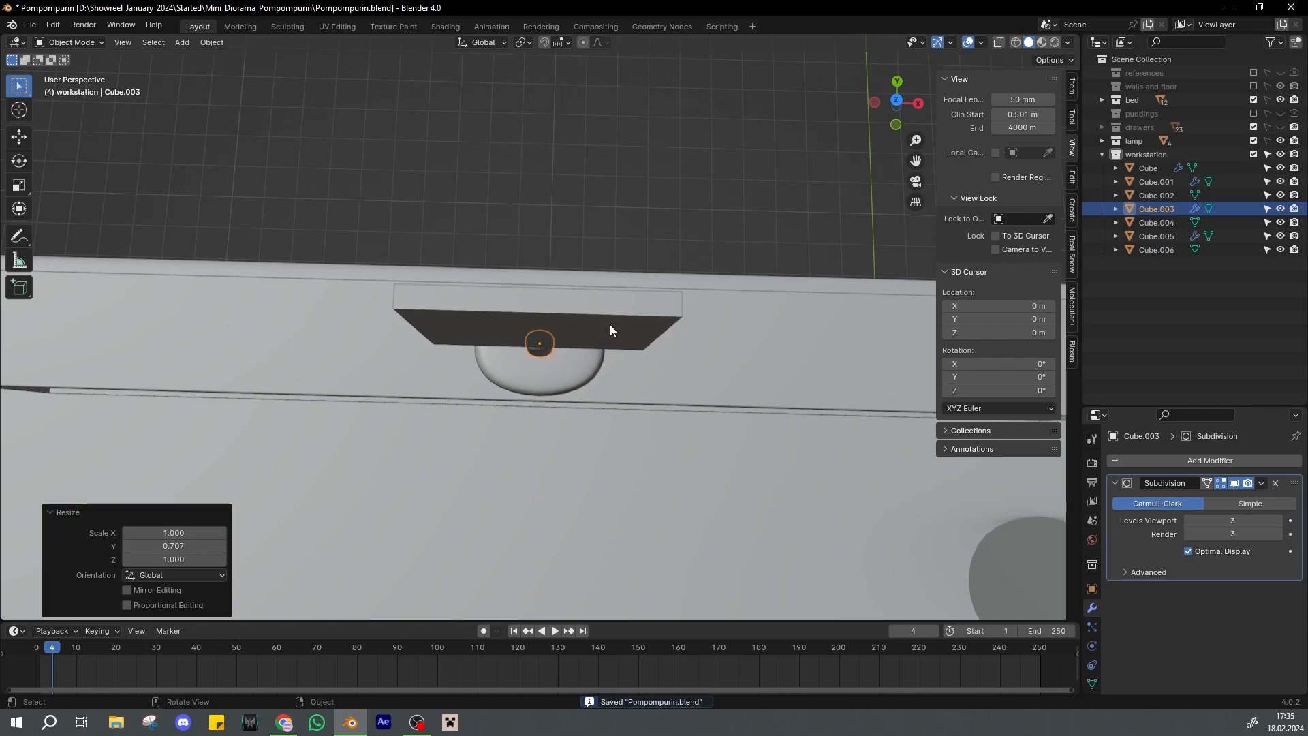
# Thin the monitor panel along Y by a factor of 0.554 and save the file
pyautogui.press('KP_7')
pyautogui.press('s')
pyautogui.press('y')
pyautogui.moveTo(610, 314); pyautogui.dragTo(643, 302, button='middle')
pyautogui.press('s')
pyautogui.press('y')
pyautogui.click(628, 350)
pyautogui.press('KP_7')
pyautogui.scroll(2, 623, 345)
pyautogui.click(638, 324)
pyautogui.hotkey('ctrl', 's')
# Widen the monitor panel along X to about 2.9 times its width and save the file
pyautogui.click(619, 318)
pyautogui.scroll(-4, 643, 301)
pyautogui.press('KP_1')
pyautogui.scroll(-5, 644, 301)
pyautogui.press('s')
pyautogui.press('x')
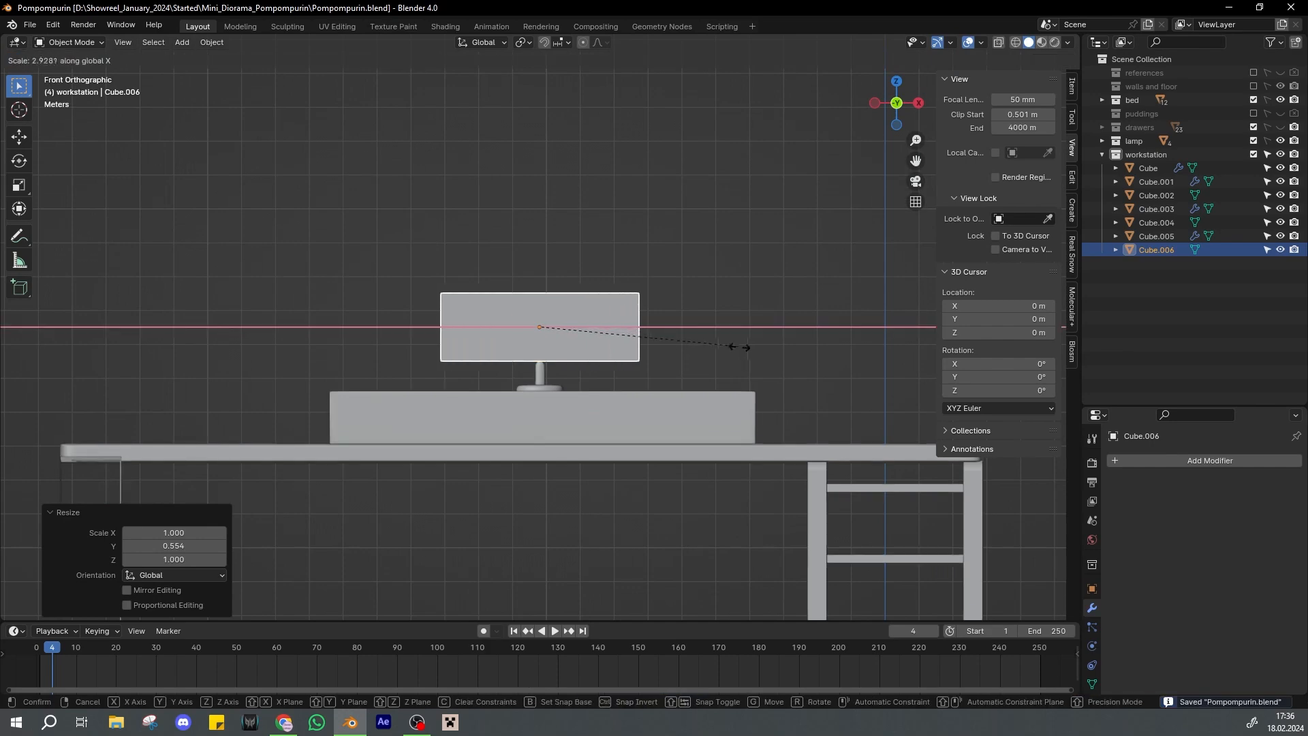
pyautogui.click(742, 349)
pyautogui.hotkey('ctrl', 's')
# Shift the panel, capsule and base together slightly along X above the long box, then reselect the panel and save
pyautogui.keyDown('shift'); pyautogui.click(541, 375); pyautogui.keyUp('shift')
pyautogui.keyDown('shift'); pyautogui.click(558, 388); pyautogui.keyUp('shift')
pyautogui.press('g')
pyautogui.click(571, 386)
pyautogui.click(595, 353)
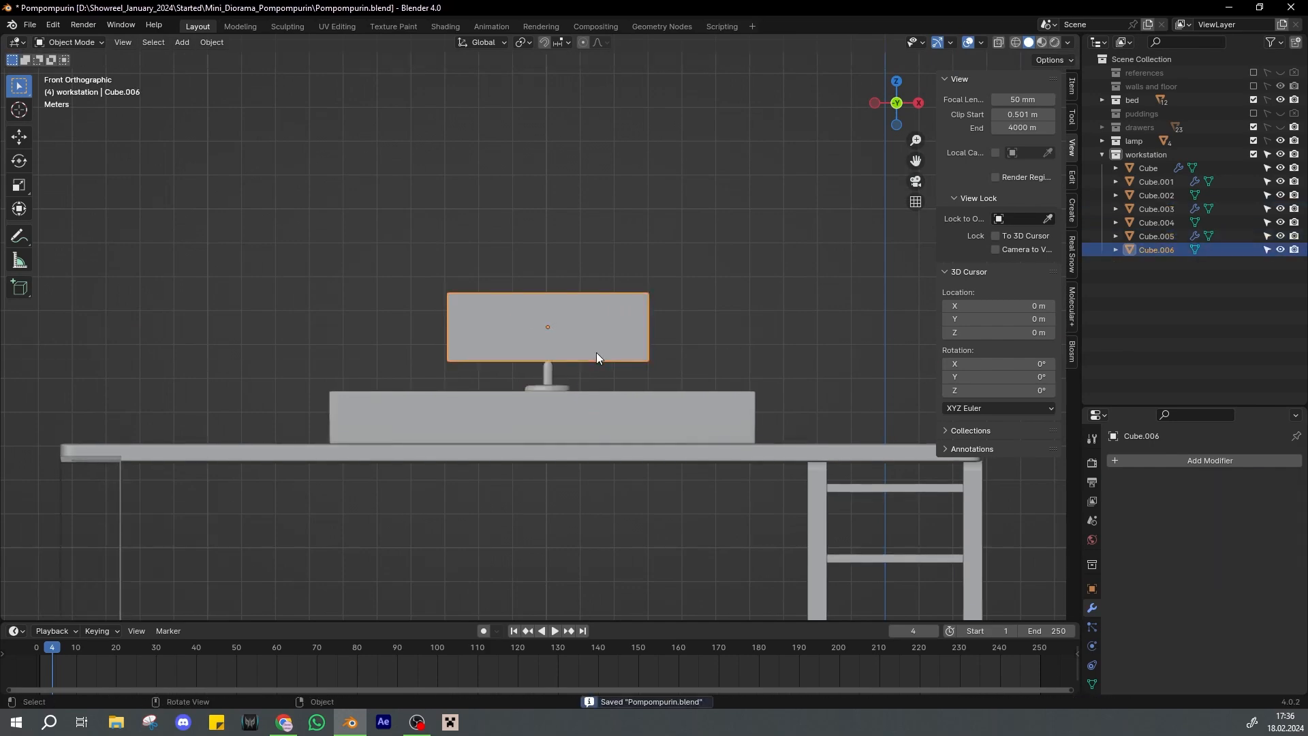
pyautogui.hotkey('ctrl', 's')
# Add a Simple Deform modifier to the panel and try twisting it around different axes with a reduced angle
pyautogui.moveTo(596, 353); pyautogui.dragTo(558, 393, button='middle')
pyautogui.scroll(4, 558, 392)
pyautogui.click(1126, 458)
pyautogui.write('def')
pyautogui.click(1118, 496)
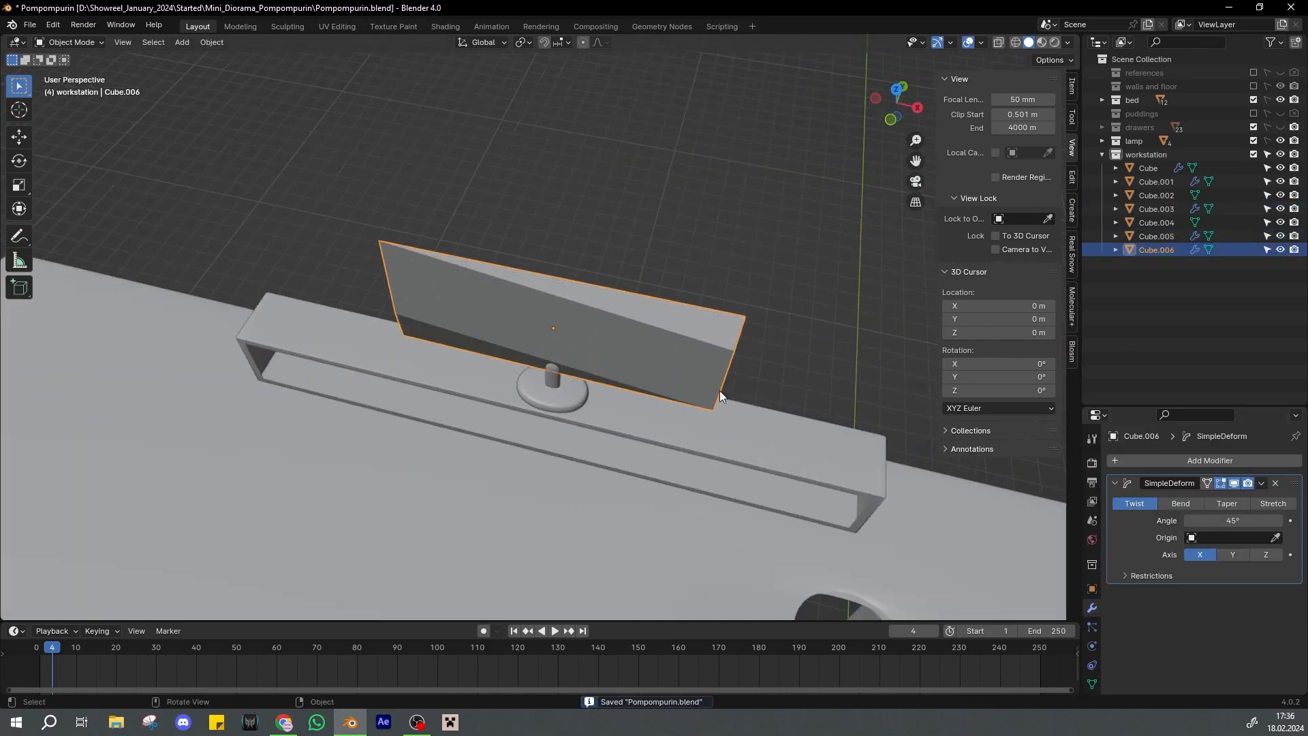
pyautogui.moveTo(720, 390); pyautogui.dragTo(684, 342, button='middle')
pyautogui.scroll(2, 684, 341)
pyautogui.click(1232, 555)
pyautogui.click(1265, 555)
pyautogui.click(1210, 555)
pyautogui.moveTo(1260, 521)
pyautogui.mouseDown()
pyautogui.moveTo(1211, 520)
pyautogui.moveTo(1254, 522)
pyautogui.mouseUp()
pyautogui.click(1237, 555)
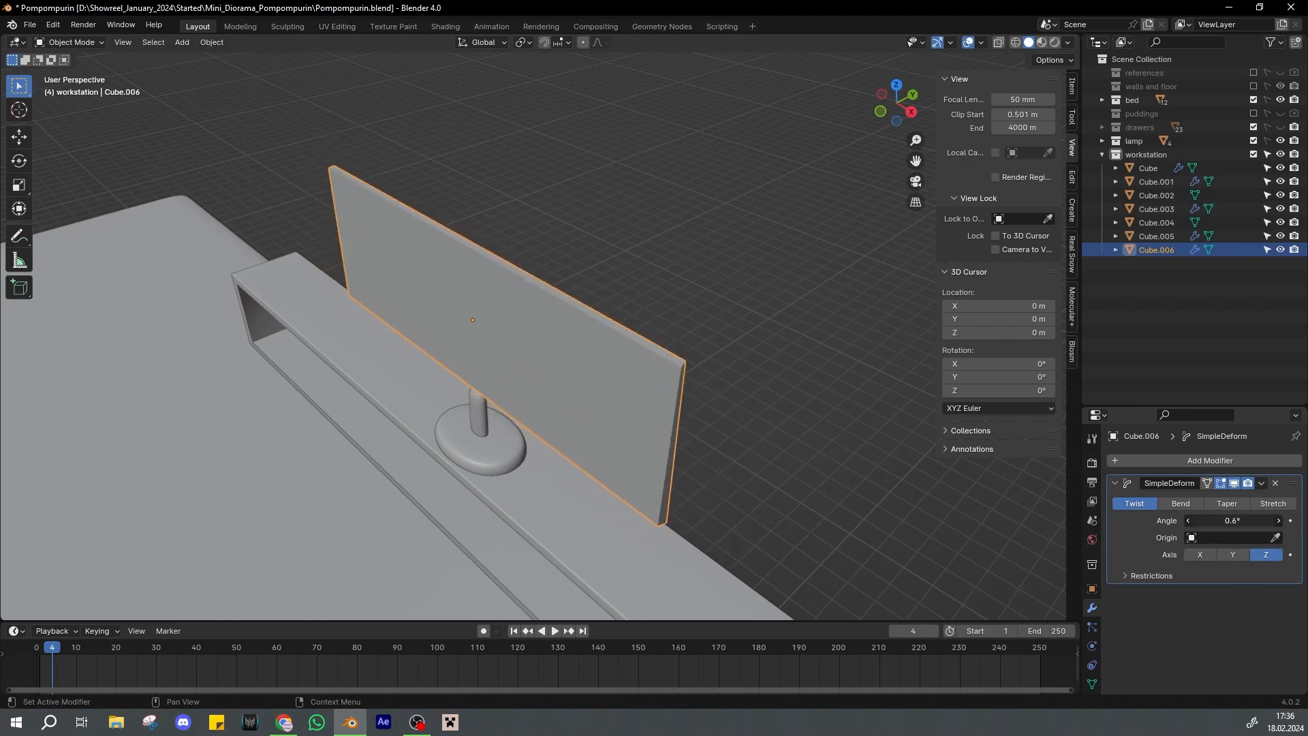
# Try other Simple Deform axes and amounts plus the Taper and Stretch modes, then remove the modifier and save
pyautogui.moveTo(791, 409); pyautogui.dragTo(749, 412, button='middle')
pyautogui.click(1201, 555)
pyautogui.moveTo(661, 457); pyautogui.dragTo(763, 432, button='middle')
pyautogui.scroll(-1, 763, 432)
pyautogui.moveTo(1235, 521); pyautogui.dragTo(1228, 521)
pyautogui.moveTo(763, 416); pyautogui.dragTo(733, 420, button='middle')
pyautogui.scroll(2, 732, 420)
pyautogui.click(1235, 555)
pyautogui.moveTo(1235, 521)
pyautogui.mouseDown()
pyautogui.moveTo(1262, 521)
pyautogui.moveTo(1224, 521)
pyautogui.mouseUp()
pyautogui.click(1266, 555)
pyautogui.click(1237, 505)
pyautogui.click(1232, 555)
pyautogui.moveTo(1235, 520)
pyautogui.mouseDown()
pyautogui.moveTo(1247, 521)
pyautogui.moveTo(1217, 521)
pyautogui.moveTo(1259, 521)
pyautogui.moveTo(1229, 521)
pyautogui.mouseUp()
pyautogui.click(1196, 555)
pyautogui.click(1269, 504)
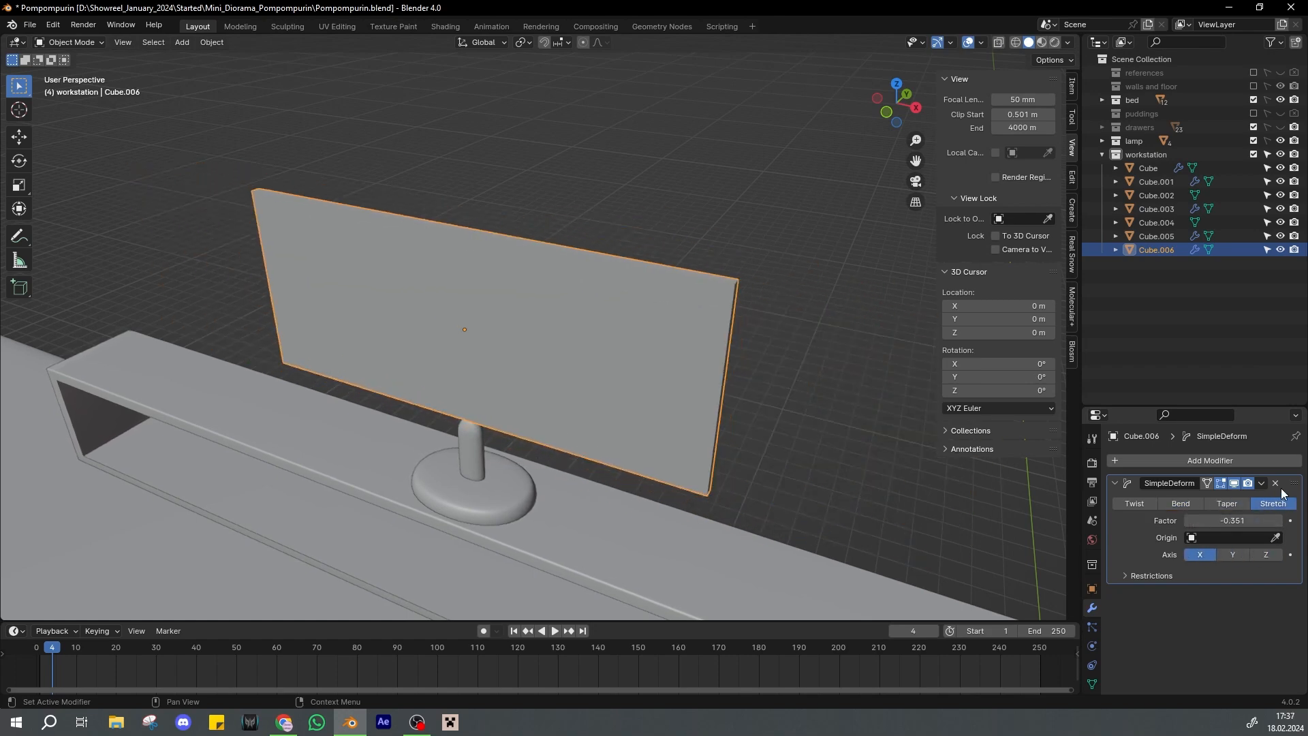
pyautogui.click(1276, 483)
pyautogui.moveTo(687, 440); pyautogui.dragTo(707, 437, button='middle')
pyautogui.hotkey('ctrl', 's')
# Subdivide the panel's mesh with 5 cuts
pyautogui.press('KP_1')
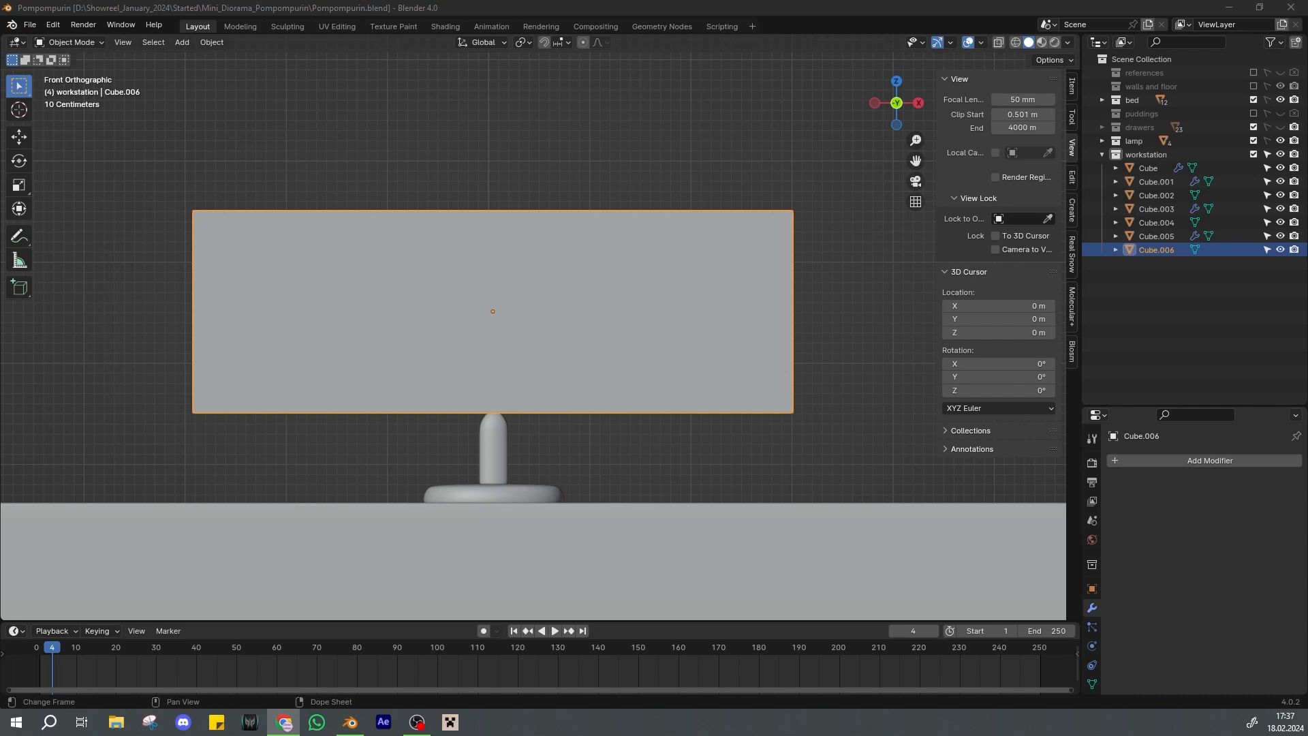
pyautogui.press('Tab')
pyautogui.rightClick(480, 312)
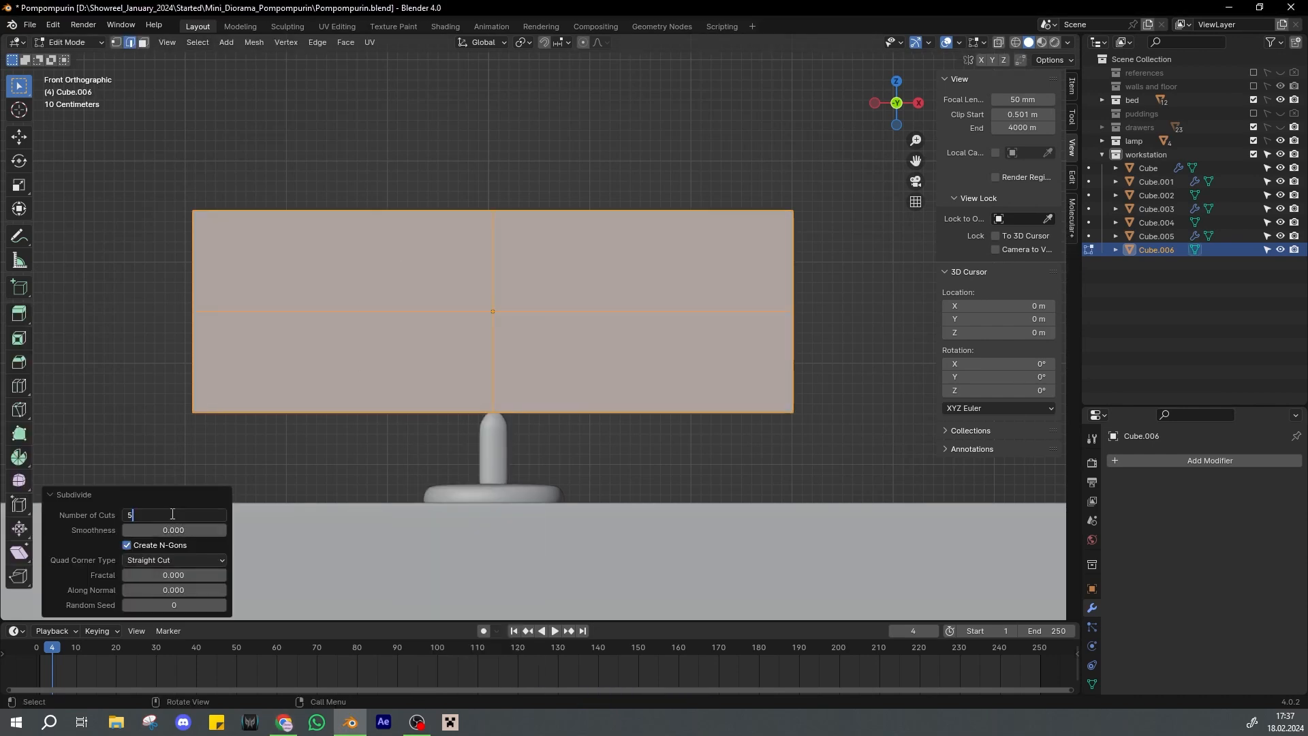
pyautogui.press('Tab')
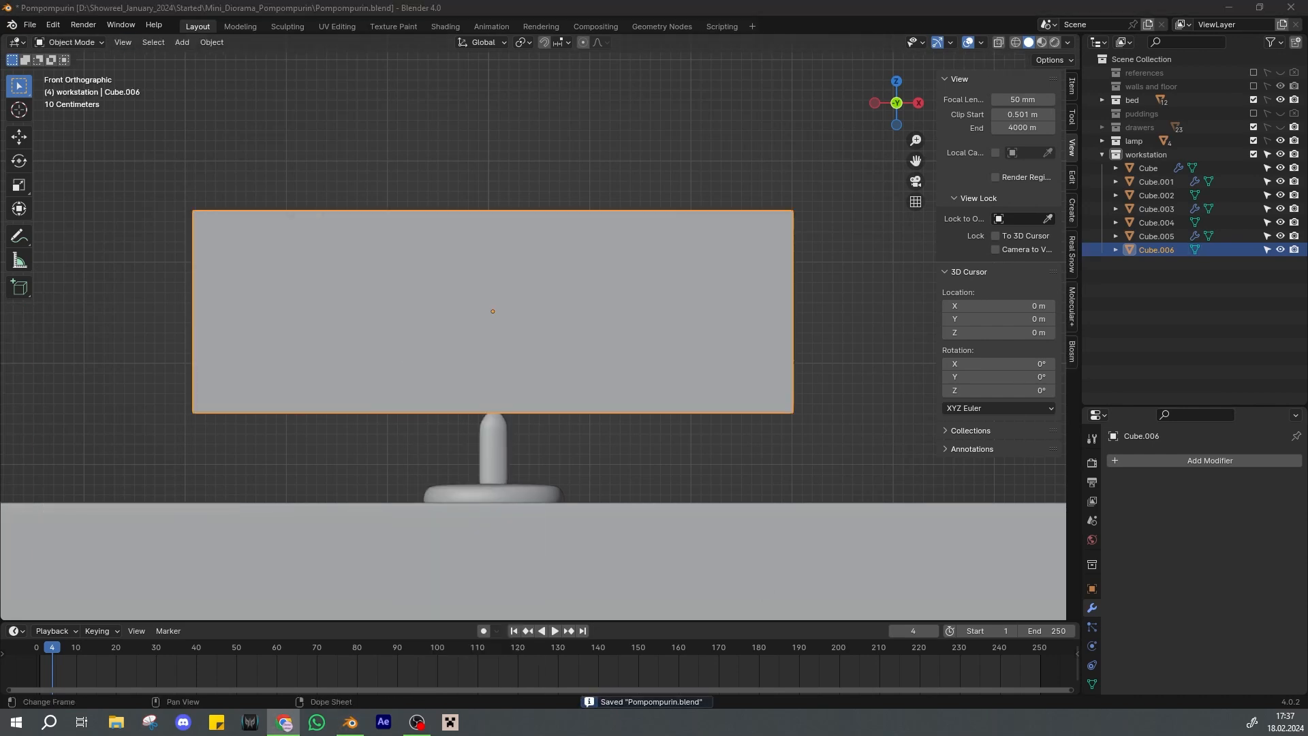
# Add a Simple Deform modifier to the panel in Bend mode at 180° around X and save the file
pyautogui.click(1211, 461)
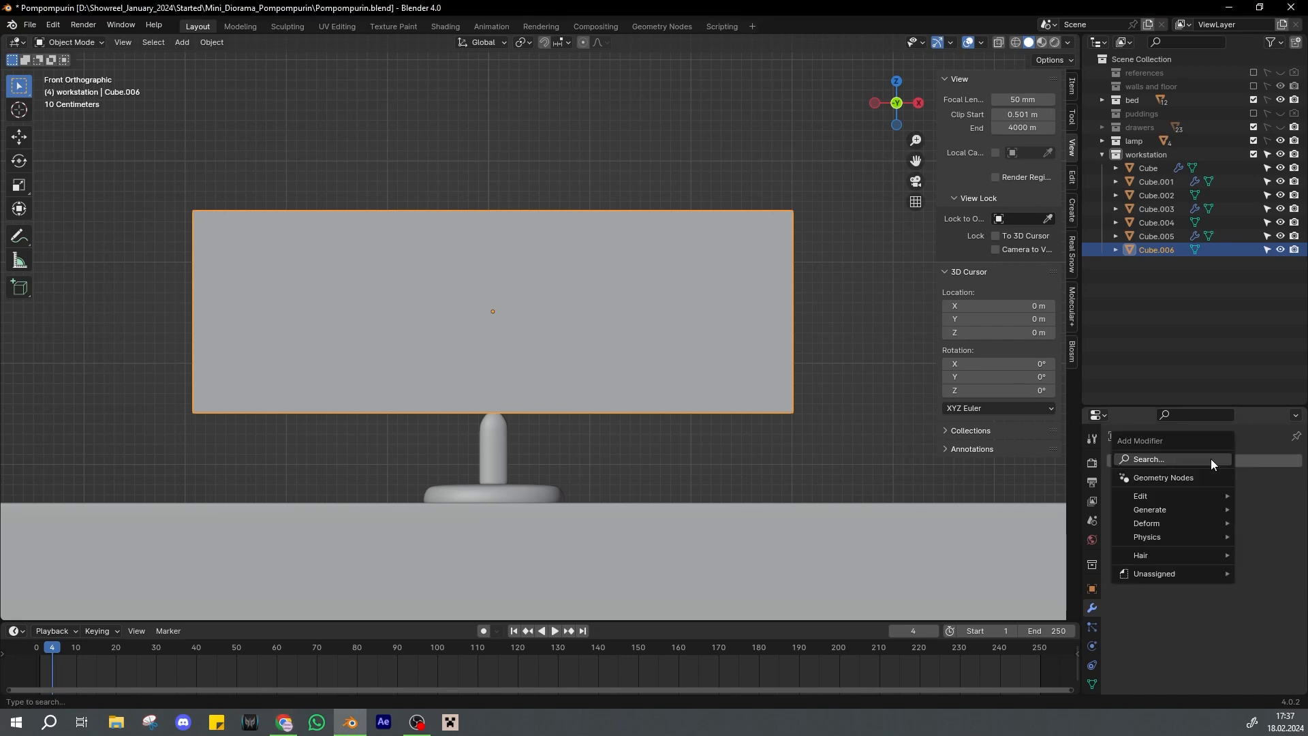
pyautogui.click(1074, 483)
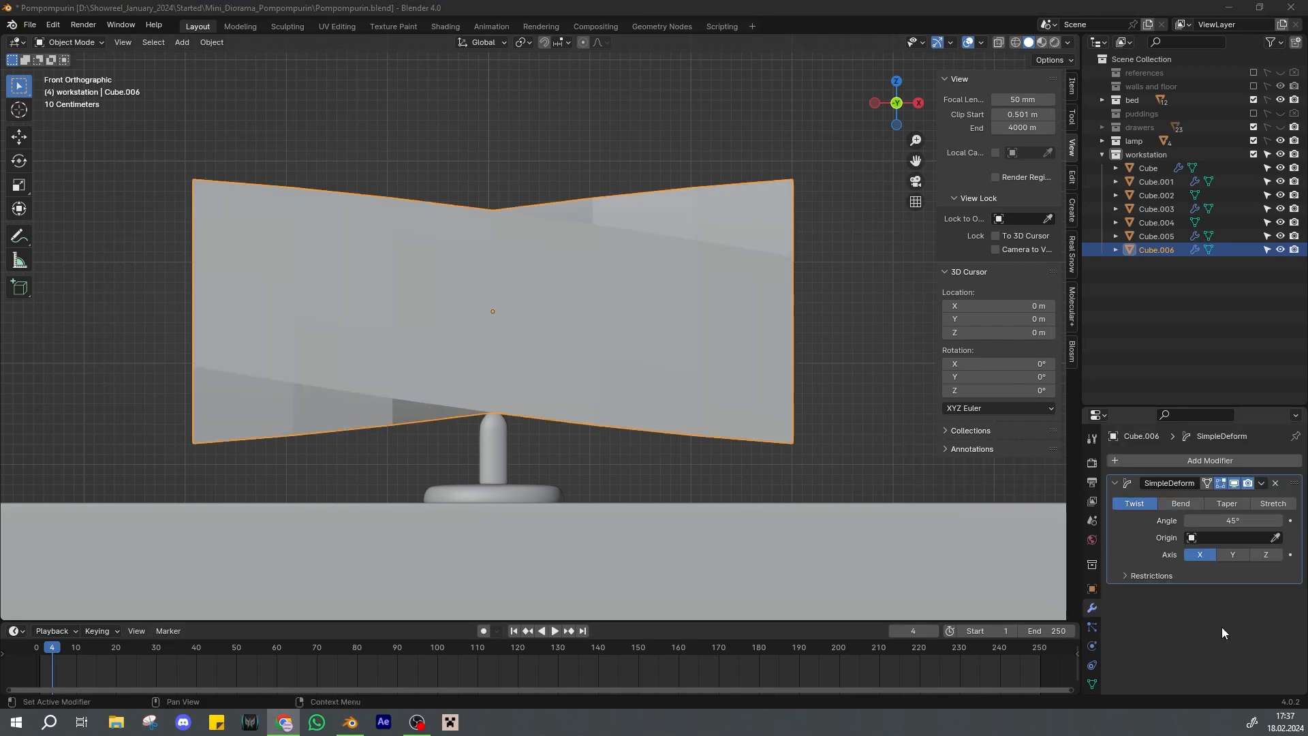
pyautogui.click(1181, 504)
pyautogui.click(1228, 520)
pyautogui.write('180')
pyautogui.press('Return')
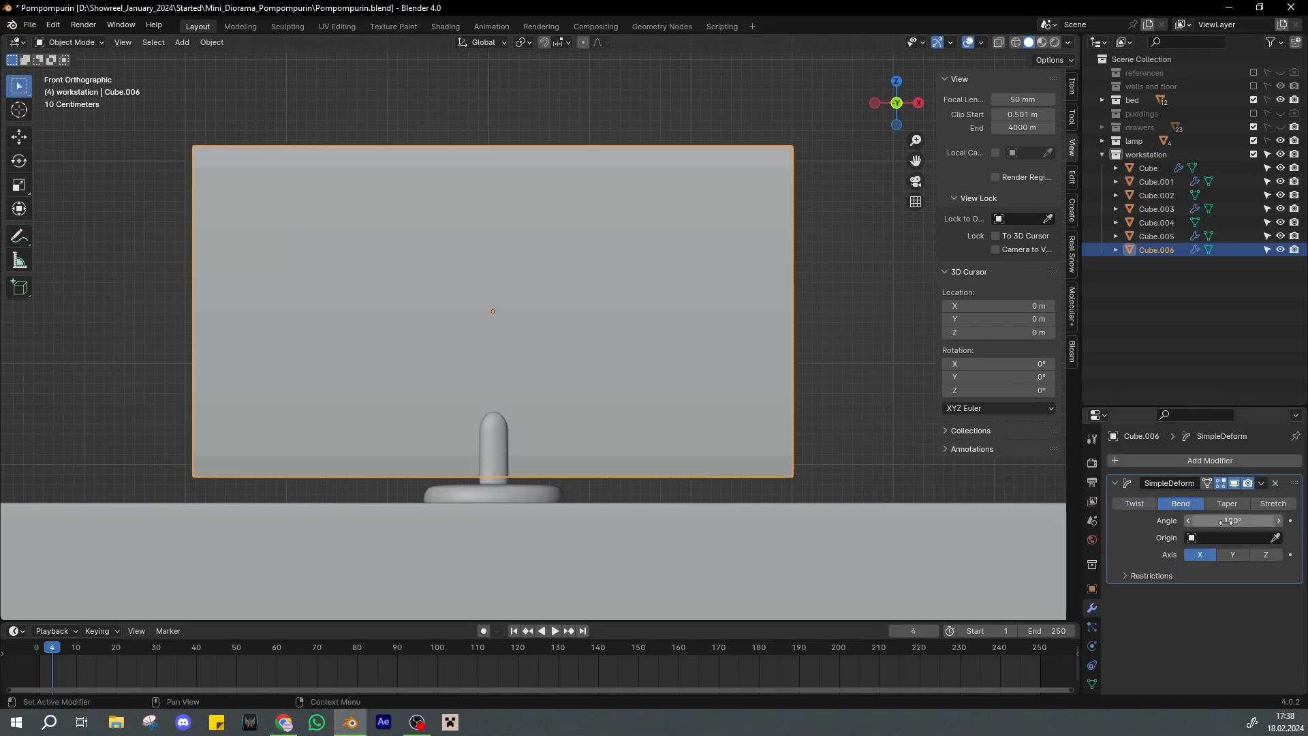
pyautogui.moveTo(733, 368); pyautogui.dragTo(681, 634, button='middle')
pyautogui.scroll(-2, 636, 399)
pyautogui.hotkey('ctrl', 's')
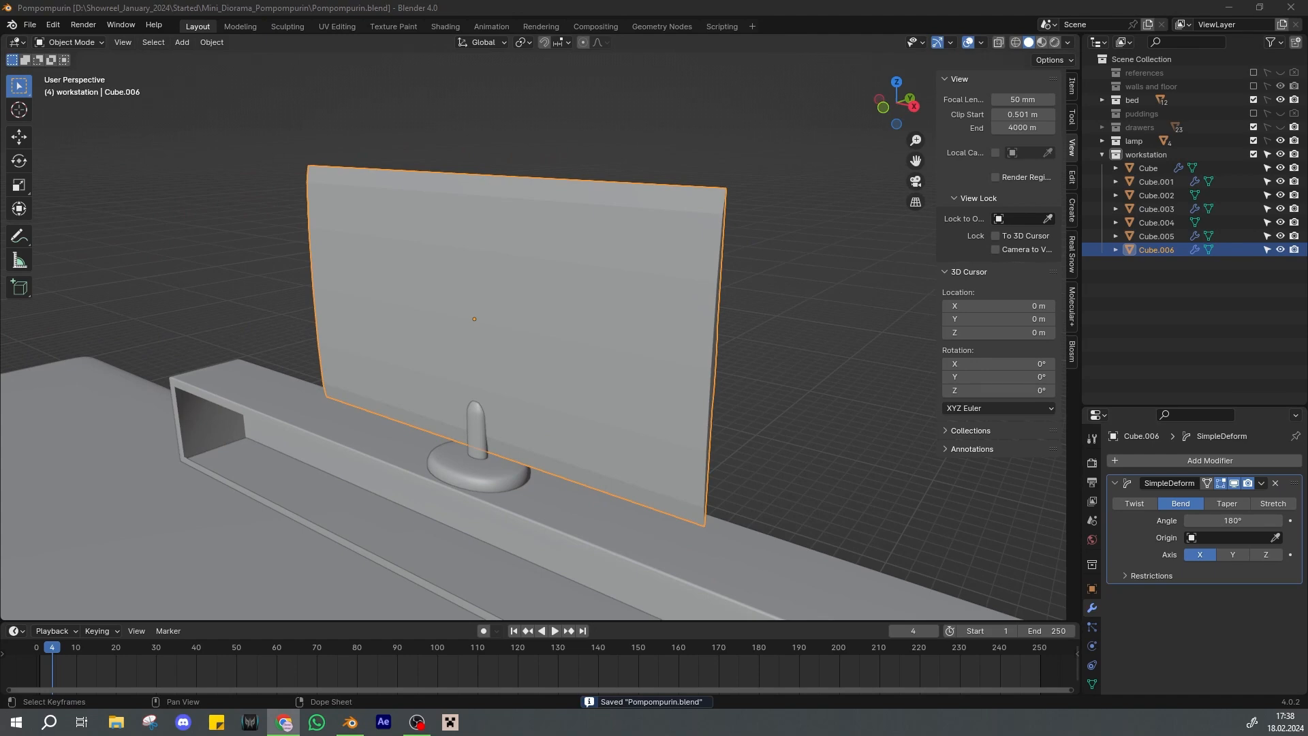
# Apply the panel's location, rotation and scale, and save the file
pyautogui.click(211, 42)
pyautogui.moveTo(285, 113)
pyautogui.click(374, 153)
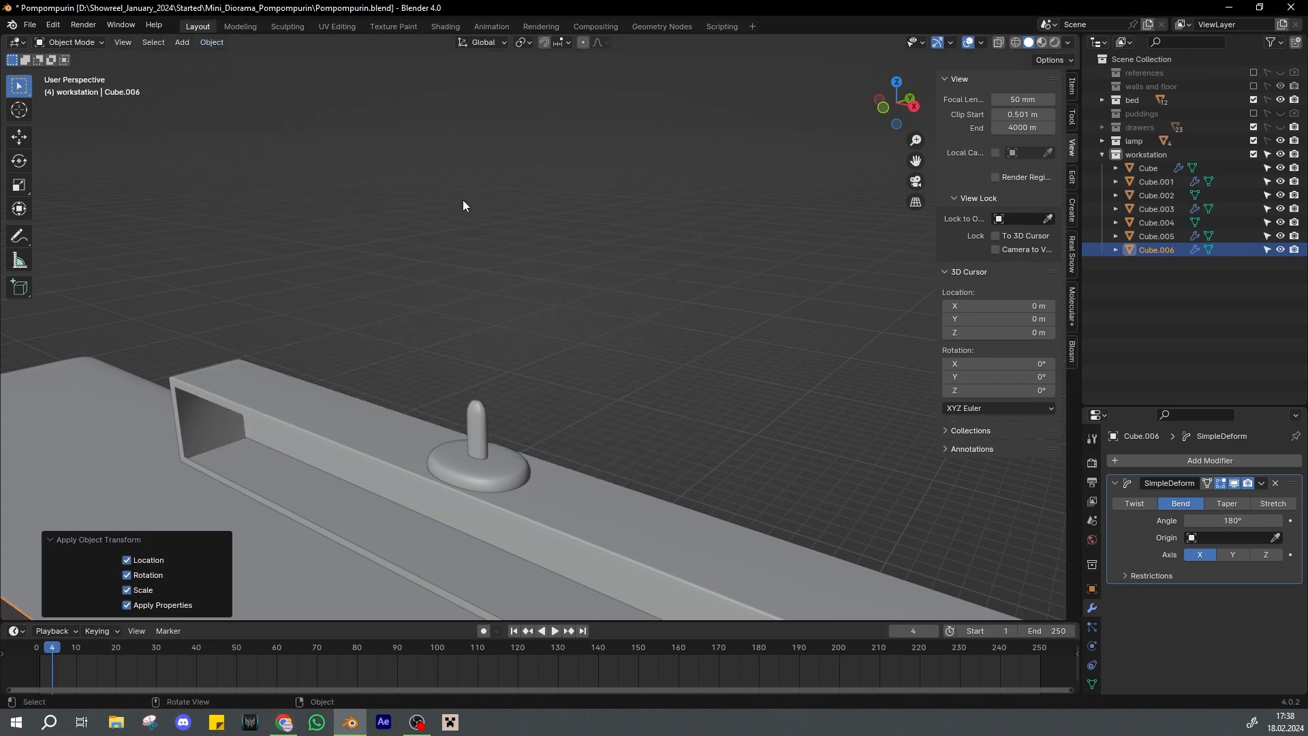
pyautogui.scroll(-7, 496, 277)
pyautogui.moveTo(464, 201); pyautogui.dragTo(513, 337, button='middle')
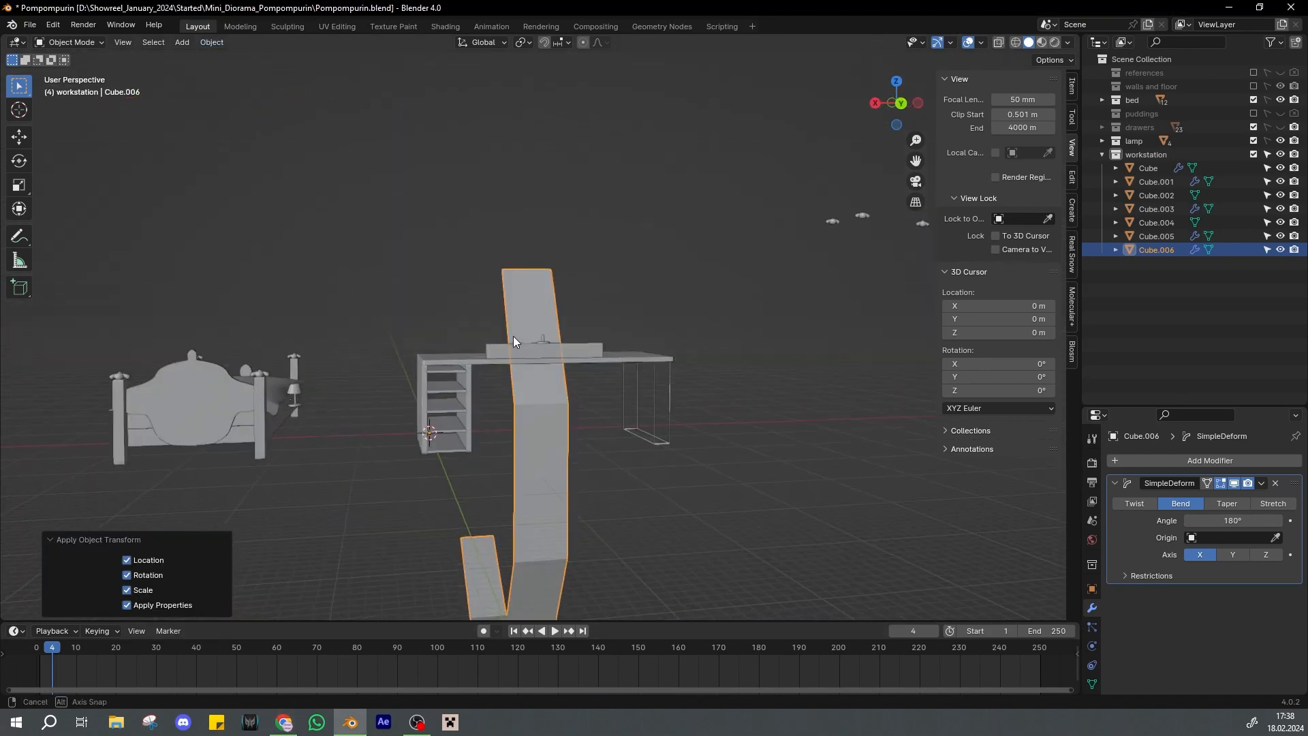
pyautogui.hotkey('ctrl', 's')
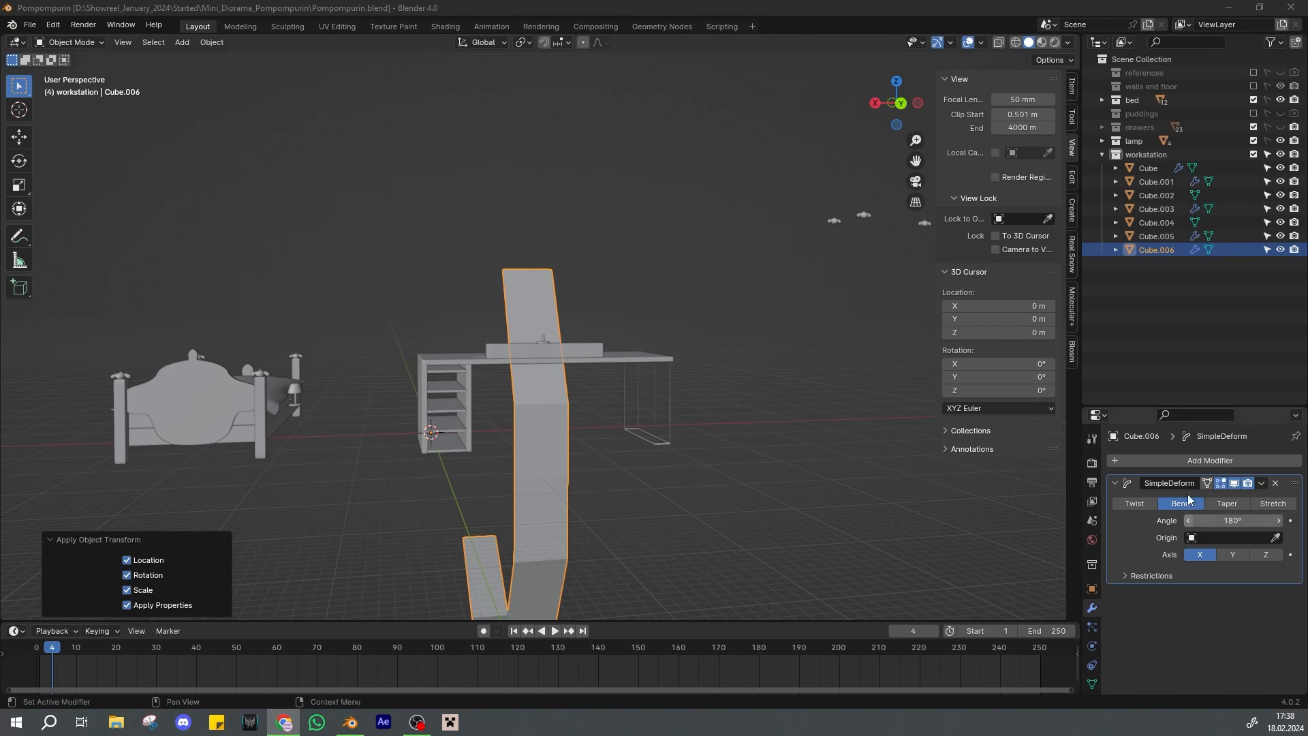
# Add a Subdivision Surface modifier to the bent panel after the Simple Deform modifier
pyautogui.click(1174, 462)
pyautogui.click(1167, 463)
pyautogui.click(1153, 500)
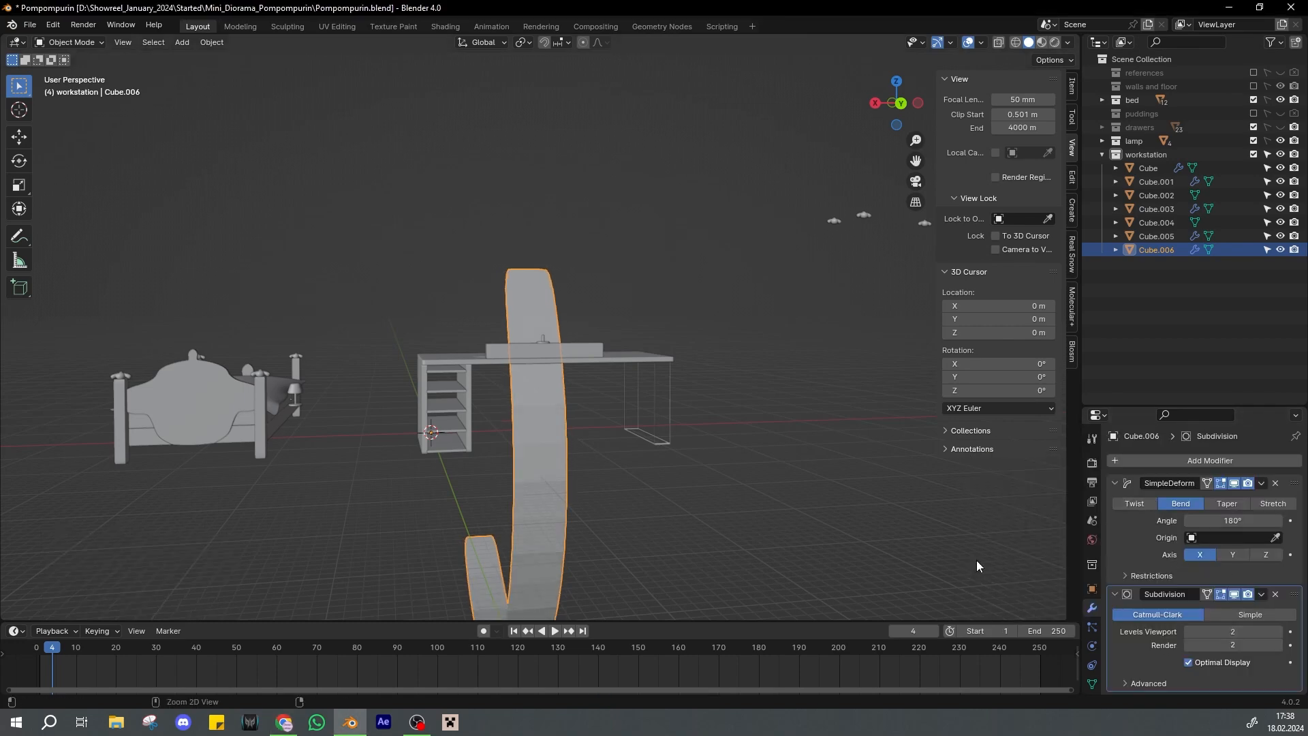
# Rotate the bent panel 90° around Y and save the file
pyautogui.scroll(-3, 717, 454)
pyautogui.write('ry90')
pyautogui.press('Return')
pyautogui.moveTo(713, 526); pyautogui.dragTo(685, 402, button='middle')
pyautogui.scroll(-2, 685, 403)
pyautogui.hotkey('ctrl', 's')
# Rotate the bent panel around Z by -42.7° and again by -3.58° so its arc opens toward the front of the room
pyautogui.press('r')
pyautogui.press('Escape')
pyautogui.press('r')
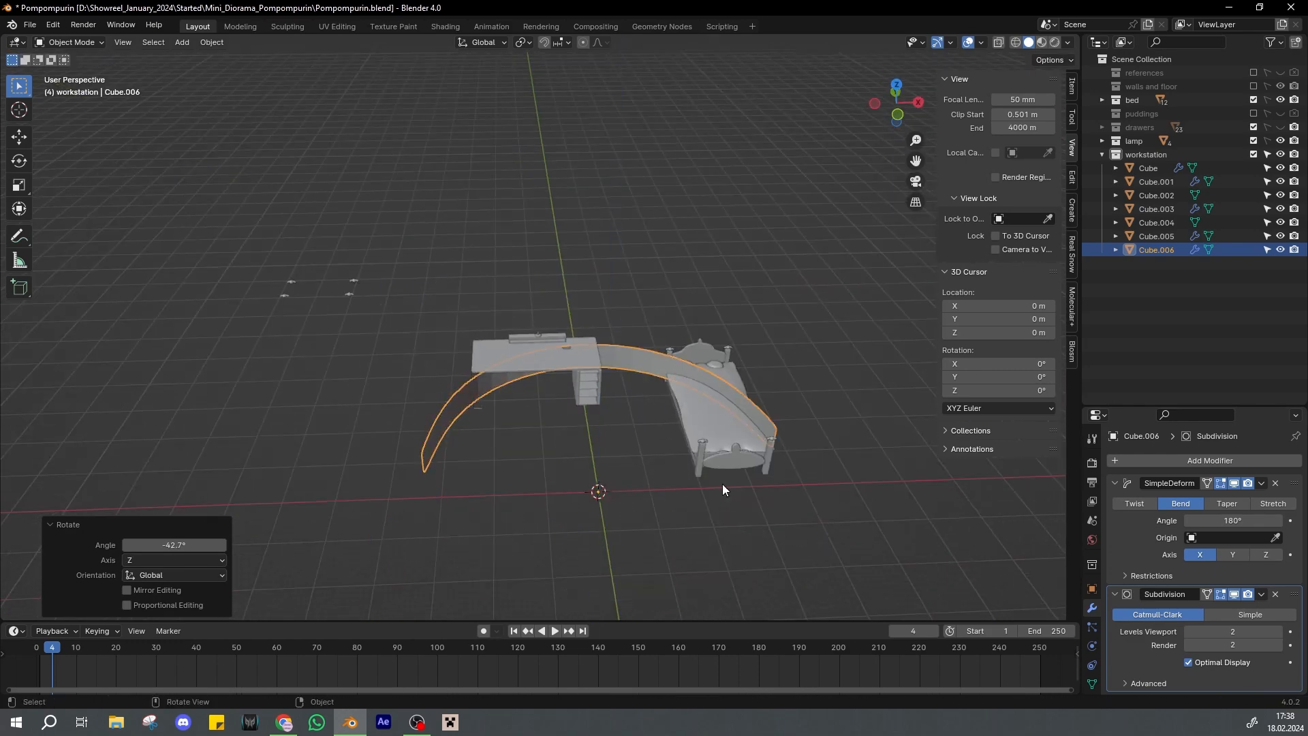
pyautogui.press('KP_7')
pyautogui.press('r')
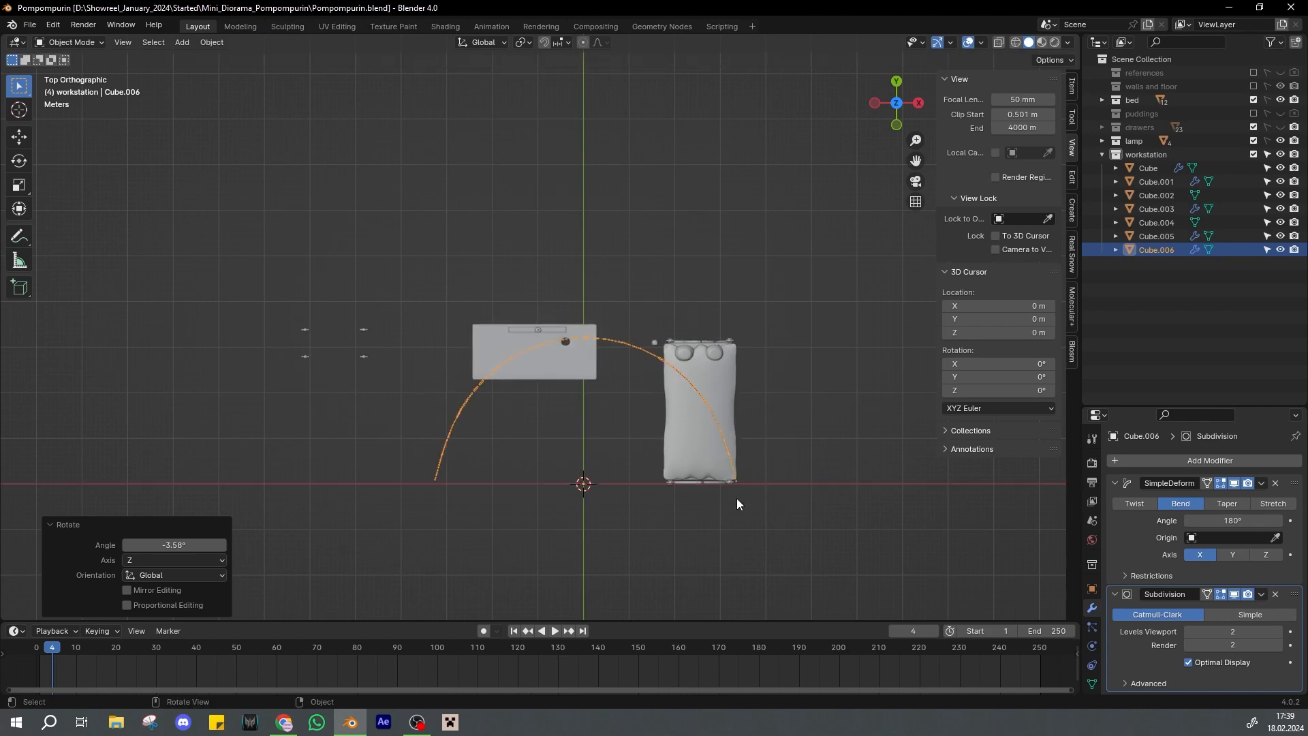
pyautogui.moveTo(737, 504); pyautogui.dragTo(503, 449, button='middle')
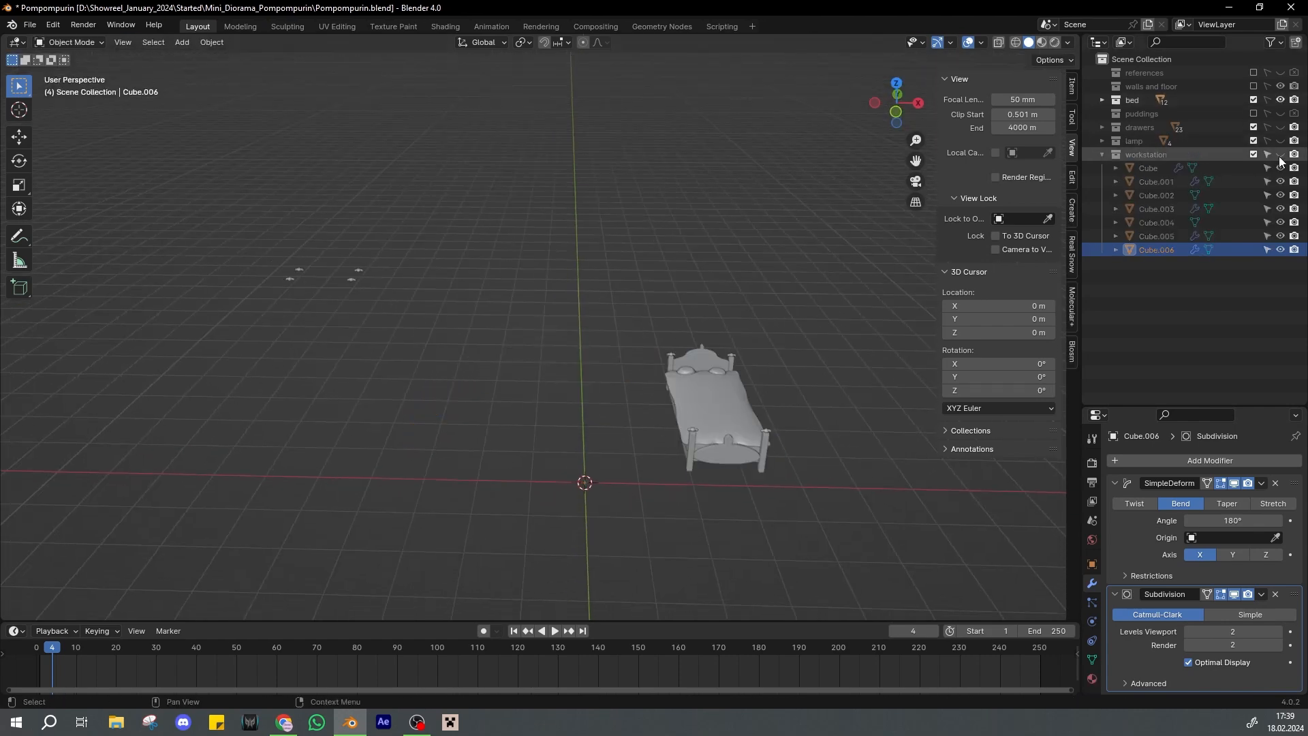
# Include the walls and floor collection, show the workstation and drawers collections, and save the file
pyautogui.click(1254, 86)
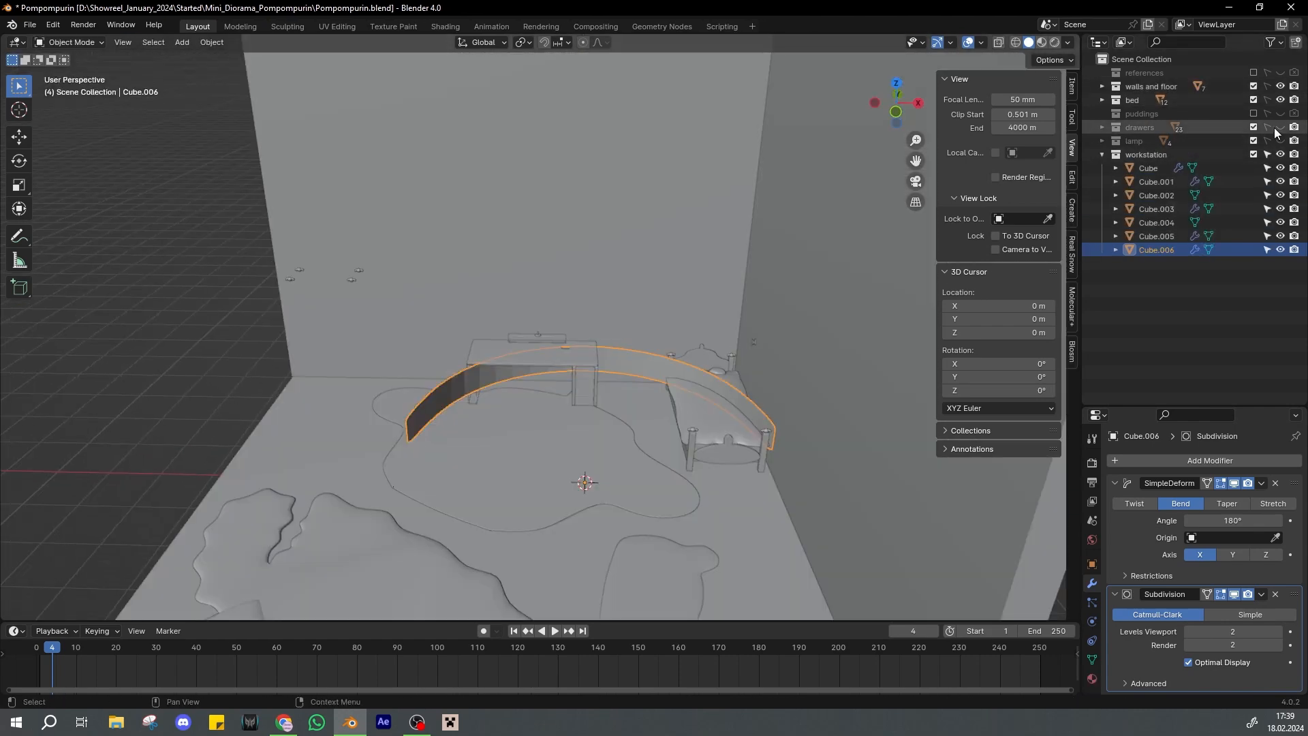
pyautogui.scroll(2, 919, 313)
pyautogui.hotkey('ctrl', 's')
# Try setting the bent panel's origin to its geometry, then undo the change
pyautogui.press('s')
pyautogui.rightClick(782, 374)
pyautogui.click(212, 42)
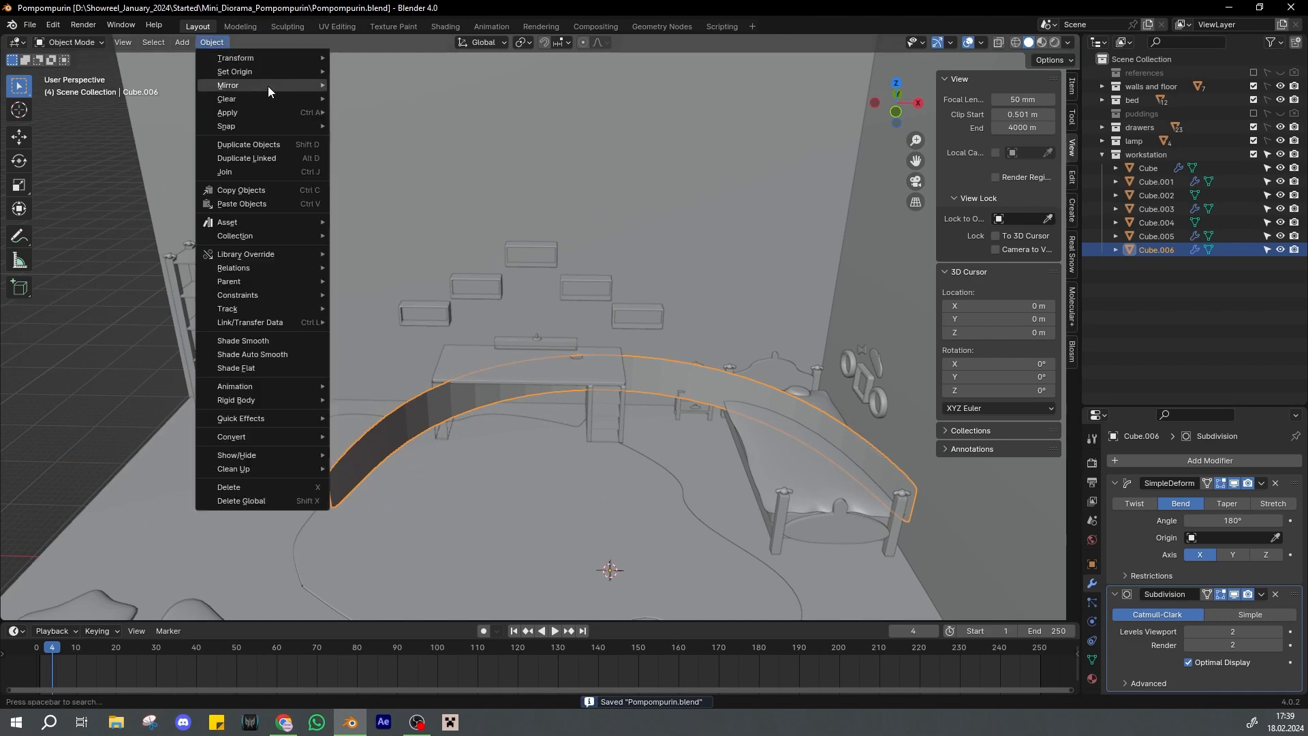
pyautogui.moveTo(273, 72)
pyautogui.click(373, 85)
pyautogui.scroll(-2, 632, 398)
pyautogui.scroll(2, 631, 391)
pyautogui.keyDown('shift'); pyautogui.moveTo(668, 425); pyautogui.dragTo(611, 395, button='middle'); pyautogui.keyUp('shift')
pyautogui.hotkey('ctrl', 'z')
# Save the file, raise the bent panel along Z, and scale it down uniformly
pyautogui.hotkey('ctrl', 's')
pyautogui.press('g')
pyautogui.press('z')
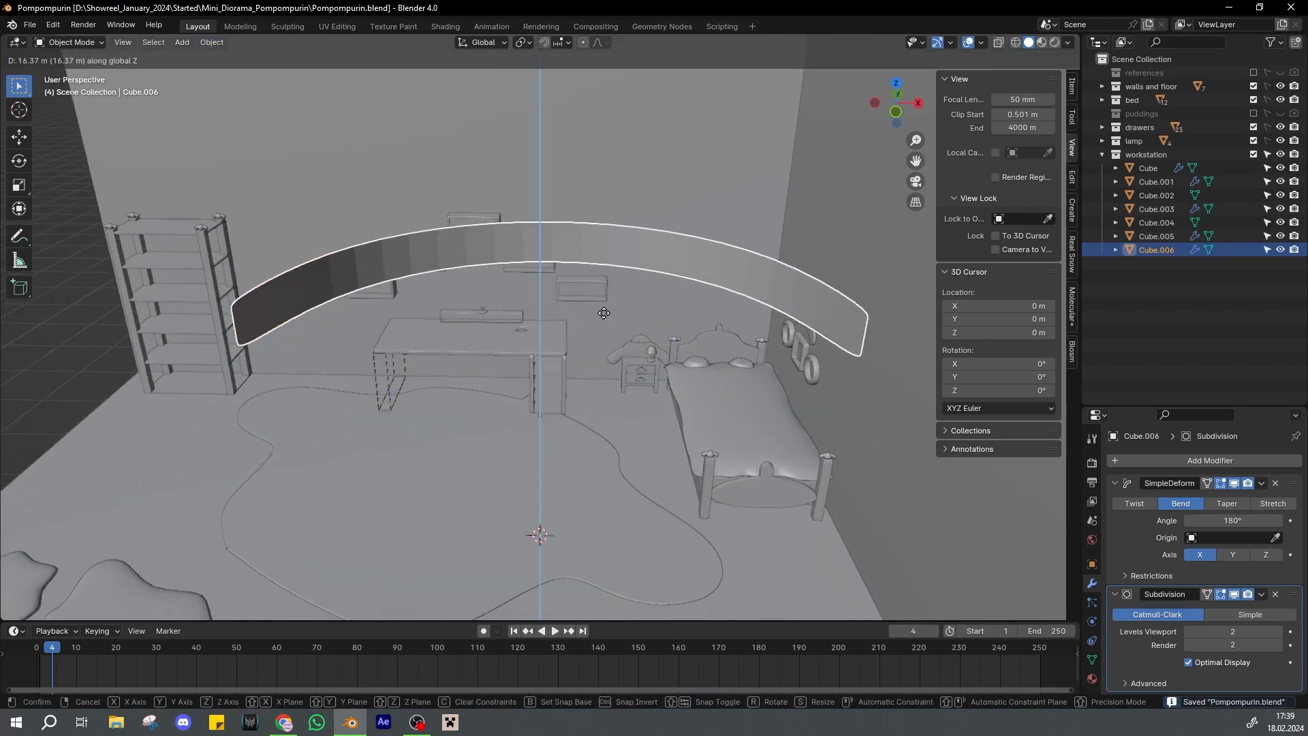
pyautogui.click(604, 254)
pyautogui.press('s')
pyautogui.click(540, 368)
# Move the scaled-down curved panel 27.596 m along Y toward the desk against the back wall
pyautogui.scroll(2, 532, 351)
pyautogui.keyDown('shift'); pyautogui.moveTo(521, 340); pyautogui.dragTo(657, 460, button='middle'); pyautogui.keyUp('shift')
pyautogui.press('h')
pyautogui.click(1280, 250)
pyautogui.click(678, 375)
pyautogui.press('KP_7')
pyautogui.scroll(-5, 673, 372)
pyautogui.press('g')
pyautogui.press('y')
pyautogui.click(666, 308)
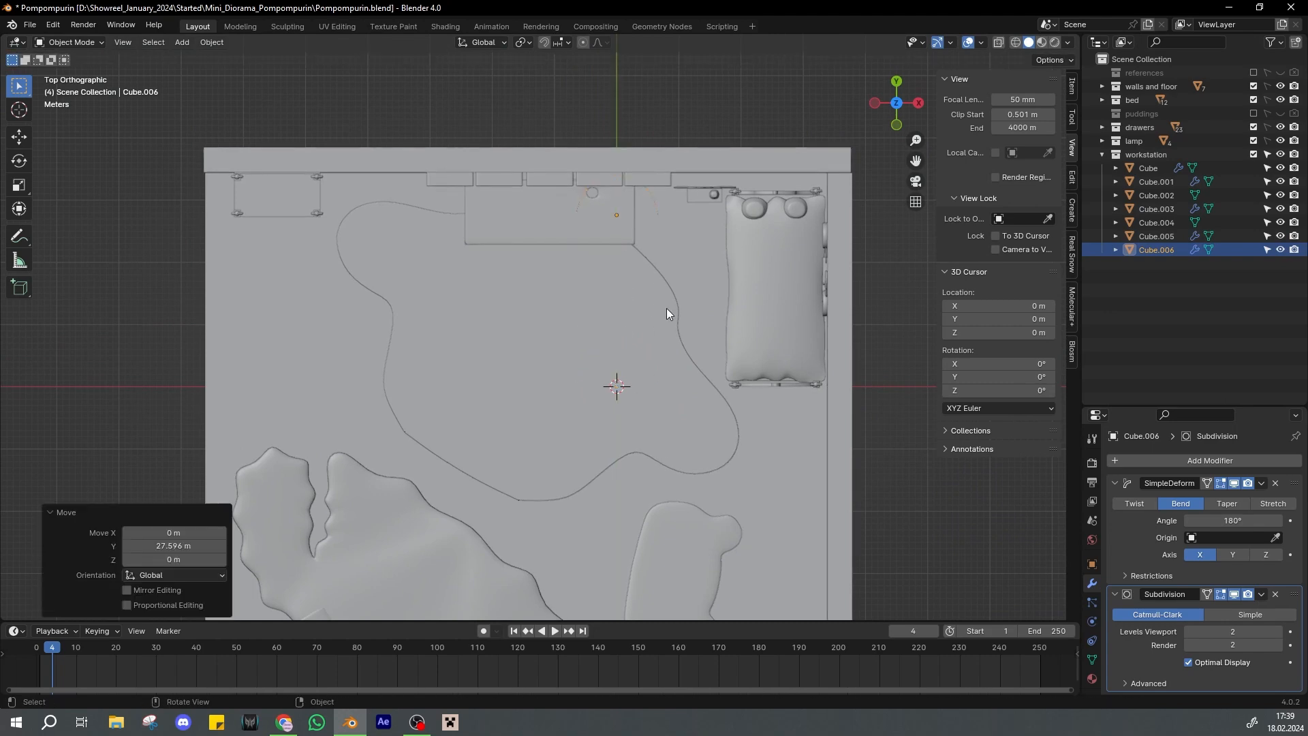
# Move the curved panel -12.374 m along X to the desk, and hide the walls and floor and drawers collections
pyautogui.click(592, 300)
pyautogui.keyDown('shift'); pyautogui.moveTo(591, 242); pyautogui.dragTo(592, 333, button='middle'); pyautogui.keyUp('shift')
pyautogui.scroll(6, 591, 334)
pyautogui.moveTo(592, 341); pyautogui.dragTo(603, 273, button='middle')
pyautogui.scroll(5, 603, 273)
pyautogui.click(1281, 86)
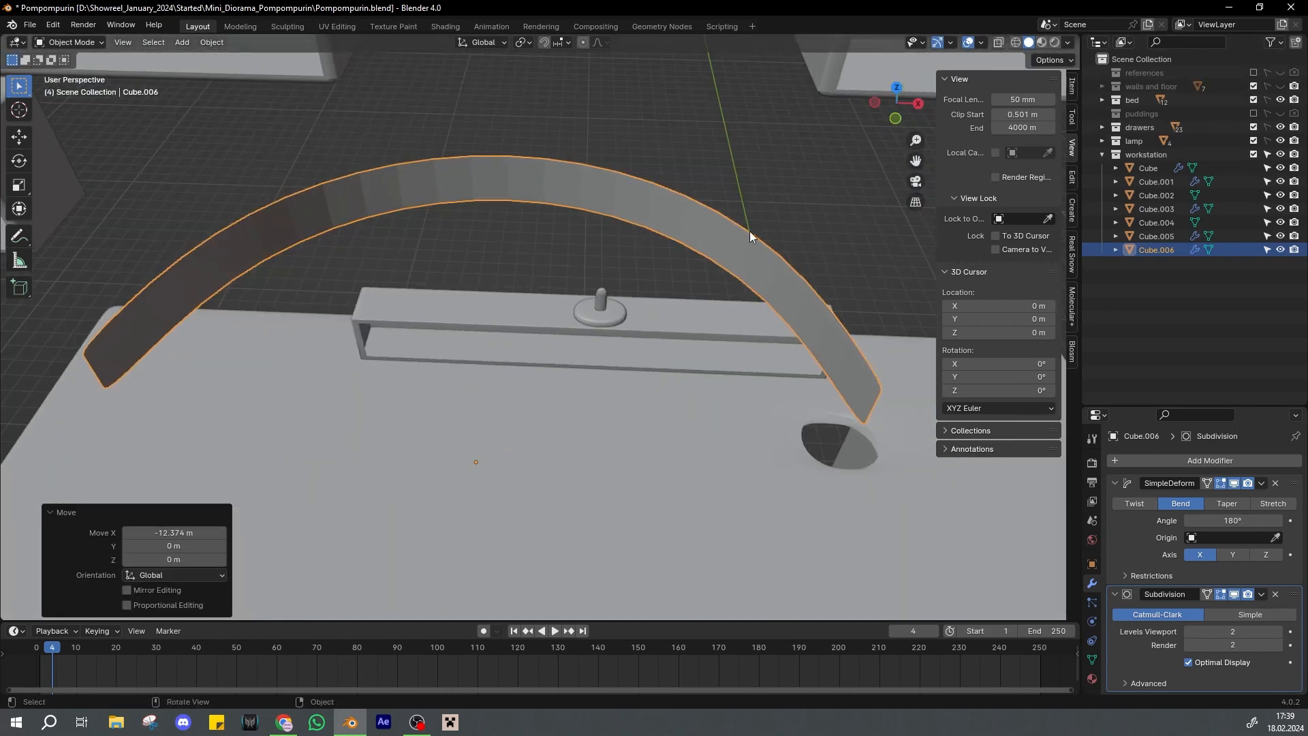
pyautogui.moveTo(750, 231); pyautogui.dragTo(753, 272, button='middle')
pyautogui.click(1280, 128)
# Centre the curved panel on the stand in plan and shift it -0.23335 m along Y
pyautogui.press('KP_7')
pyautogui.scroll(2, 600, 217)
pyautogui.keyDown('shift'); pyautogui.moveTo(599, 218); pyautogui.dragTo(534, 251, button='middle'); pyautogui.keyUp('shift')
pyautogui.press('g')
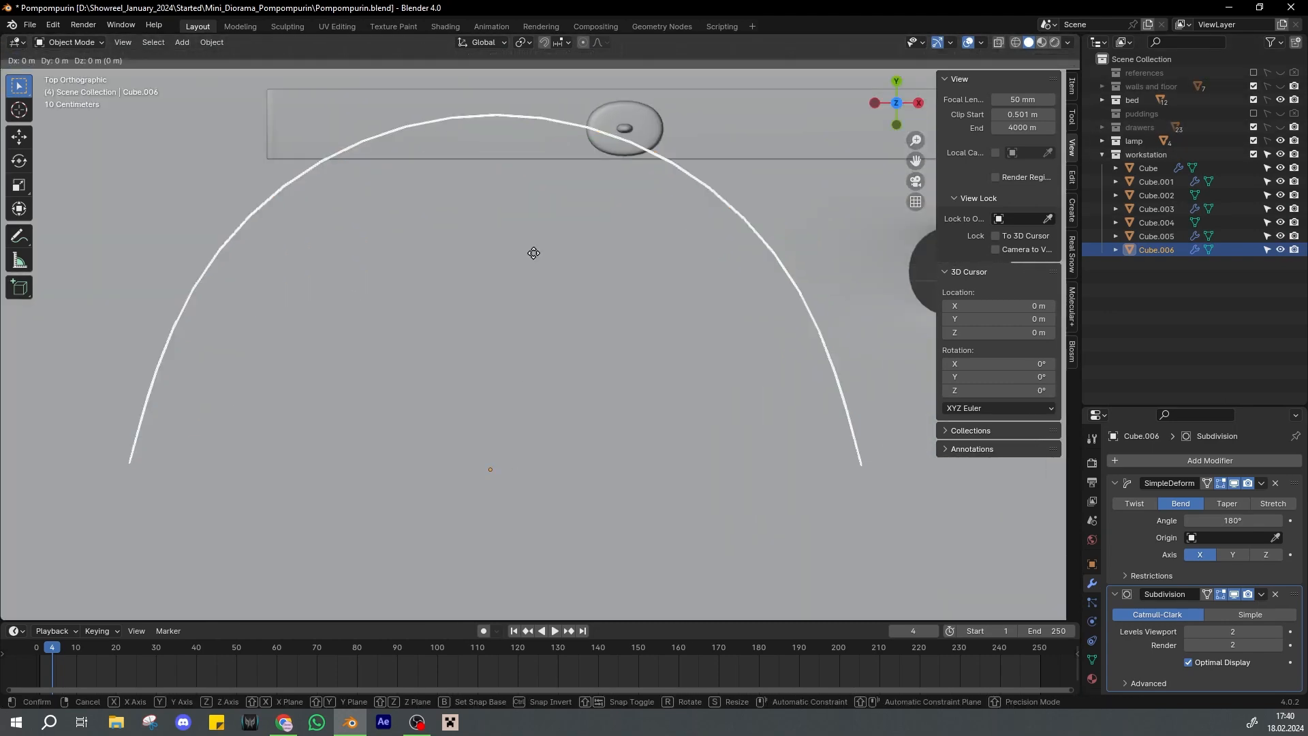
pyautogui.click(665, 266)
pyautogui.press('g')
pyautogui.press('z')
pyautogui.click(662, 262)
pyautogui.moveTo(661, 261); pyautogui.dragTo(695, 254, button='middle')
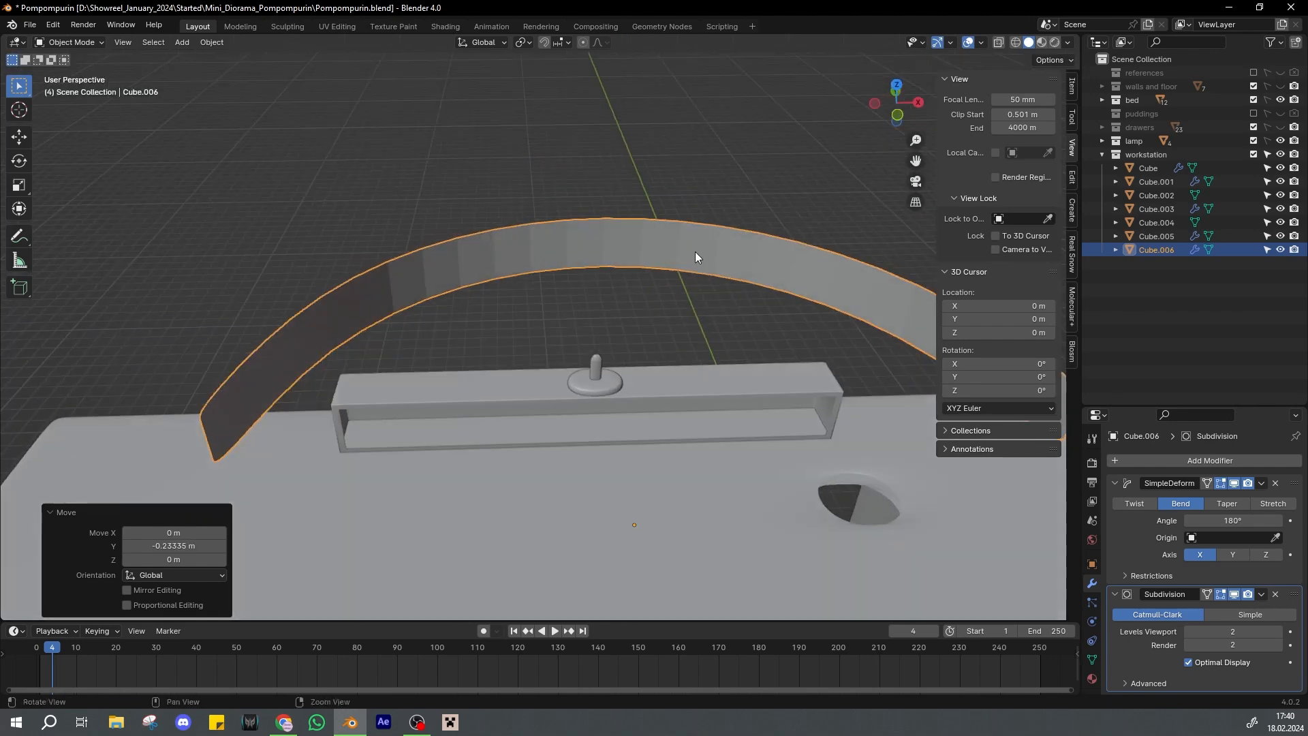
# Lower the curved panel along Z toward the capsule stand, check its fit around the capsule, and save the file
pyautogui.press('g')
pyautogui.press('z')
pyautogui.scroll(4, 703, 354)
pyautogui.moveTo(641, 329); pyautogui.dragTo(545, 383, button='middle')
pyautogui.click(732, 236)
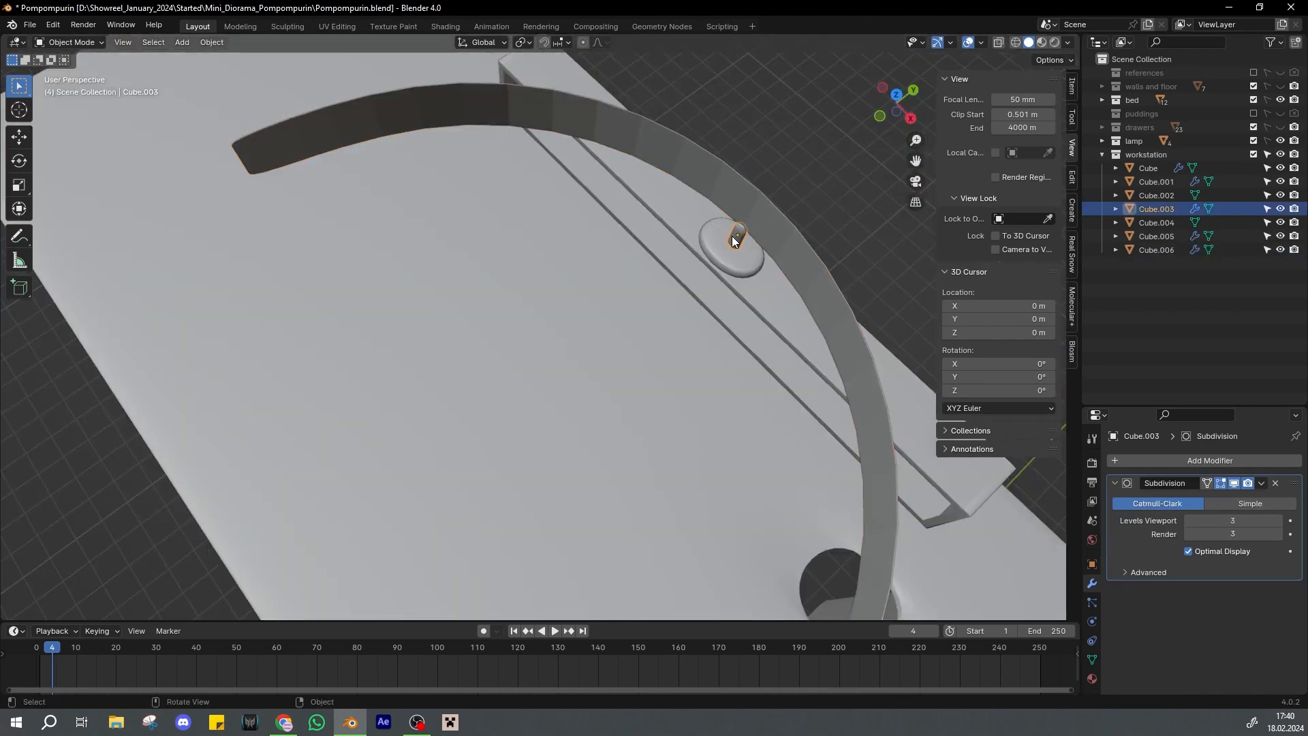
pyautogui.press('KP_Decimal')
pyautogui.scroll(-6, 631, 272)
pyautogui.click(592, 313)
pyautogui.hotkey('ctrl', 's')
# Briefly check the curved panel's mesh in Edit Mode, then show the walls and floor and drawers collections
pyautogui.moveTo(591, 314); pyautogui.dragTo(643, 299, button='middle')
pyautogui.scroll(-2, 643, 298)
pyautogui.press('Tab')
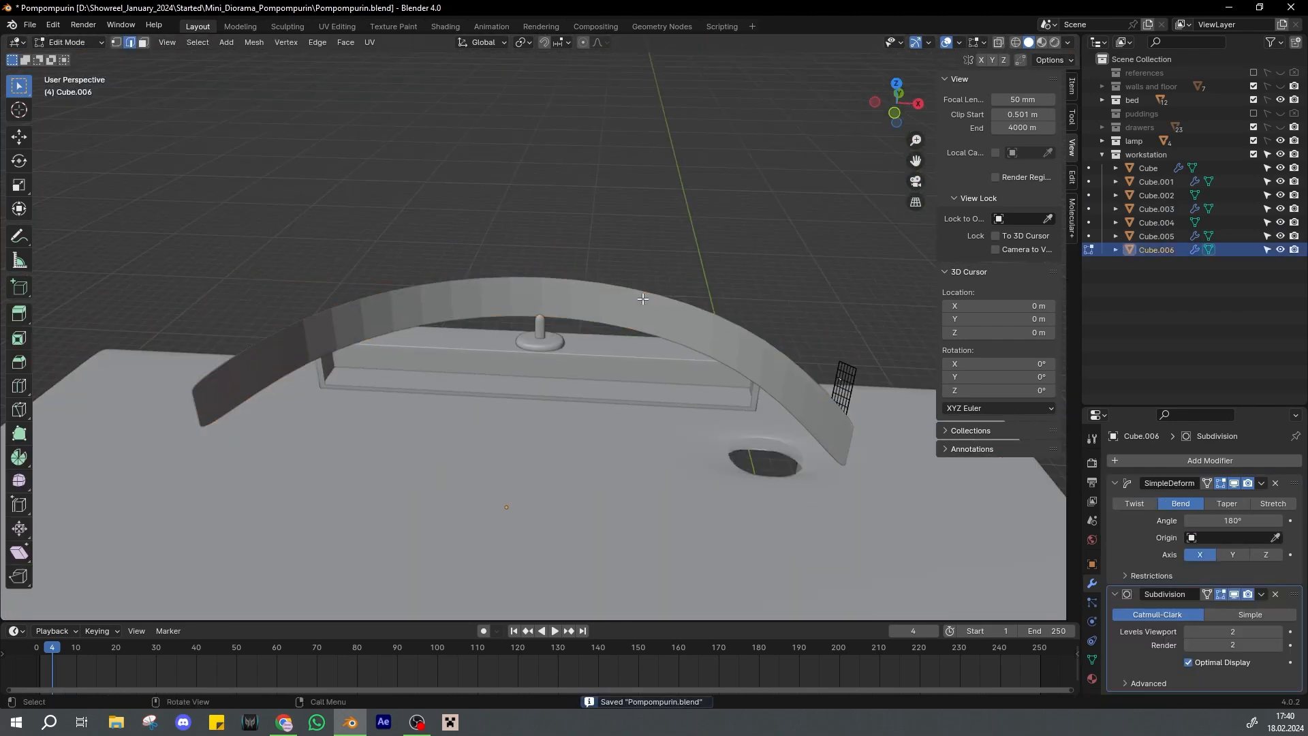
pyautogui.press('Tab')
pyautogui.click(1281, 86)
pyautogui.click(1280, 128)
# Scale the curved panel down uniformly and raise it 1.8187 m along Z
pyautogui.moveTo(738, 361); pyautogui.dragTo(750, 336, button='middle')
pyautogui.press('s')
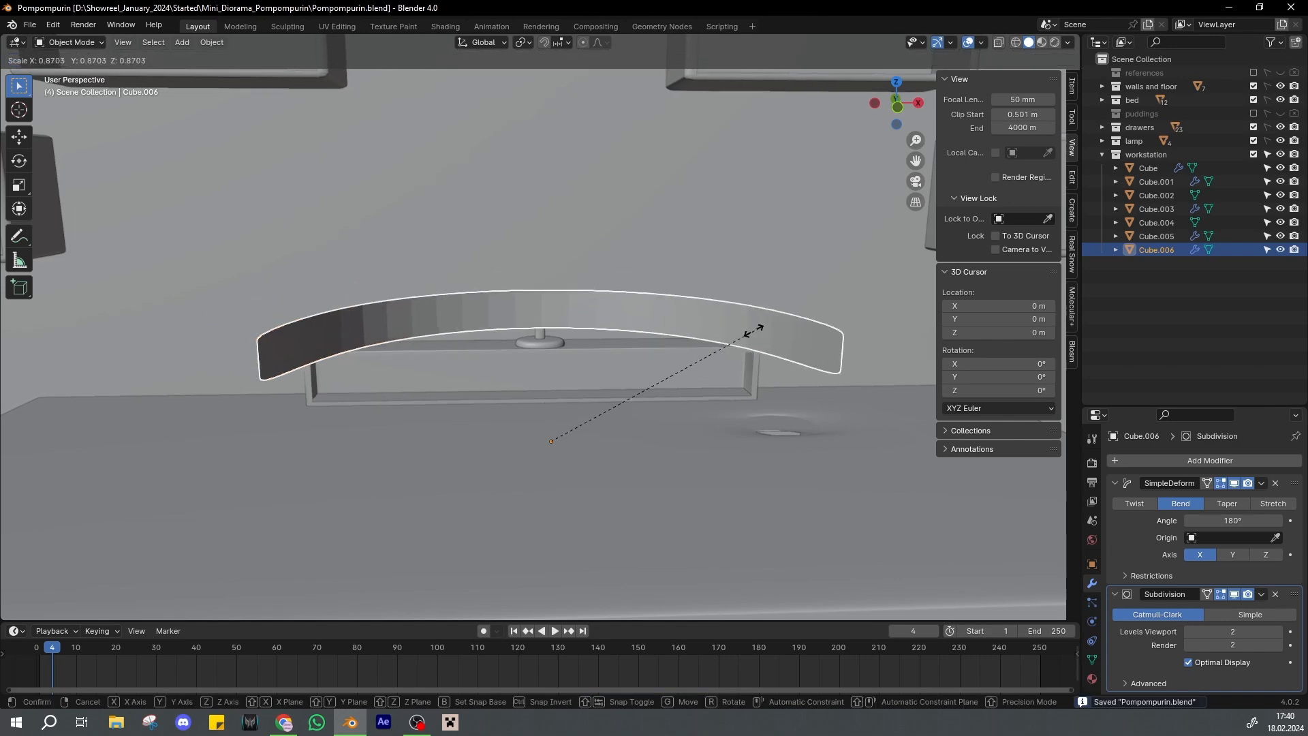
pyautogui.click(619, 405)
pyautogui.press('g')
pyautogui.press('z')
pyautogui.click(608, 319)
# Centre the curved panel over the capsule in front view and lower it along Z to the capsule's tip
pyautogui.press('KP_1')
pyautogui.press('g')
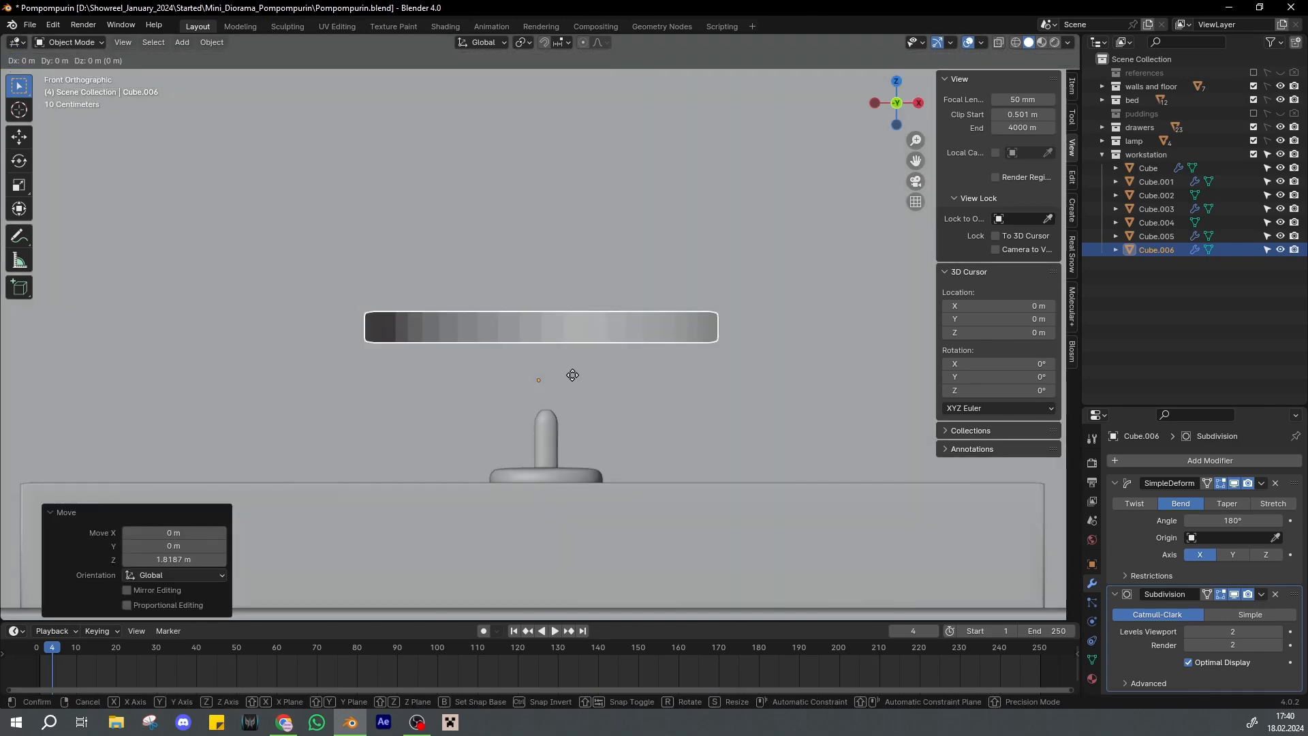
pyautogui.click(581, 380)
pyautogui.press('g')
pyautogui.press('z')
pyautogui.click(588, 436)
# Shift the curved panel along Y to line it up with the capsule stand, and save the file
pyautogui.scroll(-4, 641, 353)
pyautogui.moveTo(590, 434); pyautogui.dragTo(668, 331, button='middle')
pyautogui.press('g')
pyautogui.press('y')
pyautogui.click(695, 354)
pyautogui.scroll(7, 668, 332)
pyautogui.keyDown('shift'); pyautogui.moveTo(600, 266); pyautogui.dragTo(667, 334, button='middle'); pyautogui.keyUp('shift')
pyautogui.press('g')
pyautogui.press('y')
pyautogui.click(617, 349)
pyautogui.scroll(-5, 674, 331)
pyautogui.hotkey('ctrl', 's')
pyautogui.press('KP_1')
pyautogui.click(673, 331)
pyautogui.hotkey('ctrl', 's')
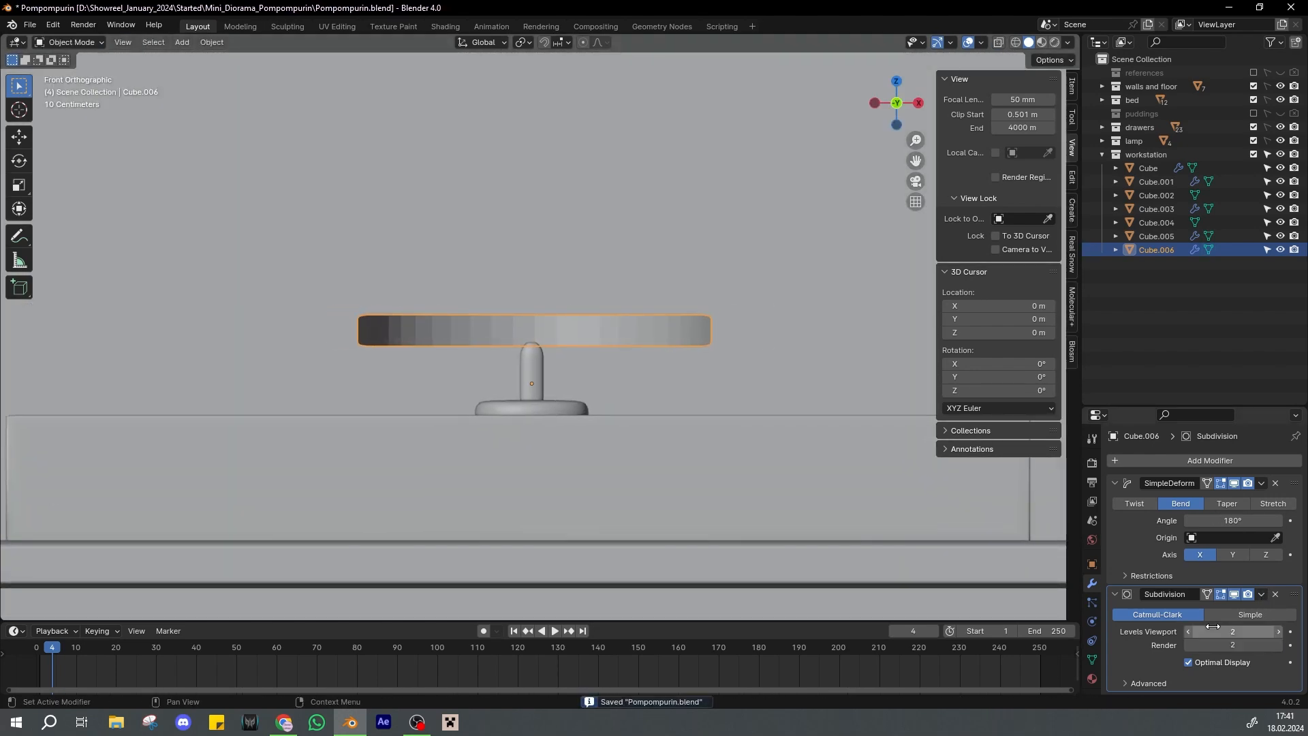
# Apply the curved panel's SimpleDeform and Subdivision modifiers, and apply all its transforms
pyautogui.click(1249, 500)
pyautogui.hotkey('ctrl', 'a')
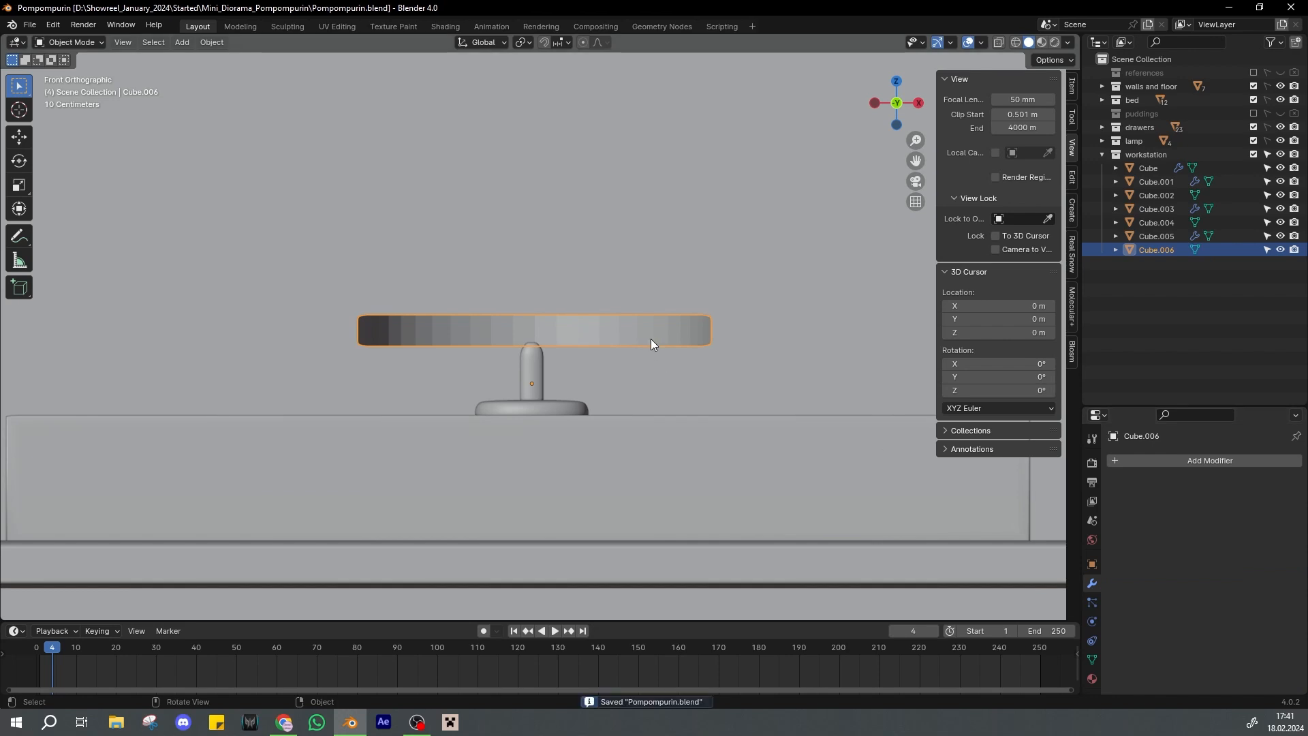
pyautogui.hotkey('ctrl', 'a')
pyautogui.click(656, 376)
pyautogui.moveTo(514, 324)
pyautogui.mouseDown(button='middle')
pyautogui.moveTo(470, 295)
pyautogui.moveTo(496, 321)
pyautogui.mouseUp(button='middle')
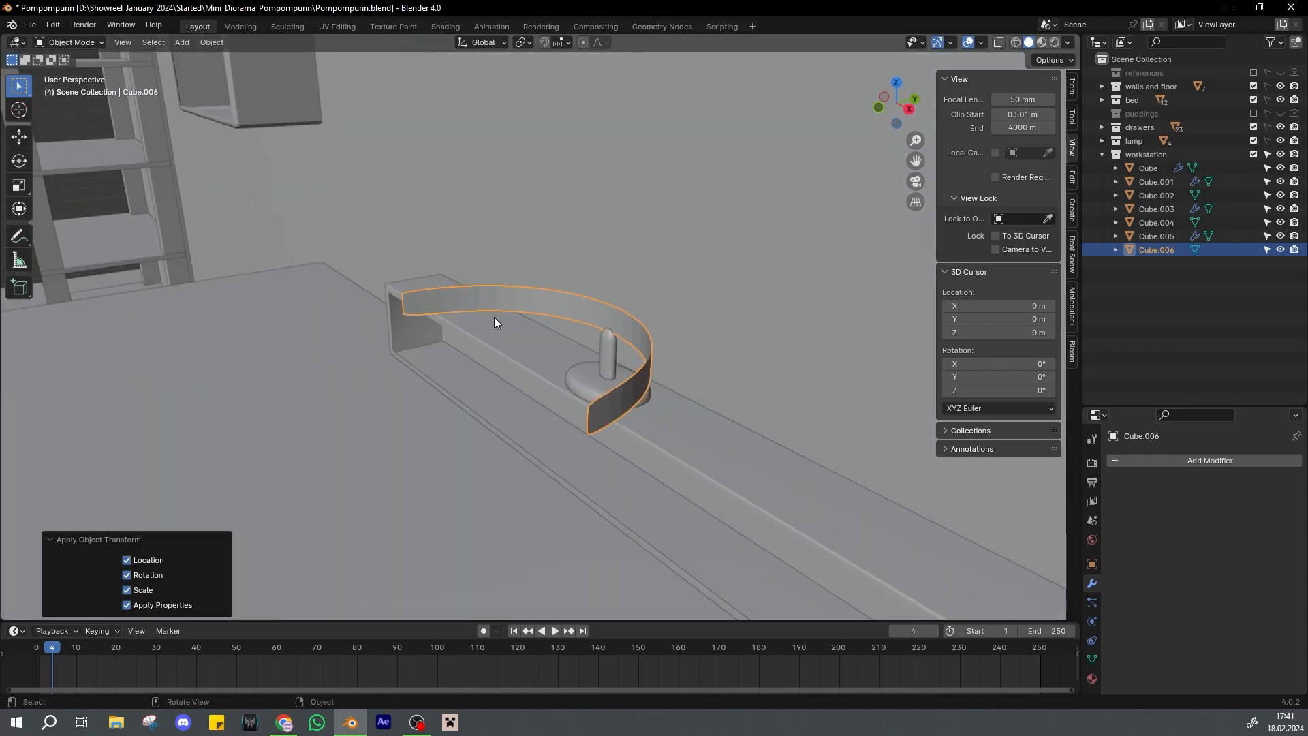
# Save the file and nudge the curved panel along X to centre it on the capsule in front view
pyautogui.press('KP_1')
pyautogui.press('Tab')
pyautogui.hotkey('ctrl', 's')
pyautogui.scroll(2, 578, 301)
pyautogui.keyDown('shift'); pyautogui.moveTo(607, 321); pyautogui.dragTo(612, 320, button='middle'); pyautogui.keyUp('shift')
pyautogui.press('Tab')
pyautogui.press('g')
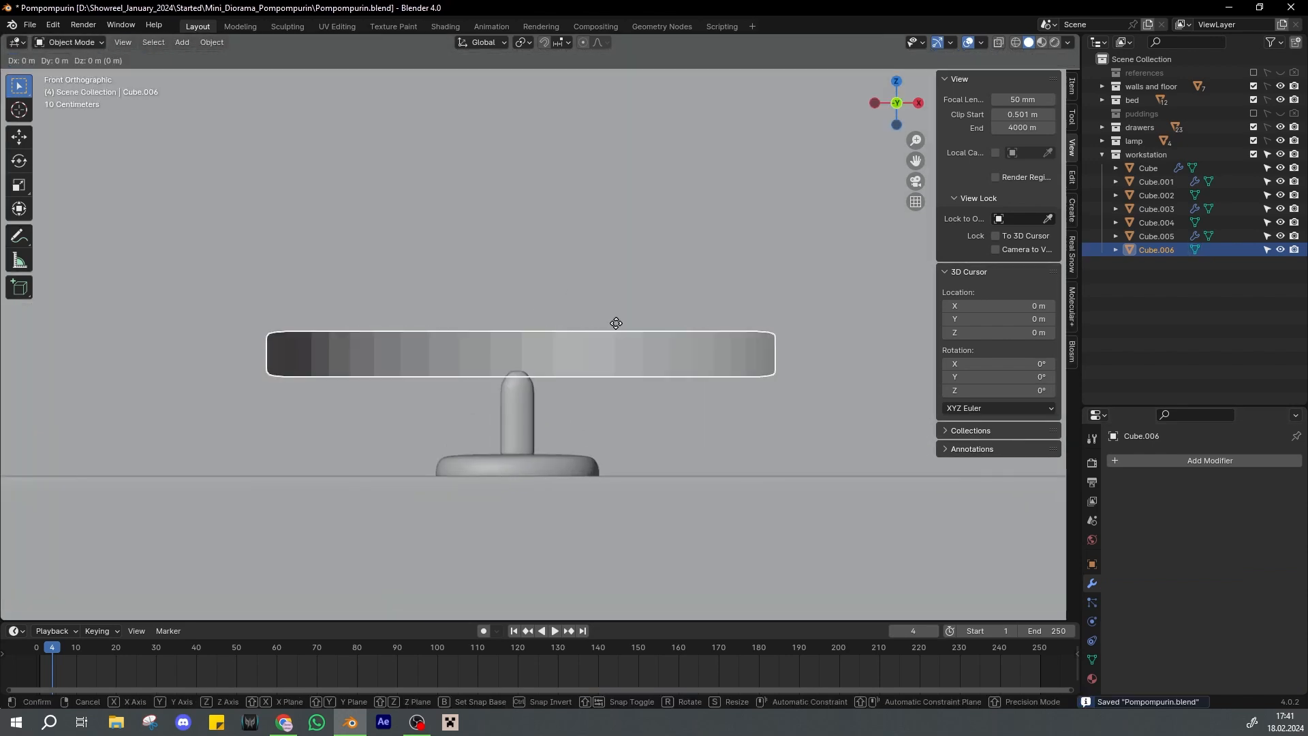
pyautogui.press('x')
pyautogui.click(612, 323)
# Delete the faces of the curved panel on the -X side of the capsule in wireframe, and save the file
pyautogui.press('Tab')
pyautogui.press('3')
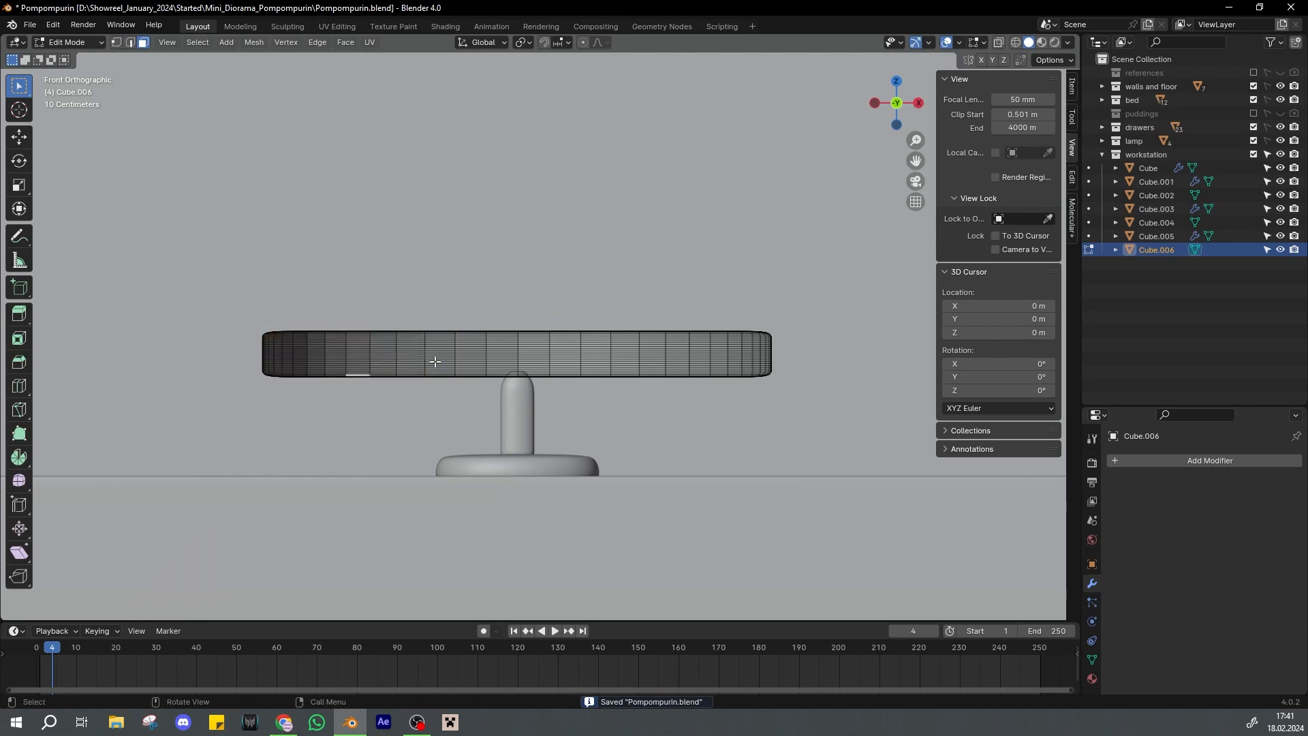
pyautogui.hotkey('shift', 'z')
pyautogui.moveTo(217, 263); pyautogui.dragTo(519, 415)
pyautogui.moveTo(511, 412); pyautogui.dragTo(380, 411, button='middle')
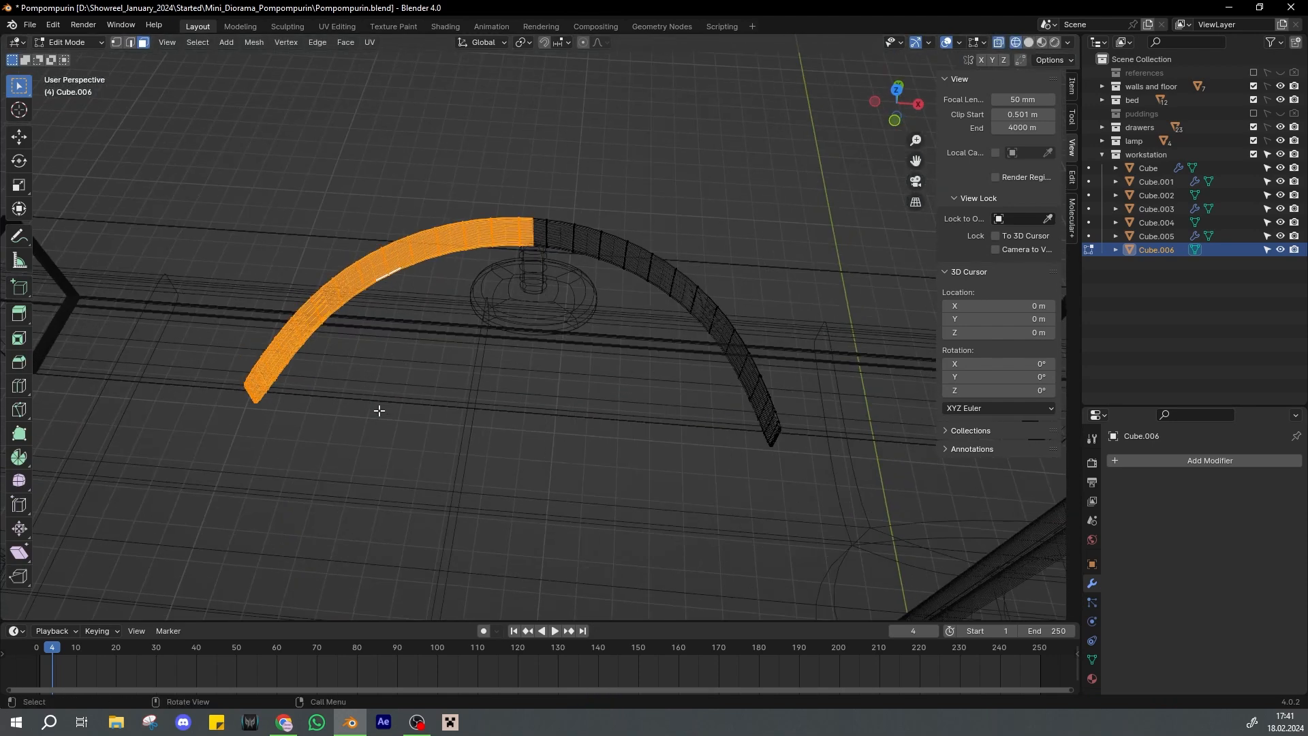
pyautogui.press('KP_1')
pyautogui.press('x')
pyautogui.click(379, 410)
pyautogui.press('Tab')
pyautogui.scroll(2, 379, 410)
pyautogui.hotkey('ctrl', 's')
pyautogui.hotkey('shift', 'z')
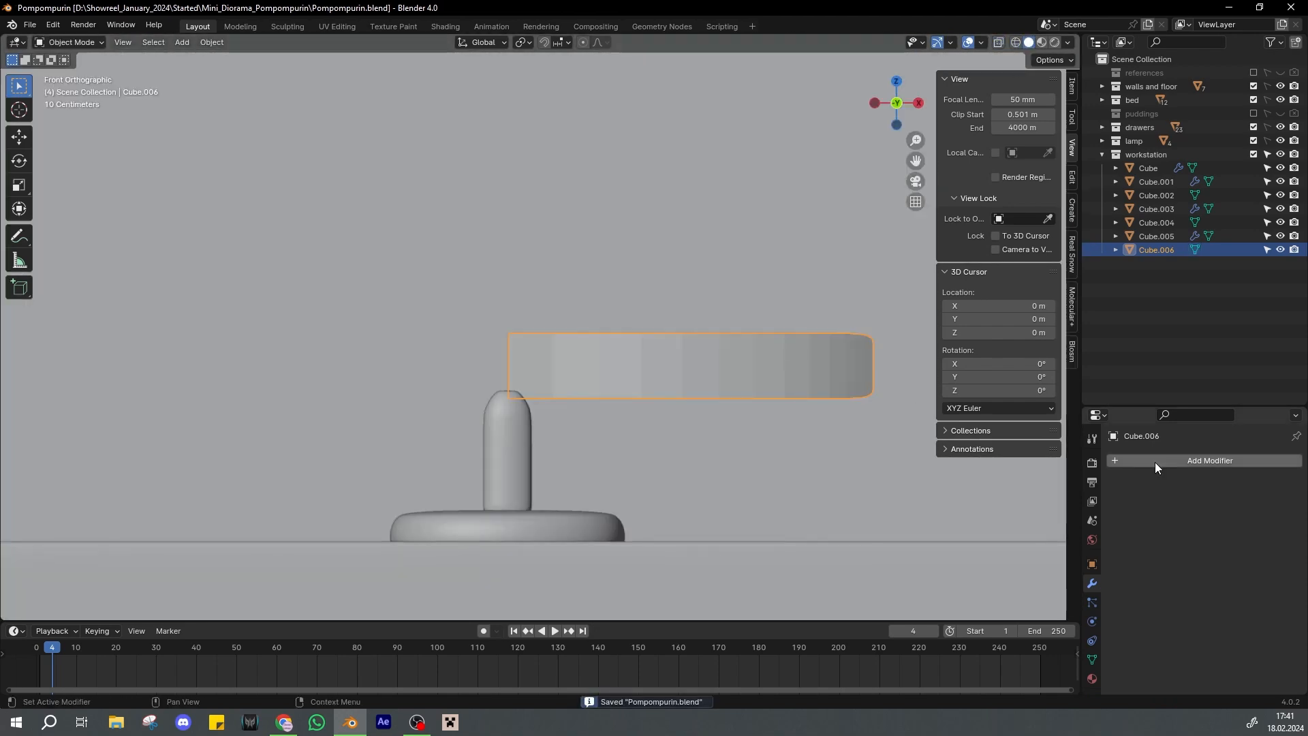
# Add a Mirror modifier on X to the half panel with the capsule Cube.003 as mirror object, and save the file
pyautogui.click(1155, 462)
pyautogui.click(1036, 526)
pyautogui.click(1227, 554)
pyautogui.click(1276, 554)
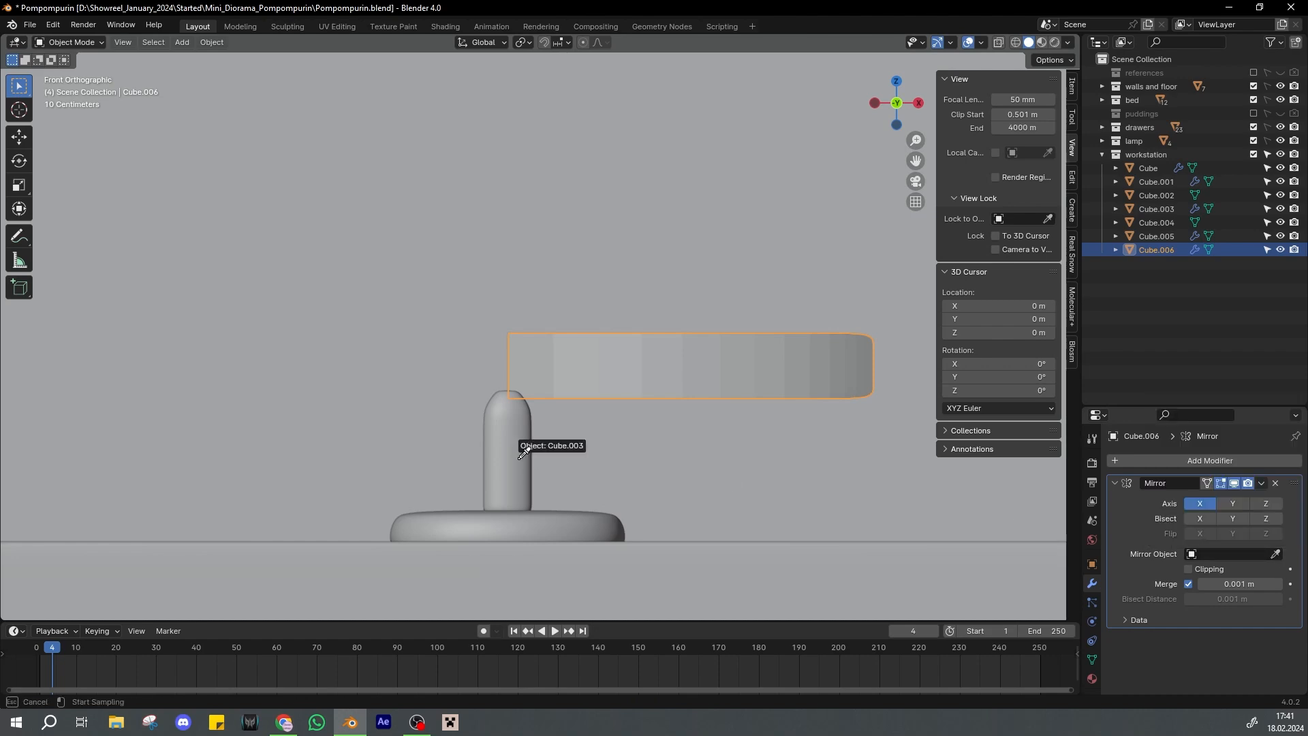
pyautogui.click(519, 458)
pyautogui.hotkey('ctrl', 's')
# Turn on Clipping in the panel's Mirror modifier and select the whole half-panel mesh
pyautogui.moveTo(526, 315); pyautogui.dragTo(526, 350, button='middle')
pyautogui.scroll(-4, 525, 349)
pyautogui.scroll(3, 582, 336)
pyautogui.scroll(-3, 582, 336)
pyautogui.press('Tab')
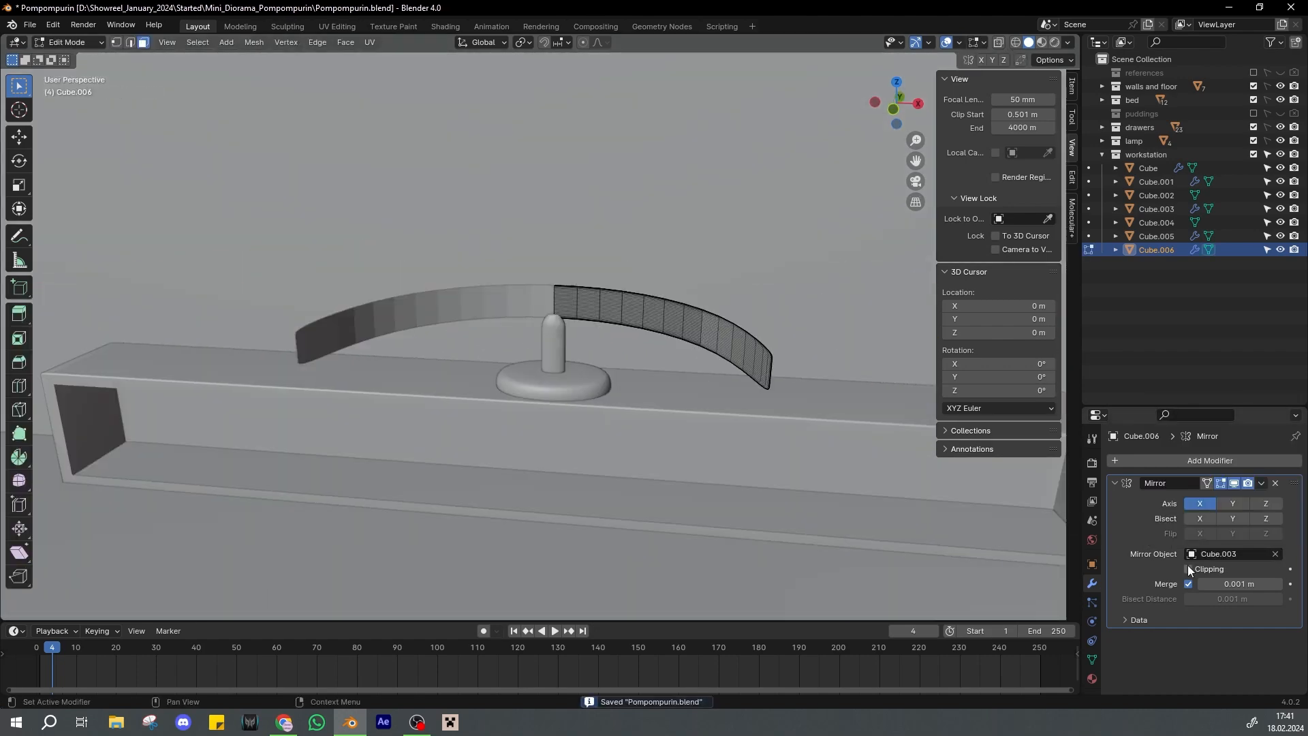
pyautogui.click(1191, 569)
pyautogui.press('a')
pyautogui.moveTo(657, 330); pyautogui.dragTo(663, 374, button='middle')
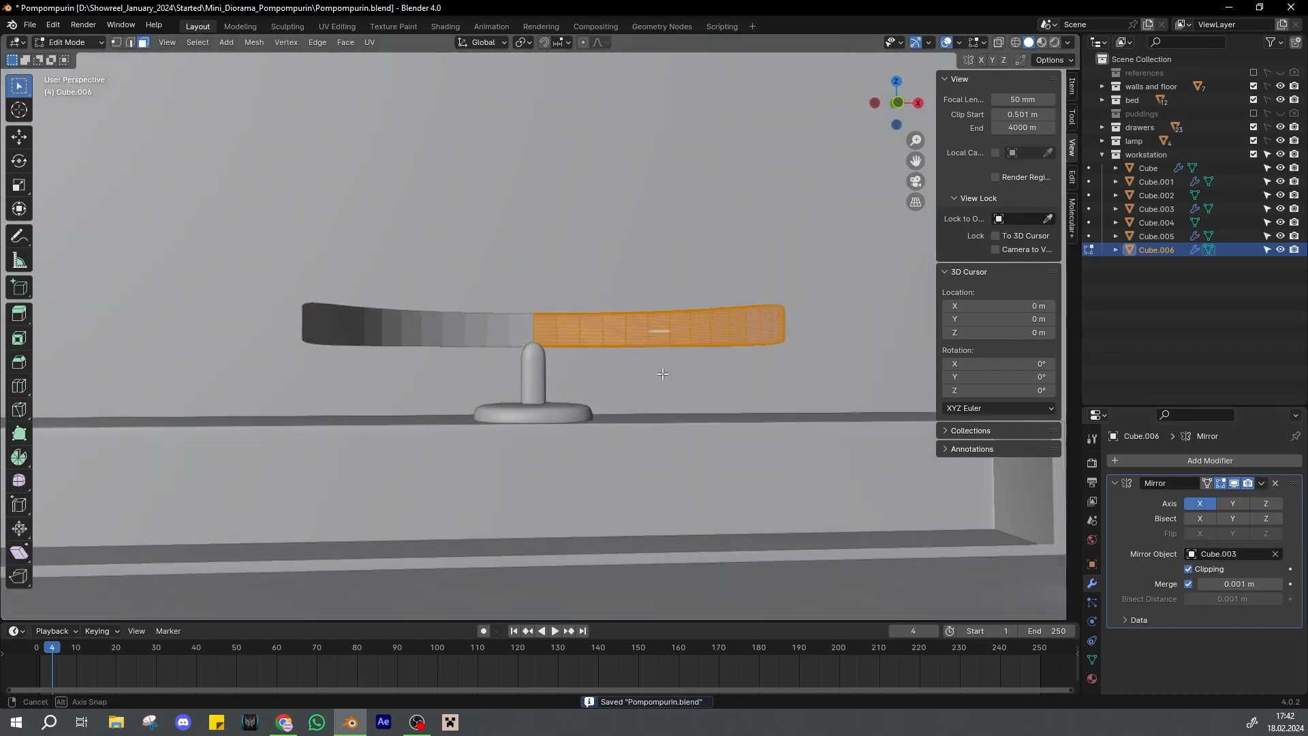
# Return to Object Mode, set the panel's origin to its geometry, and save the file
pyautogui.scroll(1, 662, 374)
pyautogui.press('Tab')
pyautogui.press('g')
pyautogui.rightClick(652, 357)
pyautogui.hotkey('ctrl', 's')
pyautogui.click(212, 42)
pyautogui.click(368, 84)
pyautogui.hotkey('ctrl', 's')
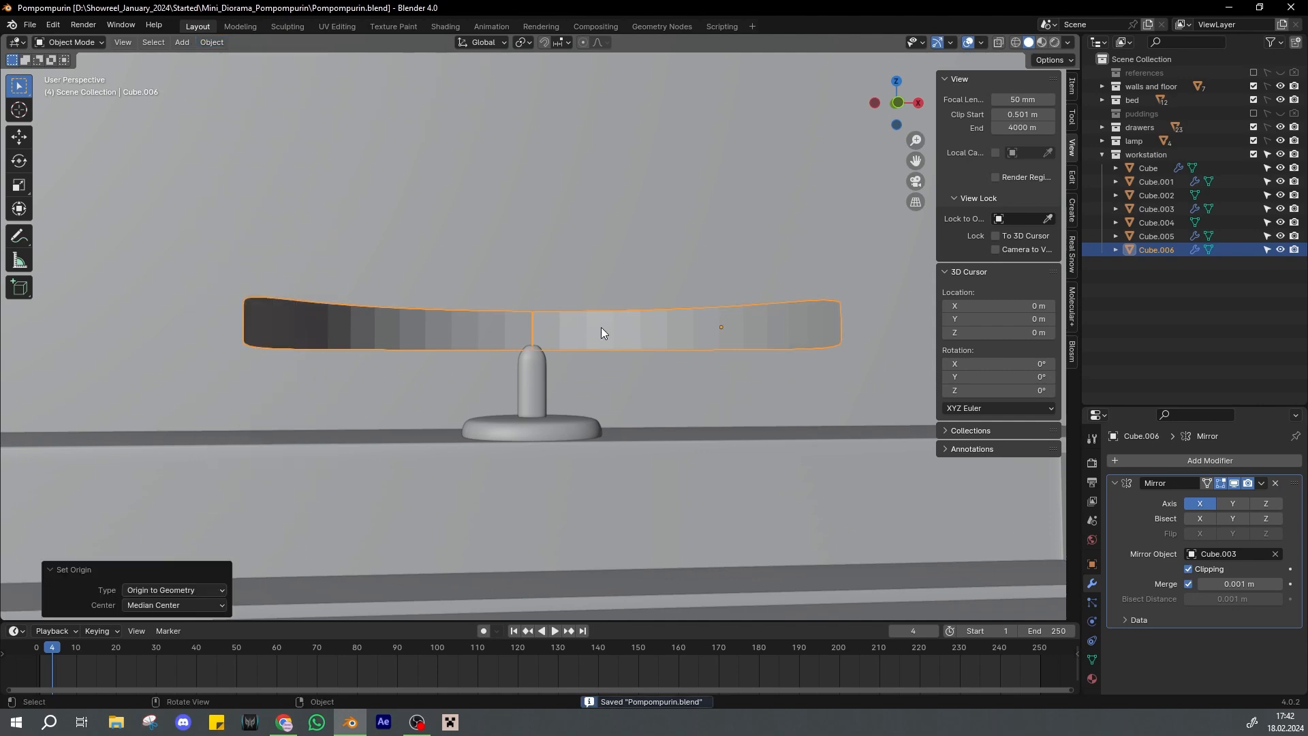
# Make the curved panel much taller by scaling it along Z, with a final factor of 1.010
pyautogui.press('s')
pyautogui.press('z')
pyautogui.click(616, 309)
pyautogui.press('s')
pyautogui.press('z')
pyautogui.click(617, 308)
# Raise the taller panel along Z above the stand's base, open its mesh for editing, and save the file
pyautogui.press('g')
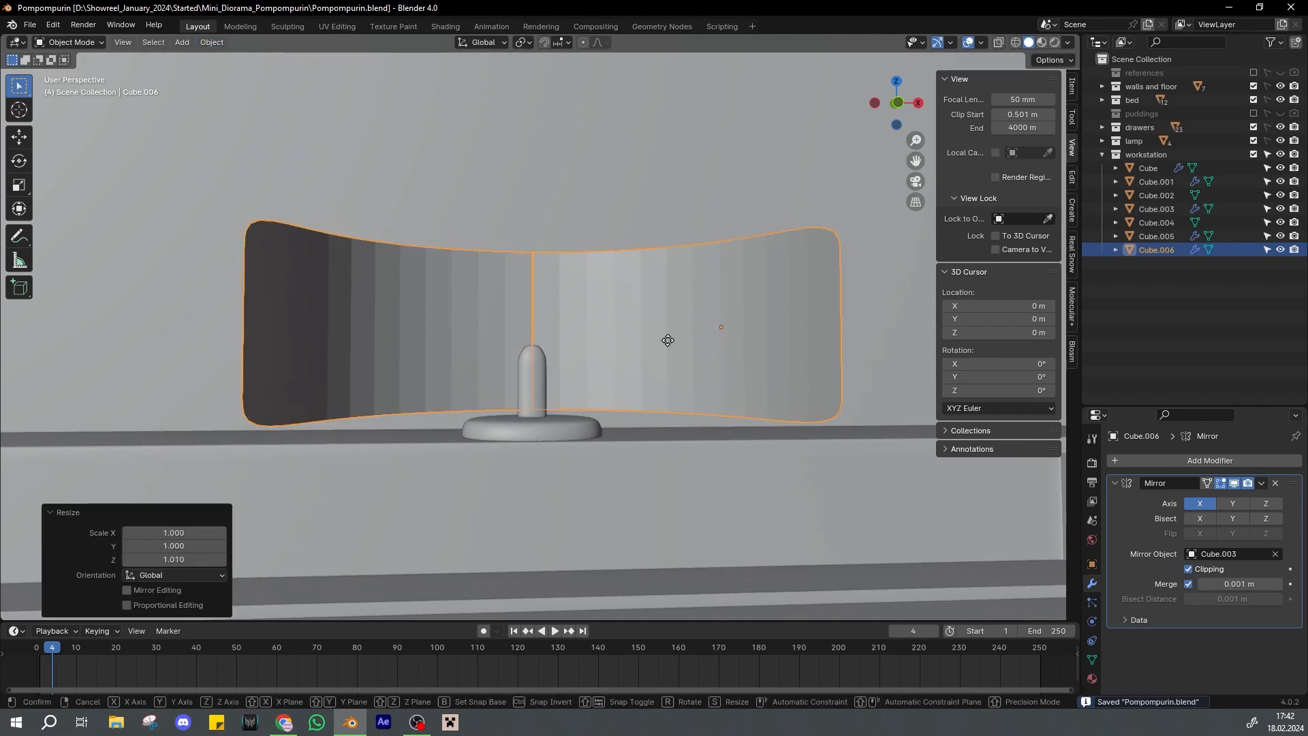
pyautogui.press('z')
pyautogui.click(659, 276)
pyautogui.press('KP_1')
pyautogui.scroll(3, 600, 320)
pyautogui.moveTo(659, 276); pyautogui.dragTo(552, 361, button='middle')
pyautogui.scroll(-3, 600, 320)
pyautogui.press('Tab')
pyautogui.hotkey('ctrl', 's')
# Try adding a loop cut around the panel's outer rim, and undo it
pyautogui.click(655, 363)
pyautogui.scroll(2, 733, 328)
pyautogui.scroll(2, 553, 362)
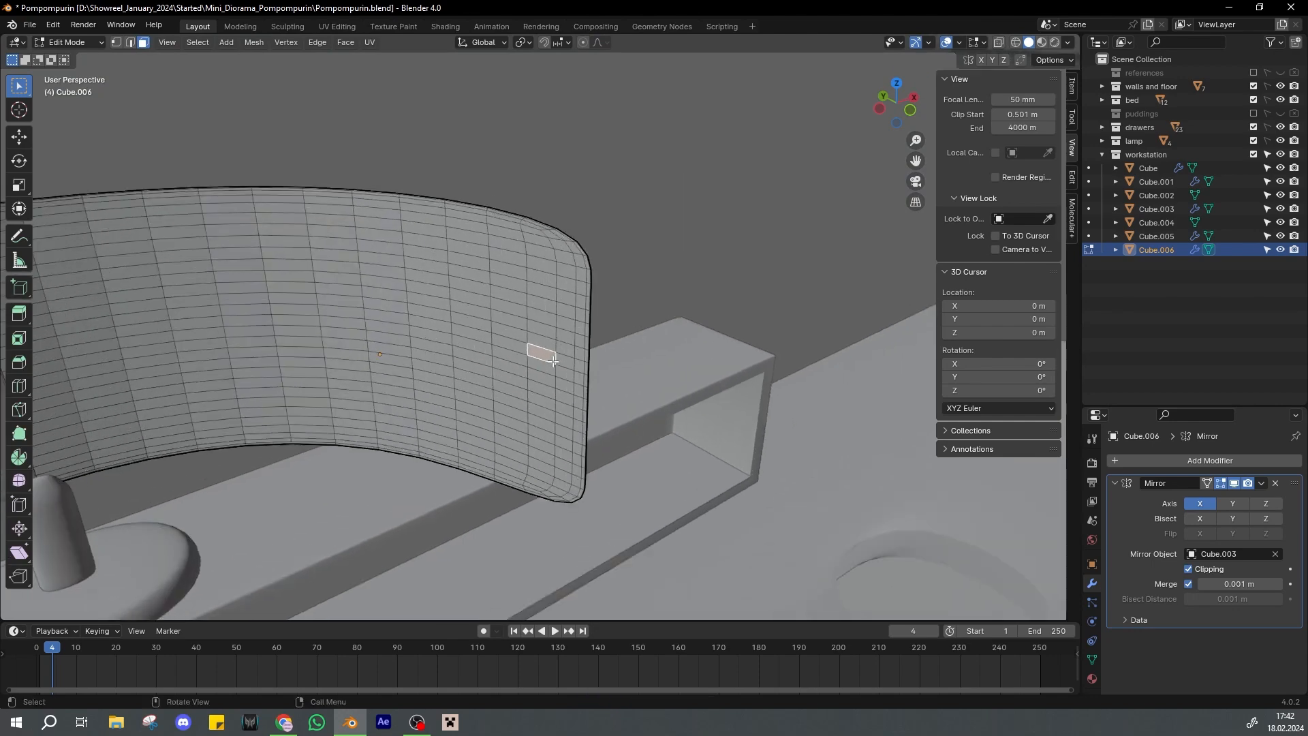
pyautogui.click(579, 349)
pyautogui.rightClick(579, 349)
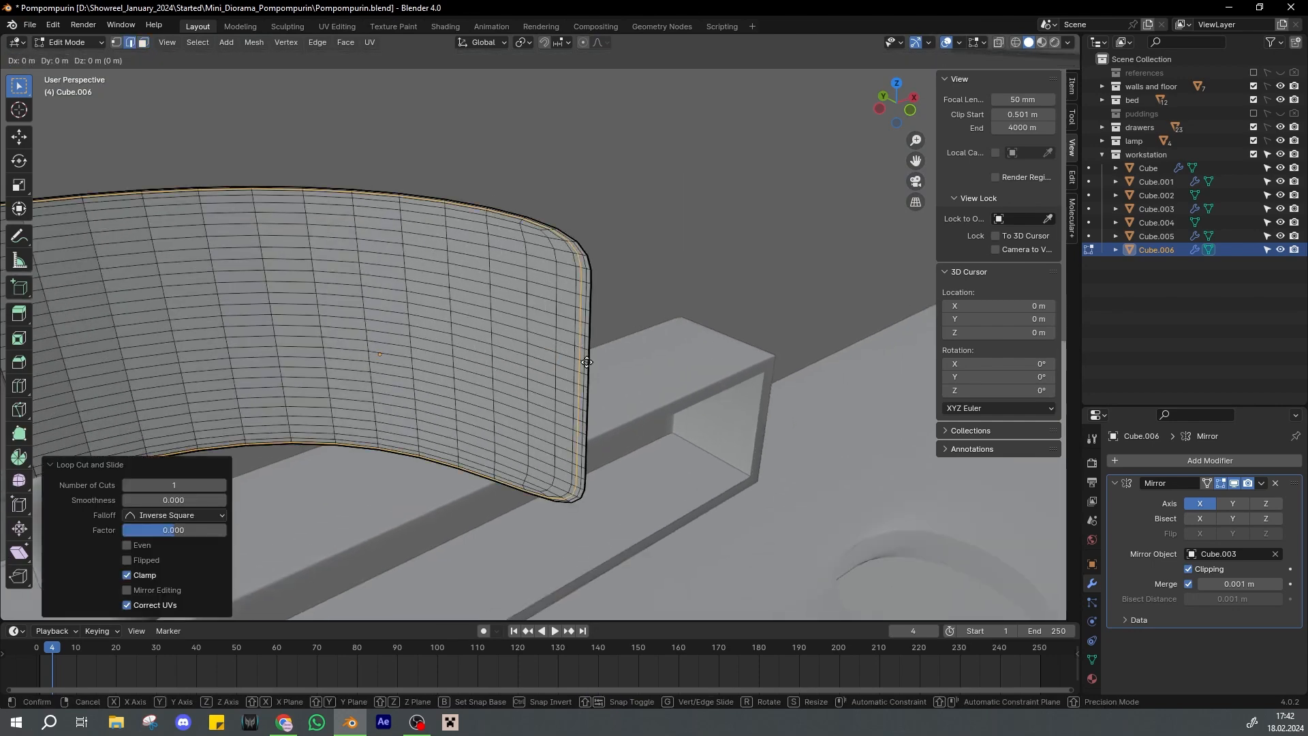
pyautogui.moveTo(578, 351); pyautogui.dragTo(640, 305, button='middle')
pyautogui.hotkey('ctrl', 'z')
pyautogui.scroll(2, 641, 304)
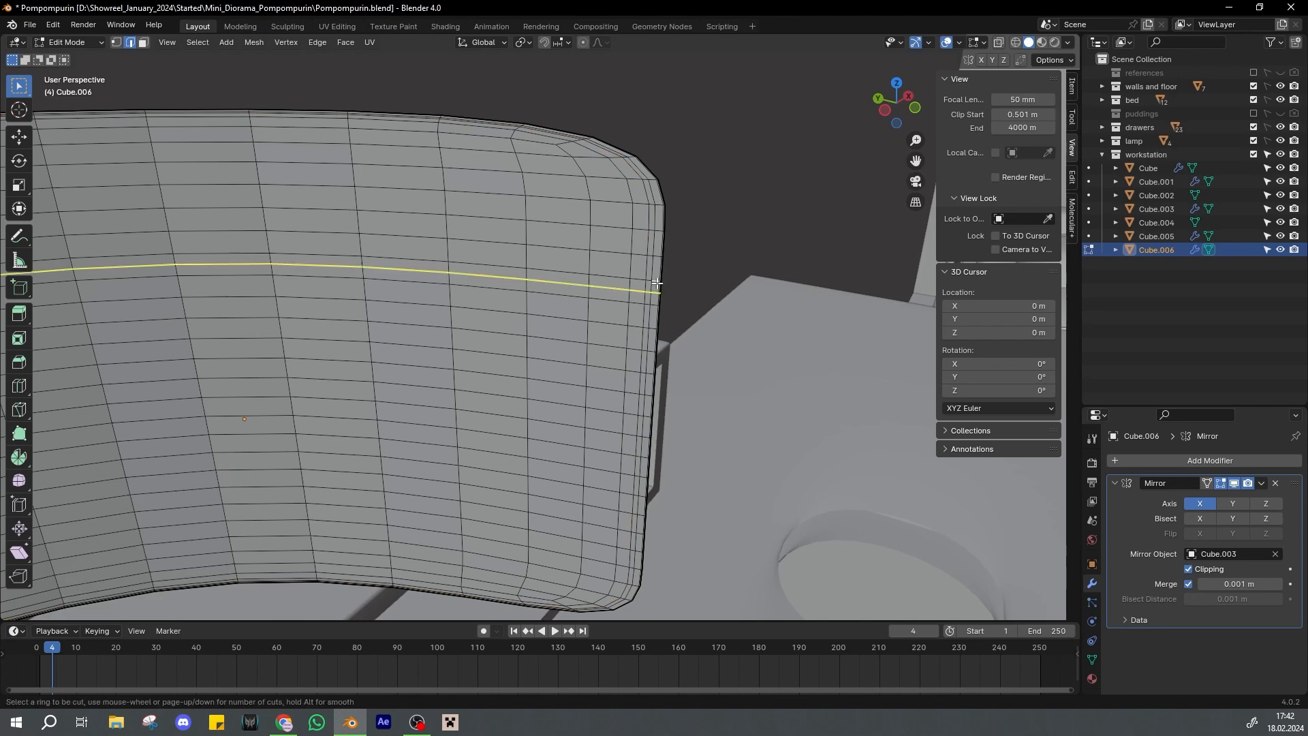
# Add a loop cut near the panel's outer rim, check the result in Object Mode, and save the file
pyautogui.click(660, 283)
pyautogui.click(651, 283)
pyautogui.hotkey('ctrl', 's')
pyautogui.scroll(-5, 646, 283)
pyautogui.press('Tab')
pyautogui.moveTo(645, 283); pyautogui.dragTo(652, 309, button='middle')
pyautogui.press('Tab')
pyautogui.hotkey('ctrl', 's')
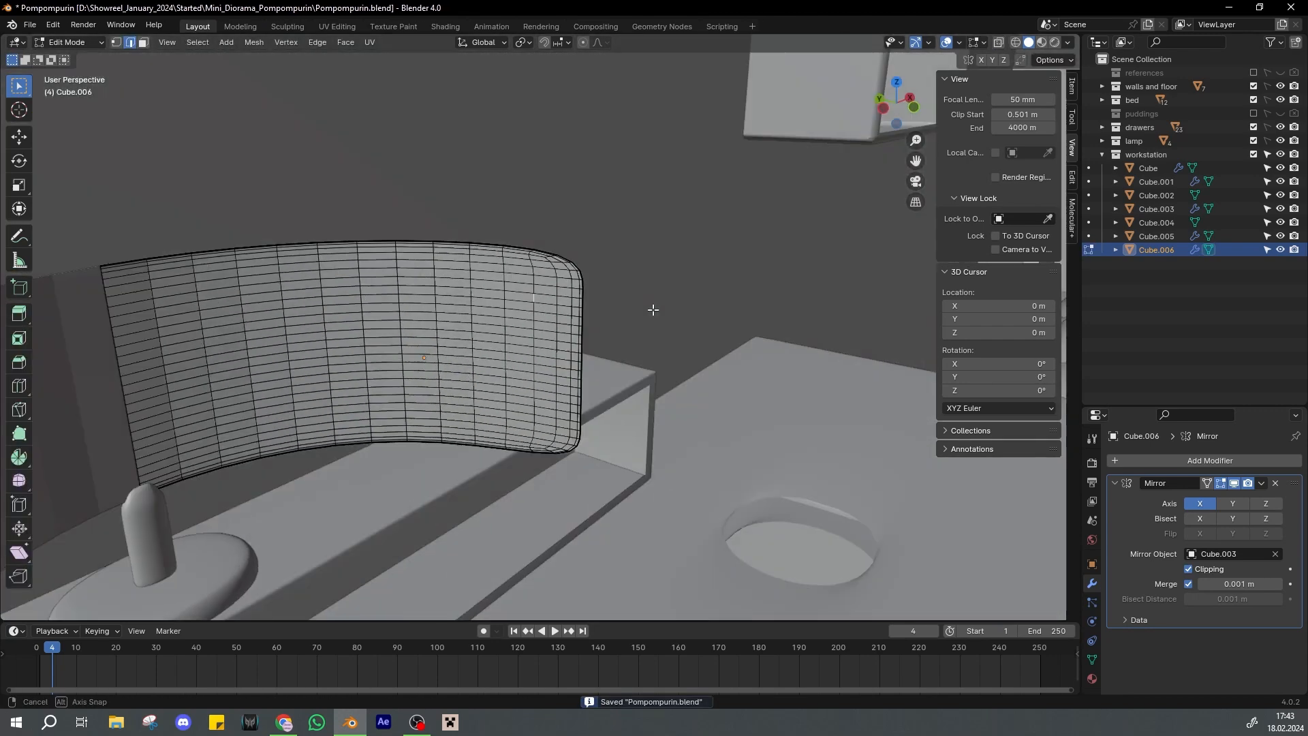
pyautogui.scroll(3, 644, 286)
pyautogui.press('3')
pyautogui.keyDown('alt'); pyautogui.click(633, 226); pyautogui.keyUp('alt')
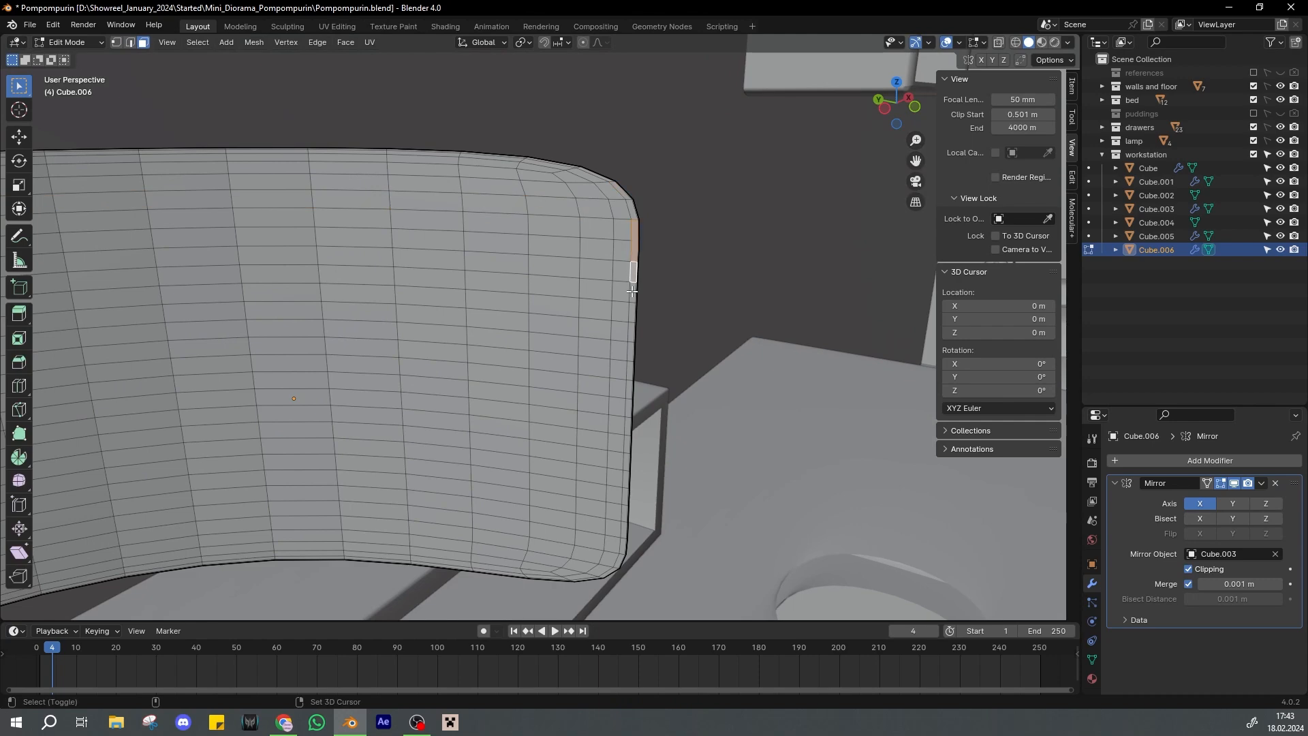
pyautogui.hotkey('alt', 'a')
pyautogui.scroll(3, 664, 272)
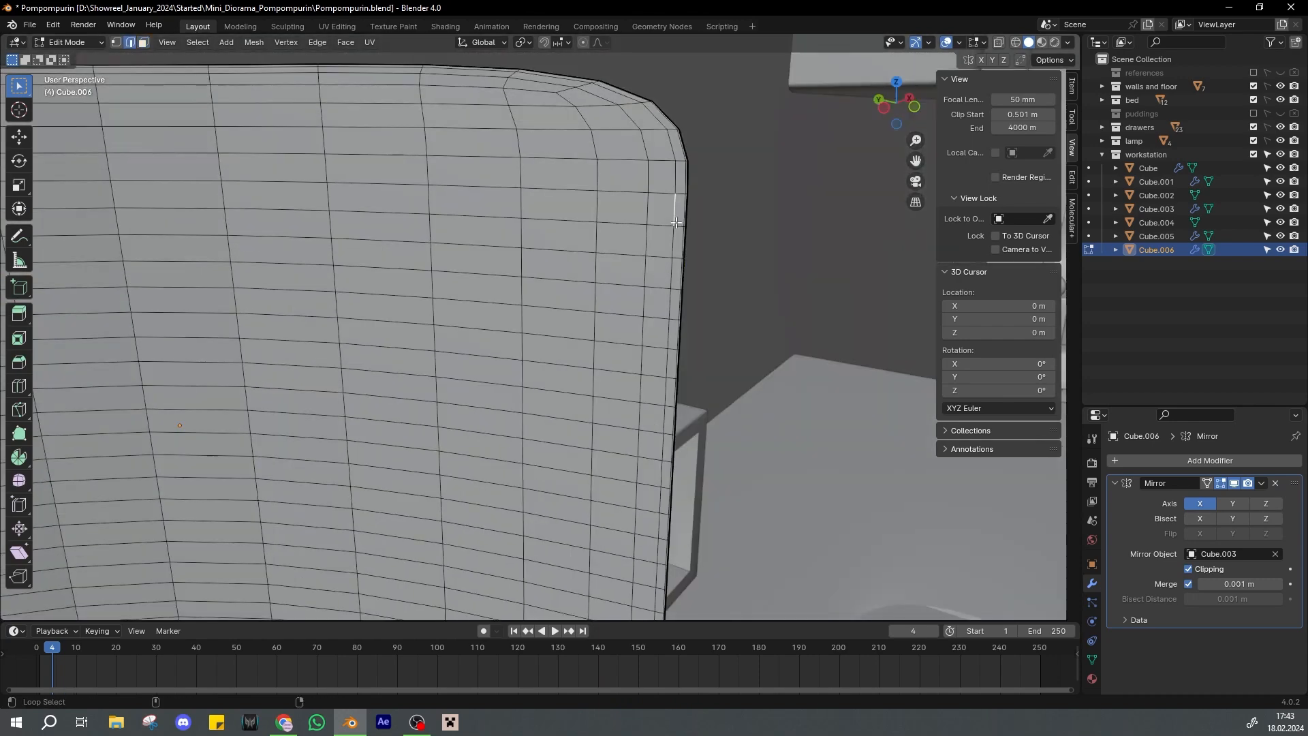
# Select the edge loop on the panel's rim, set the viewport clip start to 0.001 m for a close check, and save the file
pyautogui.keyDown('alt'); pyautogui.click(686, 224); pyautogui.keyUp('alt')
pyautogui.keyDown('shift'); pyautogui.moveTo(686, 224); pyautogui.dragTo(544, 231, button='middle'); pyautogui.keyUp('shift')
pyautogui.scroll(2, 543, 231)
pyautogui.scroll(2, 543, 231)
pyautogui.scroll(-1, 543, 231)
pyautogui.moveTo(1025, 114); pyautogui.dragTo(988, 115)
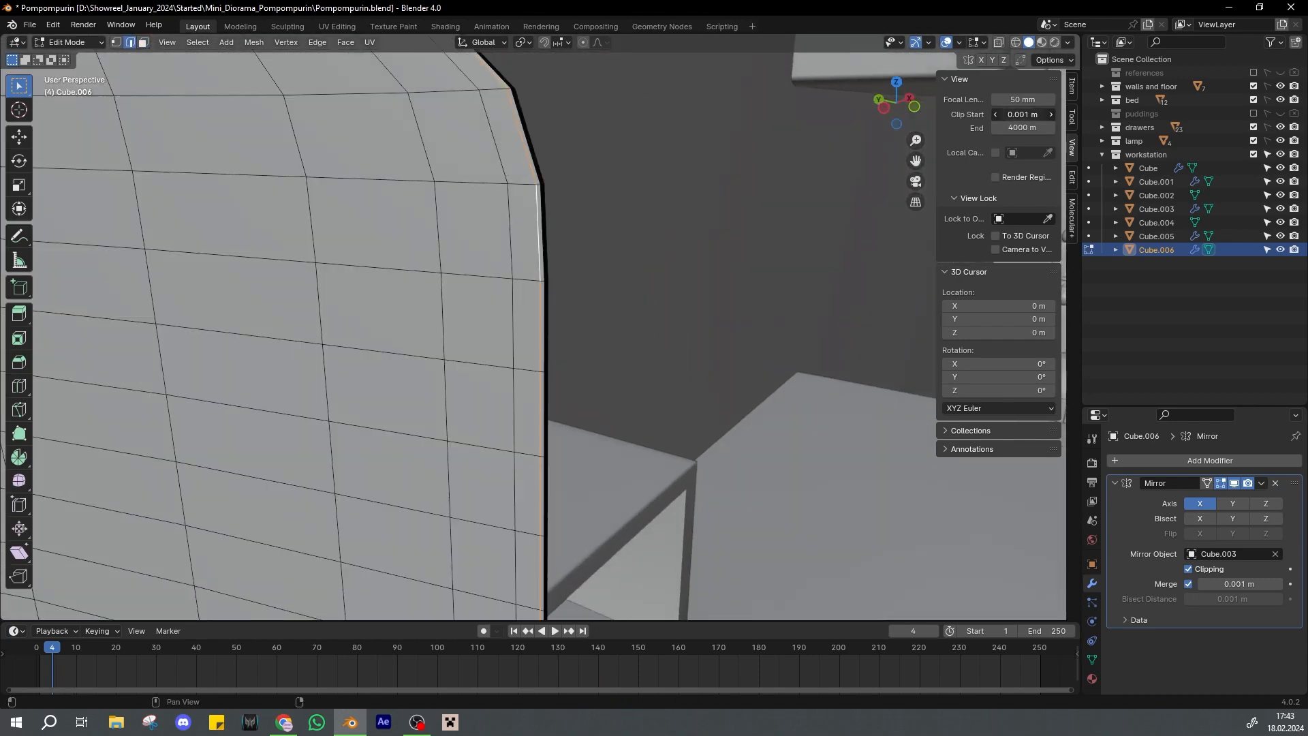
pyautogui.scroll(2, 566, 171)
pyautogui.scroll(-8, 600, 191)
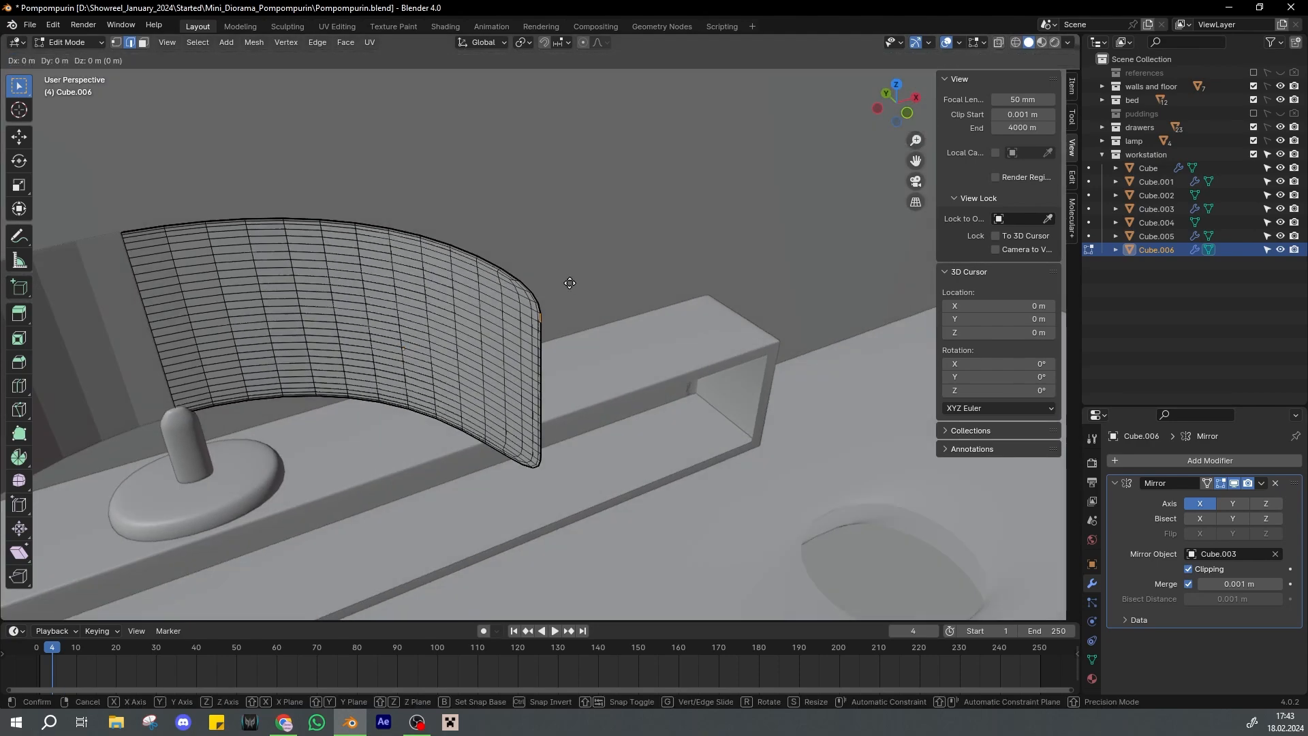
pyautogui.moveTo(594, 275)
pyautogui.mouseDown(button='middle')
pyautogui.moveTo(569, 281)
pyautogui.moveTo(590, 290)
pyautogui.moveTo(582, 243)
pyautogui.moveTo(613, 190)
pyautogui.moveTo(658, 185)
pyautogui.mouseUp(button='middle')
pyautogui.press('Tab')
pyautogui.hotkey('ctrl', 's')
# Select the outer faces of the half panel in wireframe and rotate them about 43° around Z
pyautogui.press('Tab')
pyautogui.press('3')
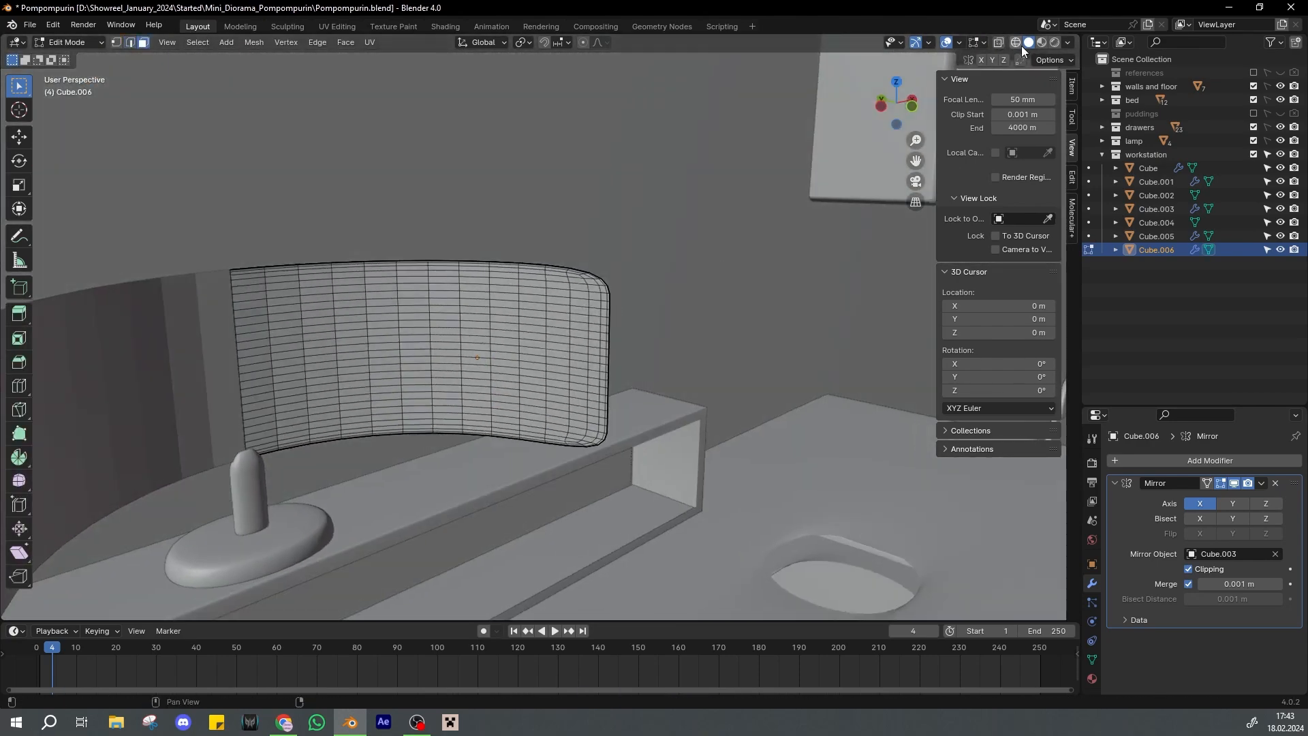
pyautogui.click(1017, 43)
pyautogui.moveTo(403, 213); pyautogui.dragTo(664, 472)
pyautogui.moveTo(580, 293); pyautogui.dragTo(355, 293, button='middle')
pyautogui.click(1029, 43)
pyautogui.moveTo(545, 310)
pyautogui.mouseDown(button='middle')
pyautogui.moveTo(634, 381)
pyautogui.moveTo(690, 400)
pyautogui.mouseUp(button='middle')
pyautogui.scroll(1, 690, 400)
pyautogui.press('r')
pyautogui.press('x')
pyautogui.press('z')
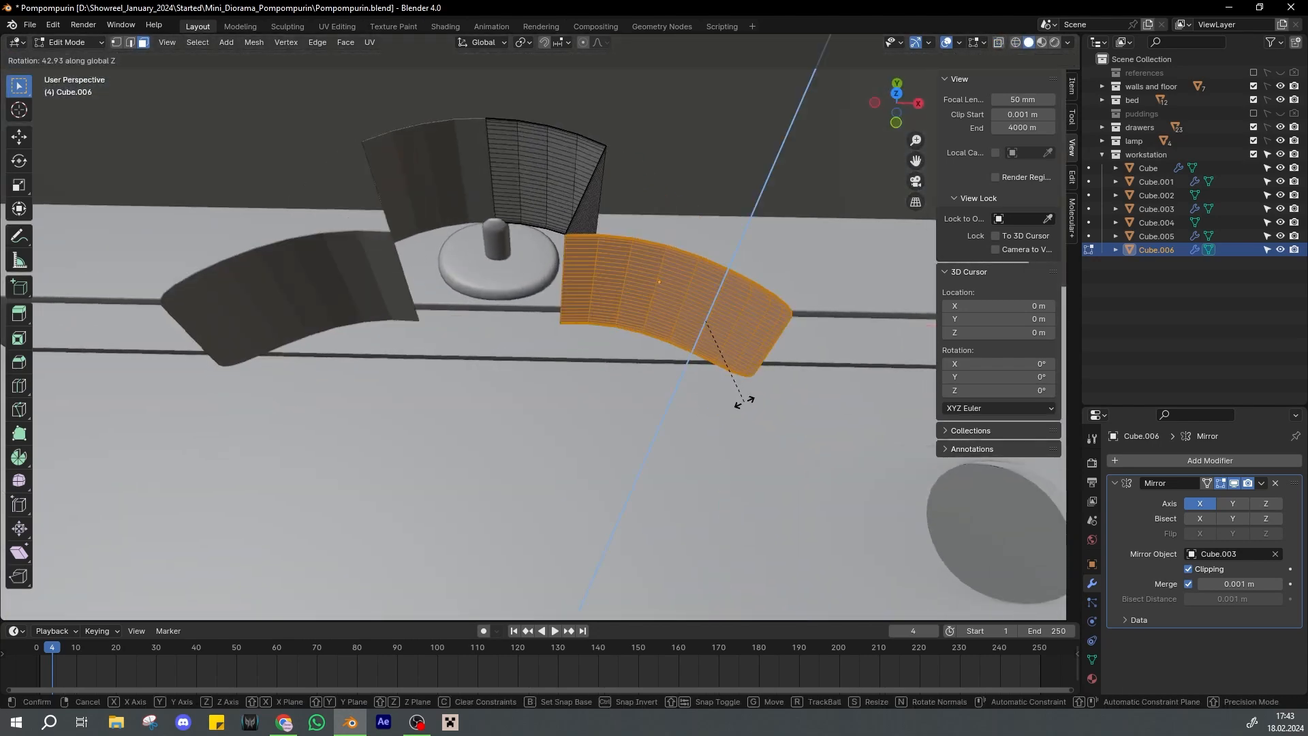
pyautogui.click(741, 400)
# Move the rotated outer section along X and 0.72205 m along Y, and save the file
pyautogui.press('g')
pyautogui.press('x')
pyautogui.click(747, 408)
pyautogui.press('g')
pyautogui.press('y')
pyautogui.click(727, 329)
pyautogui.press('KP_1')
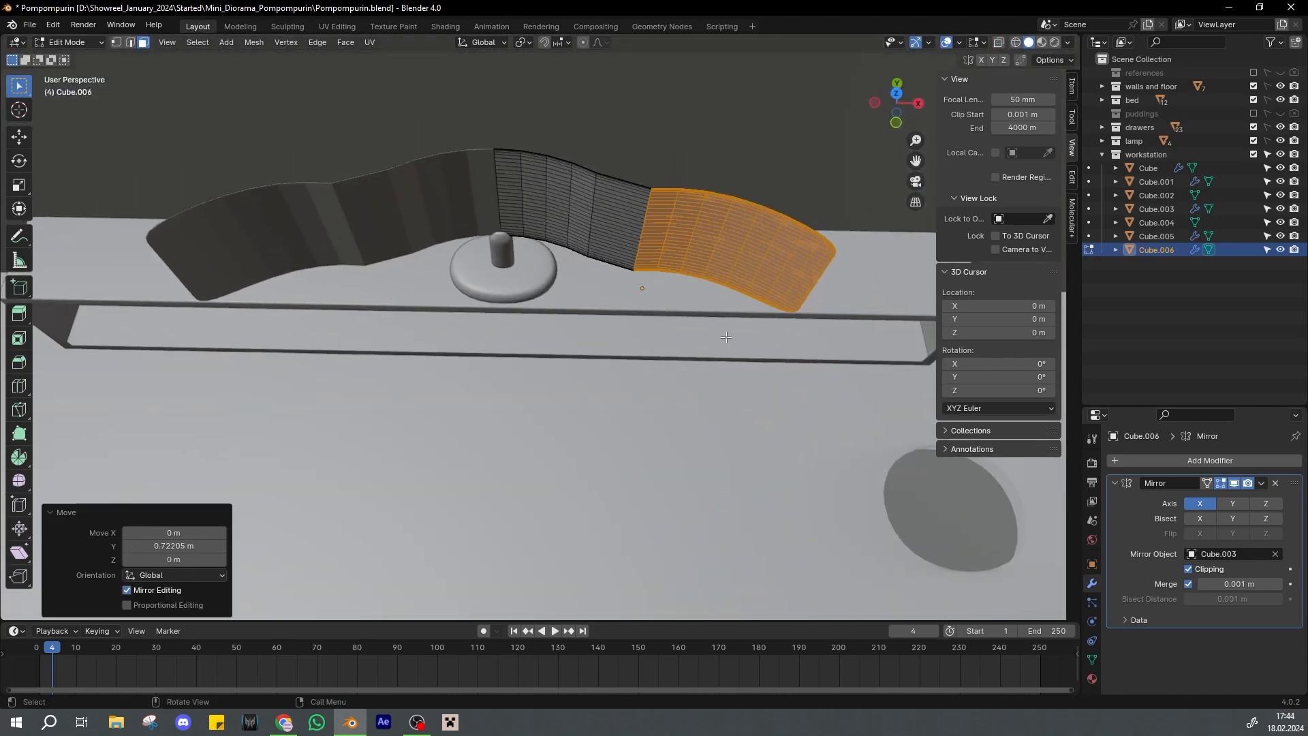
pyautogui.hotkey('ctrl', 's')
# Hide the drawers collection, move the outer panel section 0.84065 m along Y in top view, and save the file
pyautogui.keyDown('alt'); pyautogui.moveTo(679, 384); pyautogui.dragTo(694, 291); pyautogui.keyUp('alt')
pyautogui.scroll(5, 658, 374)
pyautogui.press('KP_7')
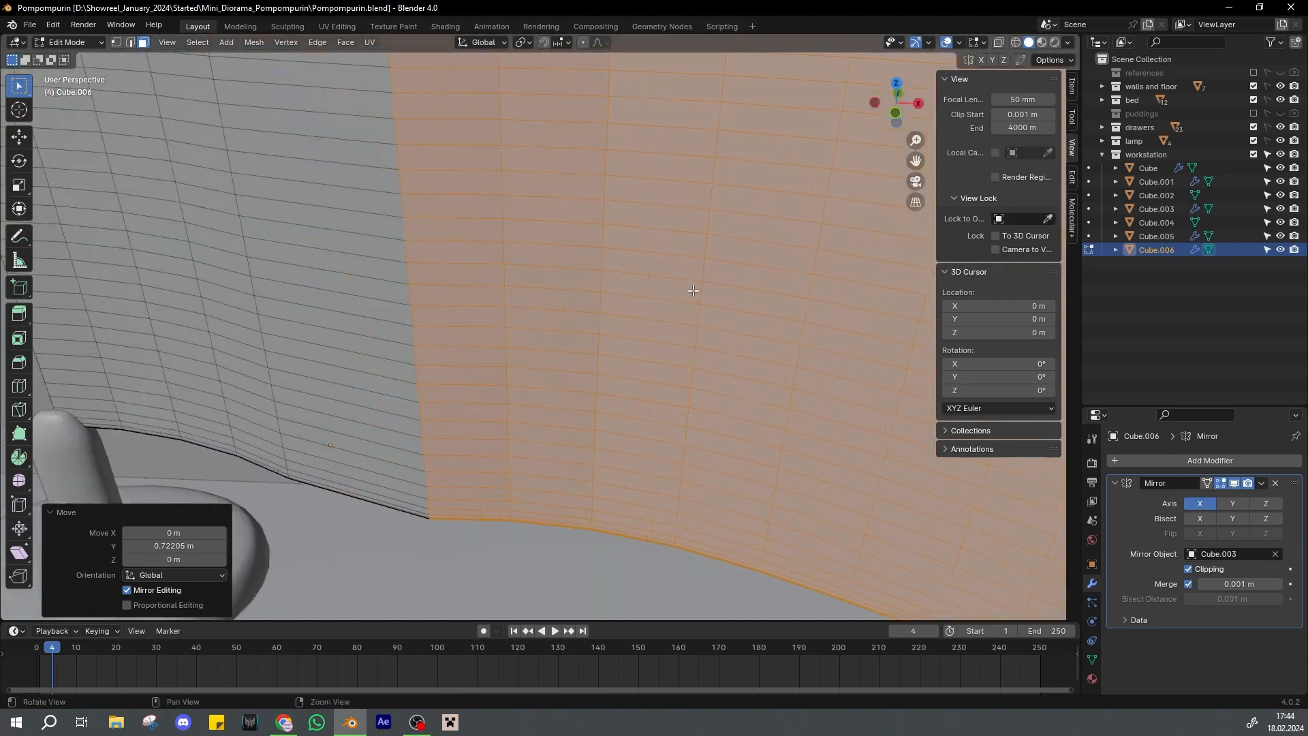
pyautogui.click(1281, 128)
pyautogui.scroll(-6, 731, 258)
pyautogui.press('KP_7')
pyautogui.keyDown('shift'); pyautogui.moveTo(585, 327); pyautogui.dragTo(664, 334, button='middle'); pyautogui.keyUp('shift')
pyautogui.press('g')
pyautogui.press('y')
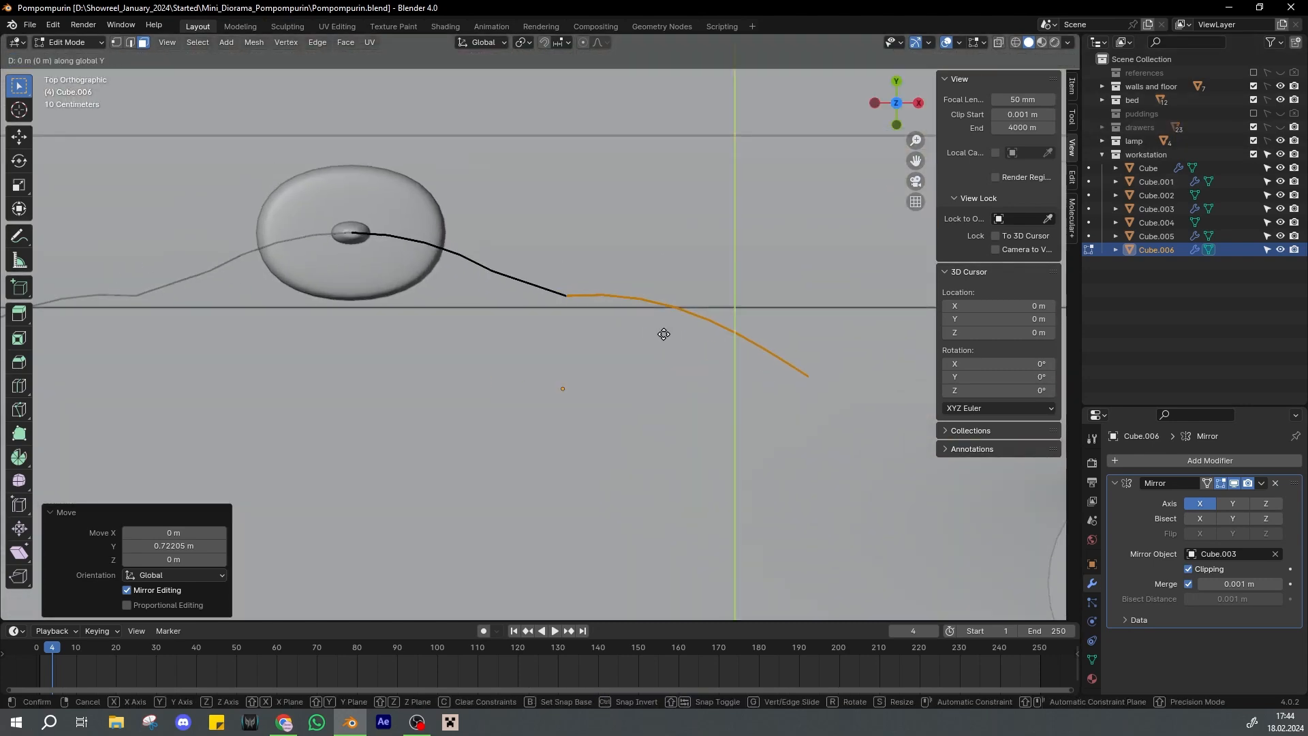
pyautogui.click(677, 214)
pyautogui.moveTo(599, 371)
pyautogui.mouseDown(button='middle')
pyautogui.moveTo(661, 299)
pyautogui.moveTo(659, 263)
pyautogui.mouseUp(button='middle')
pyautogui.hotkey('ctrl', 's')
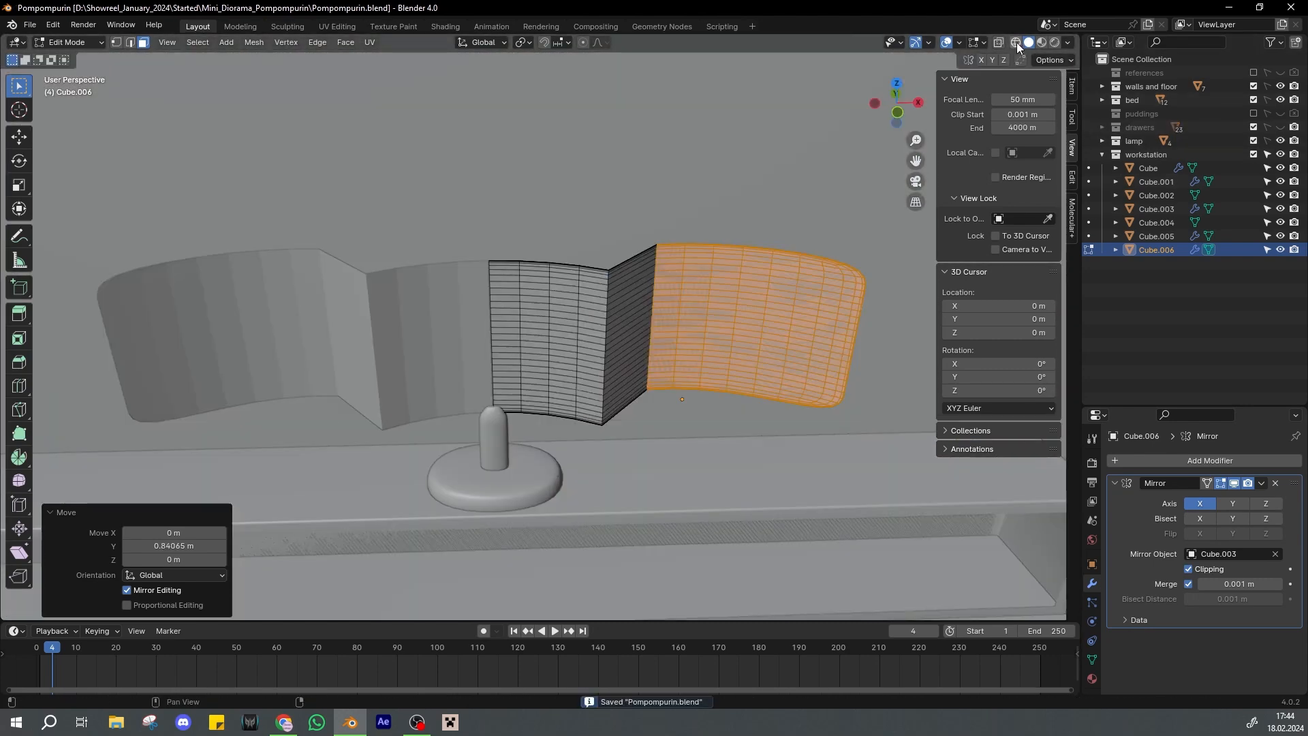
# Select the faces of the half panel's inner section in wireframe and reposition them
pyautogui.click(1017, 42)
pyautogui.moveTo(464, 205); pyautogui.dragTo(571, 408)
pyautogui.moveTo(590, 436); pyautogui.dragTo(585, 379, button='middle')
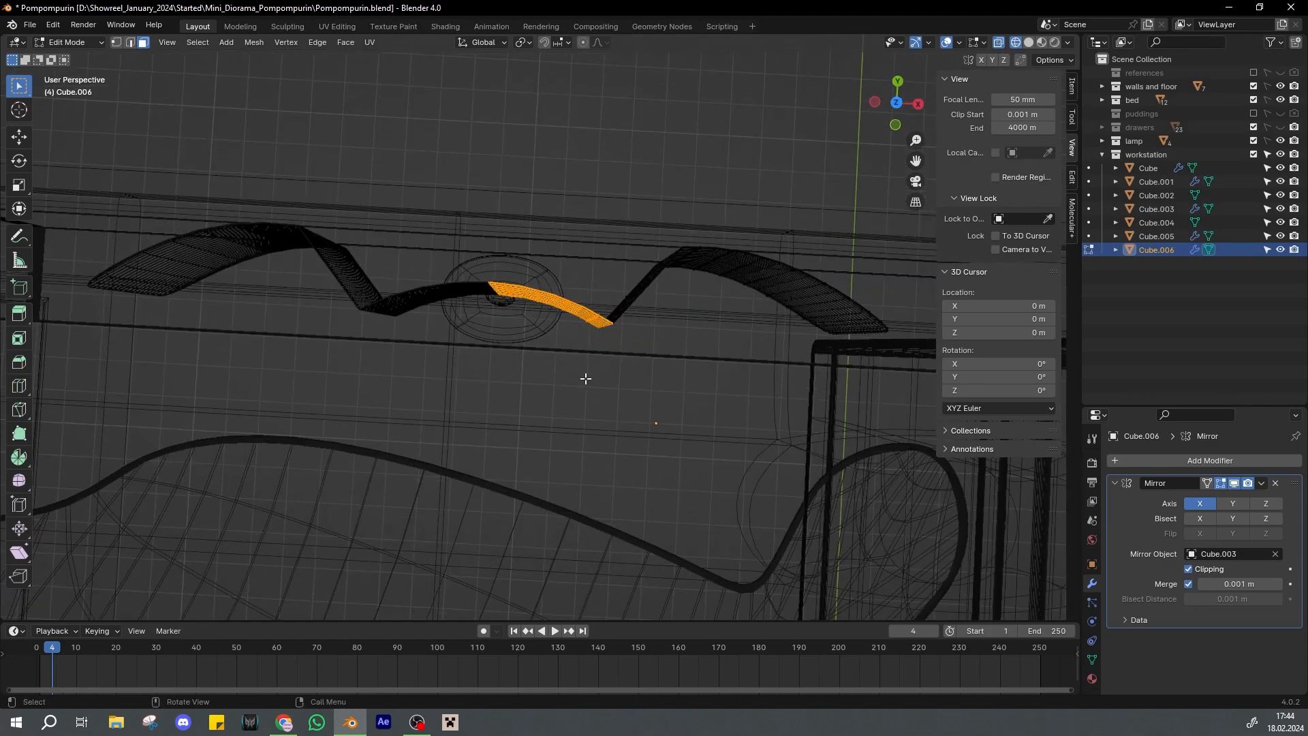
pyautogui.click(593, 326)
# Rotate the two-column strip joining the inner and outer panel sections about -19° around Z
pyautogui.moveTo(593, 327); pyautogui.dragTo(647, 442, button='middle')
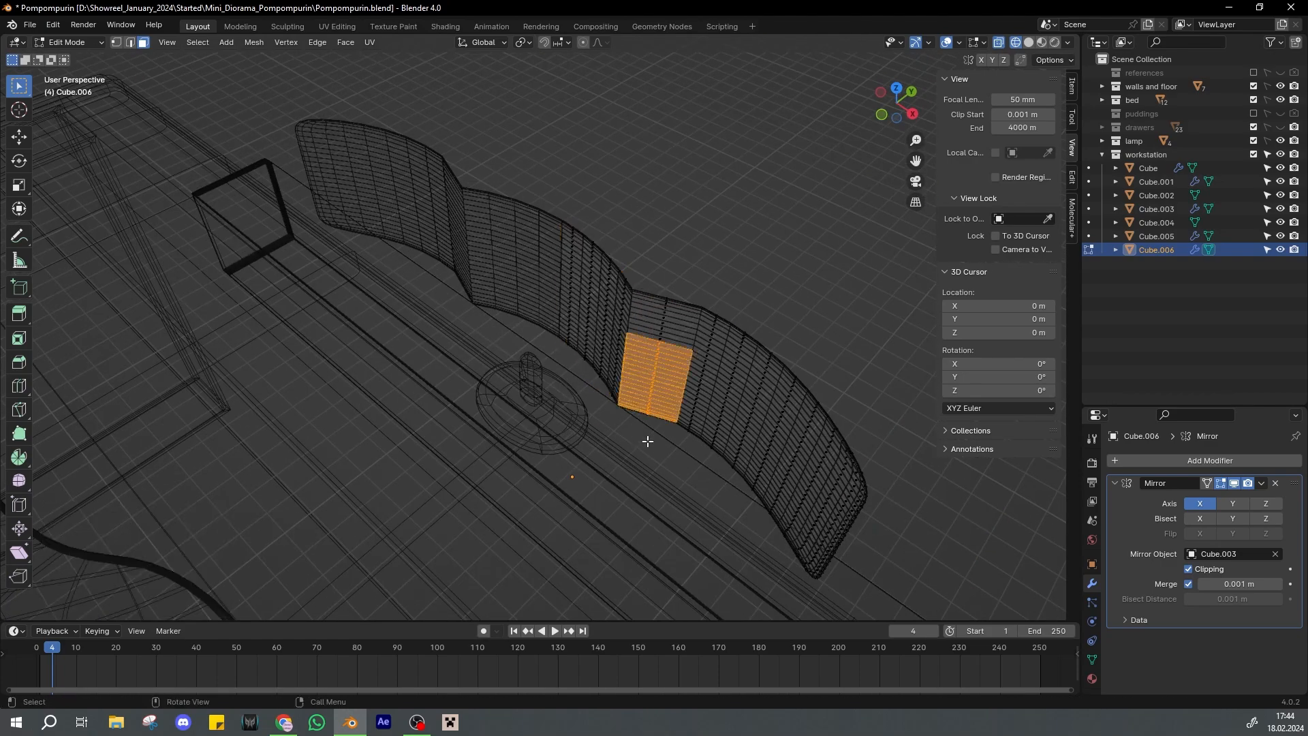
pyautogui.moveTo(656, 319); pyautogui.dragTo(698, 348, button='middle')
pyautogui.click(664, 380)
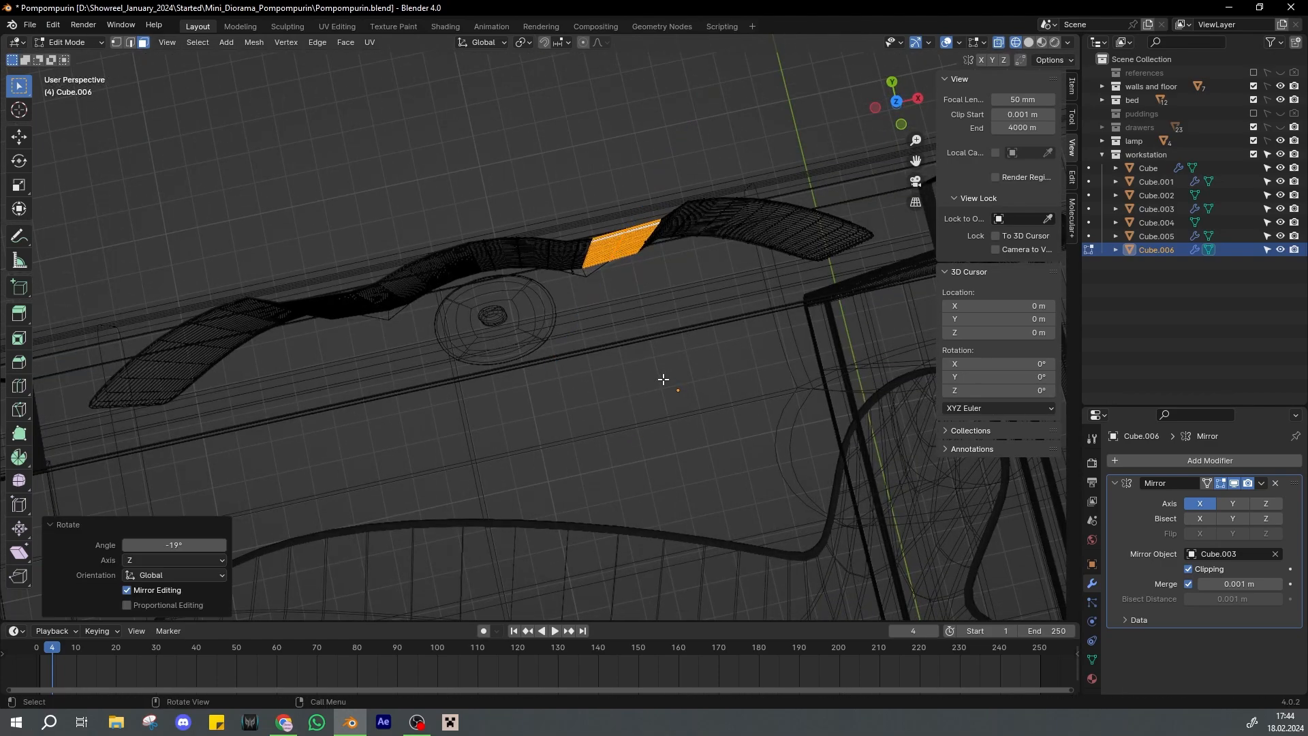
pyautogui.click(657, 369)
# Rotate the connecting strip a further -19.9° or so around Z and move it along Y
pyautogui.scroll(3, 654, 306)
pyautogui.moveTo(654, 260); pyautogui.dragTo(617, 197, button='middle')
pyautogui.keyDown('alt'); pyautogui.click(606, 266); pyautogui.keyUp('alt')
pyautogui.moveTo(607, 300); pyautogui.dragTo(647, 371, button='middle')
pyautogui.press('Tab')
pyautogui.press('Tab')
pyautogui.press('g')
pyautogui.press('y')
pyautogui.click(708, 452)
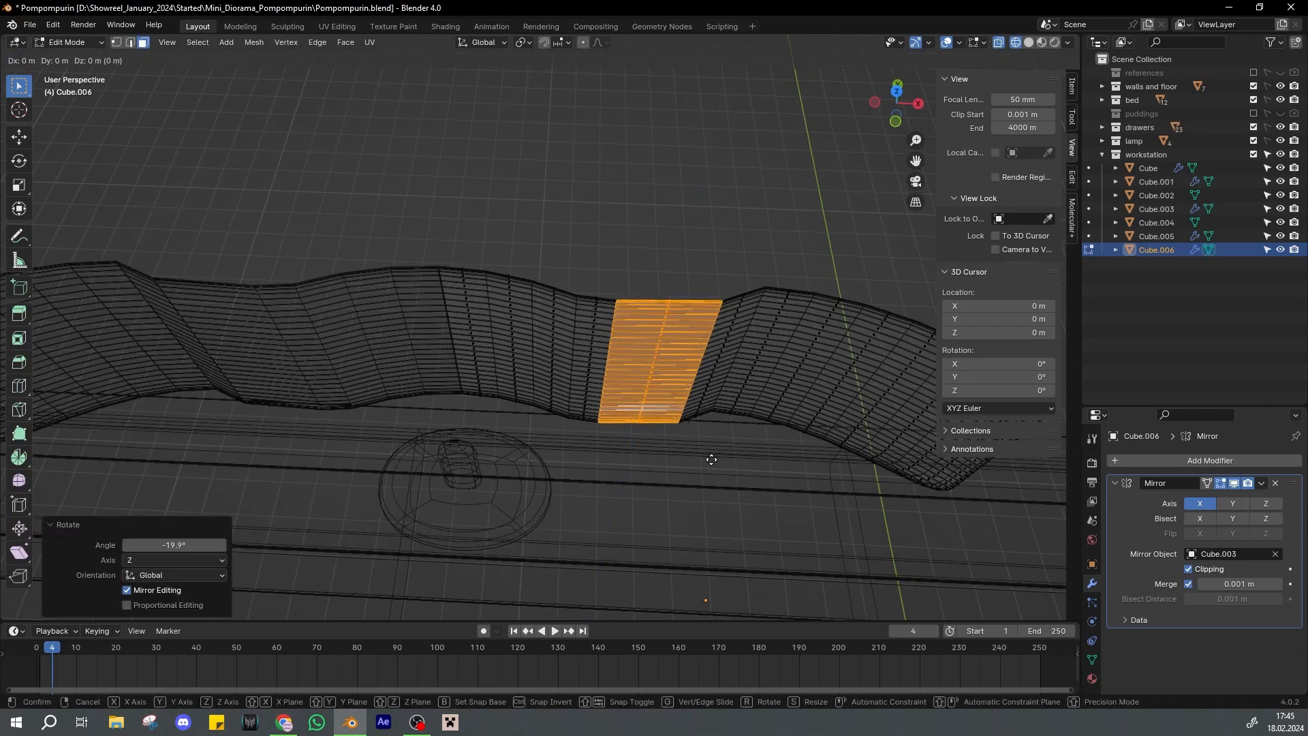
# In top view, rotate the connecting strip about -18° around Z and move it about 0.1042 m along Y
pyautogui.click(593, 270)
pyautogui.moveTo(702, 440); pyautogui.dragTo(648, 167, button='middle')
pyautogui.keyDown('alt'); pyautogui.click(593, 271); pyautogui.keyUp('alt')
pyautogui.press('KP_7')
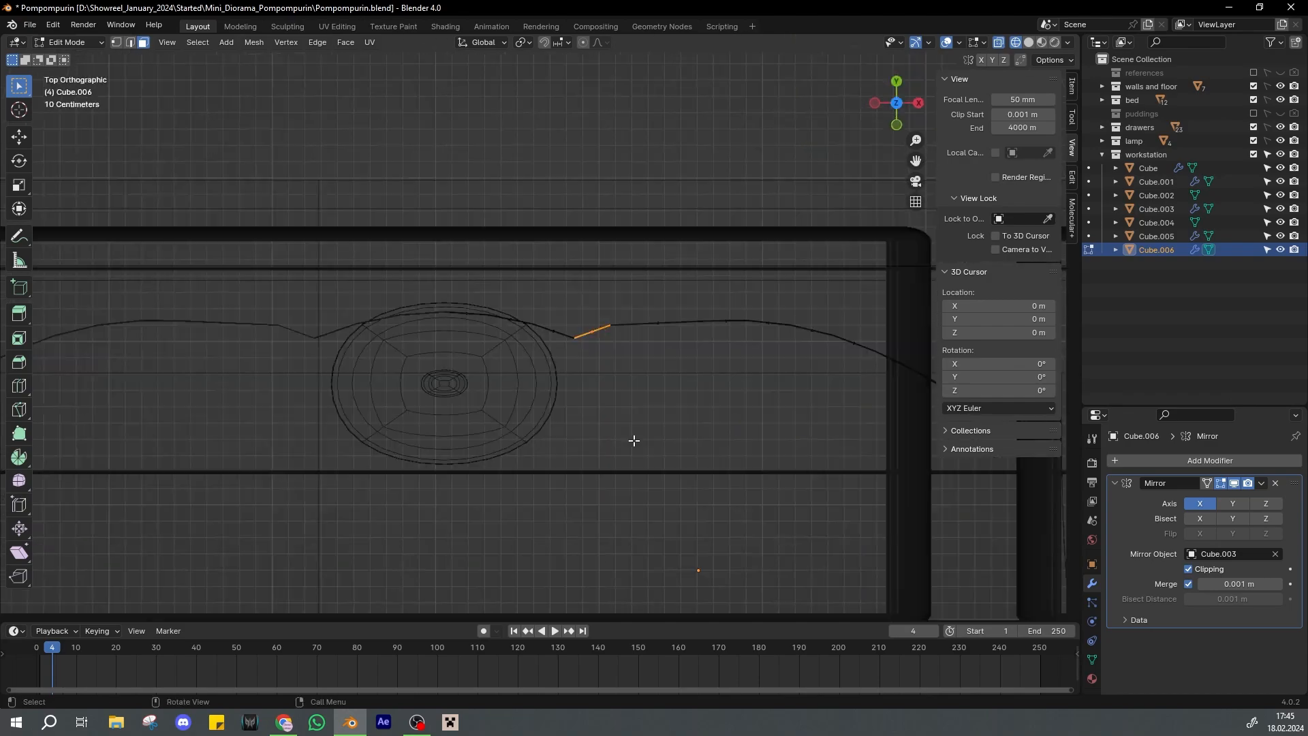
pyautogui.click(634, 436)
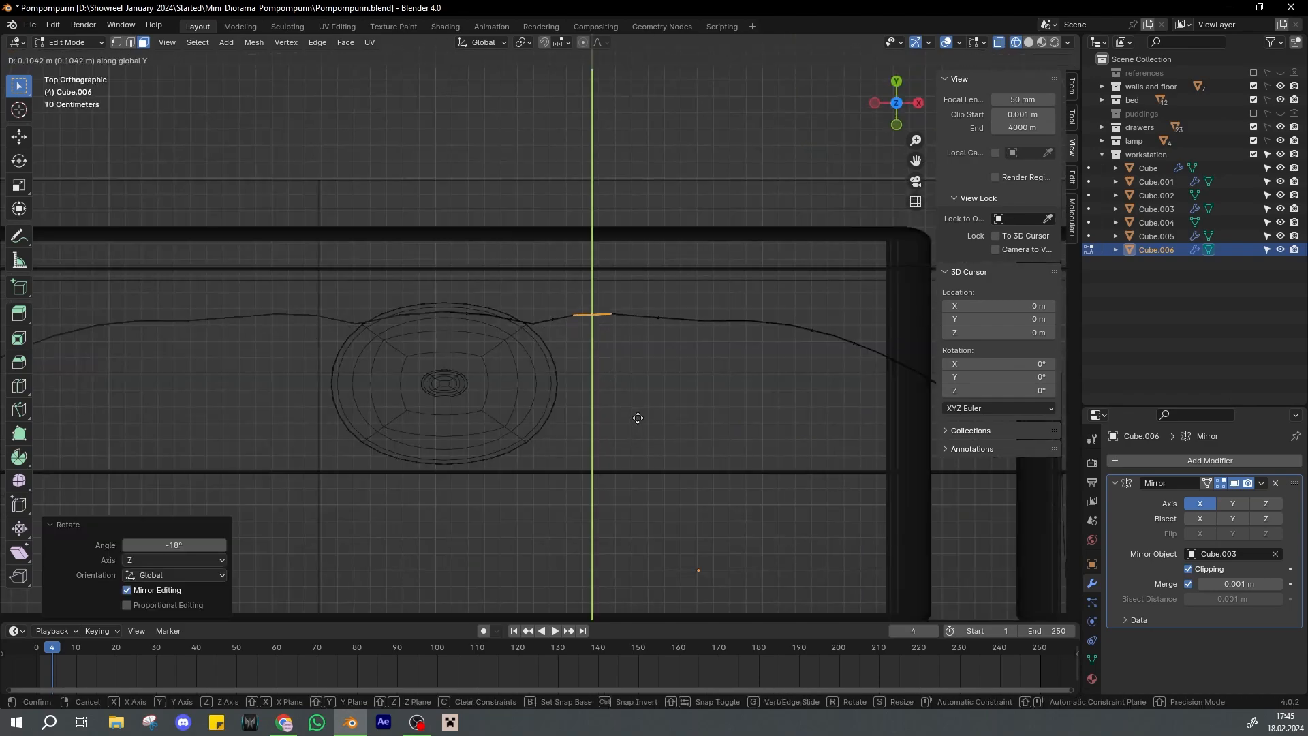
pyautogui.click(635, 423)
# Select the face columns between the mirror centre and the connecting strip and realign them with the curve
pyautogui.keyDown('alt'); pyautogui.moveTo(633, 422); pyautogui.dragTo(586, 300); pyautogui.keyUp('alt')
pyautogui.moveTo(502, 243); pyautogui.dragTo(572, 486)
pyautogui.keyDown('alt'); pyautogui.moveTo(574, 328); pyautogui.dragTo(514, 313); pyautogui.keyUp('alt')
pyautogui.click(607, 382)
pyautogui.moveTo(506, 224); pyautogui.dragTo(519, 508)
pyautogui.moveTo(519, 507); pyautogui.dragTo(616, 316, button='middle')
pyautogui.click(664, 380)
# Smooth the kink at the panel's centre, return to Object Mode with solid shading, and save the file
pyautogui.click(518, 502)
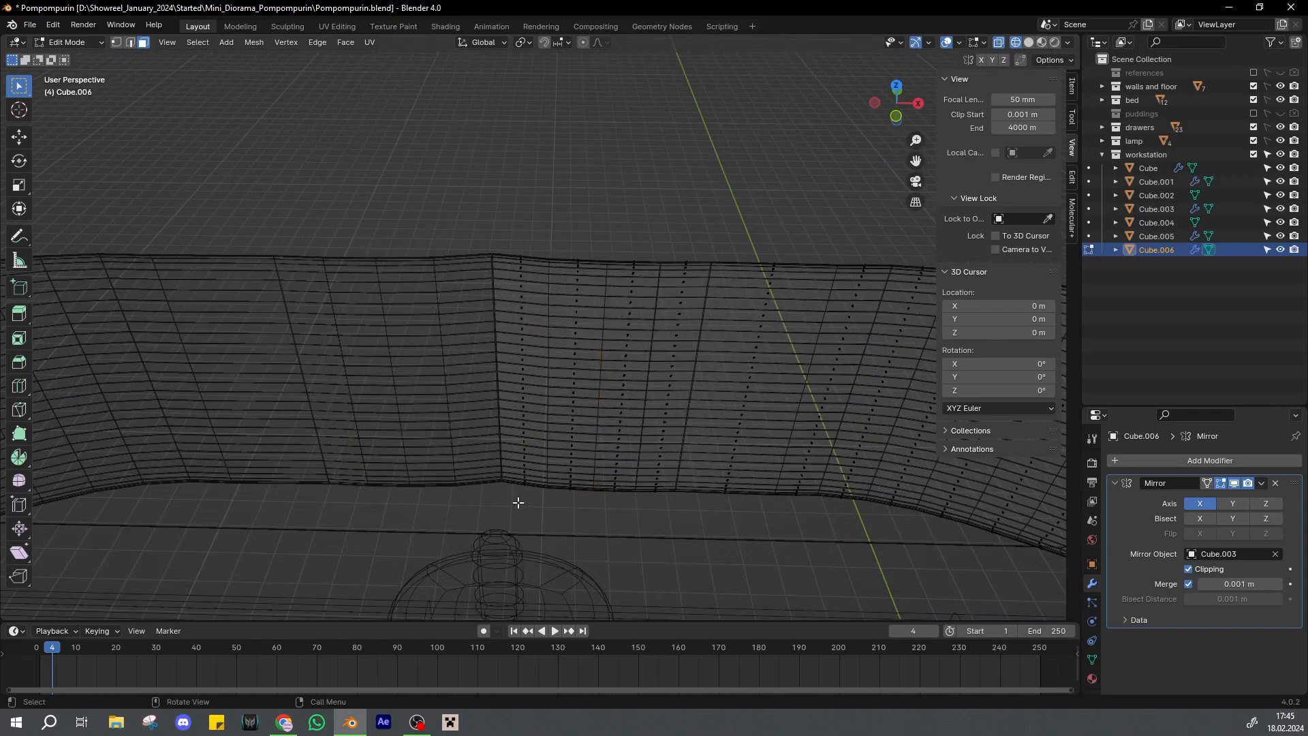
pyautogui.moveTo(555, 228)
pyautogui.mouseDown(button='middle')
pyautogui.moveTo(611, 382)
pyautogui.moveTo(675, 301)
pyautogui.mouseUp(button='middle')
pyautogui.click(635, 376)
pyautogui.press('Tab')
pyautogui.scroll(-6, 674, 302)
pyautogui.hotkey('ctrl', 's')
pyautogui.hotkey('shift', 'z')
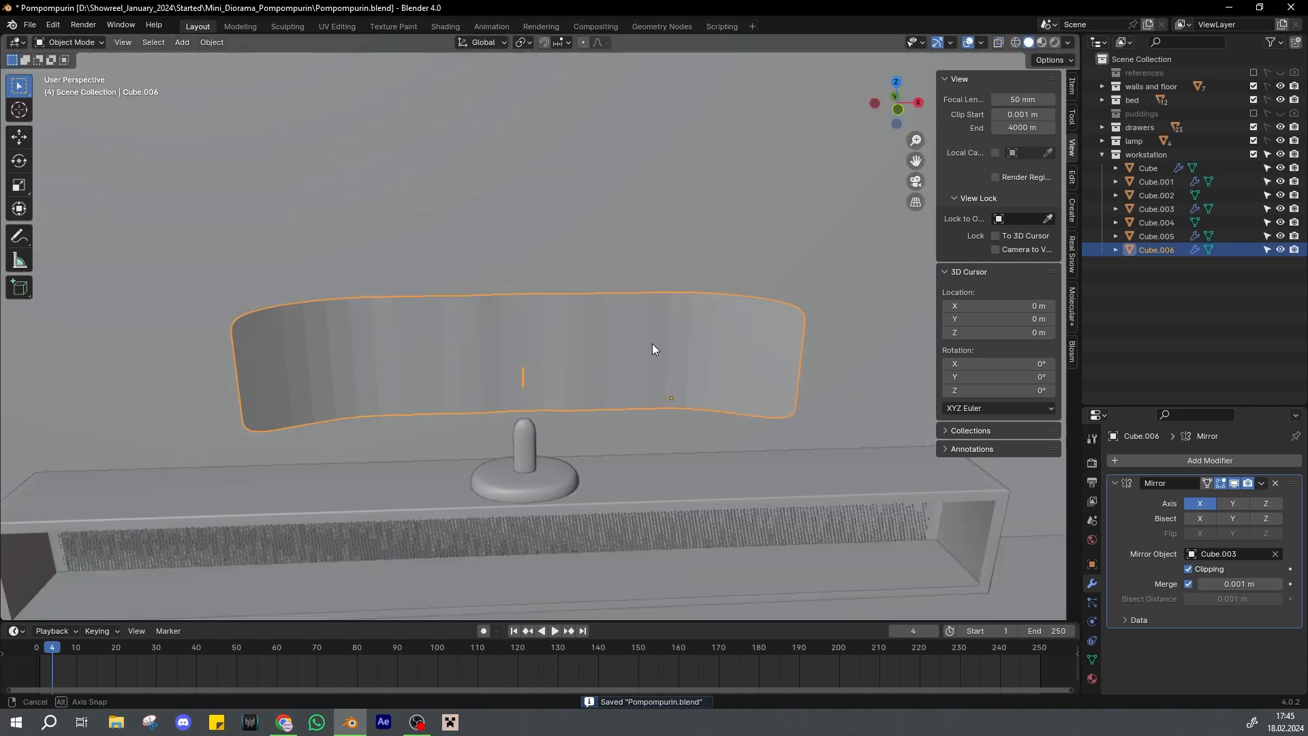
# Select the faces around the panel's centre in wireframe and move them to even out the middle of the curve
pyautogui.press('Tab')
pyautogui.scroll(5, 545, 317)
pyautogui.click(1016, 44)
pyautogui.moveTo(415, 190); pyautogui.dragTo(508, 579)
pyautogui.click(1030, 43)
pyautogui.press('g')
pyautogui.click(638, 301)
pyautogui.press('Tab')
pyautogui.scroll(-2, 634, 300)
pyautogui.scroll(-3, 634, 300)
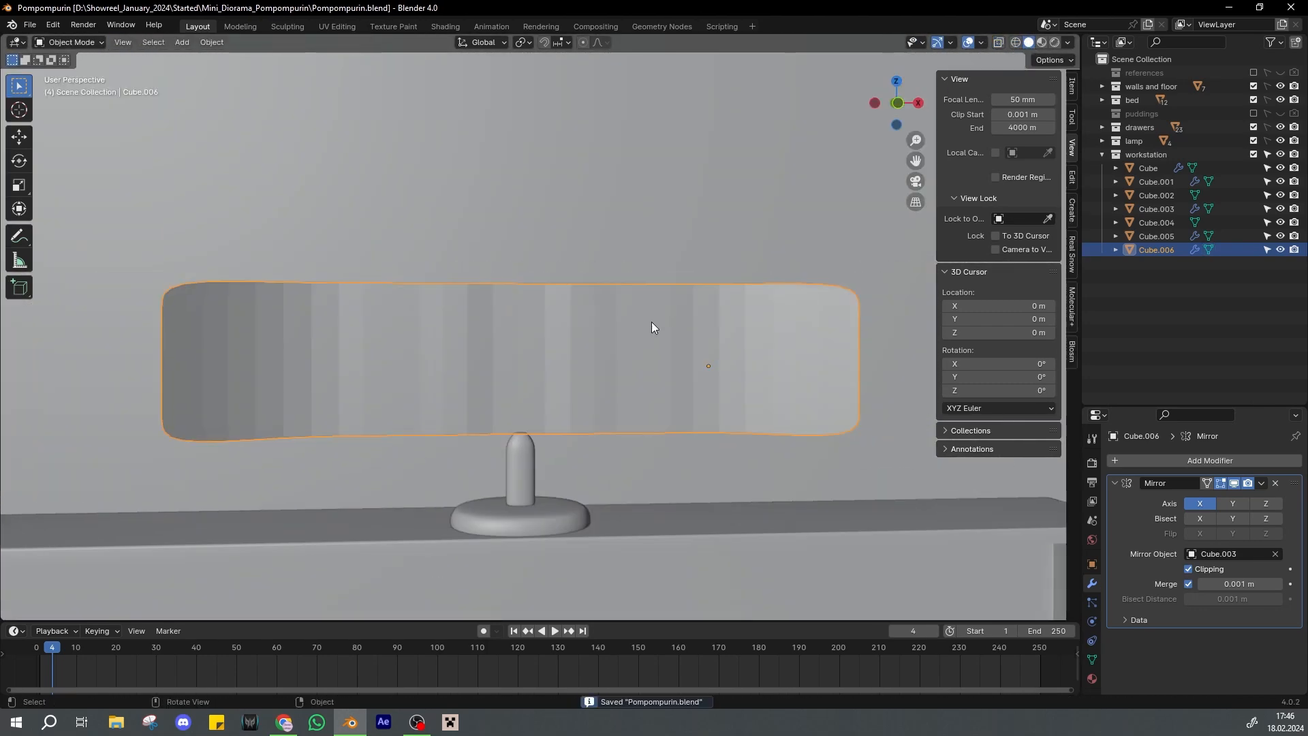
# Scale the monitor panel along Z, shift it vertically relative to the stand, and save the file
pyautogui.press('s')
pyautogui.press('z')
pyautogui.click(647, 321)
pyautogui.press('g')
pyautogui.press('z')
pyautogui.click(644, 291)
pyautogui.hotkey('ctrl', 's')
pyautogui.moveTo(645, 291); pyautogui.dragTo(617, 381, button='middle')
# Select the whole half-panel mesh and scale it along X
pyautogui.press('Tab')
pyautogui.press('a')
pyautogui.press('s')
pyautogui.press('x')
pyautogui.click(679, 340)
# Select the face columns in the middle of the half panel in wireframe and rotate them around Z
pyautogui.click(1016, 42)
pyautogui.moveTo(555, 190); pyautogui.dragTo(715, 406)
pyautogui.scroll(3, 708, 327)
pyautogui.moveTo(709, 293)
pyautogui.mouseDown(button='middle')
pyautogui.moveTo(698, 348)
pyautogui.moveTo(543, 175)
pyautogui.moveTo(702, 409)
pyautogui.moveTo(618, 329)
pyautogui.moveTo(539, 329)
pyautogui.moveTo(662, 308)
pyautogui.mouseUp(button='middle')
pyautogui.press('r')
pyautogui.press('z')
pyautogui.click(702, 392)
# Move the rotated face columns along Y to blend the curve, return to solid shading, and save the file
pyautogui.press('g')
pyautogui.press('y')
pyautogui.click(704, 417)
pyautogui.press('Tab')
pyautogui.scroll(-2, 668, 416)
pyautogui.press('Tab')
pyautogui.hotkey('shift', 'z')
pyautogui.hotkey('ctrl', 's')
# Add a Subdivision Surface modifier with viewport and render levels of 2 to the panel, and shade it smooth
pyautogui.scroll(1, 531, 327)
pyautogui.click(523, 327)
pyautogui.press('Tab')
pyautogui.scroll(2, 523, 327)
pyautogui.click(1168, 464)
pyautogui.click(1168, 466)
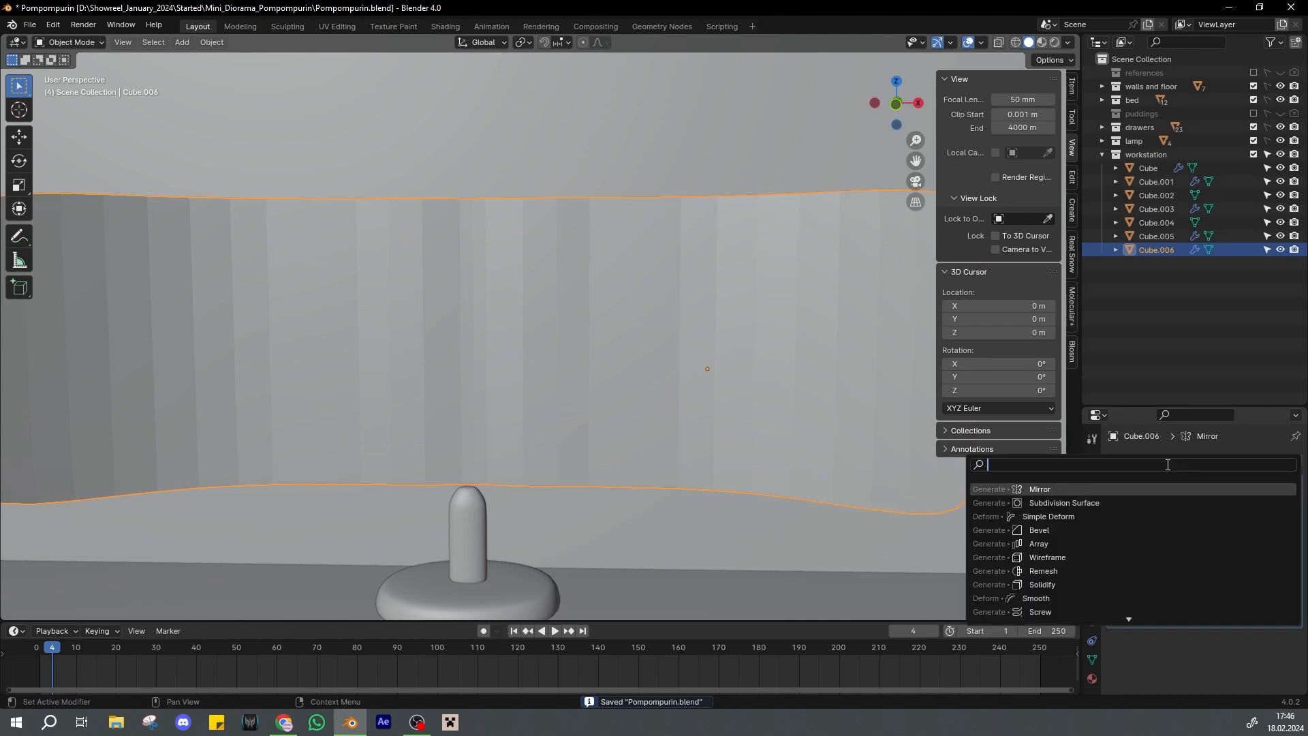
pyautogui.click(1167, 502)
pyautogui.scroll(-2, 1230, 665)
pyautogui.moveTo(1232, 631); pyautogui.dragTo(1233, 646)
pyautogui.rightClick(706, 280)
pyautogui.click(707, 280)
# Adjust the subdivided panel's position, check its mesh in Edit Mode, and save the file
pyautogui.scroll(-3, 707, 280)
pyautogui.moveTo(706, 280)
pyautogui.mouseDown(button='middle')
pyautogui.moveTo(570, 276)
pyautogui.moveTo(709, 294)
pyautogui.mouseUp(button='middle')
pyautogui.press('Tab')
pyautogui.press('Tab')
pyautogui.scroll(3, 681, 327)
pyautogui.press('g')
pyautogui.click(603, 379)
pyautogui.press('Tab')
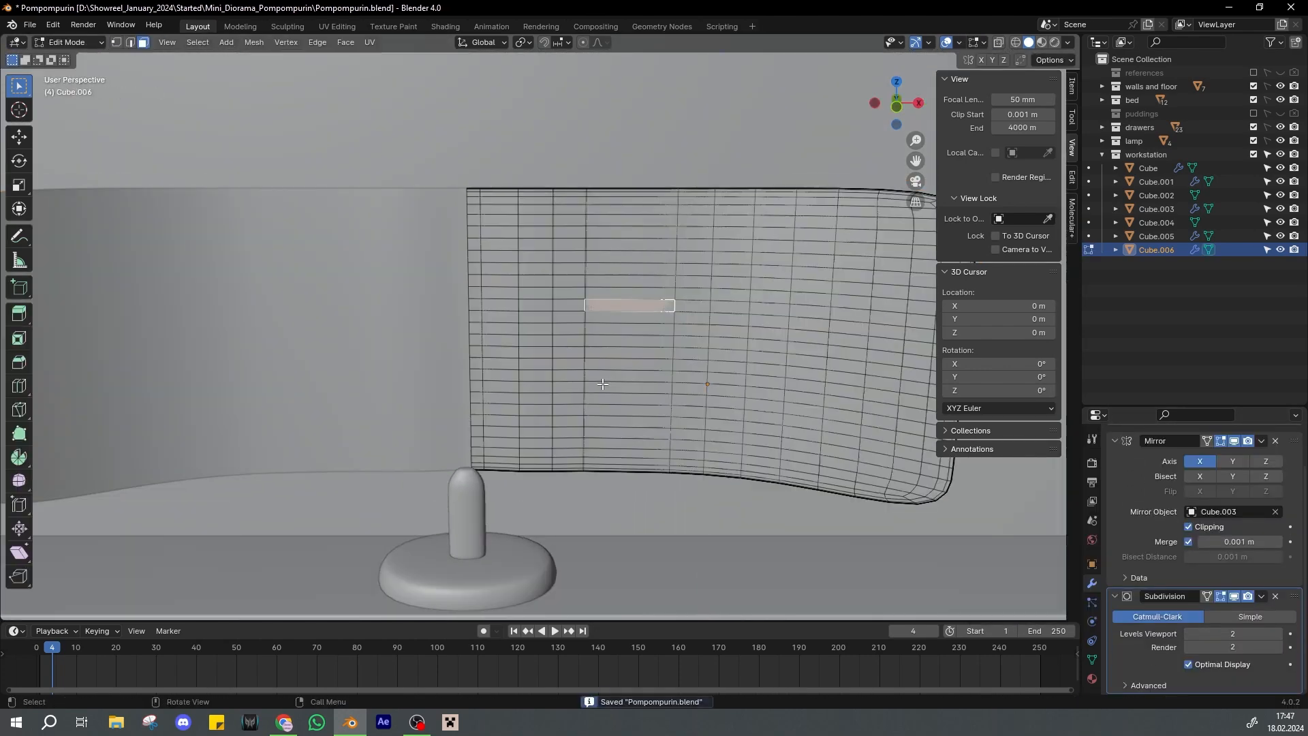
pyautogui.press('Tab')
pyautogui.hotkey('ctrl', 's')
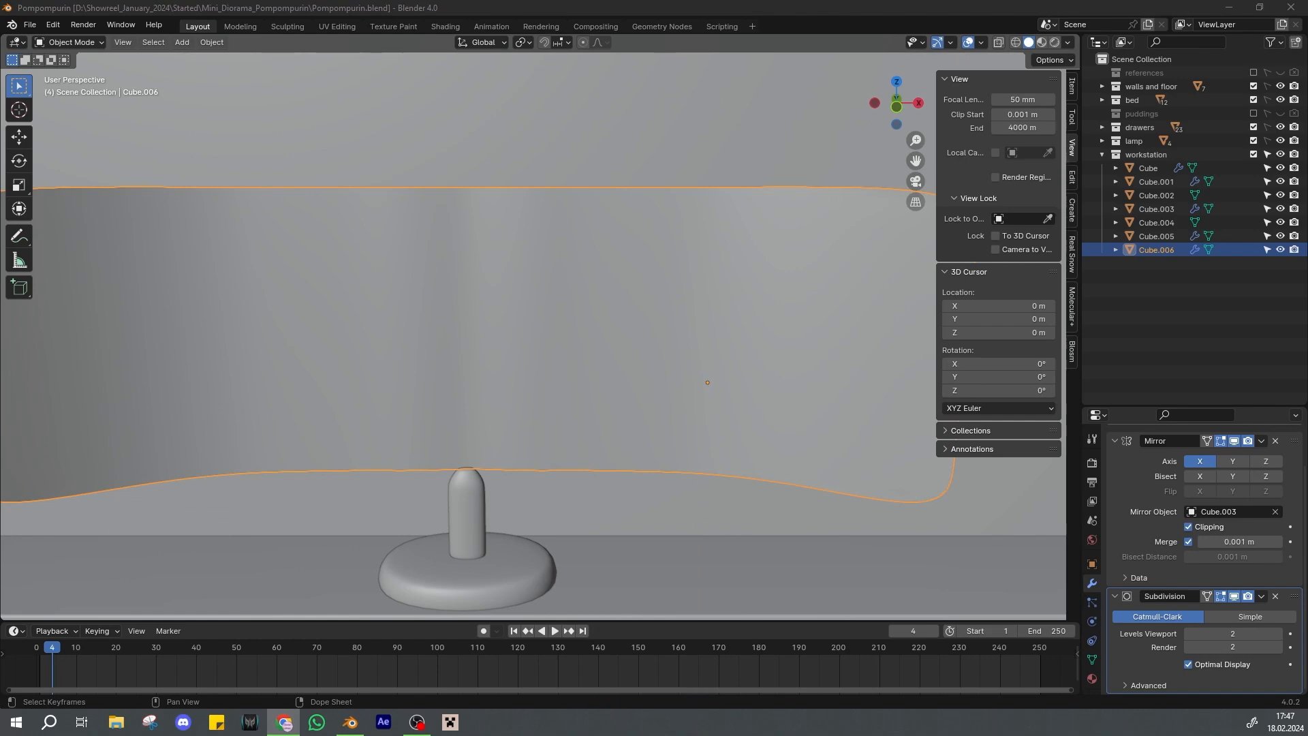
# Duplicate the monitor panel and move the copy about 3 m forward along negative Y
pyautogui.scroll(-5, 529, 368)
pyautogui.hotkey('shift', 'd')
pyautogui.rightClick(562, 330)
pyautogui.moveTo(619, 310); pyautogui.dragTo(592, 350, button='middle')
pyautogui.press('g')
pyautogui.press('y')
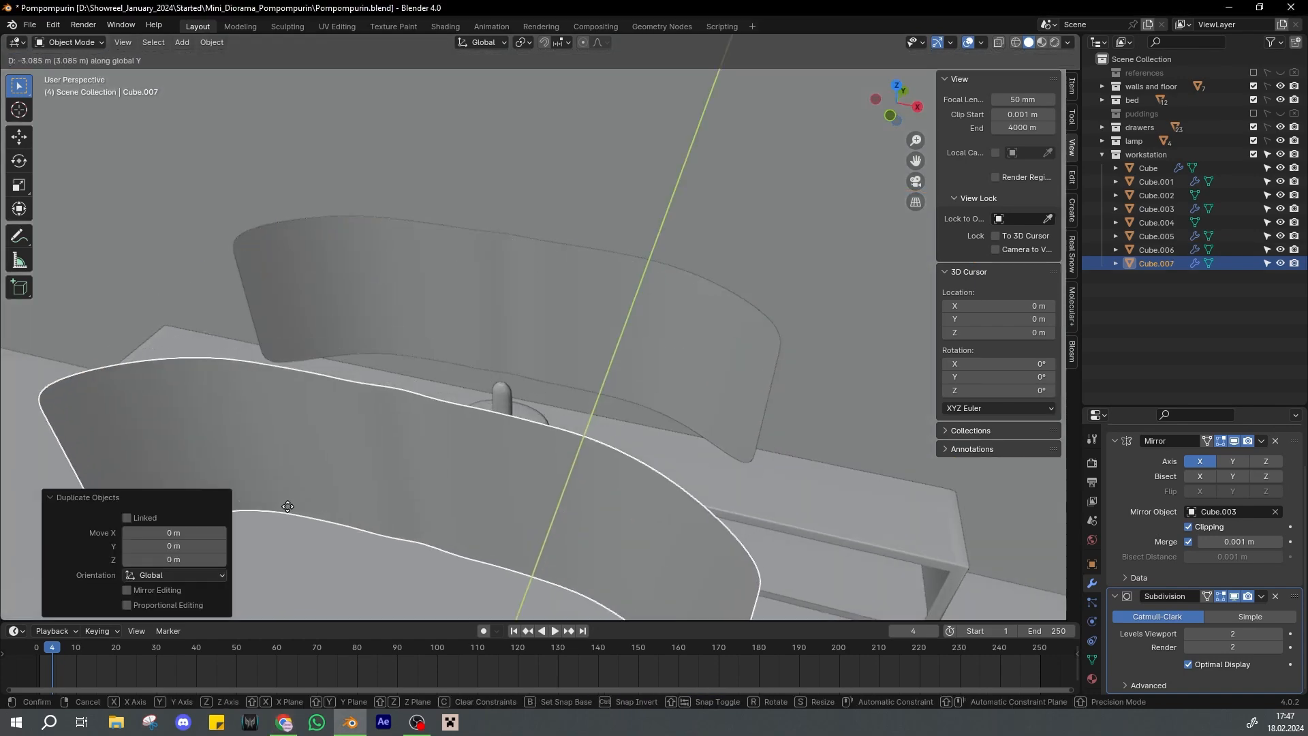
pyautogui.click(538, 491)
# Hide the duplicate panel in the viewport and in renders, and save the file
pyautogui.moveTo(1267, 263); pyautogui.dragTo(1295, 264)
pyautogui.click(668, 364)
pyautogui.scroll(2, 673, 357)
pyautogui.hotkey('ctrl', 's')
# Set the viewport clip start to 2.4 m, move the monitor panel along Y relative to its stand, and save
pyautogui.moveTo(651, 381); pyautogui.dragTo(647, 300, button='middle')
pyautogui.scroll(-2, 674, 357)
pyautogui.moveTo(1023, 114); pyautogui.dragTo(1040, 115)
pyautogui.moveTo(634, 293); pyautogui.dragTo(522, 356, button='middle')
pyautogui.press('g')
pyautogui.press('y')
pyautogui.click(613, 386)
pyautogui.hotkey('ctrl', 's')
# Select the monitor stand's base and post, save the file, and move the stand along Y toward the panel
pyautogui.click(556, 442)
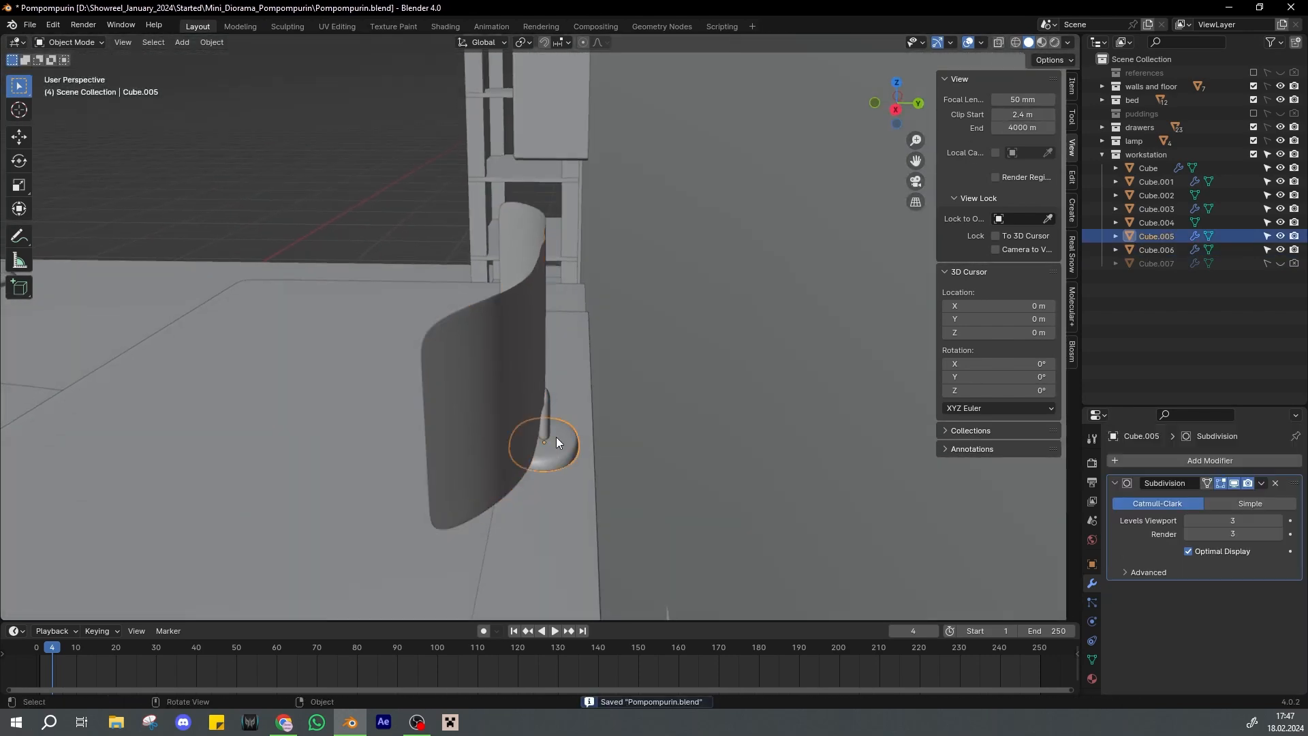
pyautogui.click(550, 417)
pyautogui.moveTo(551, 412); pyautogui.dragTo(633, 358, button='middle')
pyautogui.hotkey('ctrl', 's')
pyautogui.press('g')
pyautogui.press('y')
pyautogui.click(574, 377)
# Try a Solidify modifier with increased thickness on the monitor panel
pyautogui.click(1134, 461)
pyautogui.click(1112, 577)
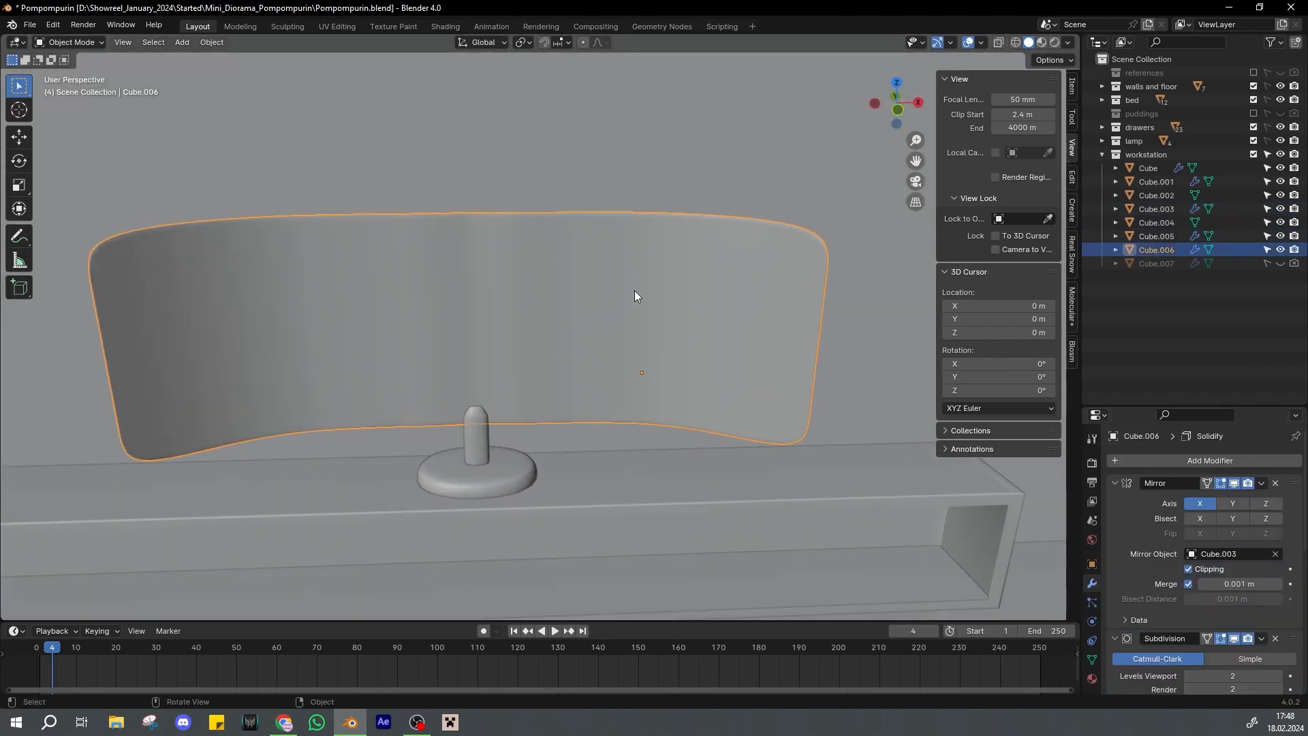
pyautogui.moveTo(636, 290); pyautogui.dragTo(723, 307, button='middle')
pyautogui.scroll(-5, 1146, 542)
pyautogui.moveTo(1199, 488); pyautogui.dragTo(1254, 489)
pyautogui.scroll(8, 1201, 530)
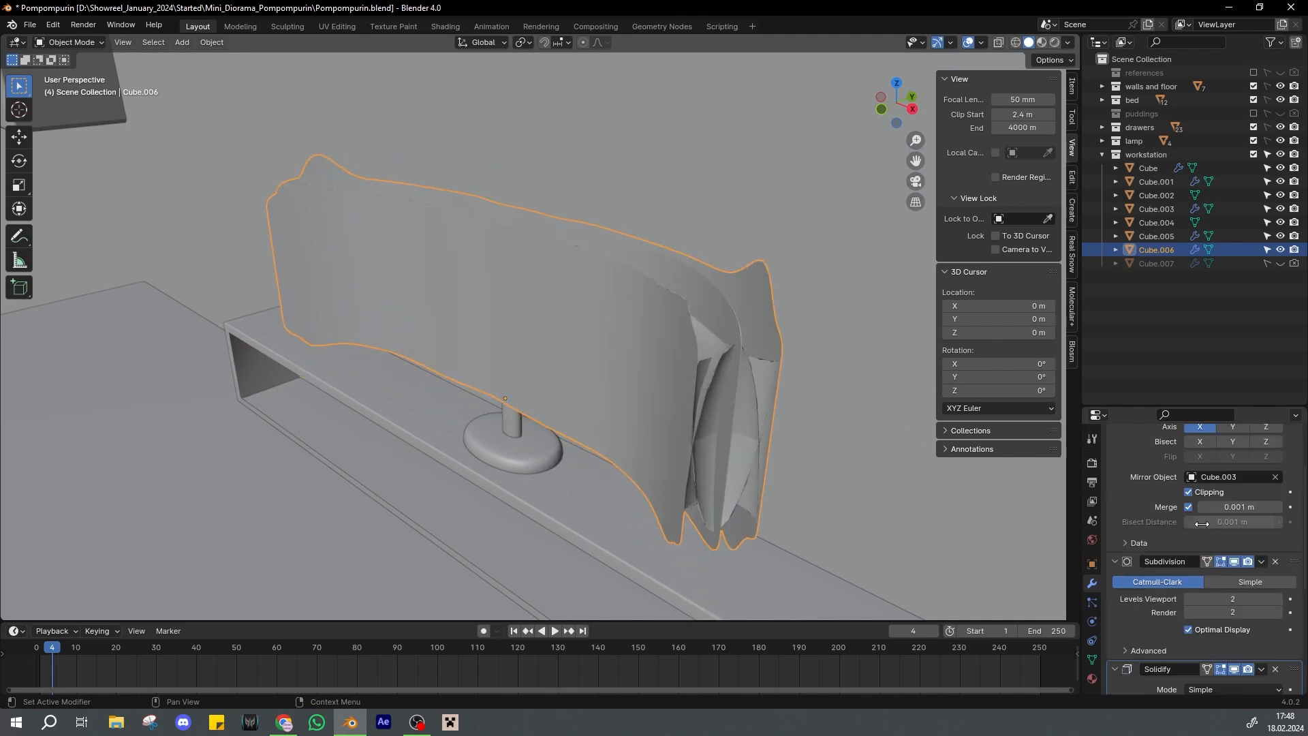
# Try the Solidify modifier above and below Mirror and Subdivision in the stack, and remove it
pyautogui.moveTo(1283, 546); pyautogui.dragTo(1280, 436)
pyautogui.scroll(-1, 1233, 529)
pyautogui.click(1115, 456)
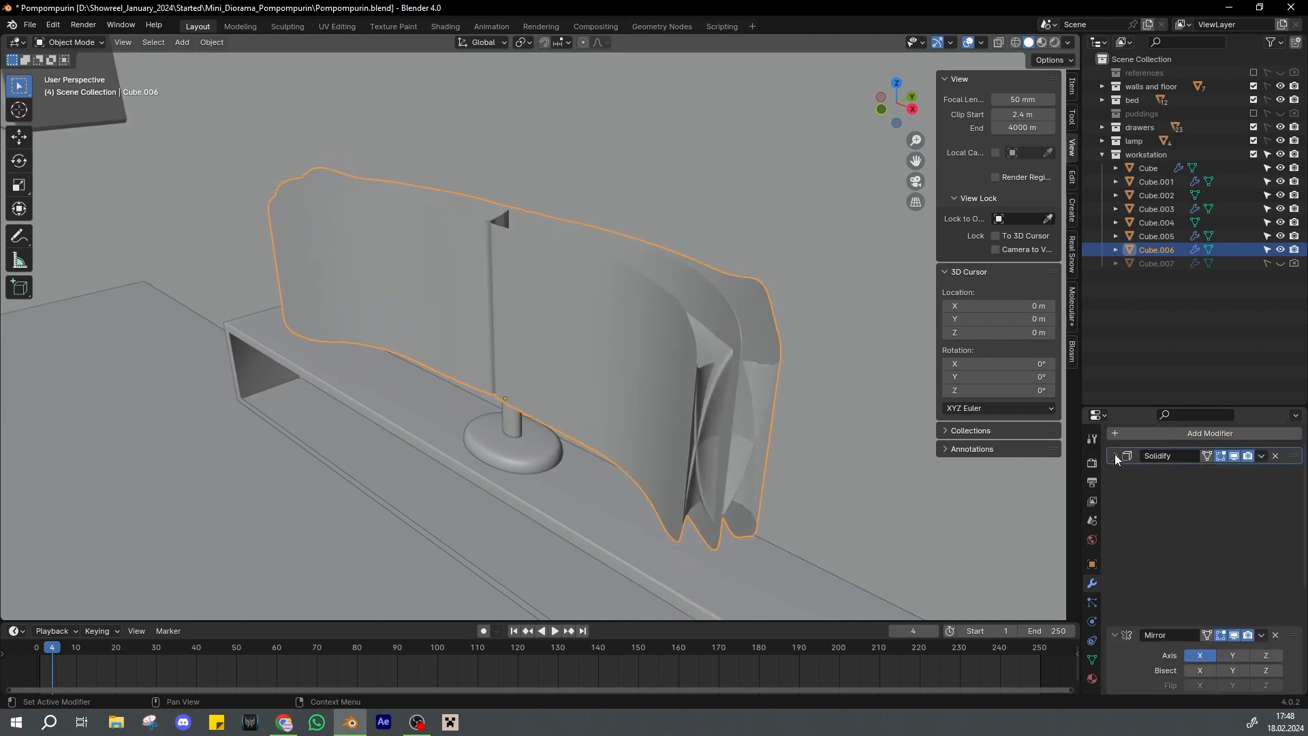
pyautogui.click(1115, 473)
pyautogui.moveTo(1221, 503); pyautogui.dragTo(1248, 503)
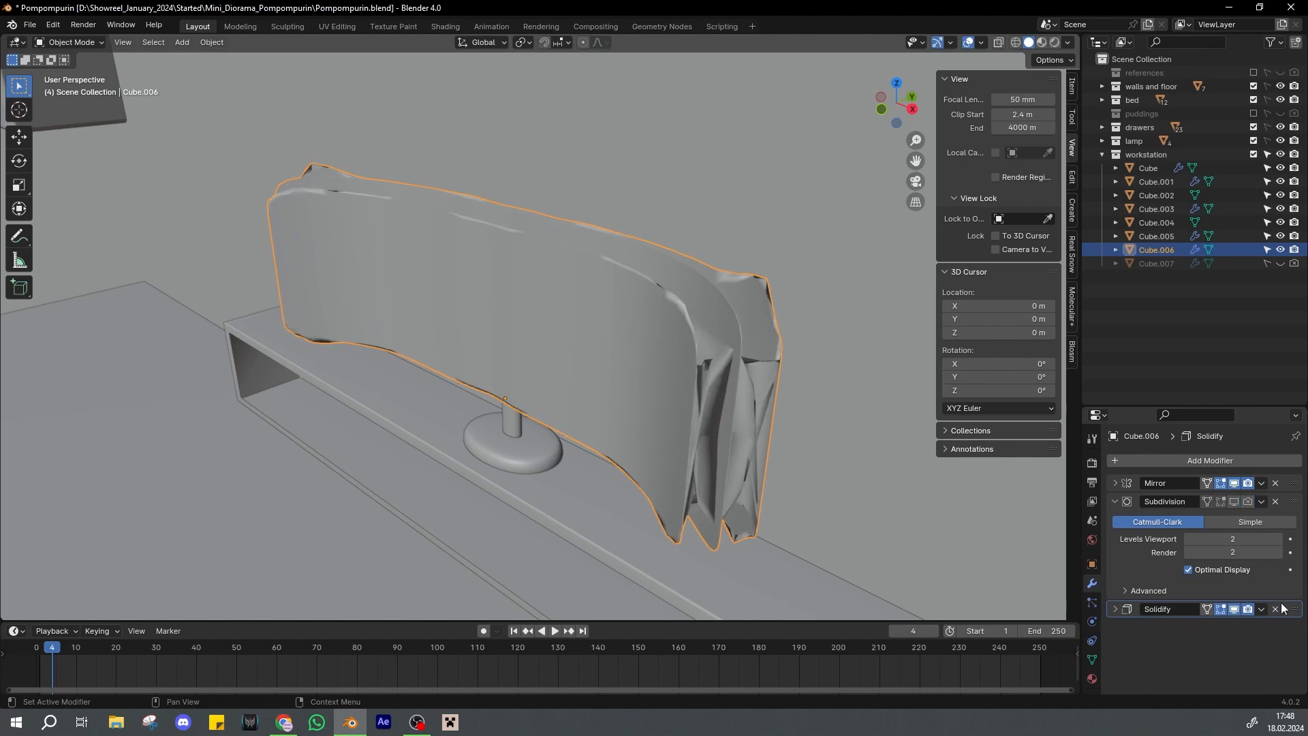
pyautogui.click(1276, 477)
# Check the area around the bedside lamp, set the viewport clip start to 1 m, and save the file
pyautogui.scroll(-9, 424, 403)
pyautogui.moveTo(443, 402); pyautogui.dragTo(779, 382, button='middle')
pyautogui.click(518, 403)
pyautogui.scroll(7, 778, 382)
pyautogui.click(656, 449)
pyautogui.moveTo(656, 448); pyautogui.dragTo(660, 414, button='middle')
pyautogui.scroll(4, 749, 472)
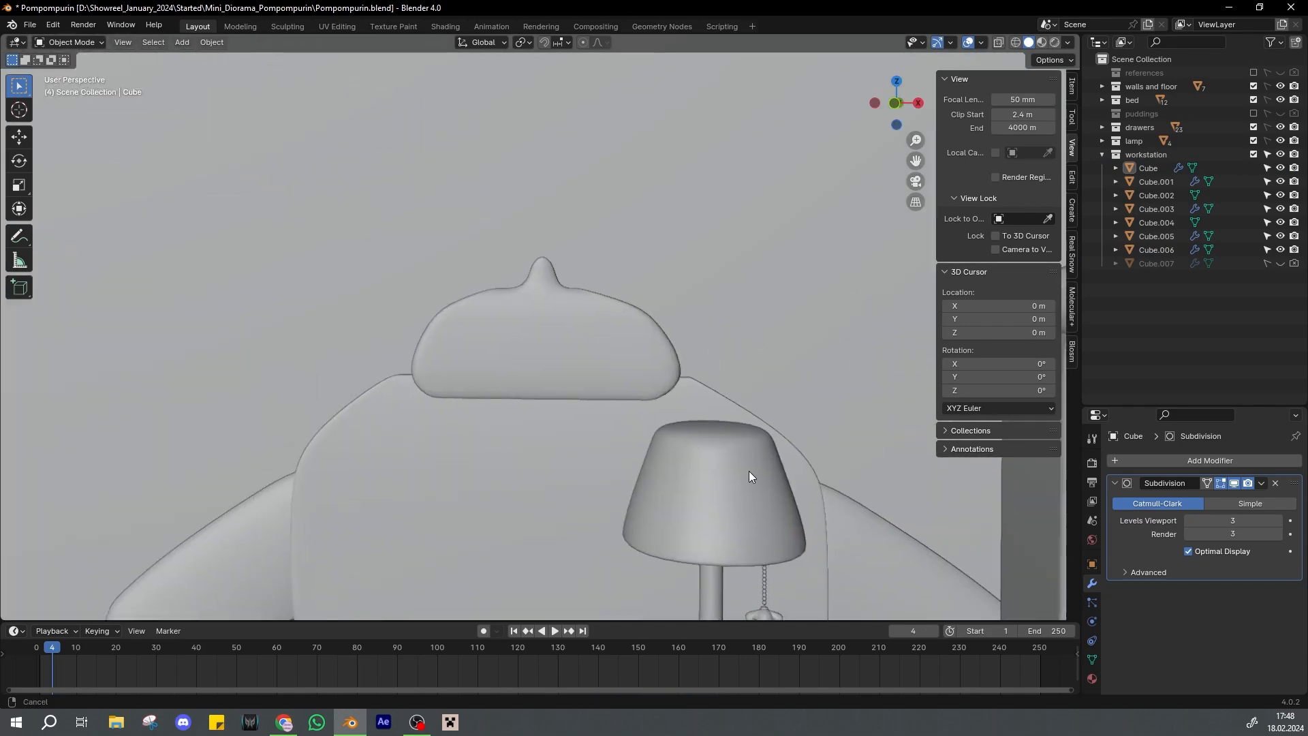
pyautogui.keyDown('shift'); pyautogui.moveTo(750, 472); pyautogui.dragTo(628, 383, button='middle'); pyautogui.keyUp('shift')
pyautogui.scroll(4, 628, 383)
pyautogui.moveTo(1023, 115); pyautogui.dragTo(954, 115)
pyautogui.scroll(-6, 673, 378)
pyautogui.hotkey('ctrl', 's')
# Examine the bedside drawers and the layout of the whole room
pyautogui.scroll(-2, 557, 401)
pyautogui.keyDown('shift'); pyautogui.moveTo(440, 430); pyautogui.dragTo(600, 468, button='middle'); pyautogui.keyUp('shift')
pyautogui.scroll(-4, 600, 467)
pyautogui.keyDown('shift'); pyautogui.moveTo(532, 374); pyautogui.dragTo(588, 396, button='middle'); pyautogui.keyUp('shift')
pyautogui.scroll(1, 587, 396)
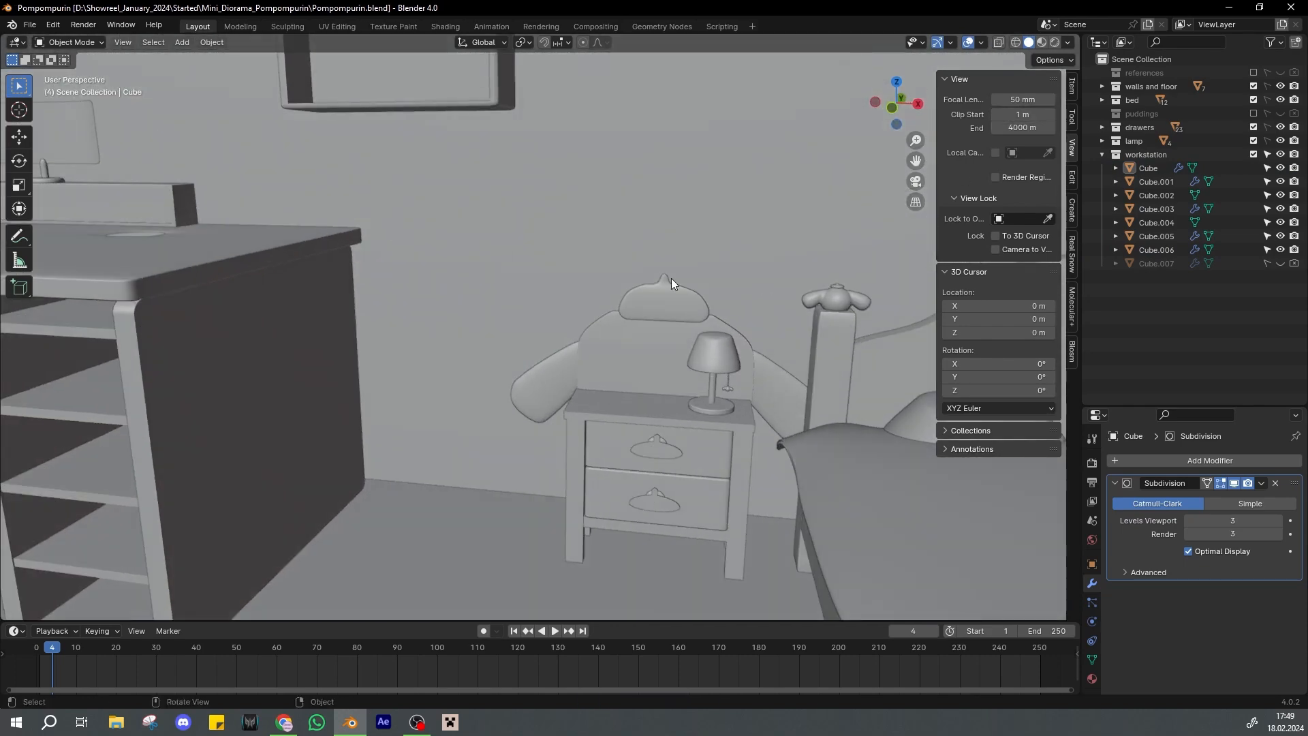
pyautogui.scroll(-12, 672, 278)
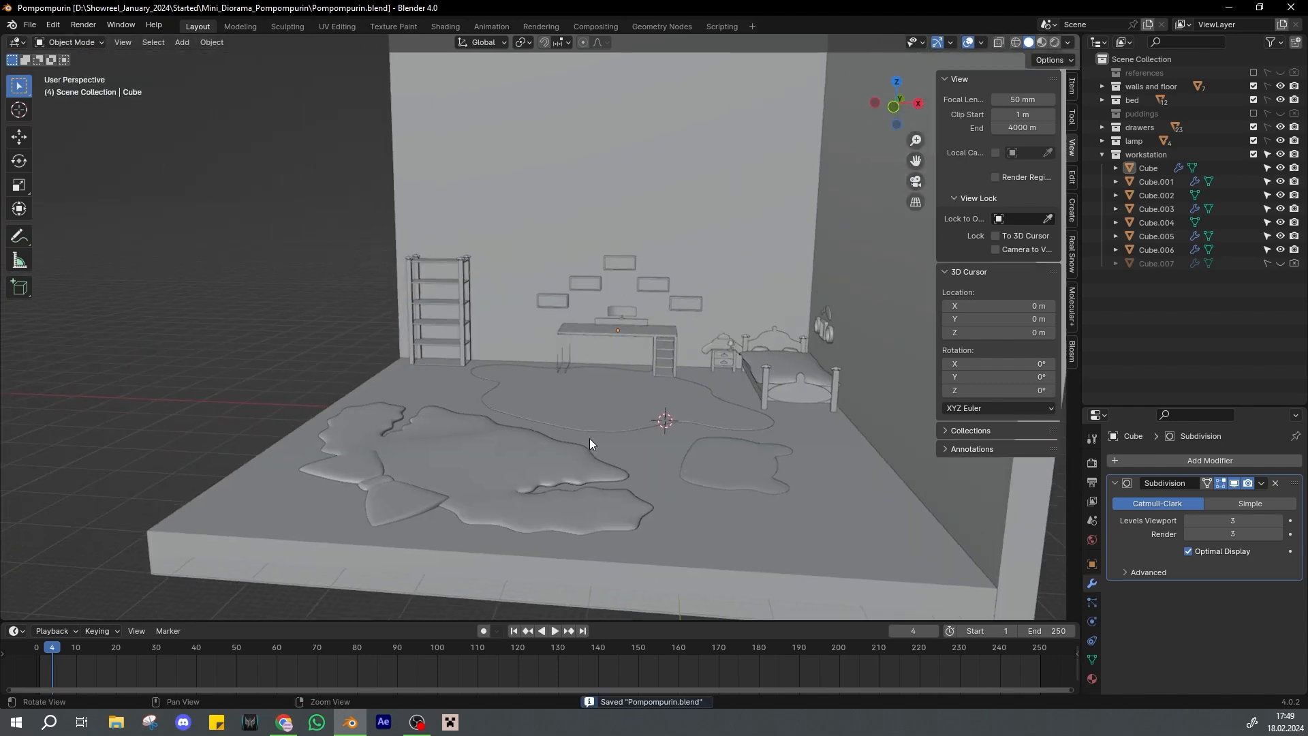
# Check in front view how the monitor, its stand and the long box line up beneath the wall drawers, and save the file
pyautogui.scroll(10, 690, 402)
pyautogui.moveTo(656, 351)
pyautogui.mouseDown(button='middle')
pyautogui.moveTo(665, 333)
pyautogui.moveTo(656, 342)
pyautogui.mouseUp(button='middle')
pyautogui.scroll(-4, 656, 342)
pyautogui.scroll(6, 592, 338)
pyautogui.click(592, 342)
pyautogui.press('KP_1')
pyautogui.click(590, 336)
pyautogui.hotkey('ctrl', 's')
pyautogui.click(585, 456)
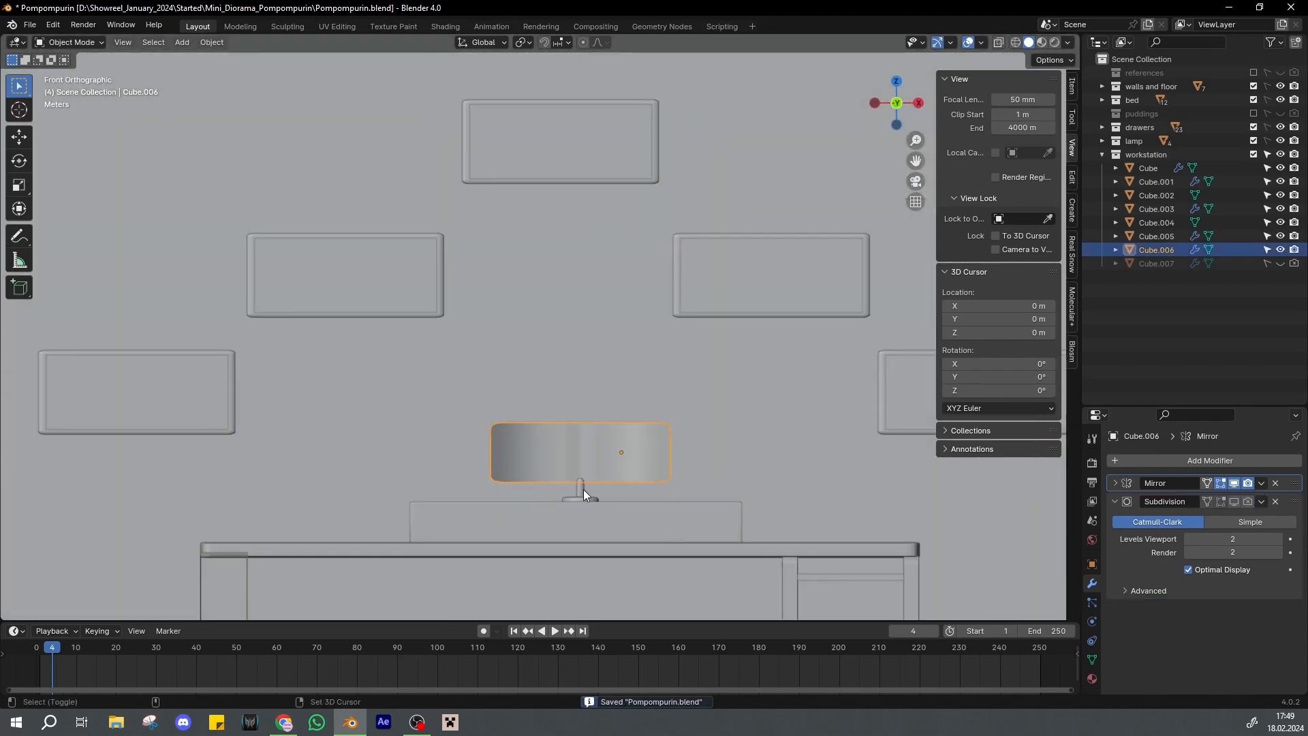
pyautogui.click(584, 490)
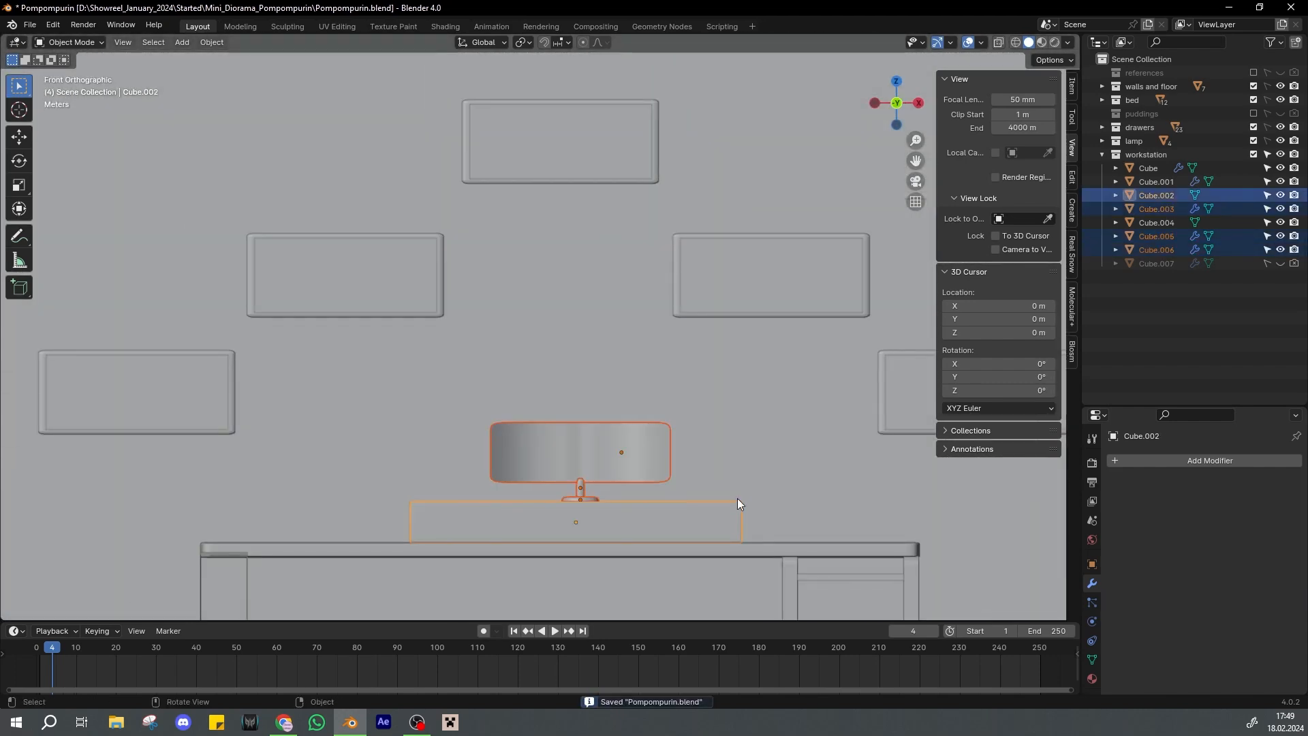
# Make the drawers collection selectable, move the top wall drawer about 0.7 m along X, shift the right middle drawer similarly, and save
pyautogui.click(1268, 127)
pyautogui.click(653, 179)
pyautogui.press('g')
pyautogui.click(678, 209)
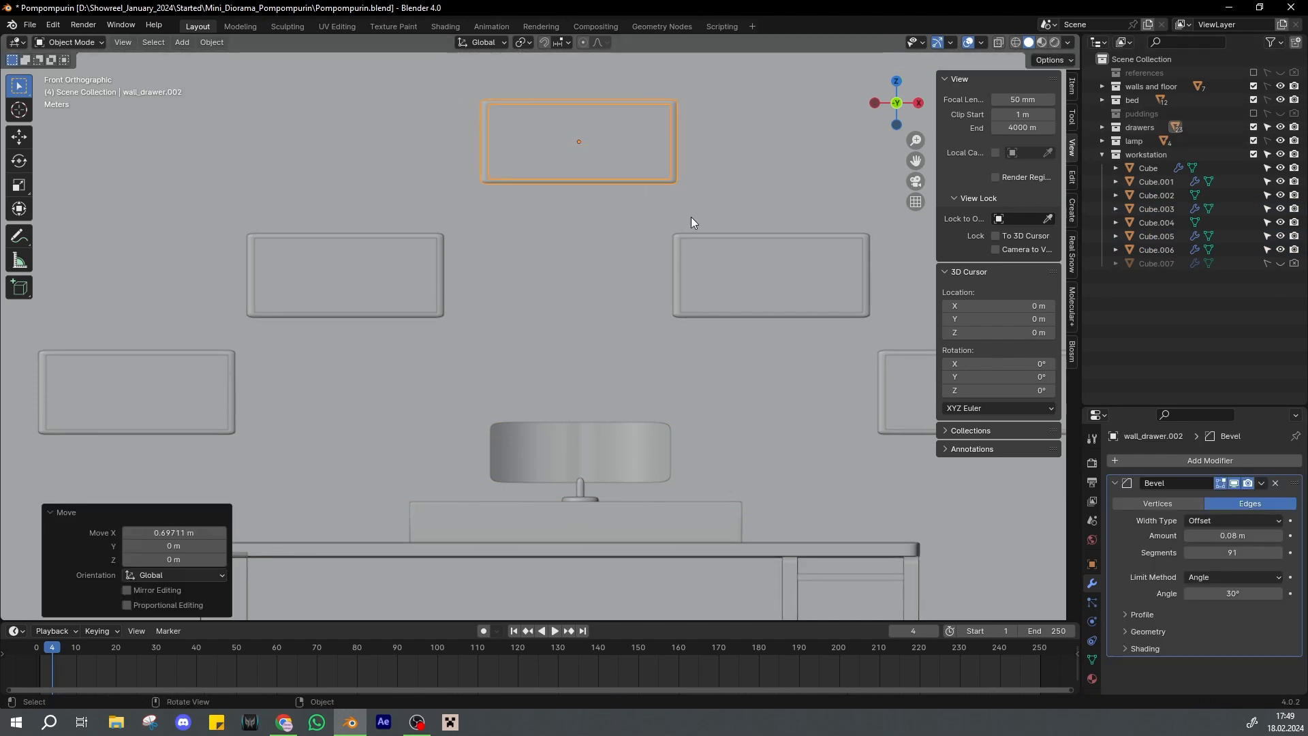
pyautogui.click(692, 234)
pyautogui.press('g')
pyautogui.click(710, 235)
pyautogui.scroll(-4, 586, 373)
pyautogui.hotkey('ctrl', 's')
# Focus on the curved monitor panel, open its mesh for editing, select the face loop around its border, and save the file
pyautogui.click(587, 374)
pyautogui.press('KP_Decimal')
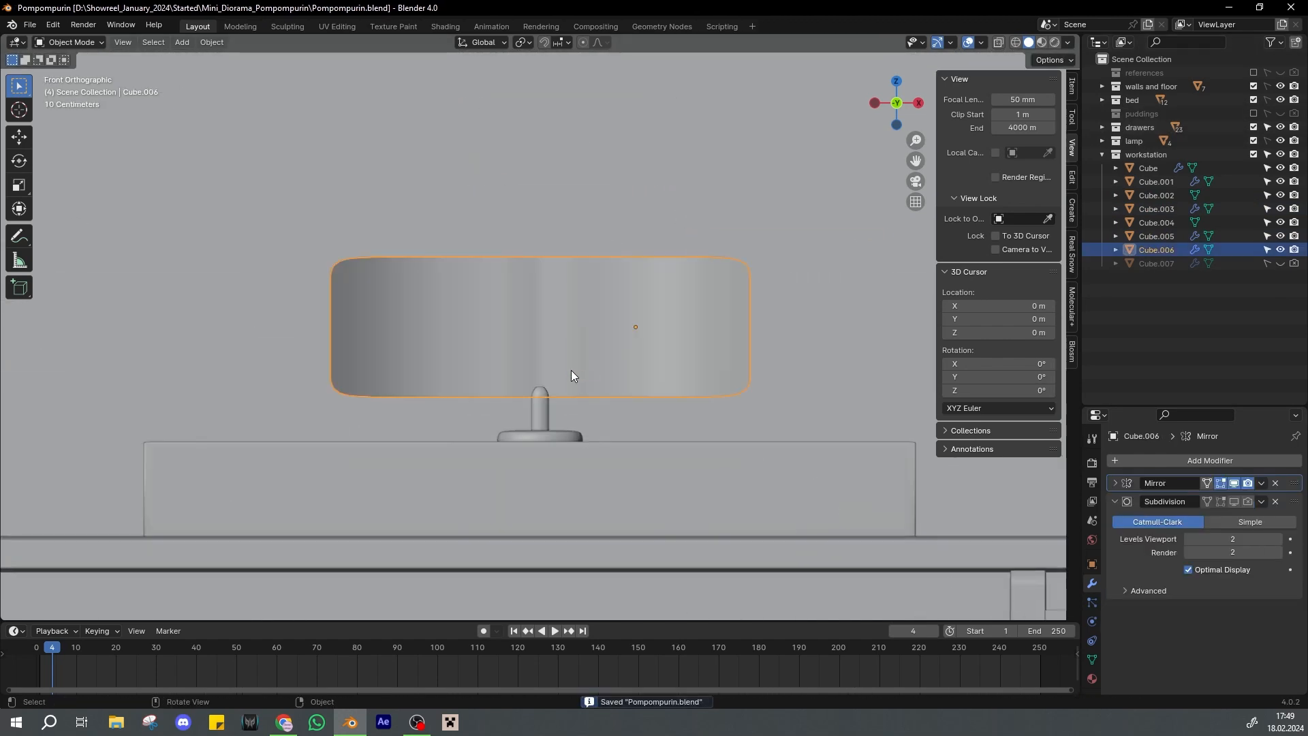
pyautogui.moveTo(571, 370); pyautogui.dragTo(625, 327, button='middle')
pyautogui.press('Tab')
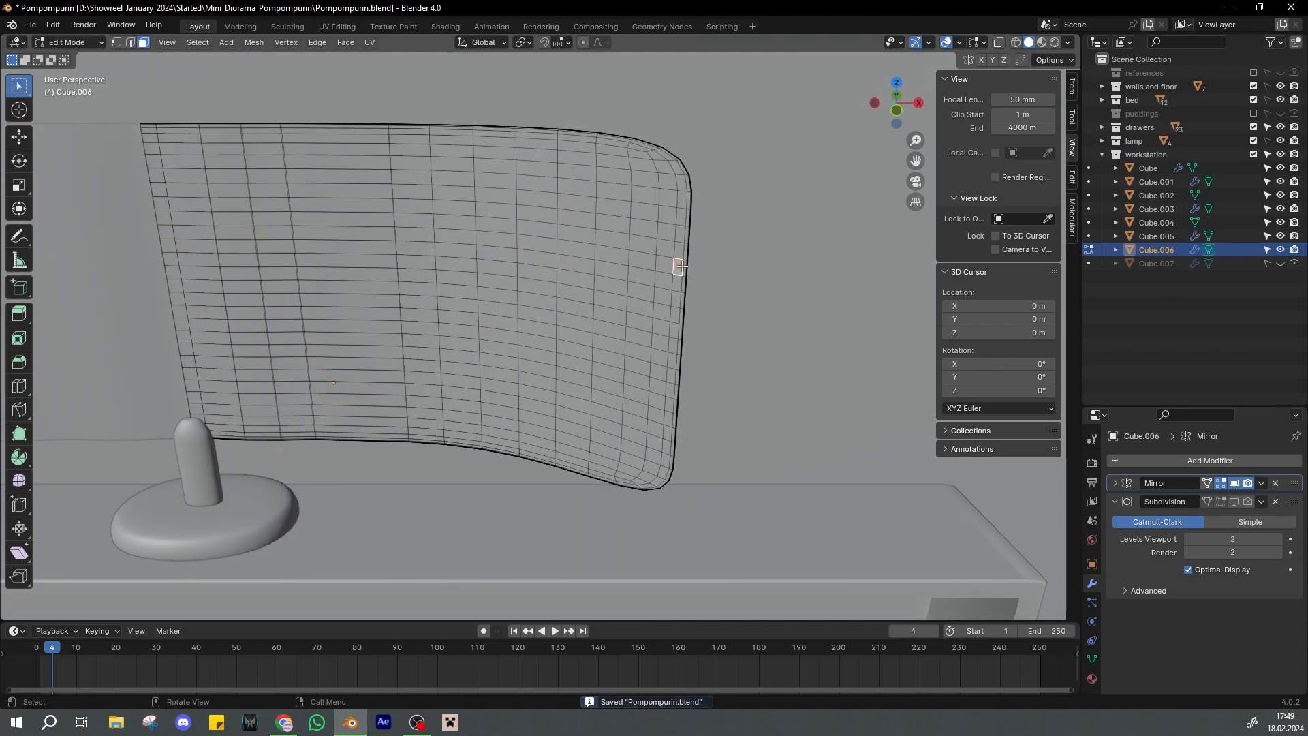
pyautogui.scroll(-1, 674, 268)
pyautogui.scroll(6, 674, 268)
pyautogui.keyDown('shift'); pyautogui.moveTo(682, 262); pyautogui.dragTo(559, 336, button='middle'); pyautogui.keyUp('shift')
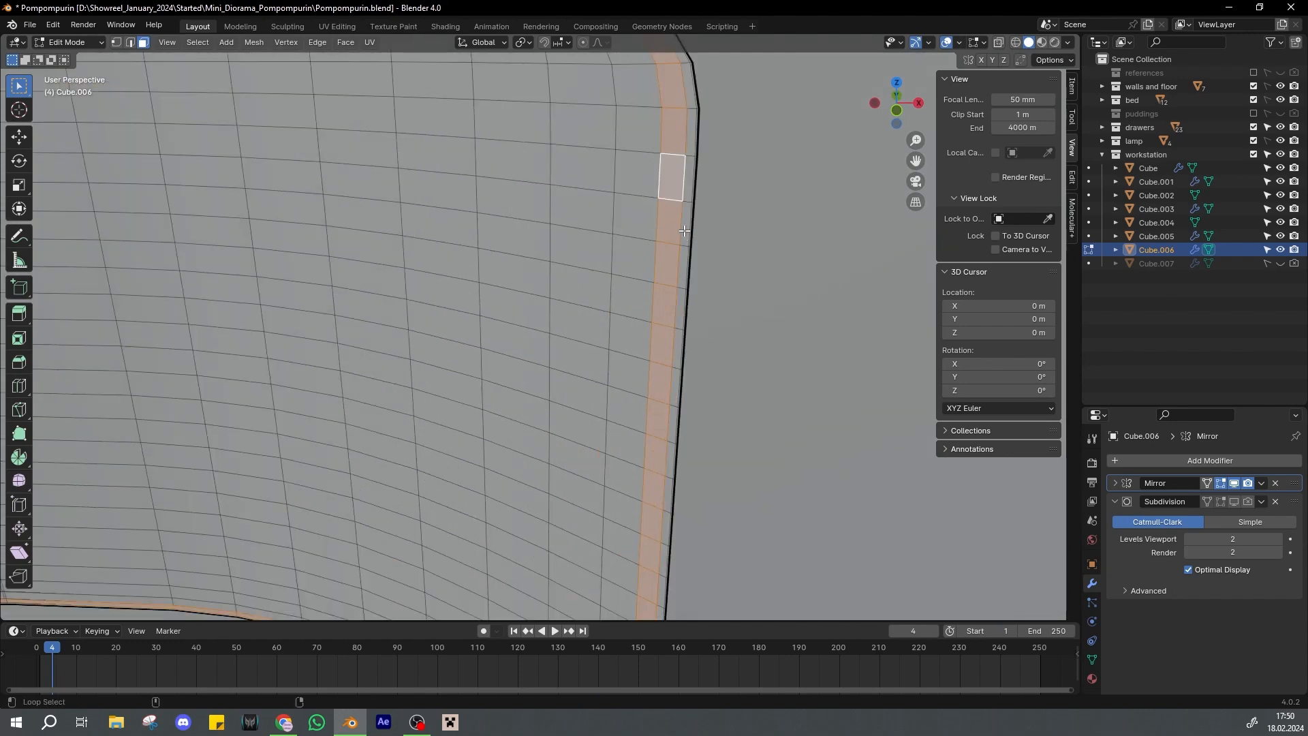
pyautogui.scroll(-4, 661, 245)
pyautogui.hotkey('ctrl', 's')
# Dissolve an edge loop along the monitor panel's outer rim and save the file
pyautogui.scroll(1, 613, 279)
pyautogui.keyDown('shift'); pyautogui.moveTo(545, 291); pyautogui.dragTo(655, 278, button='middle'); pyautogui.keyUp('shift')
pyautogui.click(764, 211)
pyautogui.moveTo(764, 210); pyautogui.dragTo(677, 275, button='middle')
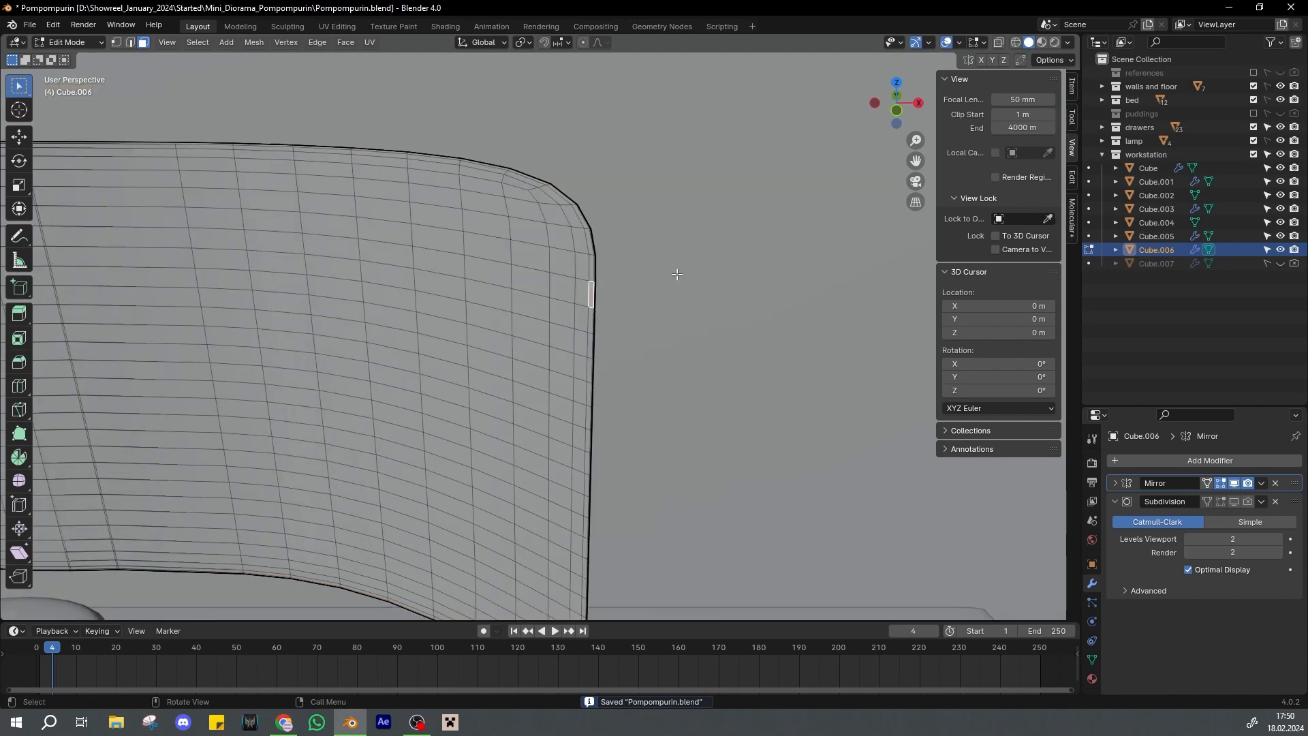
pyautogui.keyDown('alt'); pyautogui.click(589, 266); pyautogui.keyUp('alt')
pyautogui.press('x')
pyautogui.click(578, 356)
pyautogui.hotkey('ctrl', 's')
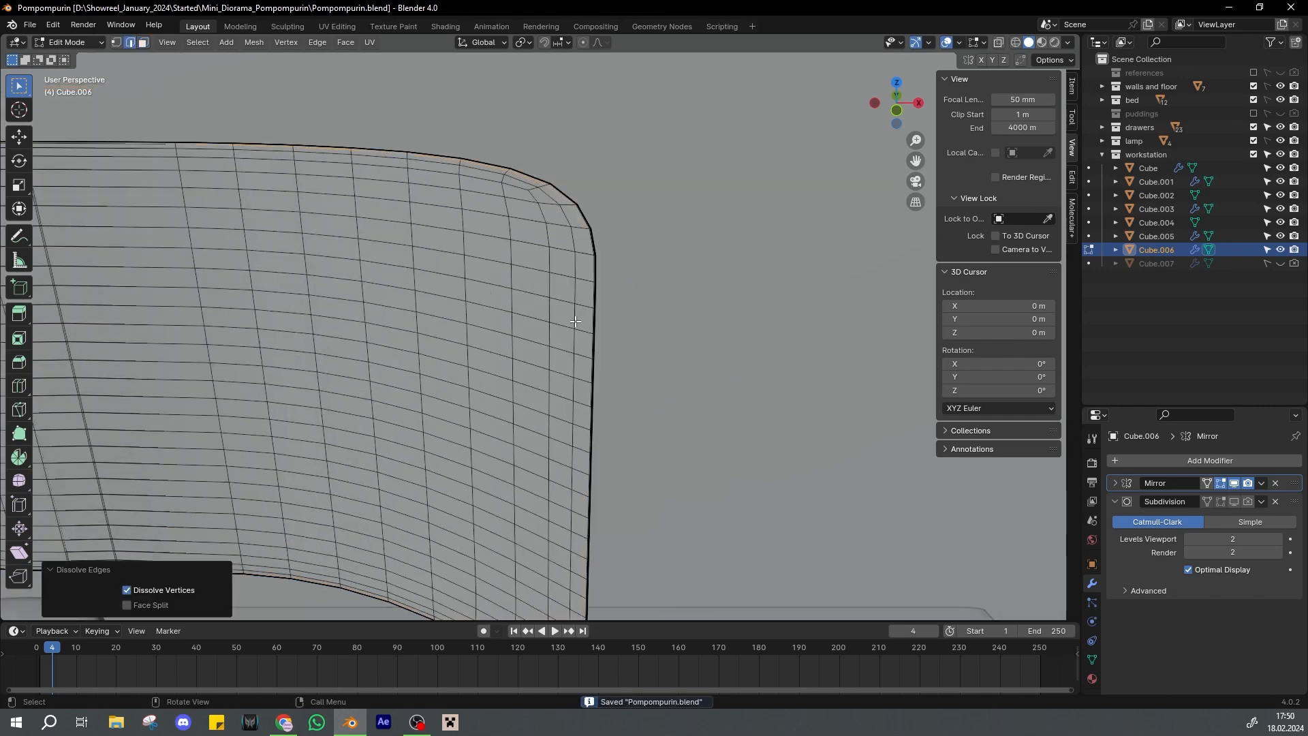
# Select the monitor's rim face loop, hide the drawers collection, move the loop along Y, and save the file
pyautogui.press('3')
pyautogui.click(585, 270)
pyautogui.scroll(-2, 587, 352)
pyautogui.hotkey('ctrl', 's')
pyautogui.moveTo(587, 352); pyautogui.dragTo(766, 308, button='middle')
pyautogui.scroll(-2, 660, 321)
pyautogui.press('KP_7')
pyautogui.click(1281, 128)
pyautogui.press('g')
pyautogui.press('y')
pyautogui.press('y')
pyautogui.click(717, 302)
pyautogui.hotkey('ctrl', 's')
# Resize the monitor's rim face loop in front view, finishing with a scale of about 1.025, and save the file
pyautogui.press('KP_1')
pyautogui.press('s')
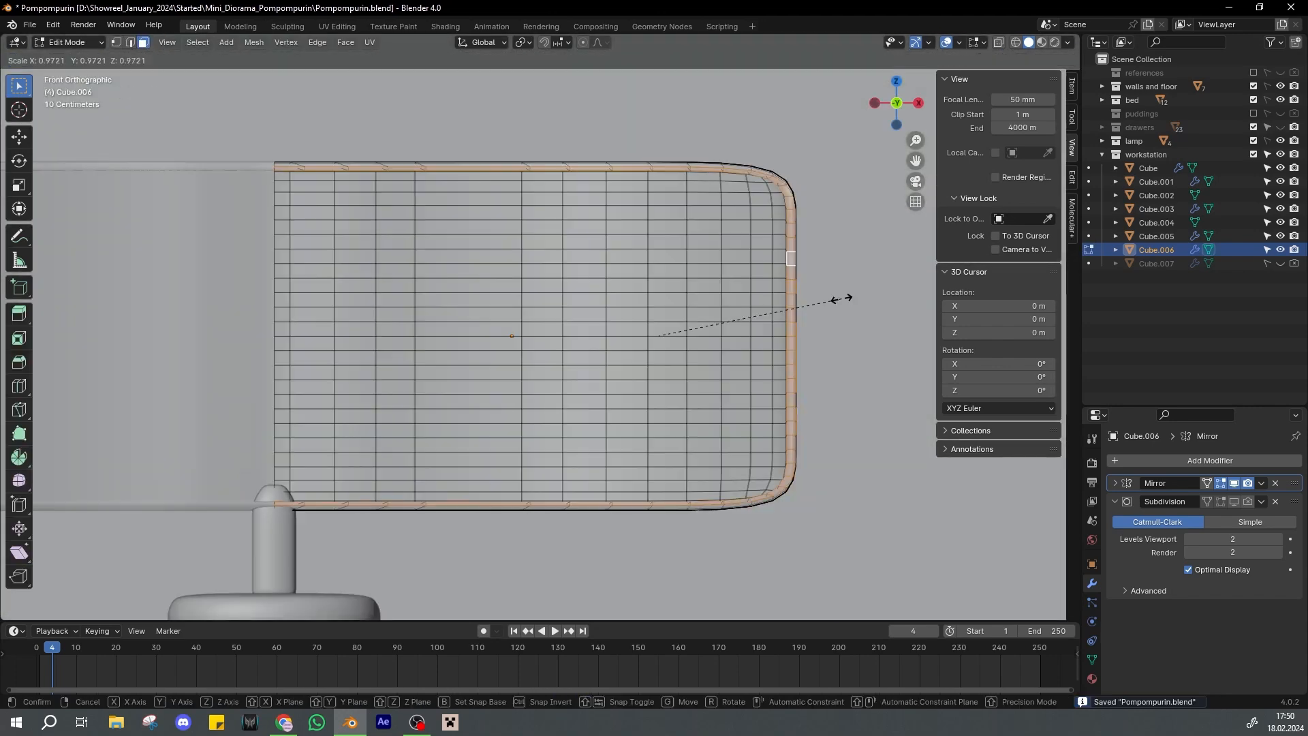
pyautogui.click(833, 298)
pyautogui.press('Tab')
pyautogui.press('Tab')
pyautogui.press('s')
pyautogui.click(838, 299)
pyautogui.hotkey('ctrl', 's')
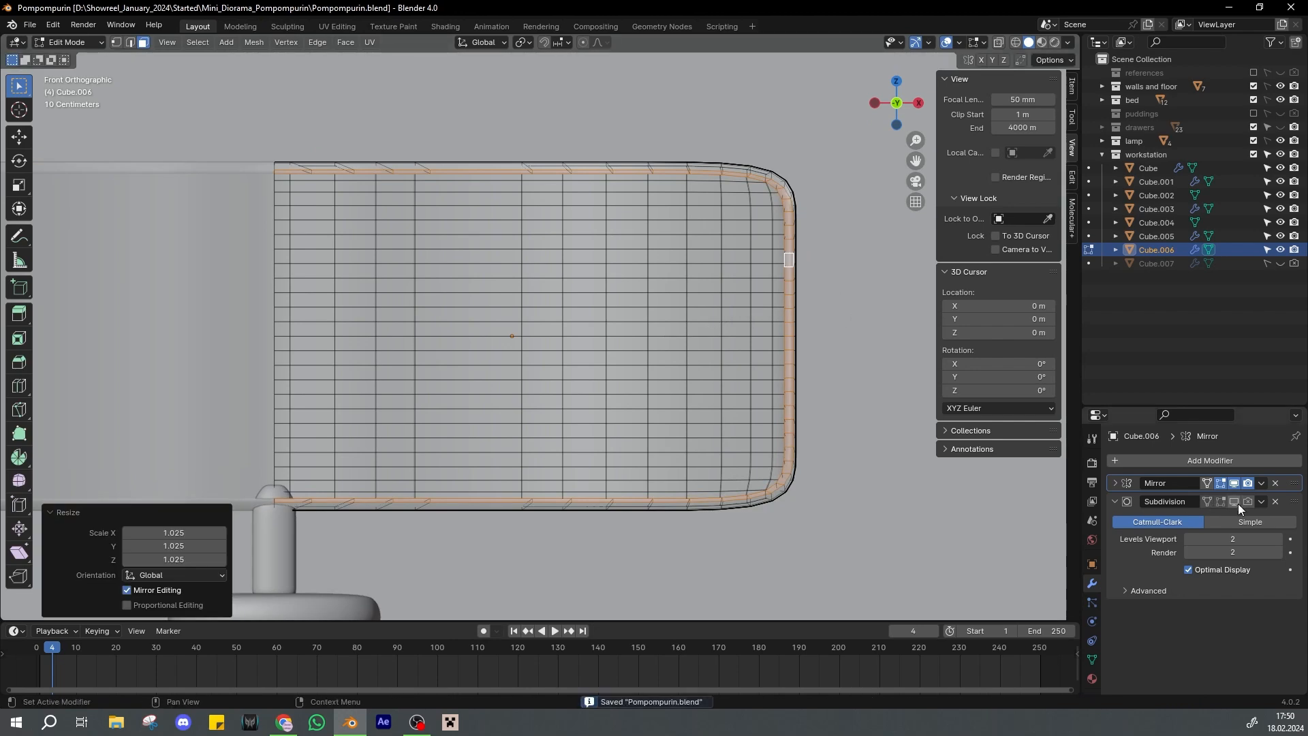
# Enable the monitor's Subdivision modifier for viewport and render, and check the smoothed rim in Object Mode
pyautogui.moveTo(1235, 502); pyautogui.dragTo(1249, 502)
pyautogui.press('Tab')
pyautogui.moveTo(760, 312); pyautogui.dragTo(731, 333, button='middle')
pyautogui.press('KP_1')
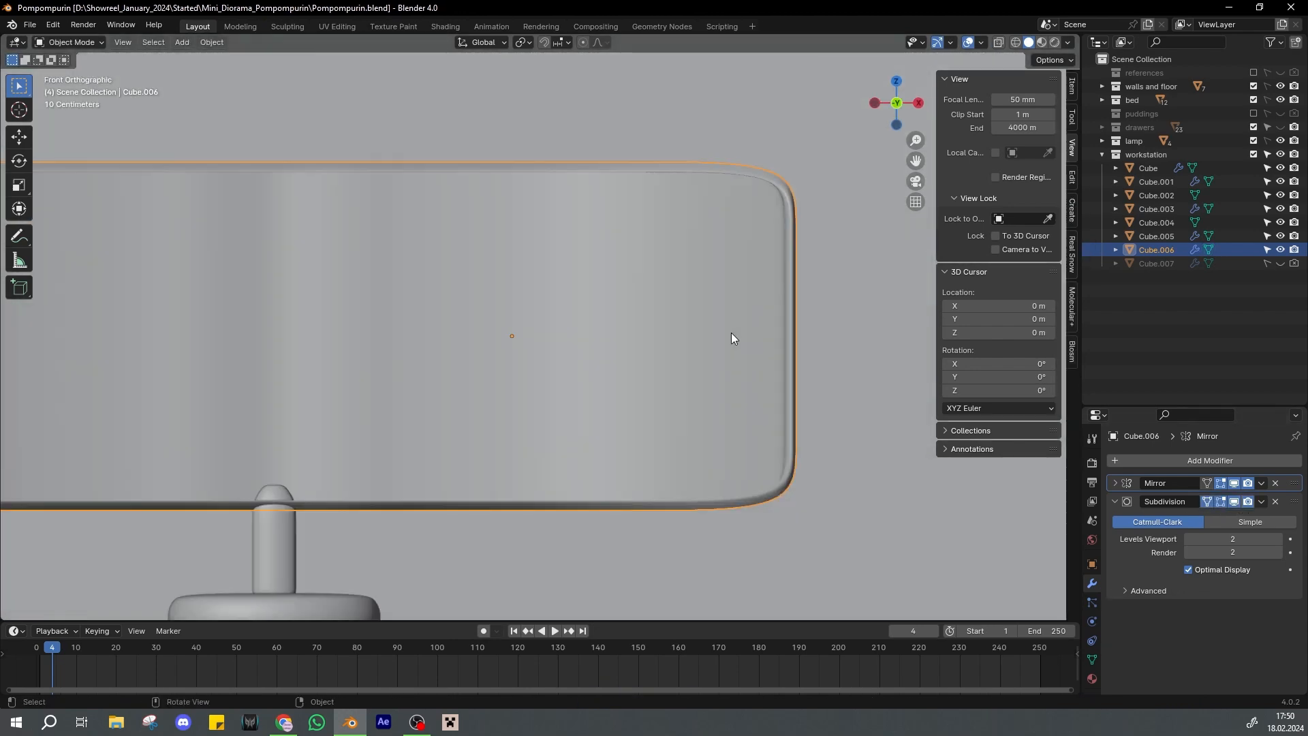
# Refine the scale of the monitor's rim face loop with the subdivision shown, and save the file
pyautogui.press('Tab')
pyautogui.press('s')
pyautogui.click(808, 316)
pyautogui.press('Tab')
pyautogui.press('Tab')
pyautogui.press('s')
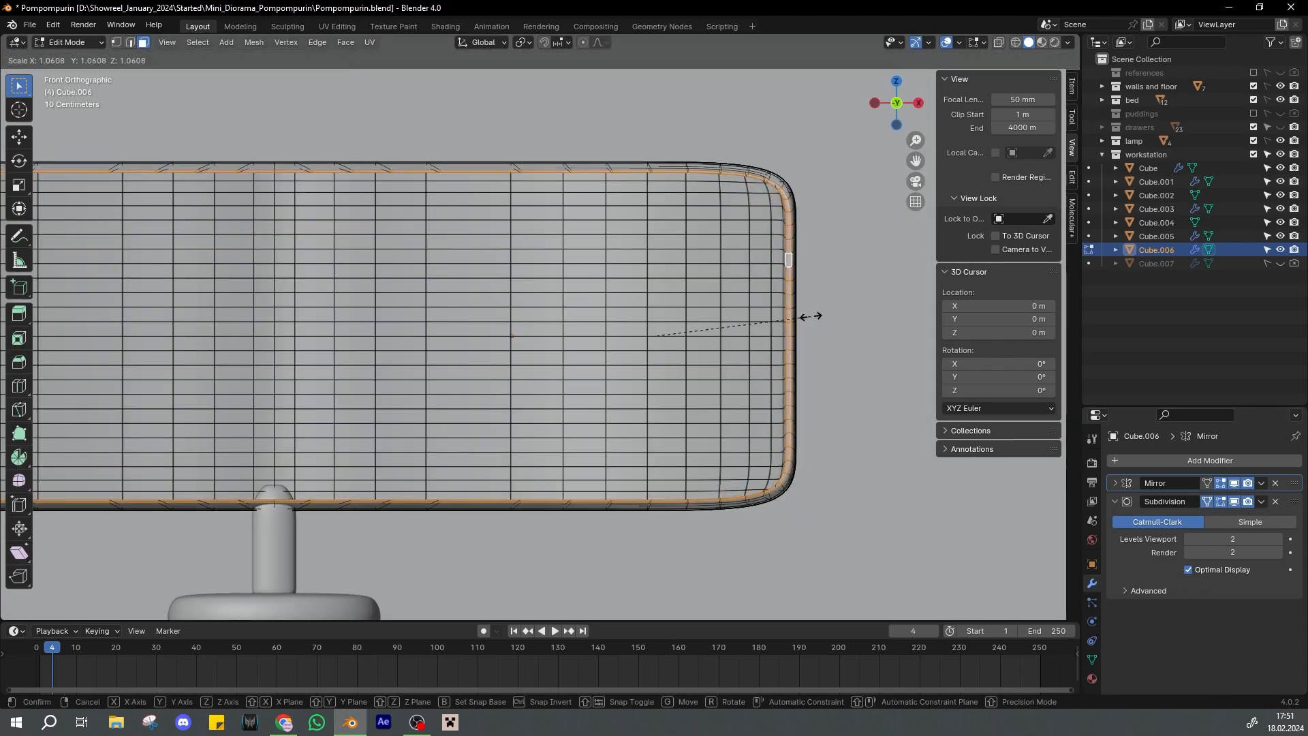
pyautogui.click(811, 316)
pyautogui.press('Tab')
pyautogui.hotkey('ctrl', 's')
# Check the monitor's curved rim from several angles, save the file, and adjust the selected geometry's position in top view
pyautogui.scroll(-1, 492, 320)
pyautogui.moveTo(492, 321); pyautogui.dragTo(675, 320, button='middle')
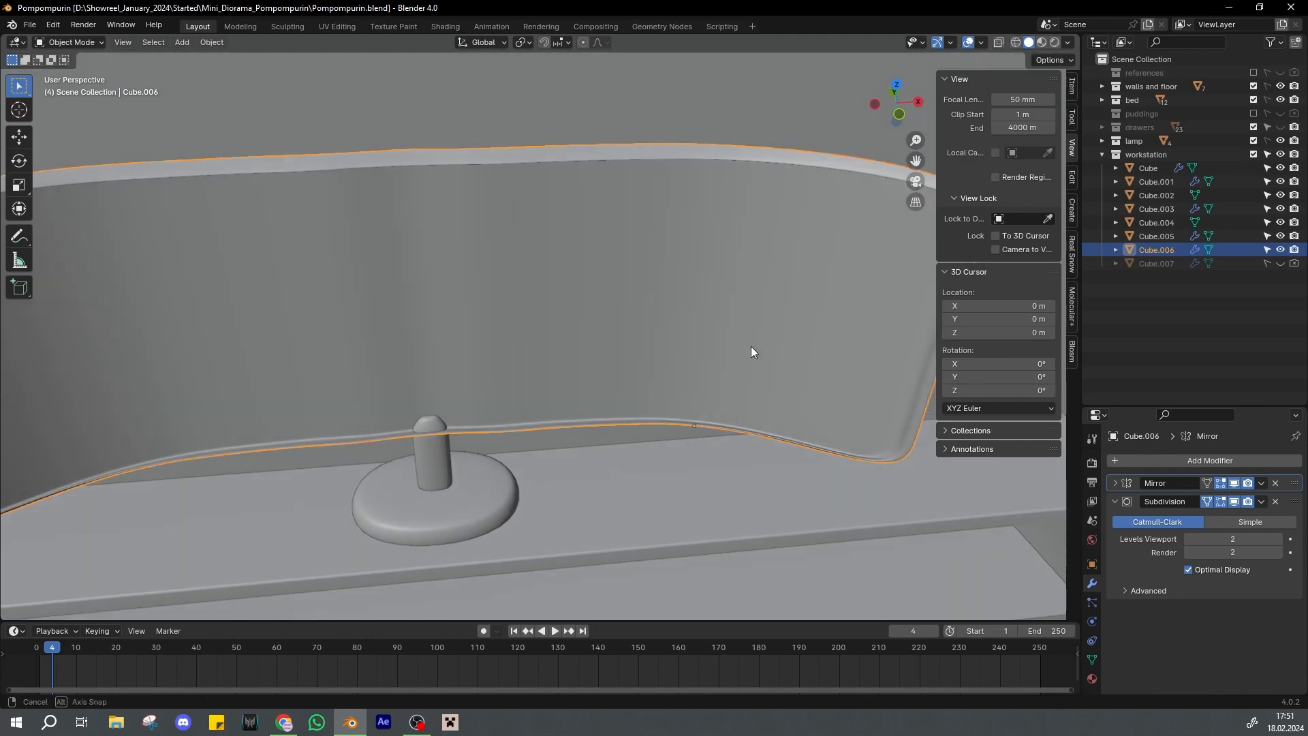
pyautogui.moveTo(751, 347); pyautogui.dragTo(780, 314, button='middle')
pyautogui.press('Tab')
pyautogui.press('Tab')
pyautogui.hotkey('ctrl', 's')
pyautogui.moveTo(476, 255)
pyautogui.mouseDown(button='middle')
pyautogui.moveTo(539, 274)
pyautogui.moveTo(503, 257)
pyautogui.moveTo(477, 214)
pyautogui.moveTo(528, 218)
pyautogui.moveTo(602, 313)
pyautogui.moveTo(564, 271)
pyautogui.moveTo(680, 332)
pyautogui.moveTo(636, 328)
pyautogui.moveTo(630, 253)
pyautogui.mouseUp(button='middle')
pyautogui.press('KP_7')
pyautogui.press('Tab')
pyautogui.press('KP_7')
pyautogui.press('g')
pyautogui.click(543, 241)
# Select the monitor's central columns of faces through the mesh, move them about -0.011 m along Y, and save the file
pyautogui.press('3')
pyautogui.click(1016, 43)
pyautogui.moveTo(569, 446); pyautogui.dragTo(575, 567)
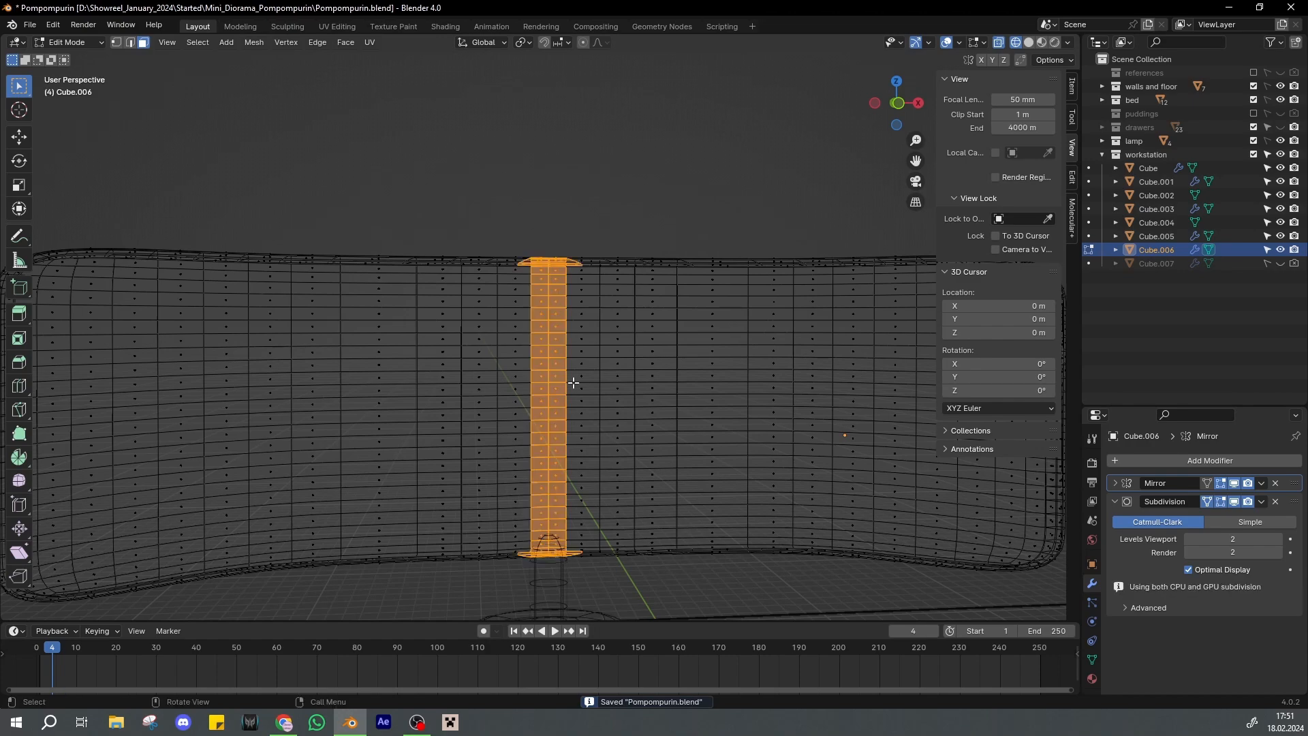
pyautogui.press('KP_7')
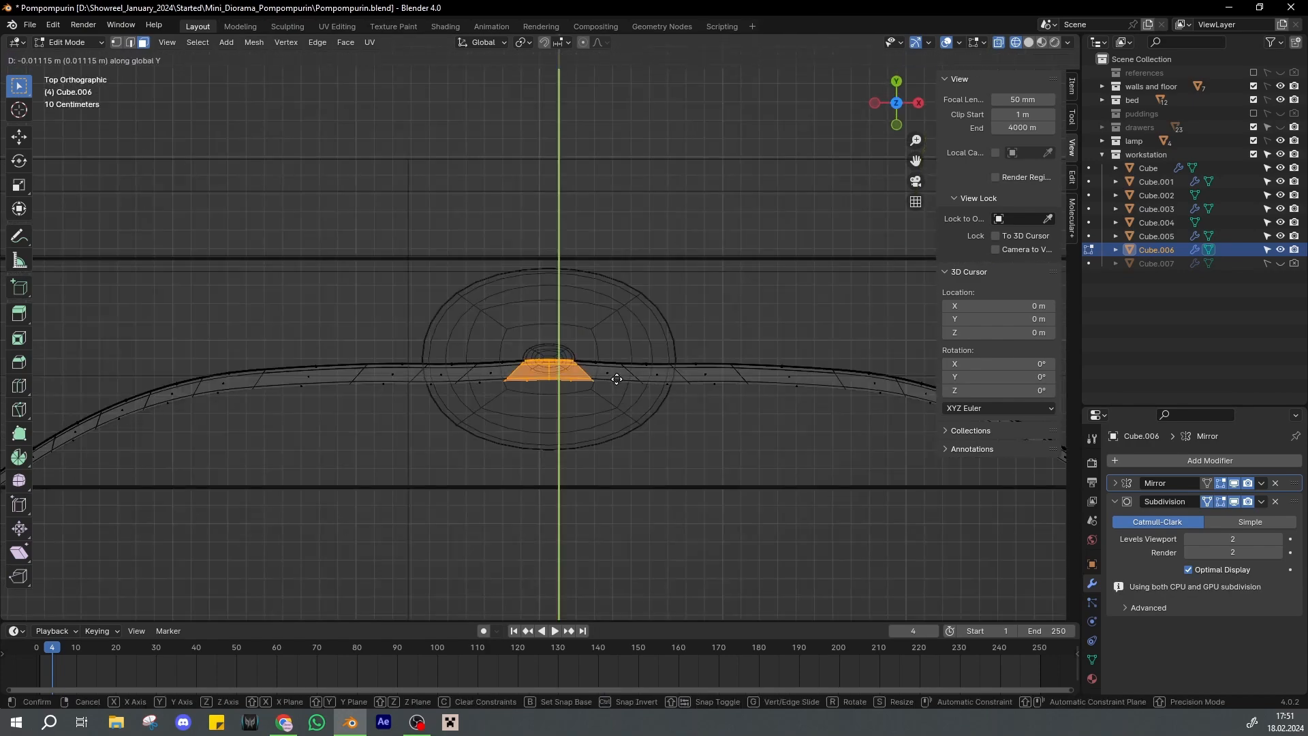
pyautogui.click(617, 380)
pyautogui.press('Tab')
pyautogui.hotkey('shift', 'z')
pyautogui.hotkey('ctrl', 's')
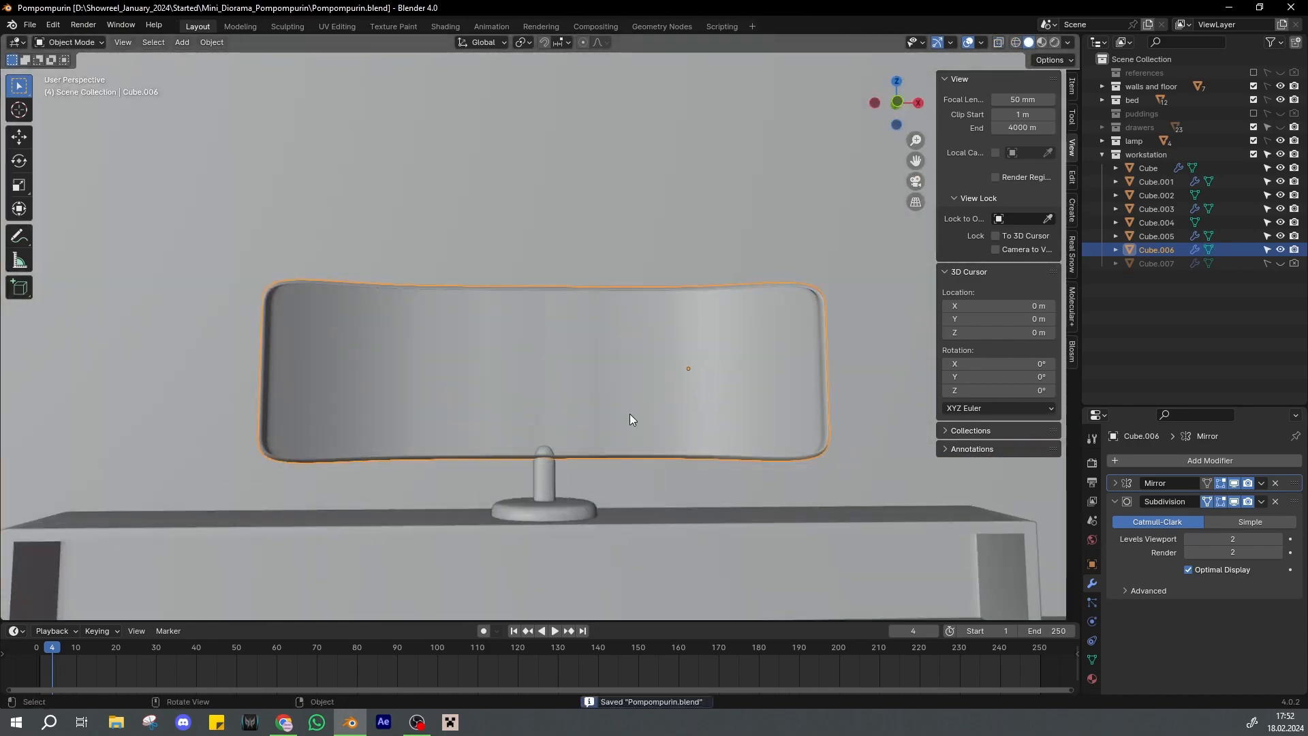
# Raise the monitor panel about 0.107 m and a further 0.016 m along Z on its stand, and select the desktop
pyautogui.press('g')
pyautogui.press('z')
pyautogui.click(639, 404)
pyautogui.scroll(-1, 639, 404)
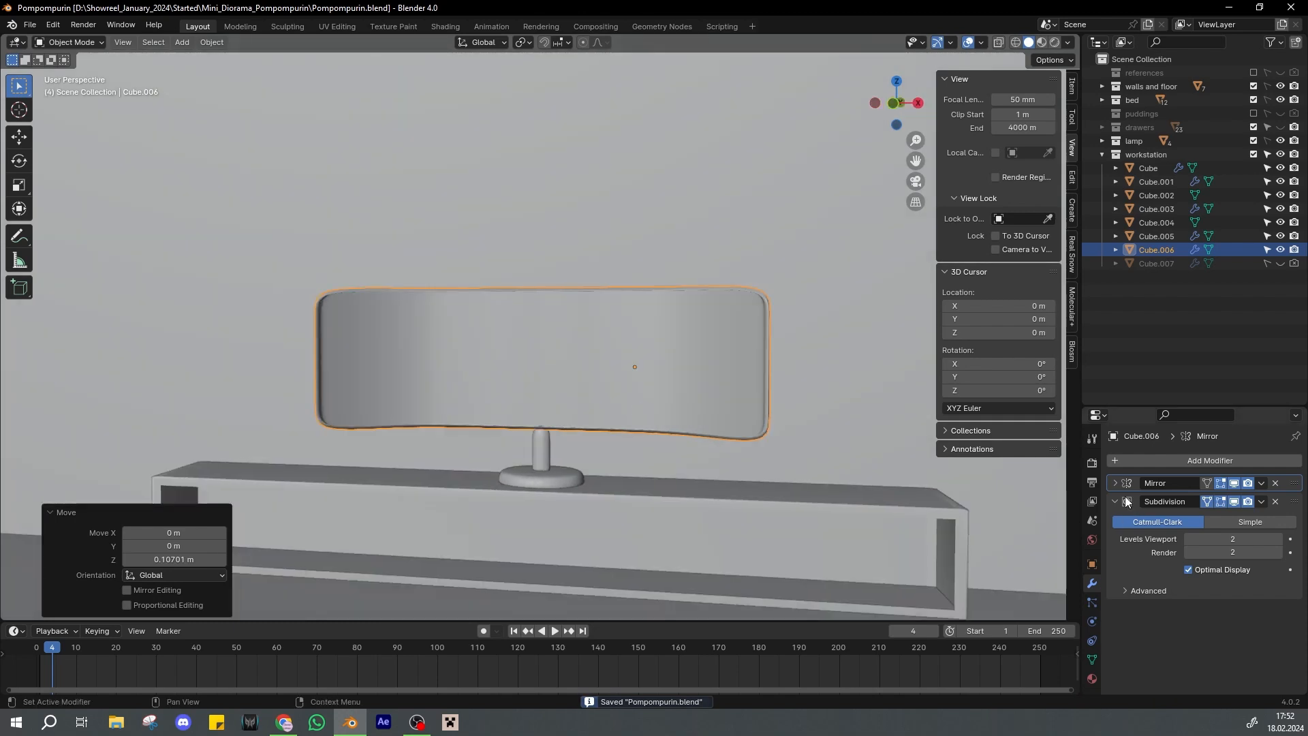
pyautogui.click(1117, 502)
pyautogui.scroll(3, 644, 460)
pyautogui.press('g')
pyautogui.press('z')
pyautogui.click(652, 462)
pyautogui.scroll(-7, 653, 463)
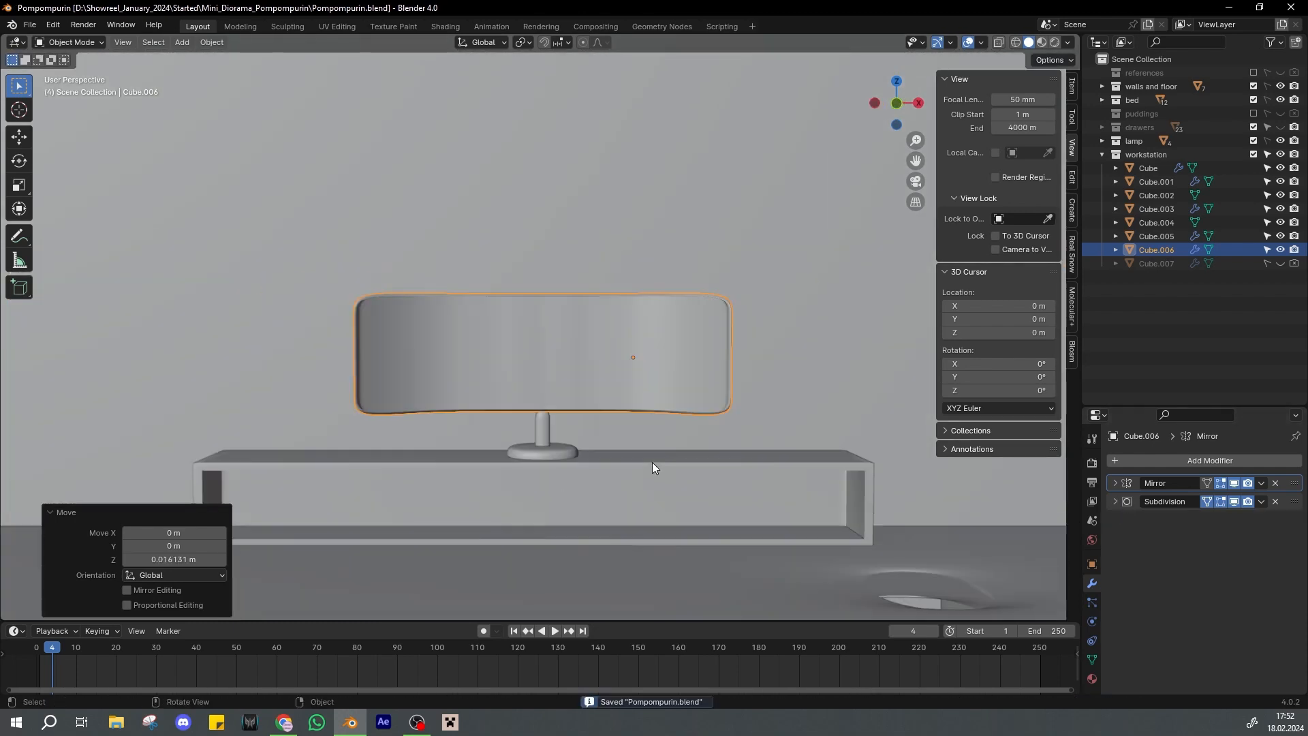
pyautogui.click(615, 486)
pyautogui.scroll(-3, 618, 480)
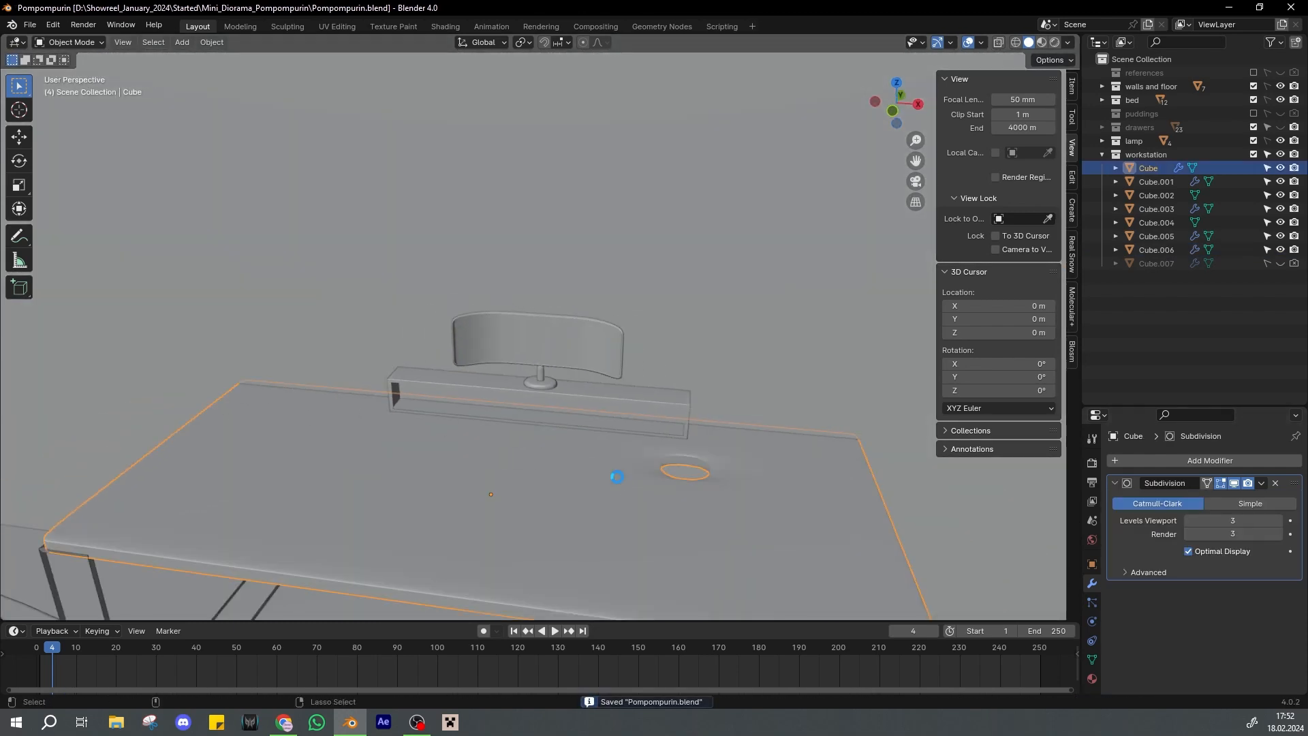